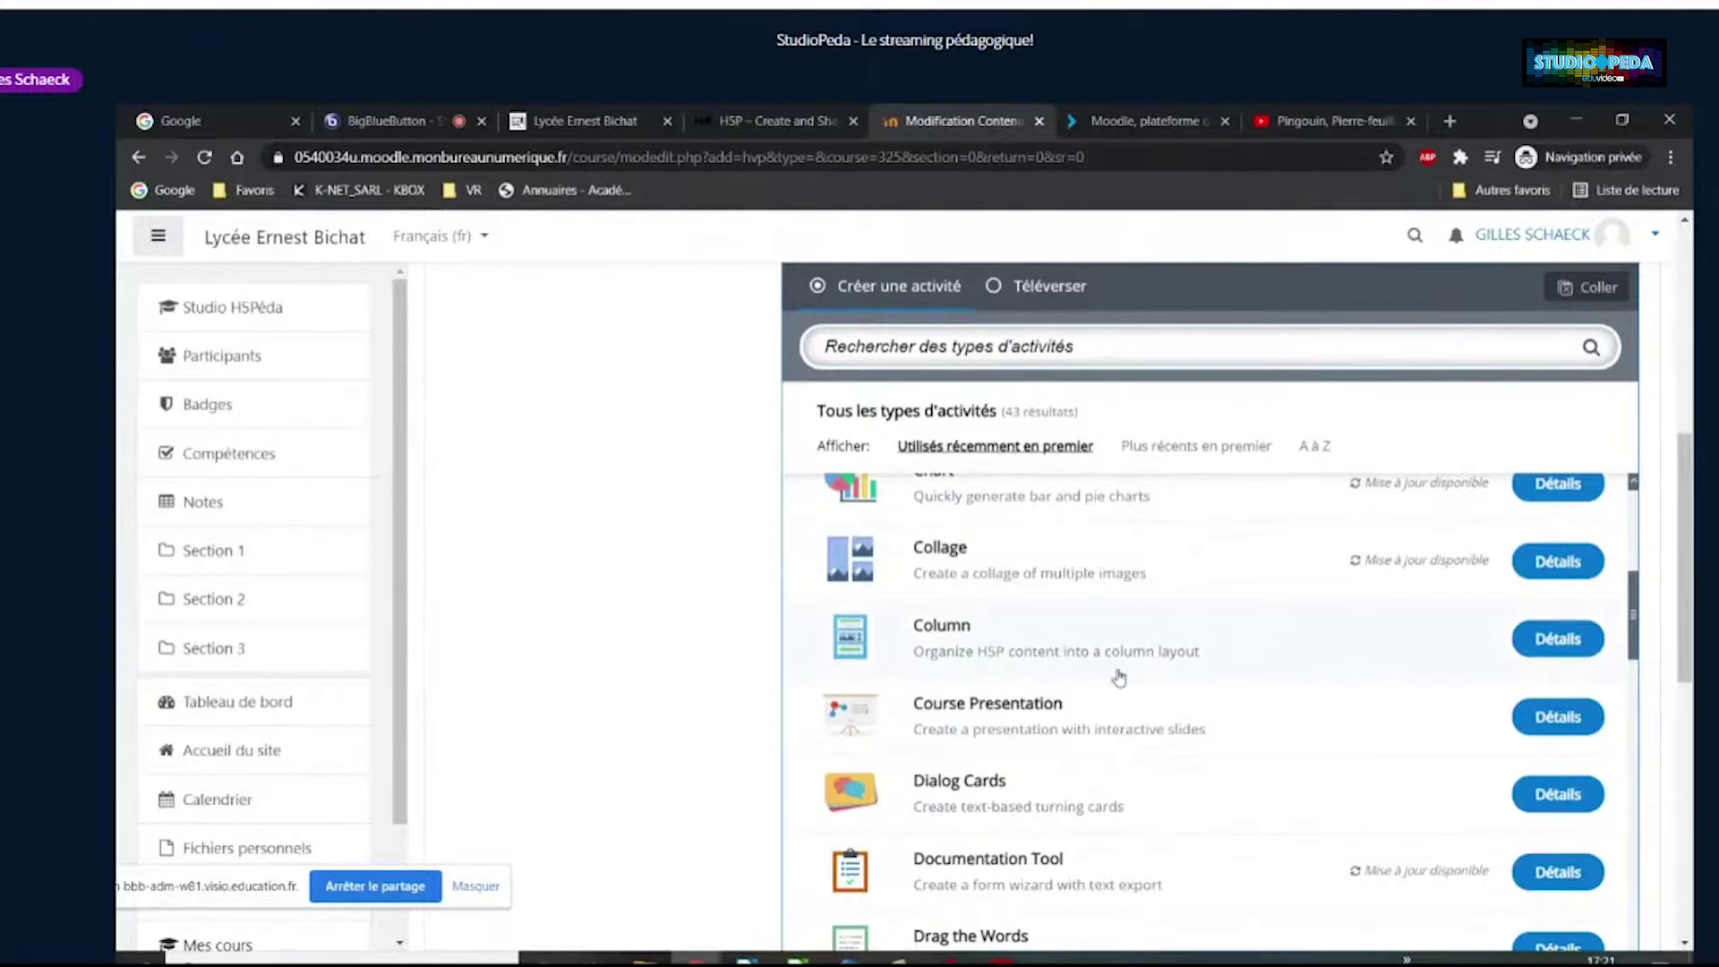
# Choose Speak the Words as the type of the new H5P activity
pyautogui.scroll(5, 1128, 667)
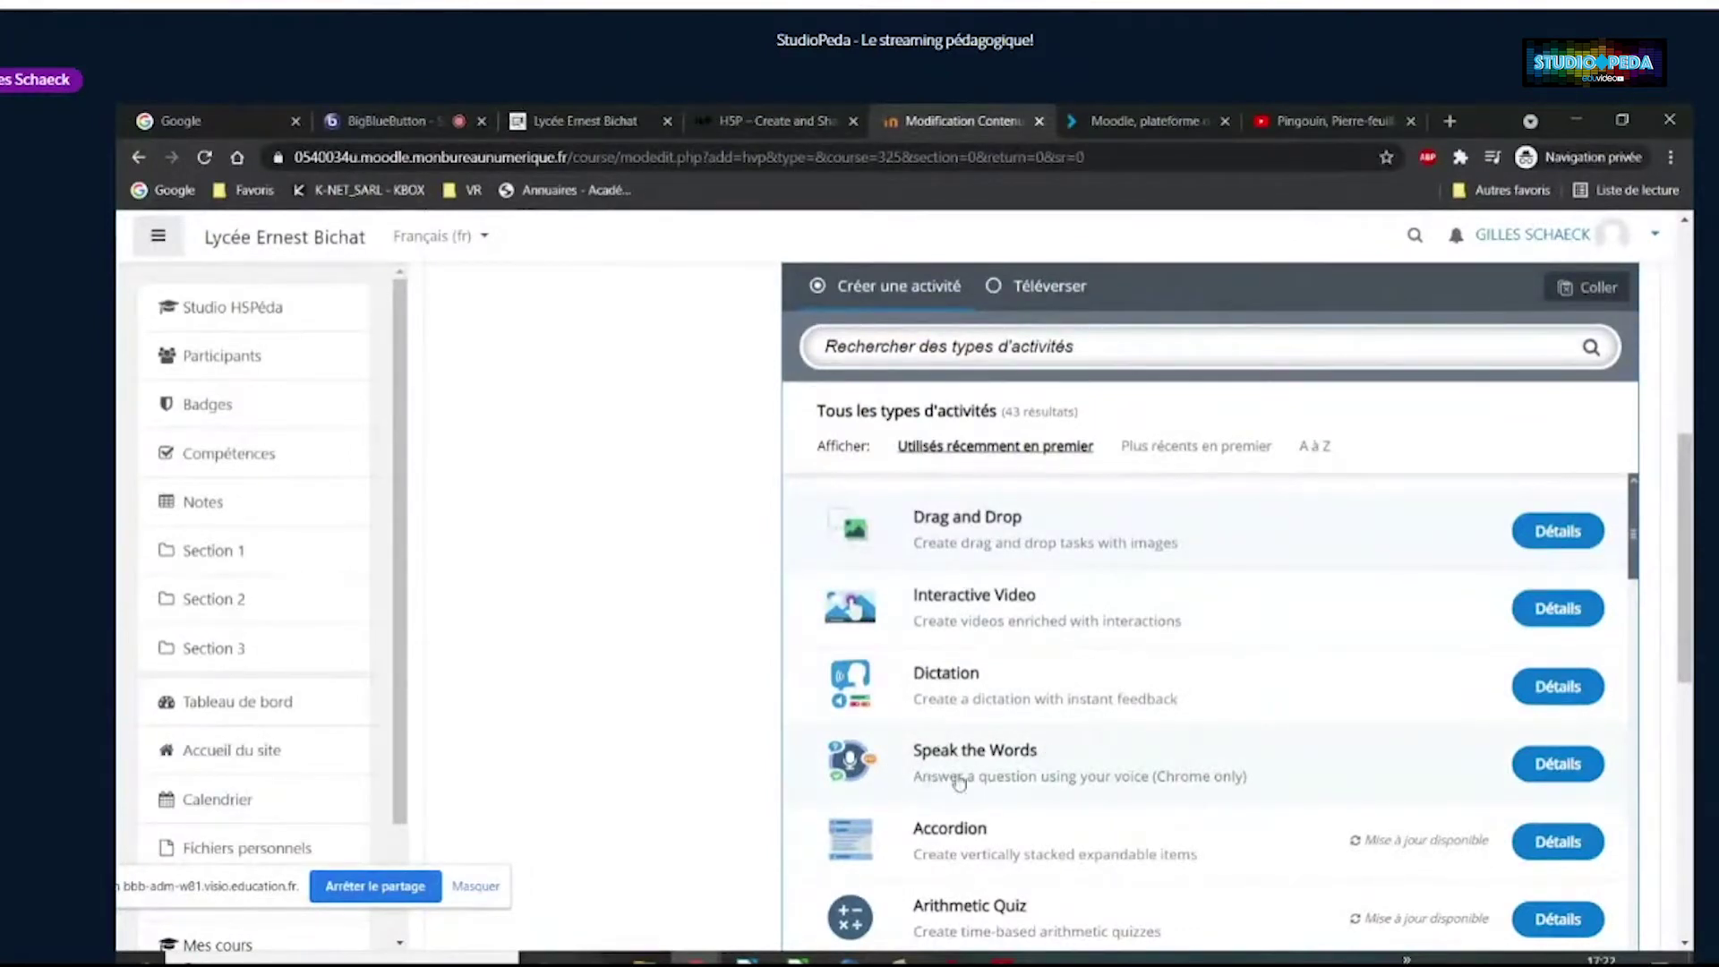
pyautogui.click(1045, 768)
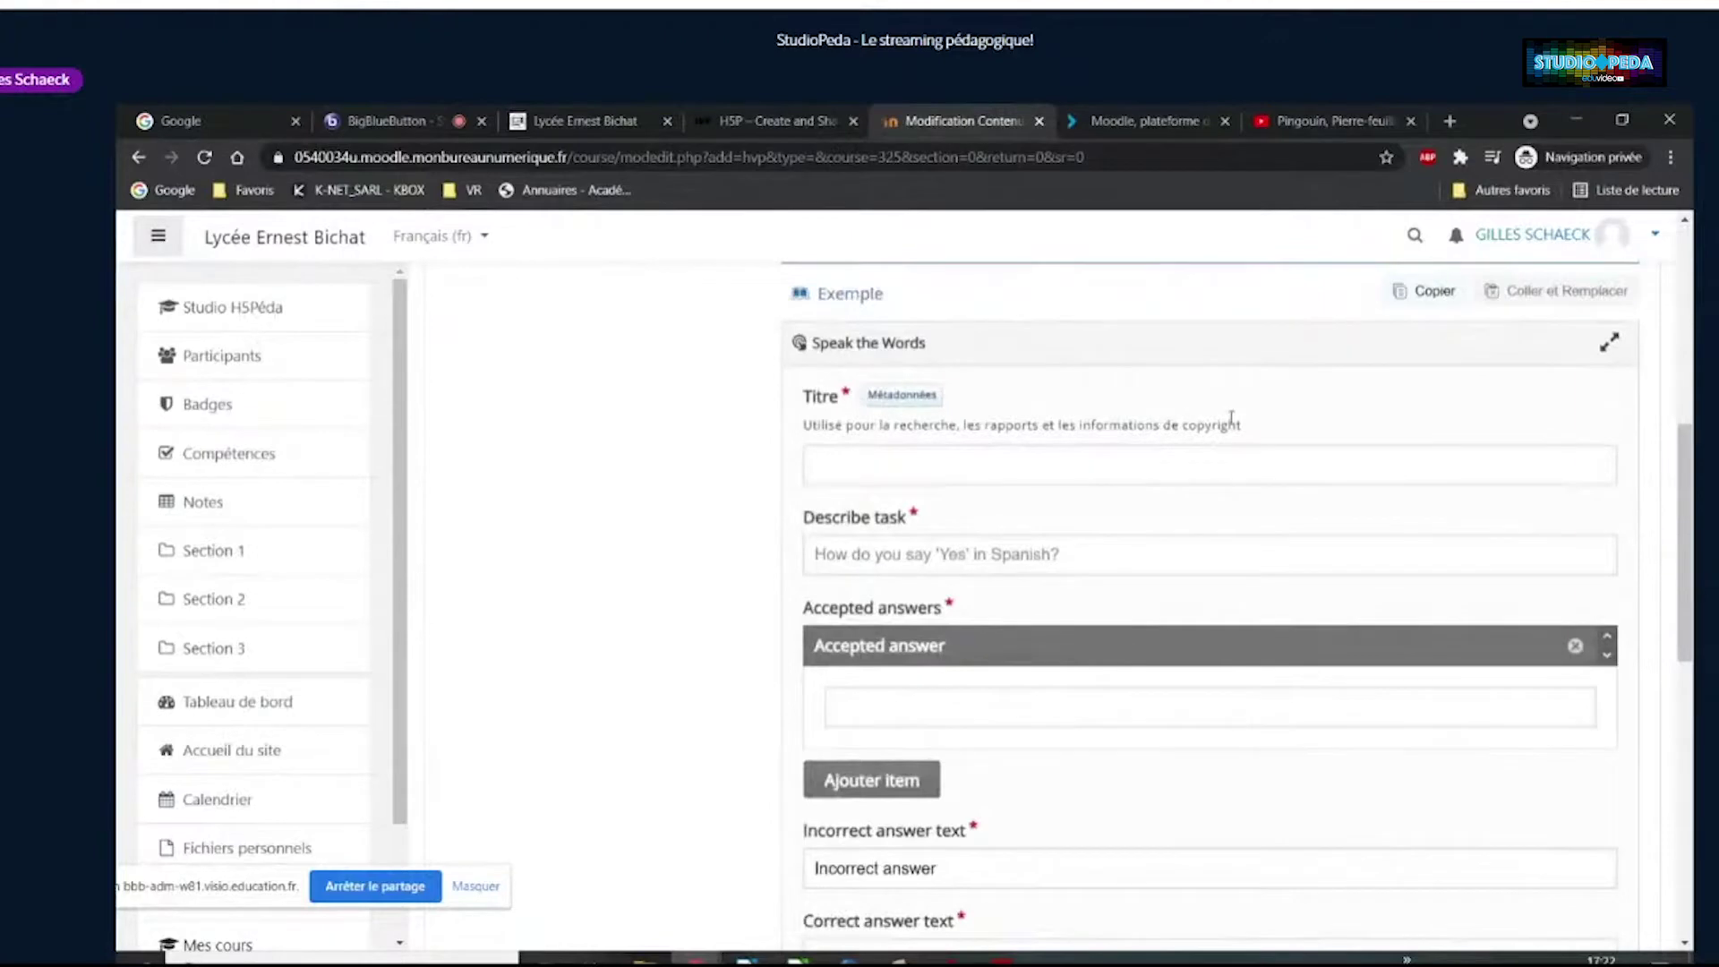
# Look over the empty Speak the Words form, from the title down to the feedback texts and speech input language
pyautogui.moveTo(1241, 424); pyautogui.dragTo(800, 428)
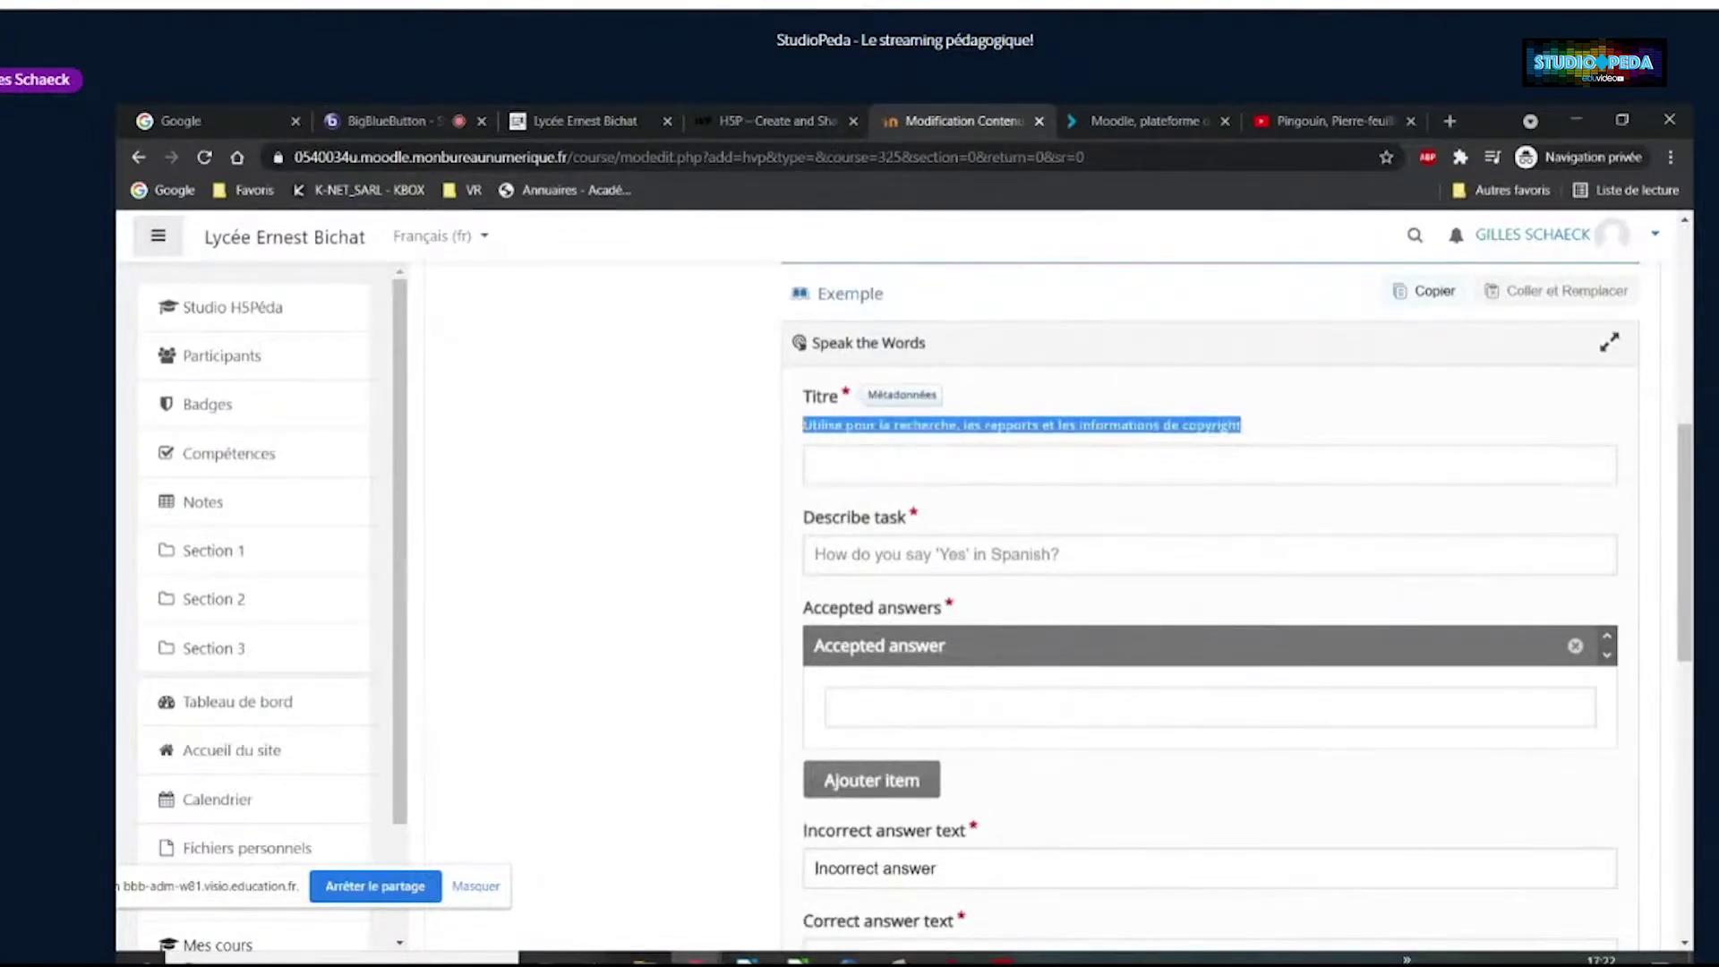
pyautogui.click(884, 426)
pyautogui.moveTo(932, 351); pyautogui.dragTo(809, 354)
pyautogui.scroll(-5, 699, 595)
pyautogui.moveTo(804, 510); pyautogui.dragTo(965, 524)
pyautogui.scroll(1, 707, 520)
pyautogui.click(990, 618)
pyautogui.scroll(3, 735, 580)
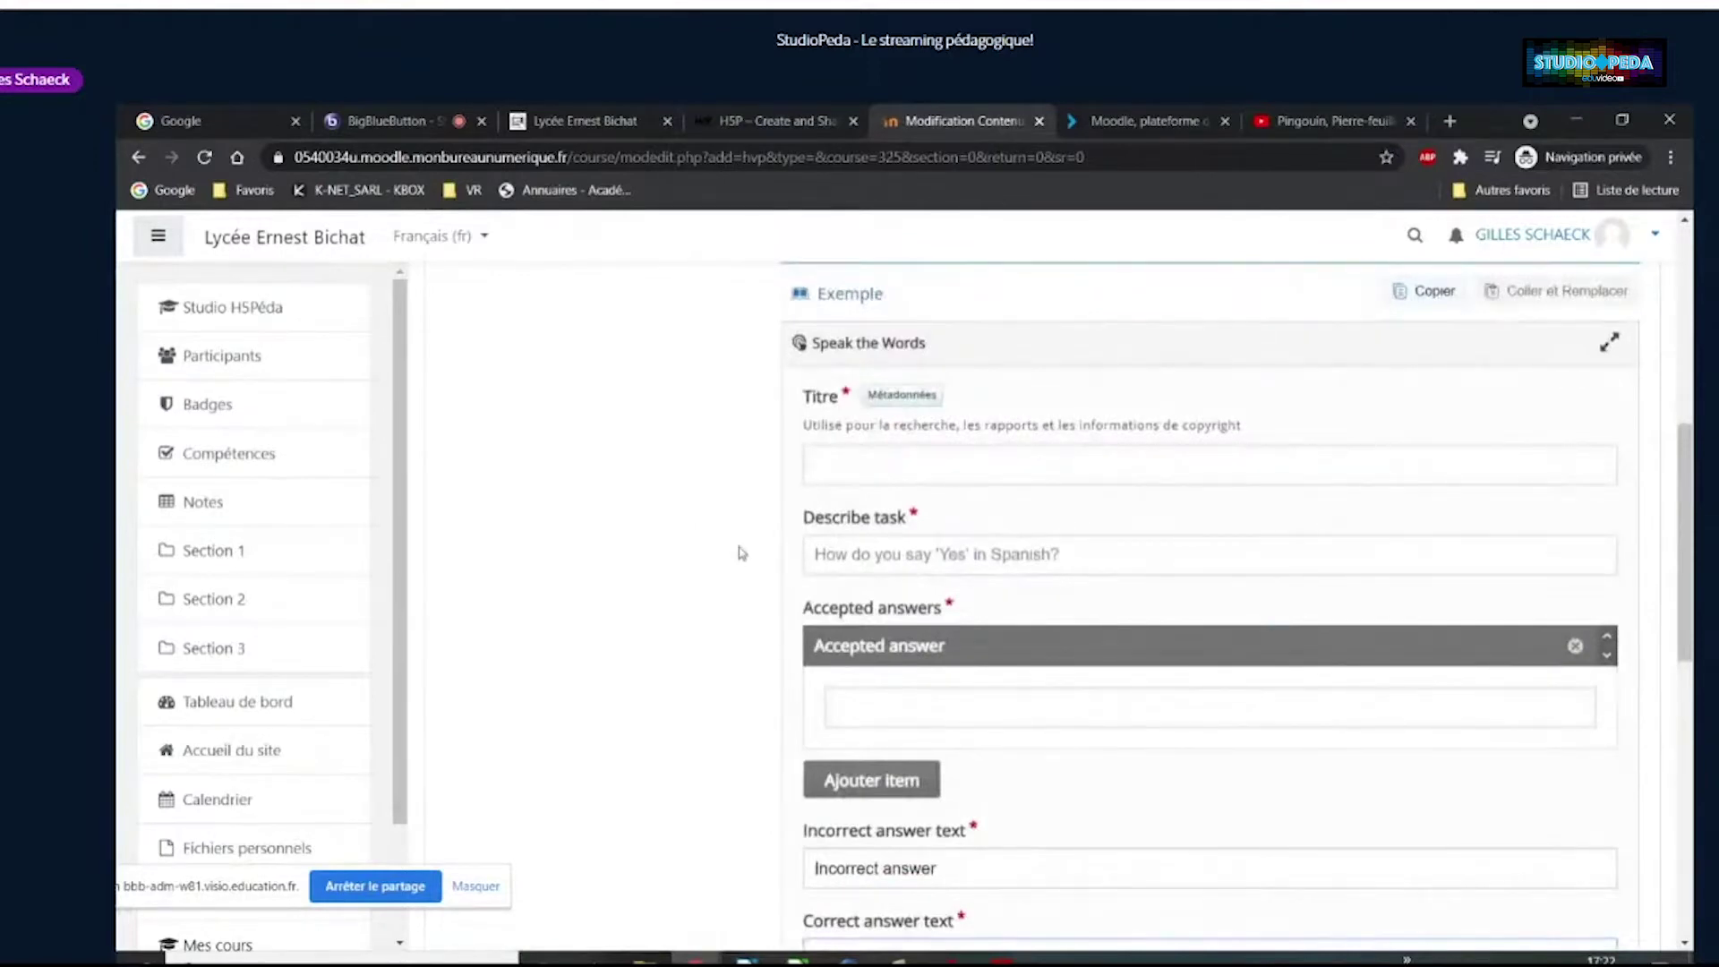
pyautogui.scroll(1, 741, 552)
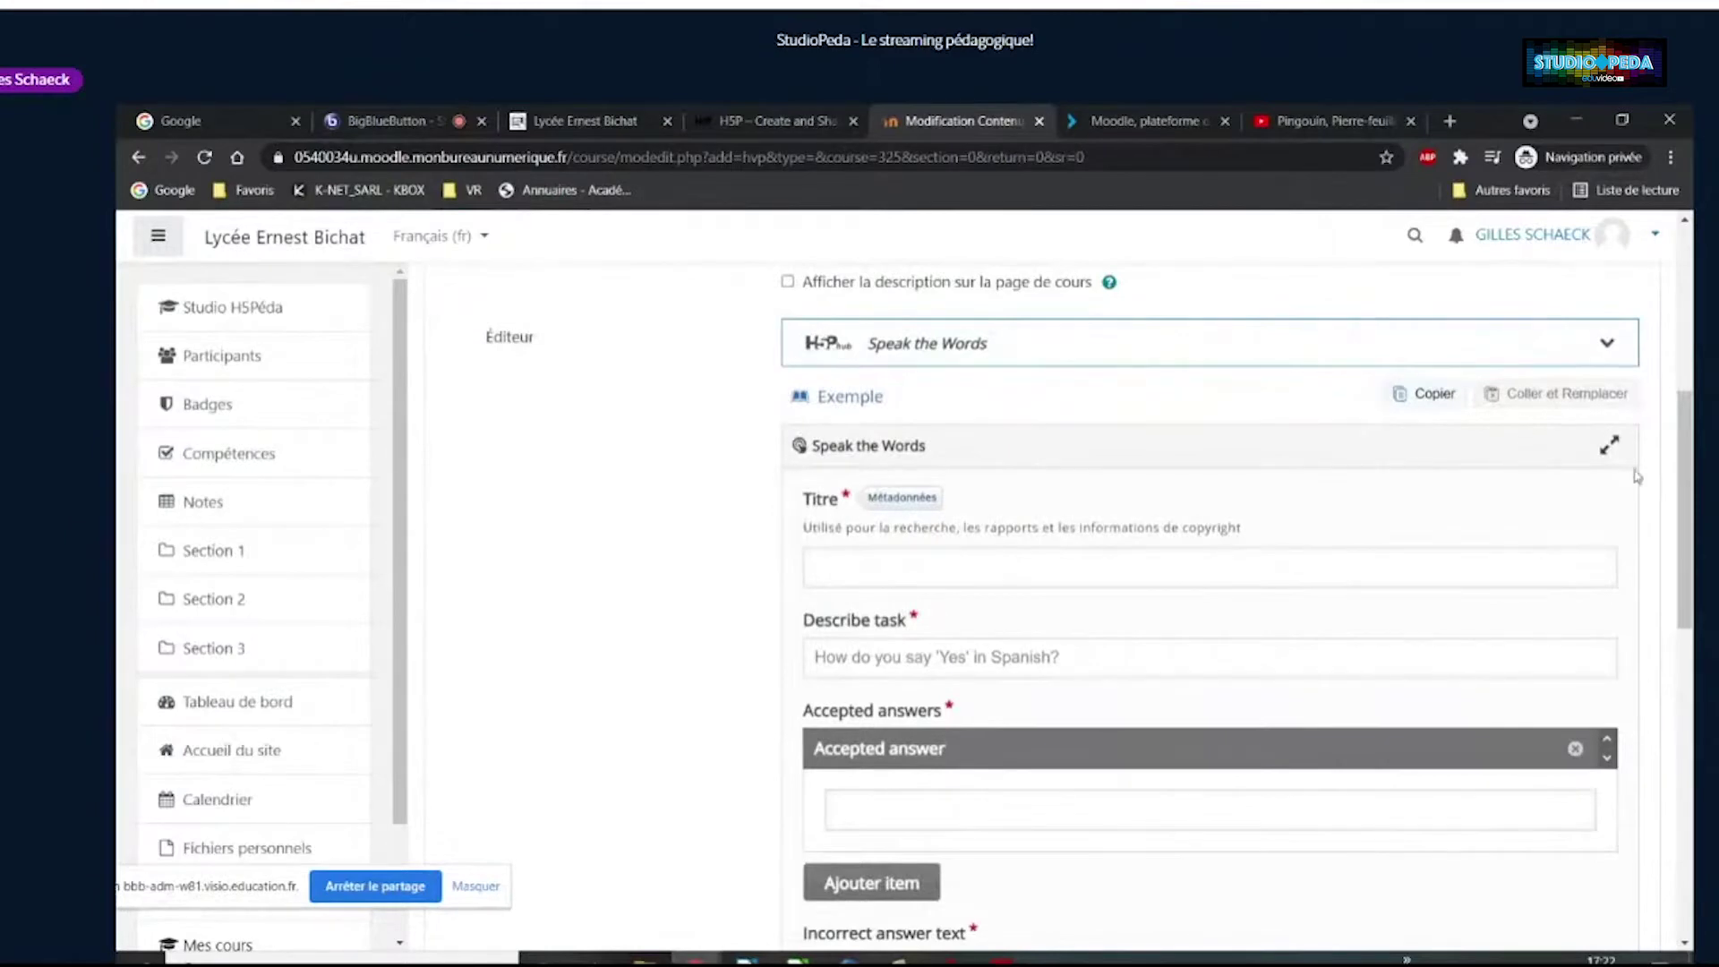
pyautogui.scroll(-3, 1635, 665)
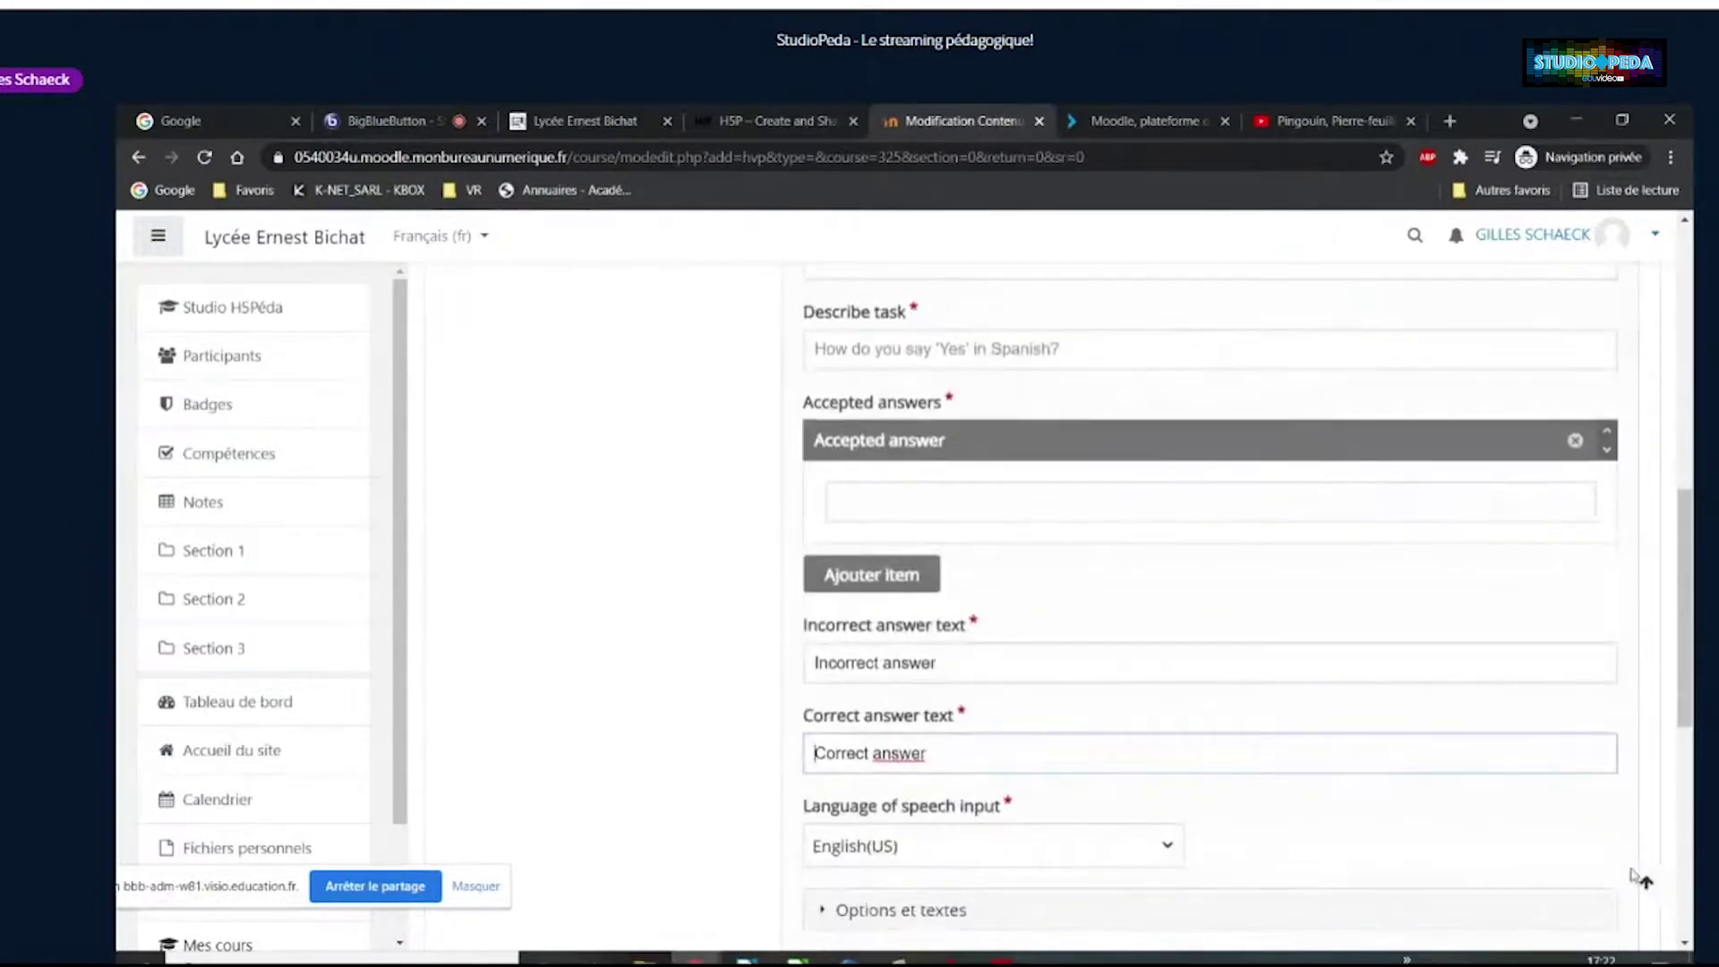
pyautogui.scroll(-1, 1631, 855)
pyautogui.scroll(5, 681, 648)
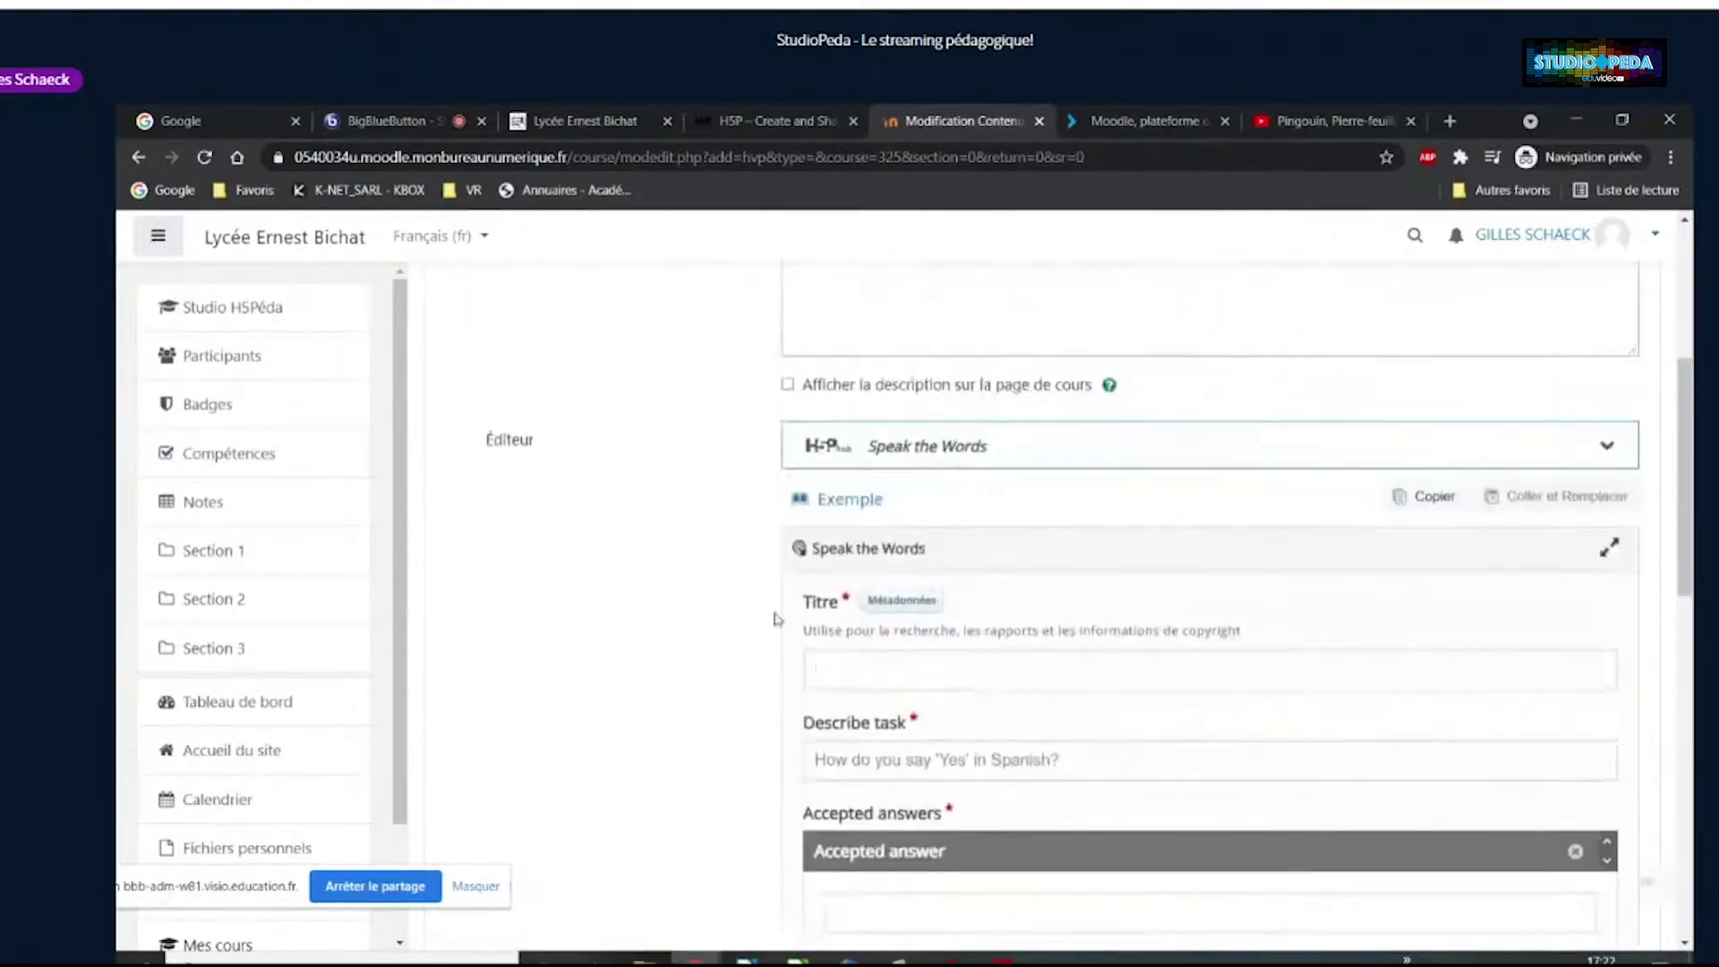
# Title the activity "Exercice oral" and set its task description to "Prononcez le mot école en allemand."
pyautogui.click(867, 681)
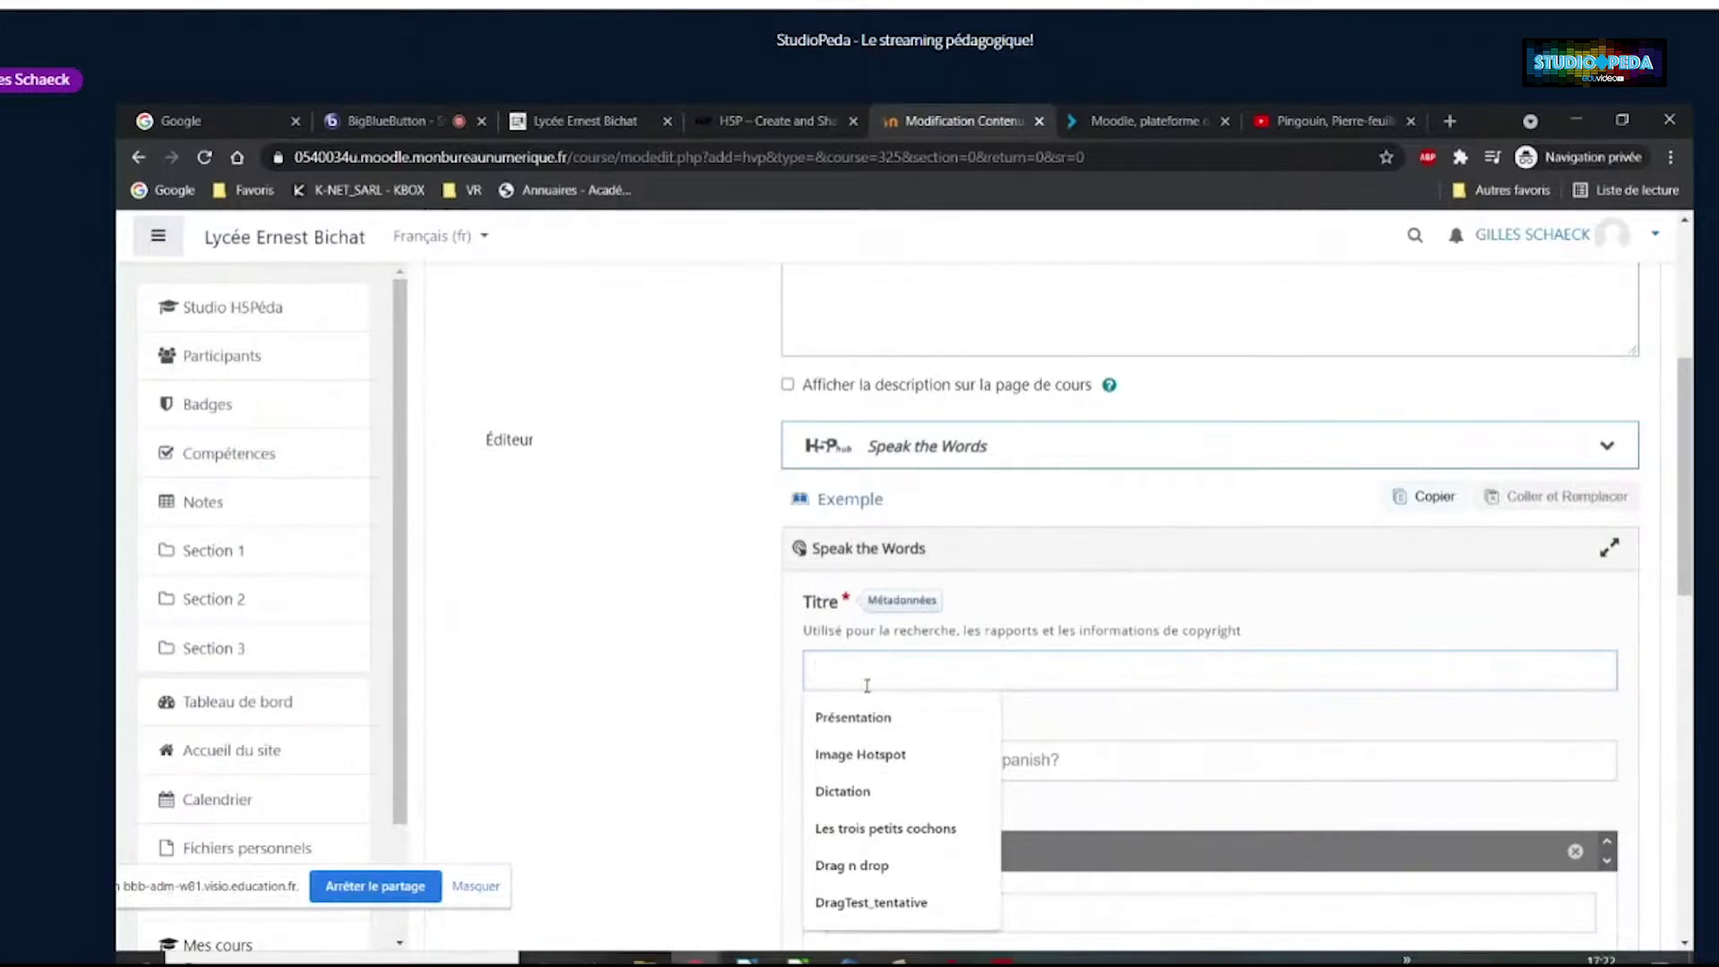
pyautogui.write('Exercice oral')
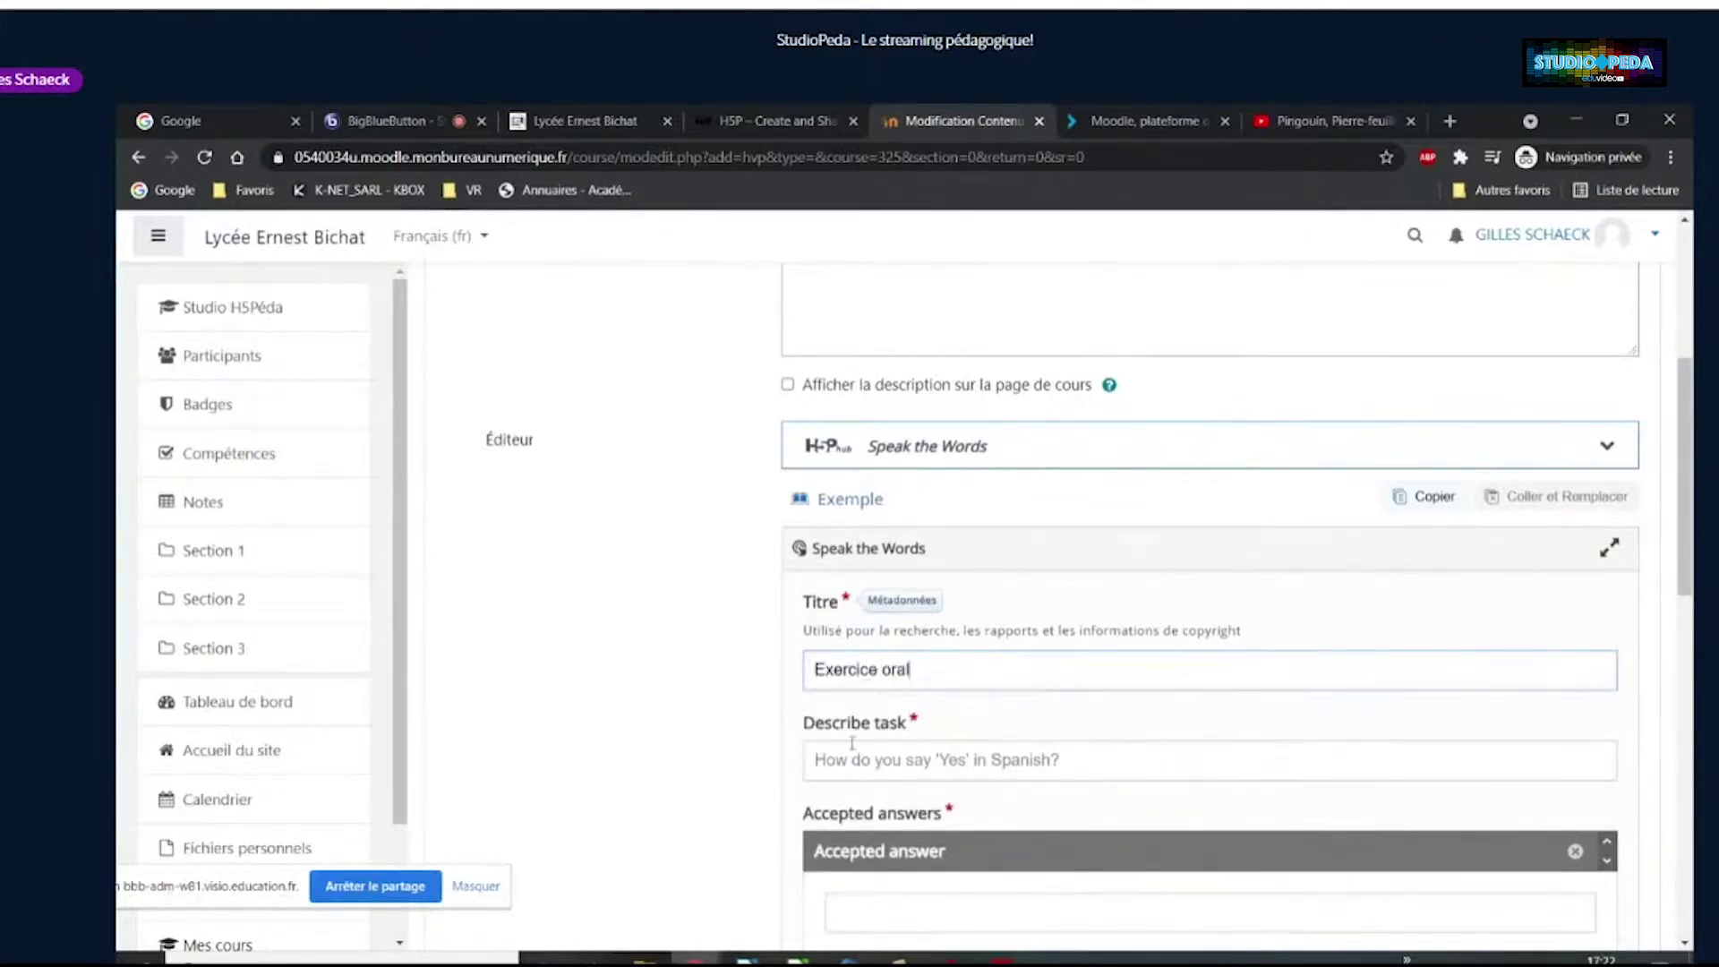
pyautogui.click(869, 766)
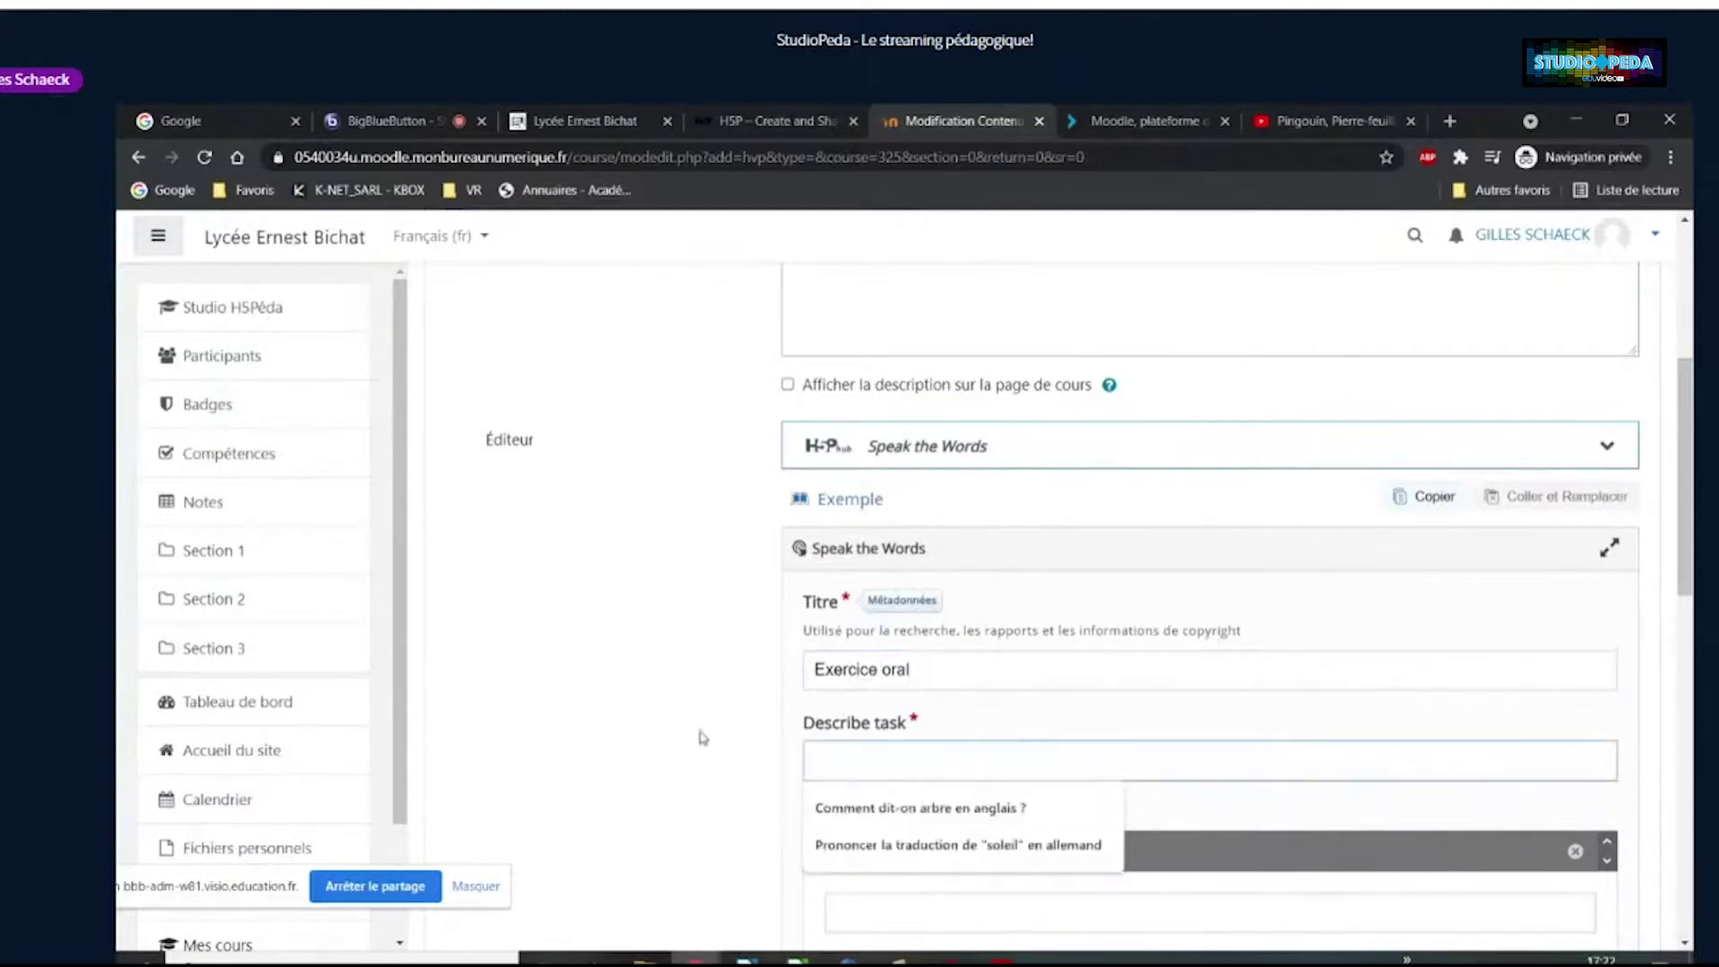
pyautogui.click(817, 741)
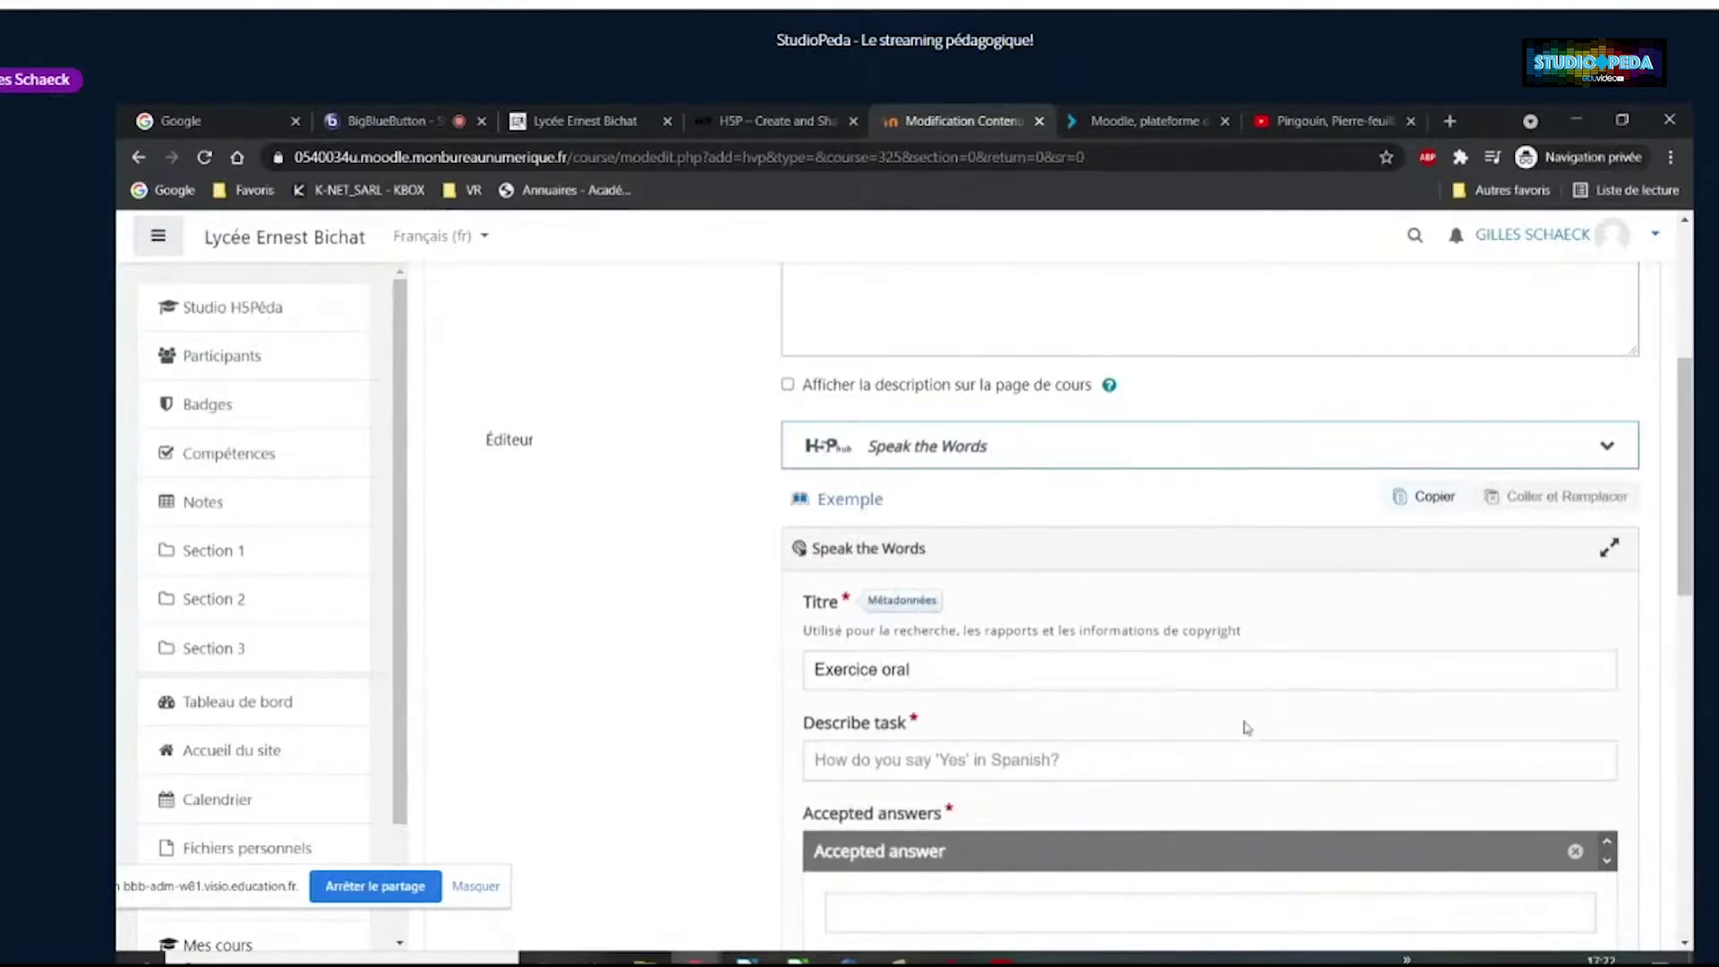
pyautogui.click(905, 760)
pyautogui.write('prononcez le mot E')
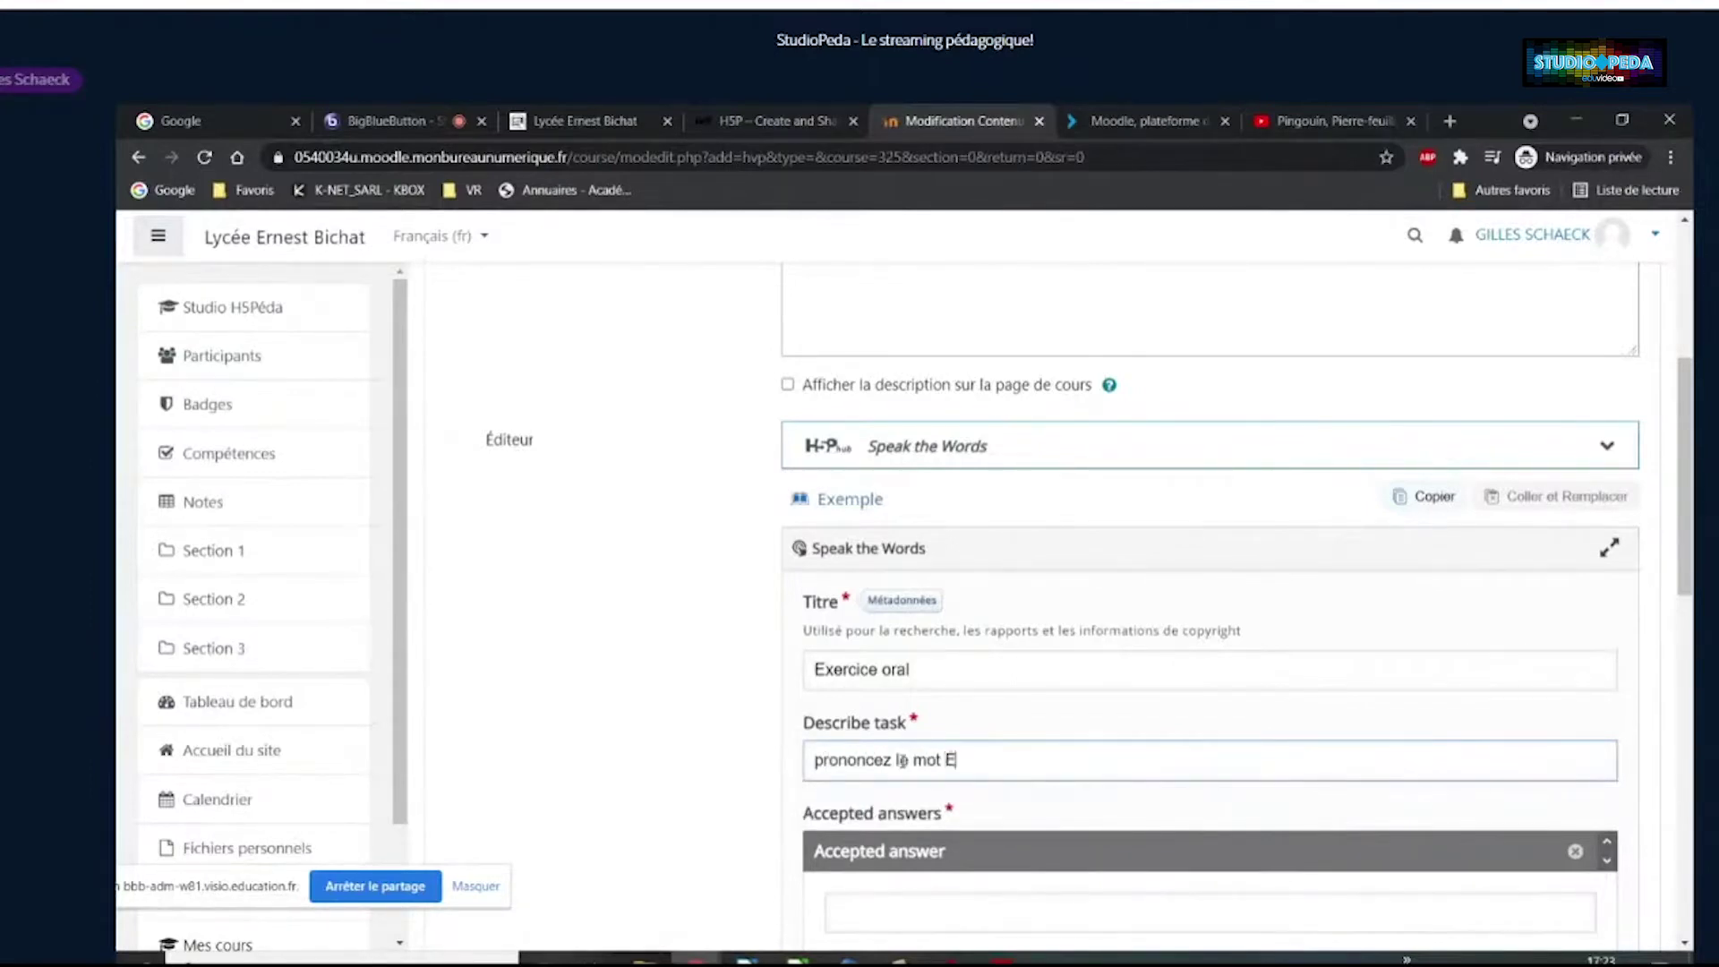
pyautogui.press('BackSpace')
pyautogui.write('école en allemand')
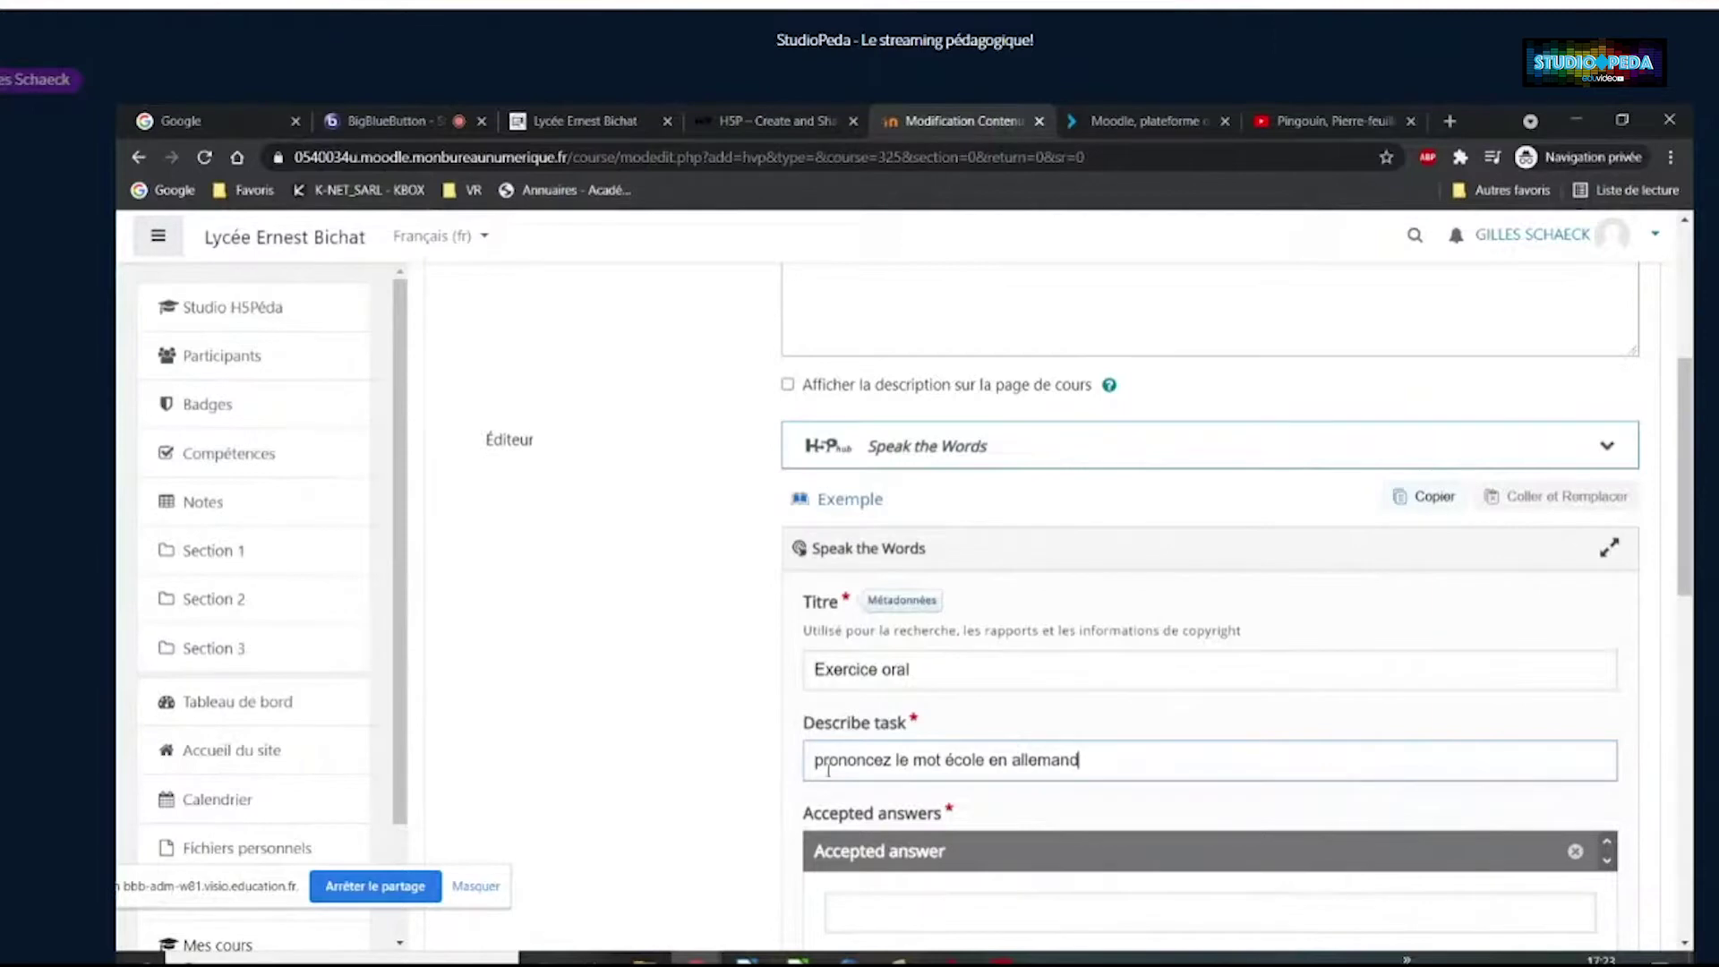
pyautogui.moveTo(828, 768); pyautogui.dragTo(757, 761)
pyautogui.write('P')
pyautogui.click(1131, 758)
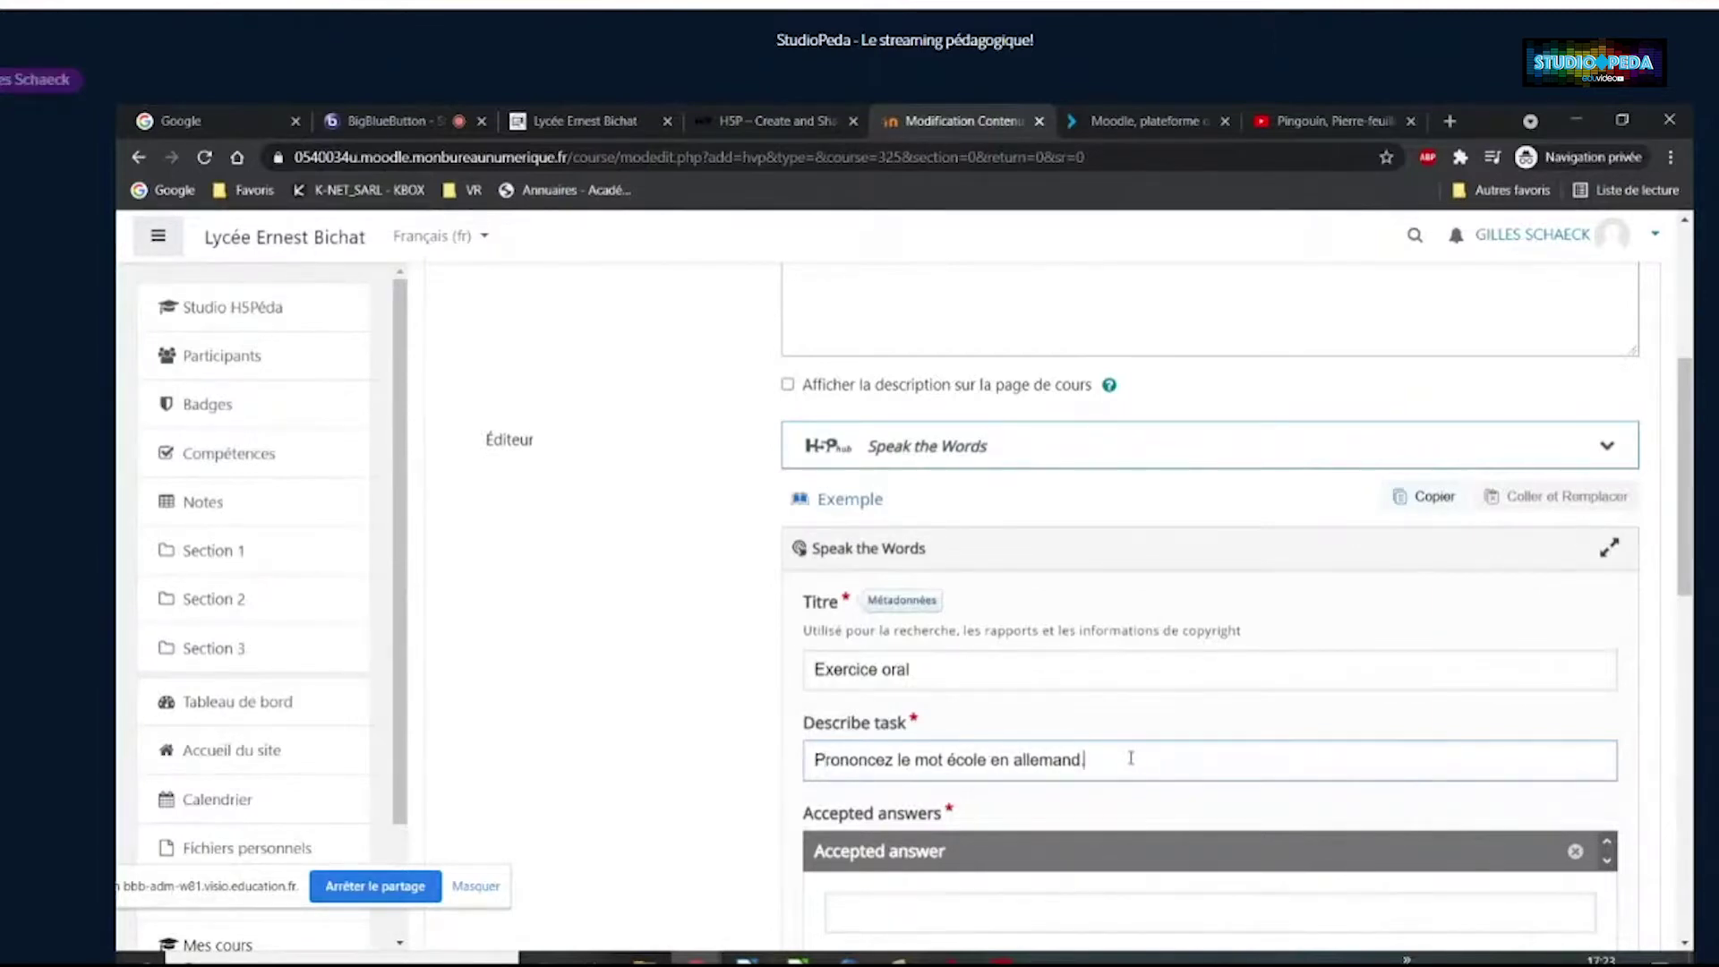
pyautogui.write('.')
# Enter "schule" as the accepted answer for the pronunciation task
pyautogui.scroll(-3, 653, 741)
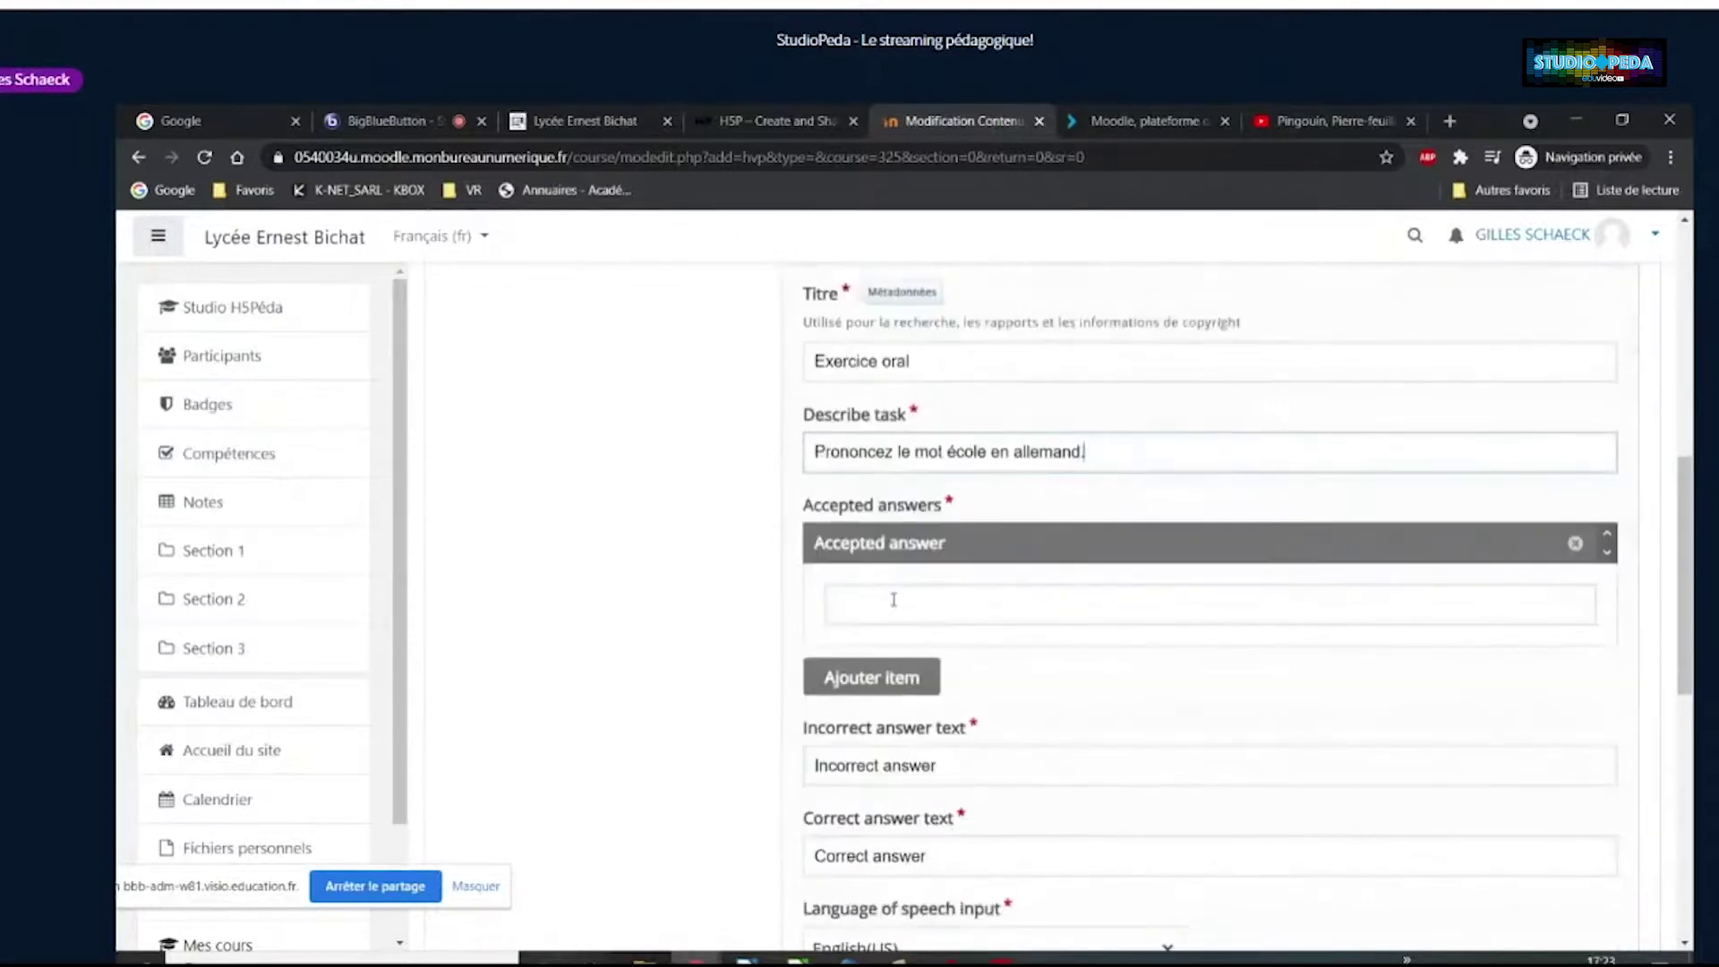
pyautogui.click(894, 599)
pyautogui.write('schule')
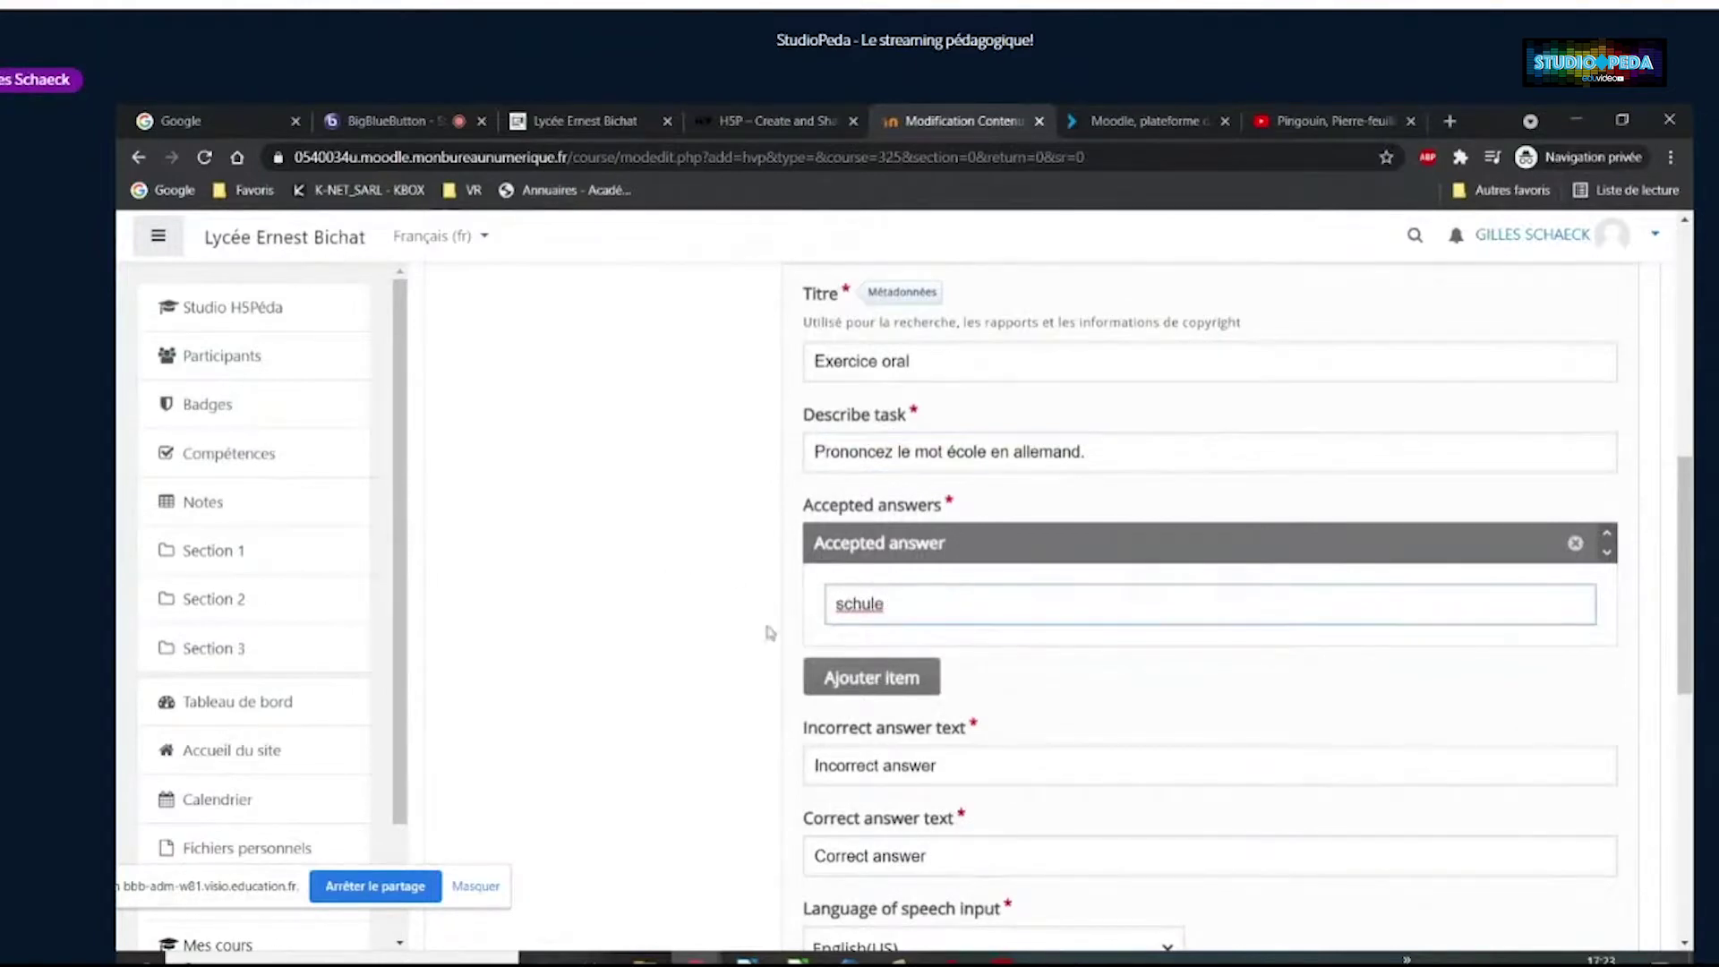
pyautogui.scroll(-1, 886, 631)
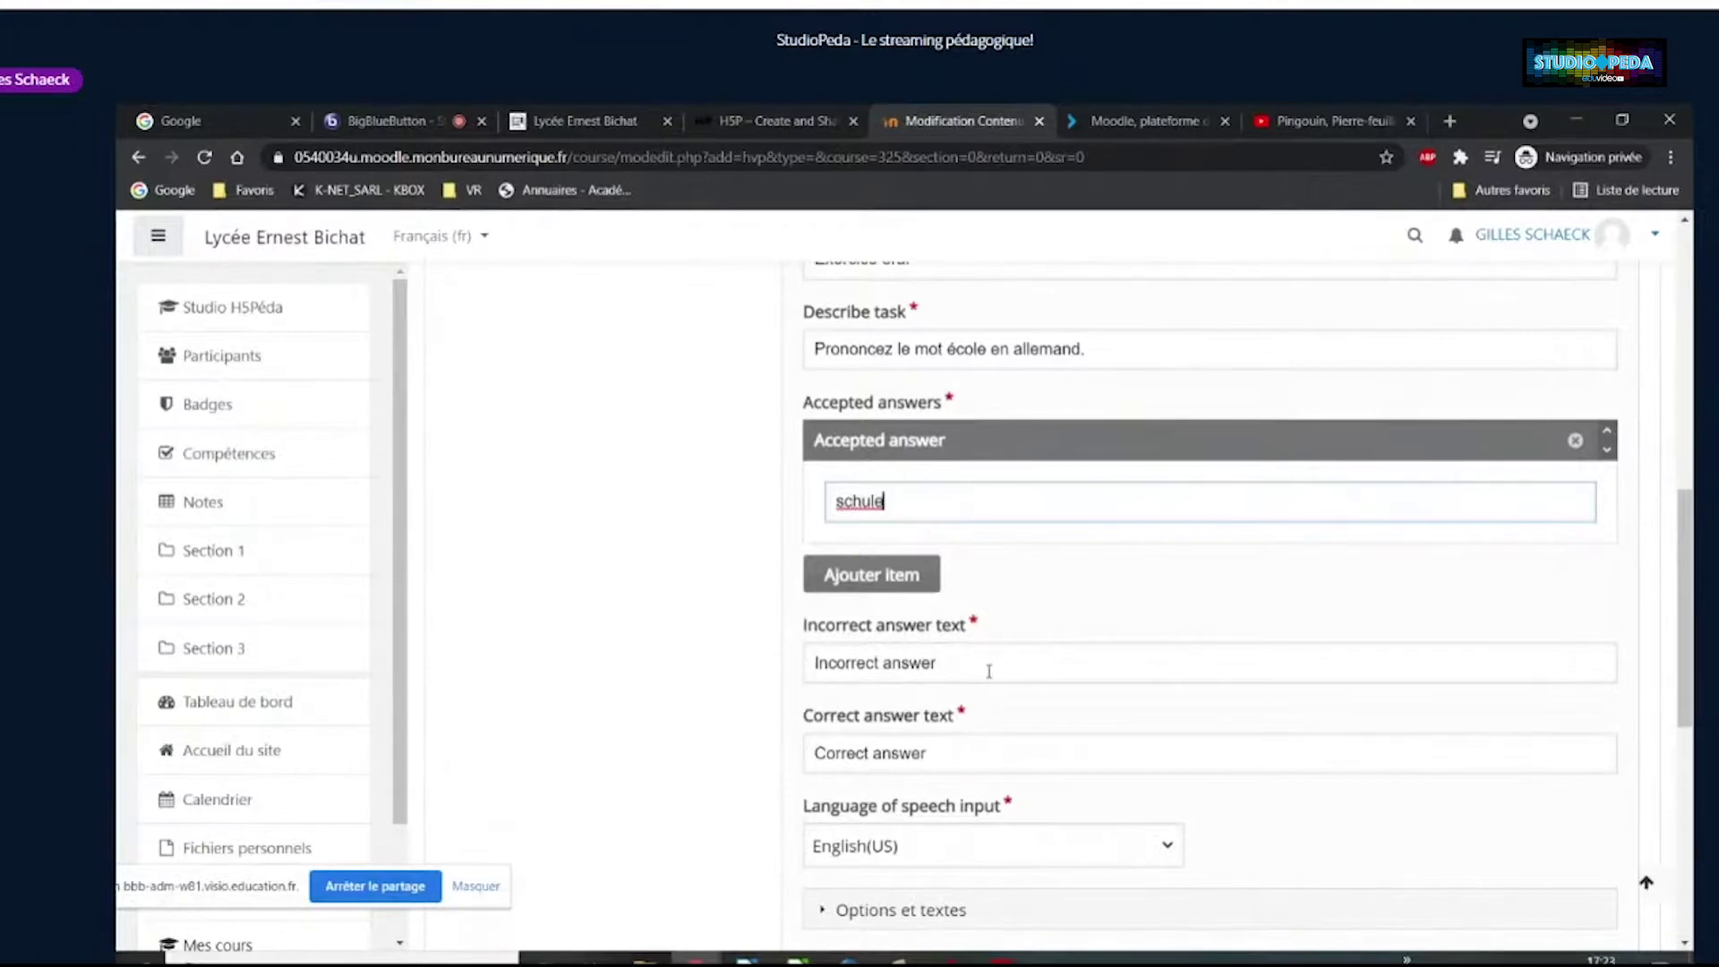
pyautogui.moveTo(953, 665); pyautogui.dragTo(851, 663)
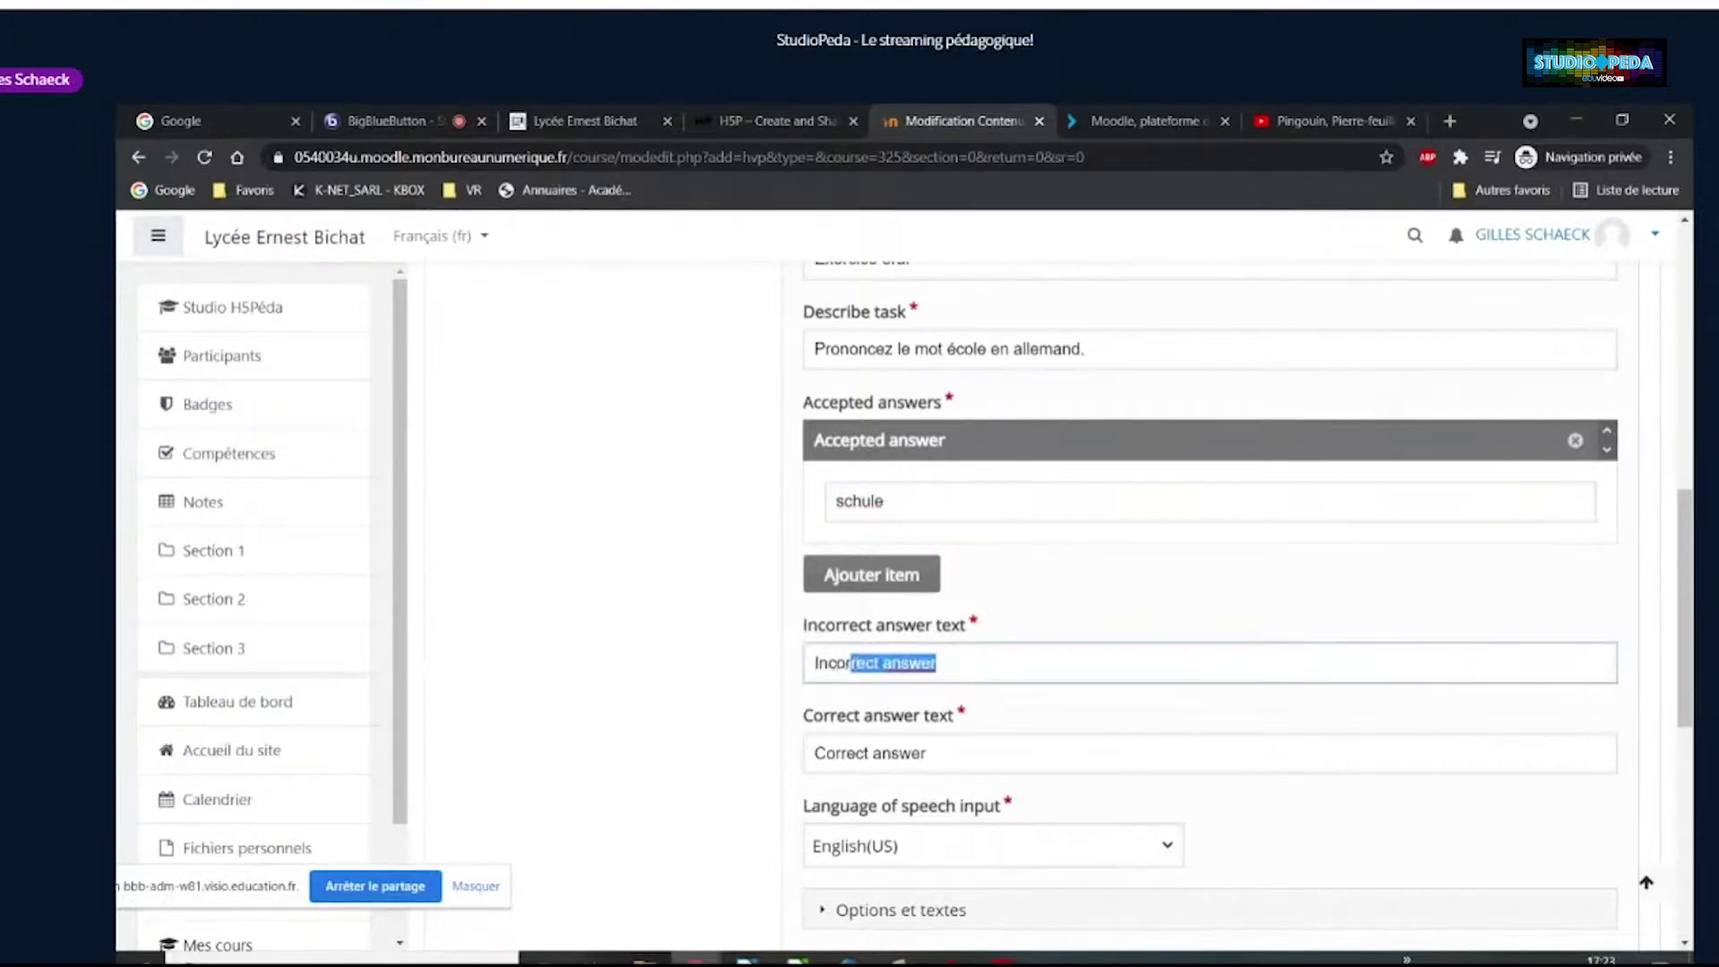
pyautogui.click(952, 664)
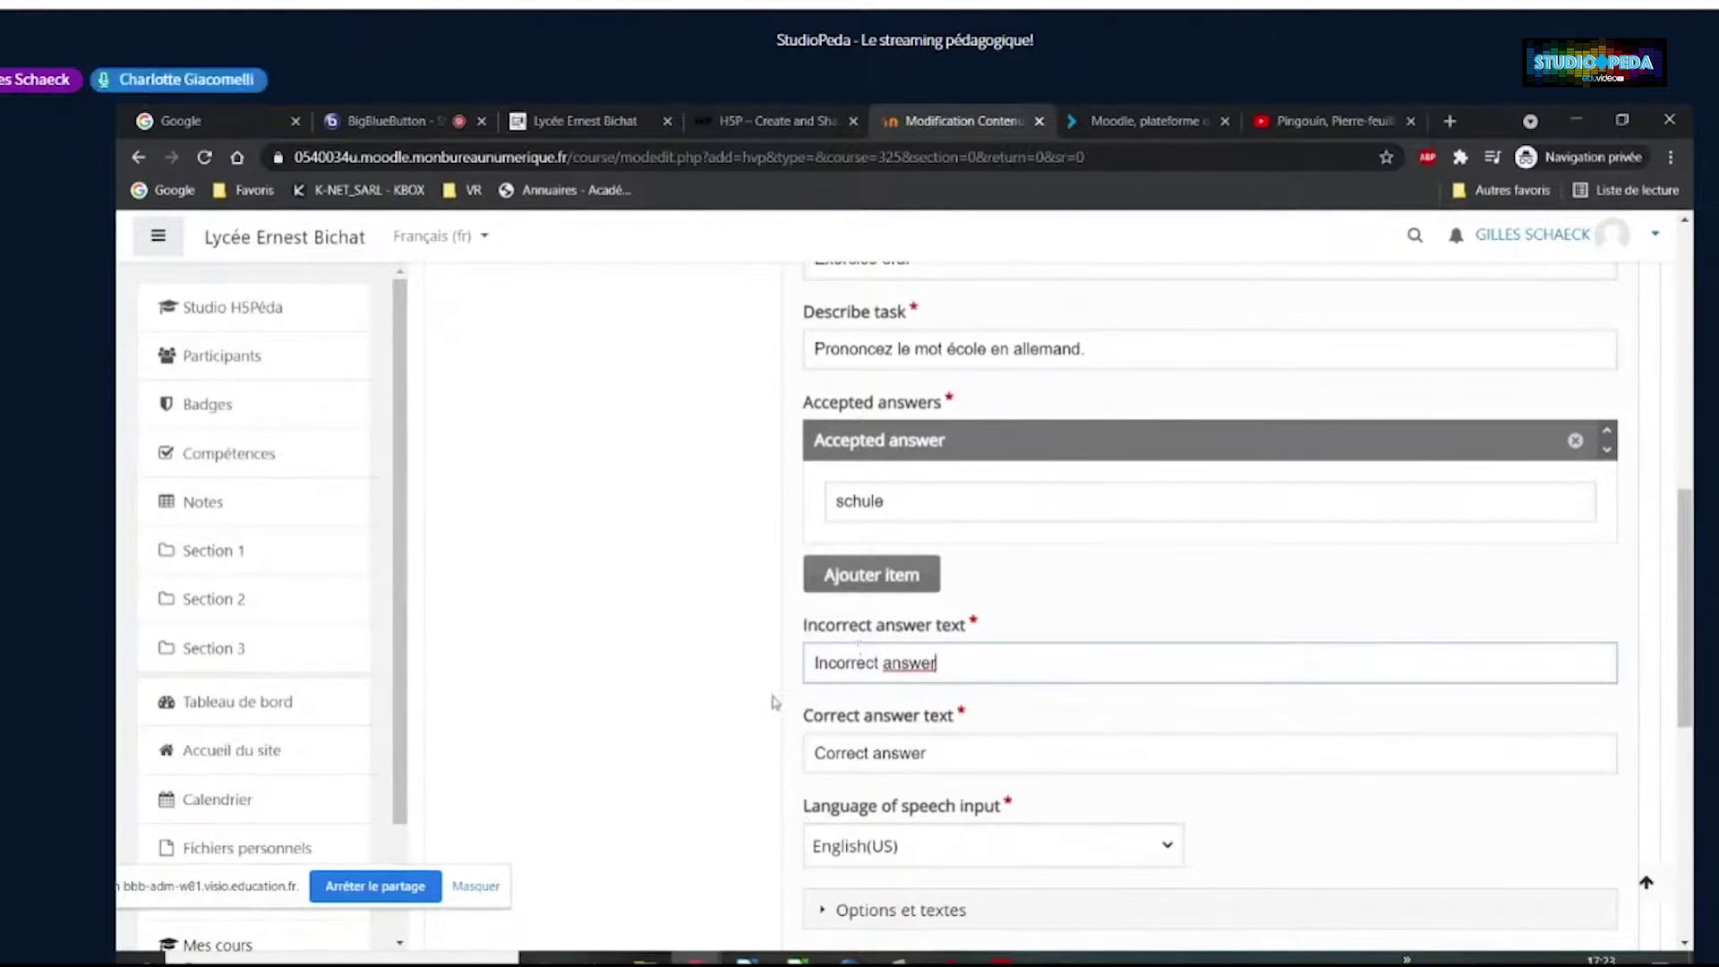
# Set the exercise's language of speech input to German
pyautogui.scroll(-3, 814, 696)
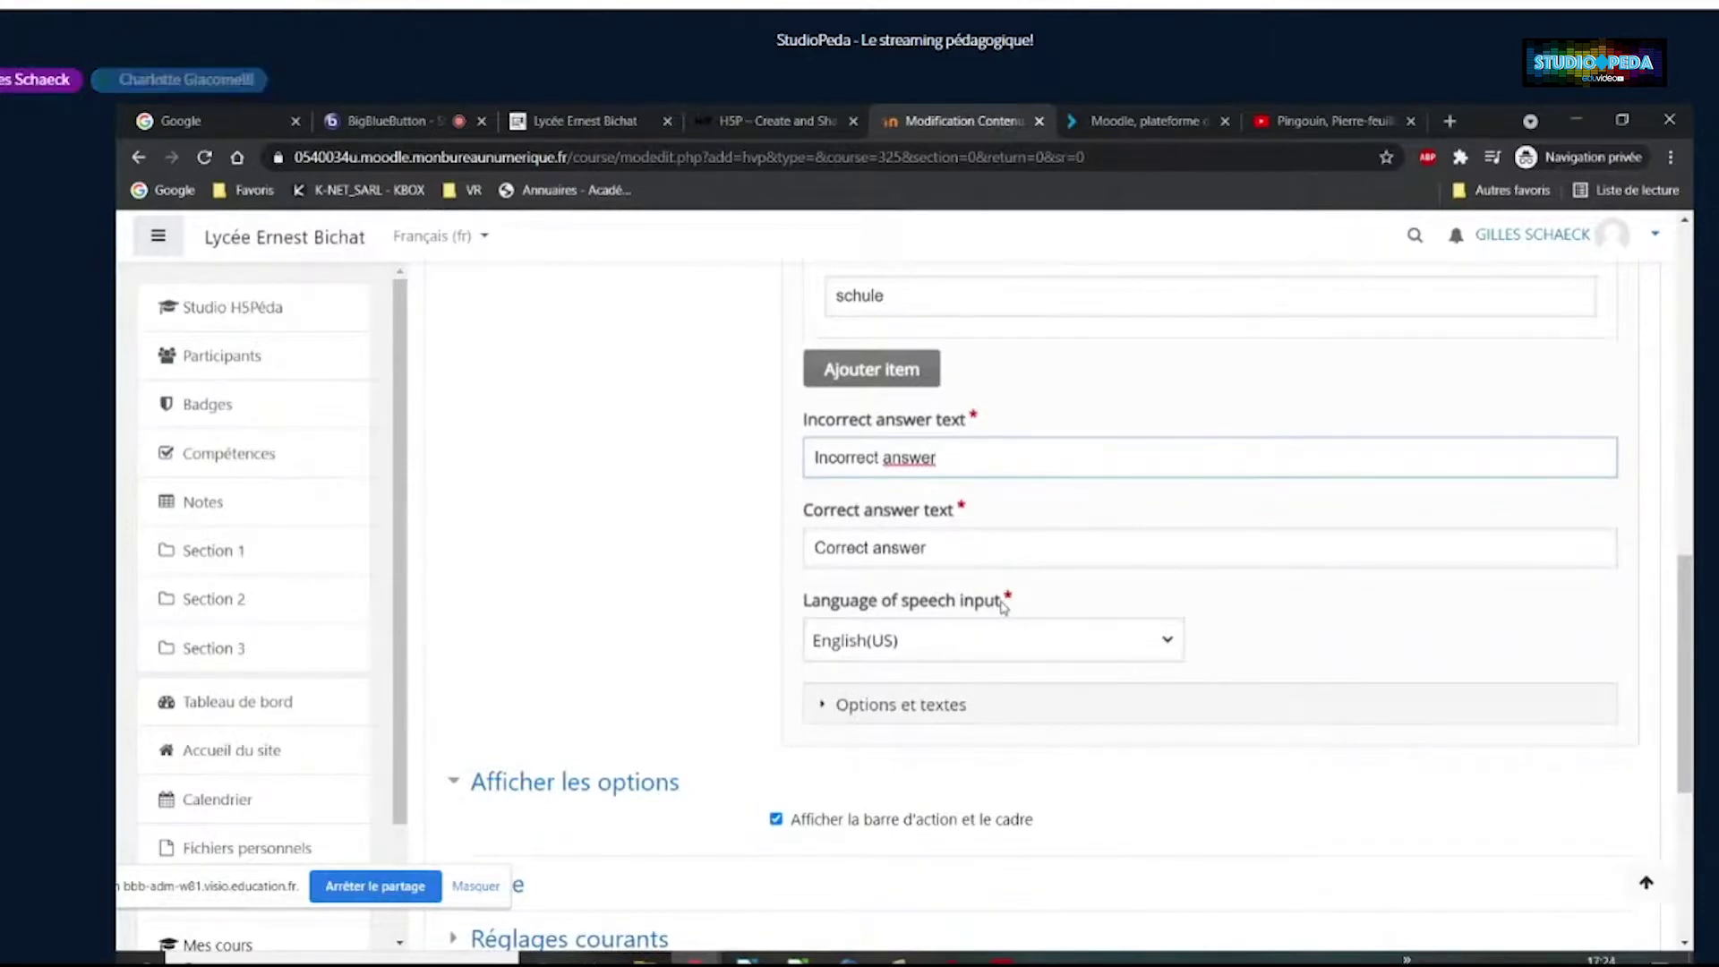
pyautogui.click(1159, 650)
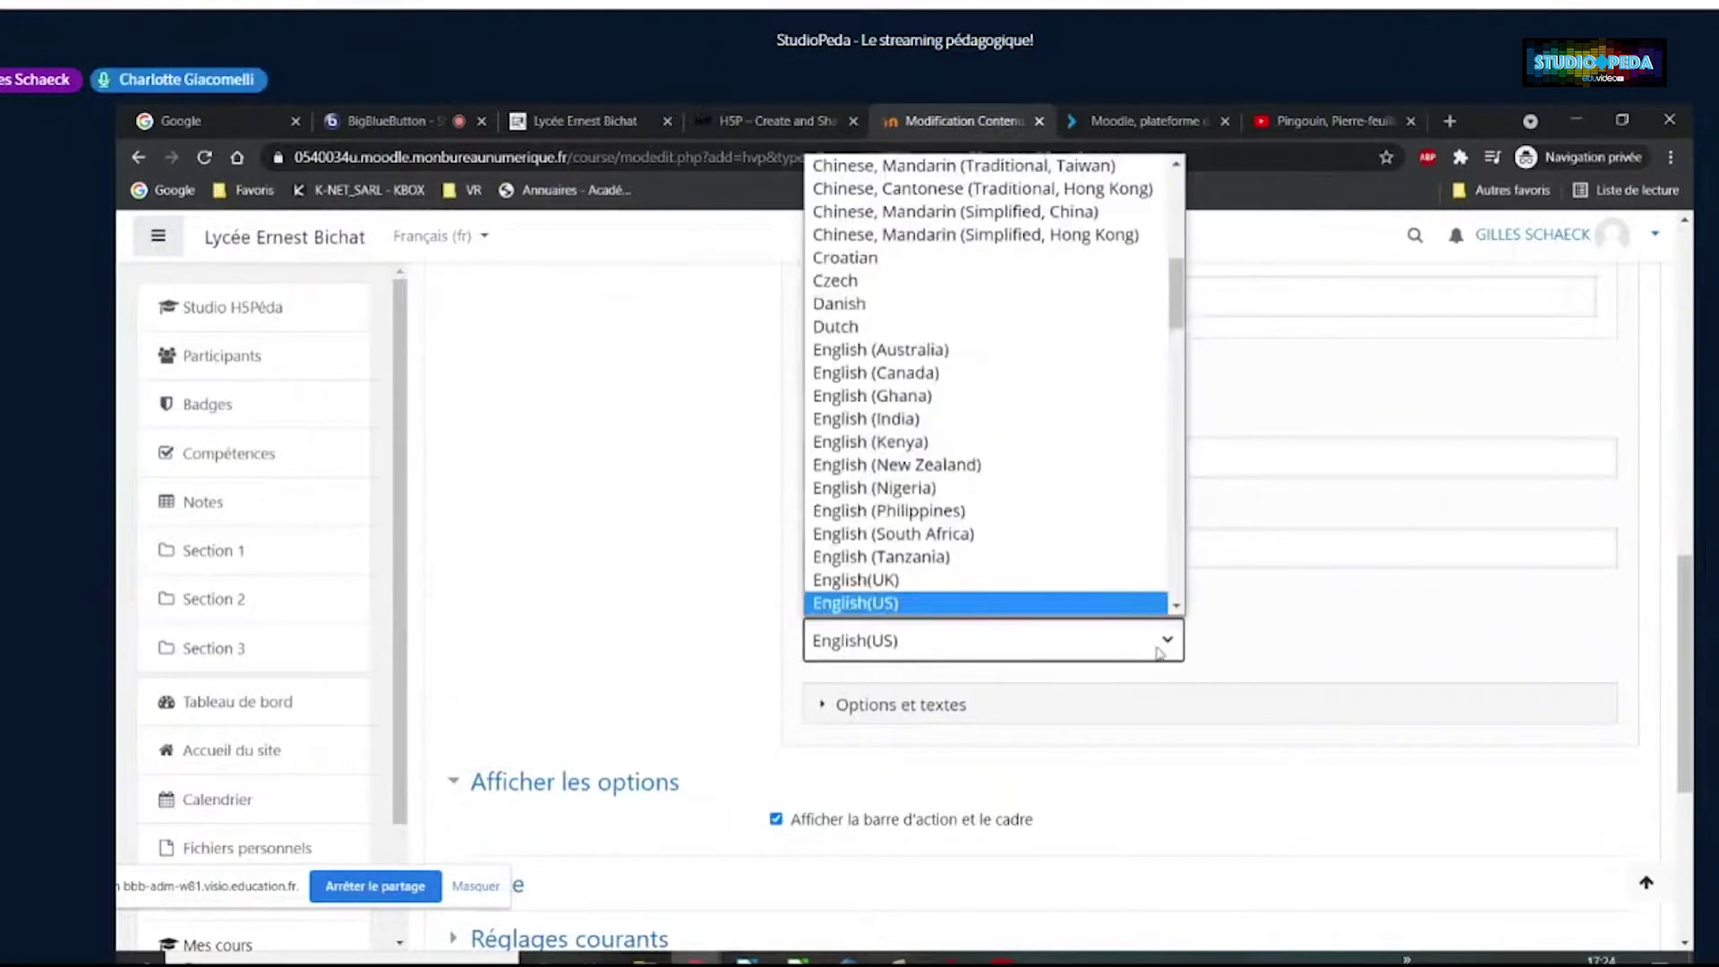
pyautogui.scroll(-1, 895, 412)
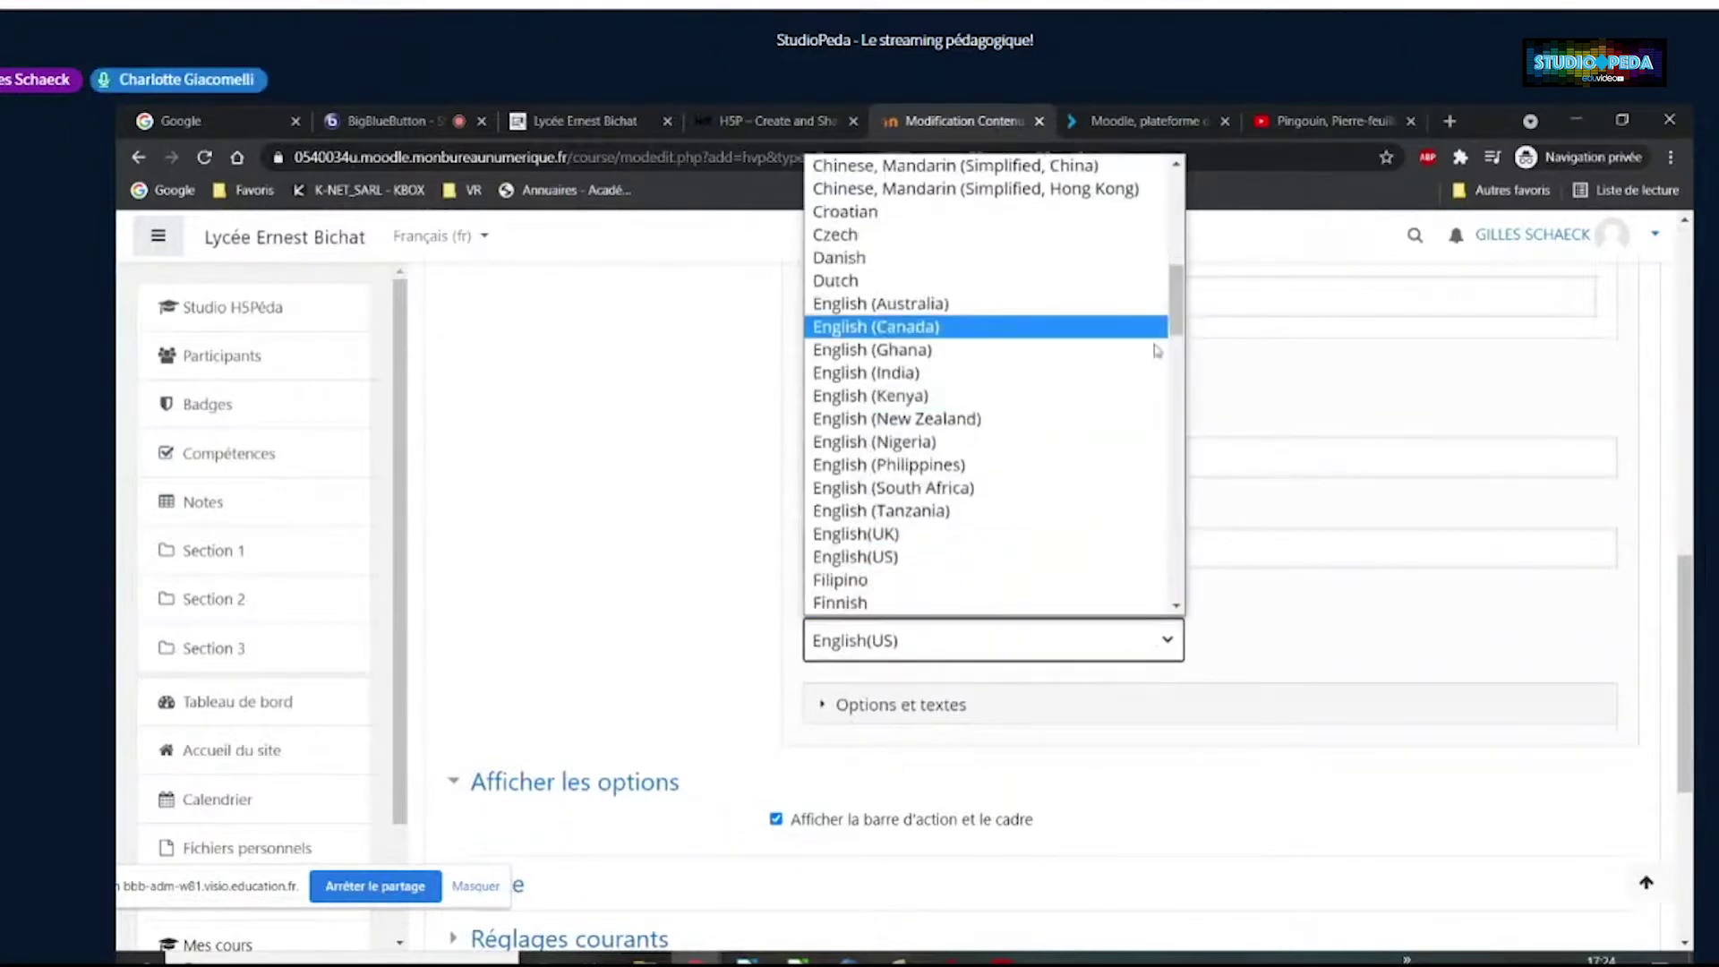
pyautogui.scroll(-1, 877, 555)
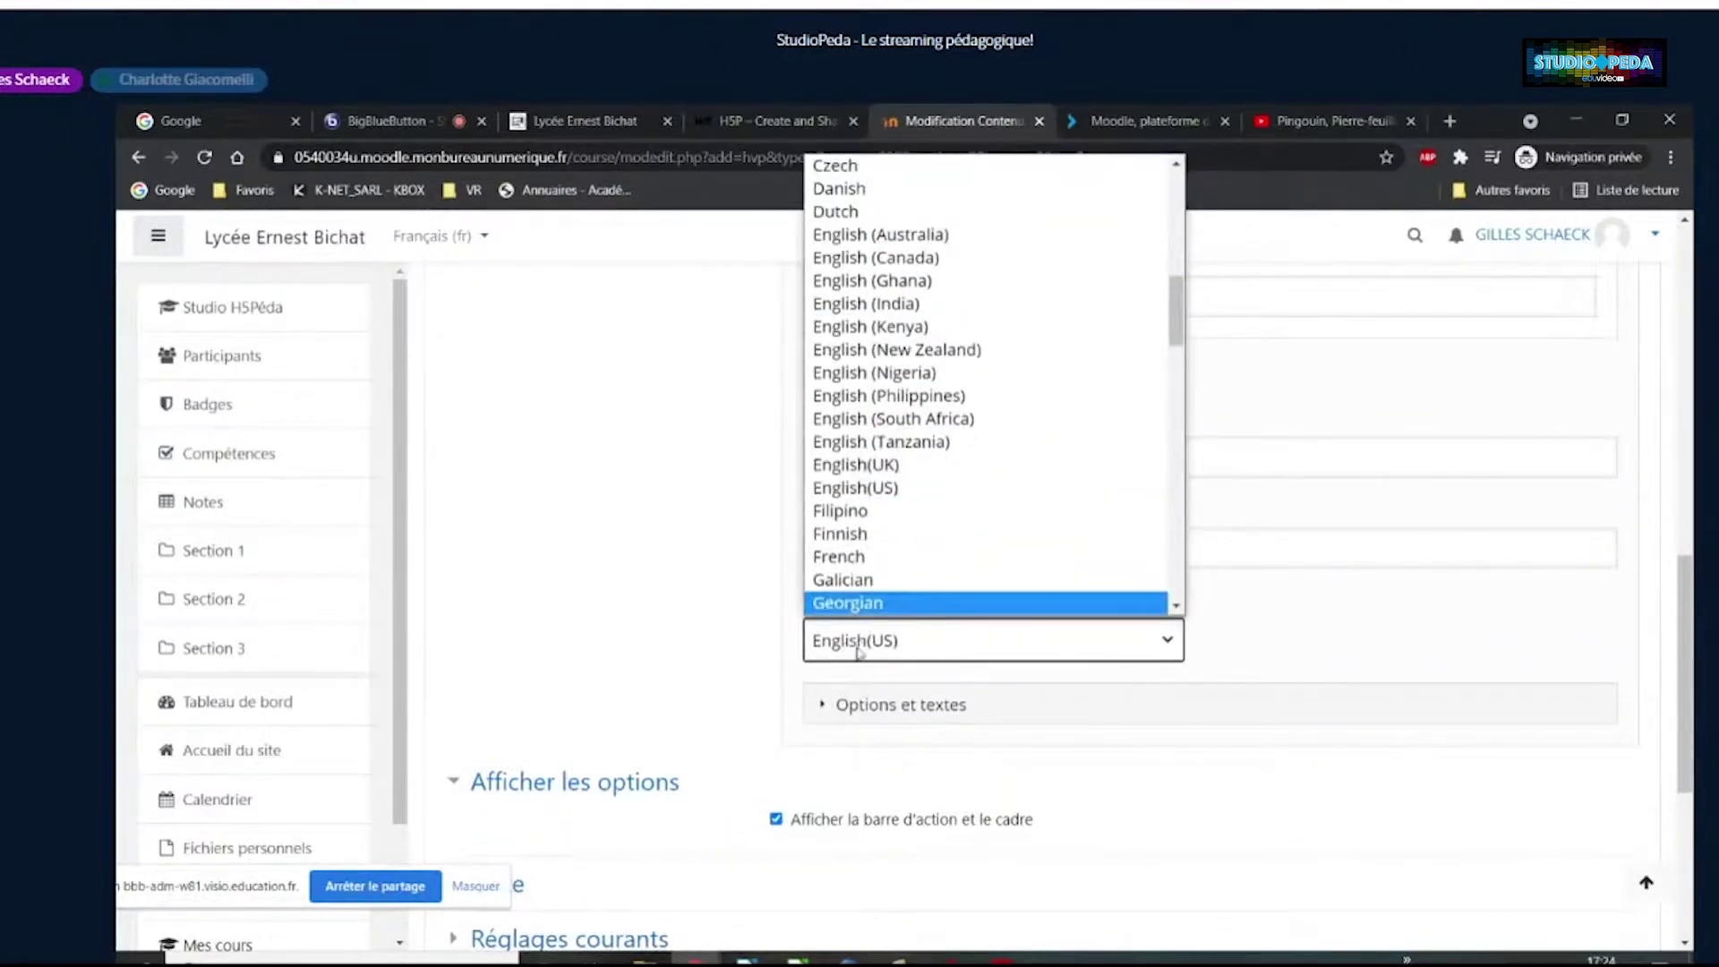
pyautogui.scroll(-1, 895, 372)
pyautogui.moveTo(1176, 341)
pyautogui.mouseDown()
pyautogui.moveTo(1198, 616)
pyautogui.moveTo(1161, 273)
pyautogui.moveTo(1172, 340)
pyautogui.mouseUp()
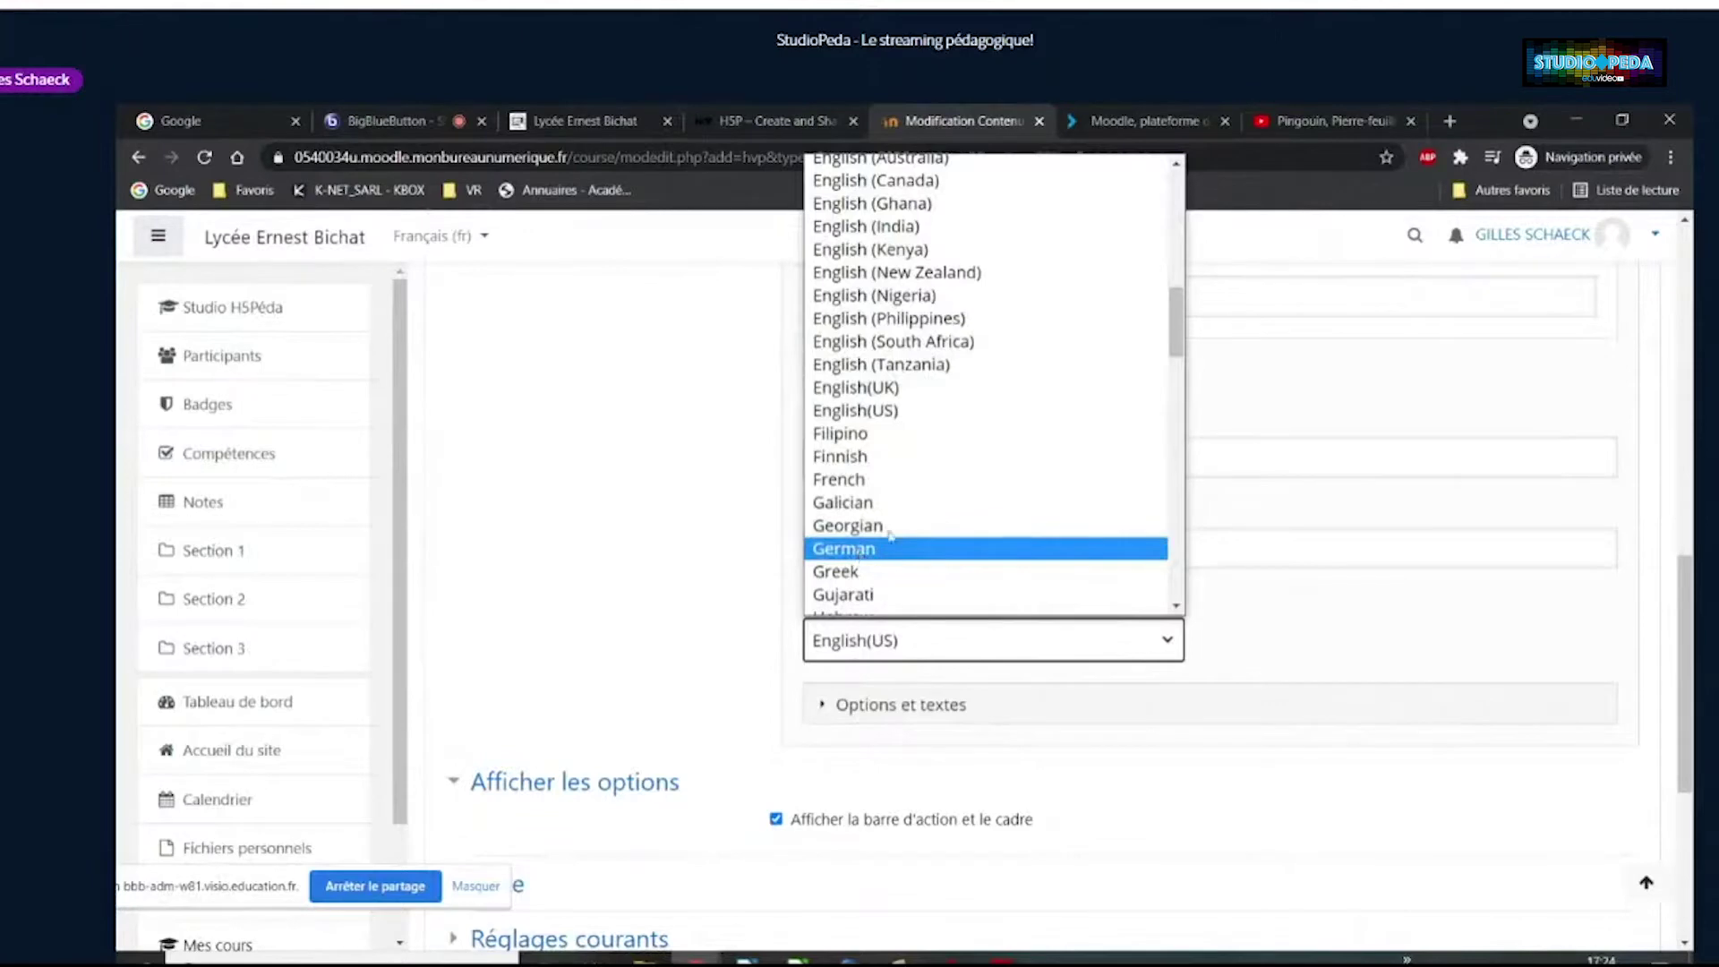
pyautogui.moveTo(1175, 341); pyautogui.dragTo(1203, 363)
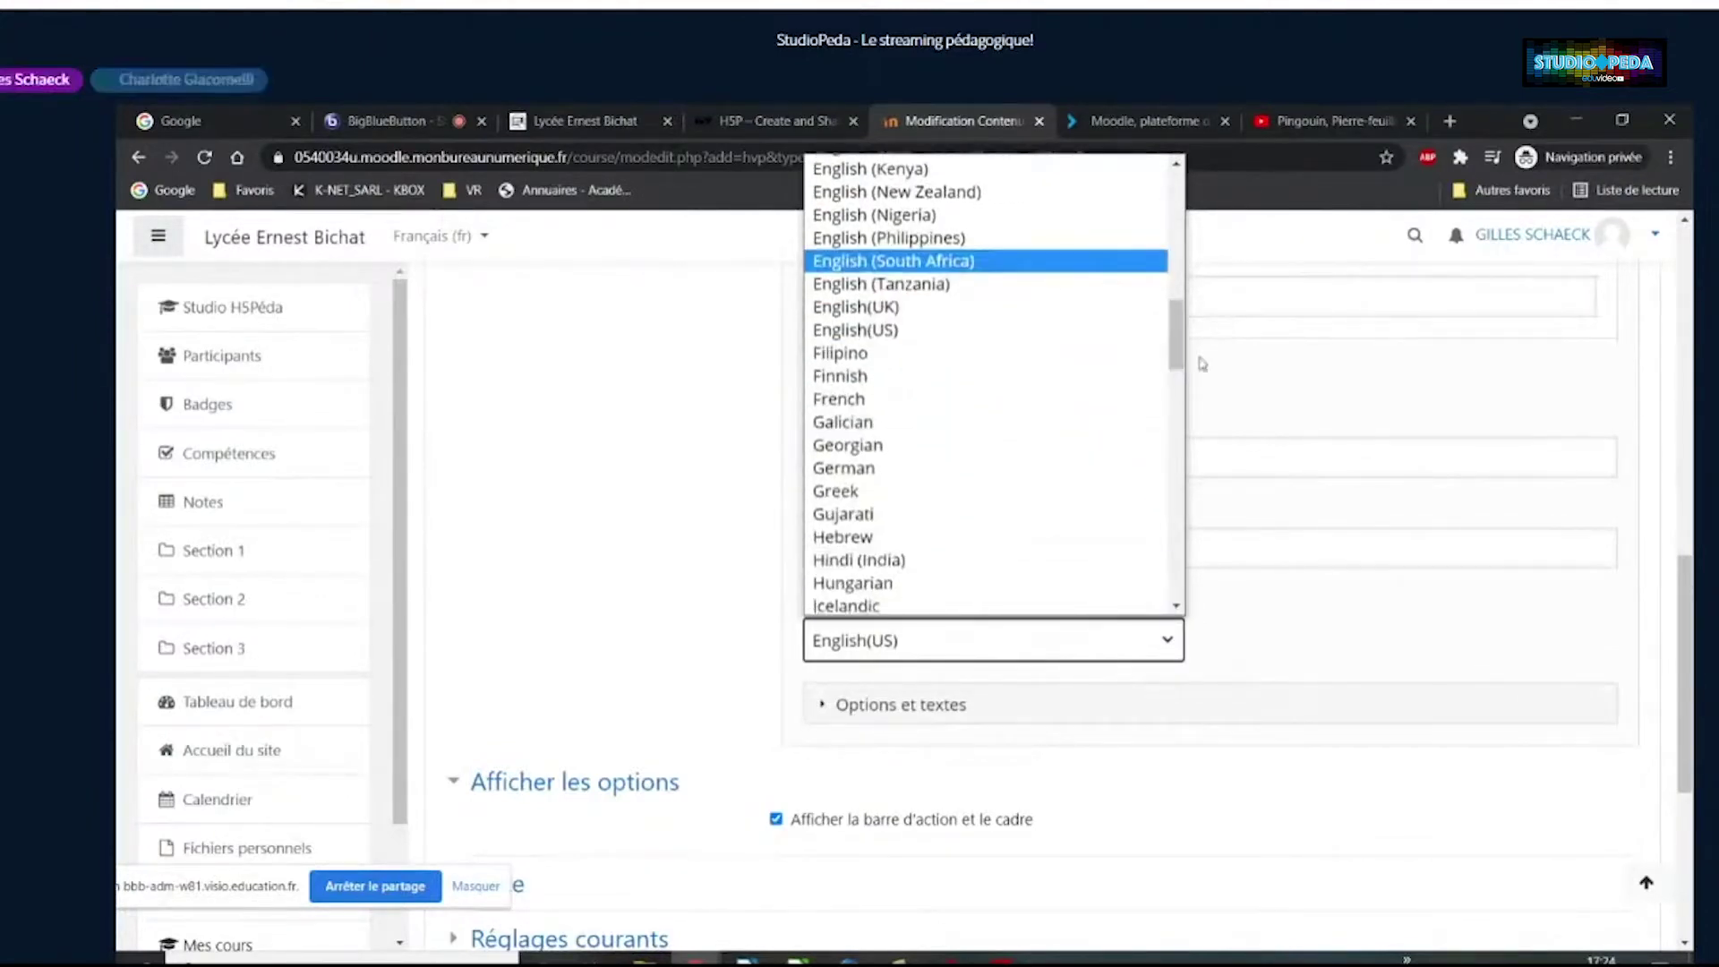
pyautogui.click(937, 470)
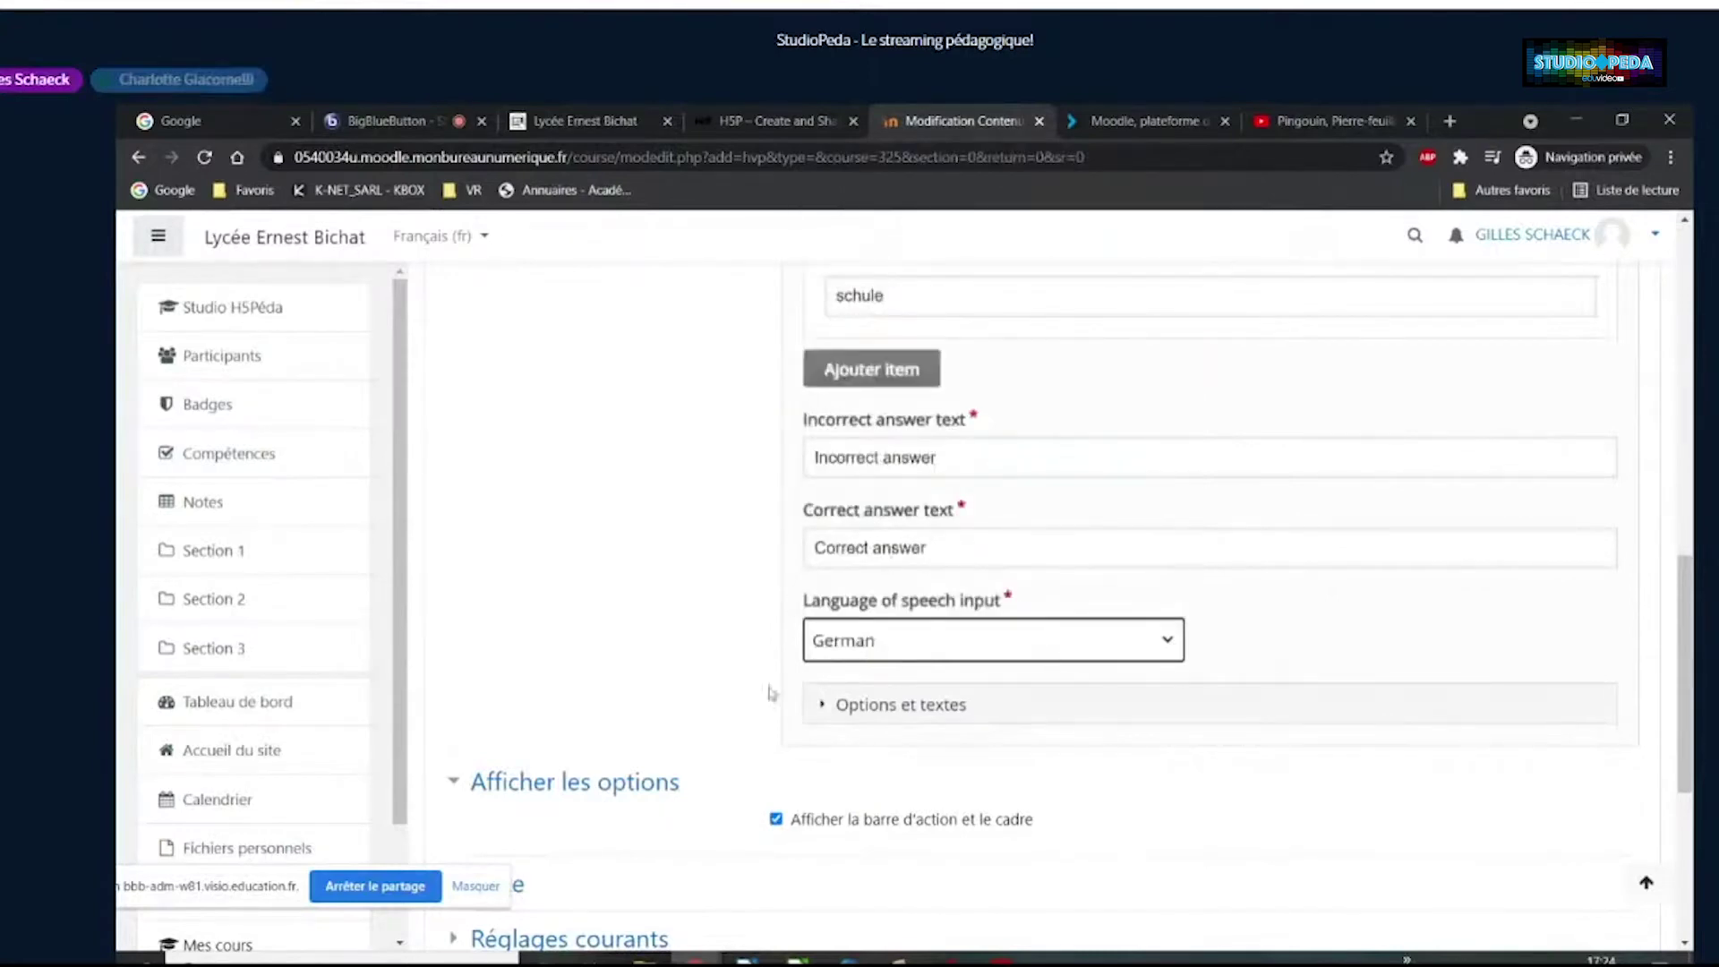
# Examine the Speak the Words options and texts, including the available languages and the editable button labels and messages
pyautogui.scroll(-2, 731, 659)
pyautogui.click(822, 502)
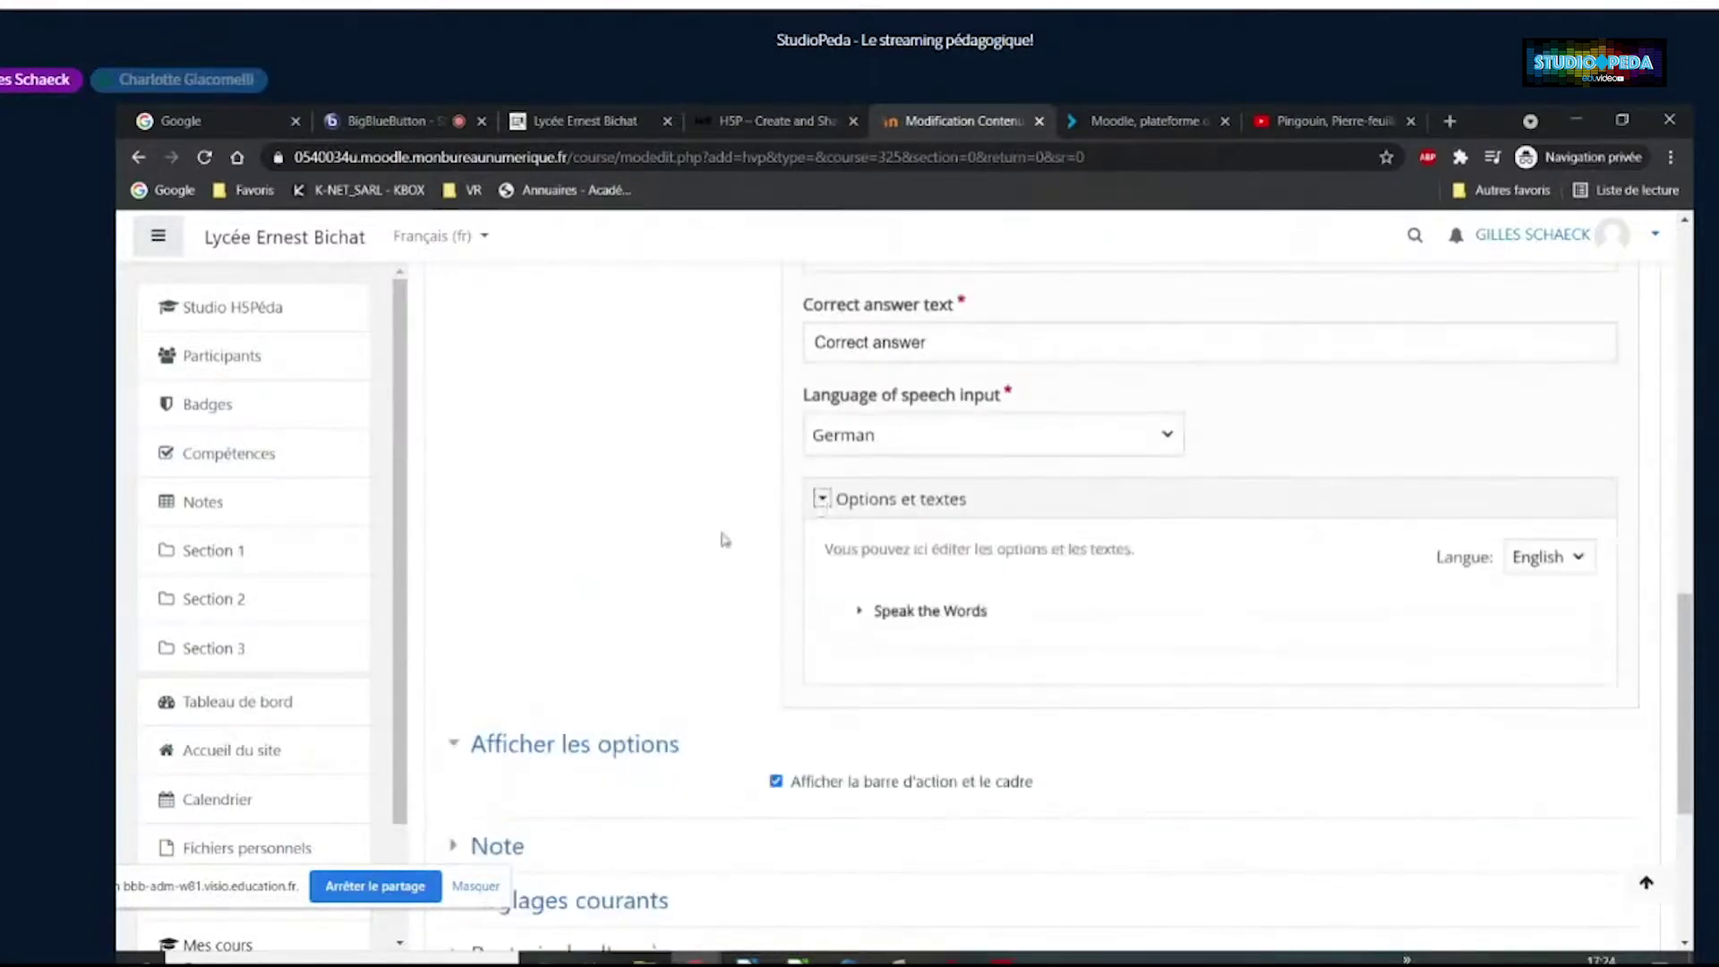
pyautogui.click(861, 613)
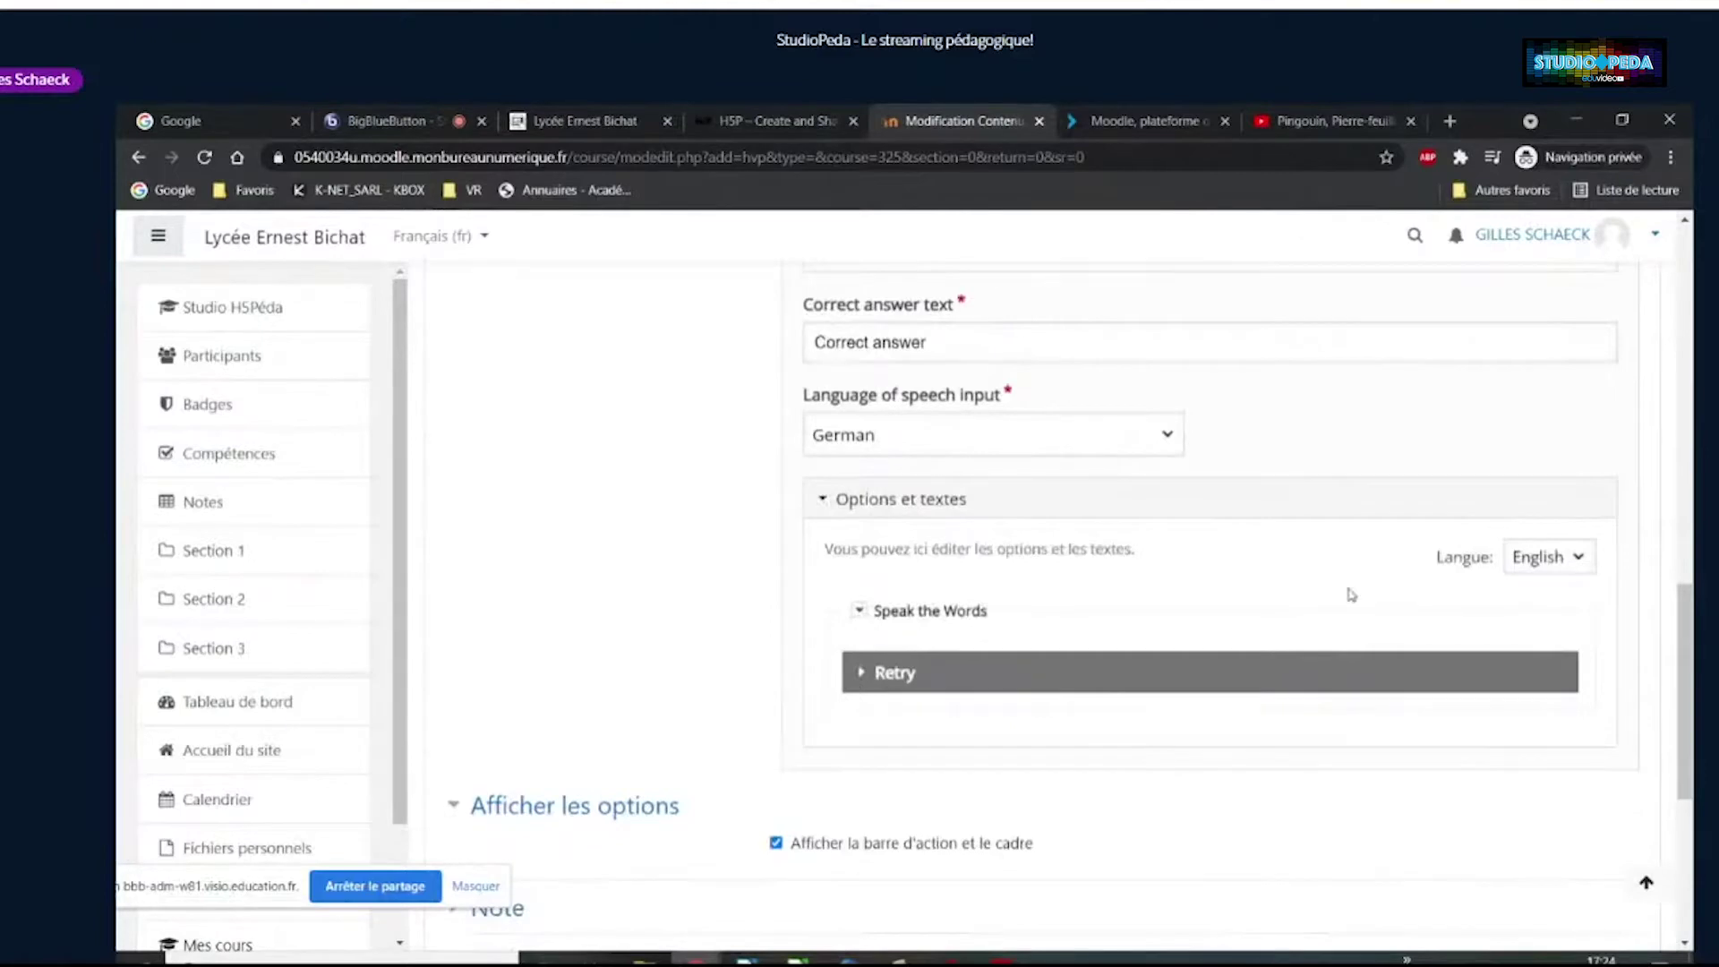
pyautogui.click(1569, 562)
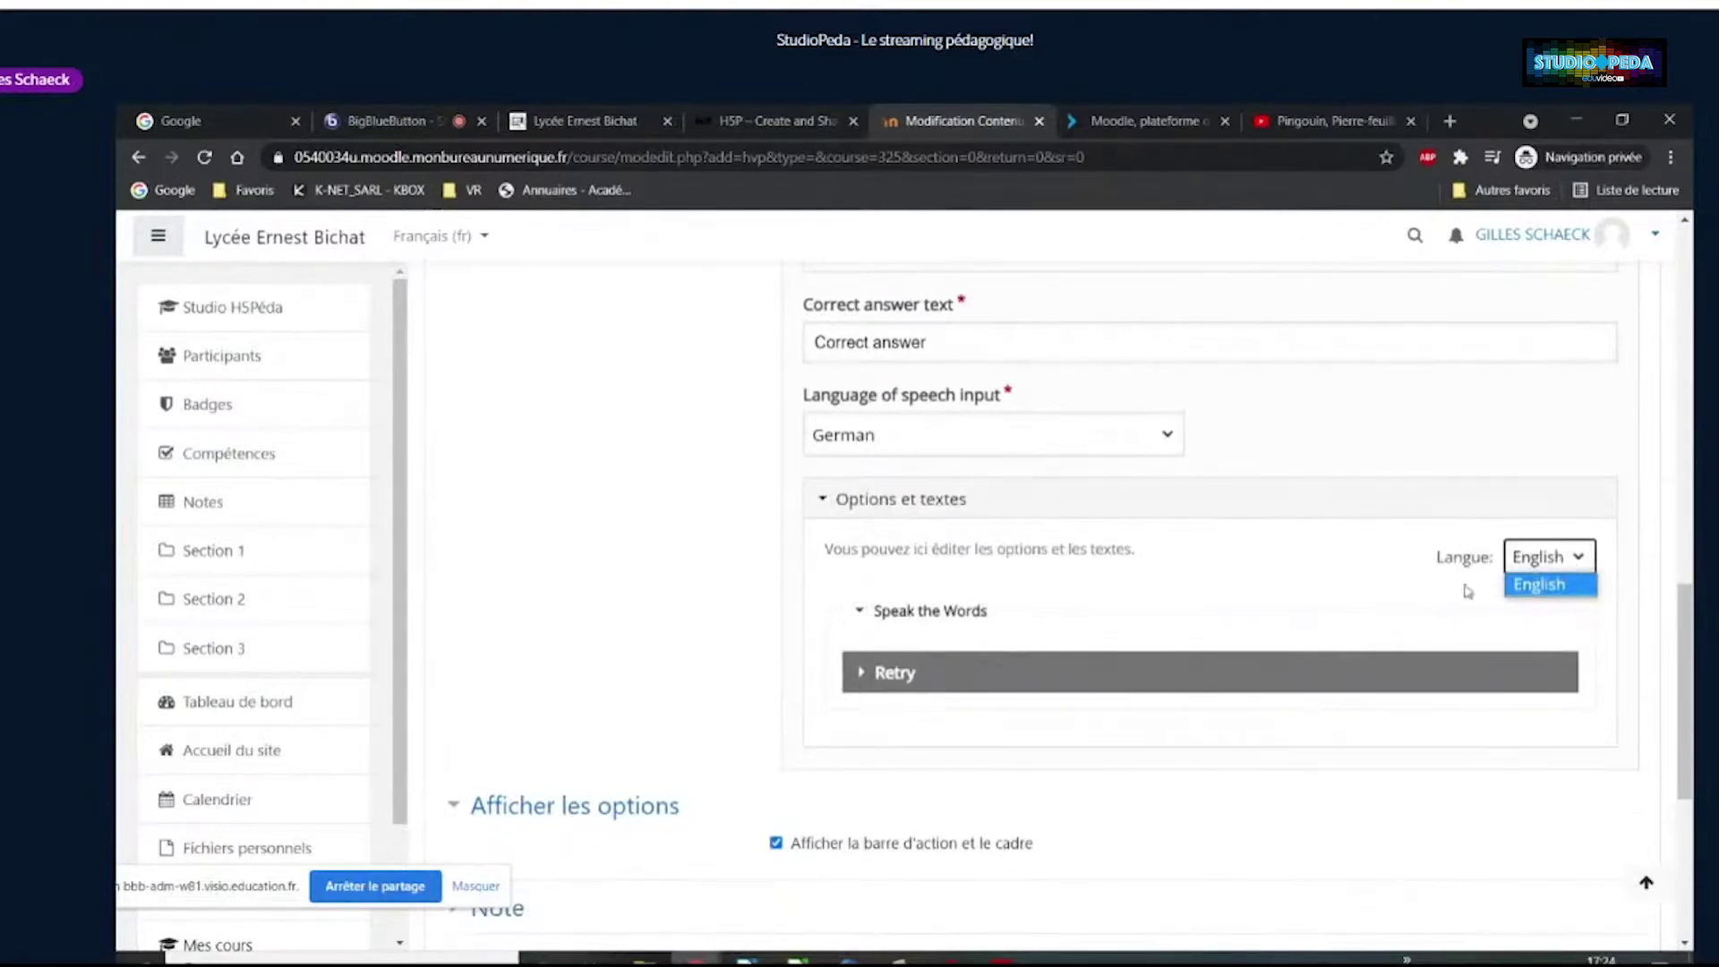
pyautogui.click(1303, 582)
pyautogui.click(861, 673)
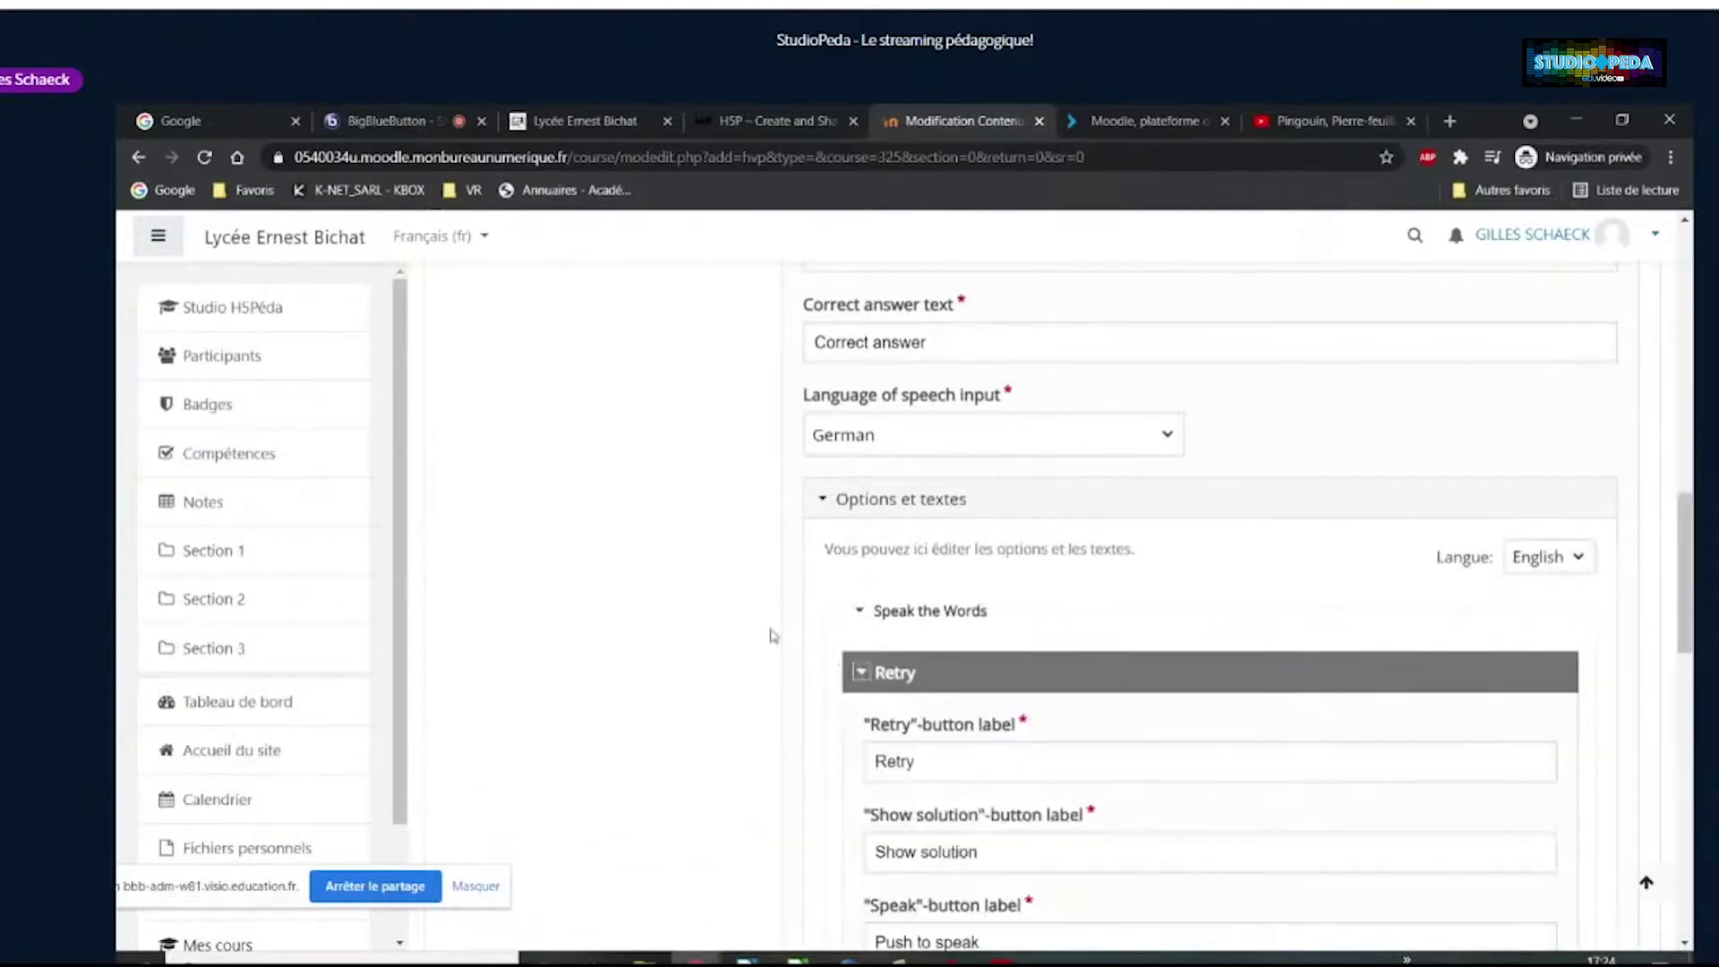
pyautogui.scroll(-2, 787, 627)
pyautogui.scroll(-3, 886, 549)
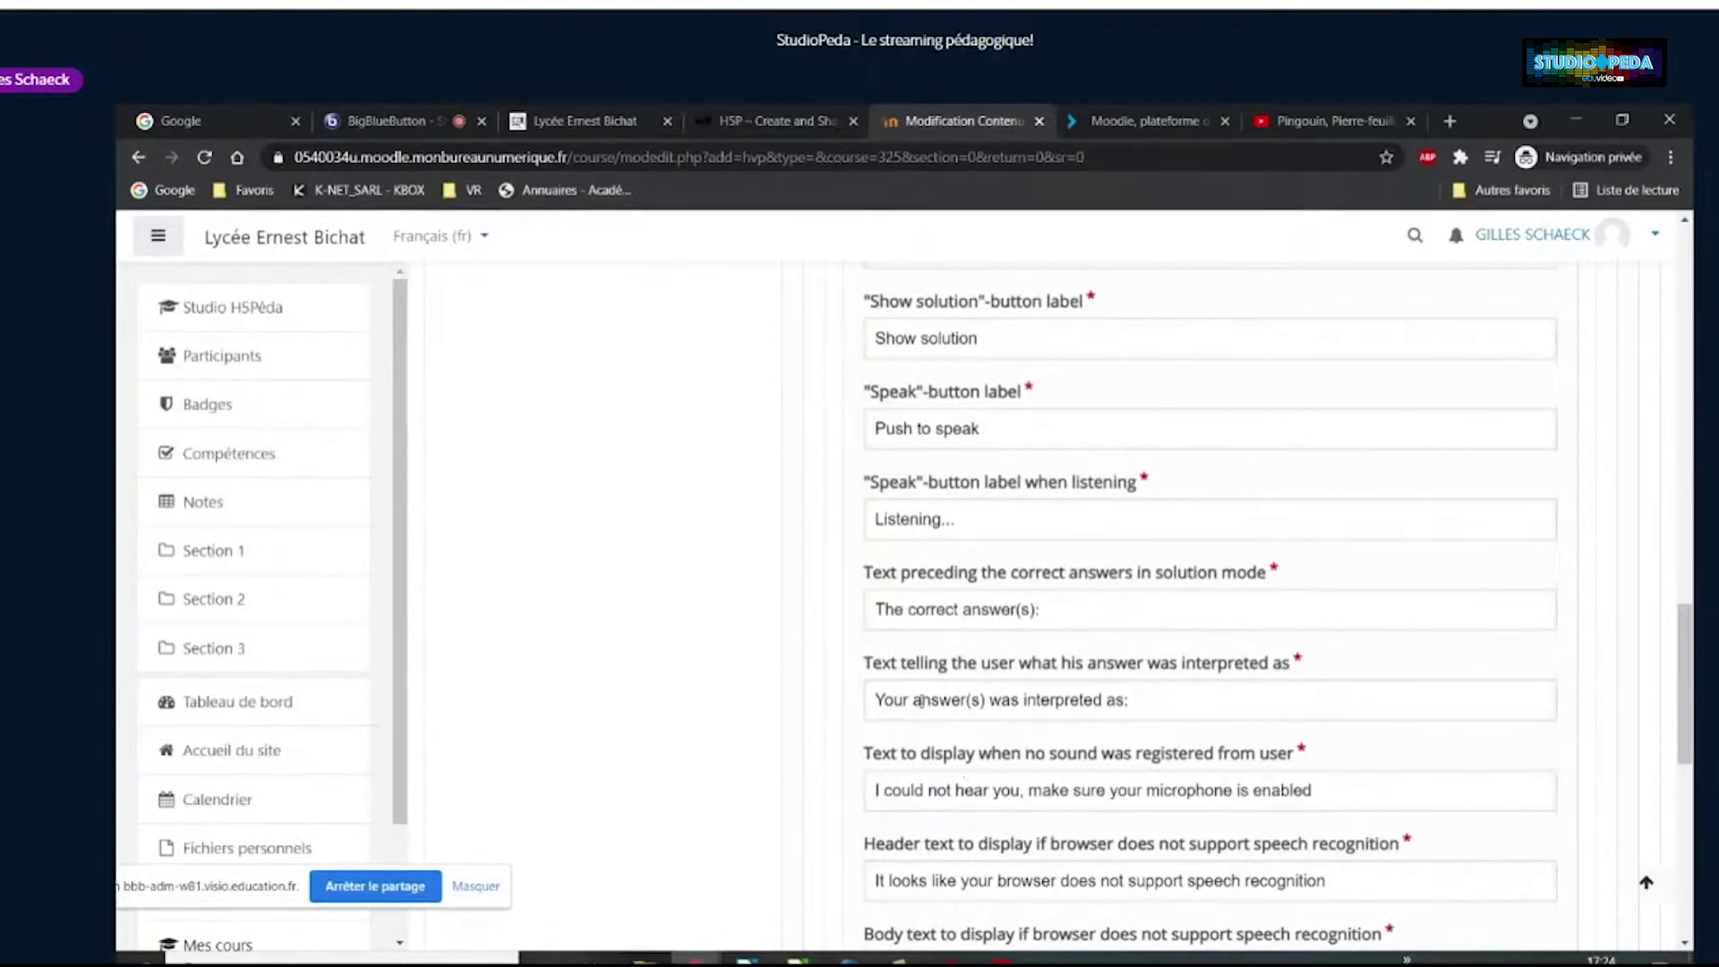
pyautogui.scroll(5, 757, 515)
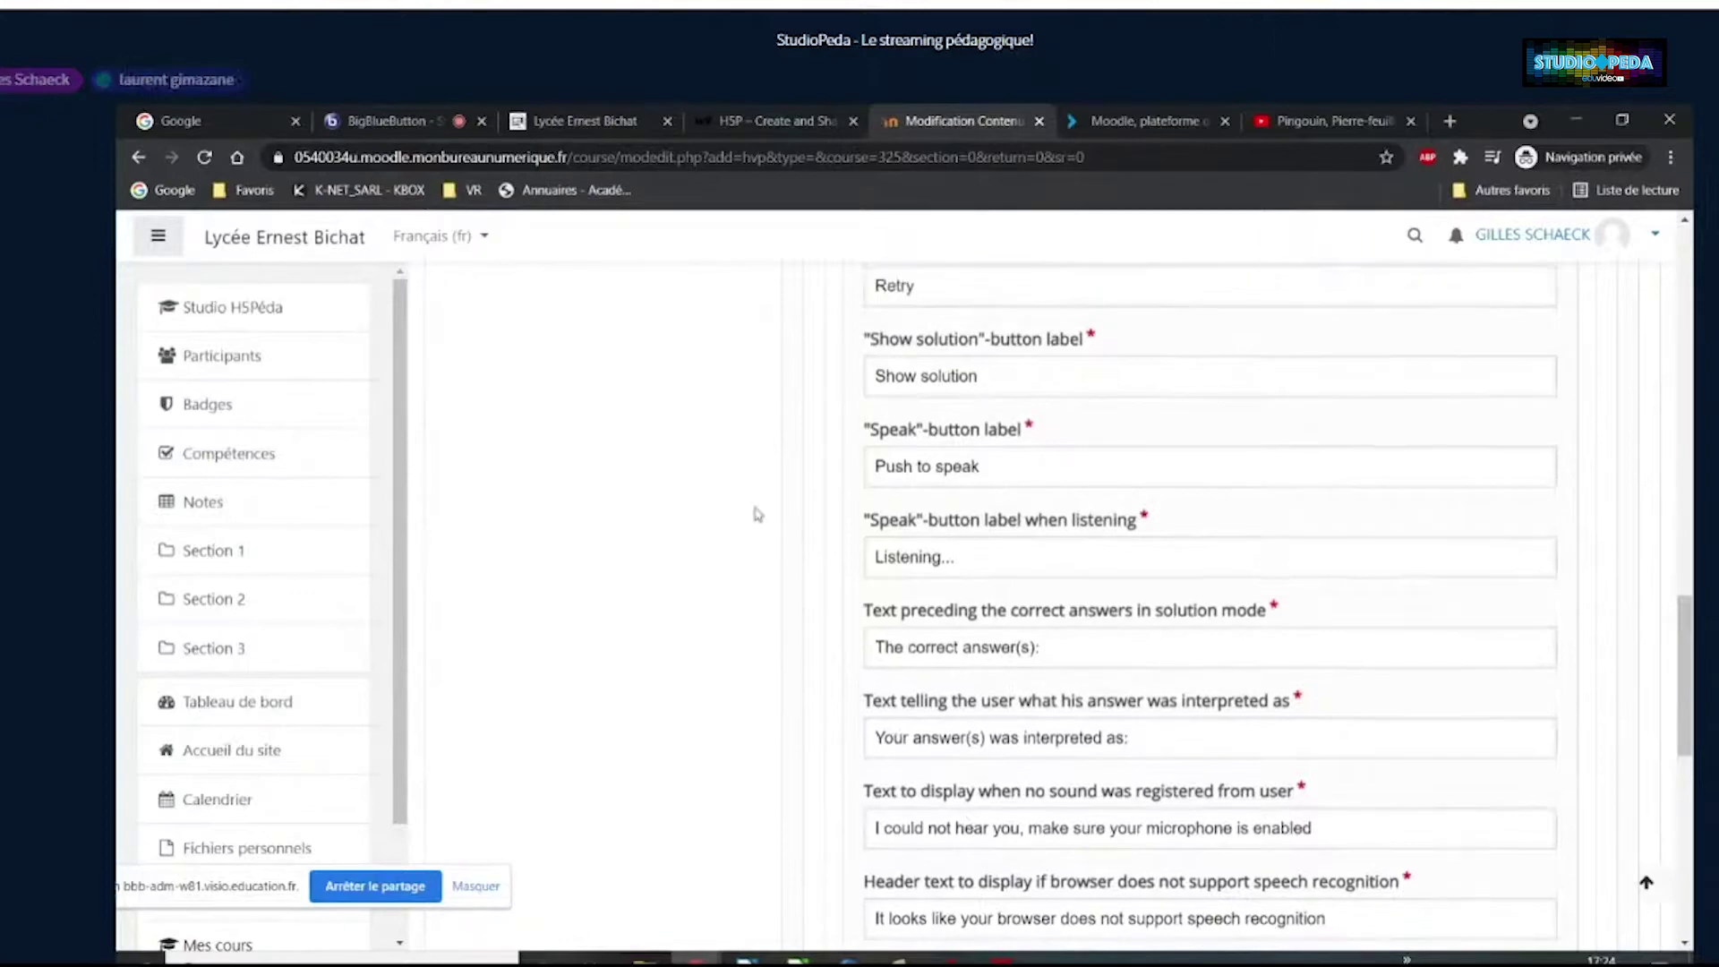
pyautogui.click(859, 571)
pyautogui.click(857, 507)
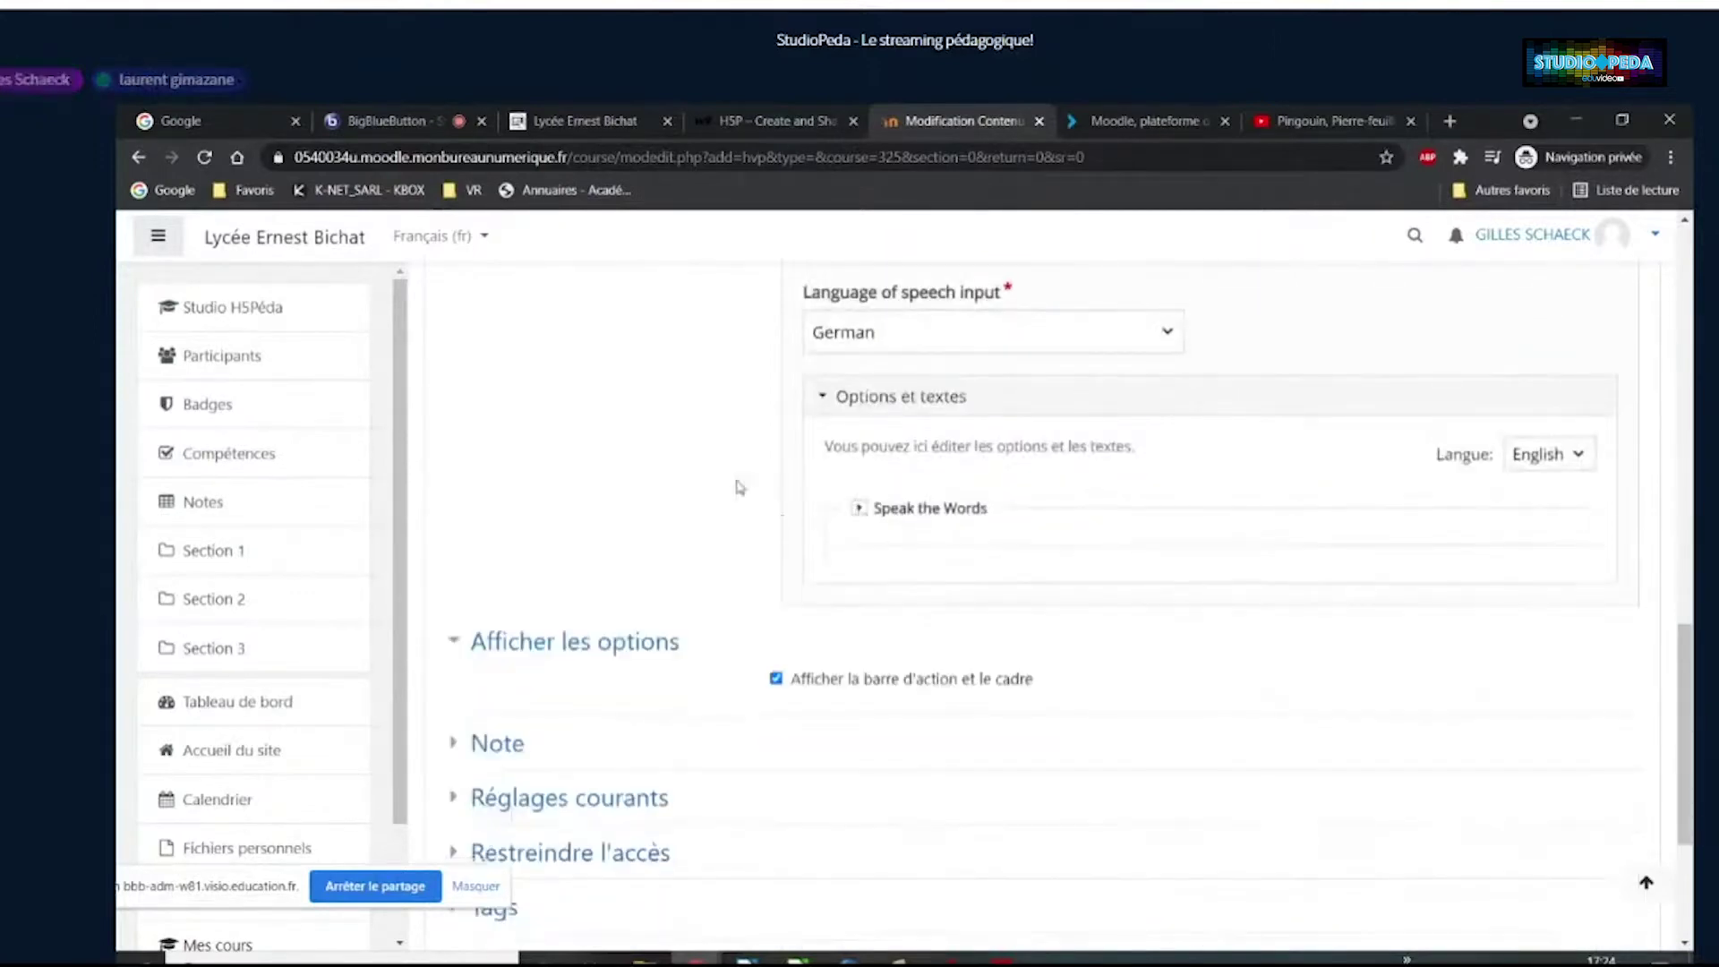
# Save the Speak the Words activity and display it
pyautogui.scroll(-3, 662, 435)
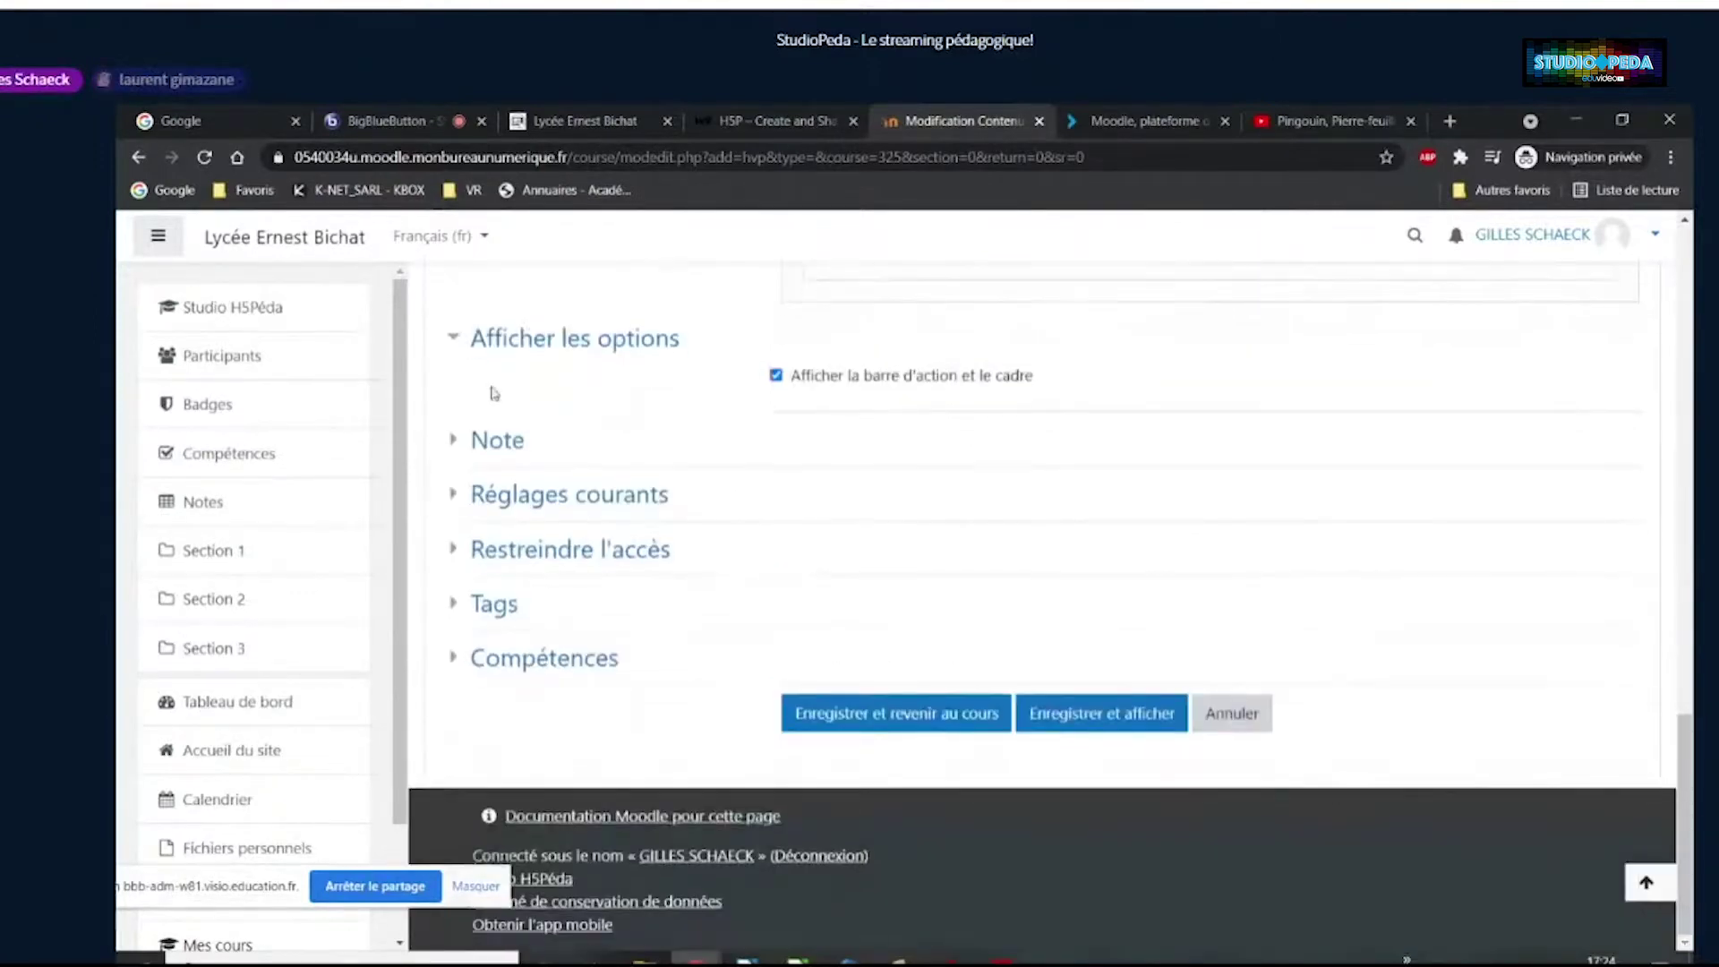
pyautogui.click(1092, 722)
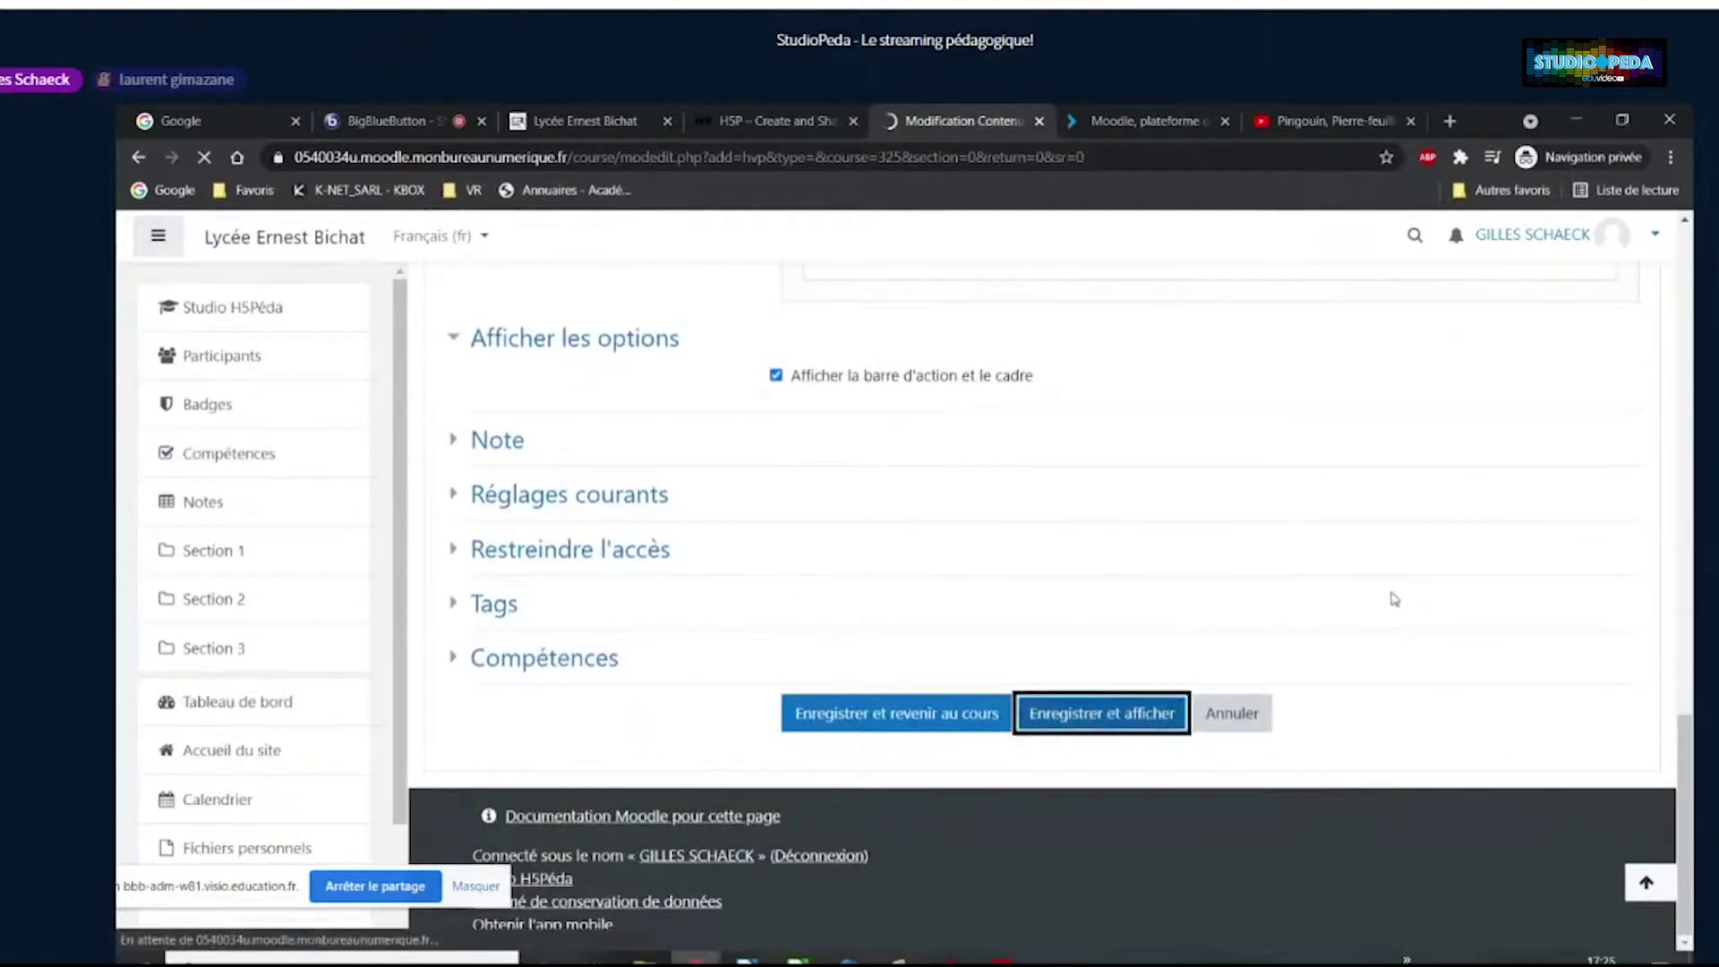
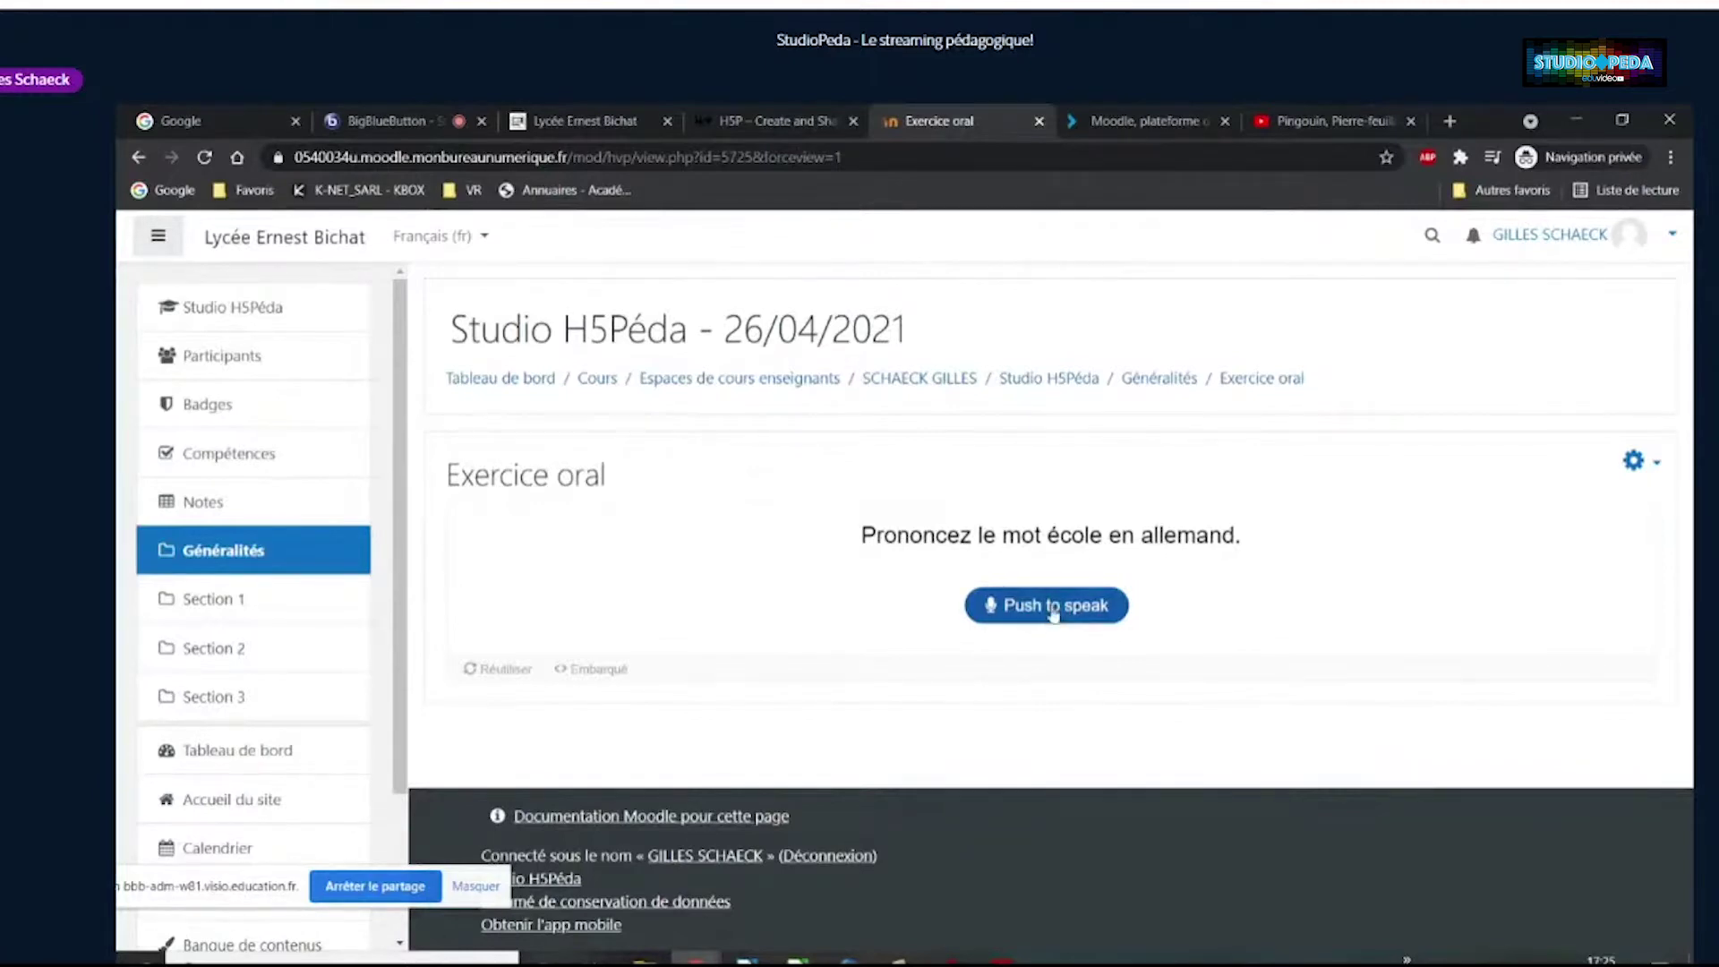
# Test the oral exercise by starting speech input, allowing microphone access and speaking the German word
pyautogui.click(1052, 608)
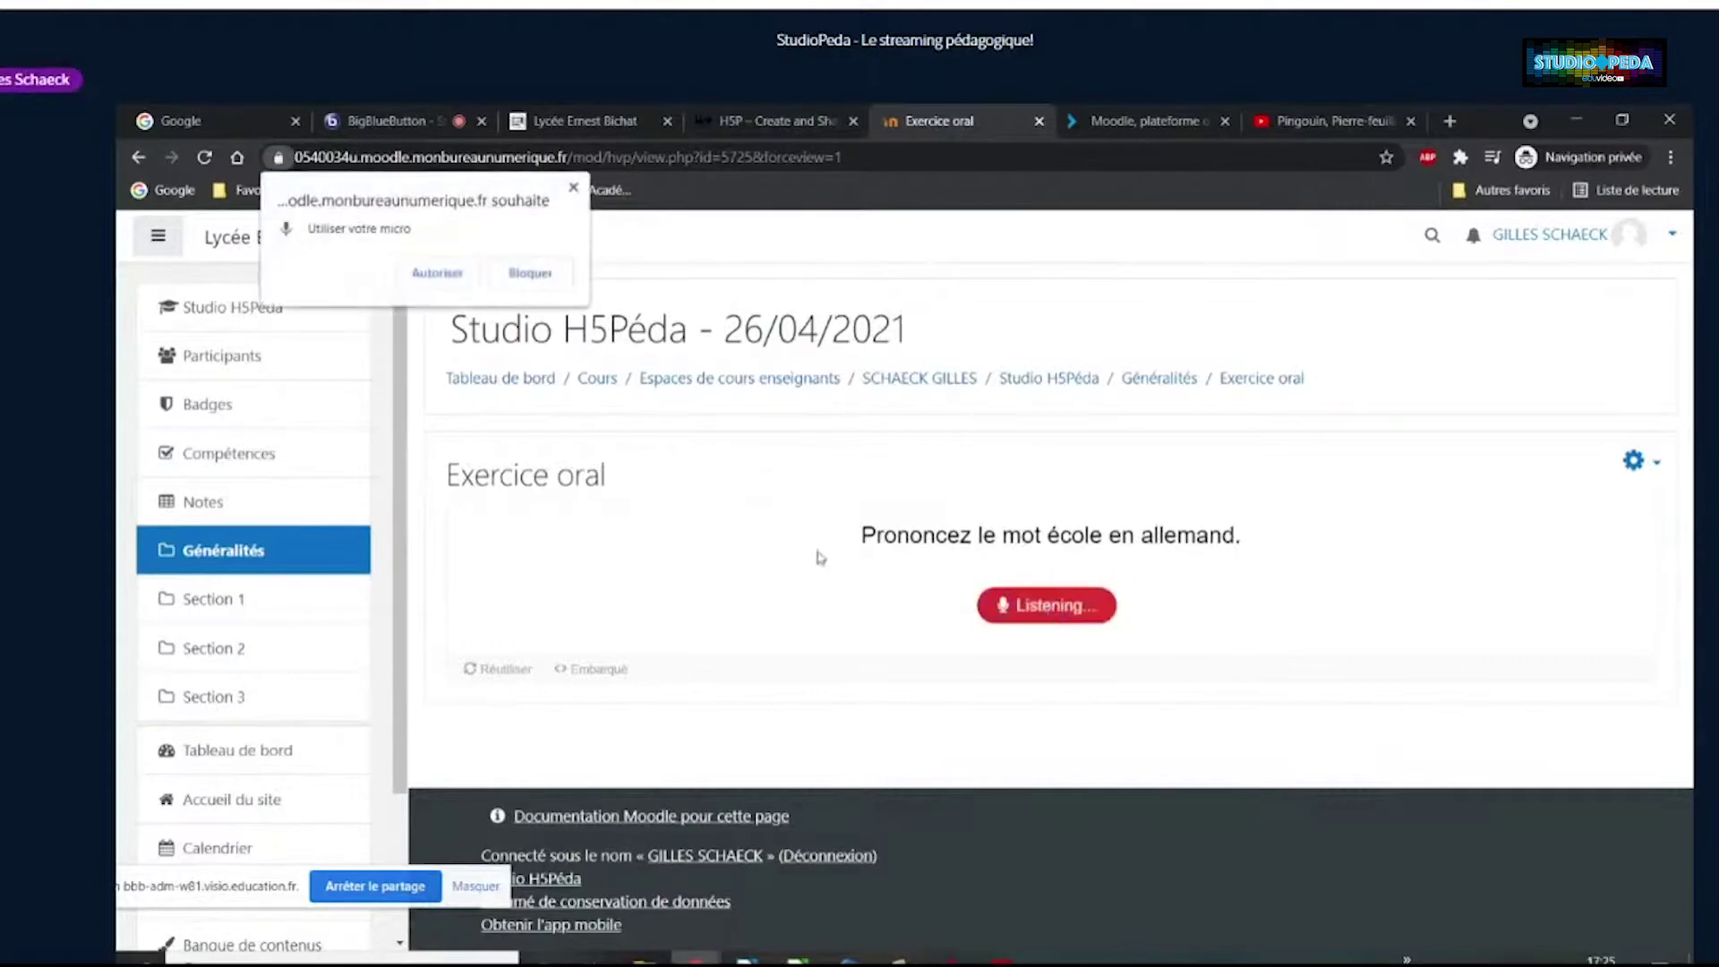
pyautogui.click(443, 273)
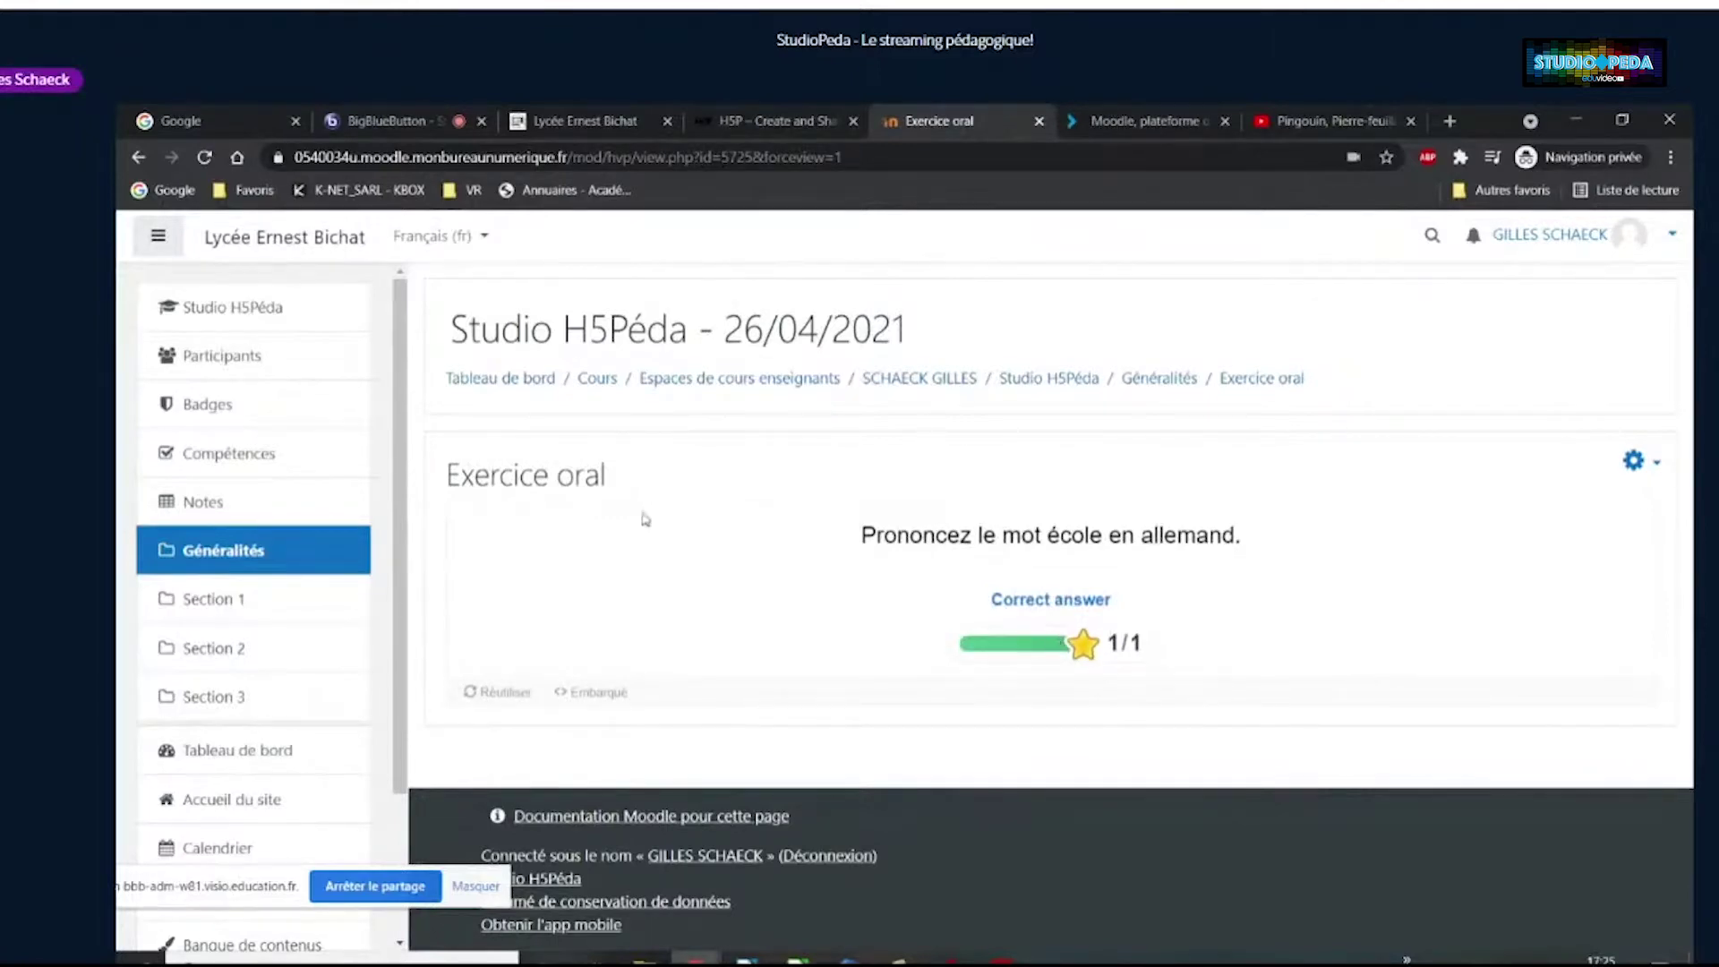
pyautogui.moveTo(609, 474); pyautogui.dragTo(672, 477)
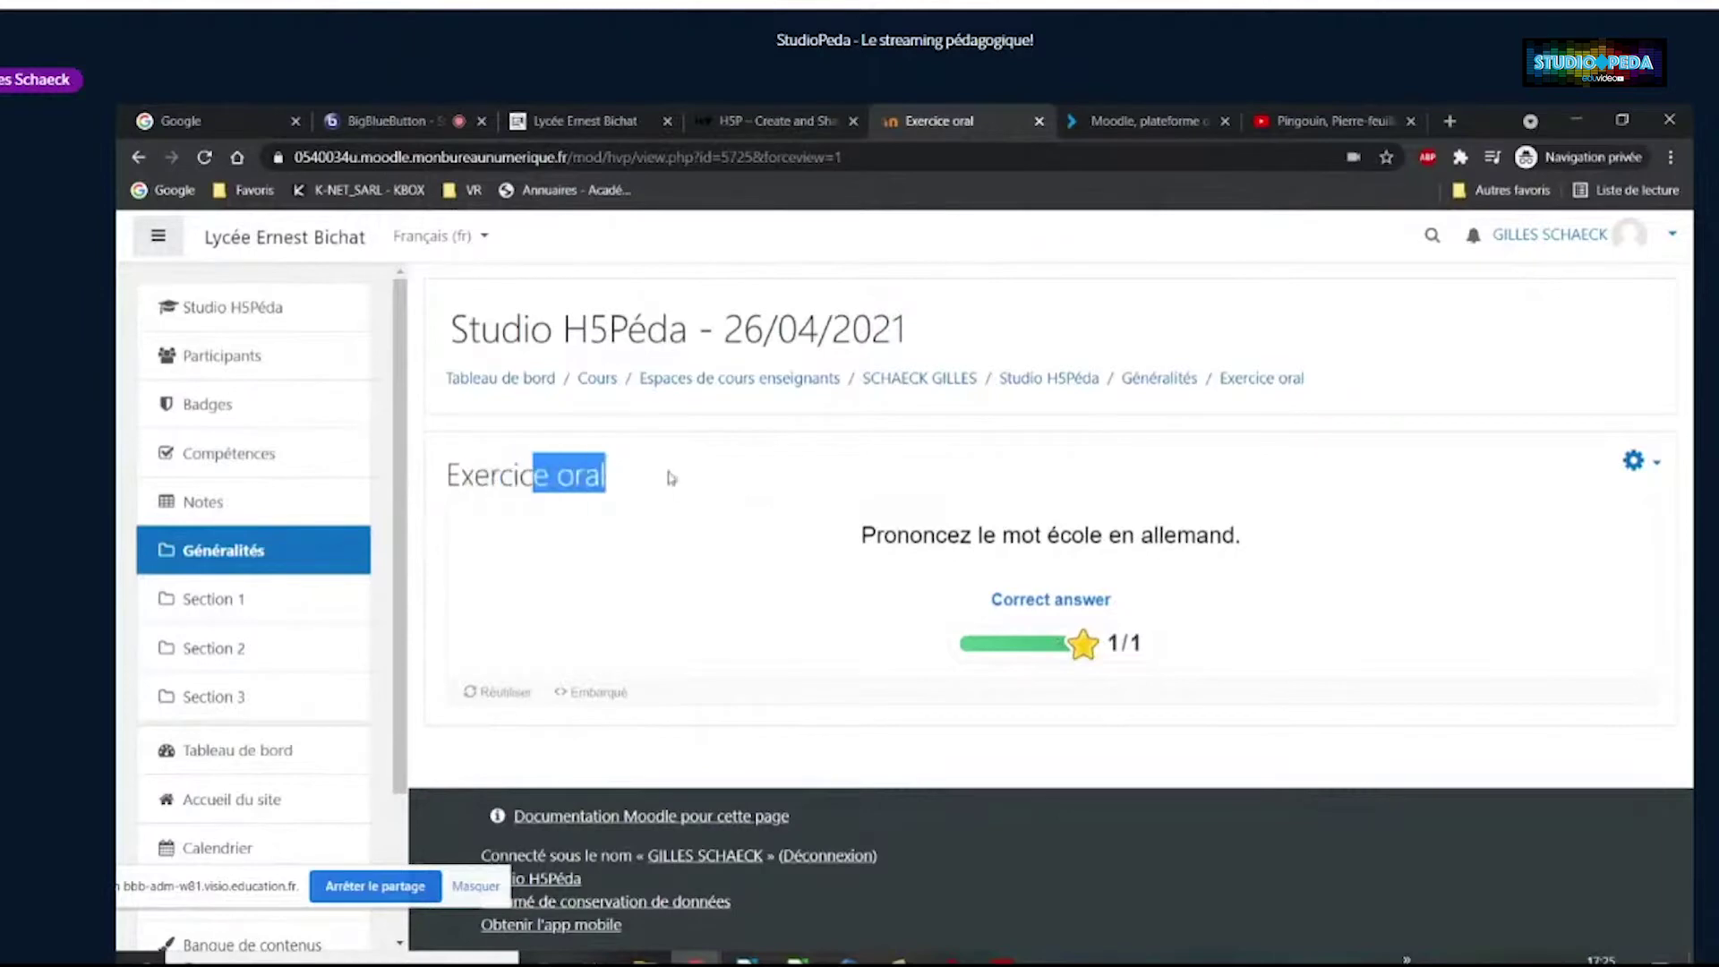
pyautogui.click(616, 477)
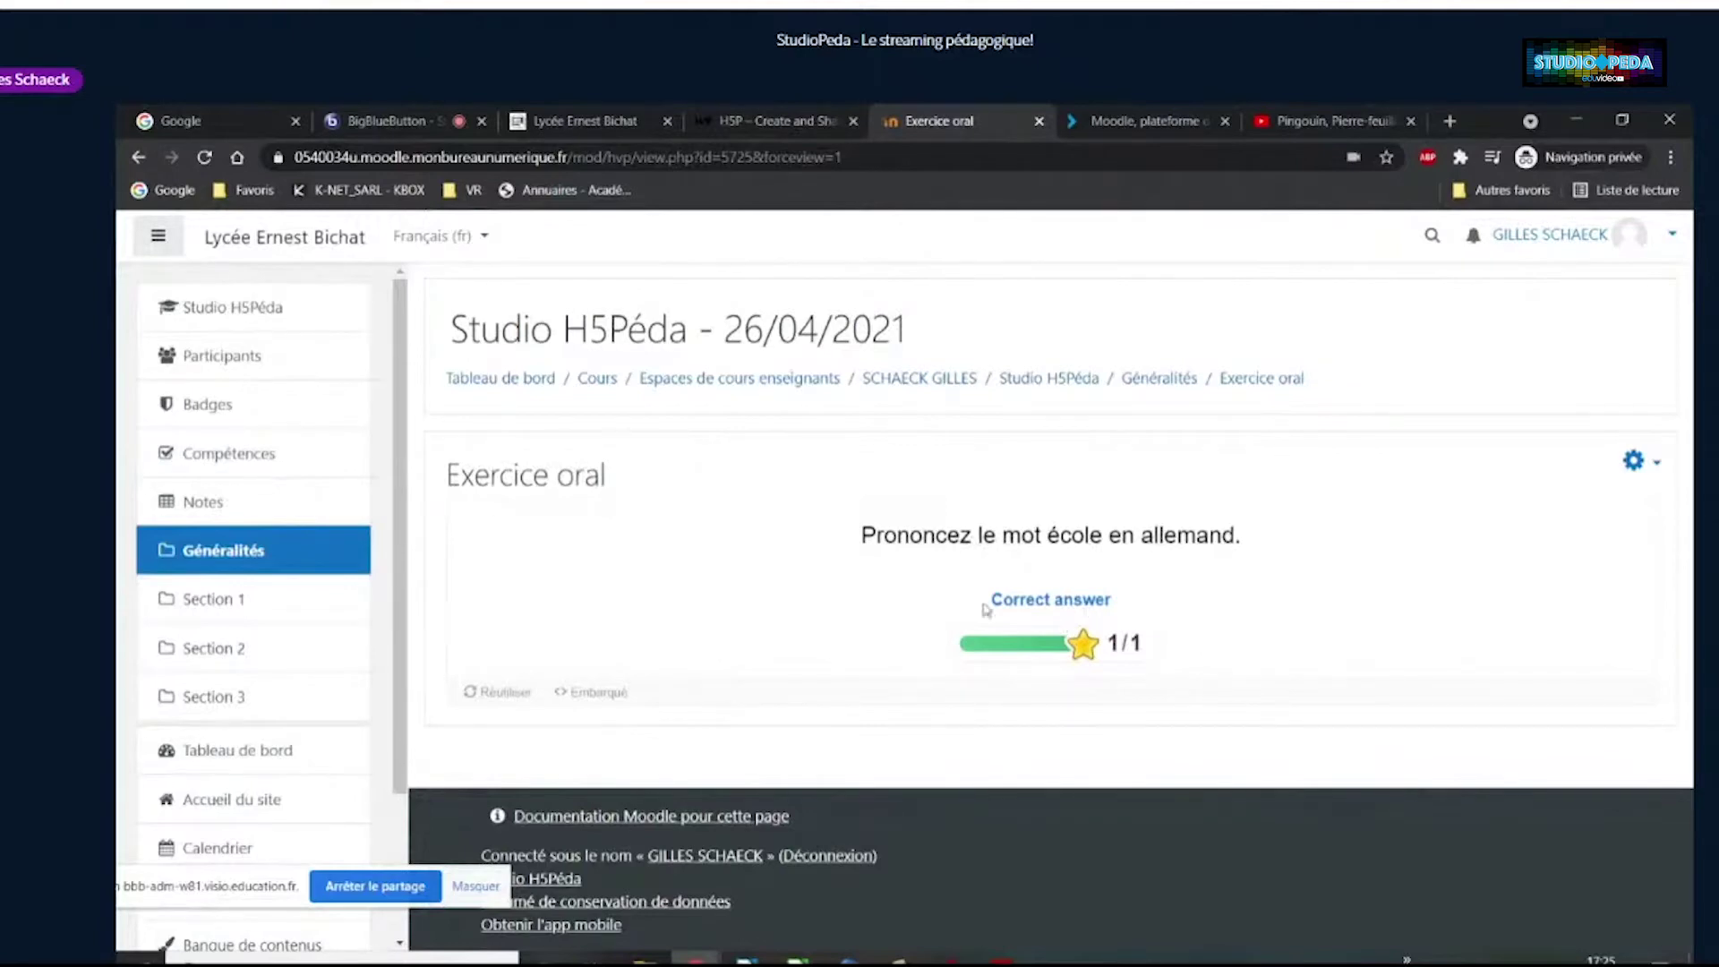
# Reload the oral exercise to test it with another spoken answer, and display the solution
pyautogui.click(204, 157)
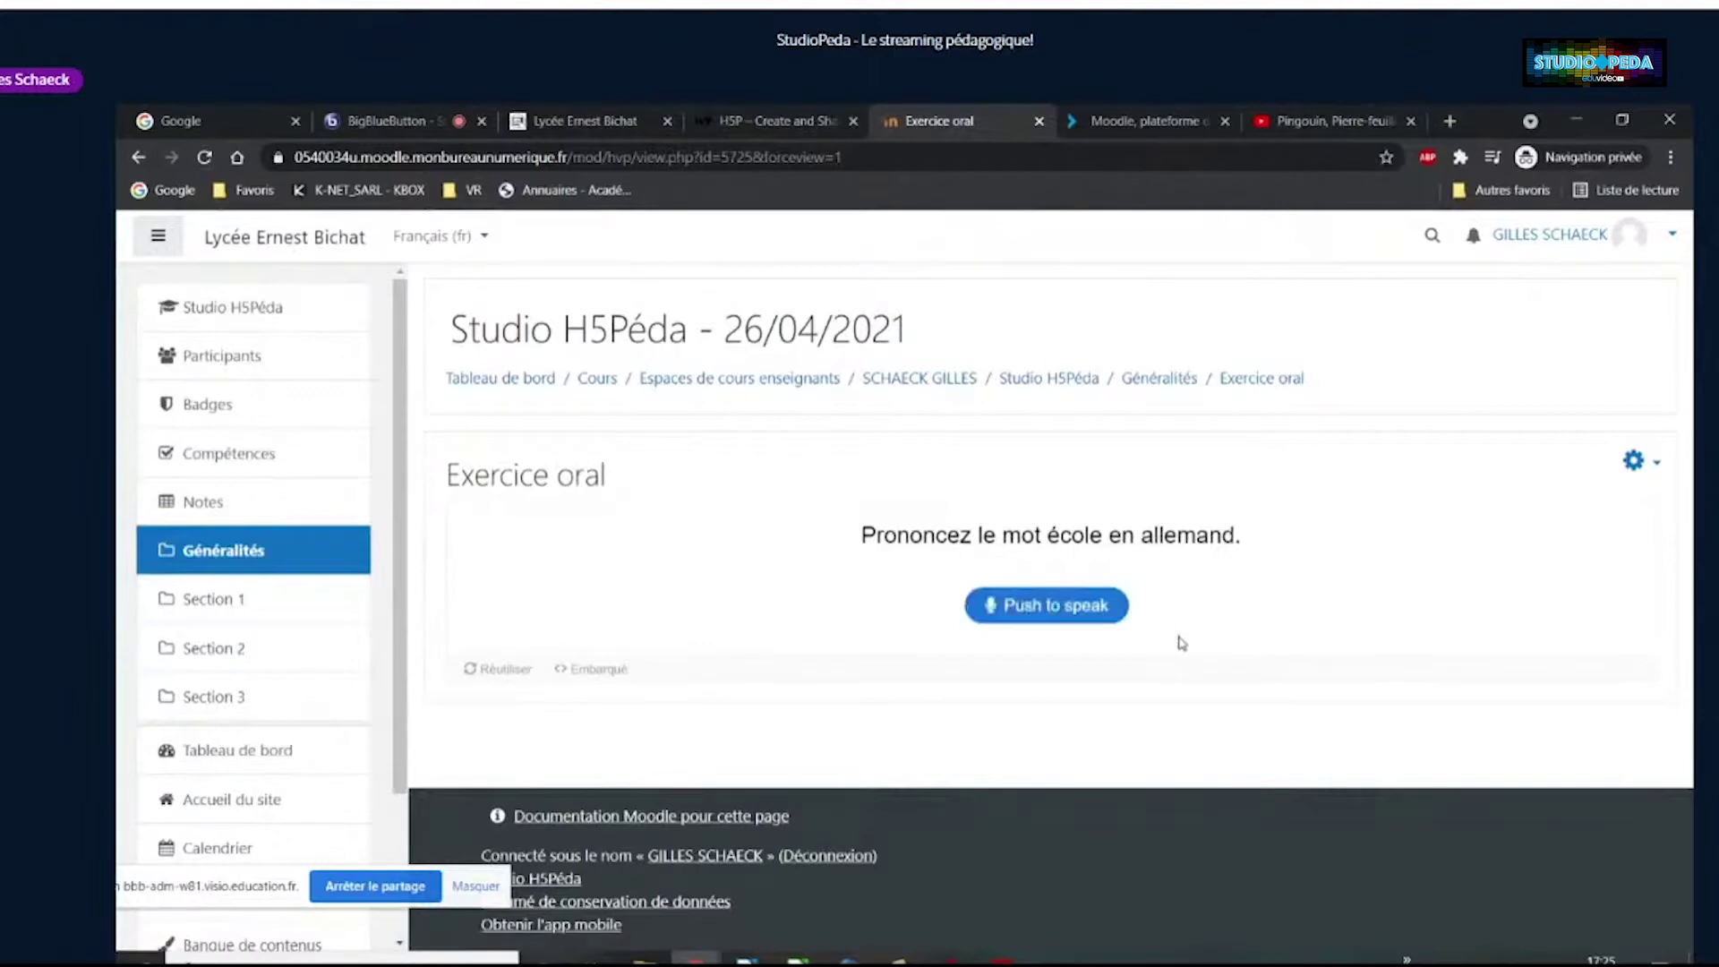
pyautogui.click(1068, 618)
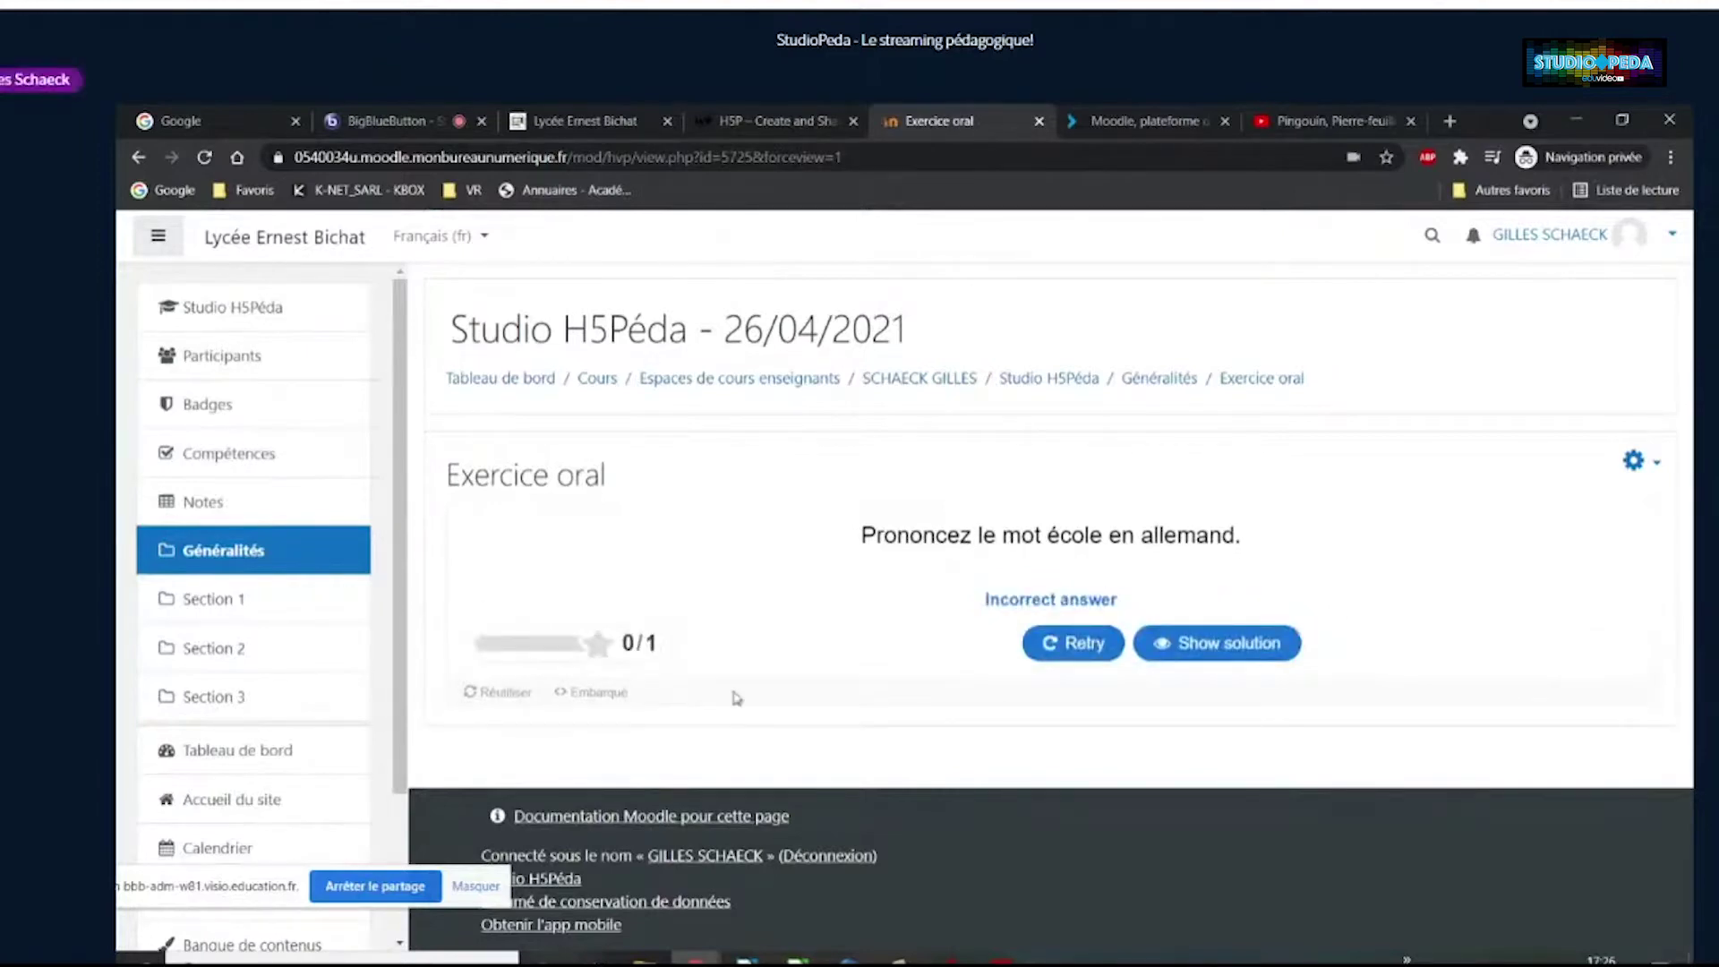
pyautogui.click(1194, 643)
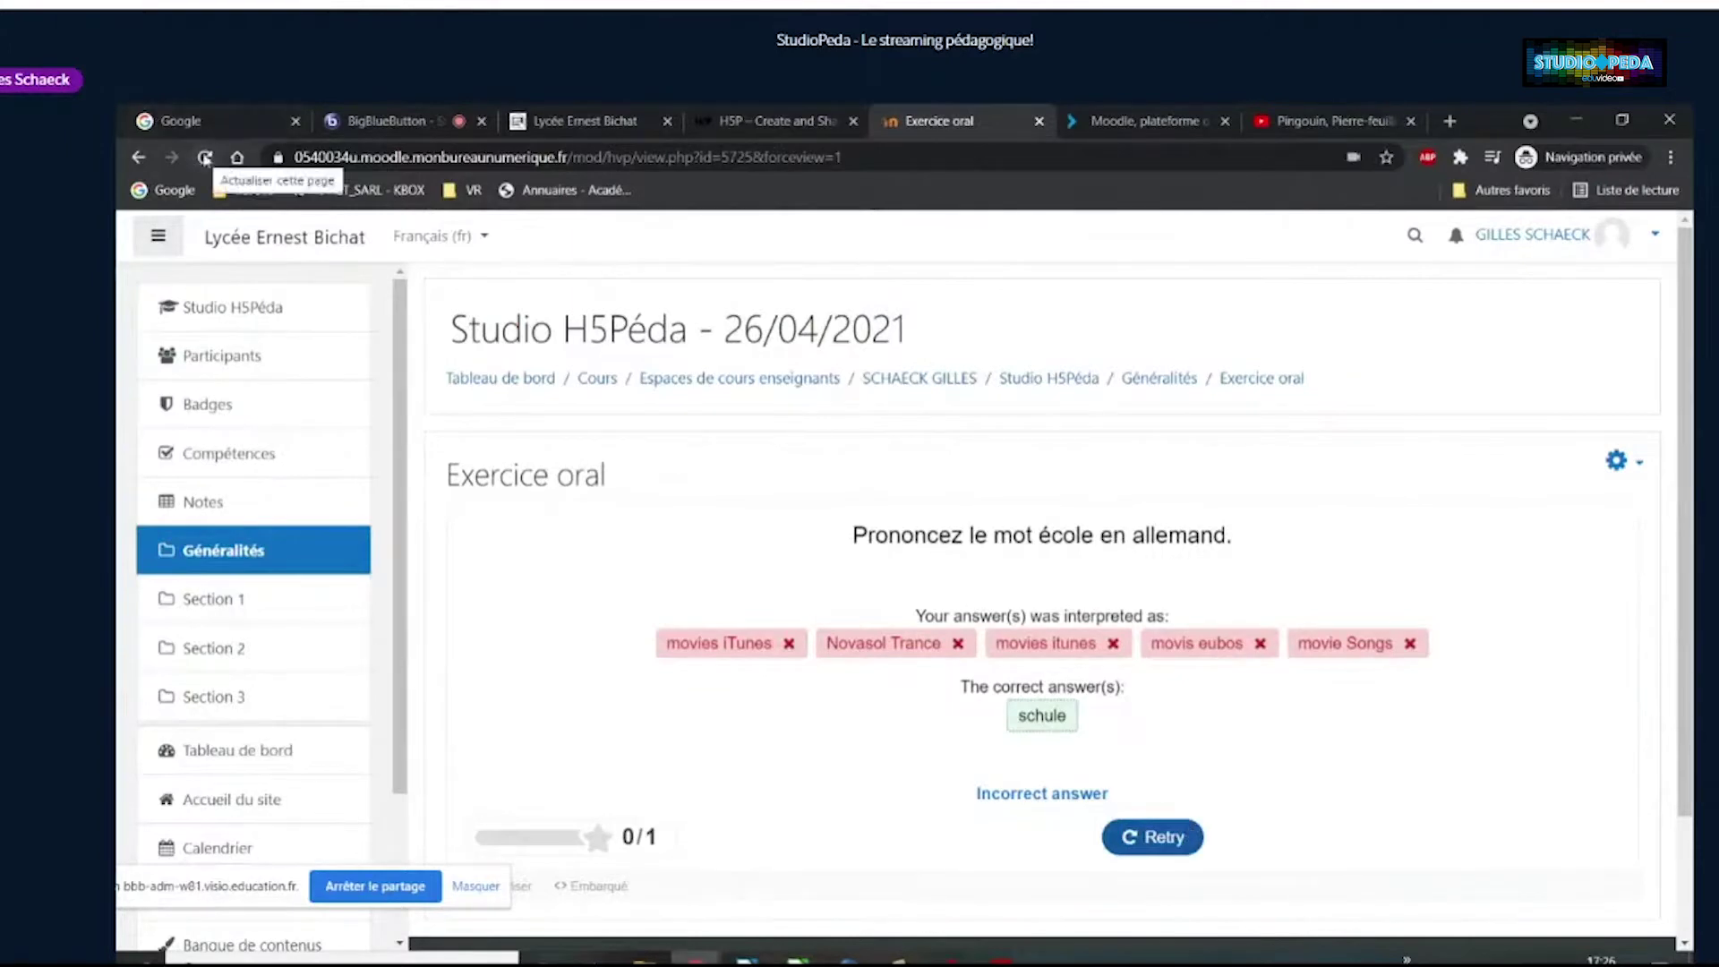
# Add a "Contenu interactif" activity to the "H5P - Drag the words" section of the Niv1 course
pyautogui.scroll(-2, 1311, 724)
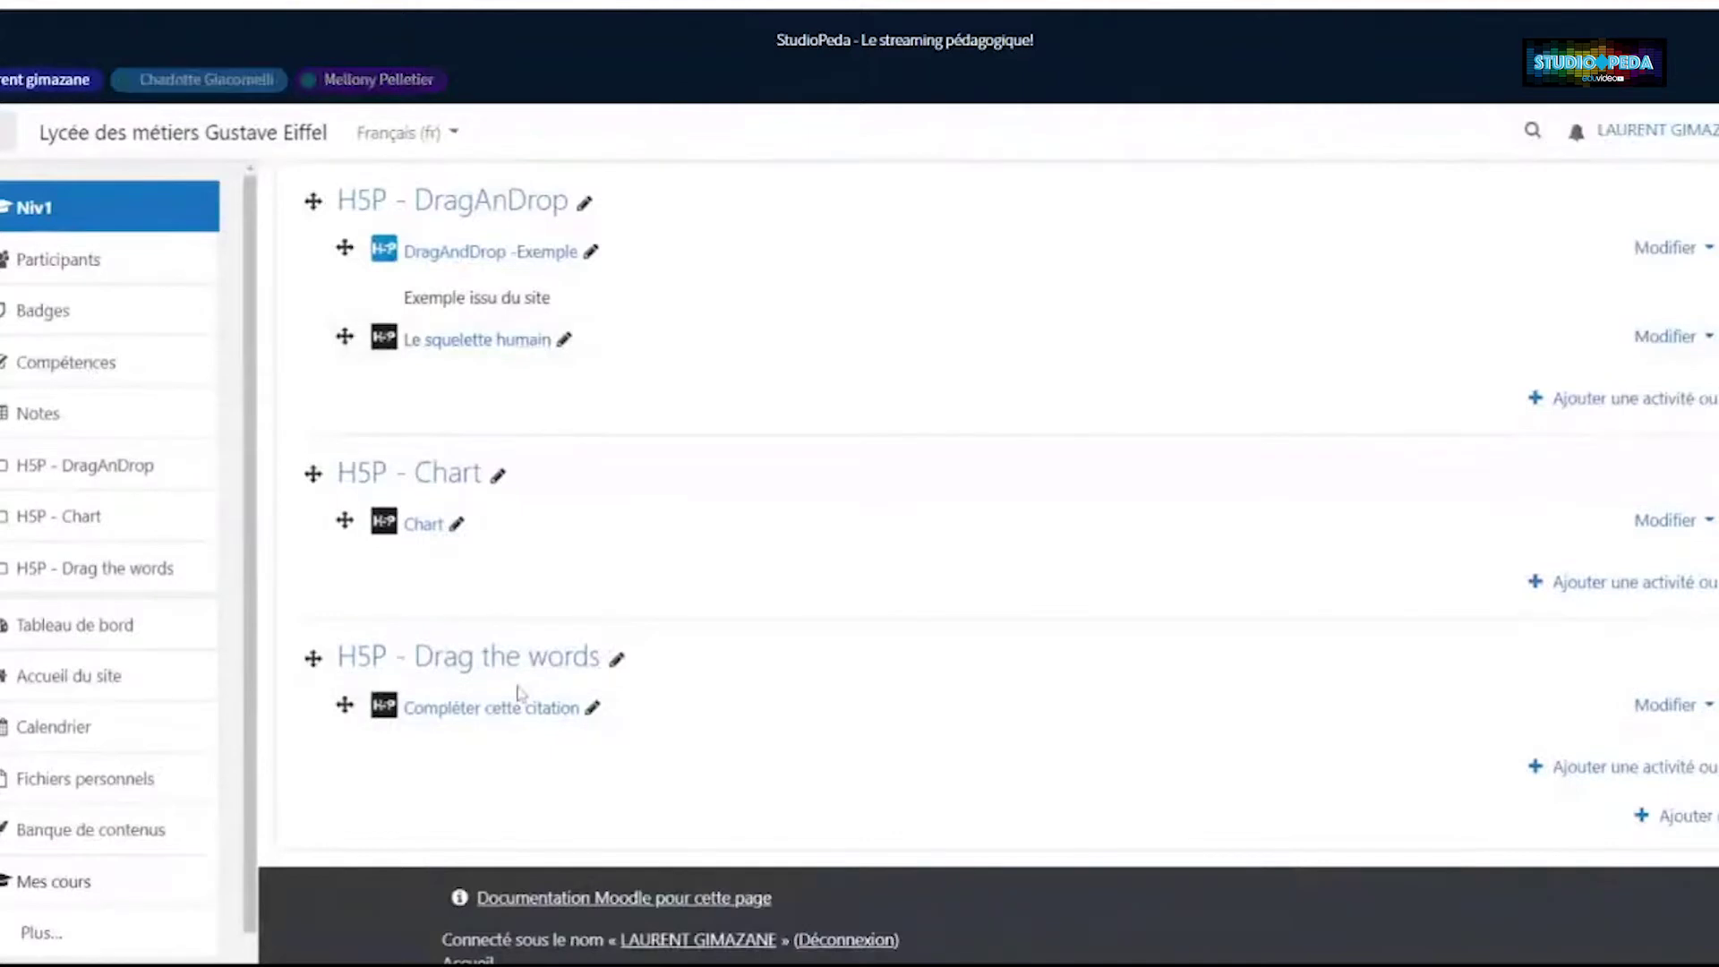
pyautogui.scroll(-1, 1222, 743)
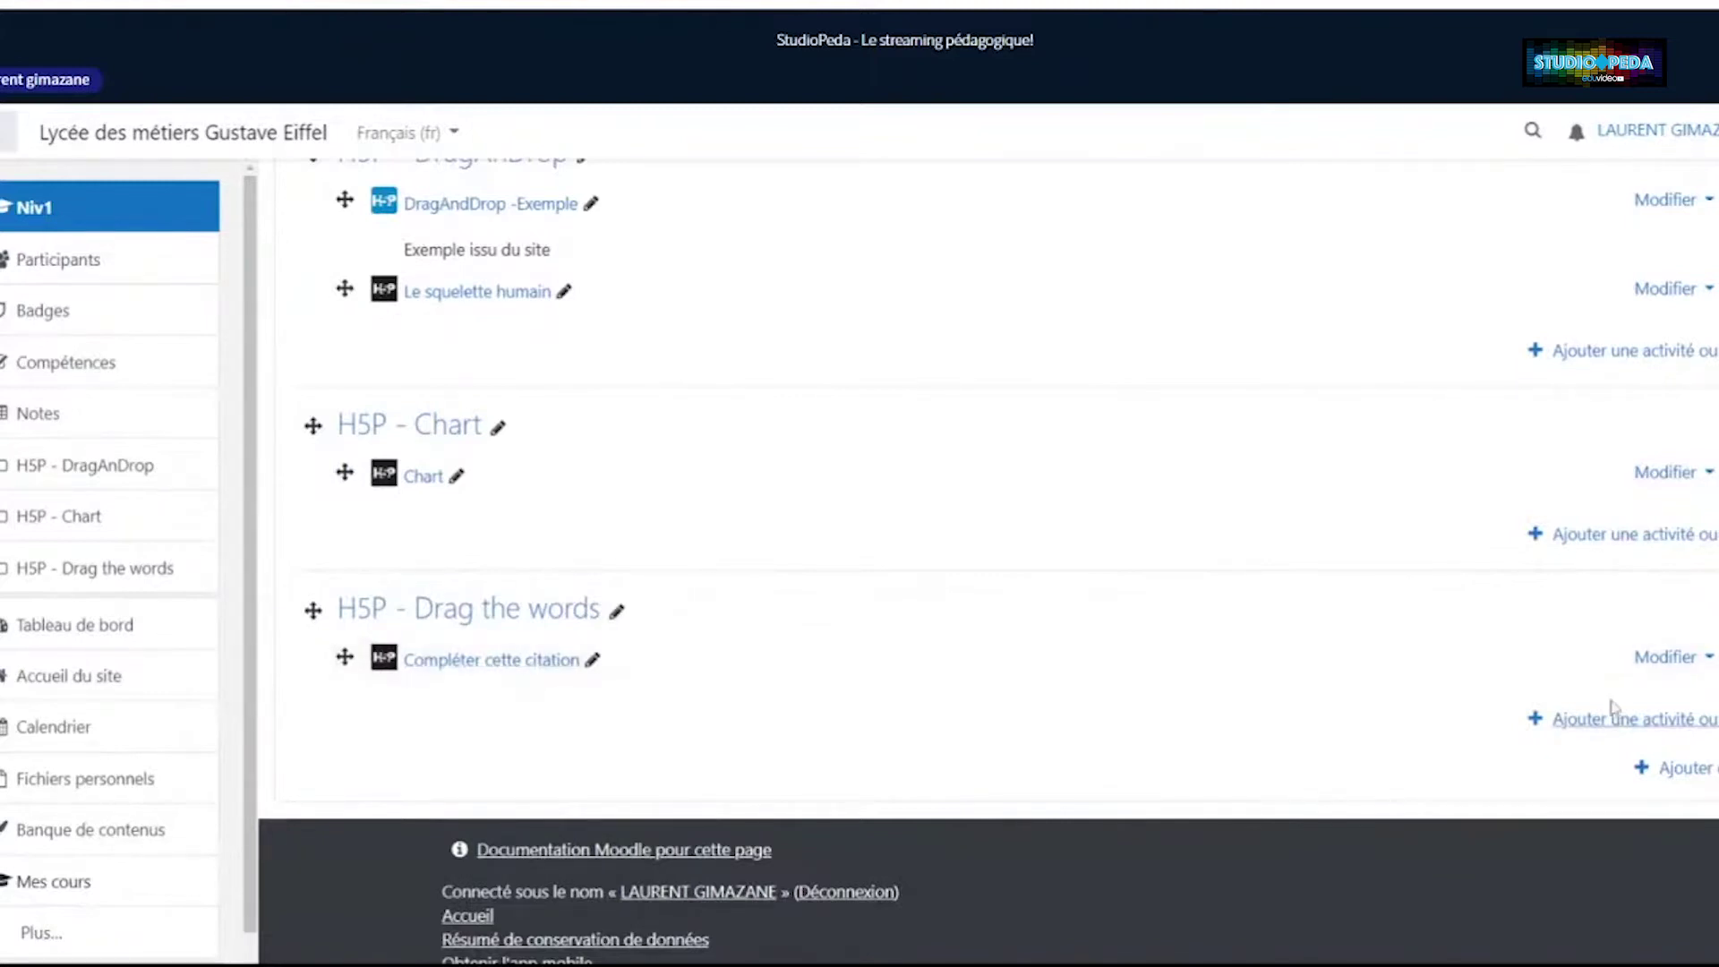
pyautogui.click(1614, 732)
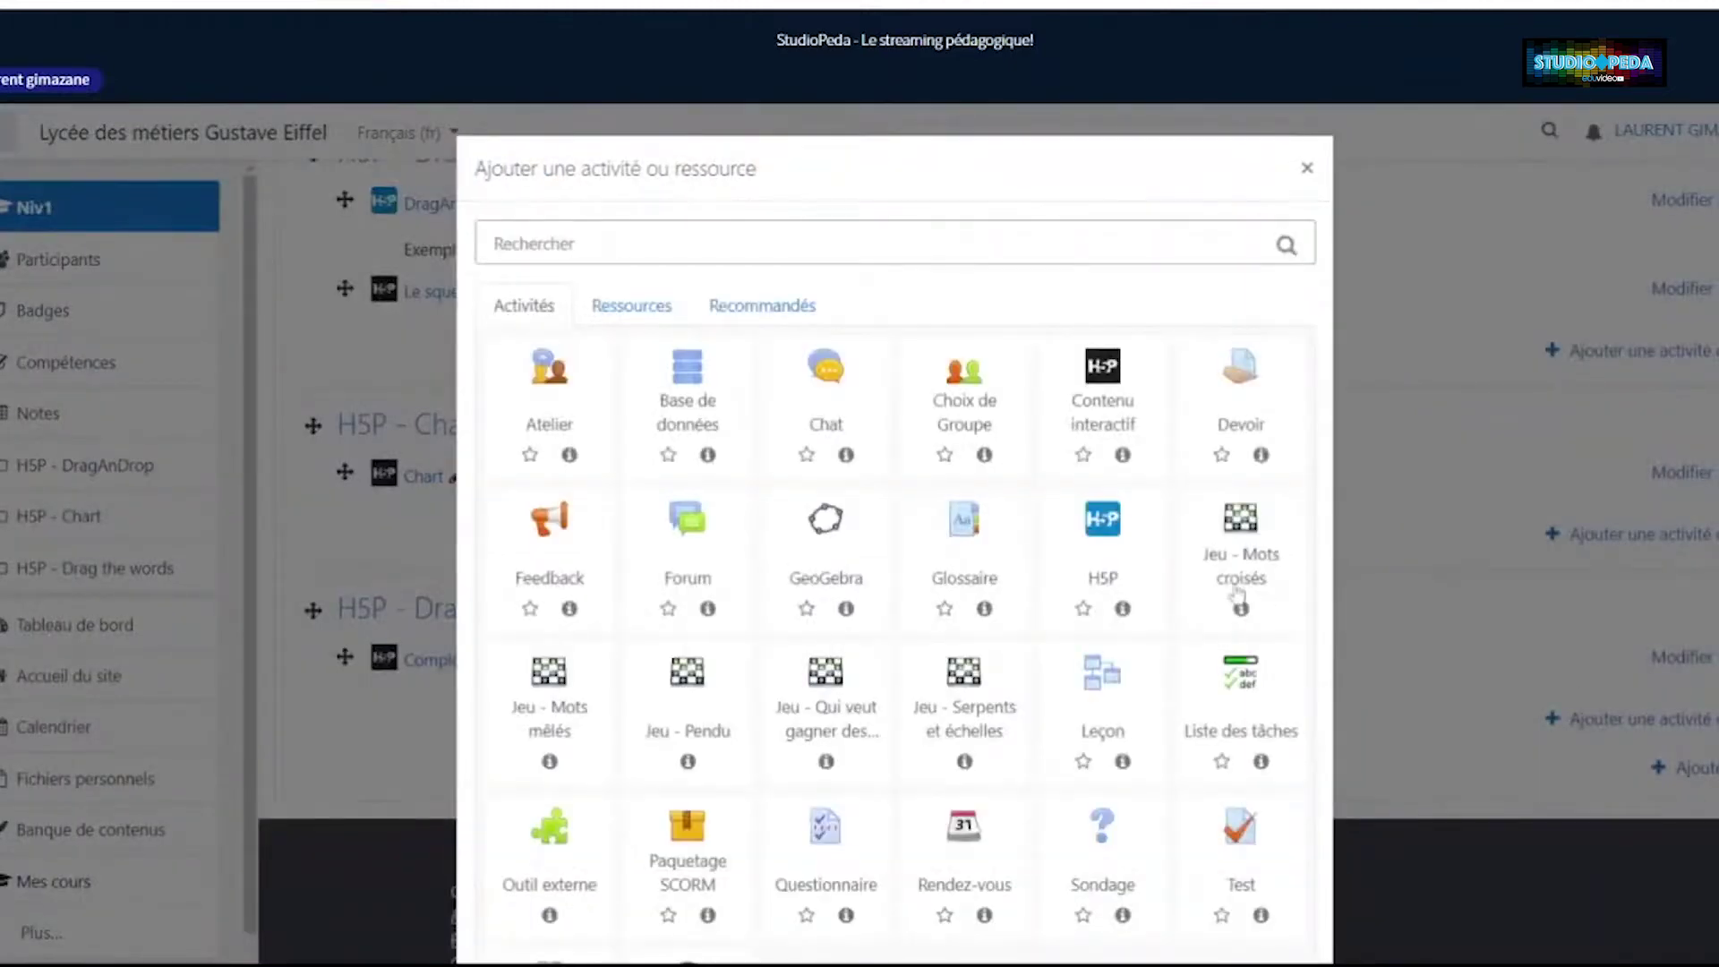
pyautogui.click(1106, 389)
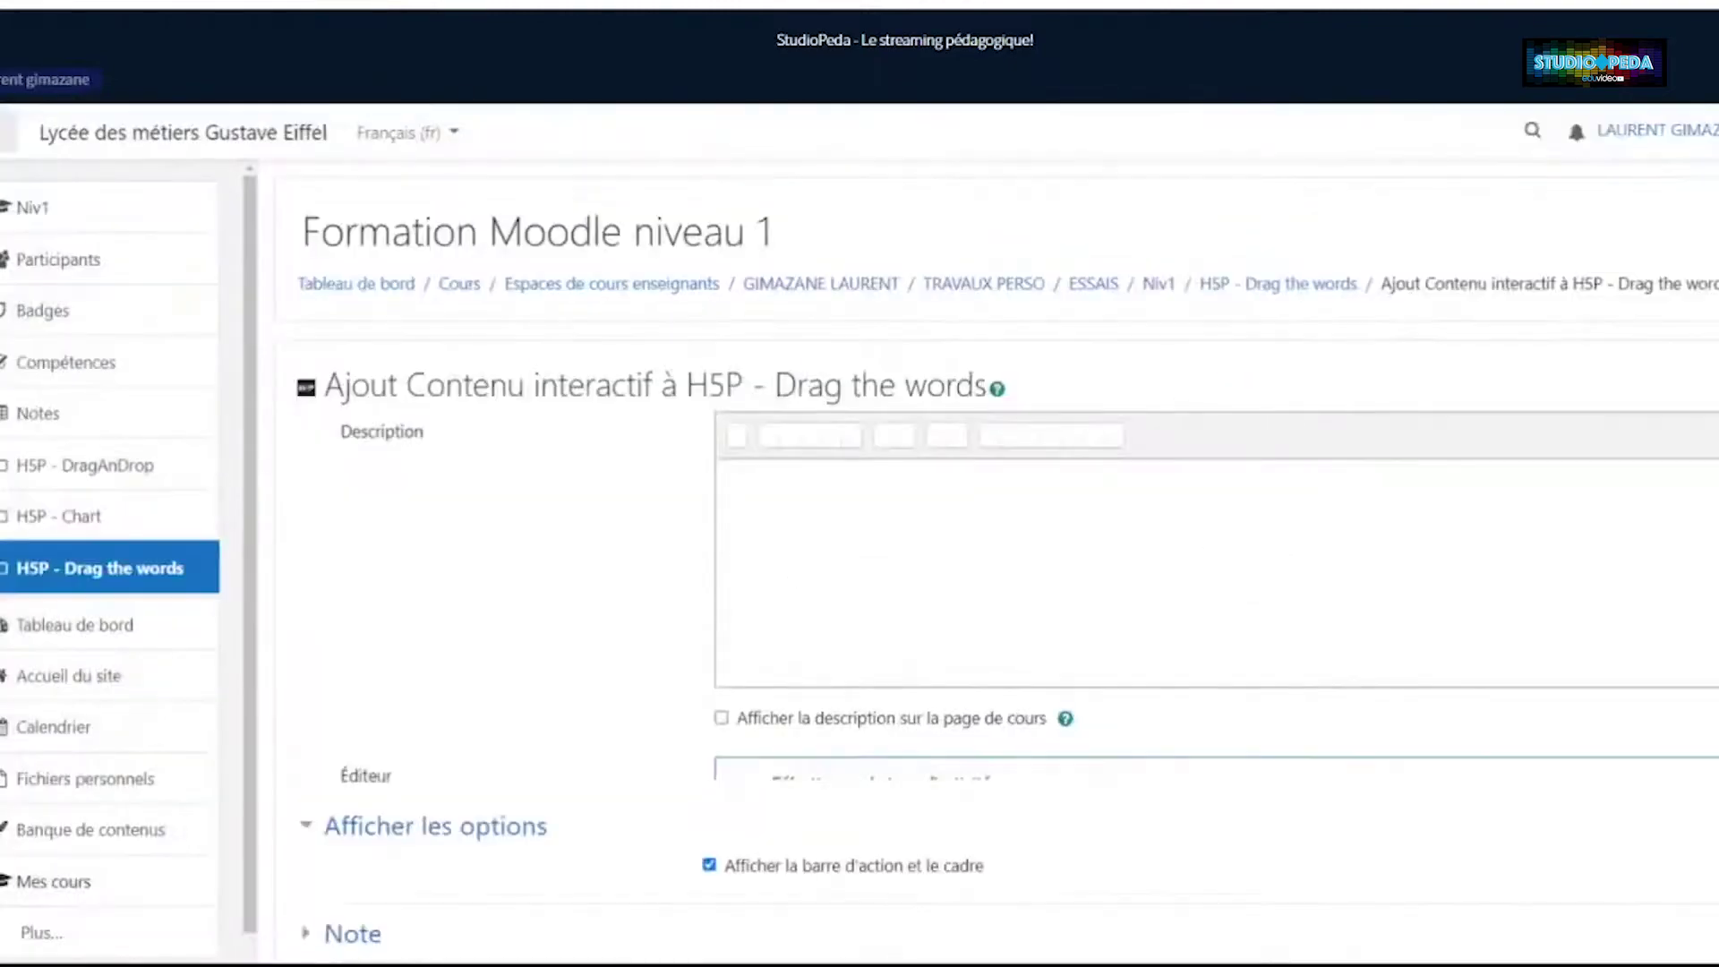
# Choose Drag the Words as the H5P content type for the new activity
pyautogui.scroll(-5, 664, 660)
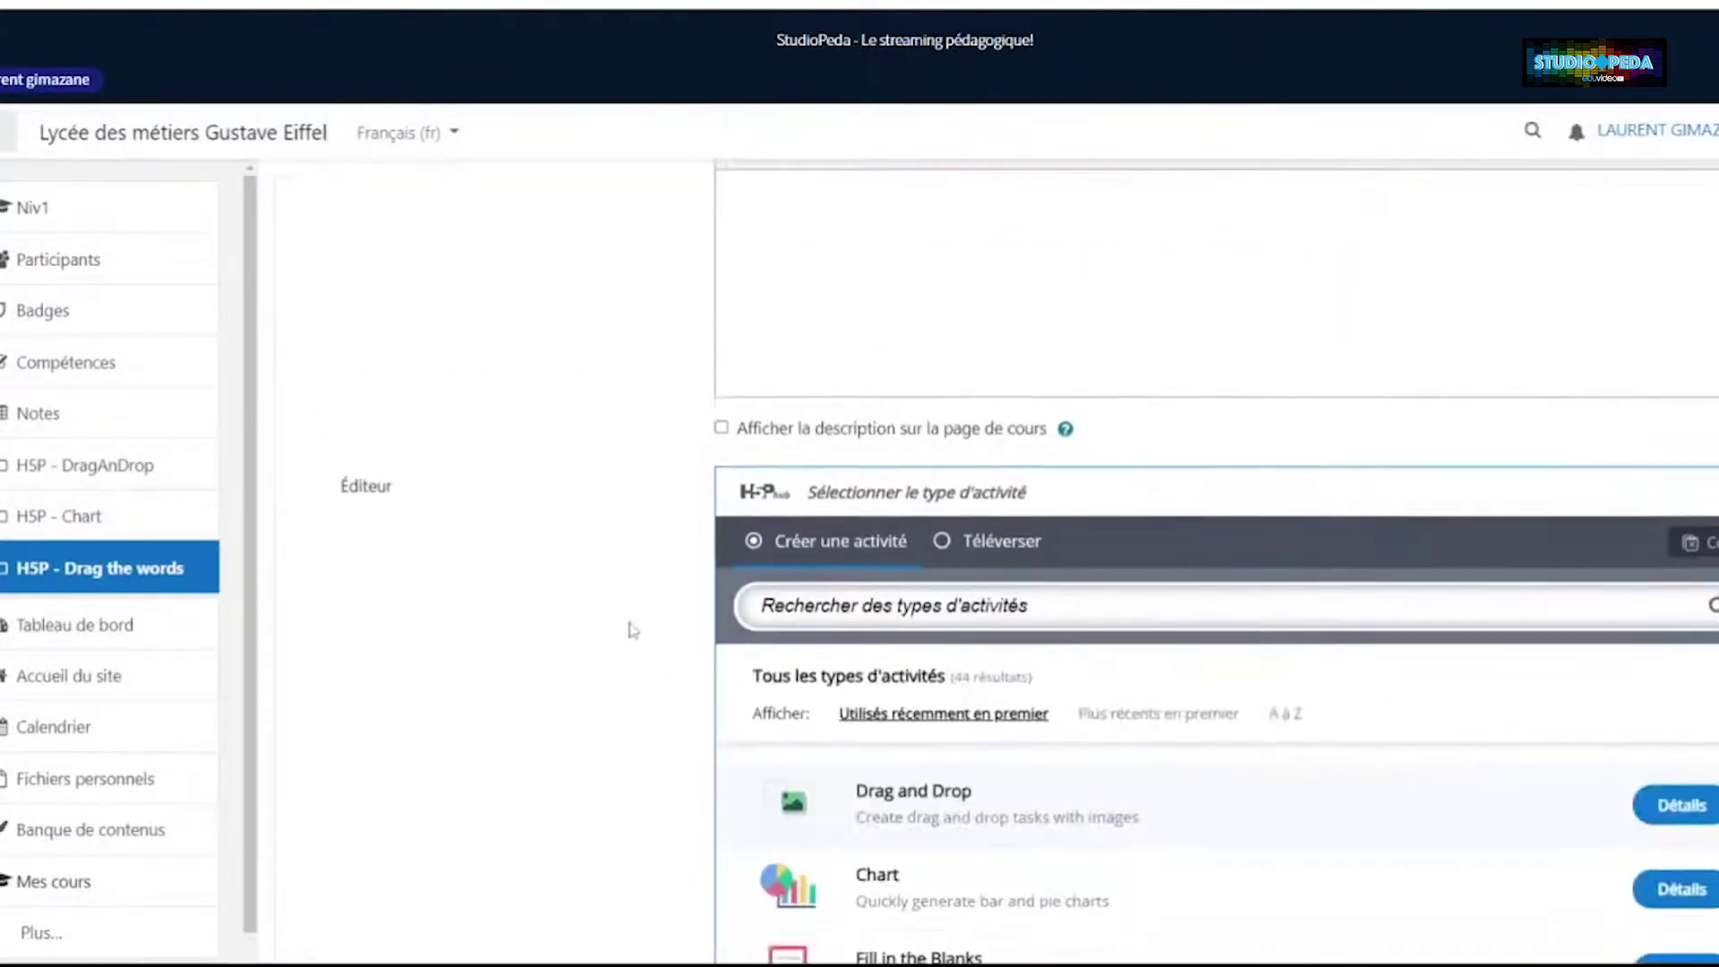
pyautogui.scroll(-4, 632, 626)
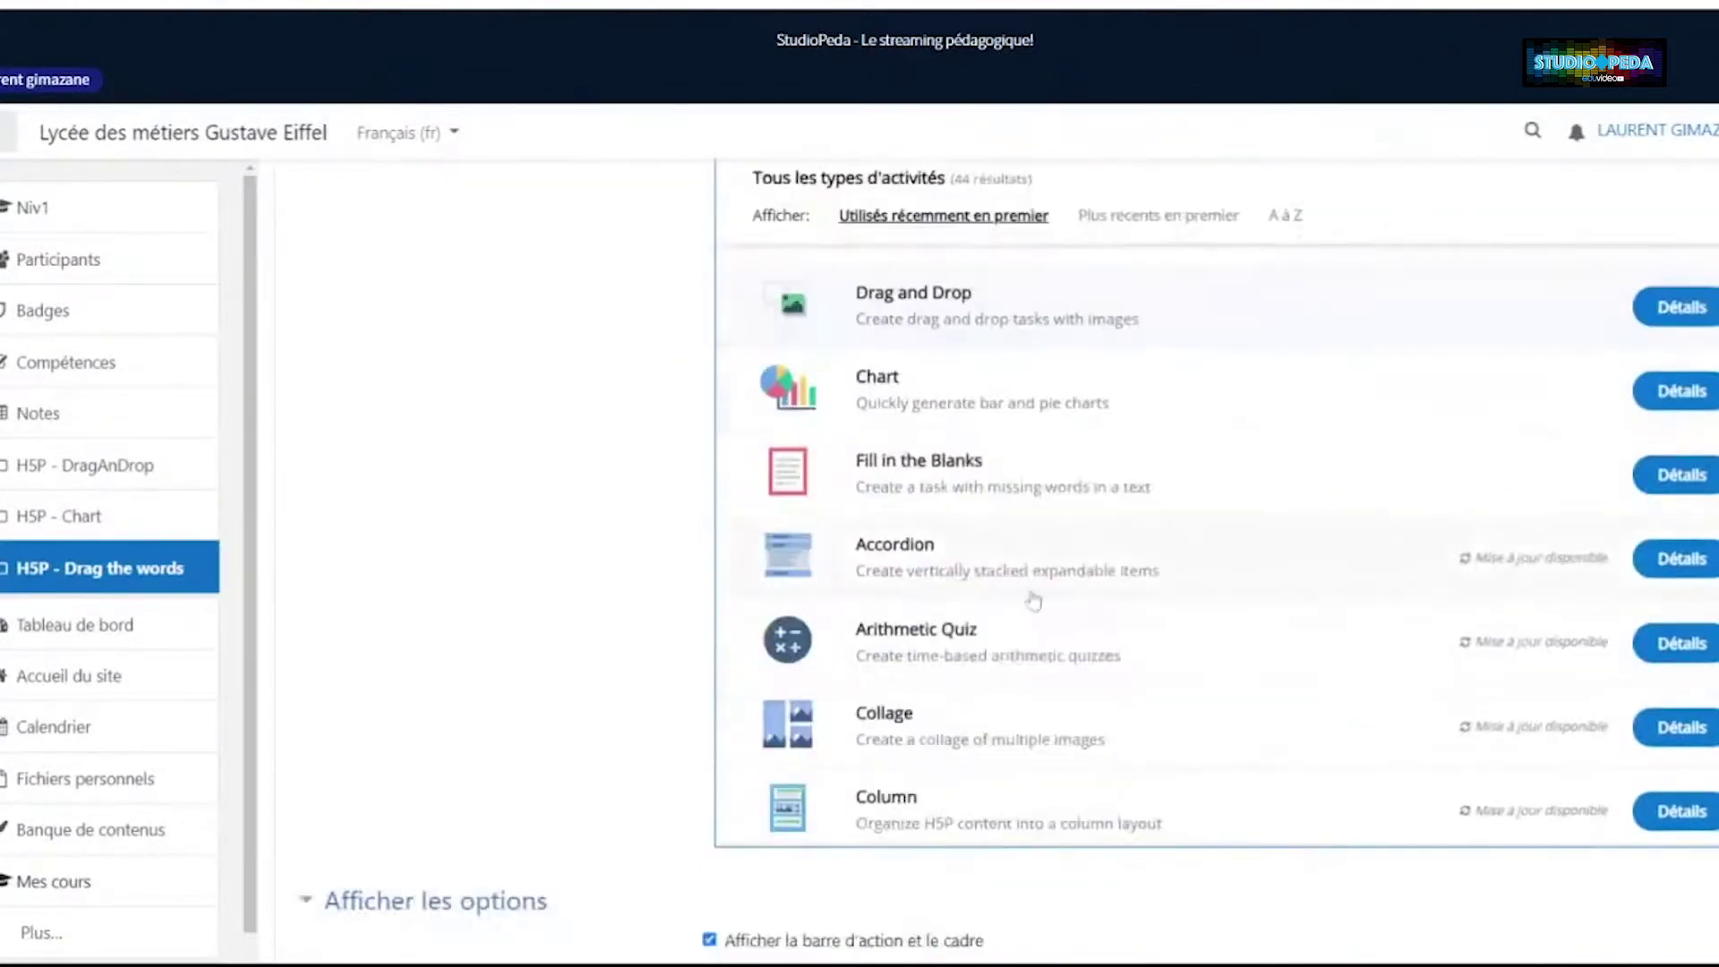
pyautogui.scroll(-5, 997, 523)
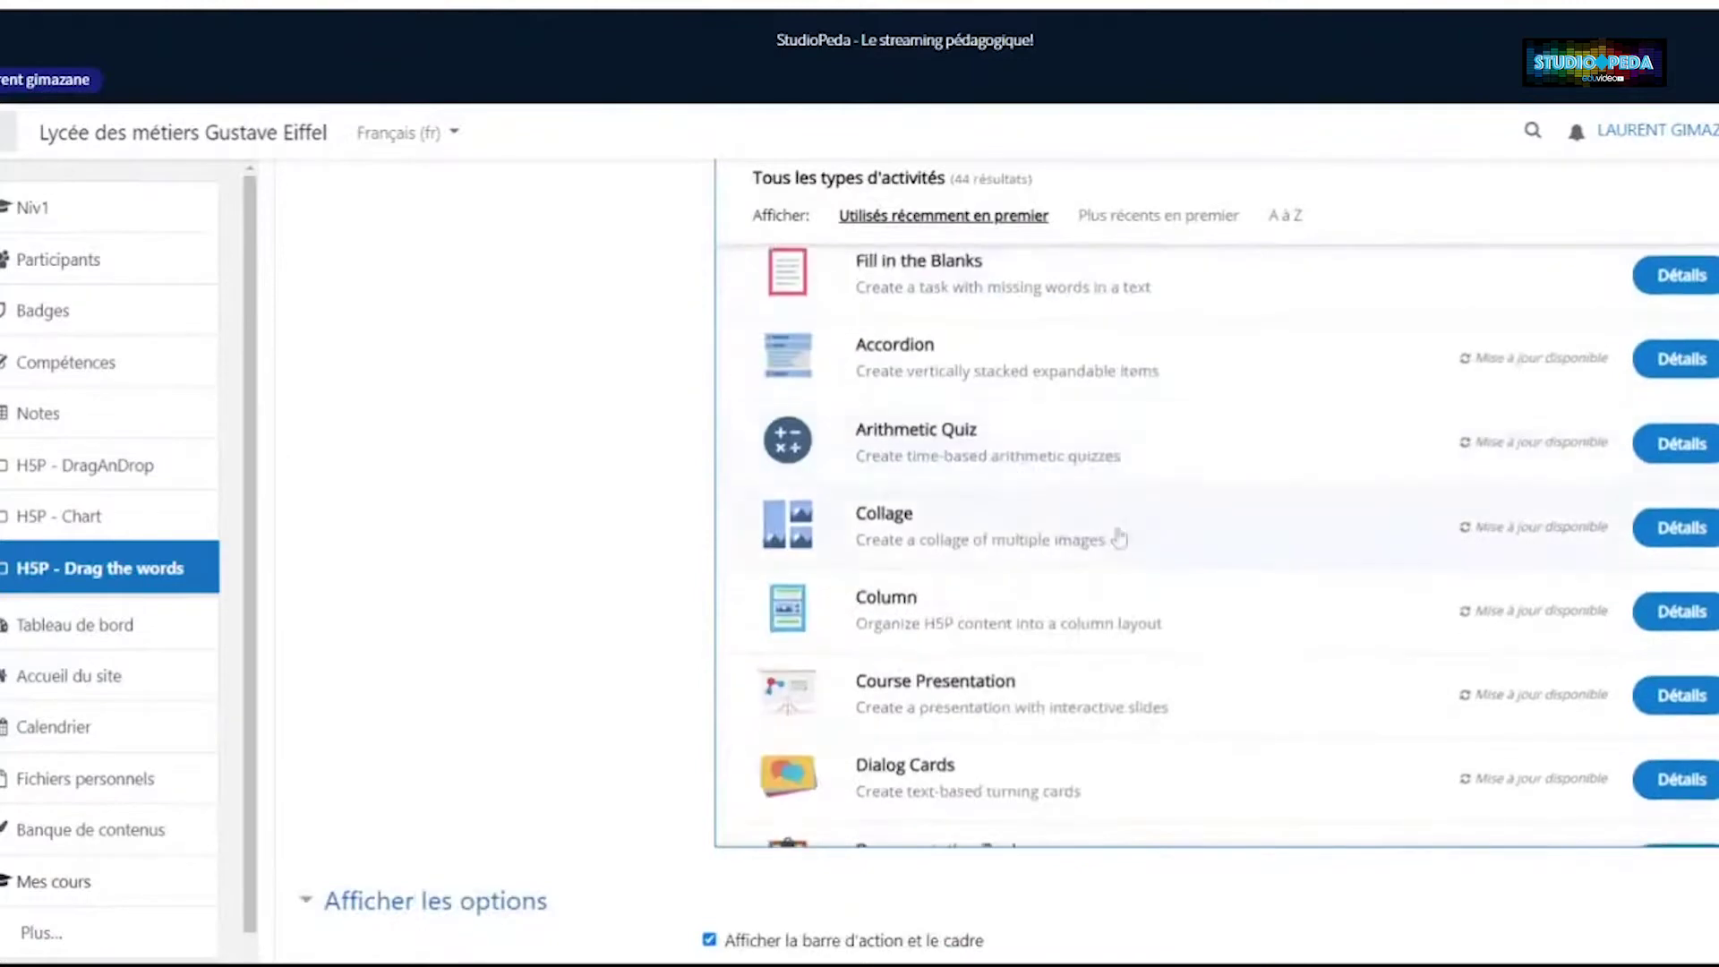
pyautogui.scroll(-1, 1177, 627)
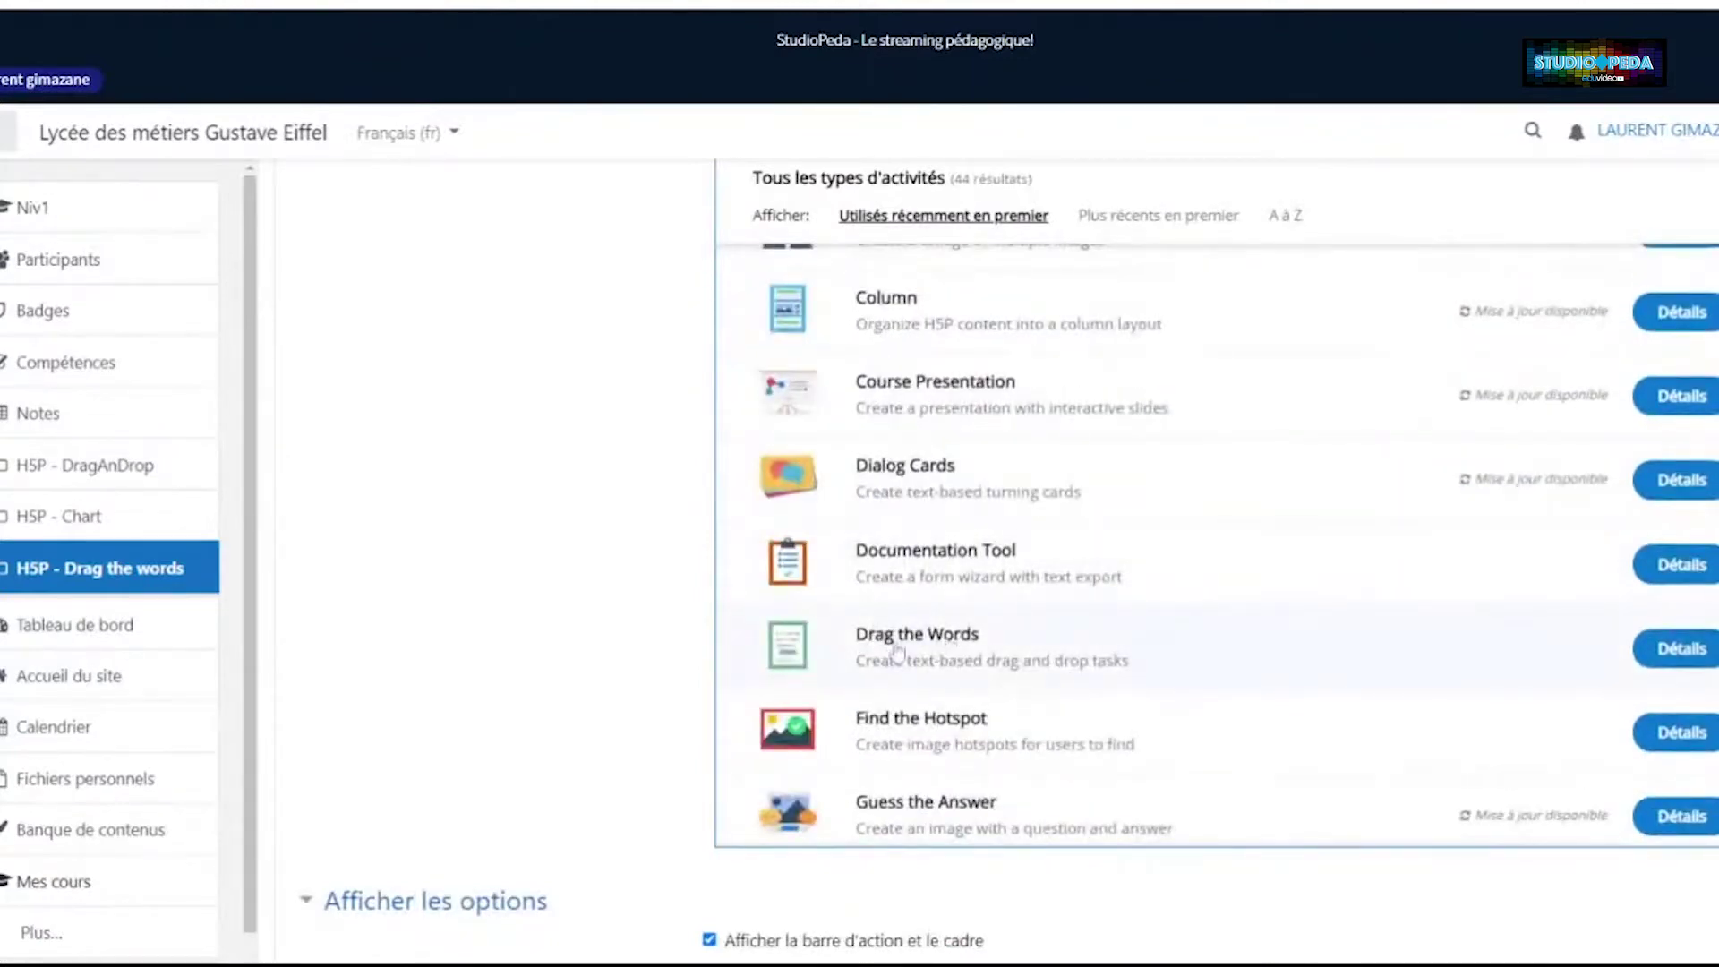
pyautogui.click(932, 646)
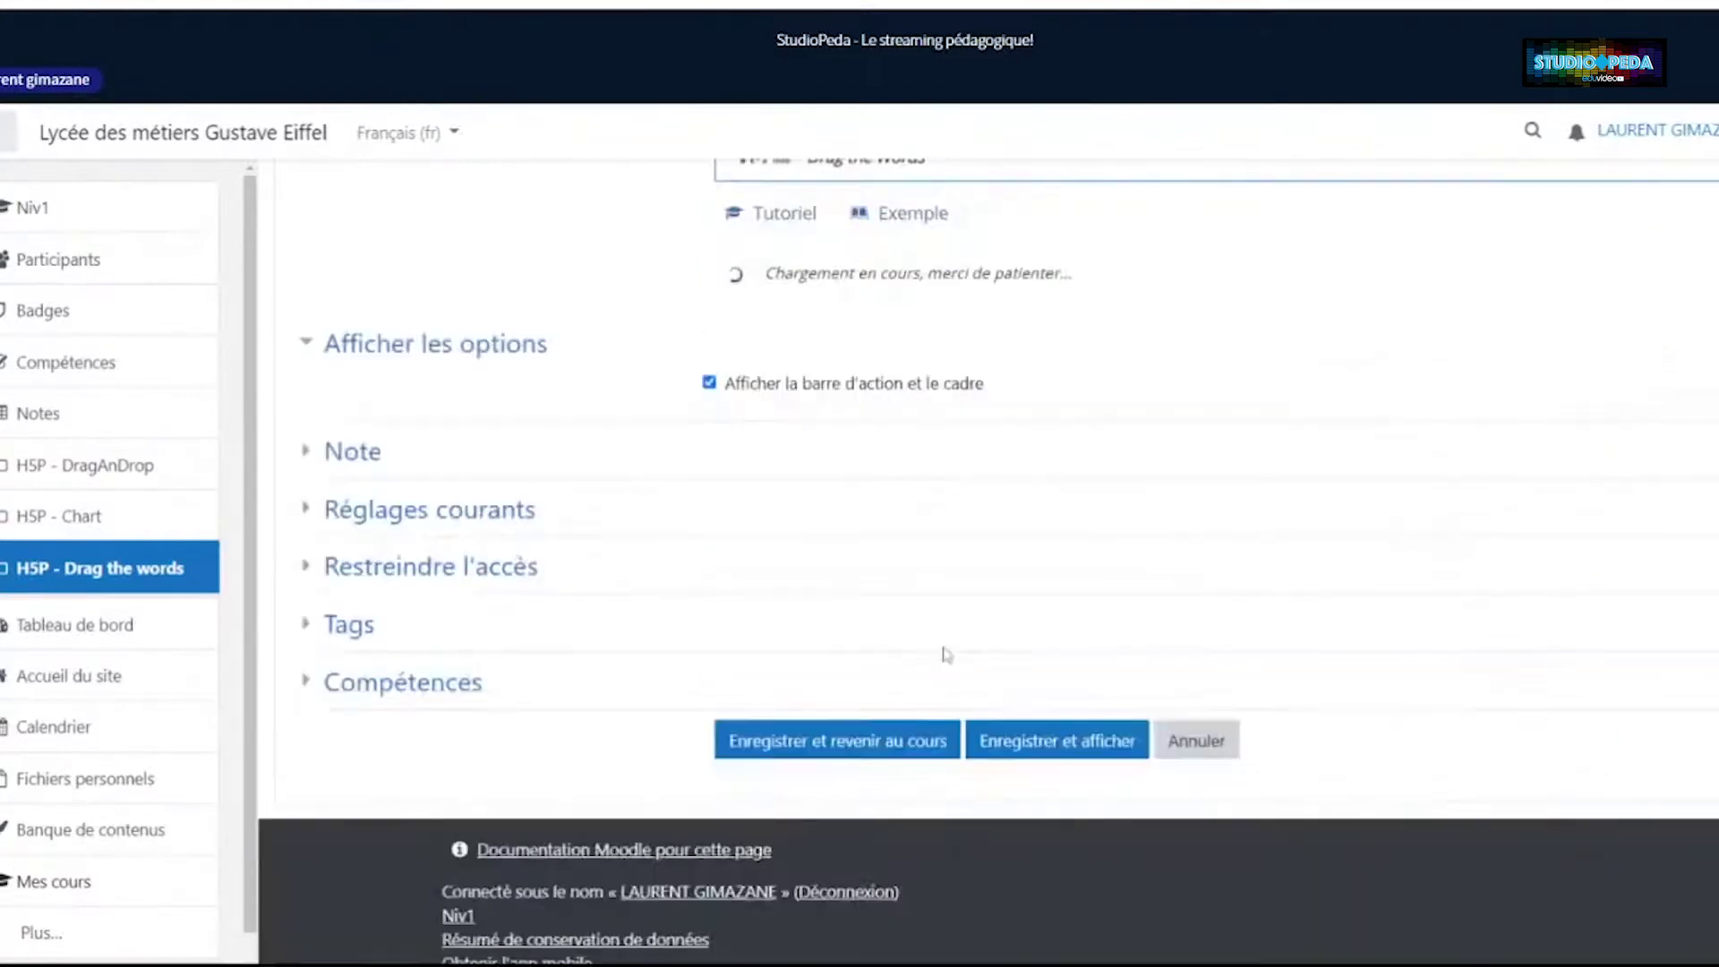
pyautogui.scroll(2, 595, 636)
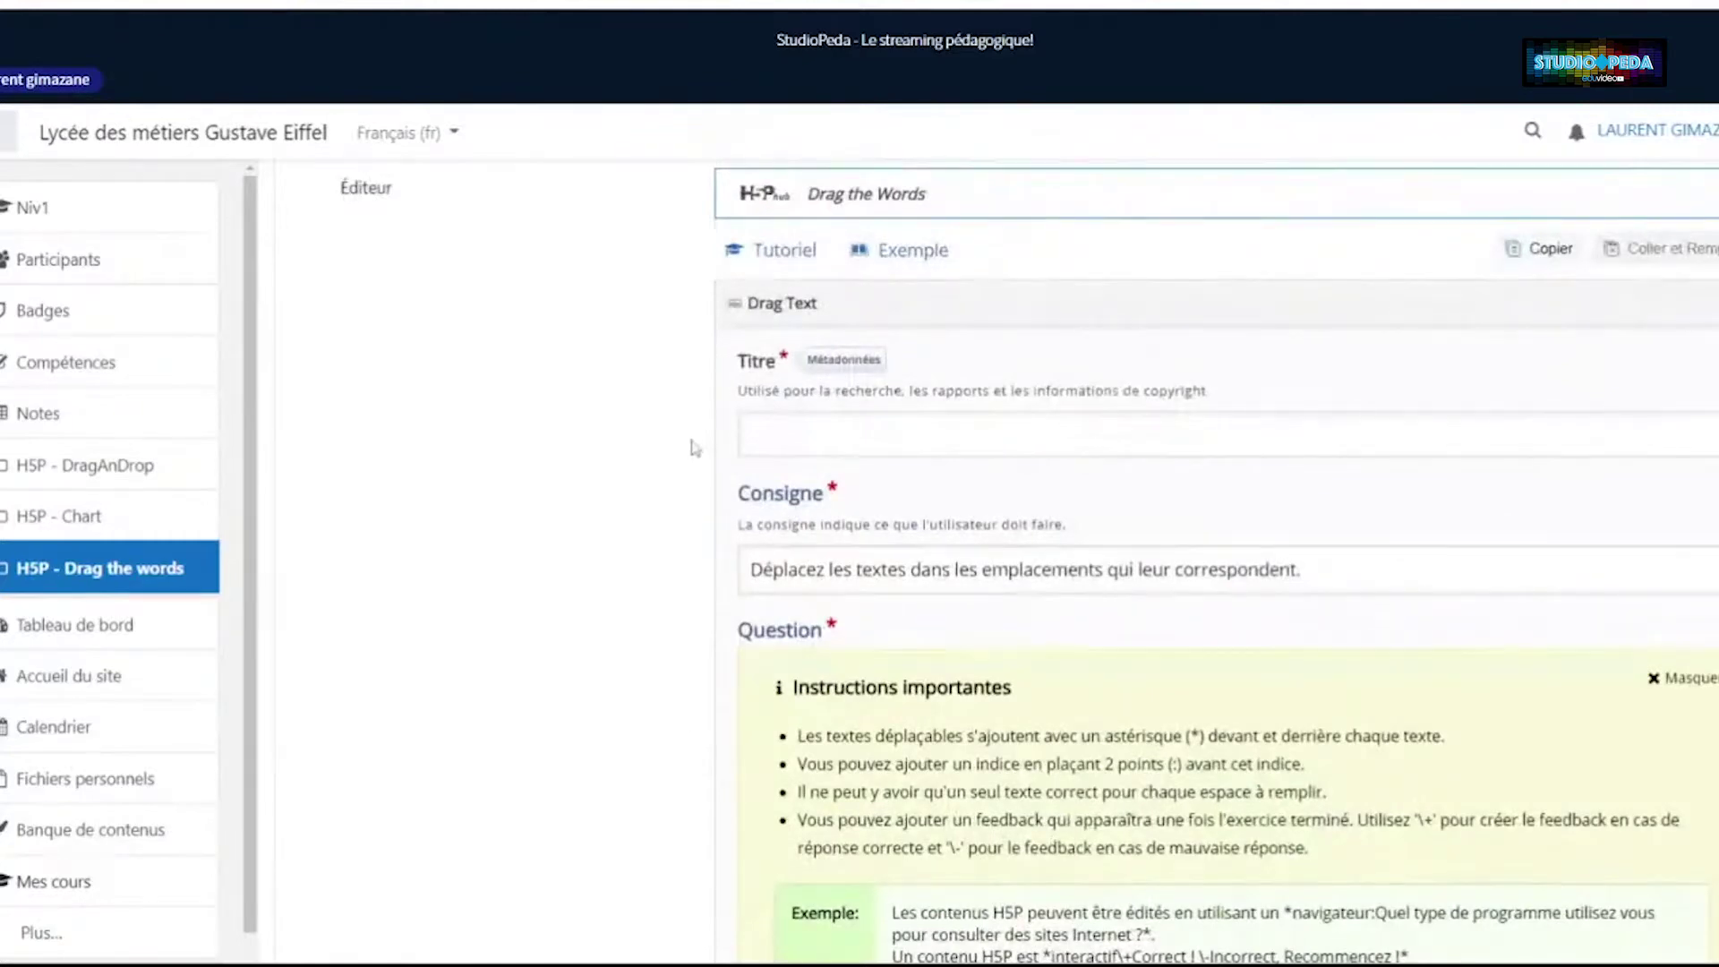
# Title the Drag the Words activity "Compléter la citation de Gandhi"
pyautogui.click(754, 436)
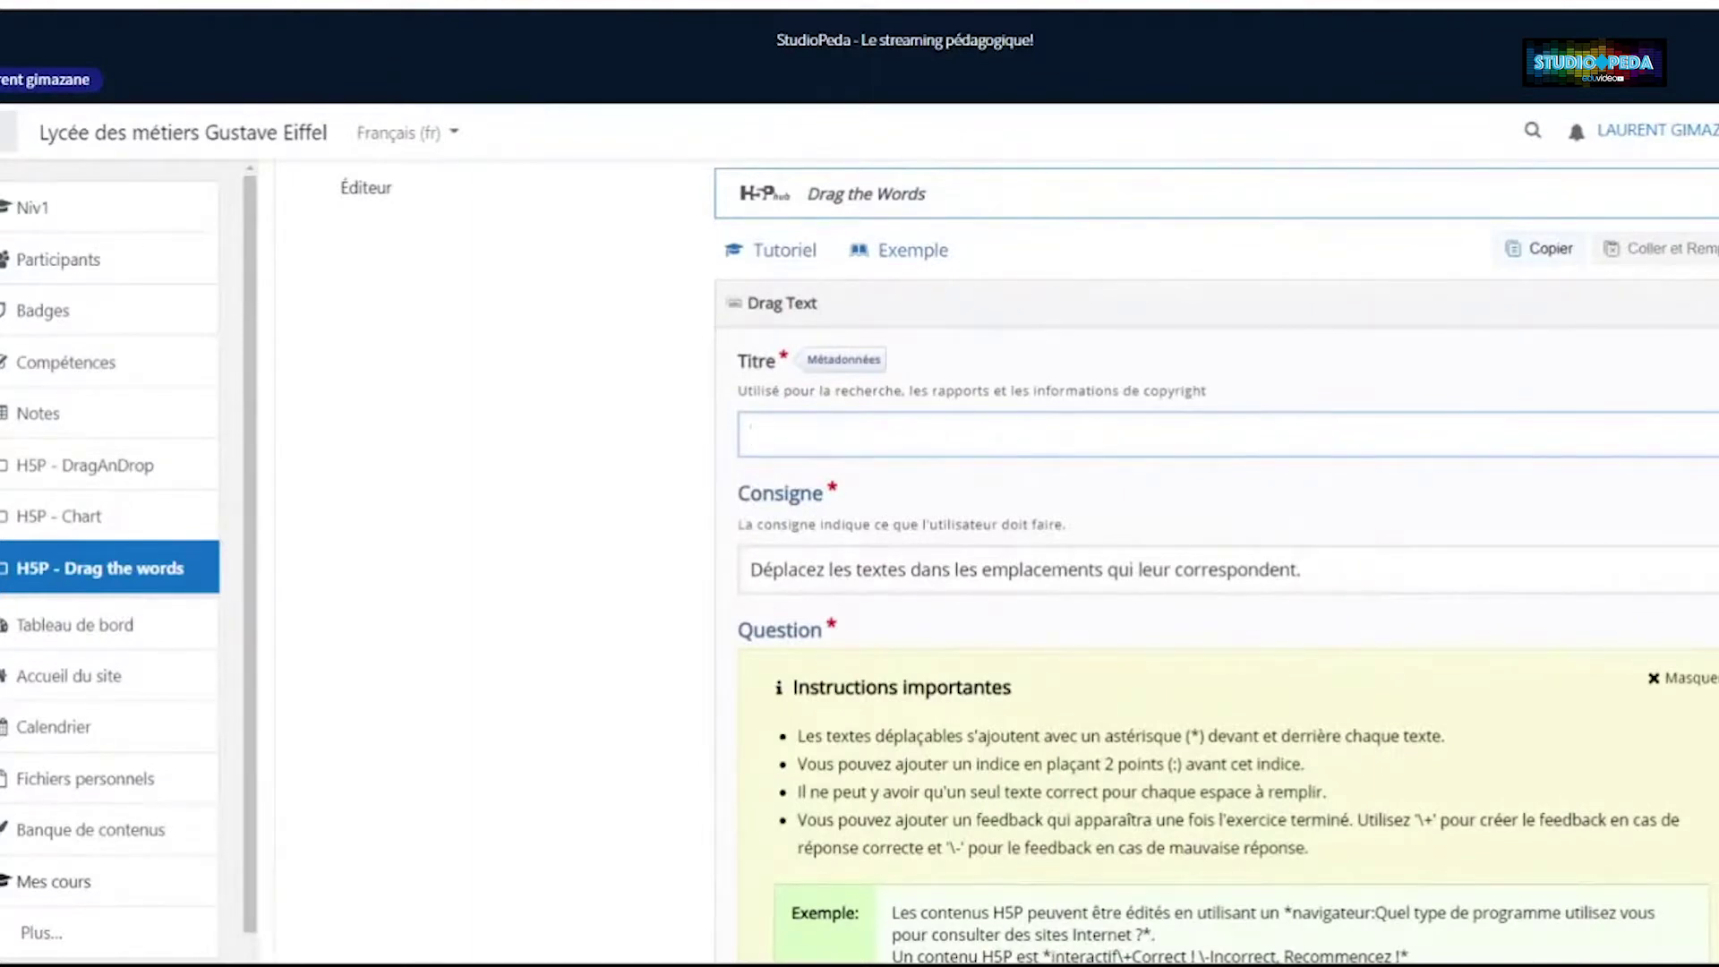
pyautogui.write('Com')
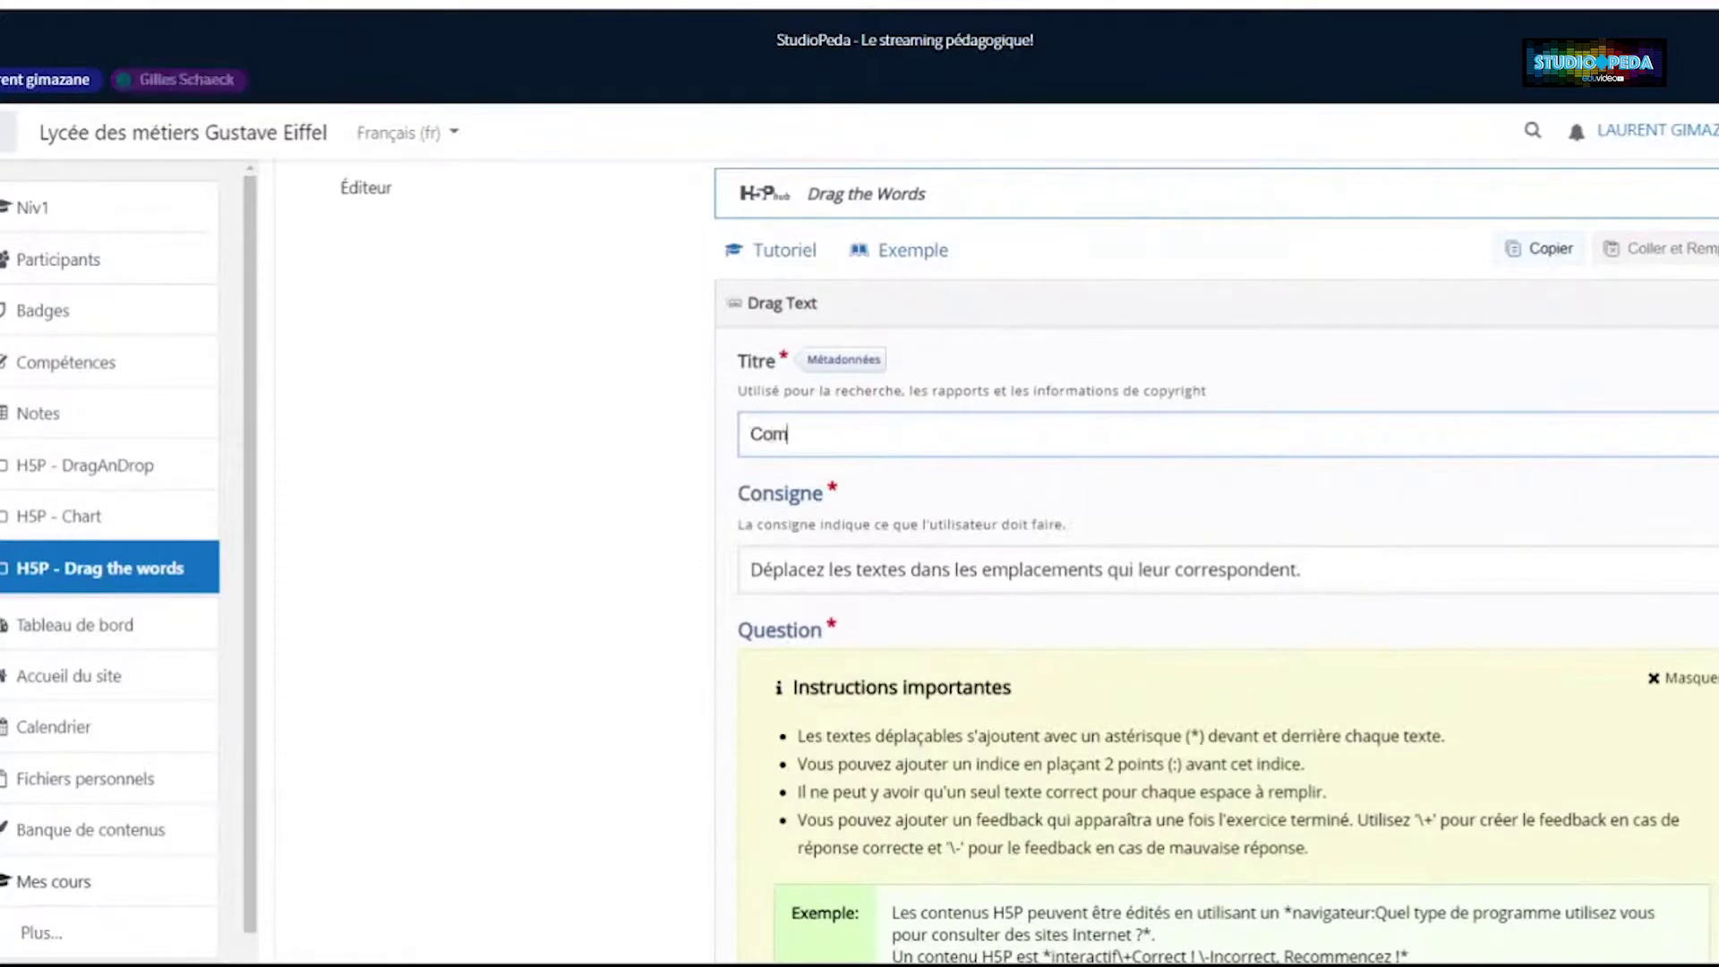
pyautogui.write('pléter la cita')
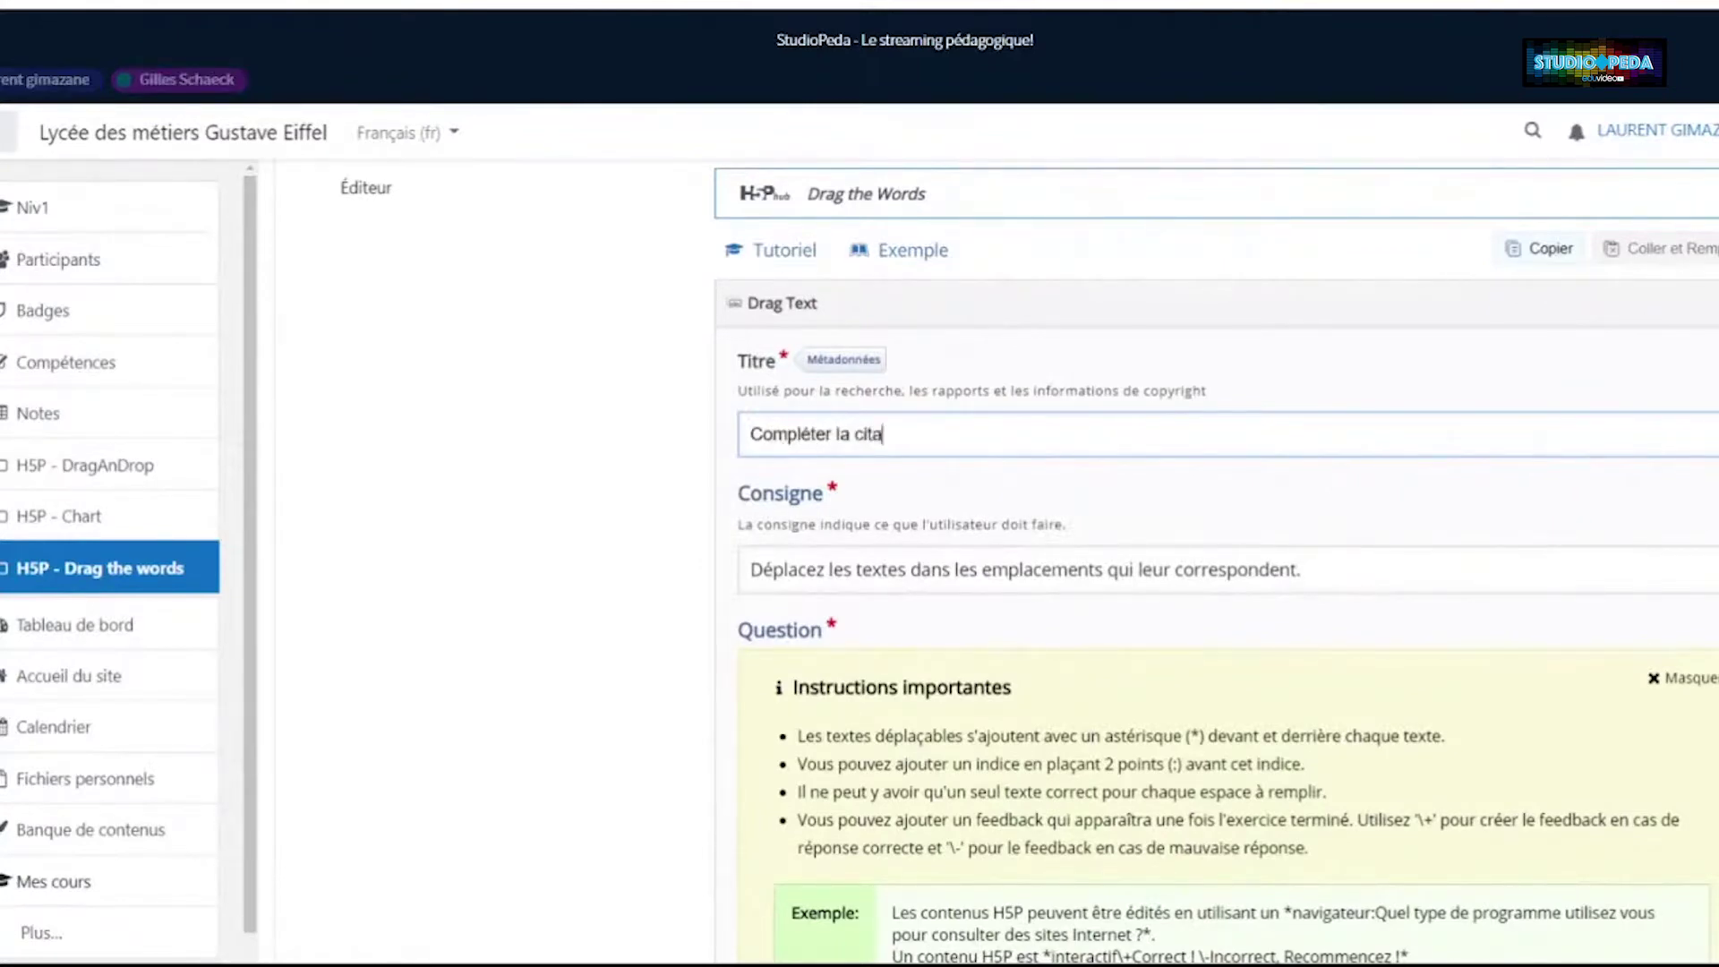
pyautogui.write('tion de ')
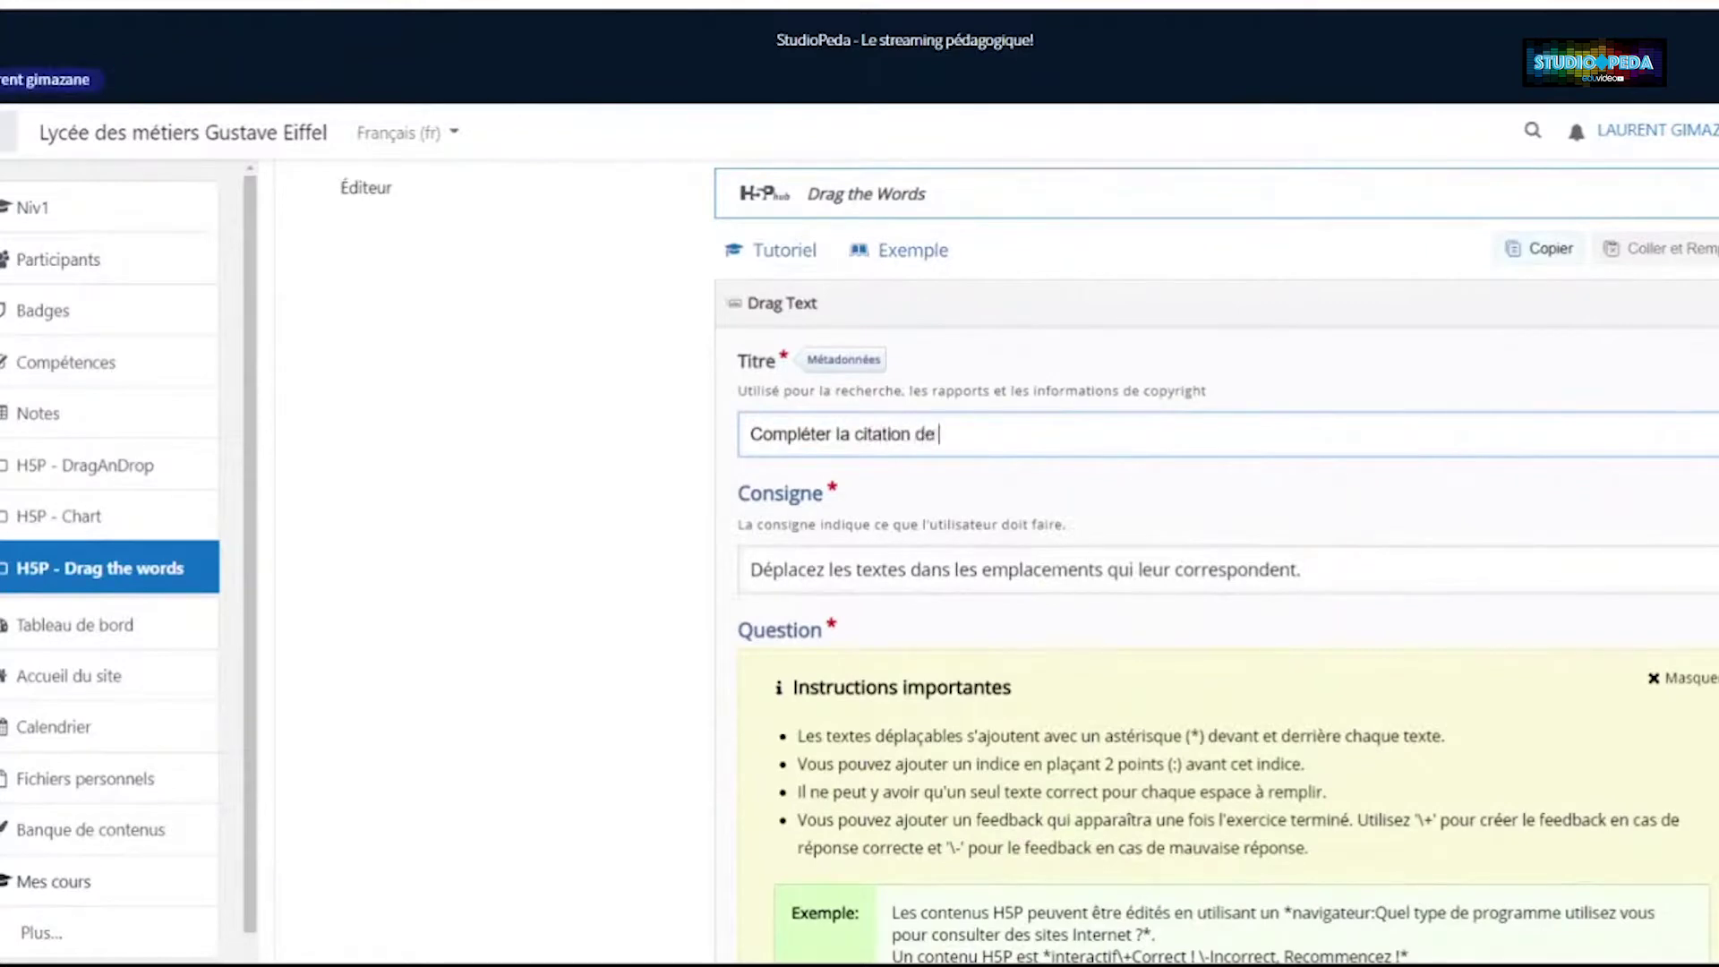
pyautogui.write('Gand')
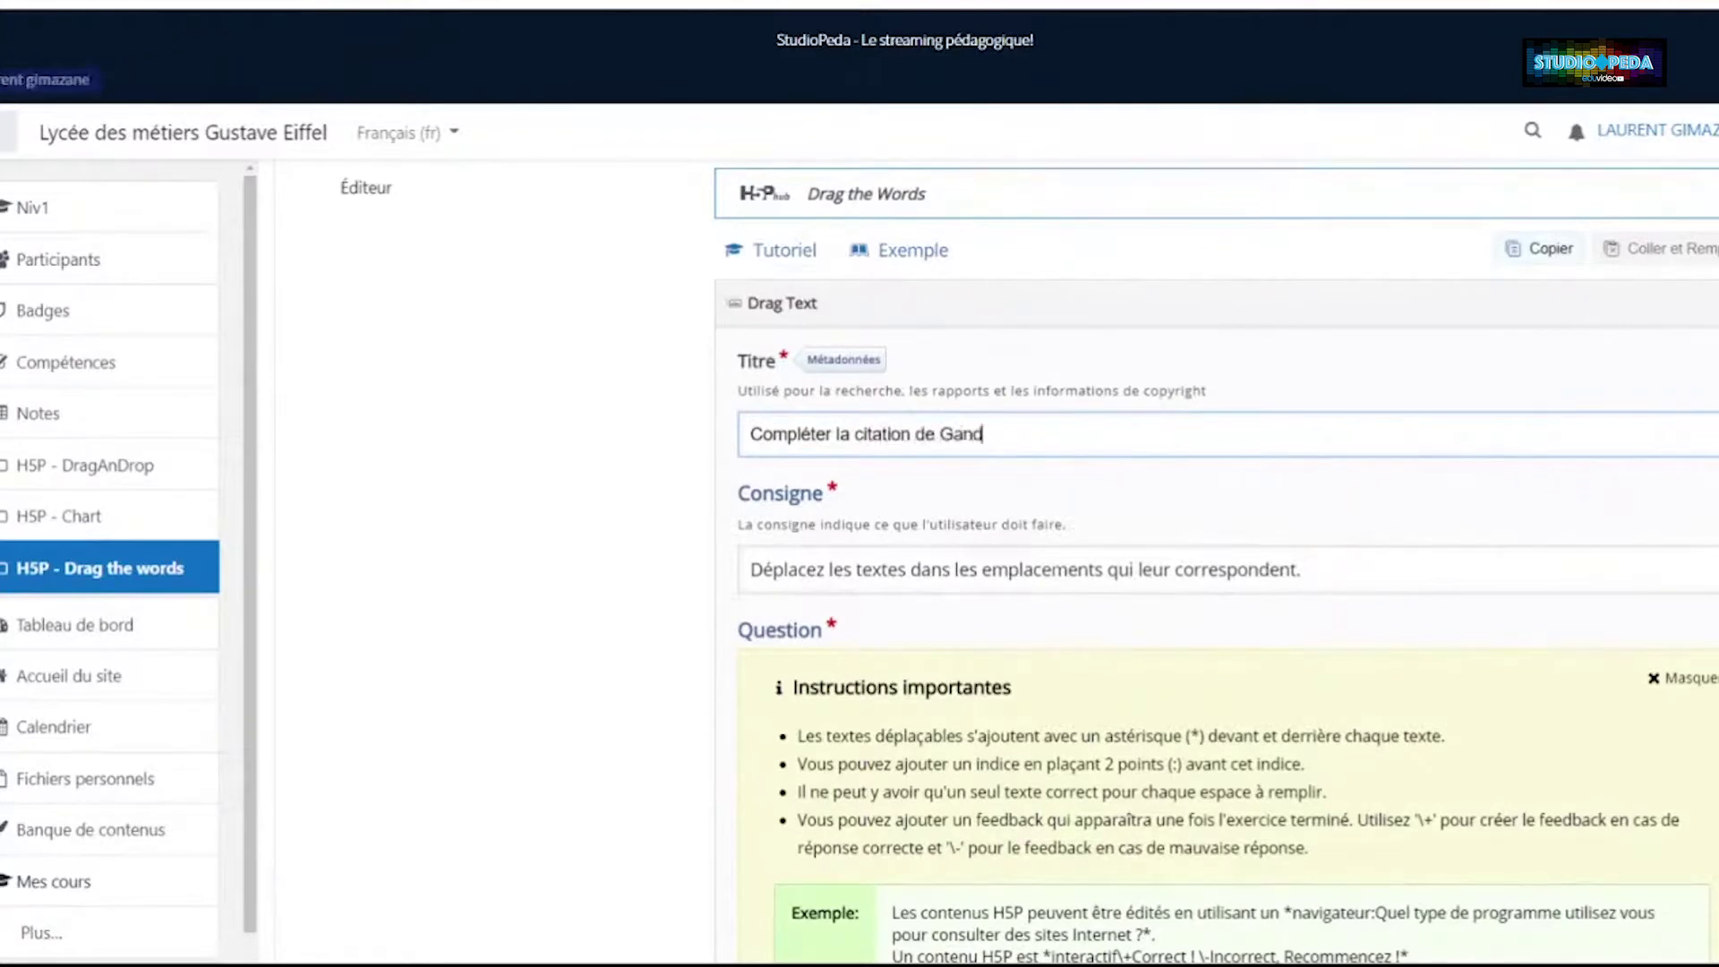
pyautogui.write('hi')
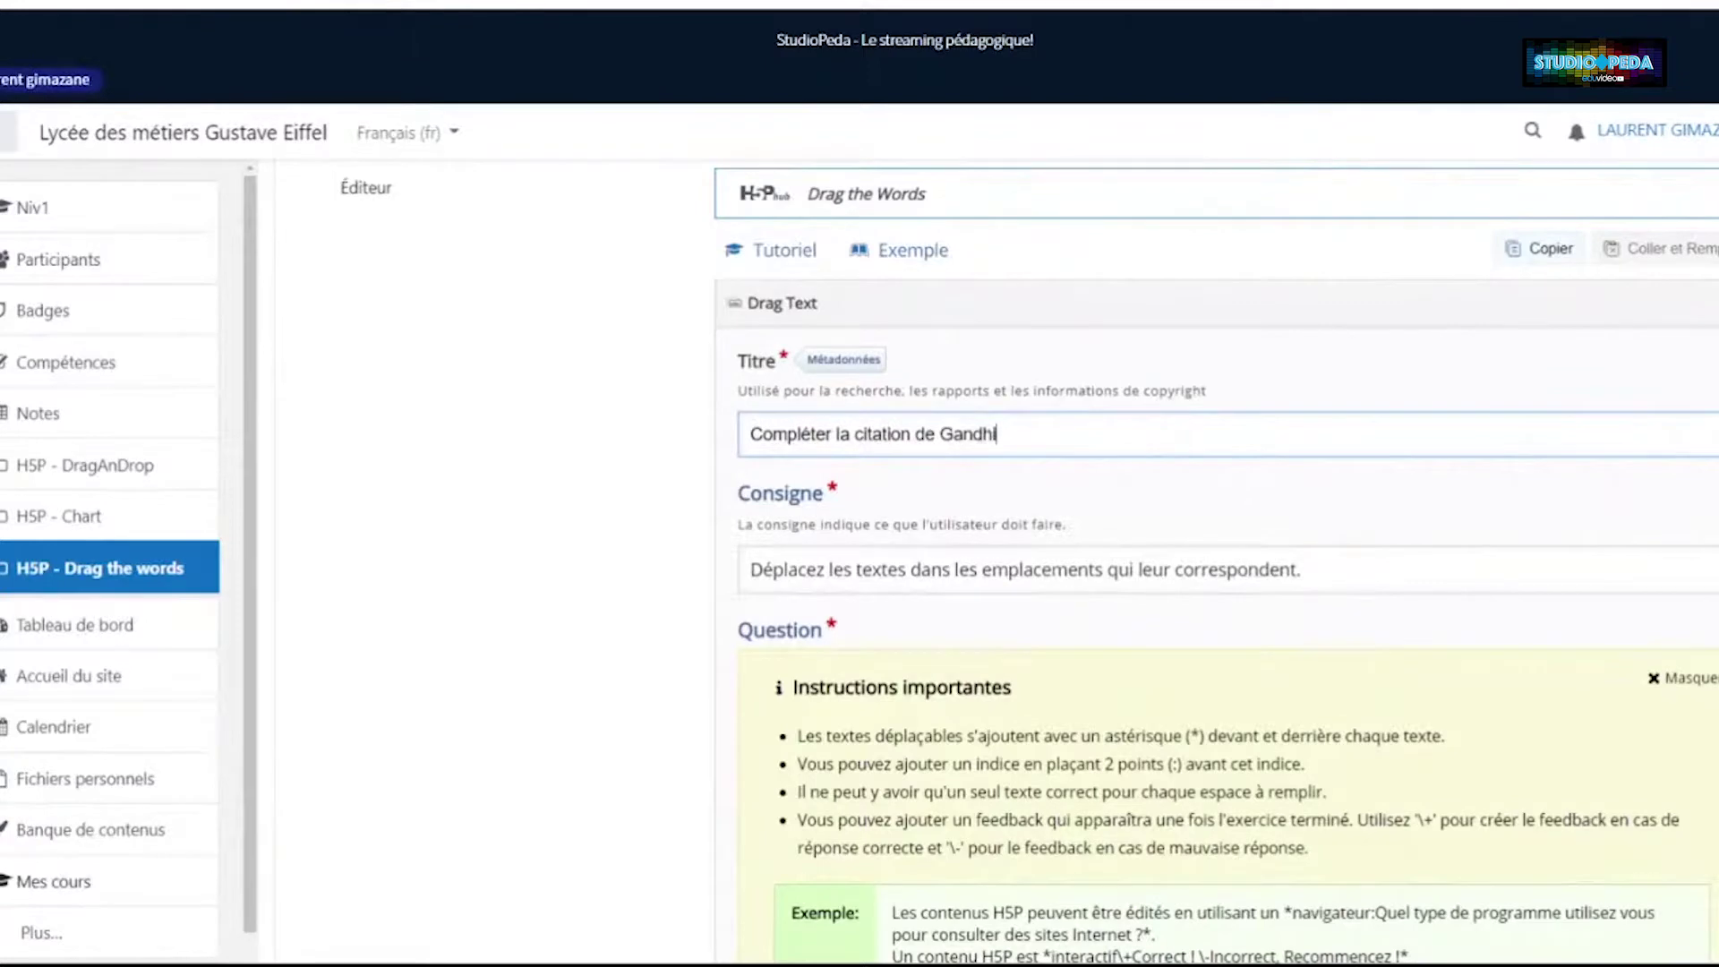
# Enter "La vie est un mystère qu'il faut vivre et non un problème à résoudre" as the question text
pyautogui.scroll(-1, 1030, 555)
pyautogui.scroll(-2, 908, 522)
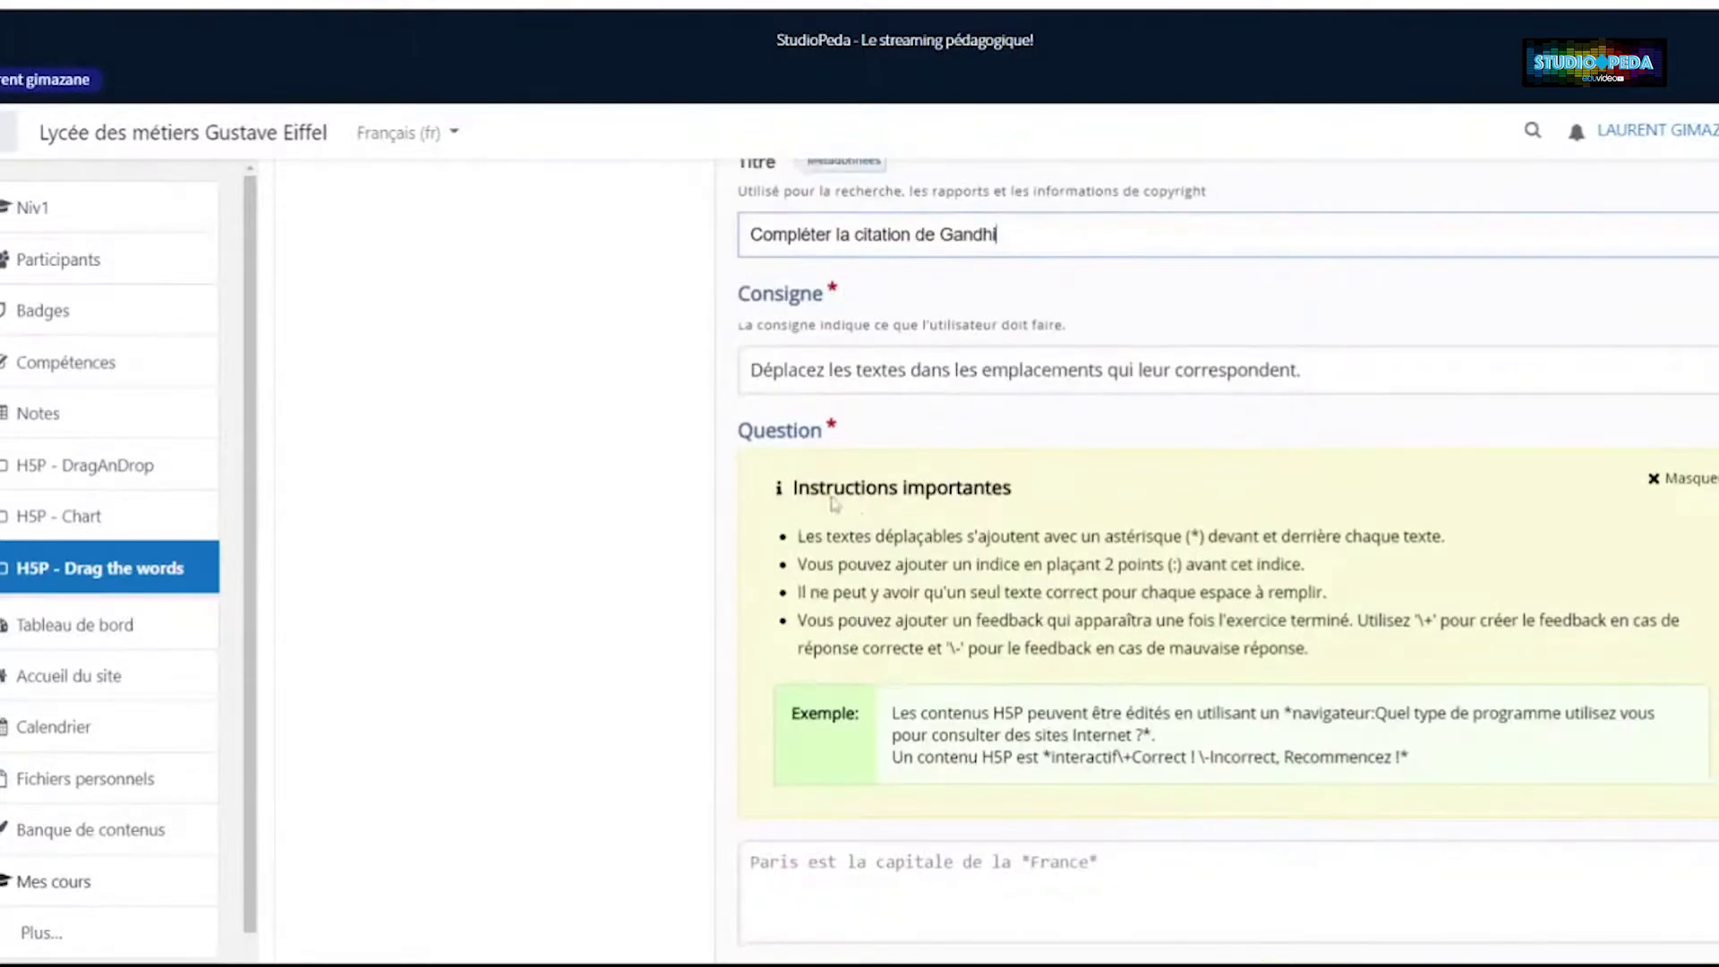
pyautogui.scroll(-1, 764, 608)
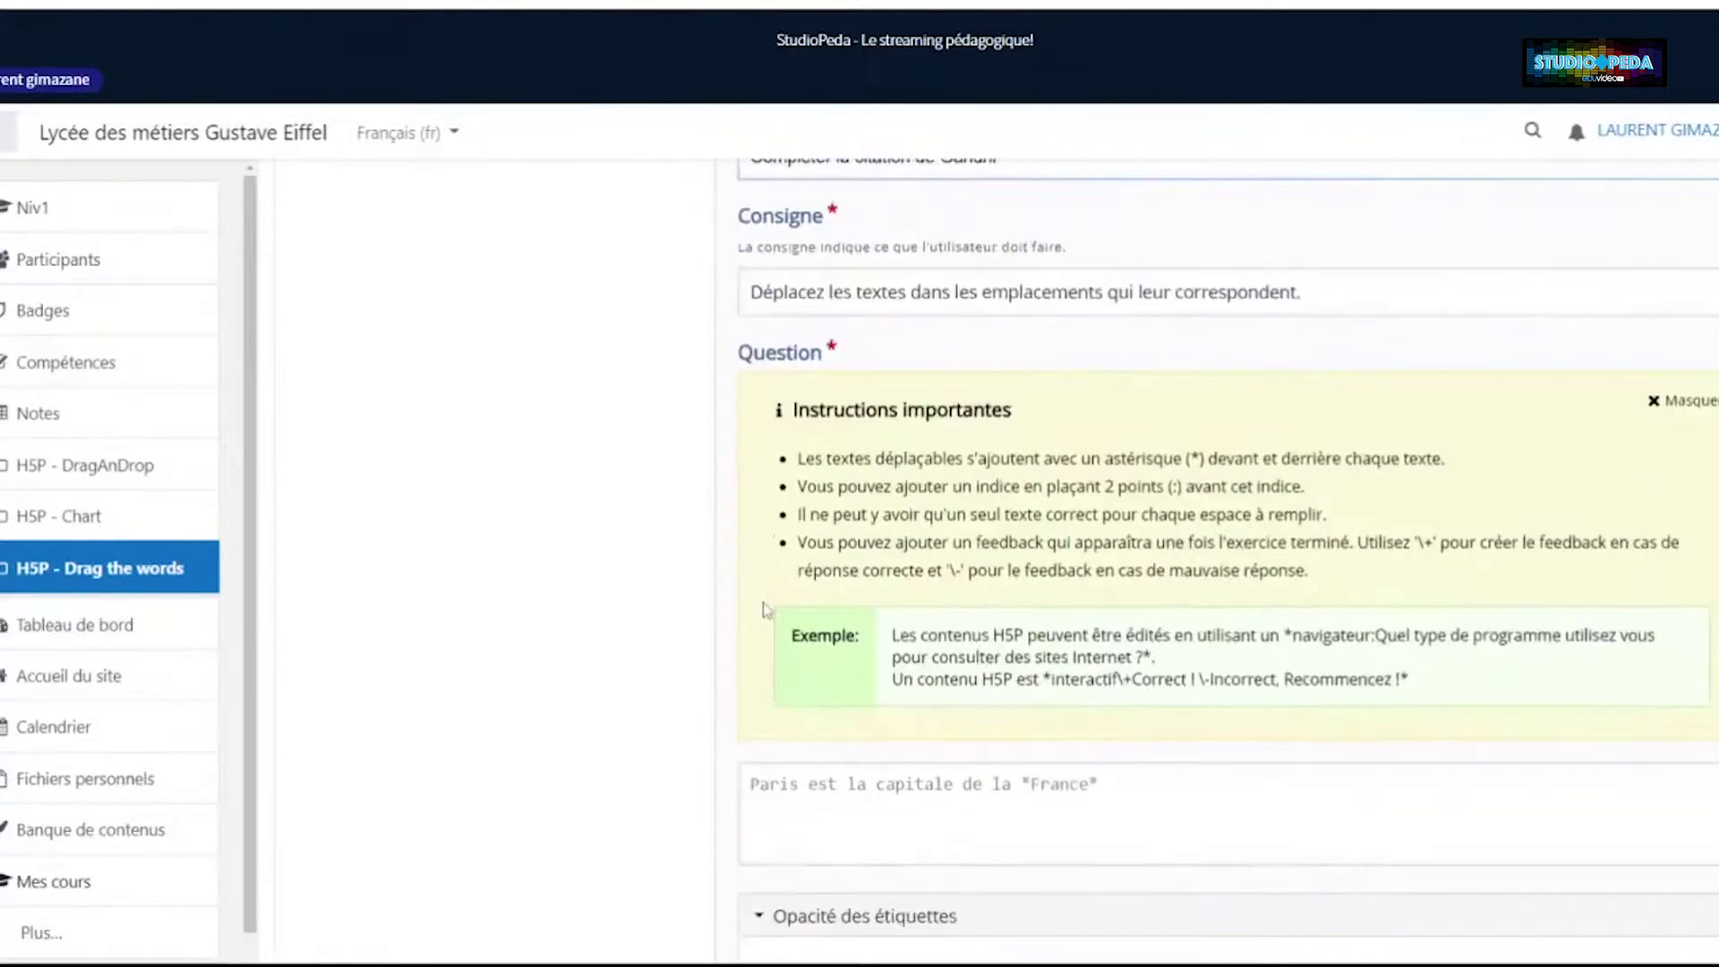
pyautogui.scroll(-1, 1227, 555)
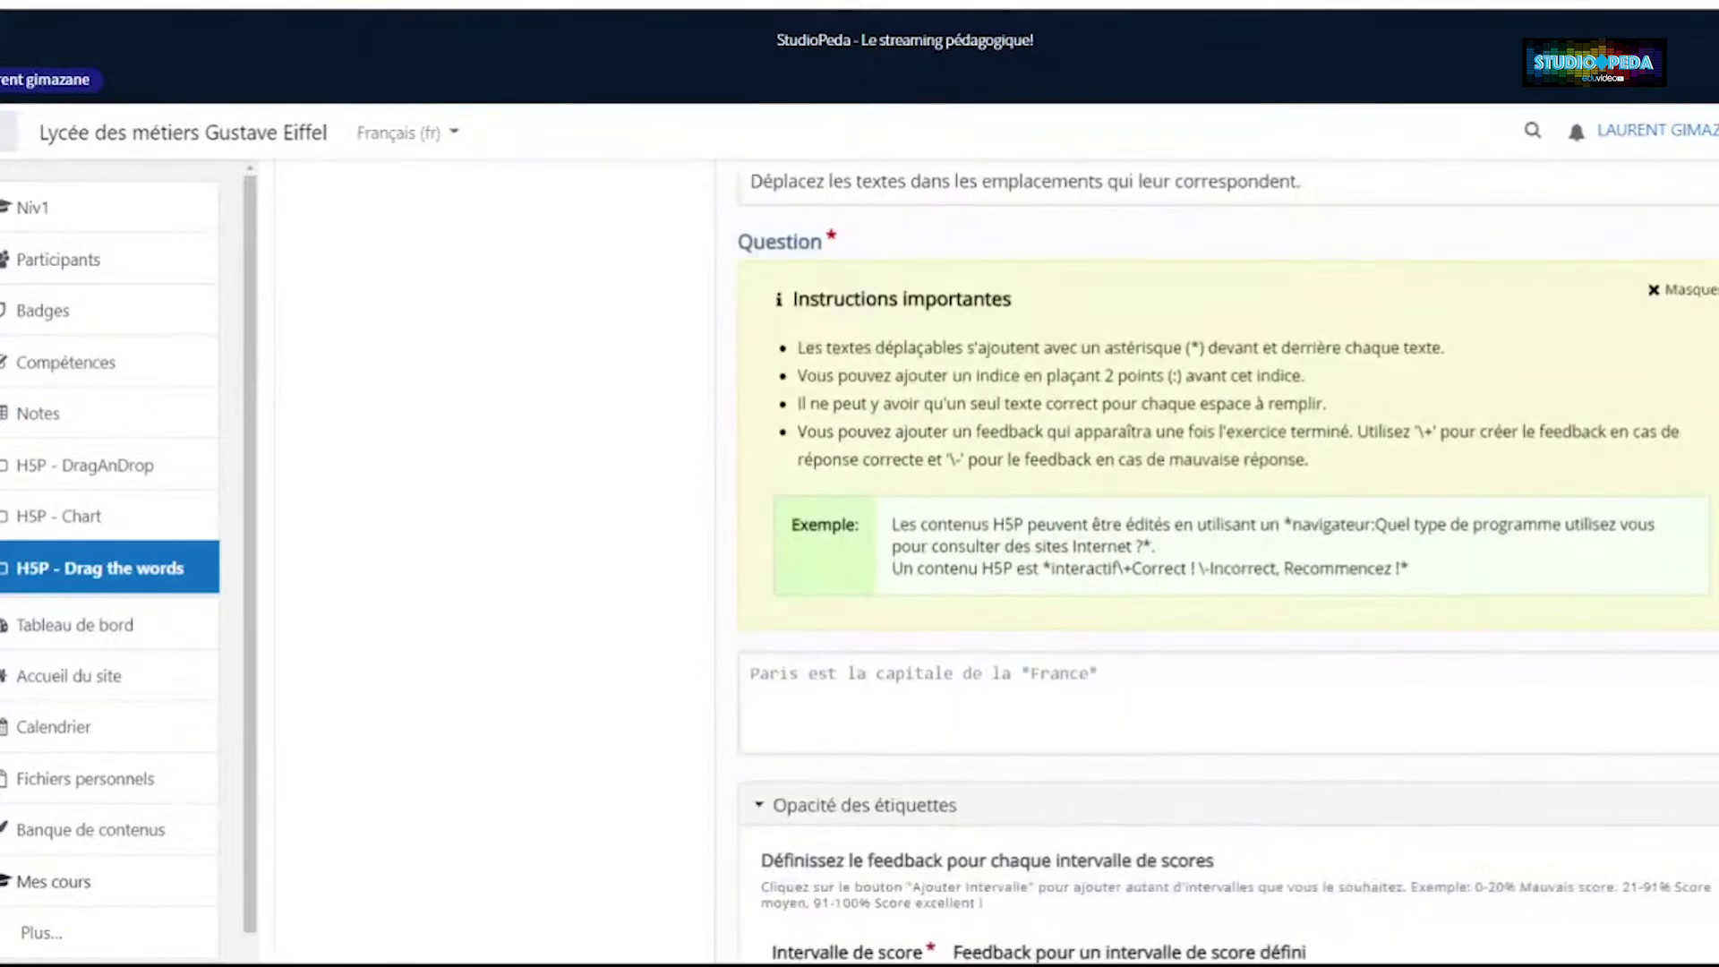
pyautogui.click(750, 662)
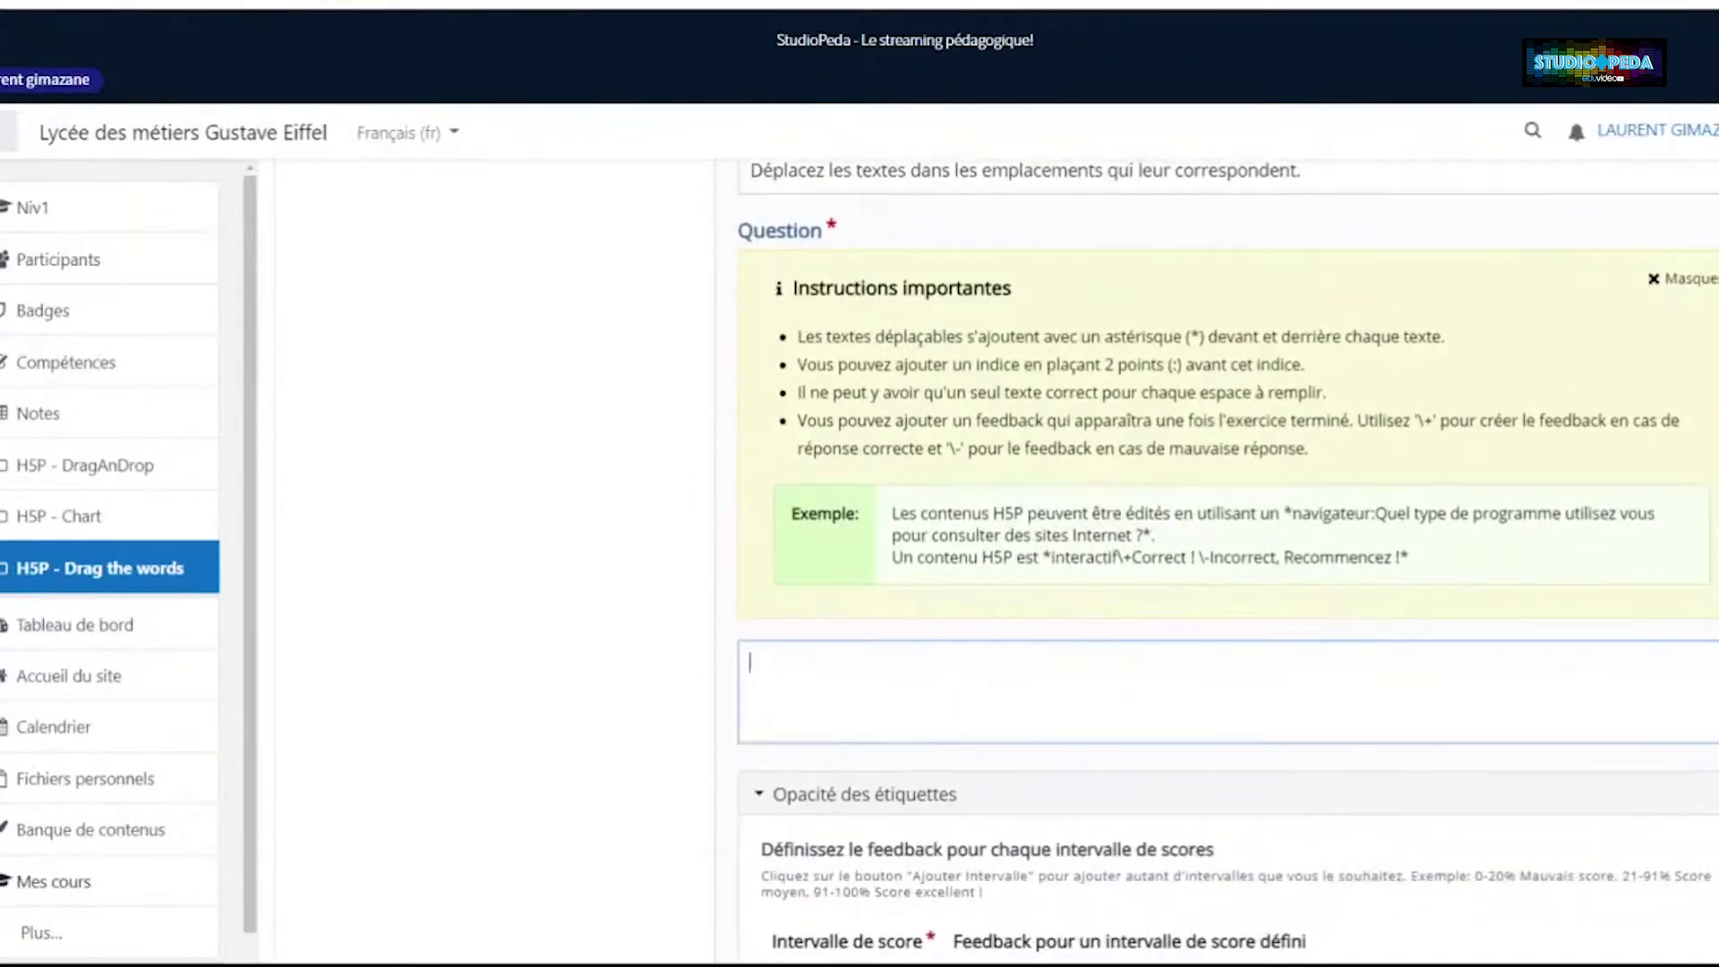
pyautogui.write('La vie est un my')
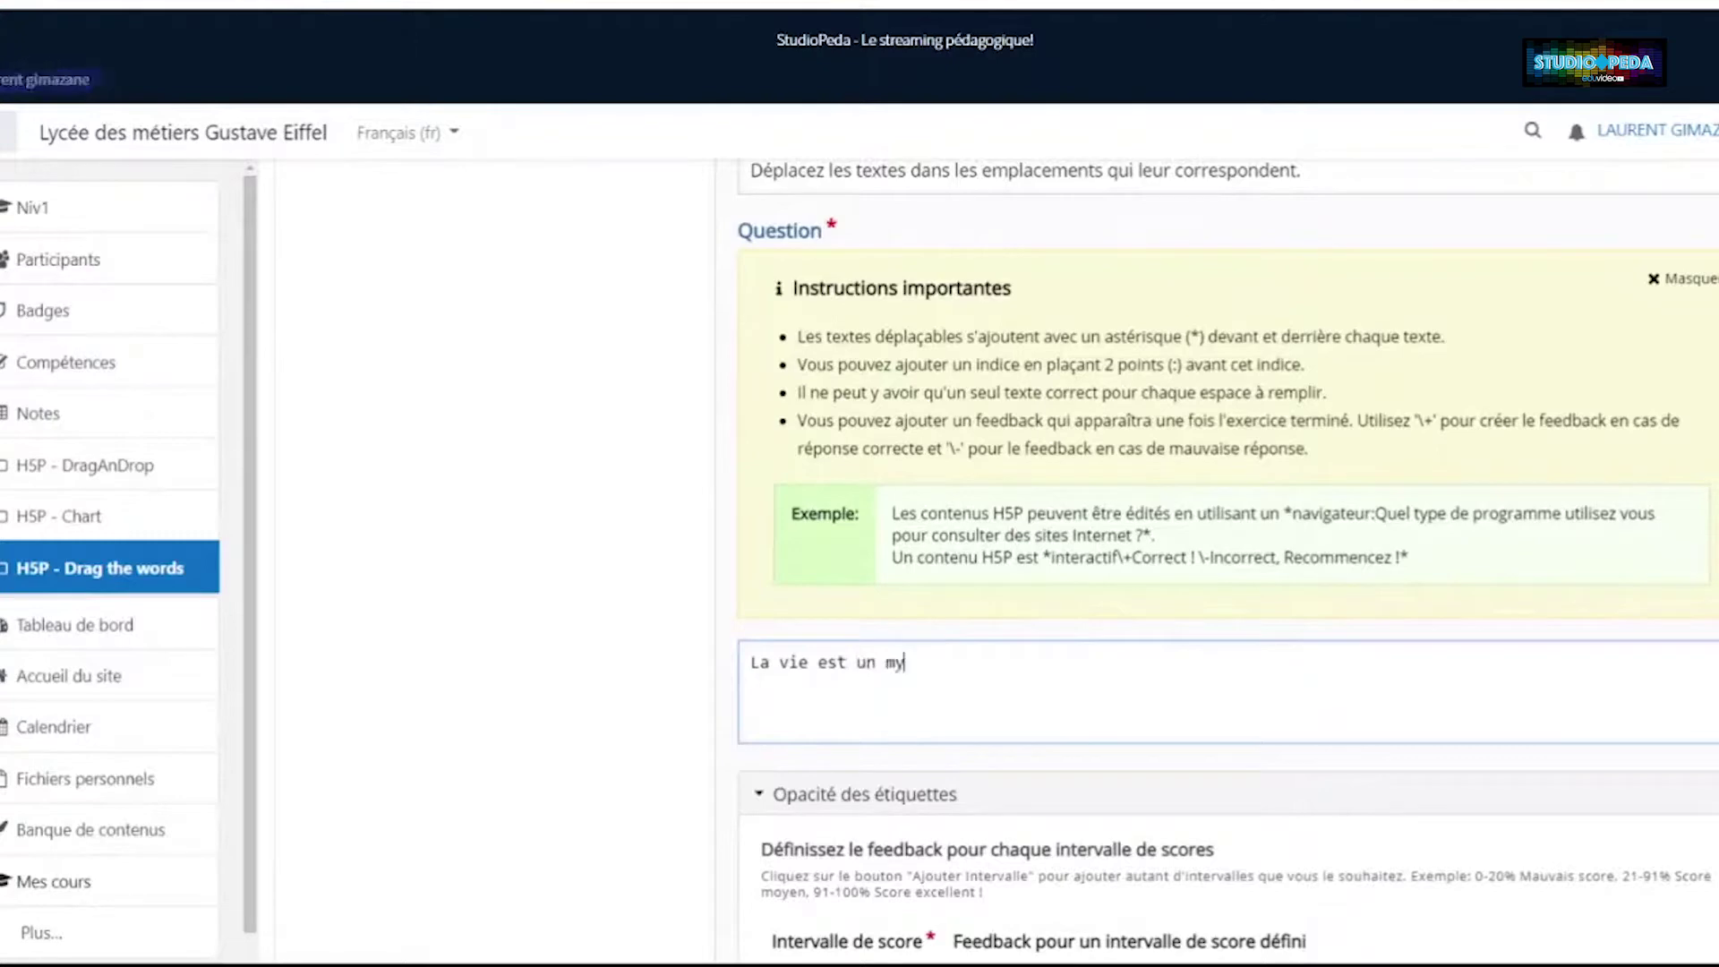
pyautogui.write('stère qu')
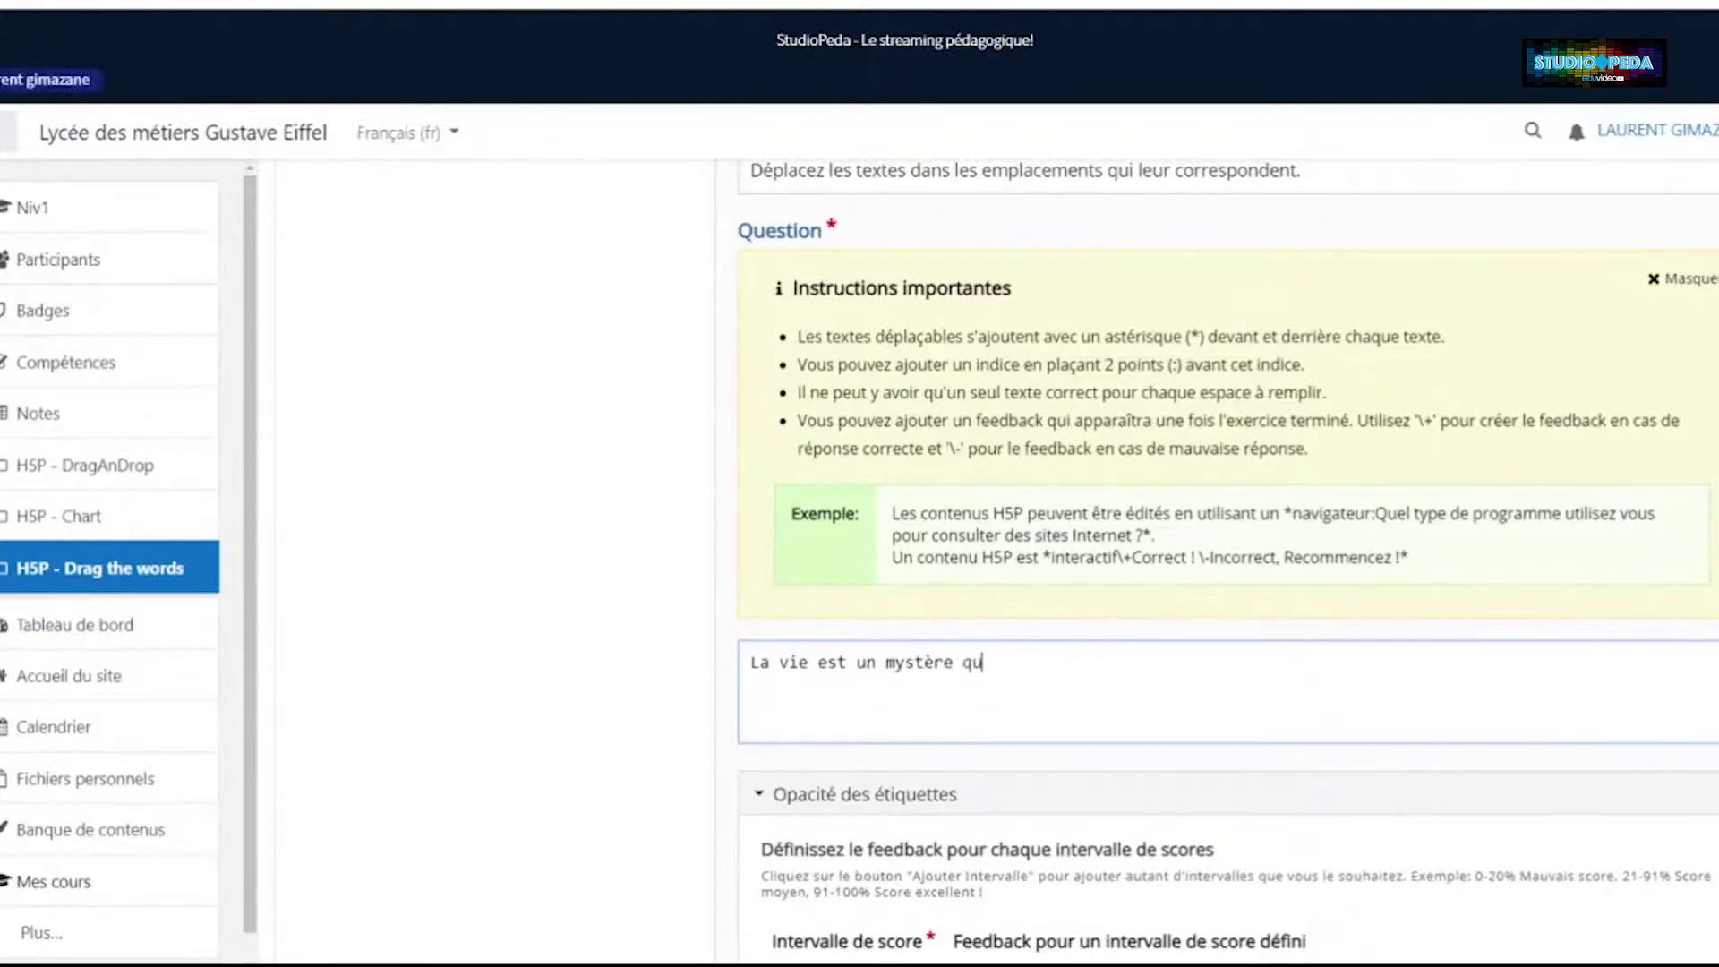
pyautogui.write("'il ,faut vivre et non un problème à résoudre")
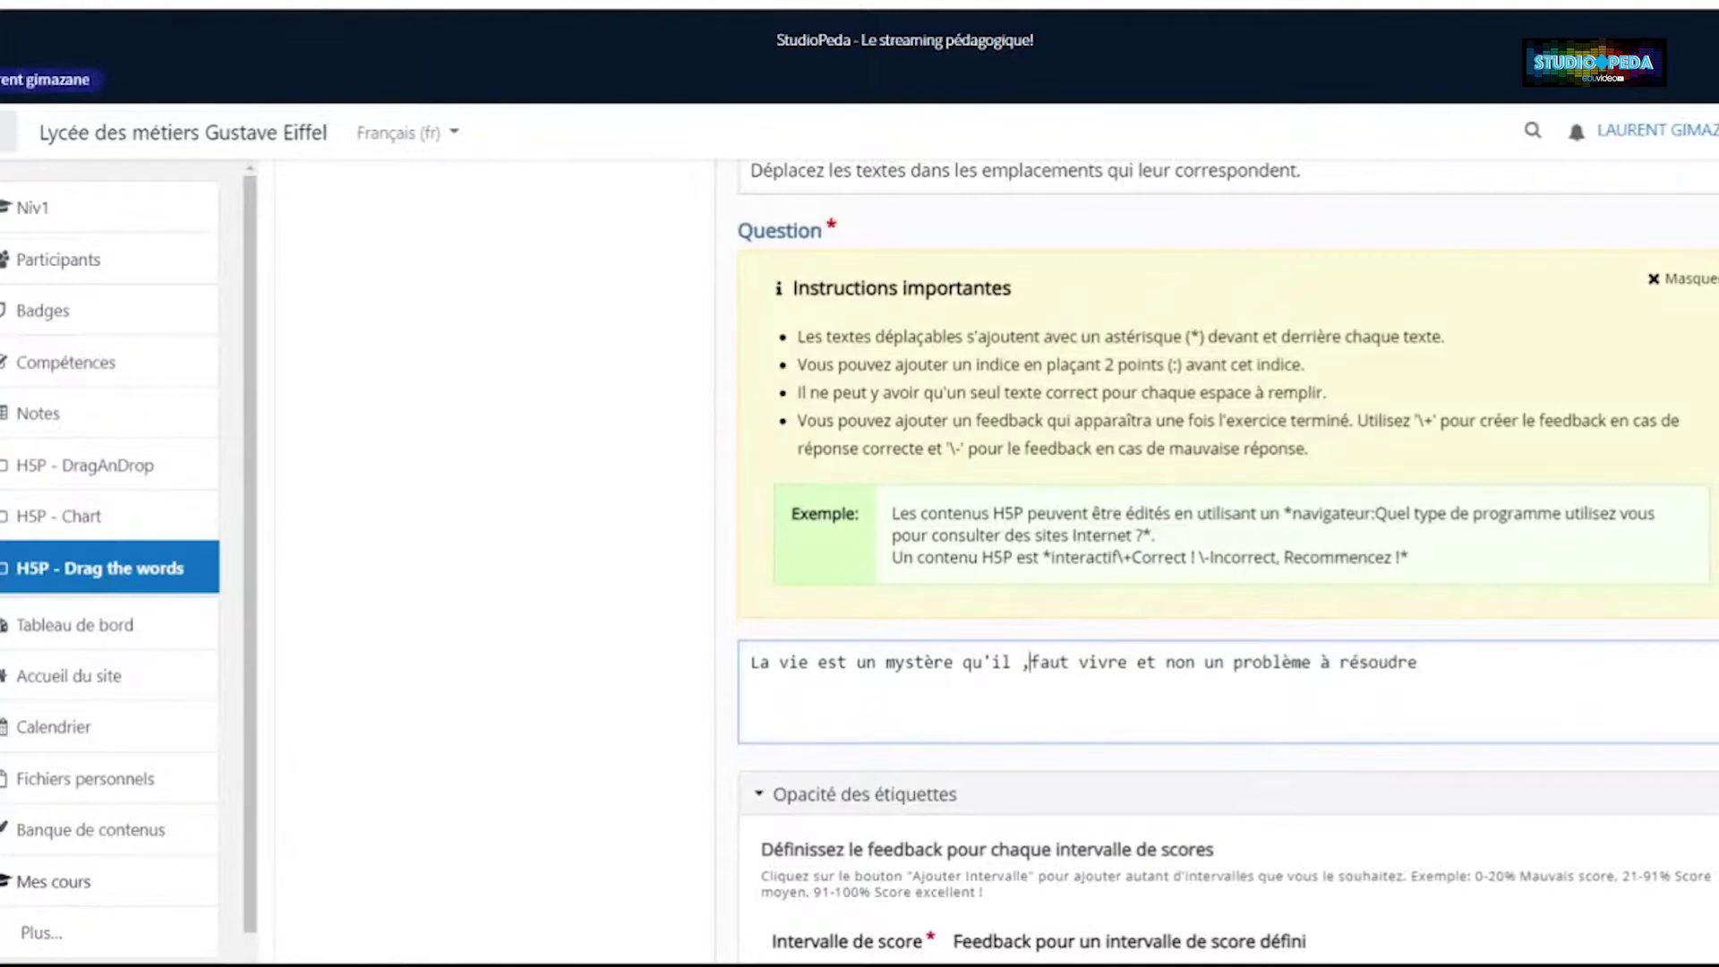
pyautogui.press('BackSpace')
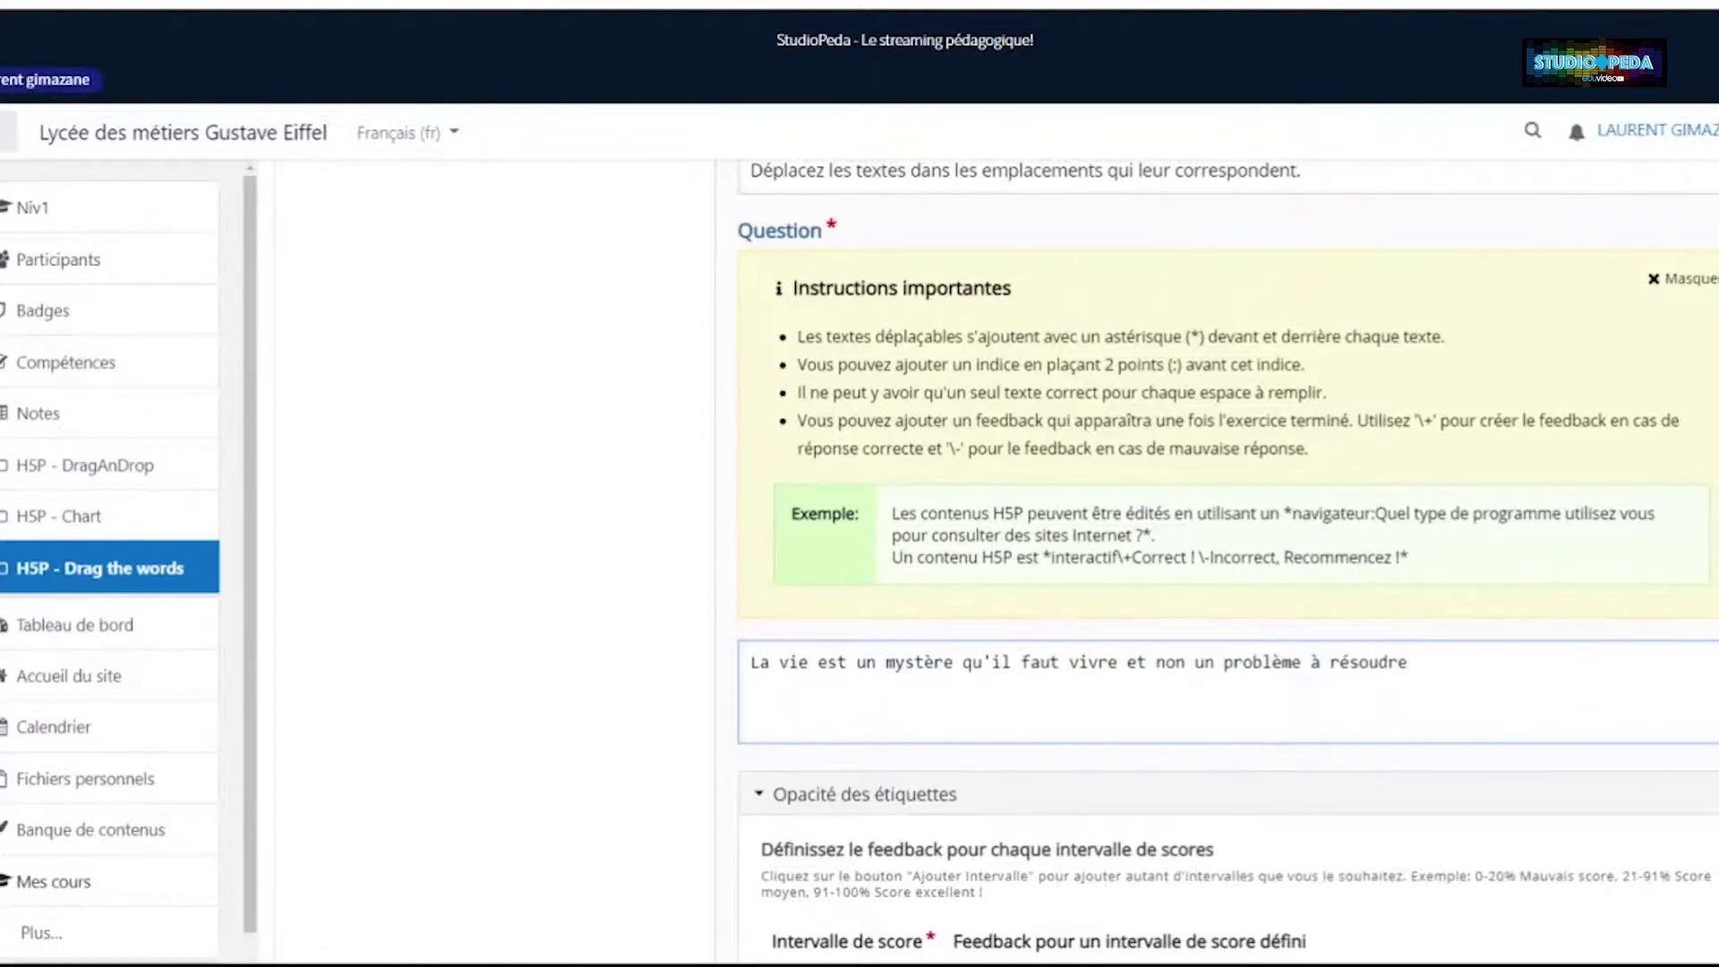
# Make "mystère" and "problème" draggable words in the quotation by enclosing each in asterisks
pyautogui.click(885, 662)
pyautogui.write('*')
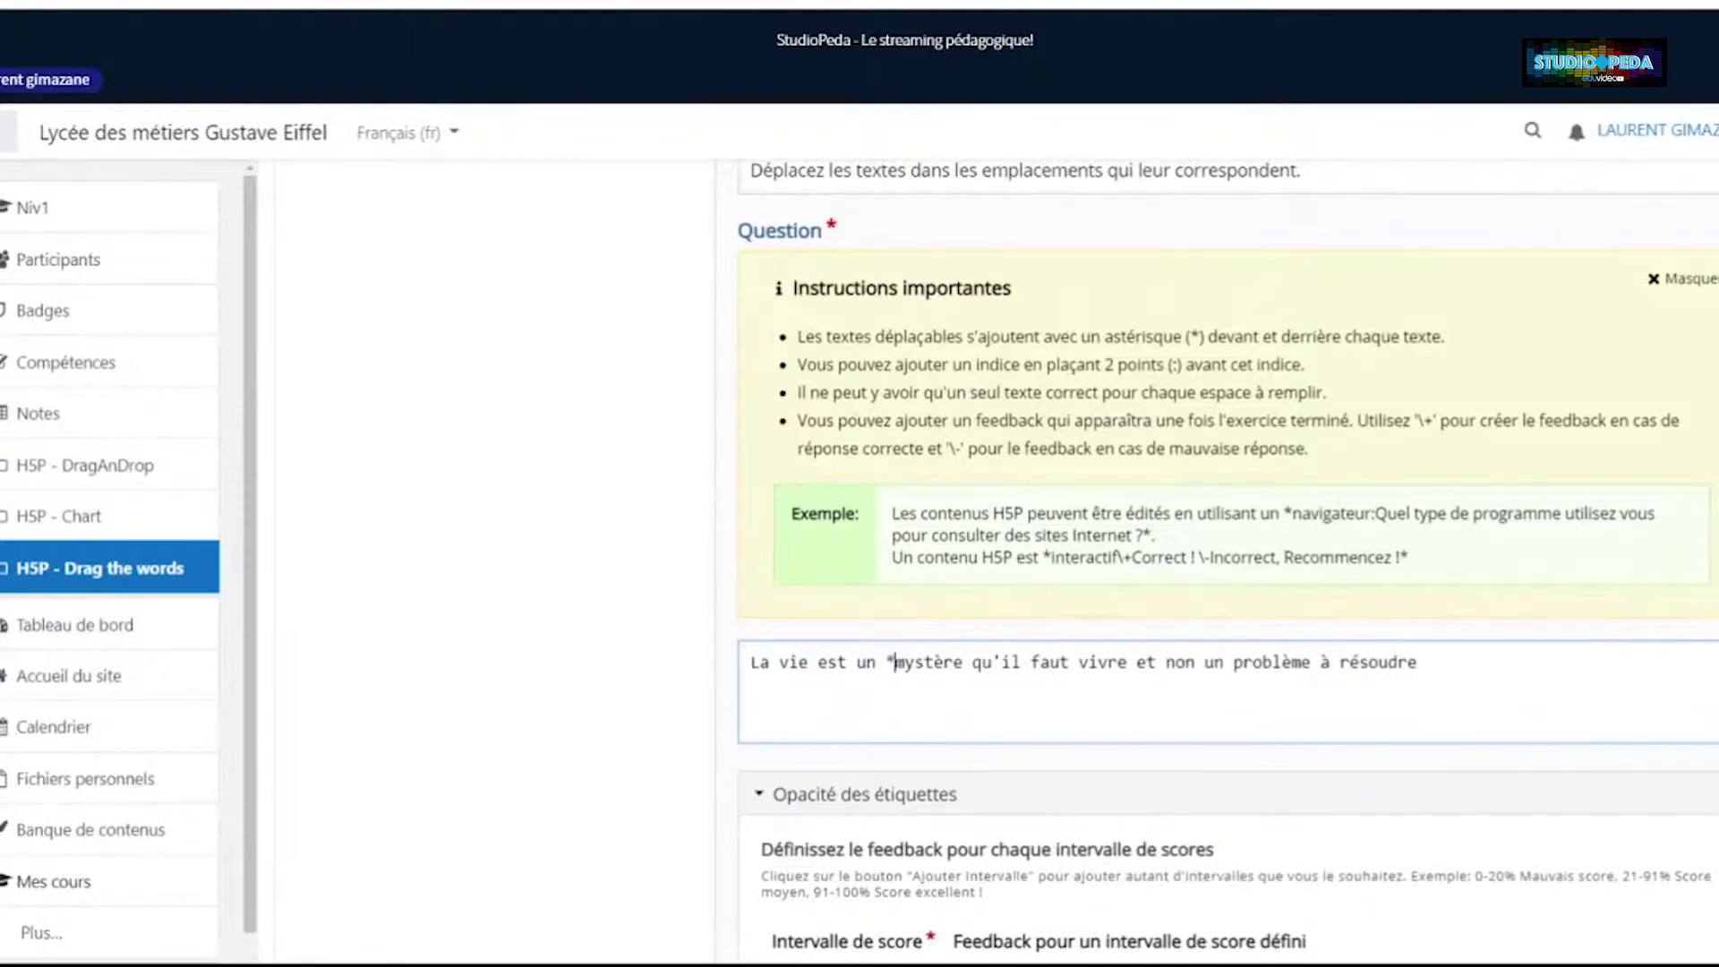
pyautogui.click(963, 661)
pyautogui.write('*')
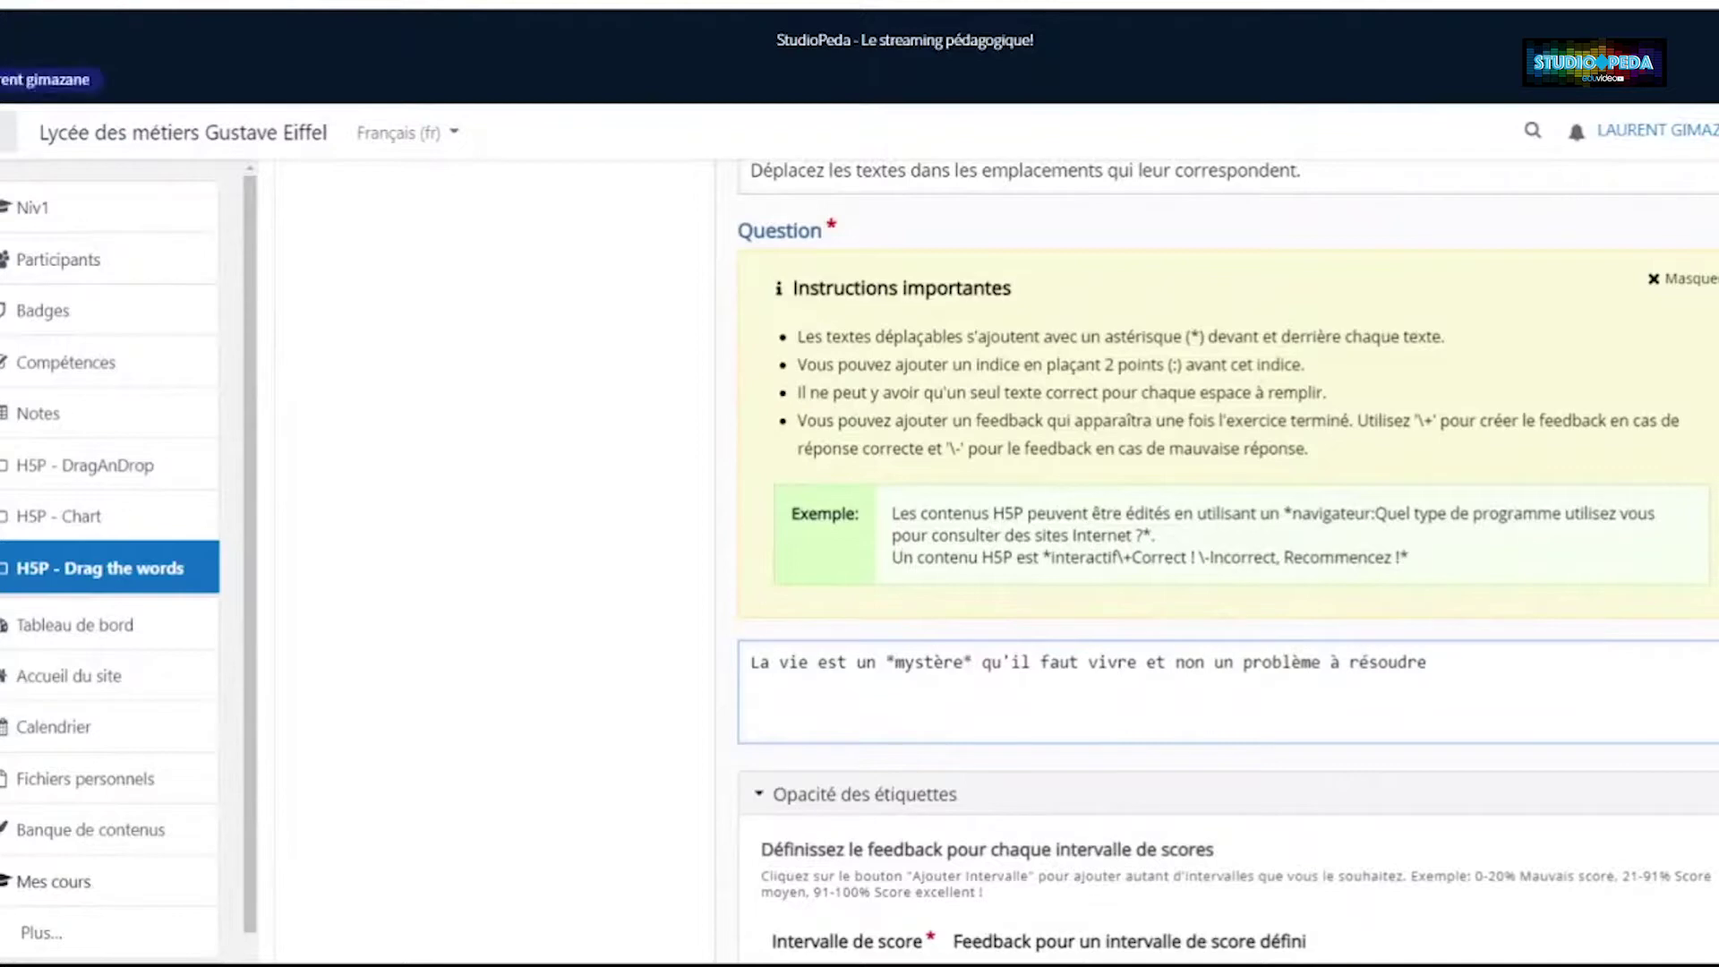
pyautogui.click(1244, 662)
pyautogui.write('*')
pyautogui.click(1330, 662)
pyautogui.write('*')
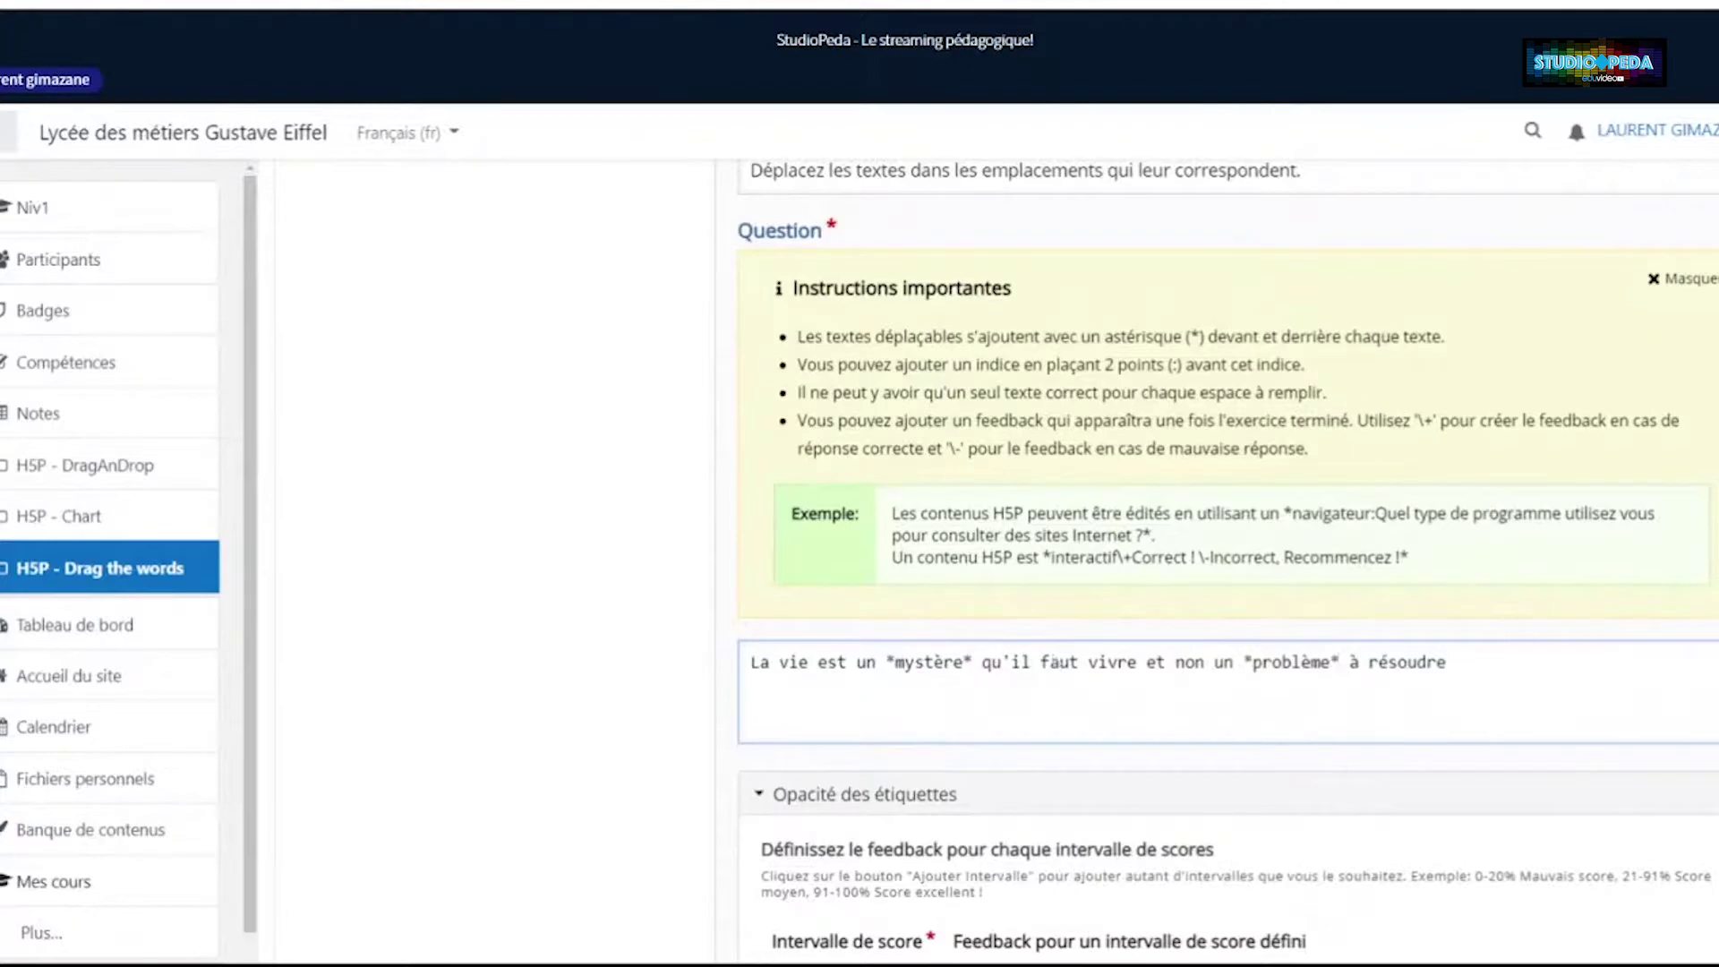
# Extend the first draggable word in the quotation to "mystère / enigme" inside its asterisks
pyautogui.click(962, 662)
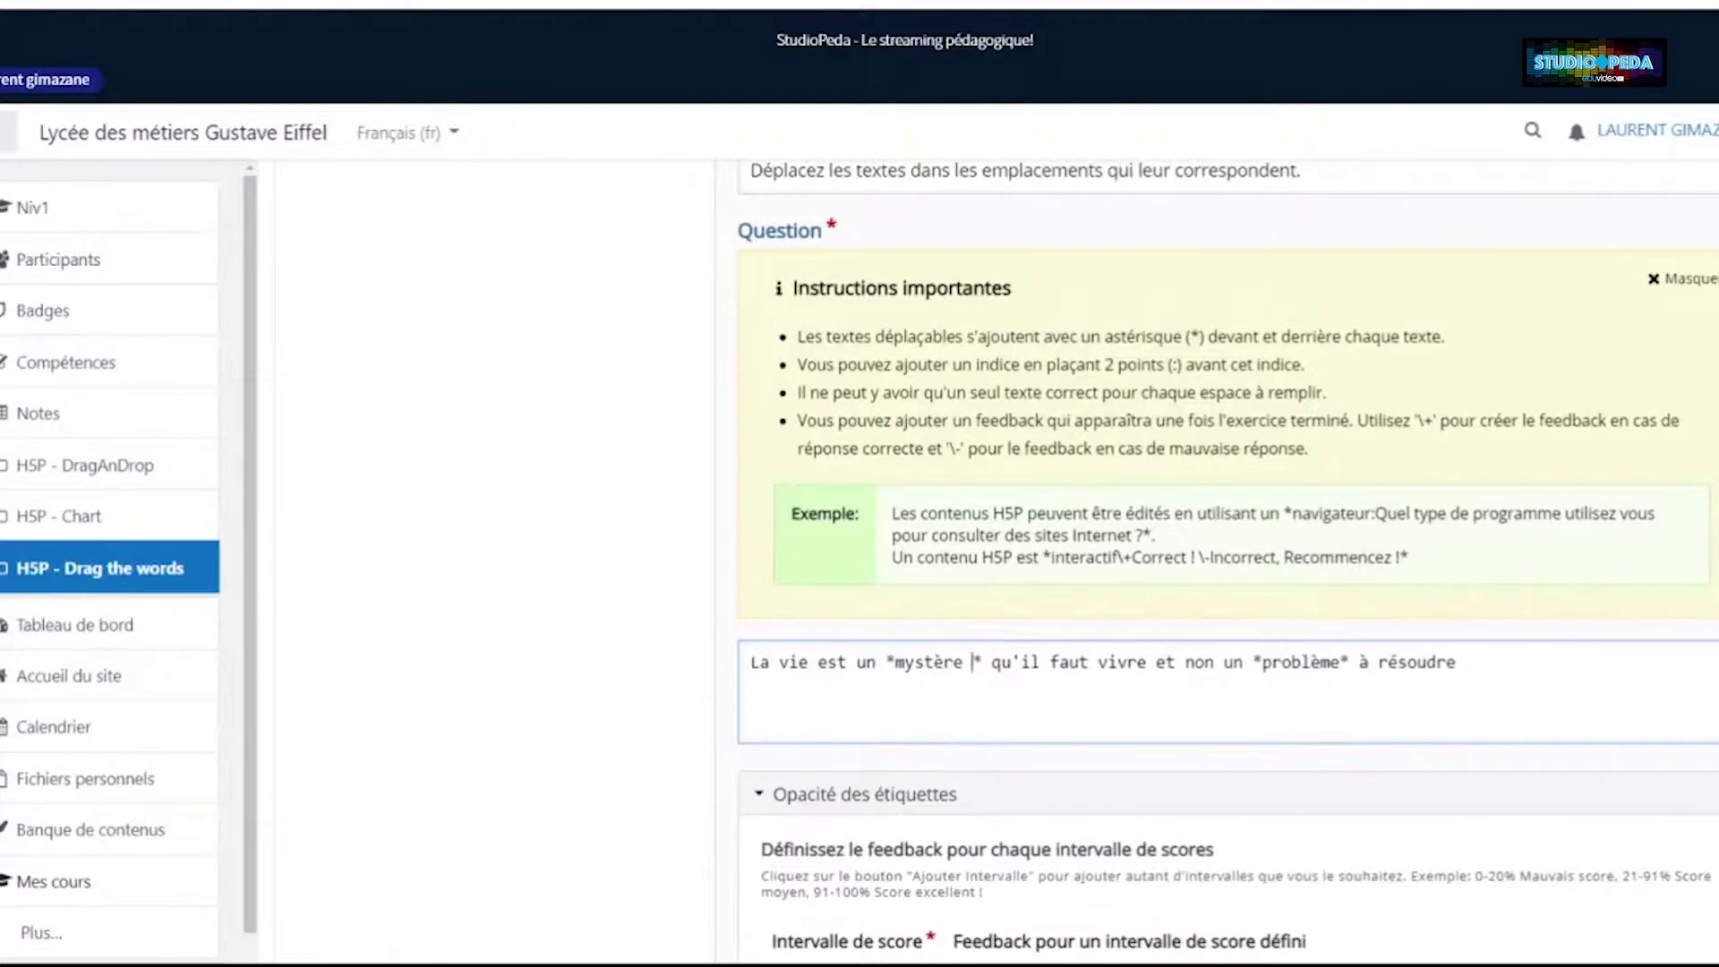
pyautogui.write('/')
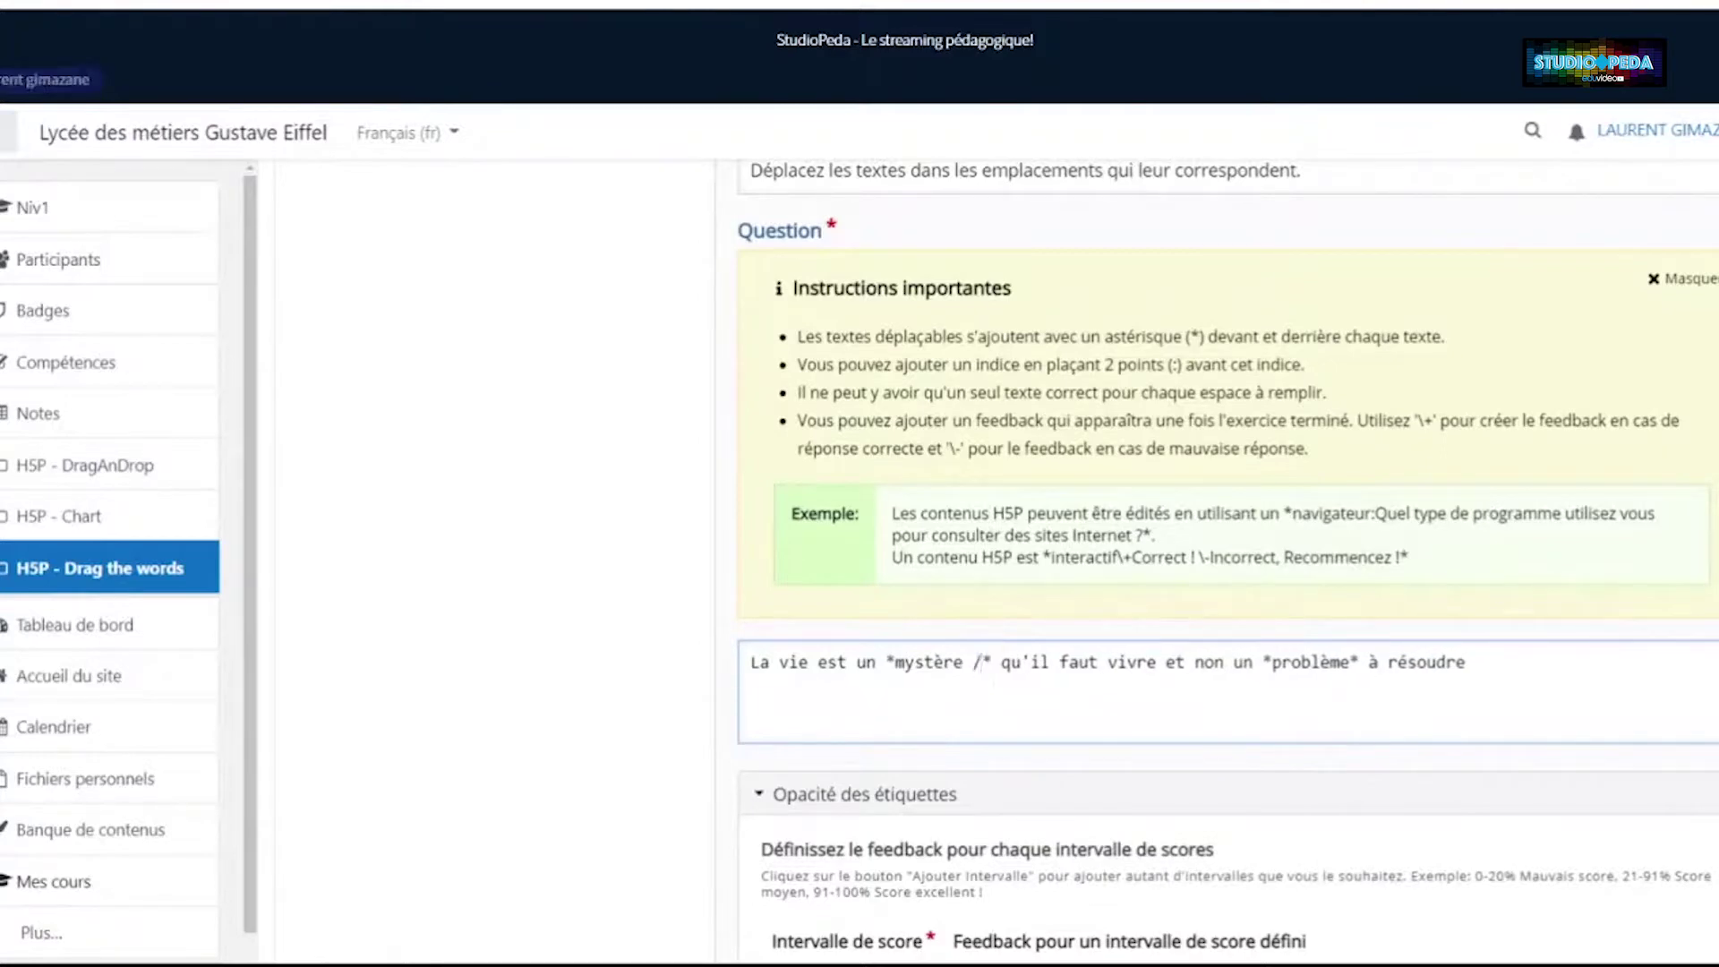
pyautogui.write(' enigme')
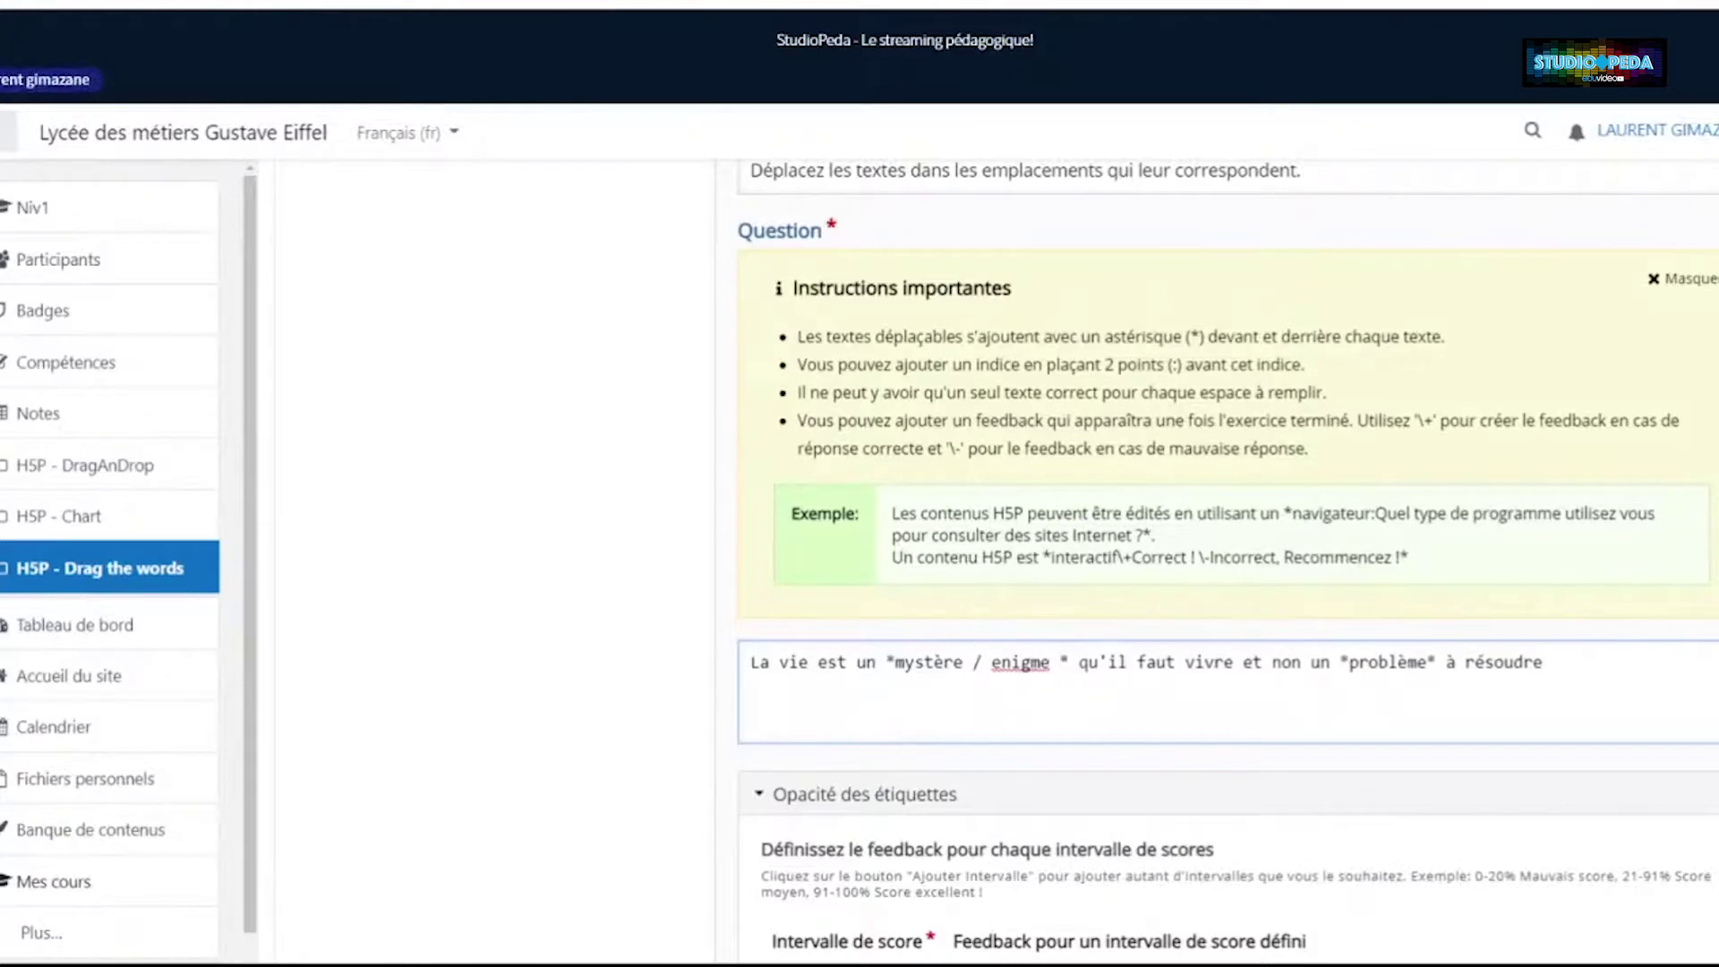
# Expand the general options and examine them together with the question text and the score-interval feedback settings
pyautogui.scroll(-1, 1227, 558)
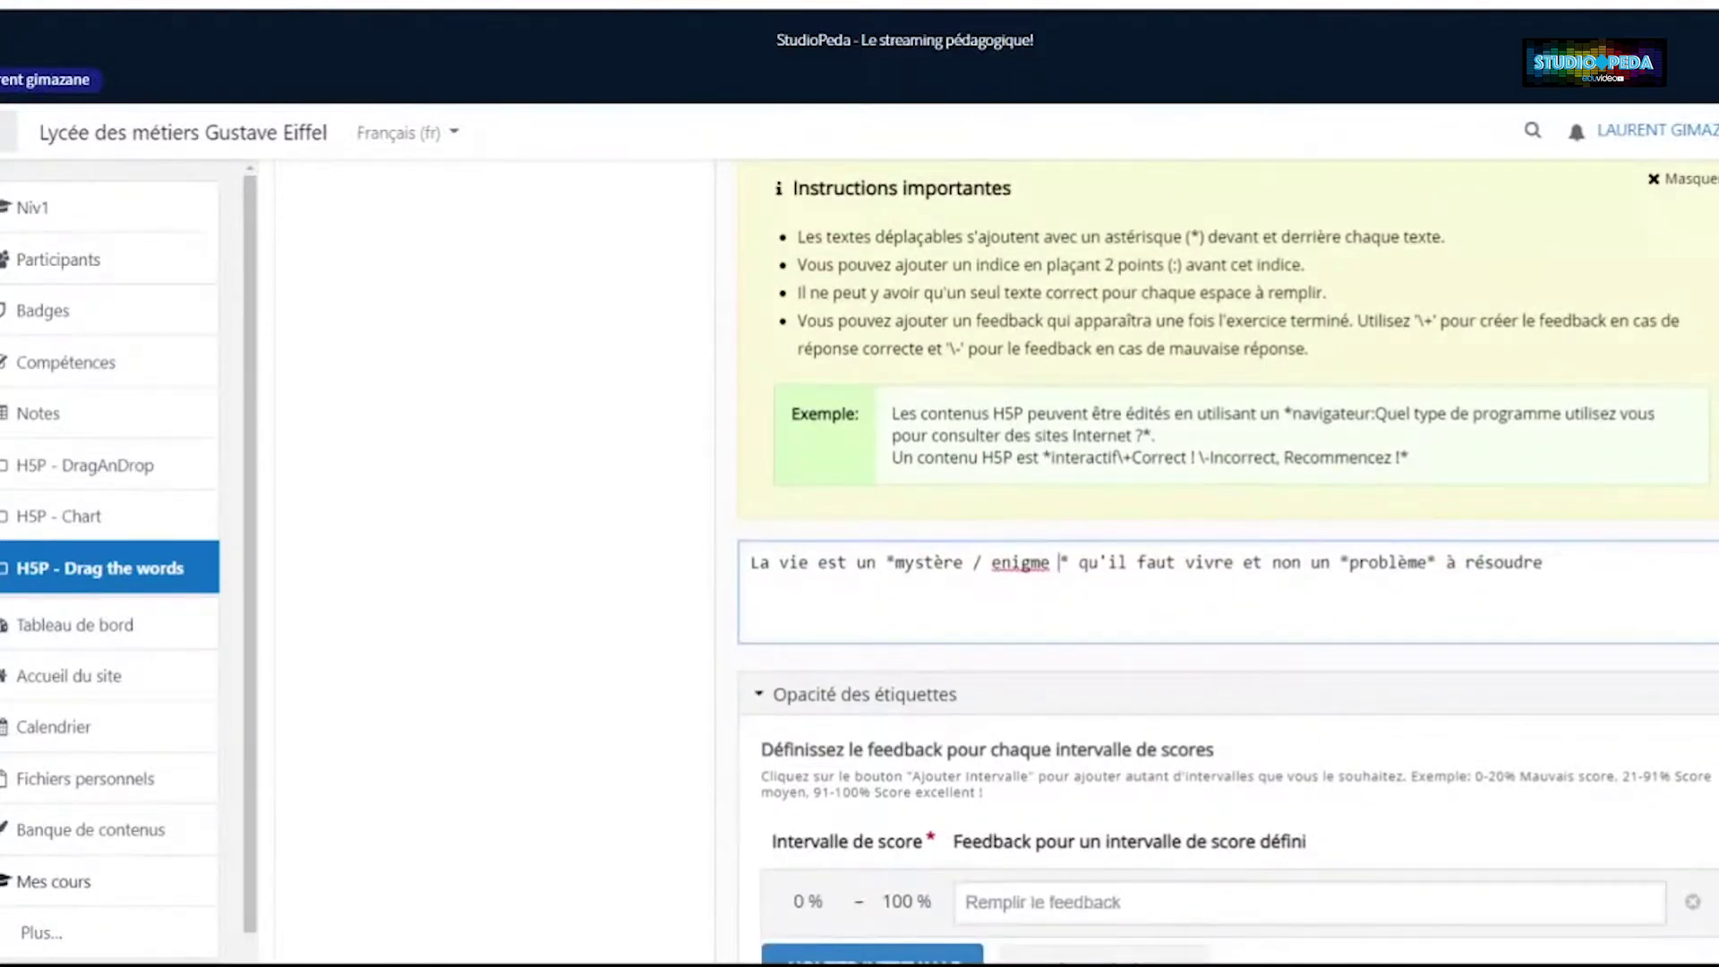
pyautogui.scroll(-3, 1228, 559)
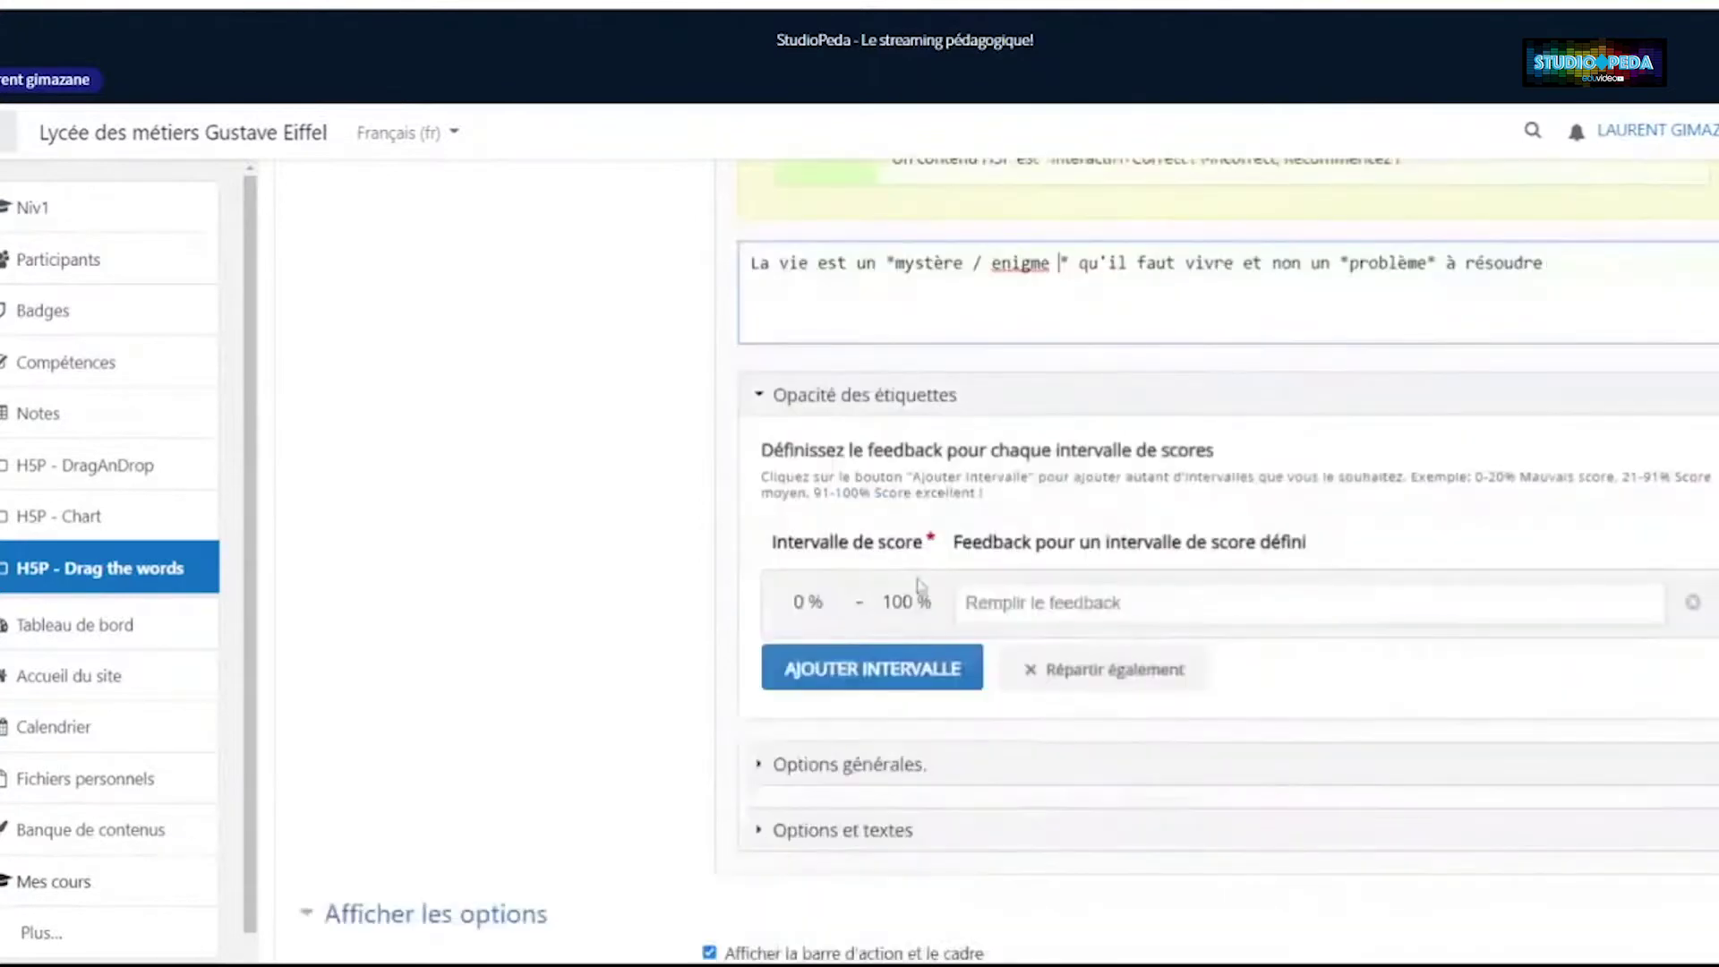
pyautogui.scroll(-1, 833, 699)
pyautogui.click(757, 662)
pyautogui.scroll(-2, 664, 657)
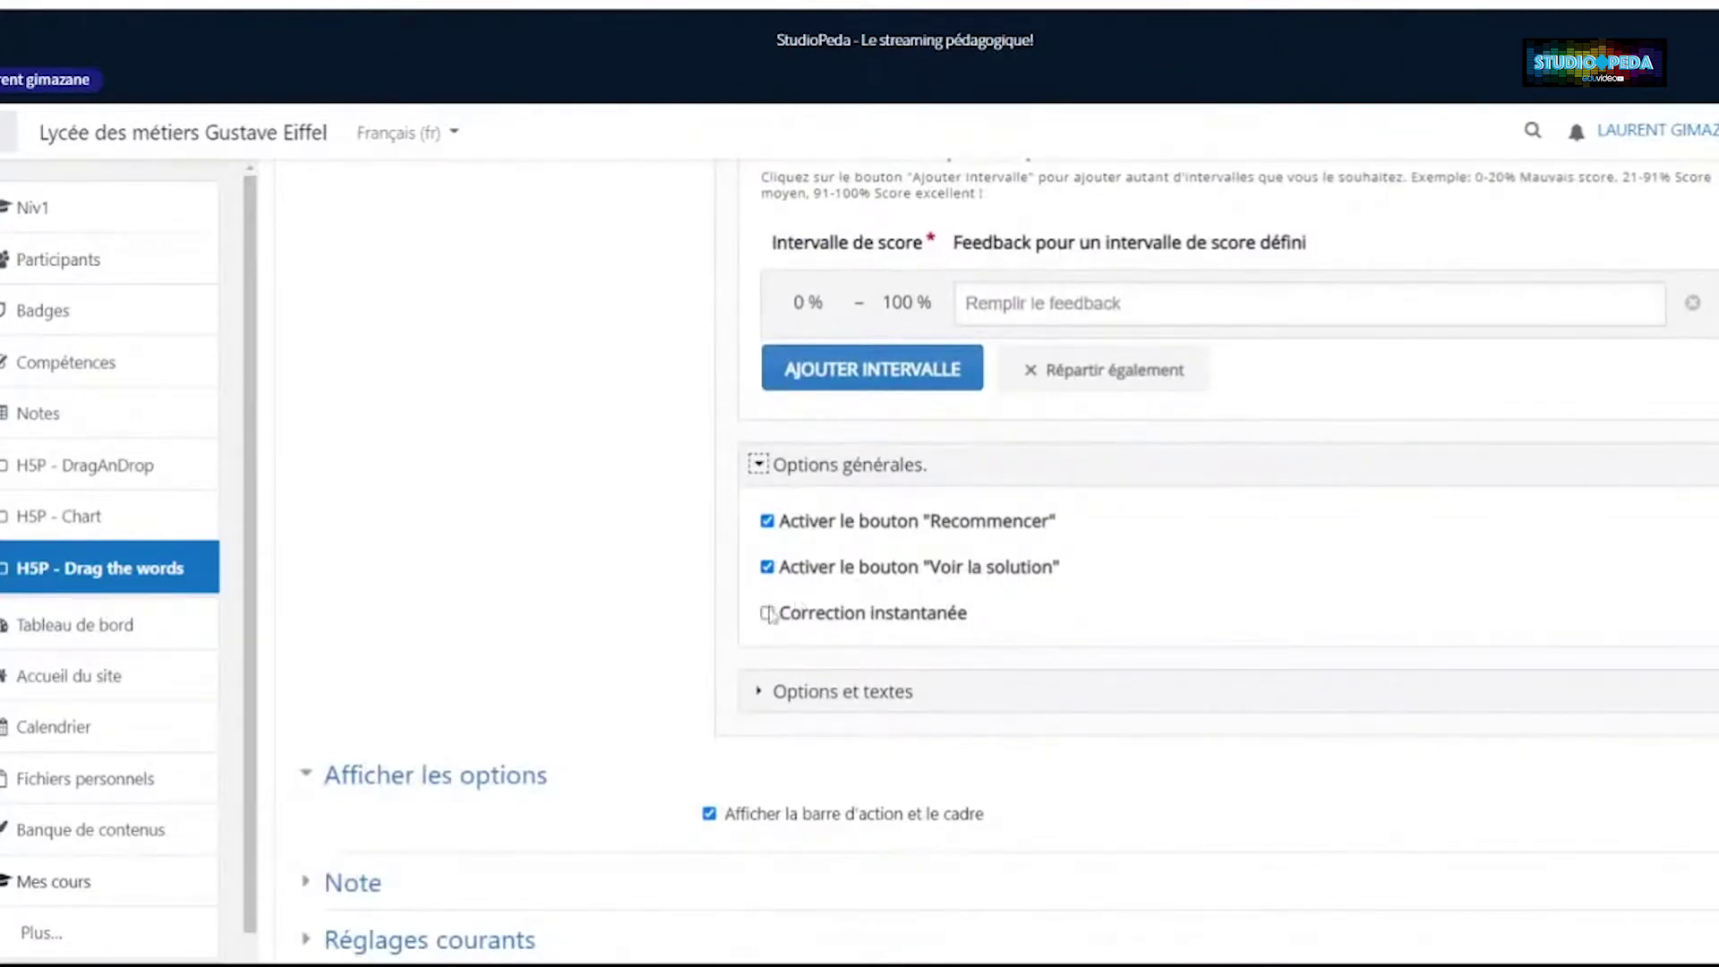
pyautogui.scroll(2, 1044, 676)
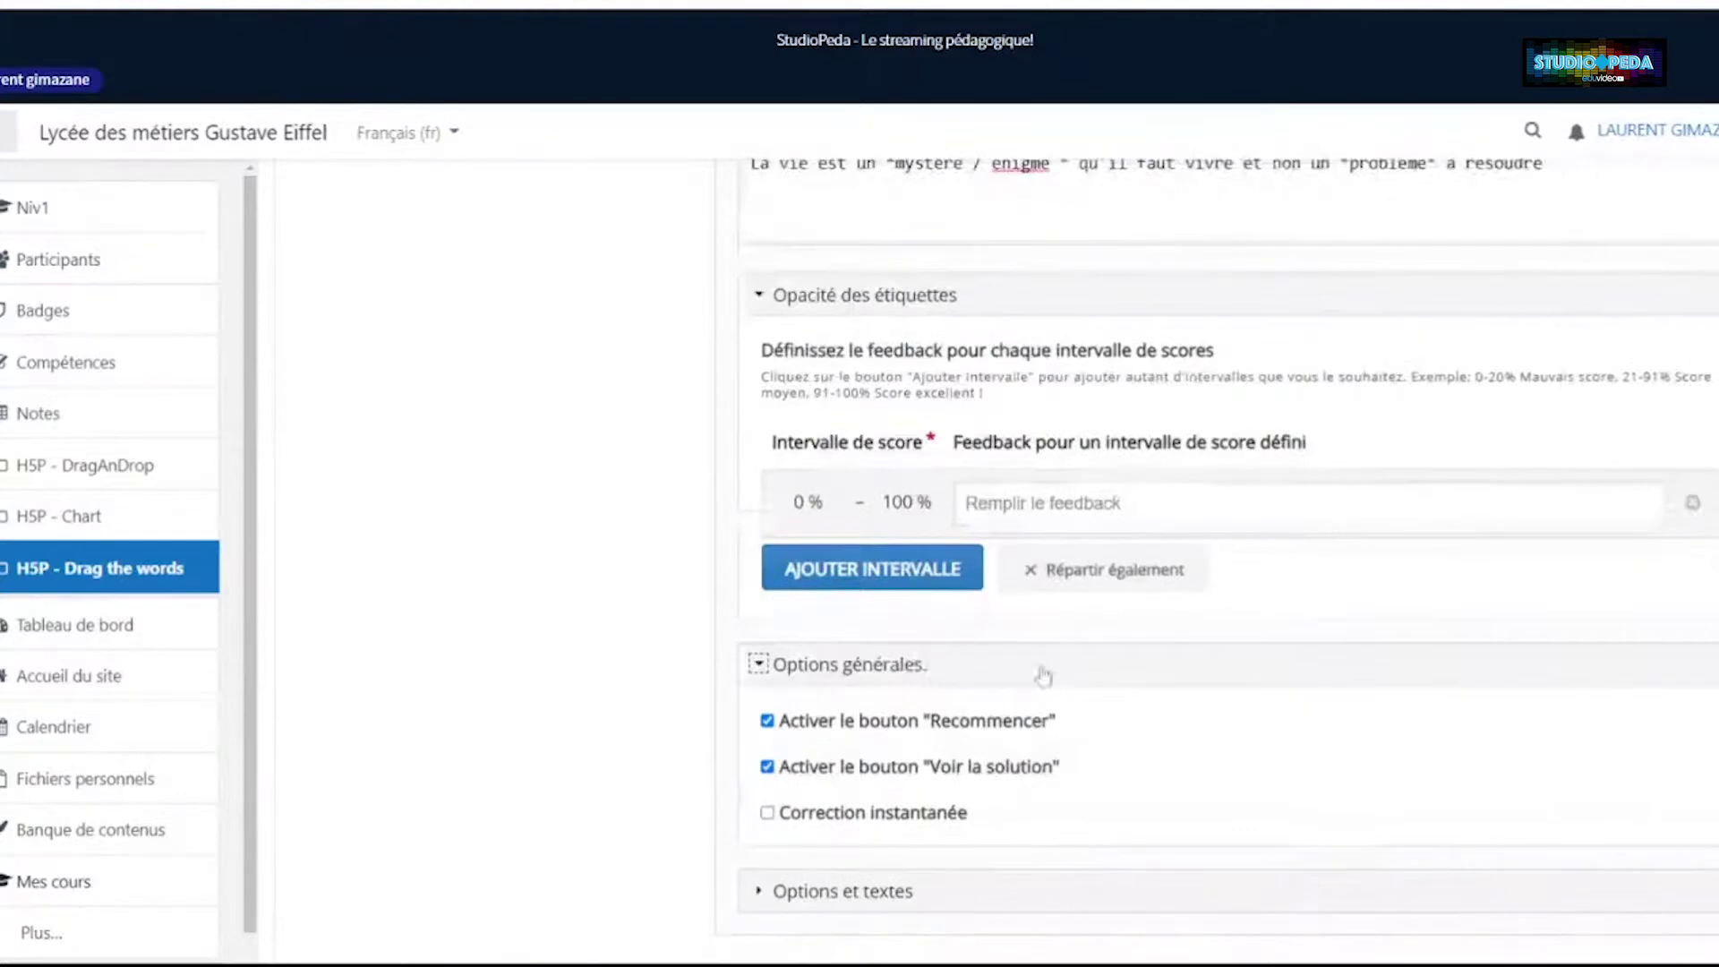
pyautogui.scroll(5, 1044, 676)
pyautogui.scroll(-7, 1039, 667)
pyautogui.scroll(-2, 1035, 663)
pyautogui.scroll(6, 1020, 667)
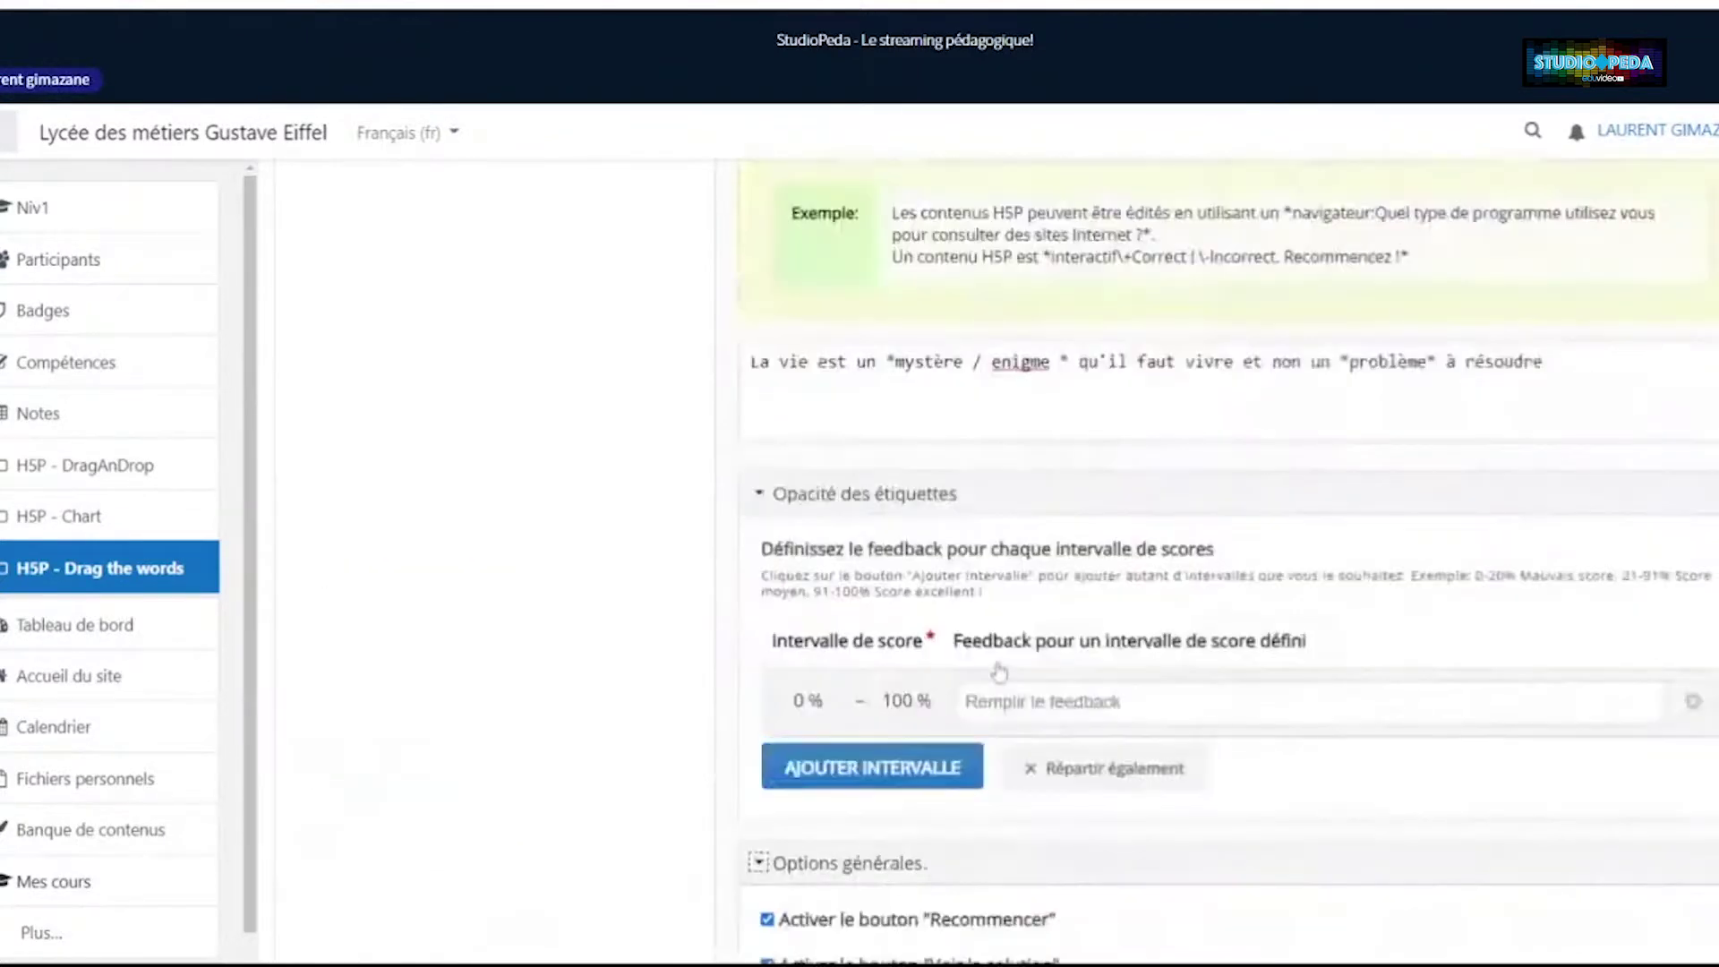
pyautogui.scroll(1, 999, 671)
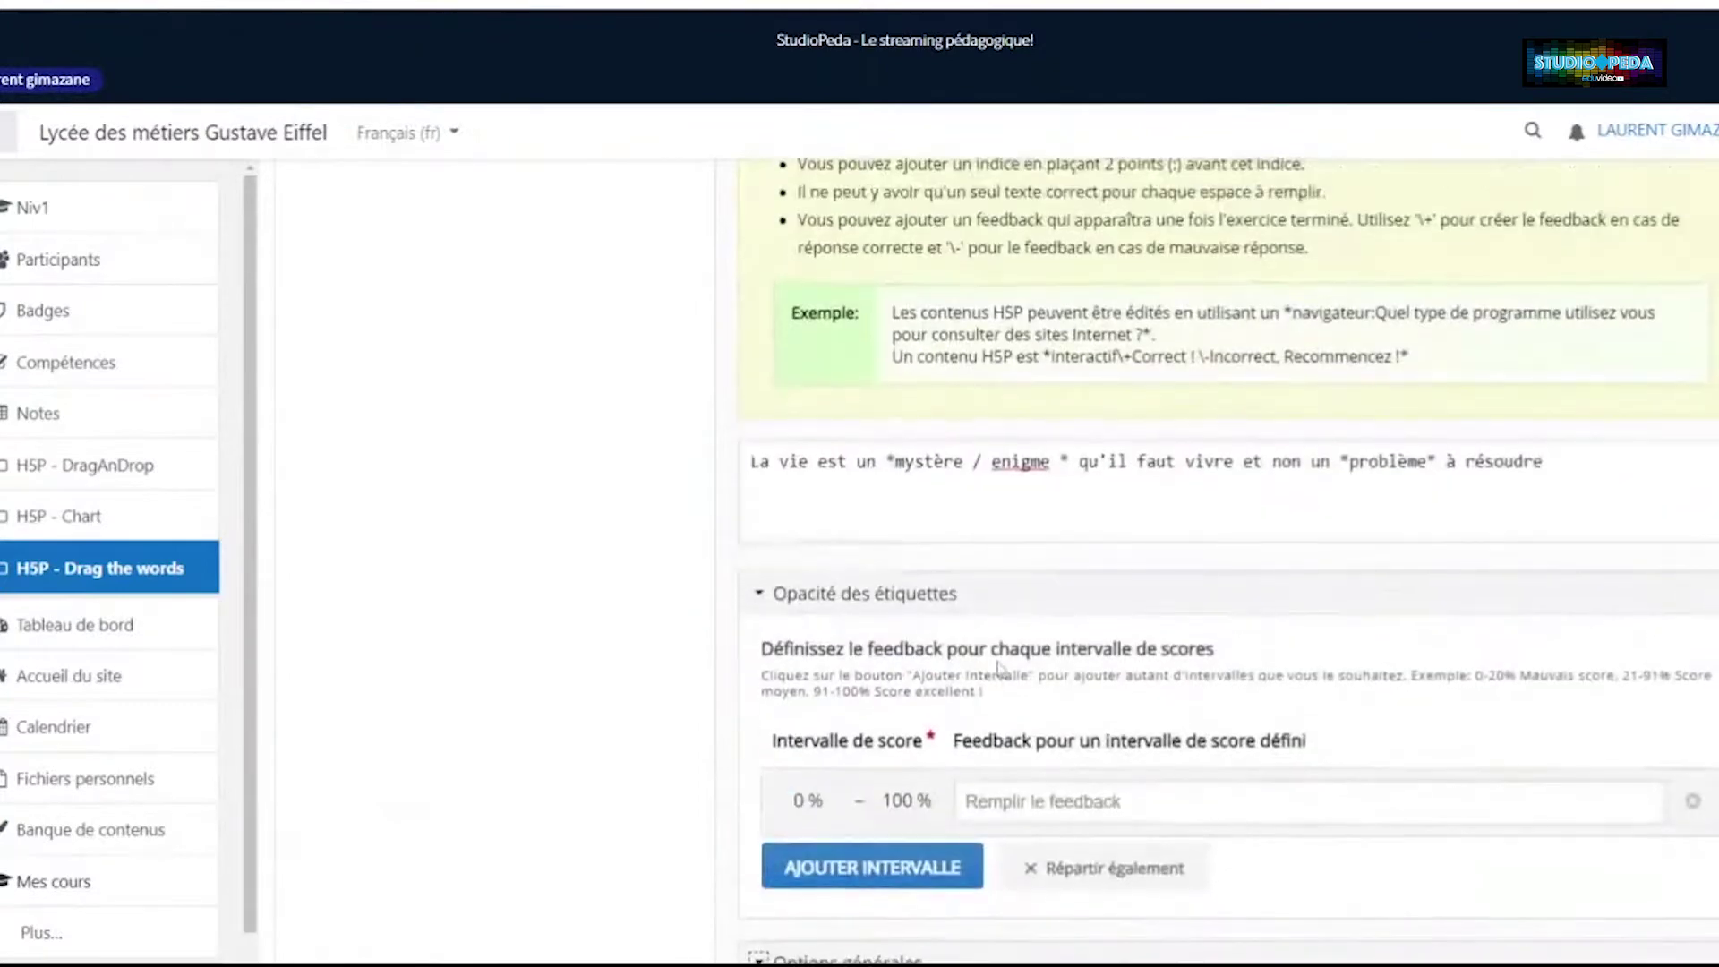
pyautogui.scroll(-2, 999, 668)
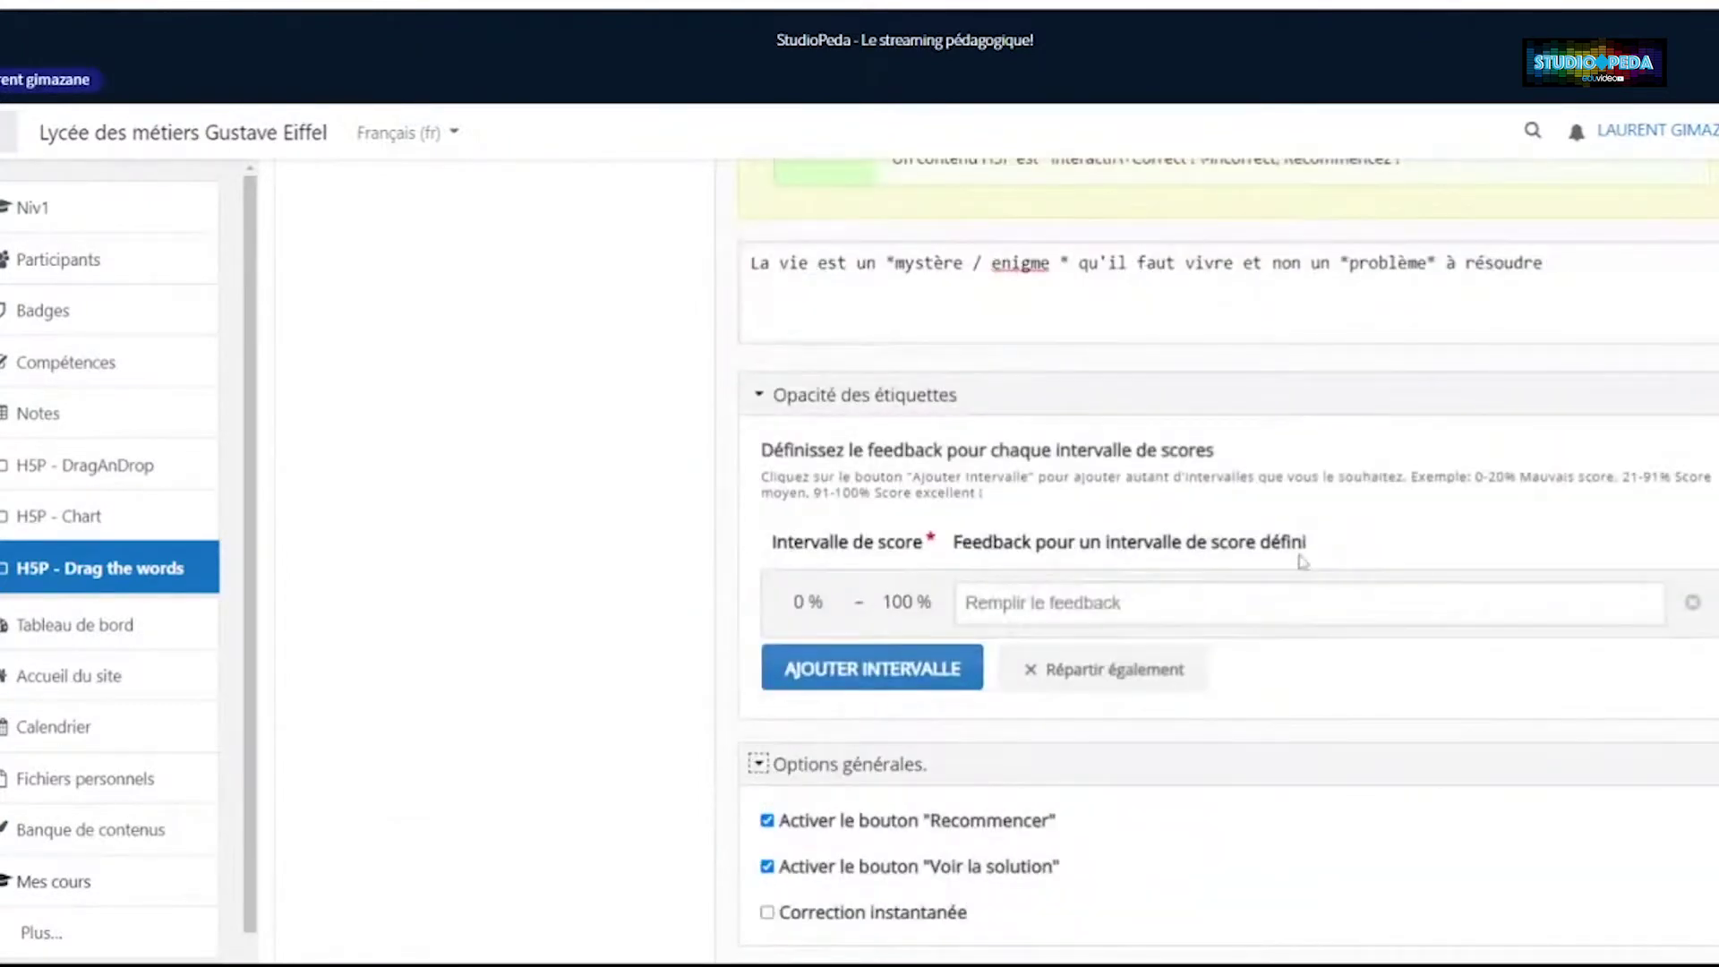
# Enter "pas totalement juste" as the feedback for the first score interval
pyautogui.click(1301, 603)
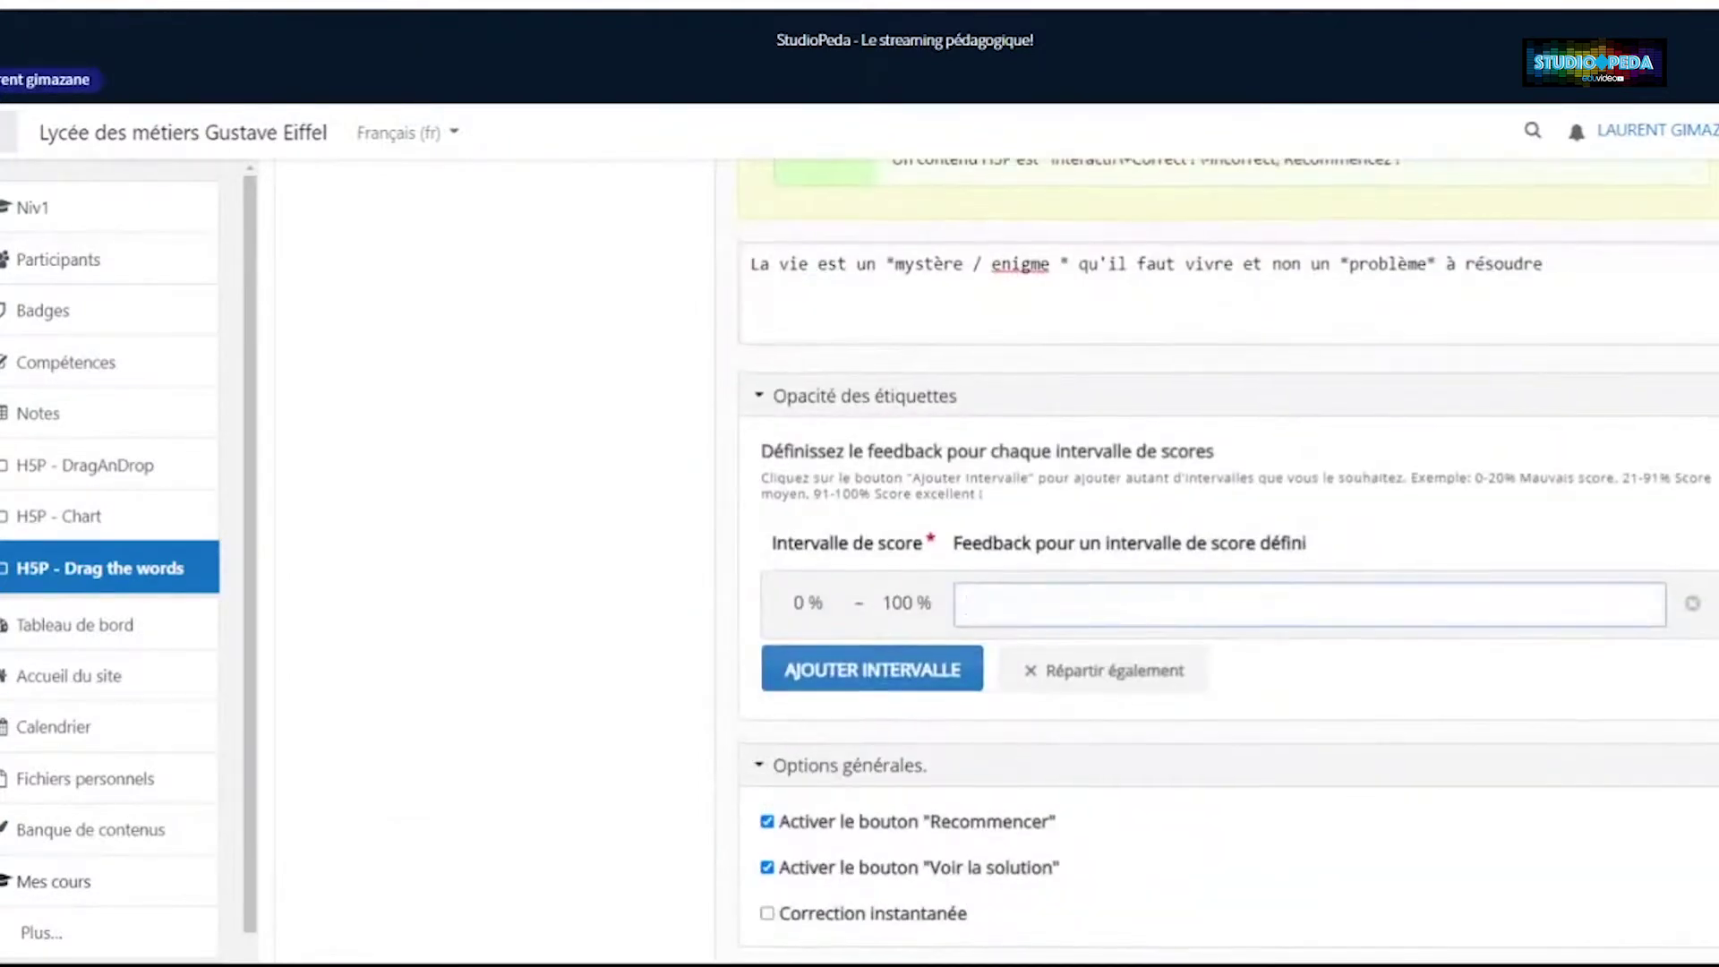
pyautogui.scroll(1, 1259, 675)
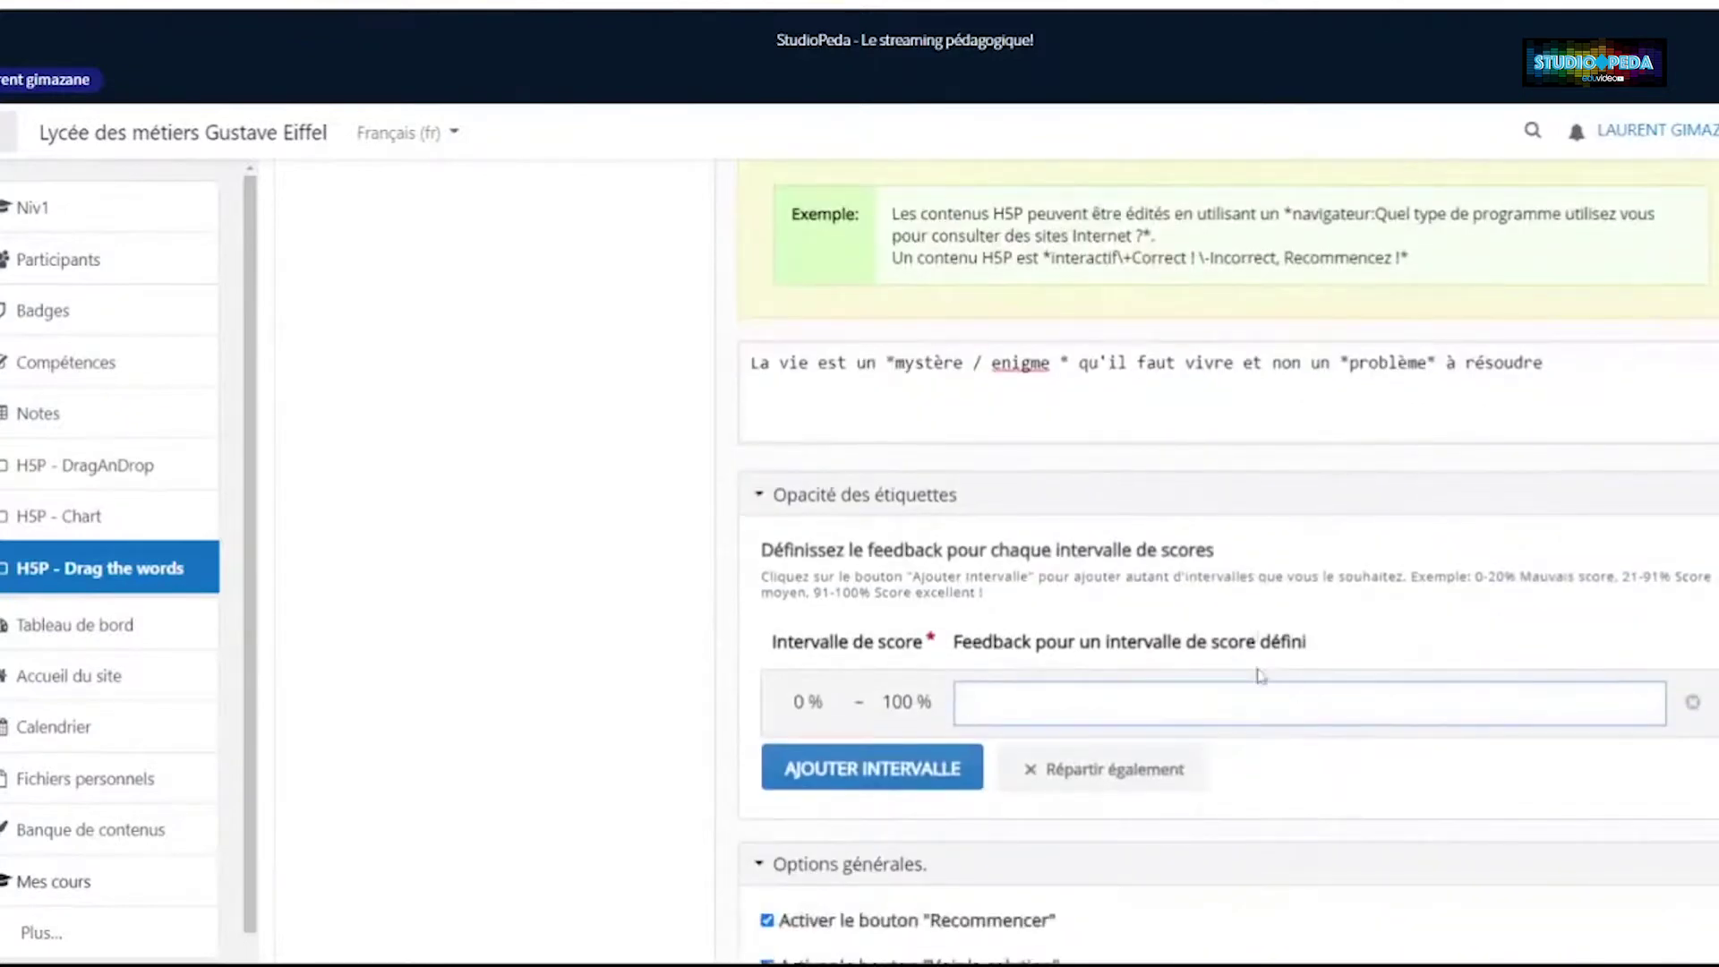
pyautogui.write('p')
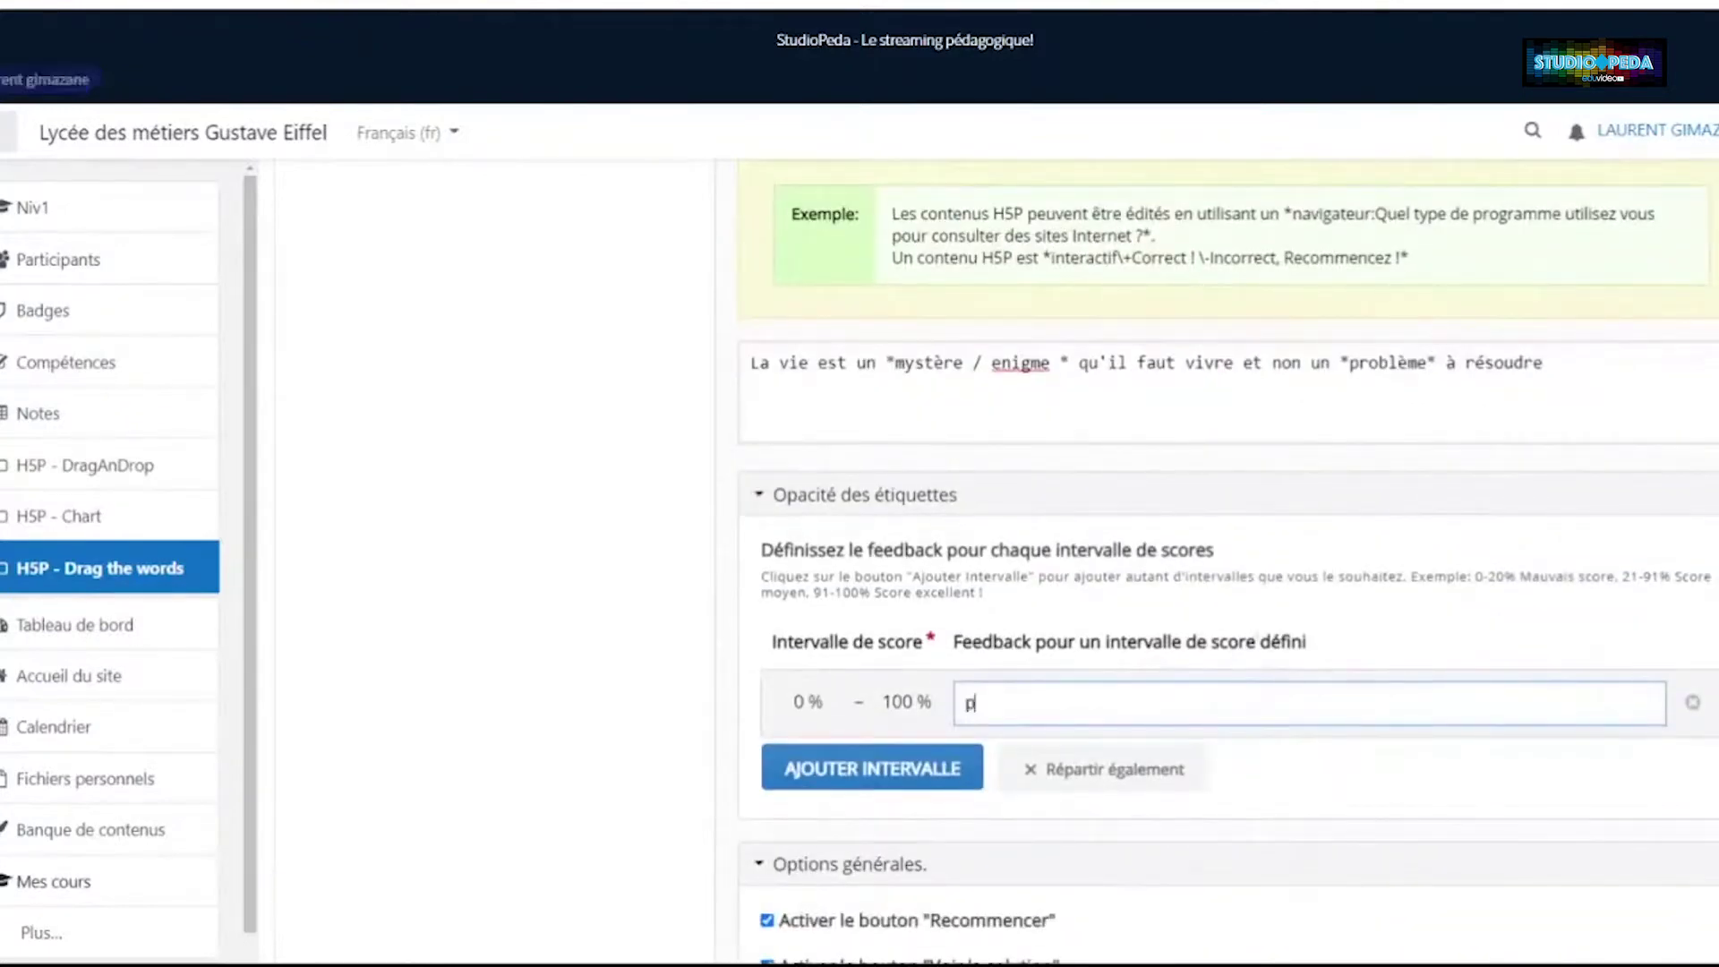
pyautogui.write('as tota')
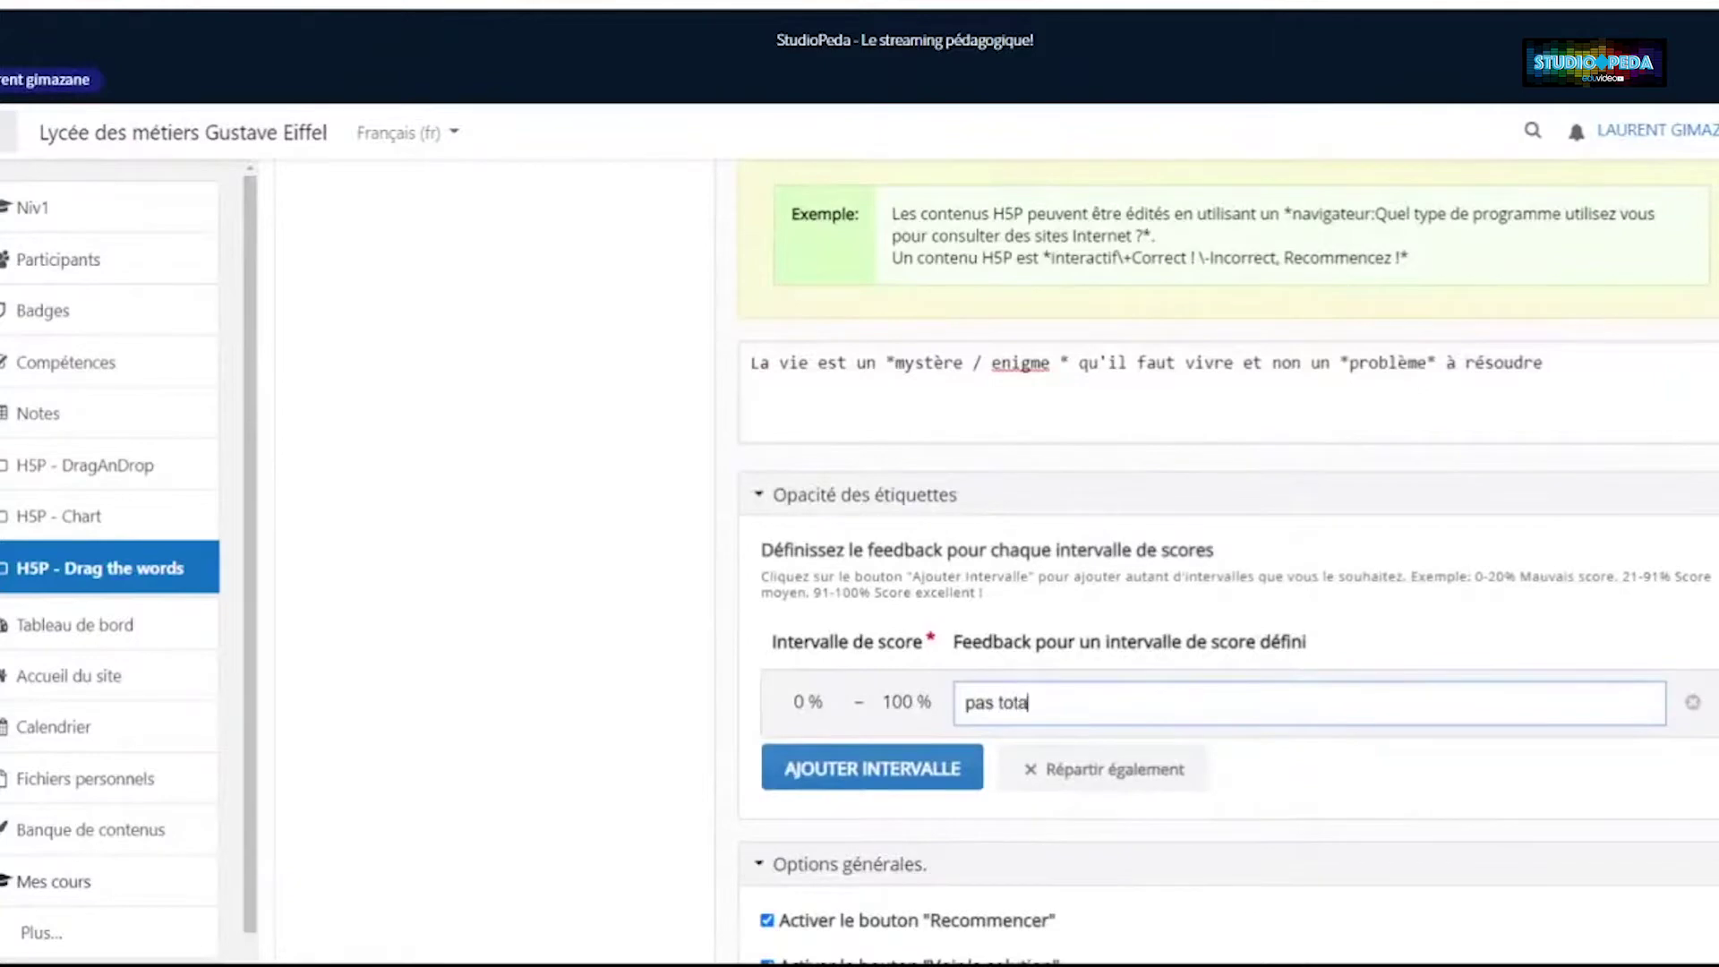
pyautogui.write('lement juste')
# Add a second score interval, end the first one at 50 %, and enter "C'est juste" as feedback for 51–100 %
pyautogui.click(875, 717)
pyautogui.click(943, 774)
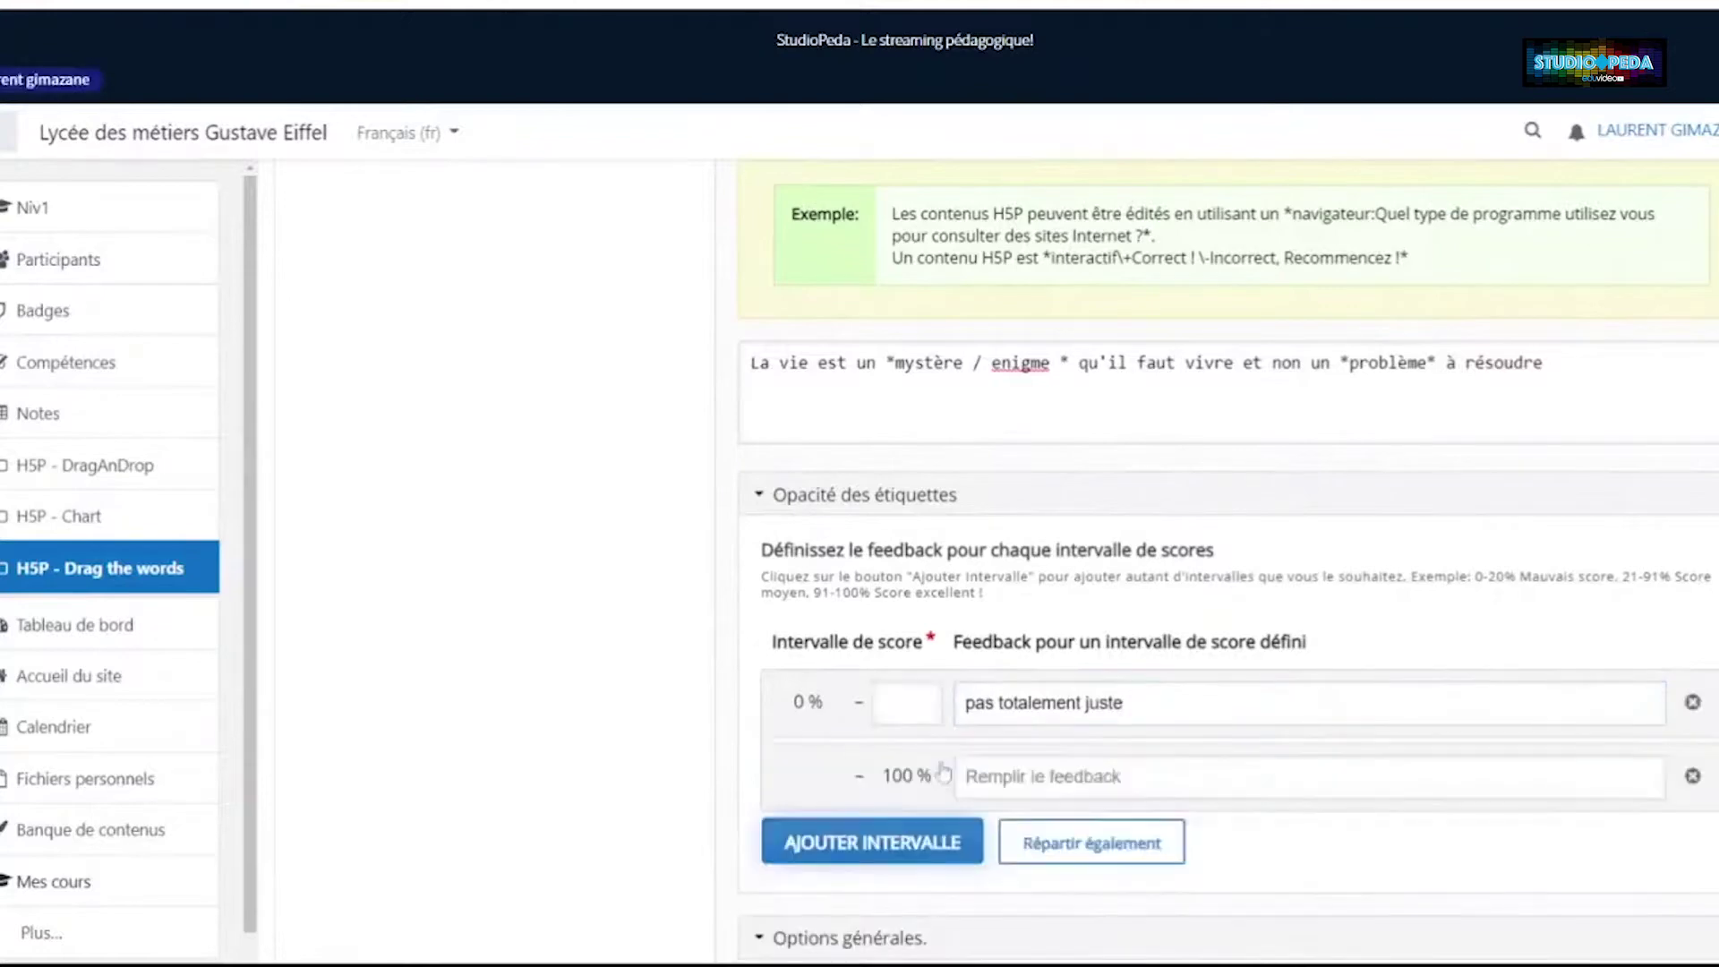
pyautogui.write('50')
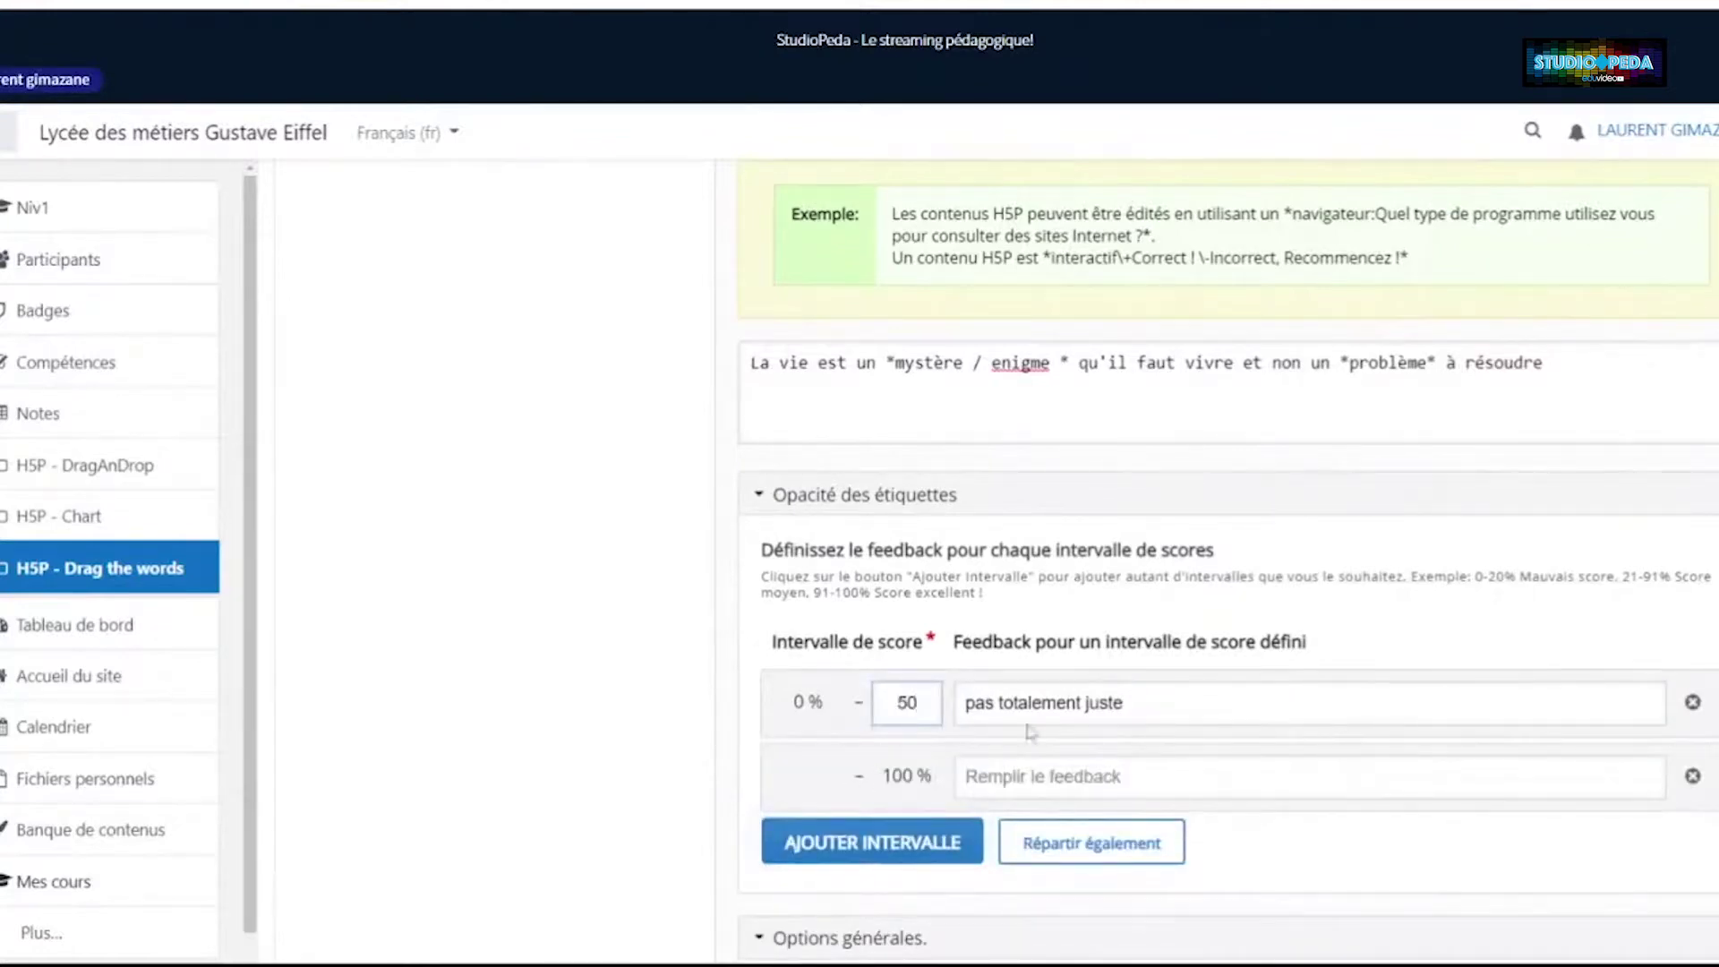
pyautogui.press('Tab')
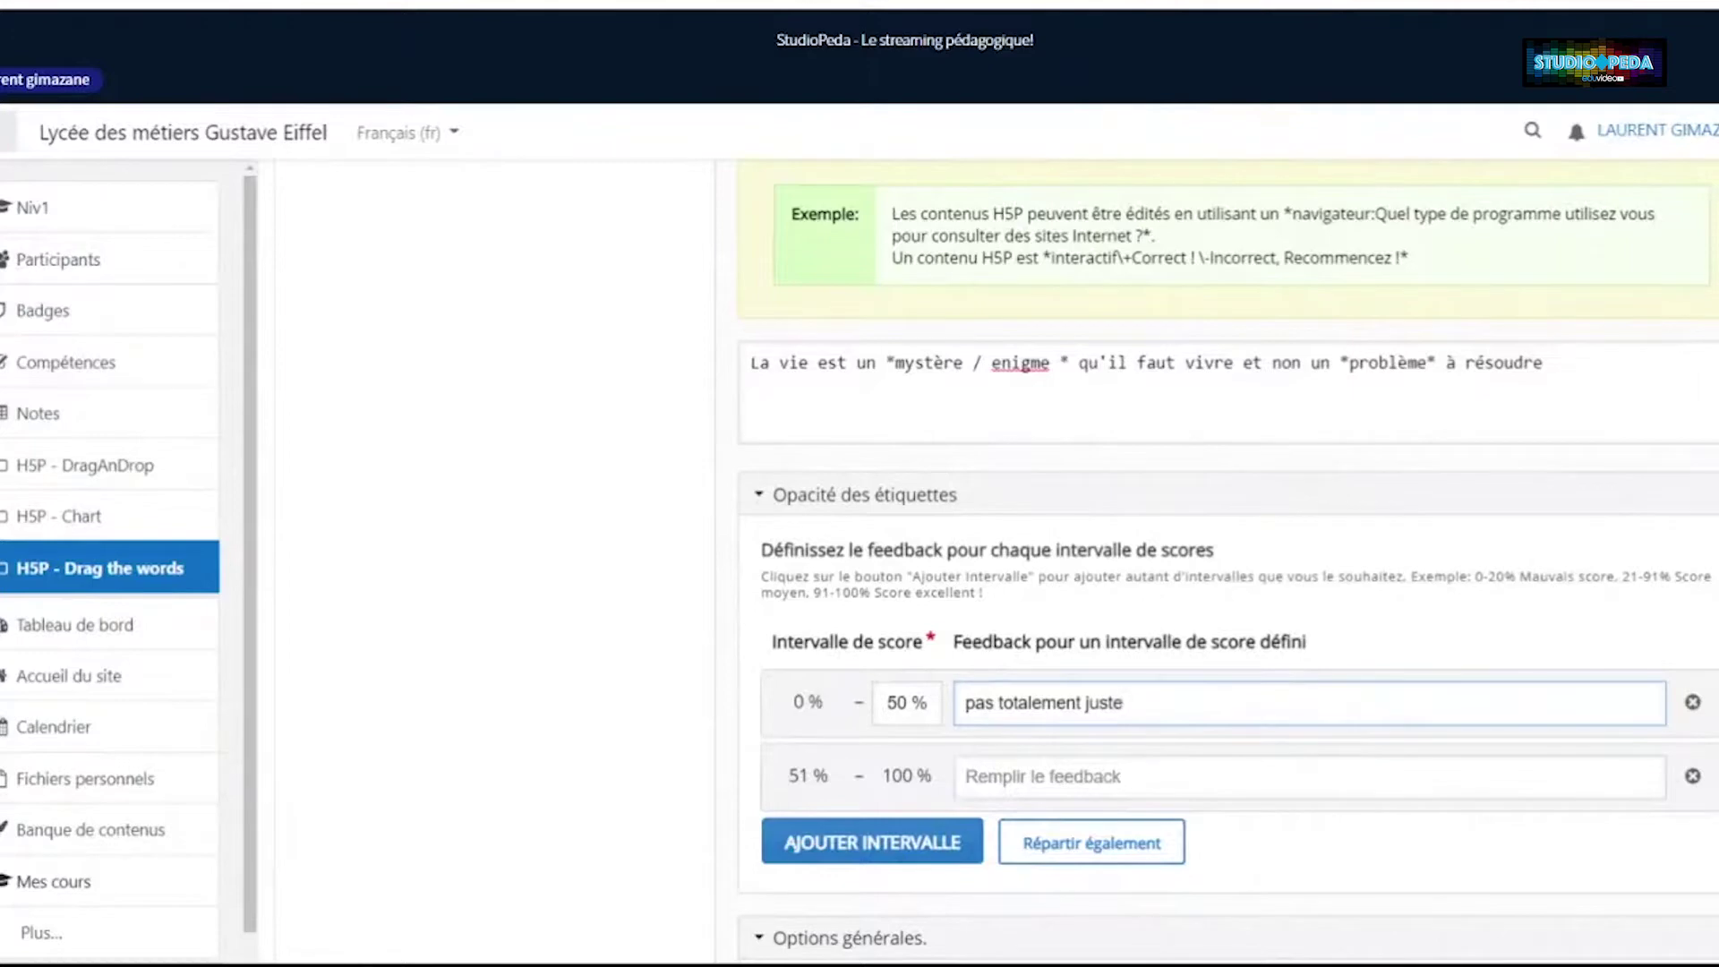
pyautogui.click(967, 777)
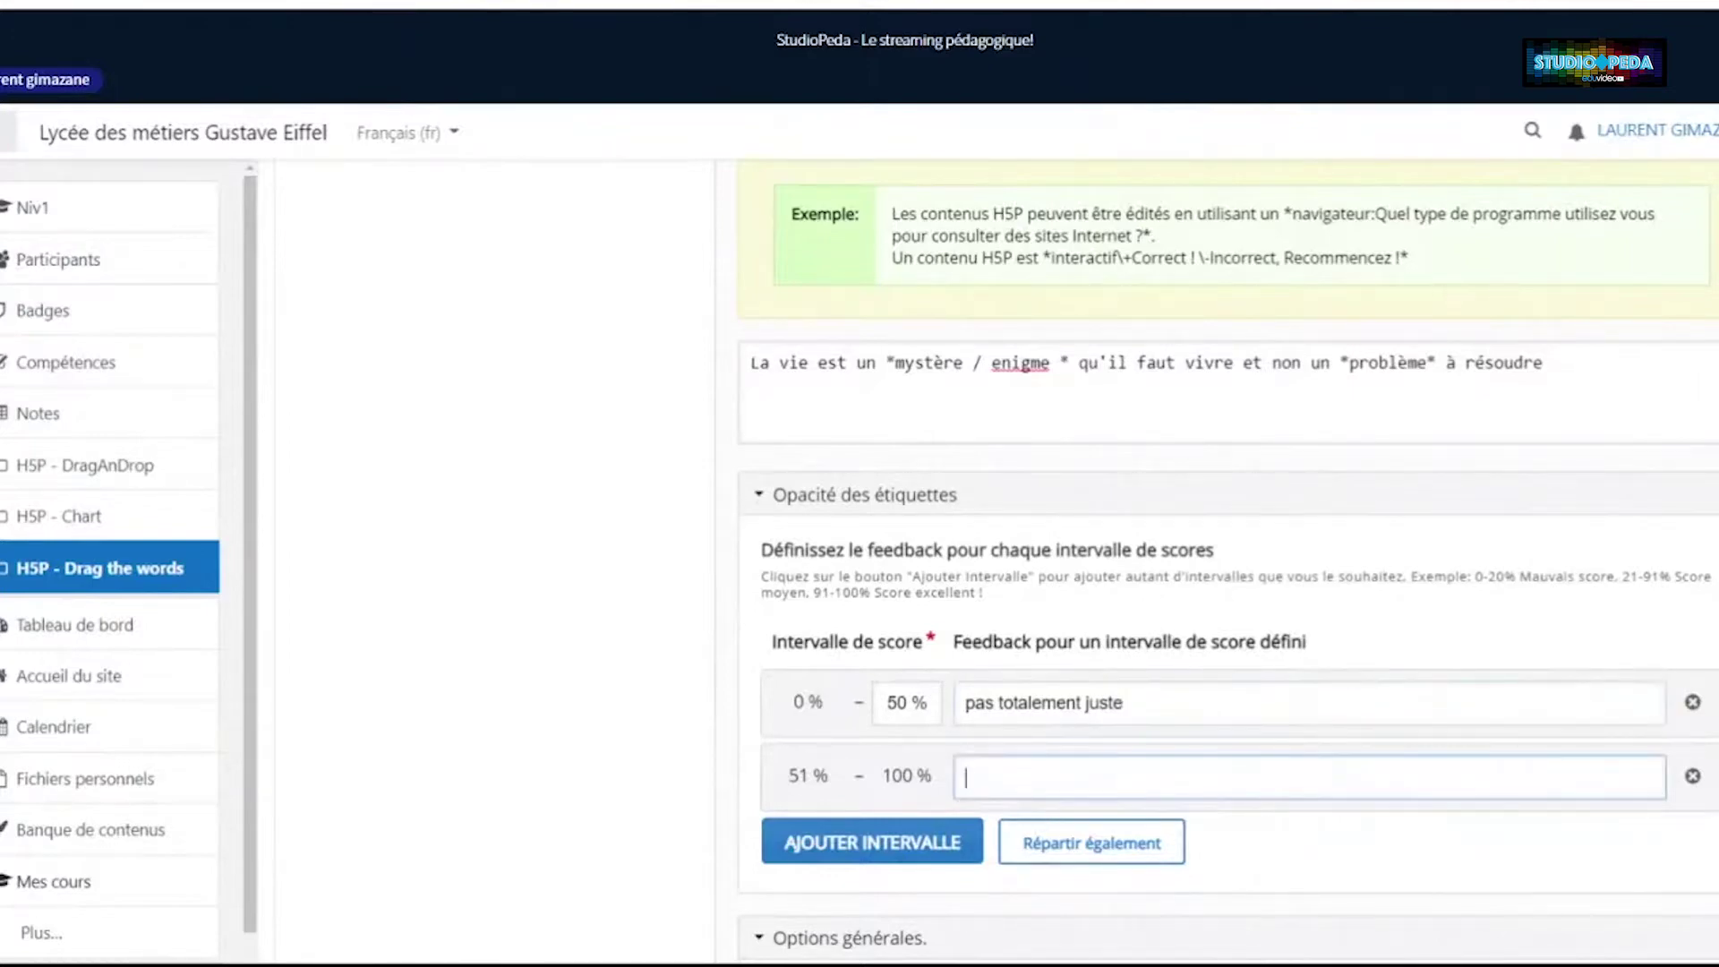
pyautogui.write("C'est juste")
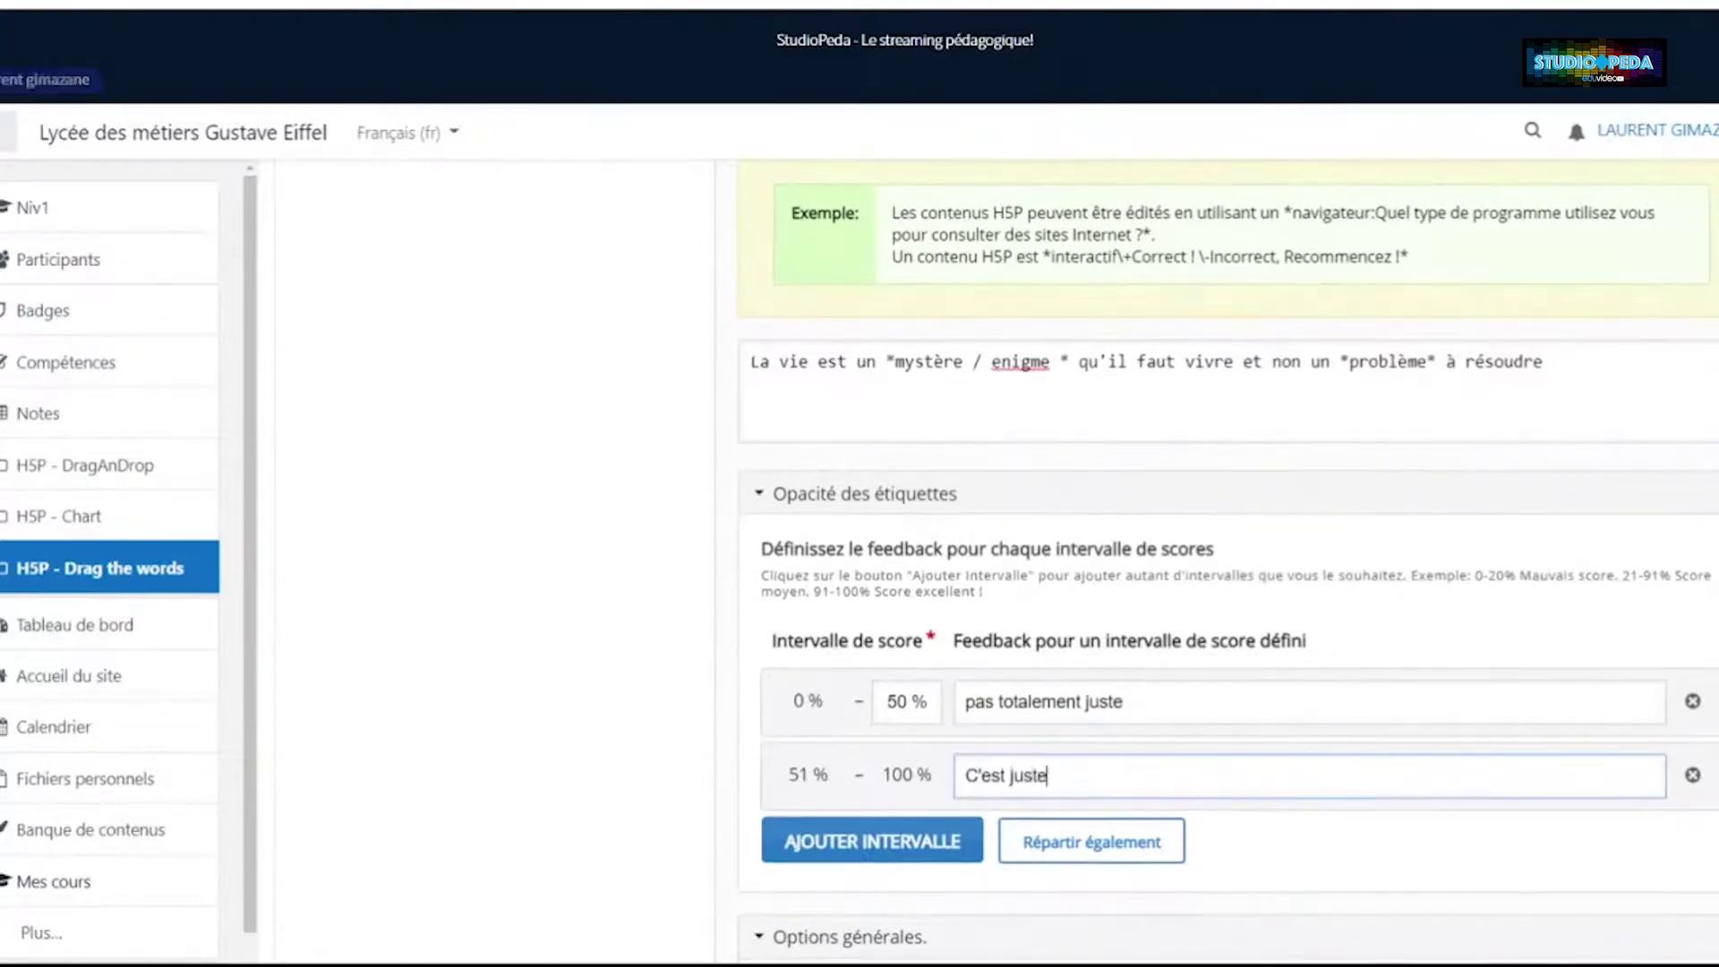
# Save the Gandhi Drag the Words activity and display it
pyautogui.scroll(-3, 1119, 692)
pyautogui.scroll(4, 1124, 695)
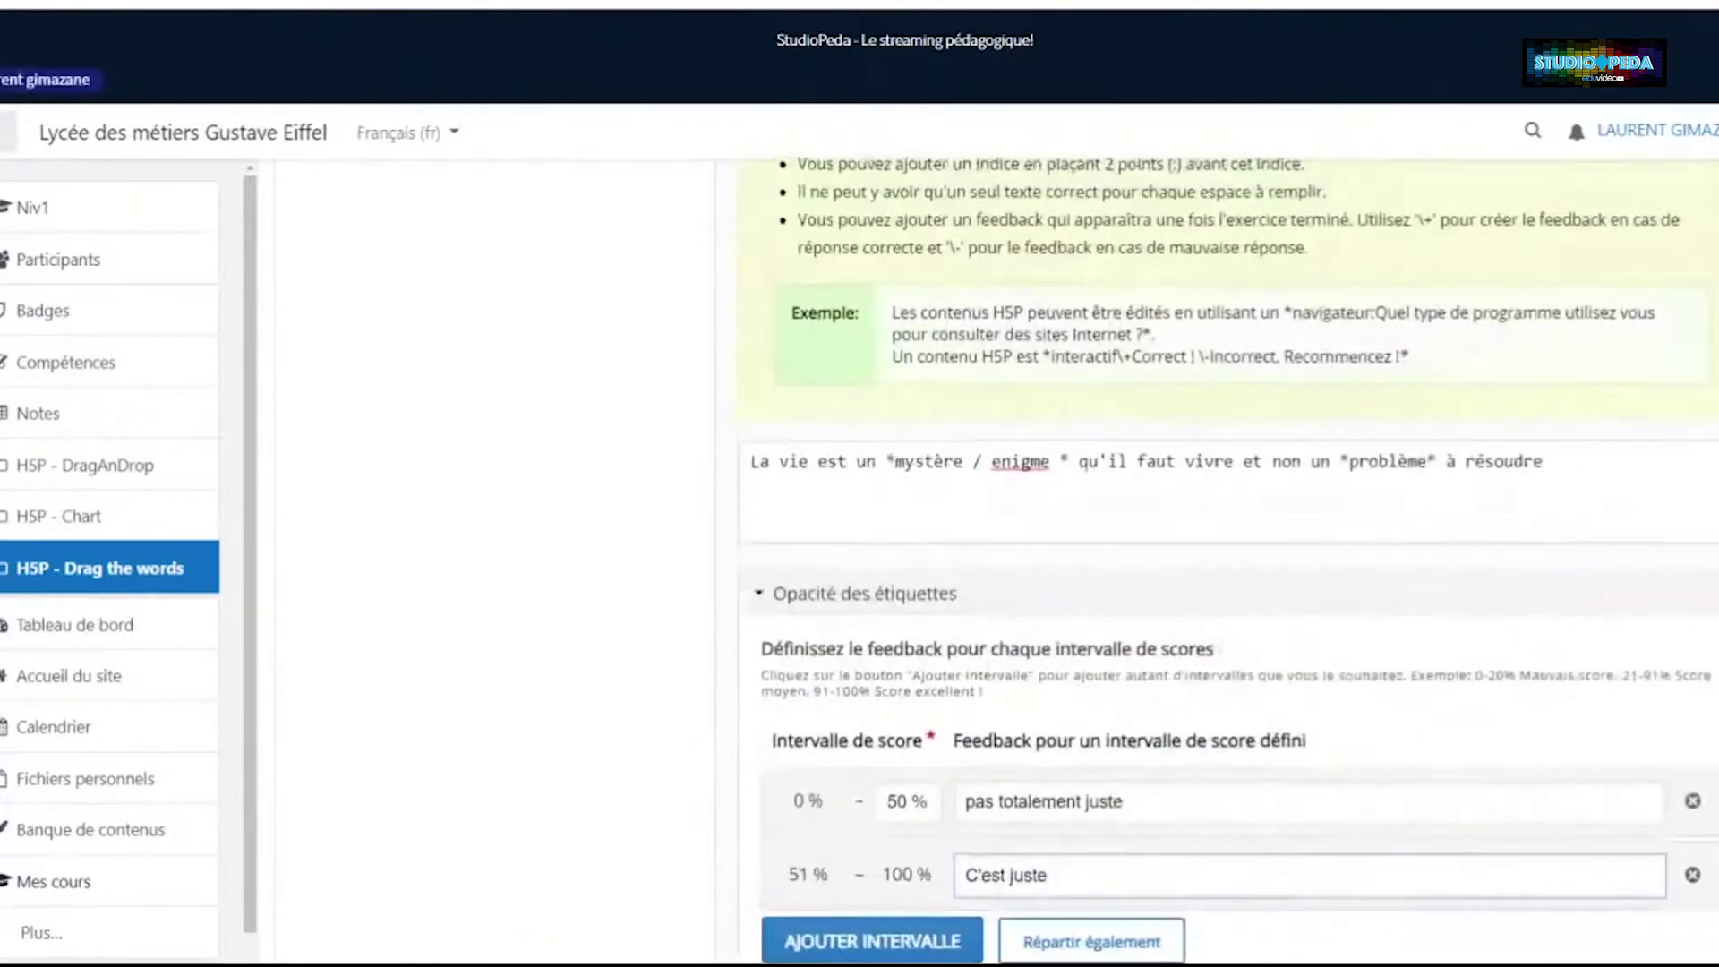
pyautogui.scroll(-10, 1123, 702)
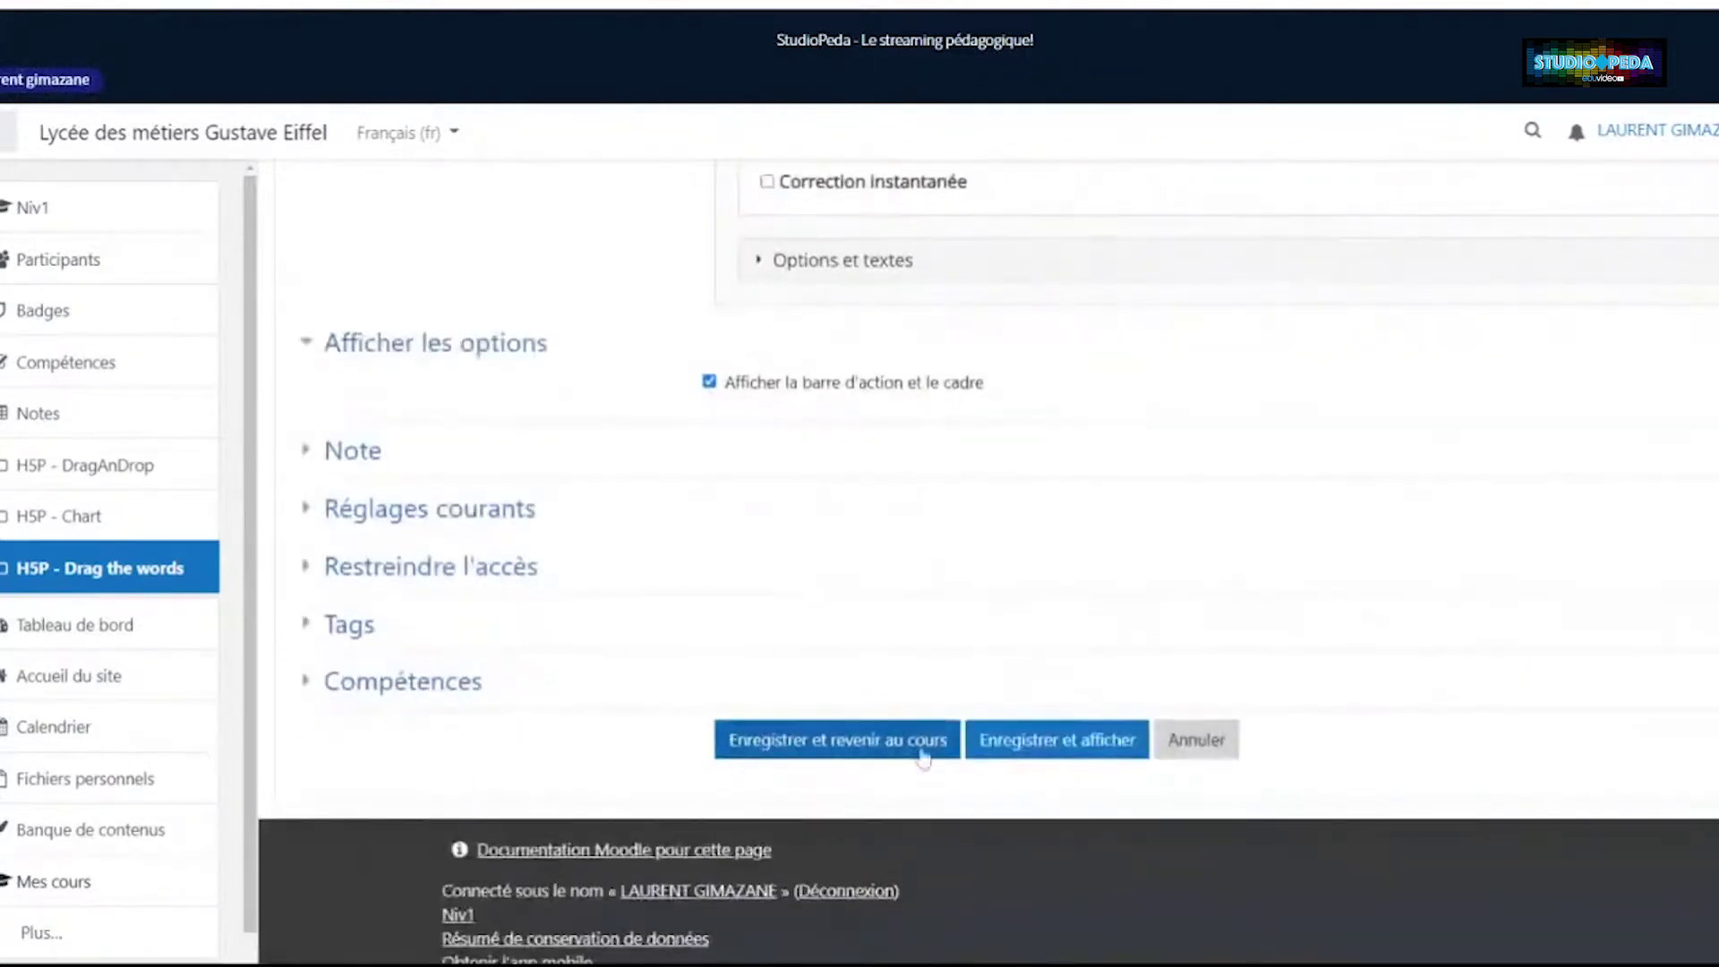
pyautogui.click(920, 755)
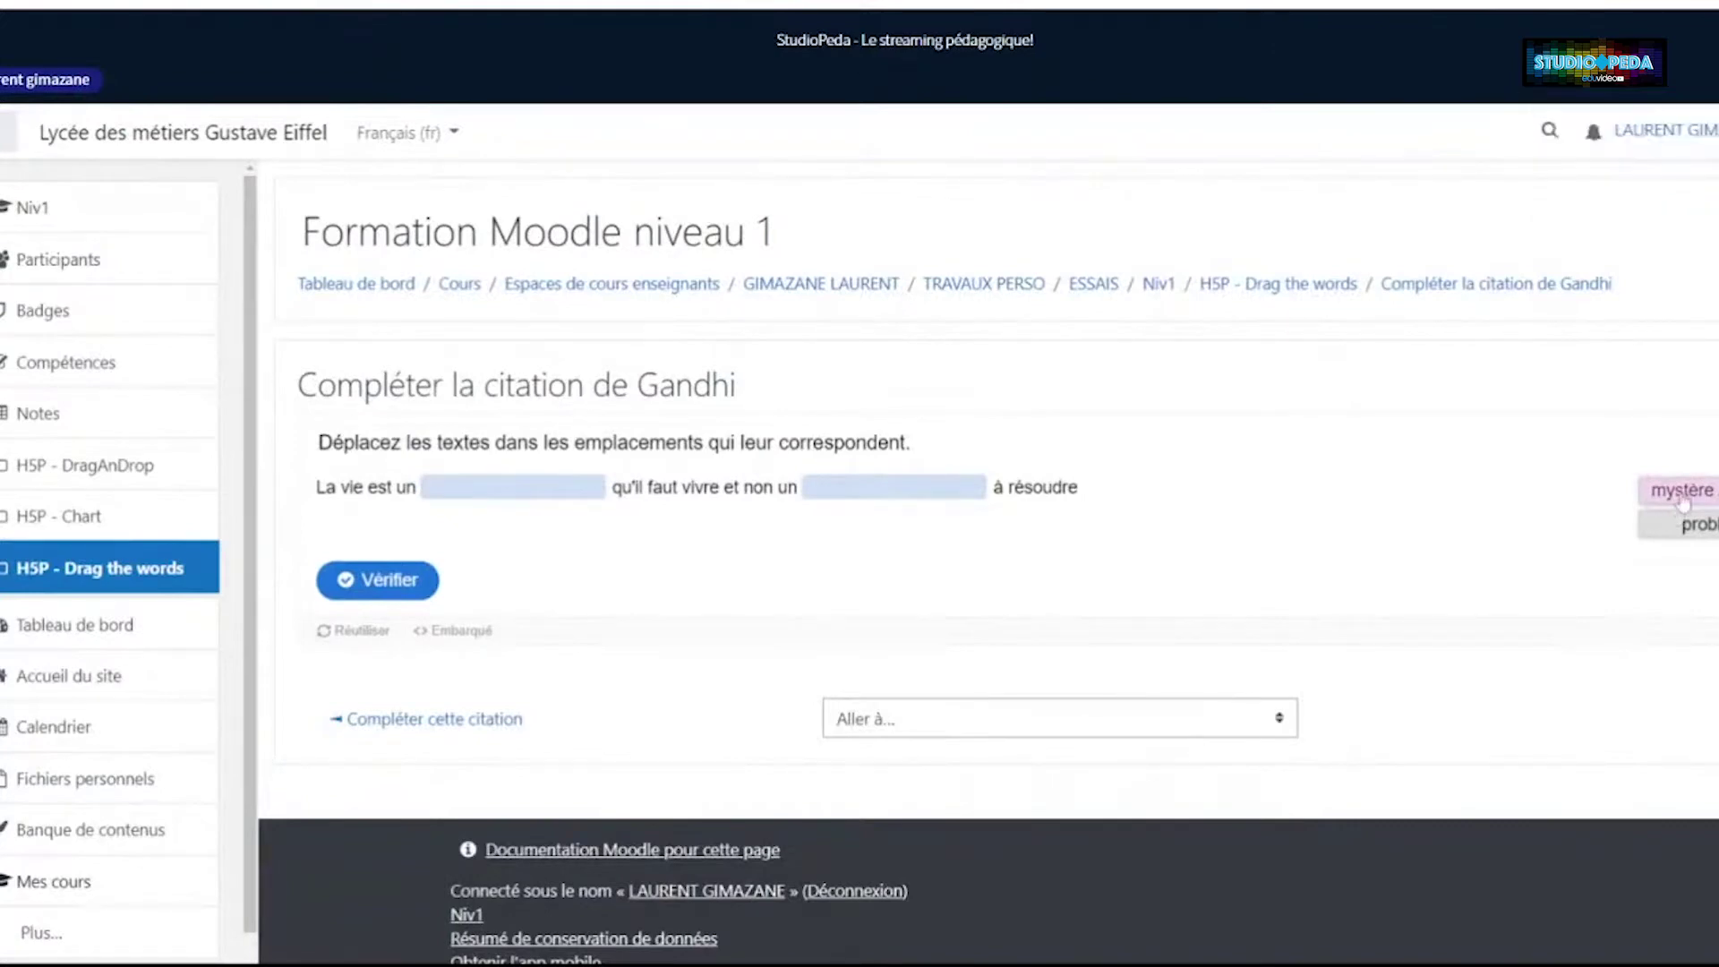
# Fill the quotation's gaps with "mystère / enigme" and "problème" in that order, and check the answer
pyautogui.moveTo(1683, 501); pyautogui.dragTo(486, 466)
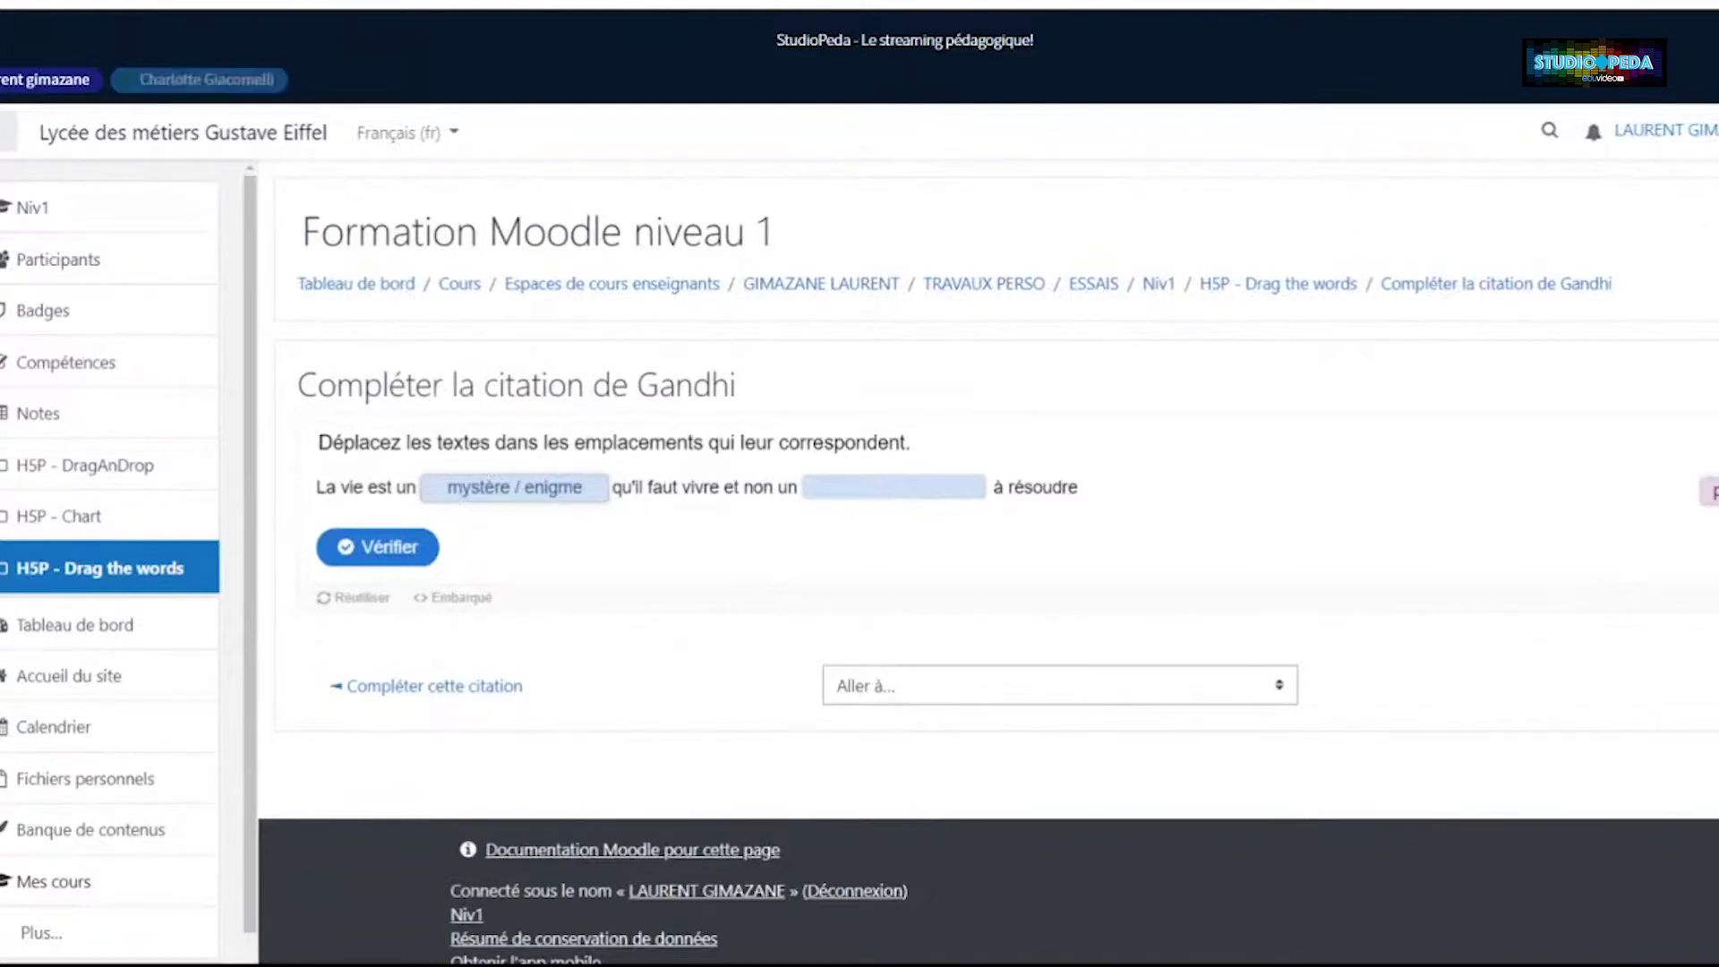
pyautogui.moveTo(1712, 559); pyautogui.dragTo(918, 557)
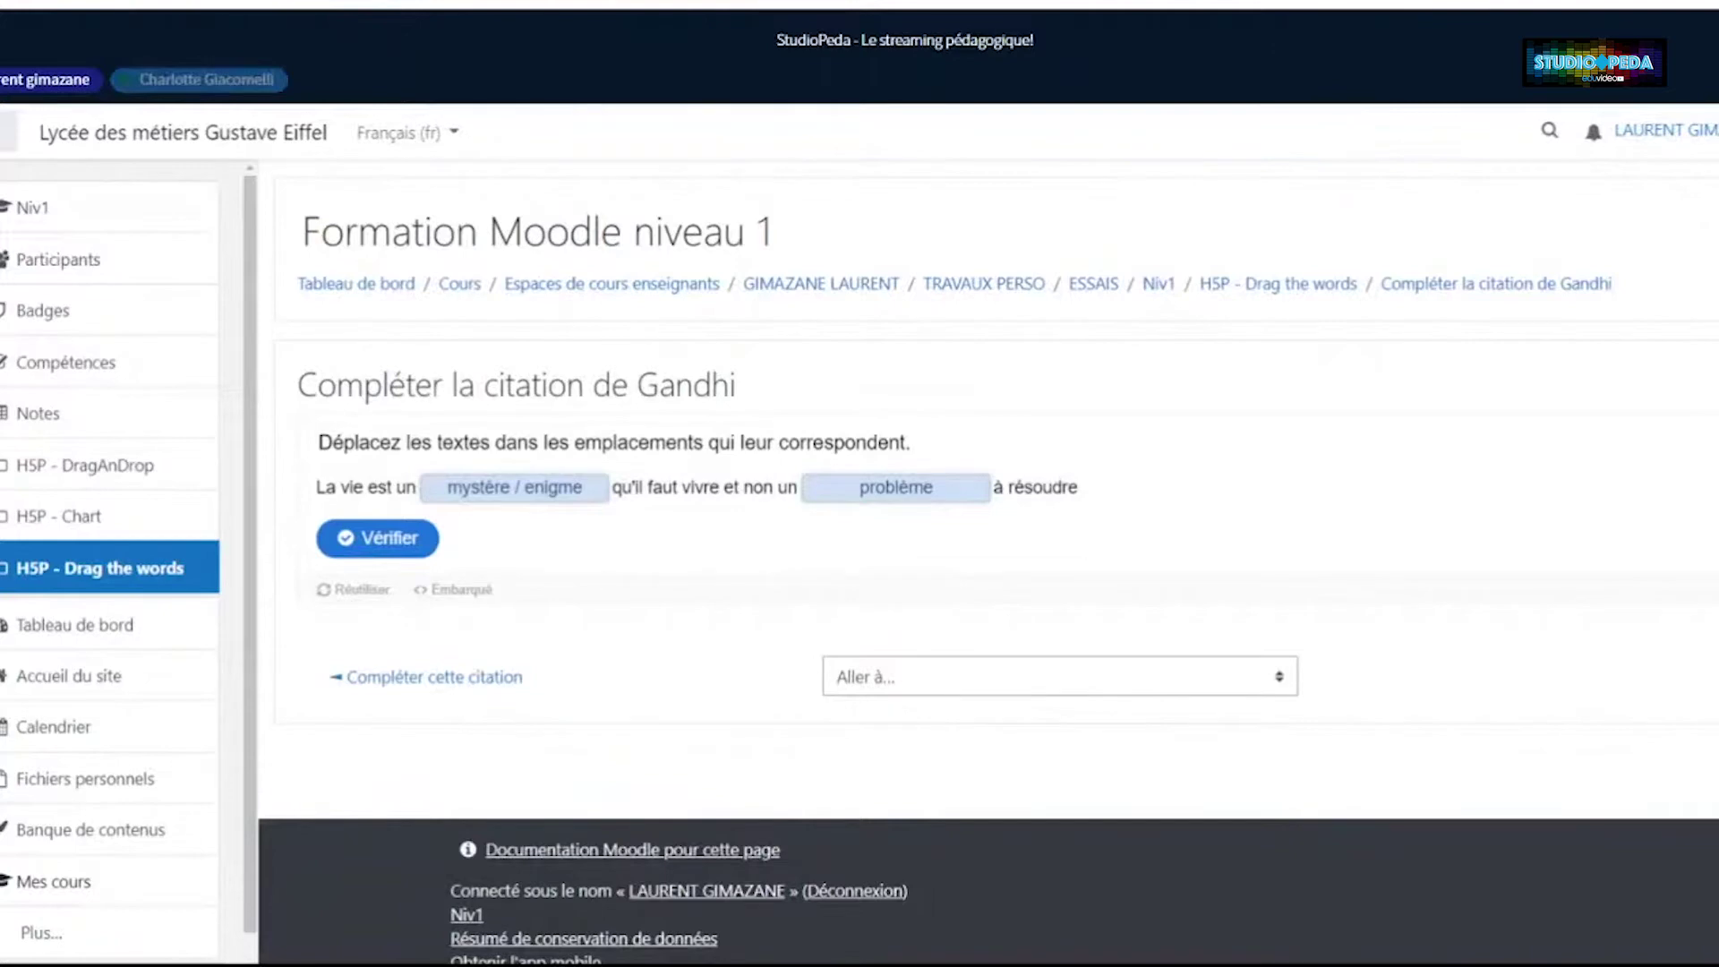
pyautogui.click(394, 548)
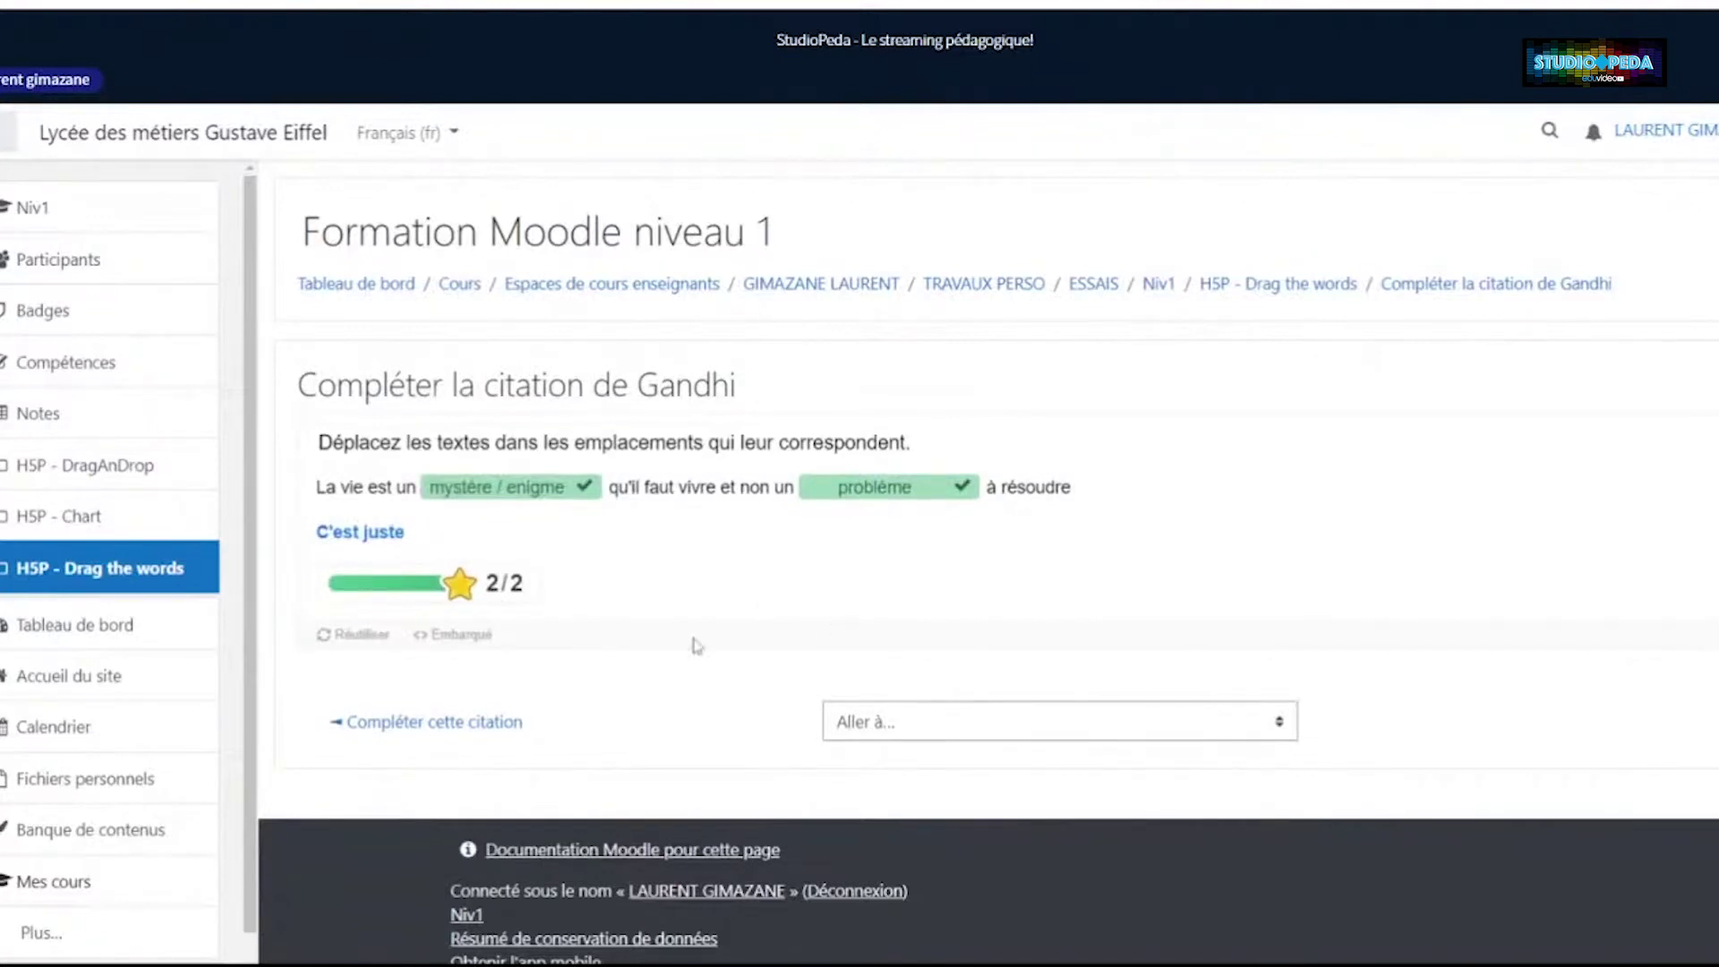
# Return to the Niv1 course page and open the "Compléter cette citation" activity in the Drag the words section
pyautogui.click(1159, 283)
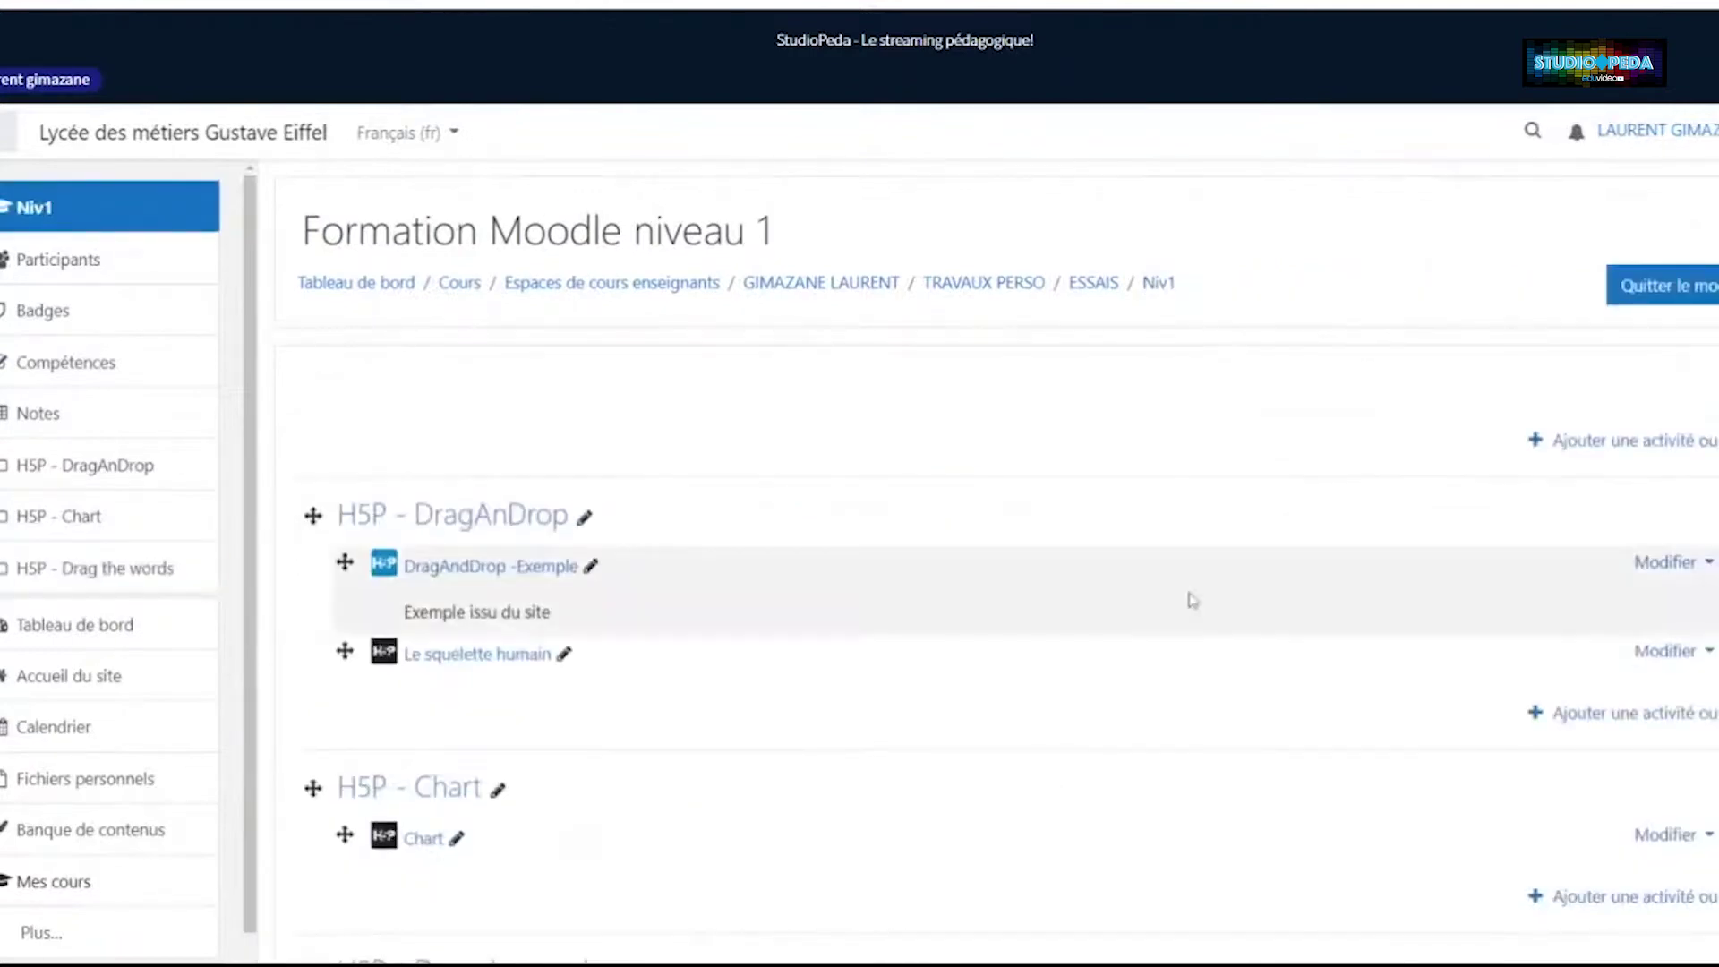
pyautogui.scroll(-5, 546, 688)
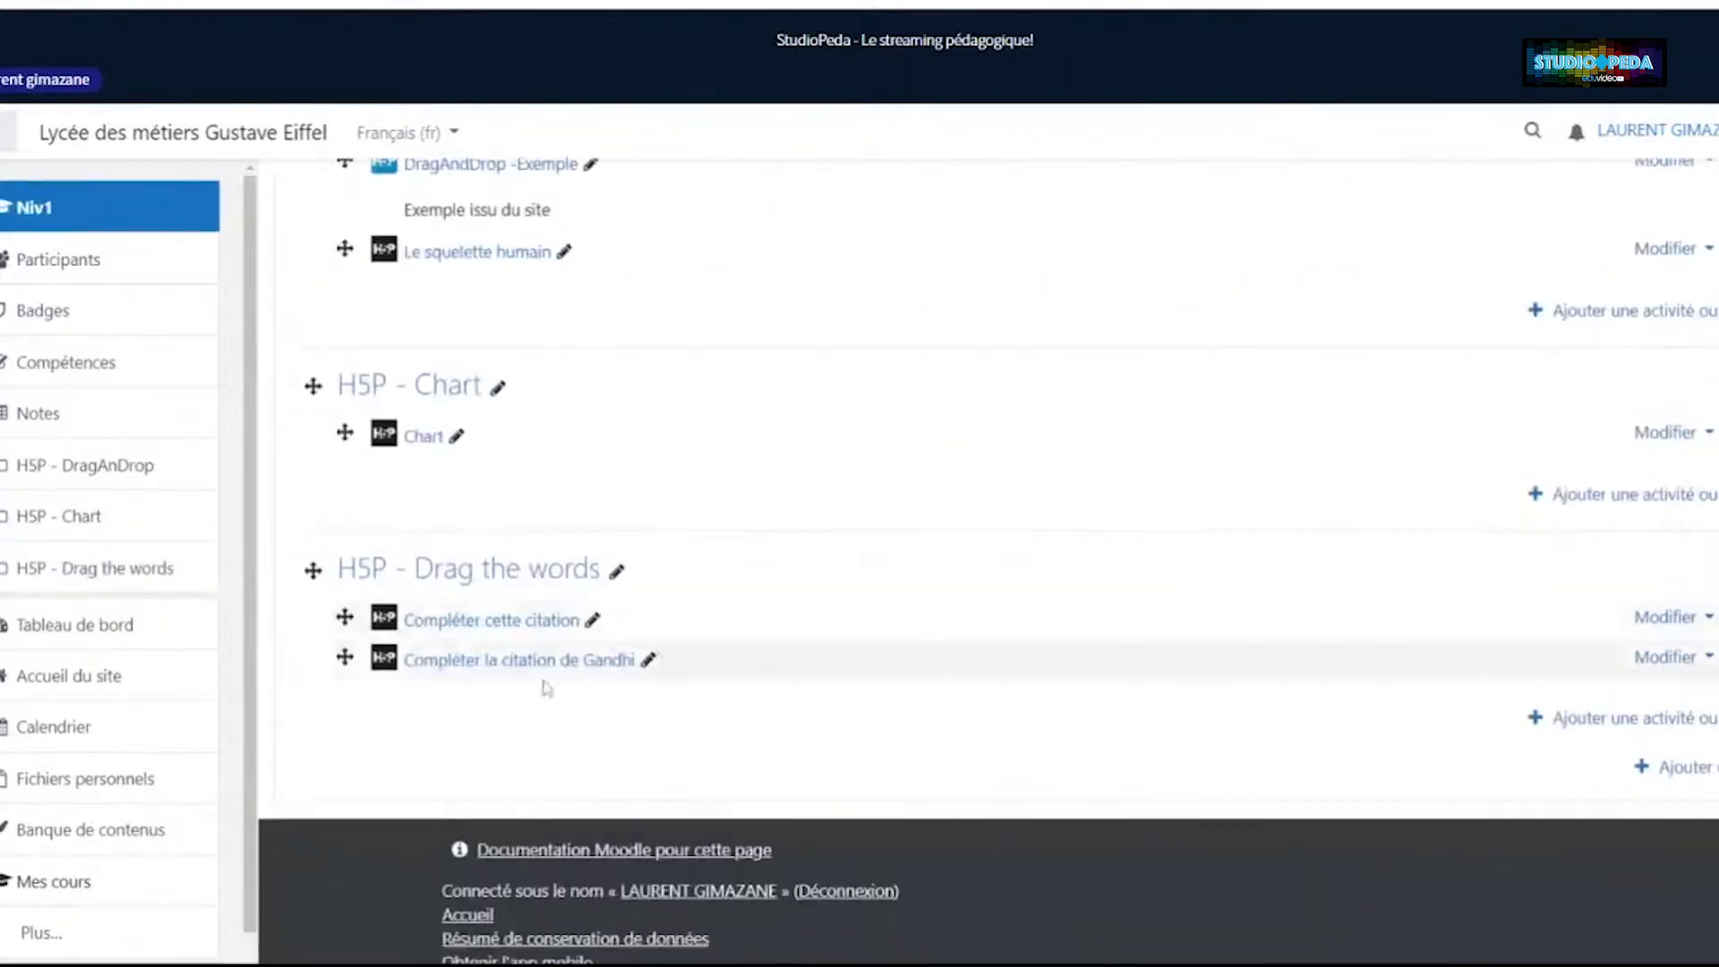
pyautogui.click(530, 624)
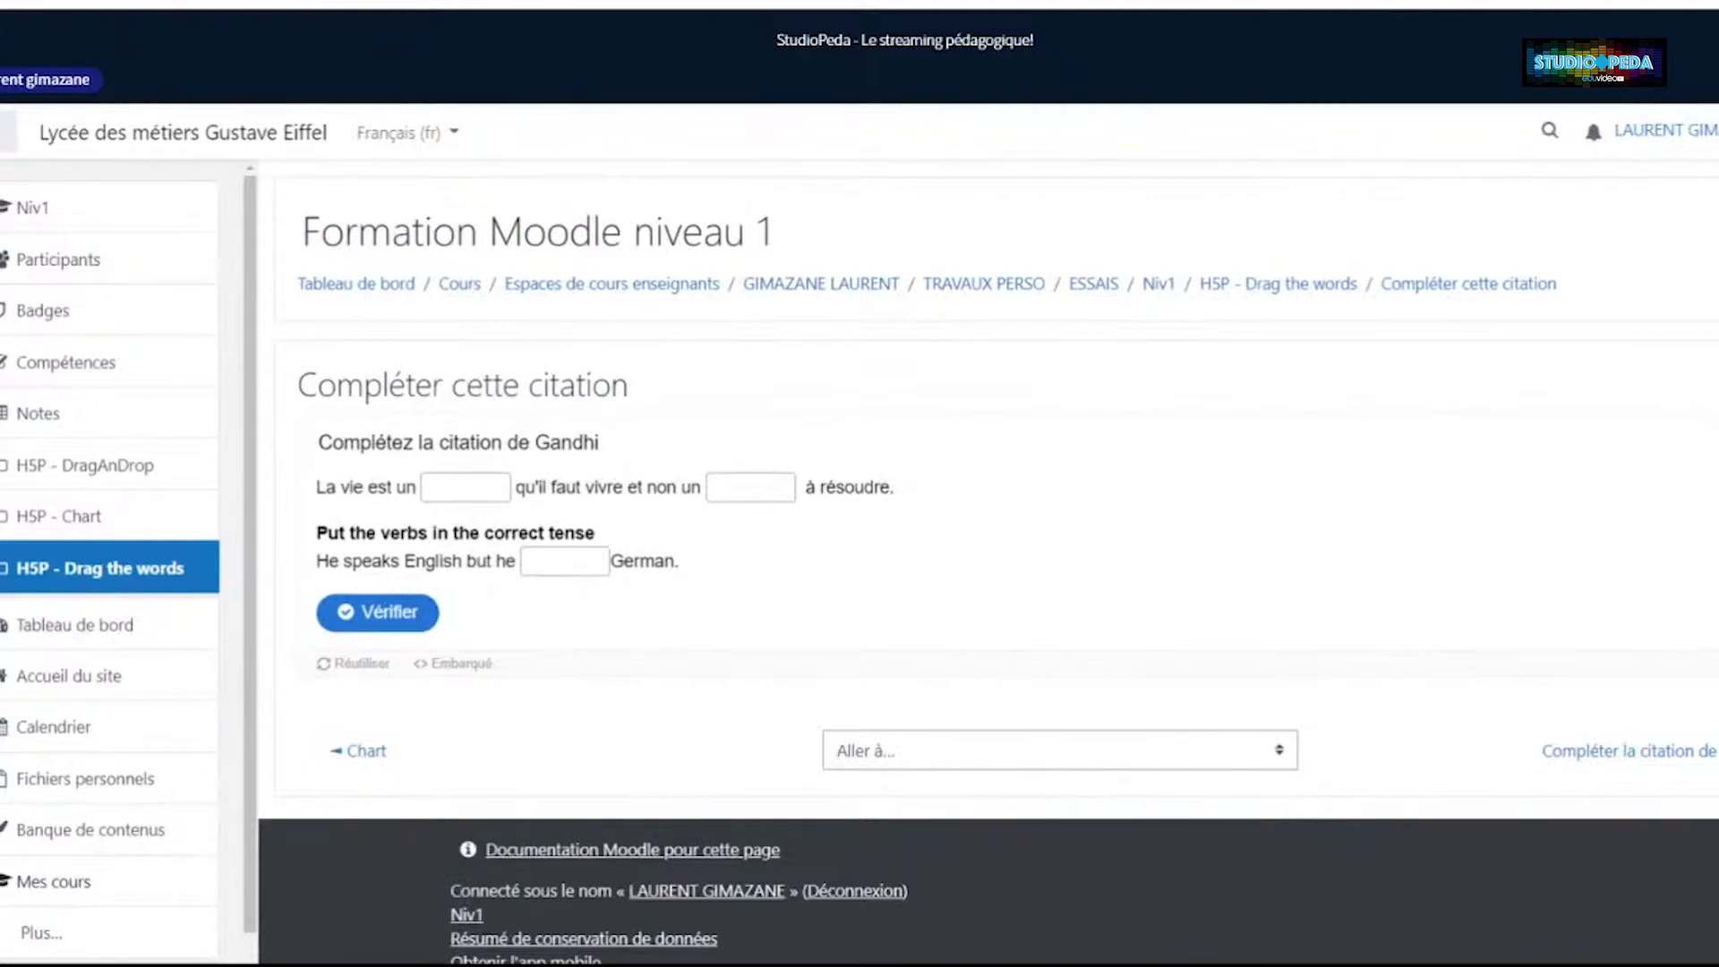
# Answer the Gandhi quotation's two blanks with the misspelled words "mistère" and "probleme"
pyautogui.click(465, 487)
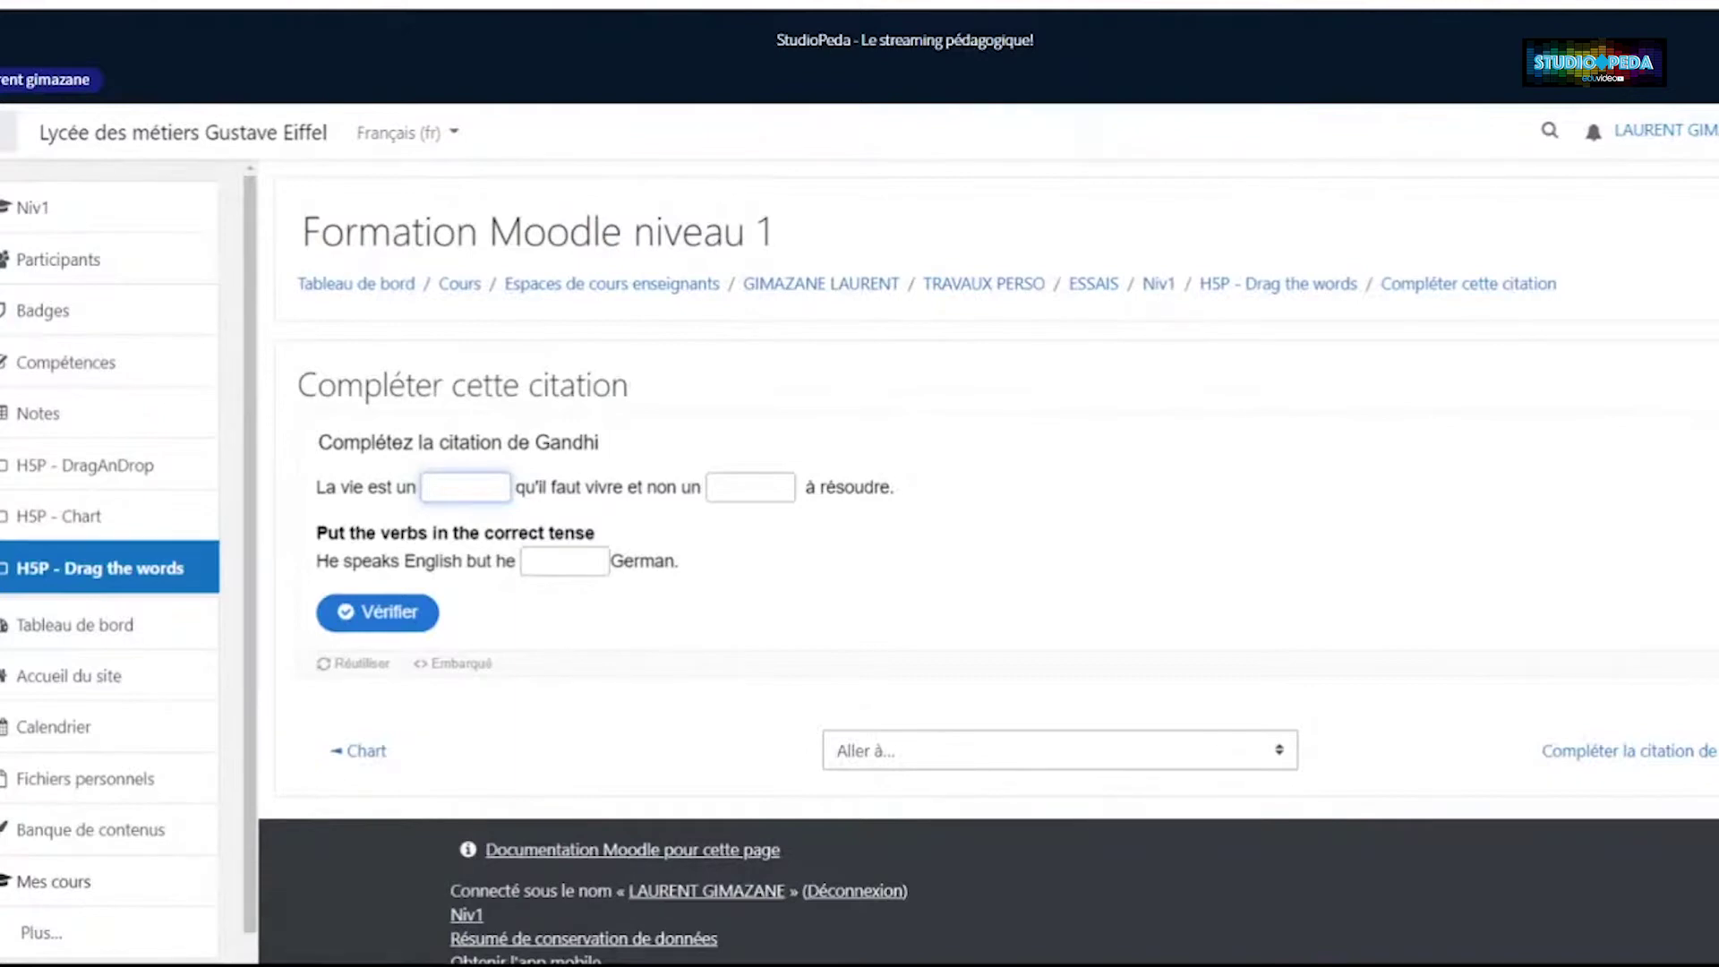
pyautogui.write('mistère')
pyautogui.press('Tab')
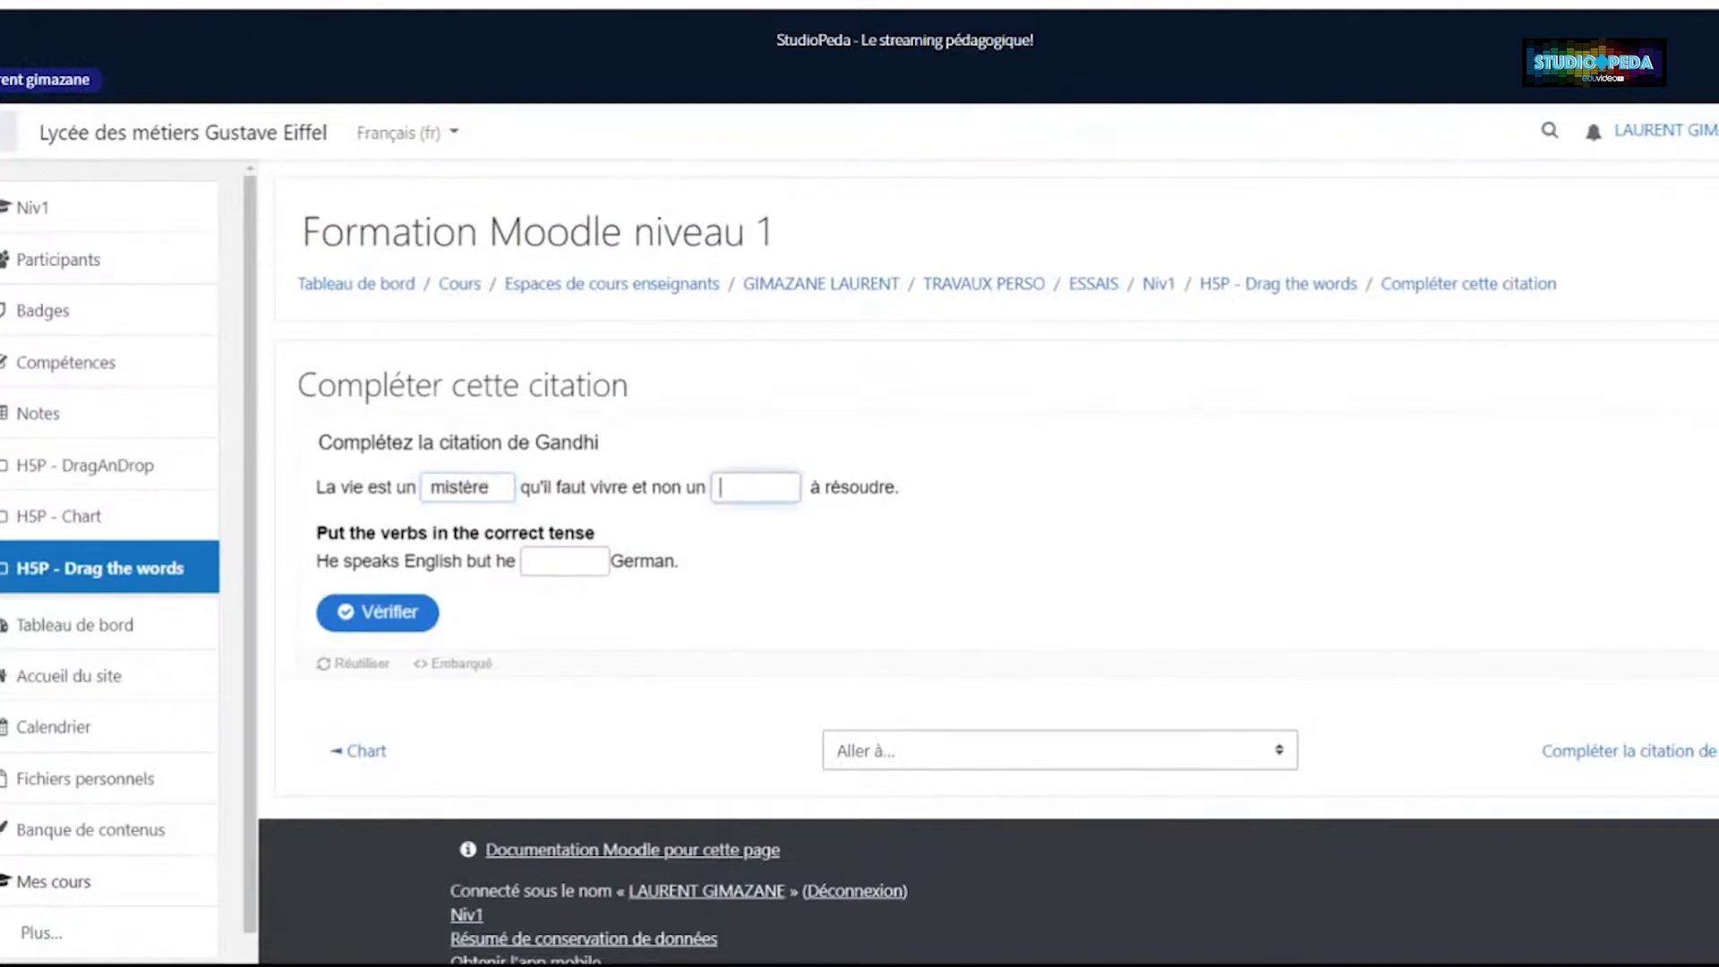
pyautogui.write('probleme')
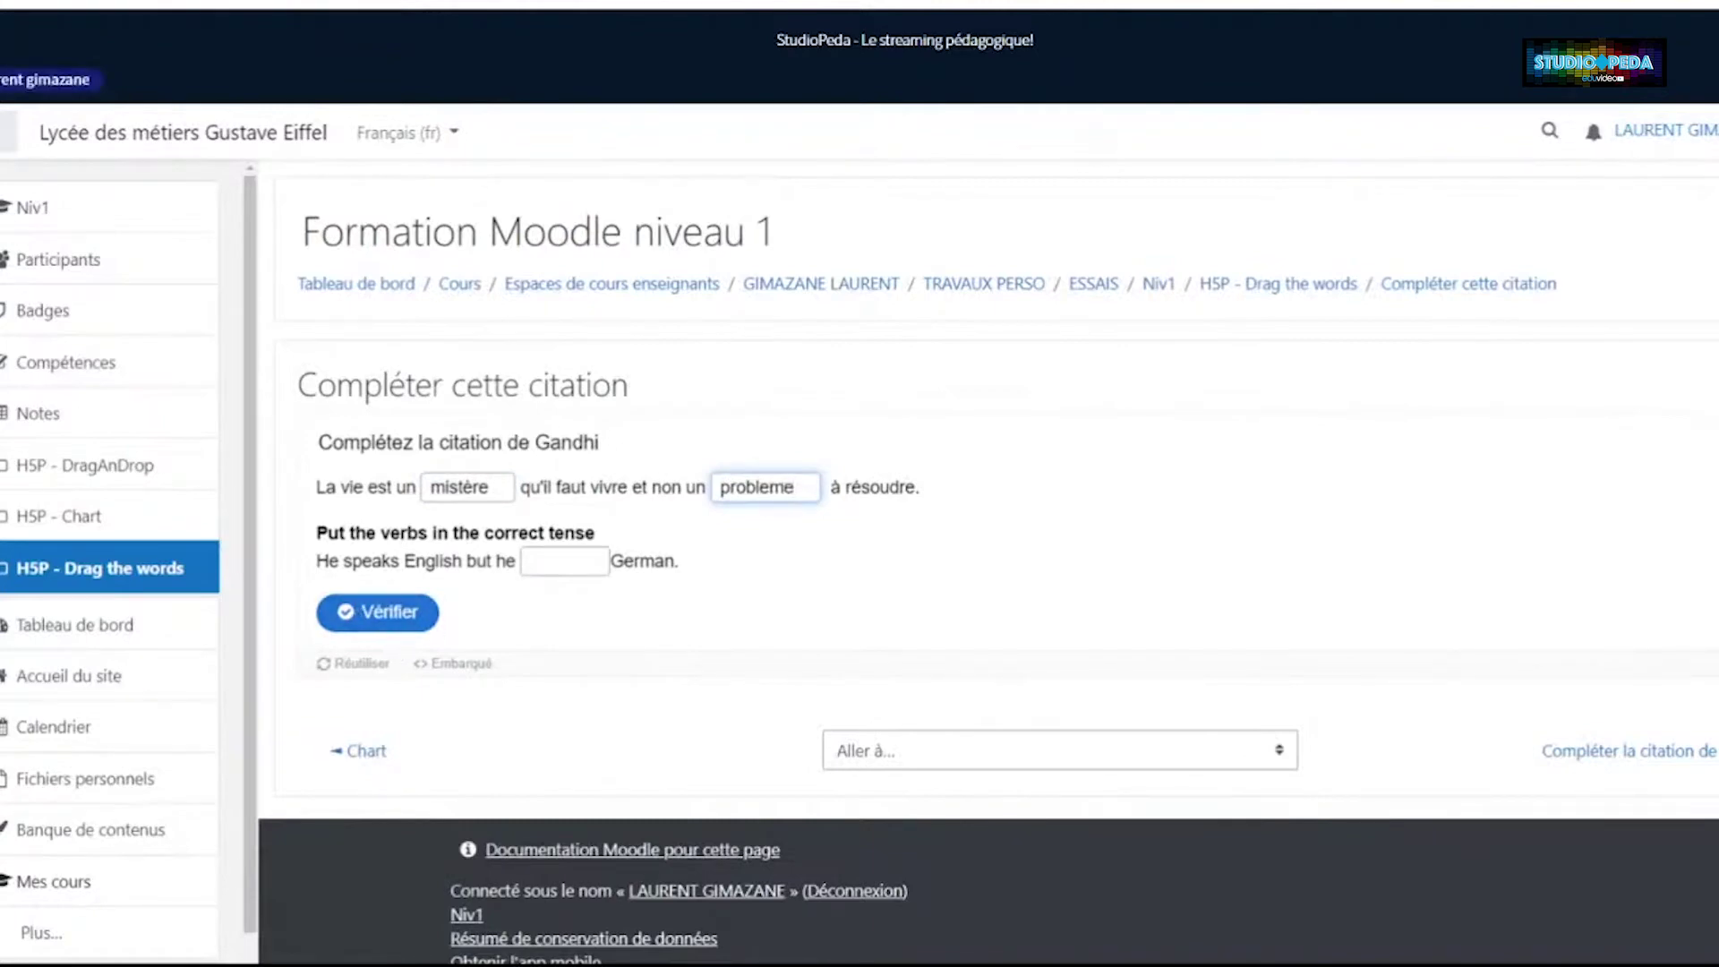
# Fill the blank in the English verb-tense sentence with "doesn't speak"
pyautogui.press('Tab')
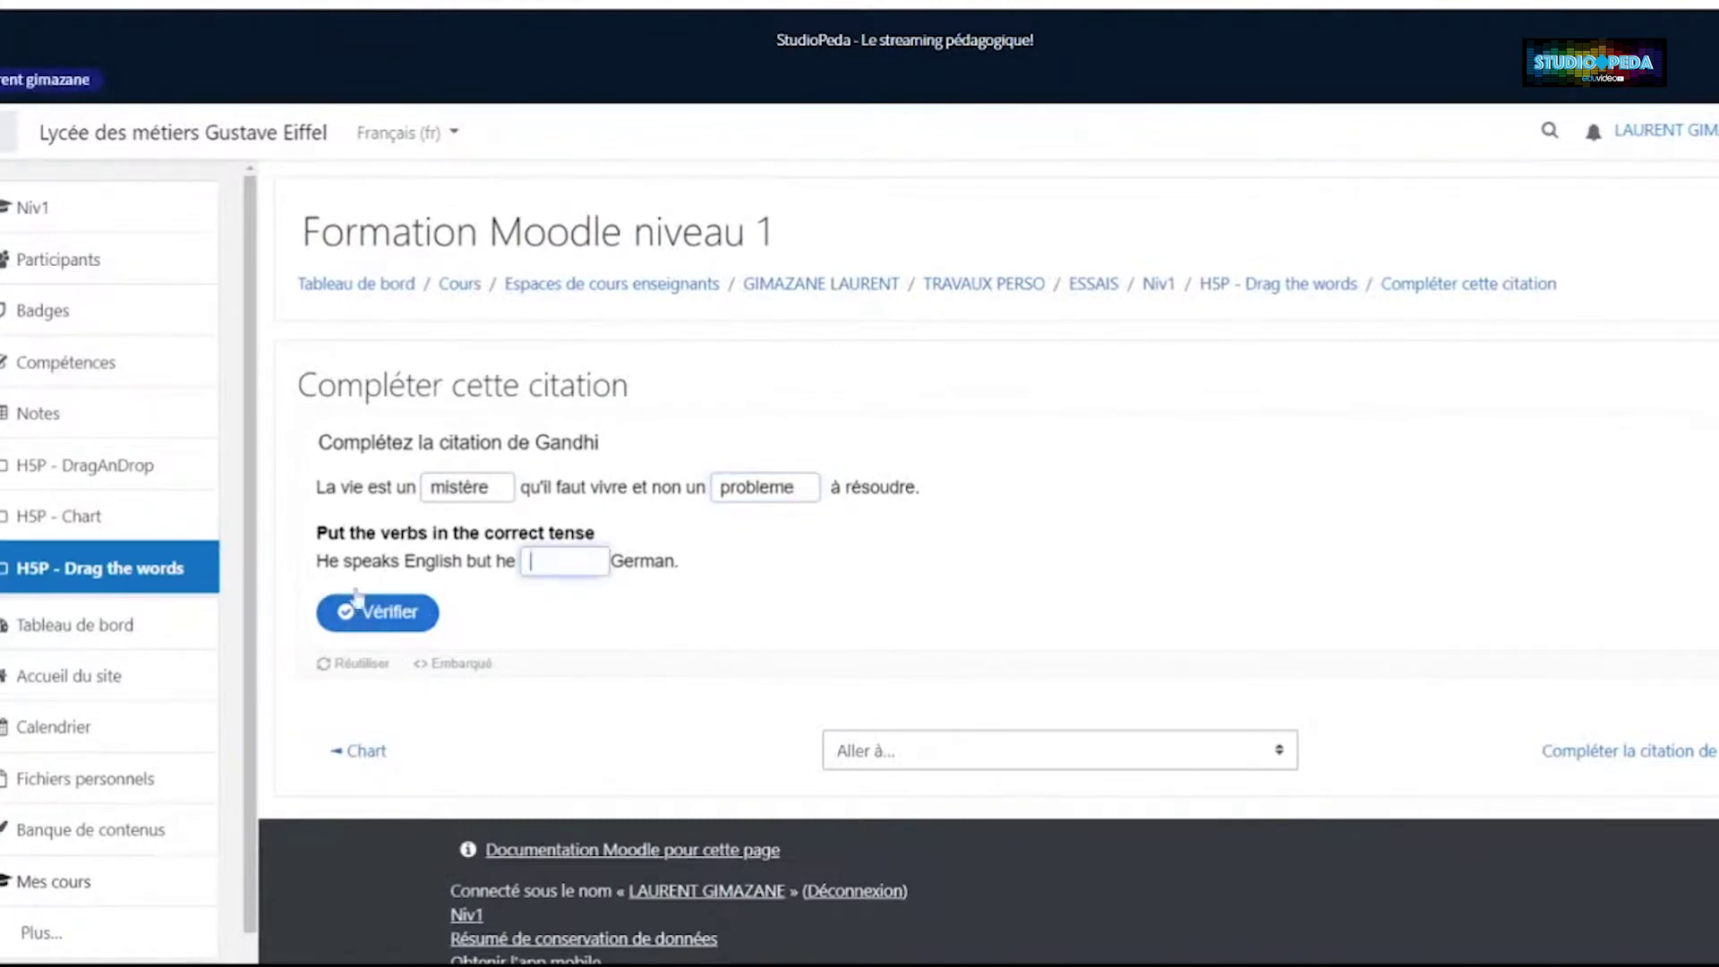
pyautogui.write("doesn'")
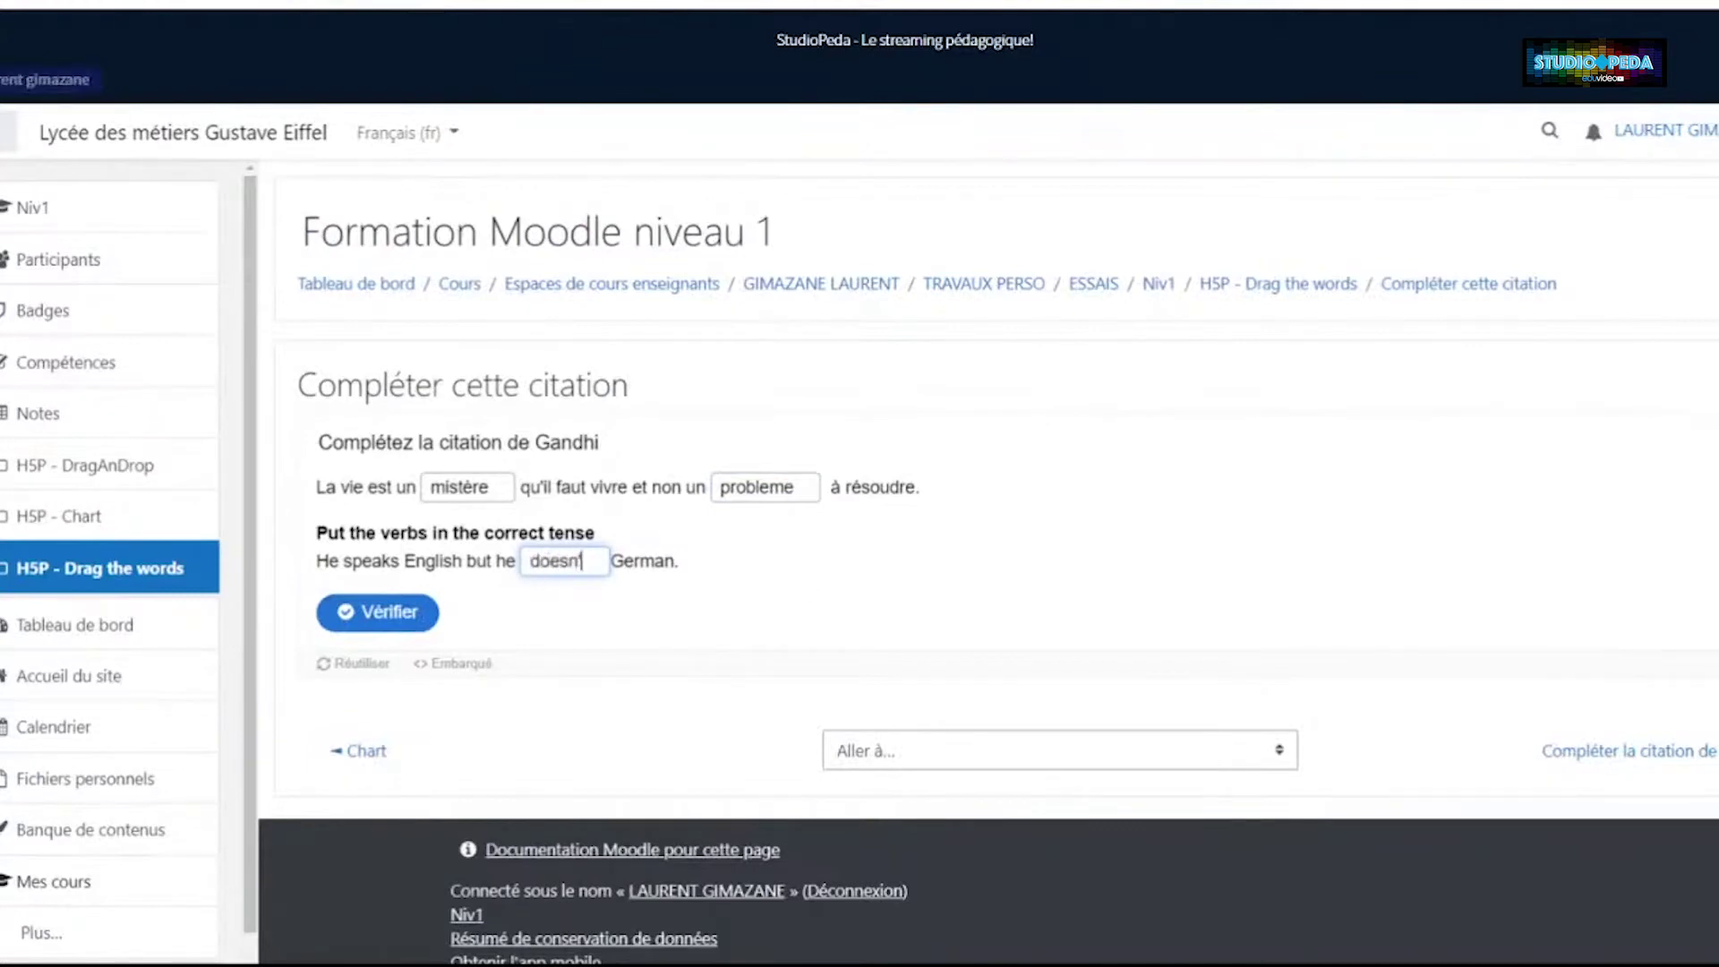
pyautogui.write('t spea')
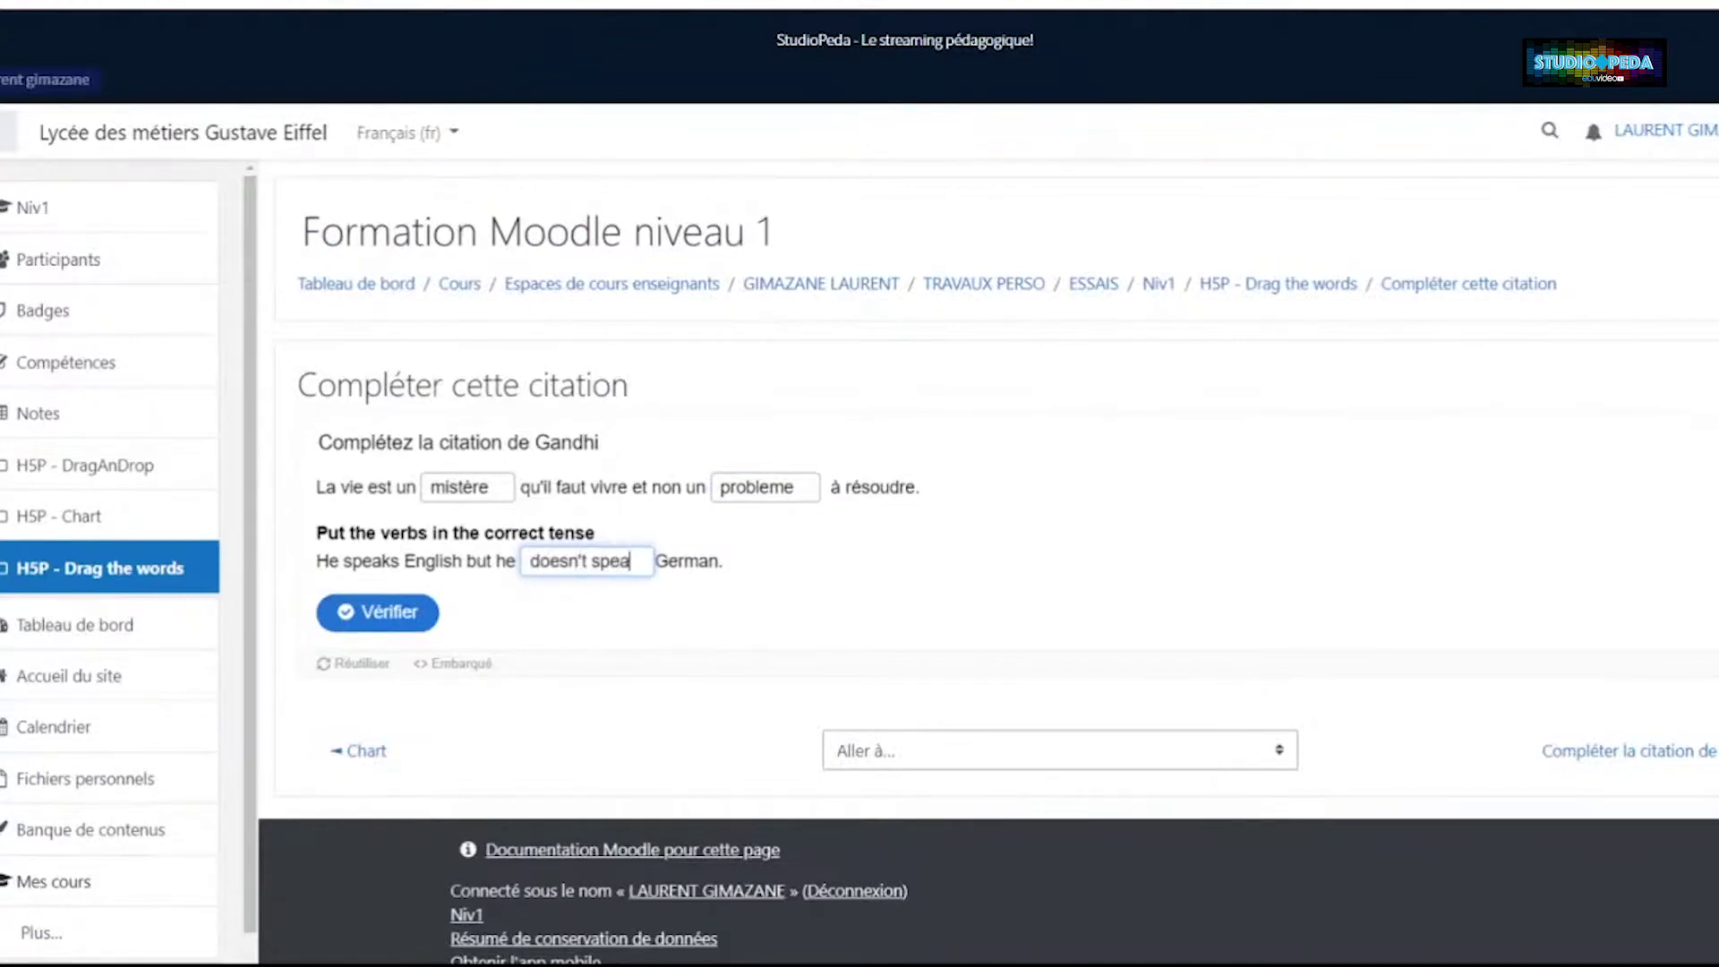
pyautogui.write('k')
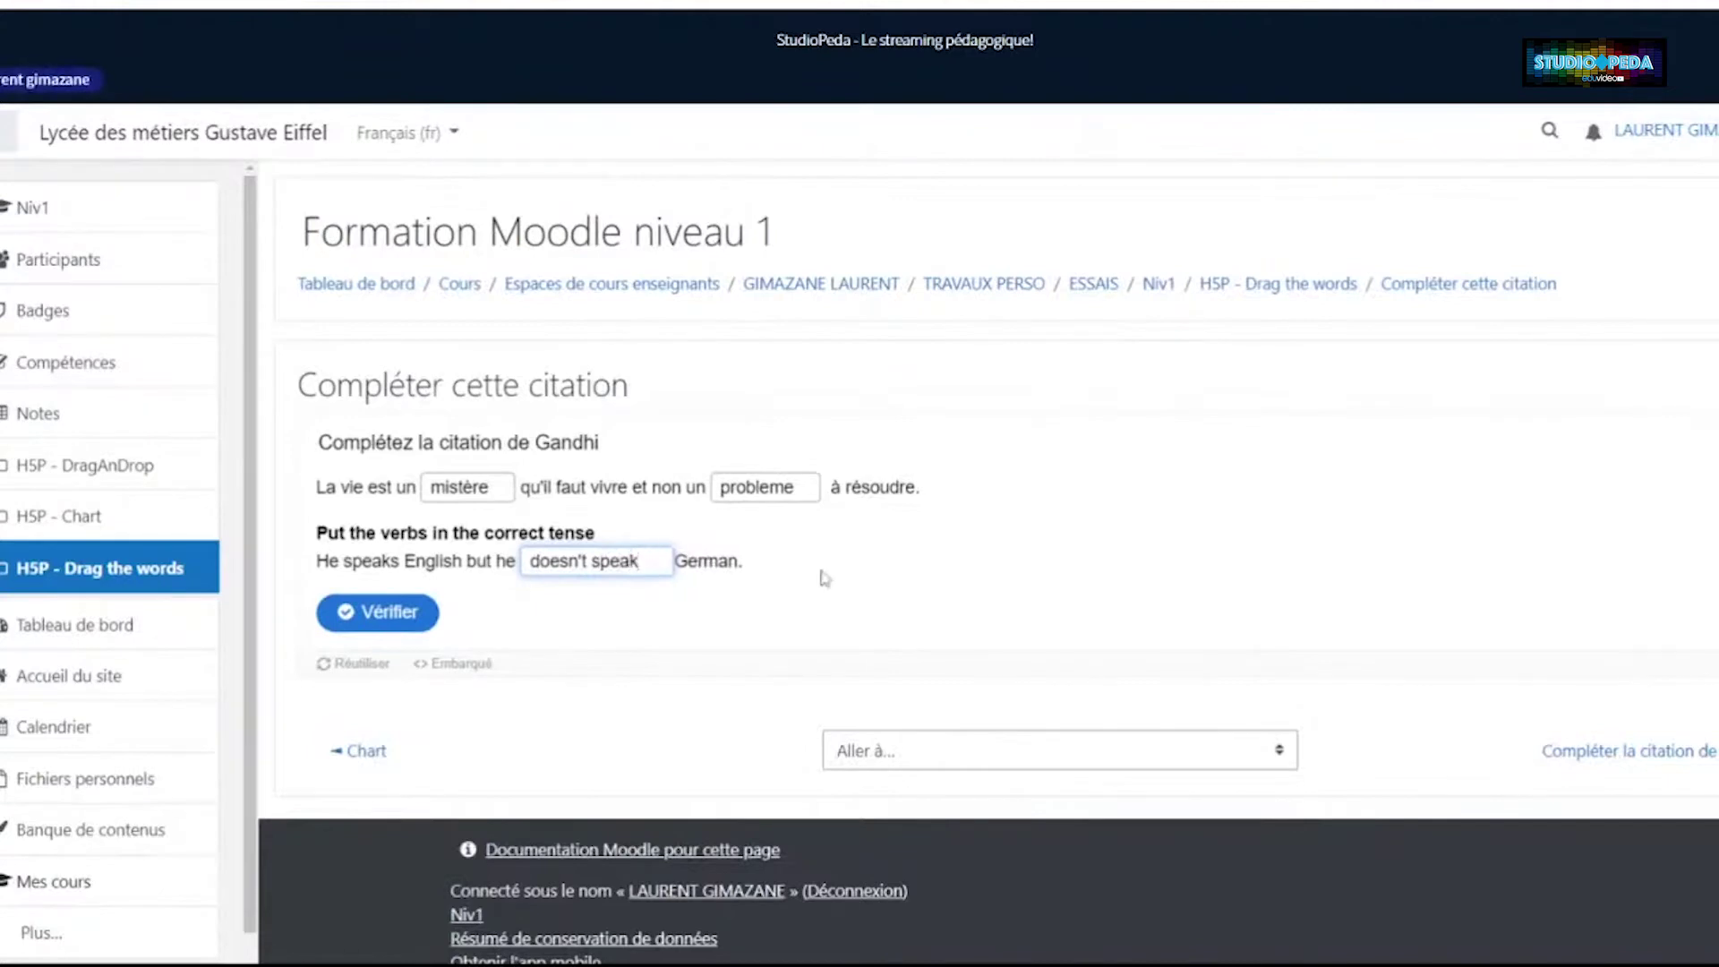
# Check the answers in the quotation and verb-tense exercise, and return to the Niv1 course page
pyautogui.click(378, 616)
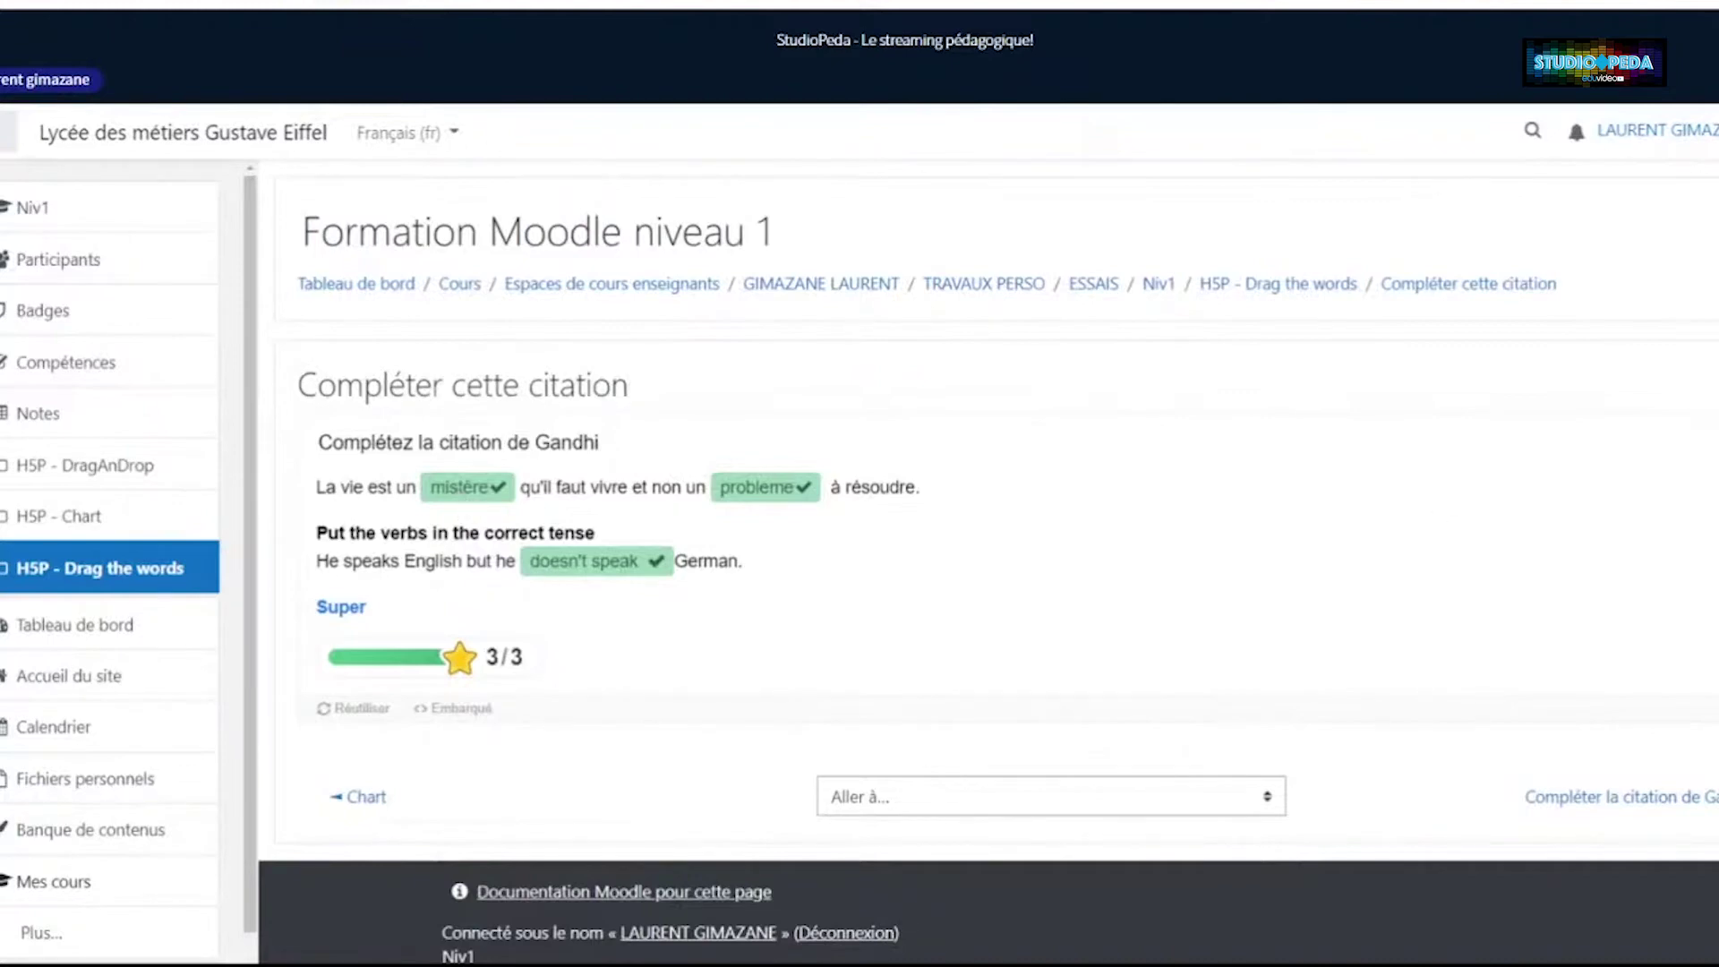
pyautogui.click(1159, 285)
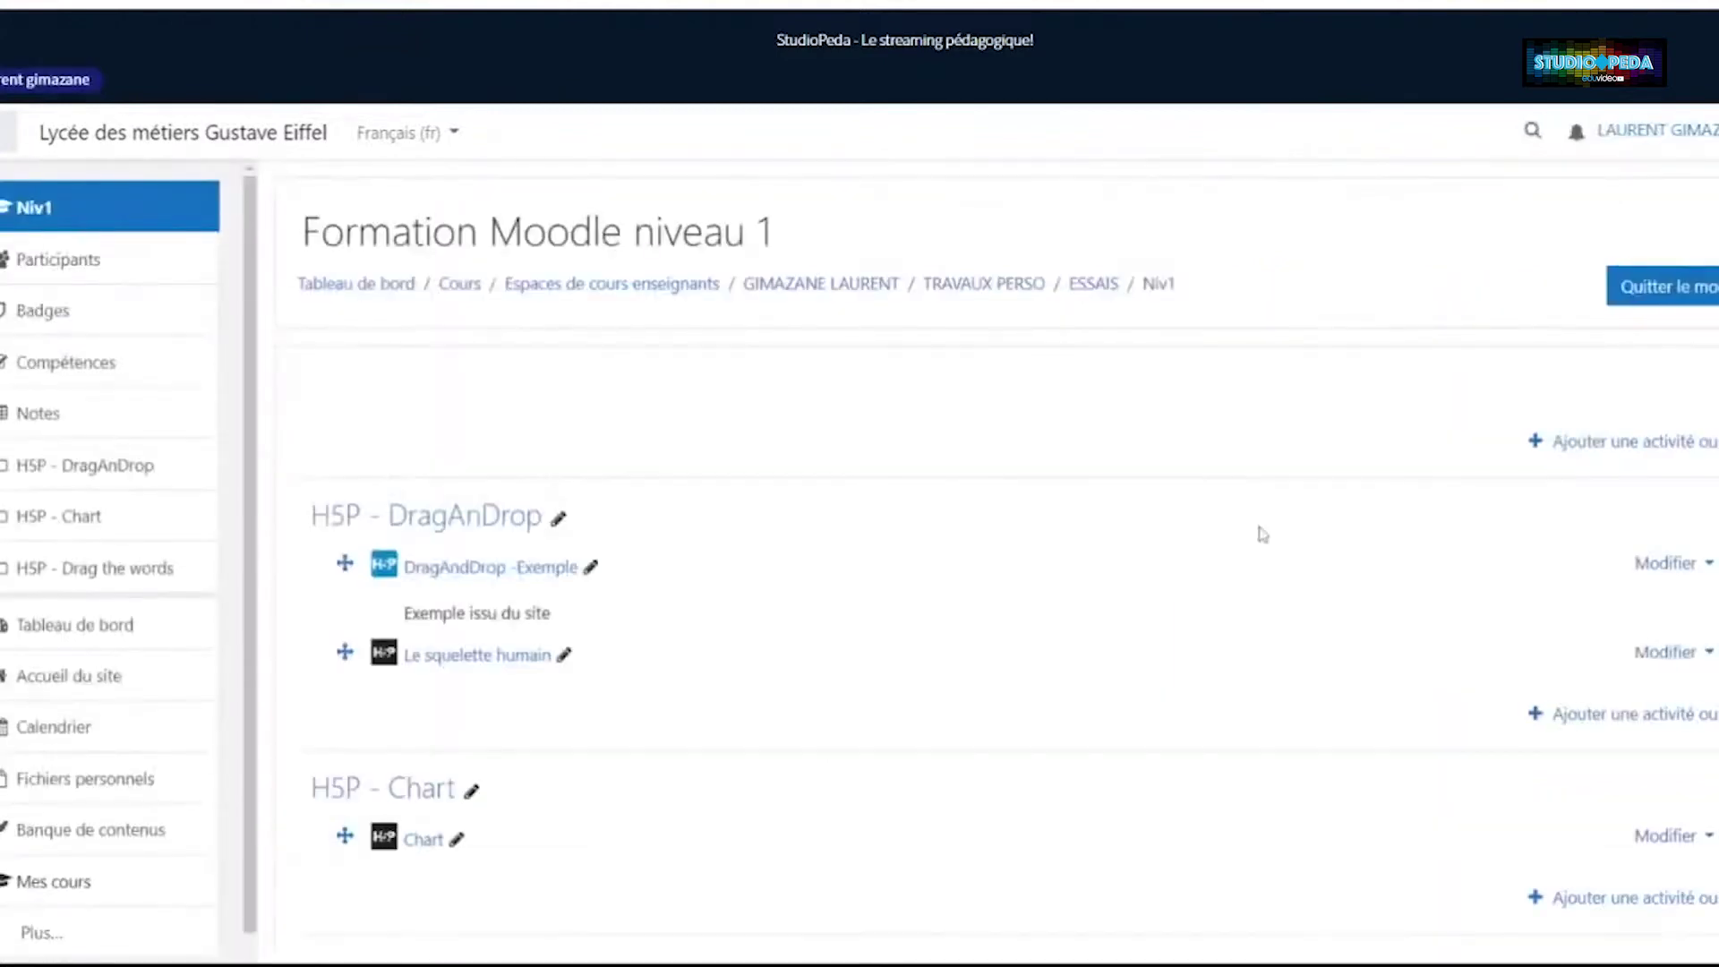
# Open the settings of the "Compléter cette citation" activity in the H5P - Drag the words section
pyautogui.scroll(-3, 1253, 519)
pyautogui.scroll(-1, 1262, 542)
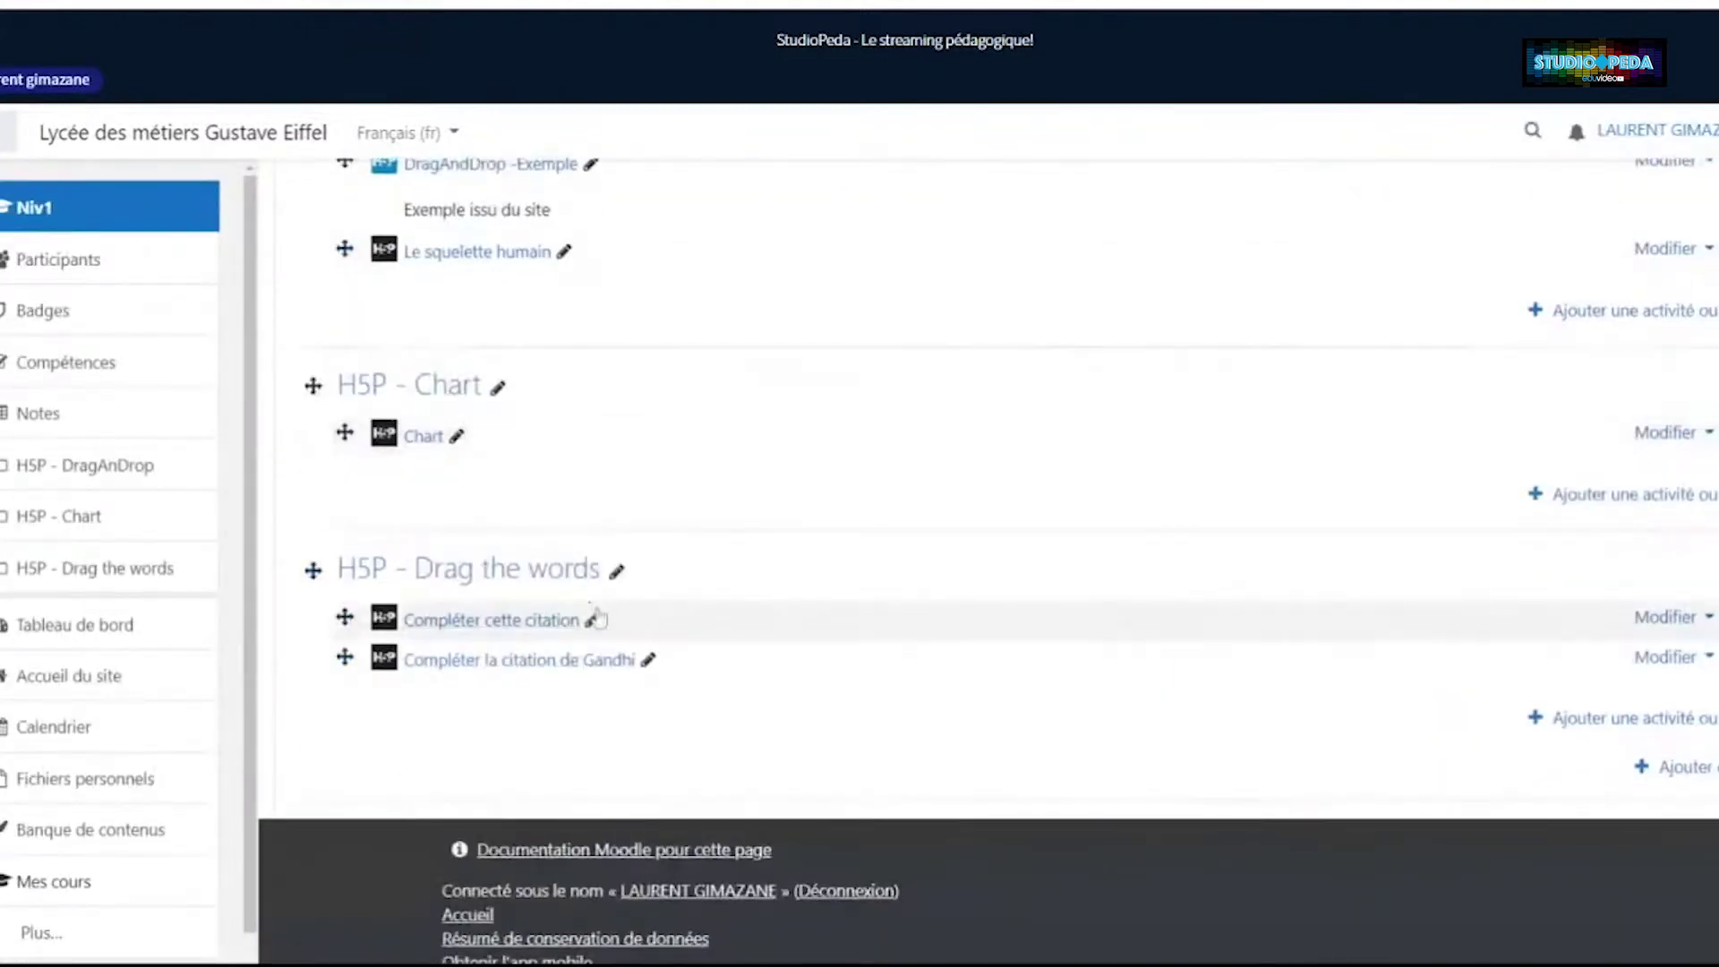
pyautogui.click(1708, 620)
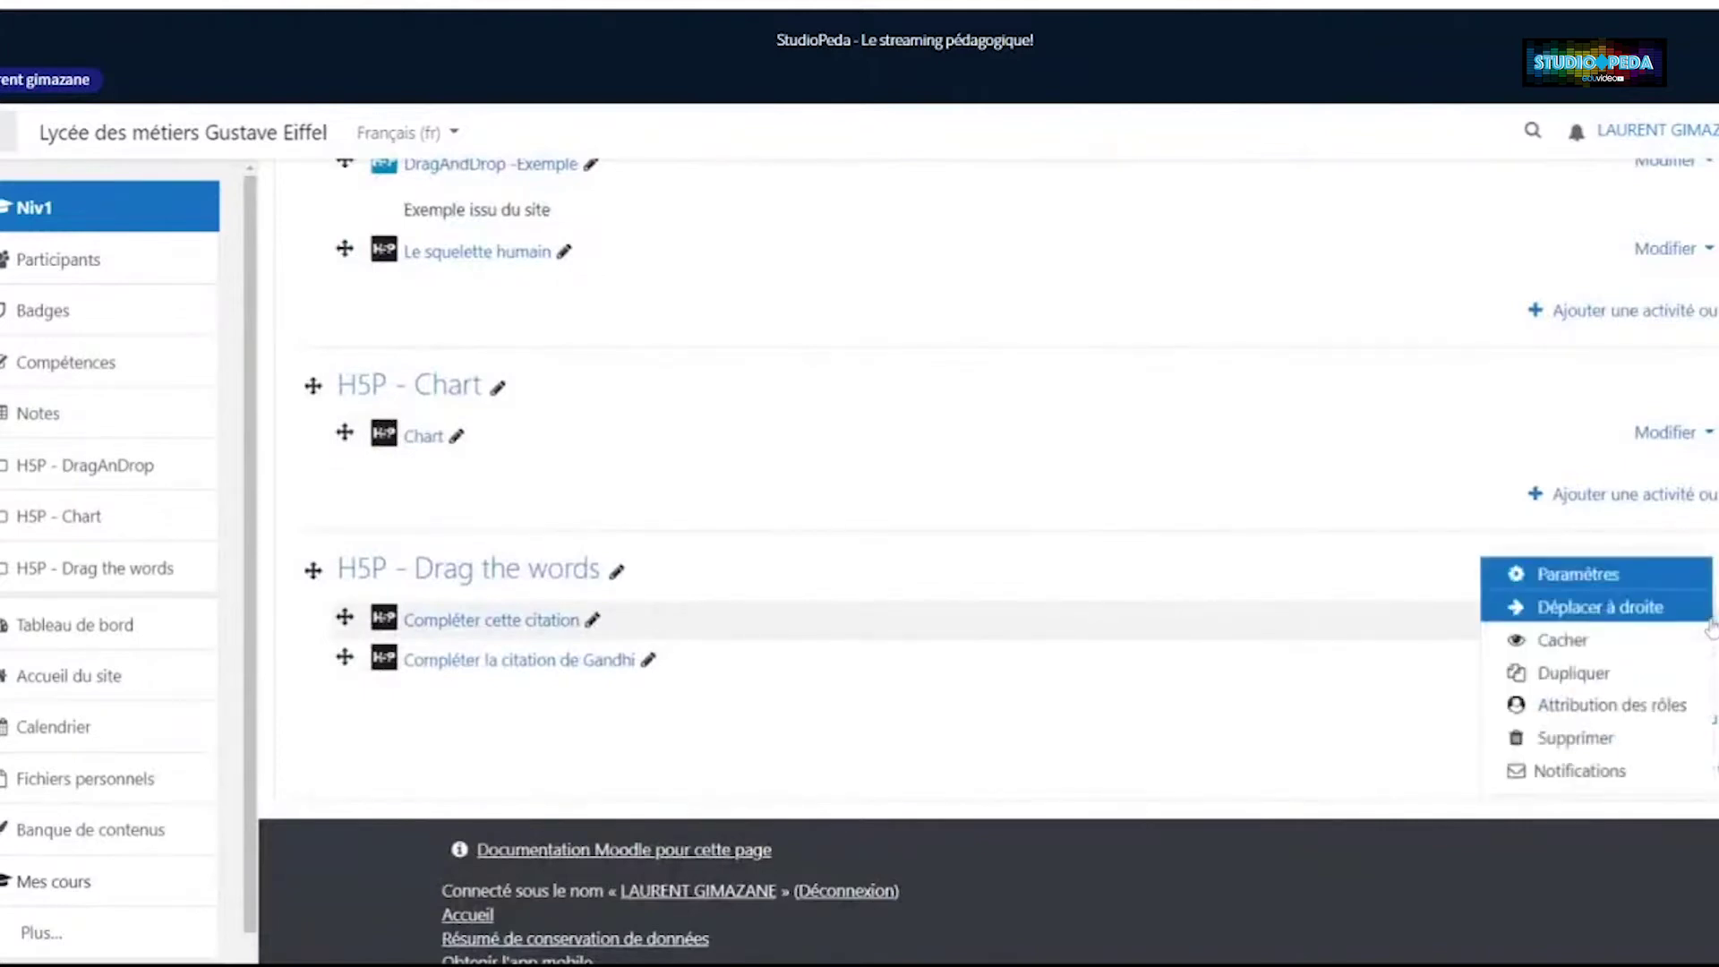
pyautogui.click(1571, 575)
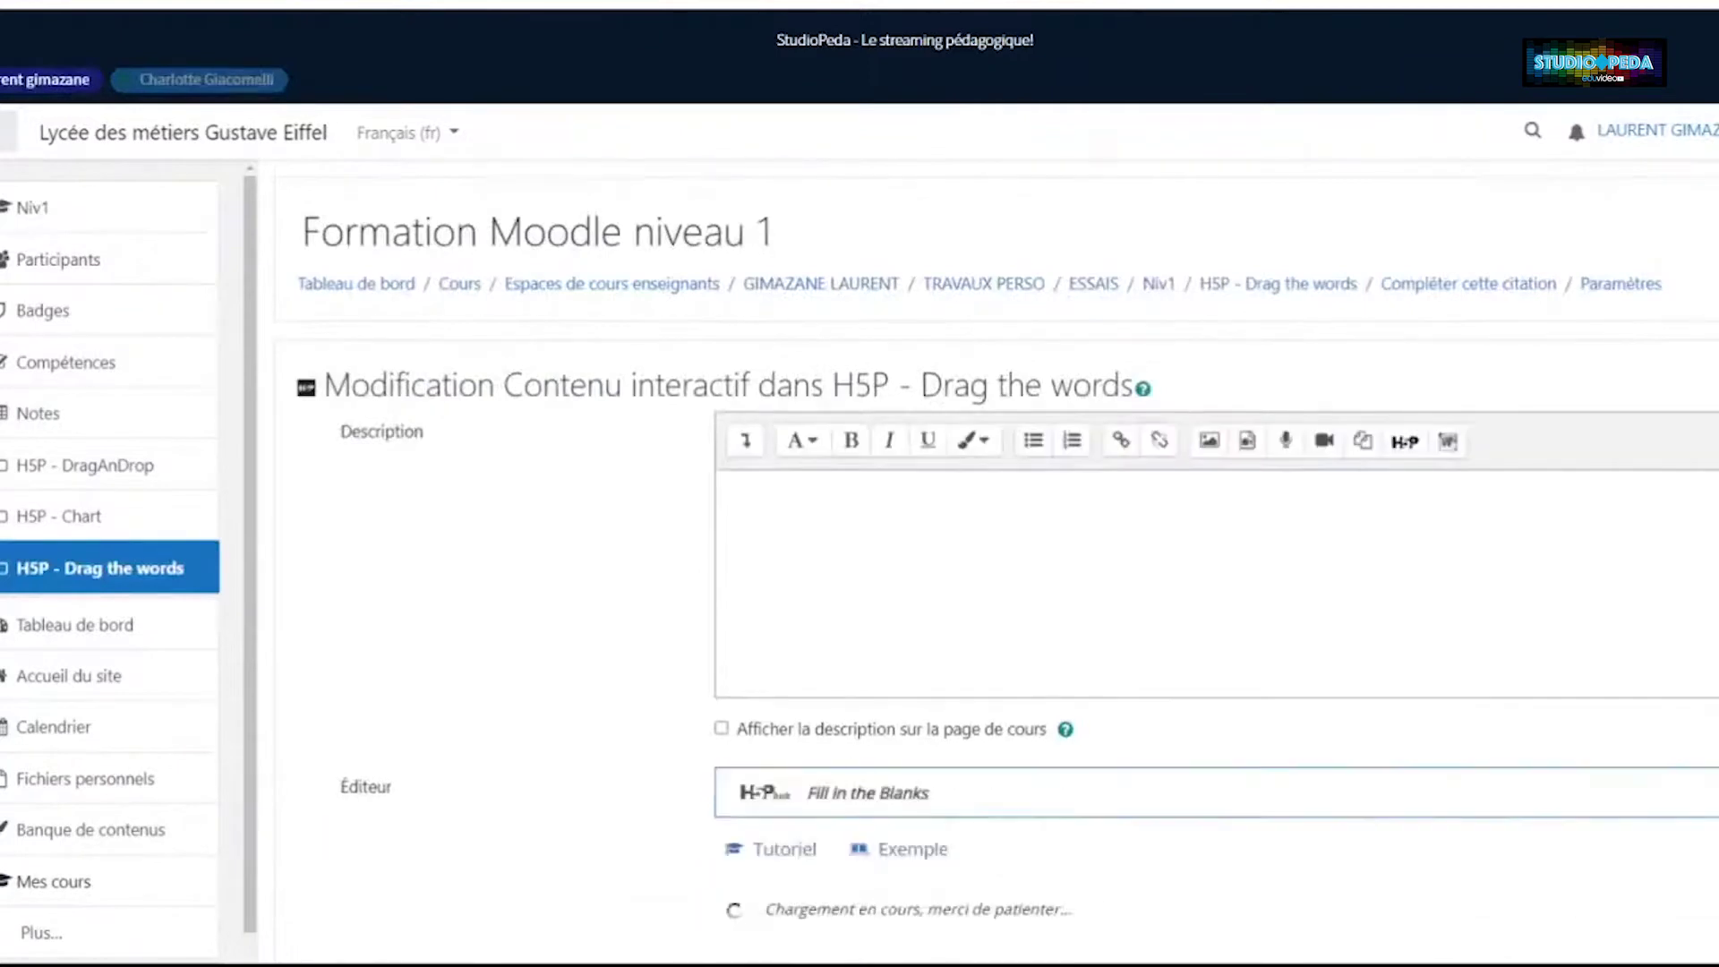
# Examine the Fill in the Blanks activity's text block with its marked answers and its score-range feedback
pyautogui.scroll(-1, 663, 594)
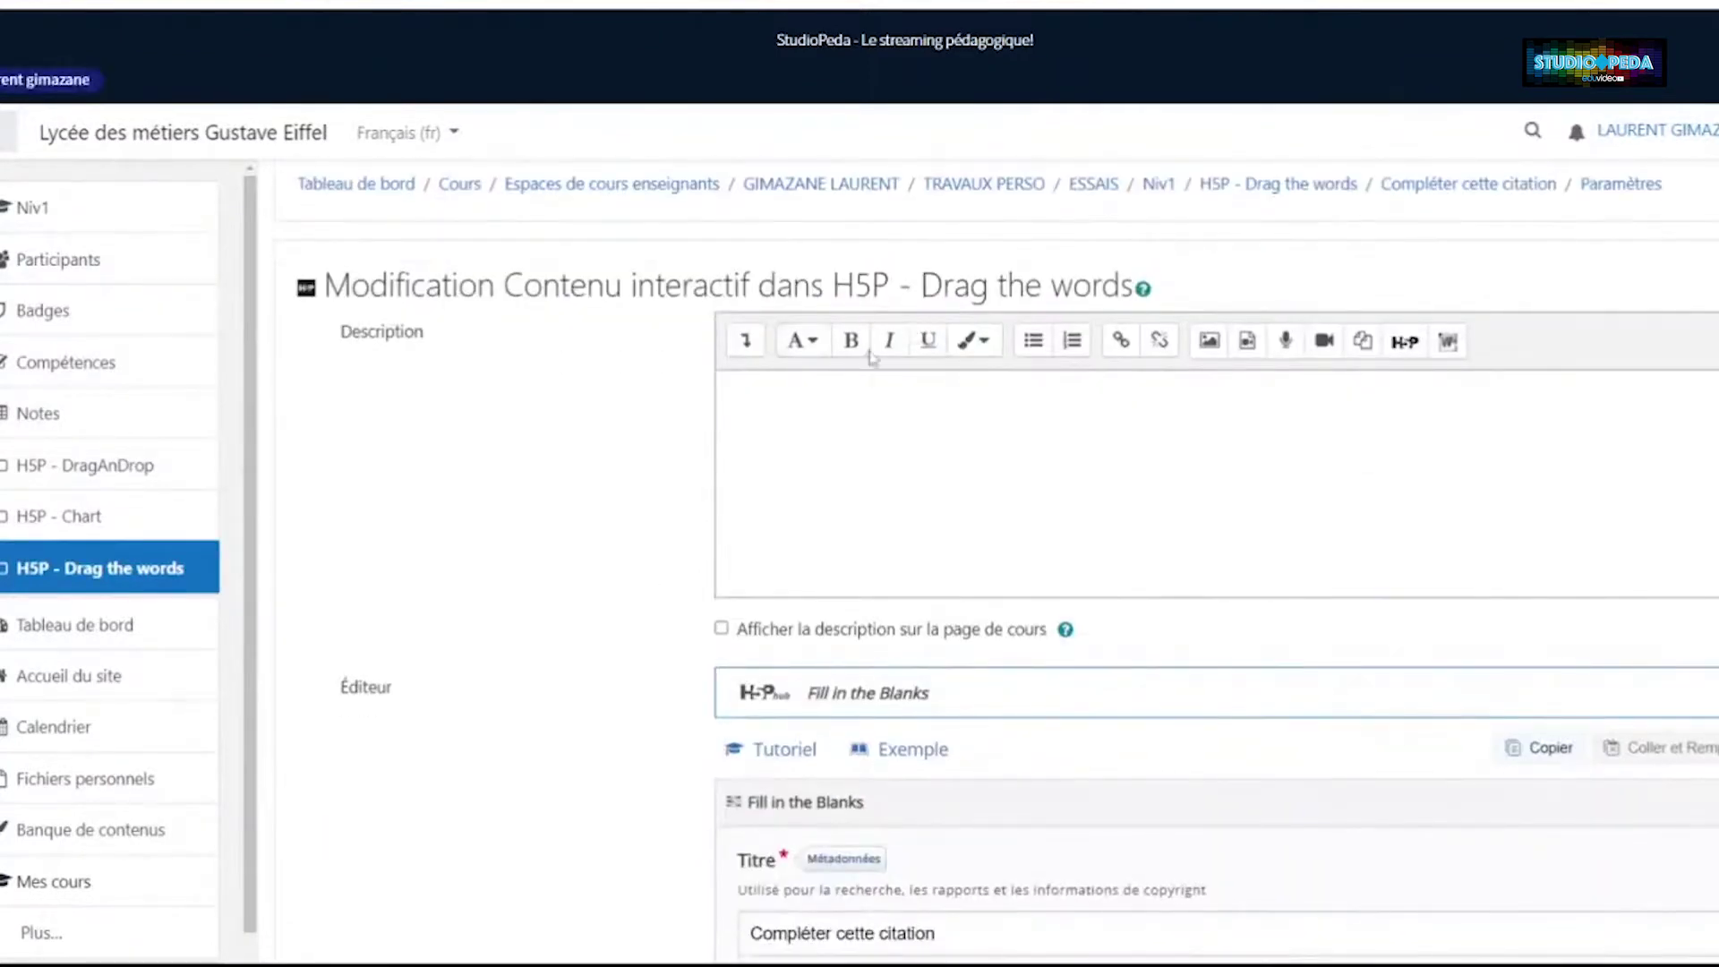
pyautogui.scroll(-6, 492, 683)
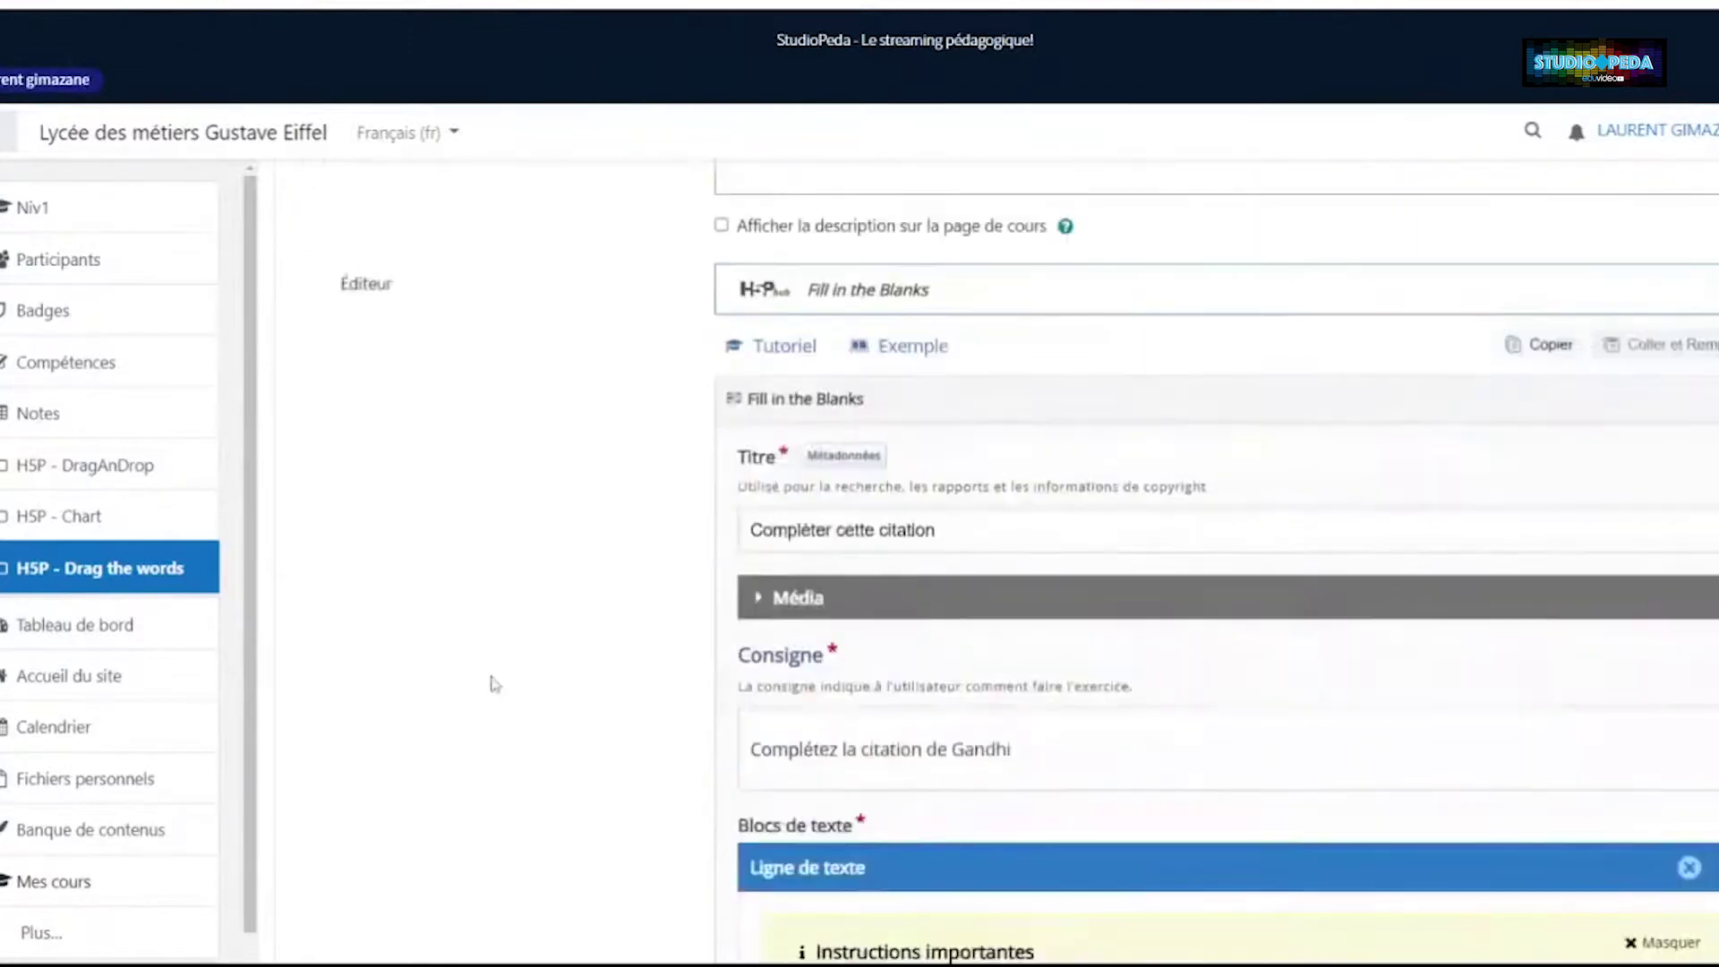
pyautogui.scroll(-7, 710, 564)
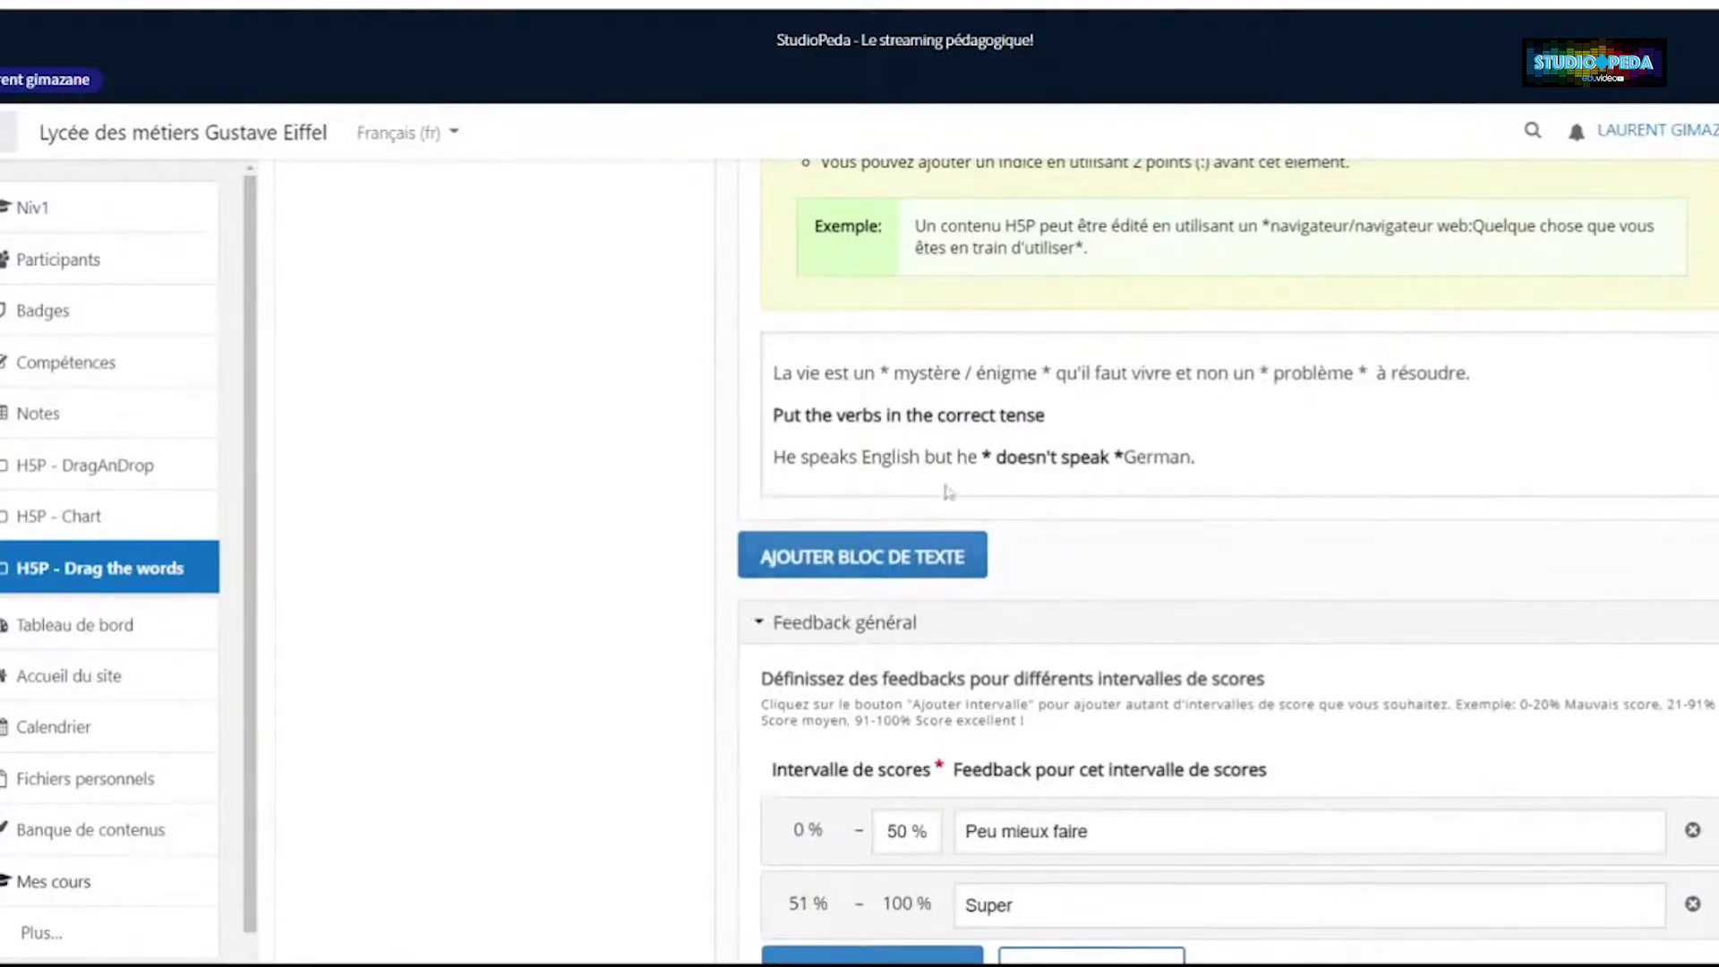
pyautogui.scroll(-1, 949, 492)
pyautogui.scroll(-4, 1066, 483)
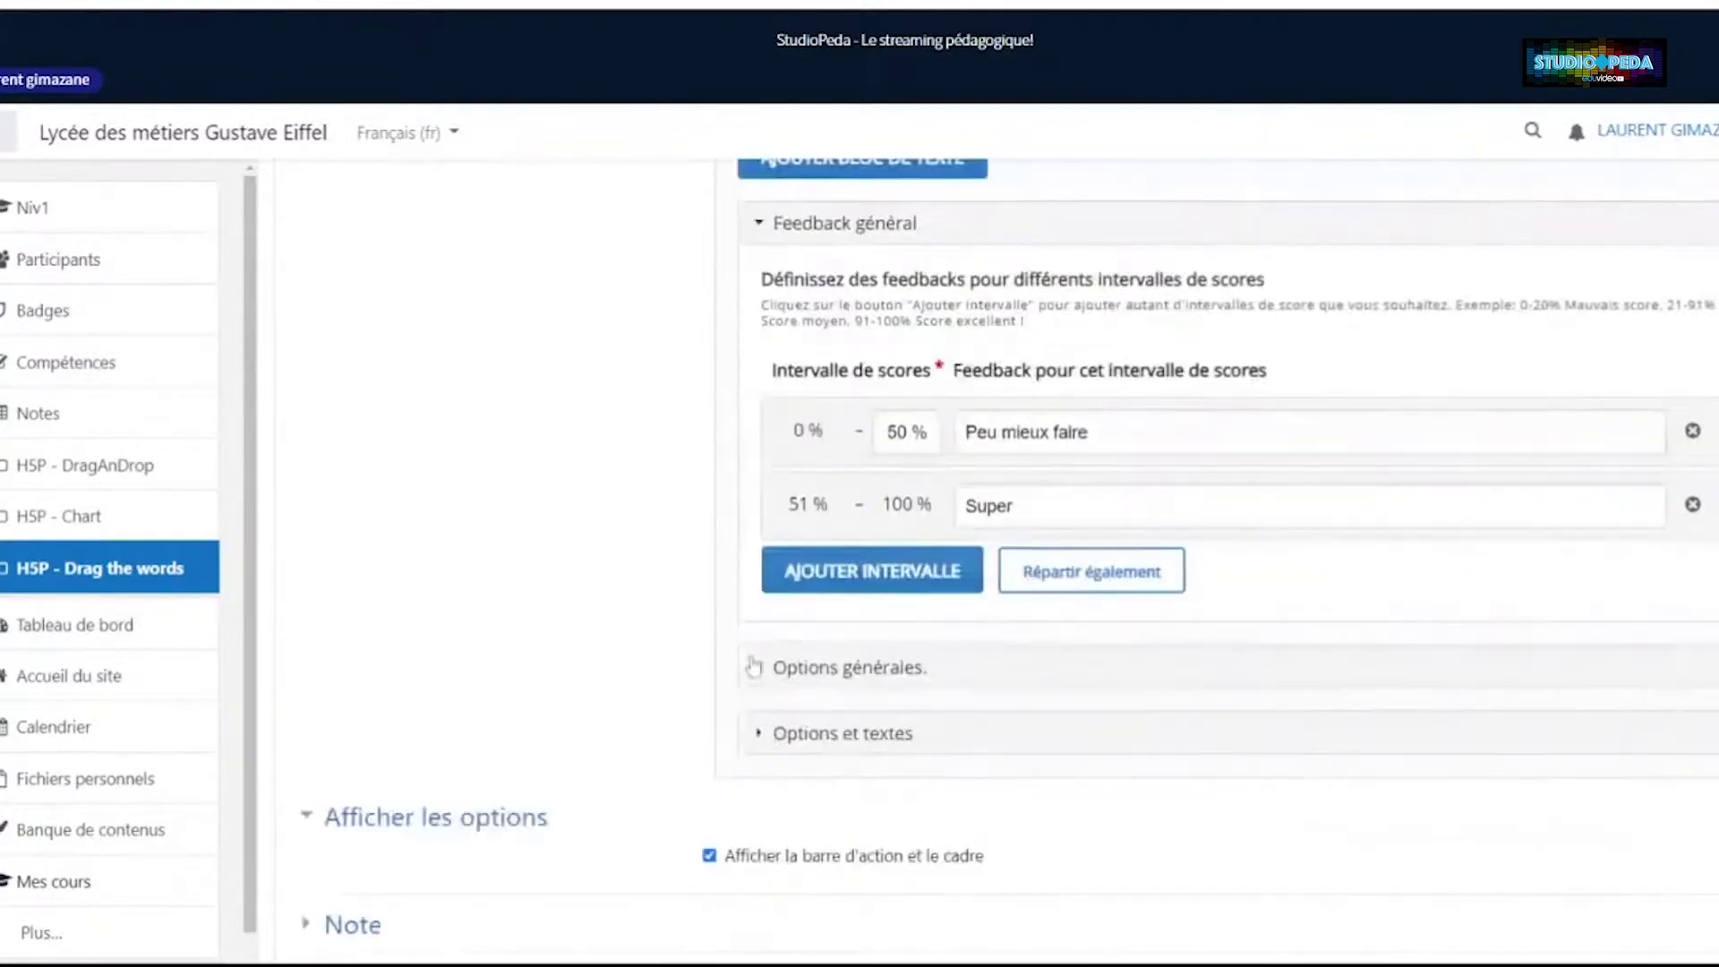
# Review the activity's general options, including case sensitivity and tolerance for small spelling mistakes, and save it back to the course
pyautogui.click(743, 669)
pyautogui.scroll(-3, 598, 512)
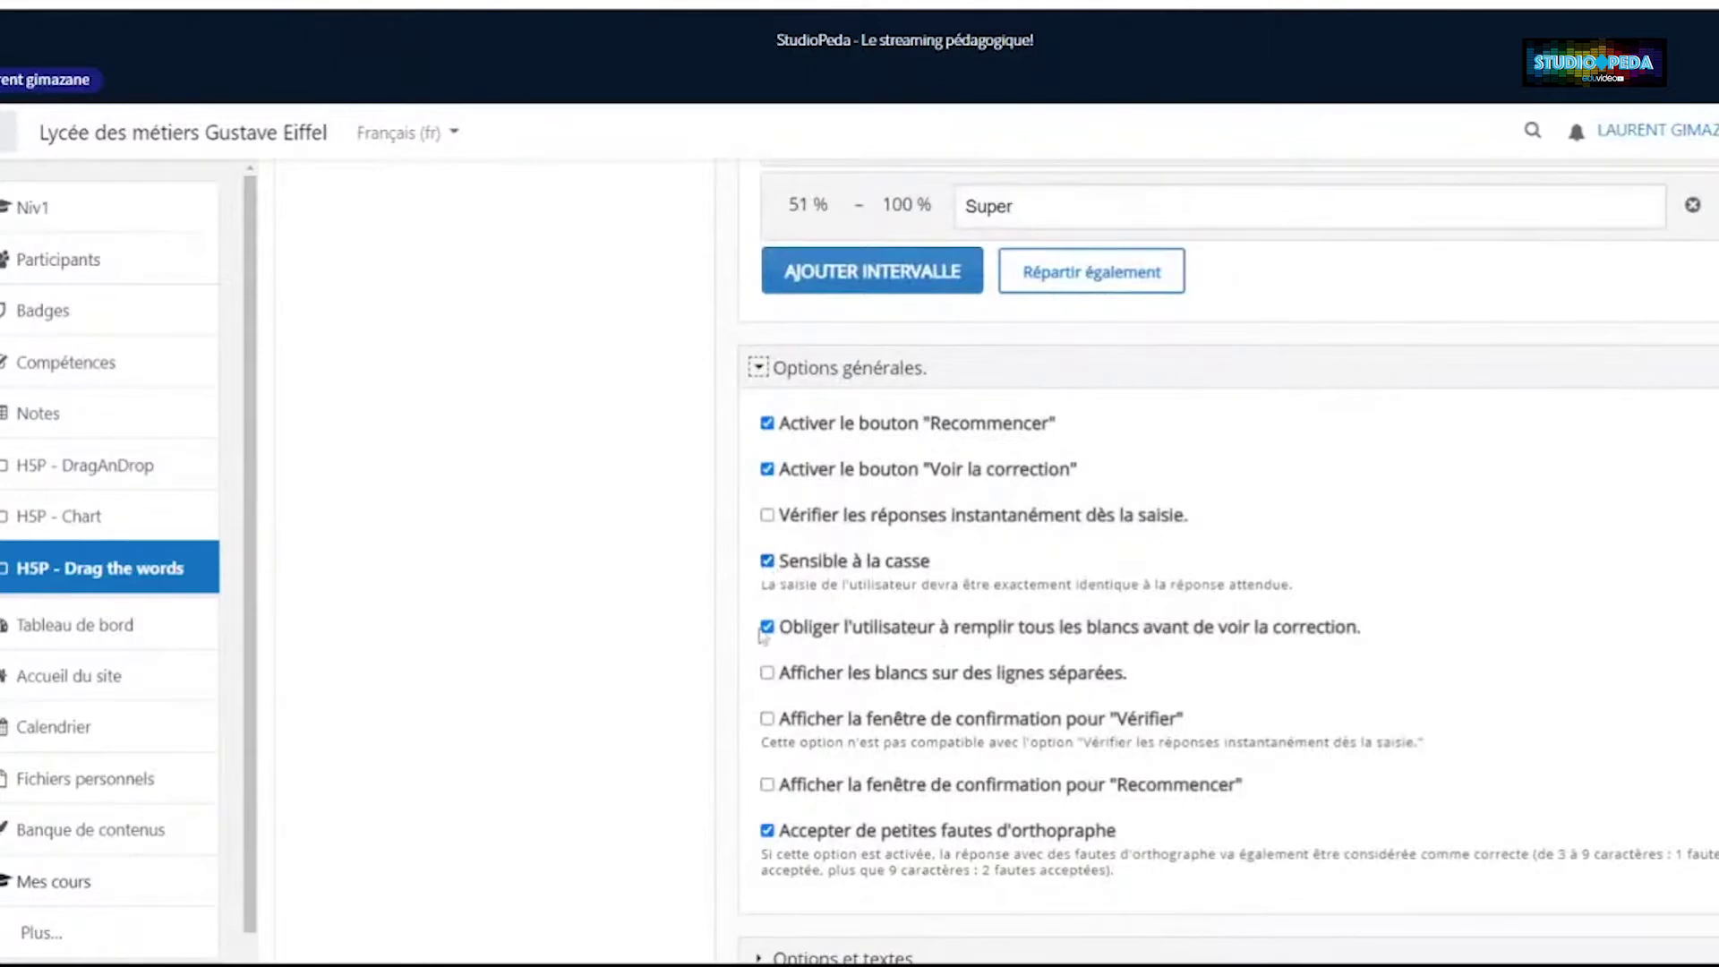
pyautogui.scroll(-2, 645, 721)
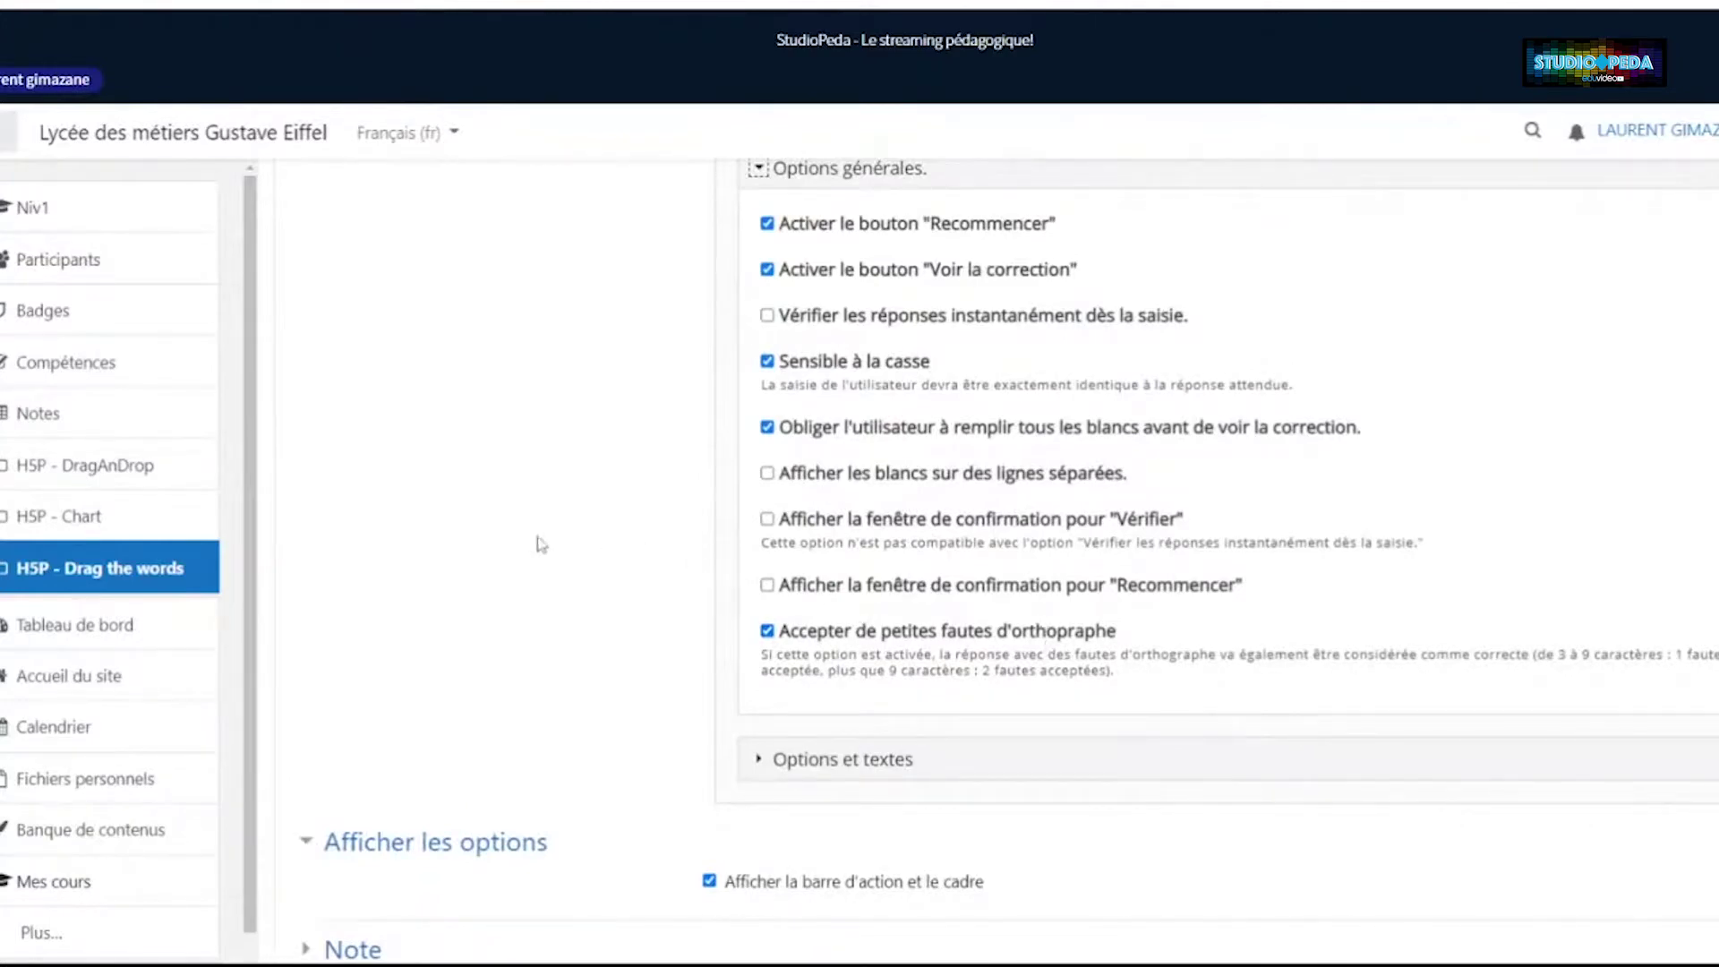
pyautogui.scroll(1, 542, 559)
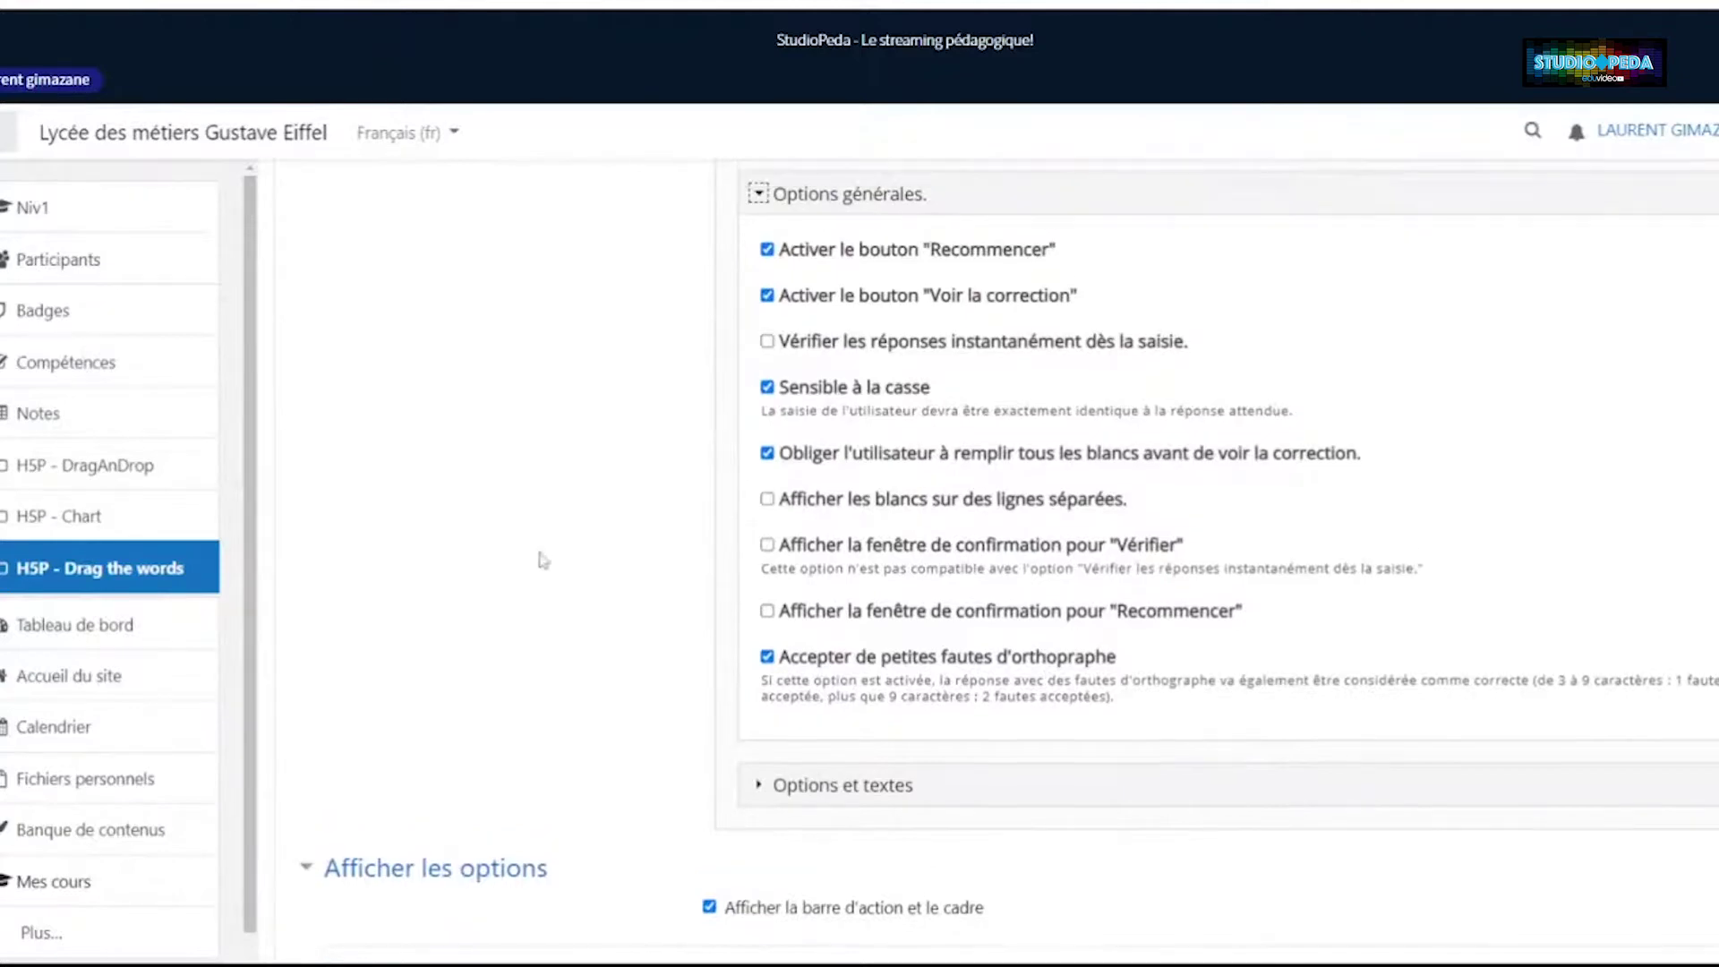
pyautogui.scroll(4, 542, 559)
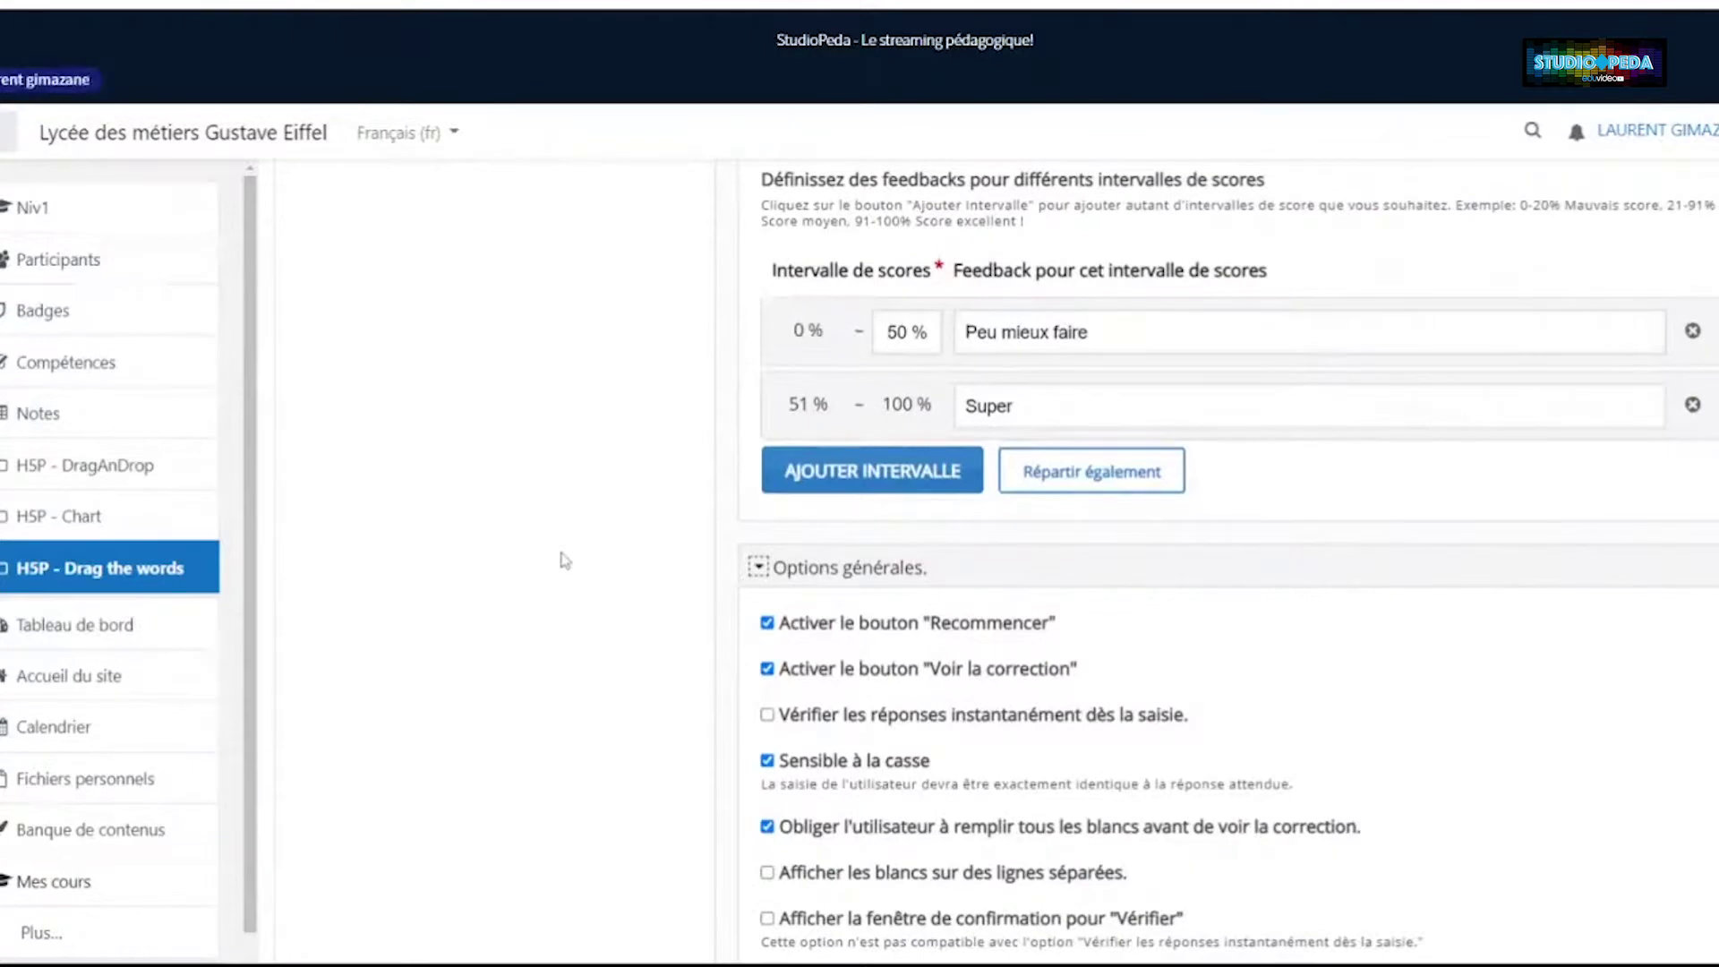
pyautogui.scroll(-1, 564, 561)
pyautogui.scroll(-2, 569, 560)
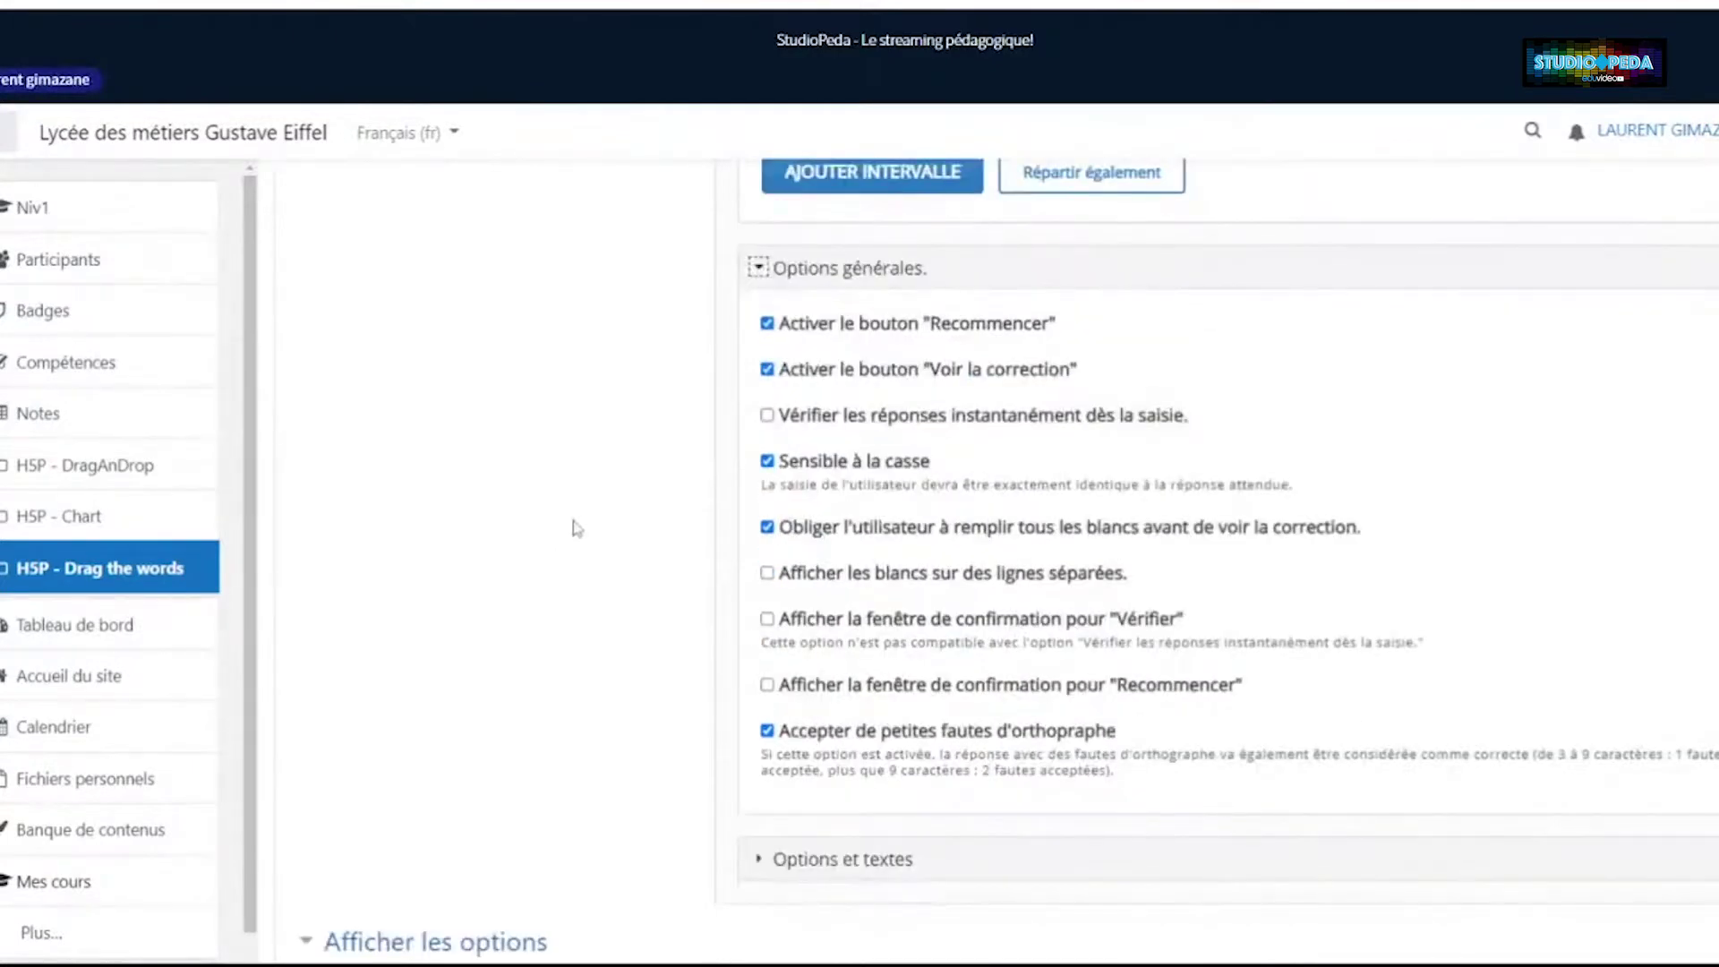
pyautogui.scroll(-6, 576, 529)
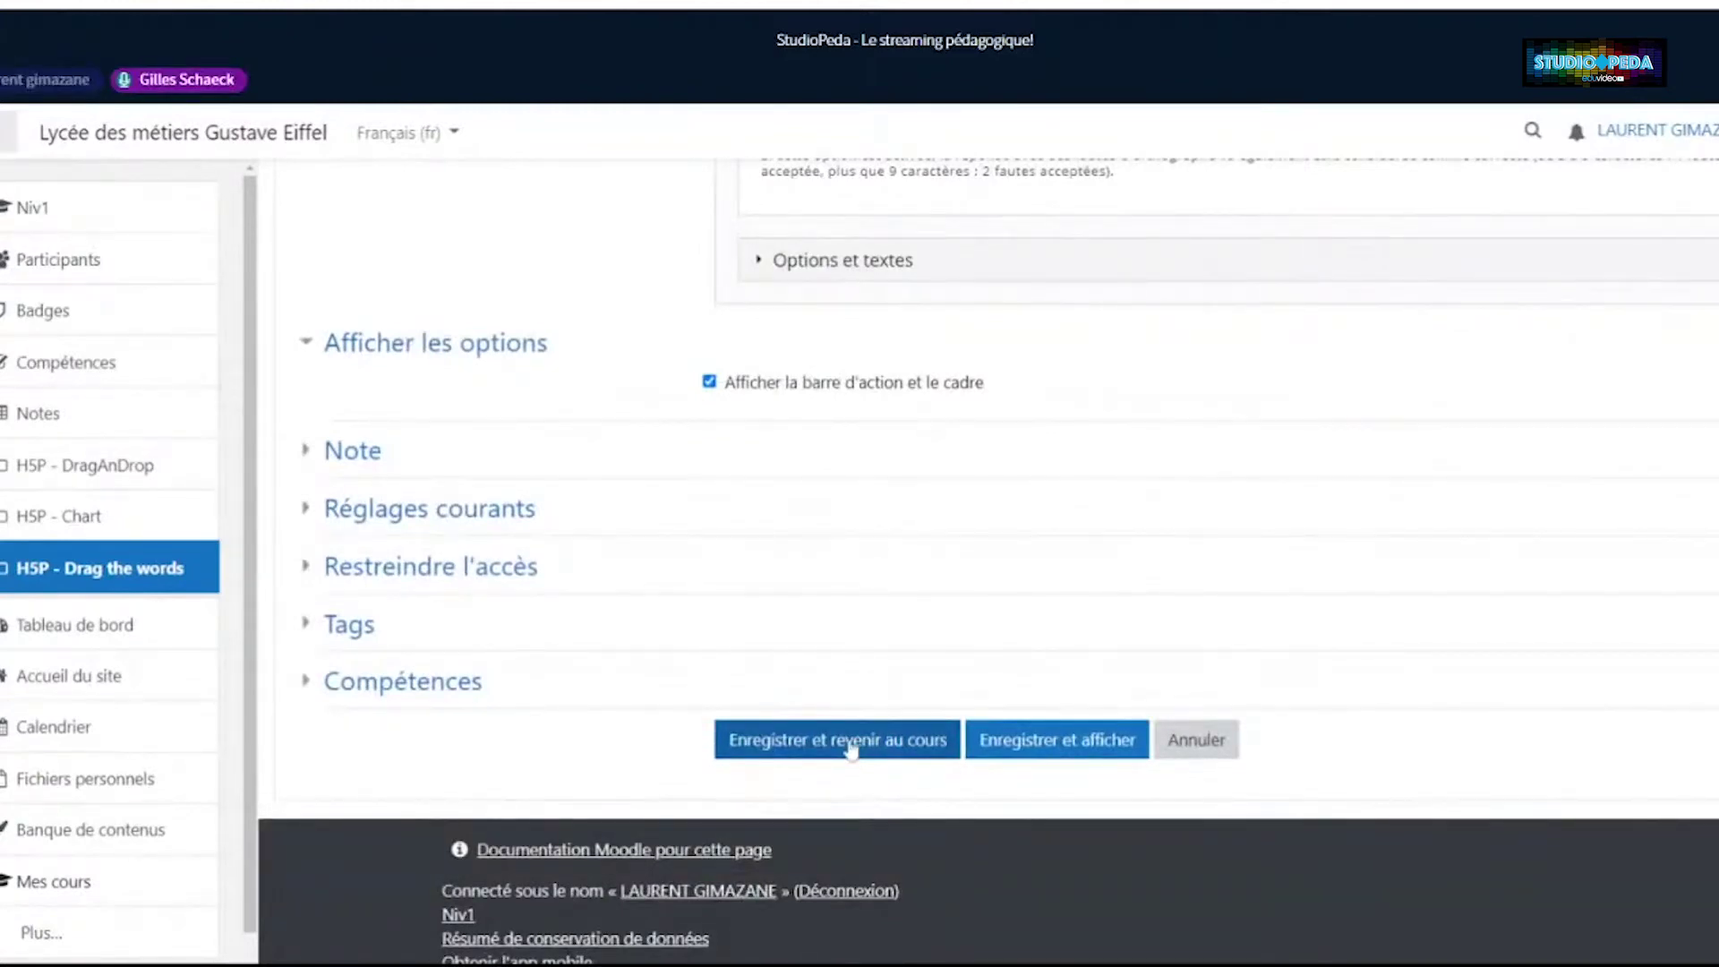
pyautogui.click(885, 754)
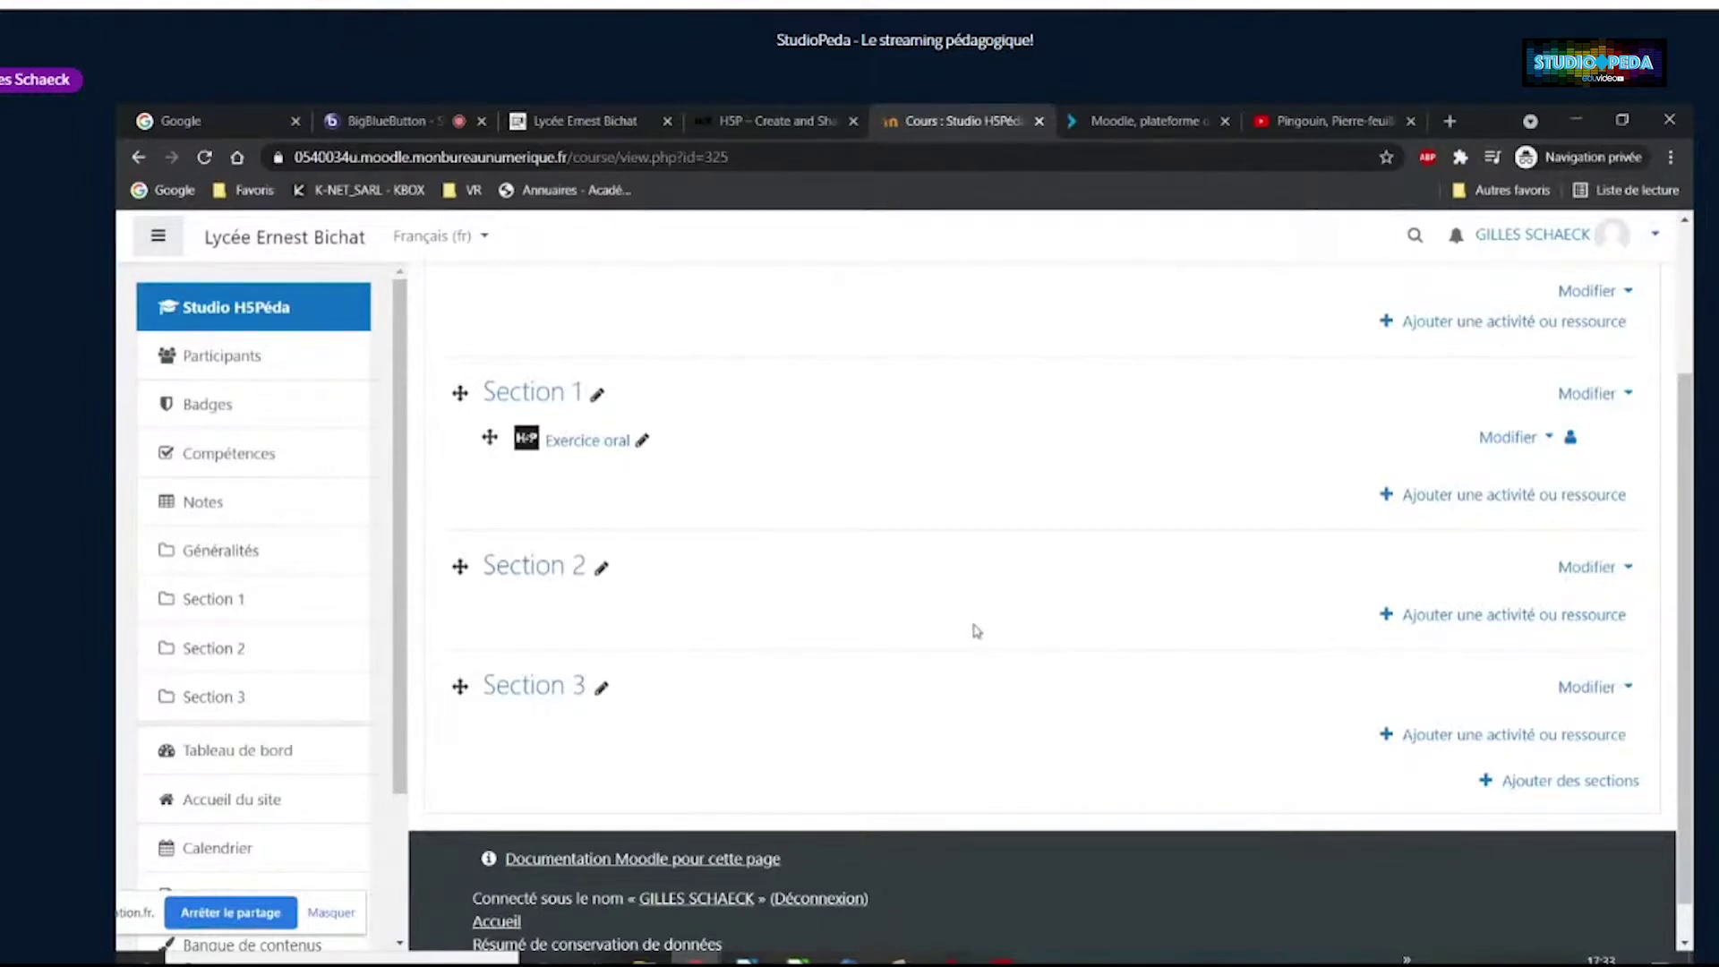
# Add an H5P Interactive Video activity to Section 2 of the Studio H5Péda course and dismiss the editor's guided tour
pyautogui.click(1366, 613)
pyautogui.click(1077, 464)
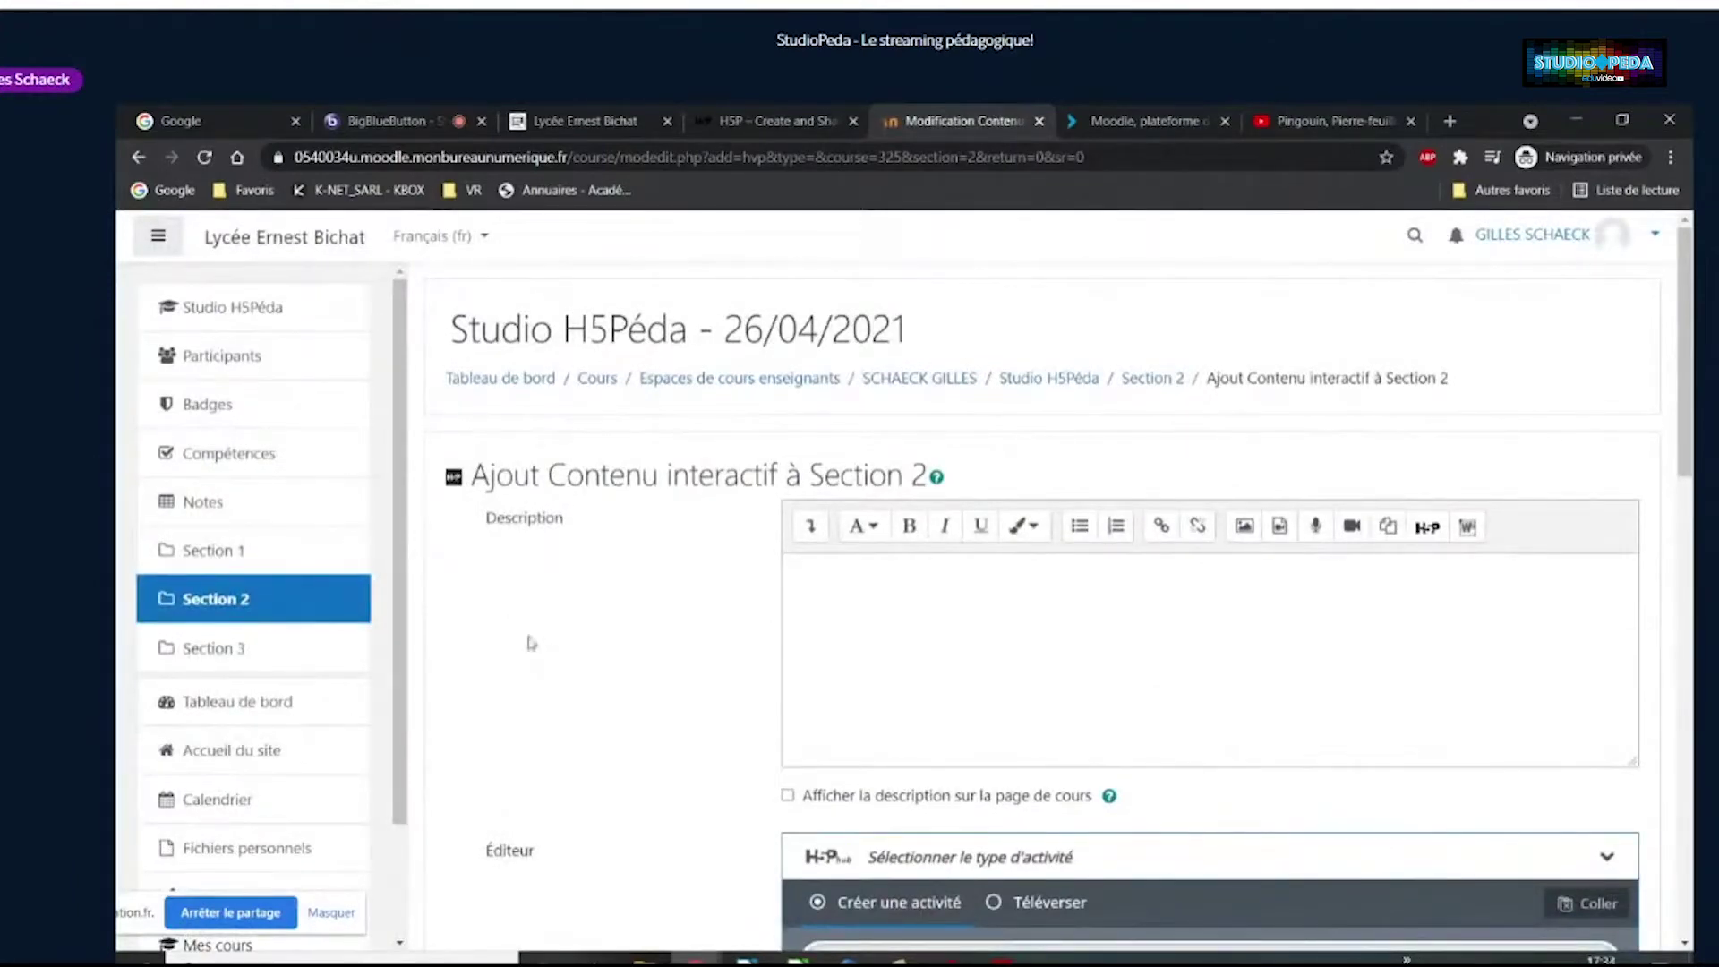
pyautogui.scroll(-5, 573, 650)
pyautogui.scroll(-2, 1016, 564)
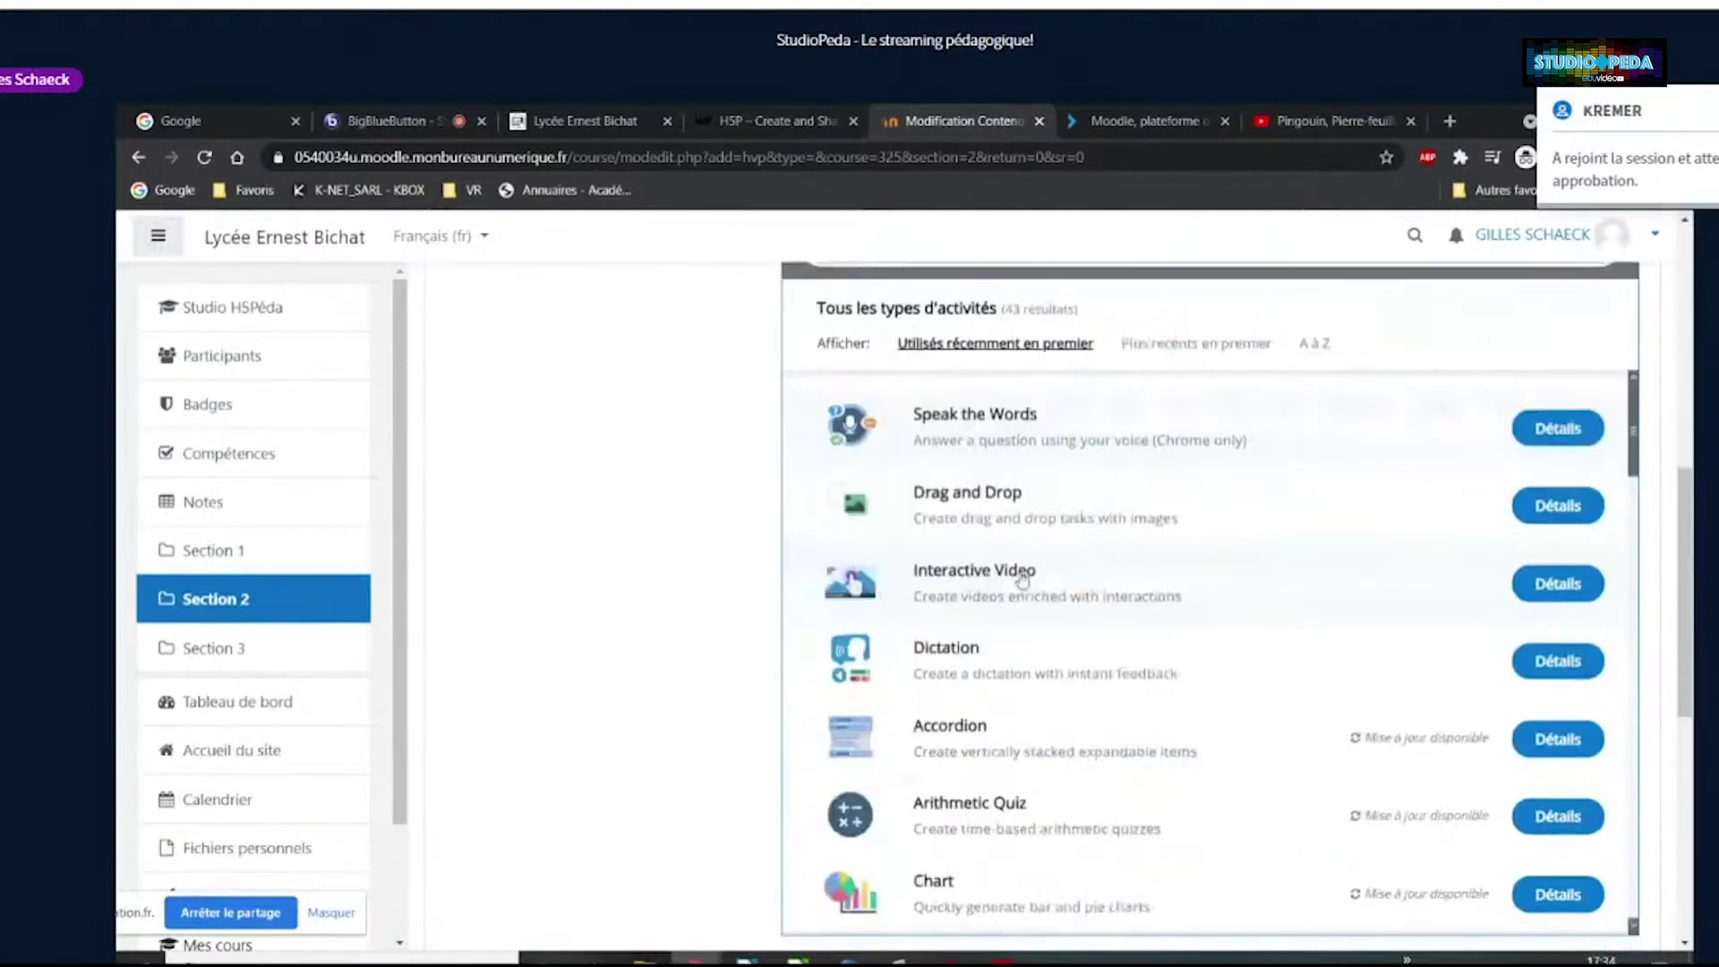
pyautogui.scroll(-10, 1025, 576)
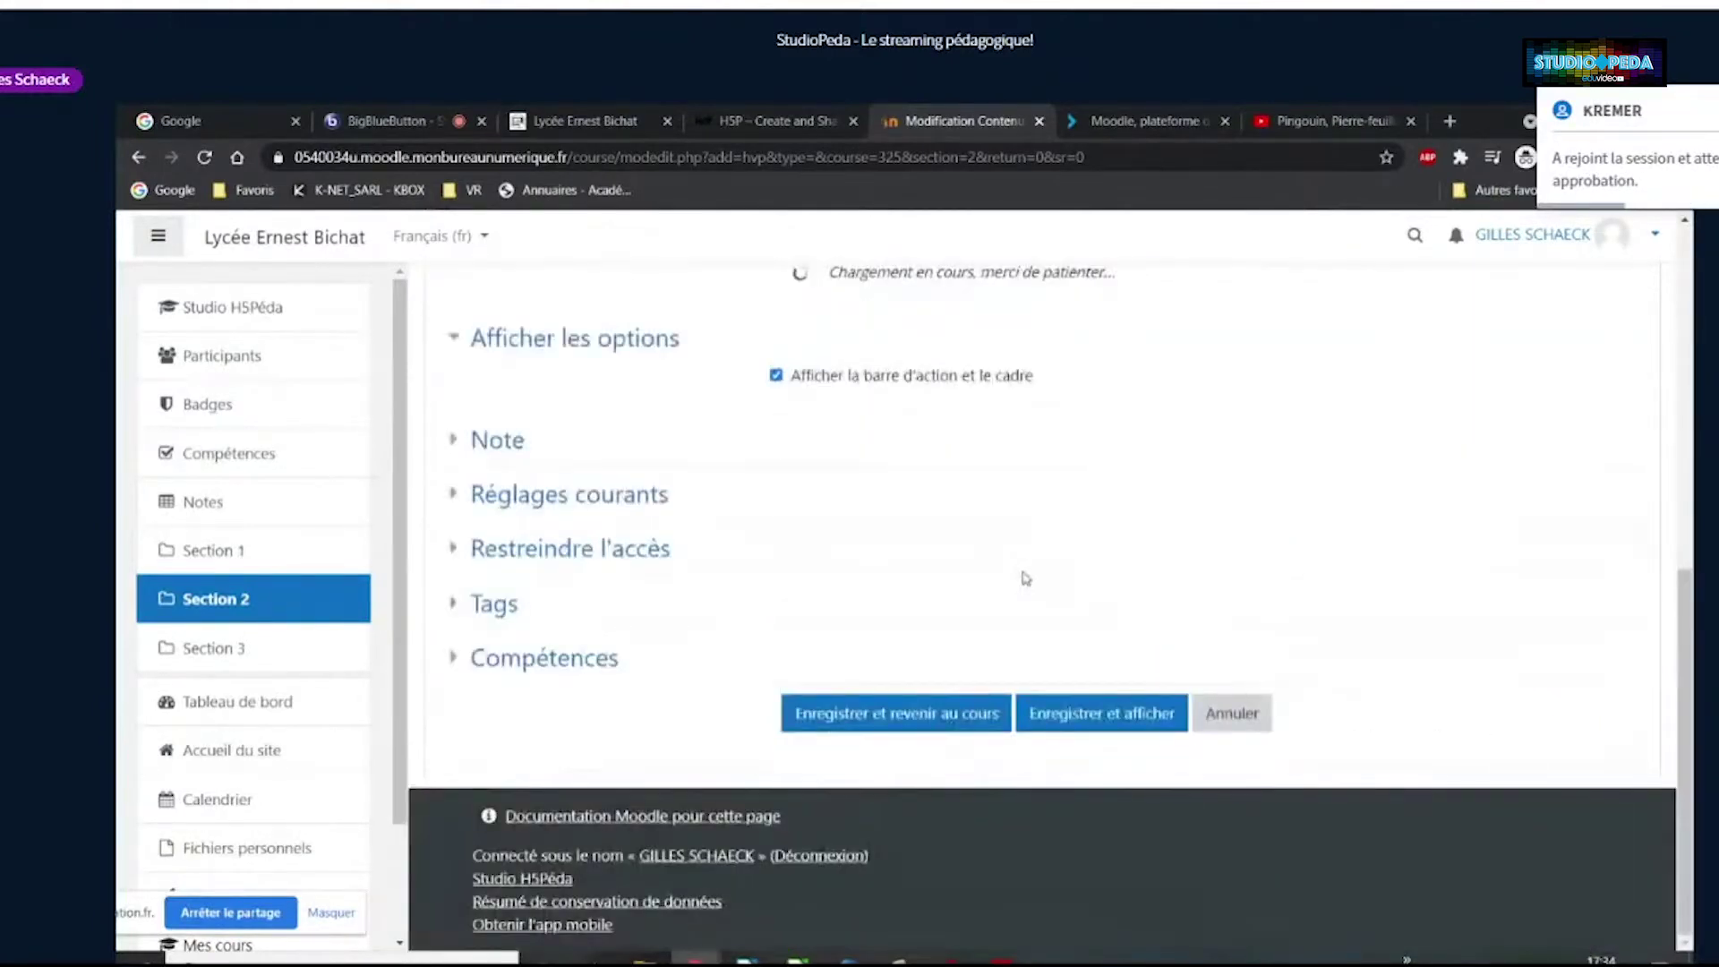
pyautogui.scroll(3, 621, 567)
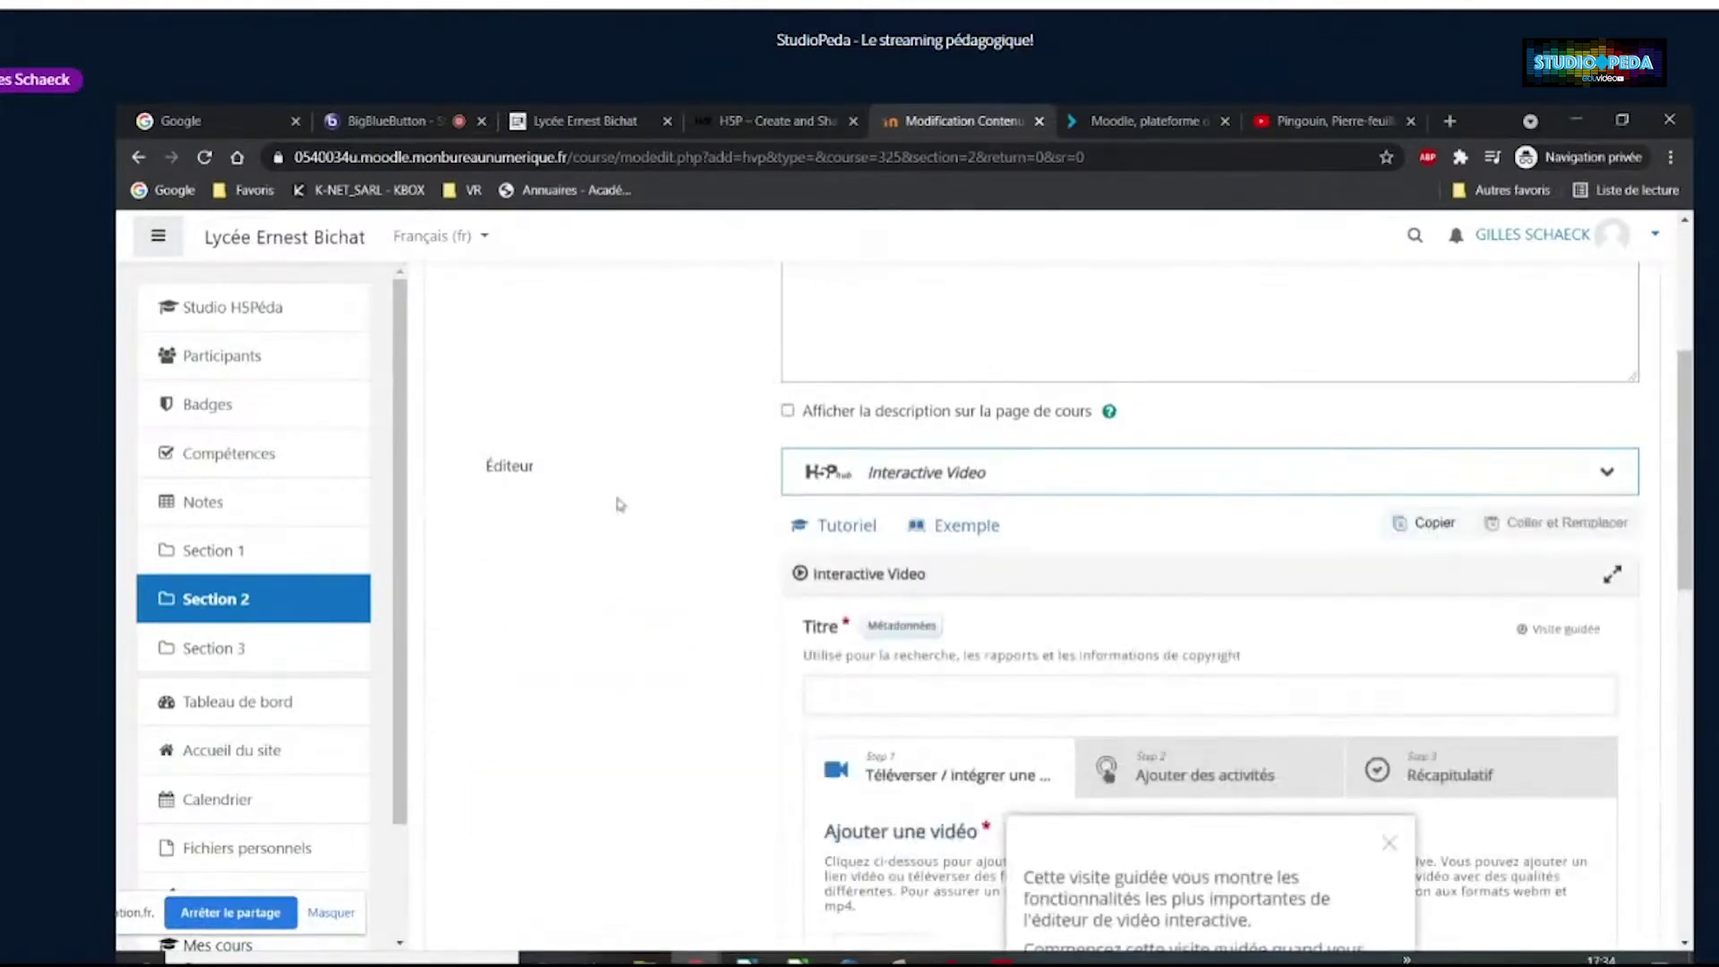
pyautogui.scroll(-3, 618, 506)
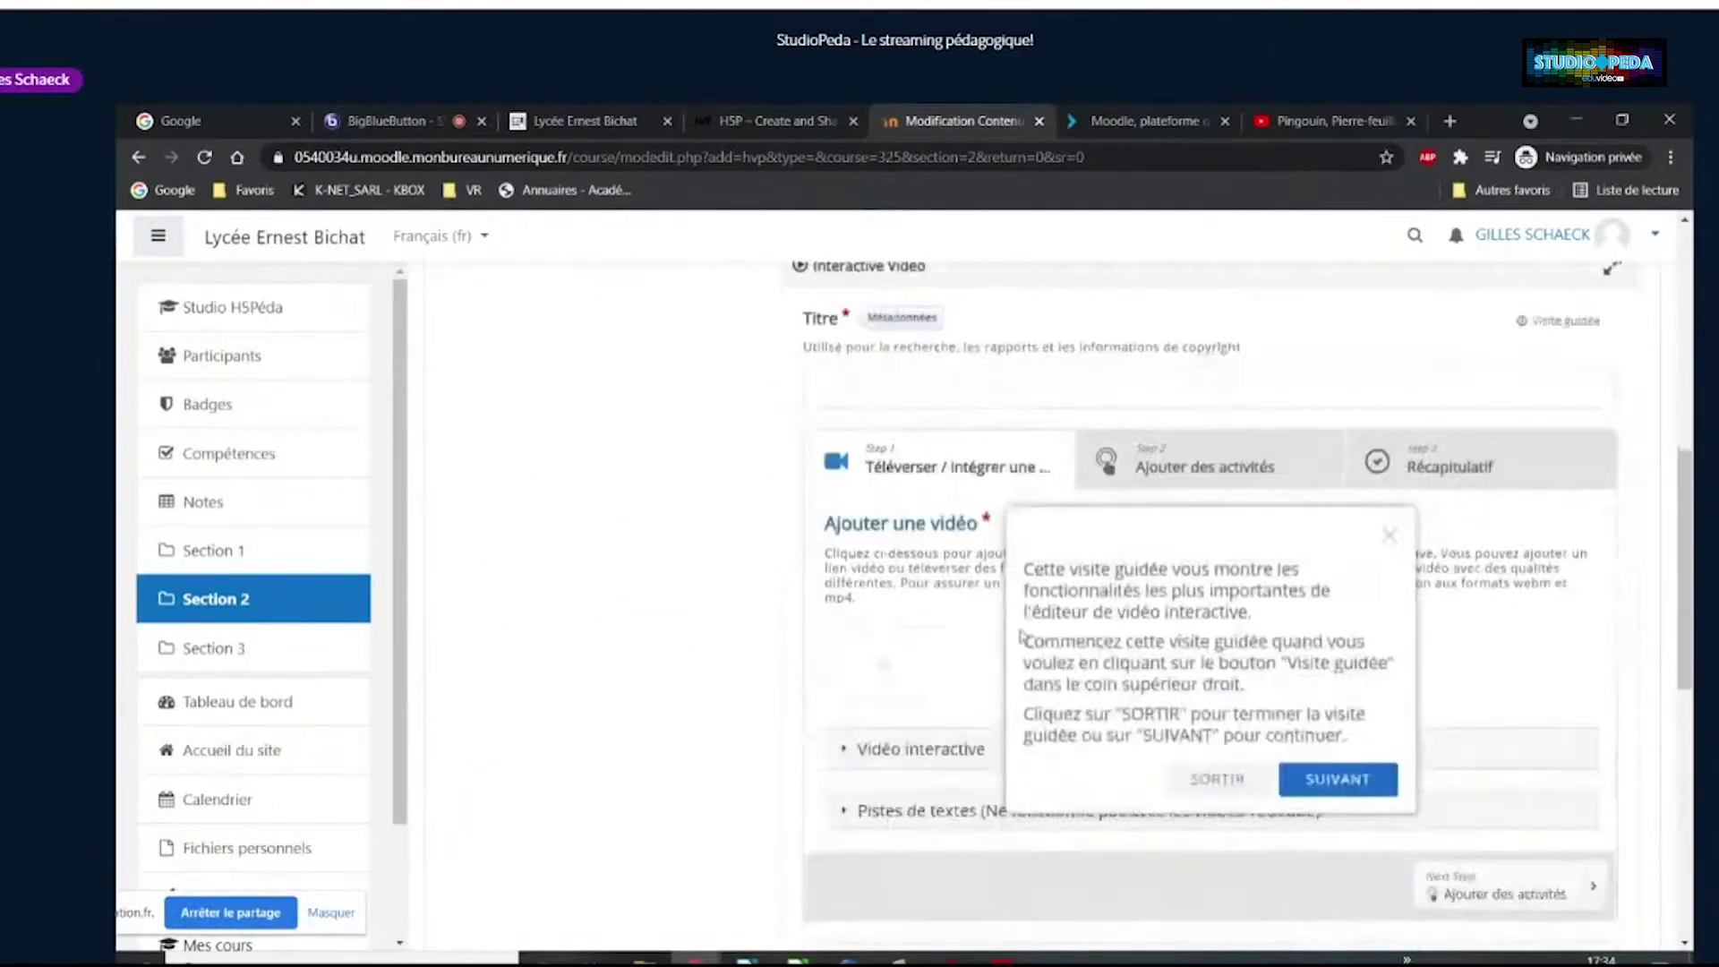
pyautogui.click(1389, 536)
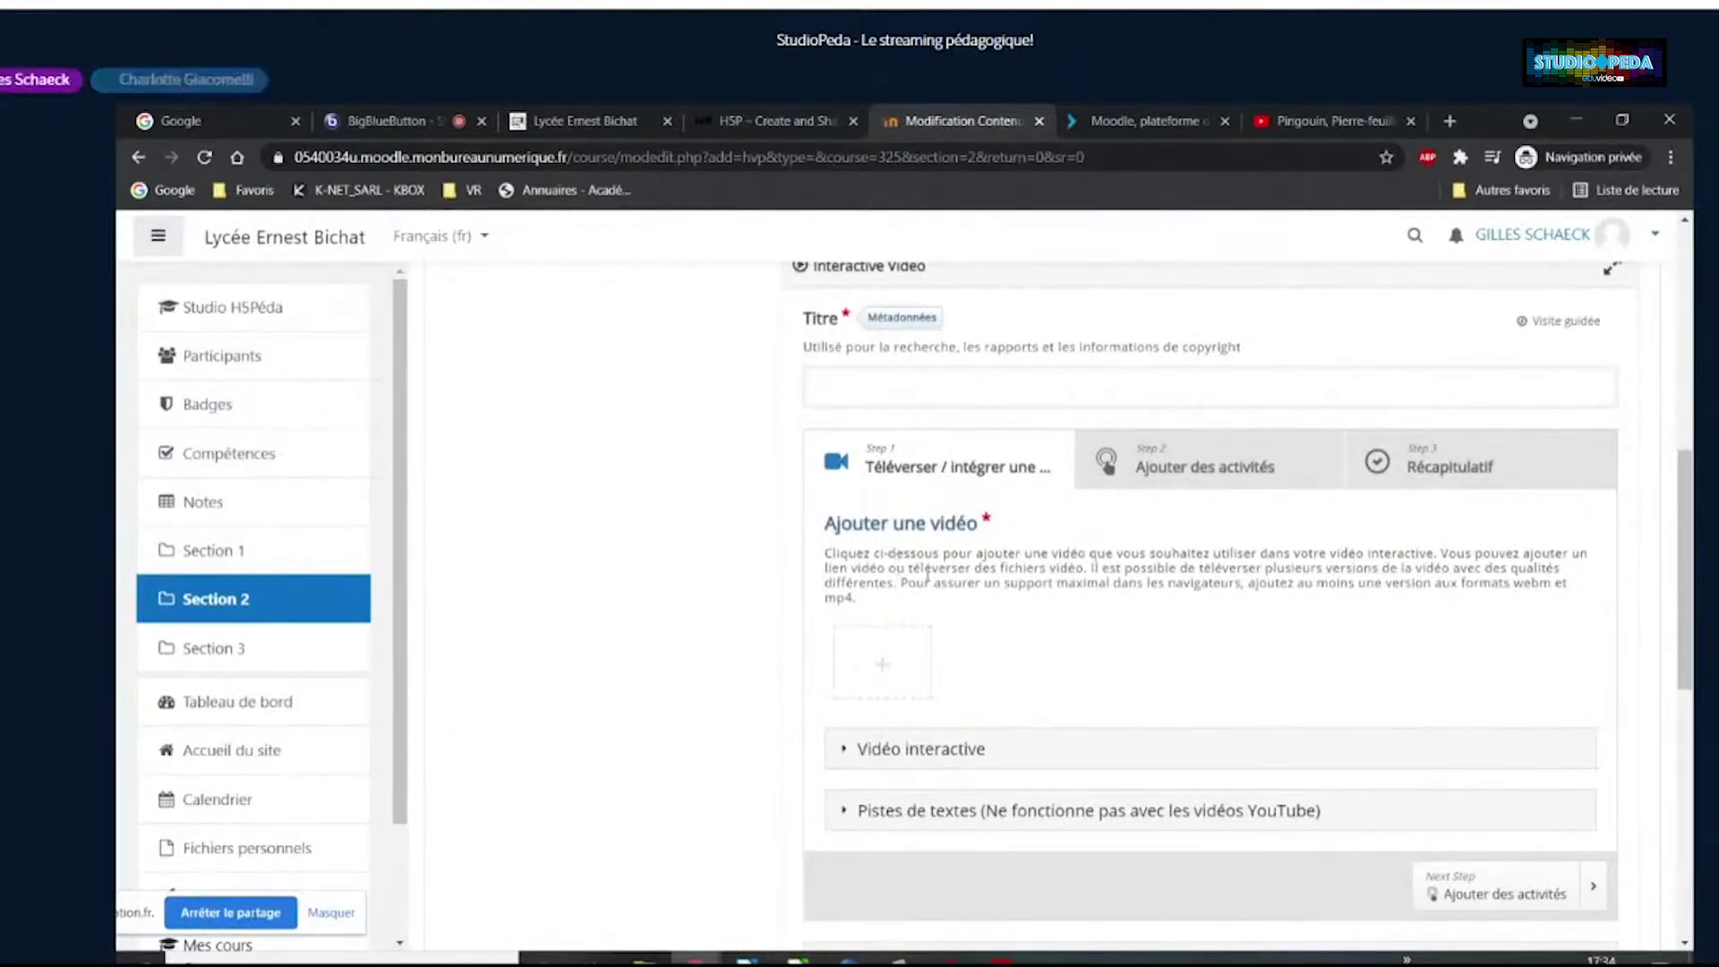
# Switch to YouTube and copy the address of the "Pingouin, Pierre-feuille-ciseaux, décollage..." video
pyautogui.click(1334, 120)
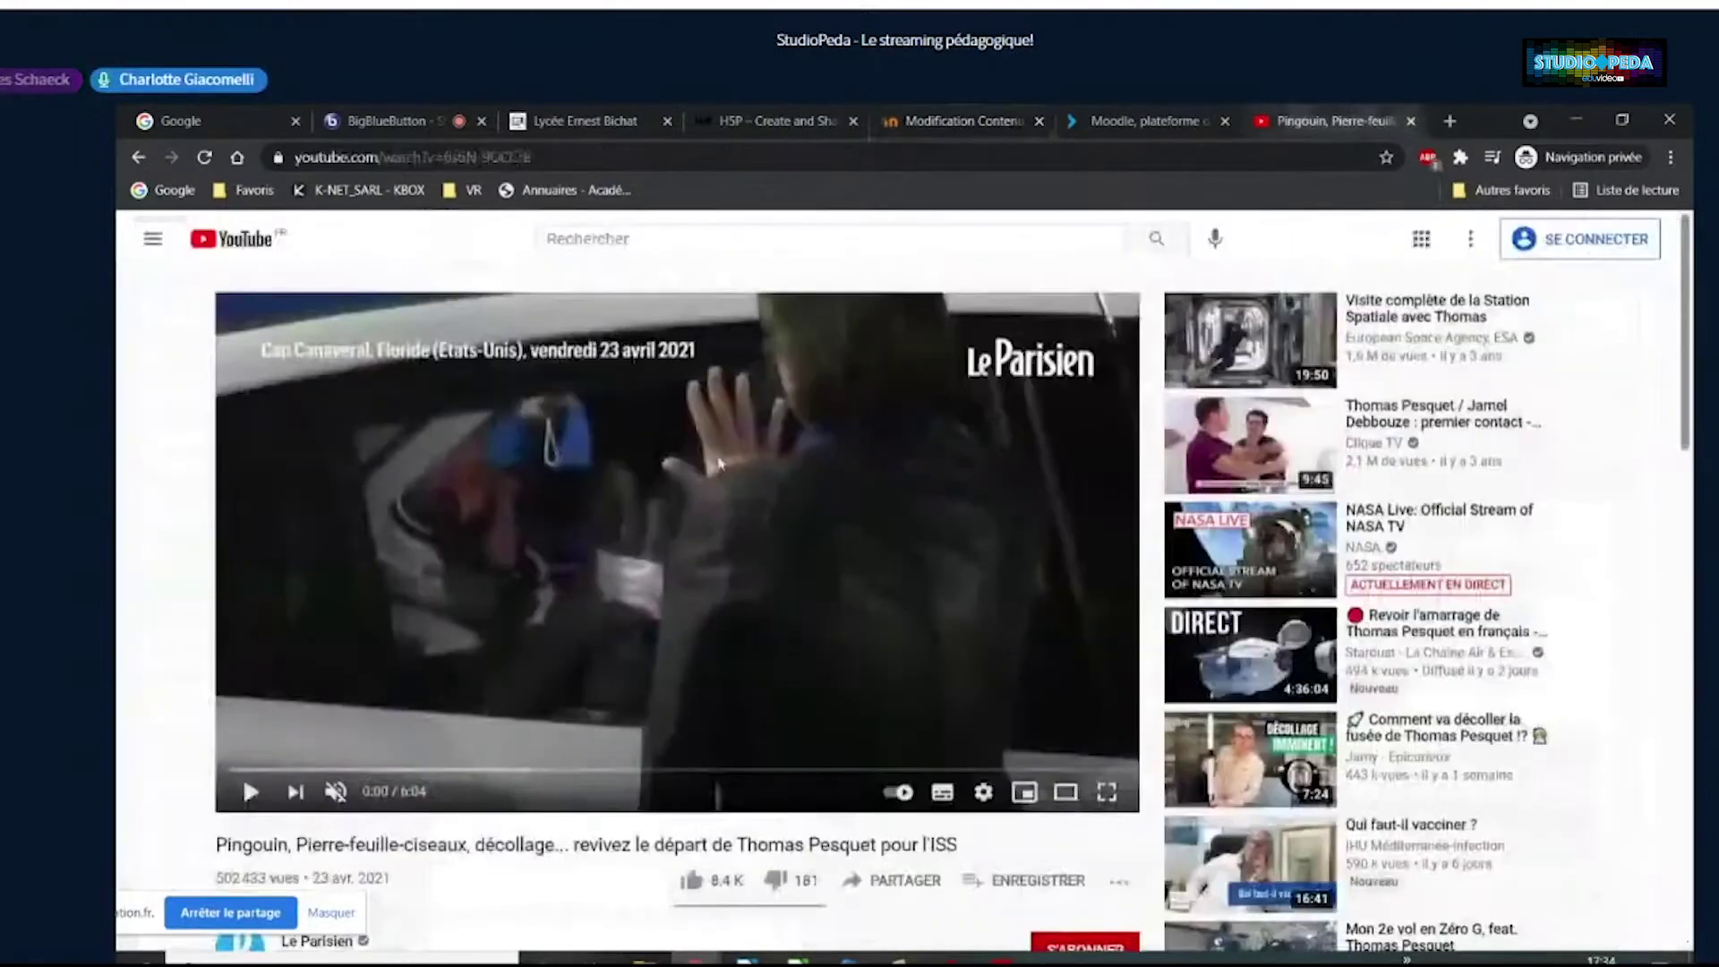
pyautogui.click(562, 154)
pyautogui.hotkey('ctrl', 'c')
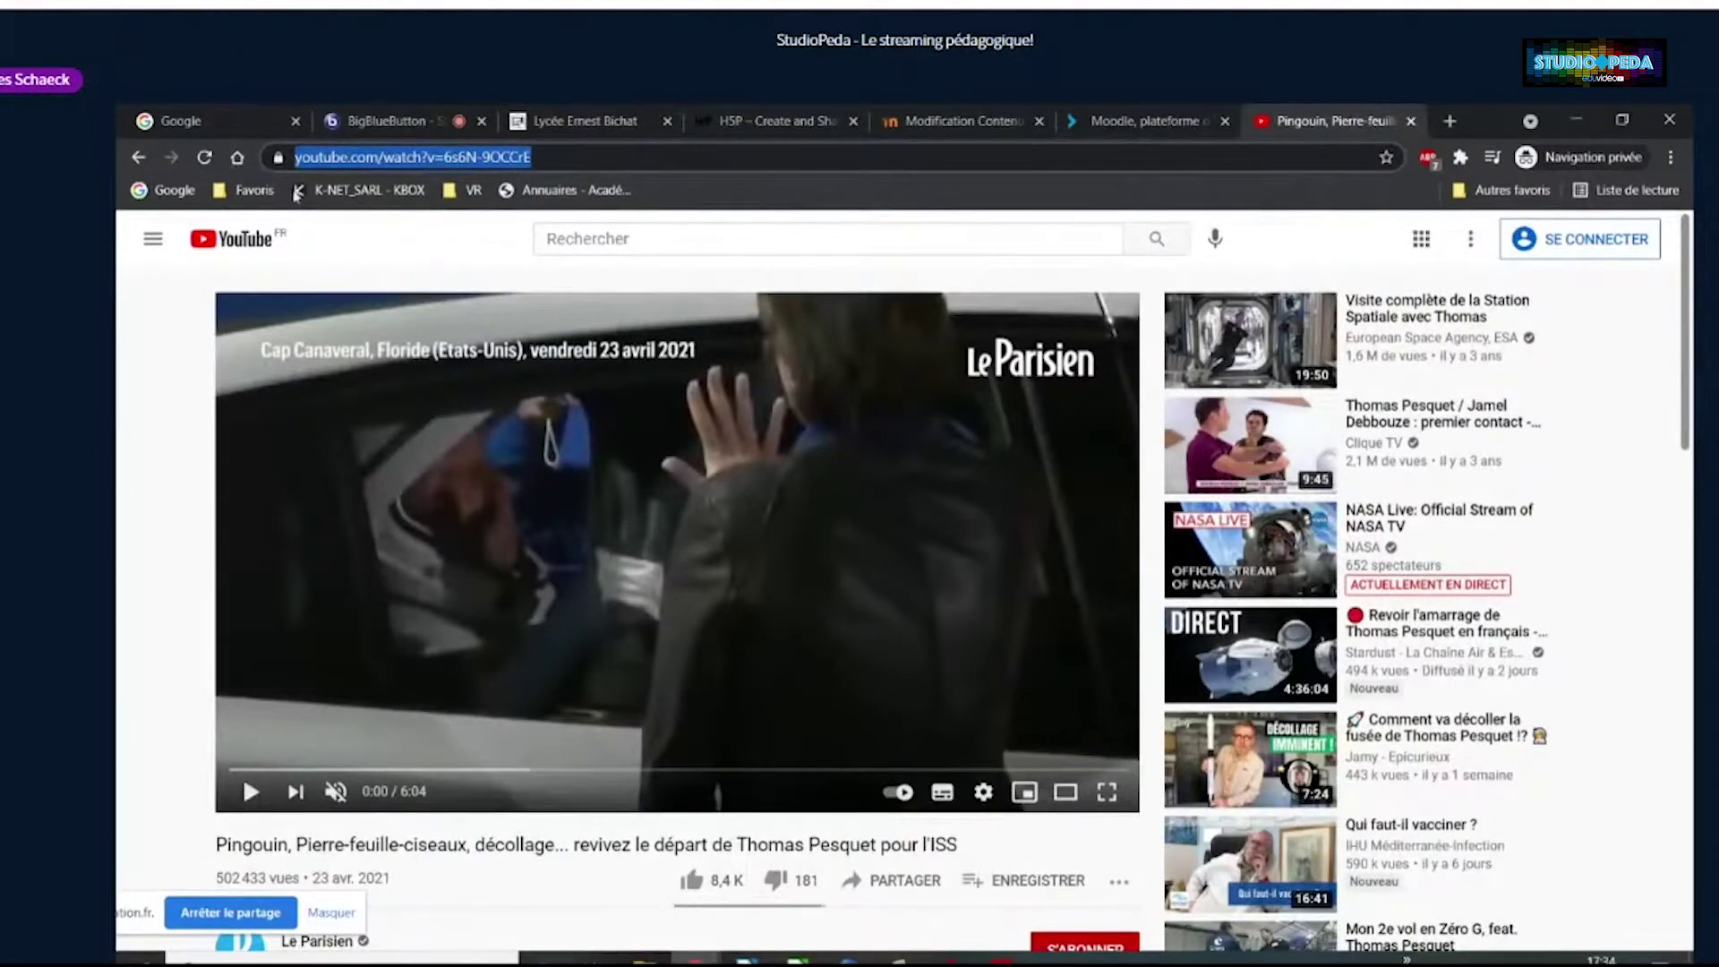
# Return to the Moodle activity editor and insert the copied YouTube link as the interactive video's source
pyautogui.click(380, 120)
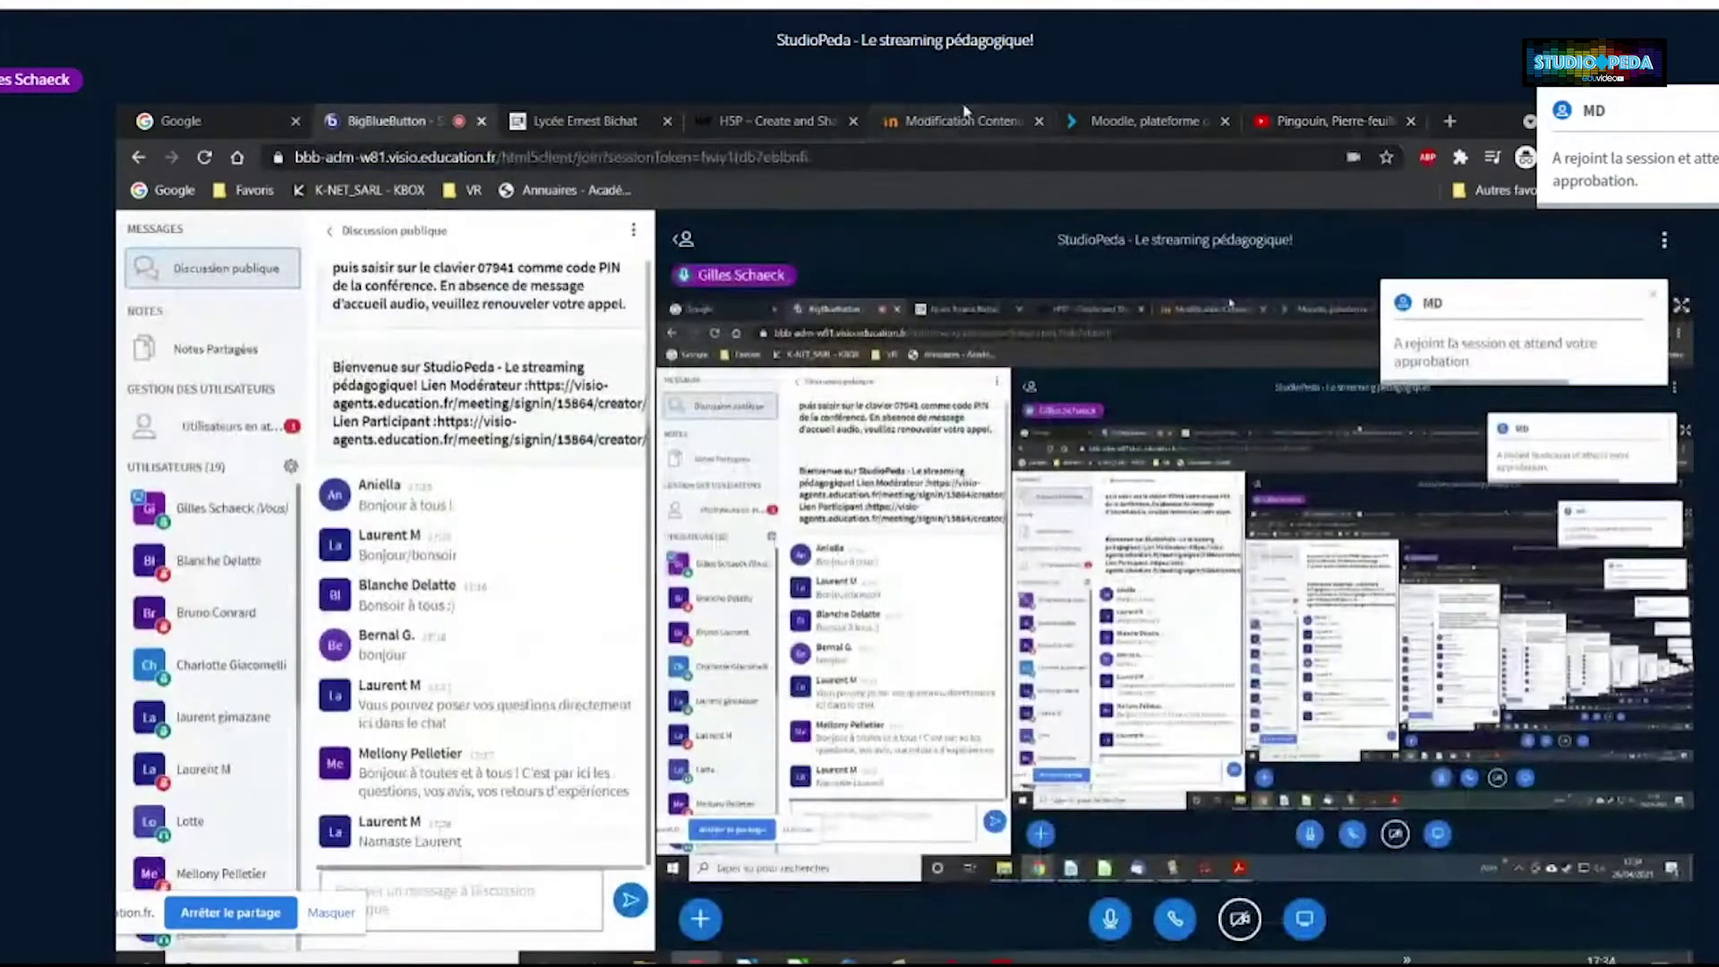
pyautogui.hotkey('ctrl', '5')
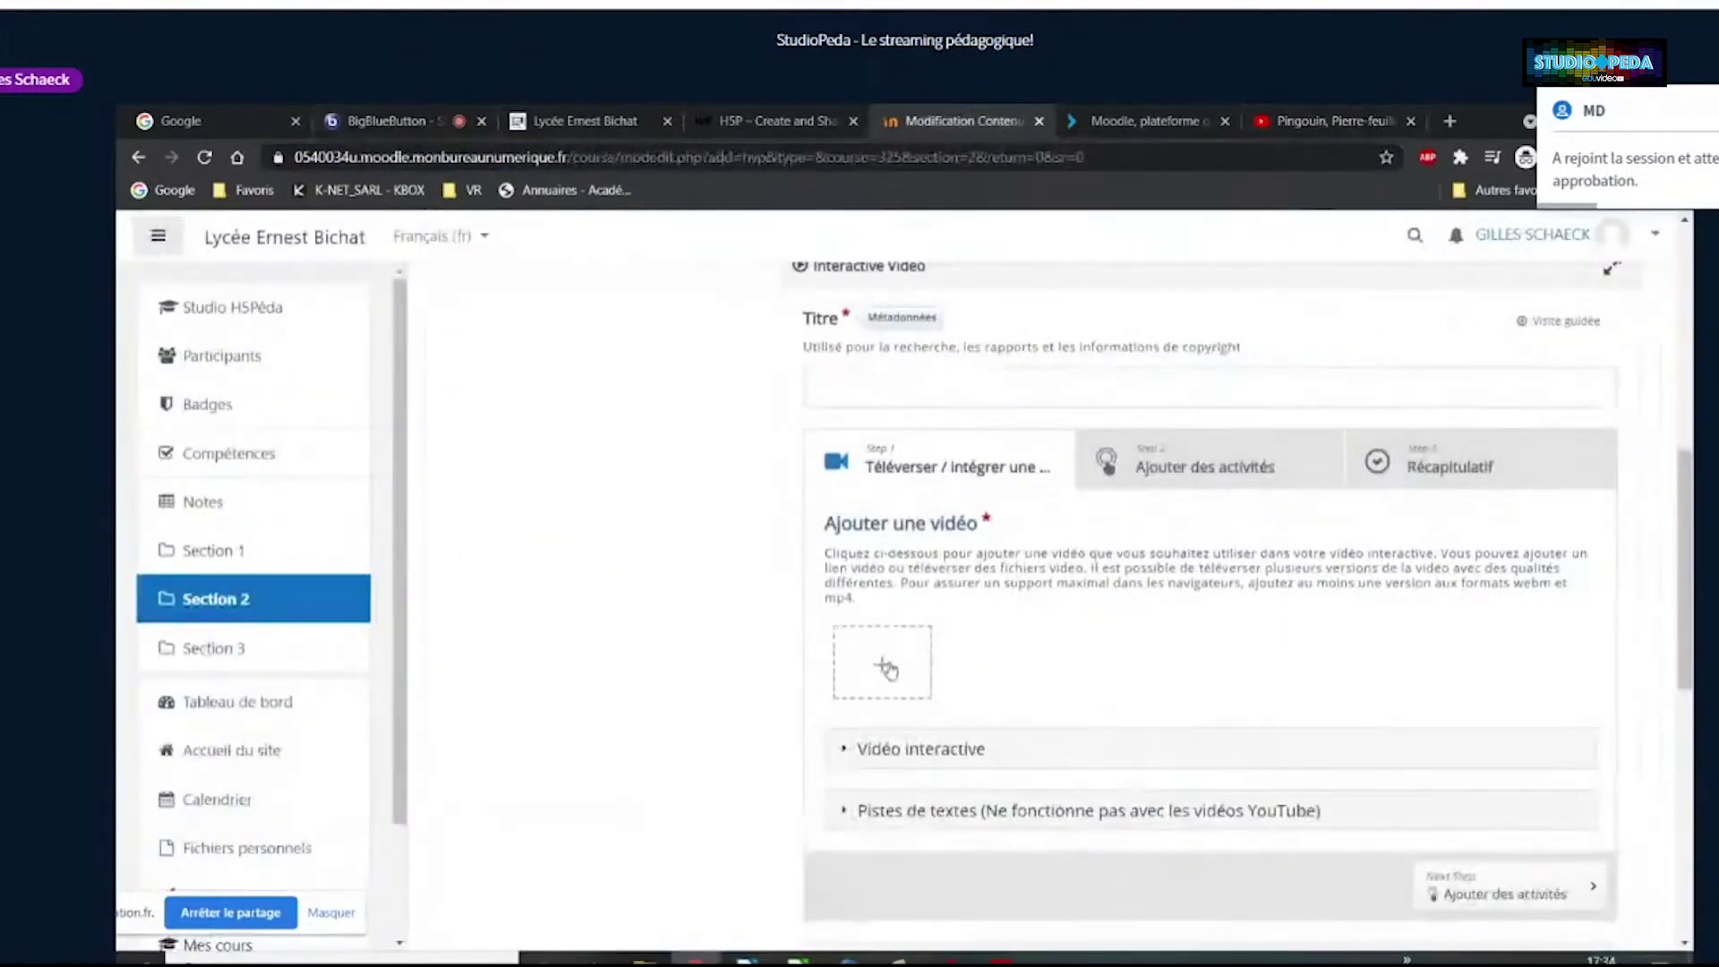
pyautogui.click(898, 674)
pyautogui.click(1247, 747)
pyautogui.hotkey('ctrl', 'v')
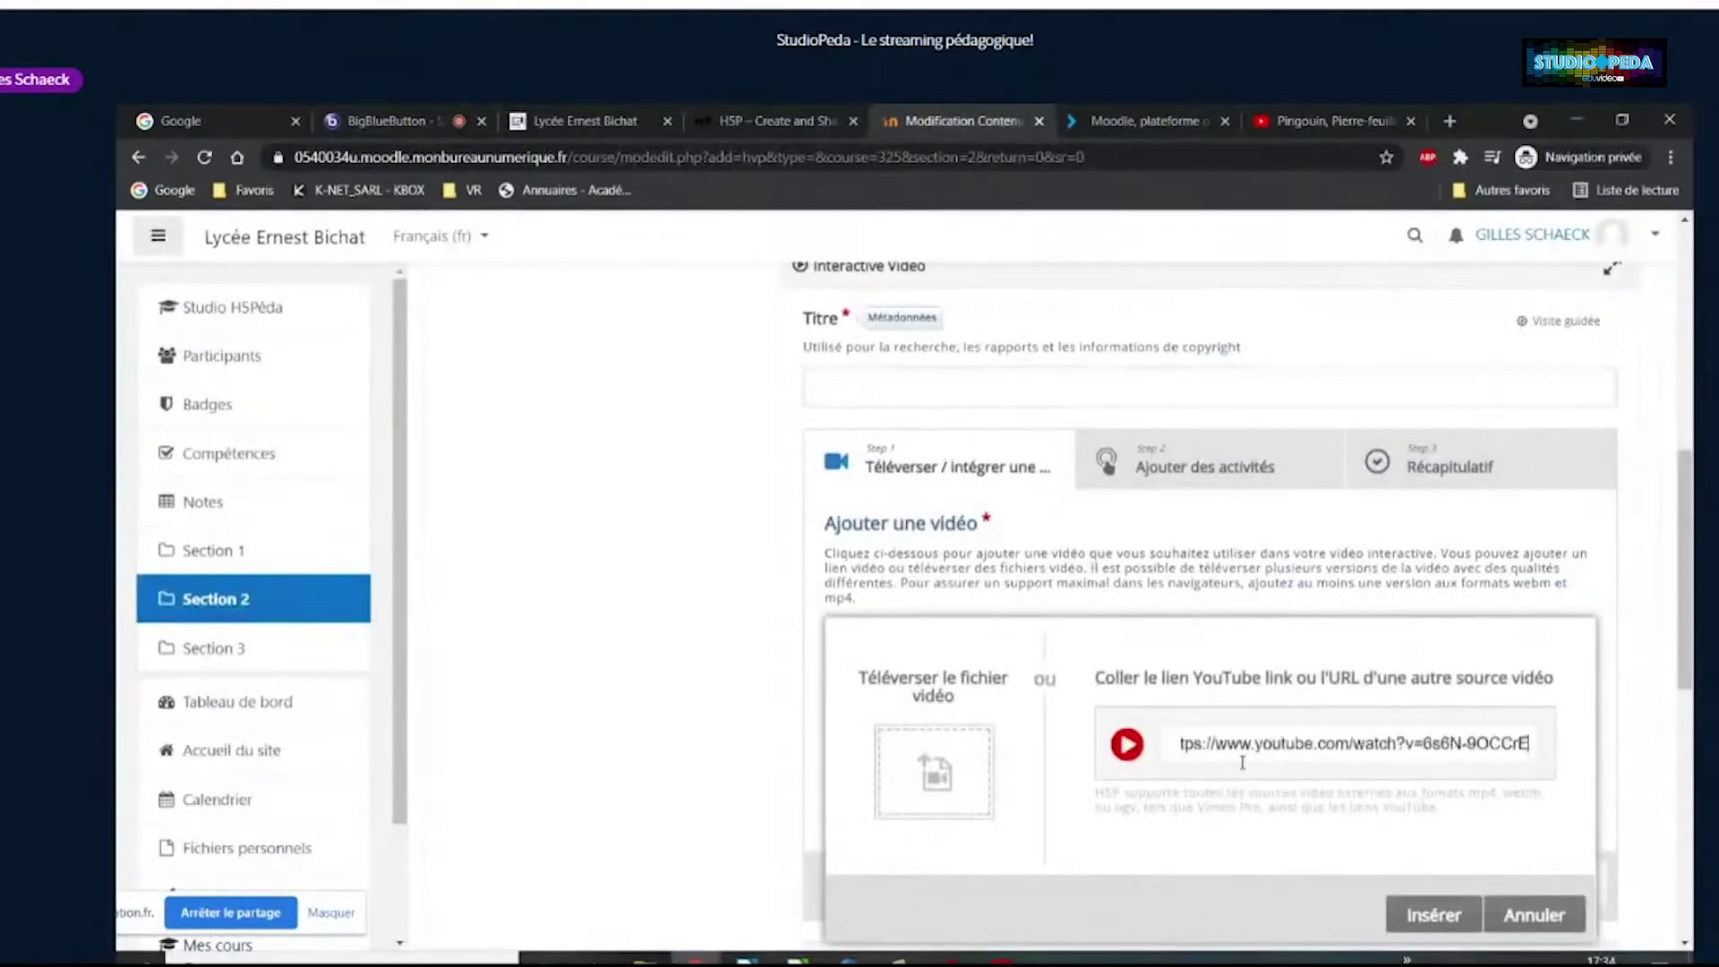
pyautogui.click(1434, 915)
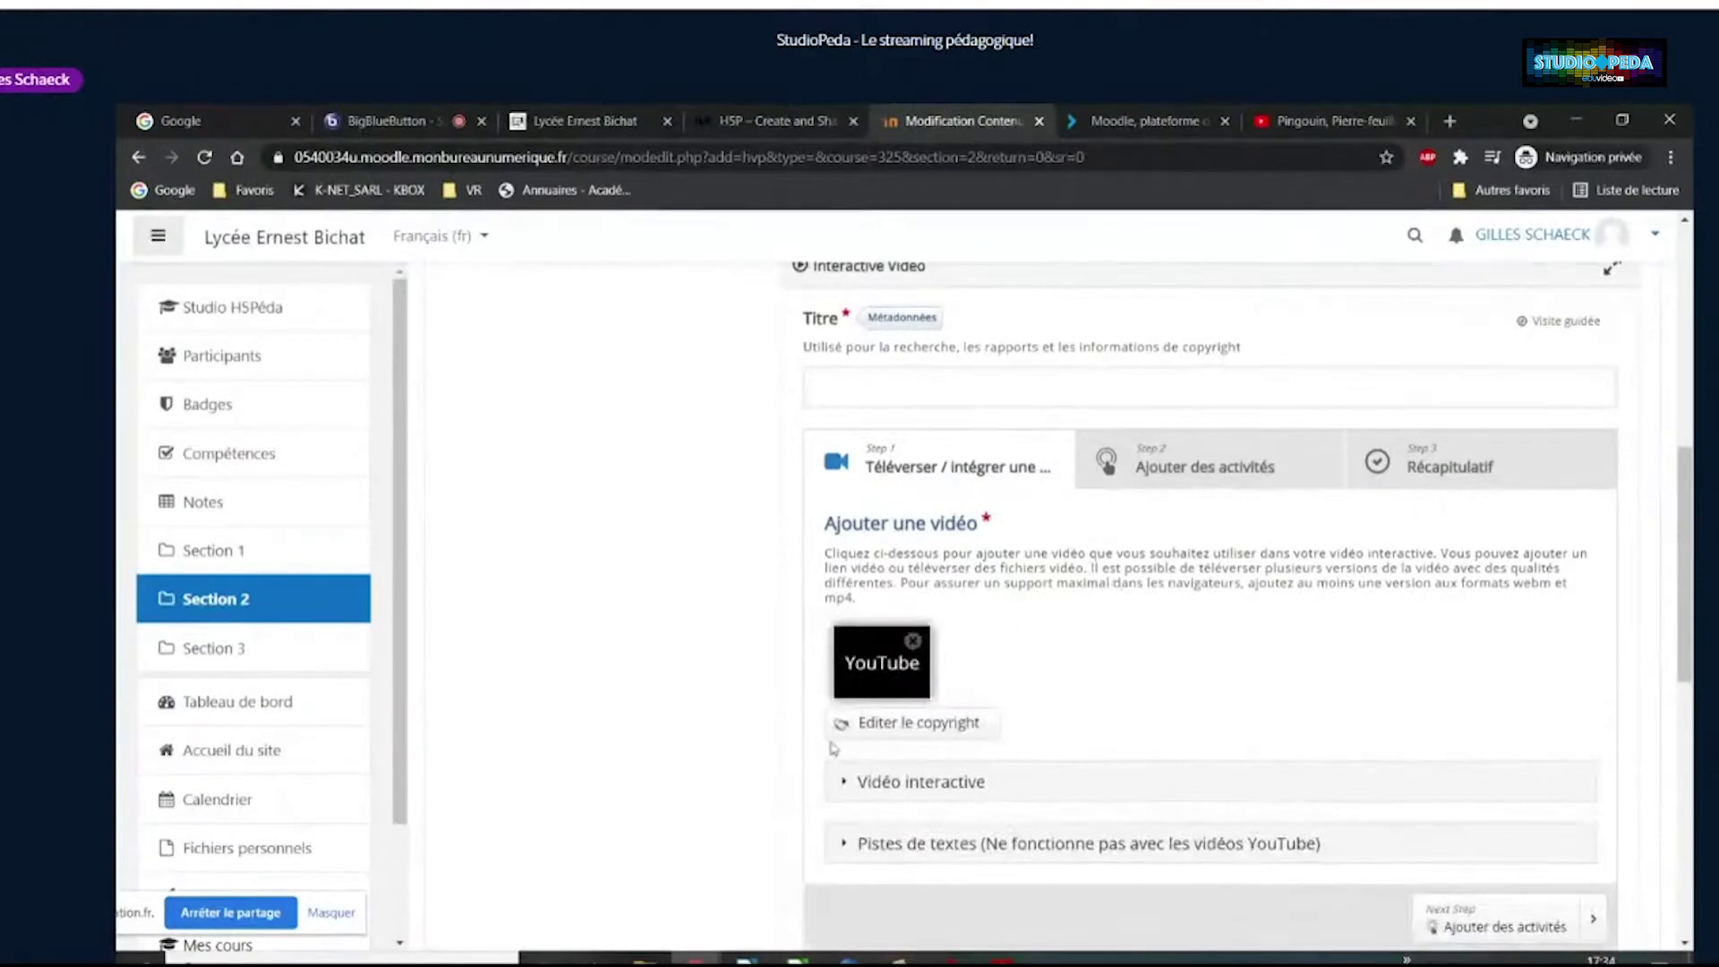
# Go to the "Ajouter des activités" stage and position the video at 0:10, dismissing the suggested videos
pyautogui.click(1218, 467)
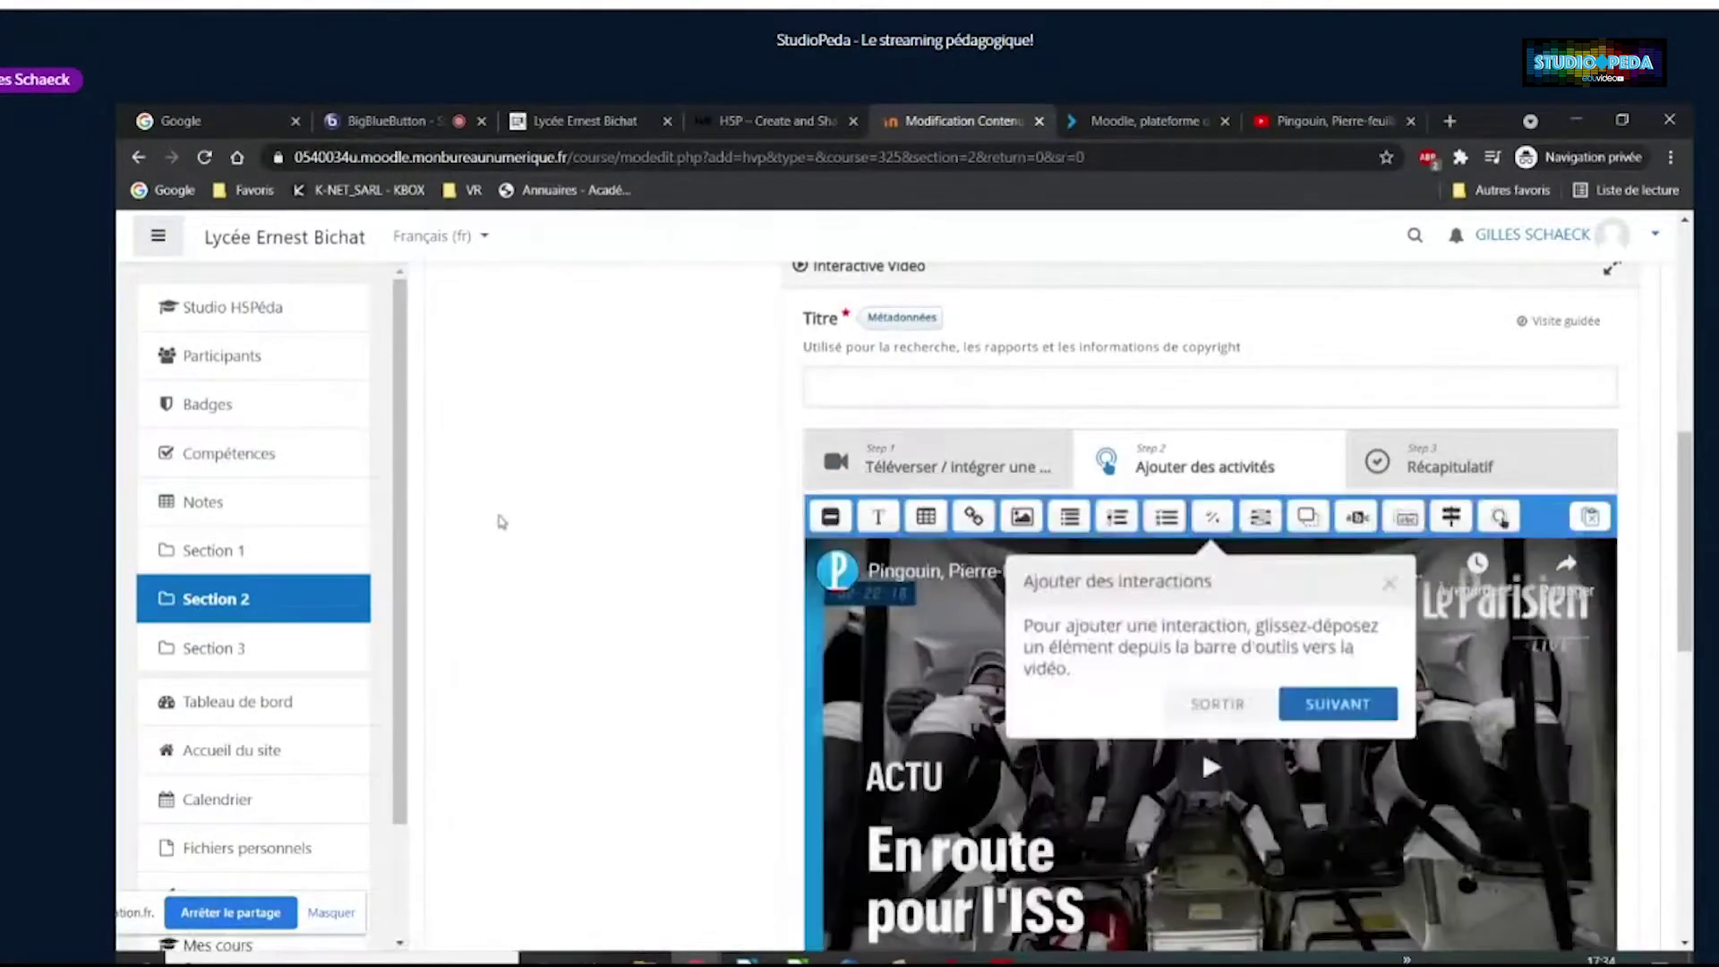
pyautogui.scroll(-1, 502, 521)
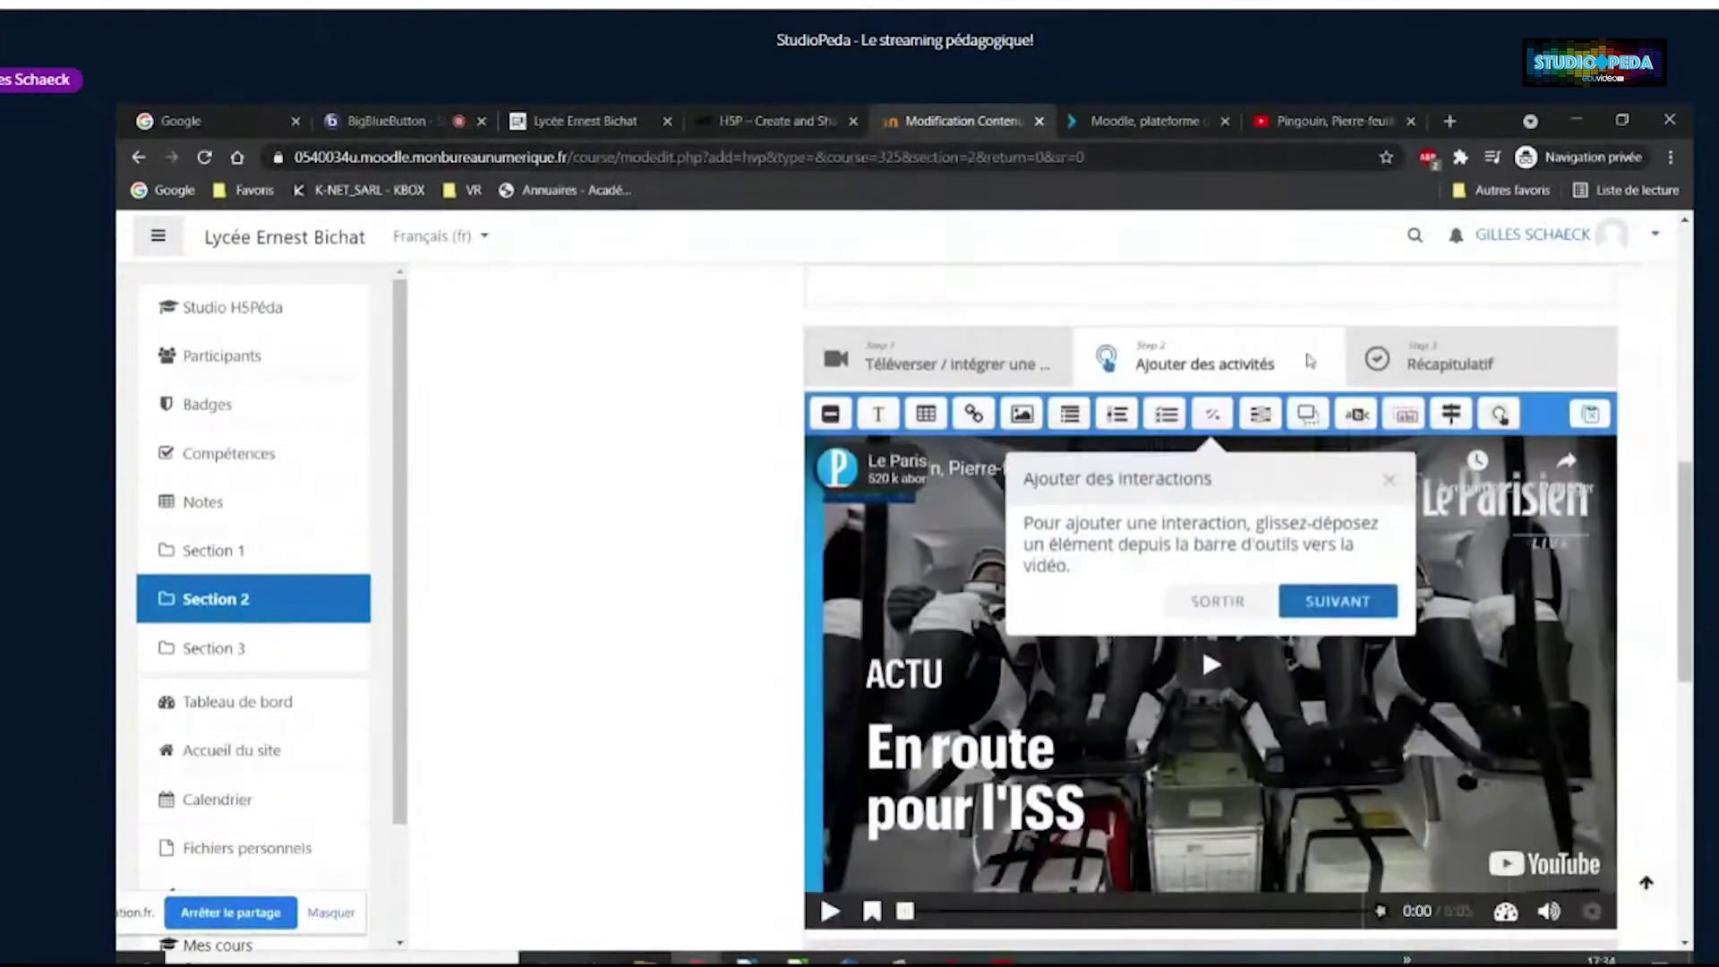
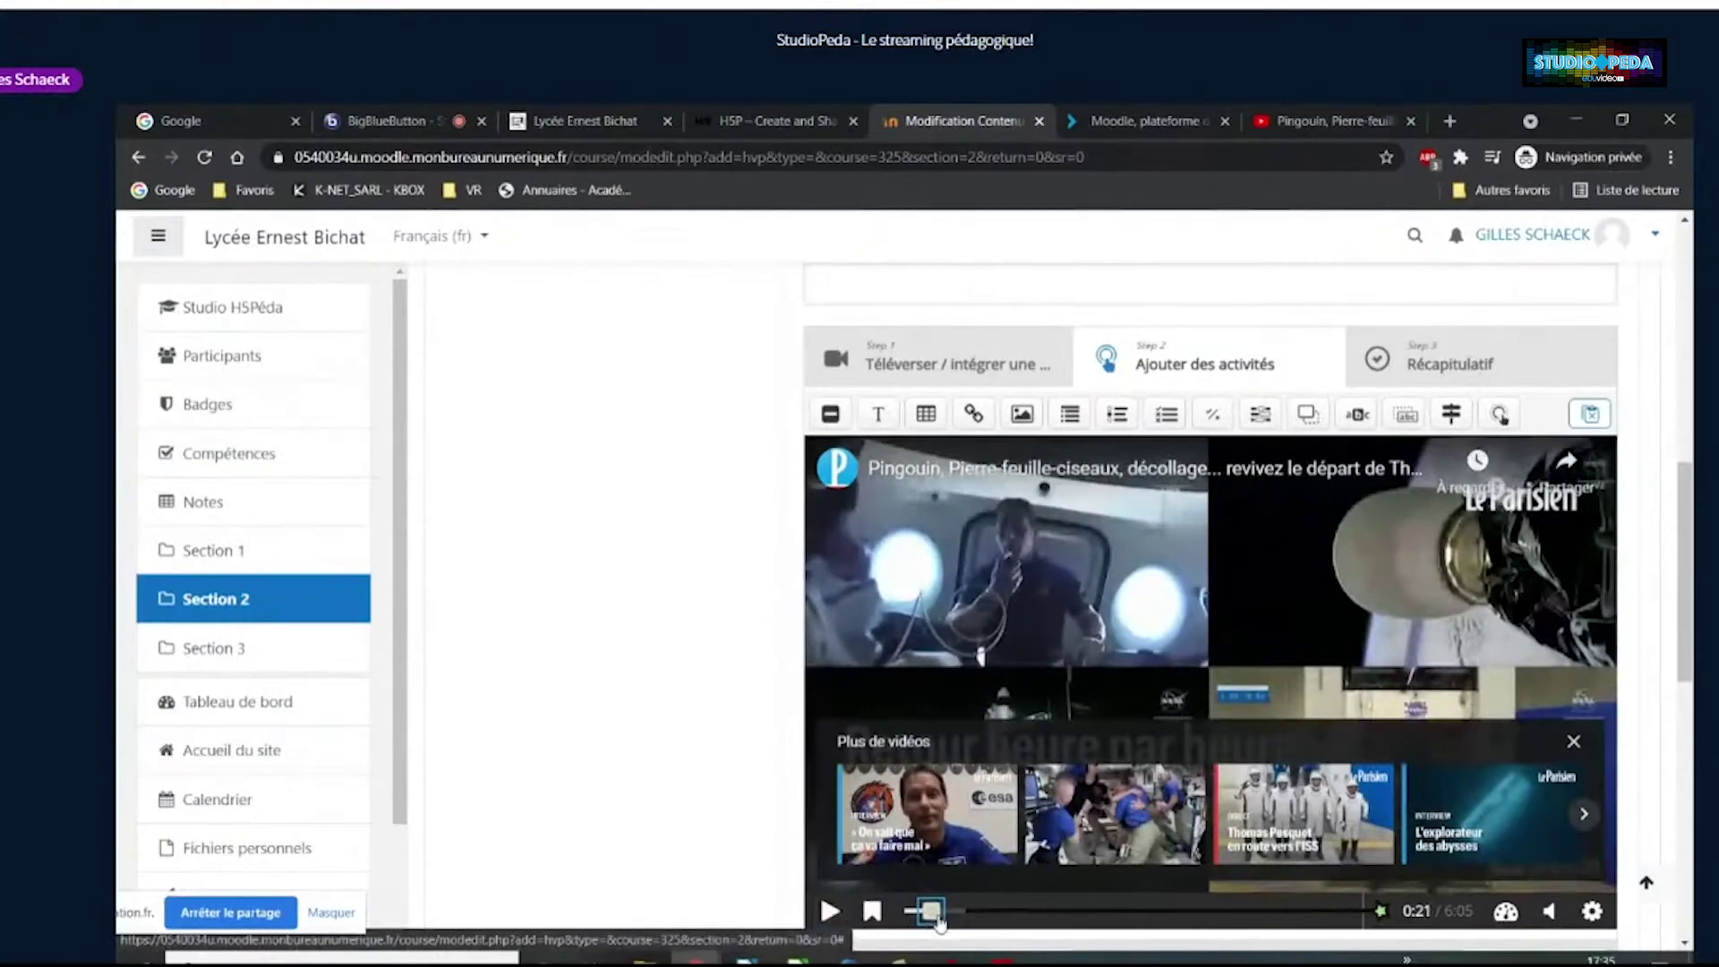
pyautogui.moveTo(938, 922); pyautogui.dragTo(919, 913)
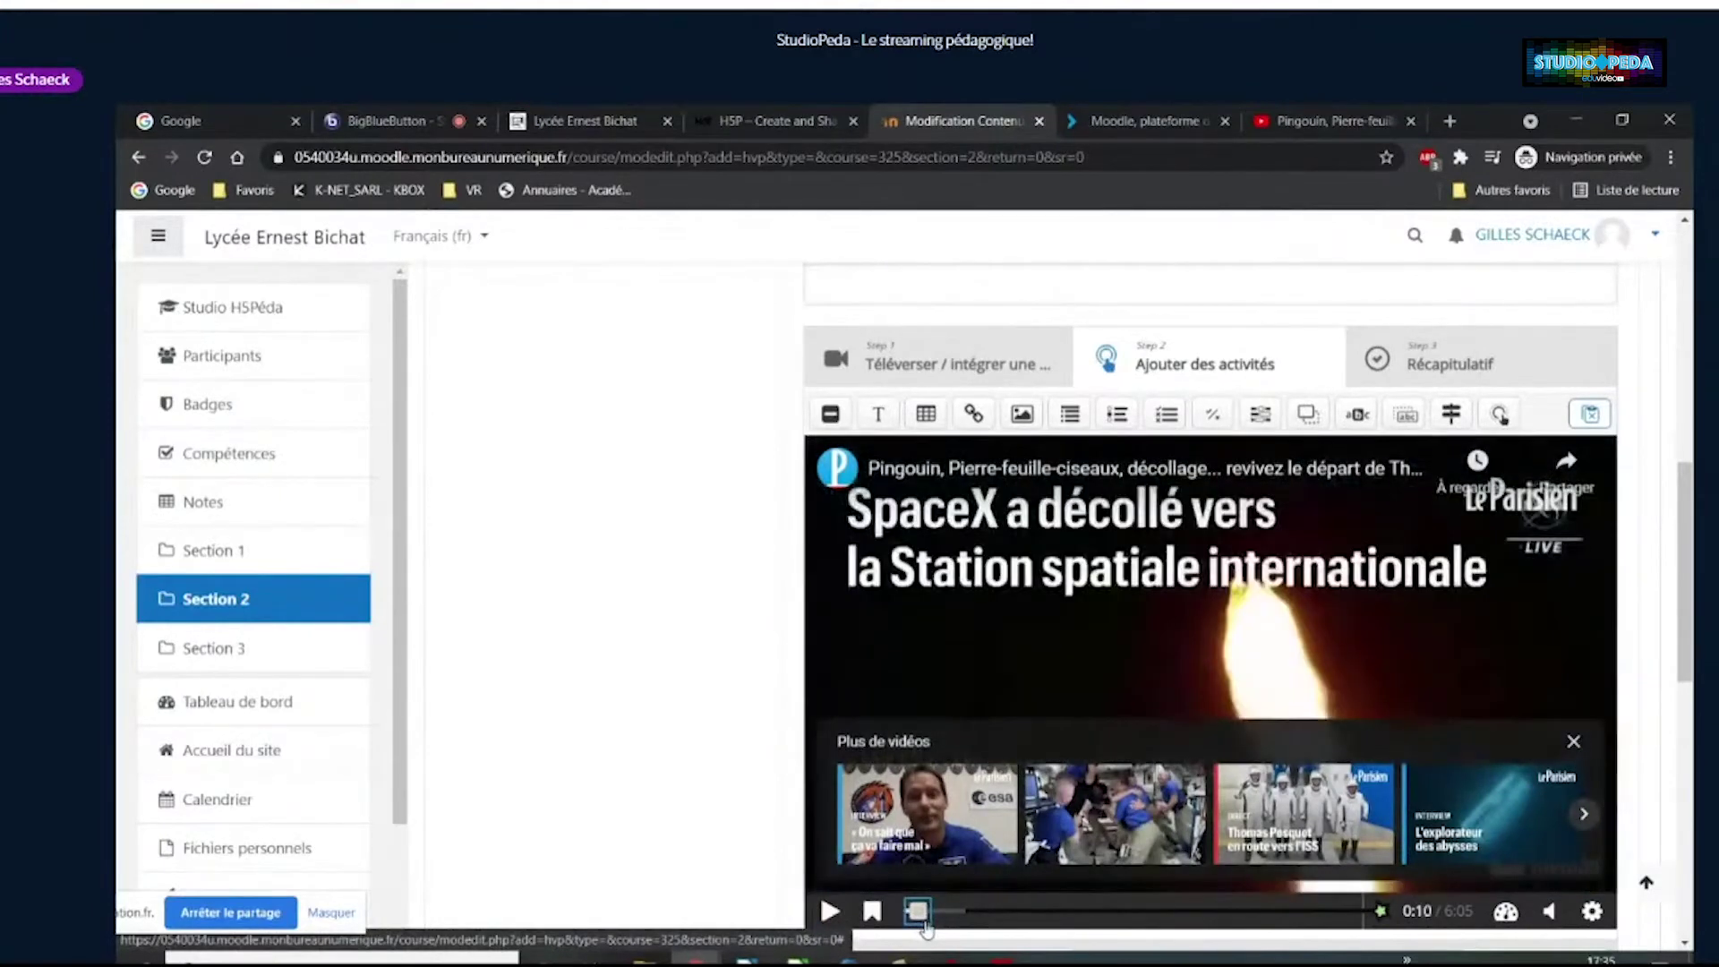
pyautogui.click(1573, 742)
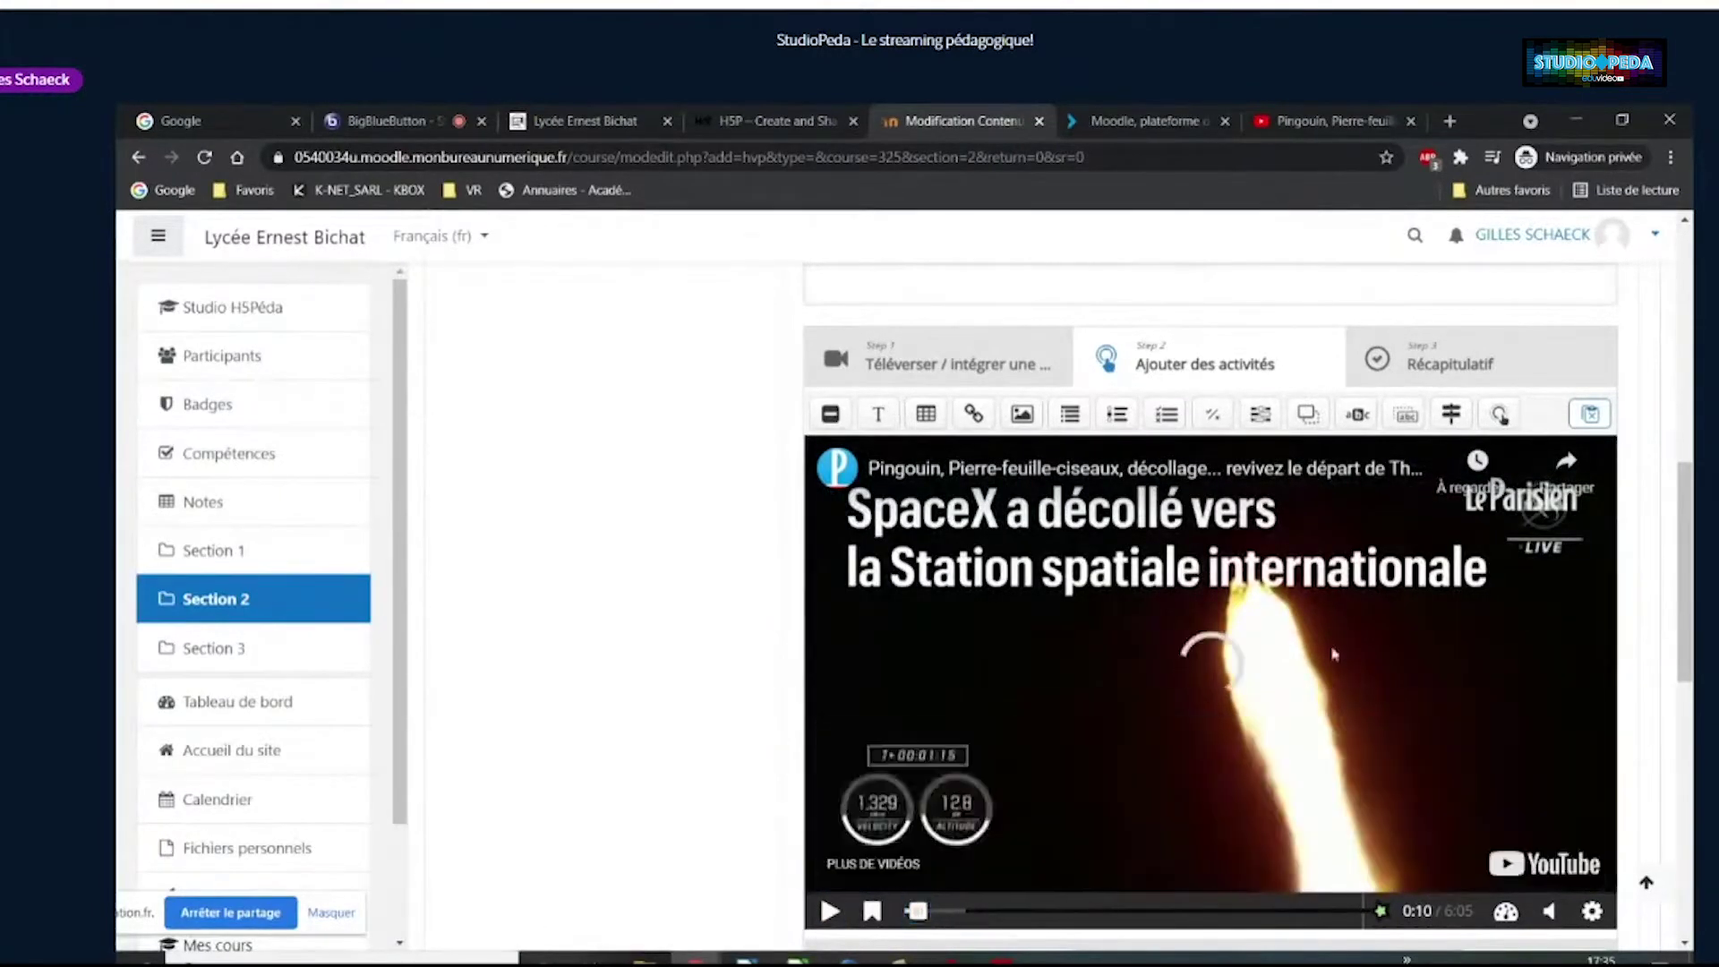
# Add a text interaction at the current video time, labelled "Consignes", with the text "Visualisez la vidéo et répondez aux questions."
pyautogui.click(877, 417)
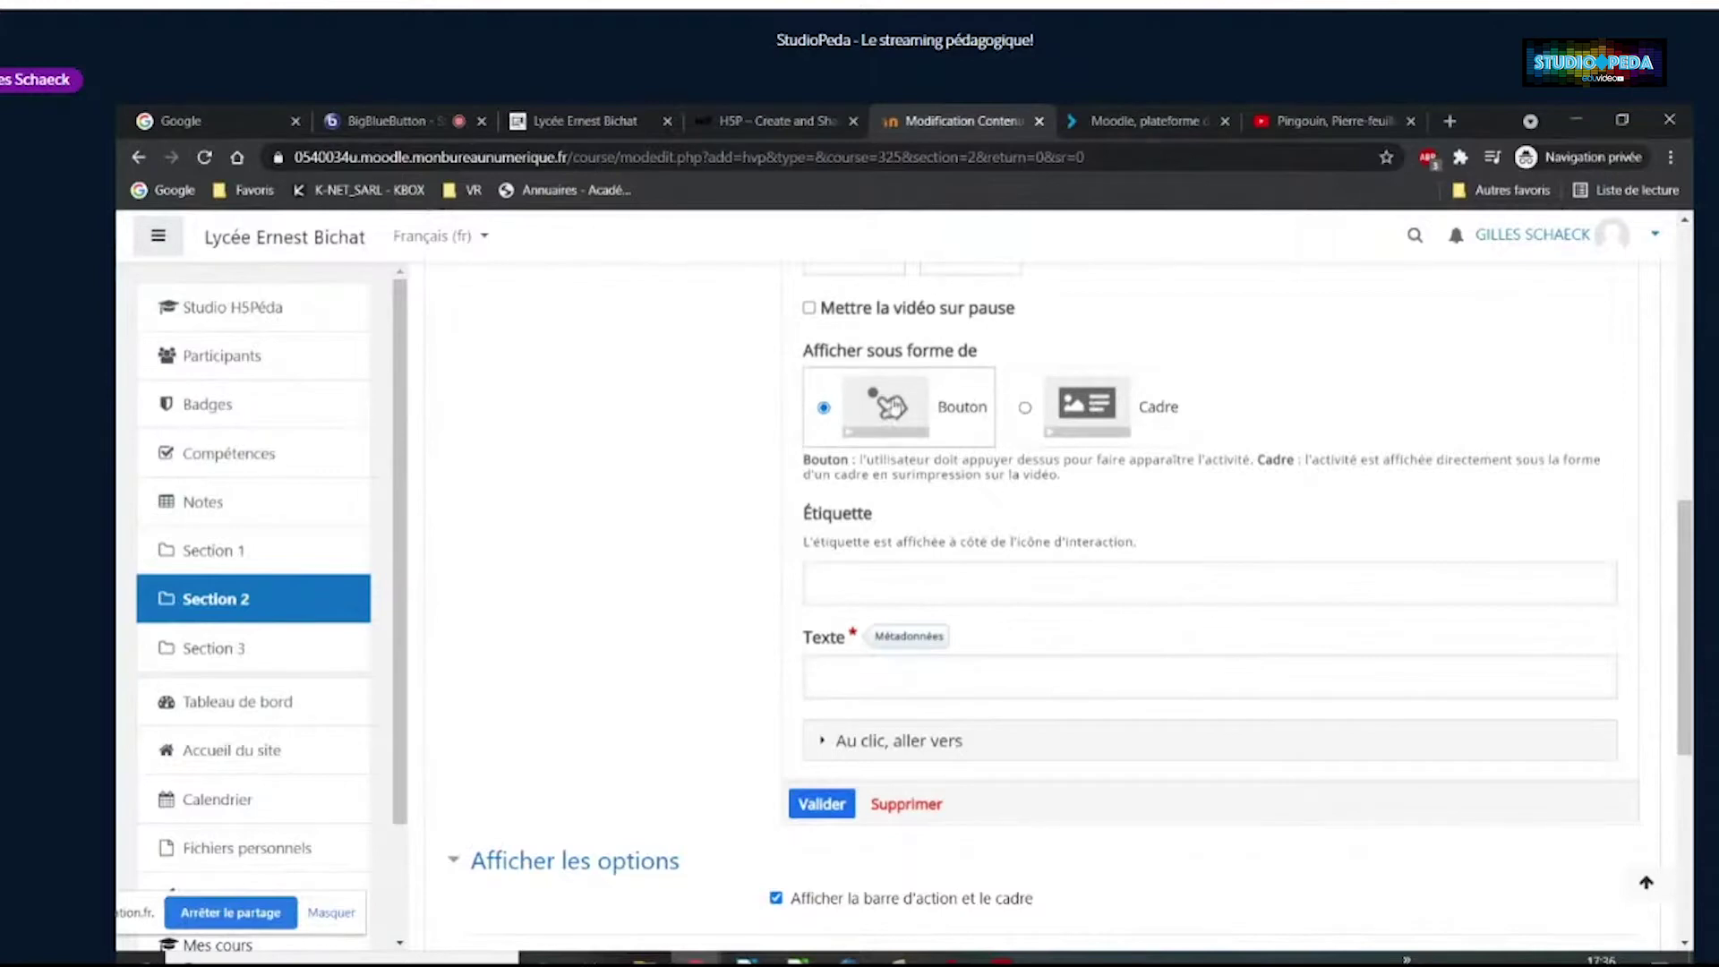
pyautogui.click(882, 587)
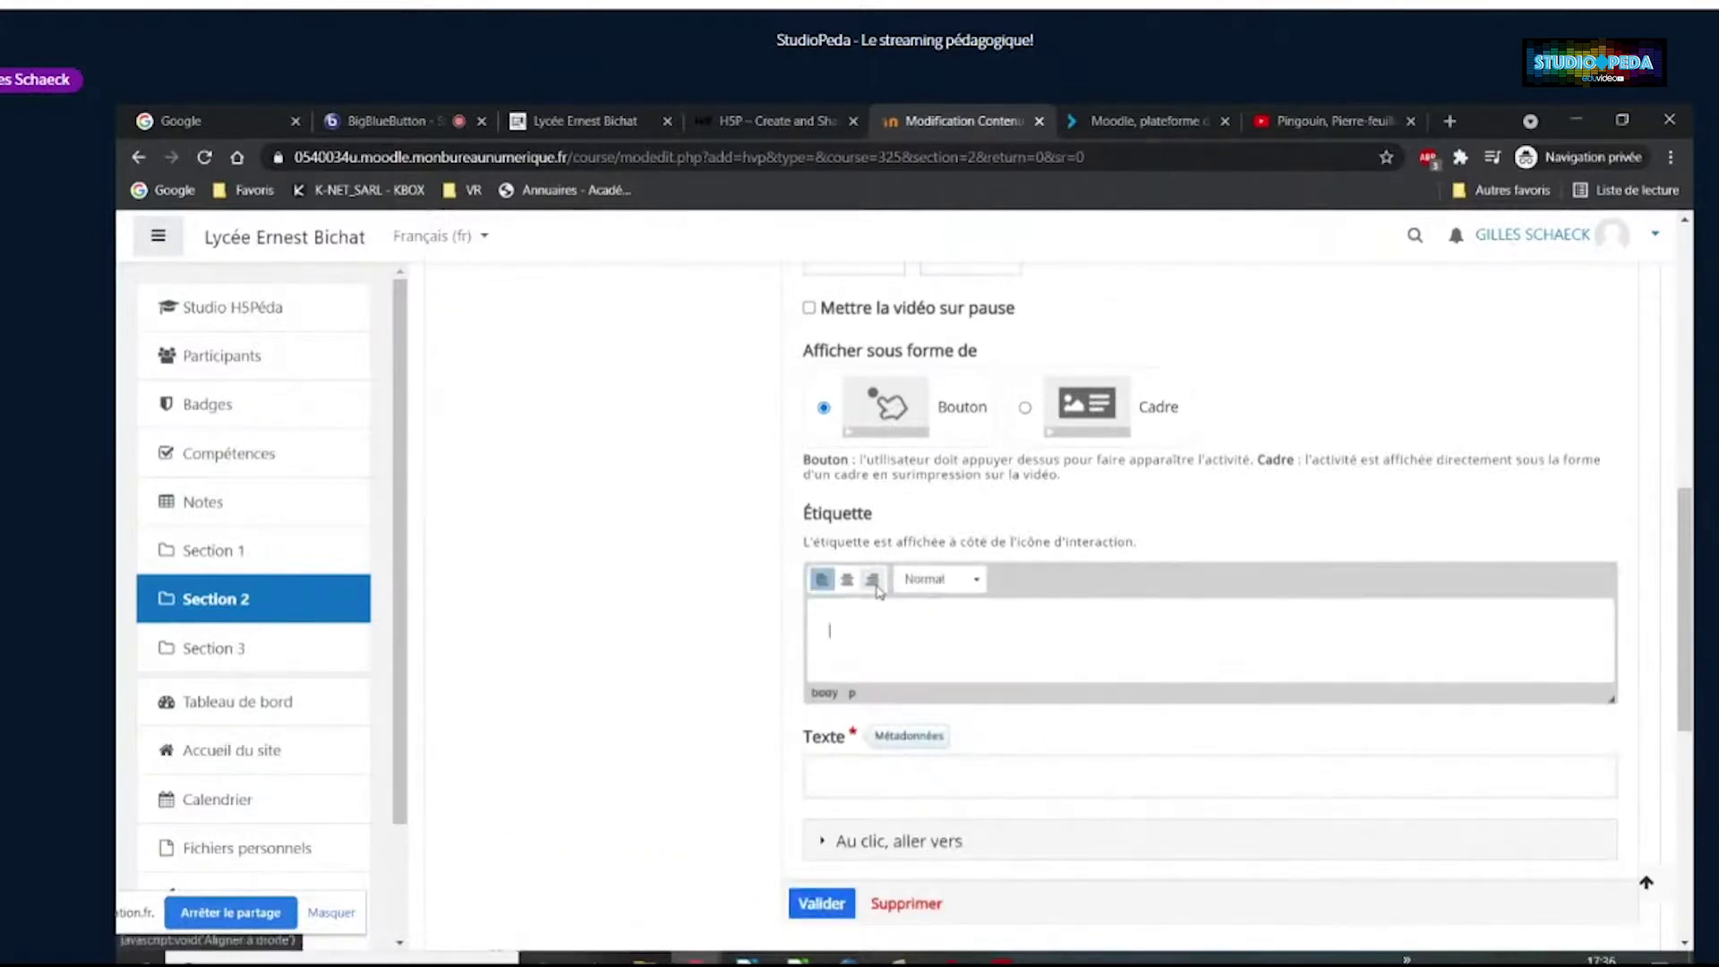
pyautogui.write('Consignes')
pyautogui.click(855, 764)
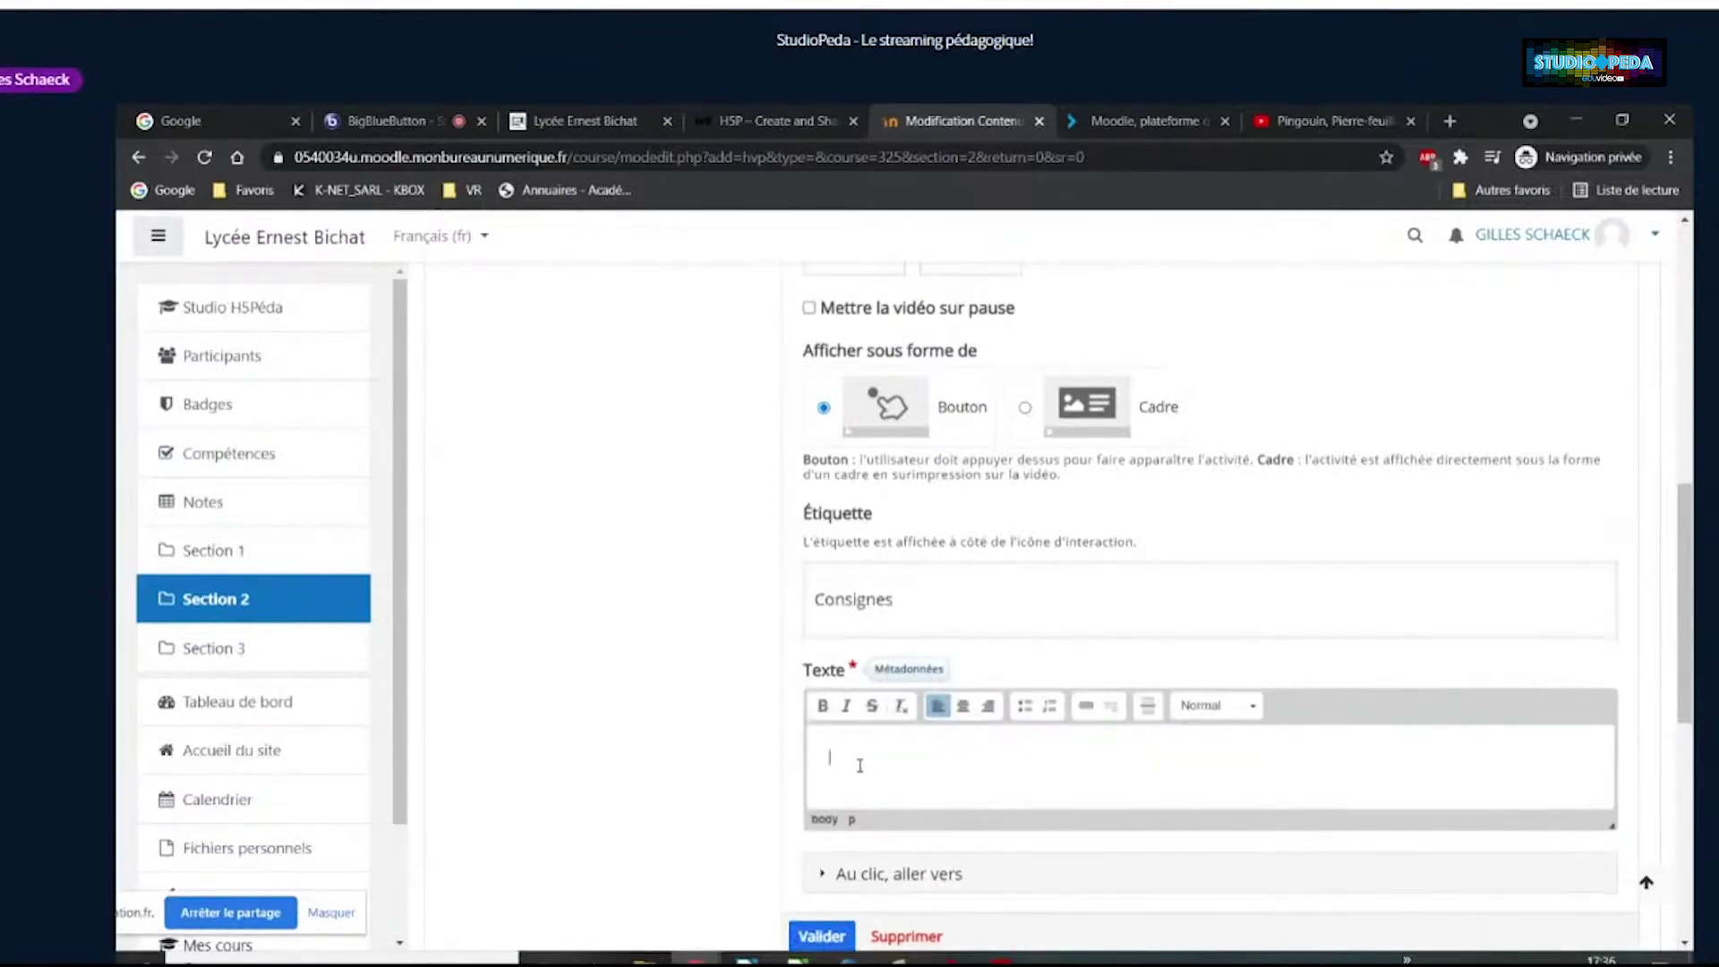
pyautogui.write('Visualisez la vidéo et répondez')
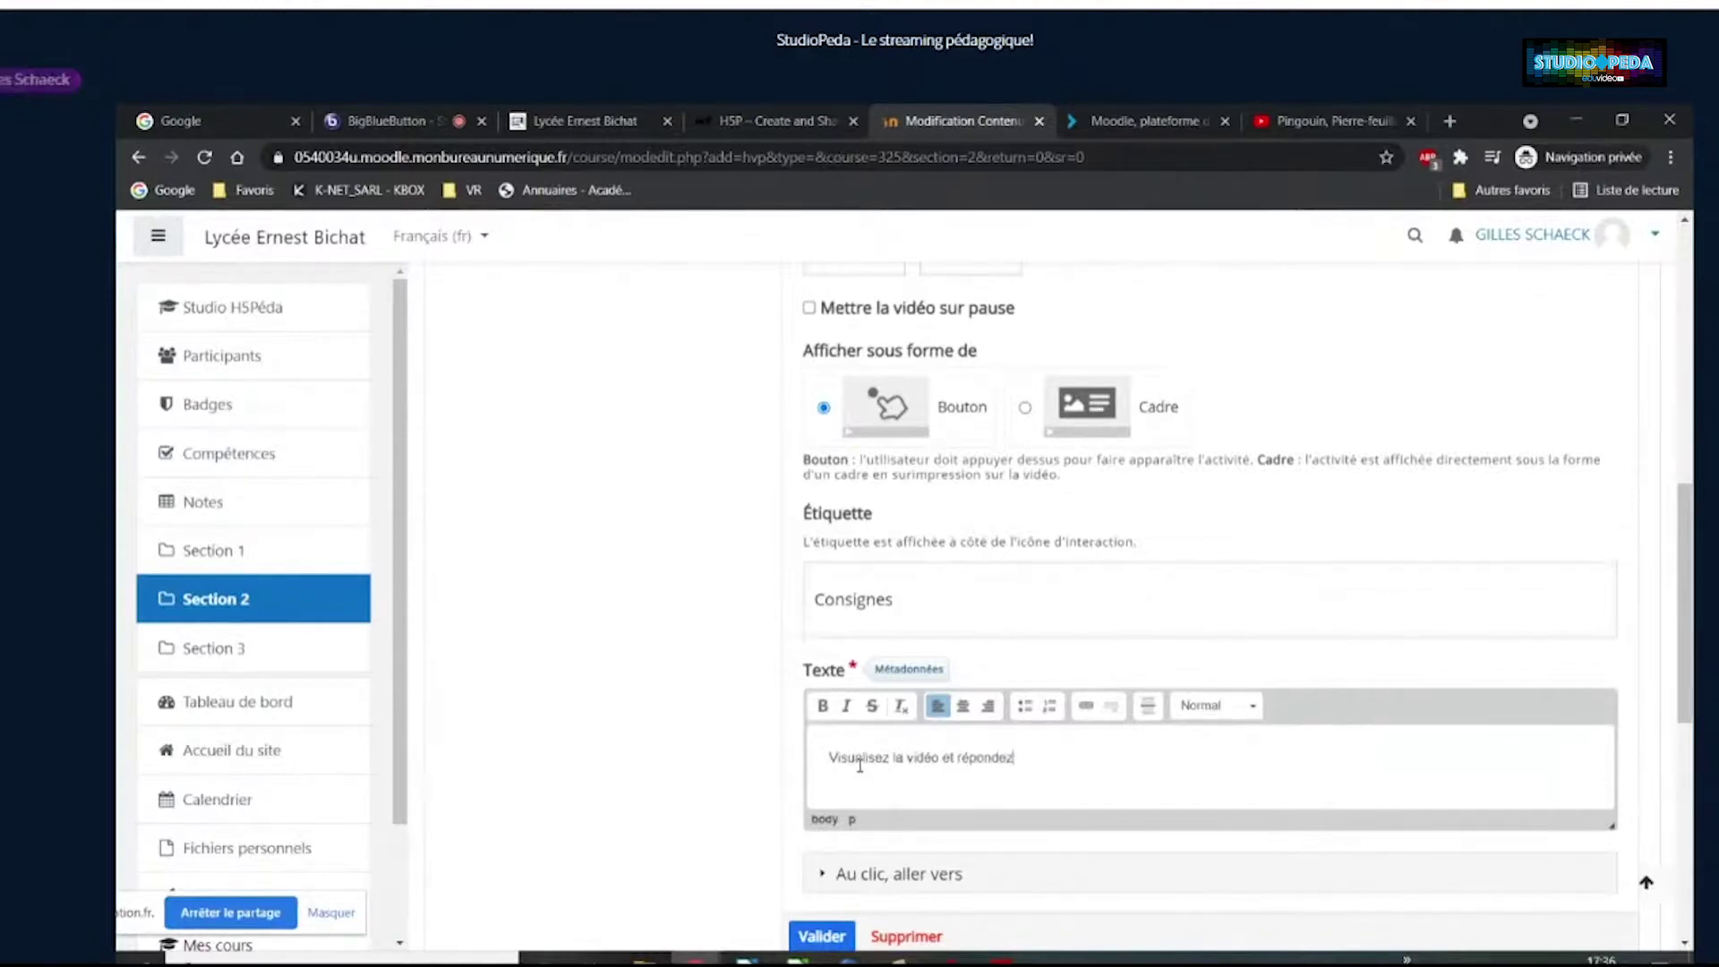
pyautogui.write(' aux que')
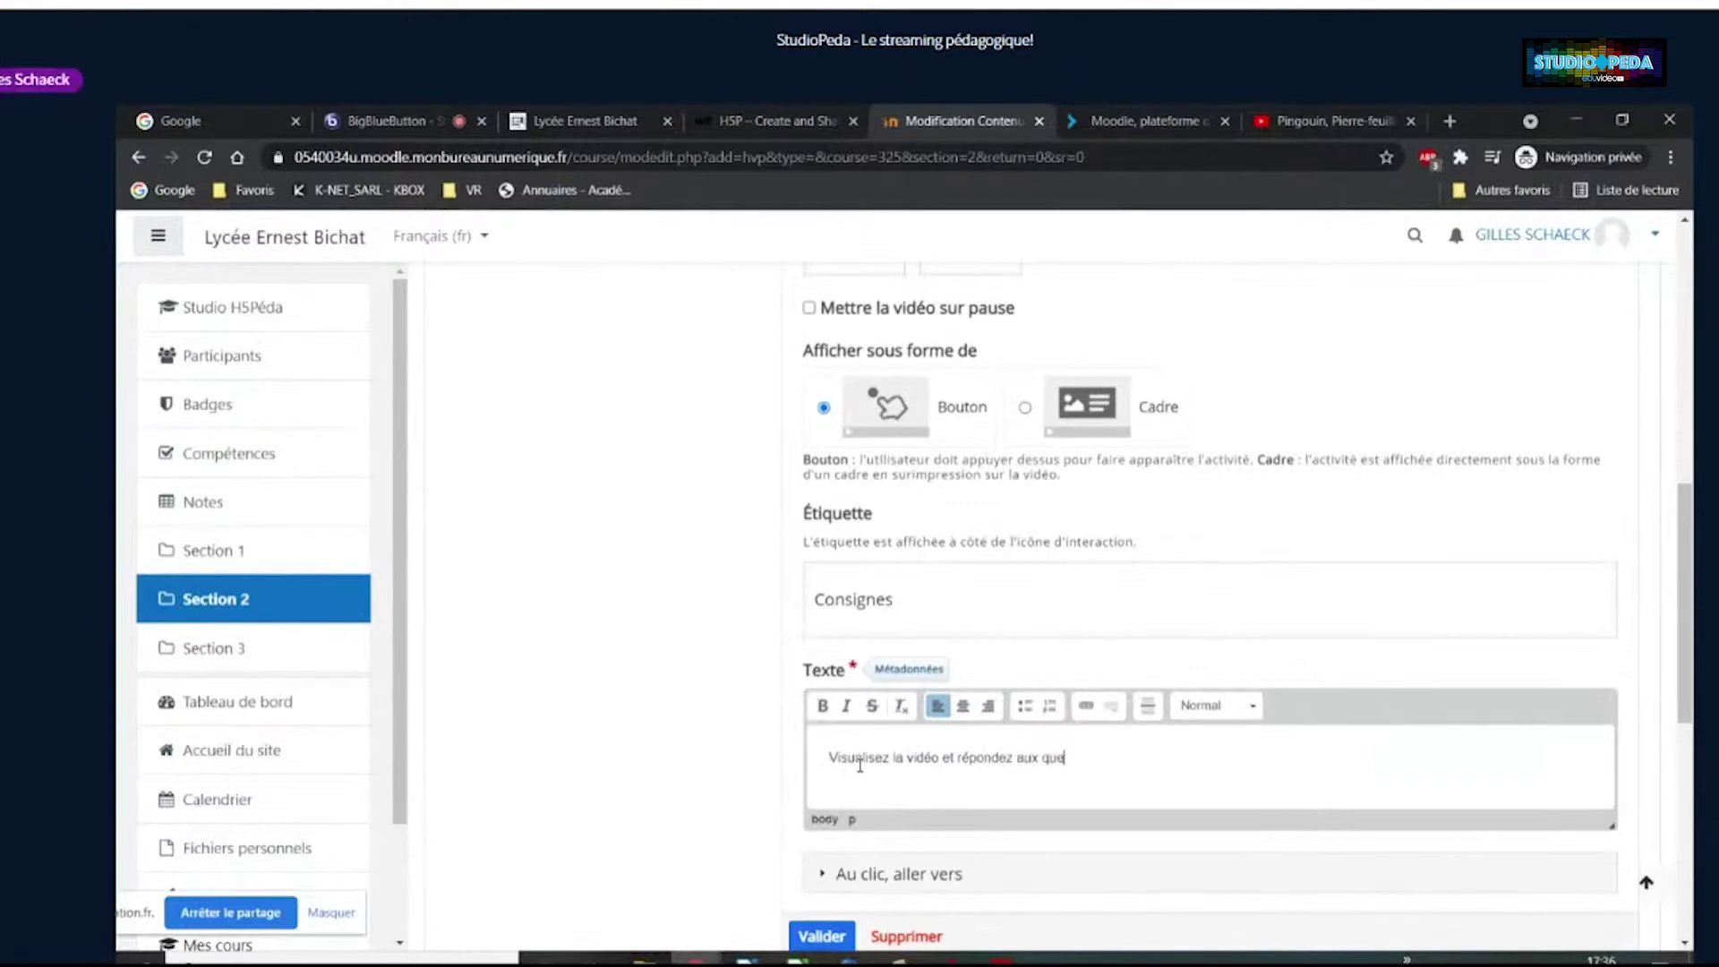
pyautogui.write('stions')
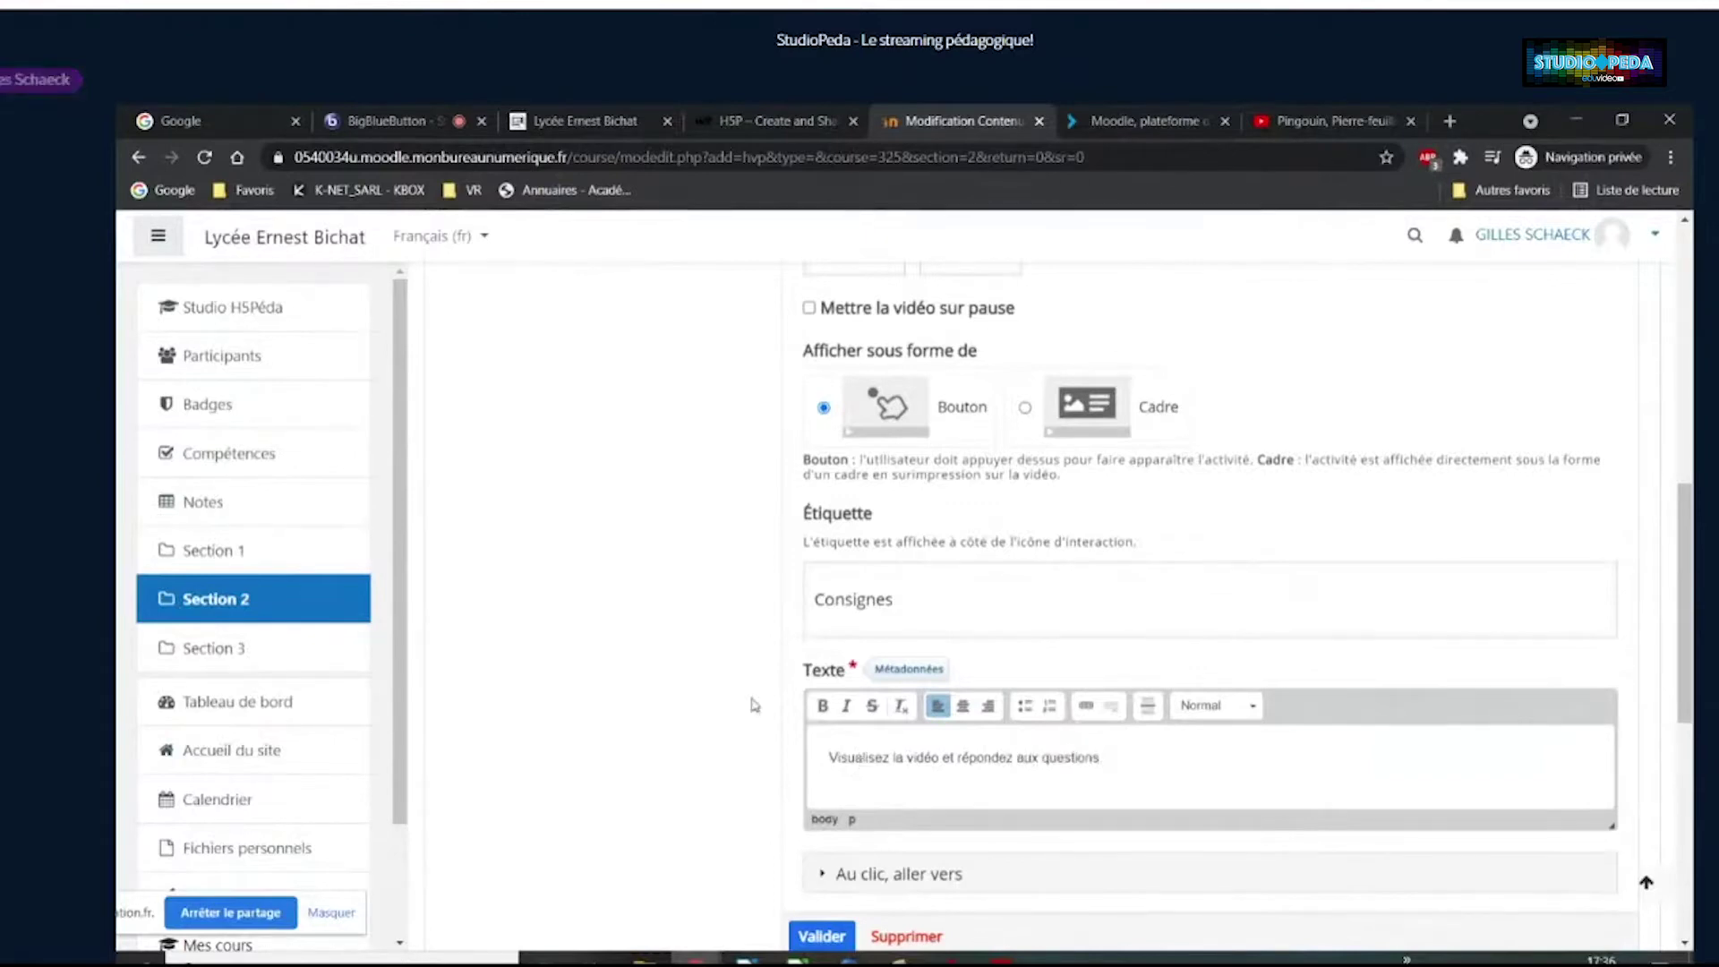
# Format the instruction sentence in the text interaction as bold with the "Titre 2" heading style
pyautogui.scroll(-1, 755, 633)
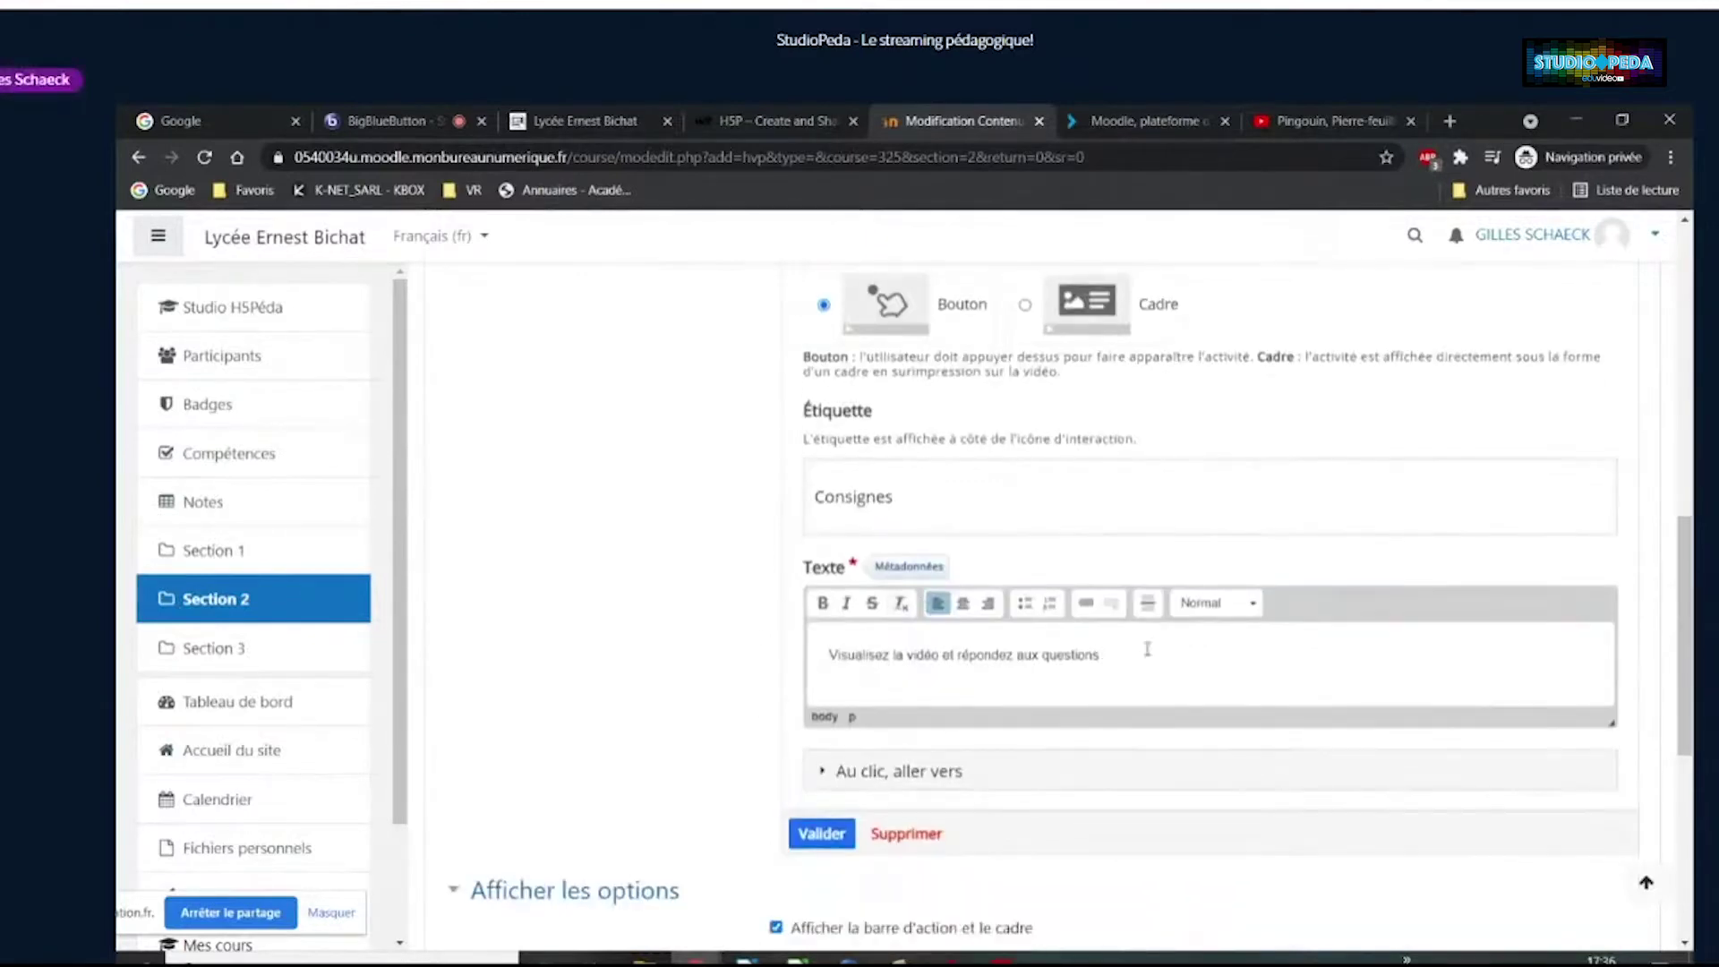
pyautogui.moveTo(1148, 651); pyautogui.dragTo(827, 657)
pyautogui.click(823, 606)
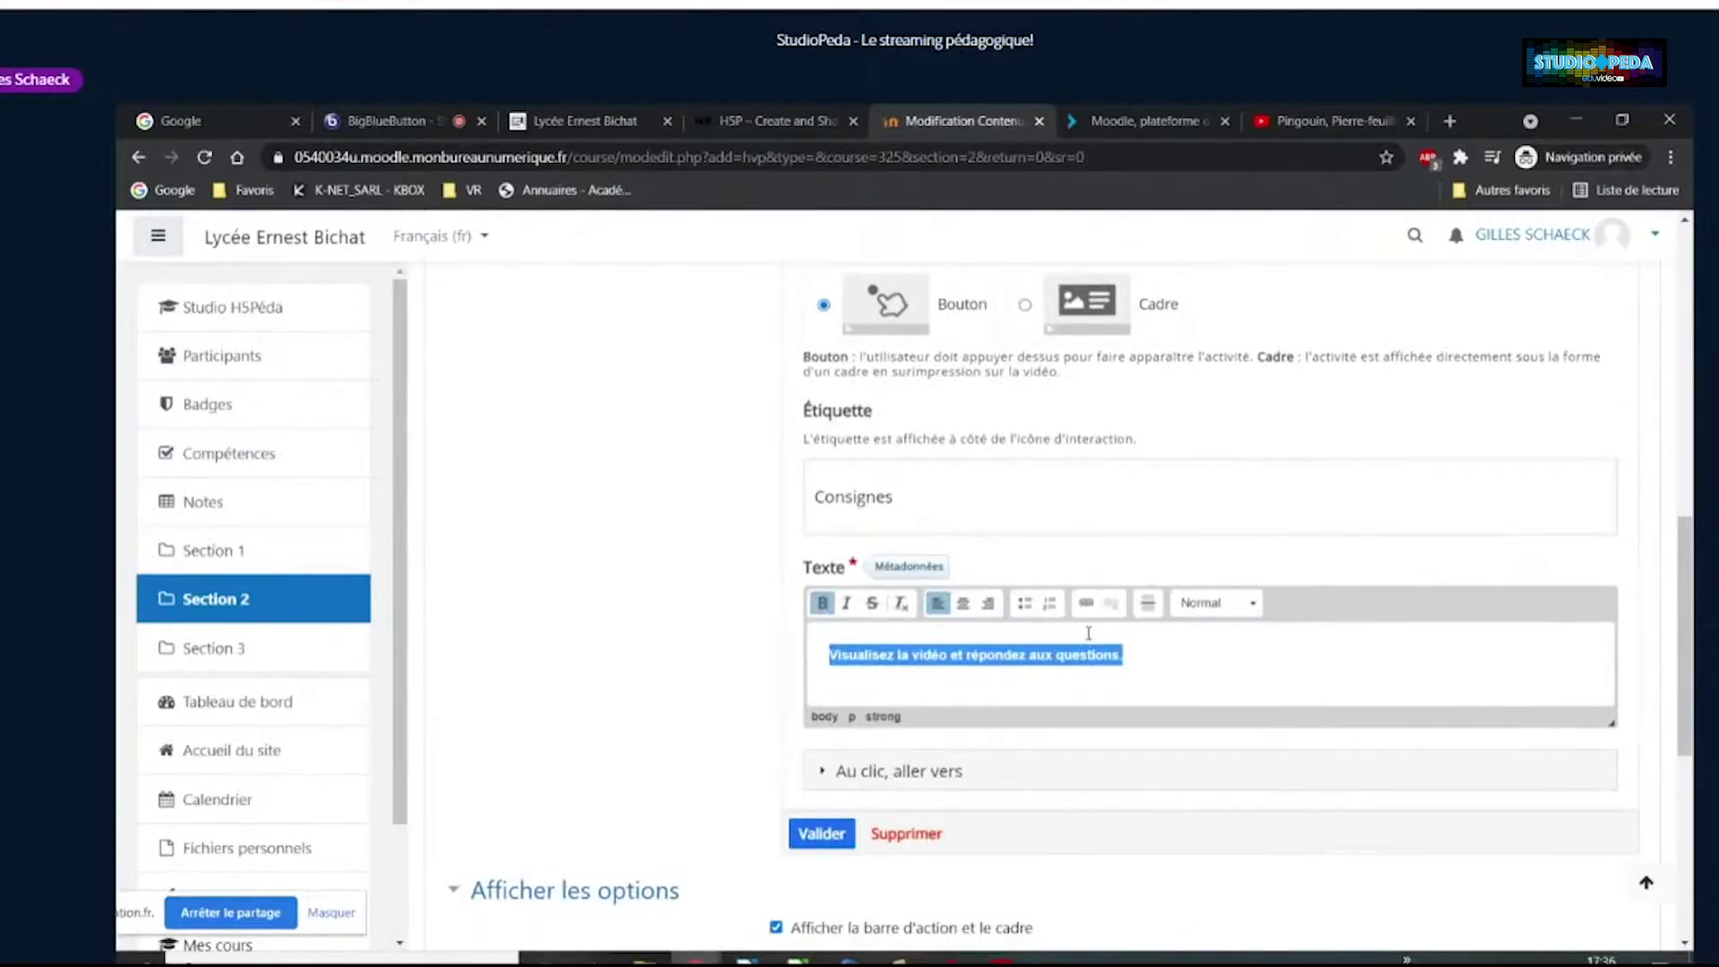
pyautogui.click(1211, 604)
pyautogui.click(1209, 669)
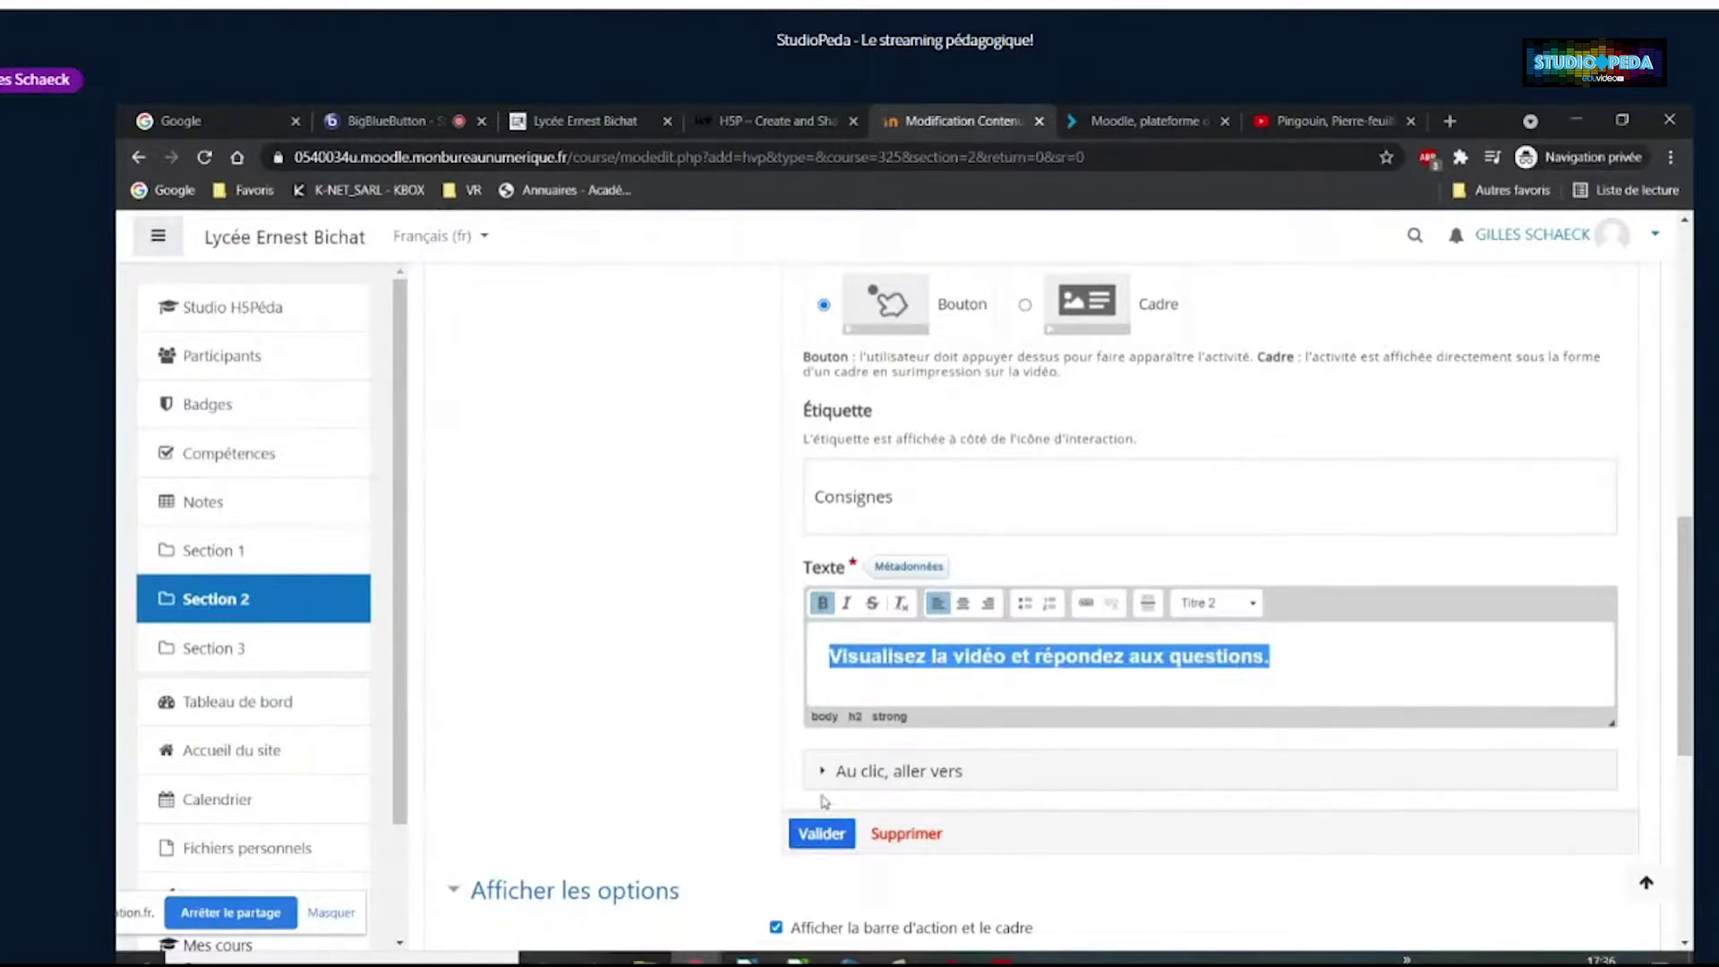
# Make the text interaction pause the video and set the end of its display range to 0:13.619
pyautogui.scroll(3, 737, 506)
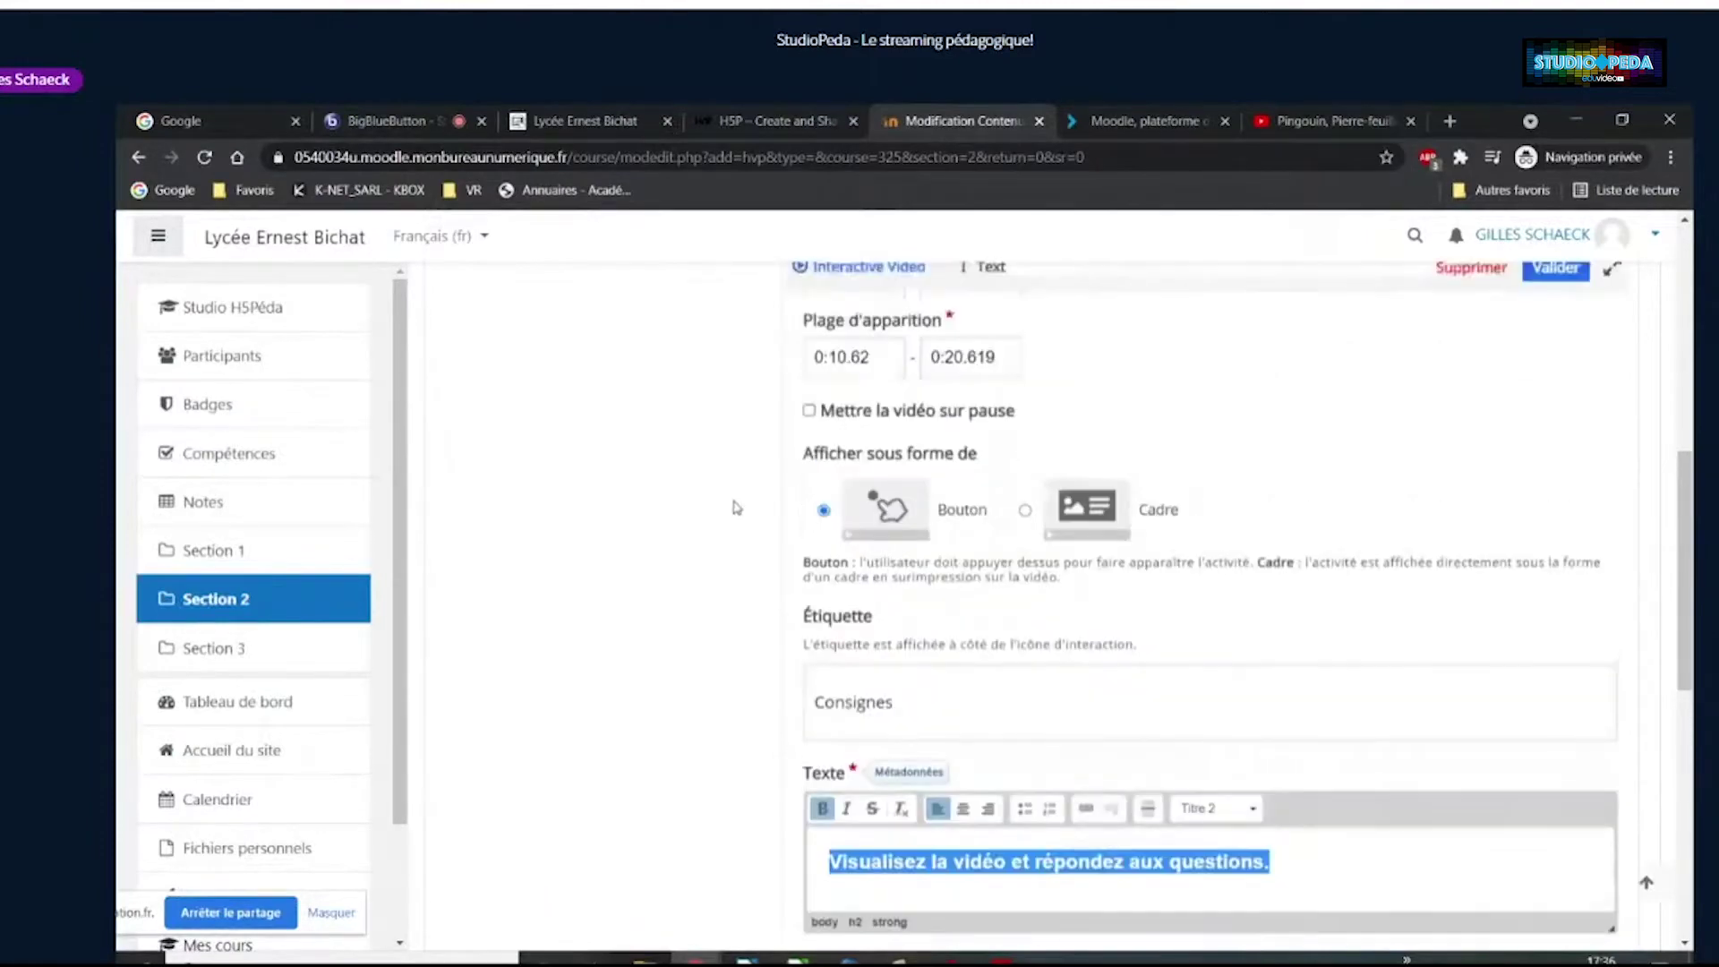
pyautogui.click(809, 411)
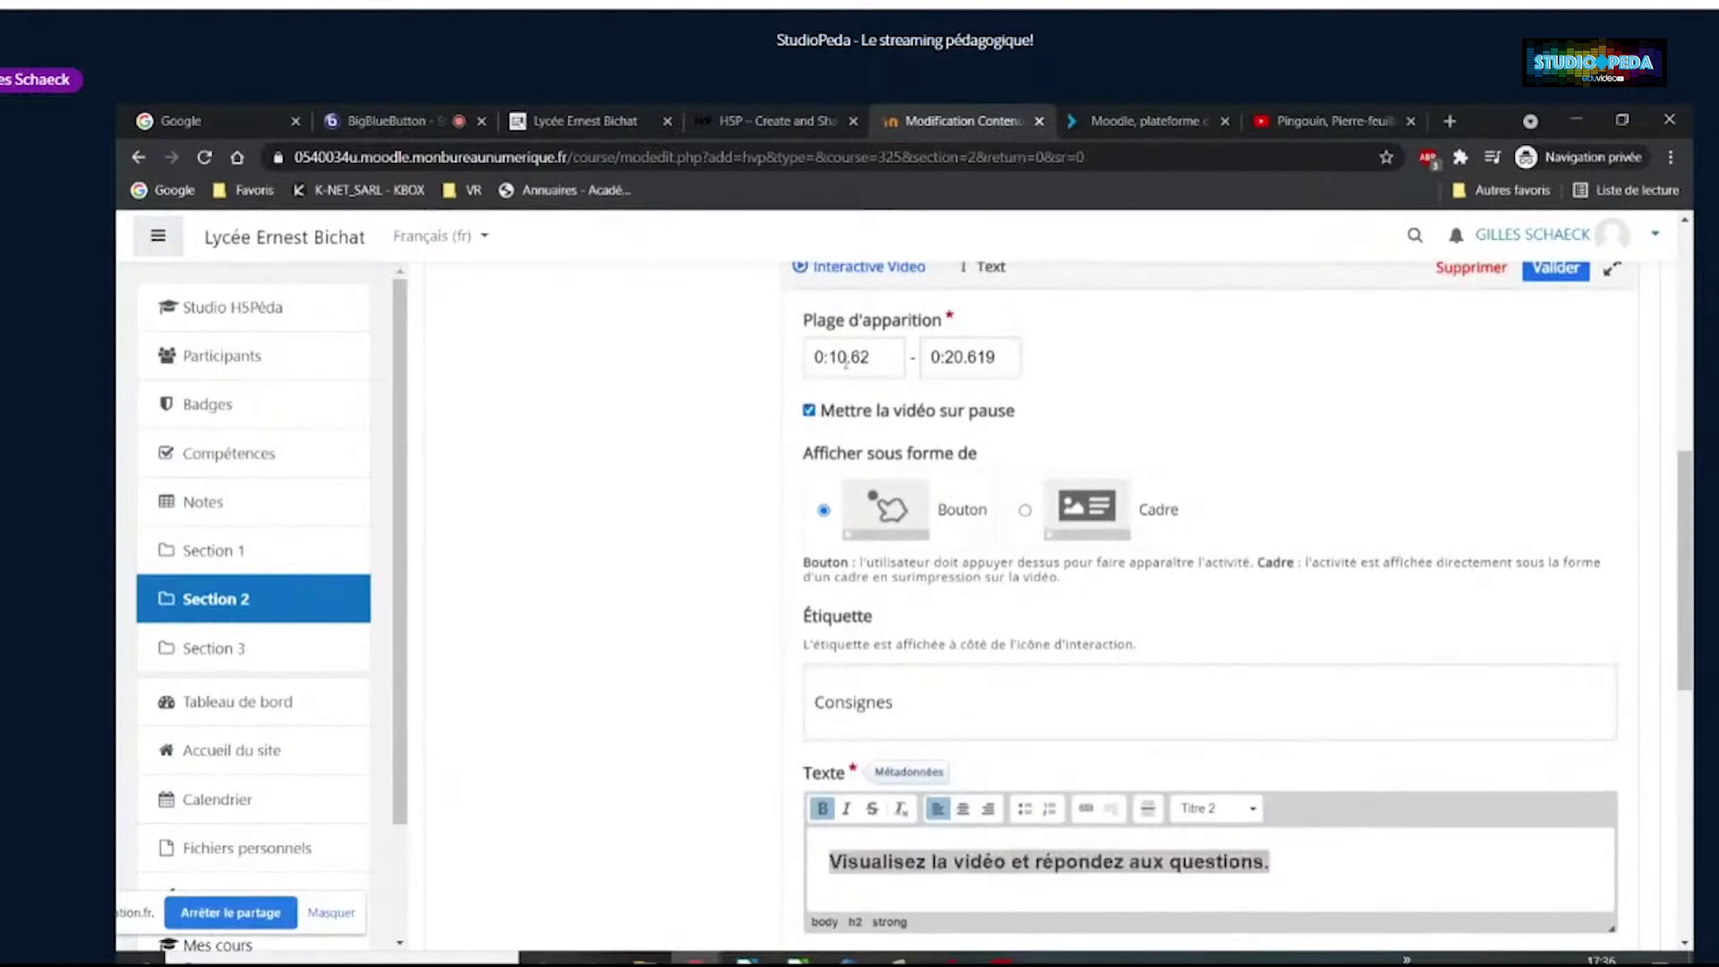
pyautogui.doubleClick(956, 357)
pyautogui.write('03')
pyautogui.click(1158, 378)
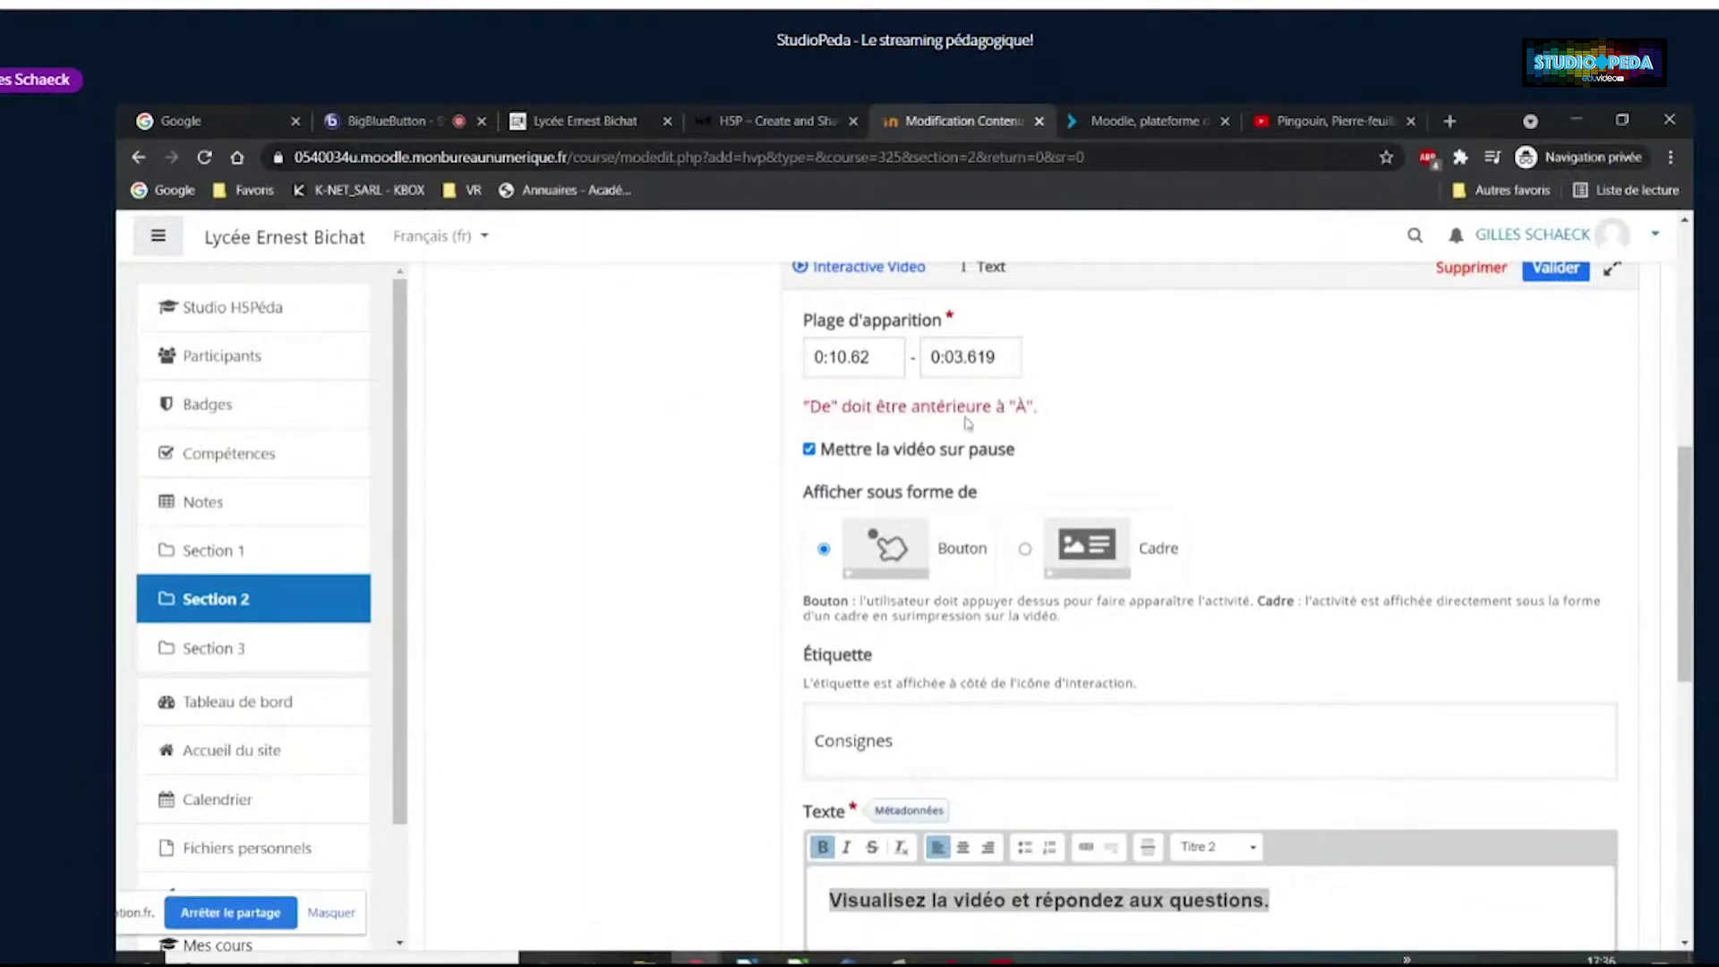
pyautogui.click(954, 362)
pyautogui.write('1')
pyautogui.press('Left')
pyautogui.press('BackSpace')
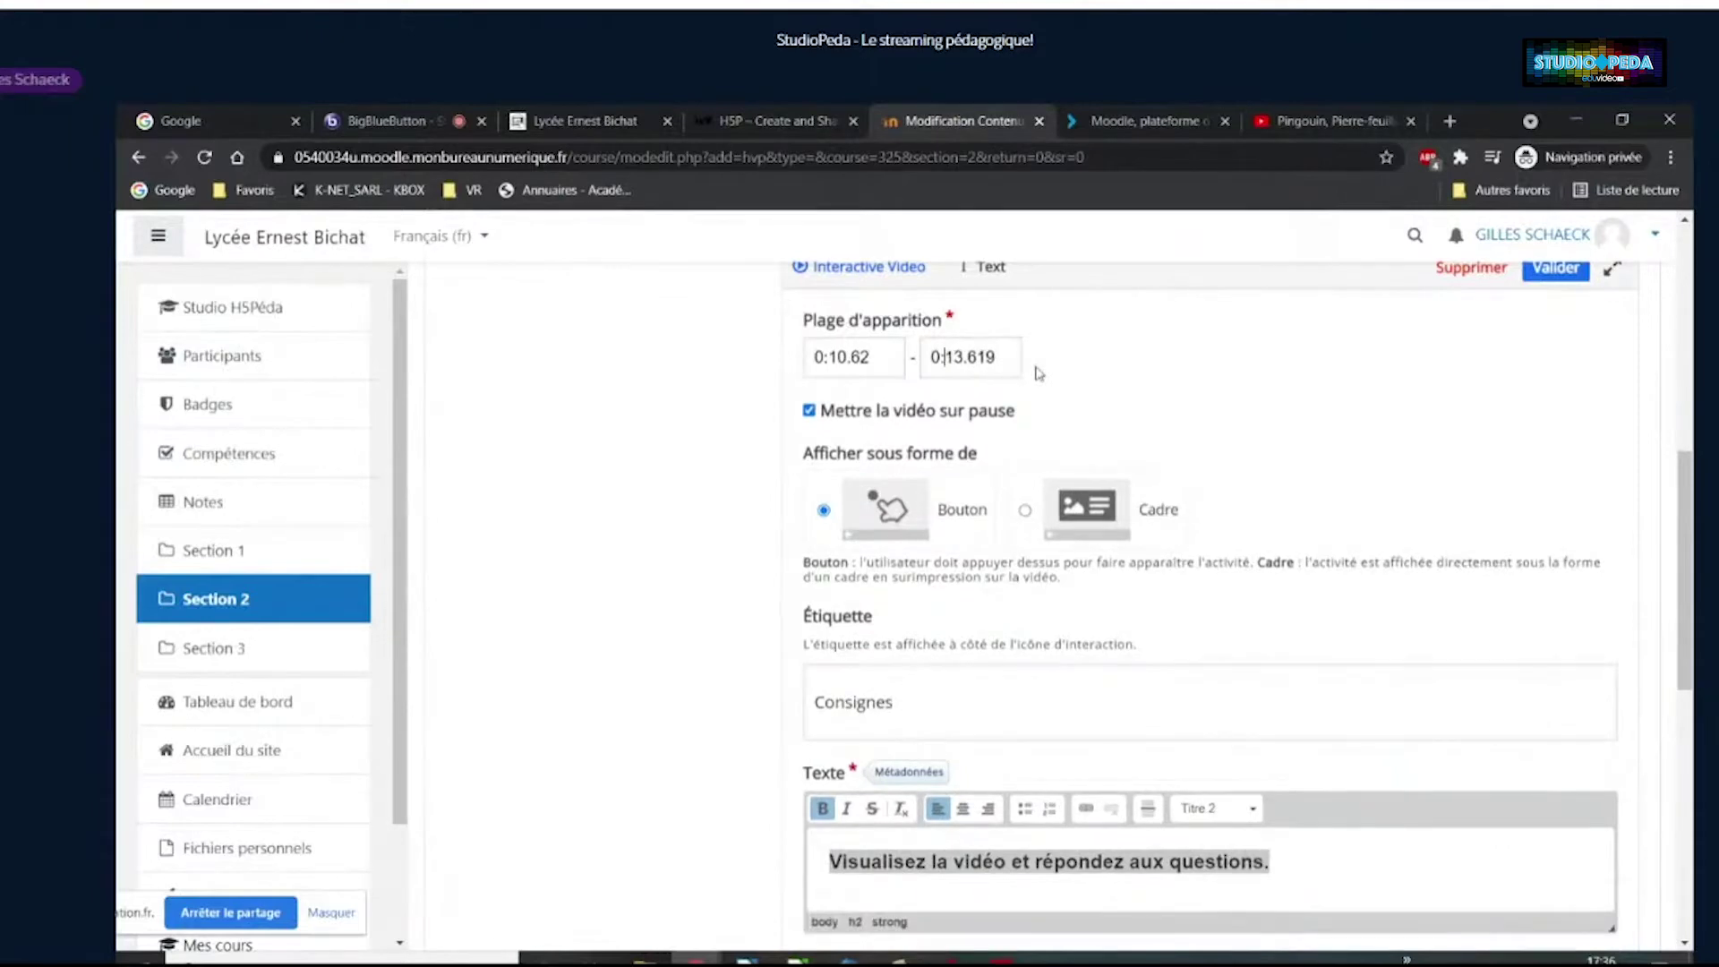
# Validate the text interaction and move its "Consignes" button to the left side of the video frame, just below the title text
pyautogui.scroll(-5, 683, 549)
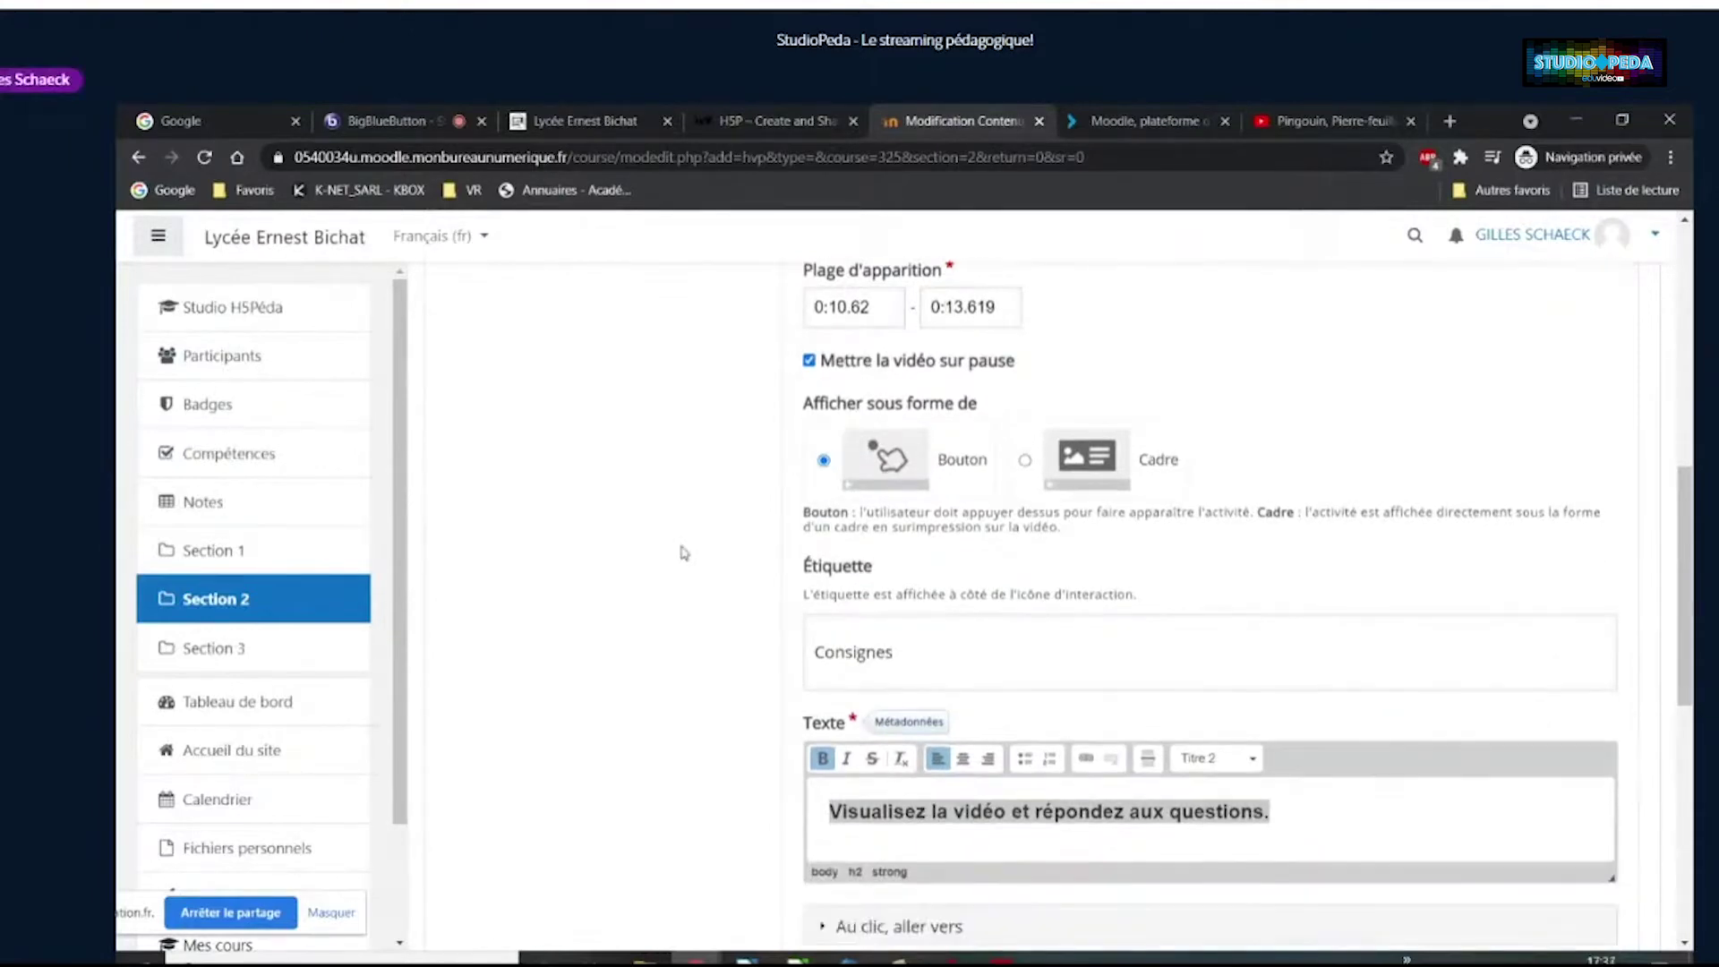
pyautogui.click(821, 466)
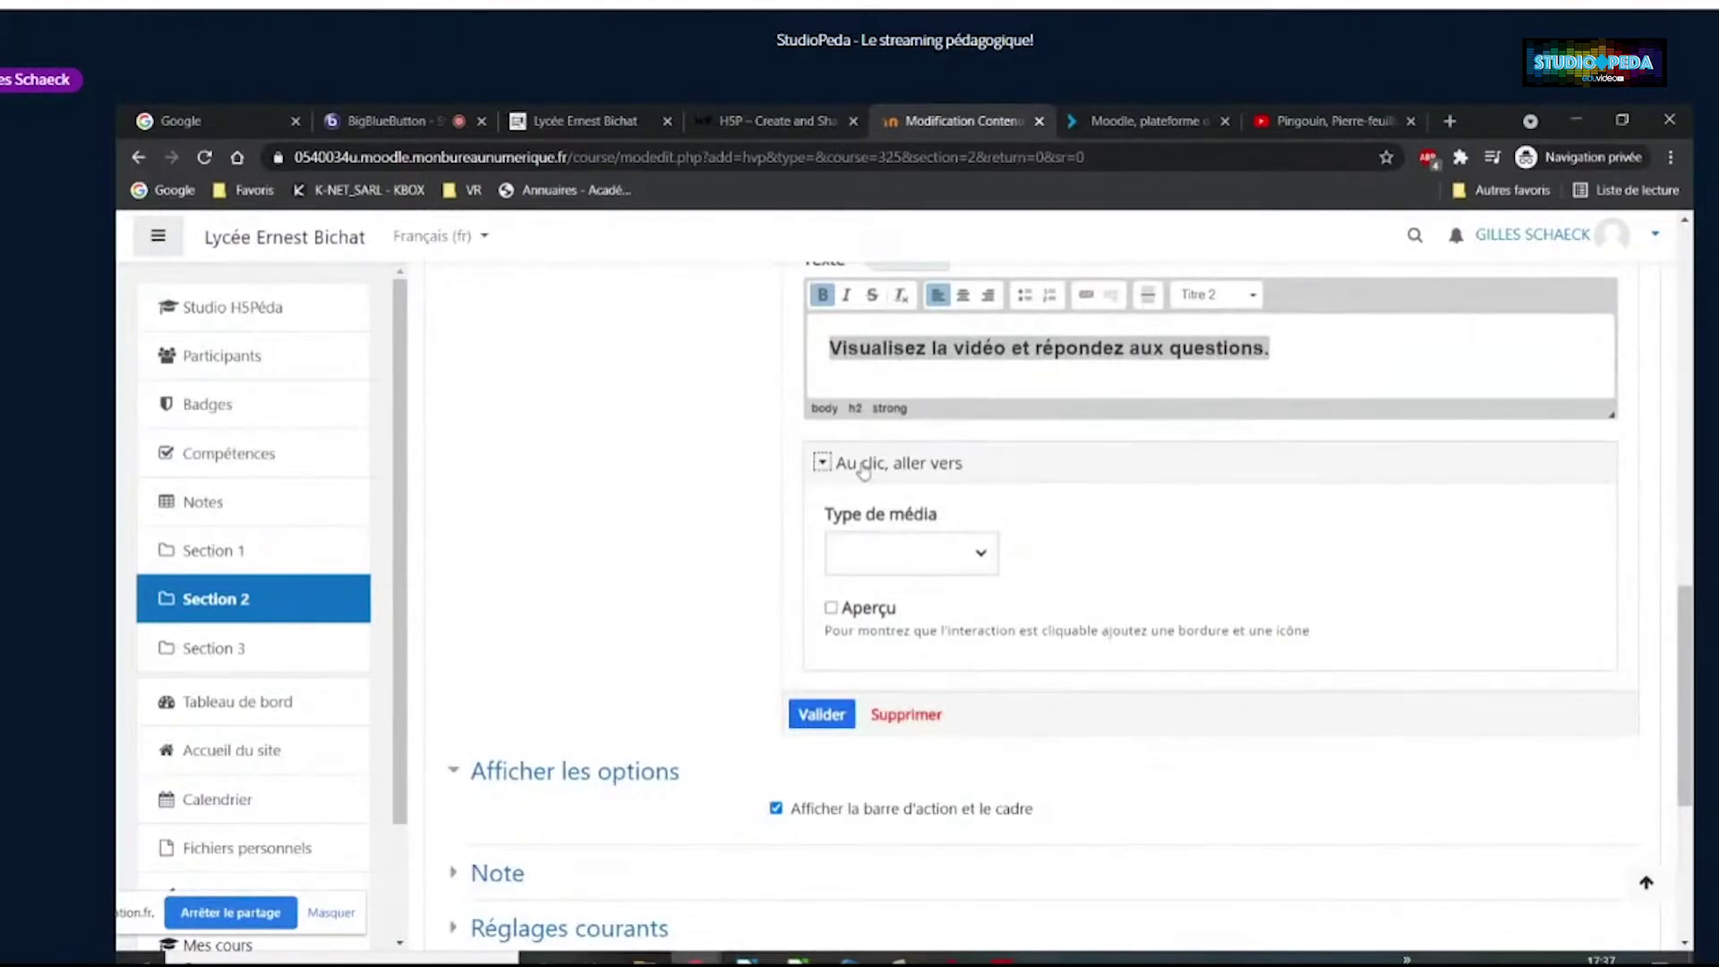
pyautogui.click(821, 463)
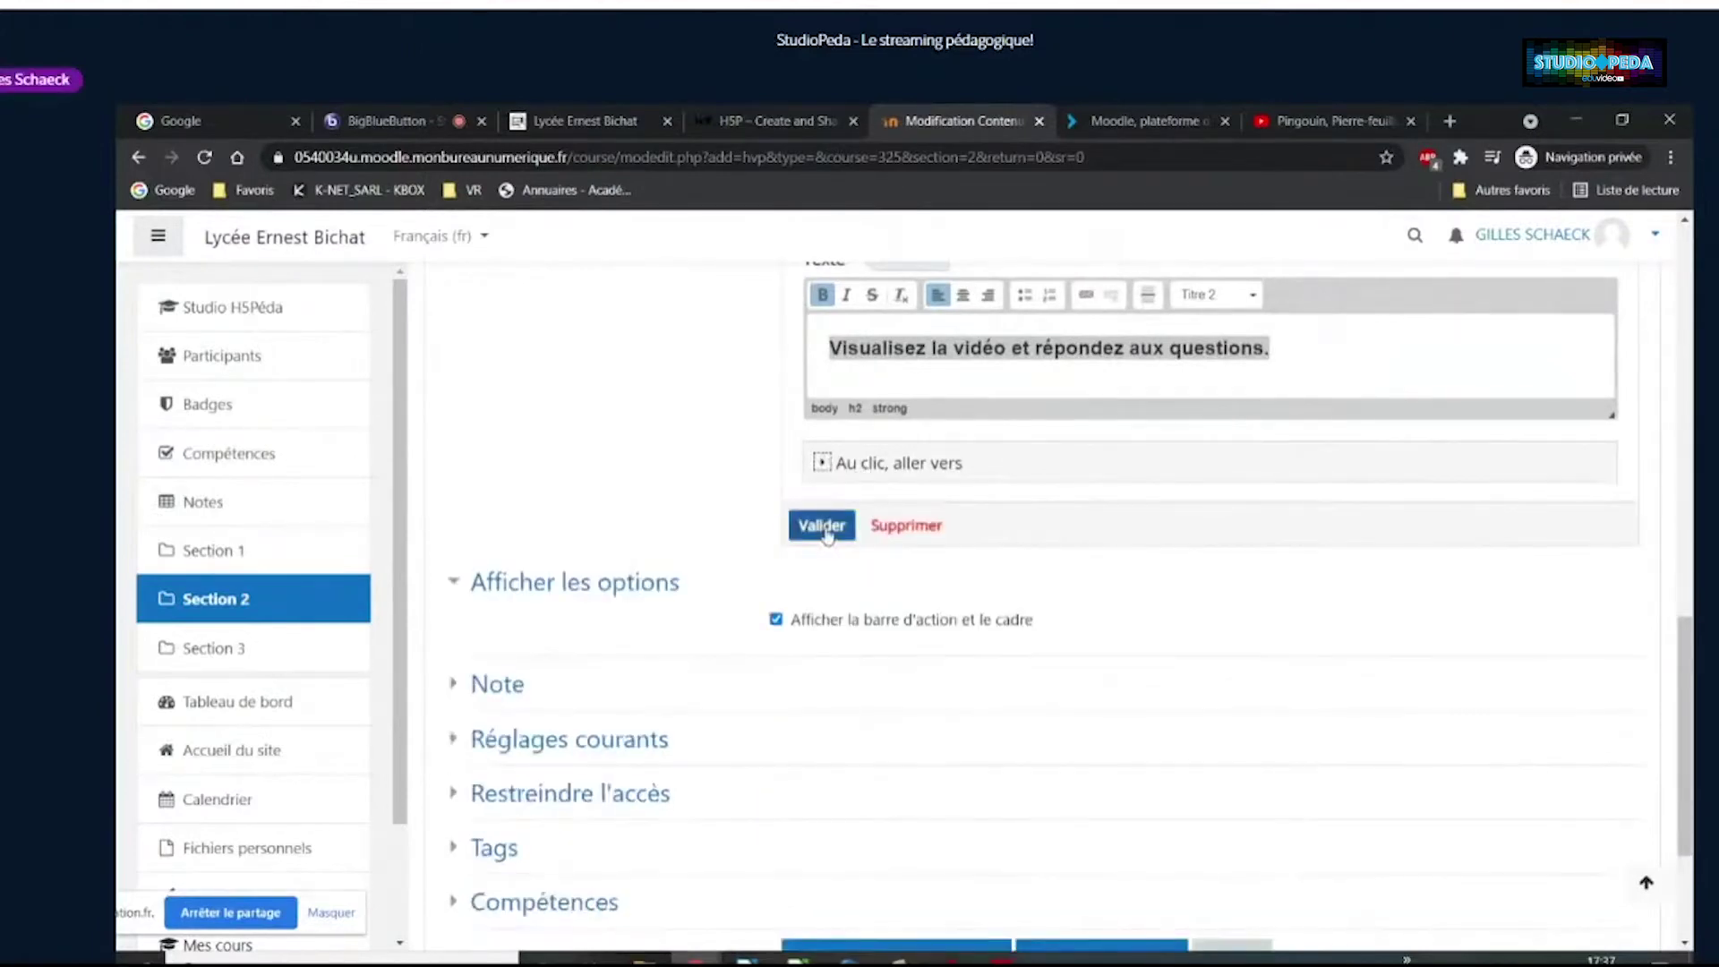
pyautogui.click(824, 525)
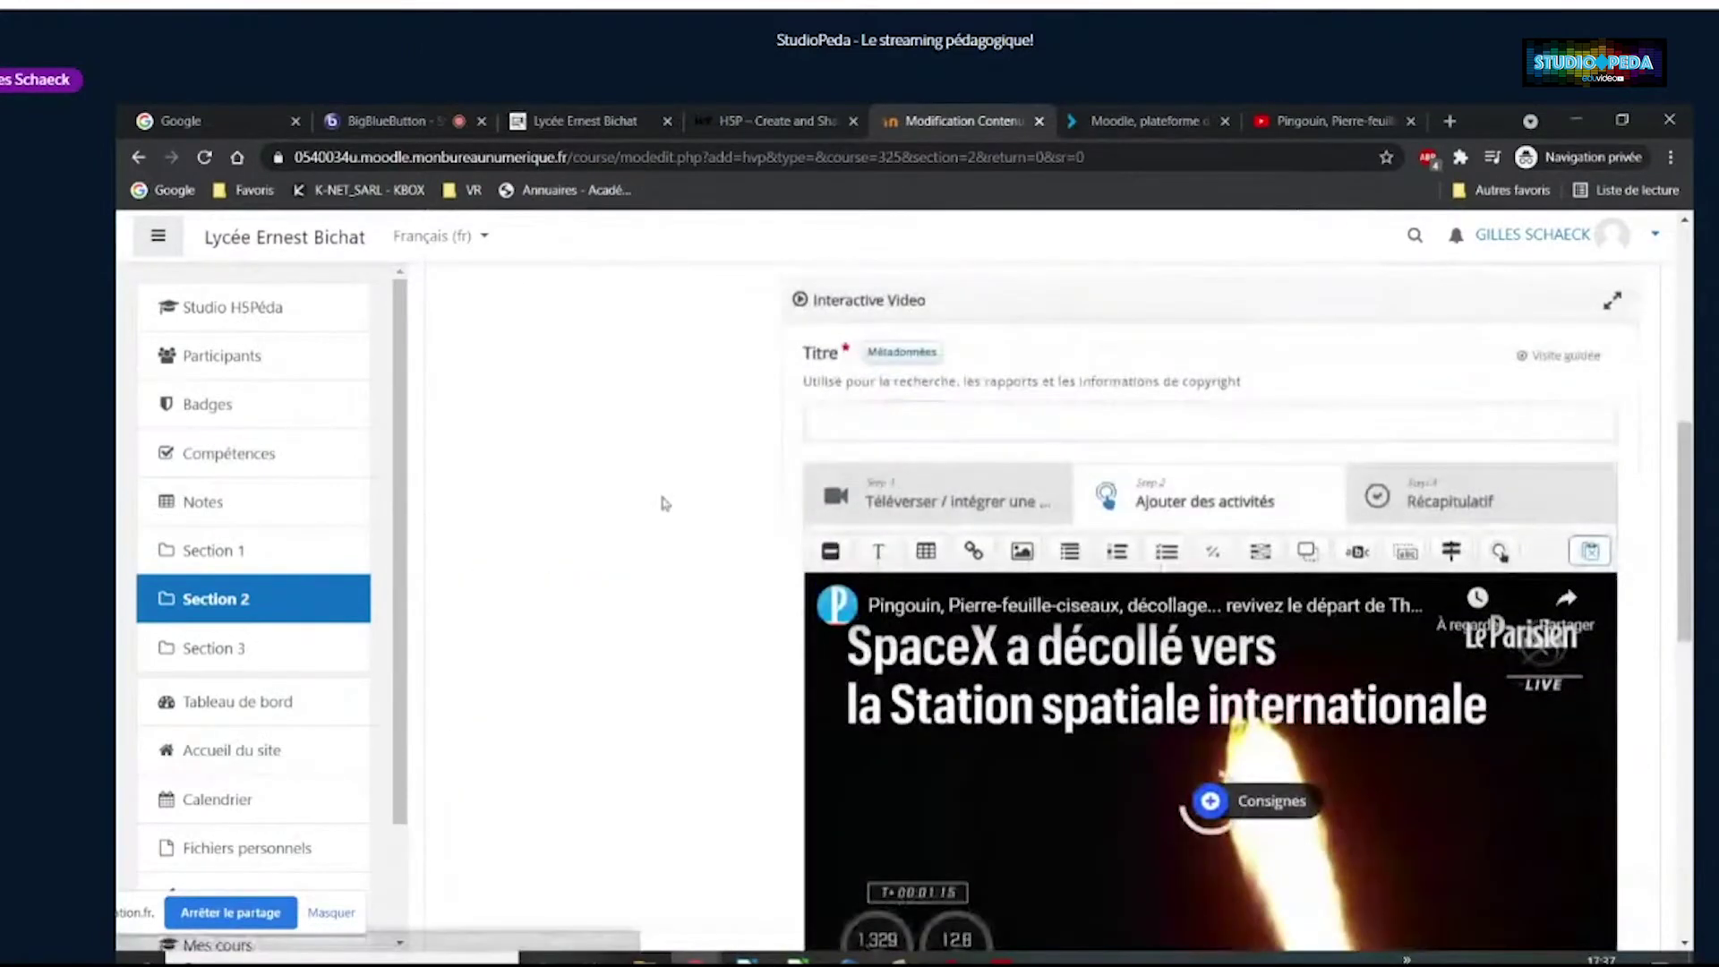
pyautogui.scroll(-2, 660, 499)
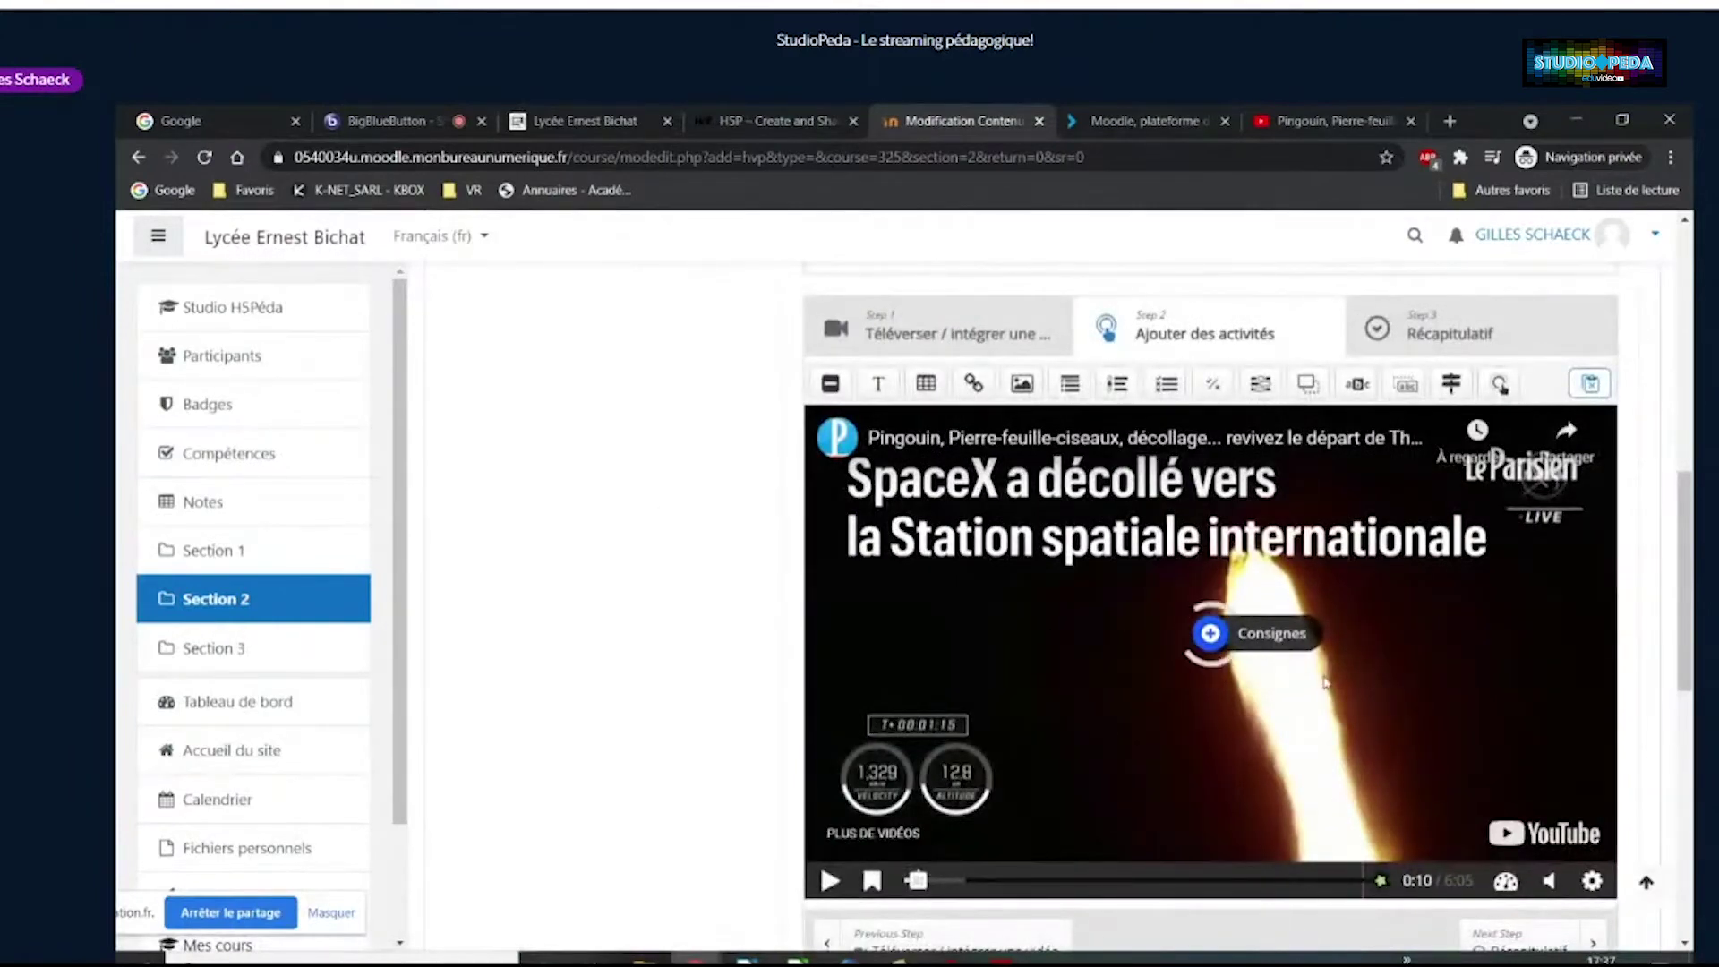
pyautogui.moveTo(1289, 638); pyautogui.dragTo(954, 591)
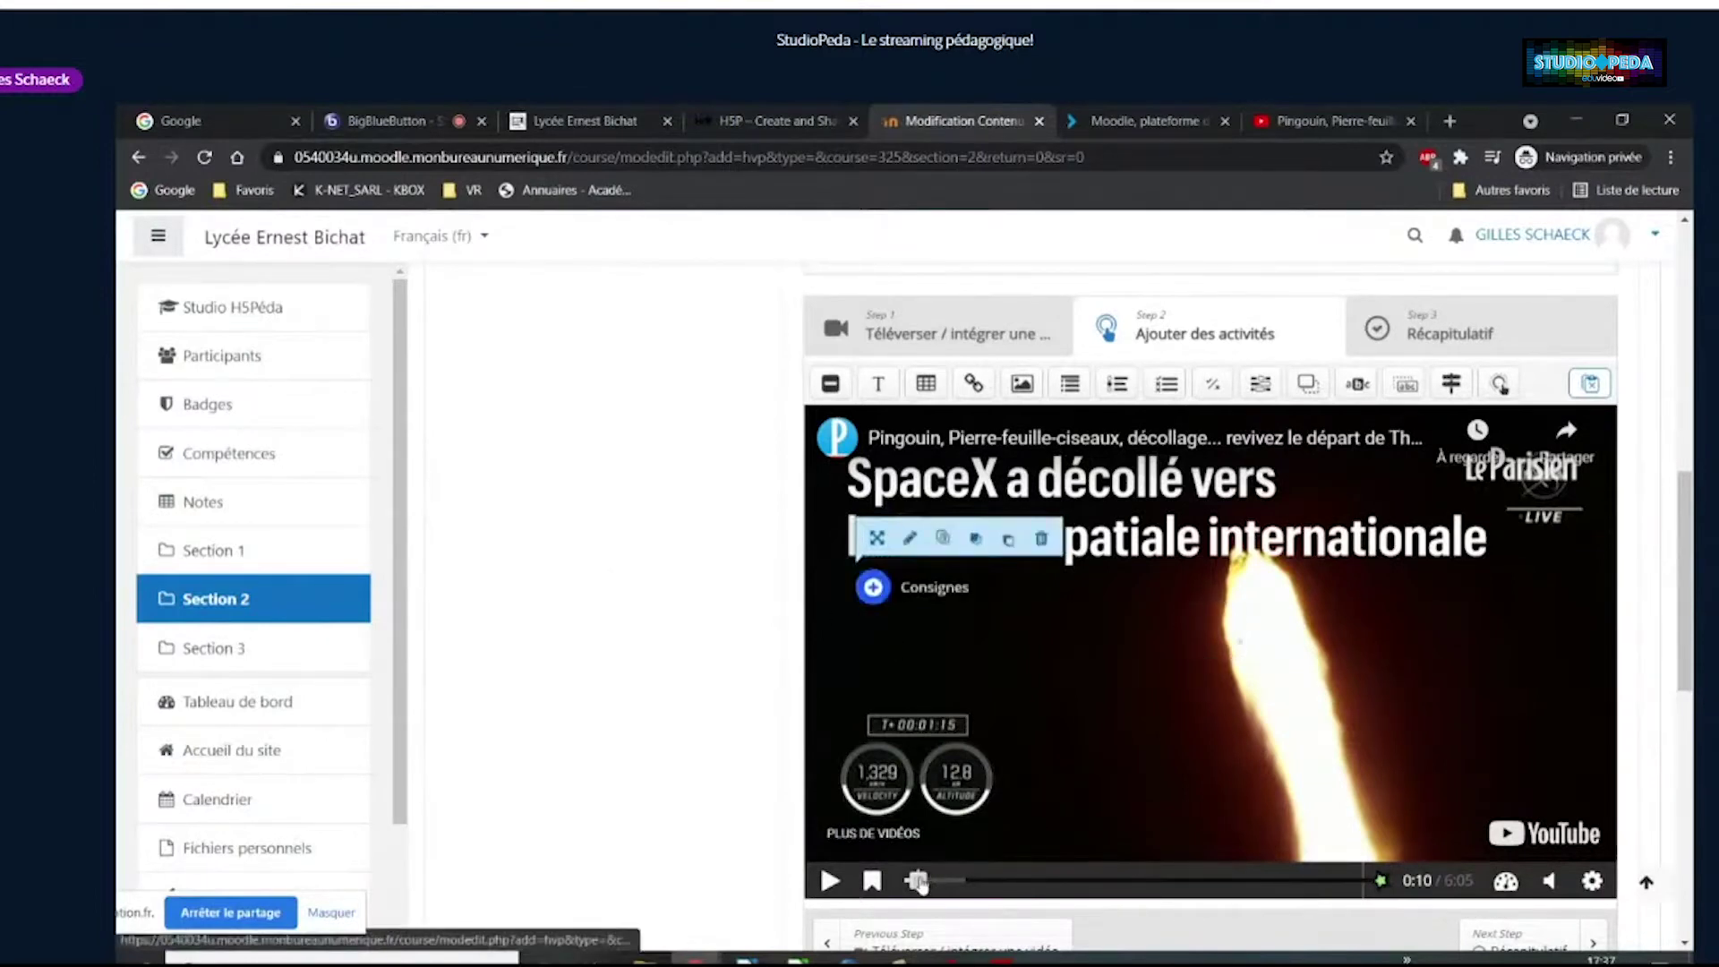
# Move the video to 1:07 and add a Single Choice Set interaction there with the label "Question 1"
pyautogui.moveTo(919, 882); pyautogui.dragTo(991, 887)
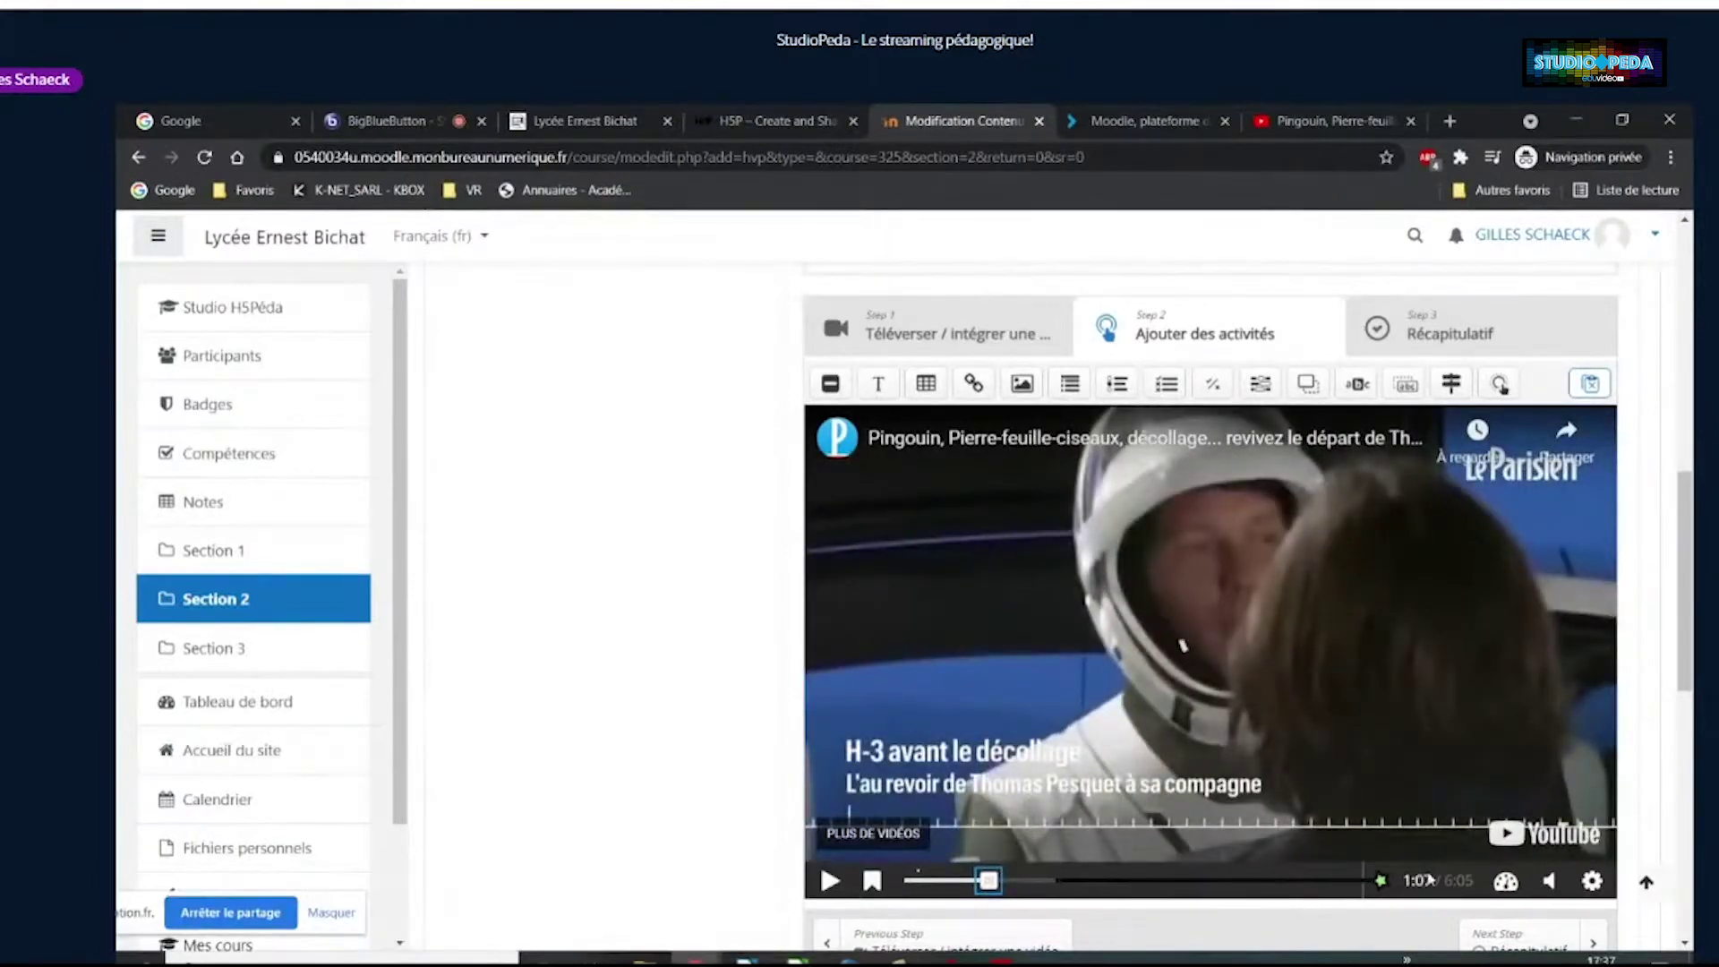
pyautogui.click(1118, 386)
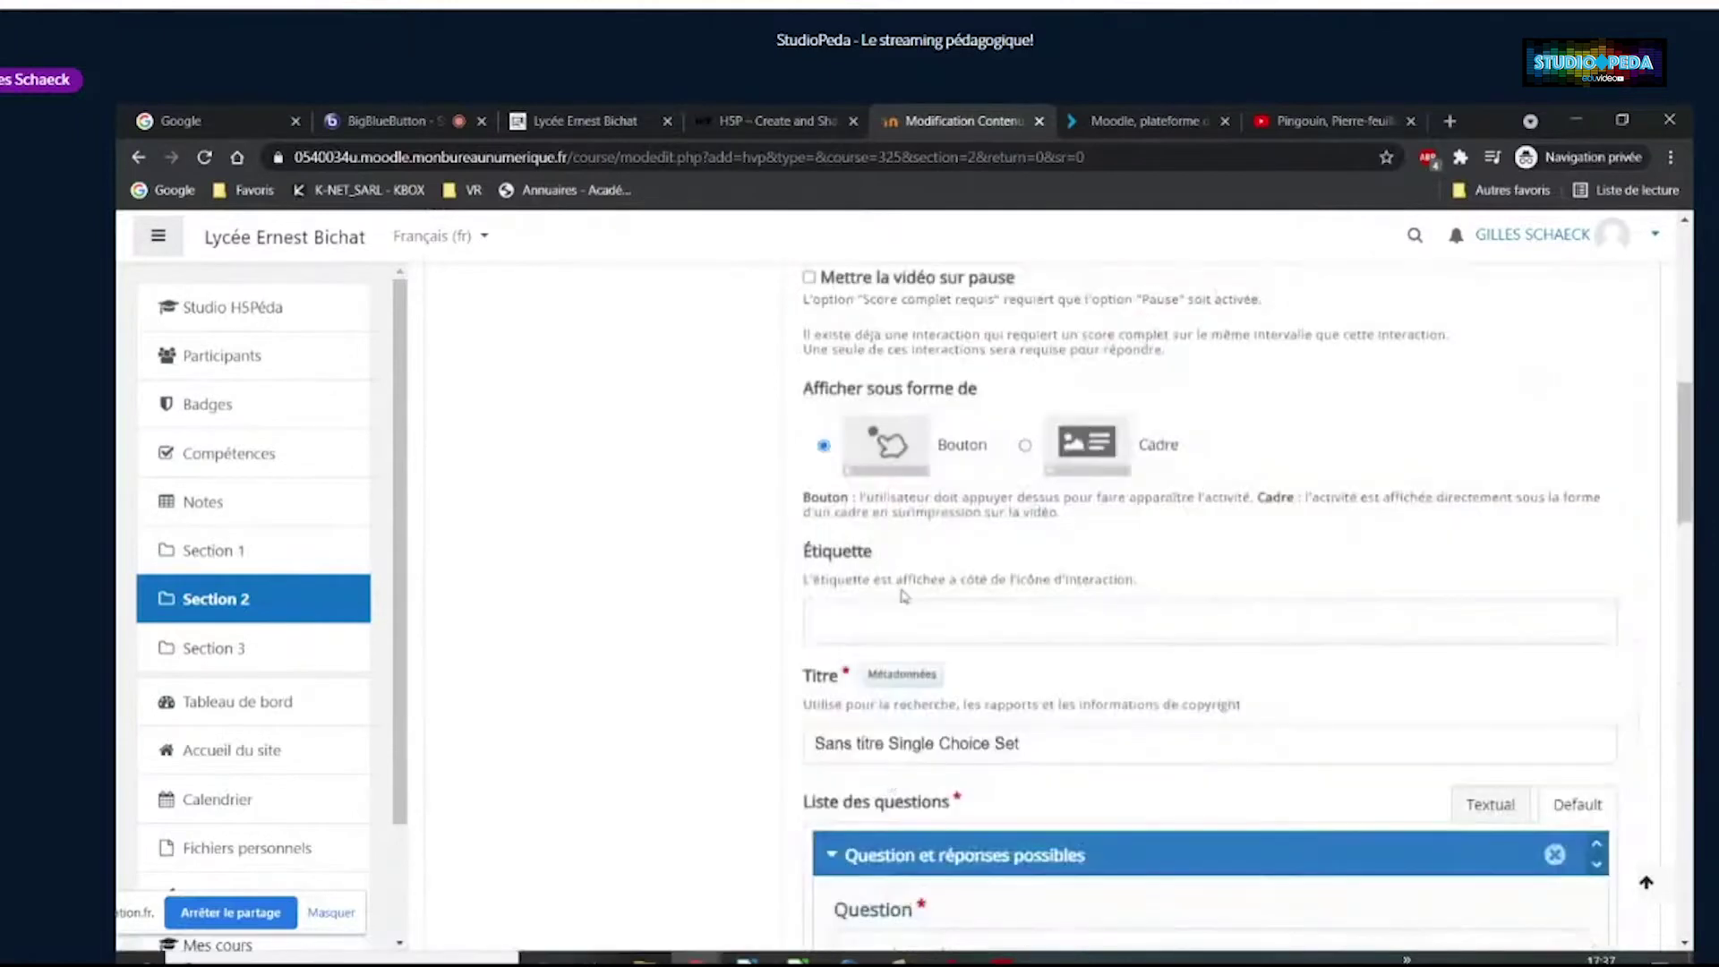
pyautogui.click(860, 618)
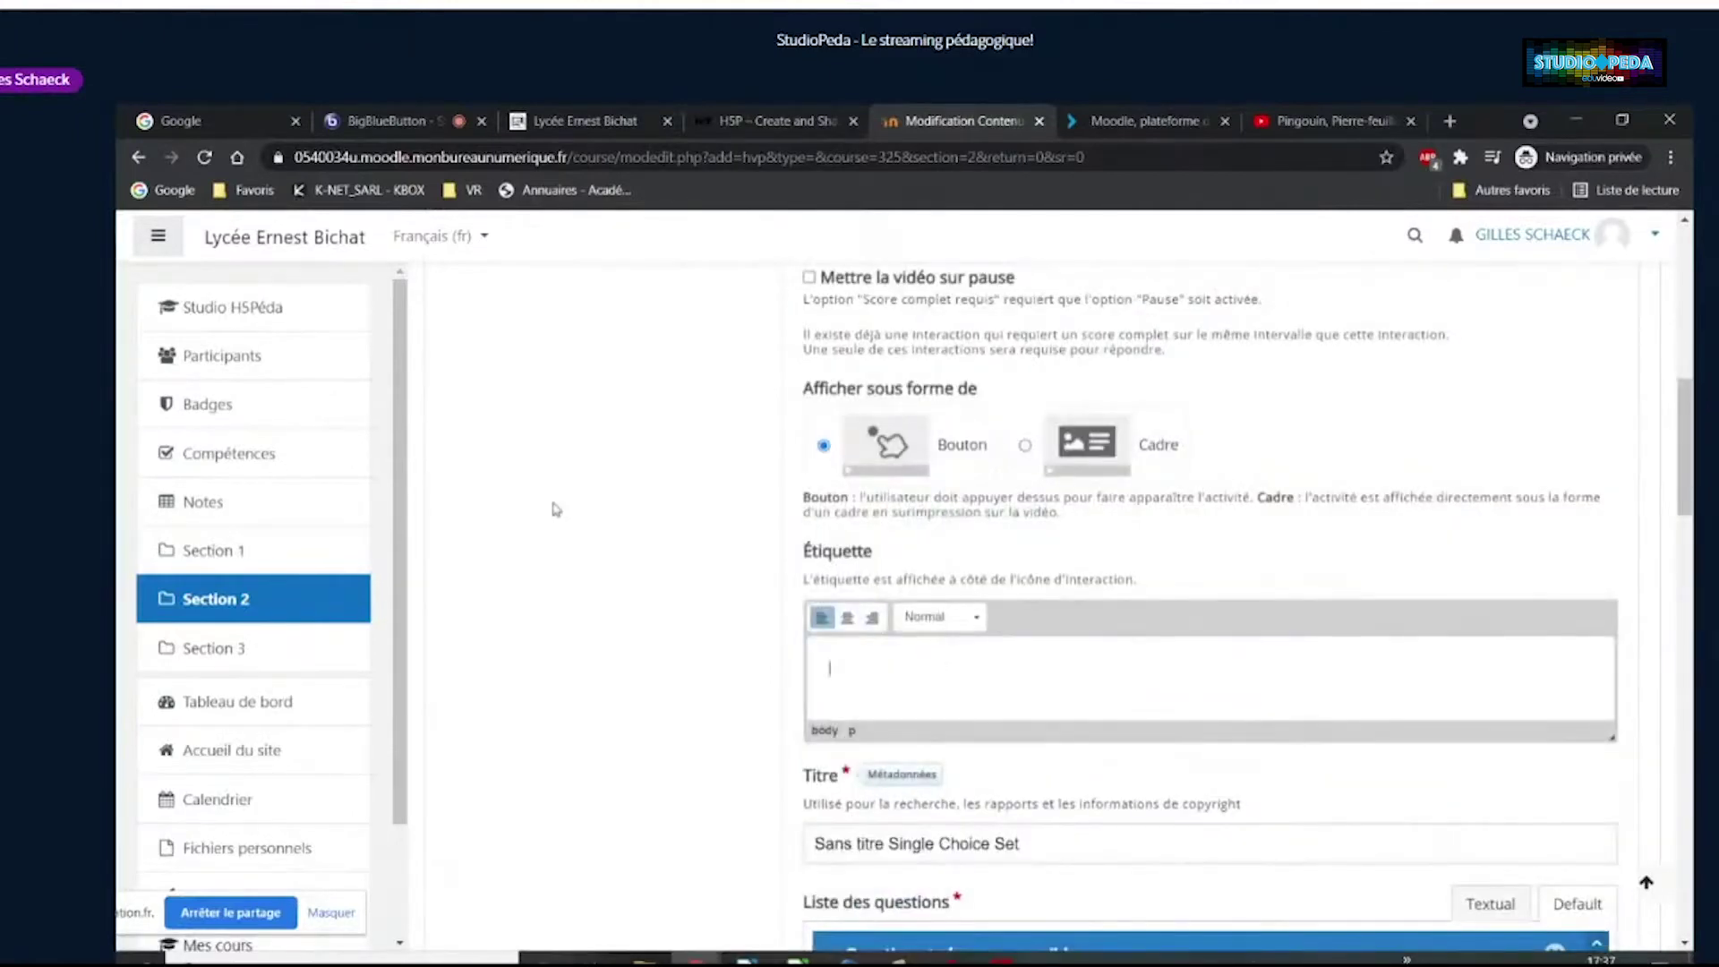
pyautogui.write('Question 1')
# Make the Single Choice Set pause the video and set its title to "Question 1"
pyautogui.scroll(-2, 739, 627)
pyautogui.scroll(3, 712, 573)
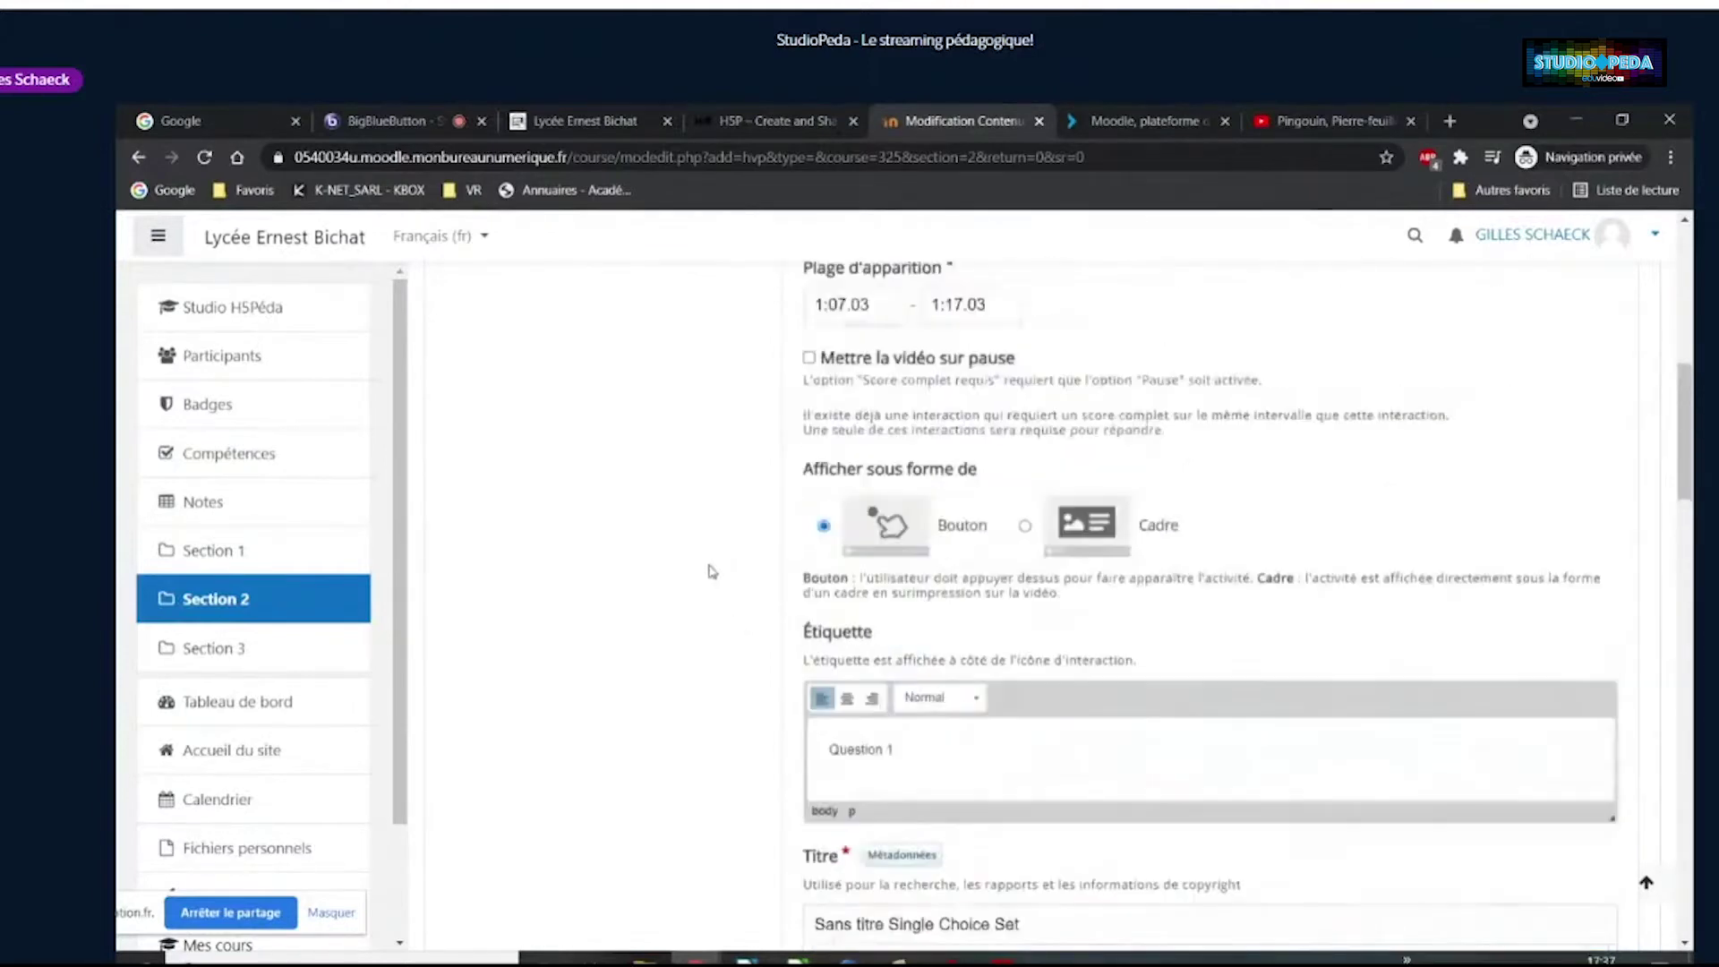
pyautogui.click(809, 383)
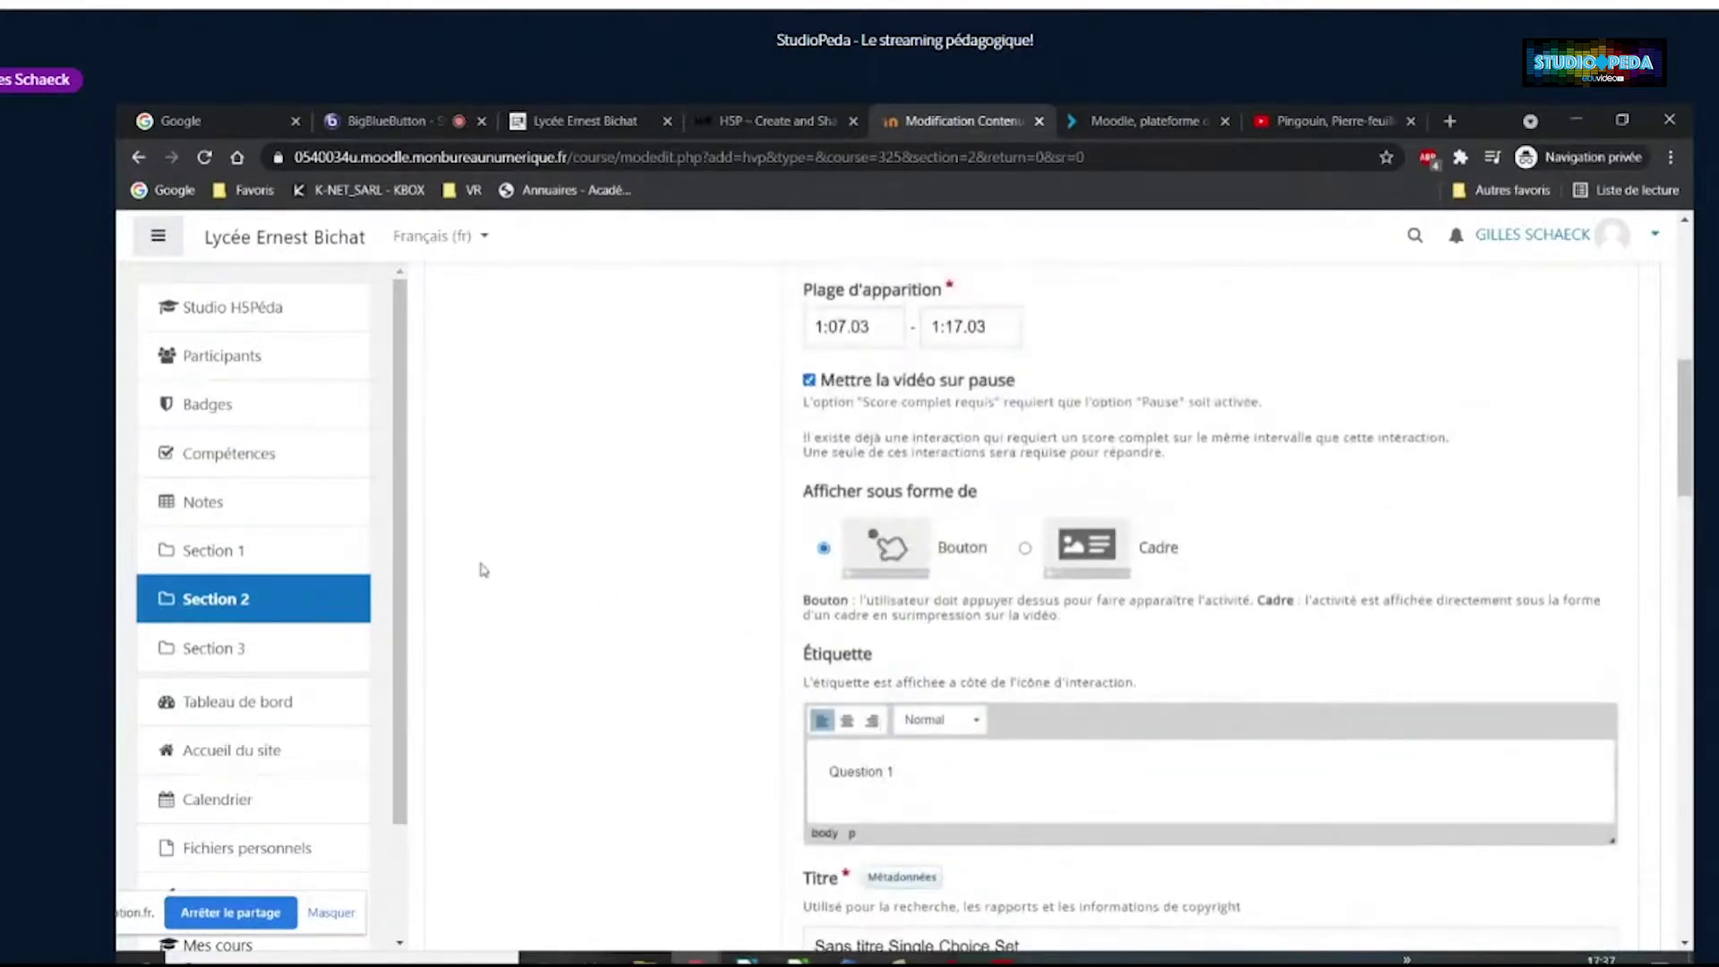
pyautogui.scroll(-3, 655, 582)
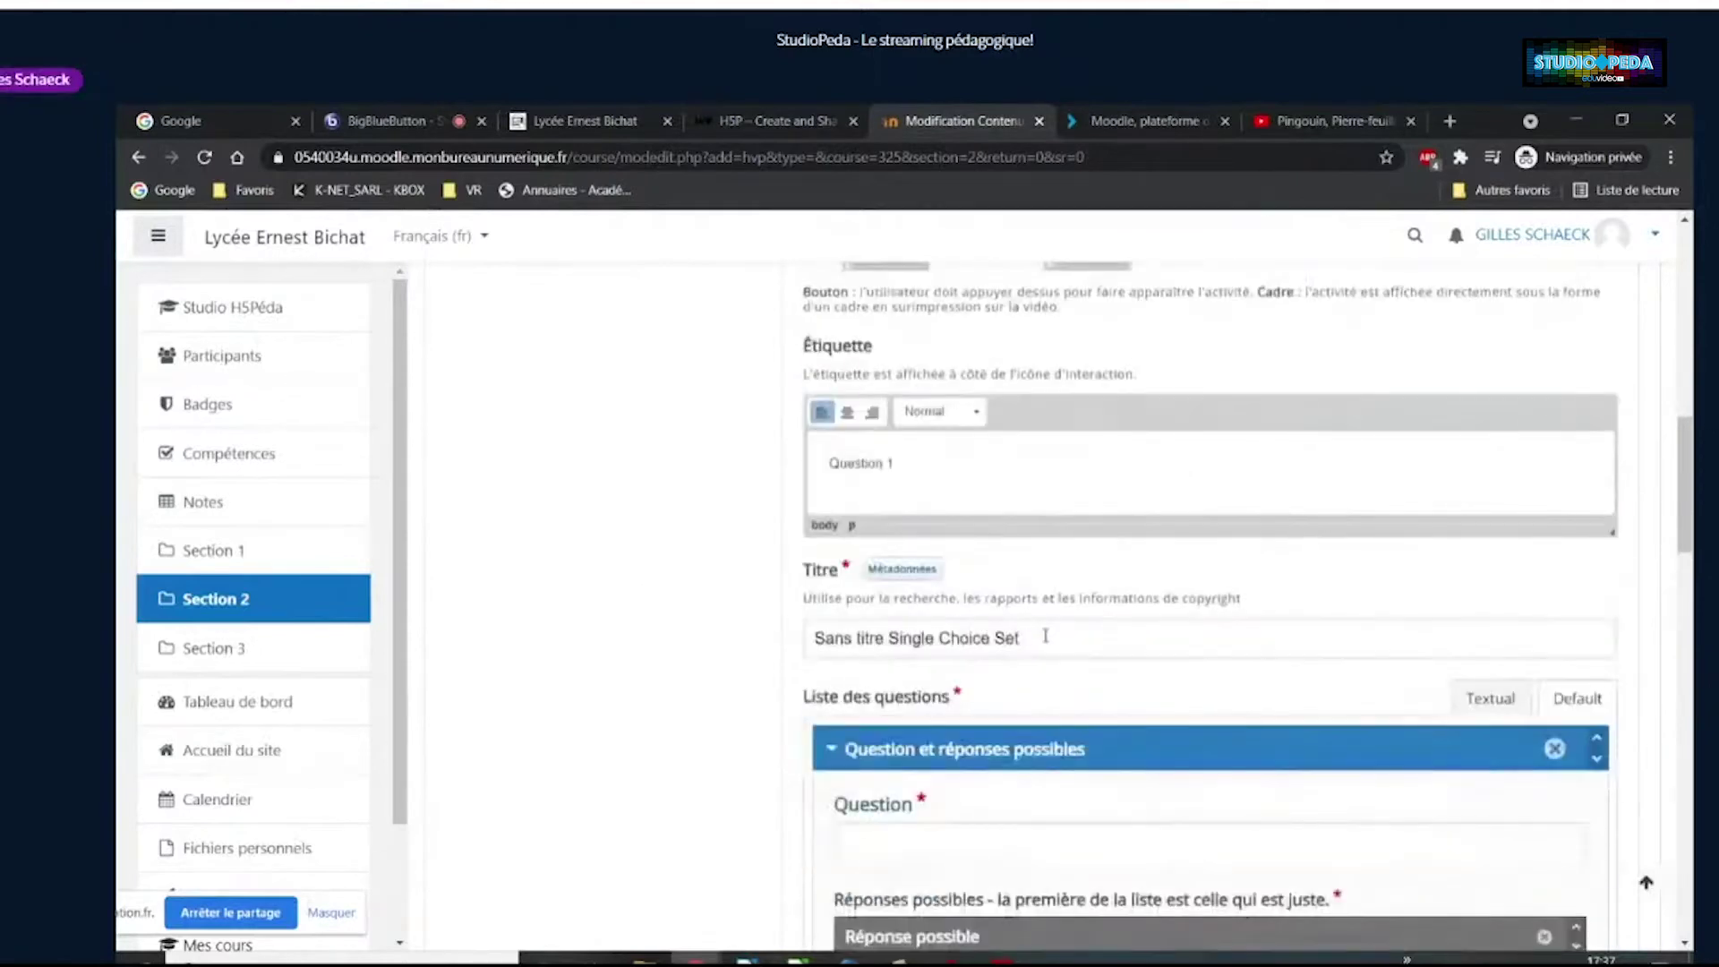
pyautogui.moveTo(1063, 637); pyautogui.dragTo(792, 631)
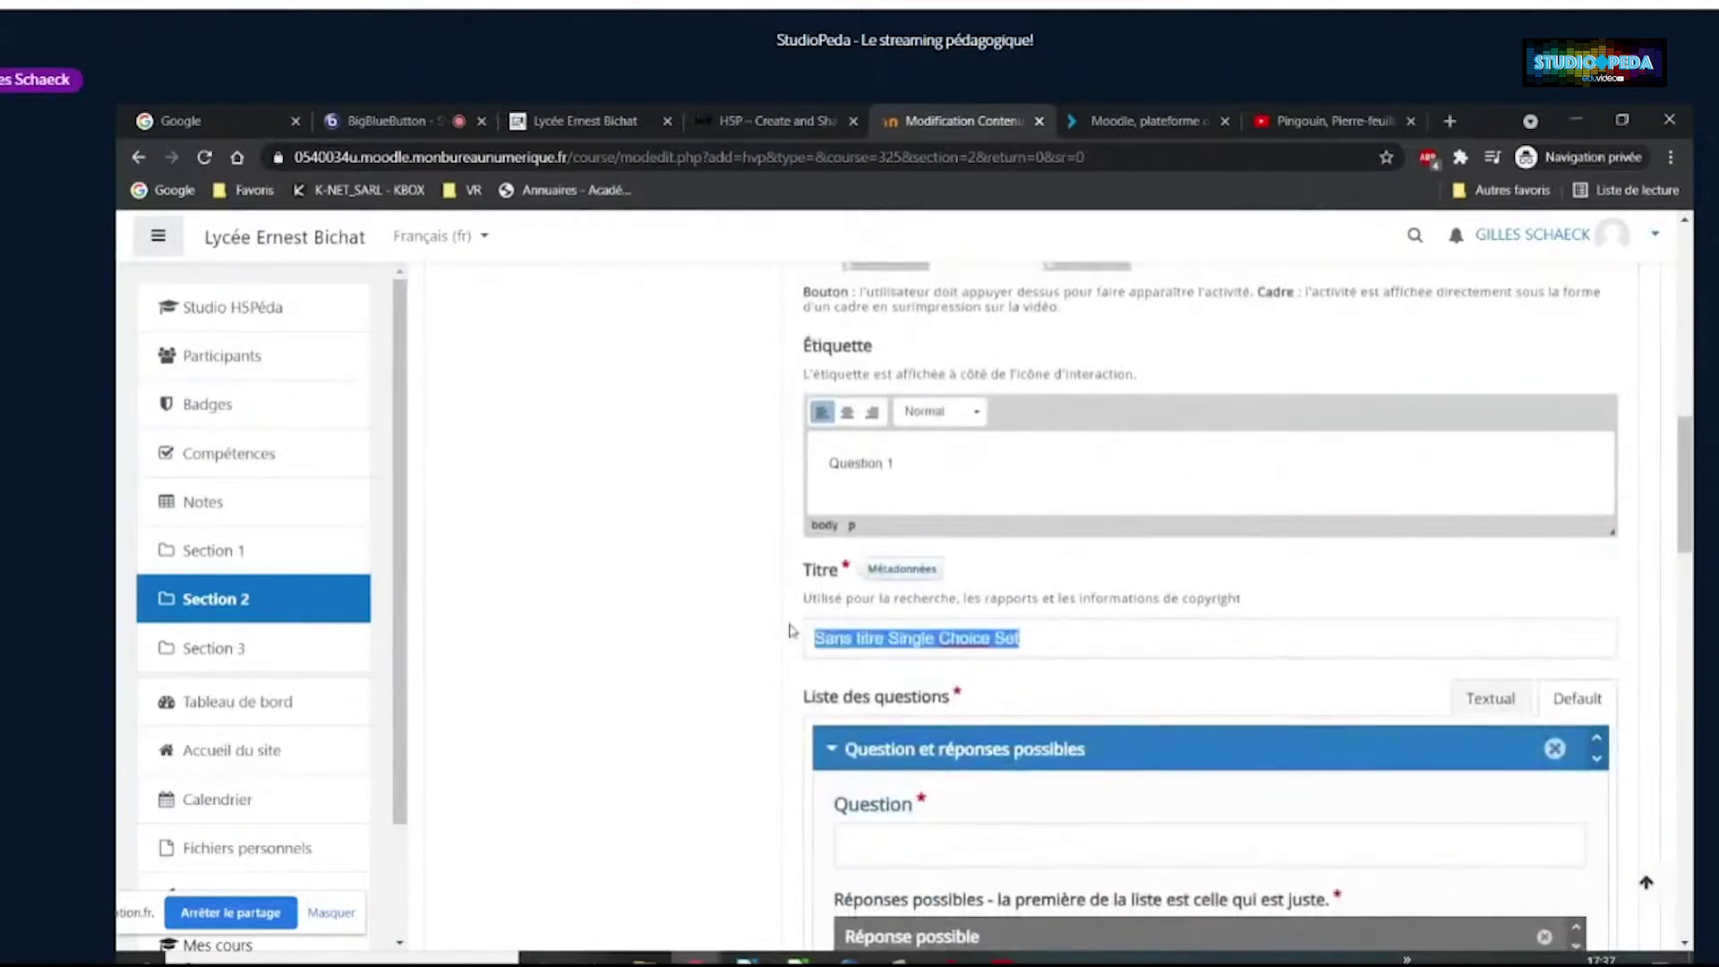
pyautogui.write('Question 1')
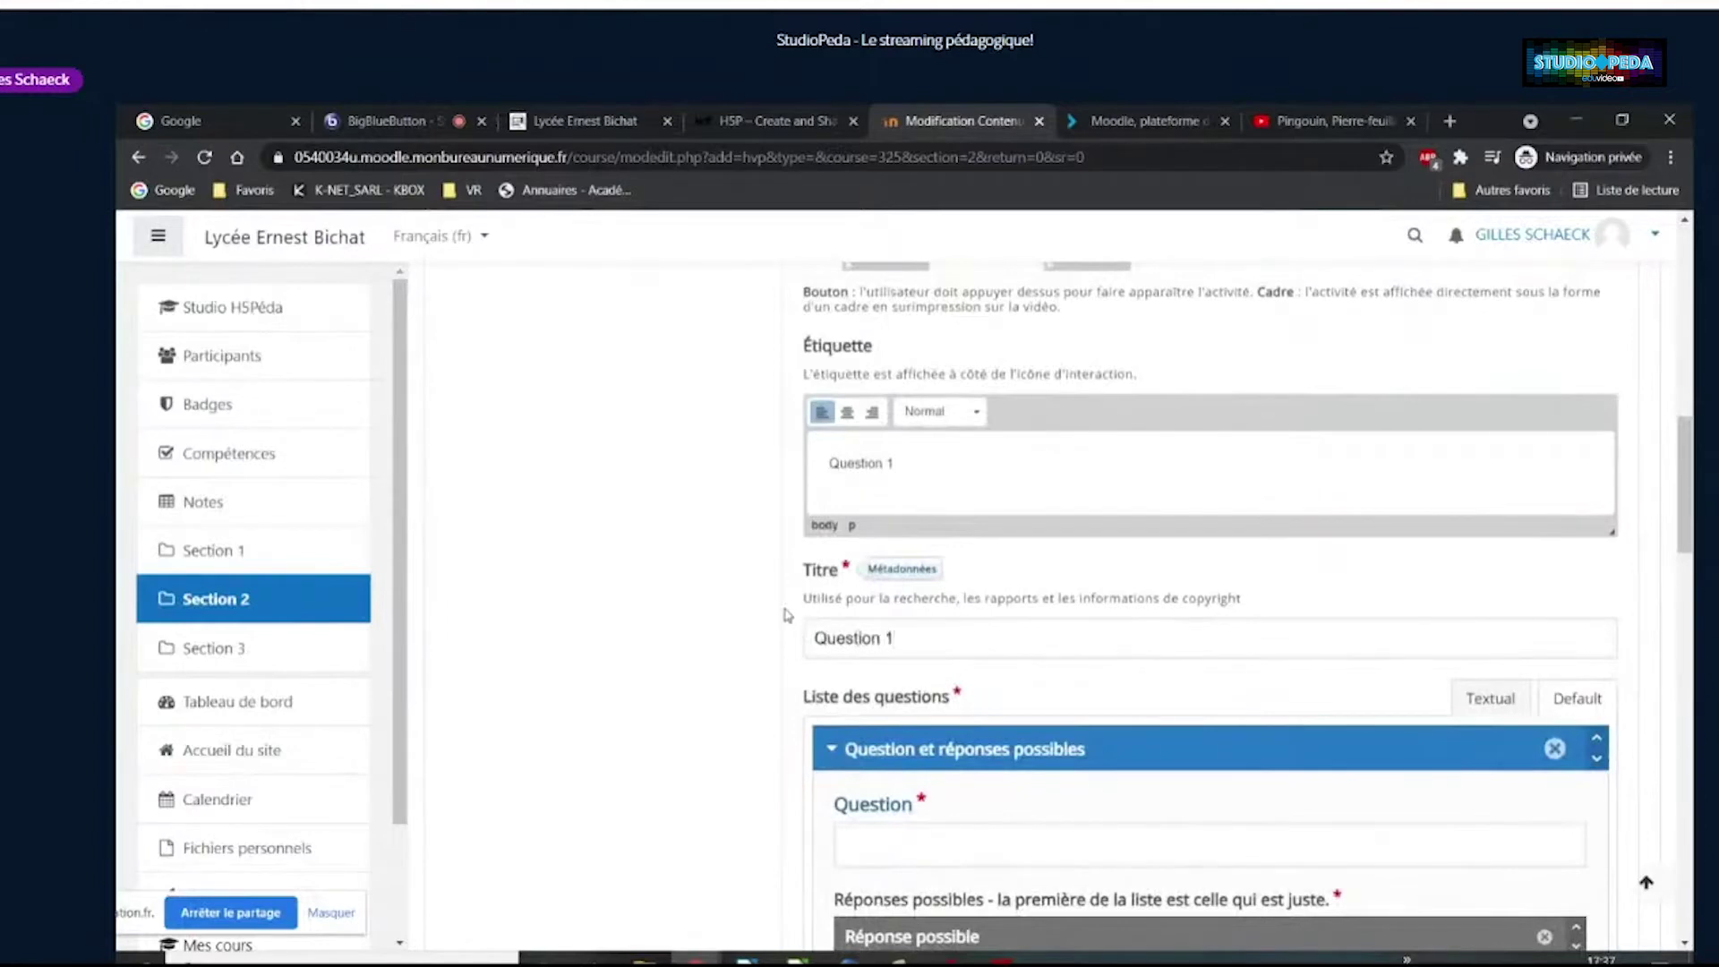
# Enter "Combien d'astonautes sont entrés dans la fusé ?" as the first question of the Single Choice Set
pyautogui.scroll(-5, 803, 615)
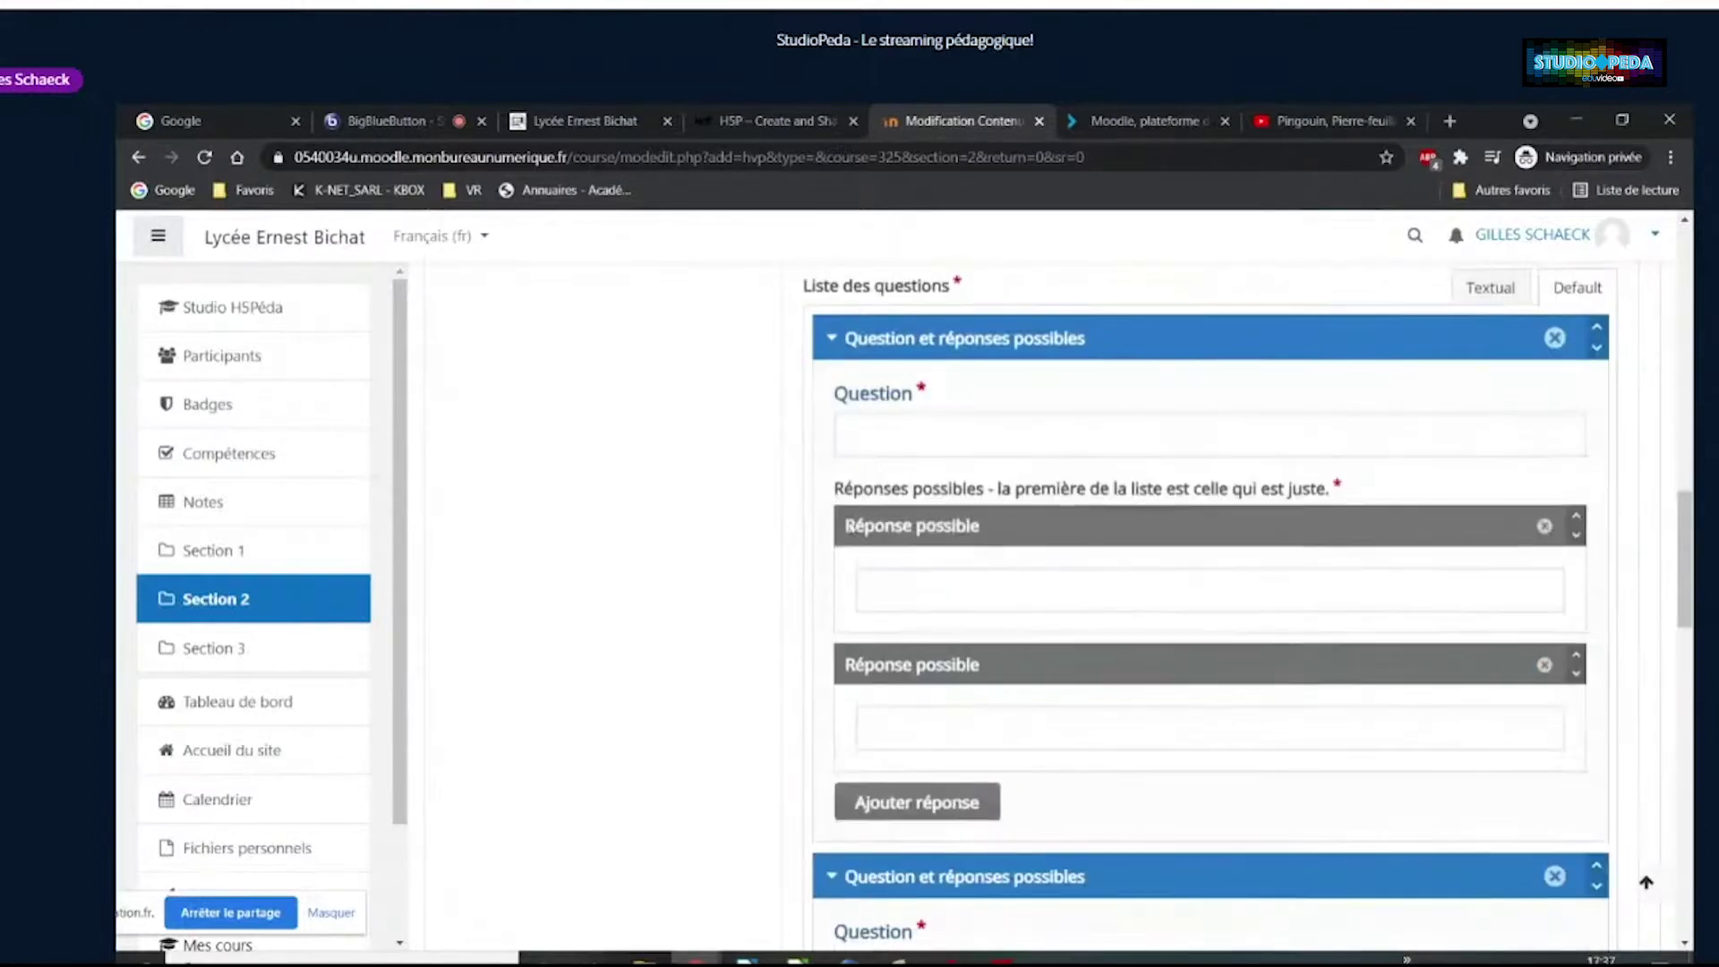
pyautogui.click(960, 427)
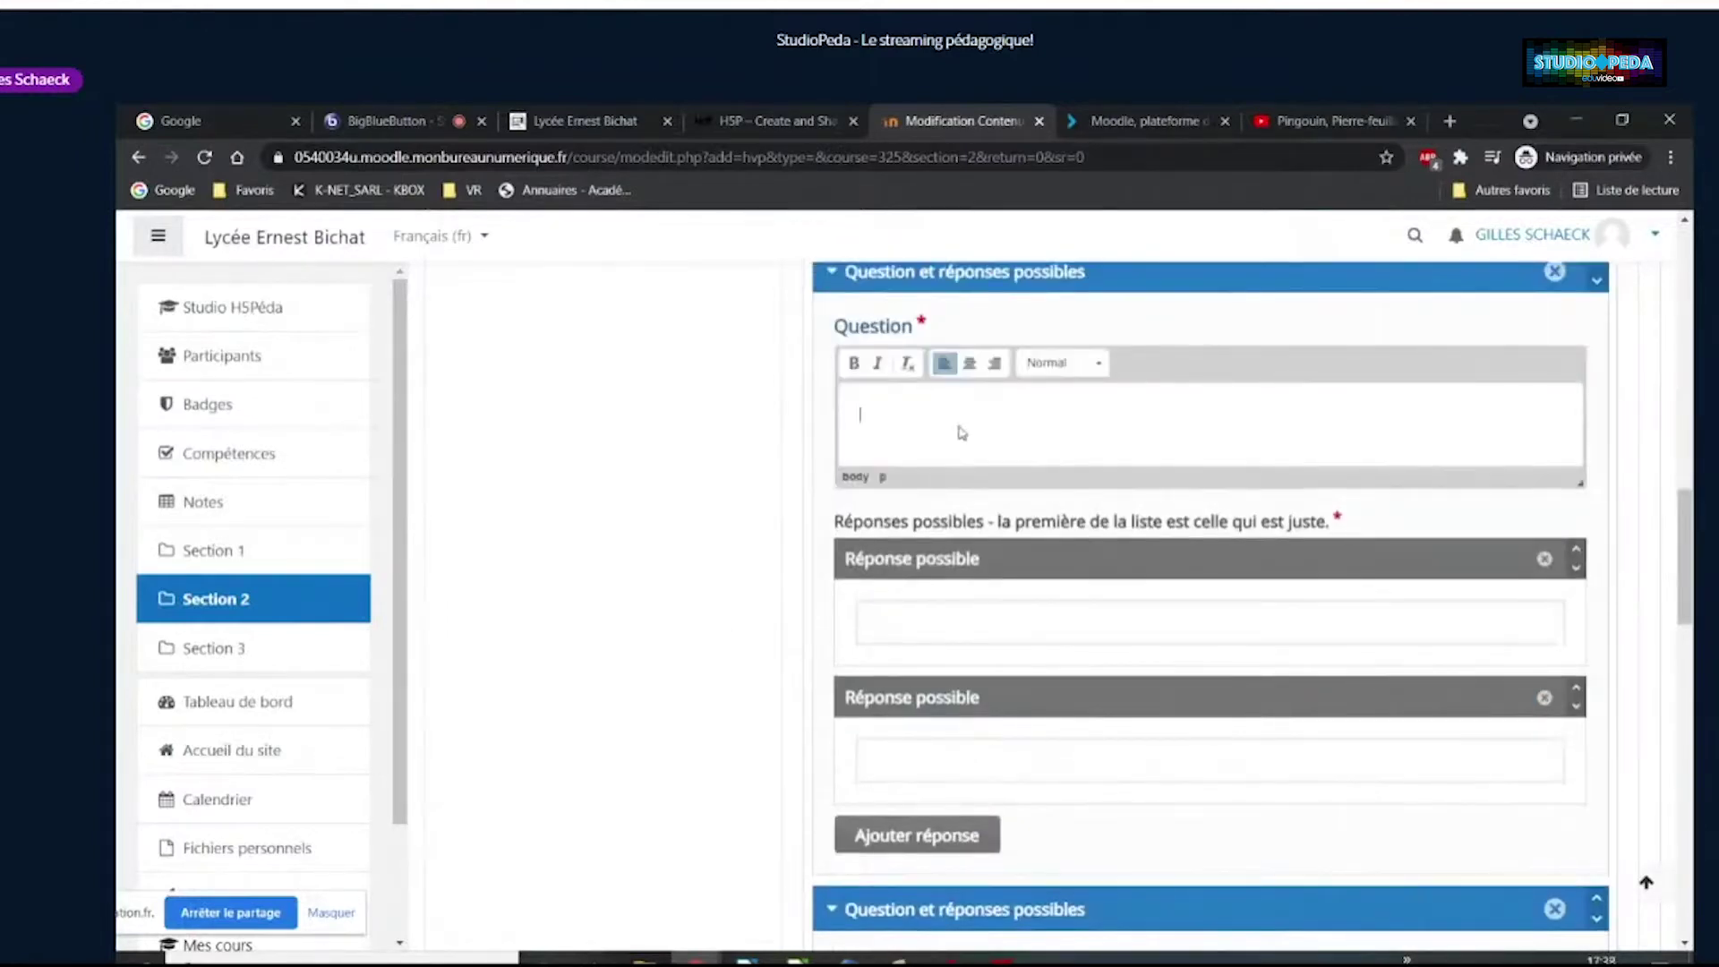
pyautogui.write('Com')
pyautogui.write("bien d'astonnu")
pyautogui.write('autes sornt entrés')
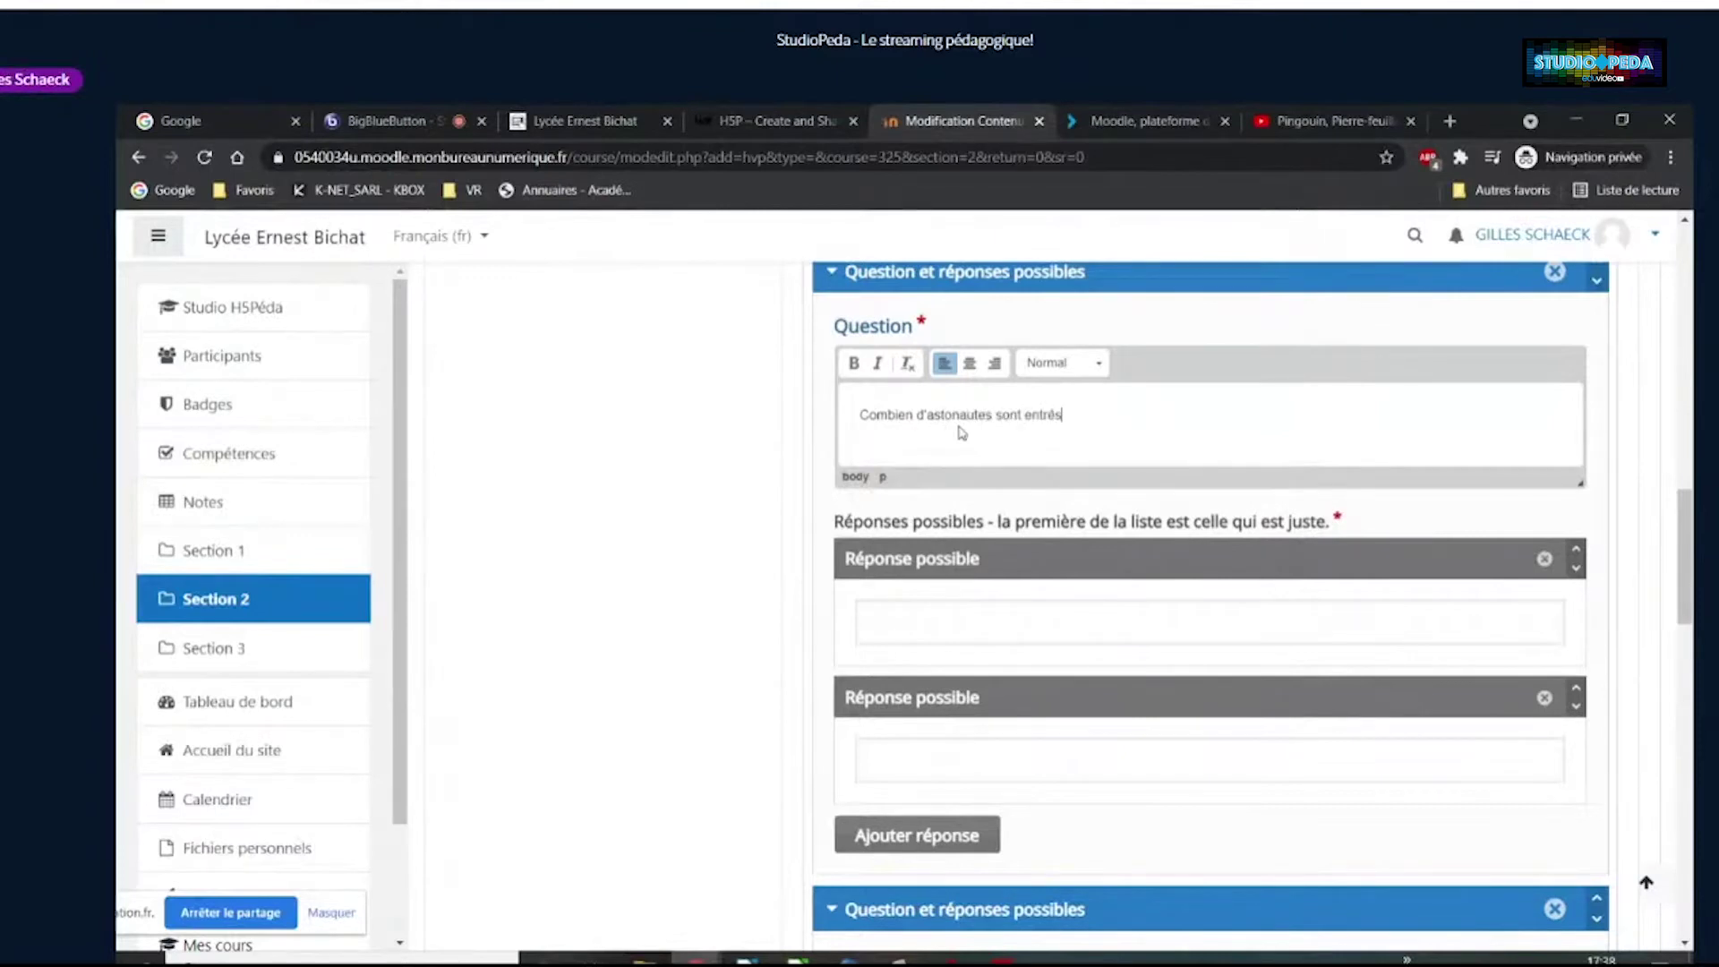
pyautogui.write(' dans la fusé ?')
# Enter 4 as the correct first answer and 3 as the second possible answer to the first question
pyautogui.click(939, 619)
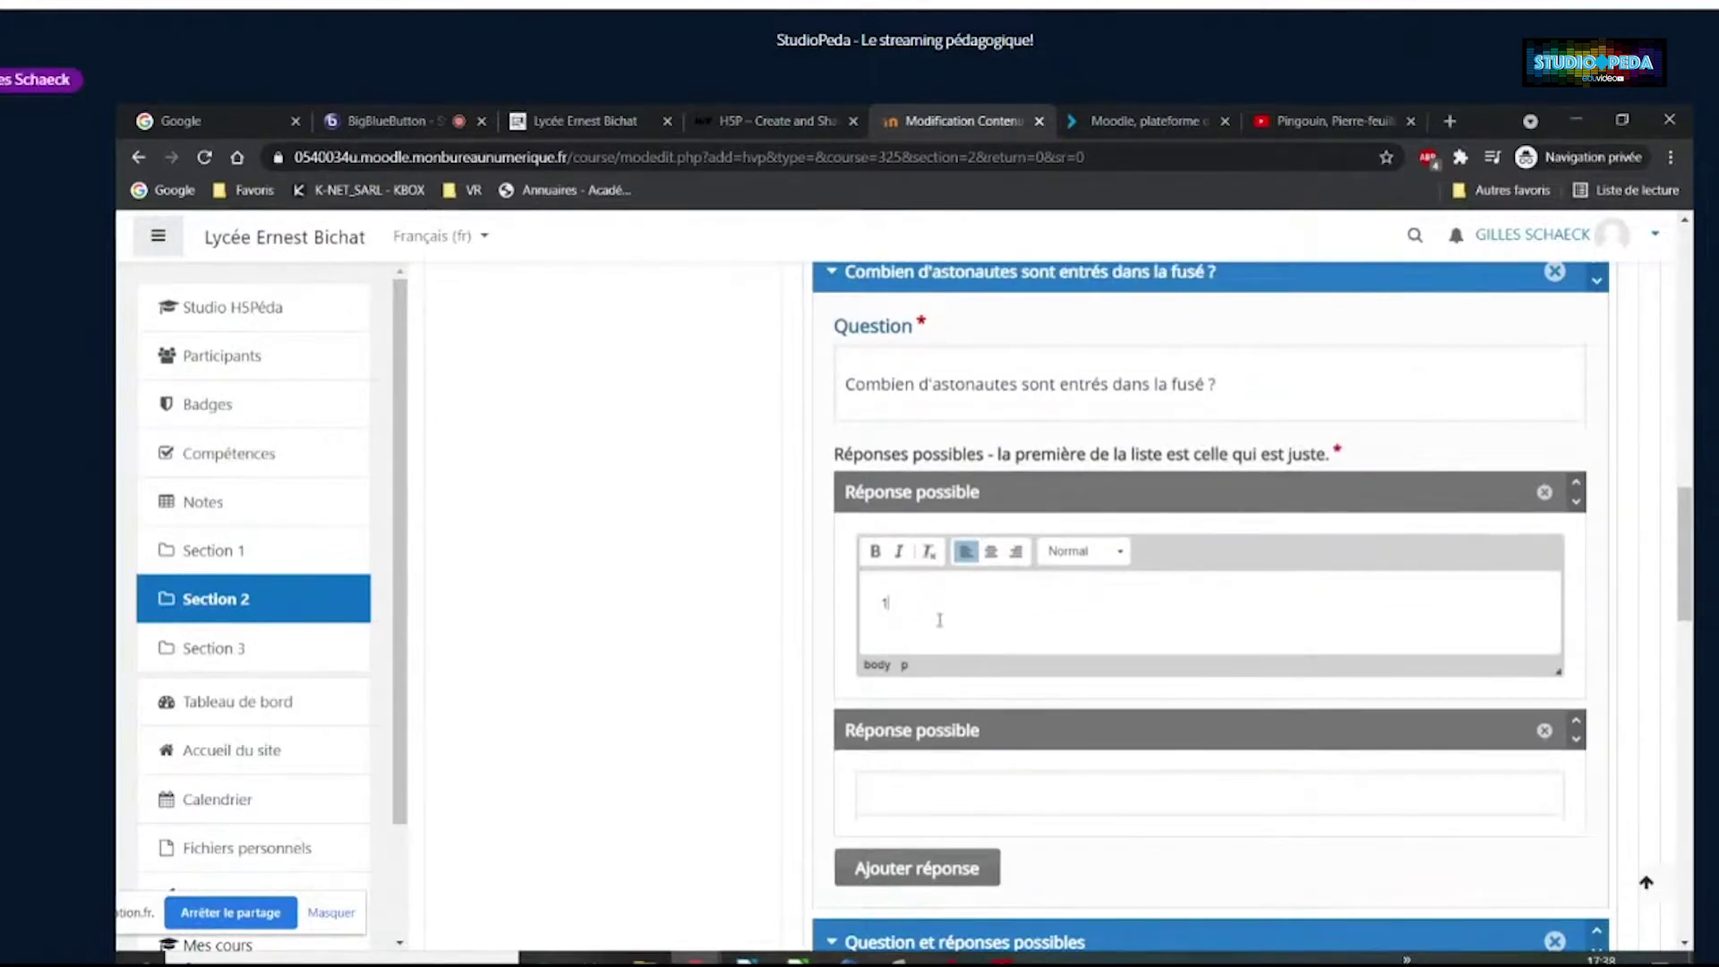
pyautogui.press('BackSpace')
pyautogui.write('4')
pyautogui.click(948, 788)
pyautogui.write('1')
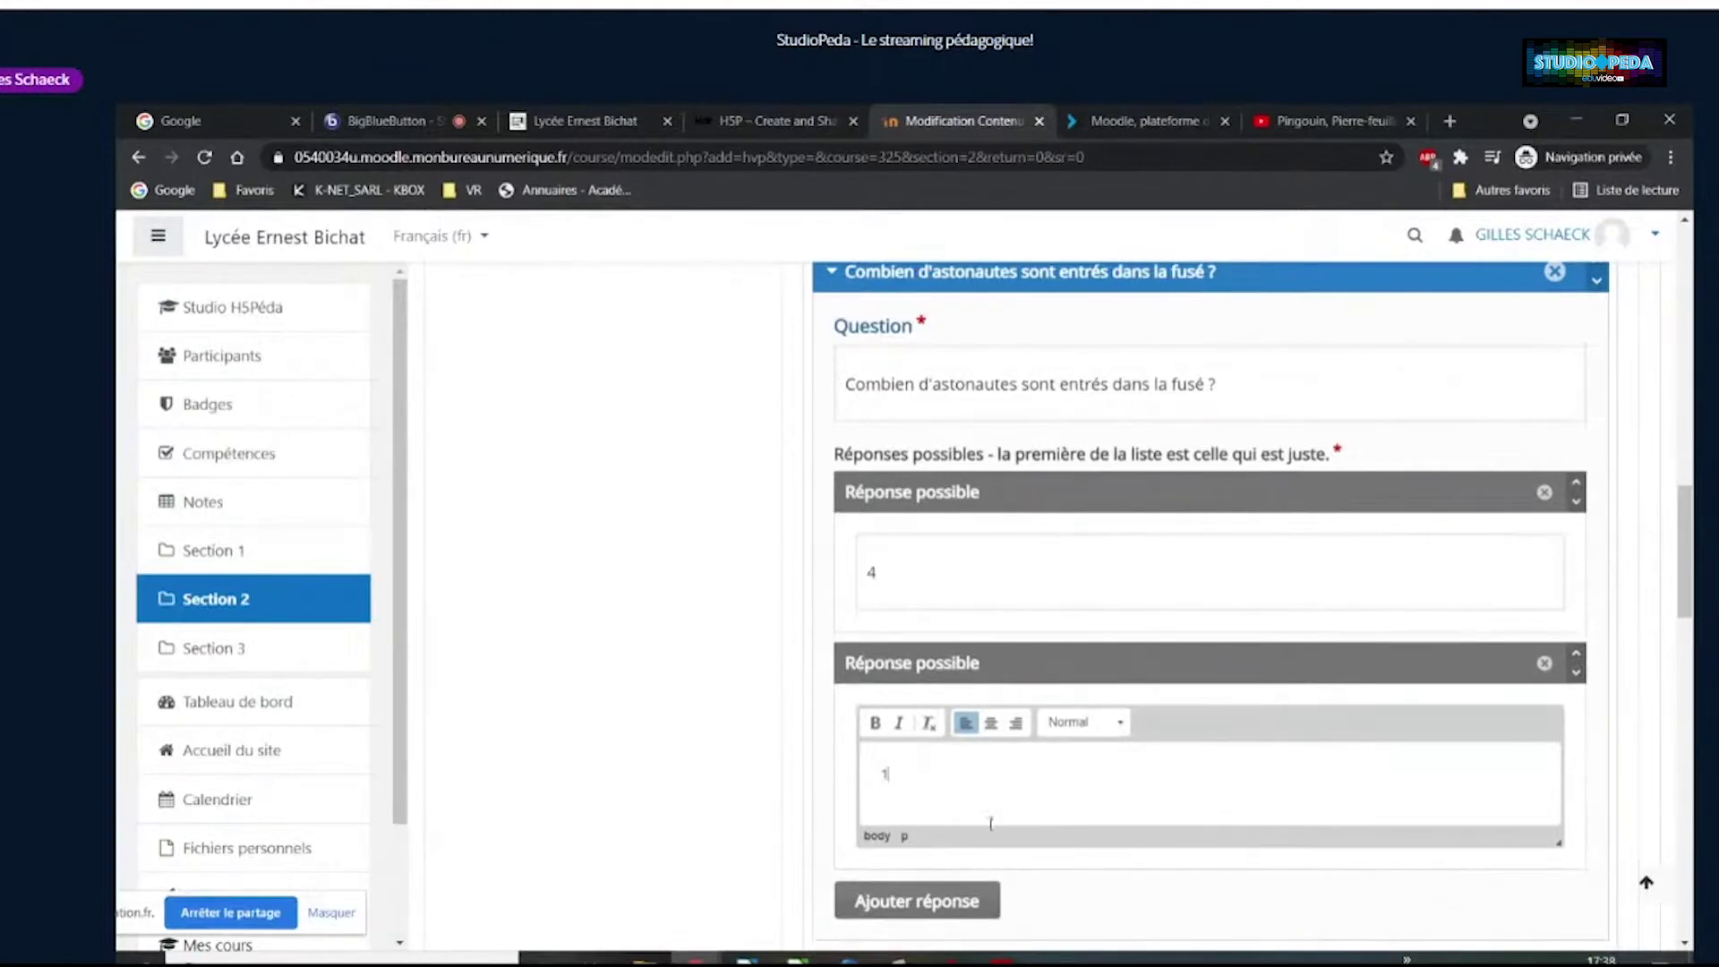
pyautogui.scroll(-2, 885, 795)
pyautogui.moveTo(892, 569); pyautogui.dragTo(858, 569)
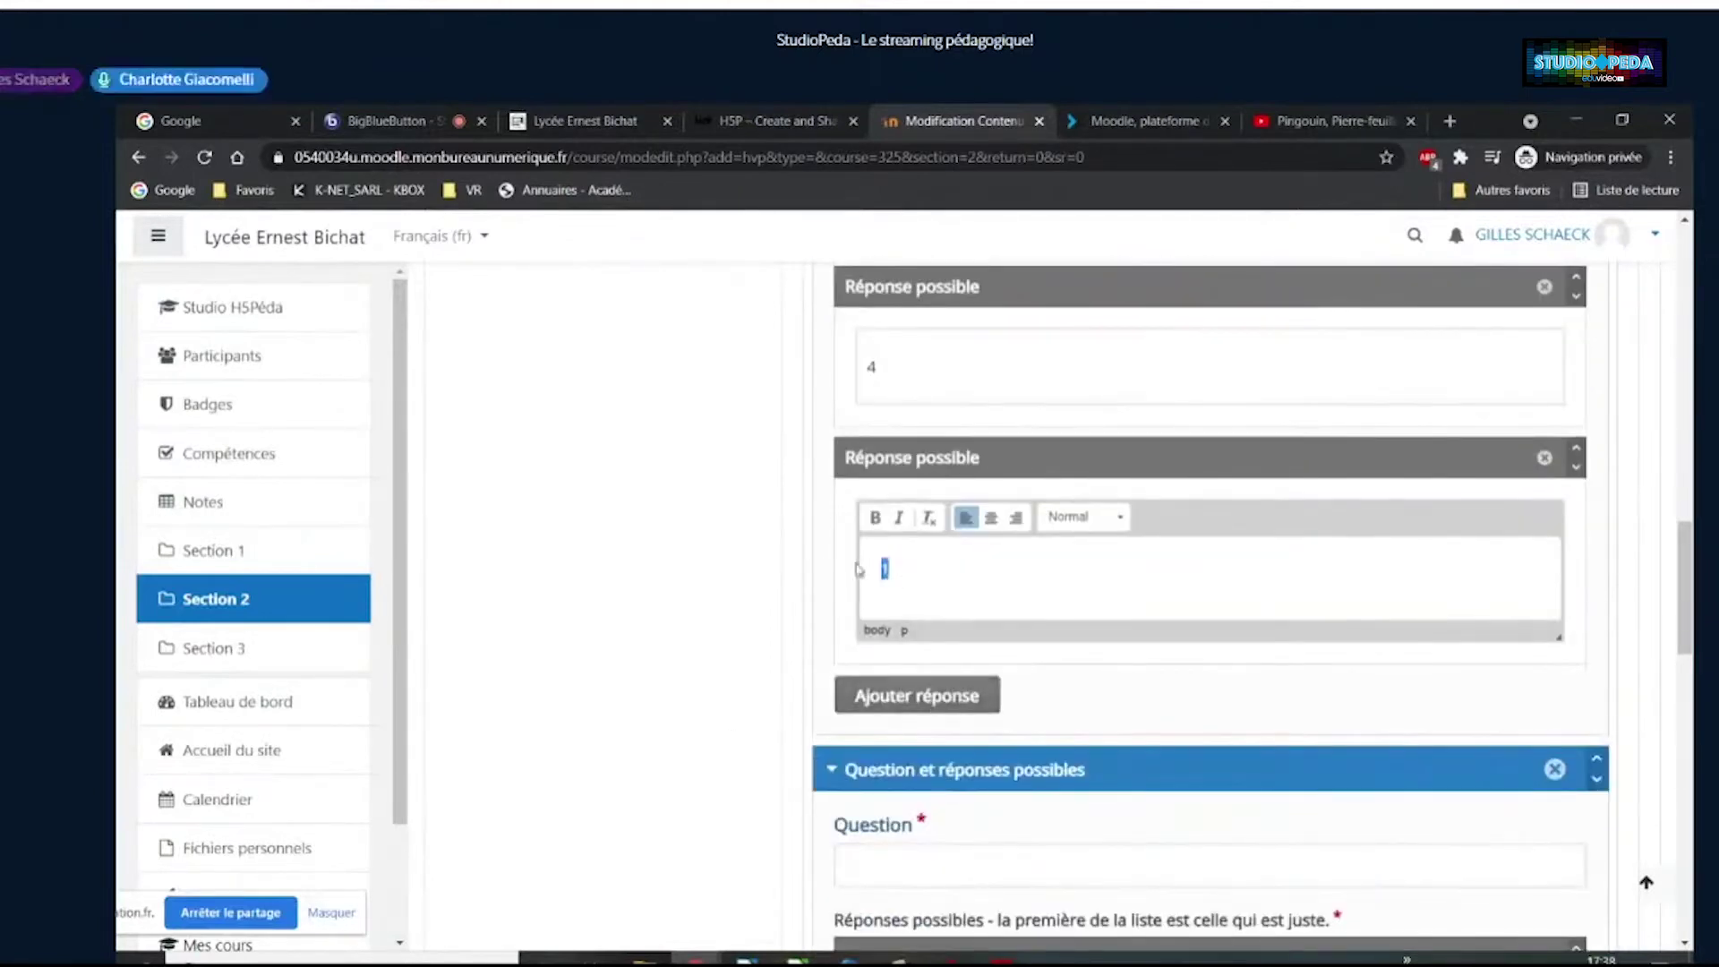
pyautogui.write('3')
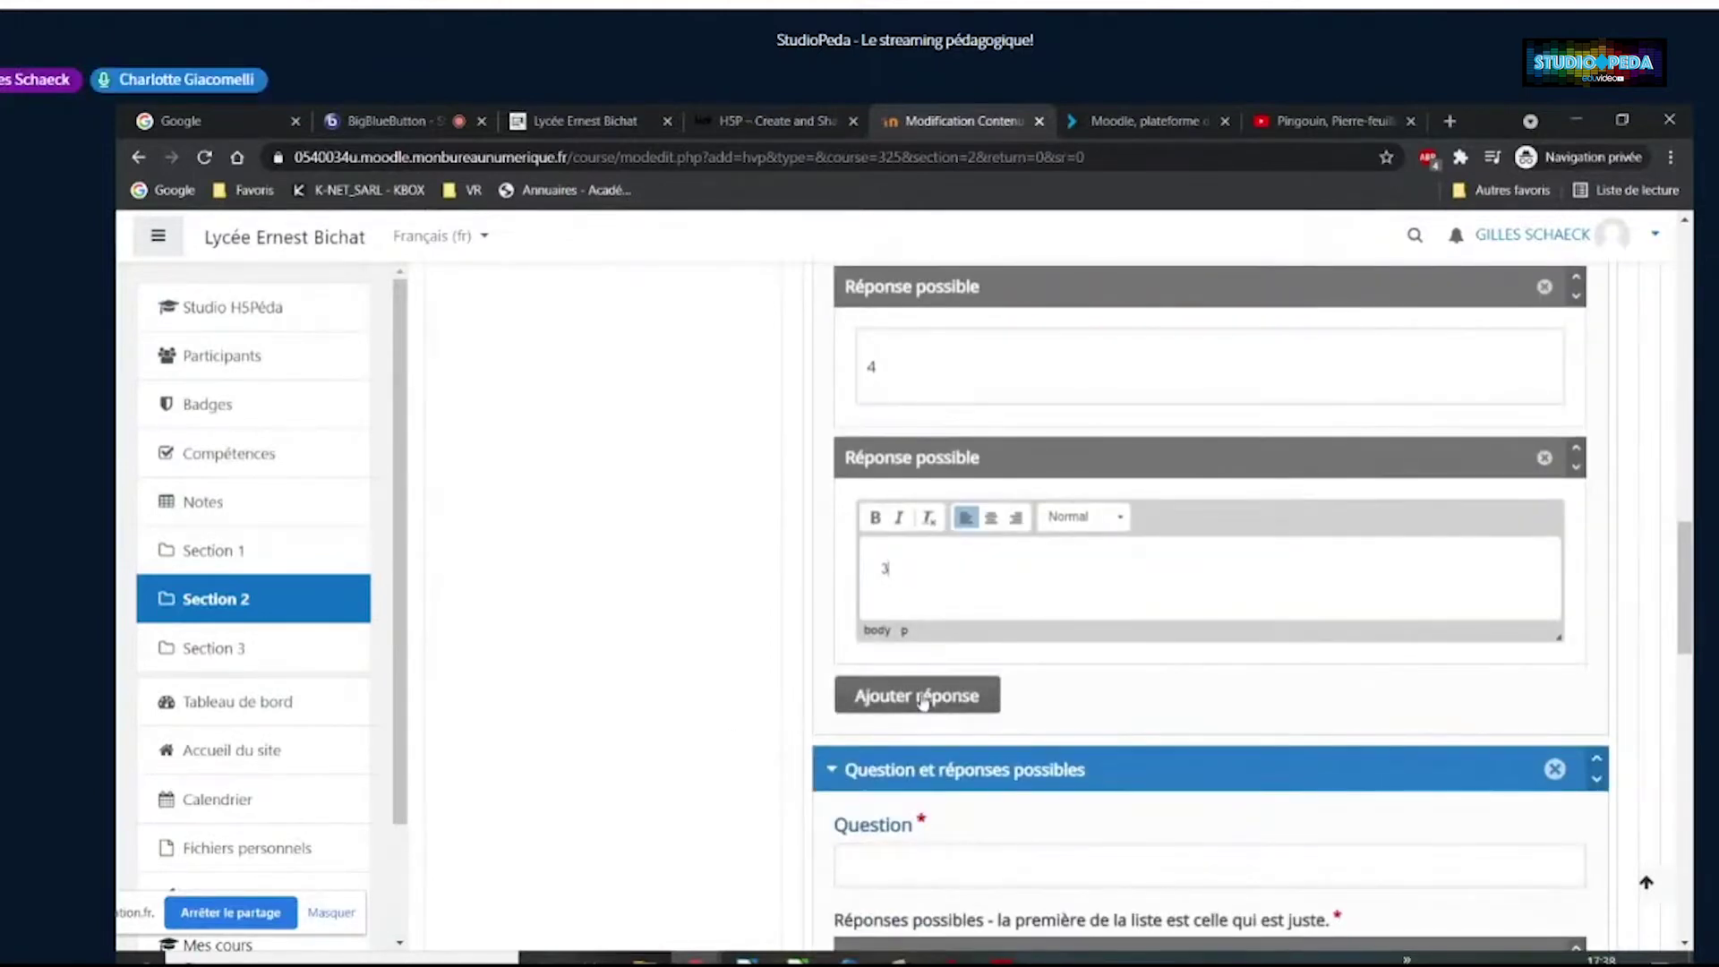
# Add two more possible answers, 2 and 1, to the first question of the Single Choice Set
pyautogui.click(922, 699)
pyautogui.click(897, 754)
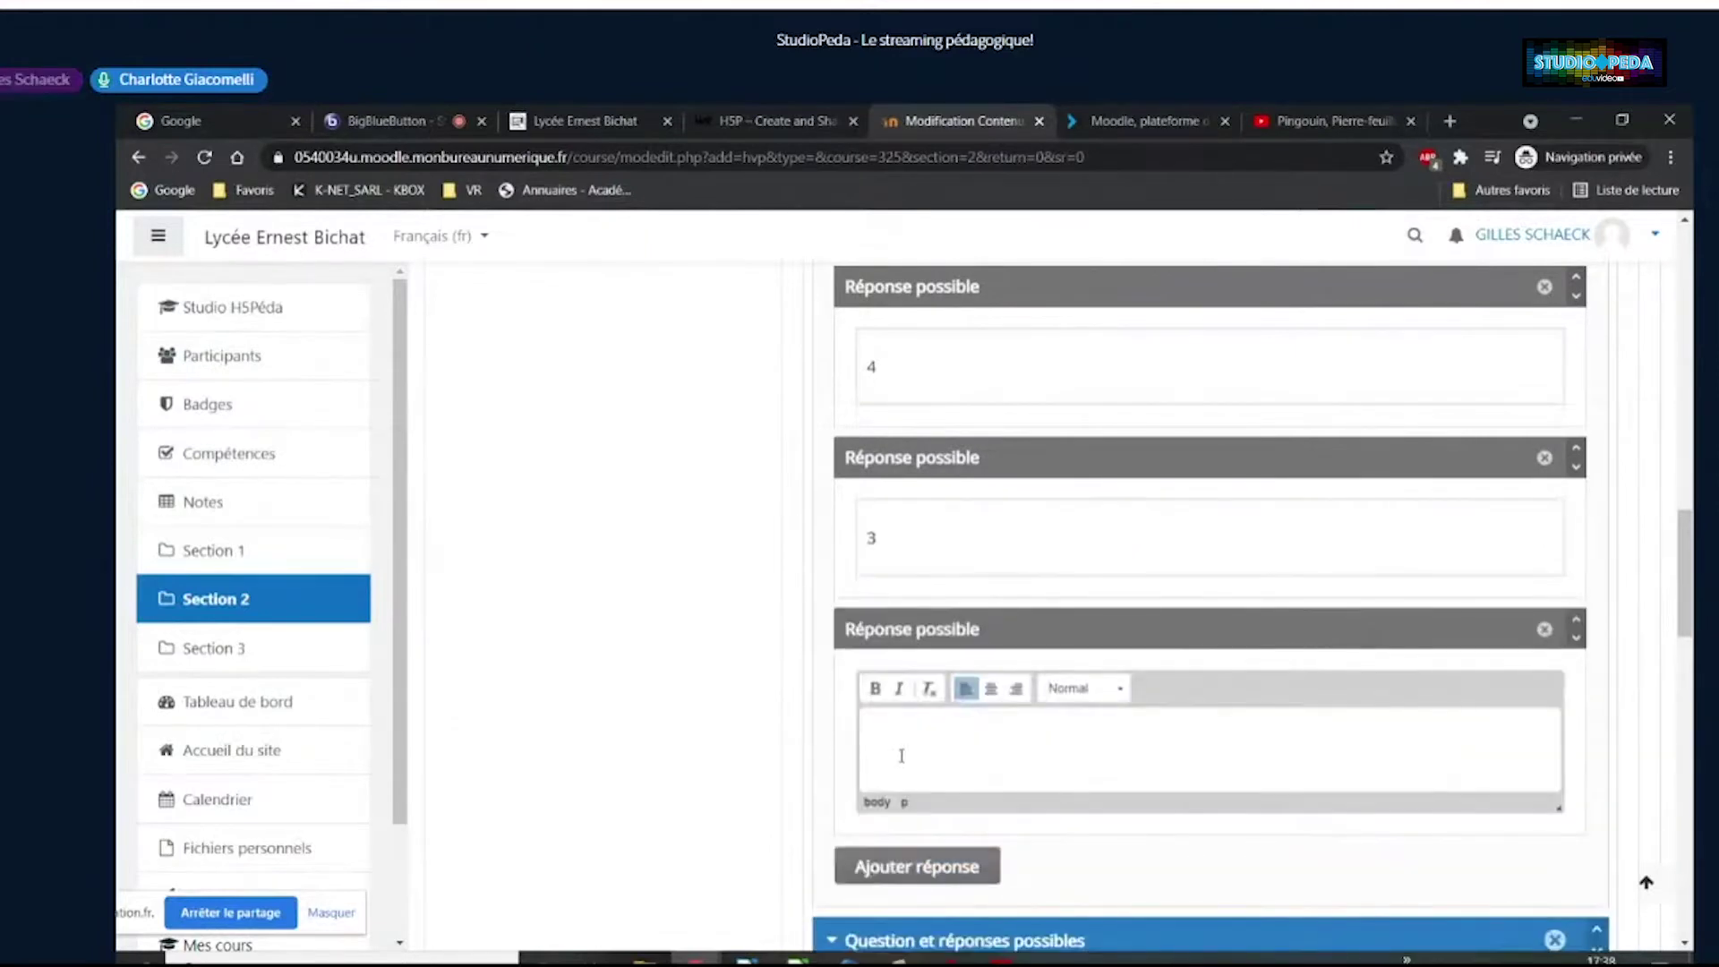
pyautogui.write('2')
pyautogui.click(921, 868)
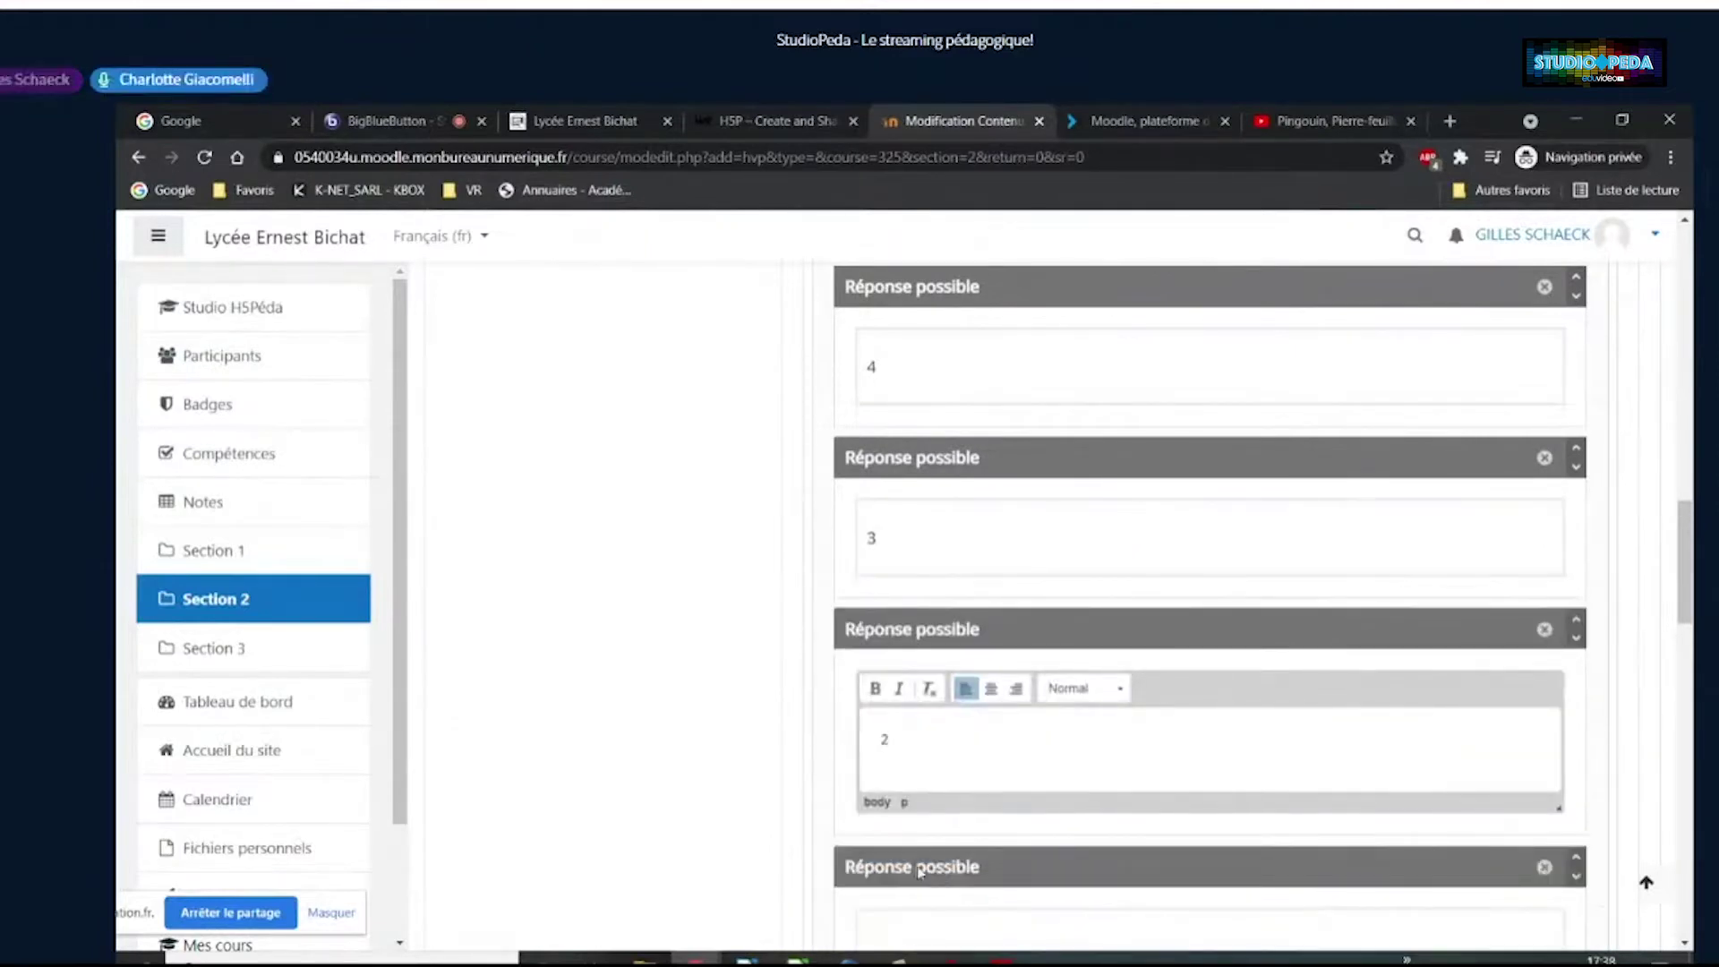
pyautogui.scroll(-5, 920, 874)
pyautogui.click(909, 527)
pyautogui.write('1')
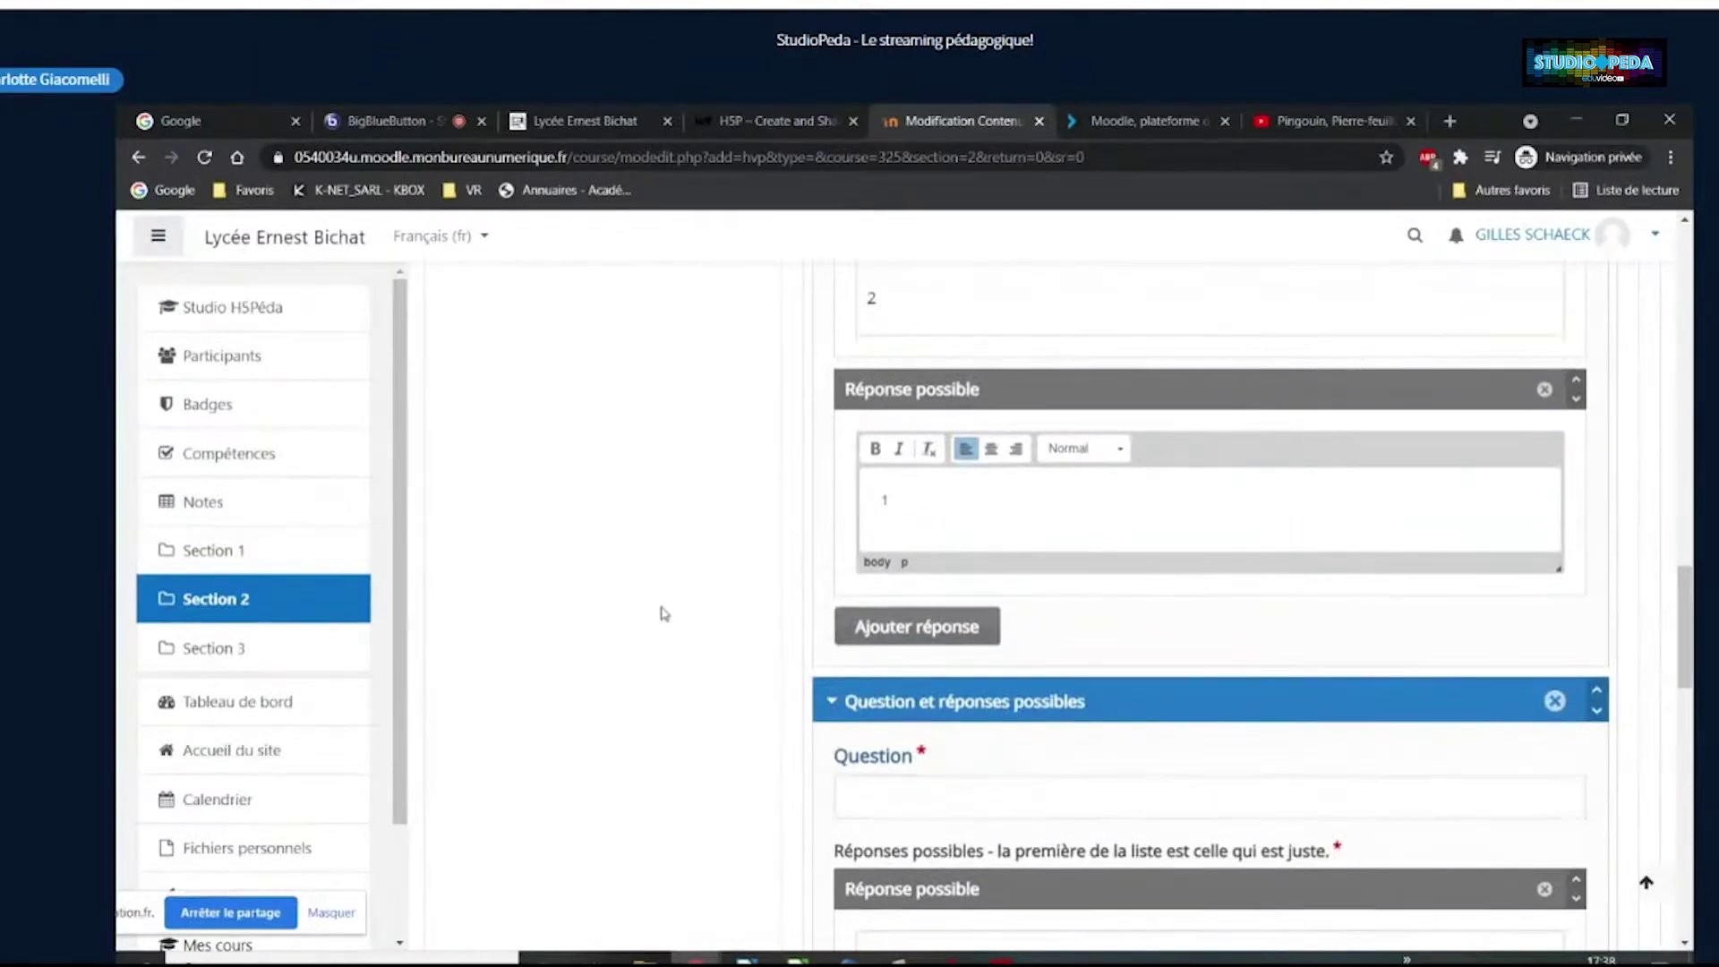
# Review the first question's text and answers, the empty second question block and the score feedback section
pyautogui.scroll(5, 677, 618)
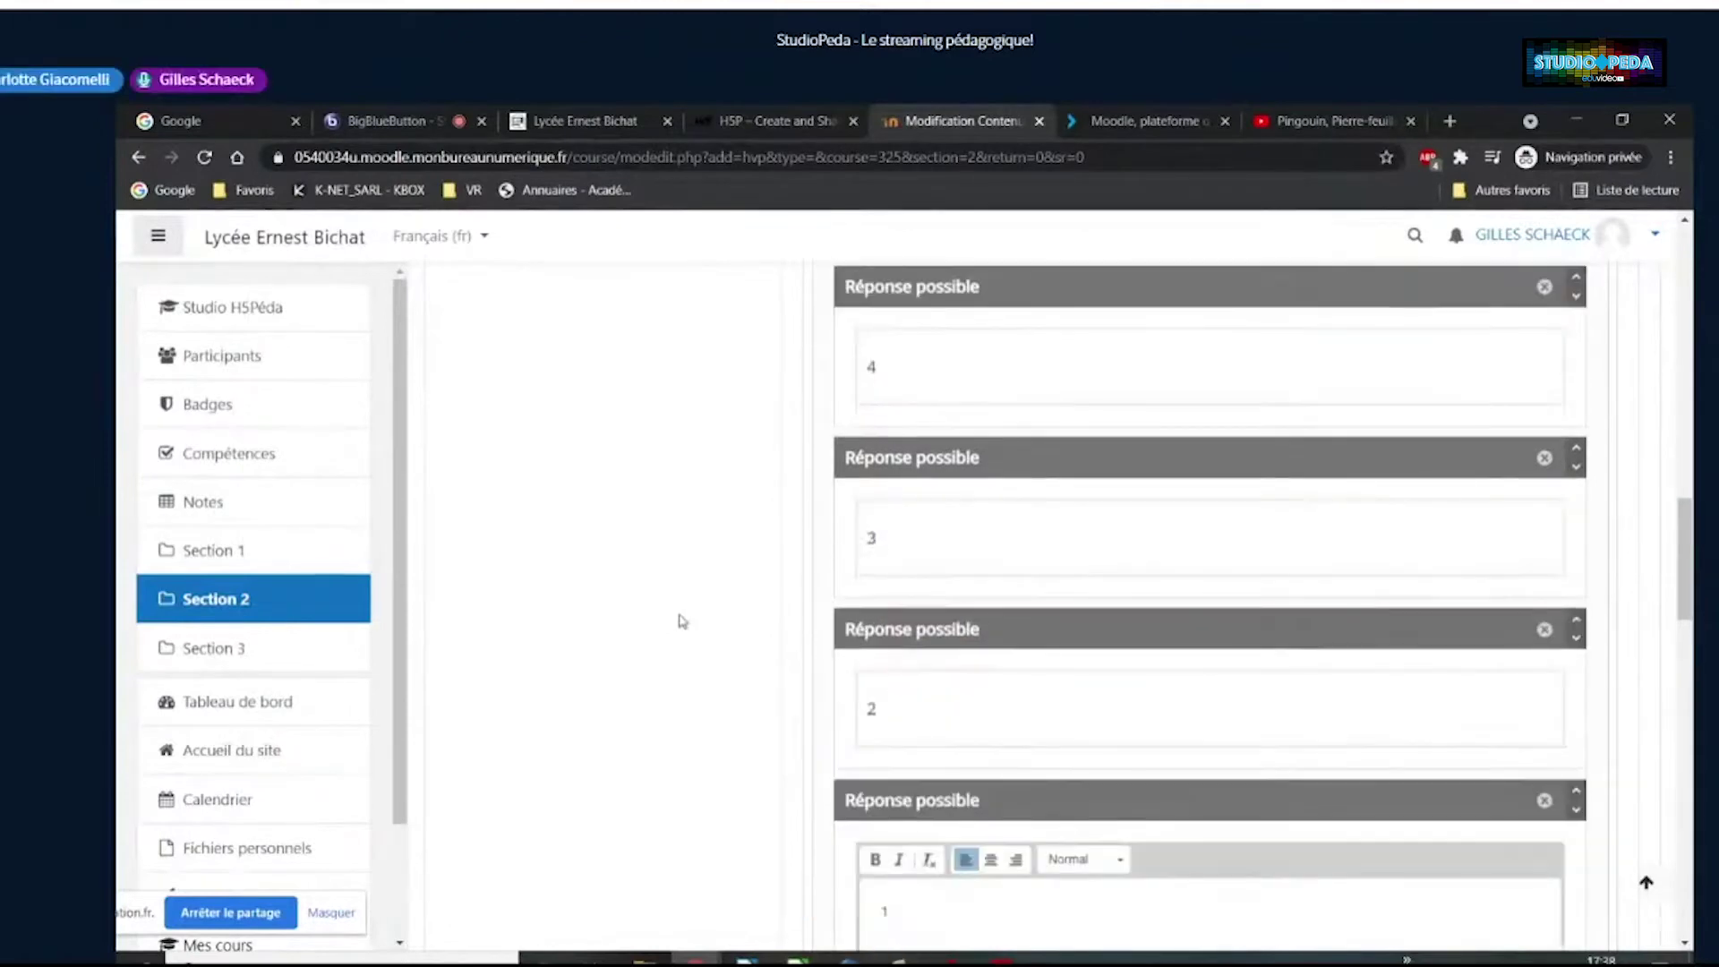
pyautogui.scroll(5, 682, 621)
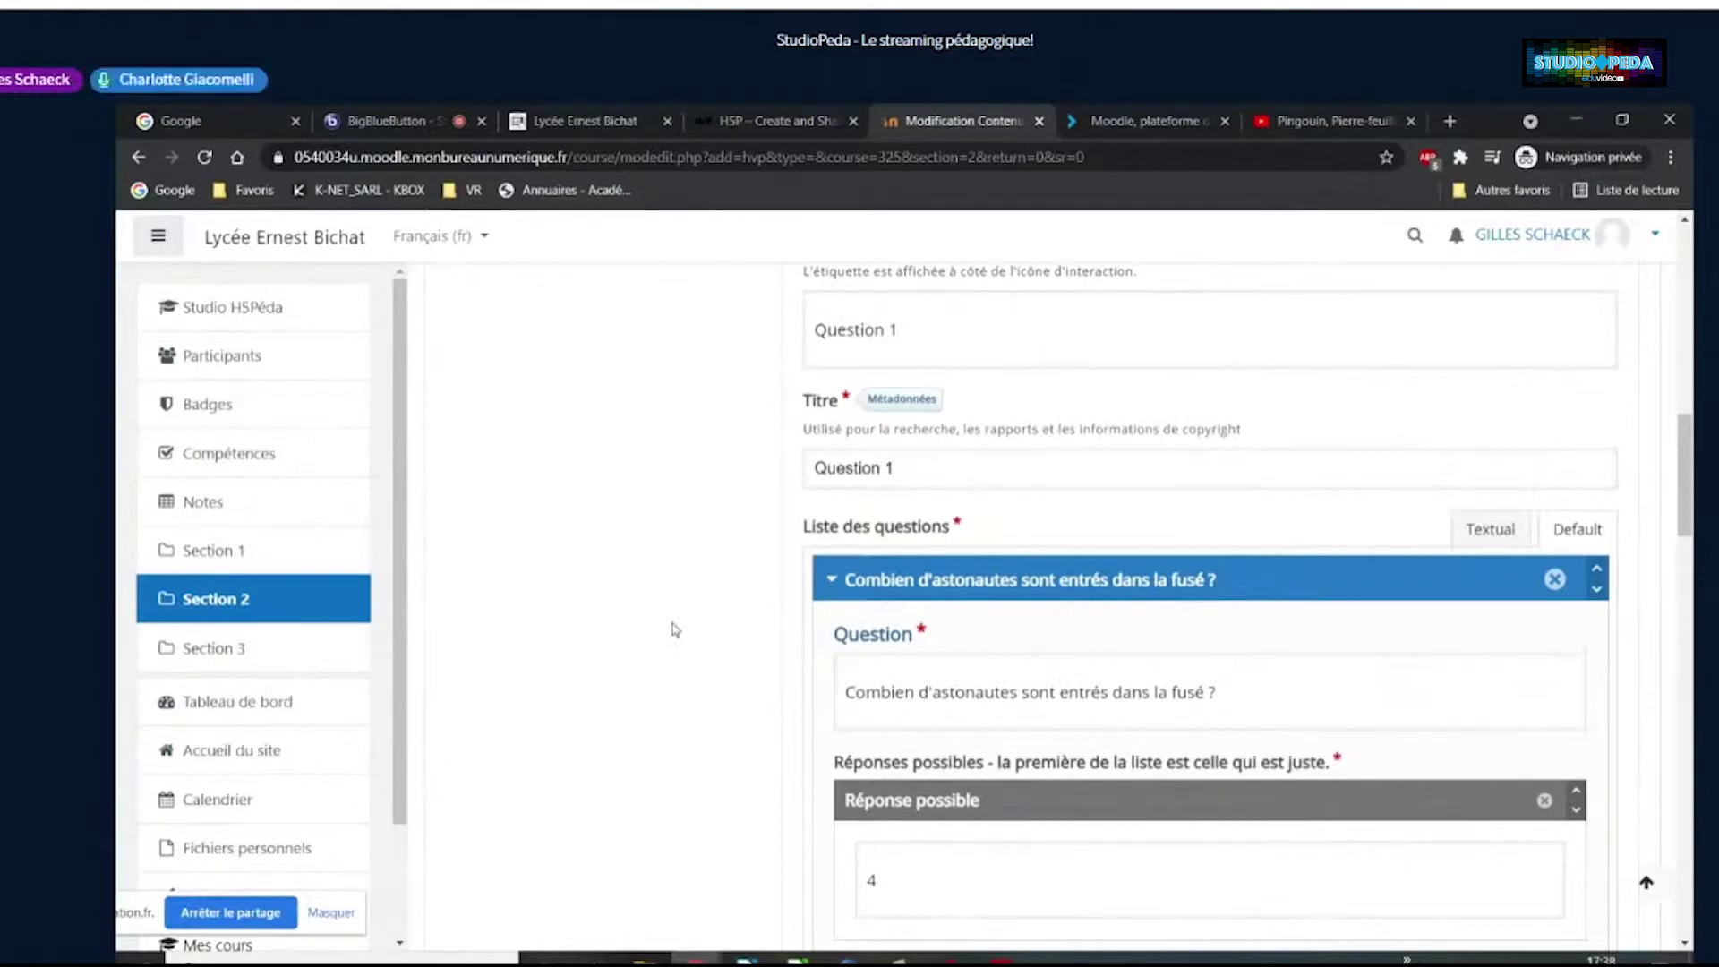
pyautogui.scroll(-6, 747, 678)
pyautogui.scroll(-3, 747, 678)
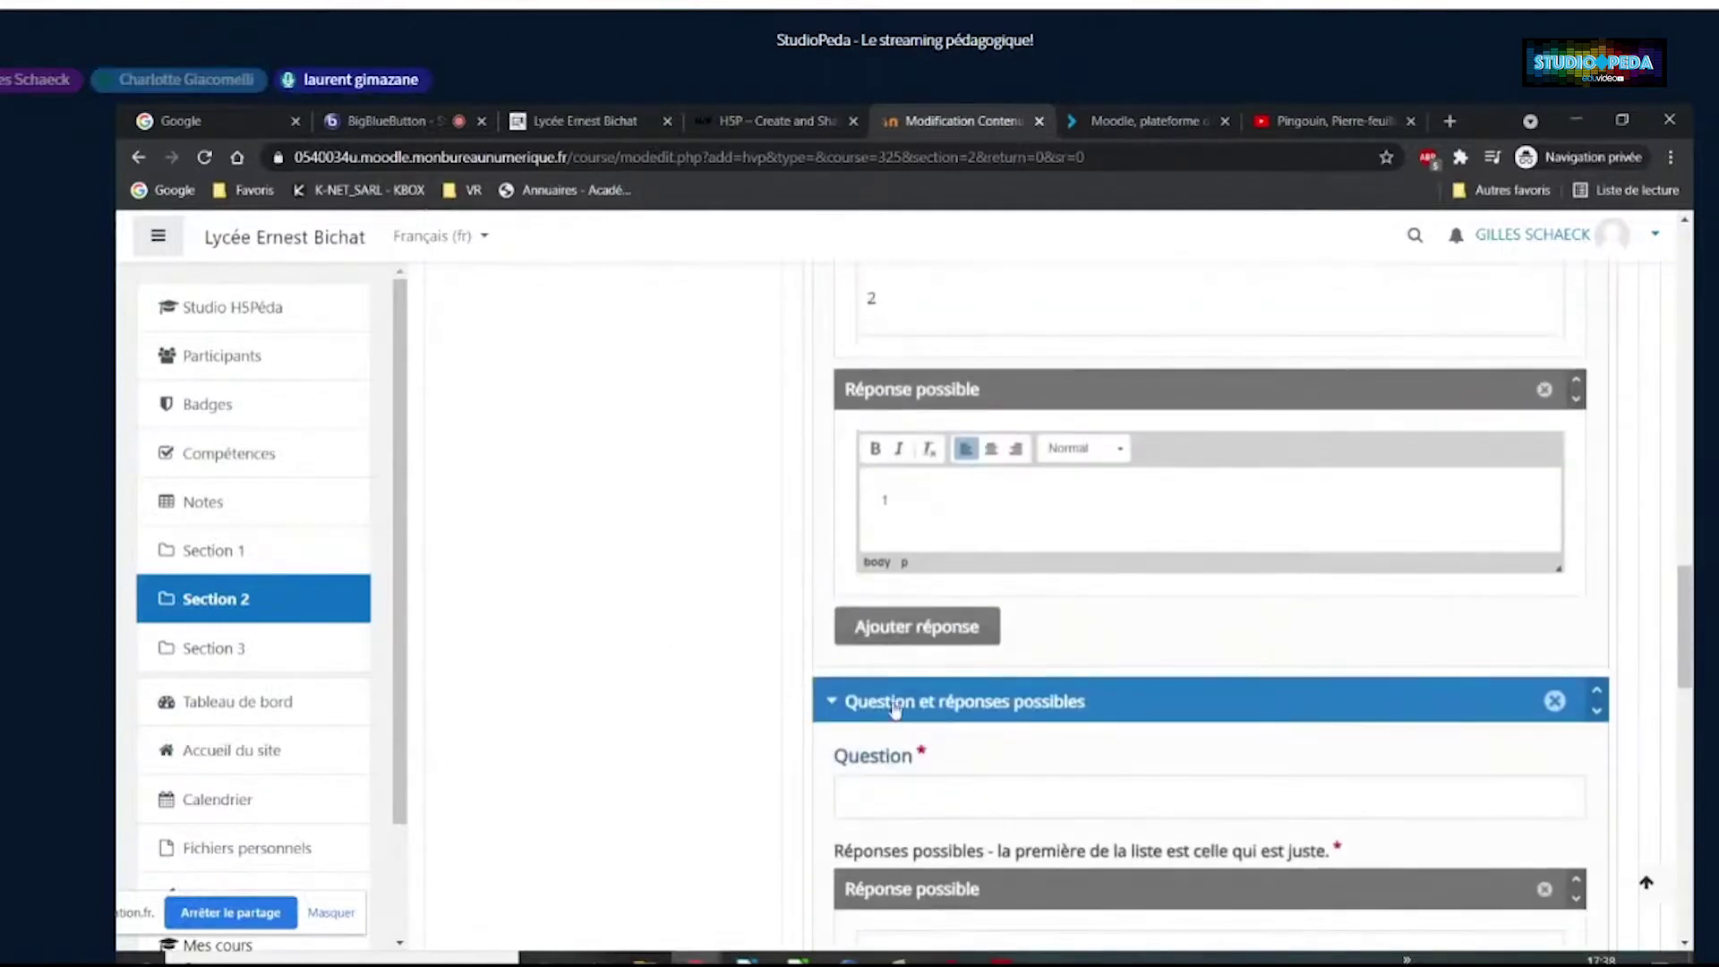
pyautogui.scroll(-5, 763, 679)
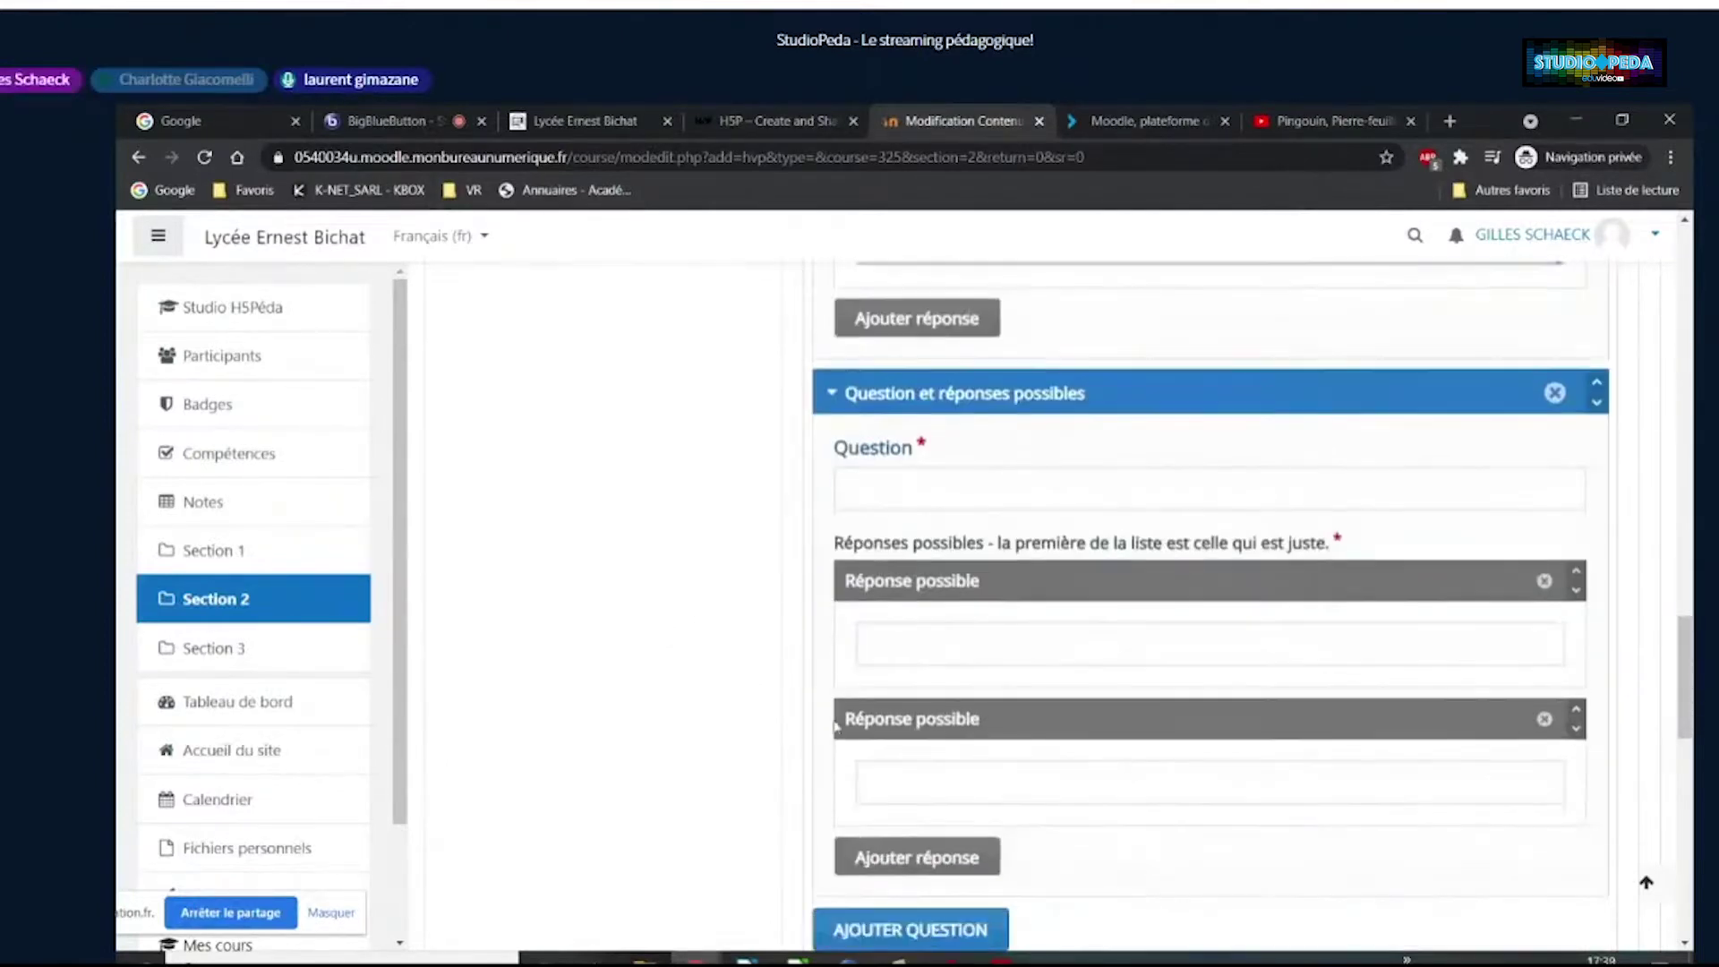
pyautogui.scroll(-2, 765, 685)
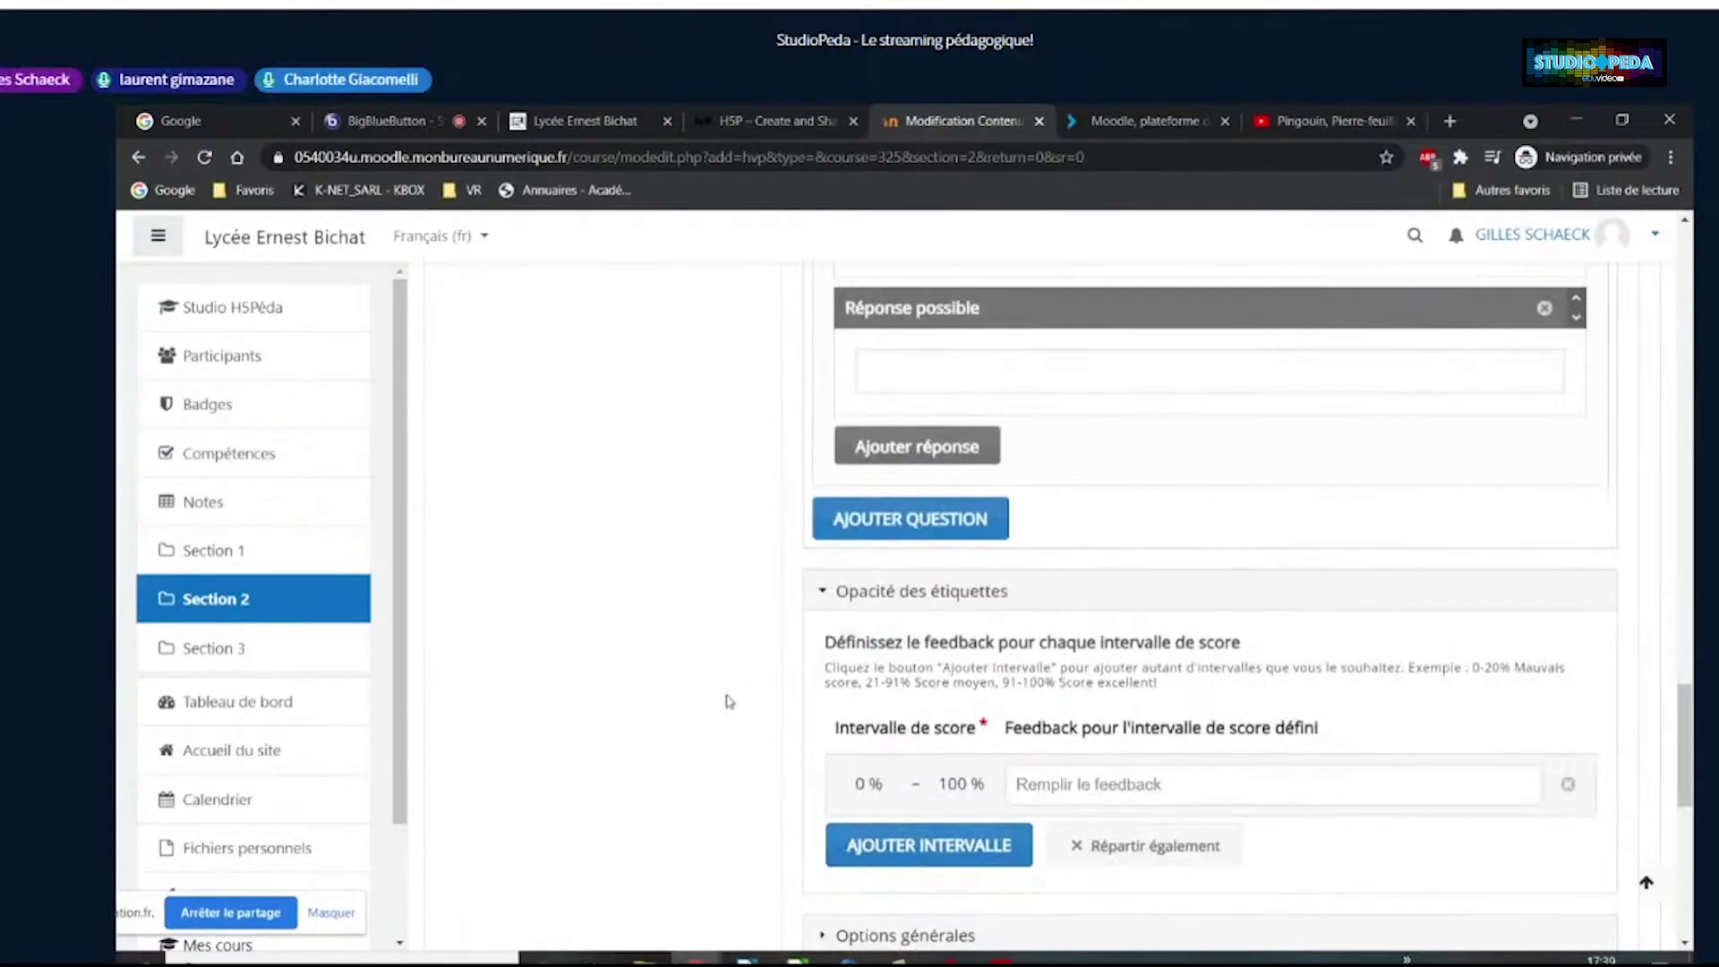
pyautogui.scroll(5, 721, 702)
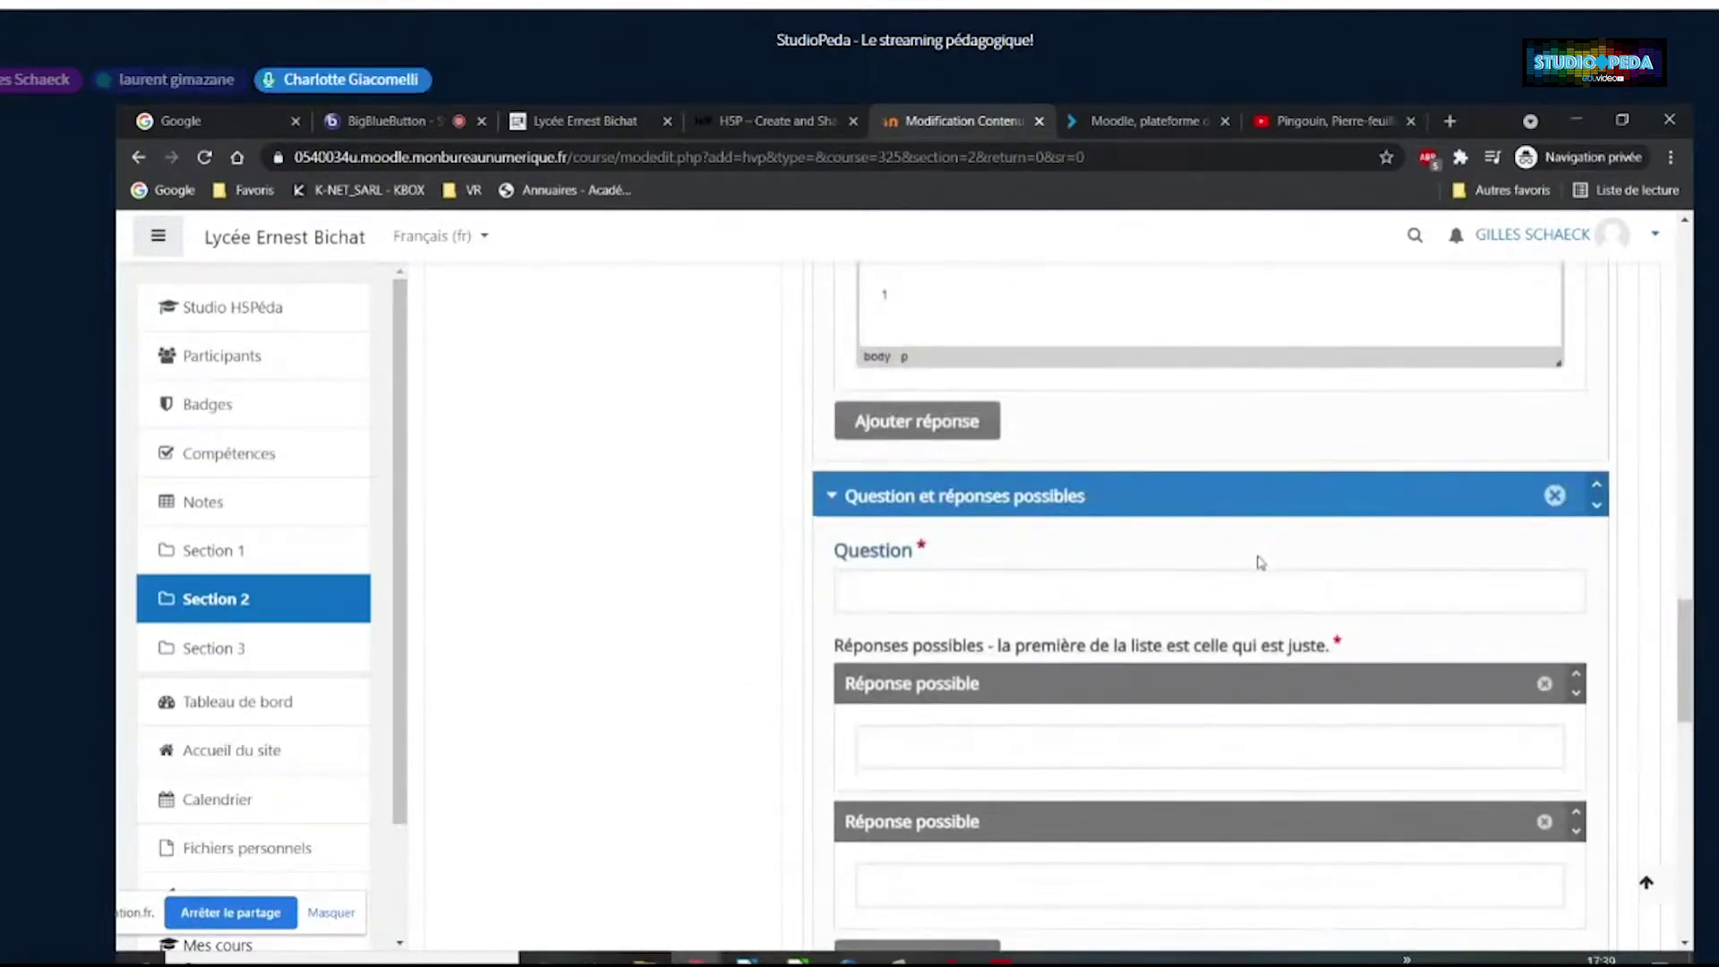
pyautogui.scroll(6, 683, 538)
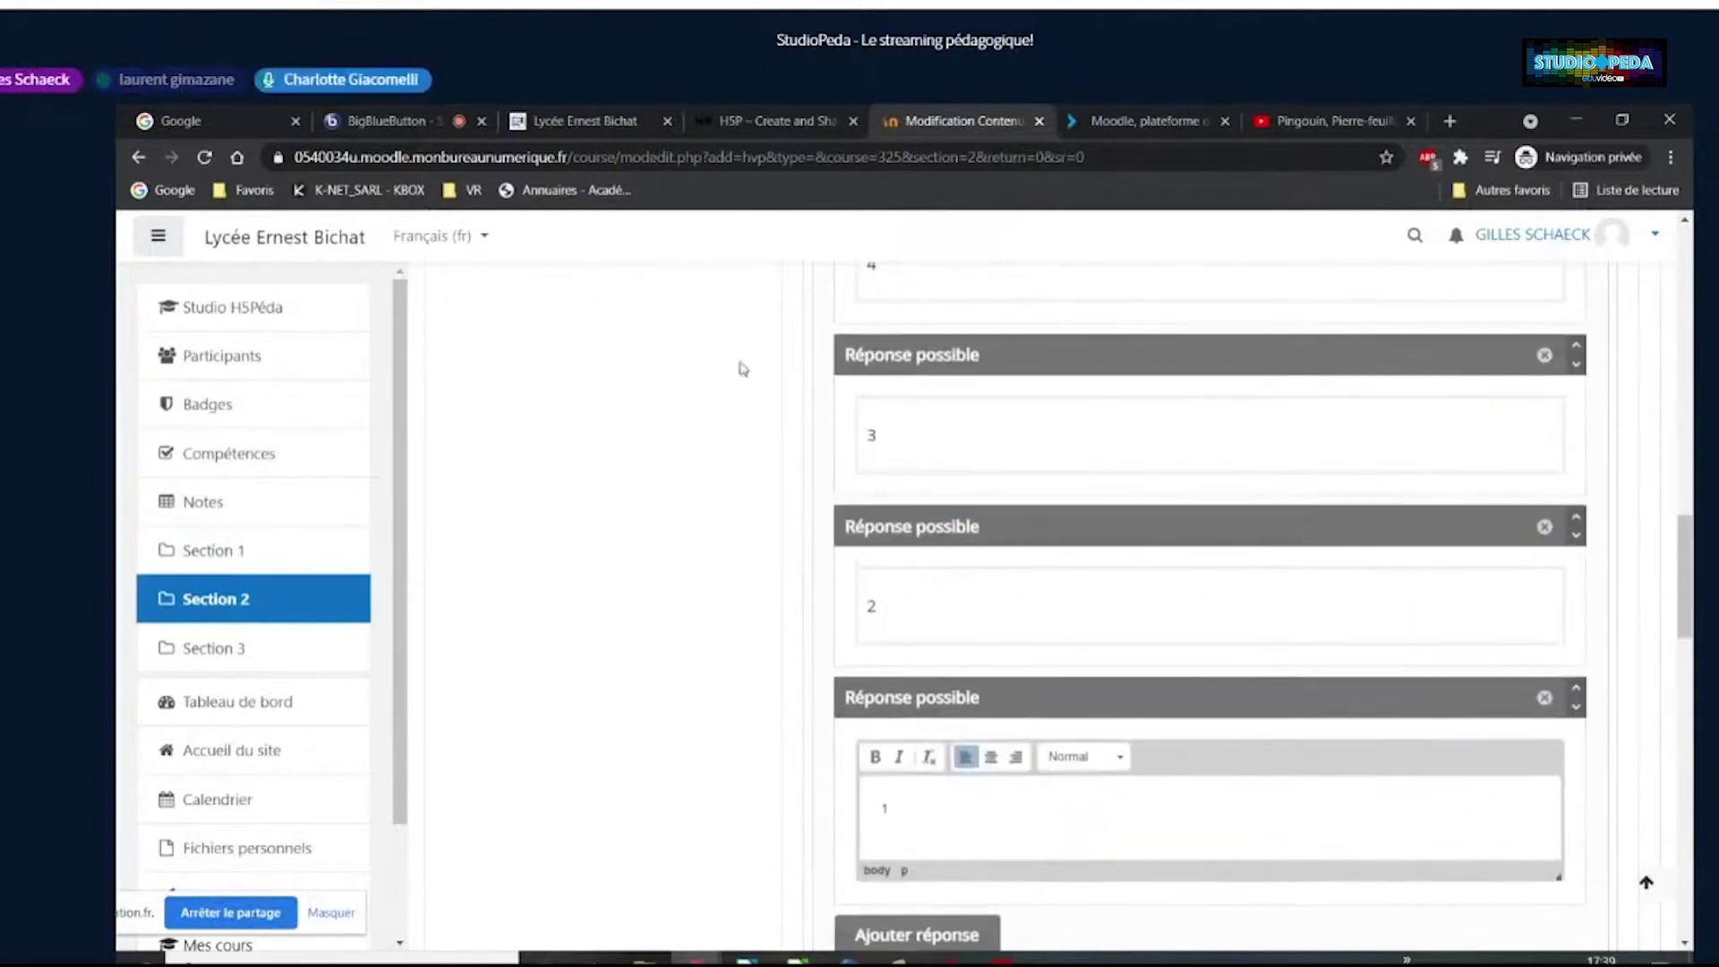
# Delete the empty second question from the Single Choice Set and confirm its removal
pyautogui.scroll(1, 755, 502)
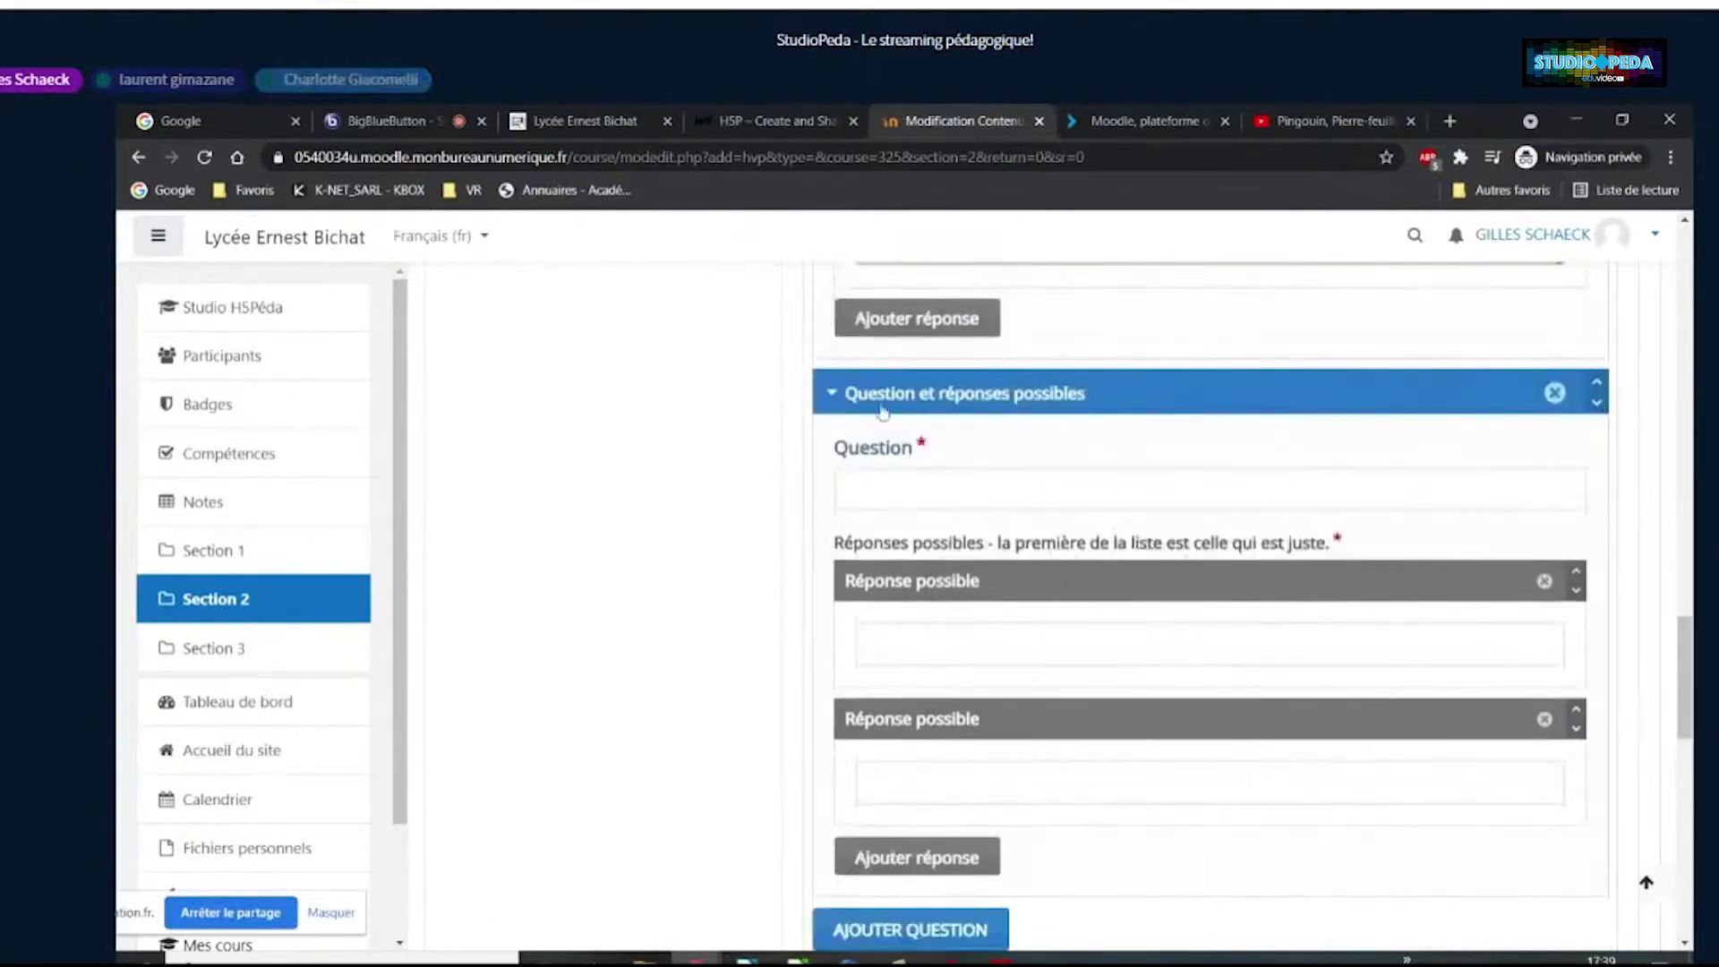
pyautogui.click(1555, 394)
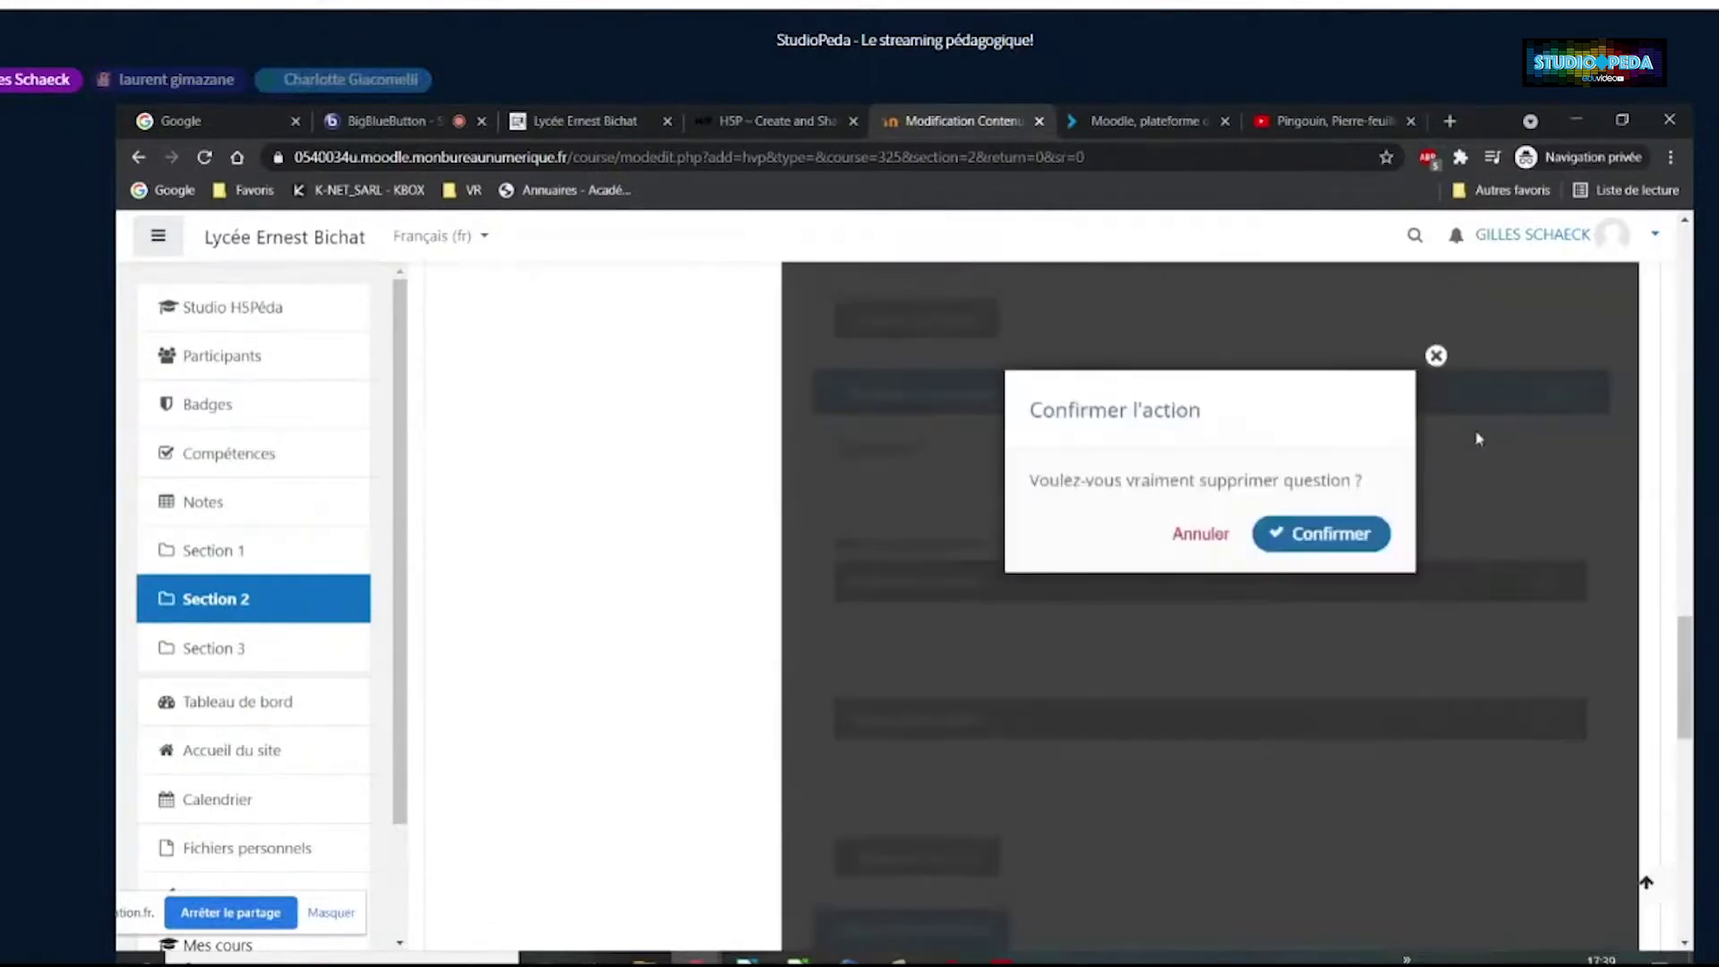
pyautogui.click(1321, 533)
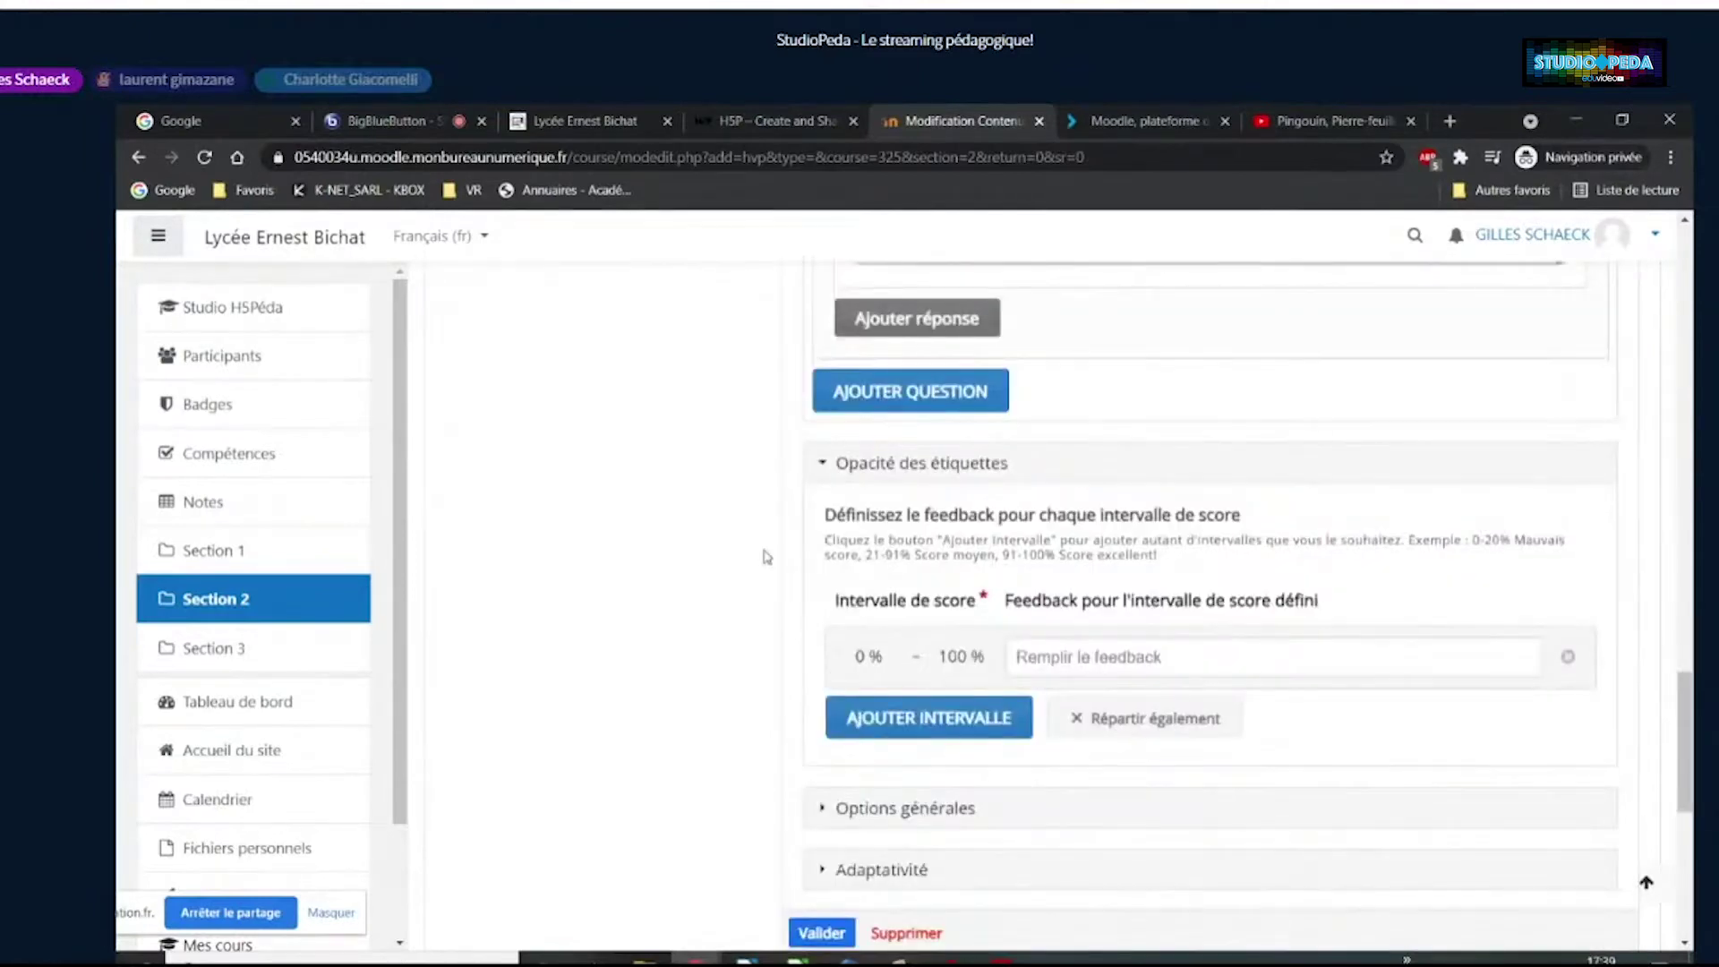
# Examine the score feedback and the general options of the Single Choice Set, including pause times, sound effects and pass percentage
pyautogui.scroll(3, 768, 461)
pyautogui.scroll(-3, 771, 461)
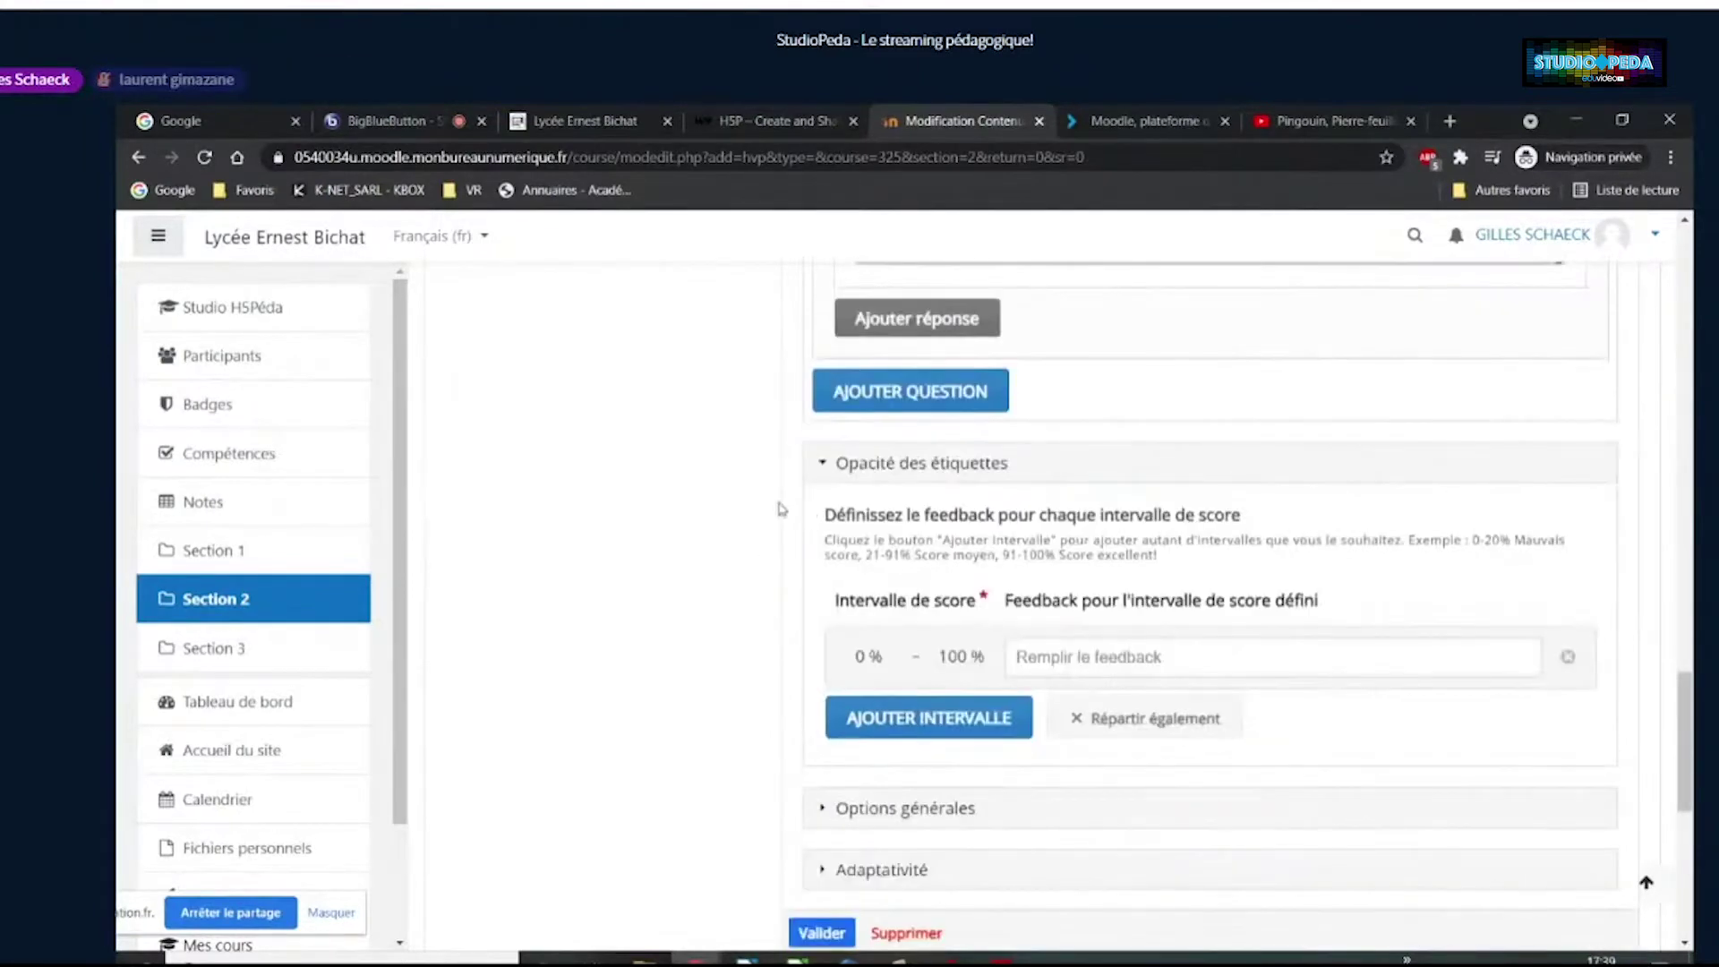
pyautogui.scroll(5, 779, 503)
pyautogui.scroll(-3, 777, 538)
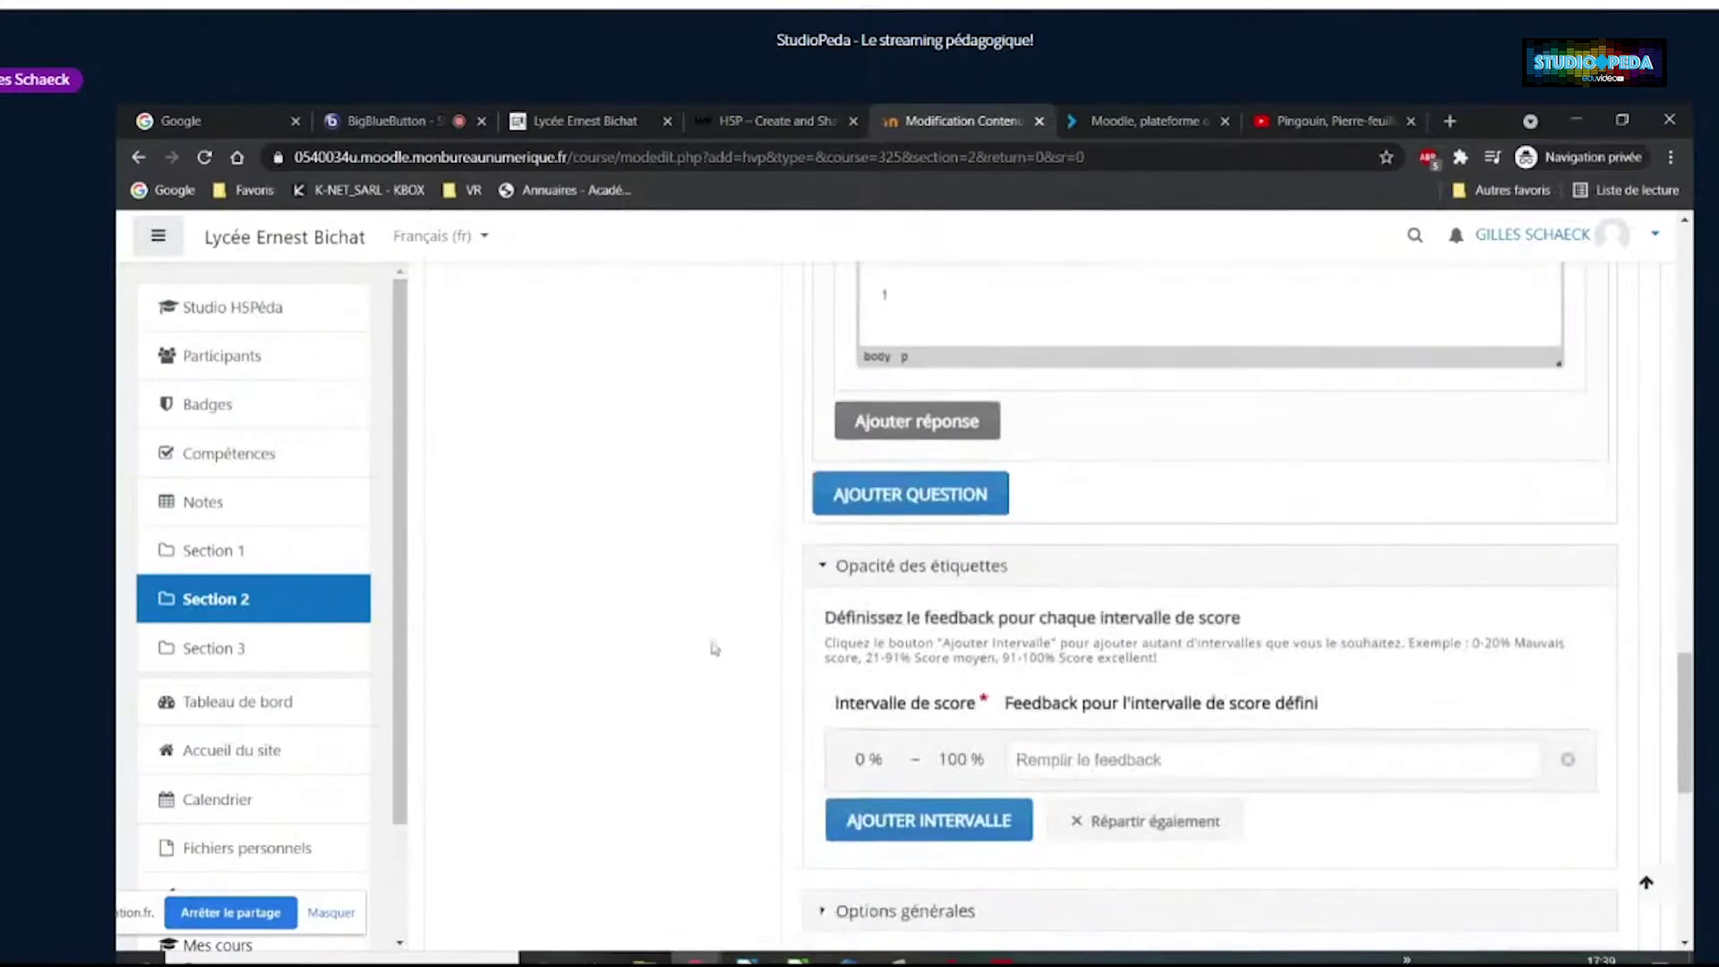
pyautogui.scroll(3, 731, 606)
pyautogui.scroll(2, 733, 605)
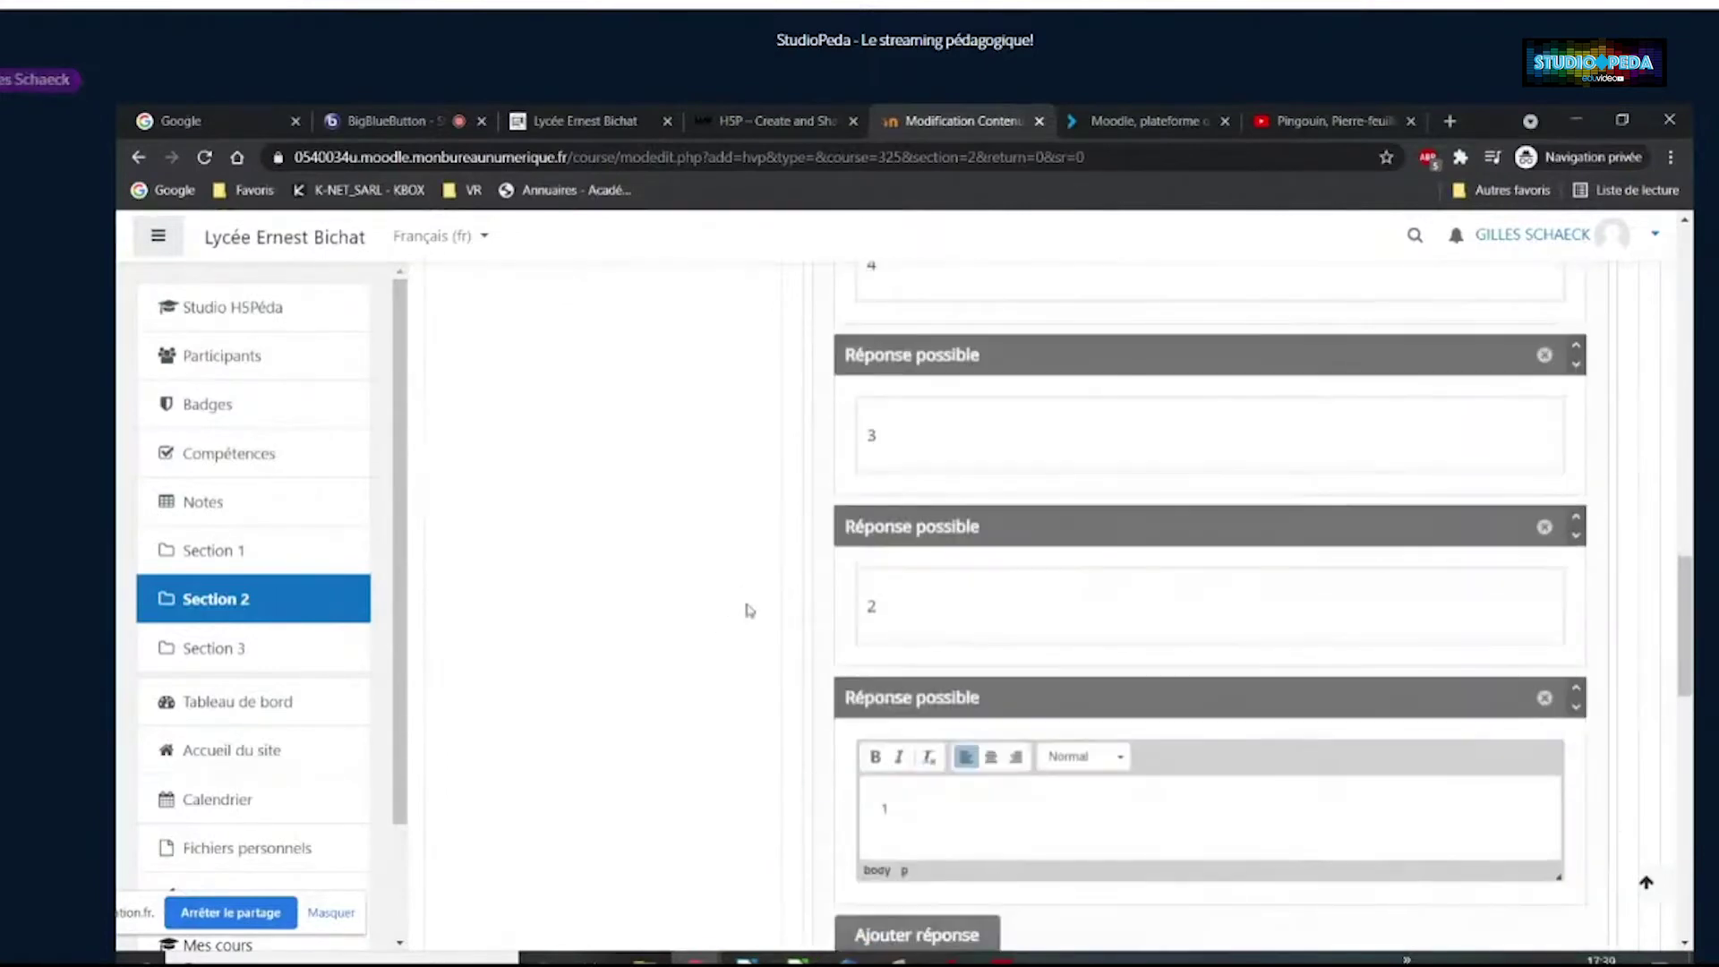
pyautogui.scroll(-6, 749, 607)
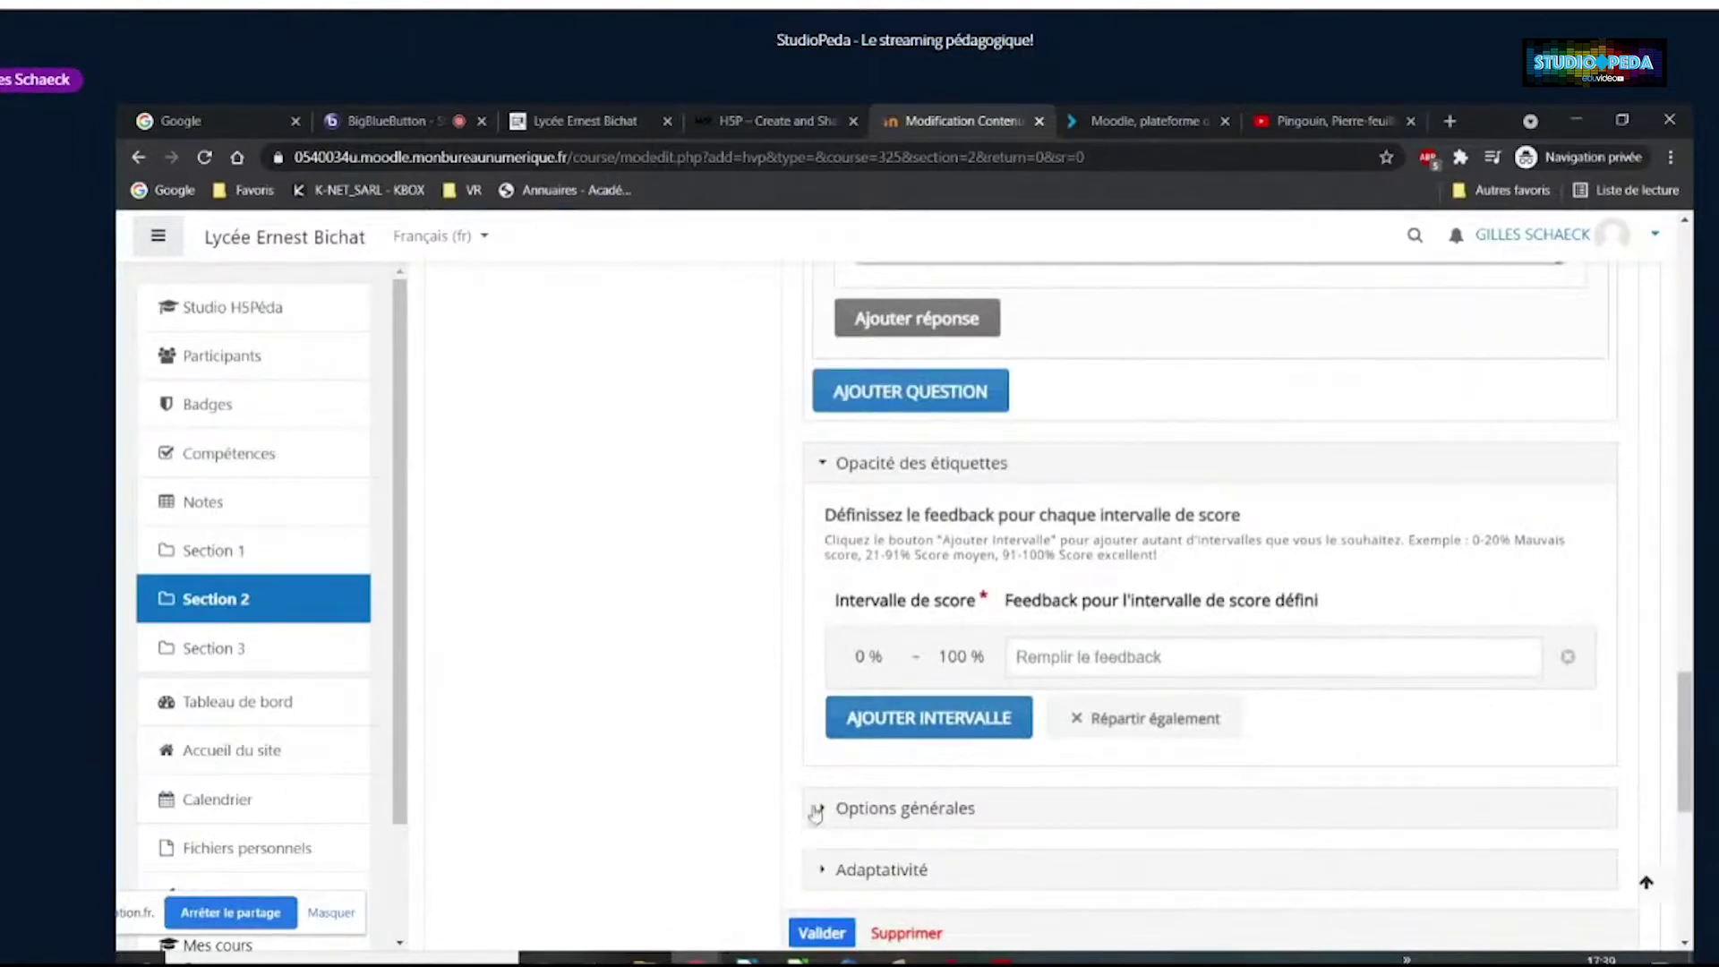
pyautogui.scroll(-2, 752, 743)
pyautogui.click(813, 612)
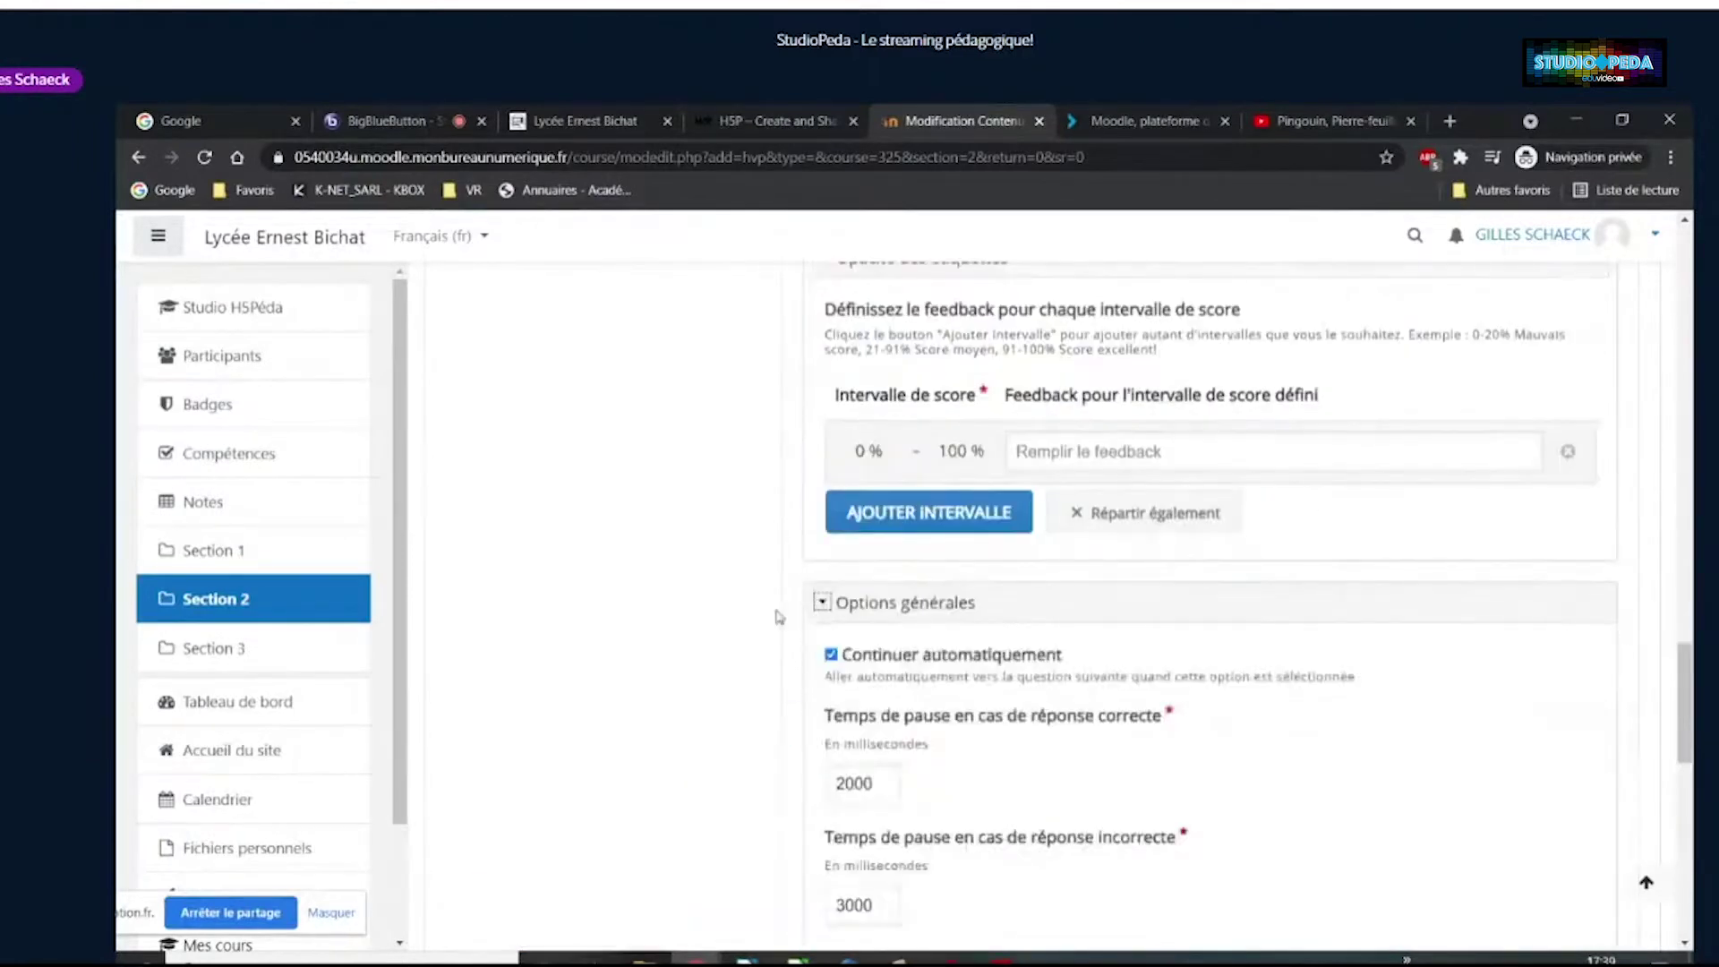
pyautogui.scroll(-2, 659, 599)
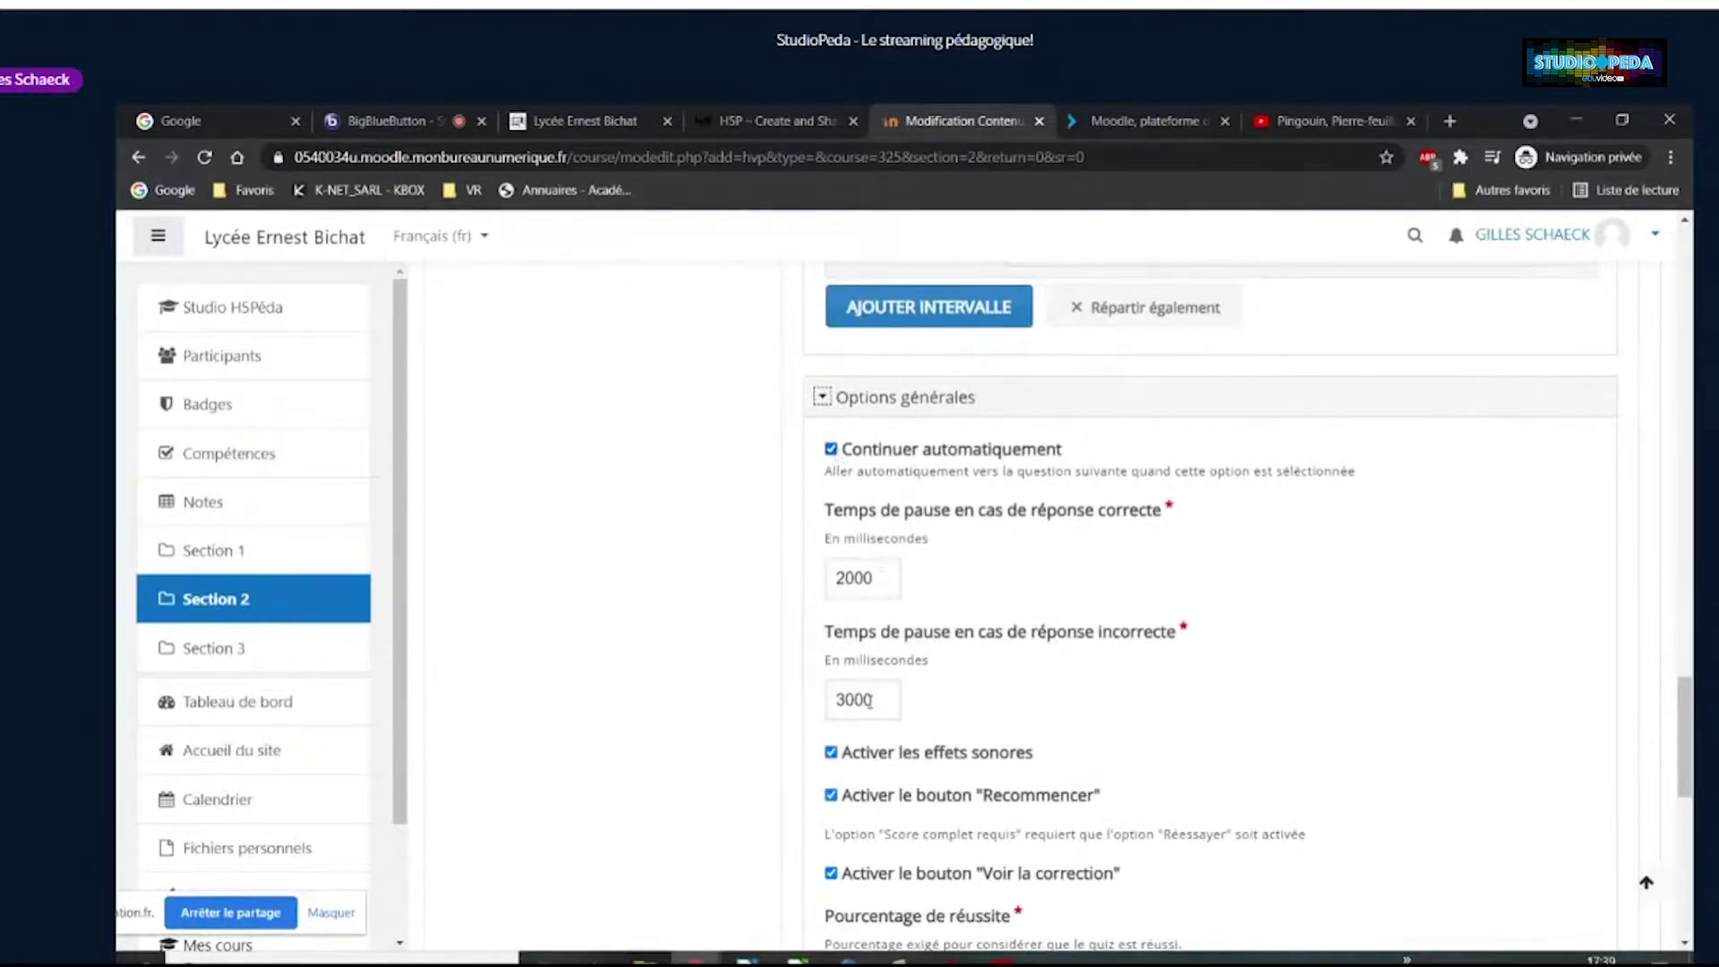
pyautogui.scroll(-3, 994, 644)
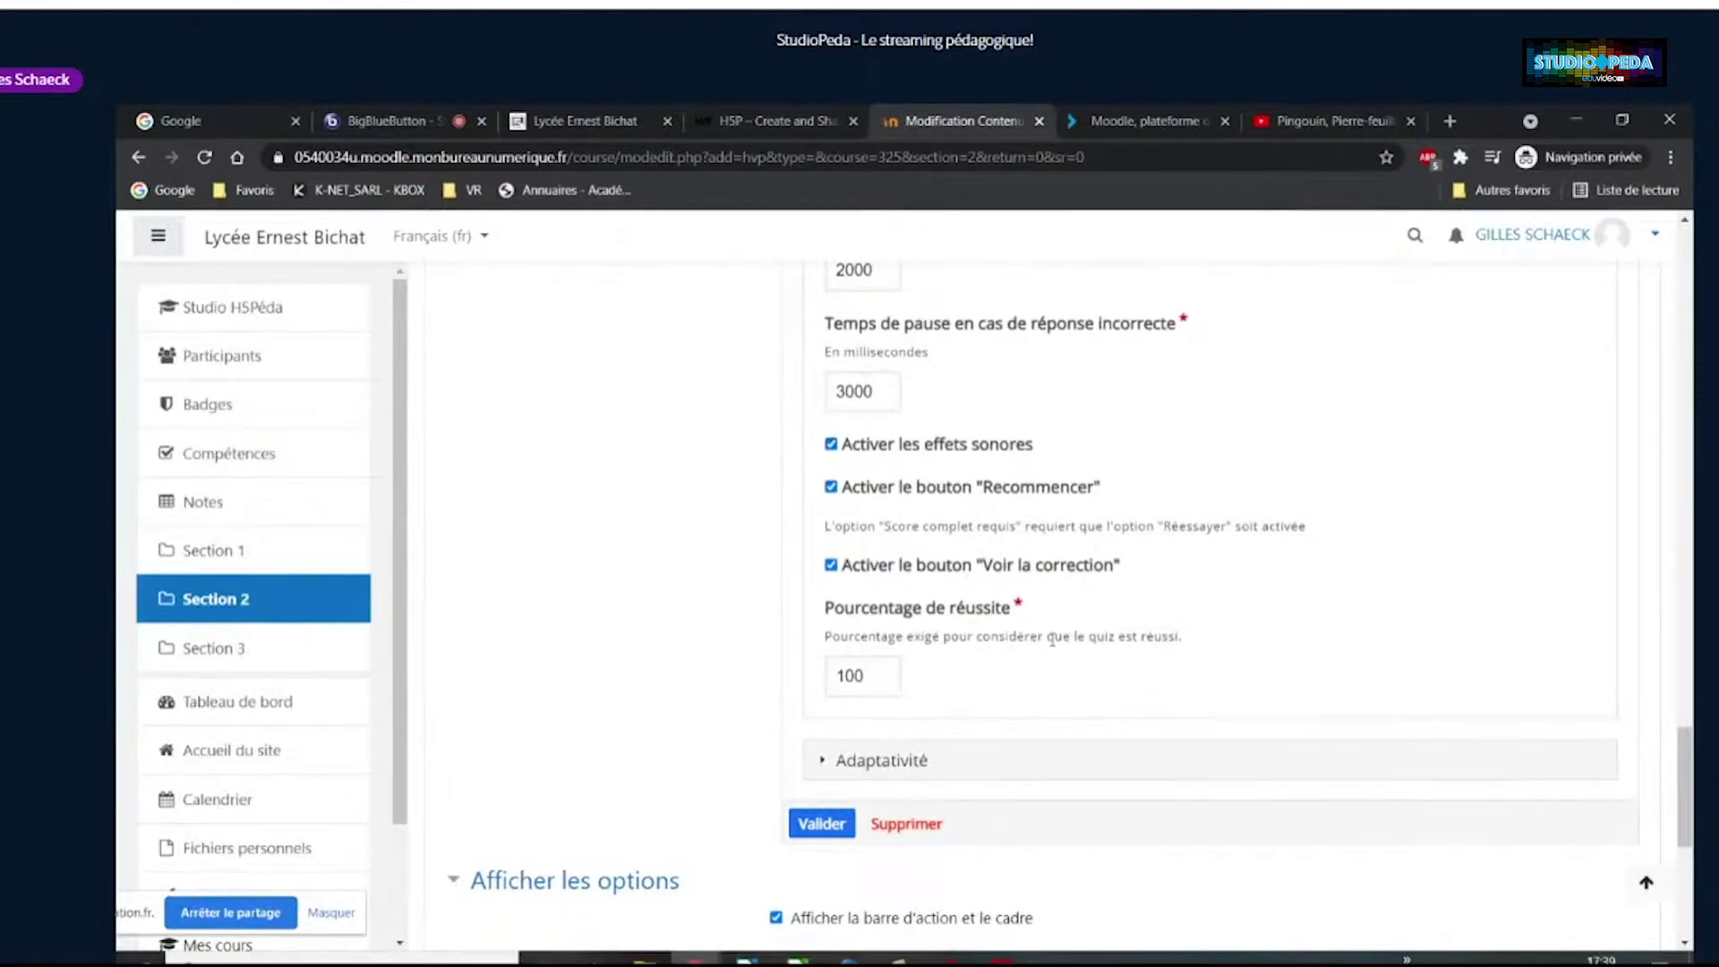
# Examine the Single Choice Set's adaptivity settings, including the action on a correct answer, and collapse them again
pyautogui.click(821, 759)
pyautogui.scroll(-3, 768, 656)
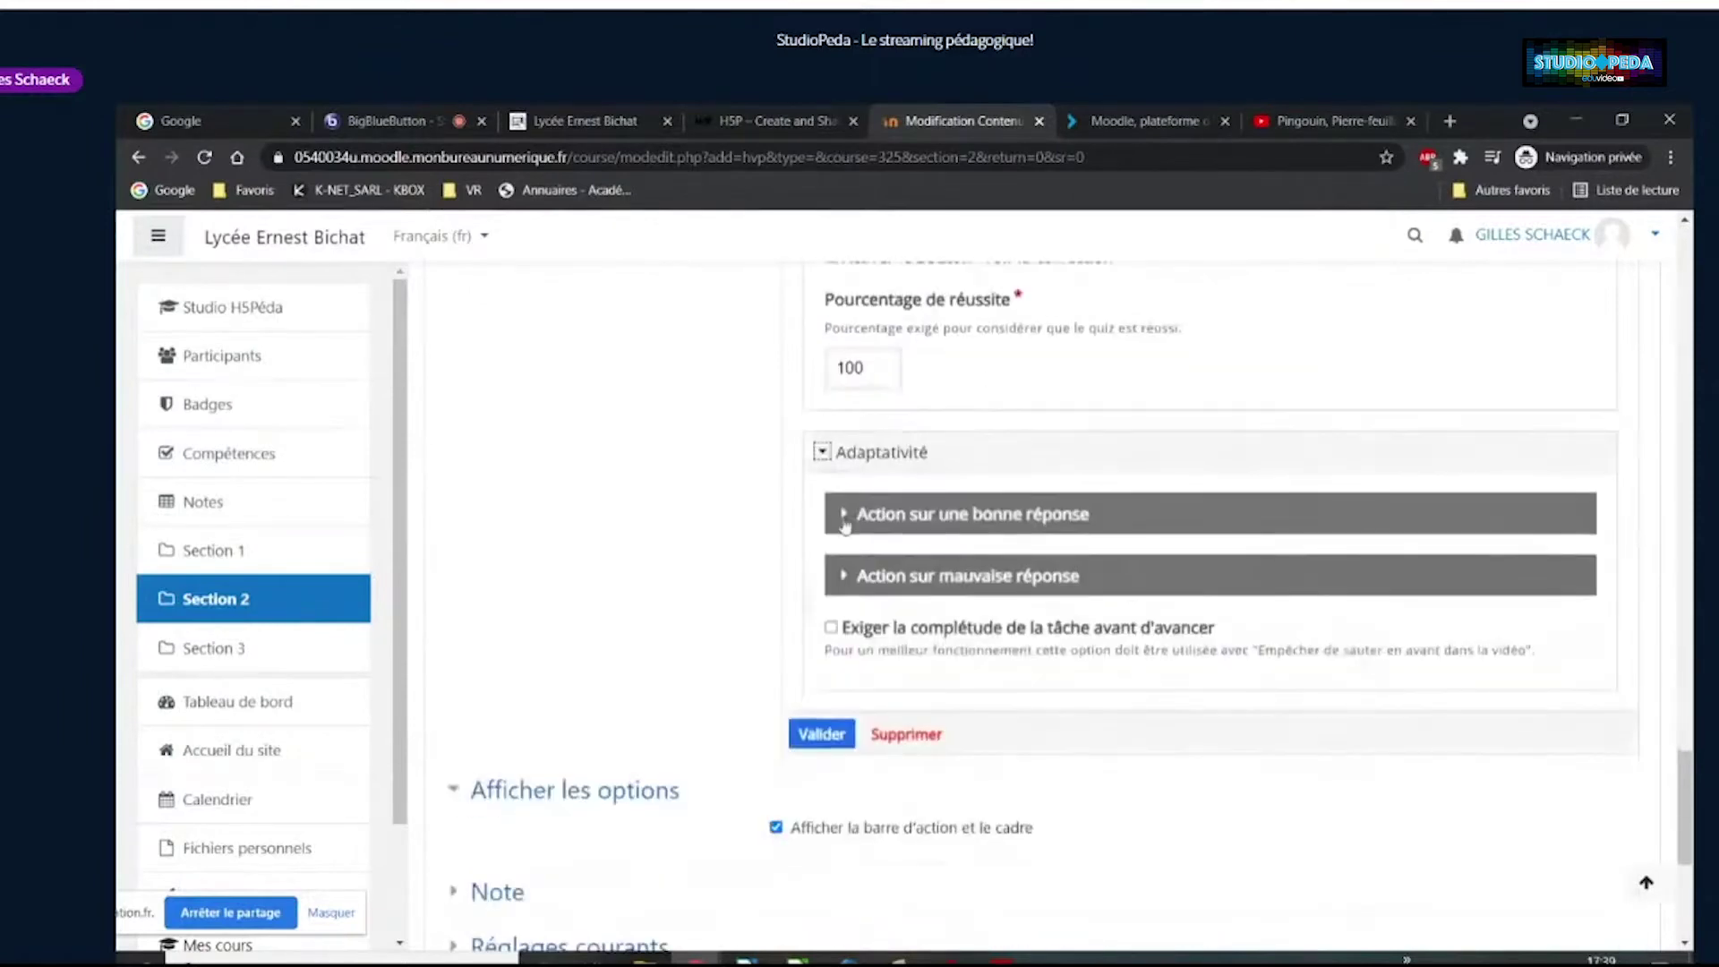
pyautogui.click(840, 516)
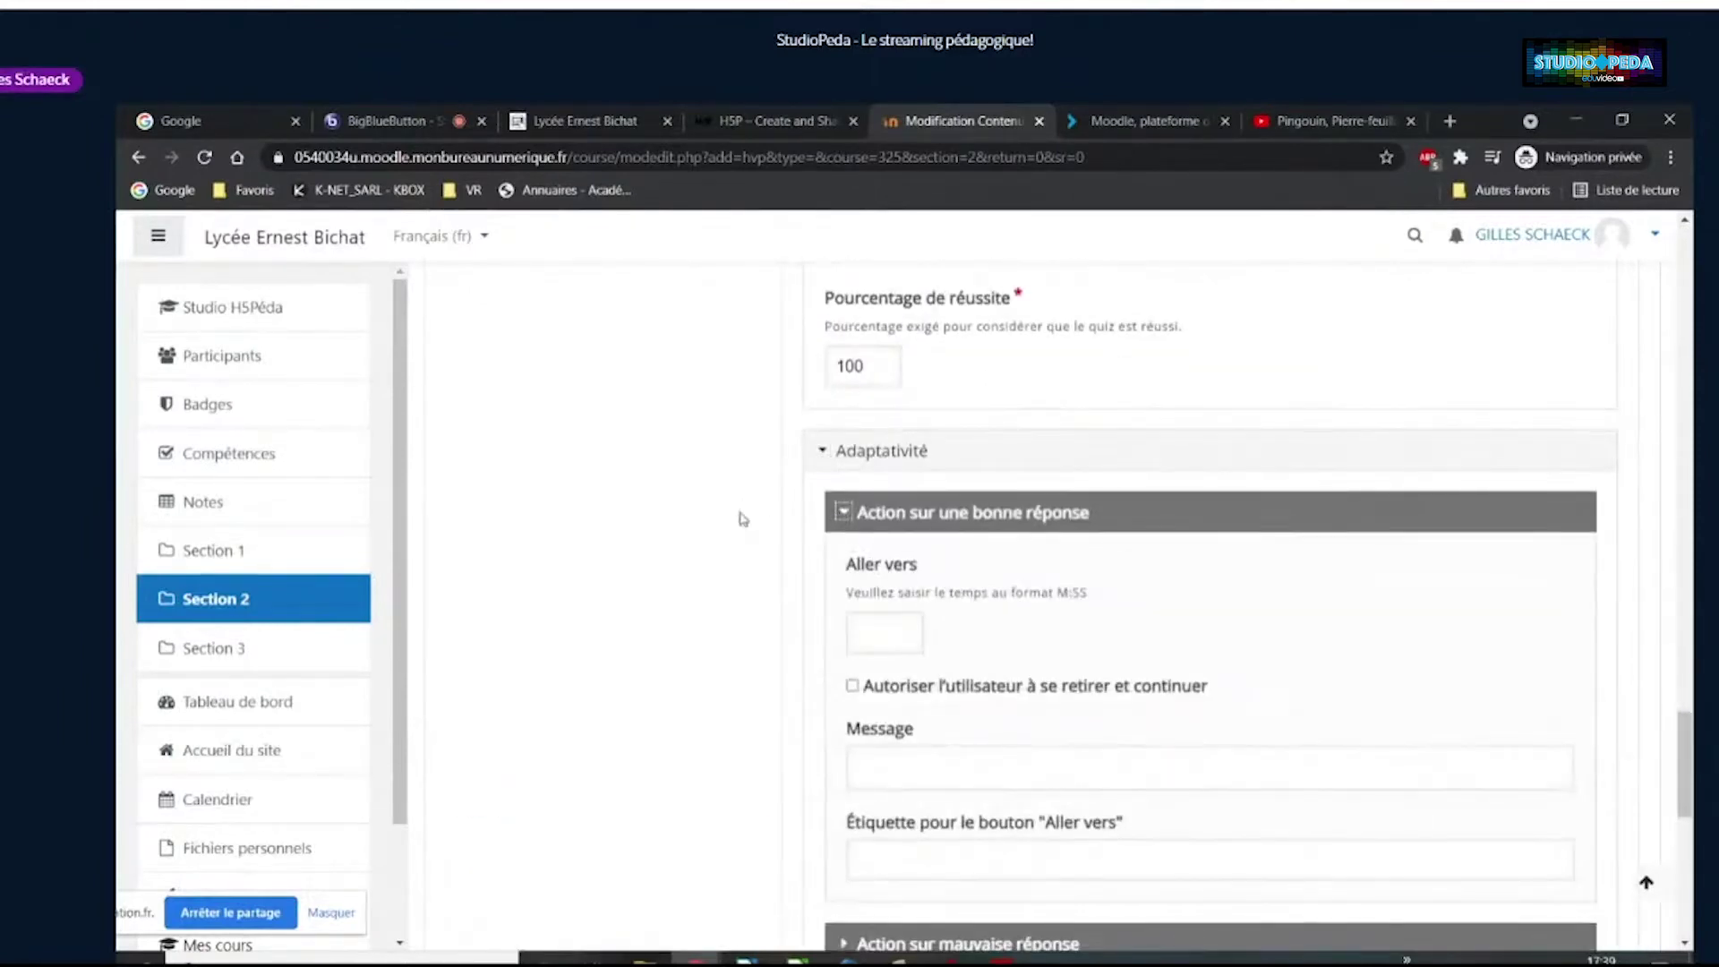
pyautogui.scroll(-2, 698, 496)
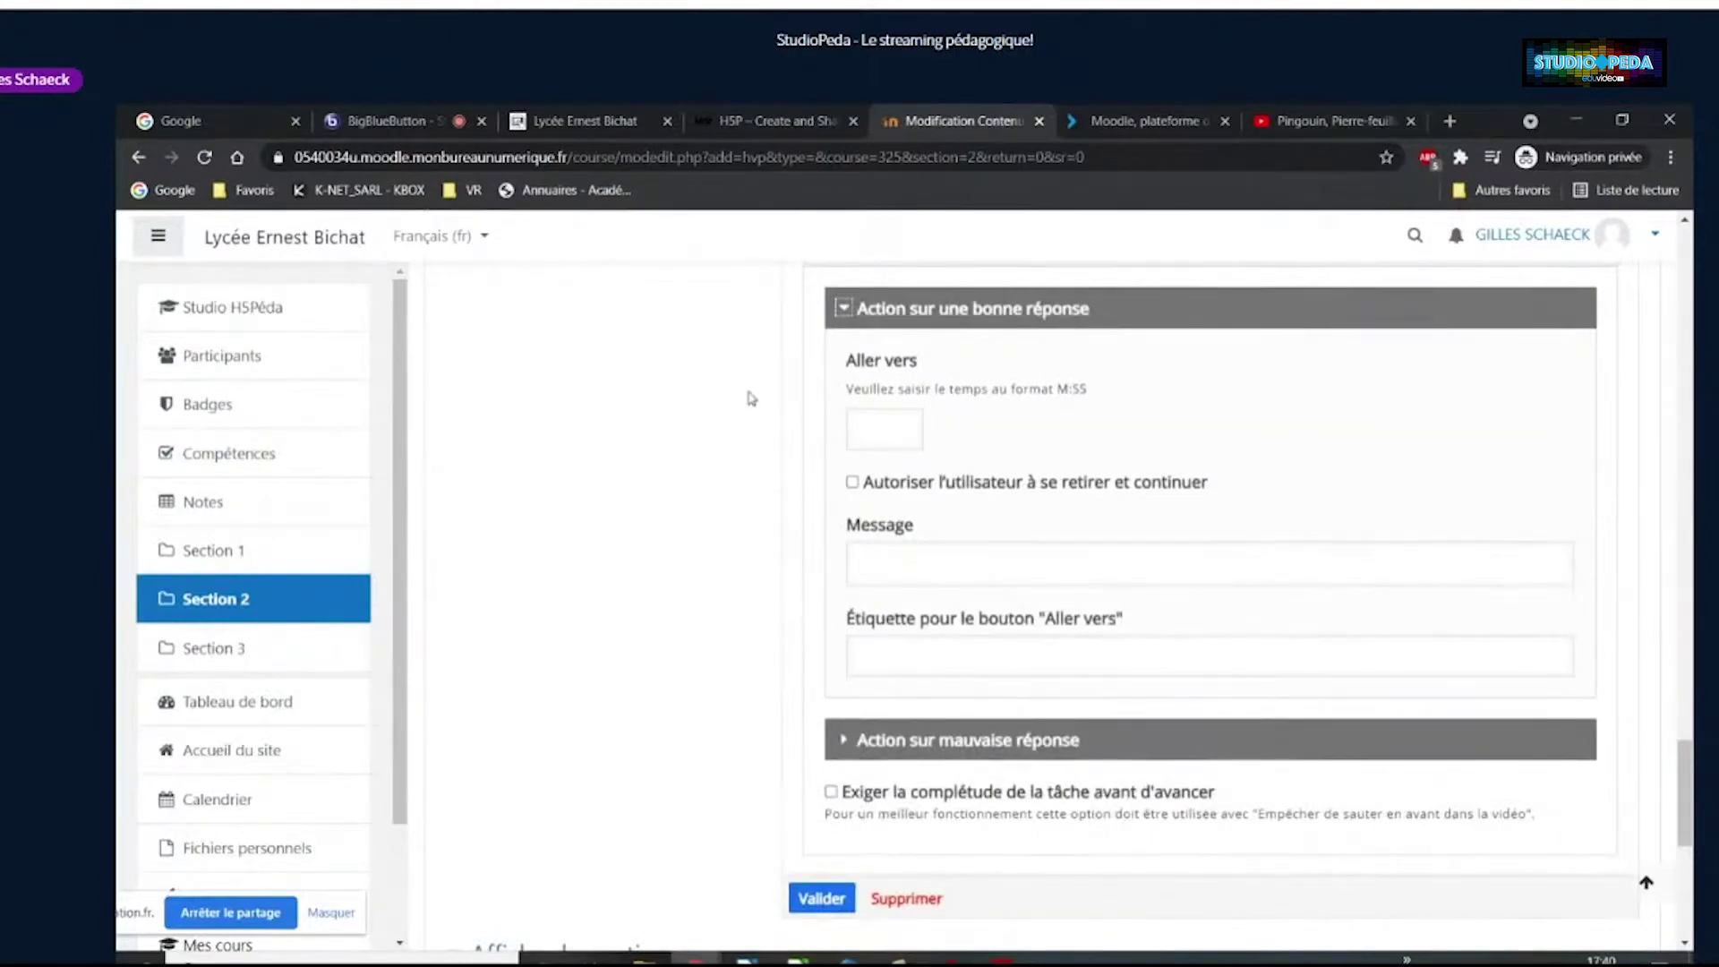
pyautogui.scroll(2, 729, 433)
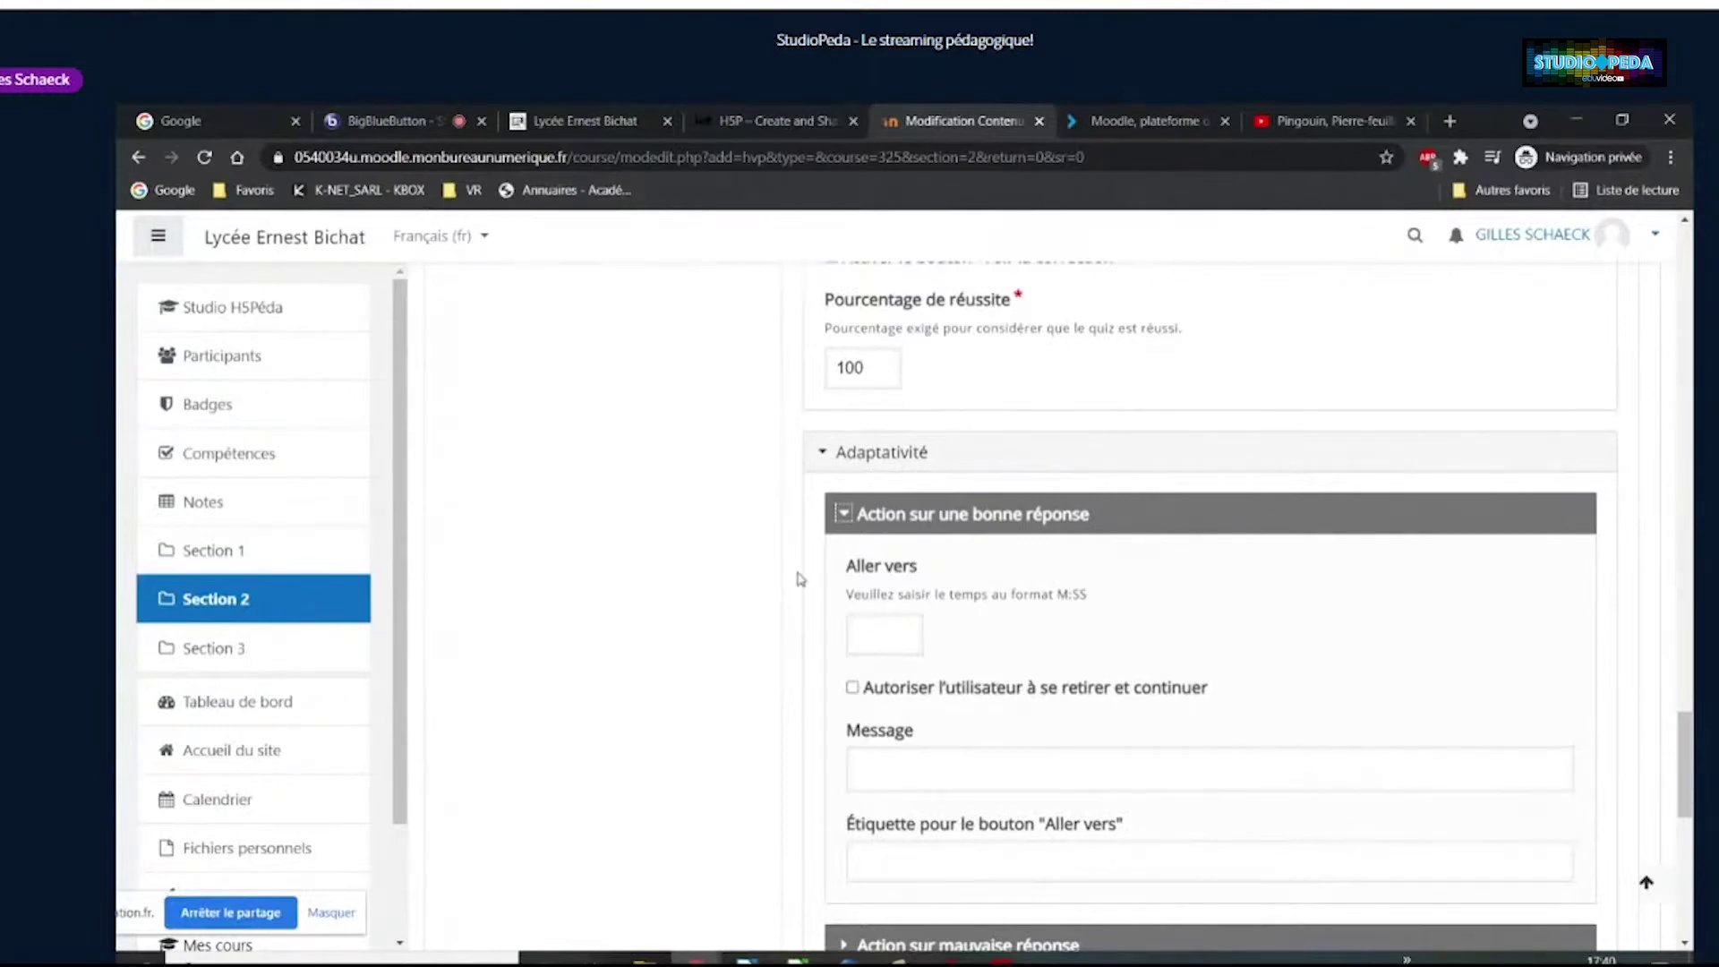
pyautogui.click(845, 516)
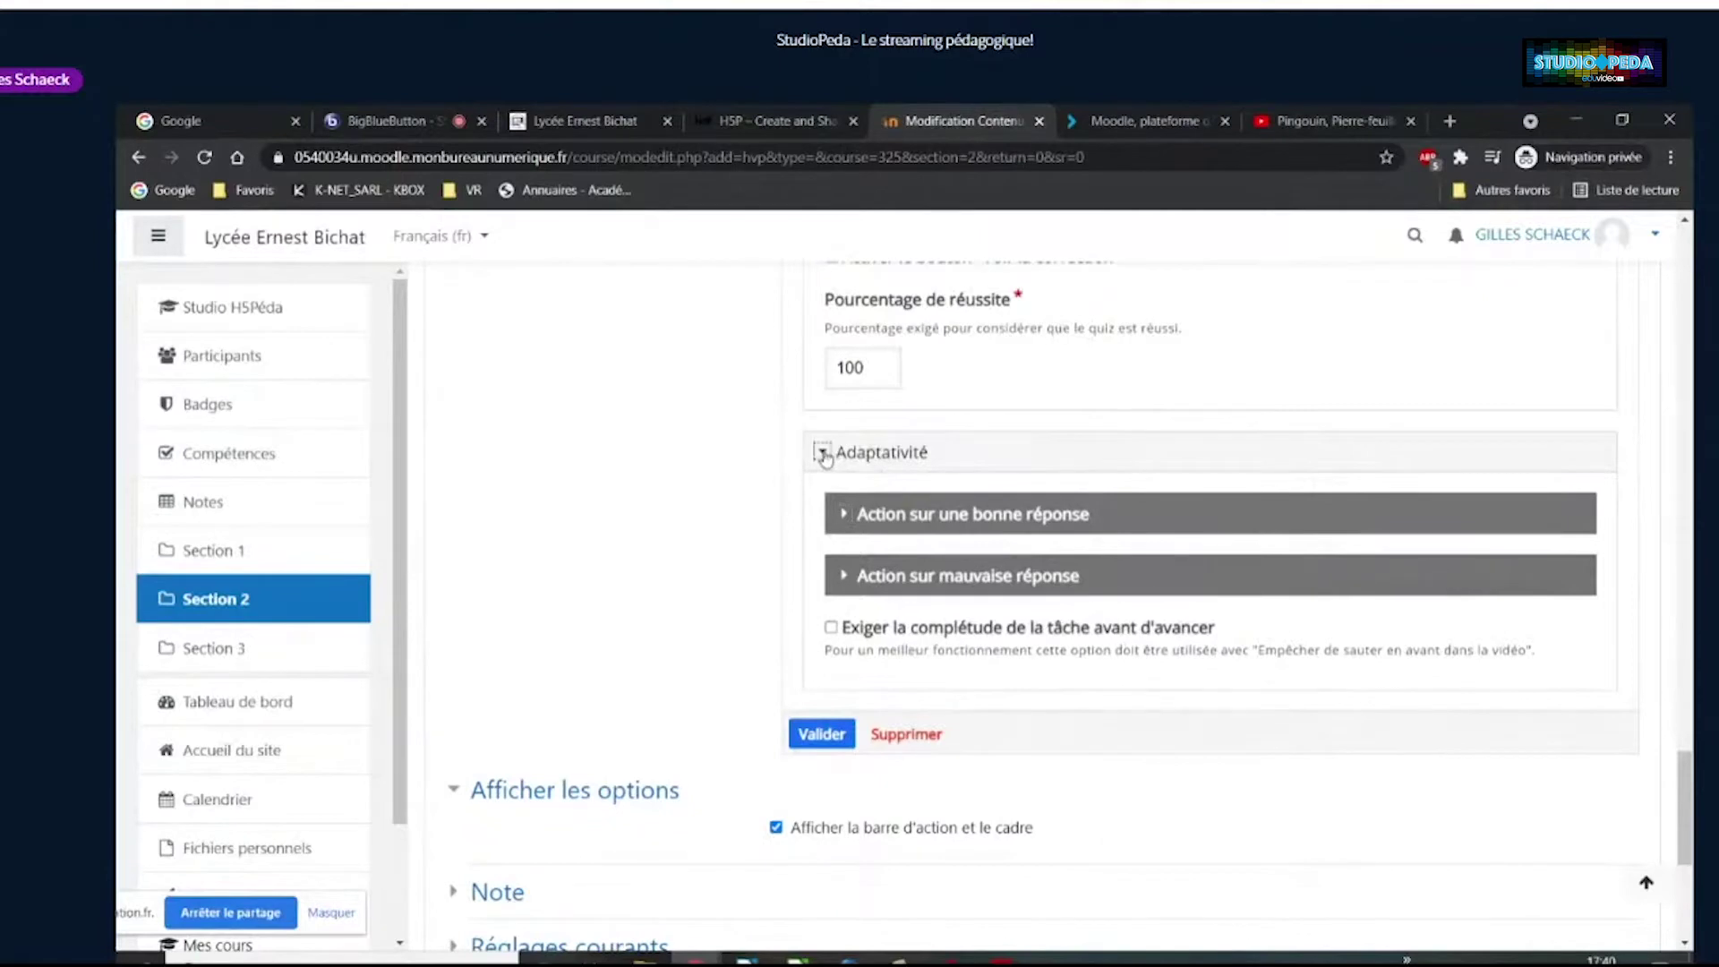
pyautogui.click(824, 454)
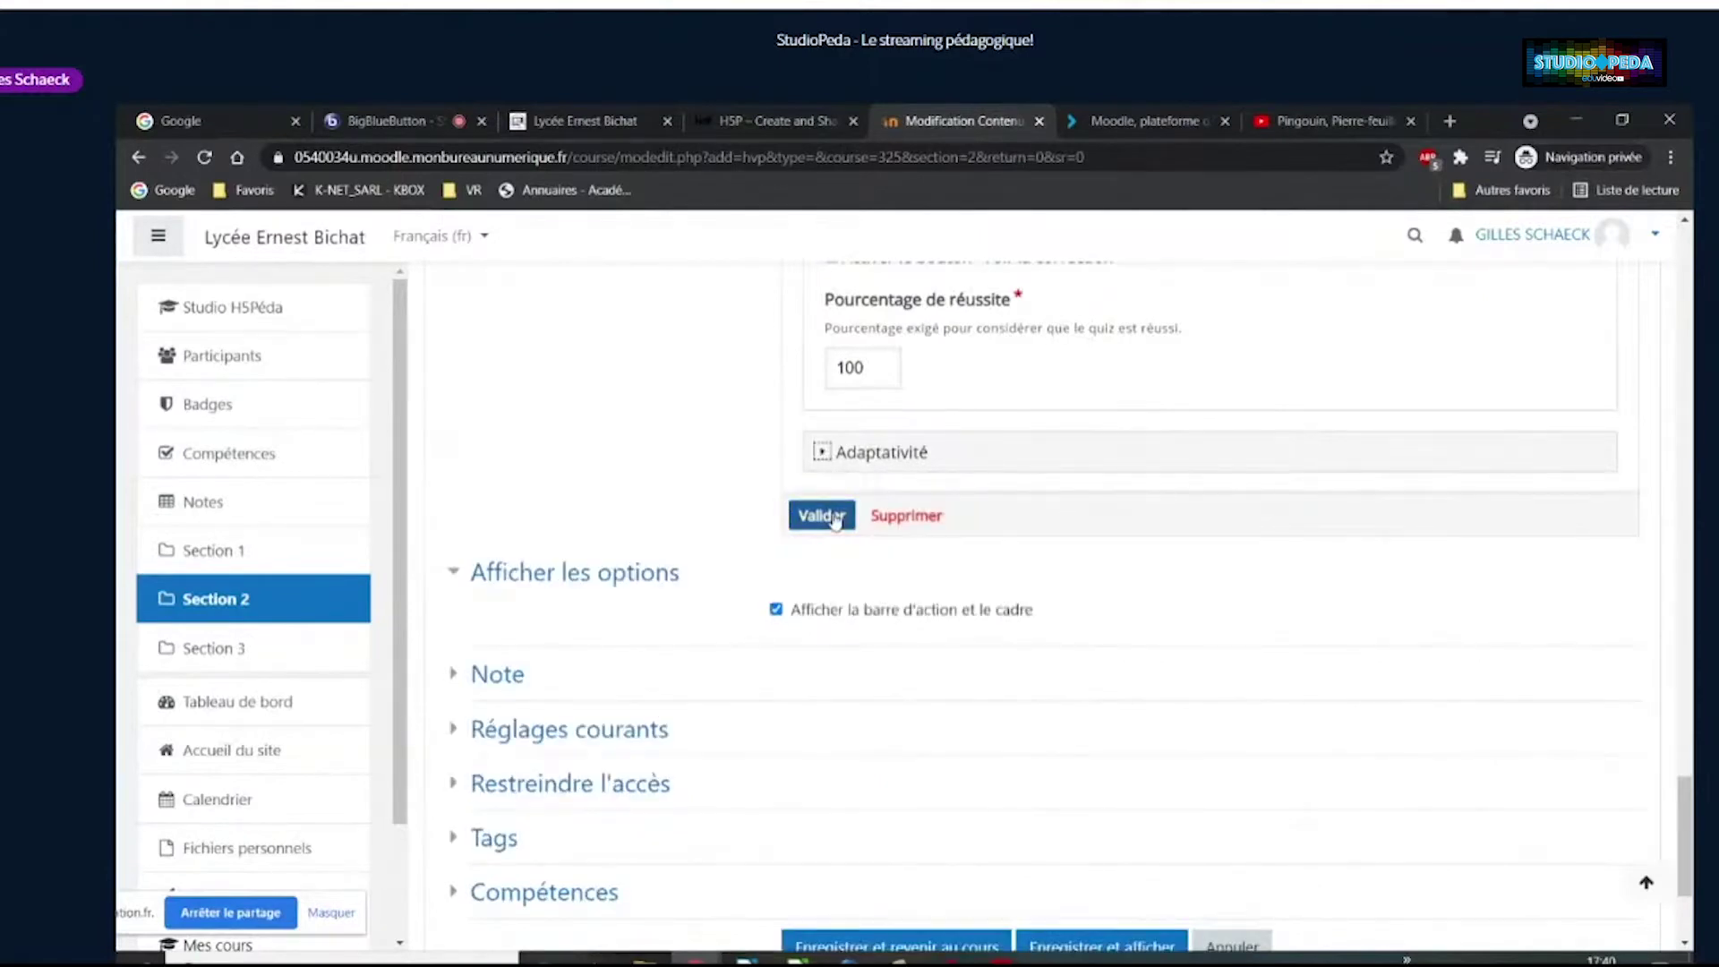
# Validate the Single Choice Set and place its "Question 1" button near the upper-left corner of the video frame
pyautogui.click(821, 515)
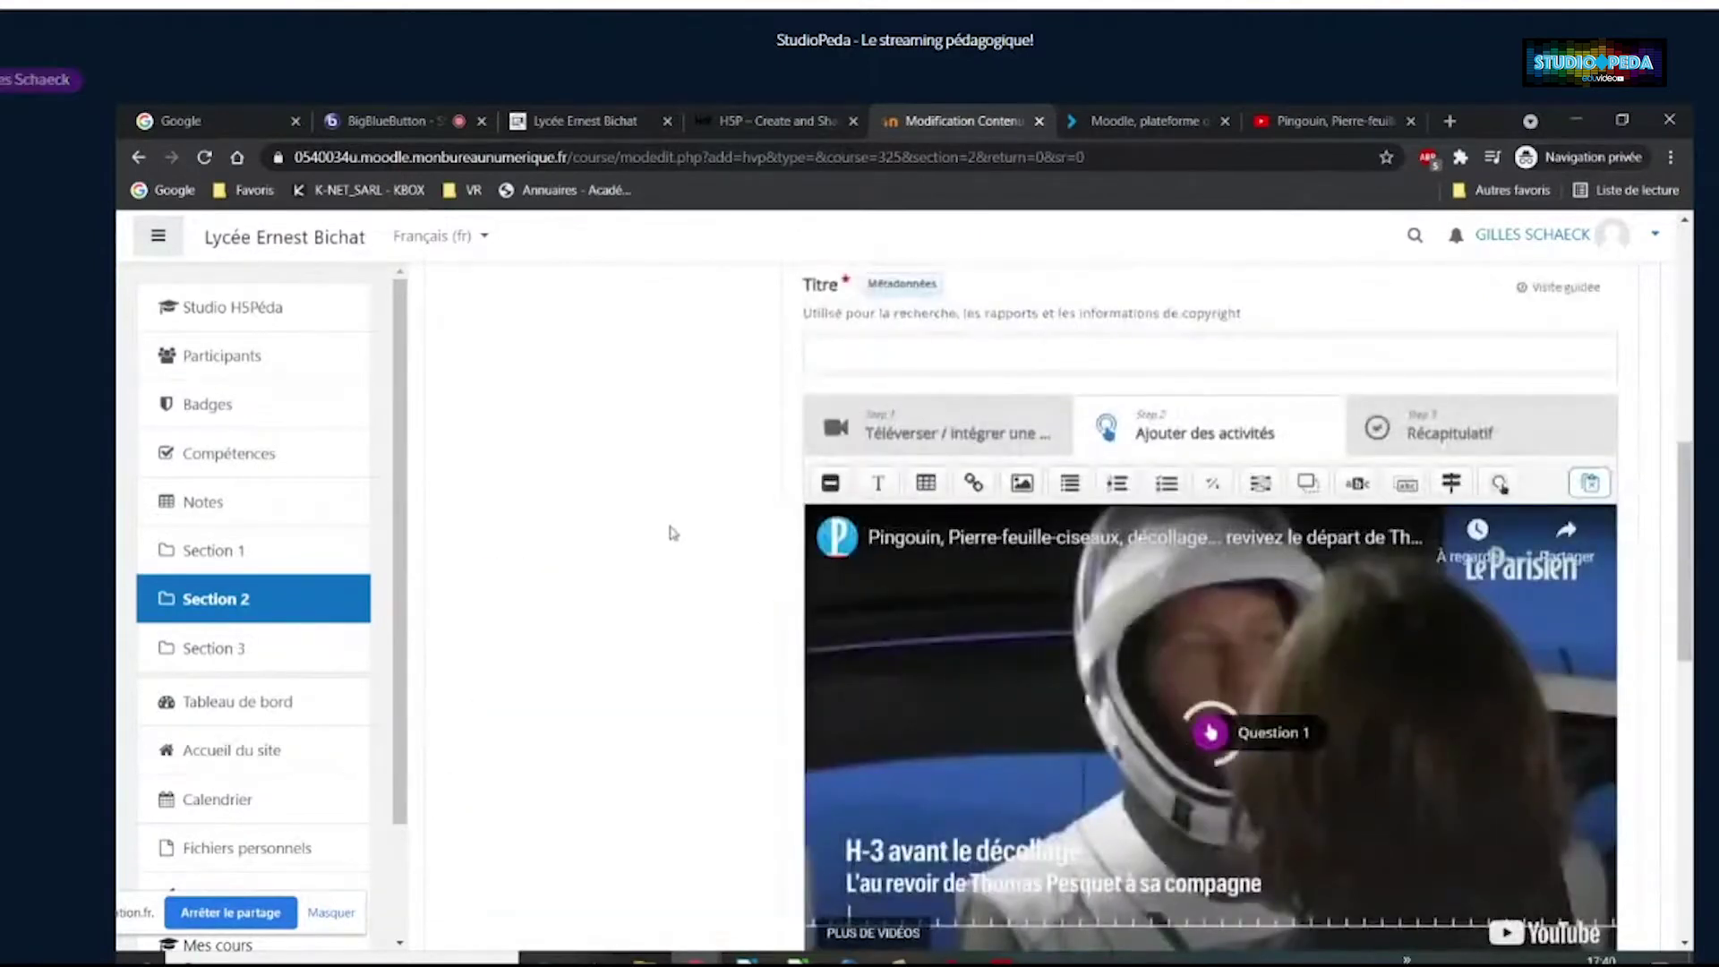
pyautogui.moveTo(1210, 732)
pyautogui.mouseDown()
pyautogui.moveTo(900, 636)
pyautogui.moveTo(909, 593)
pyautogui.mouseUp()
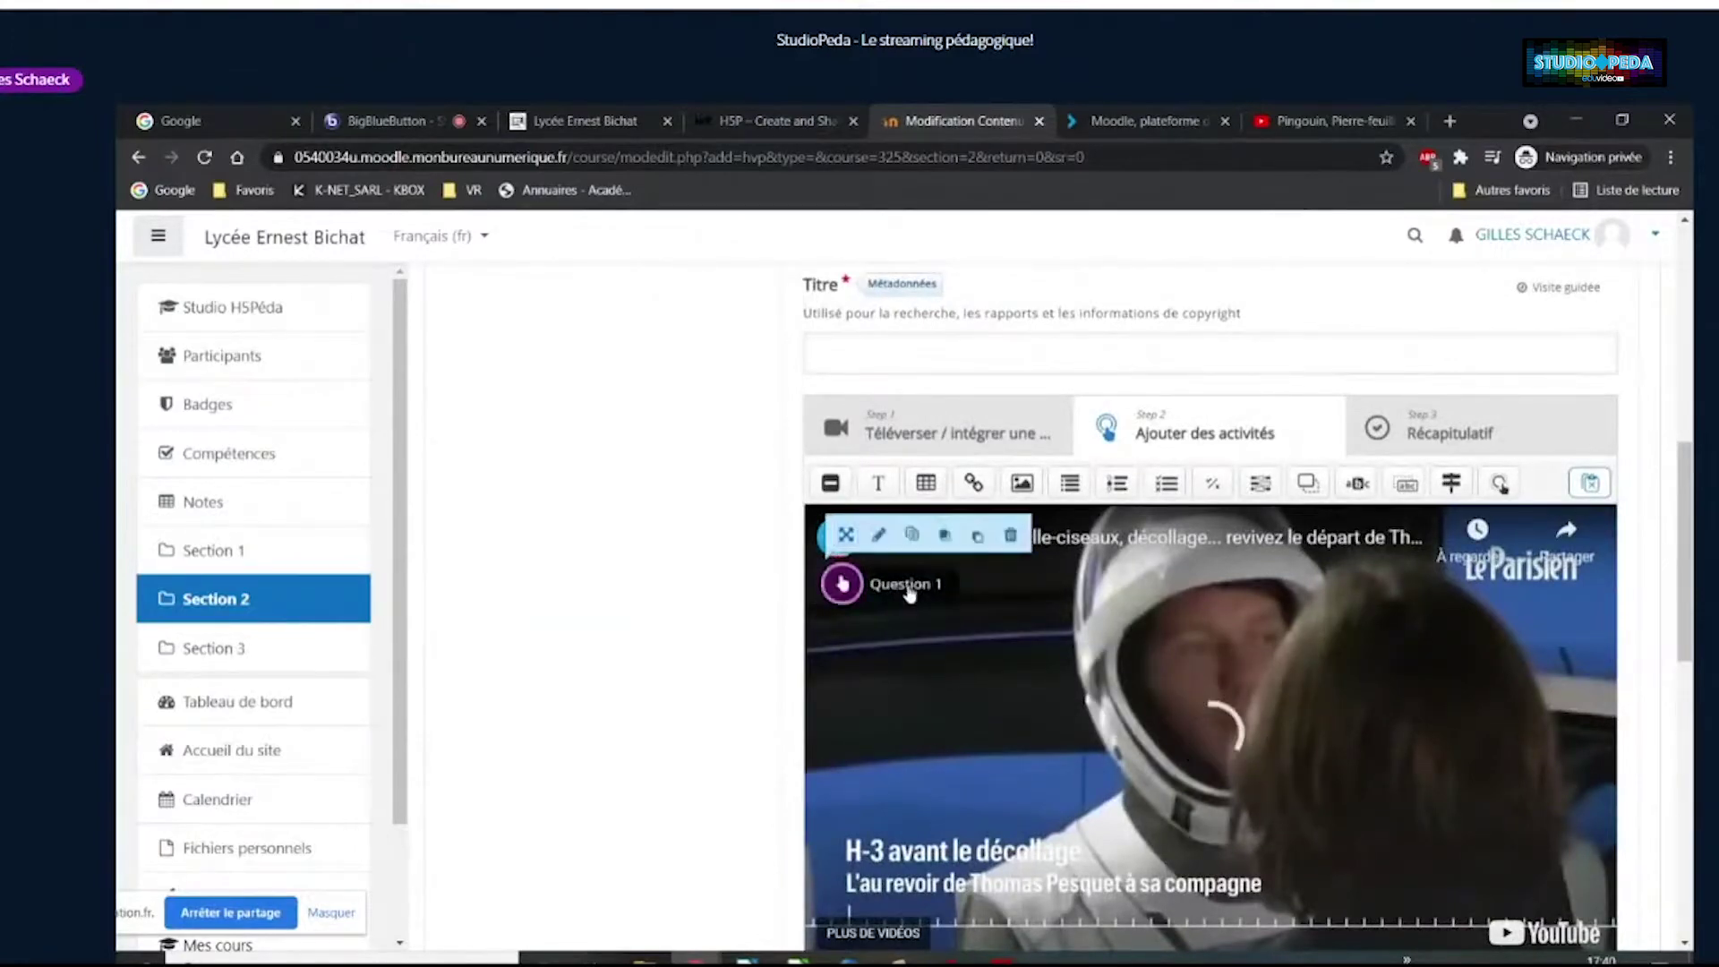
# Move the video to 5:50 and add a True/False Question interaction there
pyautogui.scroll(-2, 989, 772)
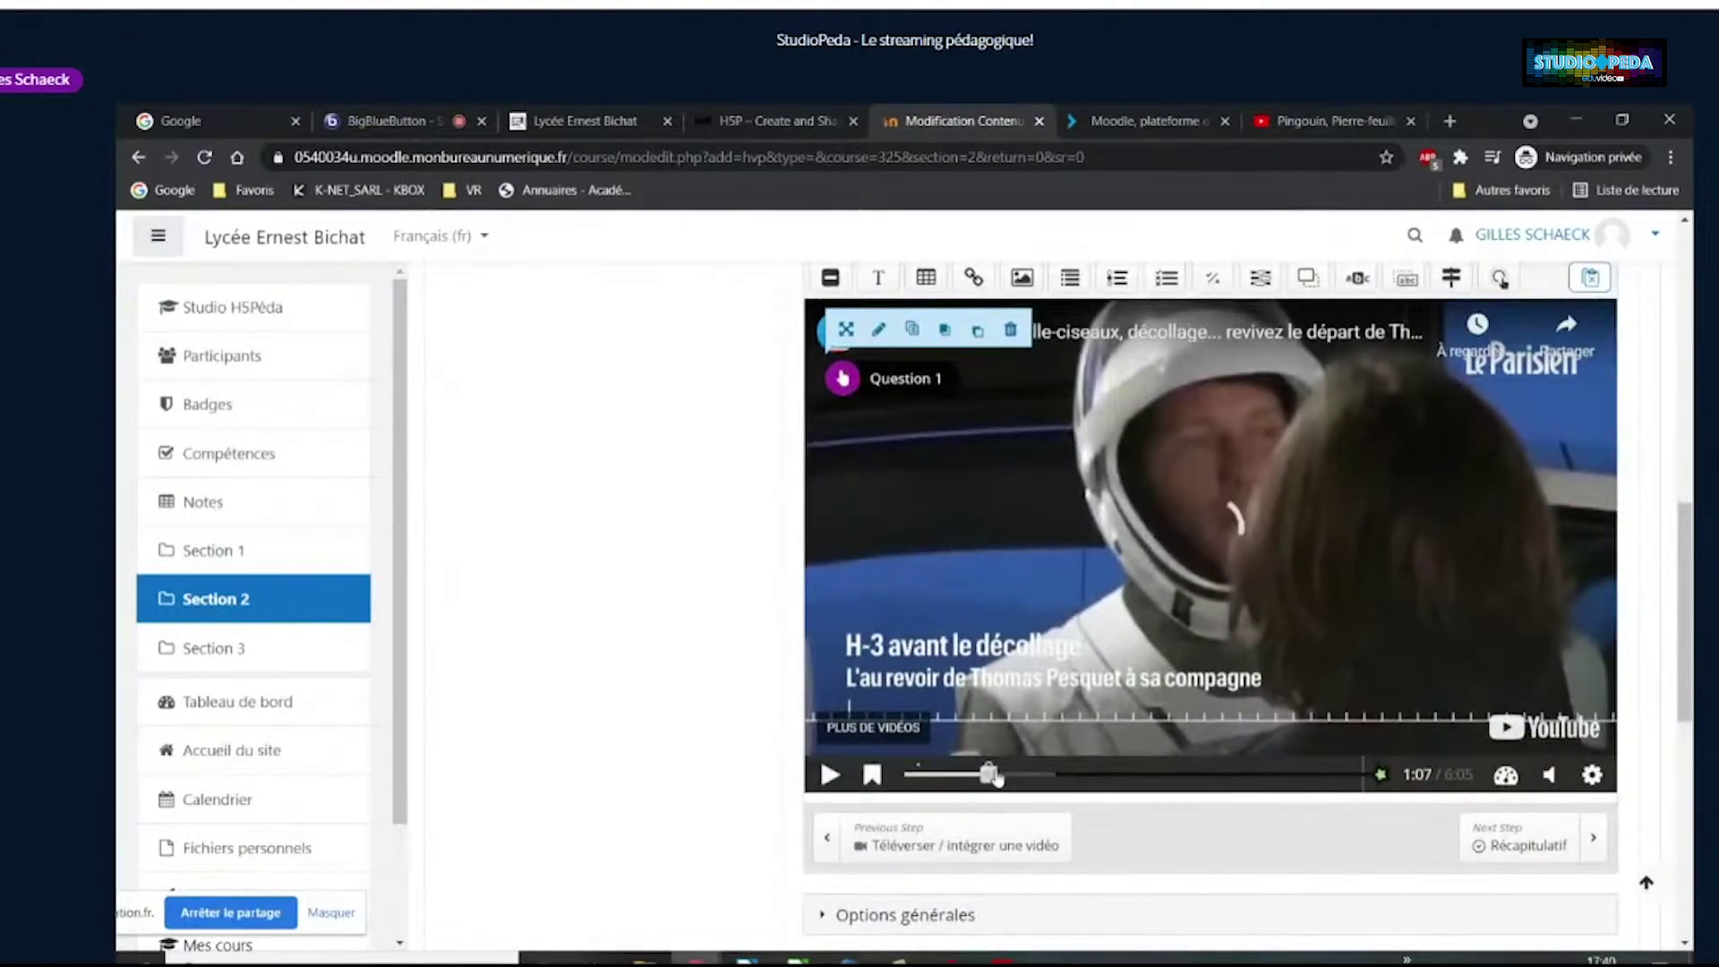
pyautogui.moveTo(994, 776); pyautogui.dragTo(1349, 805)
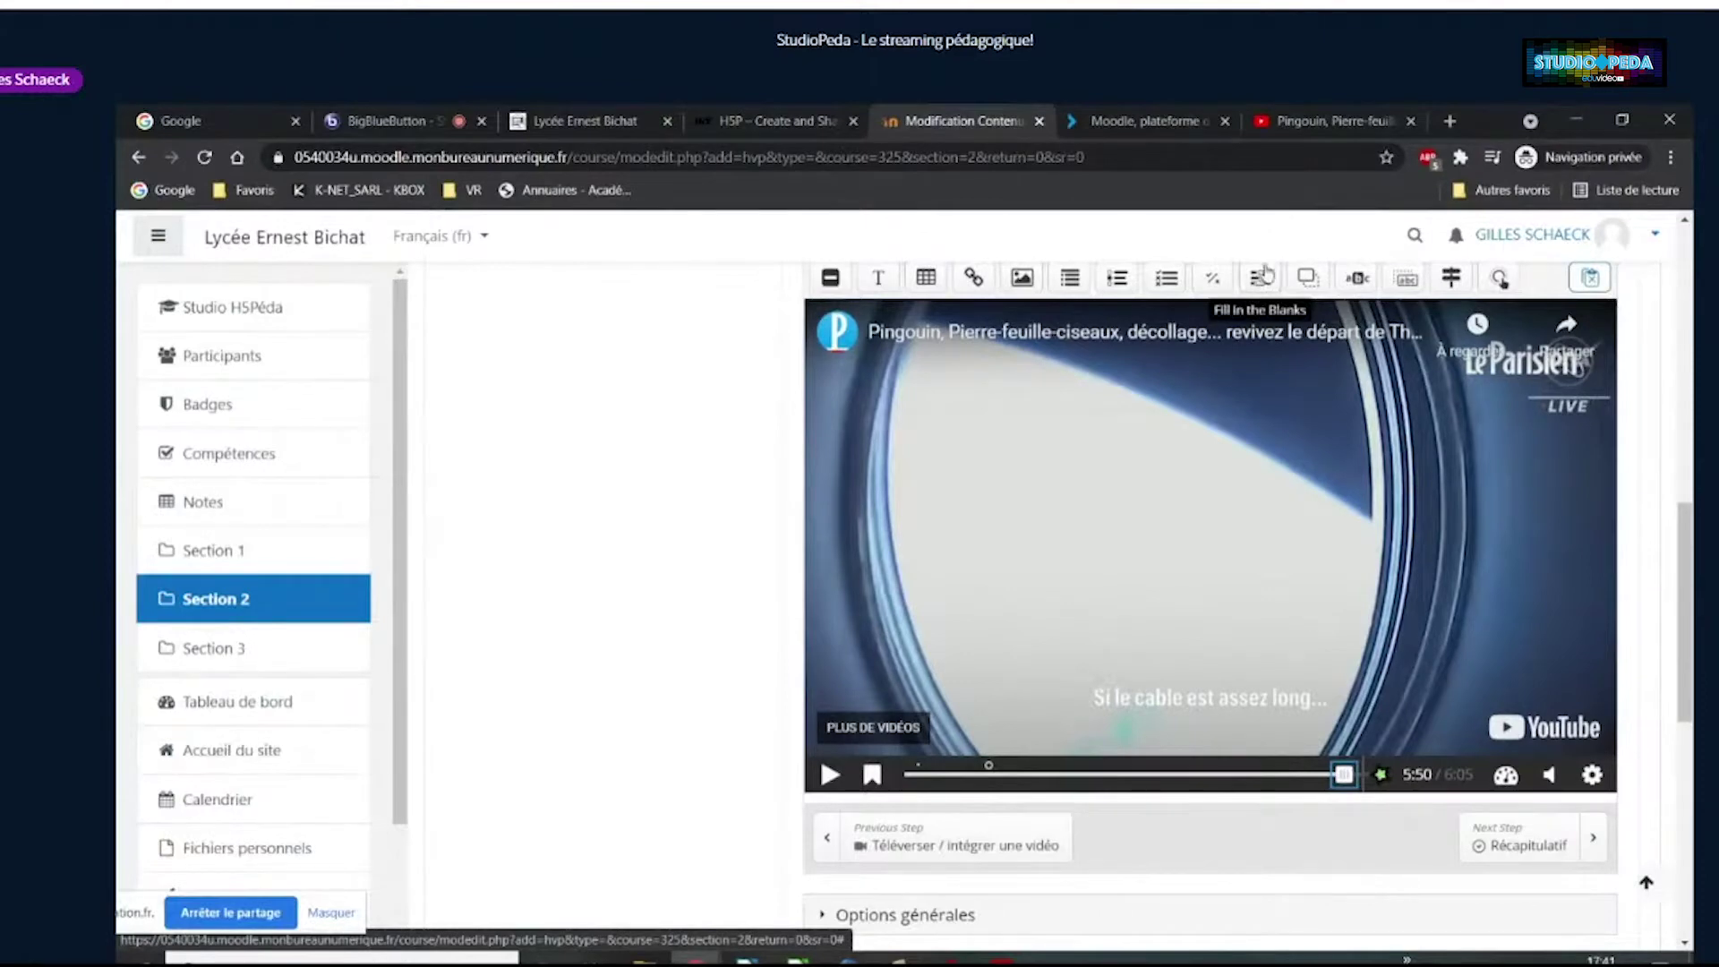
pyautogui.click(1212, 281)
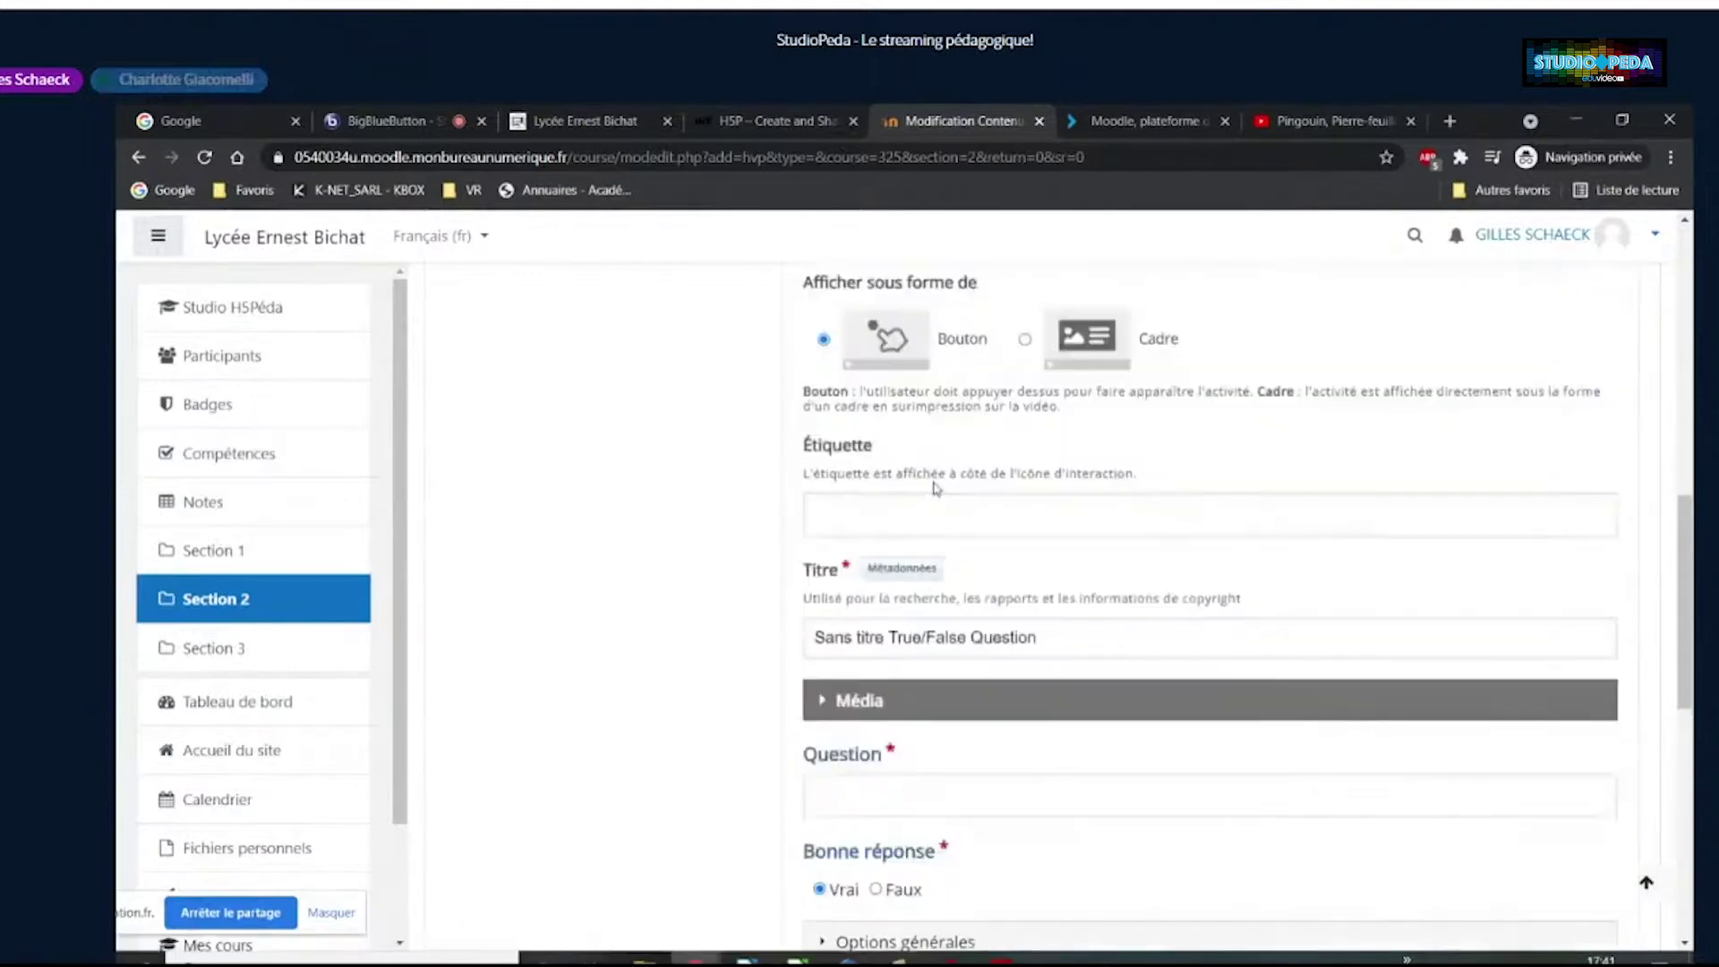
# Set both the label and the title of the True/False Question to "Question 2"
pyautogui.click(876, 511)
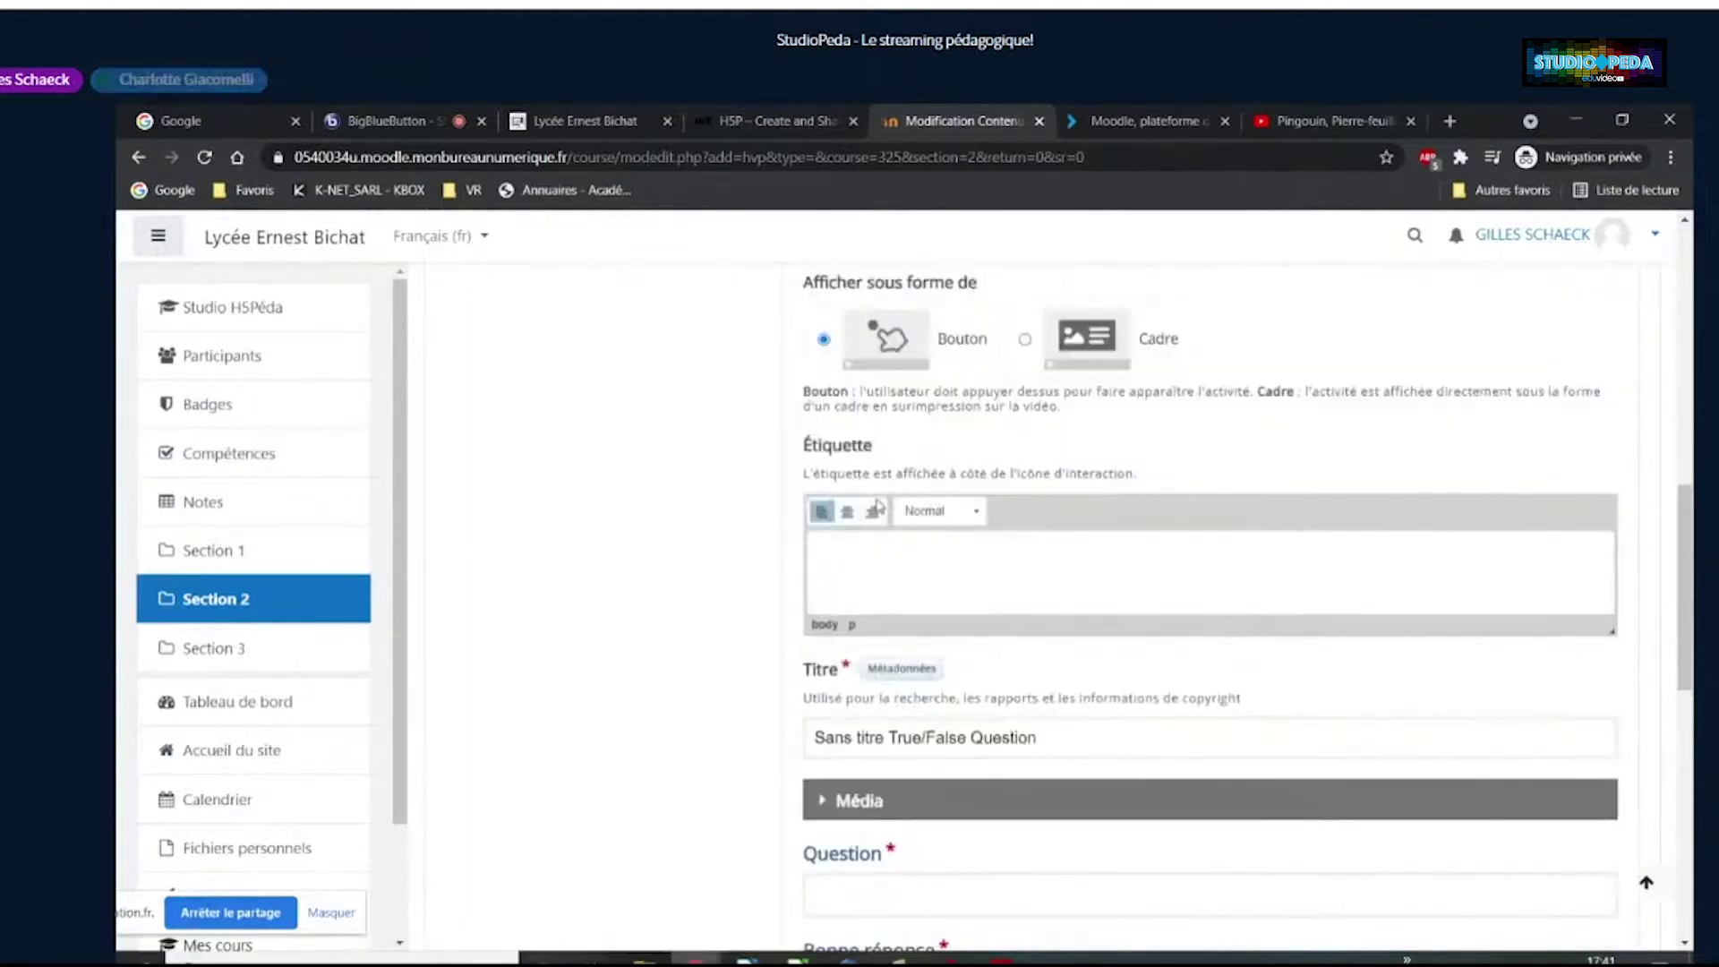
pyautogui.write('Question 2')
pyautogui.moveTo(1089, 739); pyautogui.dragTo(694, 731)
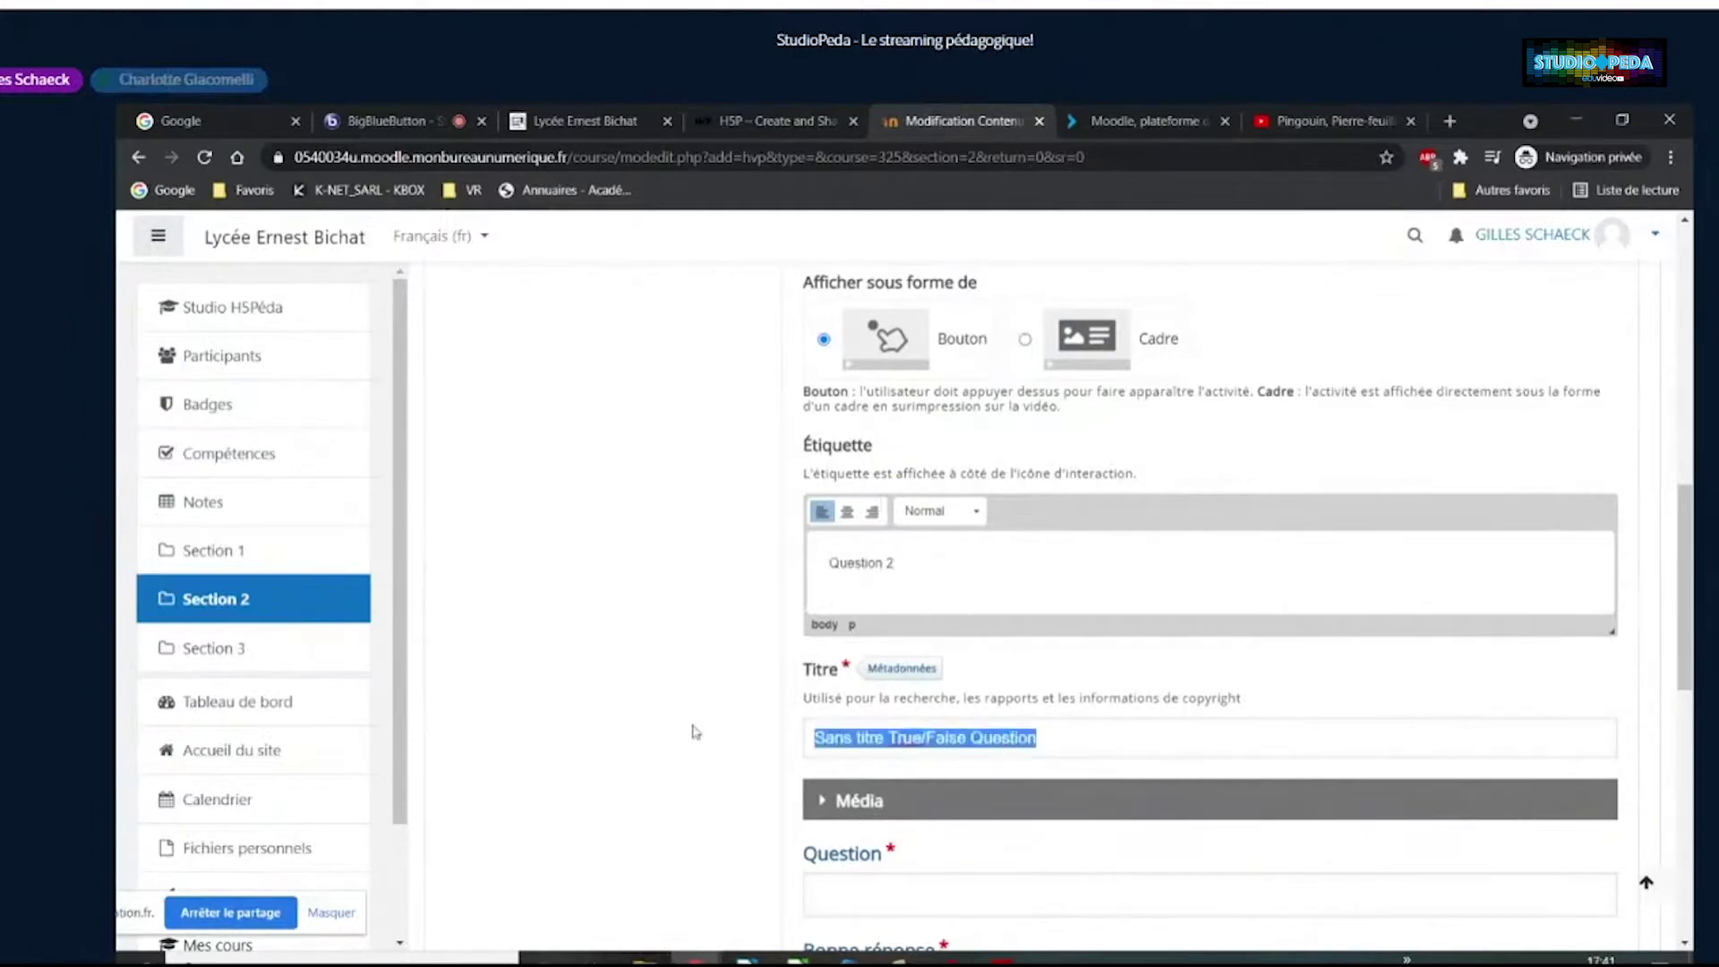
pyautogui.write('Question 2')
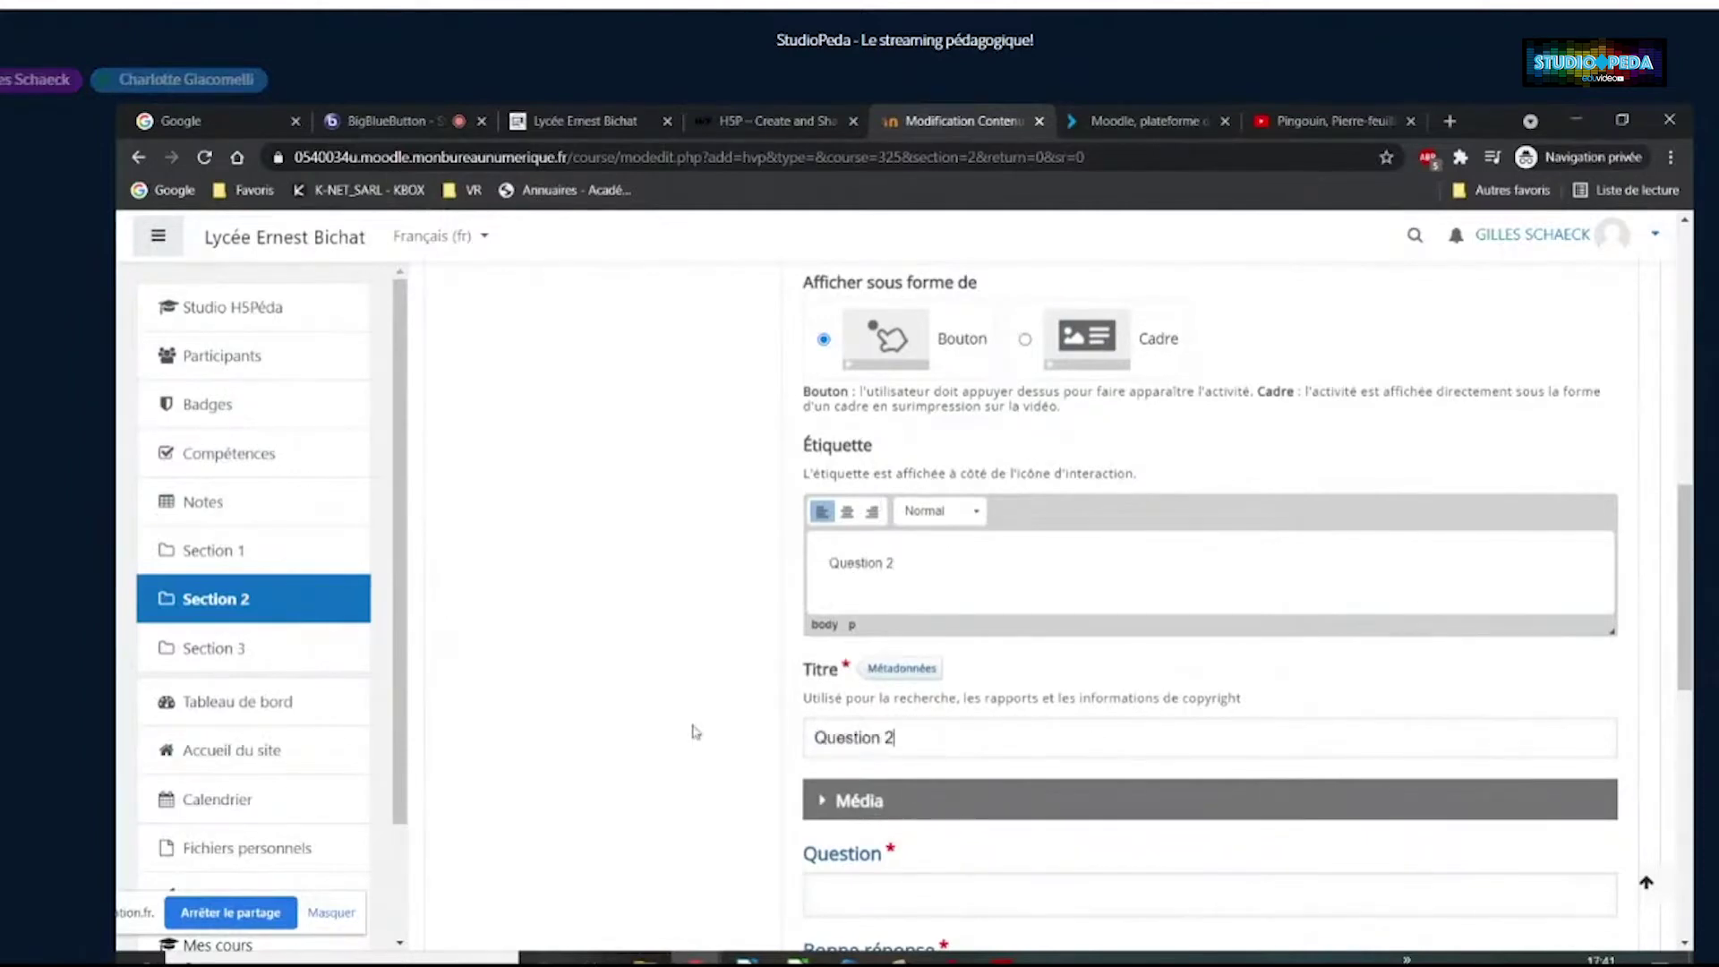
pyautogui.scroll(-3, 666, 728)
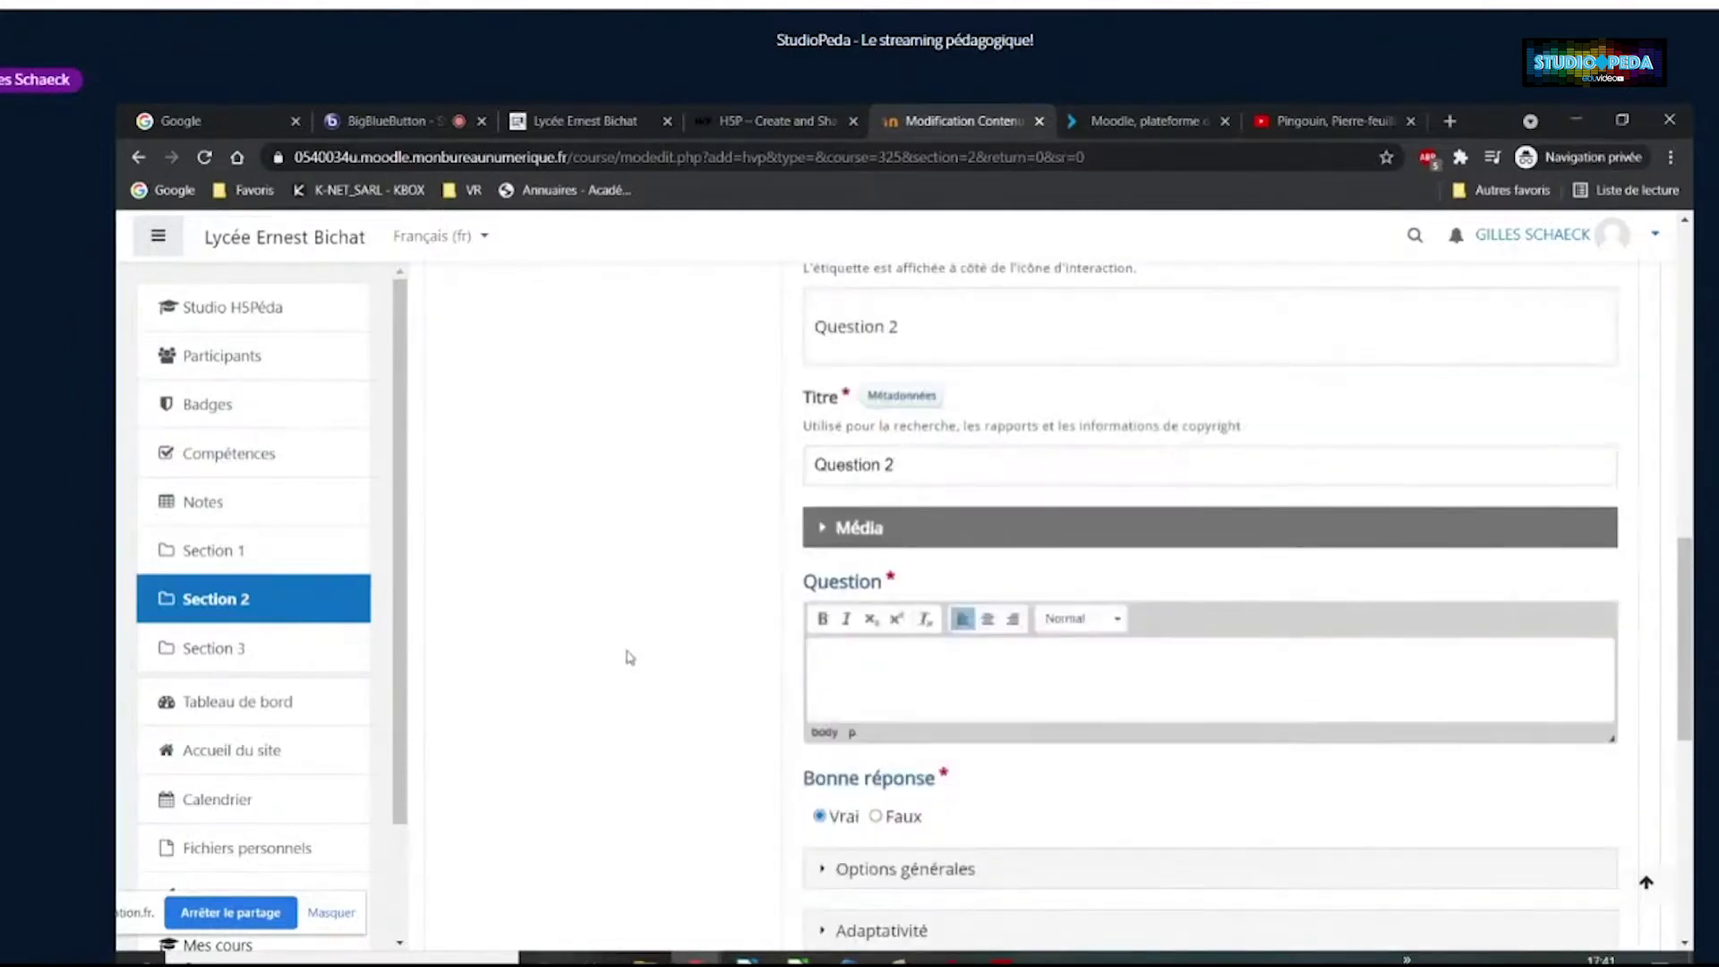
# Enter the true/false question "Les astronautes ont-ils aprécié le voyage ?" and validate the interaction with "Vrai" as the correct answer
pyautogui.write('Les ast')
pyautogui.write('ronautes ont ')
pyautogui.write('tous')
pyautogui.write('ls apre')
pyautogui.write('cié le voyage ?')
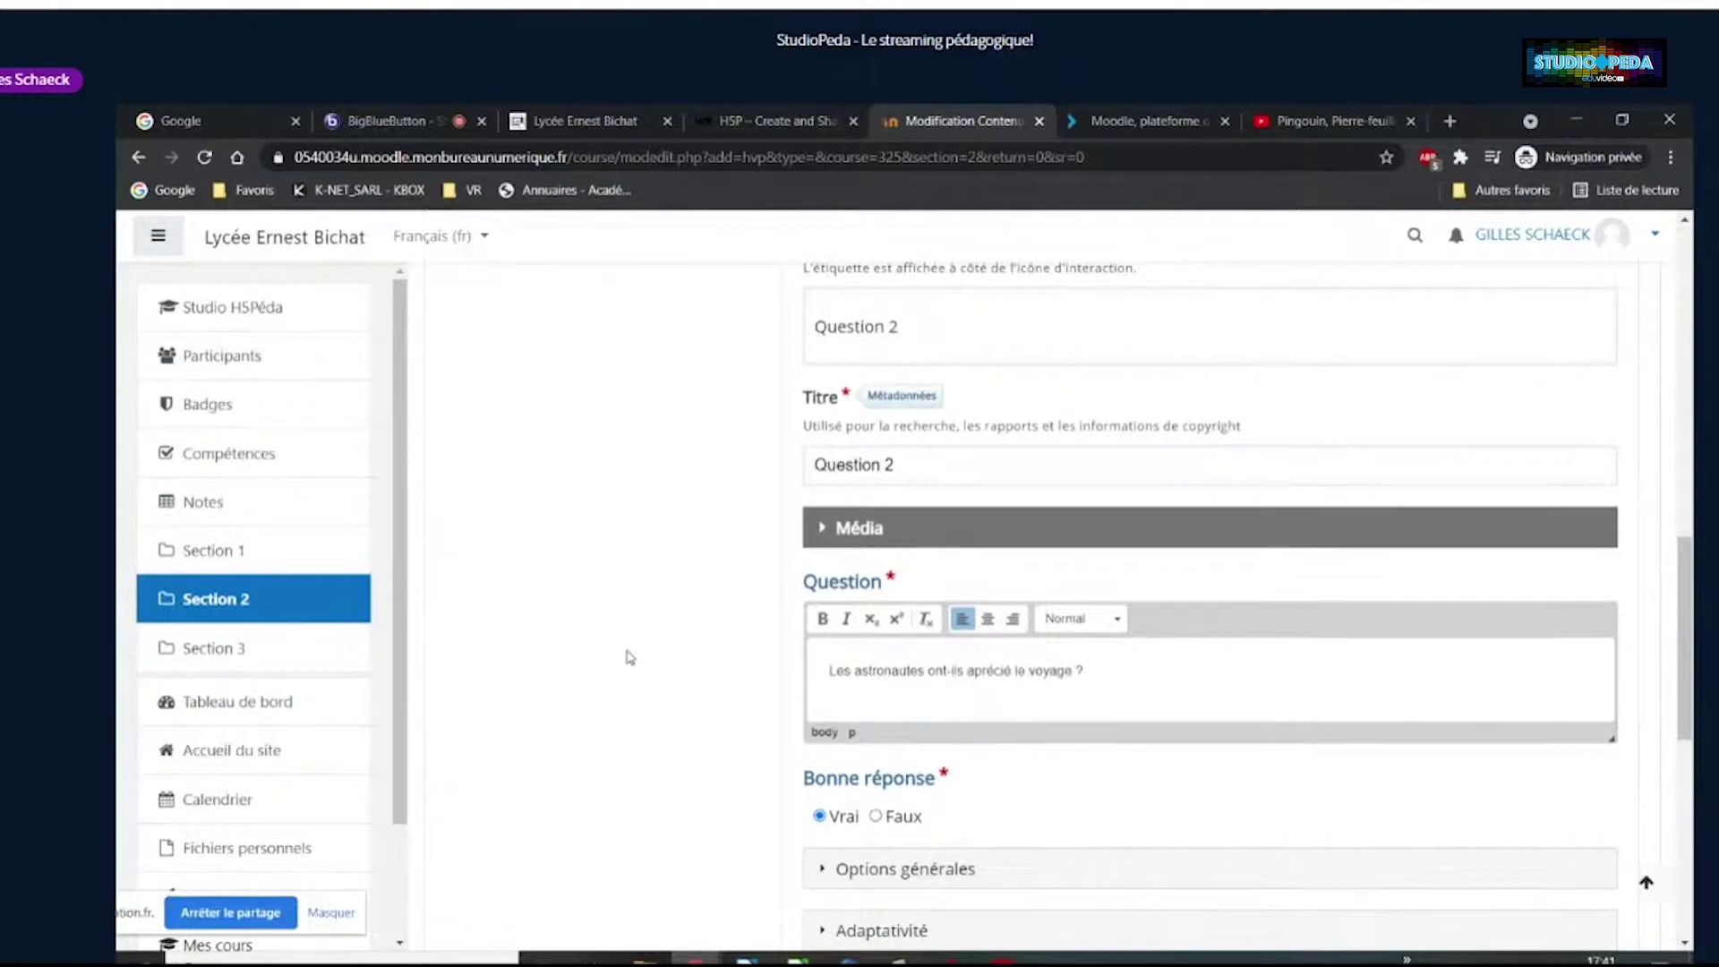
pyautogui.scroll(-3, 637, 651)
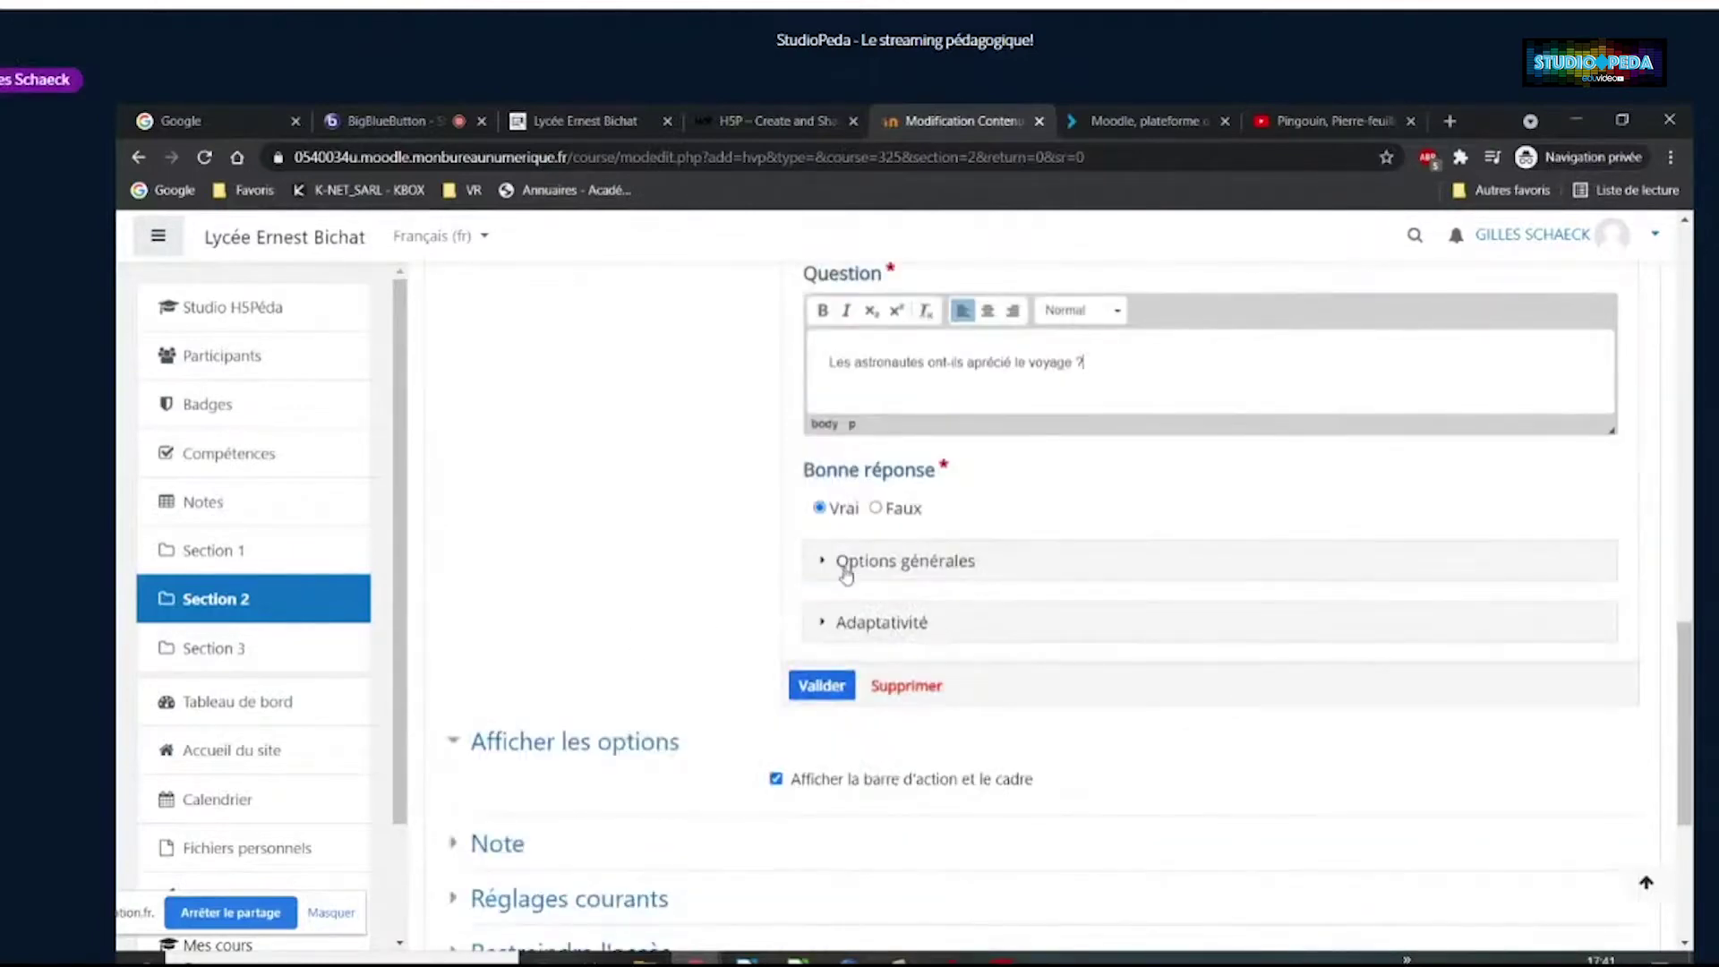
pyautogui.click(820, 689)
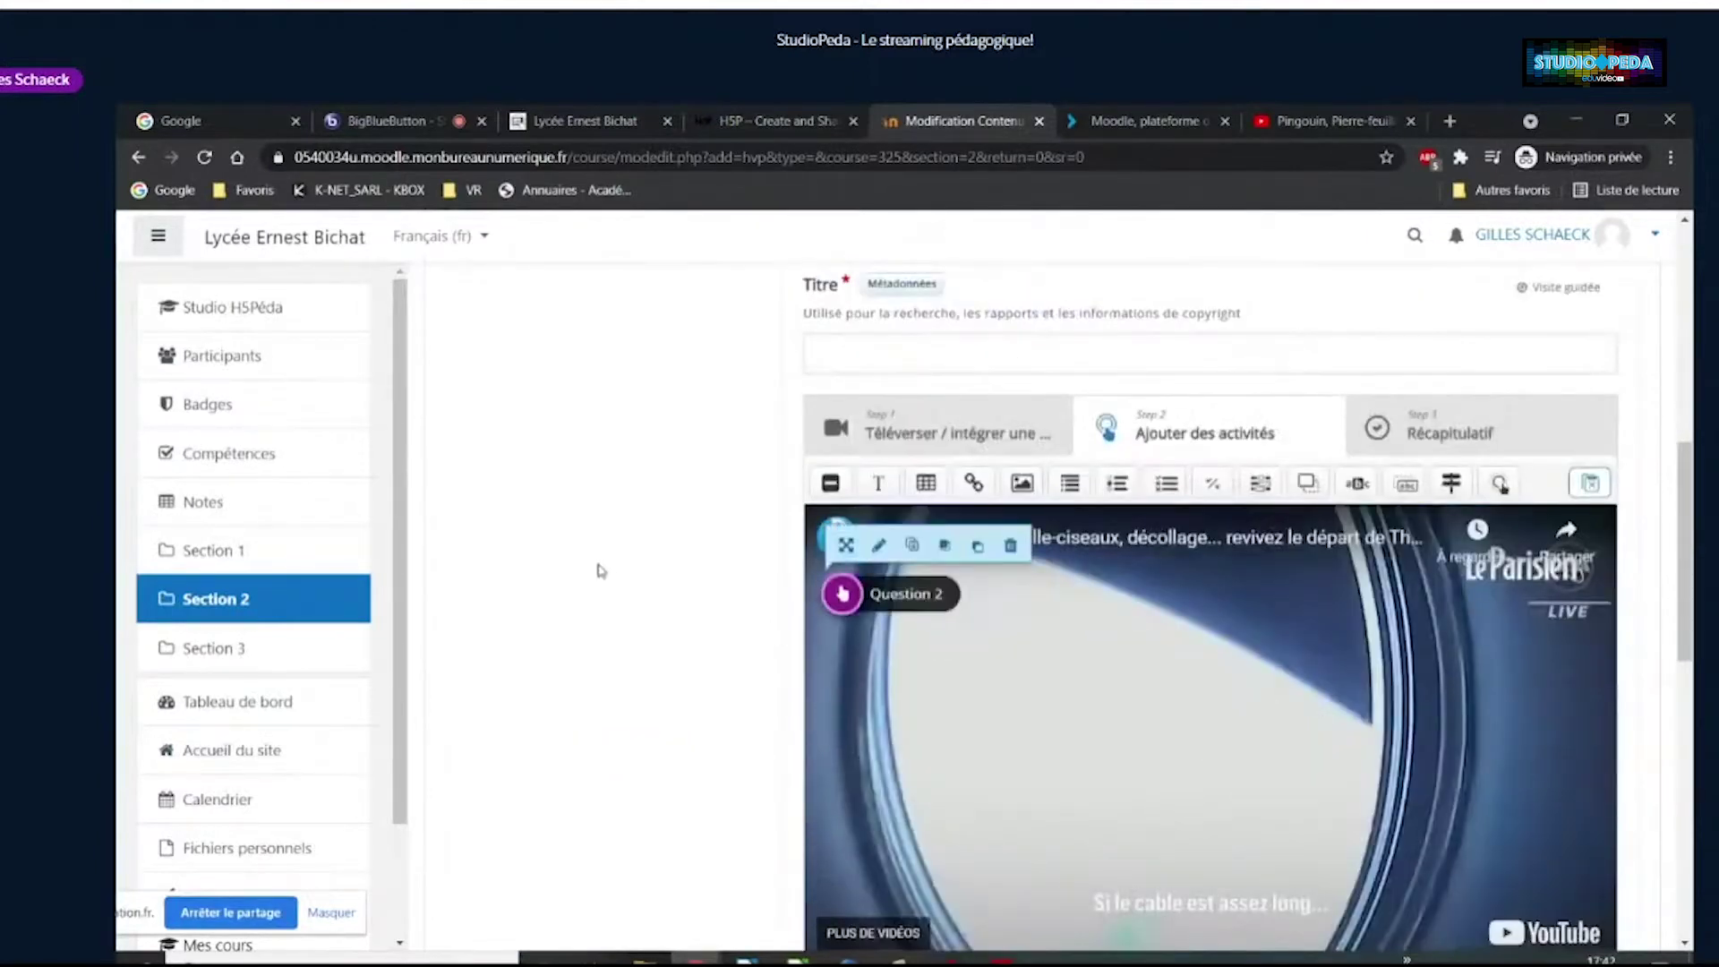
# Title the interactive video "Vidéo interactive", then save and display the activity
pyautogui.scroll(-6, 599, 570)
pyautogui.scroll(-3, 1254, 708)
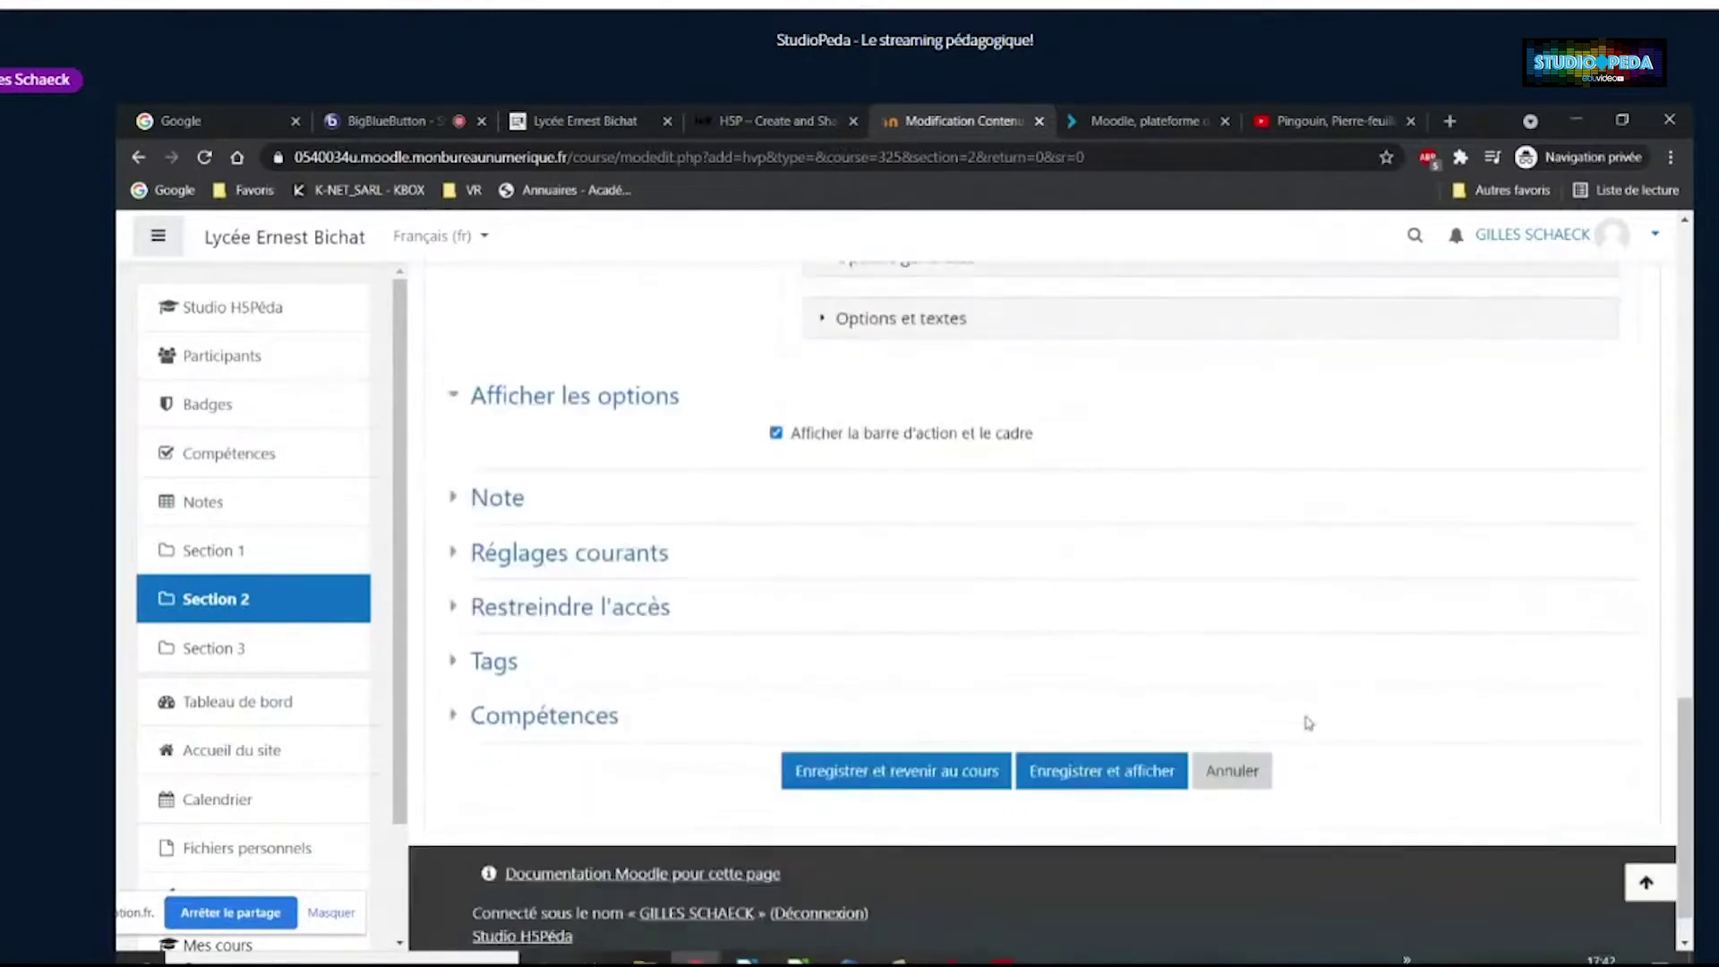
pyautogui.click(1108, 717)
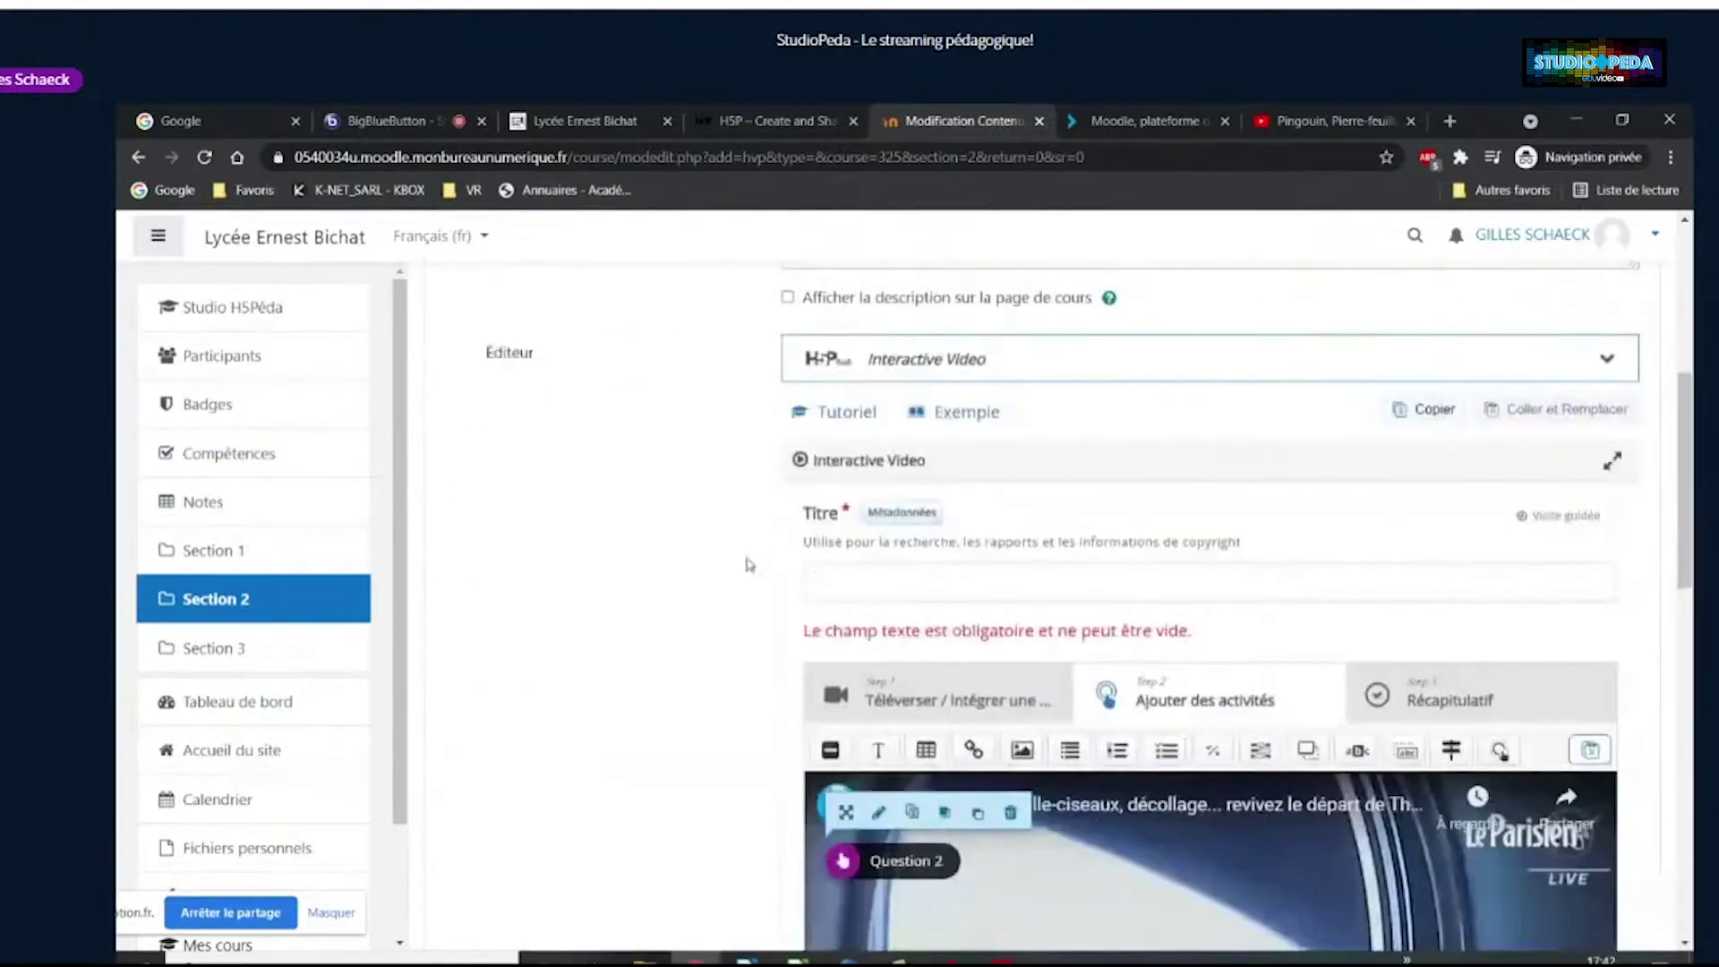
pyautogui.click(856, 574)
pyautogui.write('Vidéo ')
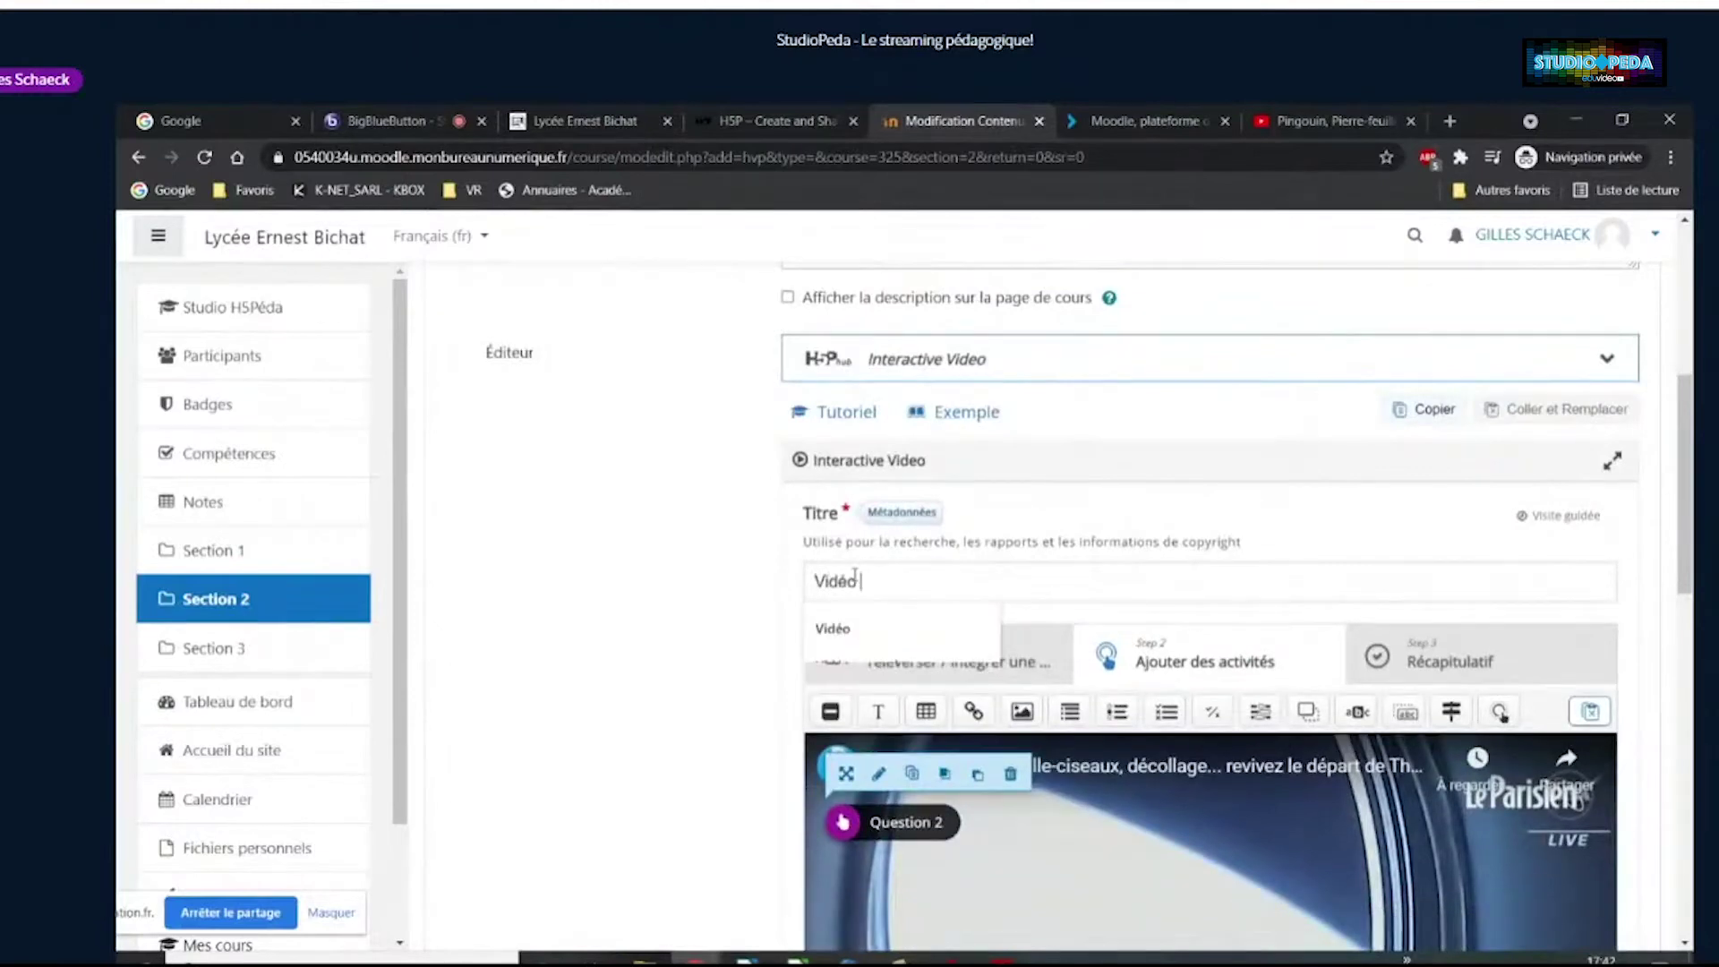
pyautogui.write('interactive')
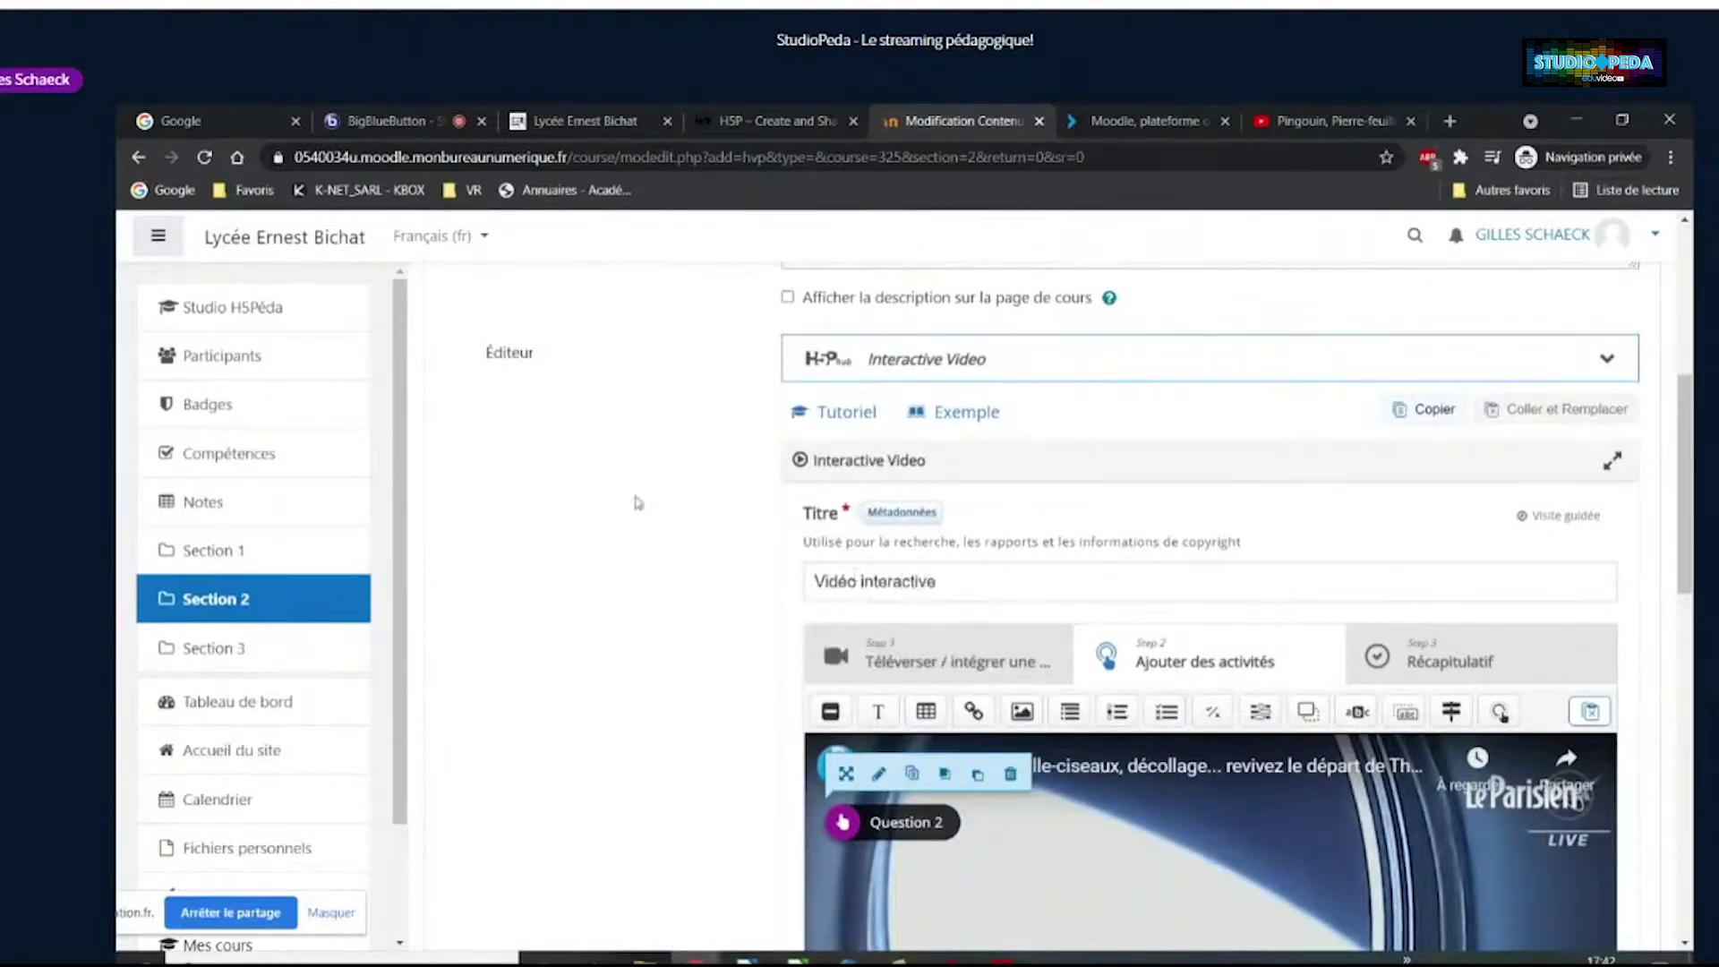
pyautogui.scroll(-15, 758, 587)
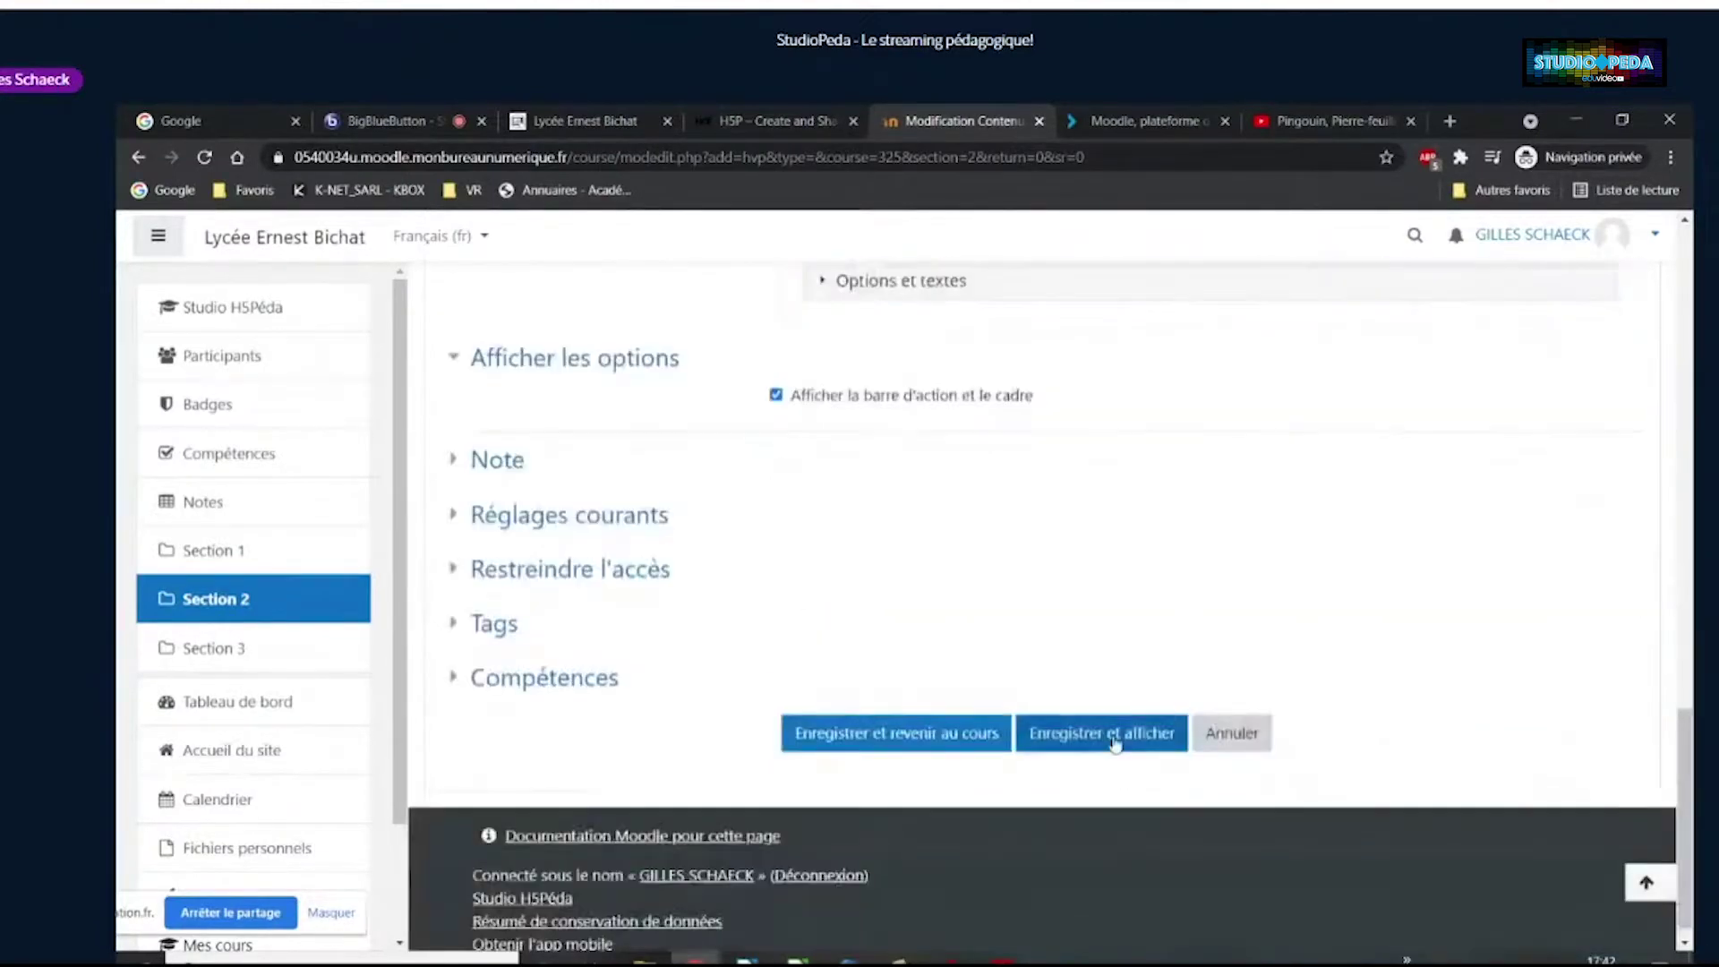
pyautogui.click(1108, 736)
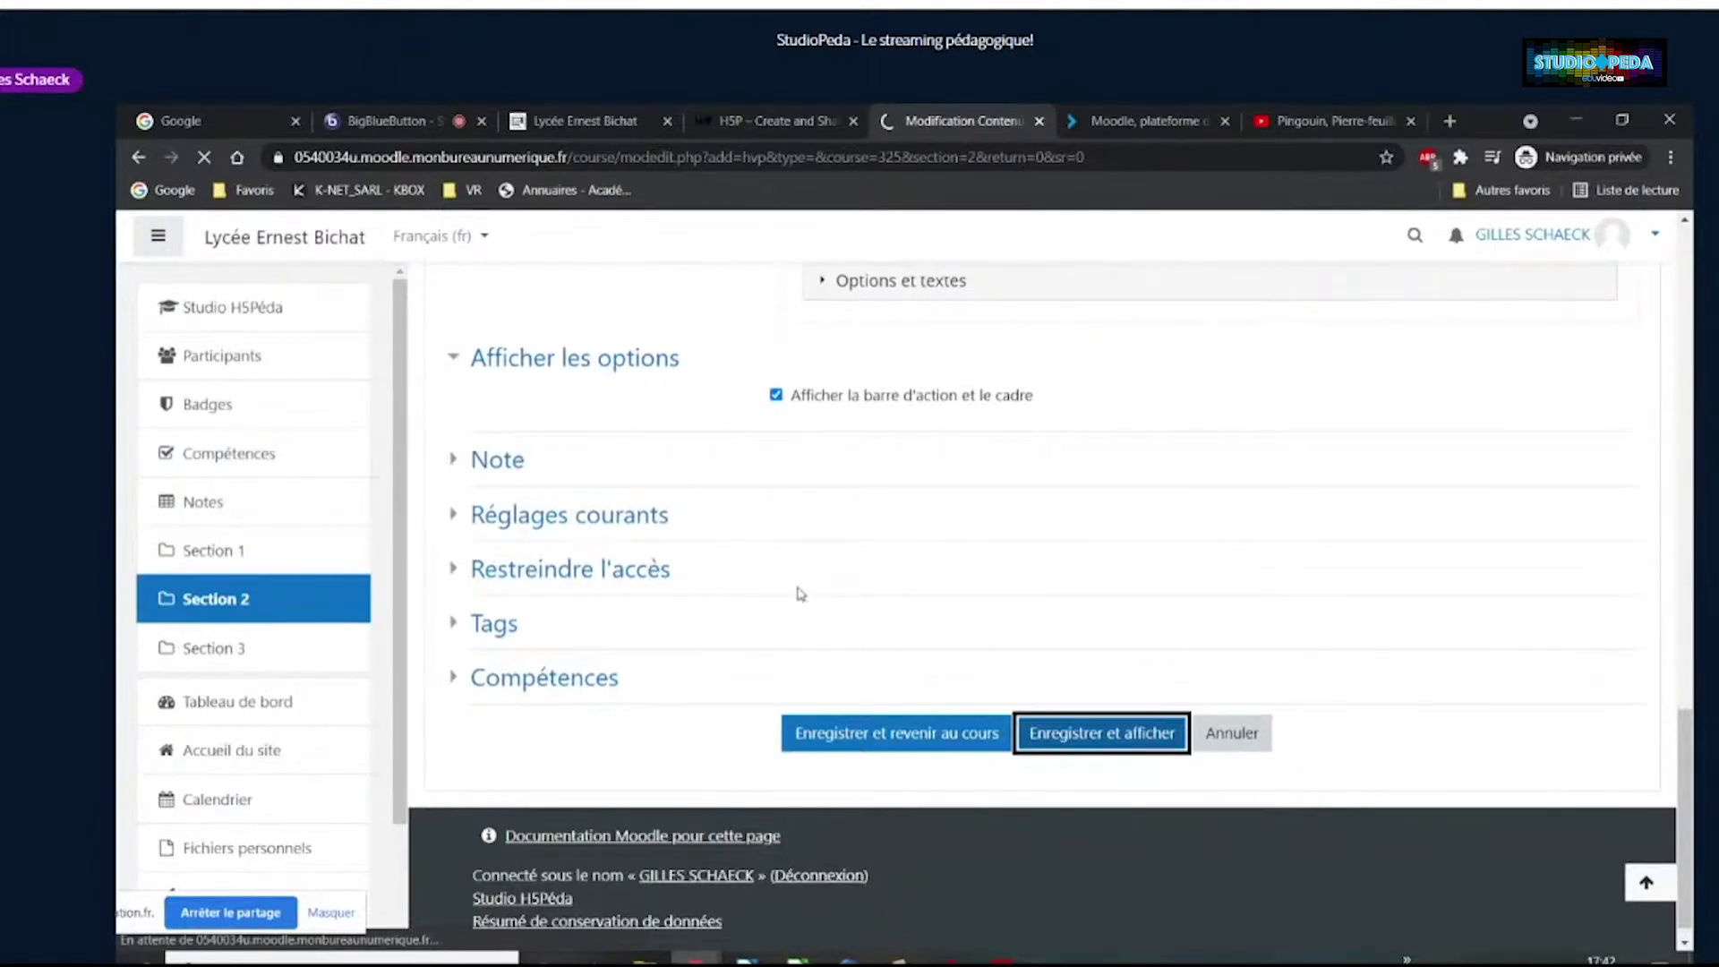
# Examine the activity's grading settings, including the grade category, passing grade and maximum grade
pyautogui.scroll(5, 800, 593)
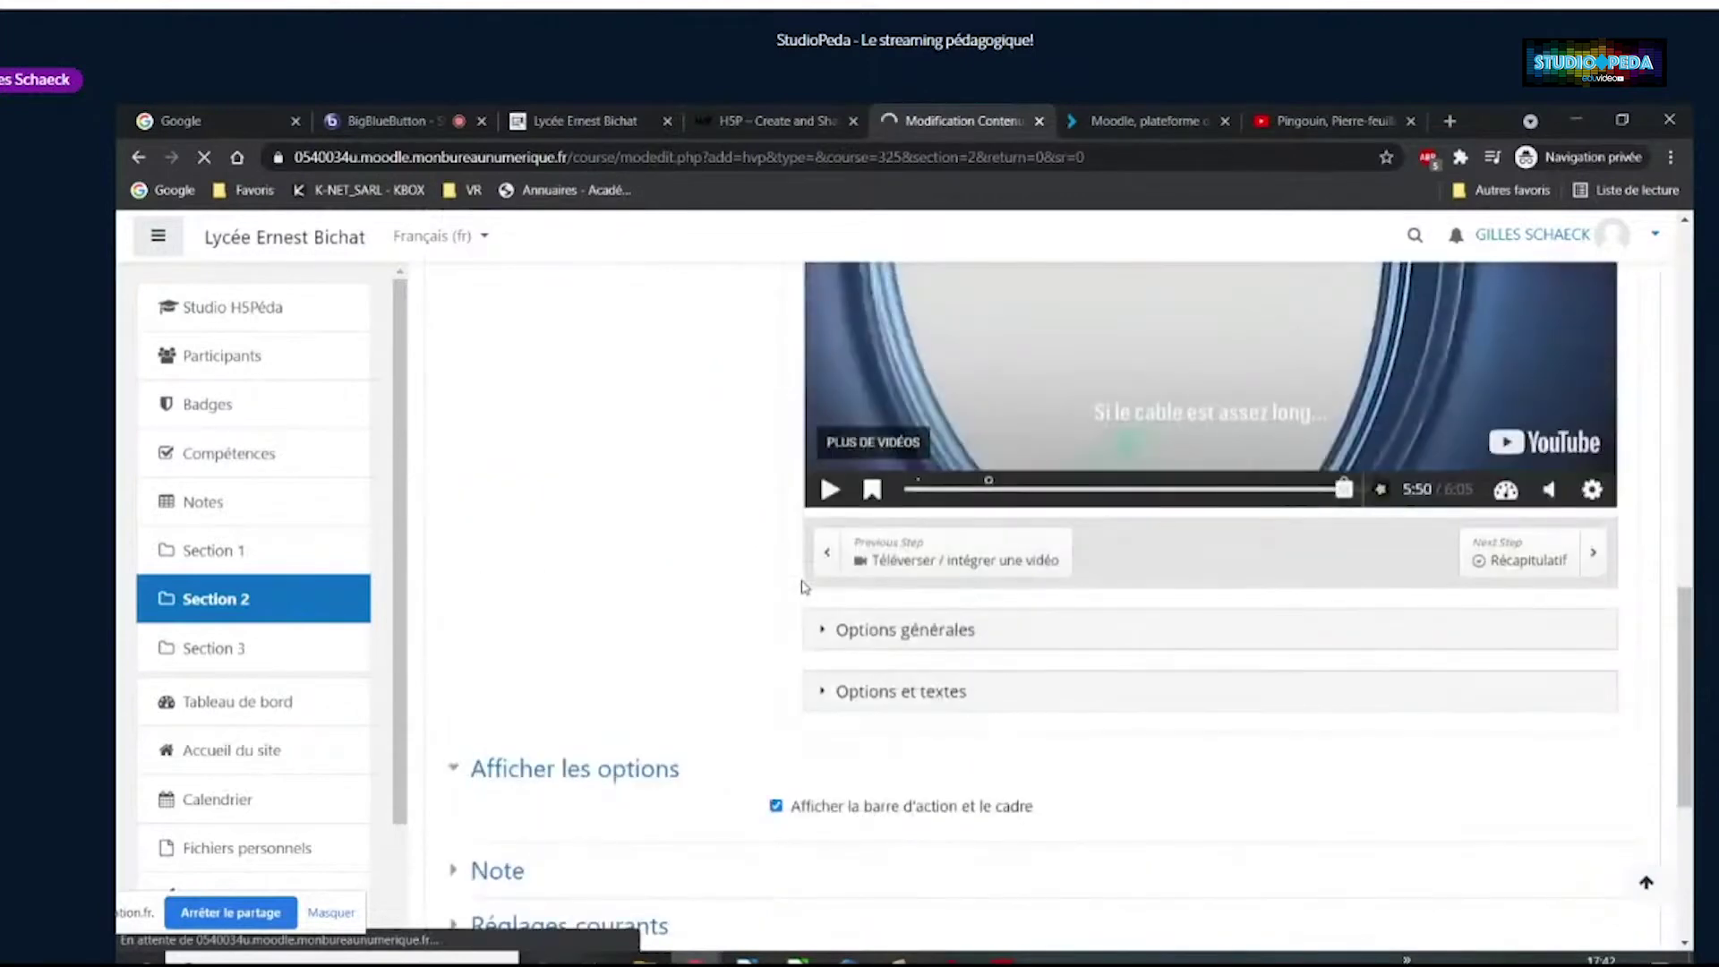
pyautogui.scroll(-3, 687, 689)
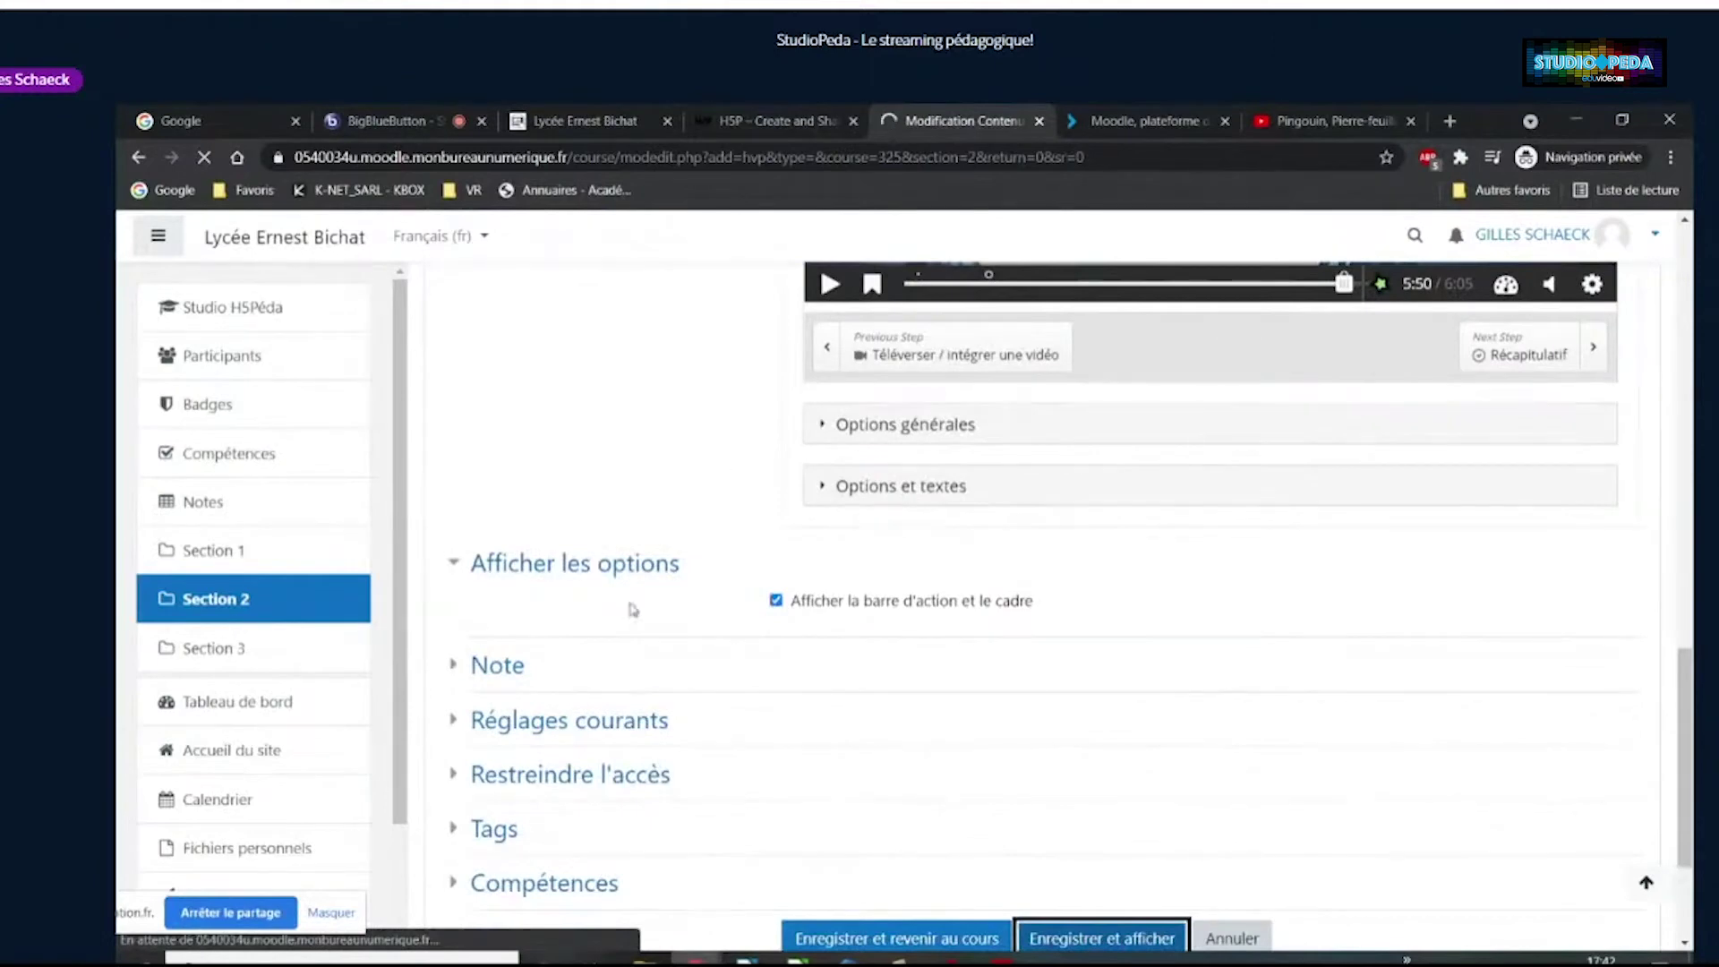
pyautogui.click(454, 664)
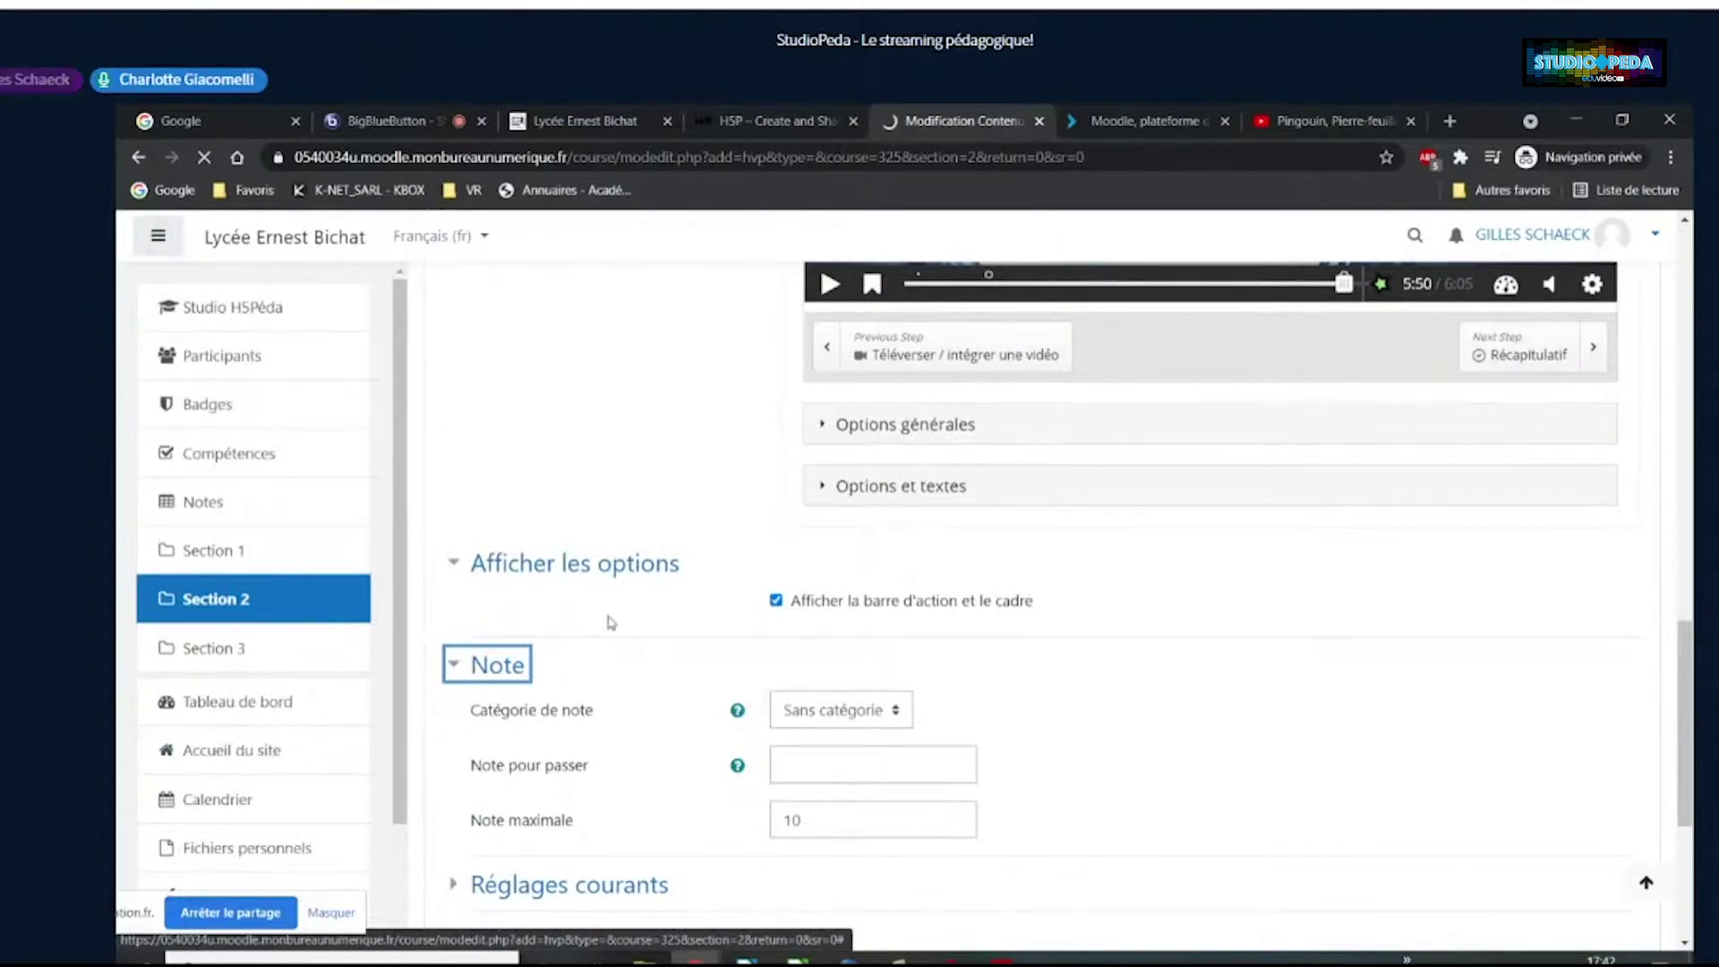
pyautogui.scroll(5, 612, 627)
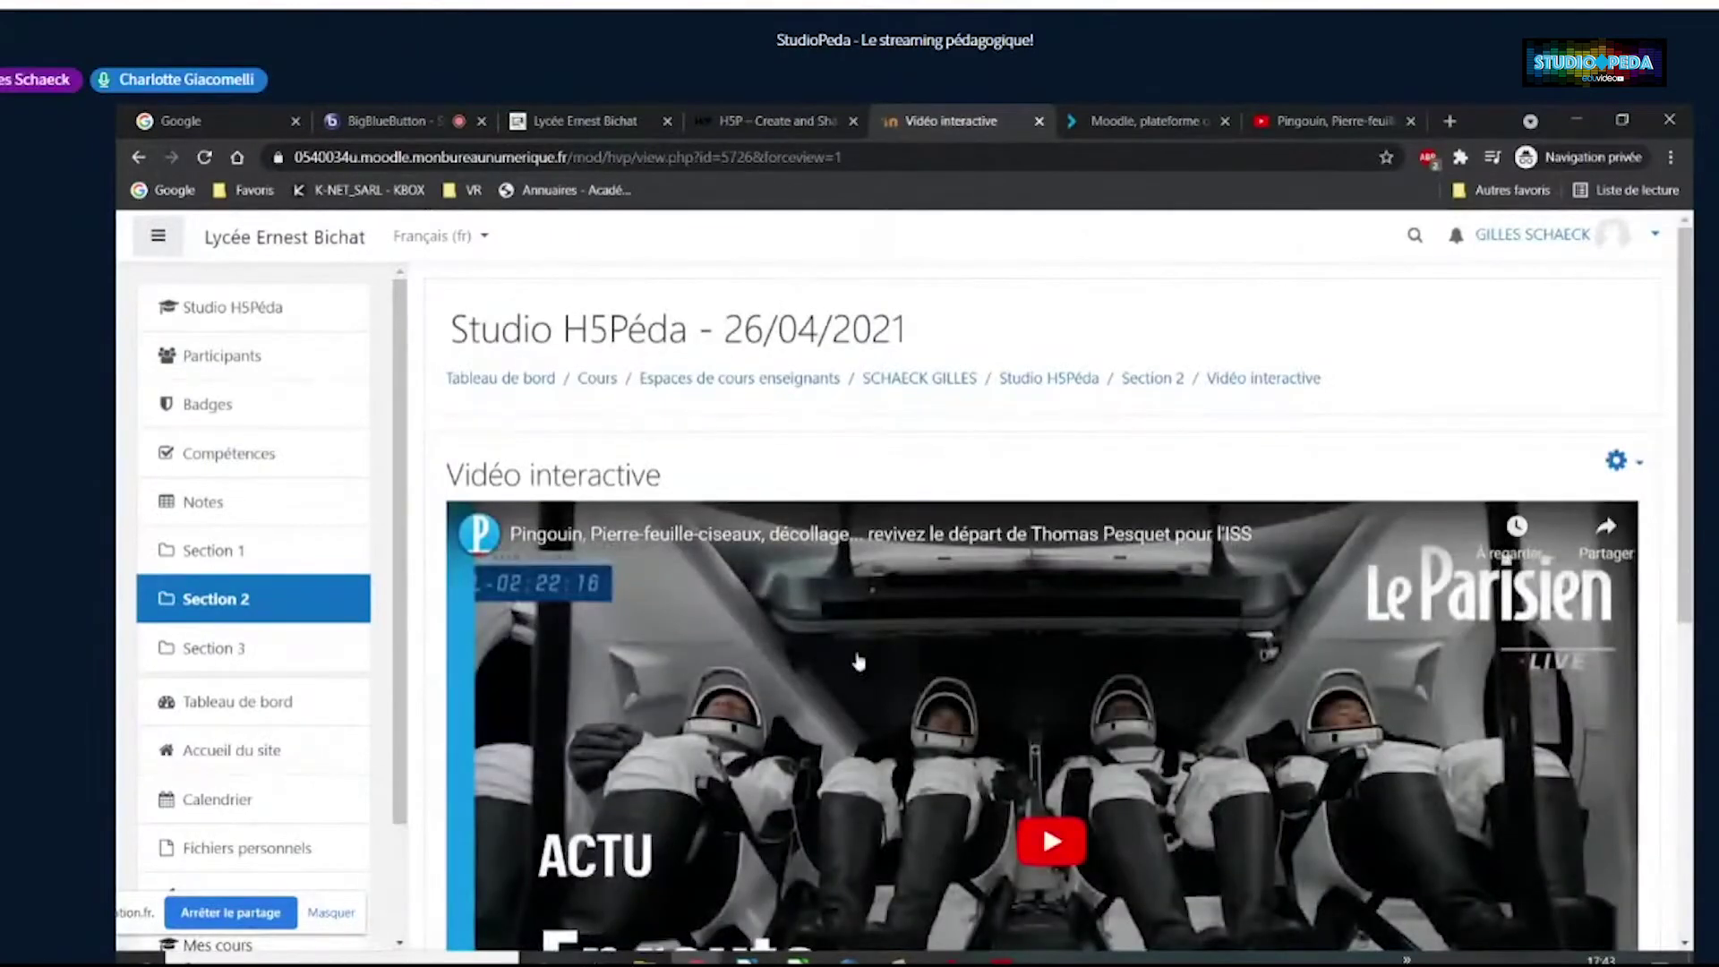
# Collapse the course navigation sidebar to widen the video and move the screen-sharing notice off the playback controls
pyautogui.scroll(-2, 963, 752)
pyautogui.scroll(-3, 962, 752)
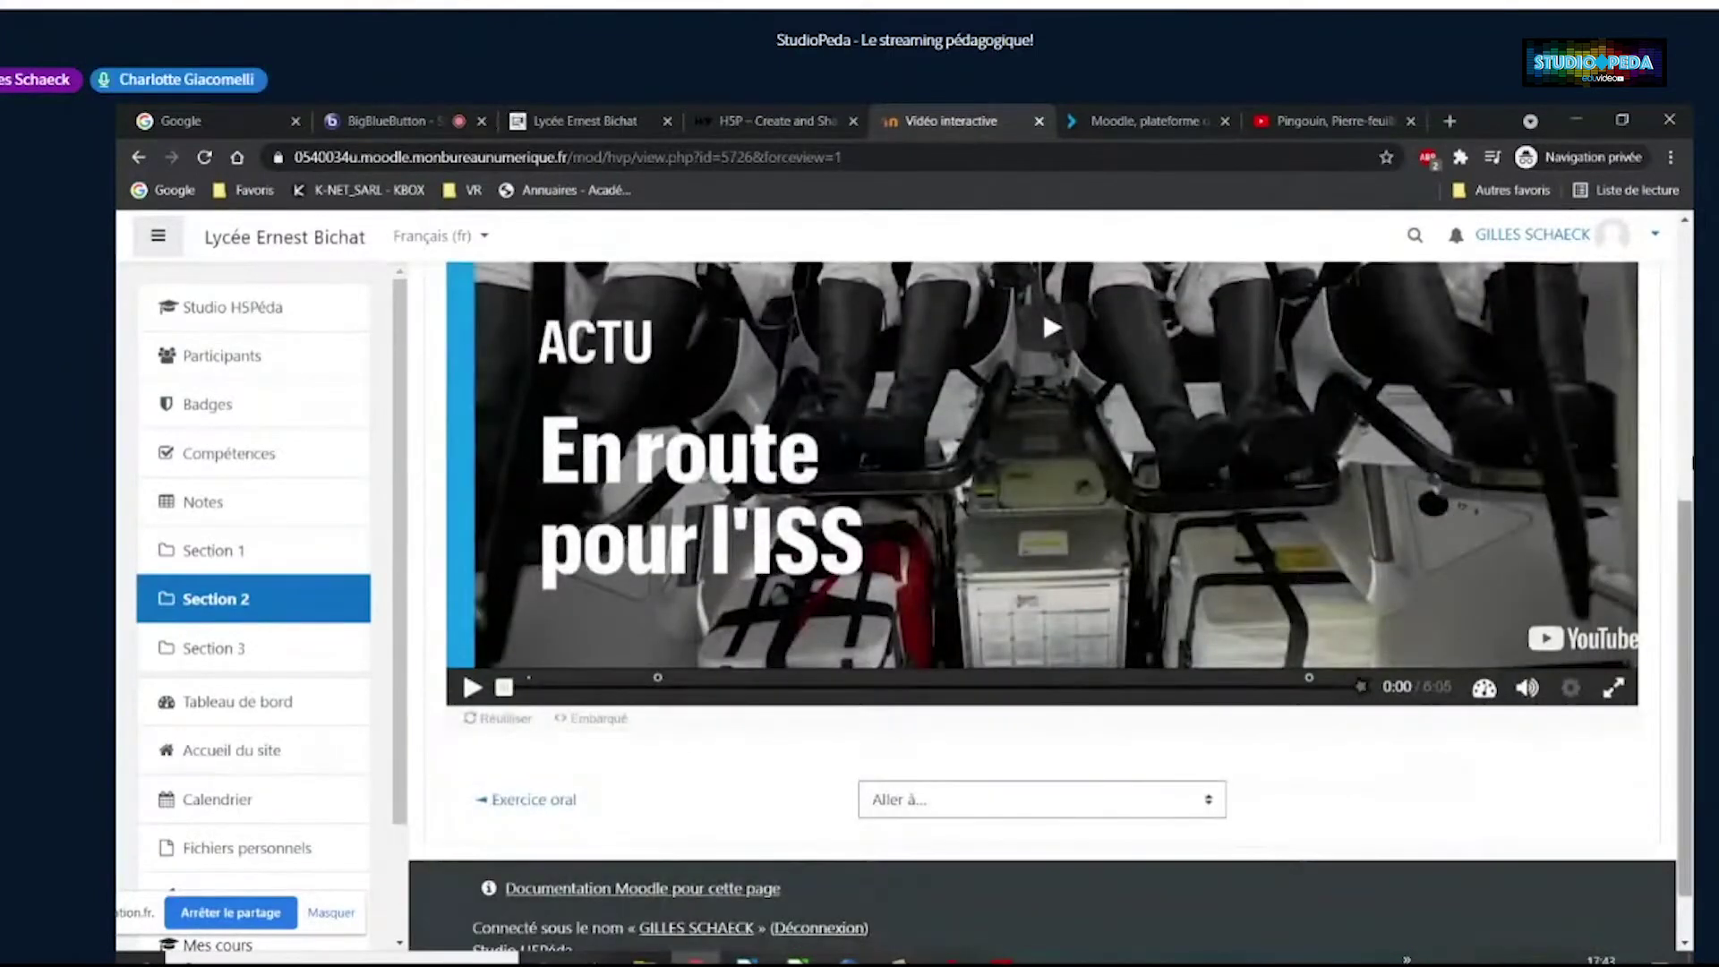
pyautogui.scroll(2, 1628, 618)
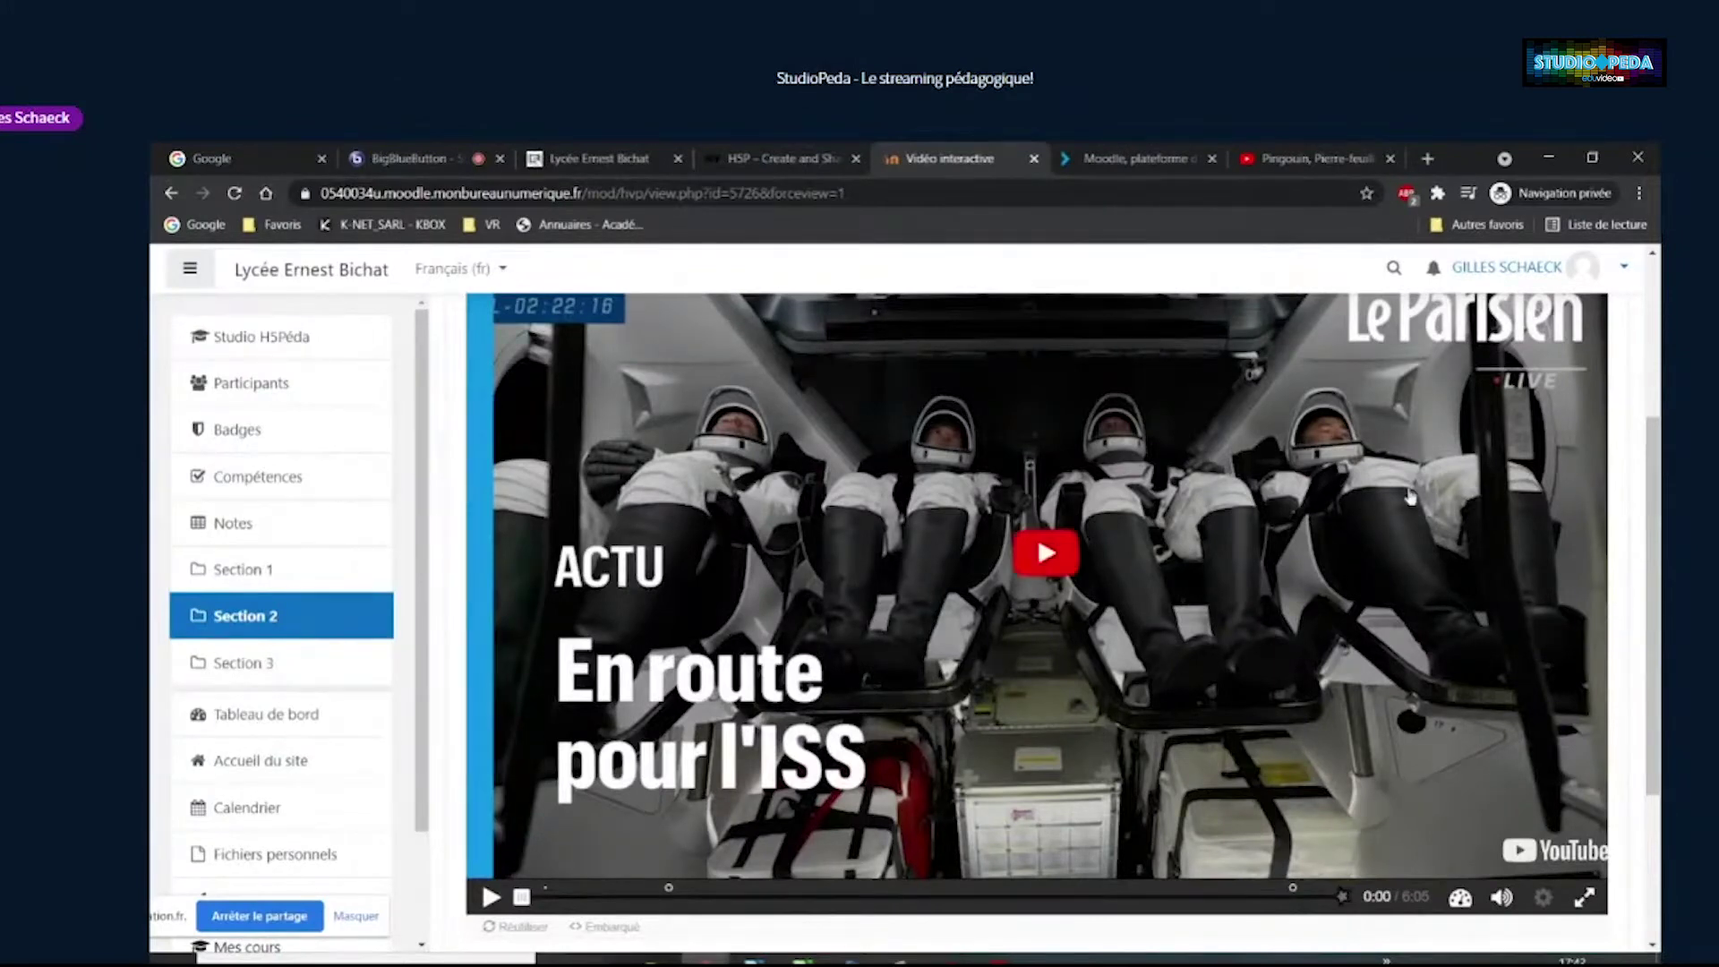
pyautogui.click(187, 274)
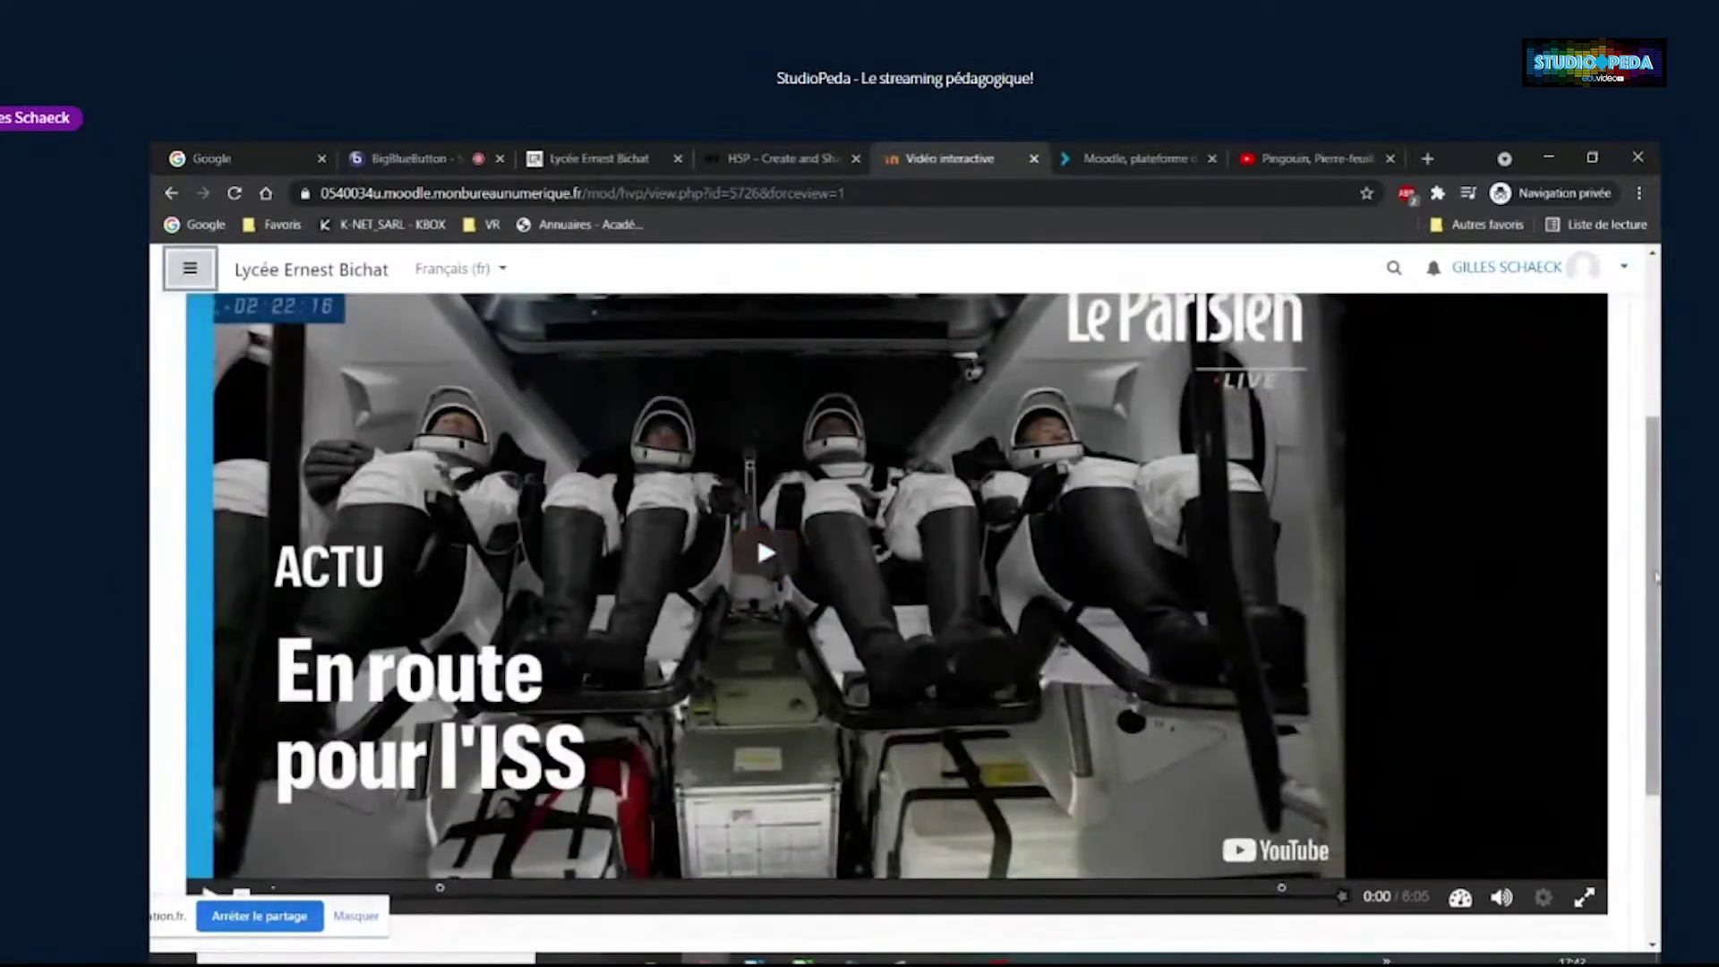
pyautogui.scroll(1, 1321, 665)
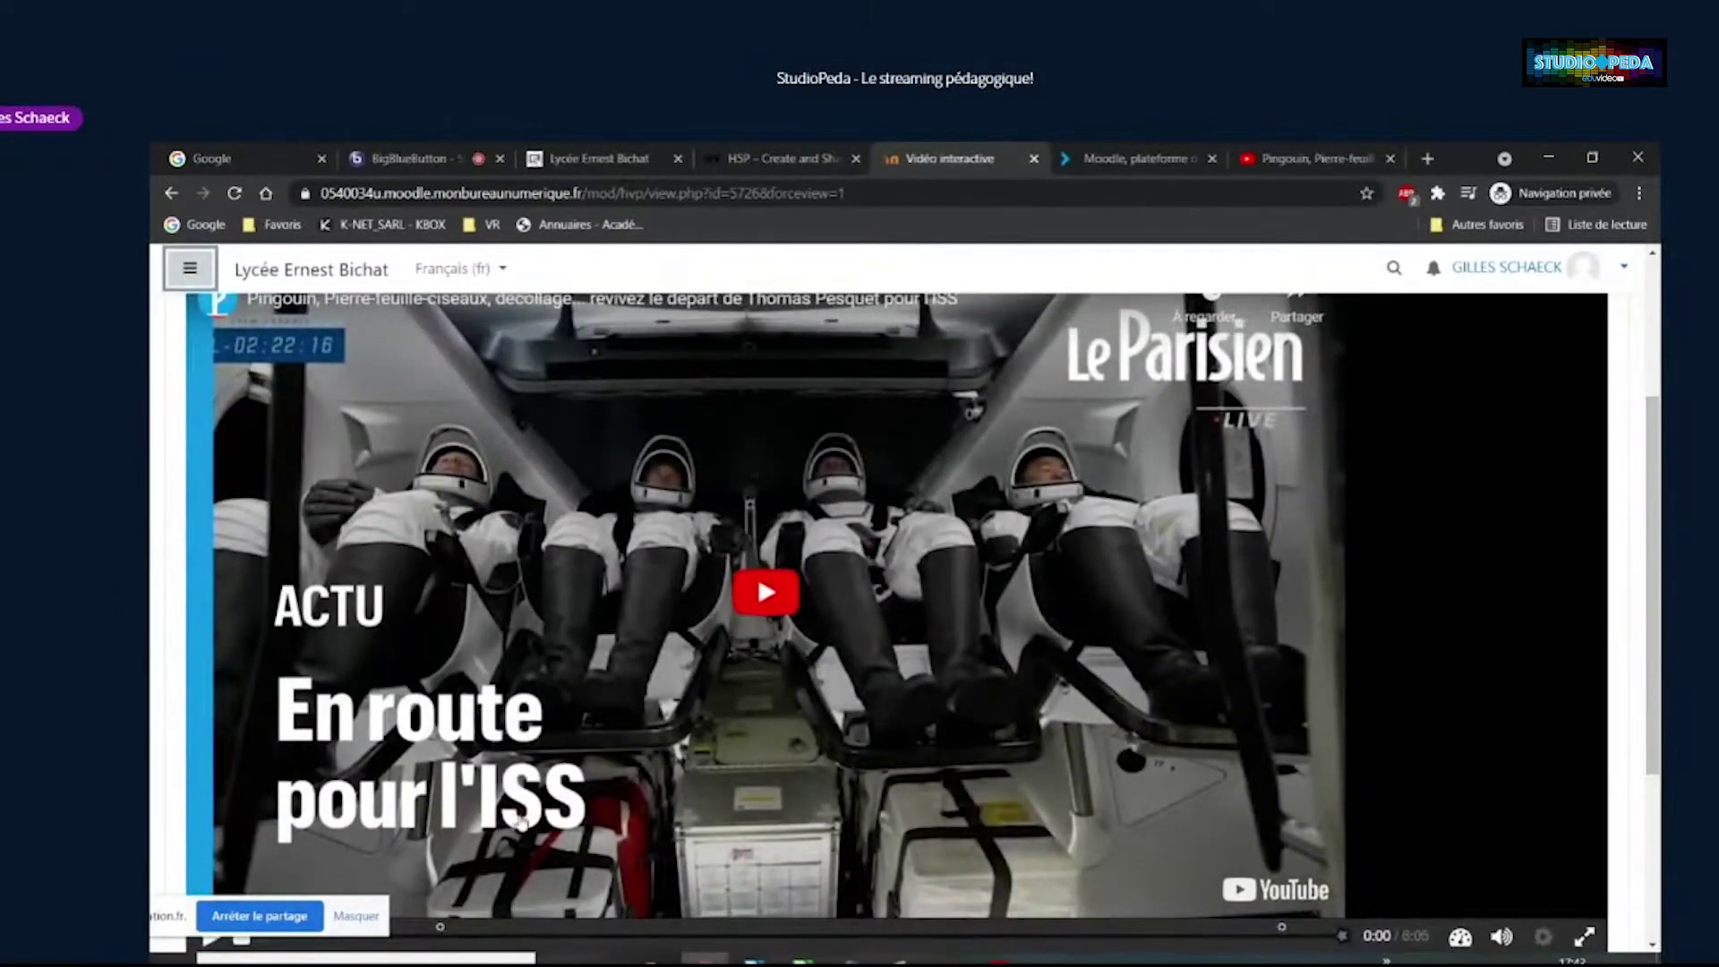
pyautogui.moveTo(166, 919); pyautogui.dragTo(288, 266)
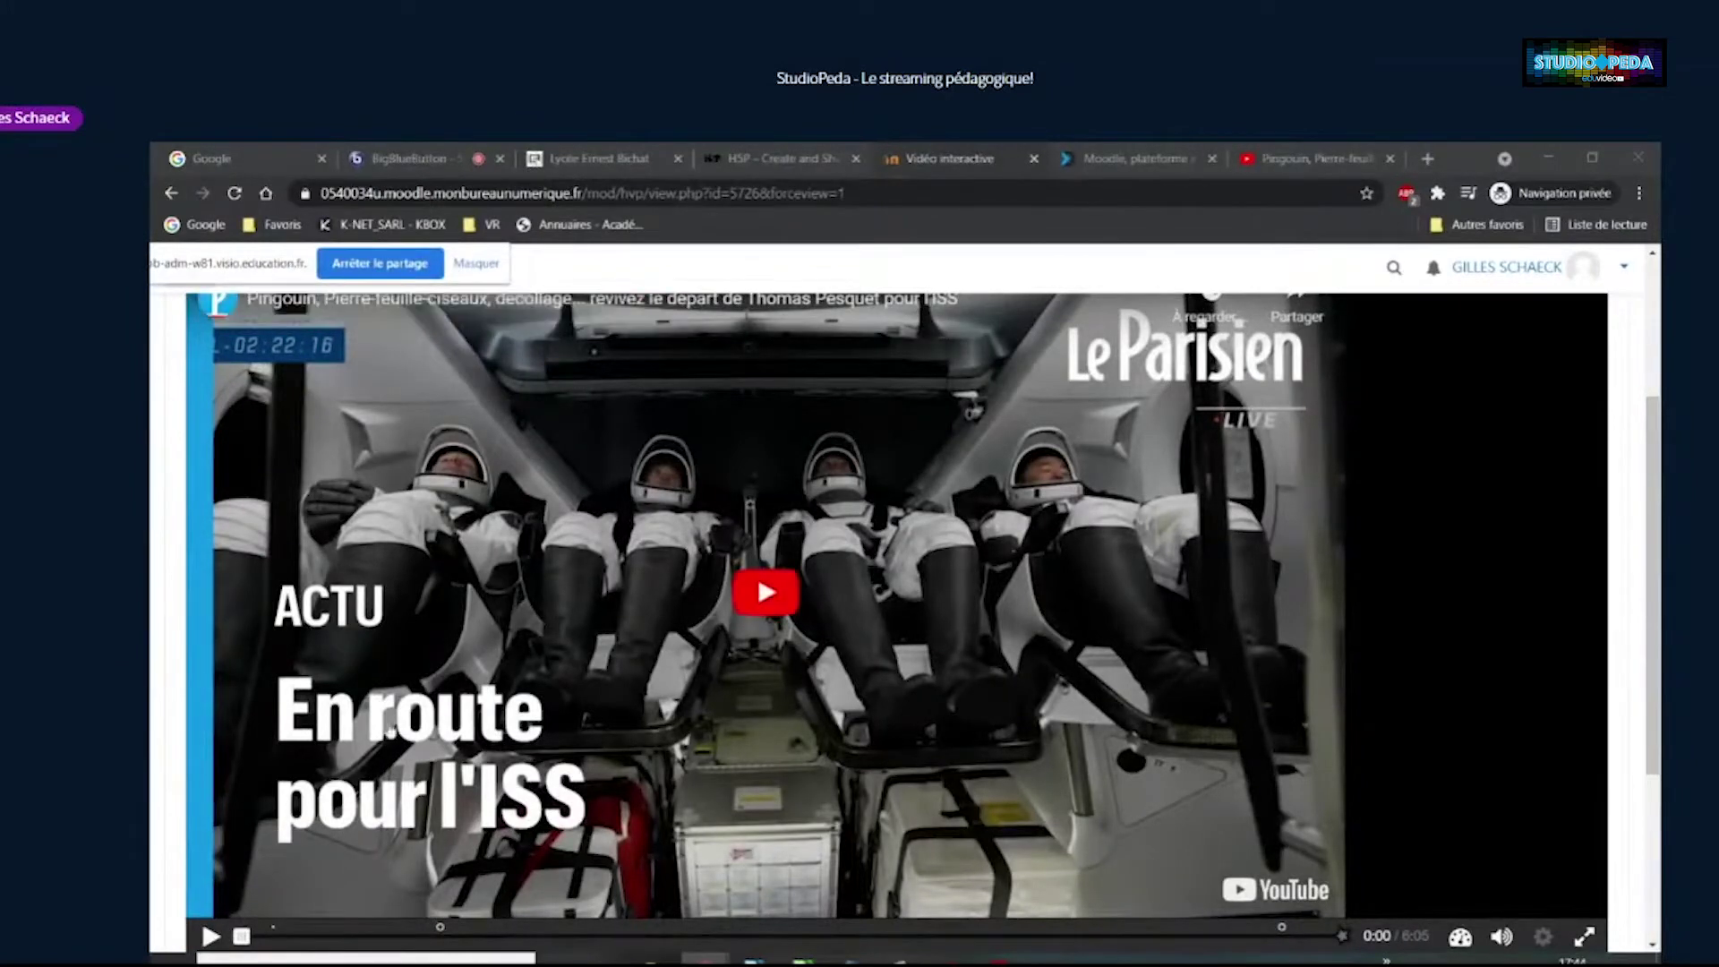
# Play the interactive video up to the "Consignes" interaction, read its instructions and close them
pyautogui.click(766, 595)
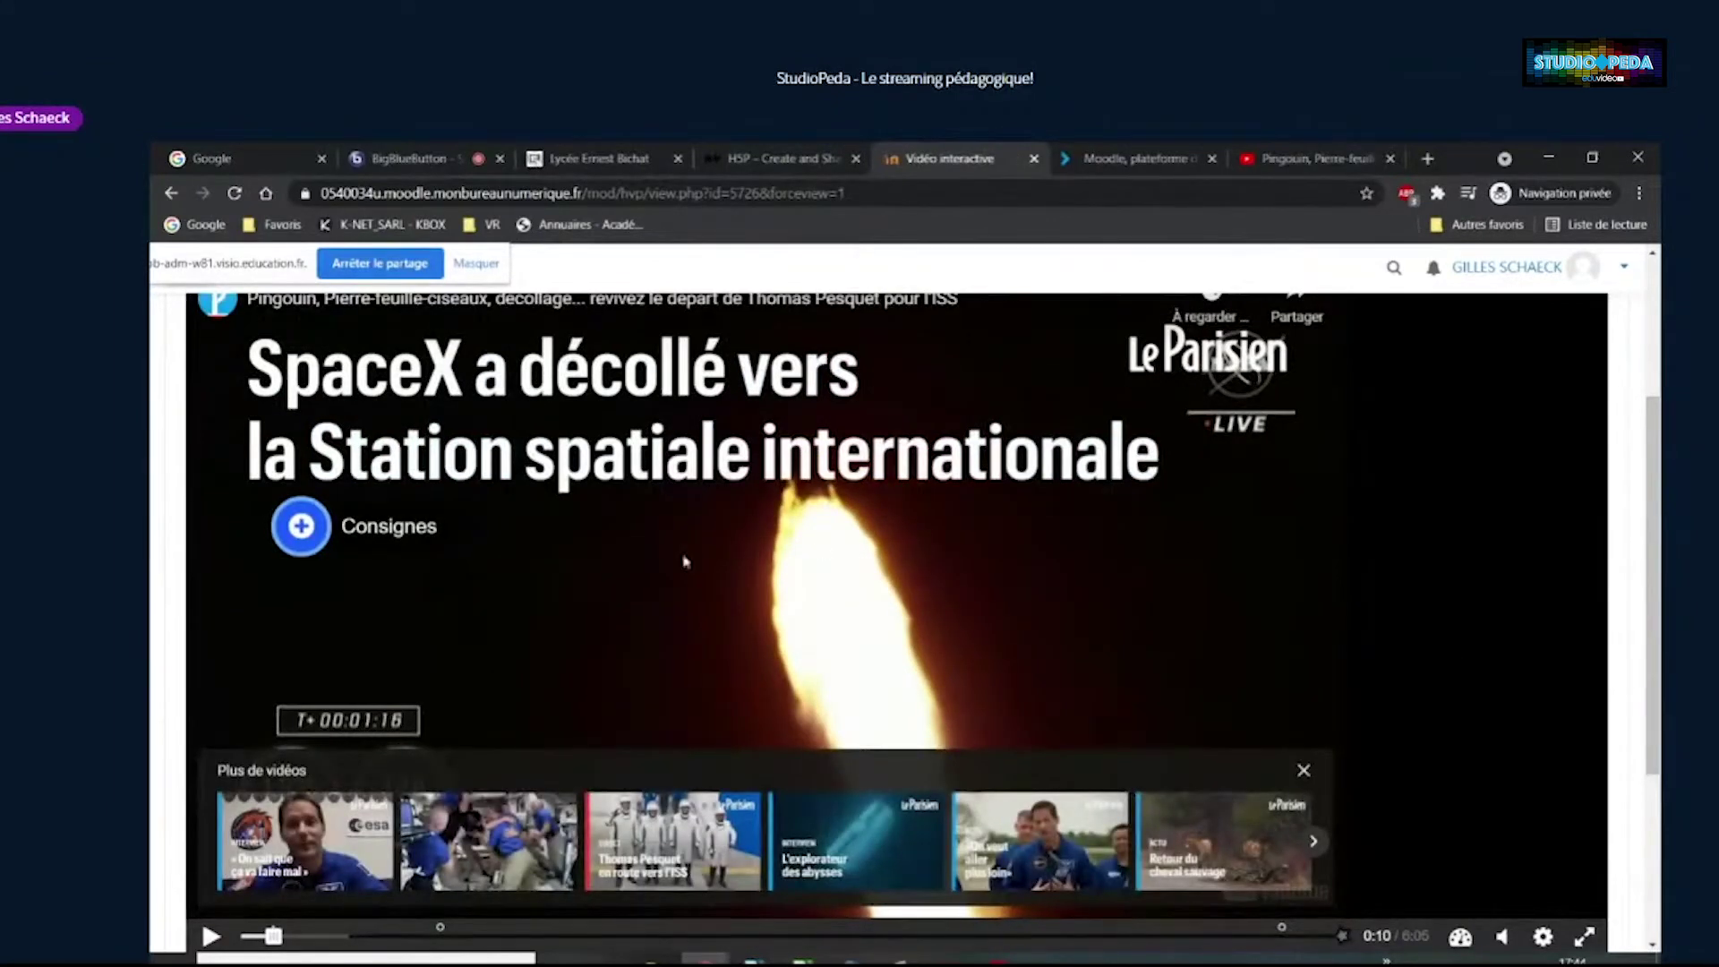
pyautogui.click(301, 525)
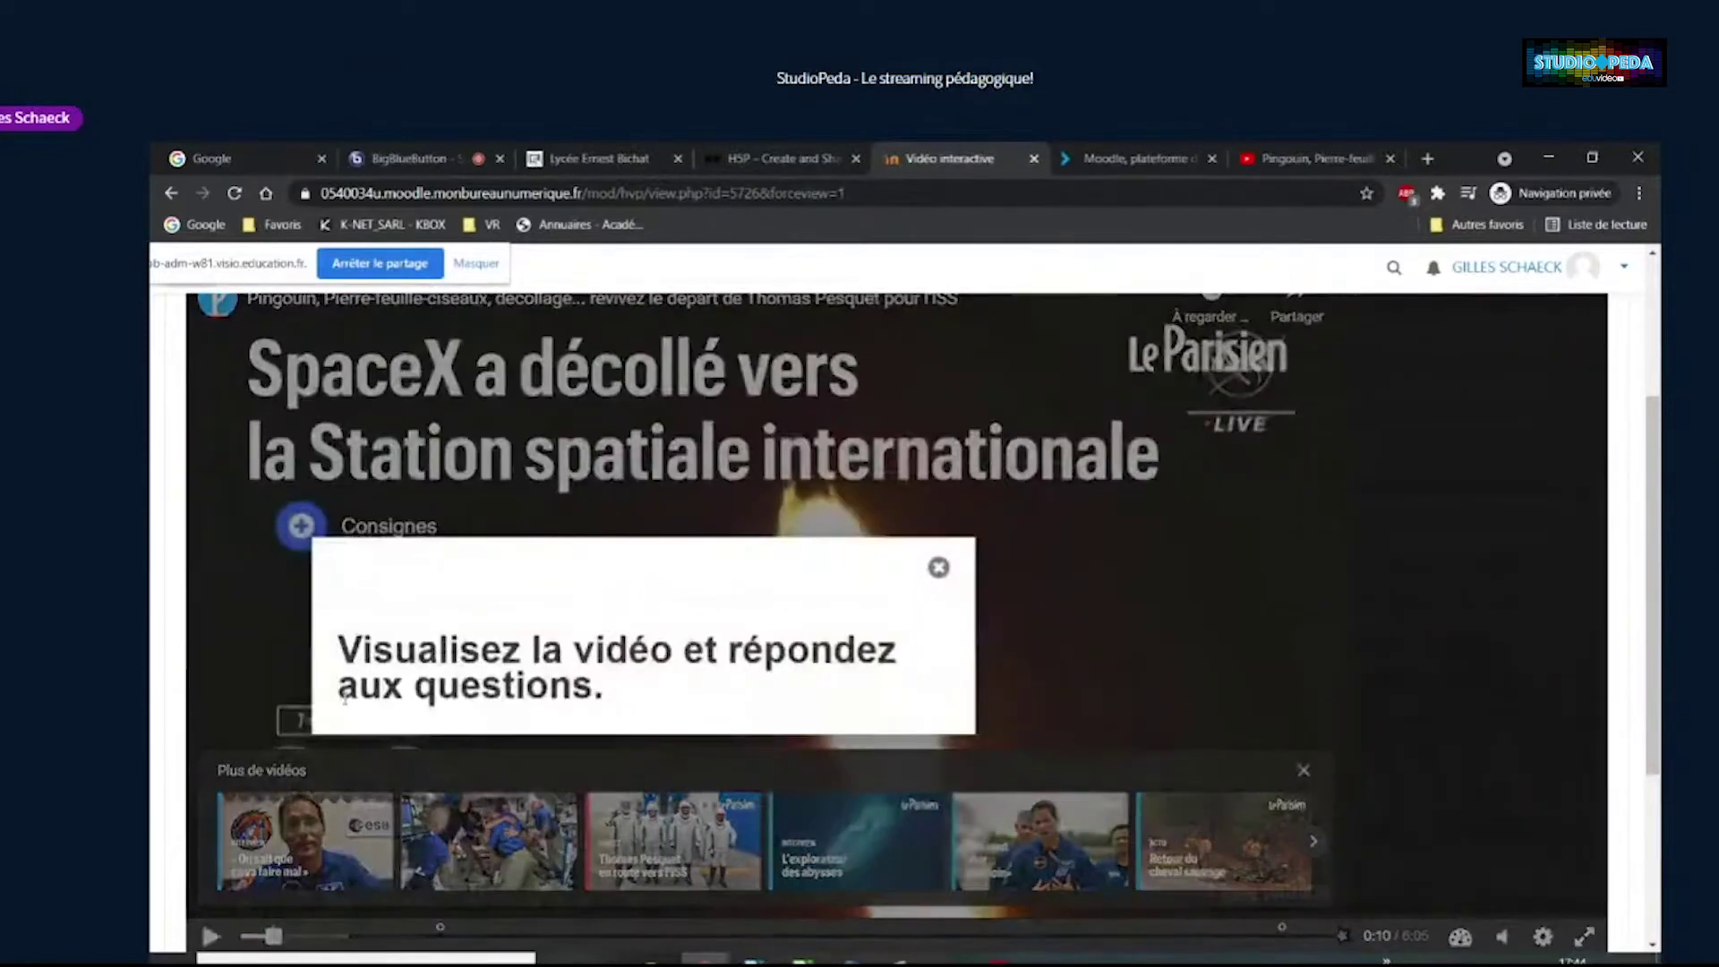
pyautogui.click(938, 569)
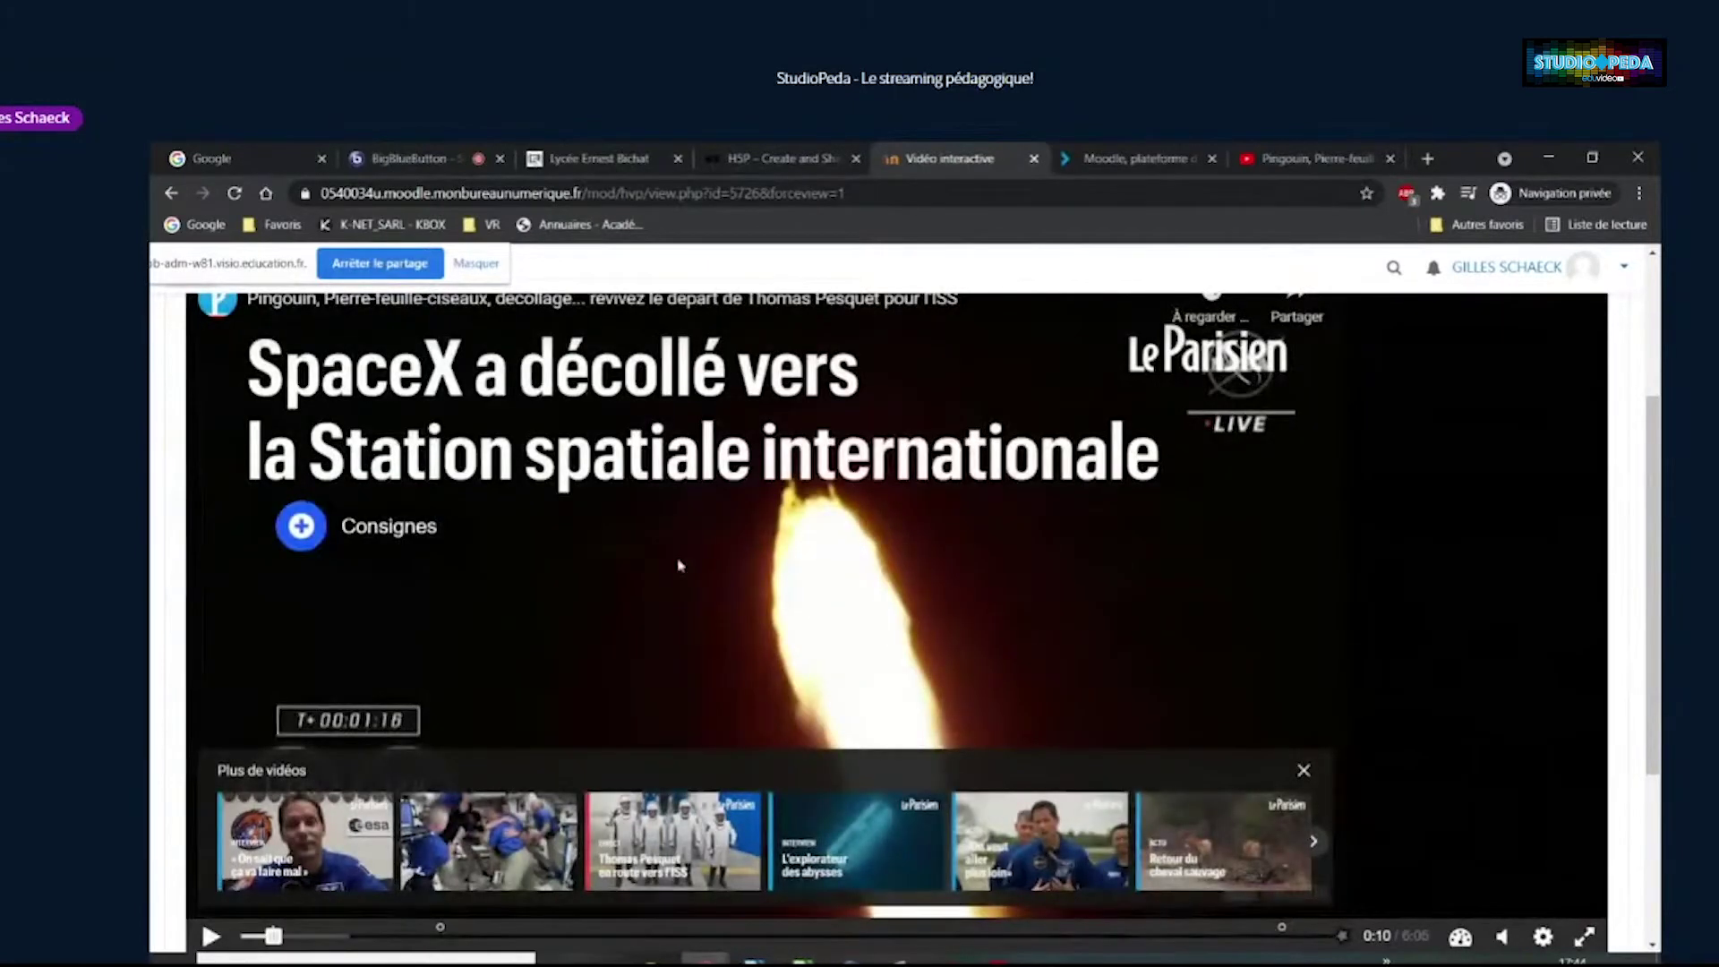
# Resume the video, skip ahead to the "Question 1" interaction at 1:07 and open the question
pyautogui.click(679, 565)
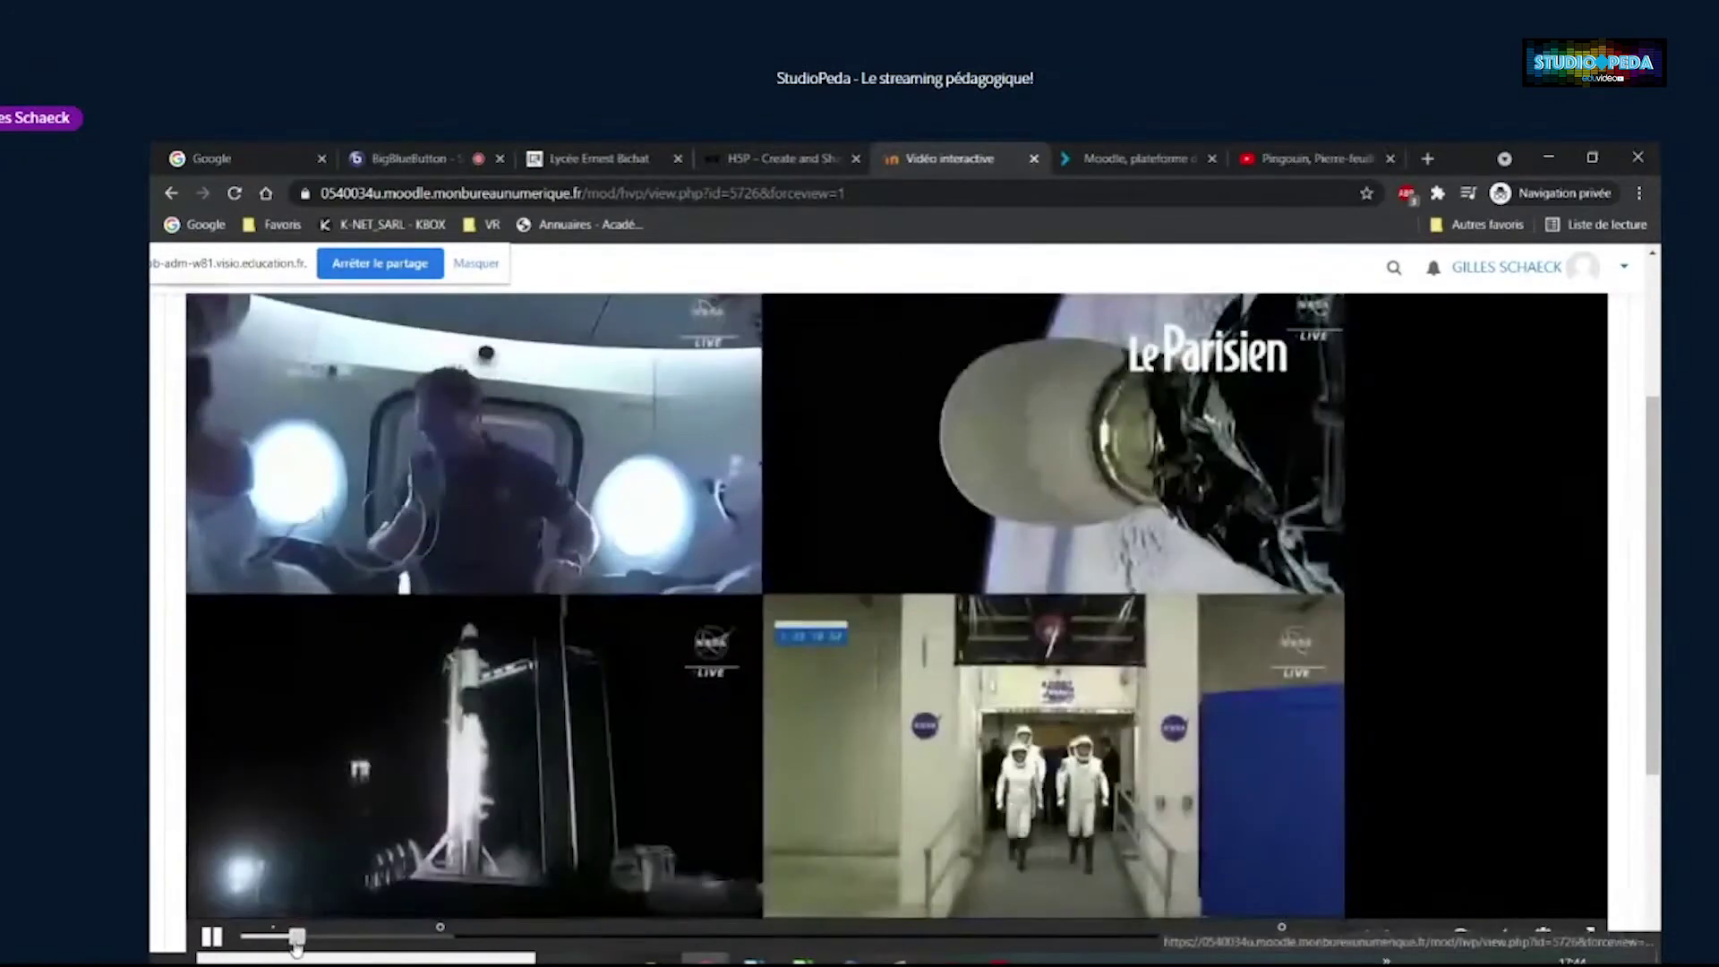
pyautogui.moveTo(296, 946); pyautogui.dragTo(421, 956)
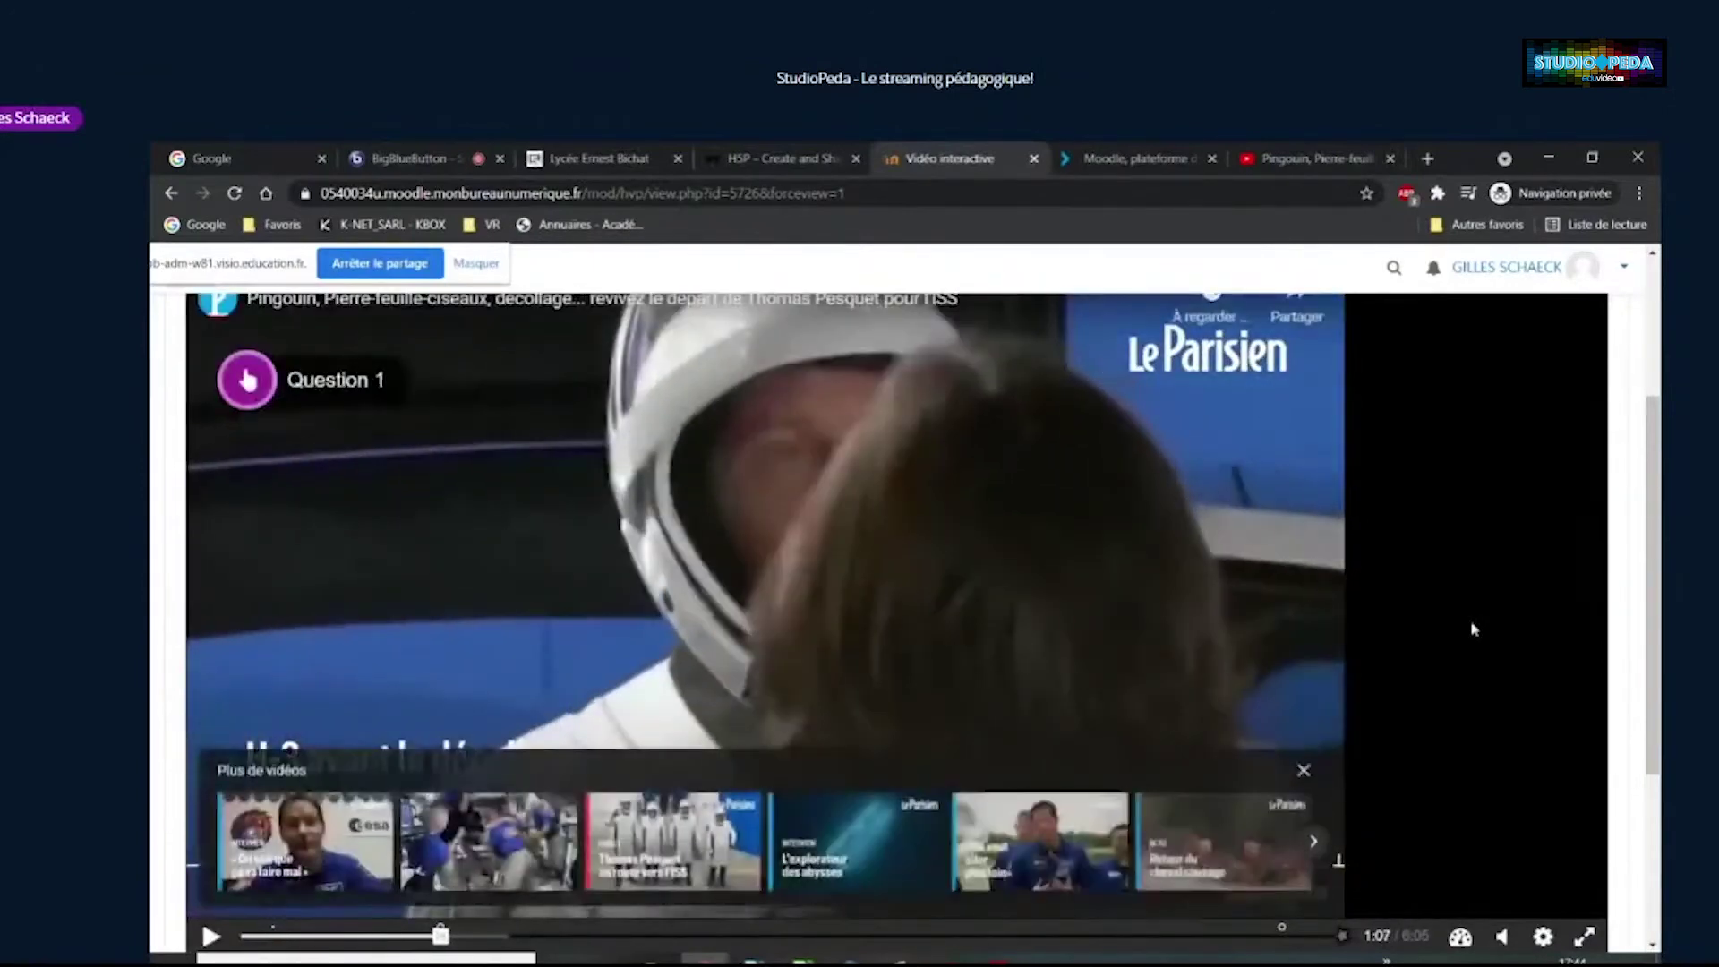
pyautogui.click(259, 391)
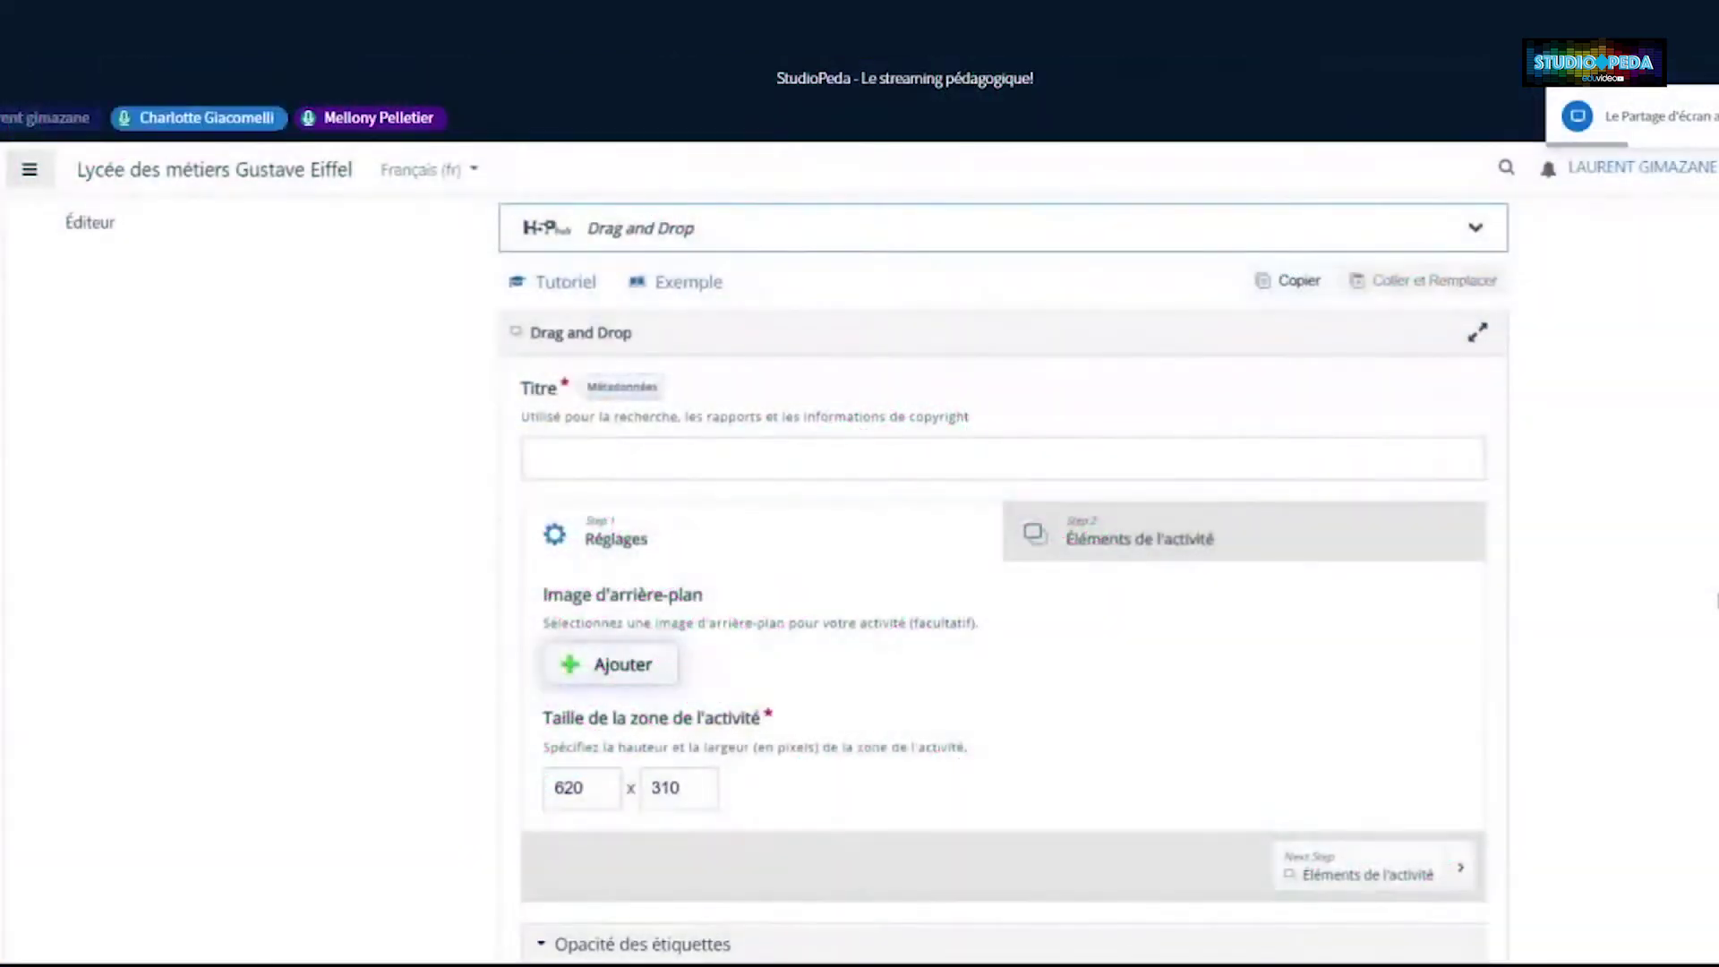
# Add an interactive content activity to the "H5P - DragAnDrop" course section and choose the Drag and Drop type
pyautogui.scroll(-3, 1003, 582)
pyautogui.scroll(-8, 1522, 609)
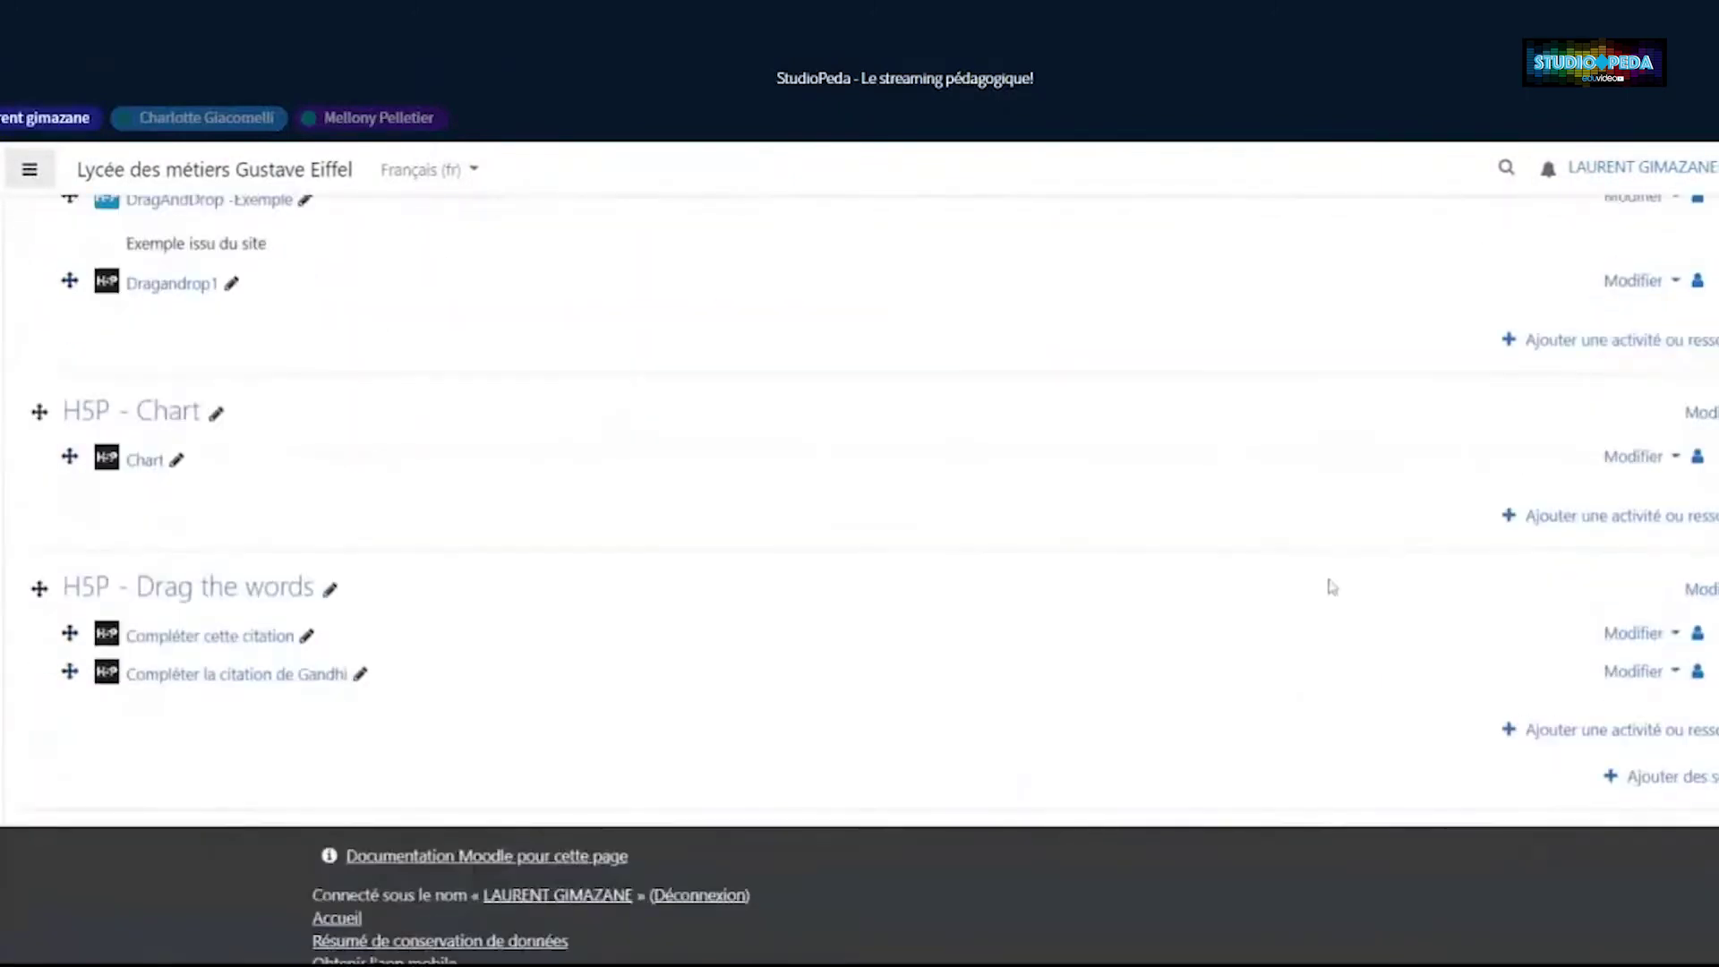
pyautogui.click(1555, 438)
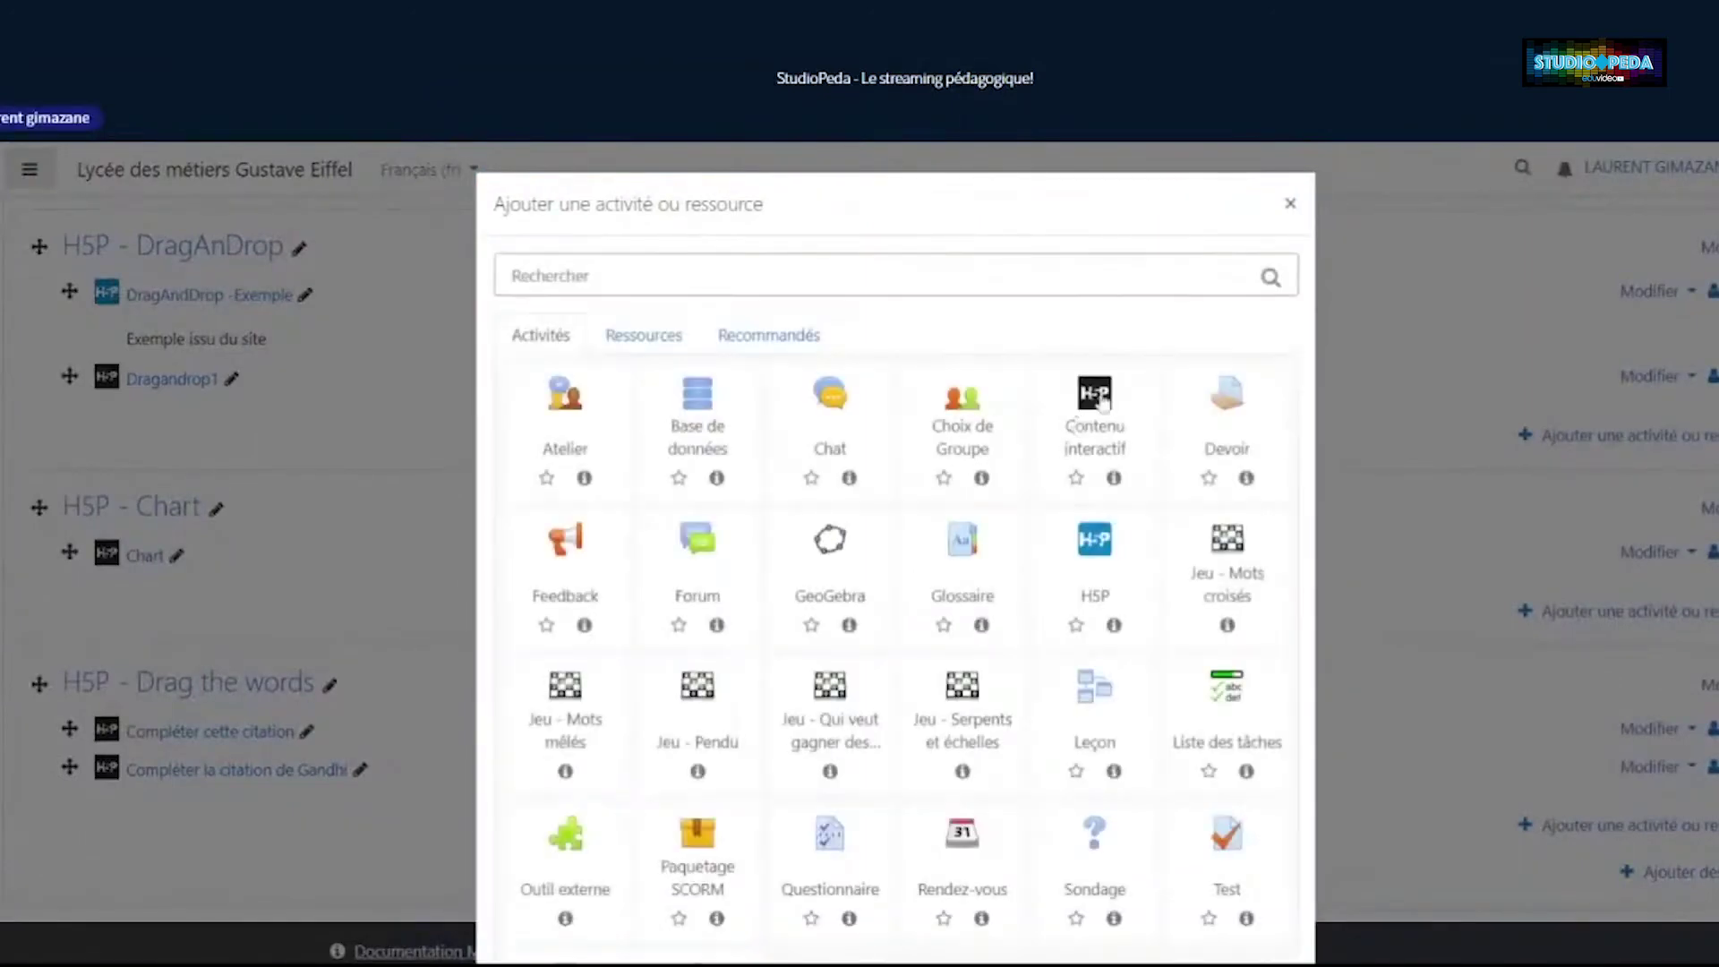
pyautogui.click(1096, 399)
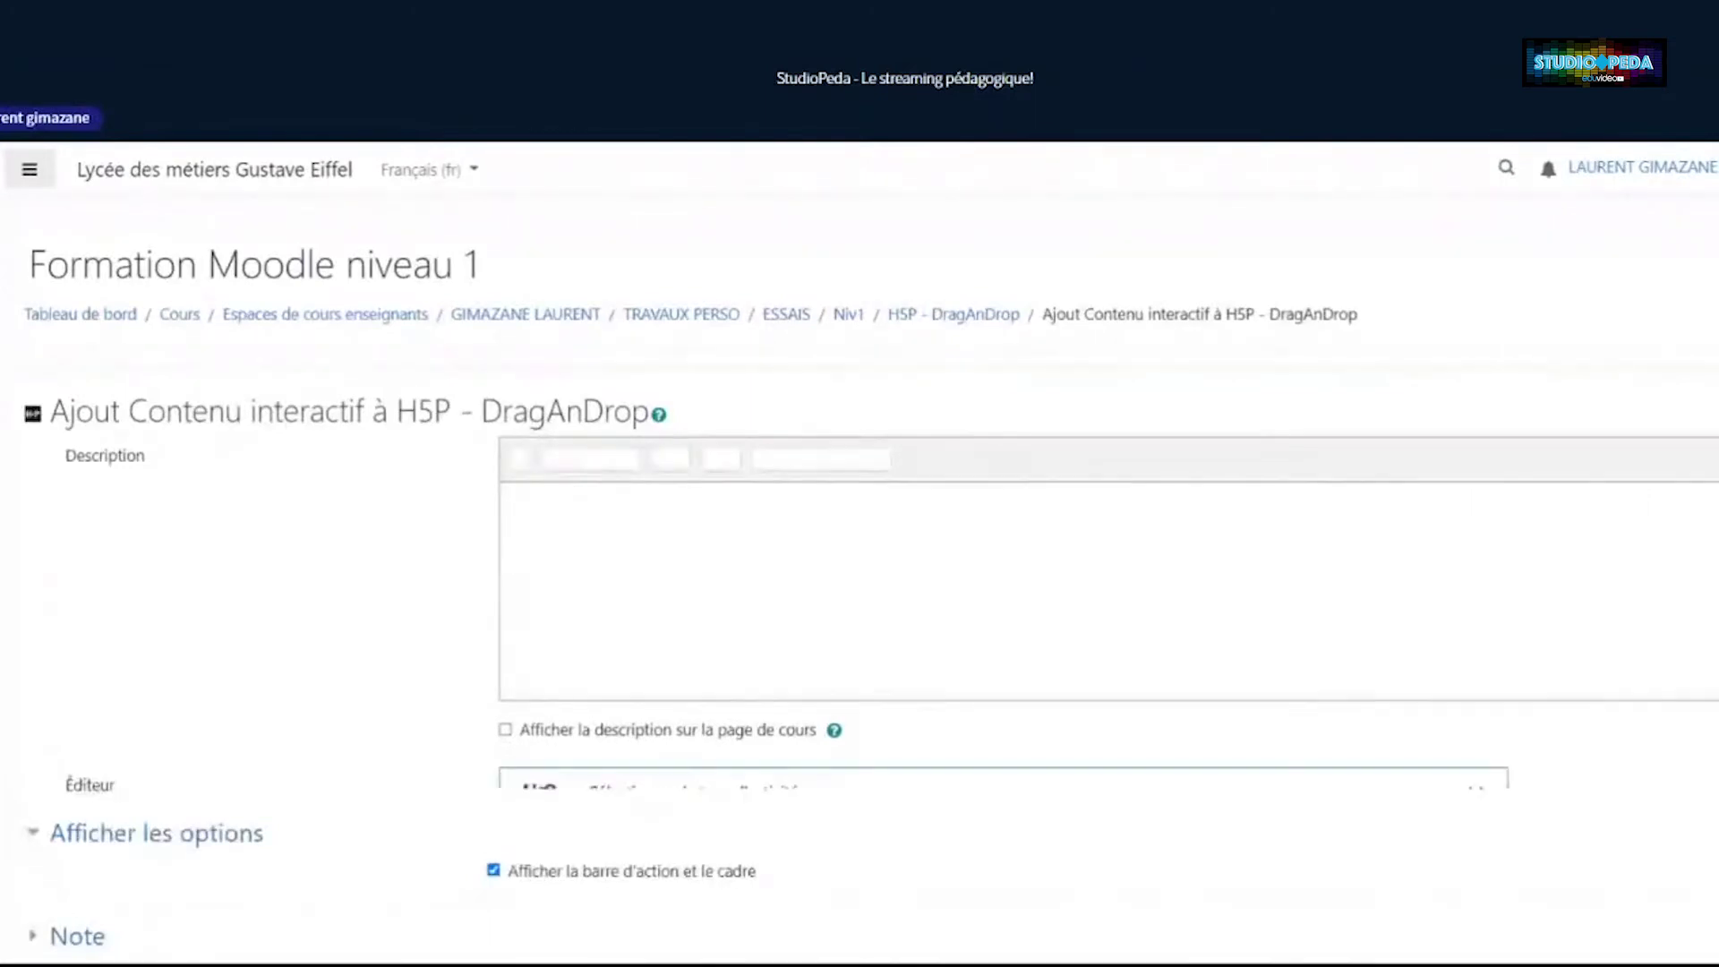
pyautogui.scroll(-1, 1211, 457)
pyautogui.scroll(-5, 1305, 568)
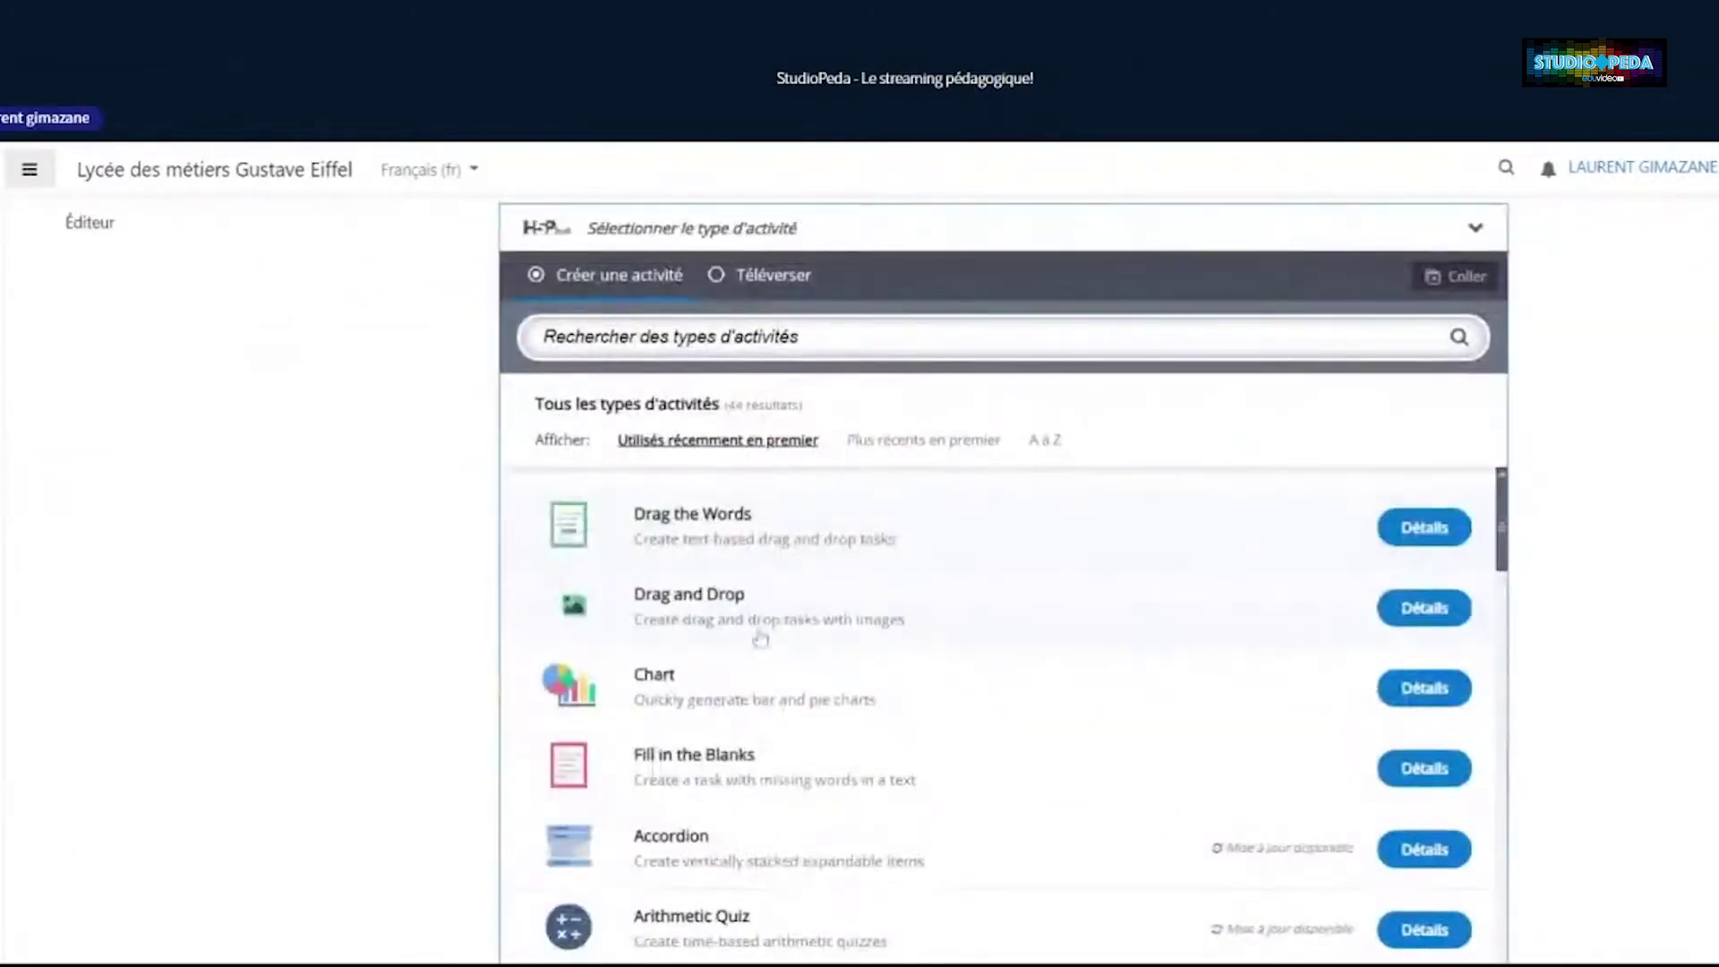
pyautogui.click(721, 618)
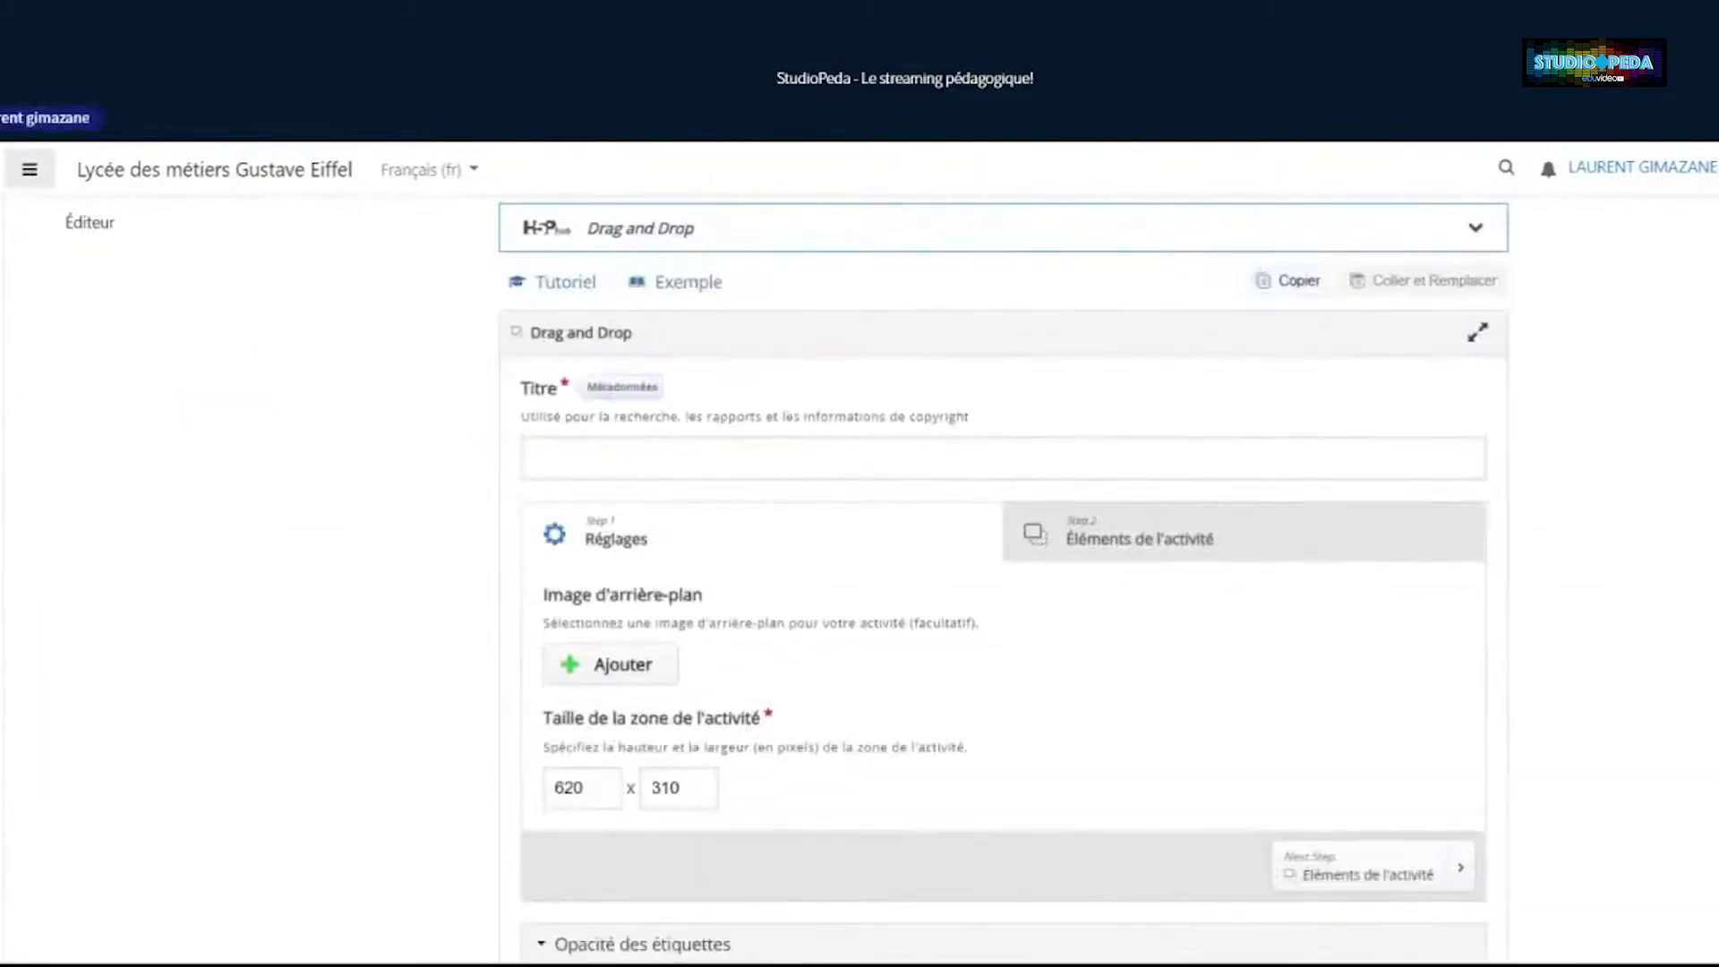
# Title the activity "Glisser les réponses" and upload the skeleton picture as its background image
pyautogui.write('Glisser')
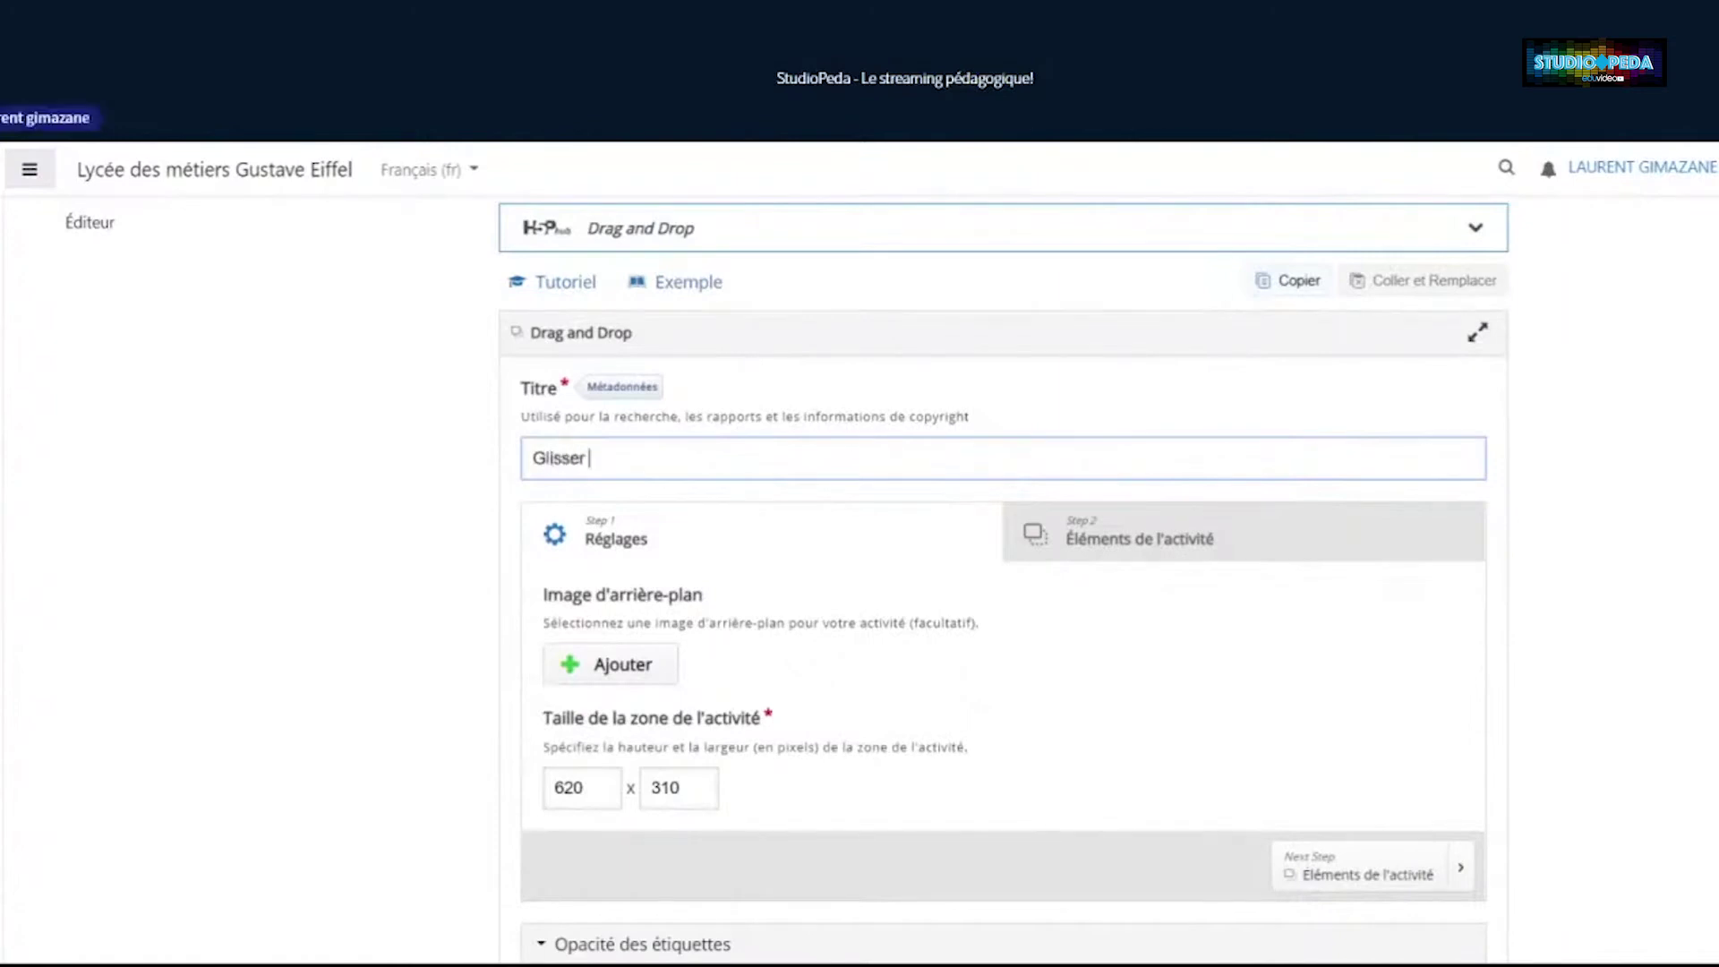
pyautogui.write(' les réponses')
pyautogui.click(614, 674)
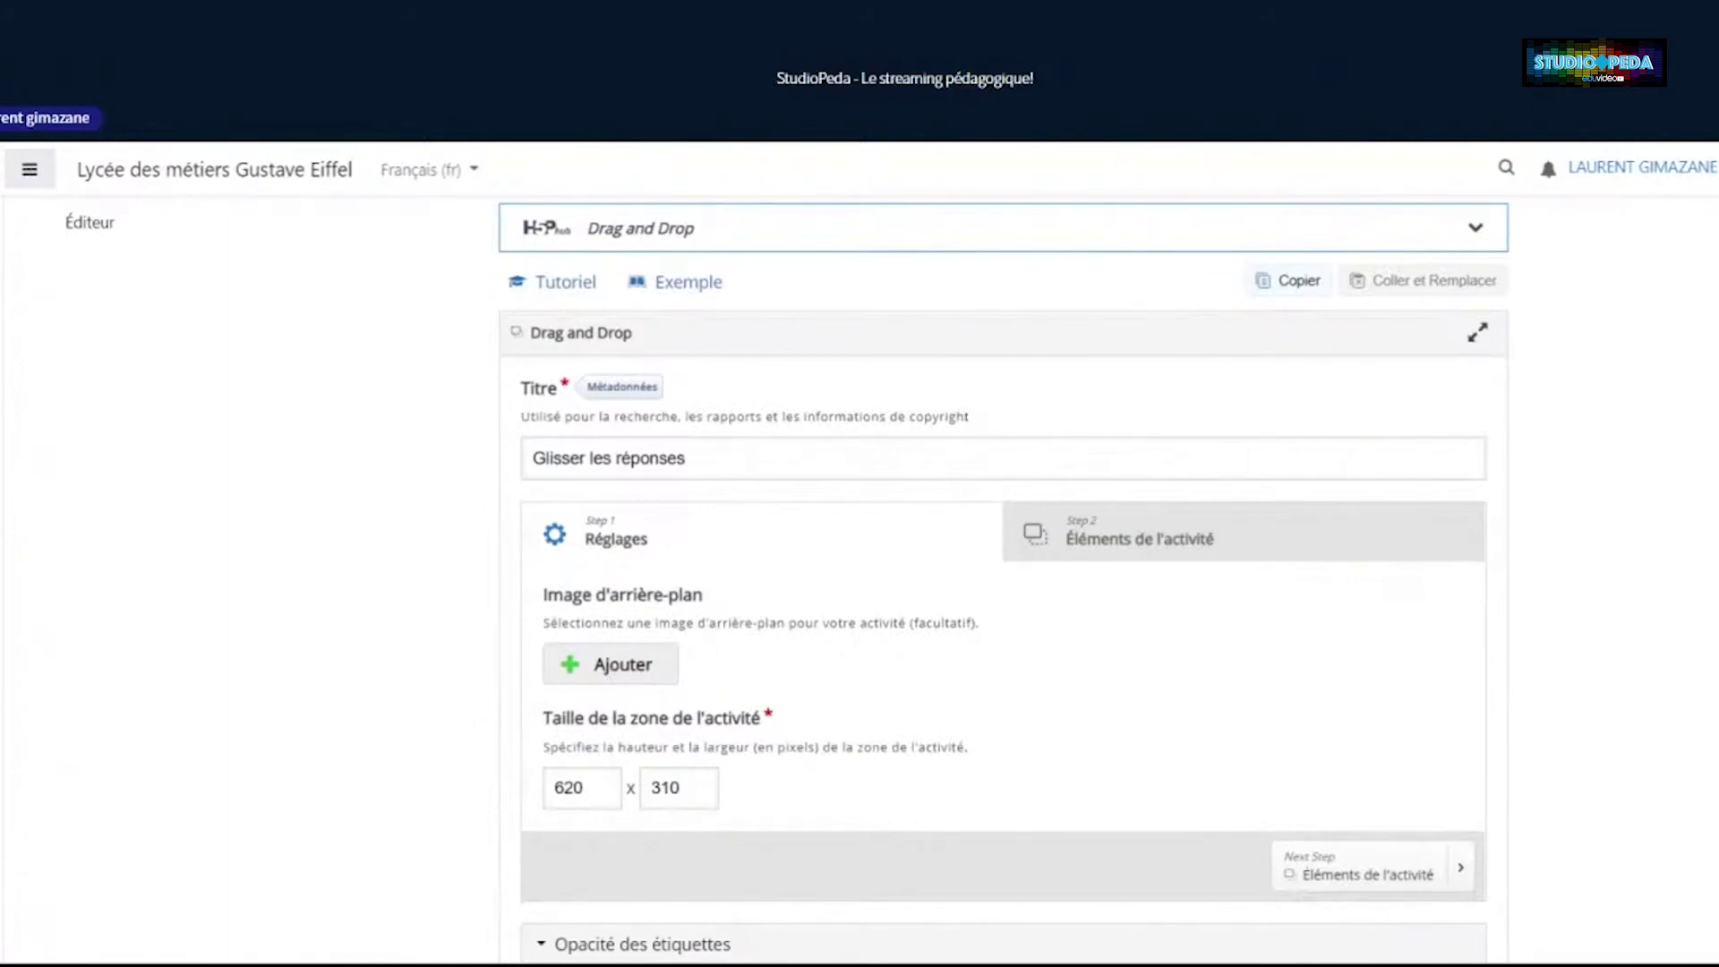
pyautogui.scroll(-1, 1003, 582)
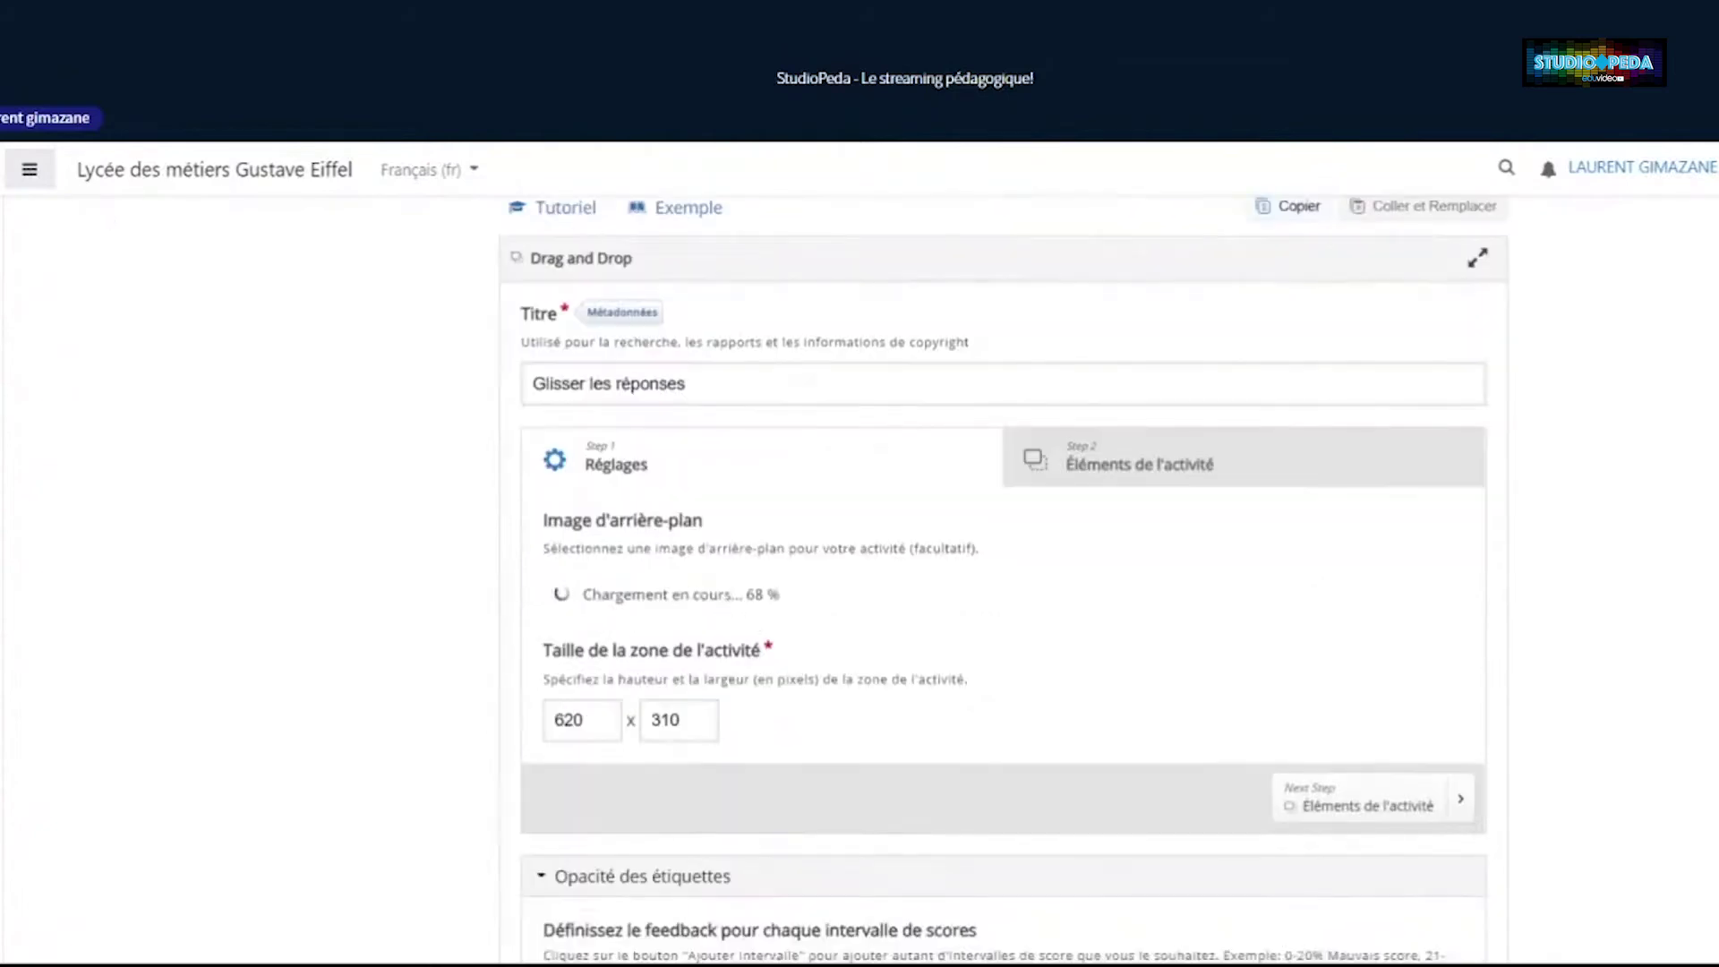
pyautogui.scroll(-2, 1239, 471)
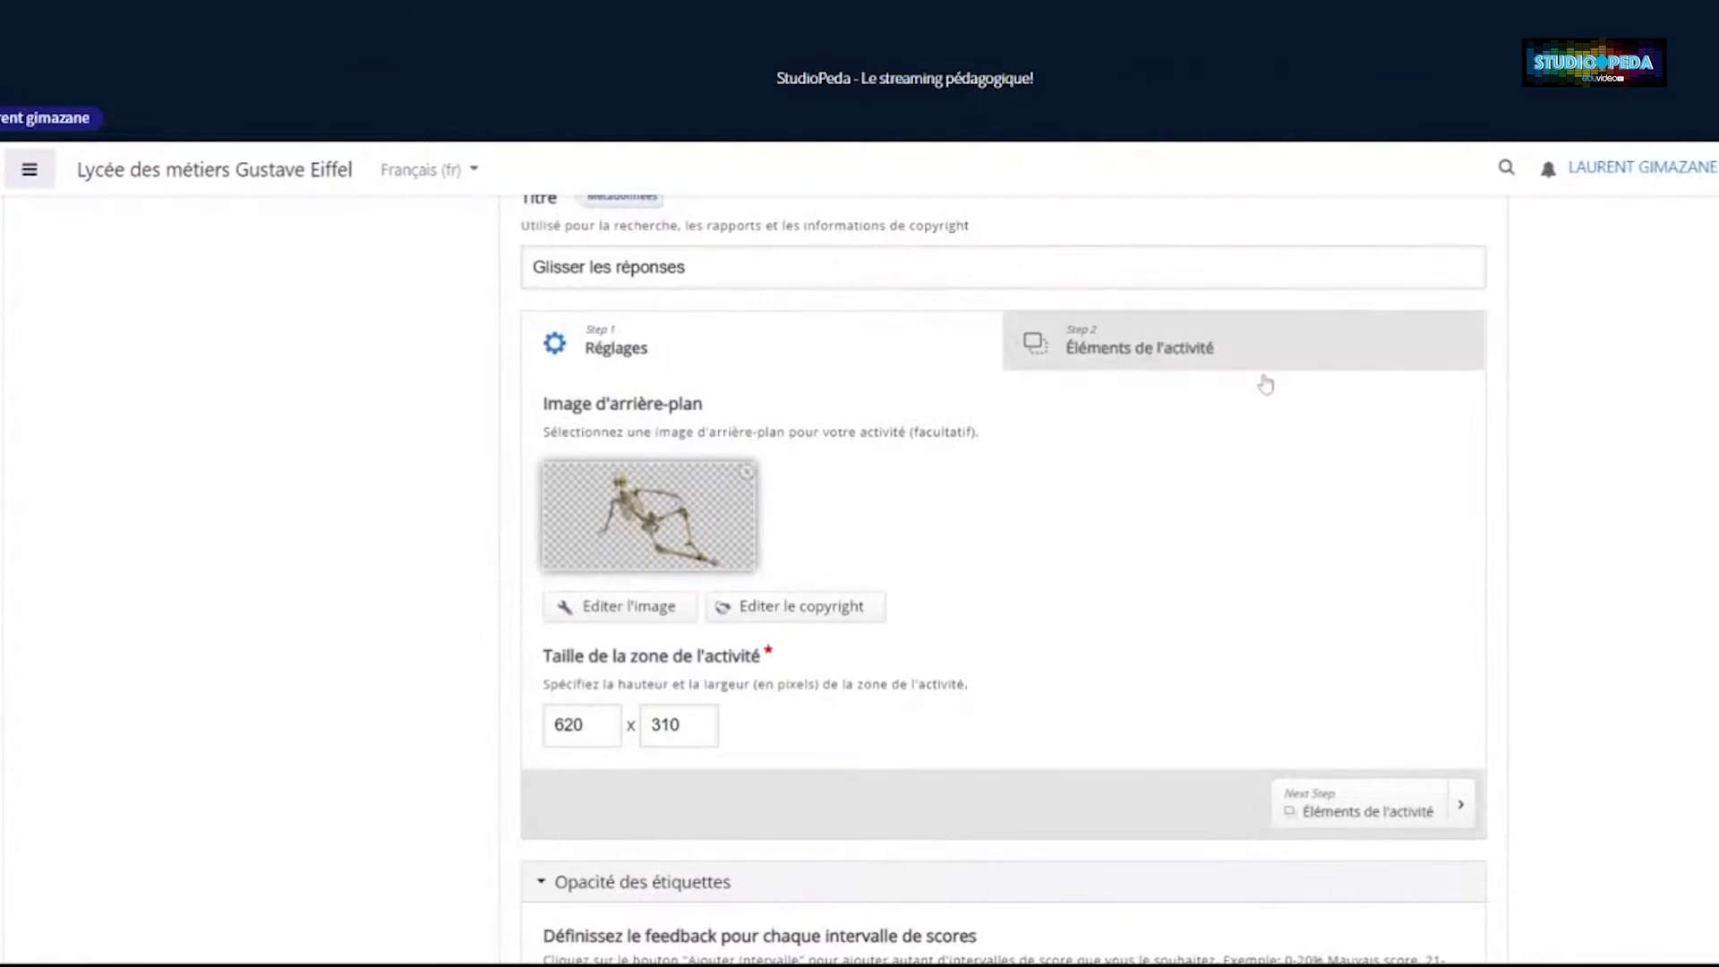
# Open the activity elements editor with the skeleton background and check its drop zone and text tools
pyautogui.scroll(-1, 1674, 503)
pyautogui.scroll(1, 1658, 499)
pyautogui.click(1161, 359)
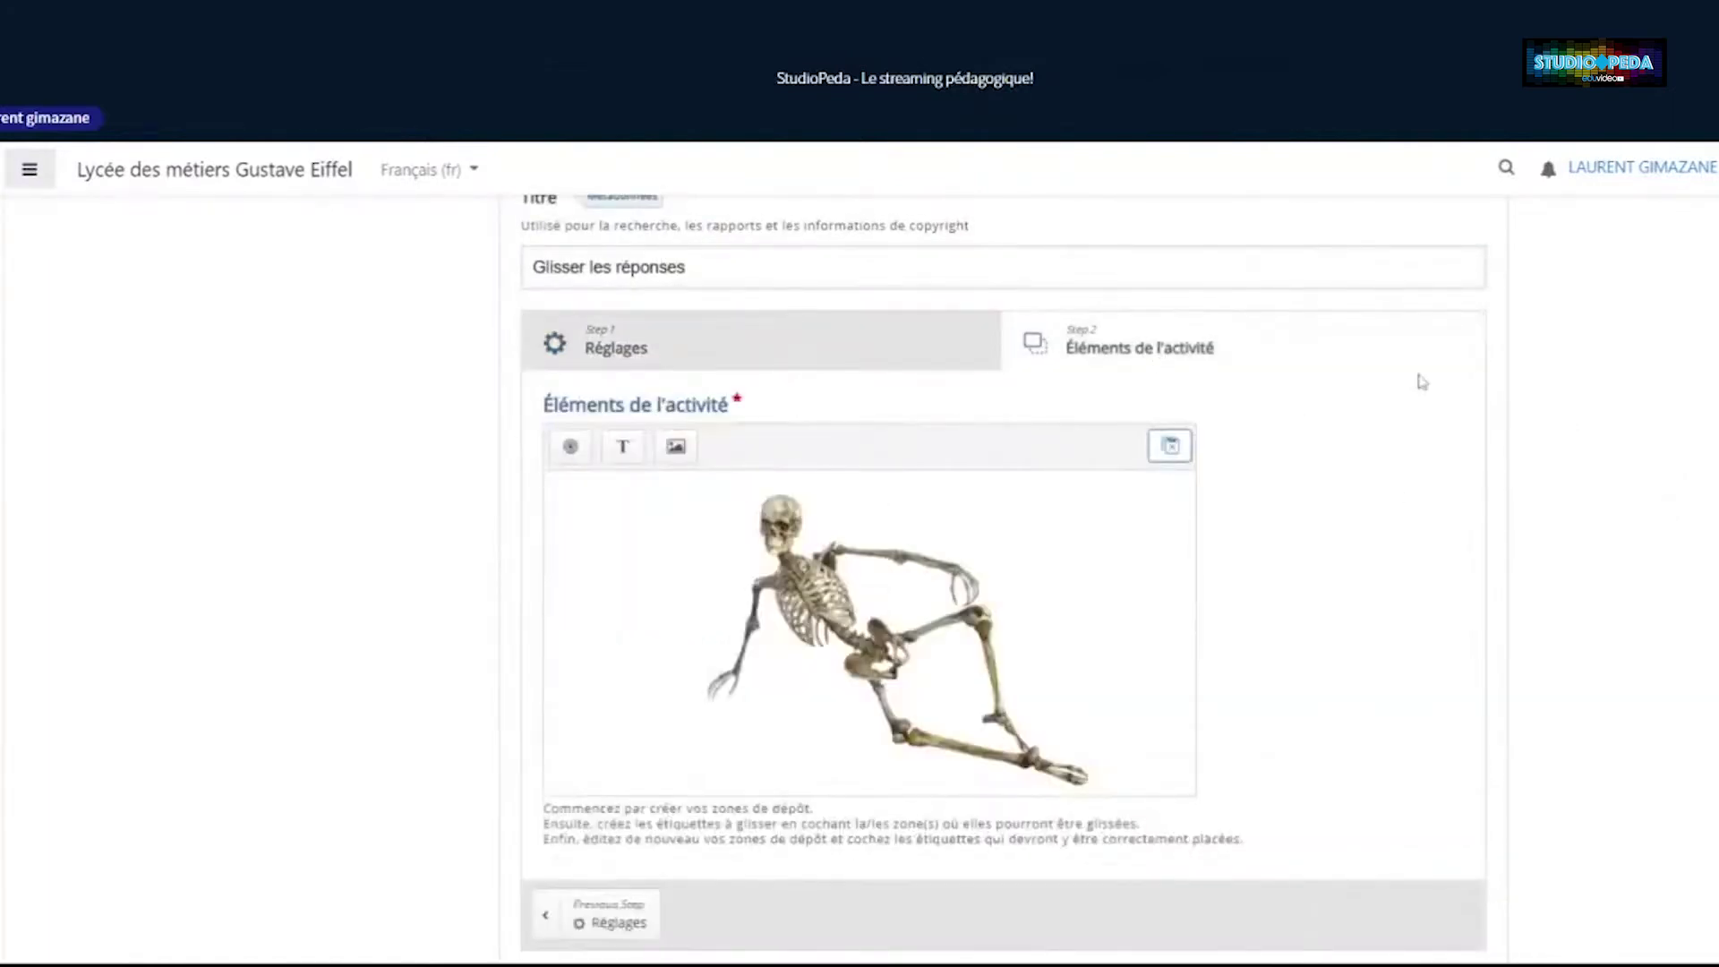
pyautogui.click(570, 448)
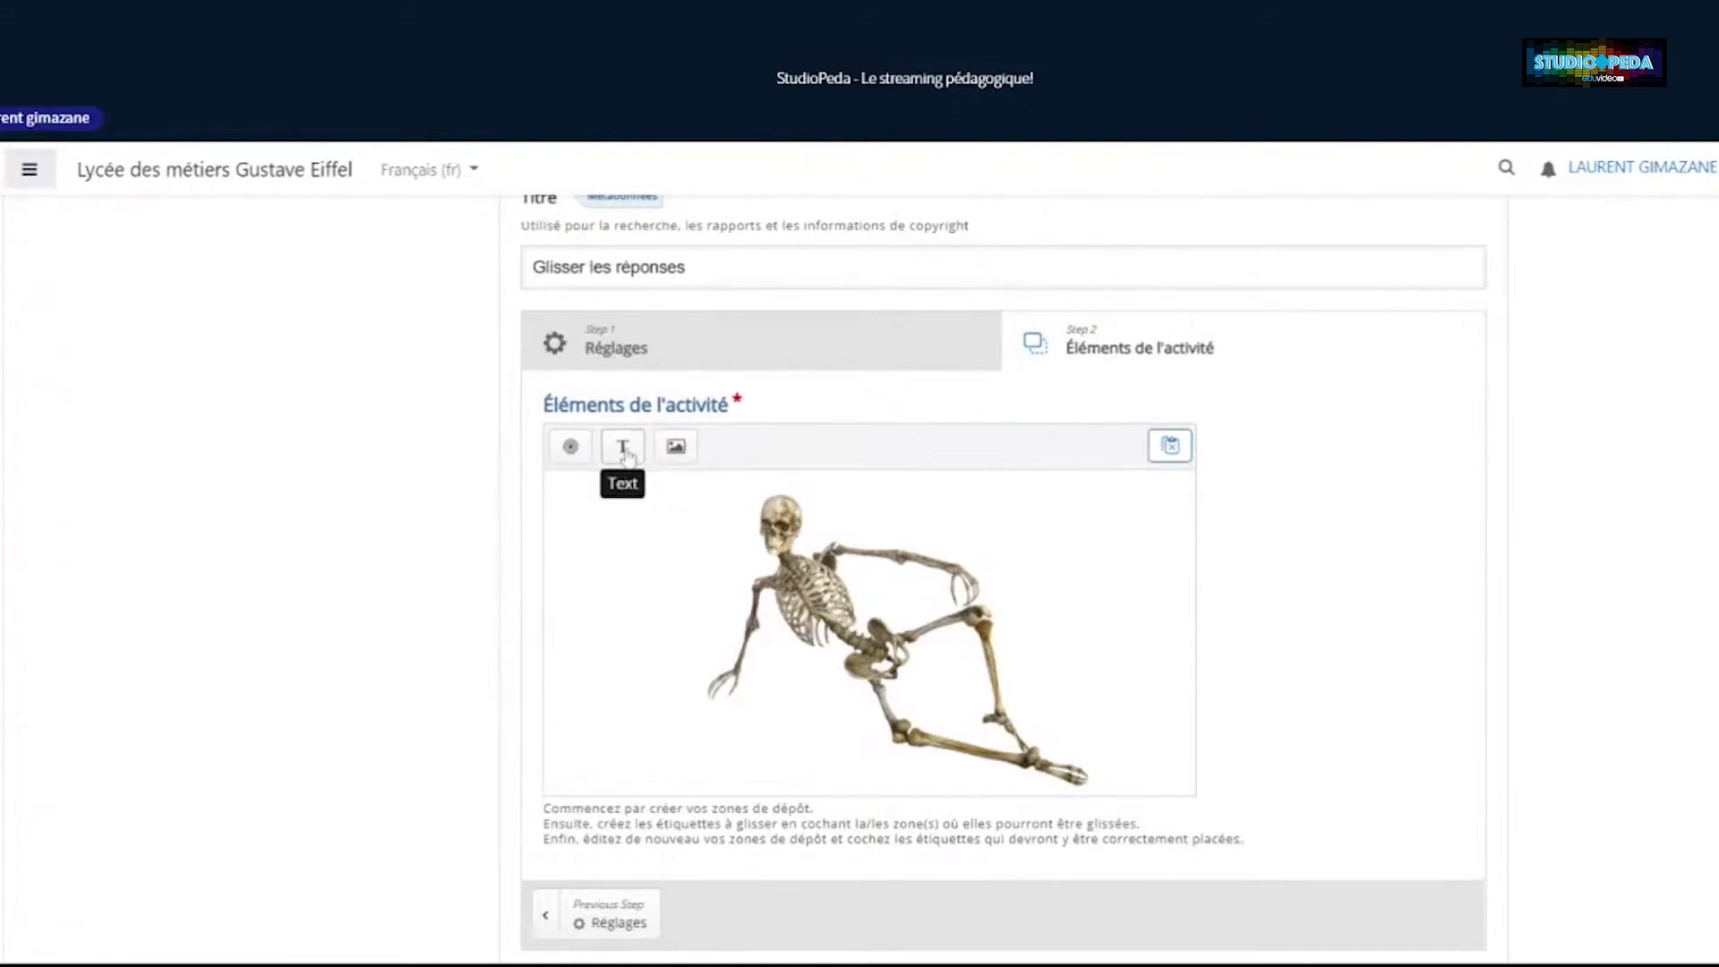
# Add a drop zone labelled "Hanche" that accepts only one element and place it beside the skeleton's hip
pyautogui.click(572, 448)
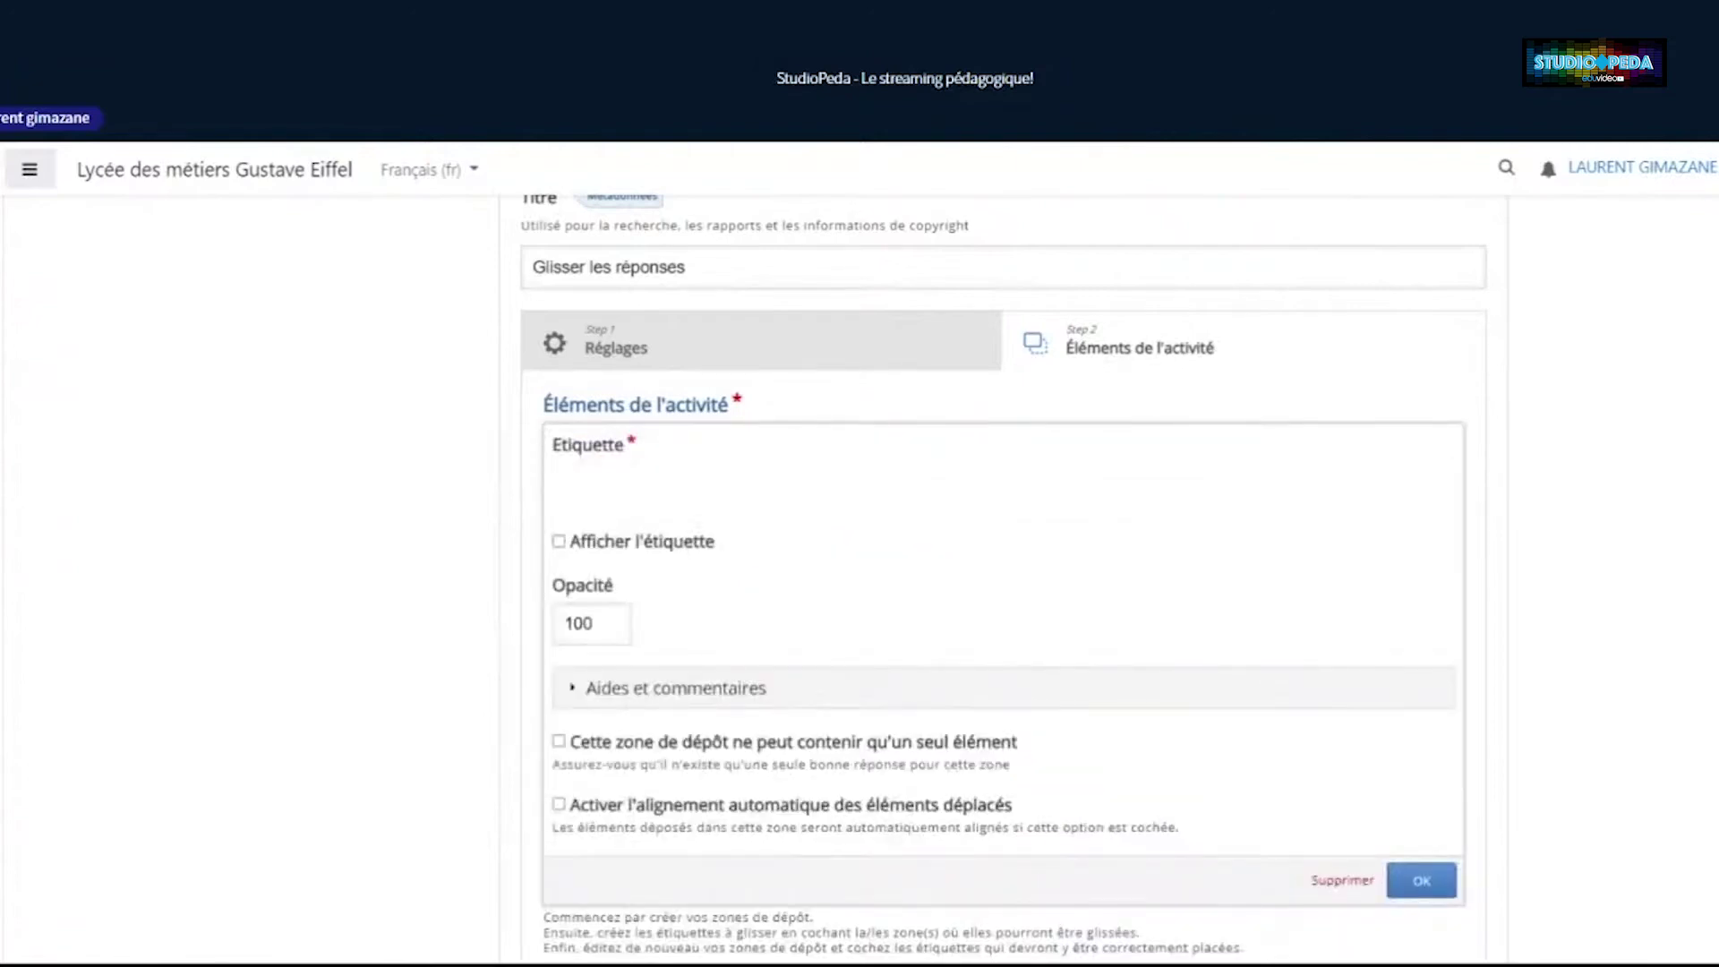
pyautogui.write('Hanche')
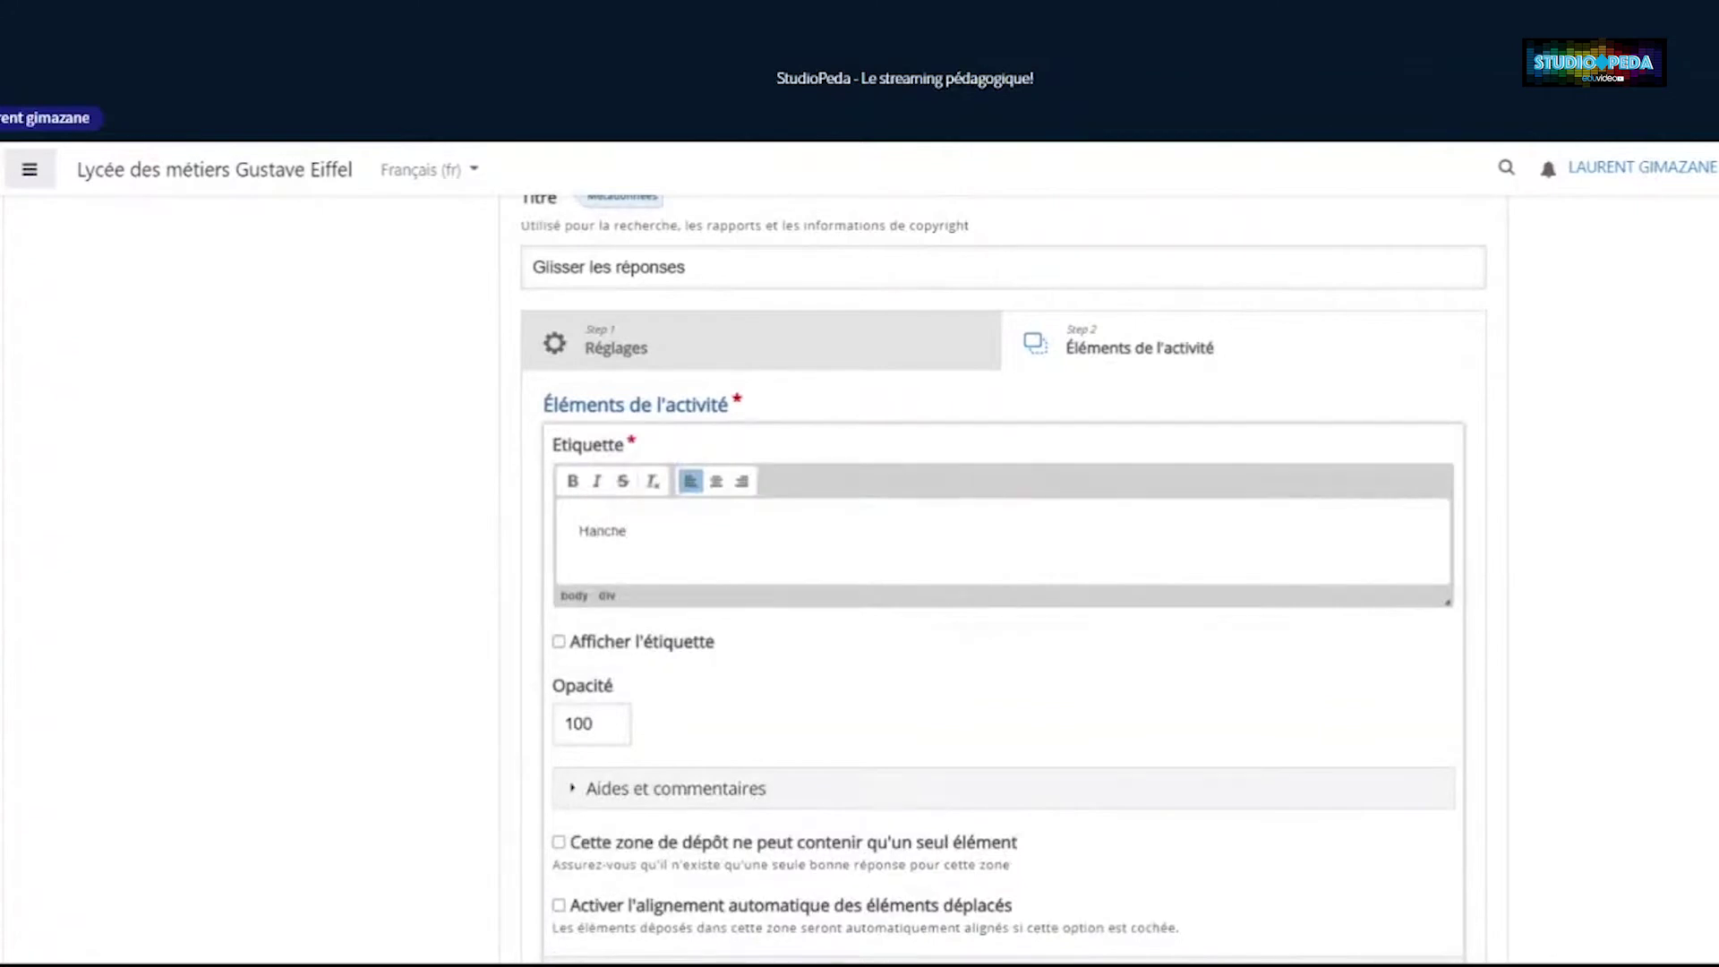
pyautogui.scroll(-1, 1681, 693)
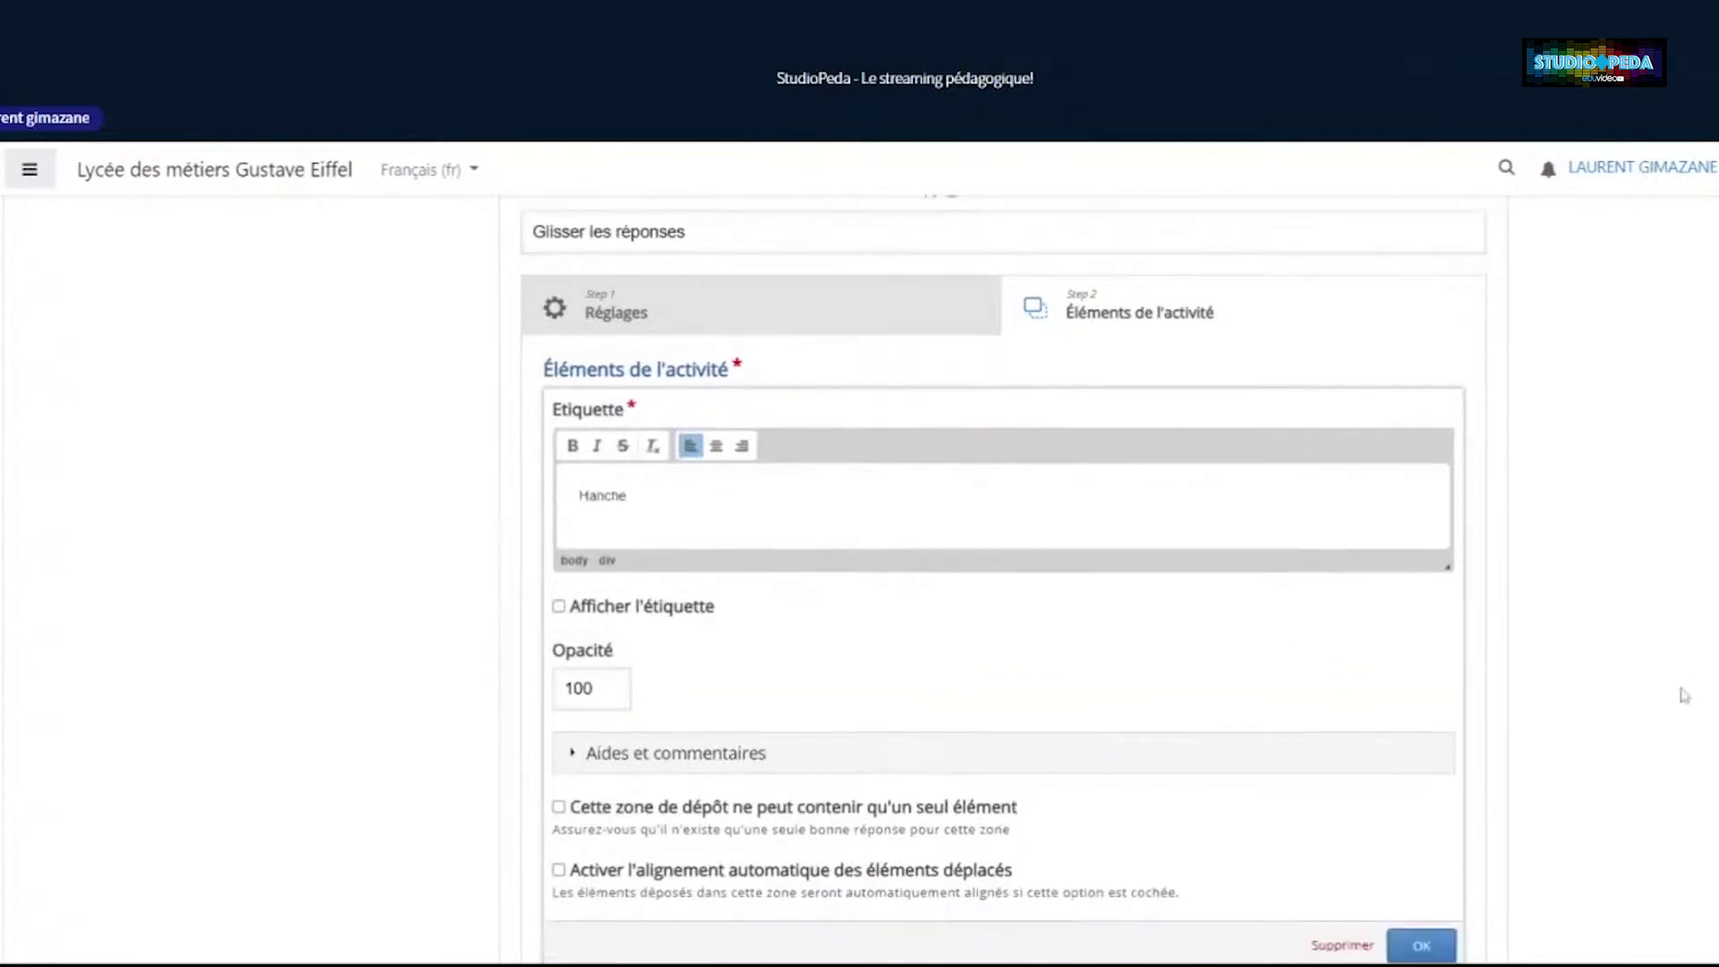
pyautogui.scroll(-2, 1684, 694)
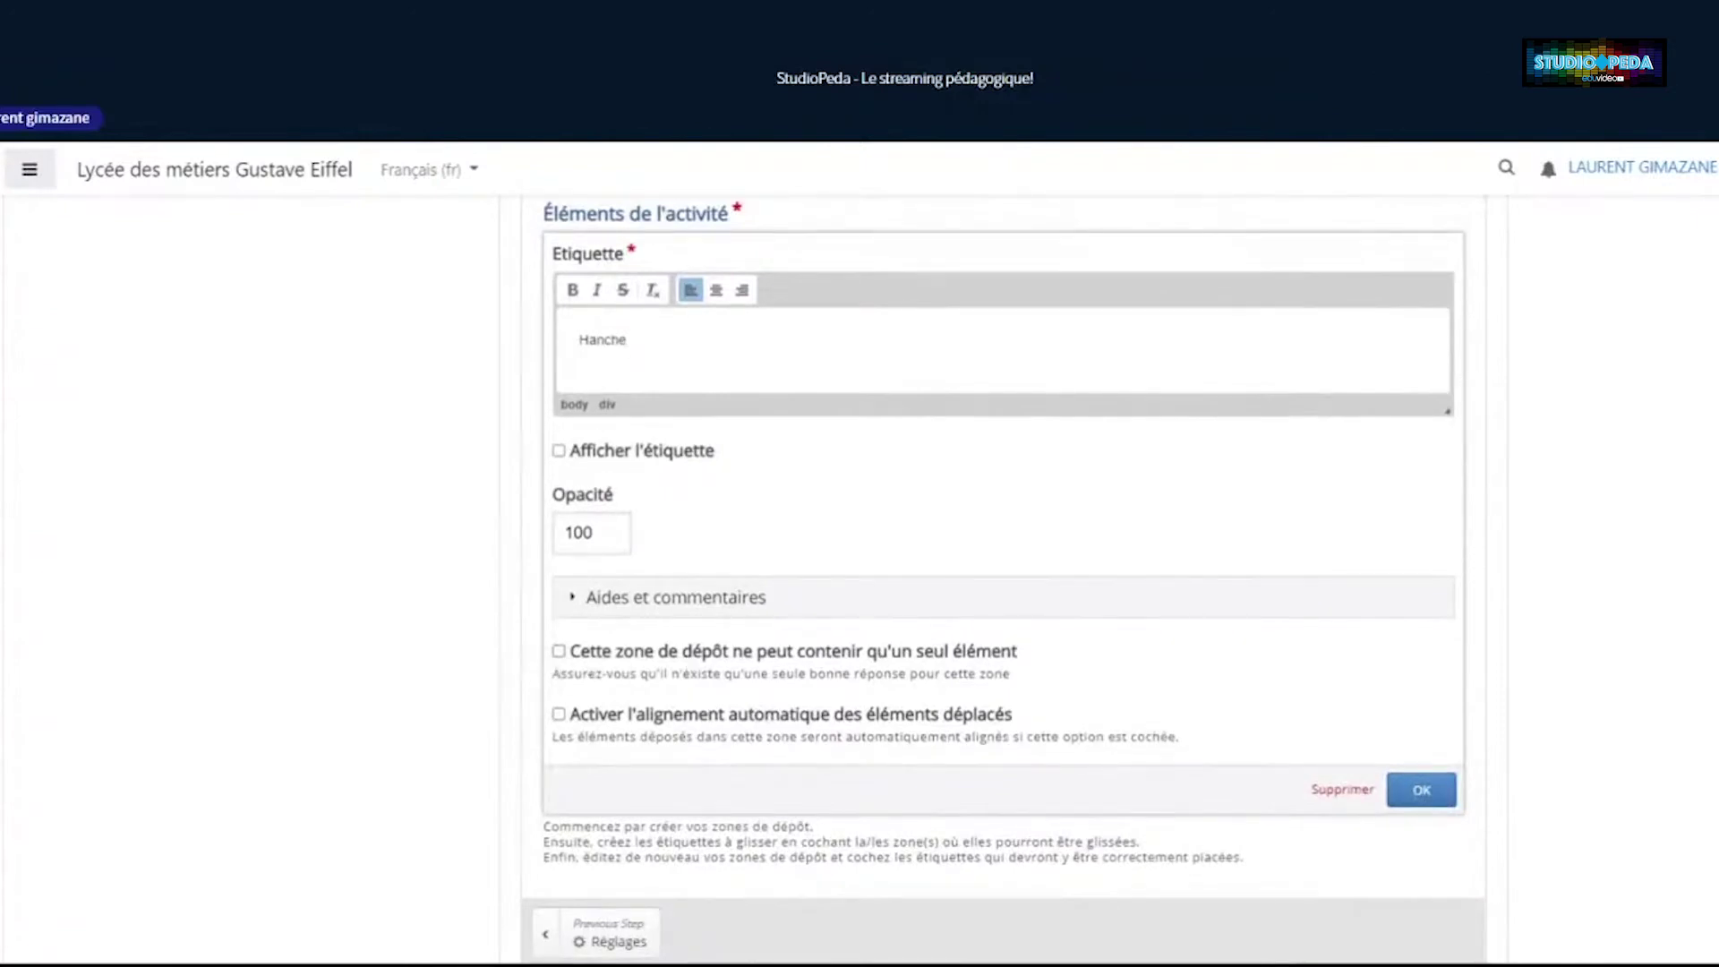
pyautogui.click(559, 651)
pyautogui.click(1422, 790)
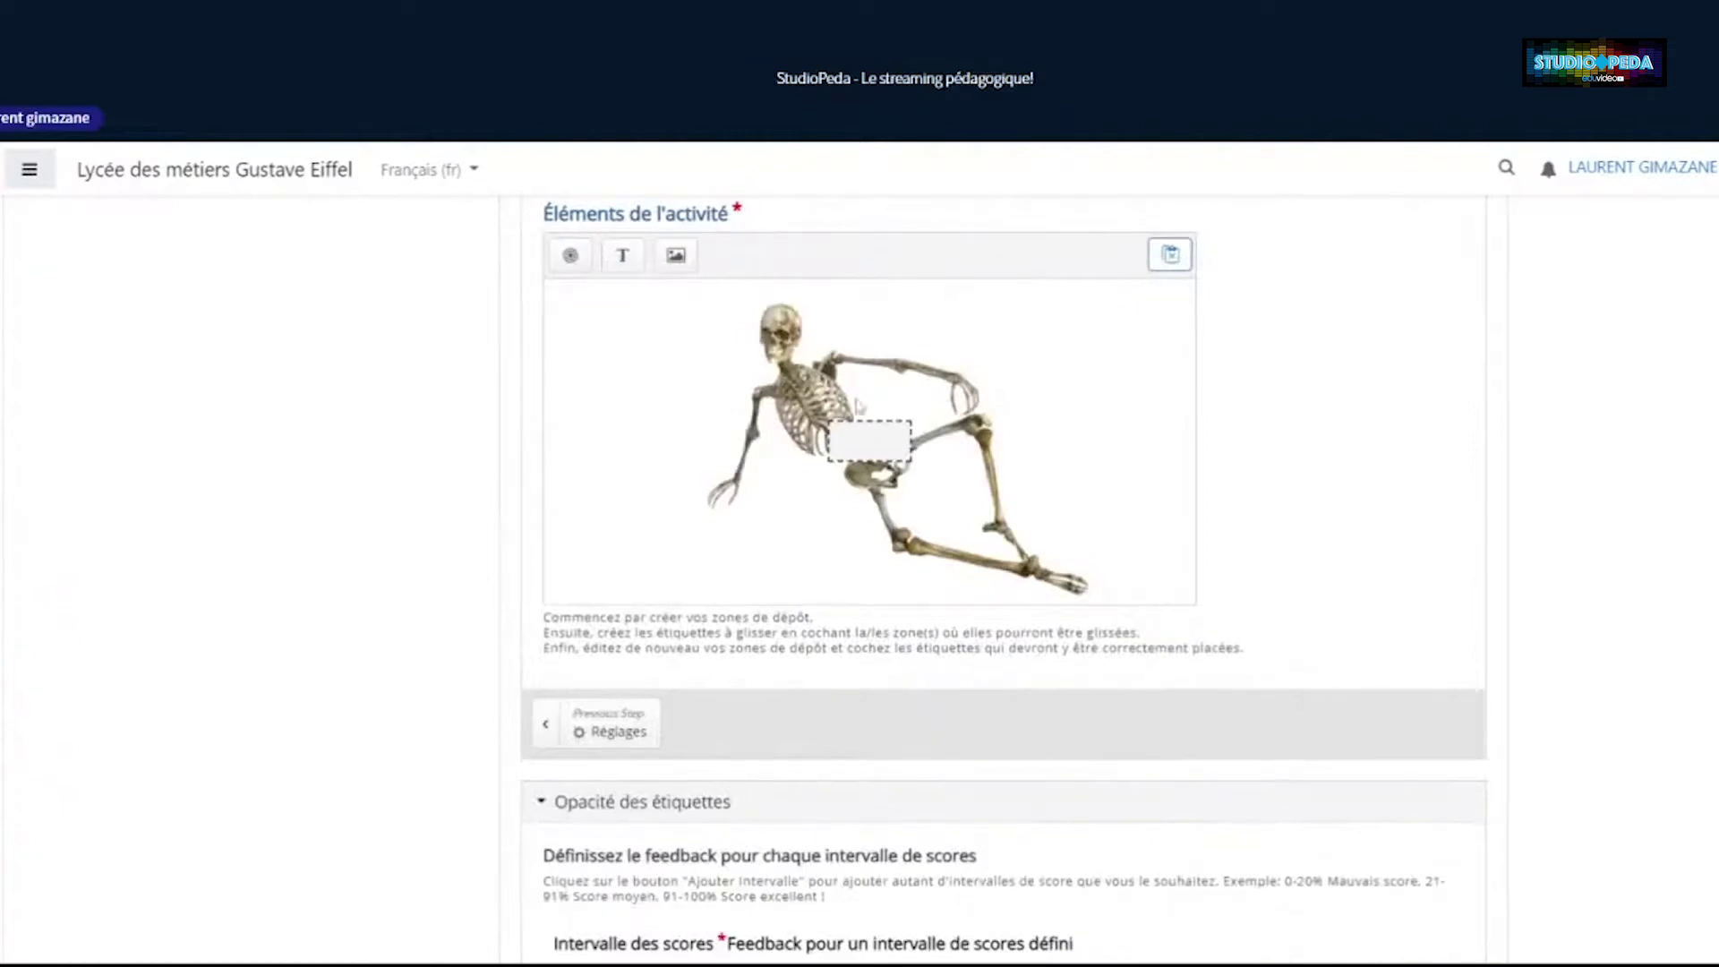
pyautogui.moveTo(893, 433); pyautogui.dragTo(836, 484)
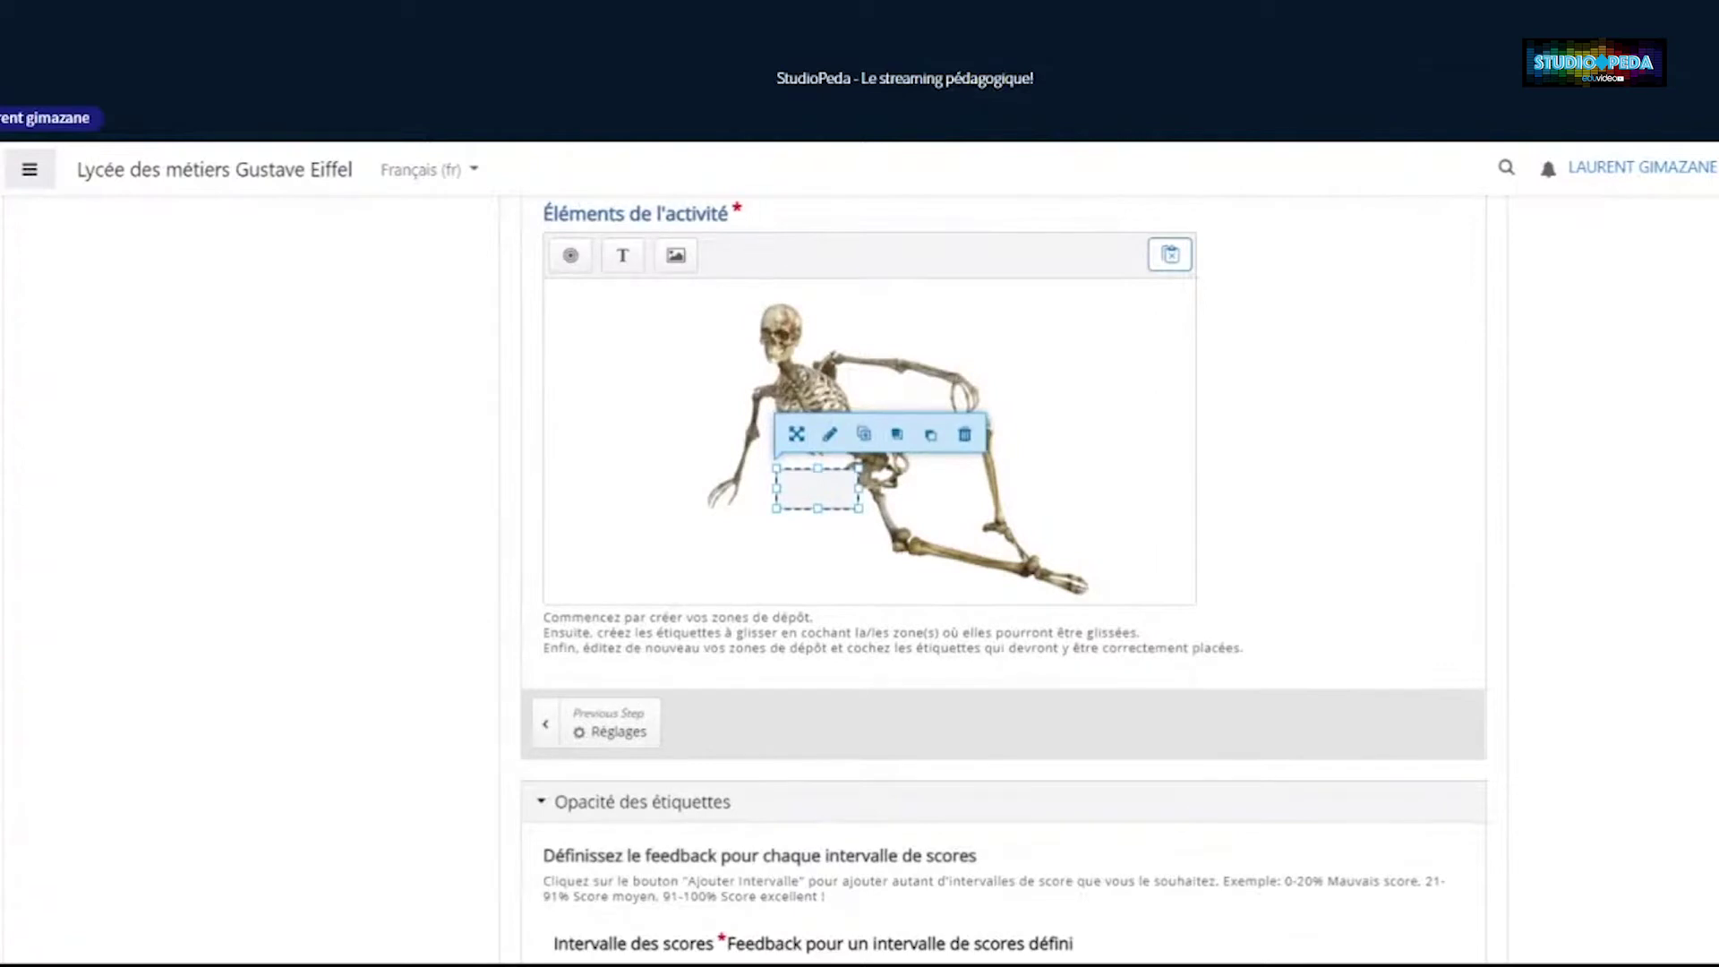
# Add a single-element drop zone labelled "Omoplate" and place it beside the skeleton's shoulder, near the raised background's empty area
pyautogui.moveTo(570, 256); pyautogui.dragTo(578, 268)
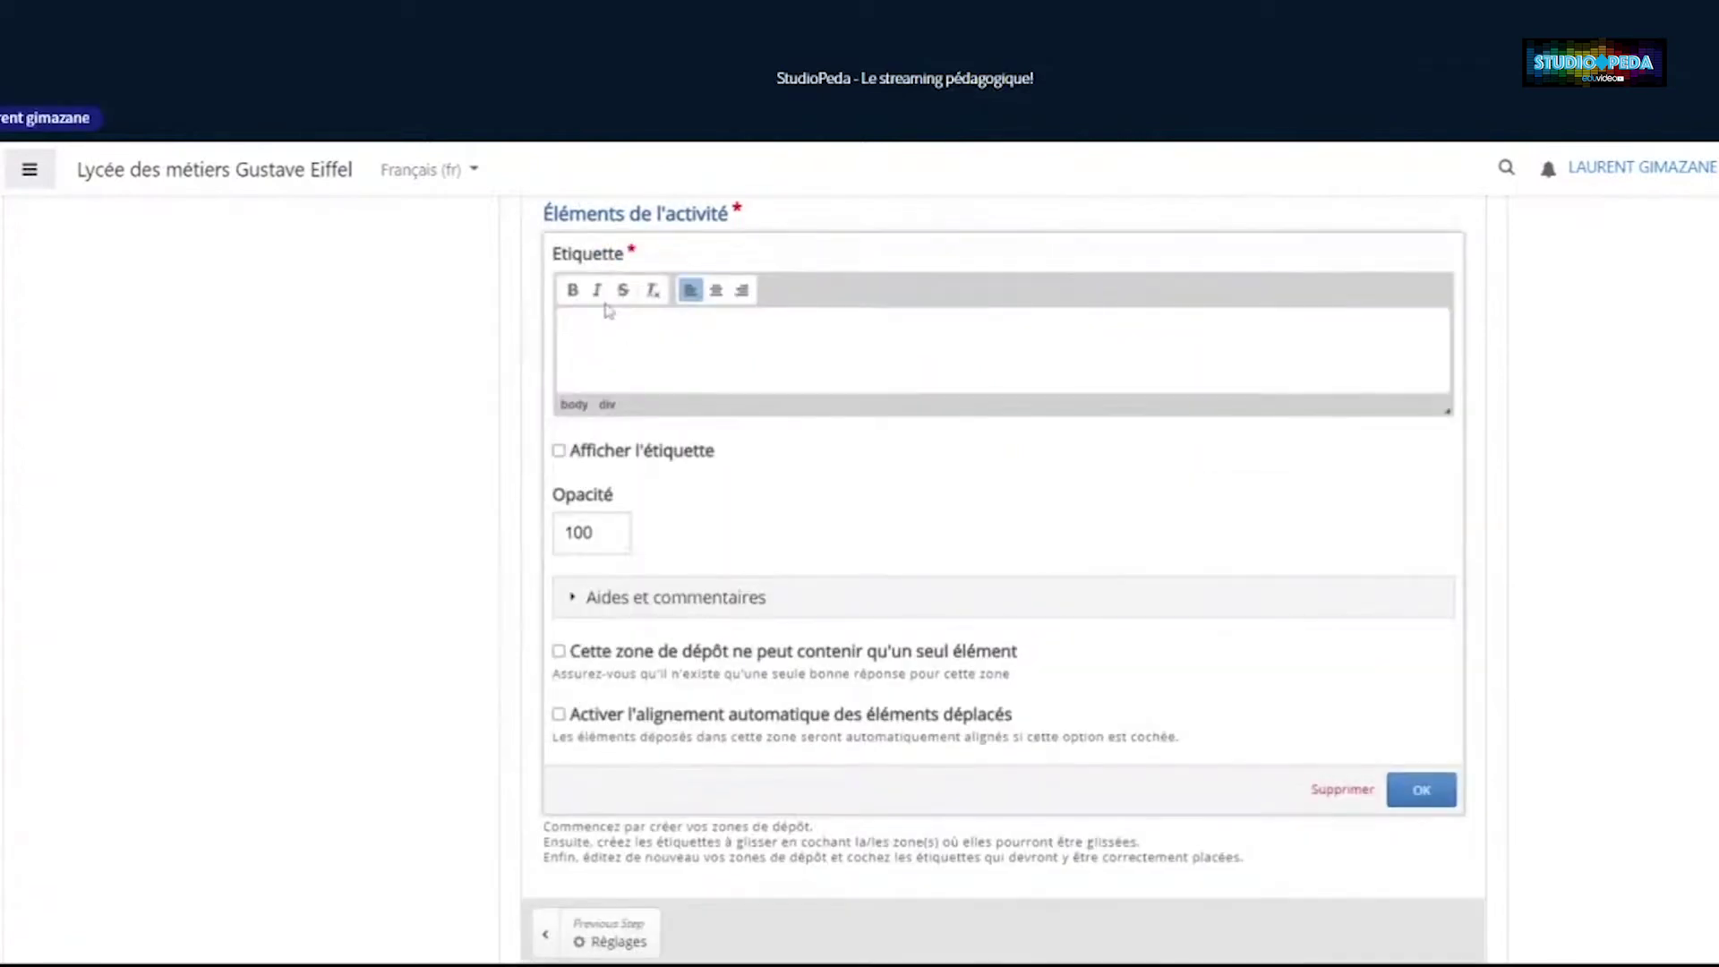
pyautogui.click(608, 311)
pyautogui.write('Om')
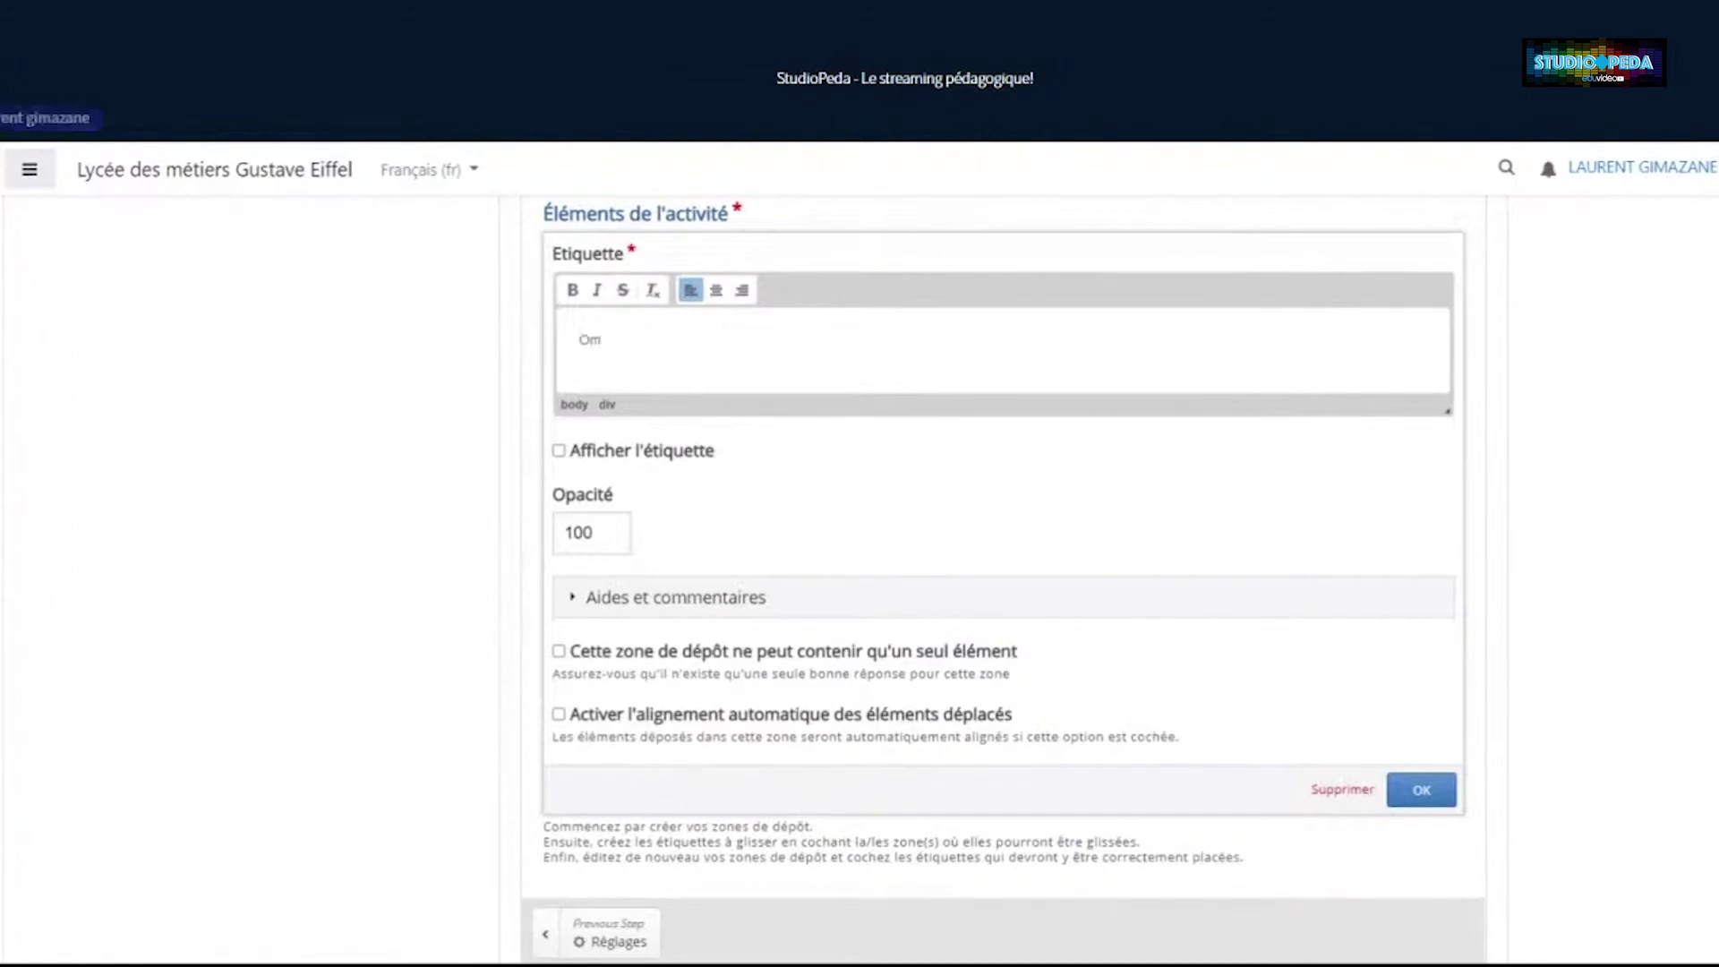
pyautogui.write('opl')
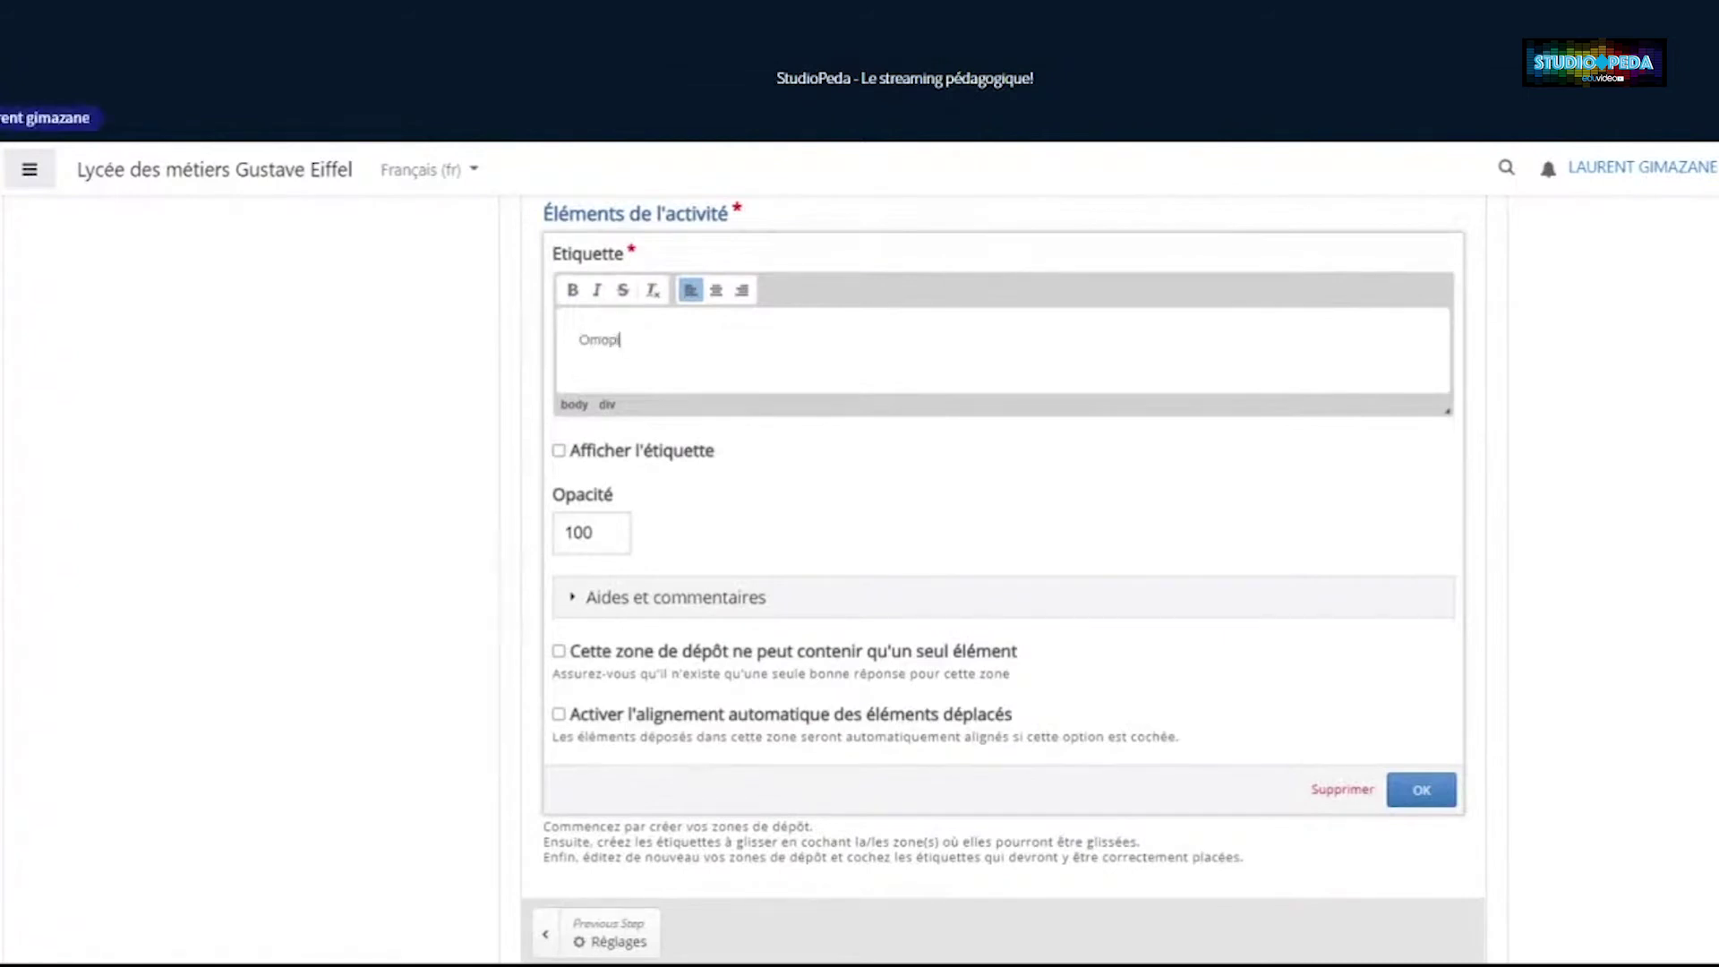
pyautogui.write('ate')
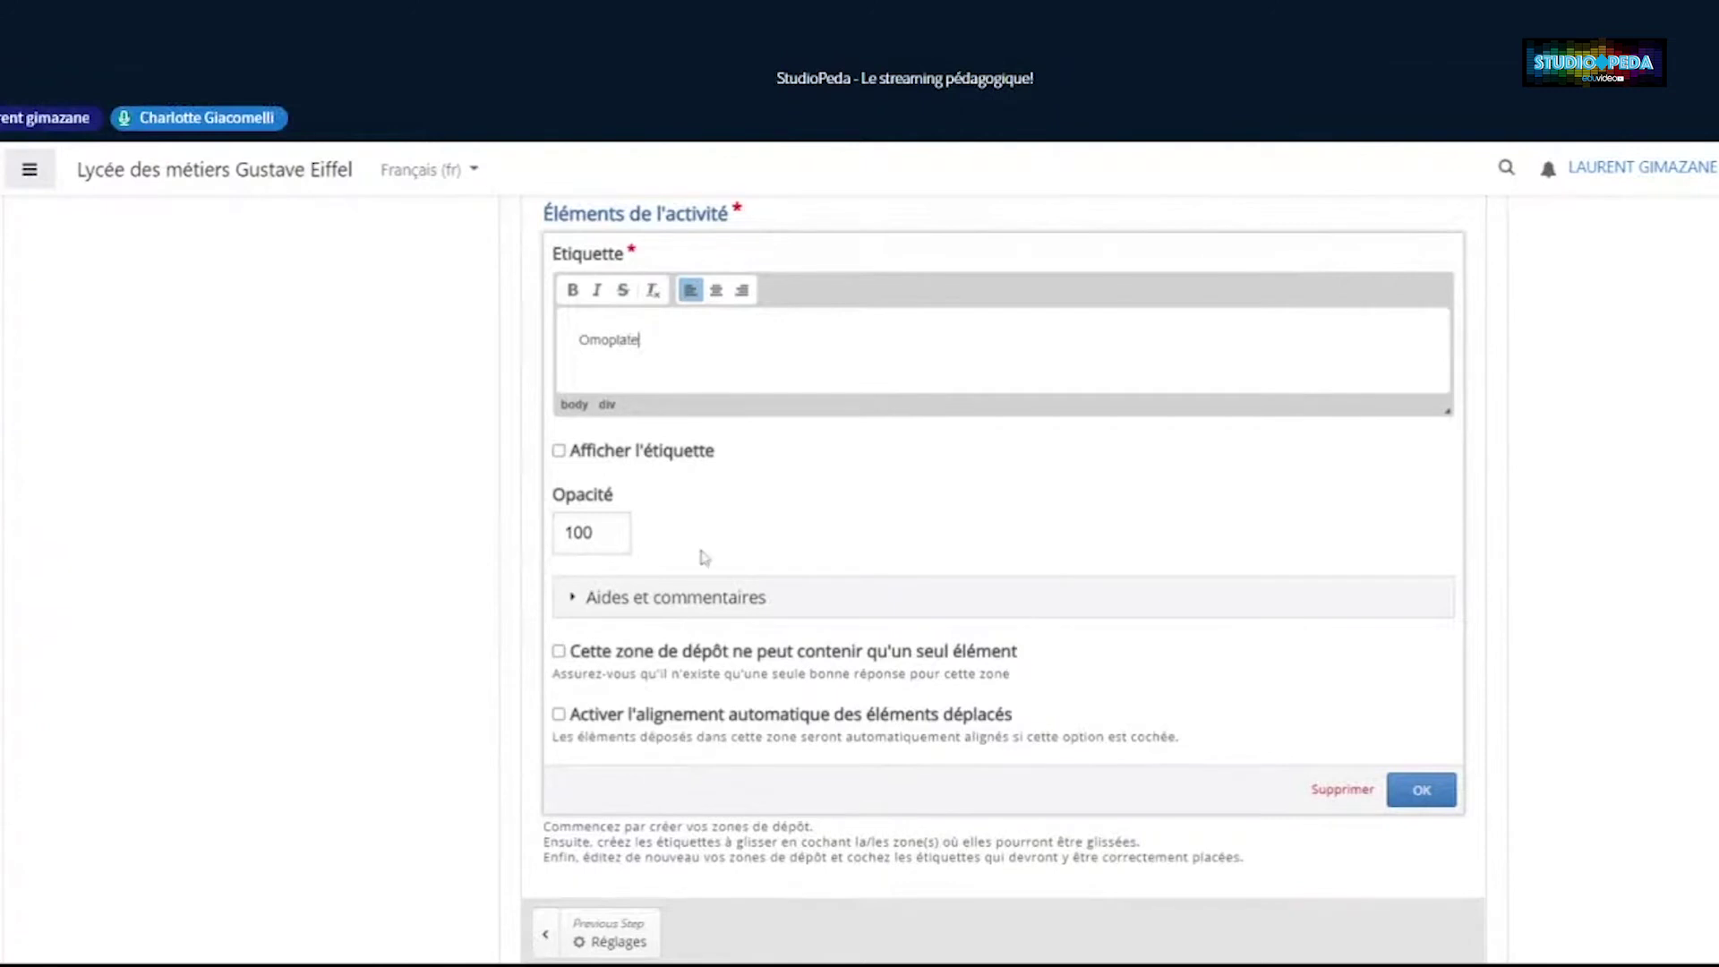
pyautogui.click(559, 651)
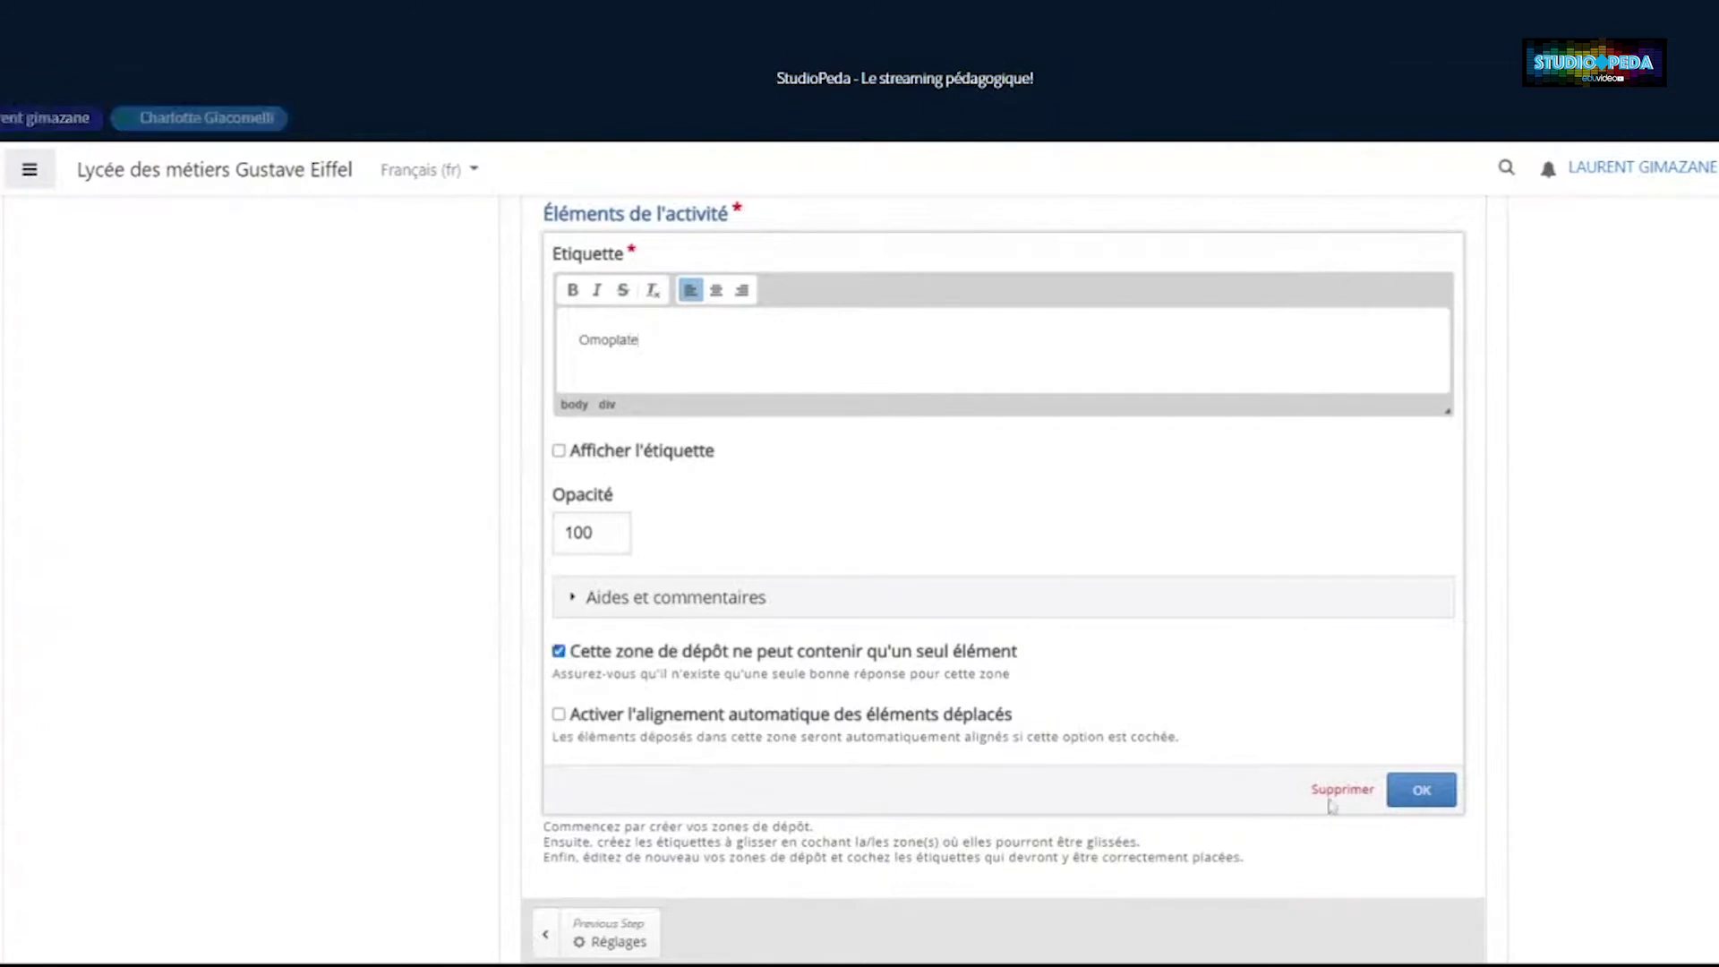
pyautogui.click(1419, 792)
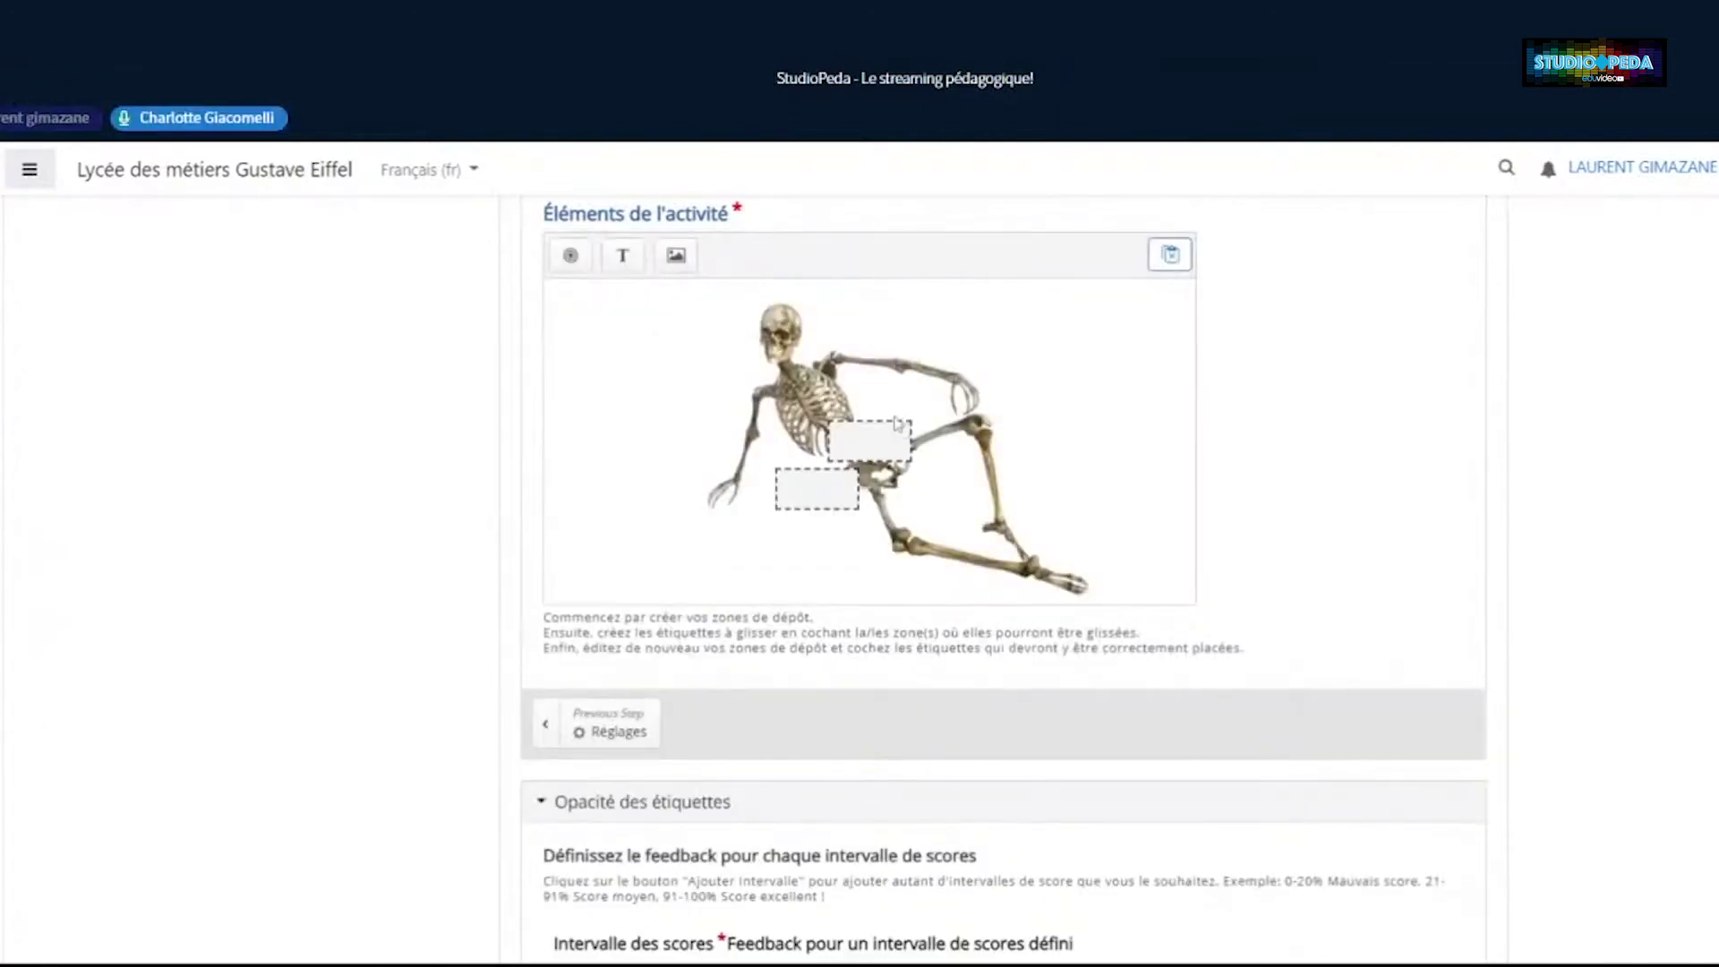
pyautogui.moveTo(896, 426); pyautogui.dragTo(711, 374)
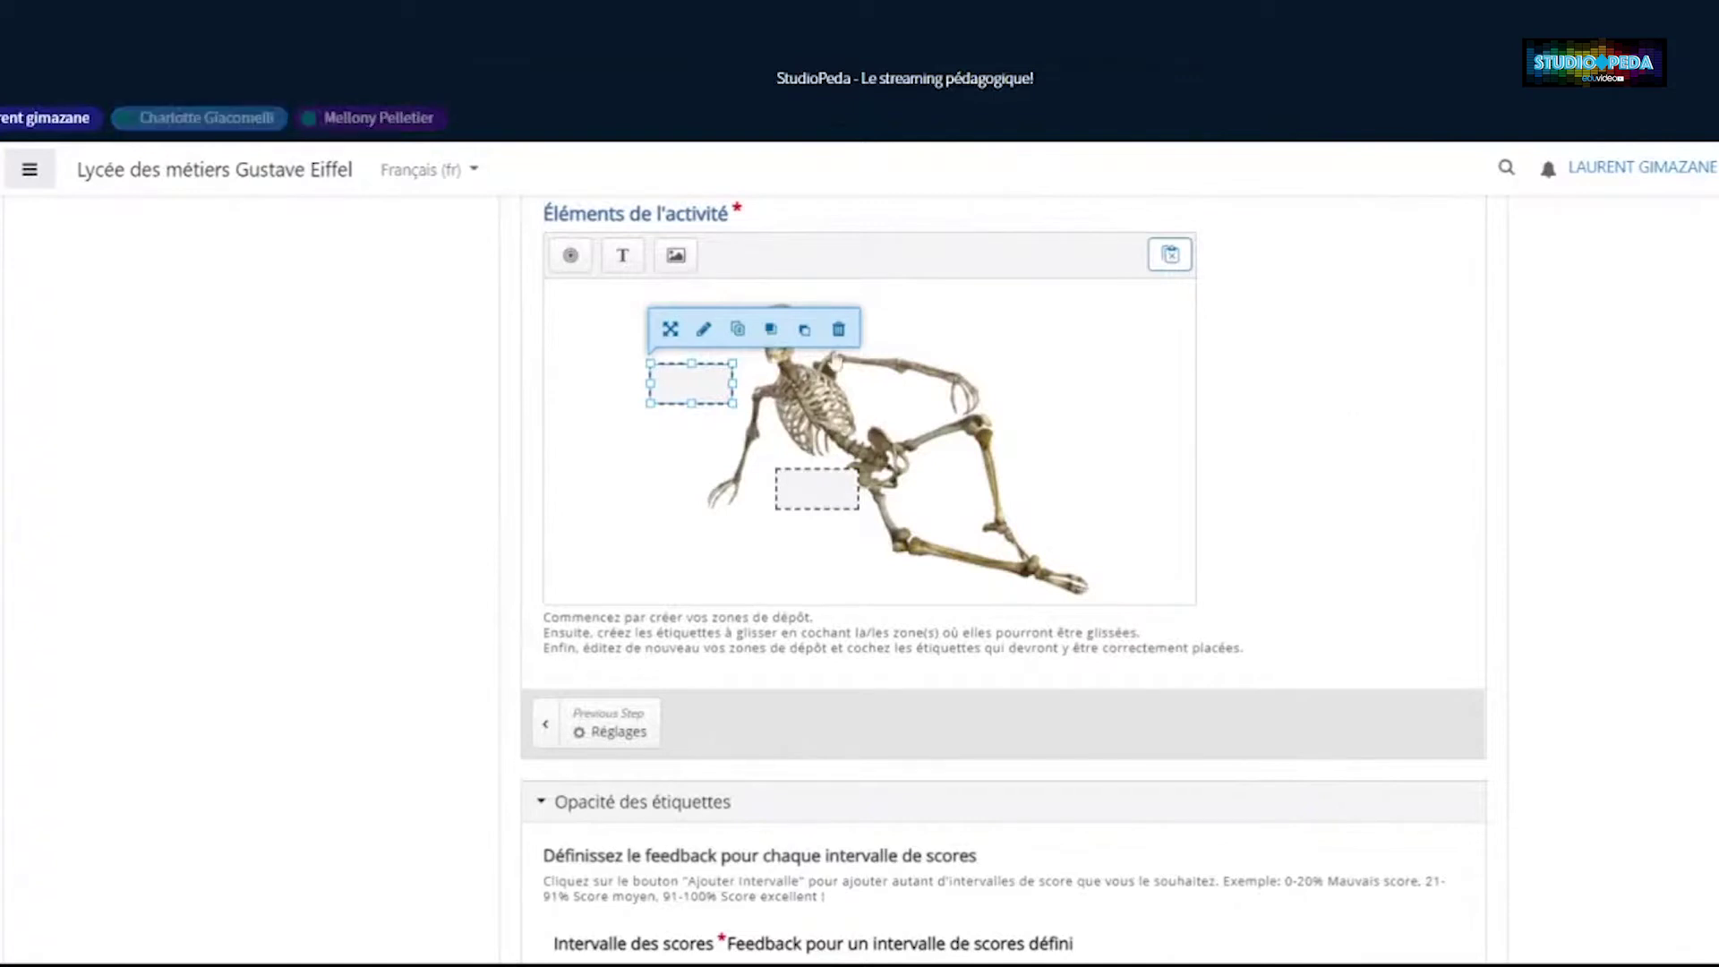
# Add a drop zone labelled "Genou" and place it beside the skeleton's raised knee
pyautogui.click(570, 257)
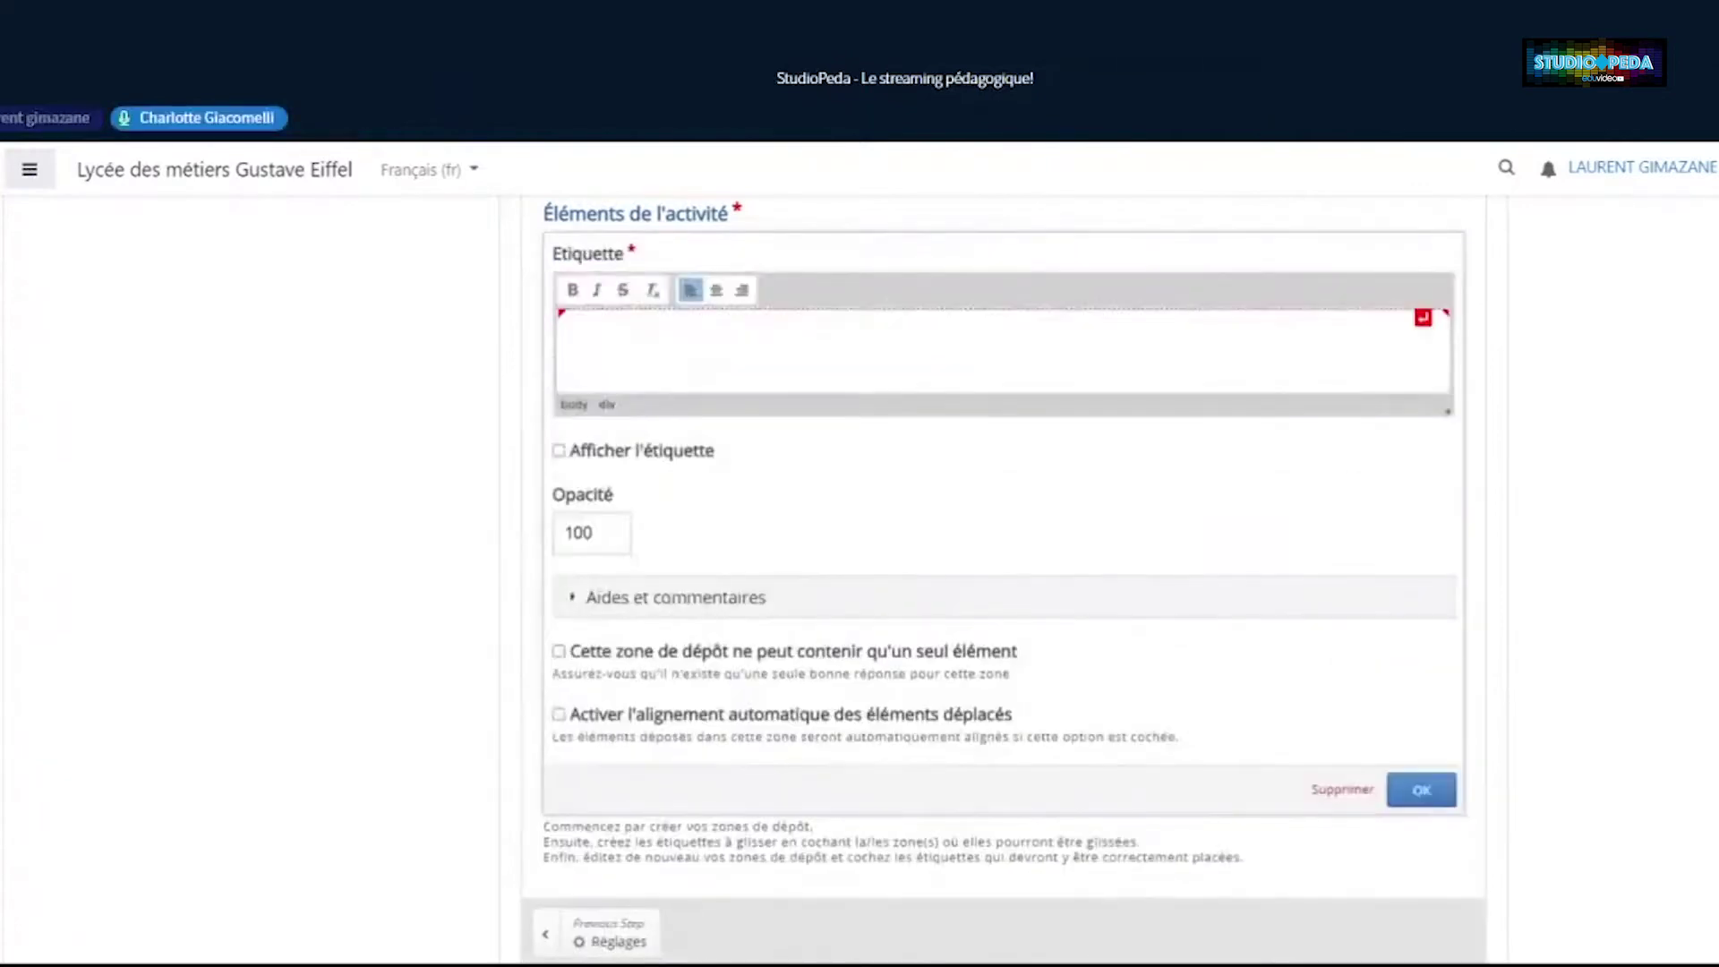
pyautogui.write('Genou')
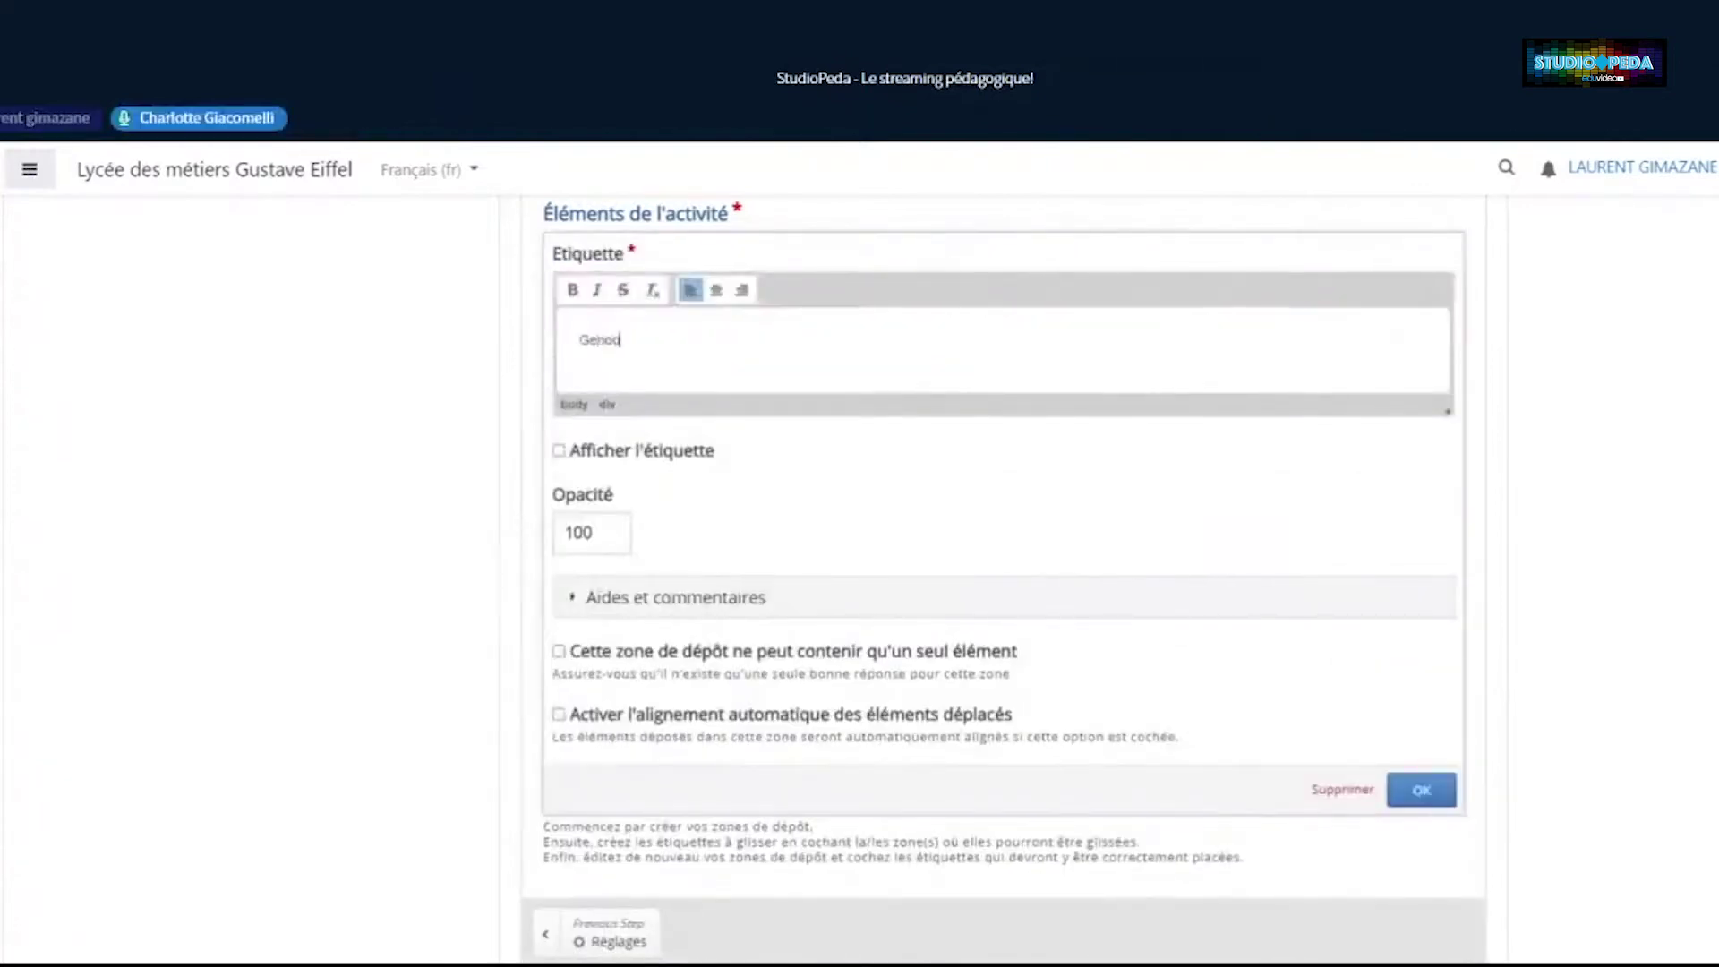
pyautogui.click(1417, 795)
pyautogui.moveTo(882, 436)
pyautogui.mouseDown()
pyautogui.moveTo(1029, 433)
pyautogui.moveTo(1066, 405)
pyautogui.moveTo(1055, 414)
pyautogui.mouseUp()
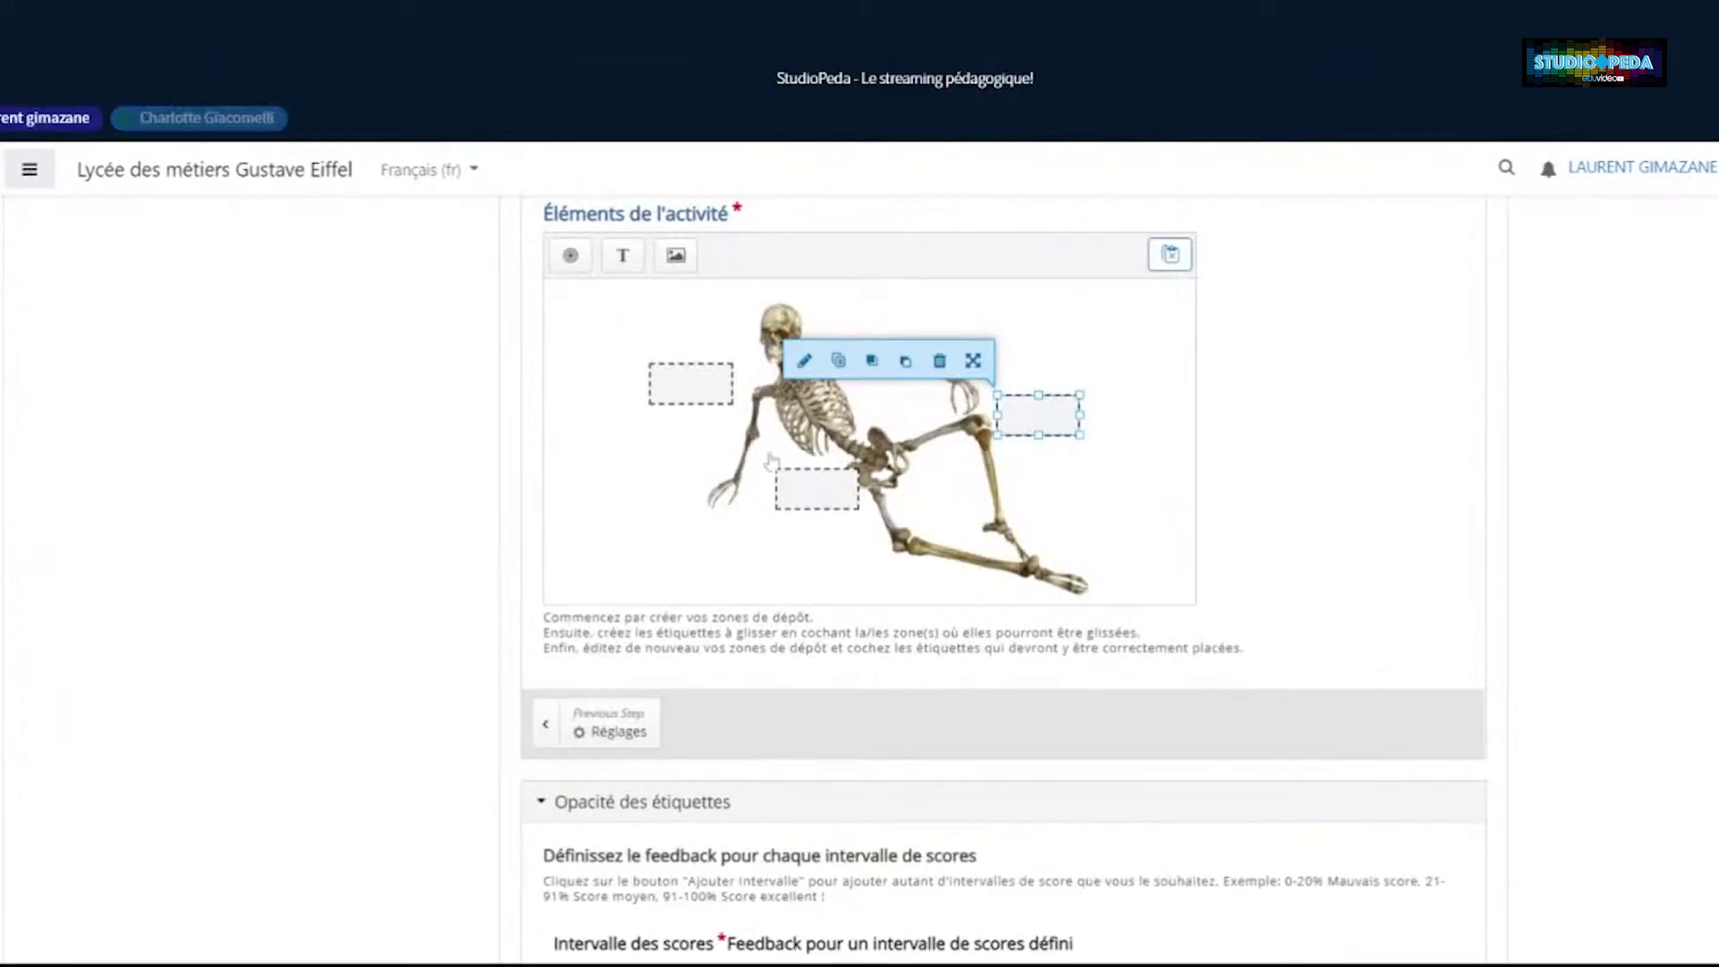
# Add a draggable text "Omoplate" allowed in all drop zones and place it in the lower-left corner of the skeleton image
pyautogui.click(625, 256)
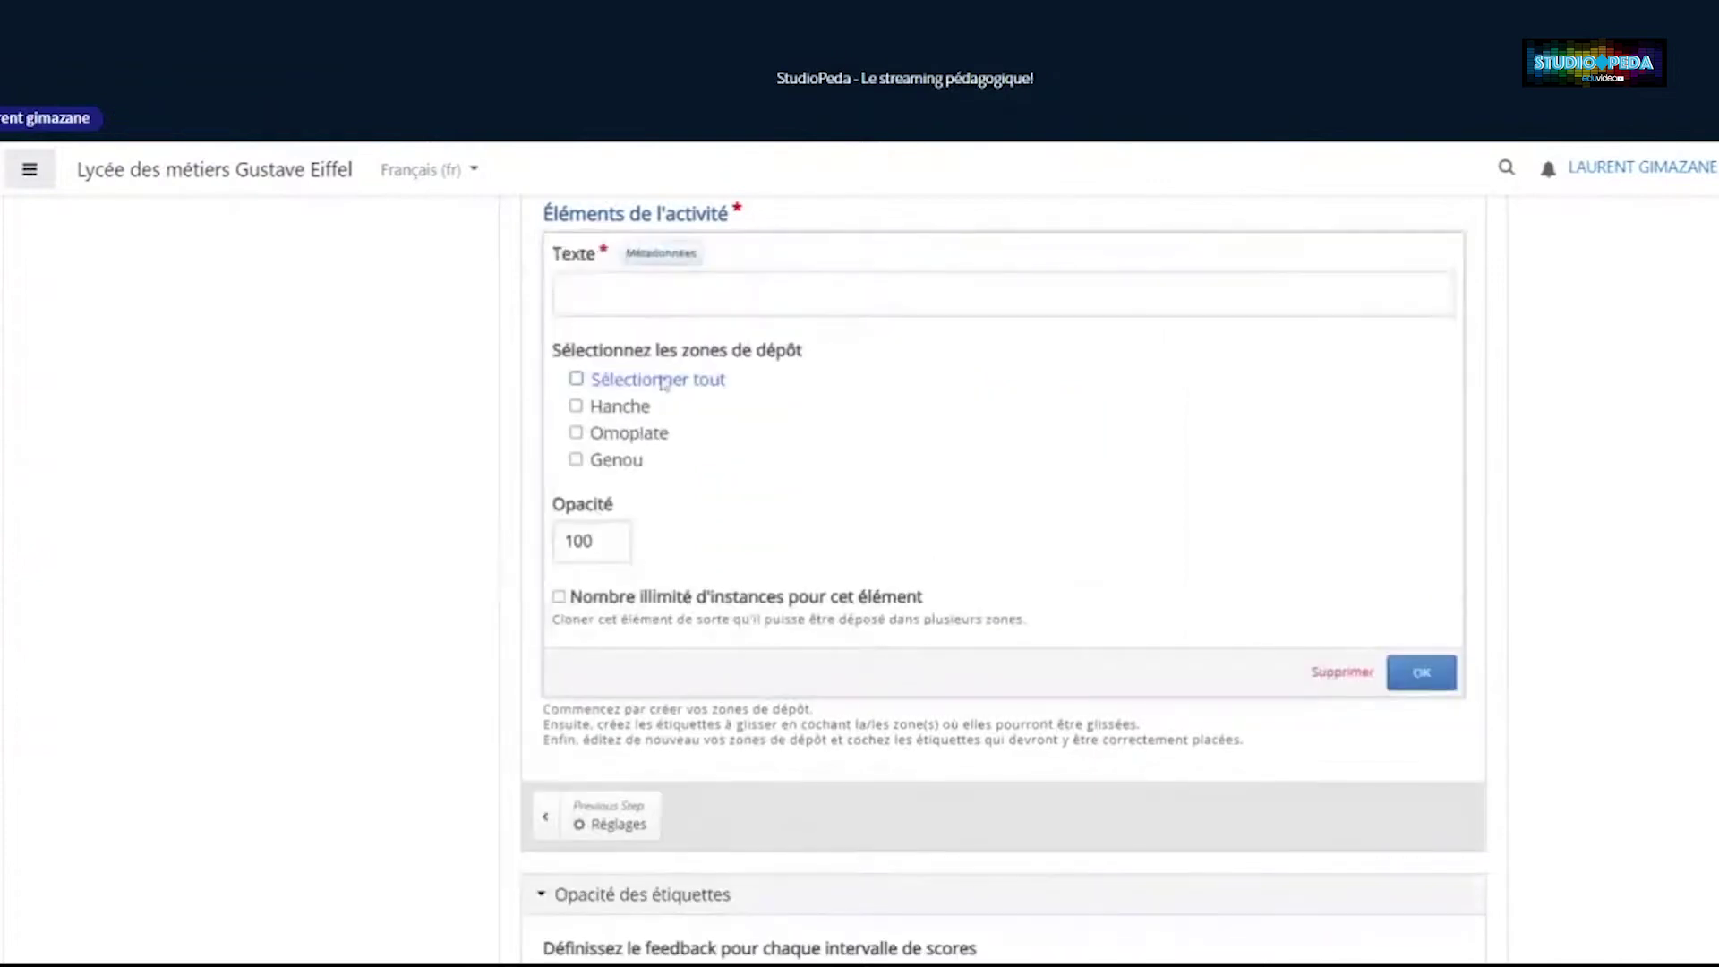
pyautogui.write('Om')
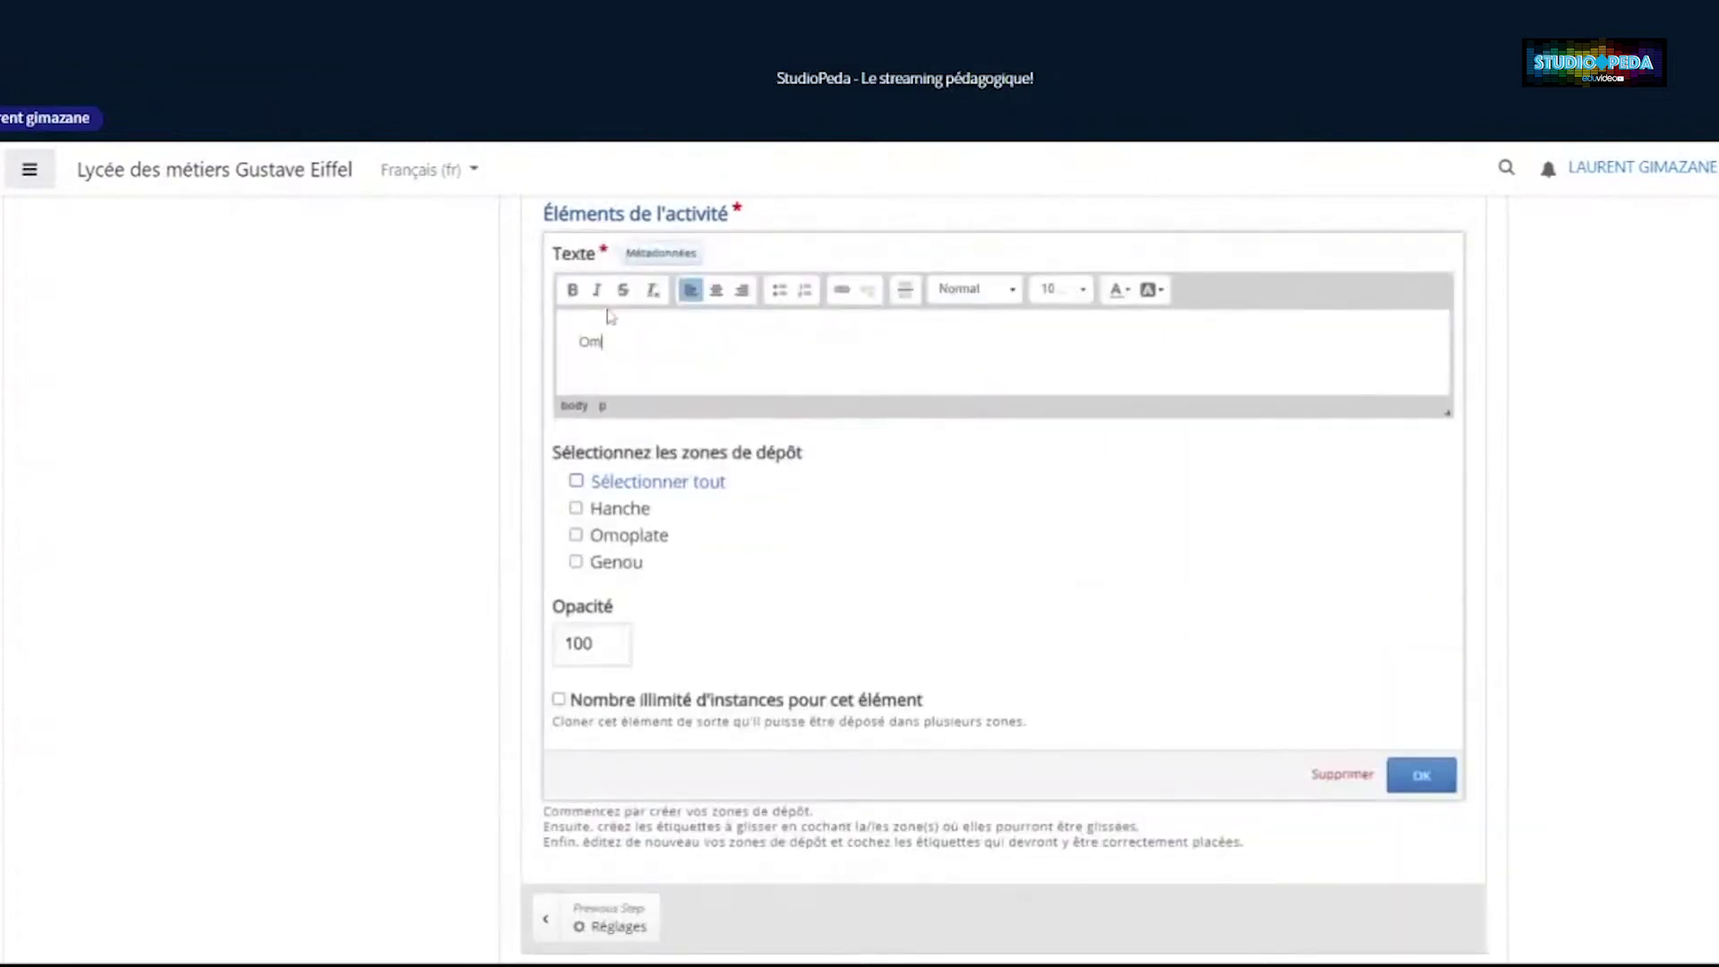
pyautogui.write('oplate')
pyautogui.click(578, 486)
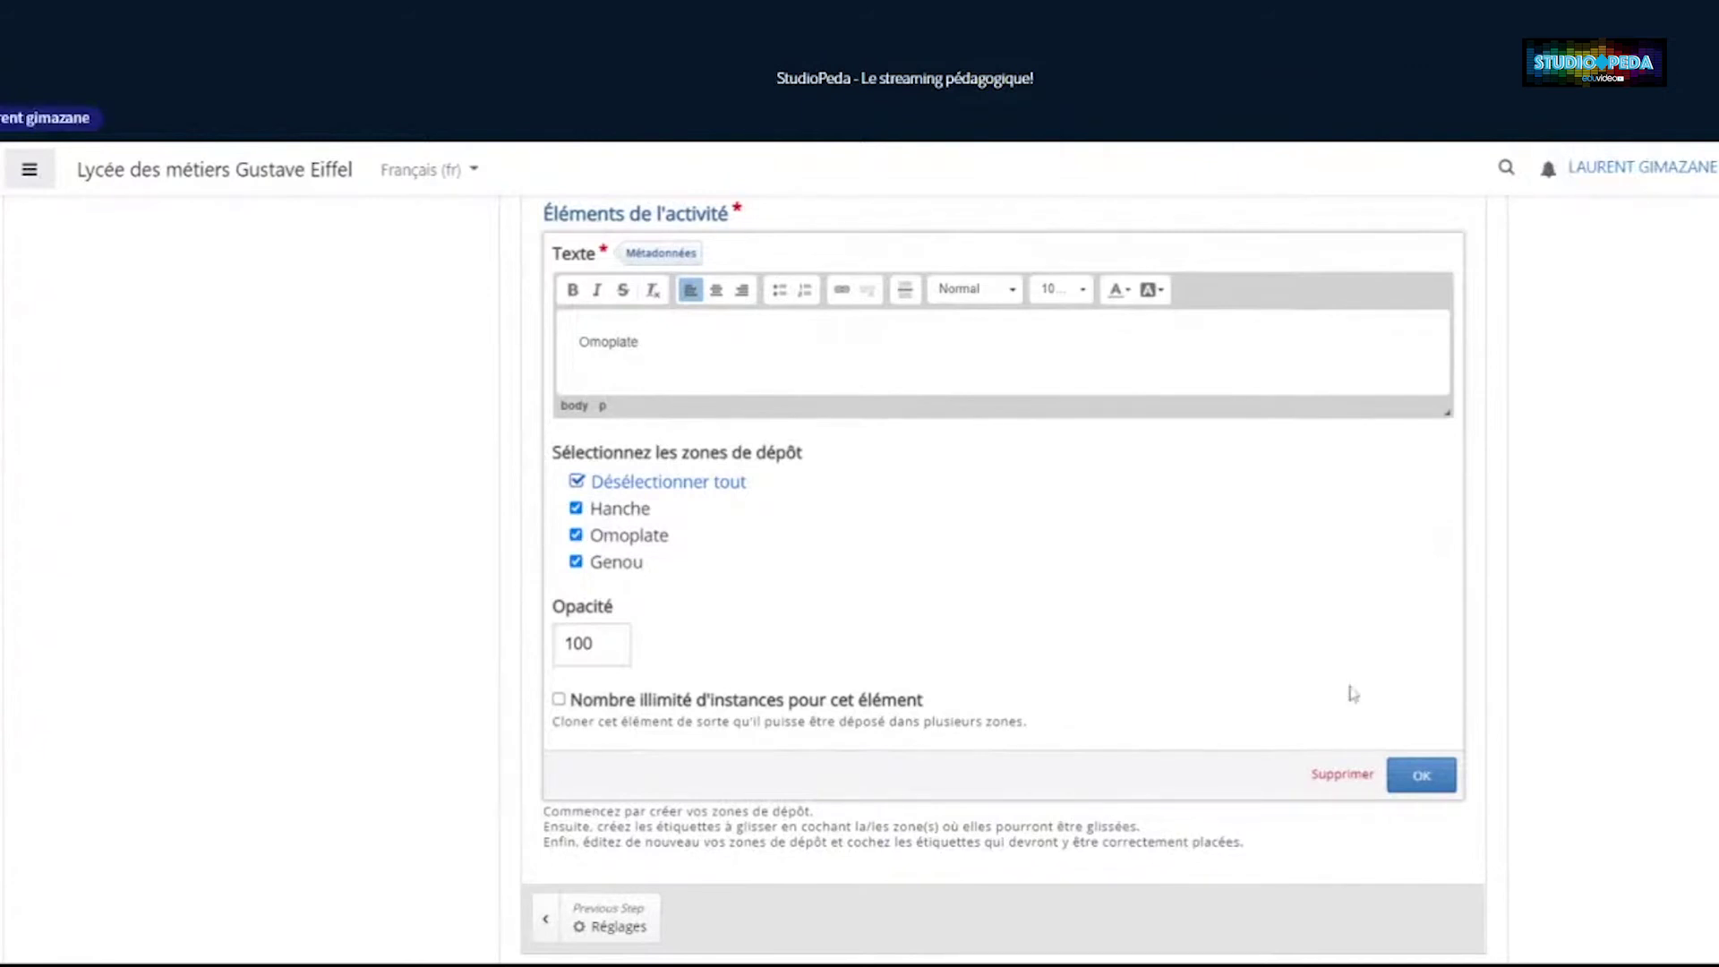
pyautogui.click(1422, 775)
pyautogui.moveTo(878, 448); pyautogui.dragTo(596, 529)
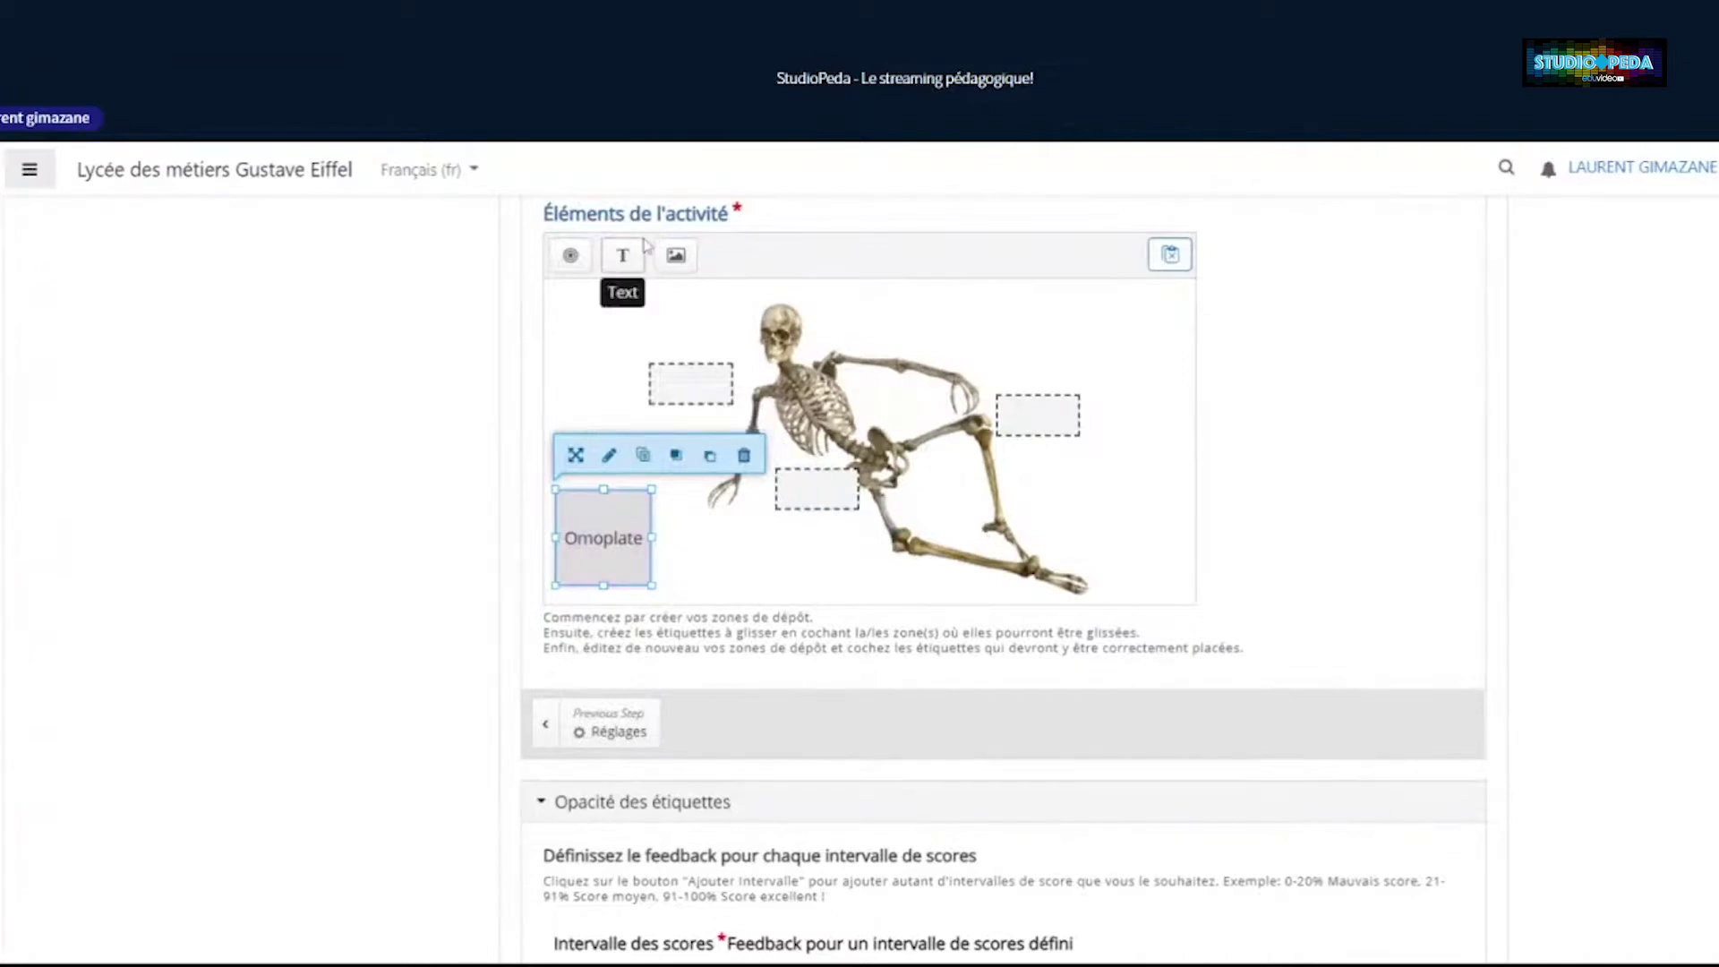
# Add a draggable image element with the knee picture and the alternative text "Genou"
pyautogui.click(690, 262)
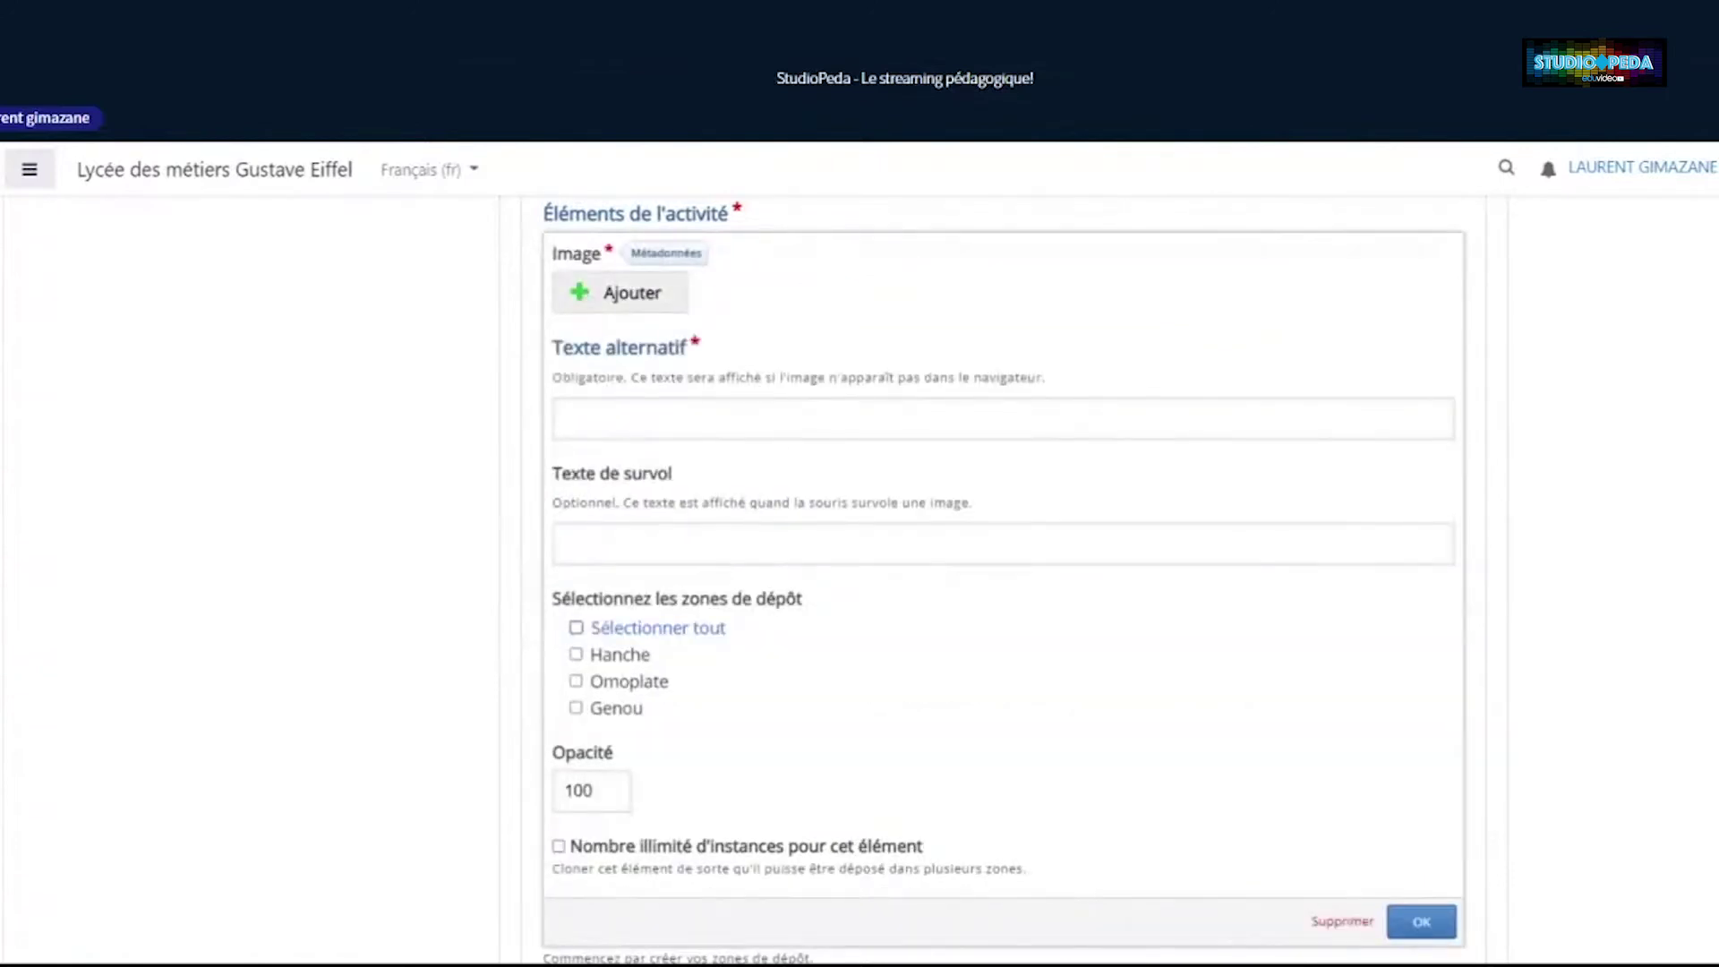
pyautogui.click(589, 301)
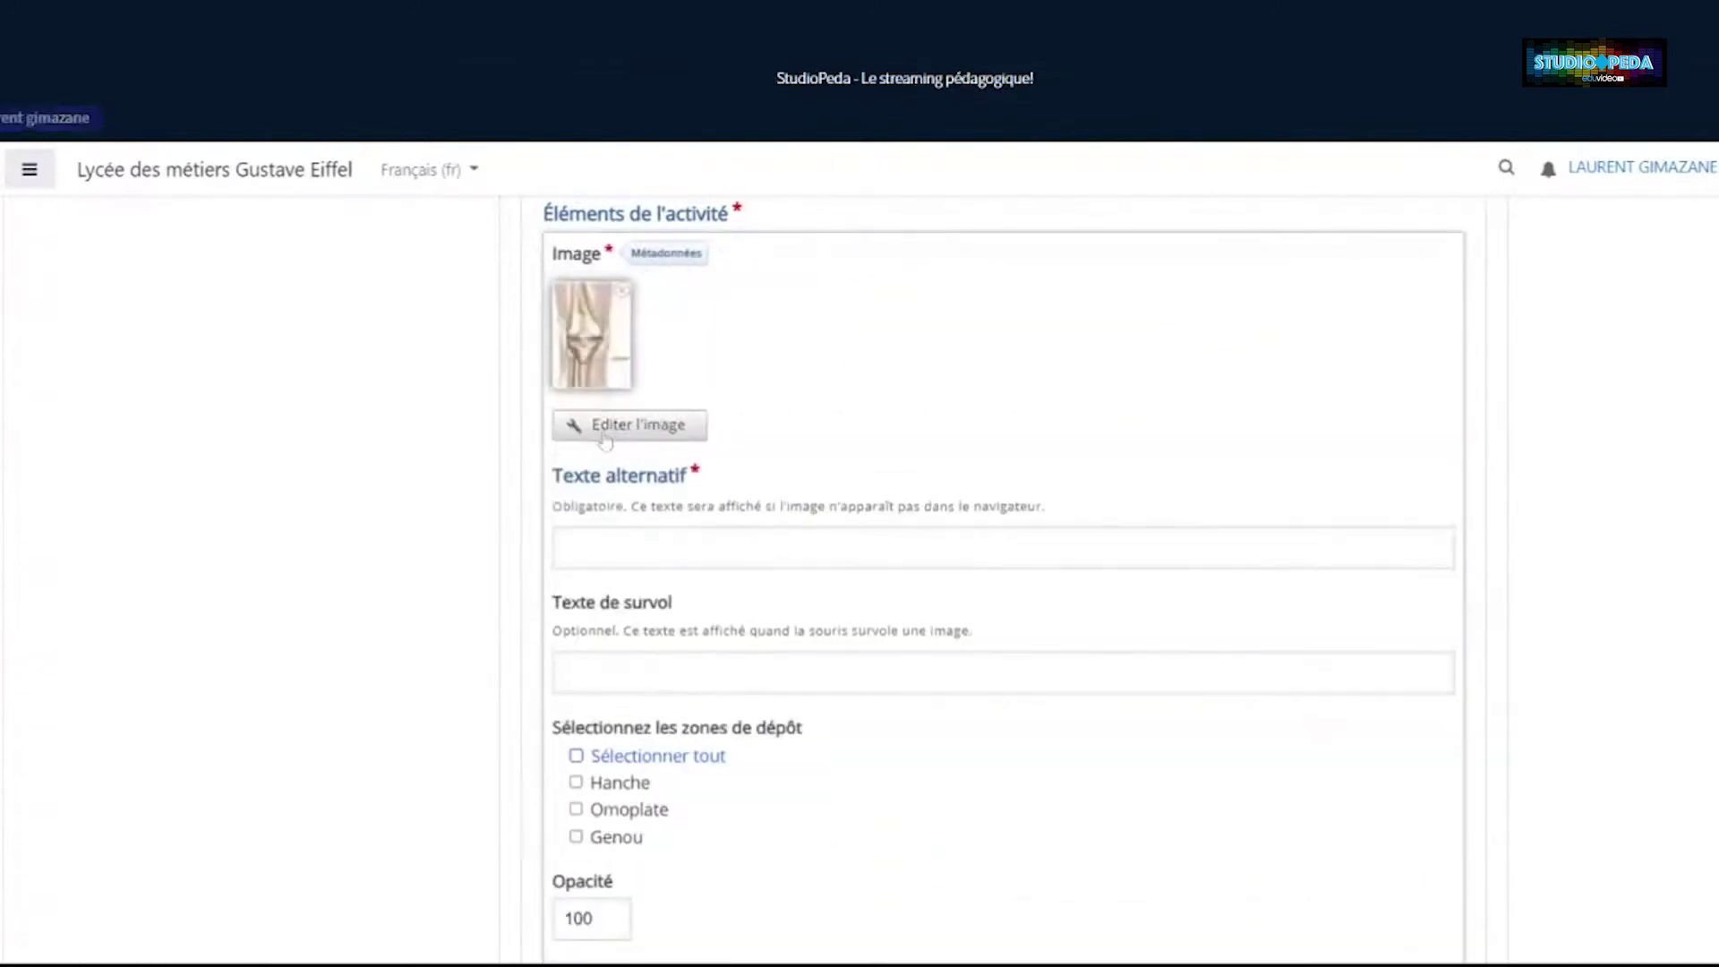
pyautogui.click(573, 547)
pyautogui.write('G')
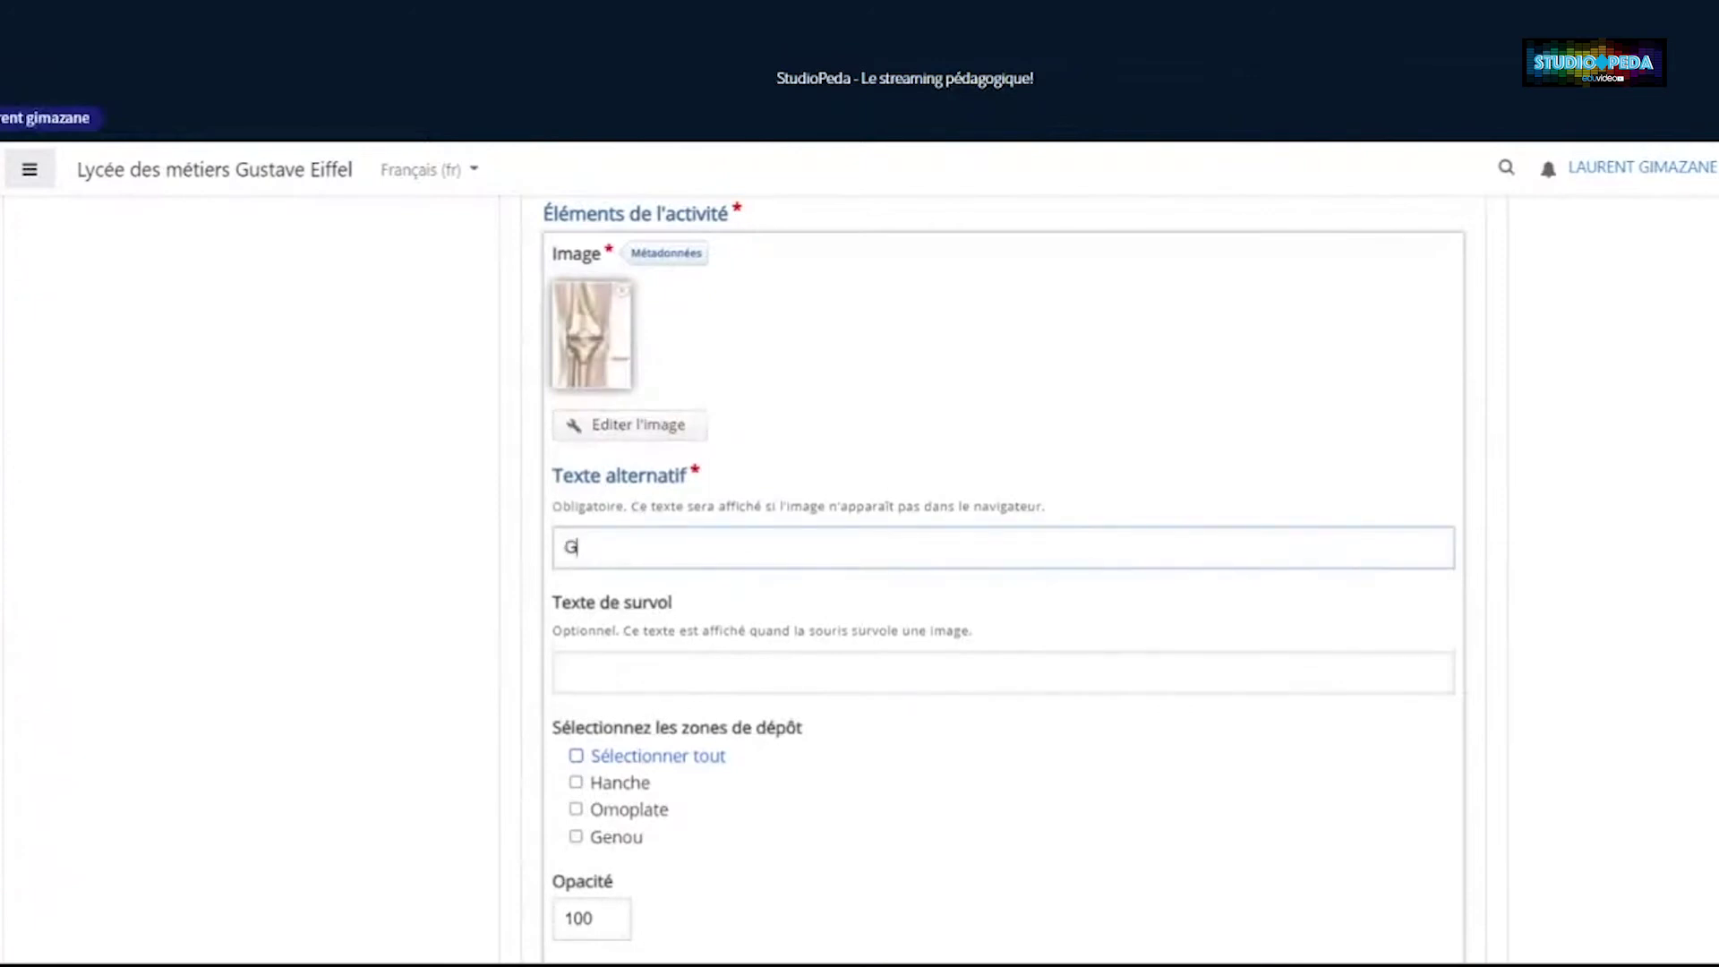
pyautogui.write('end')
pyautogui.write('u')
pyautogui.scroll(-2, 560, 585)
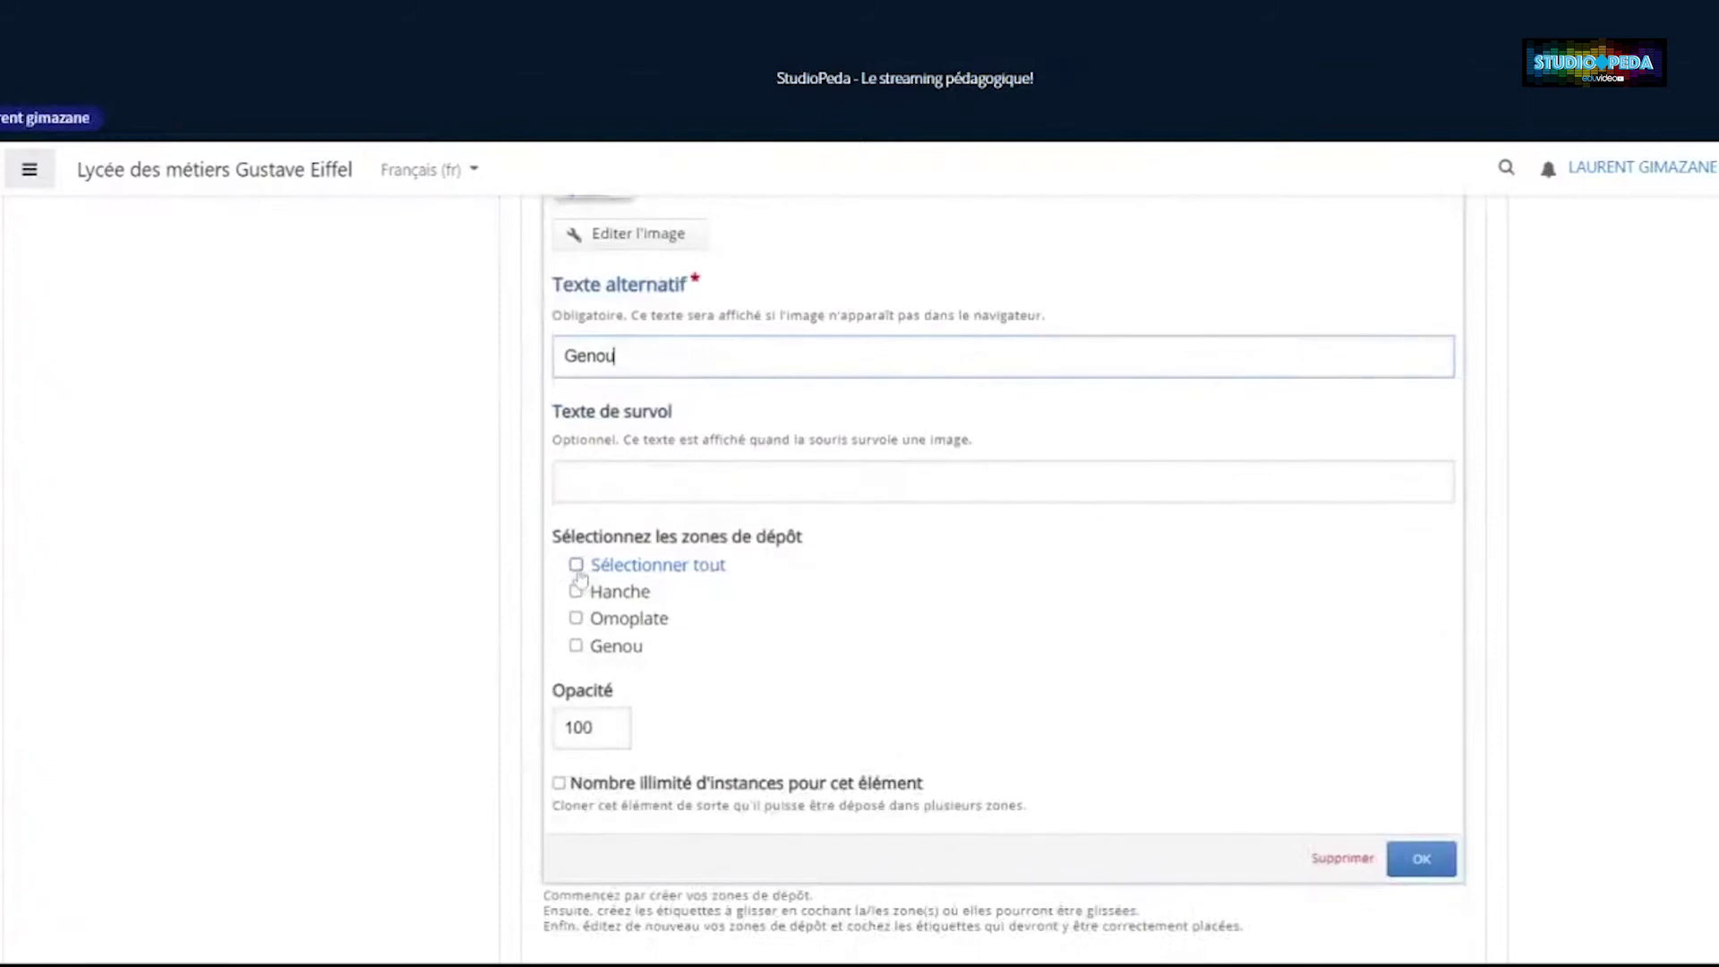
# Allow the Genou image to be dropped in all drop zones and place it in the lower-right corner of the skeleton image
pyautogui.click(576, 565)
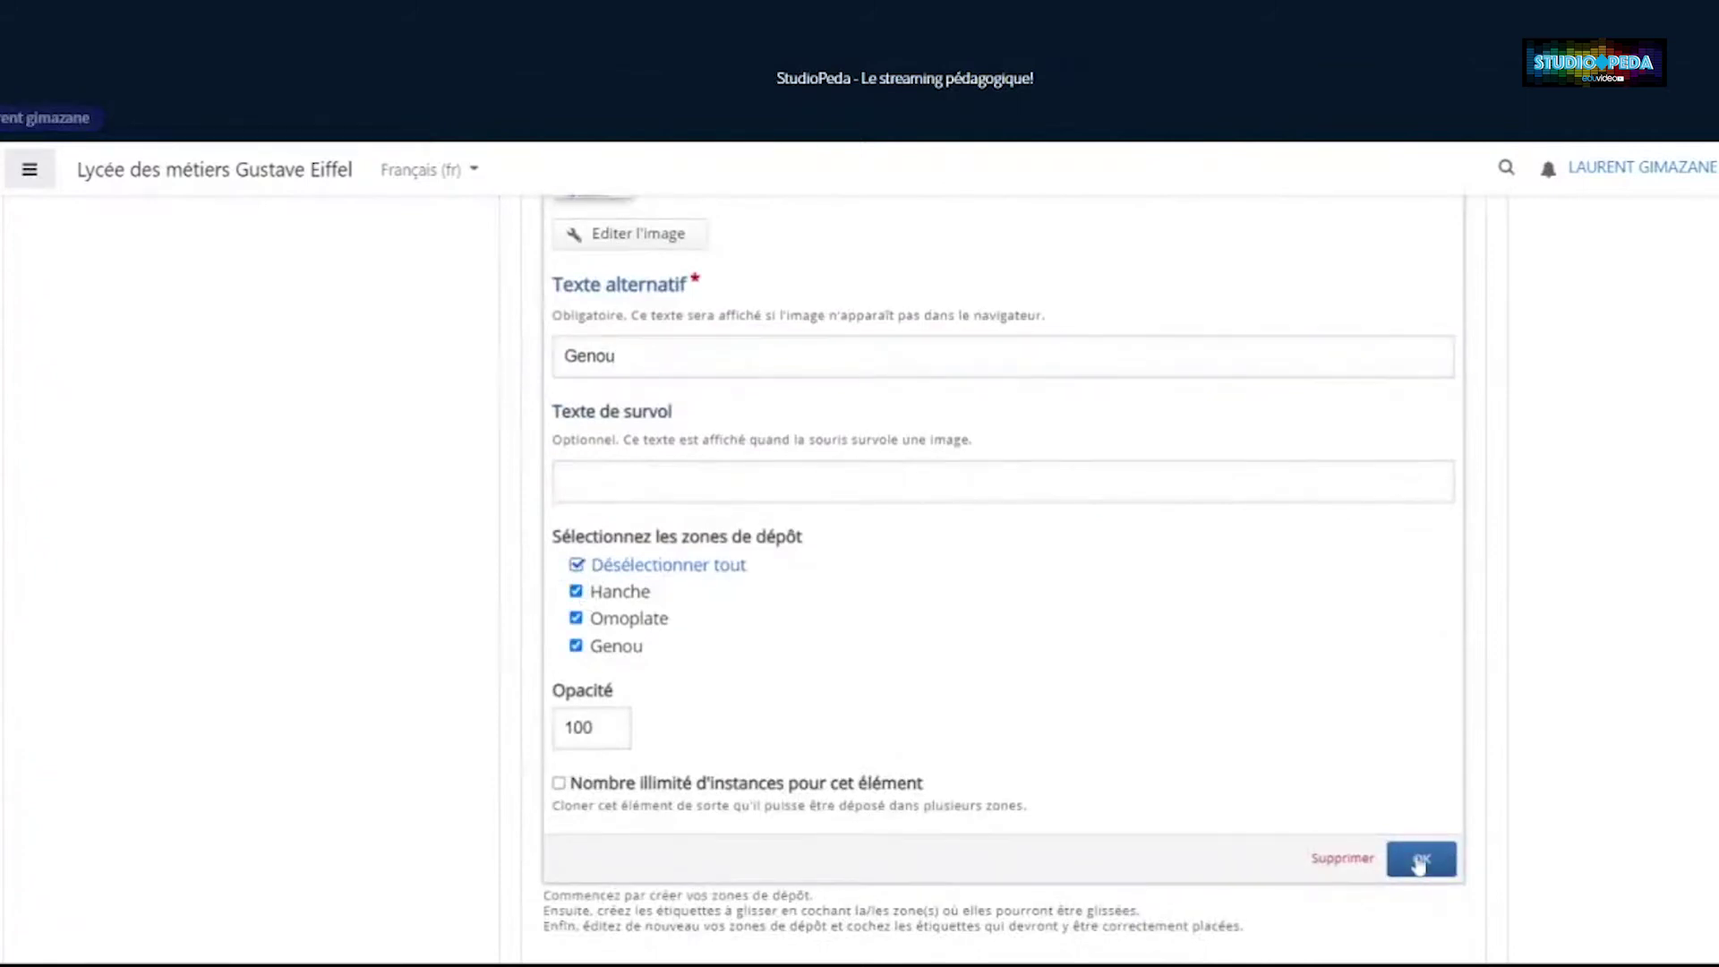
pyautogui.click(1421, 860)
pyautogui.scroll(3, 1164, 627)
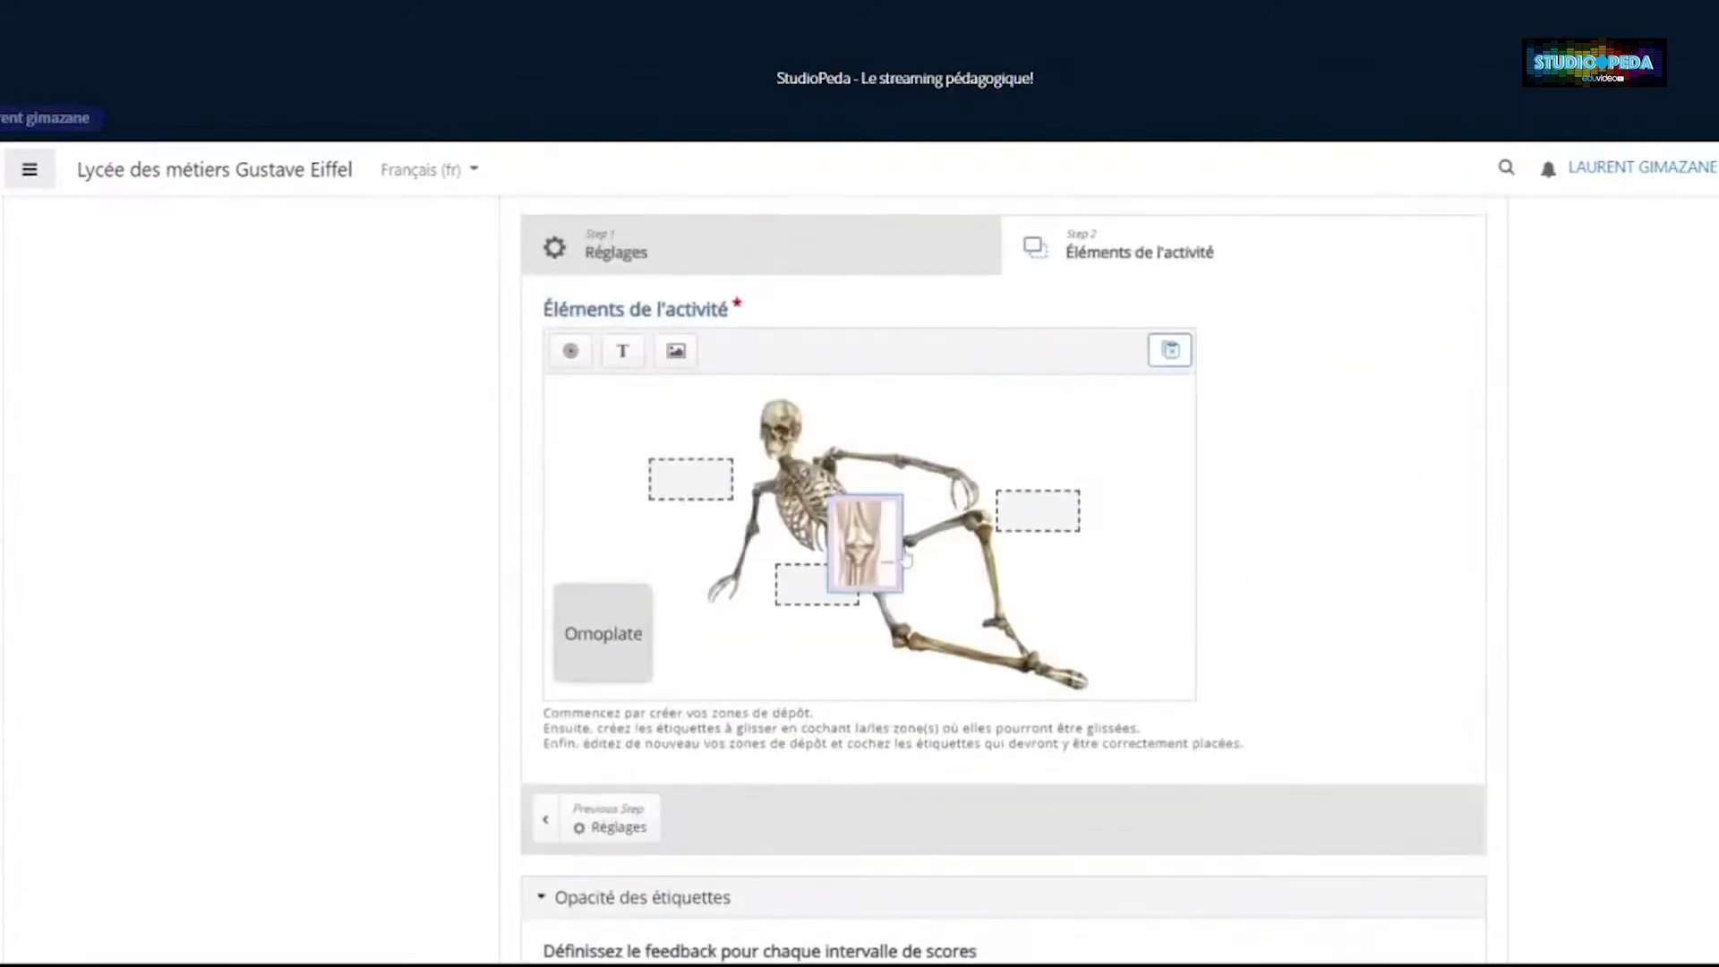
pyautogui.moveTo(889, 563); pyautogui.dragTo(1173, 647)
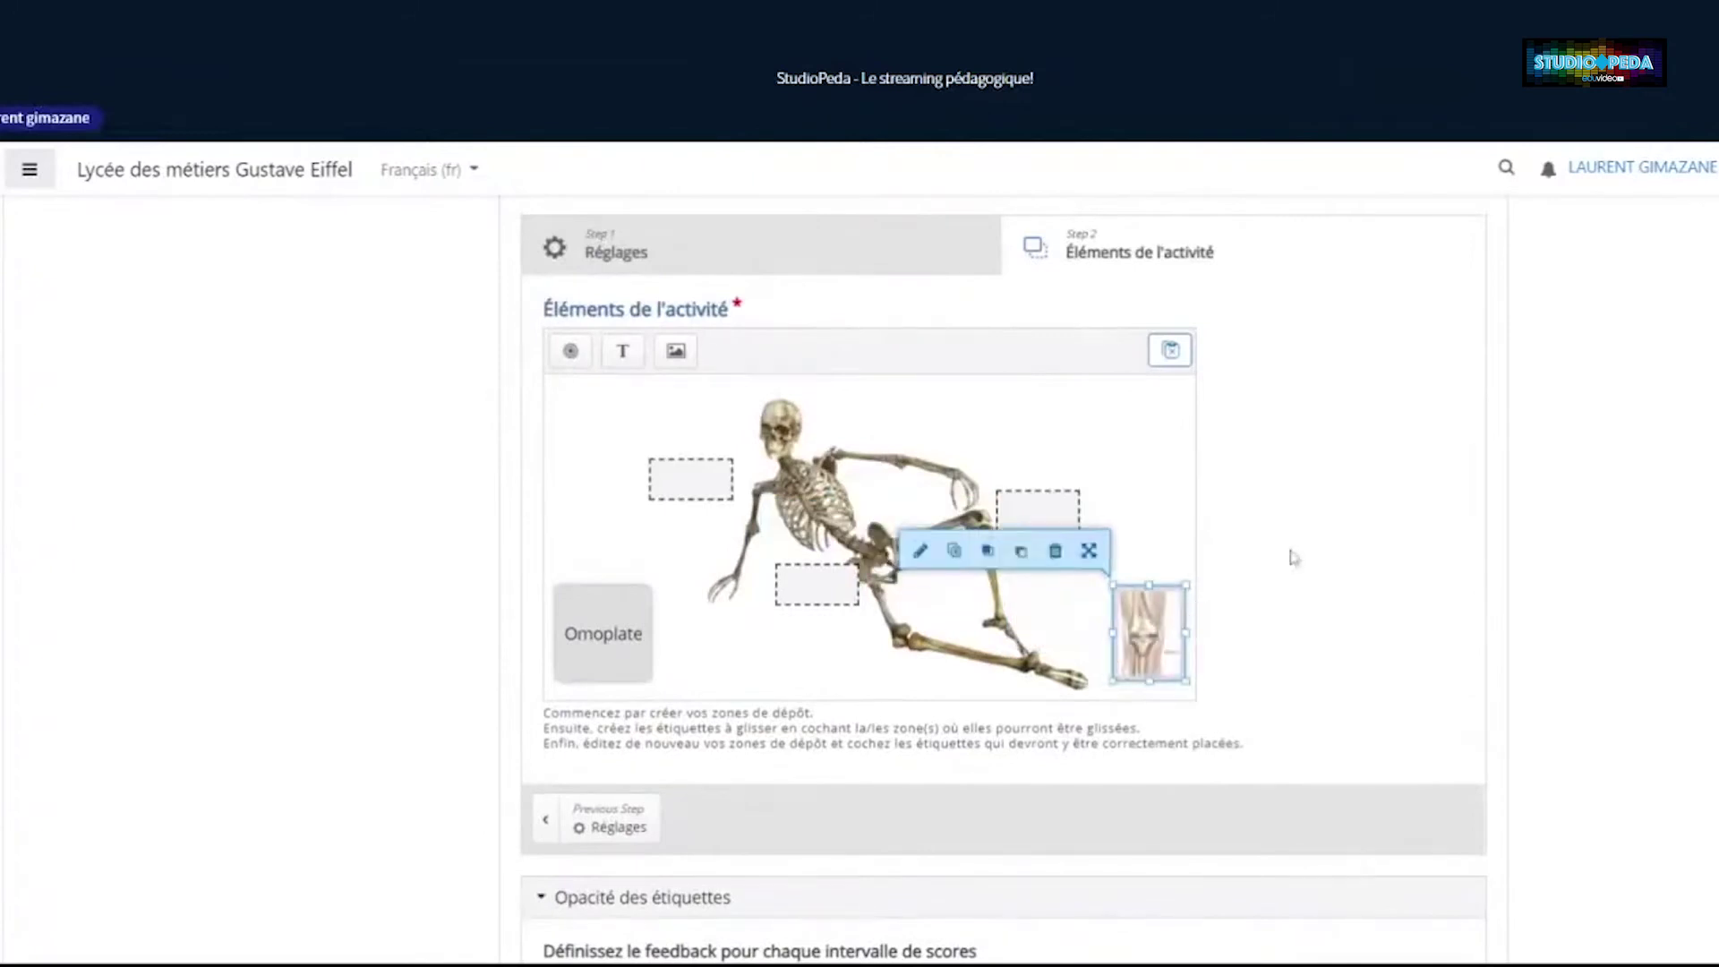
# Add a text label reading "Hanche" to the activity and assign it to all drop zones
pyautogui.click(622, 350)
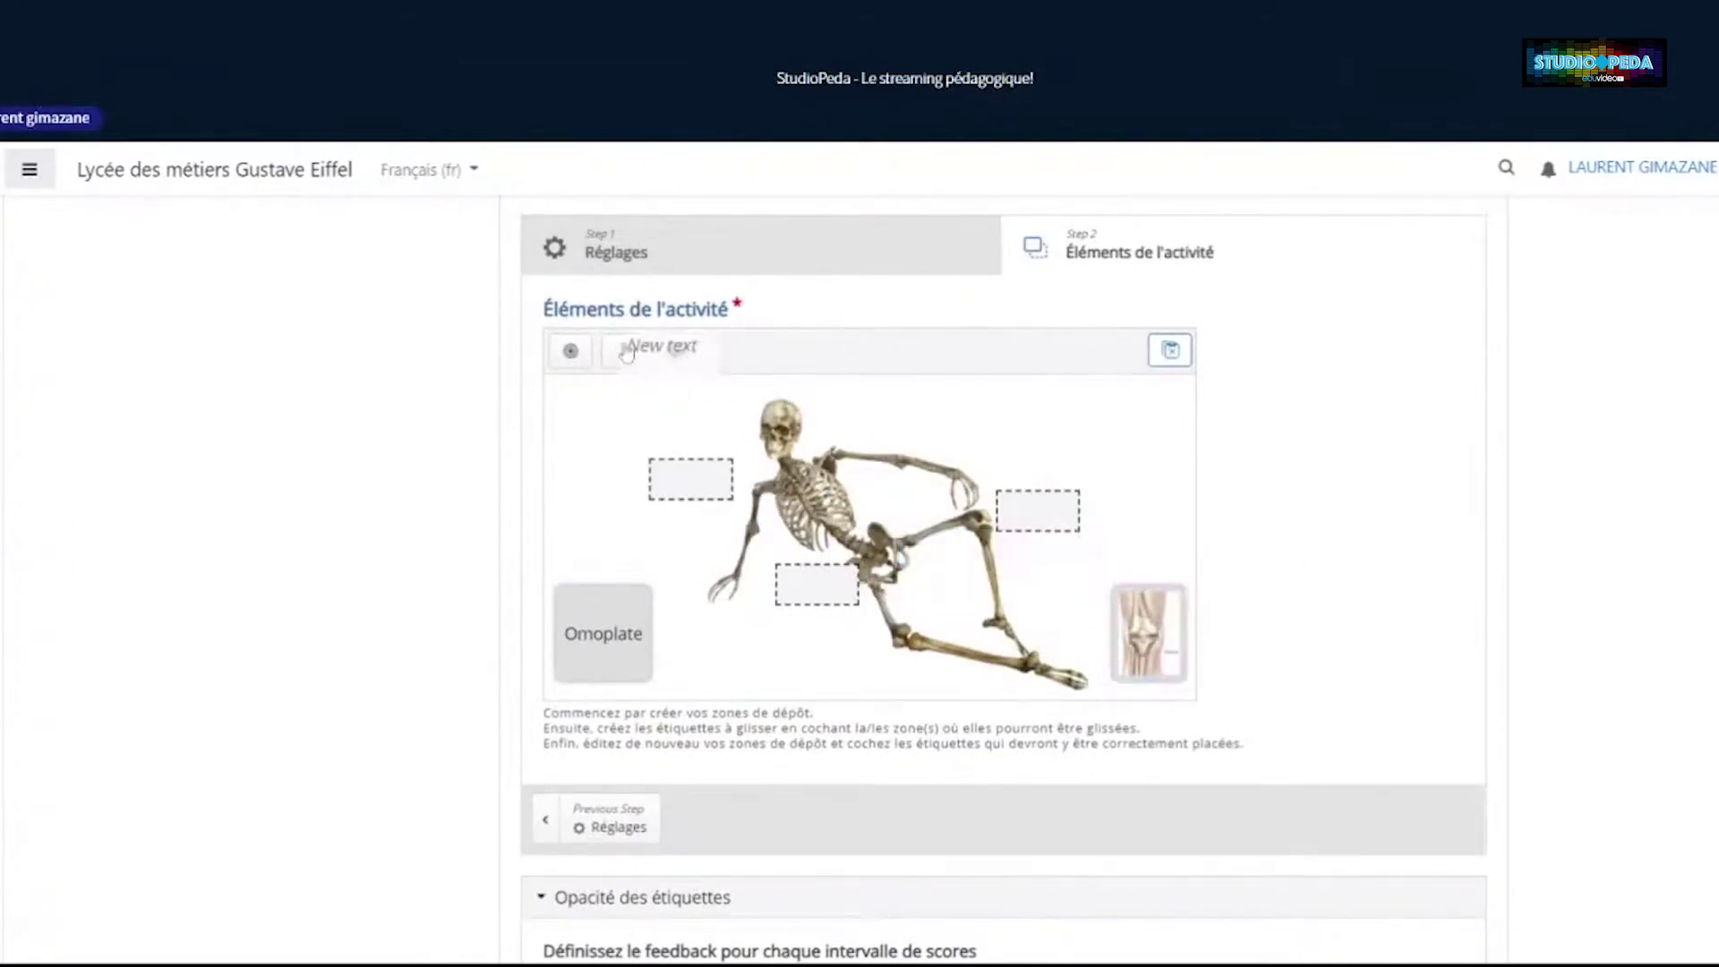
pyautogui.click(593, 394)
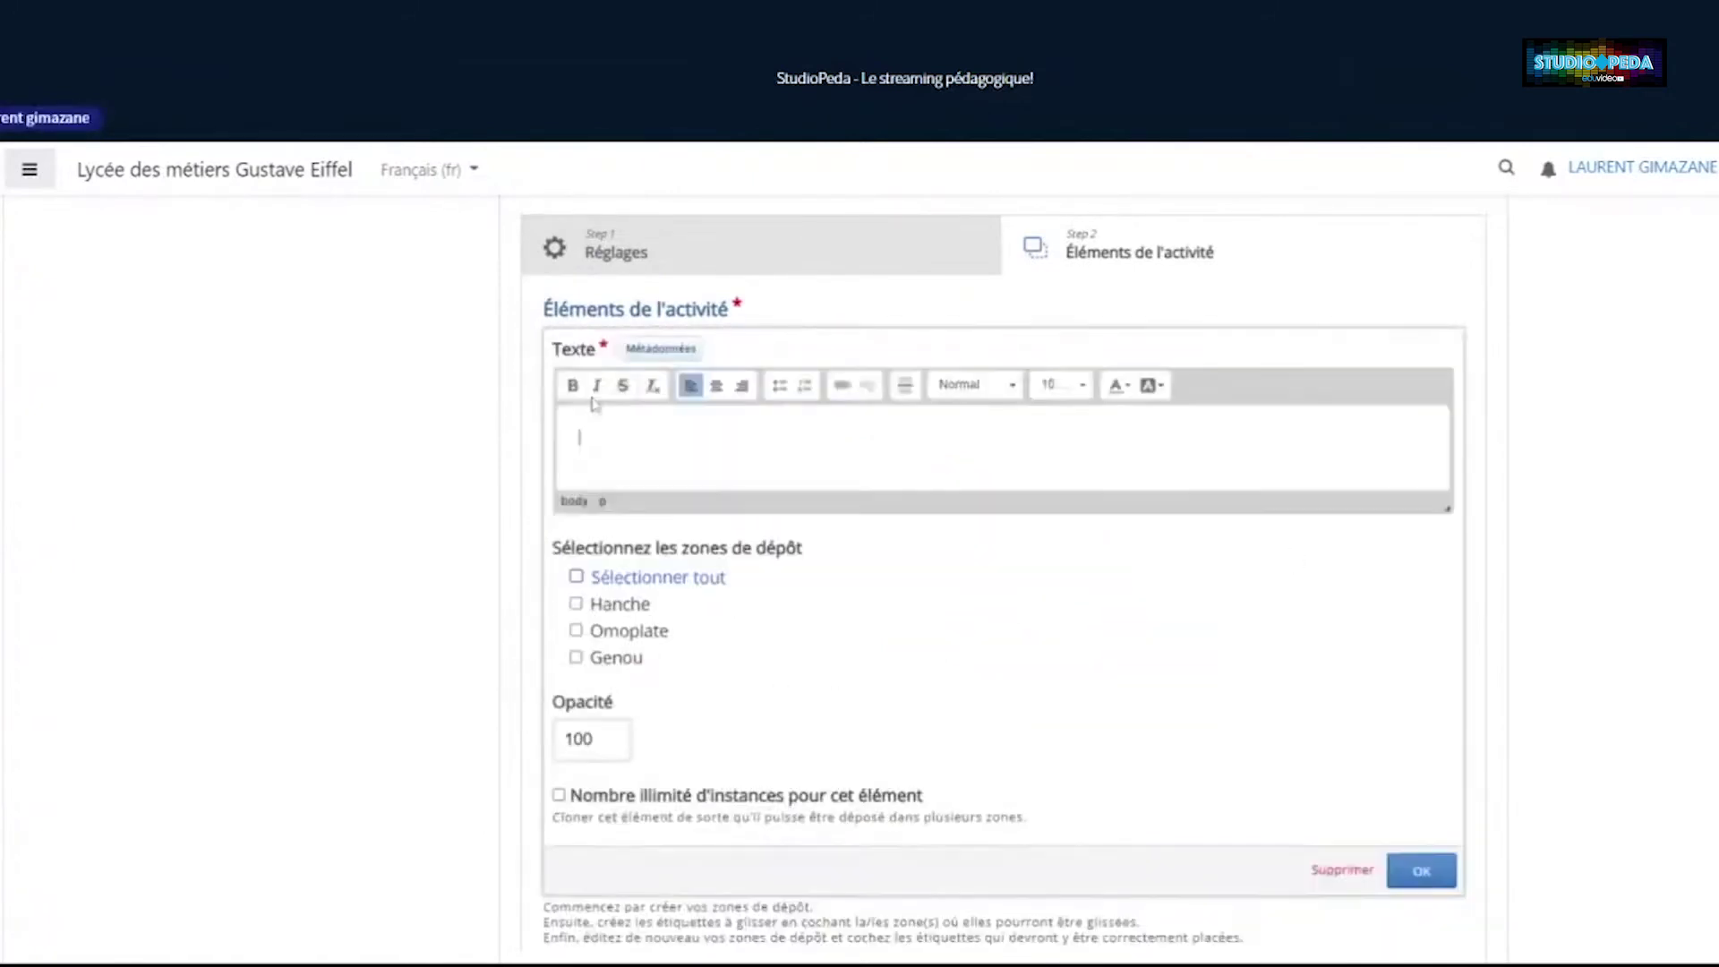
pyautogui.write('Hanche')
pyautogui.click(576, 577)
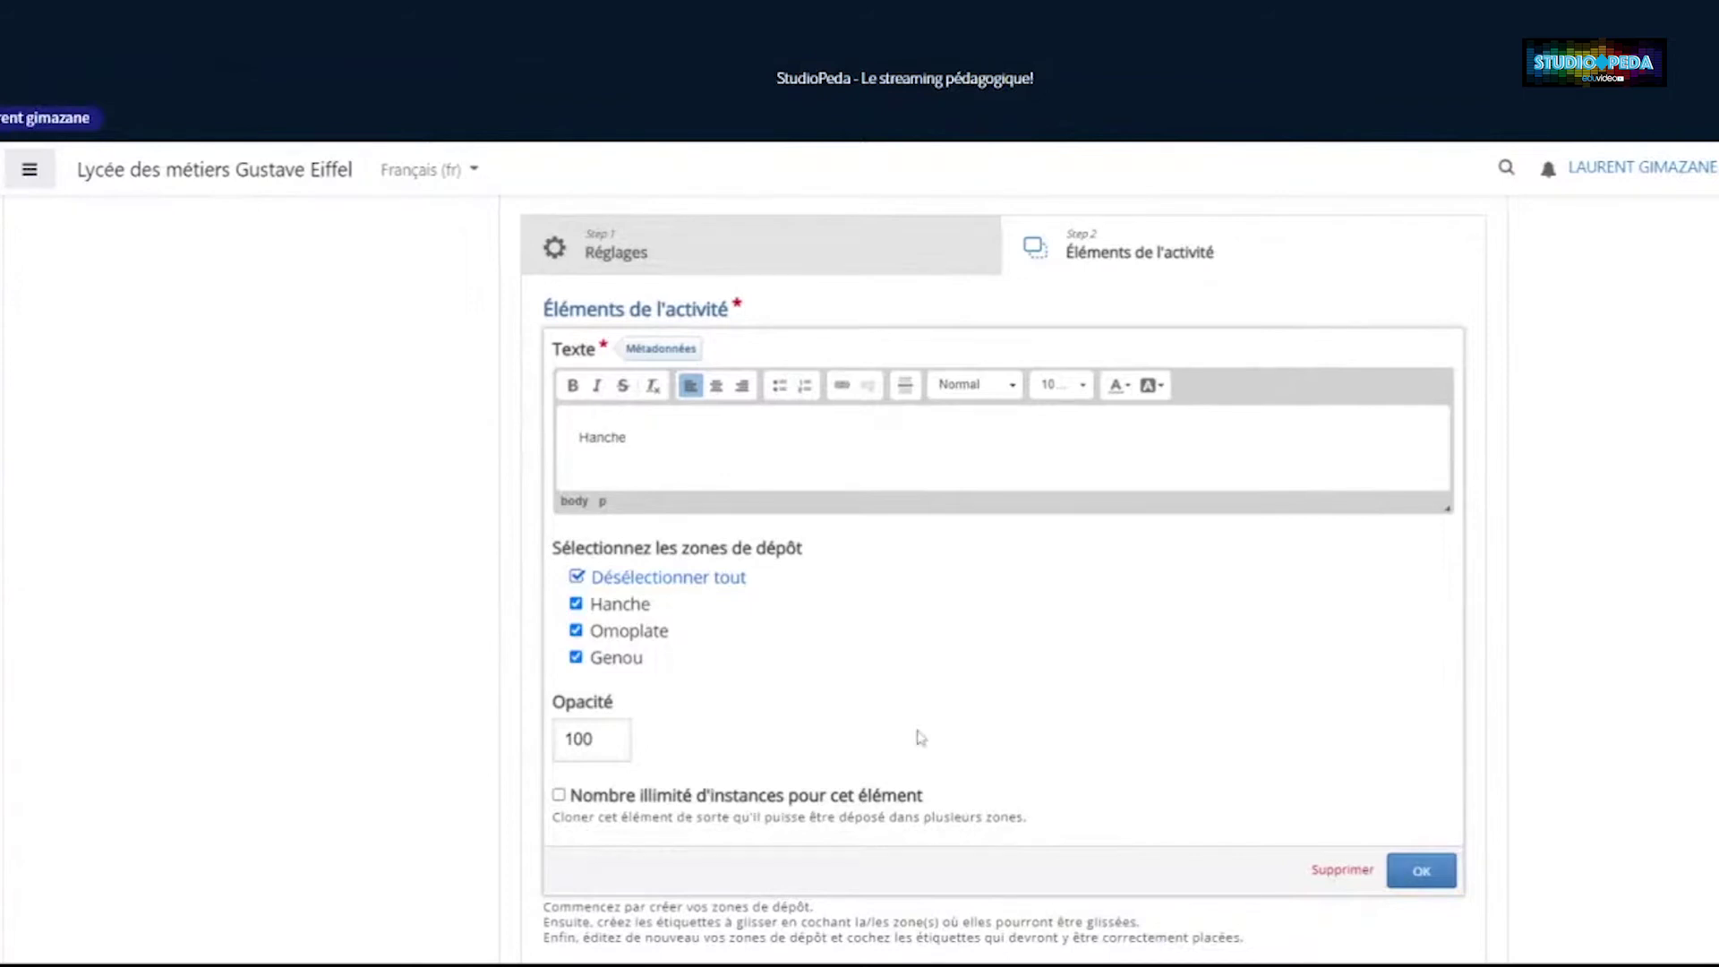
# Set the Hanche label's opacity to 50 and place it in the upper-left corner of the skeleton image
pyautogui.click(592, 739)
pyautogui.moveTo(593, 739); pyautogui.dragTo(530, 741)
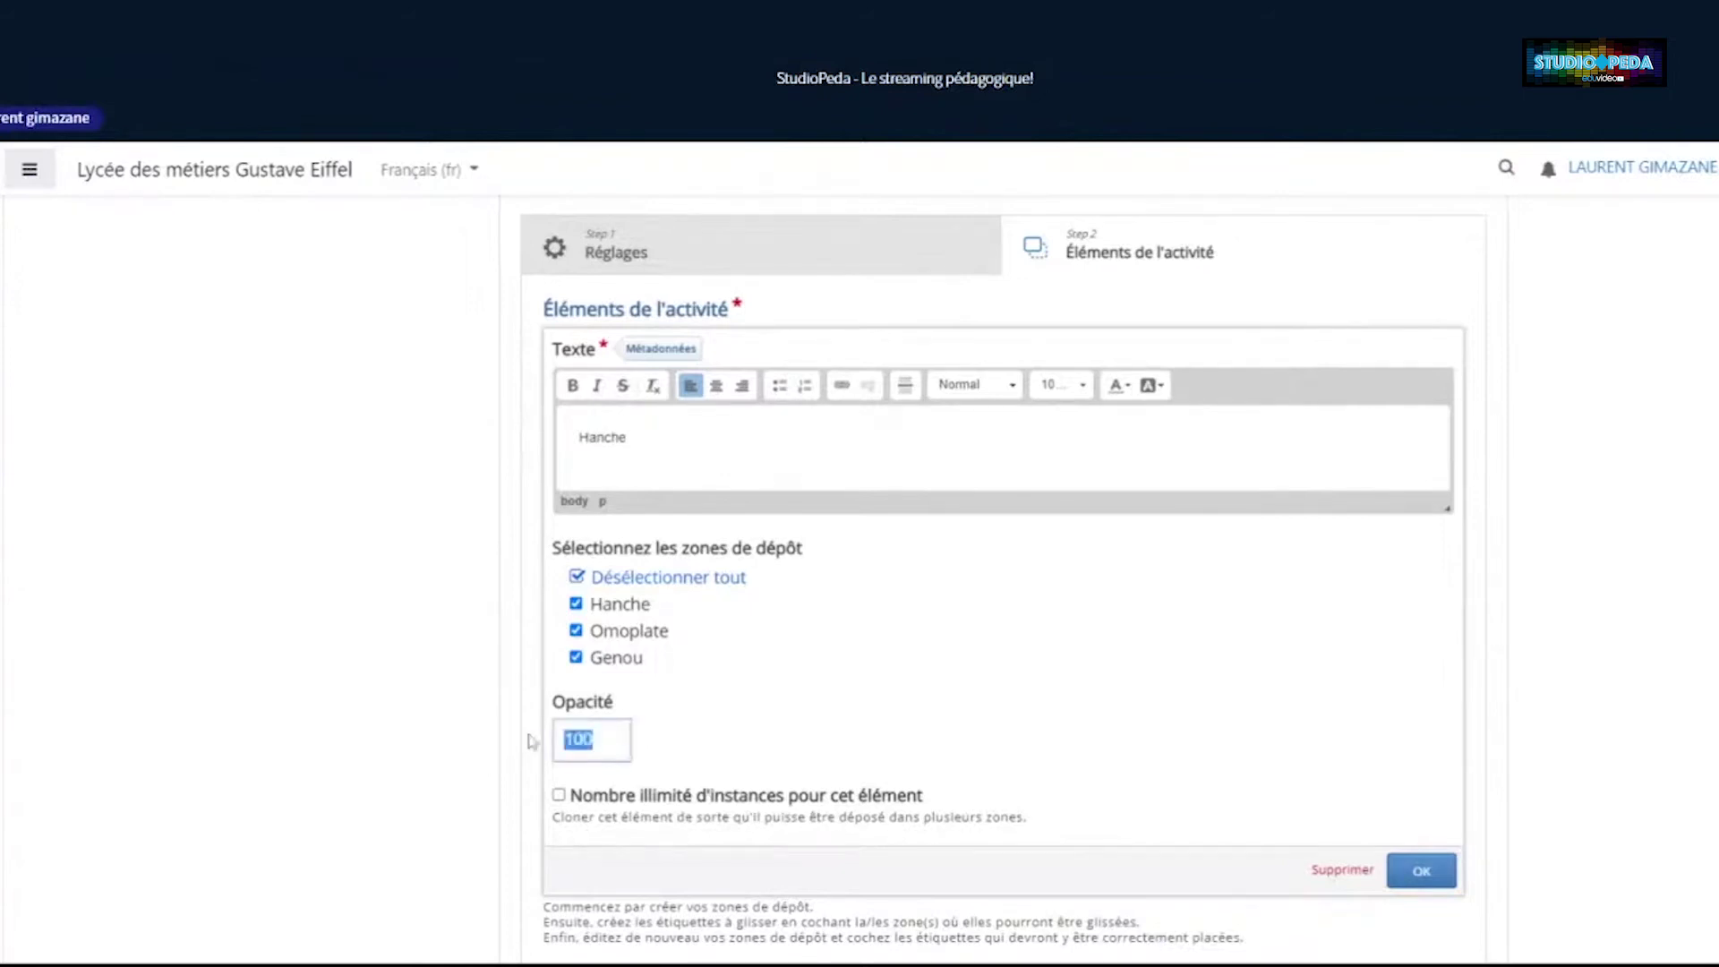
pyautogui.write('50')
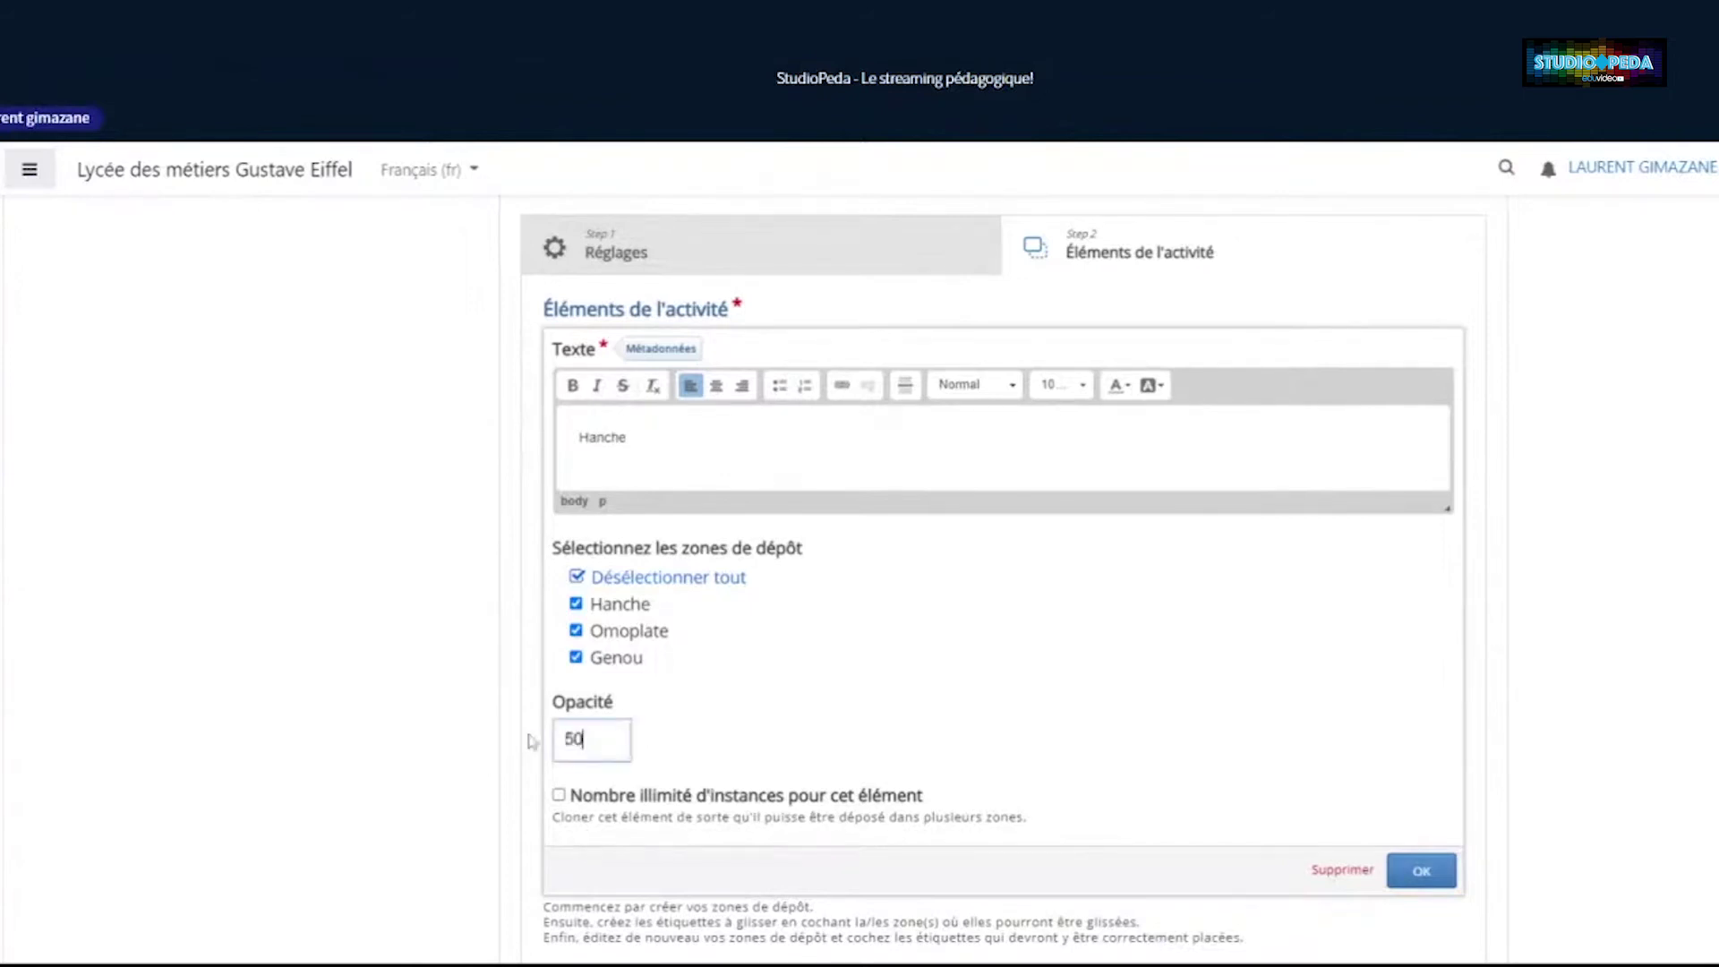
pyautogui.click(1418, 873)
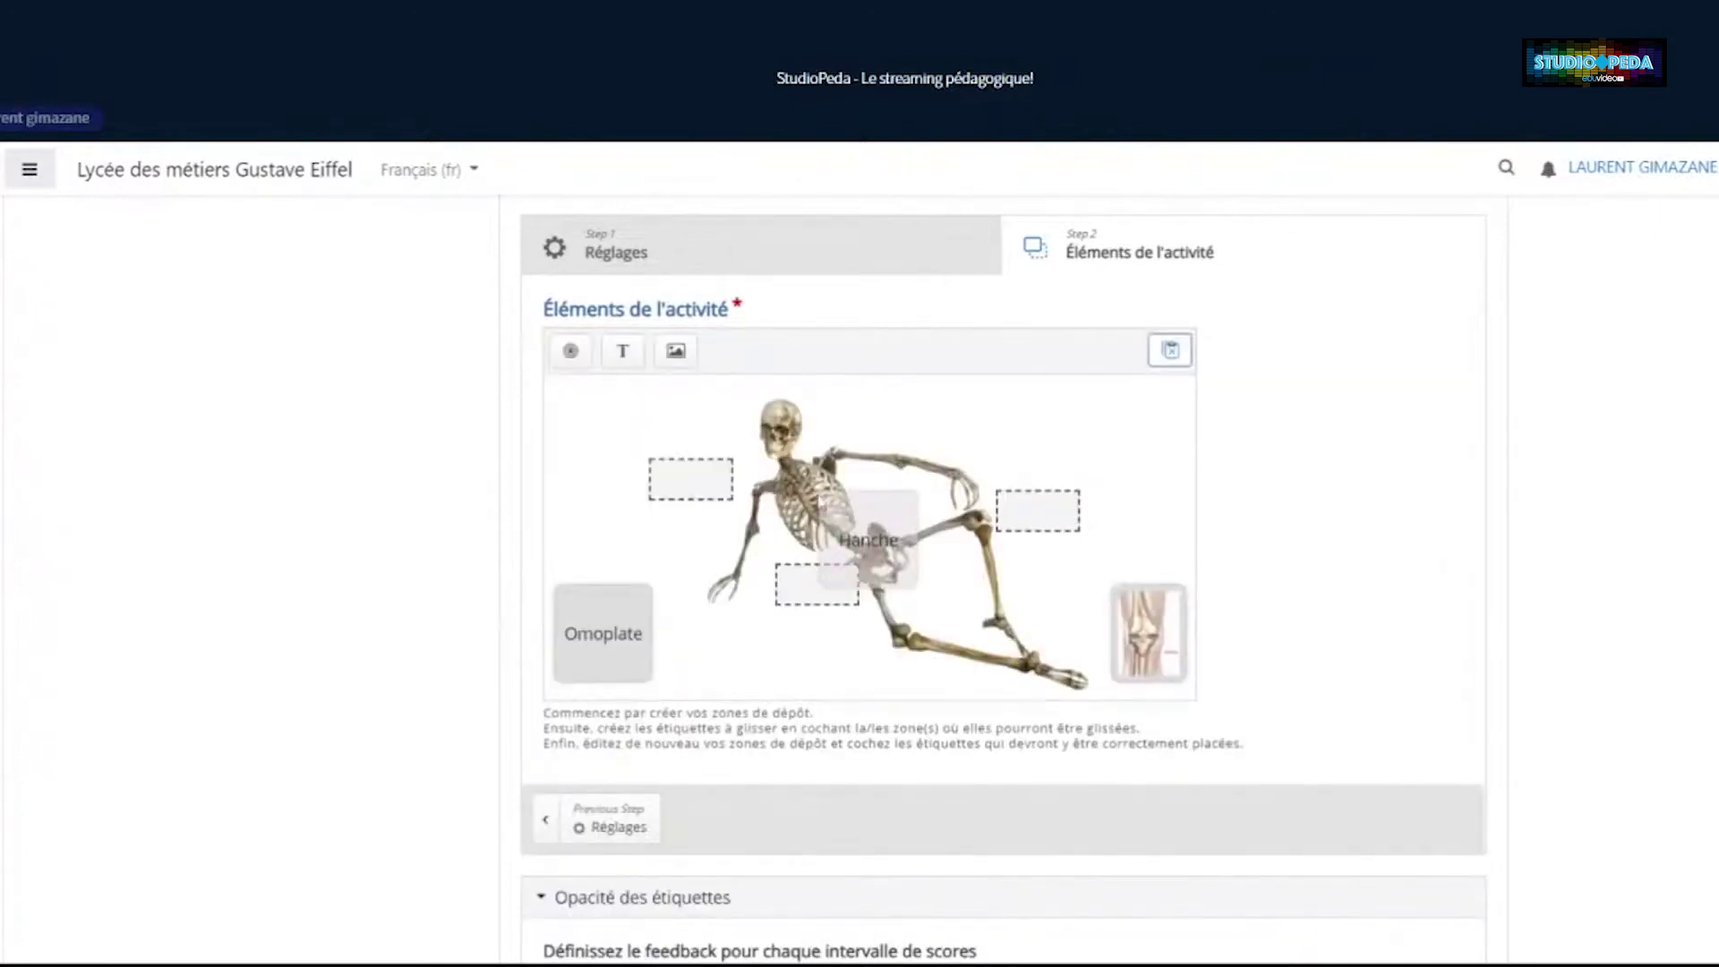
pyautogui.click(839, 521)
pyautogui.moveTo(839, 521); pyautogui.dragTo(600, 434)
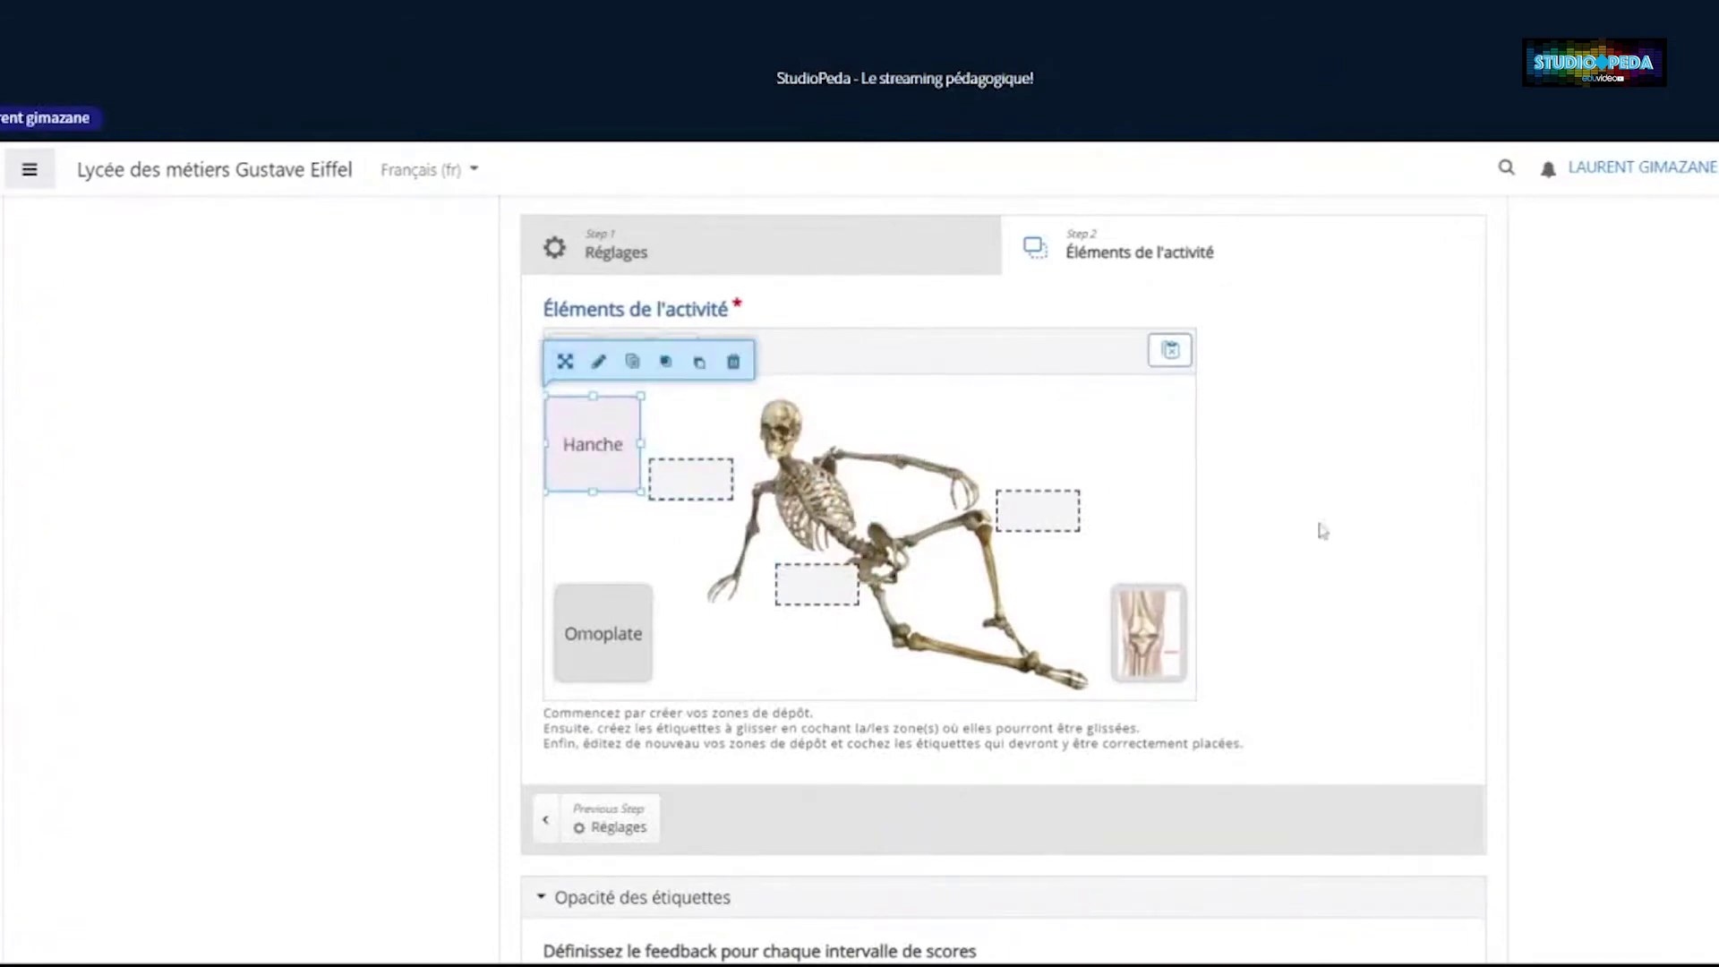
# Examine the score interval feedback settings and the general options of the activity
pyautogui.scroll(-2, 1368, 520)
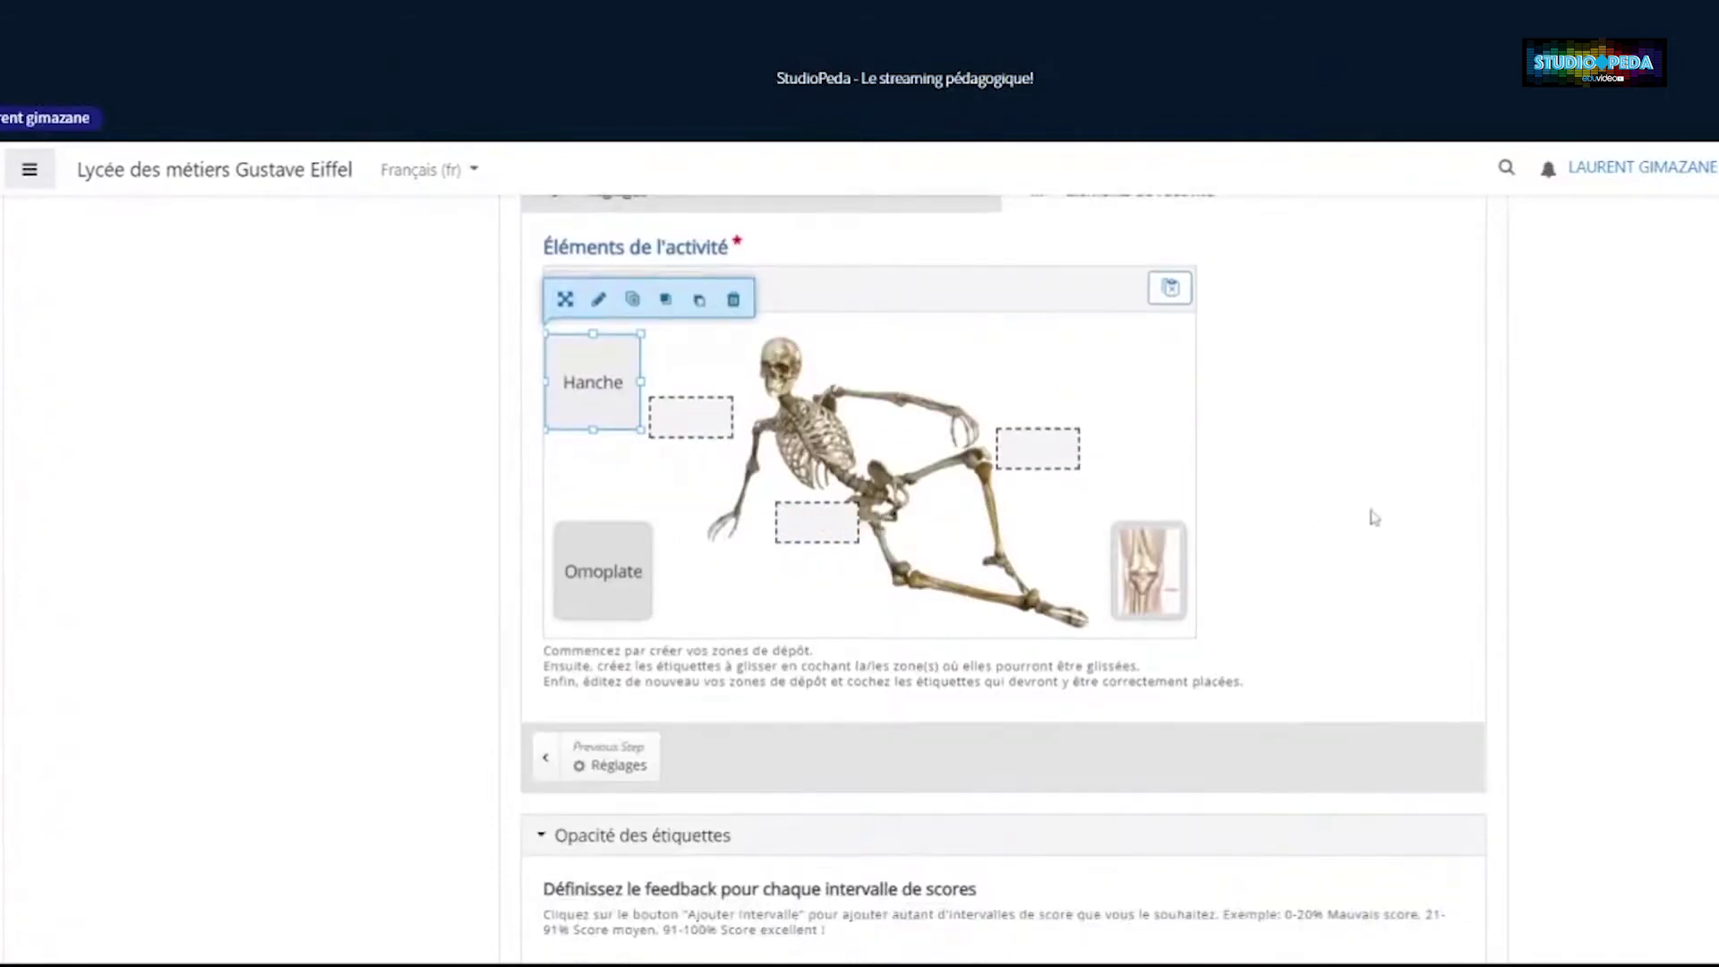
pyautogui.scroll(-1, 1375, 517)
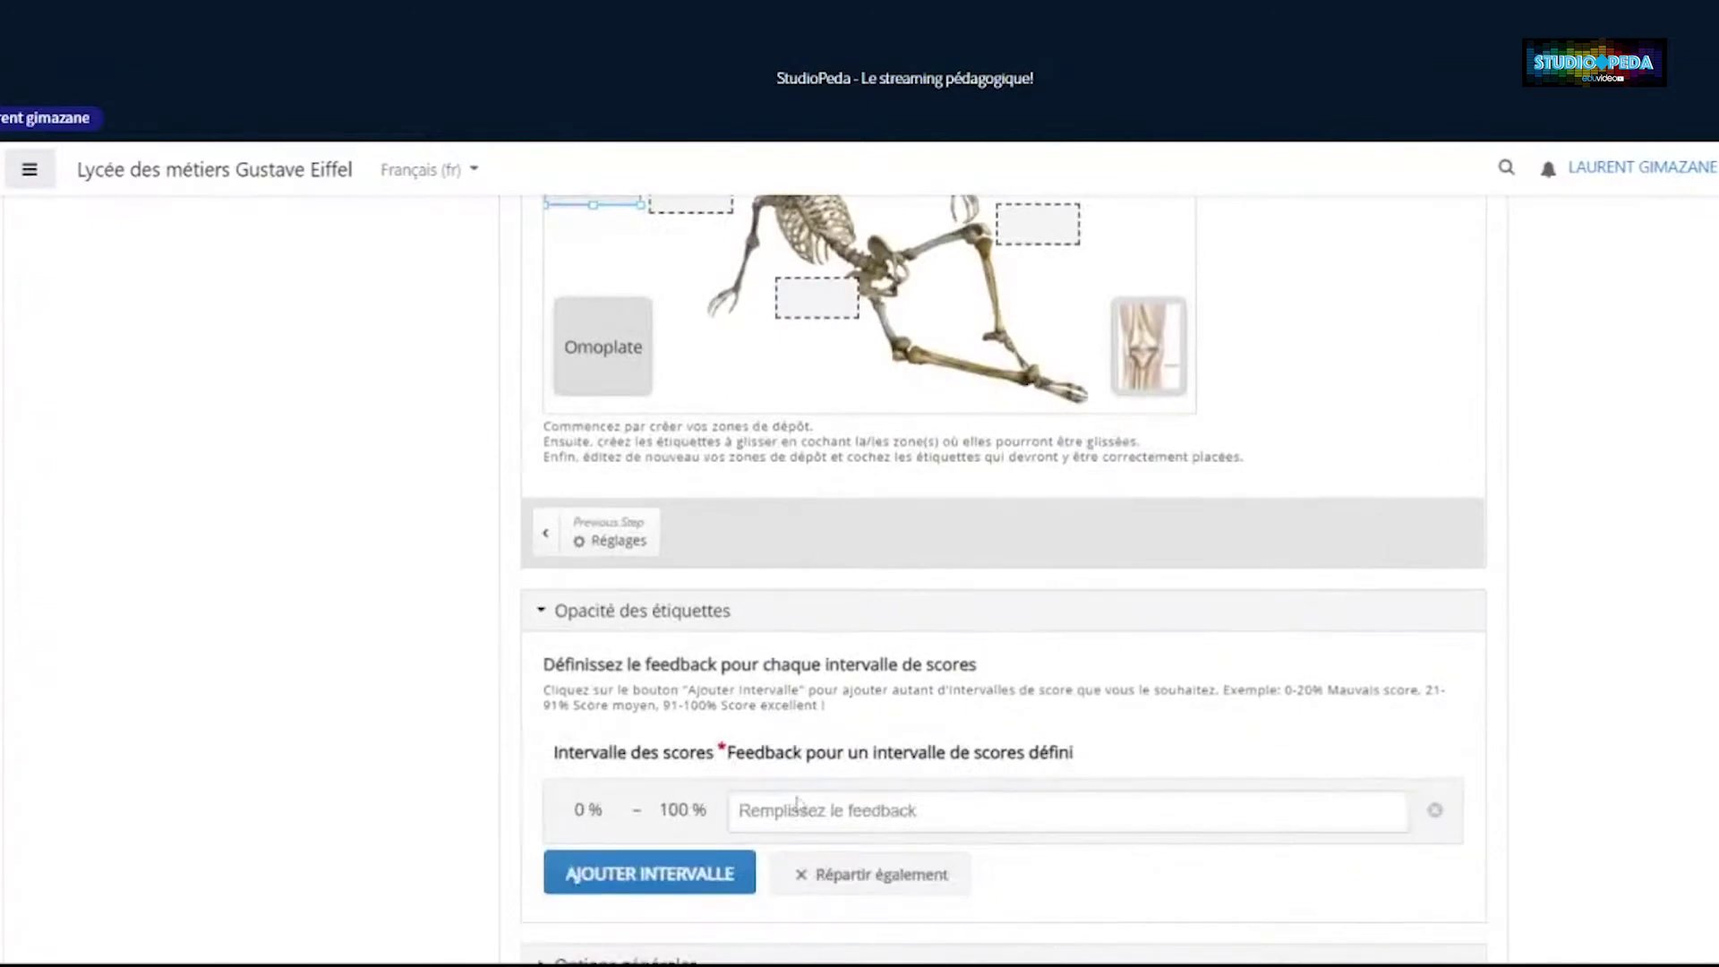
pyautogui.scroll(-3, 1565, 660)
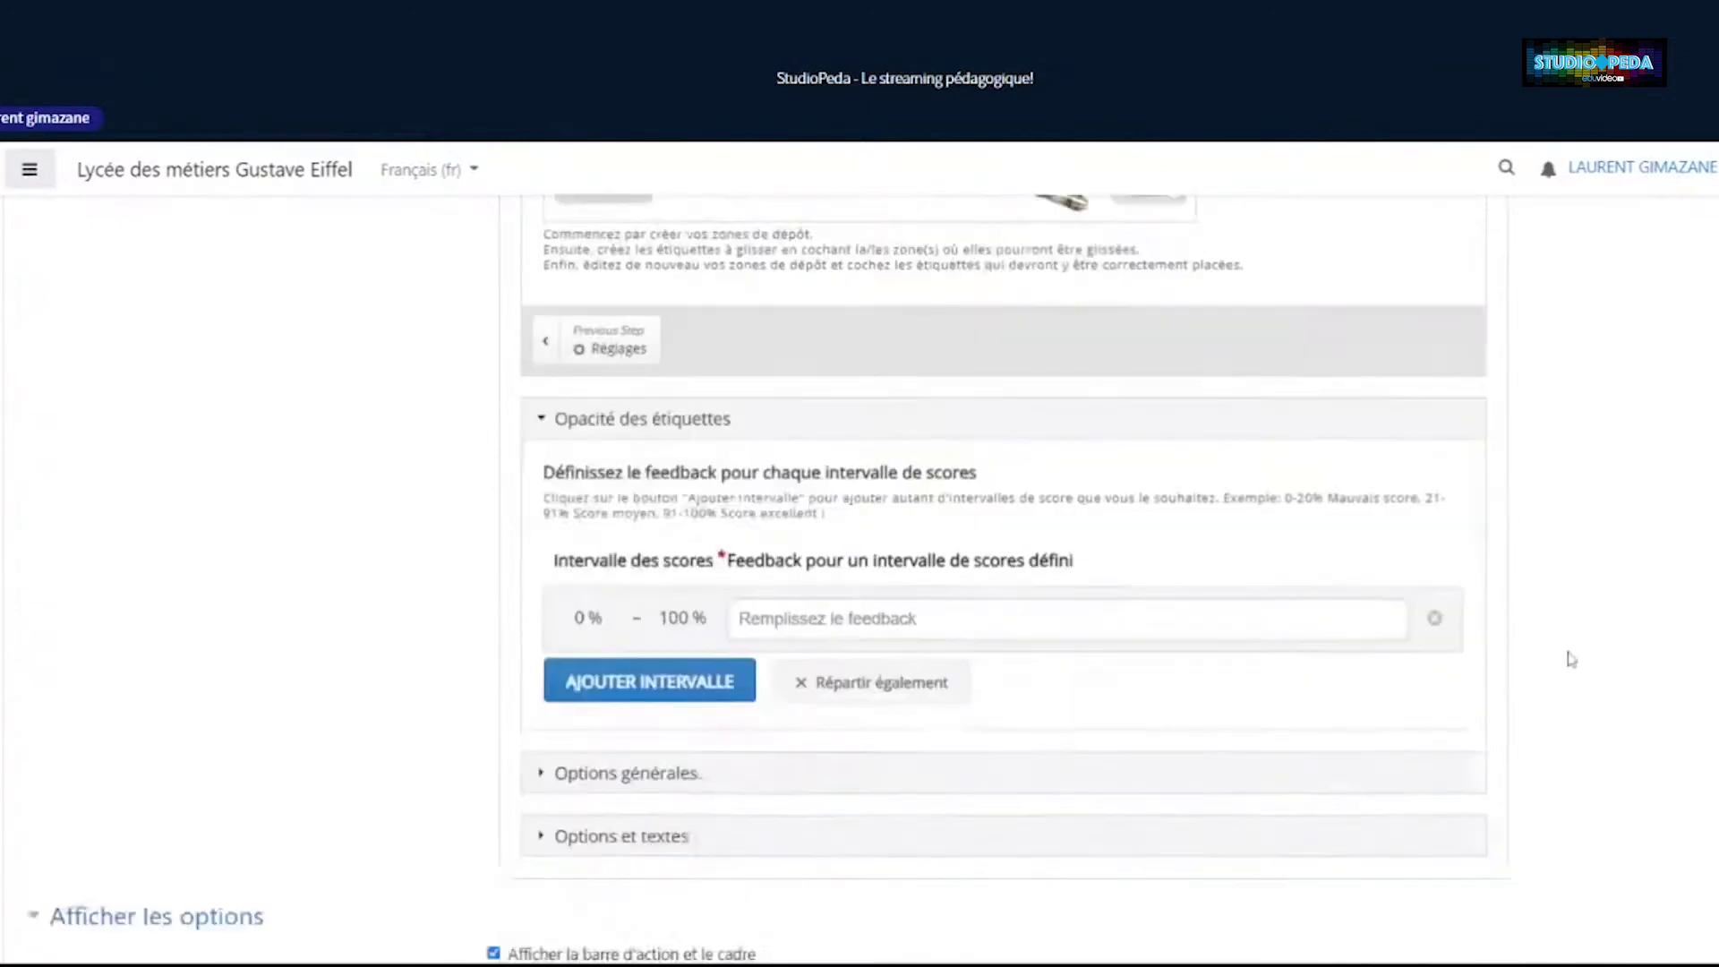
pyautogui.scroll(-1, 1572, 660)
pyautogui.click(540, 583)
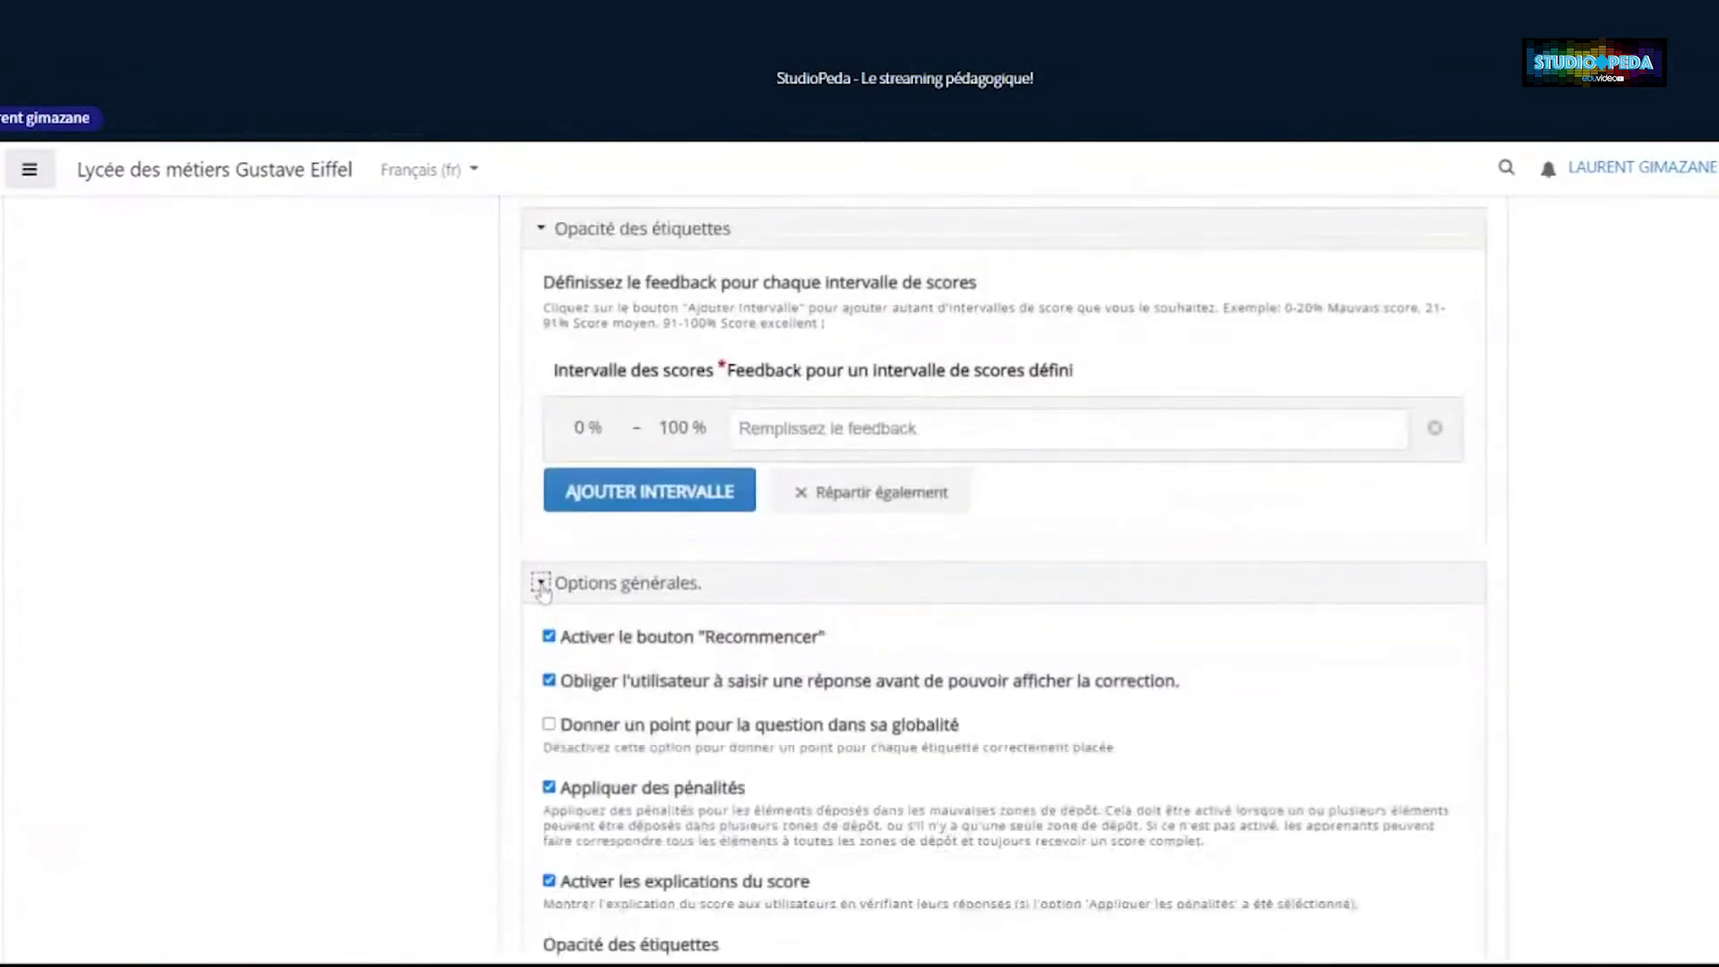
pyautogui.scroll(-2, 1611, 667)
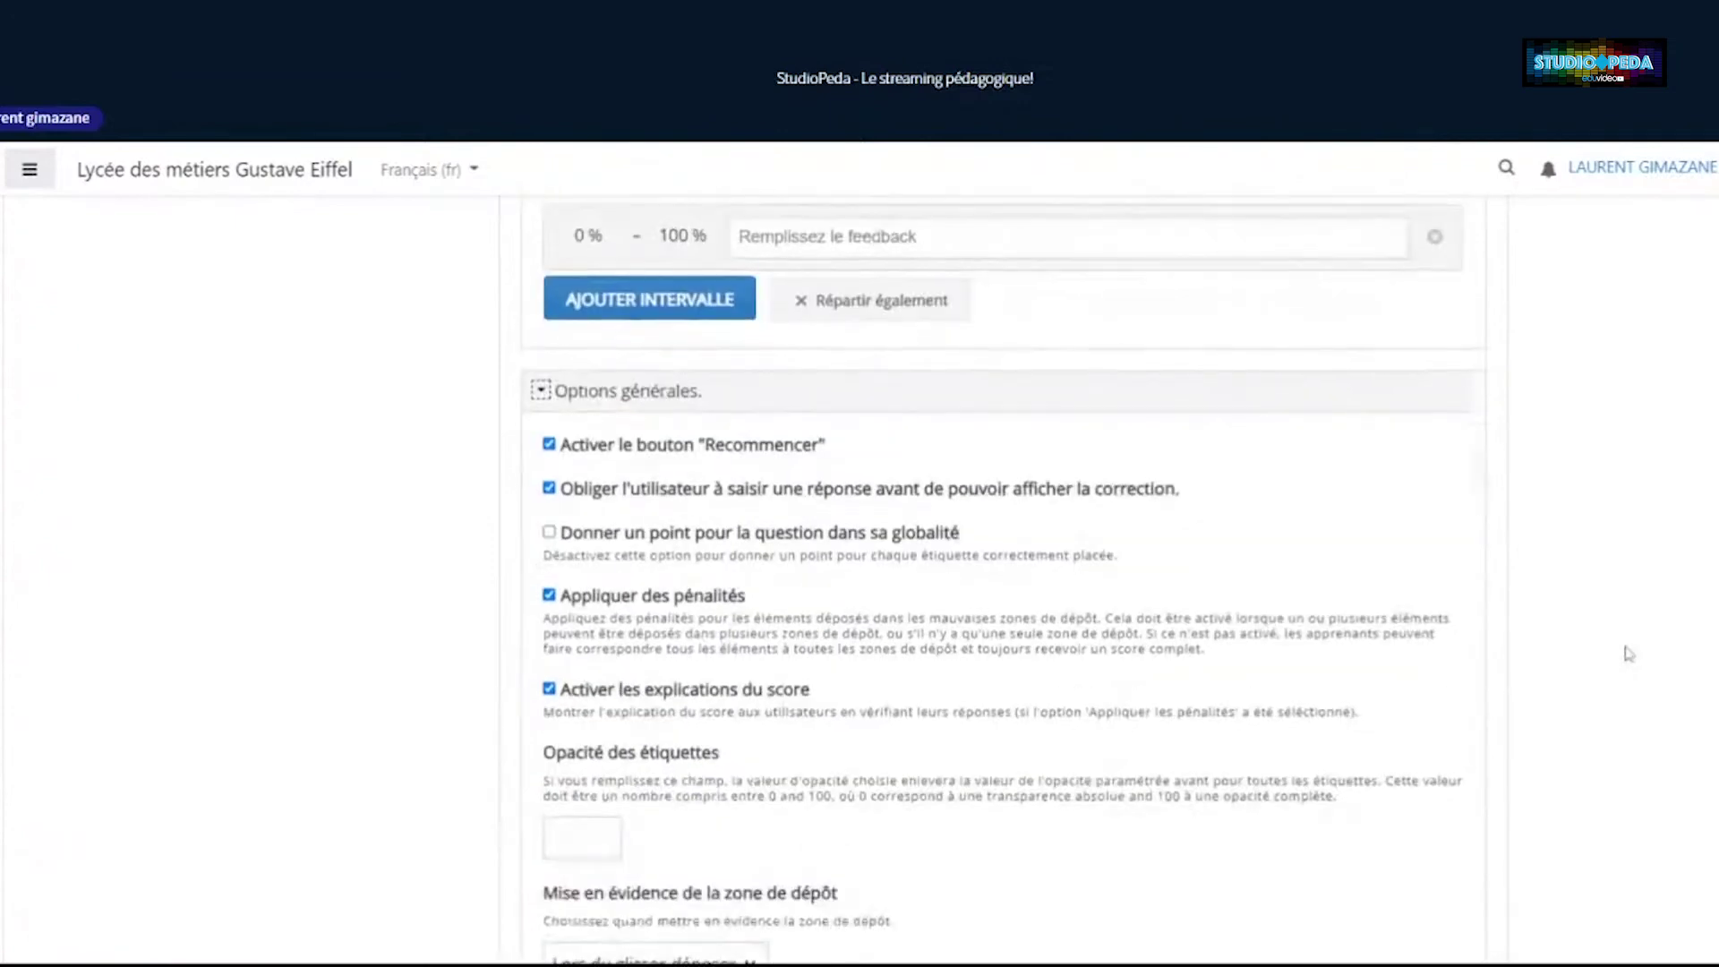
pyautogui.scroll(-1, 1628, 654)
pyautogui.scroll(5, 1628, 654)
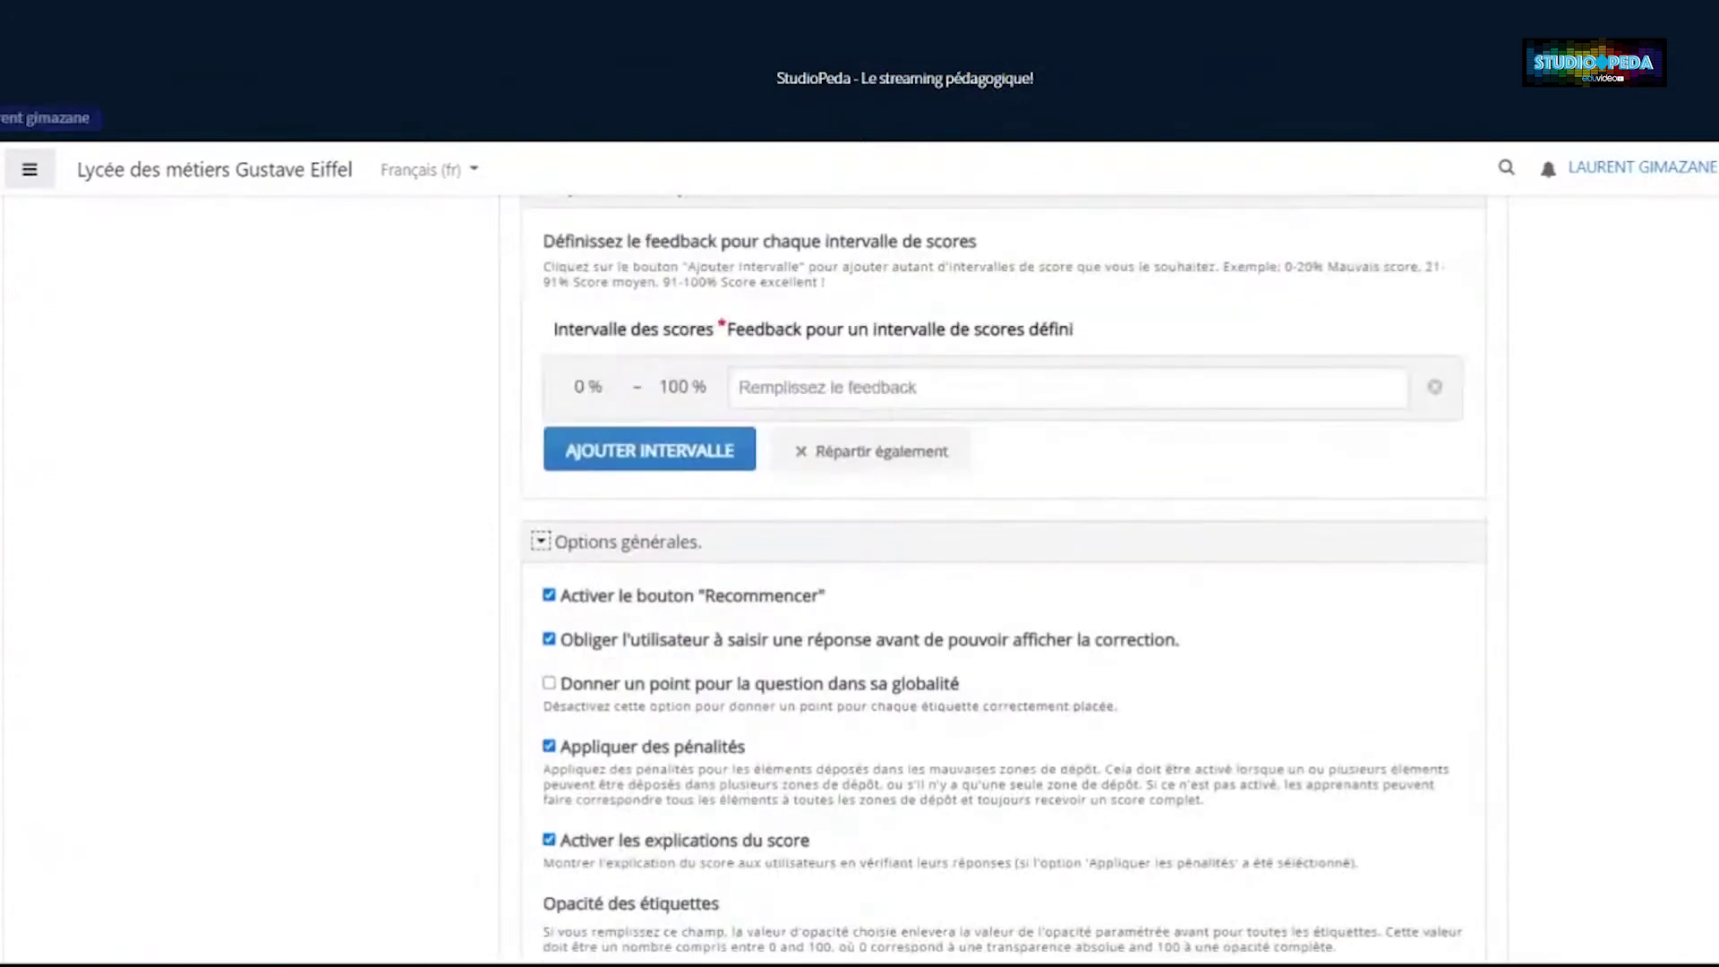
pyautogui.click(539, 774)
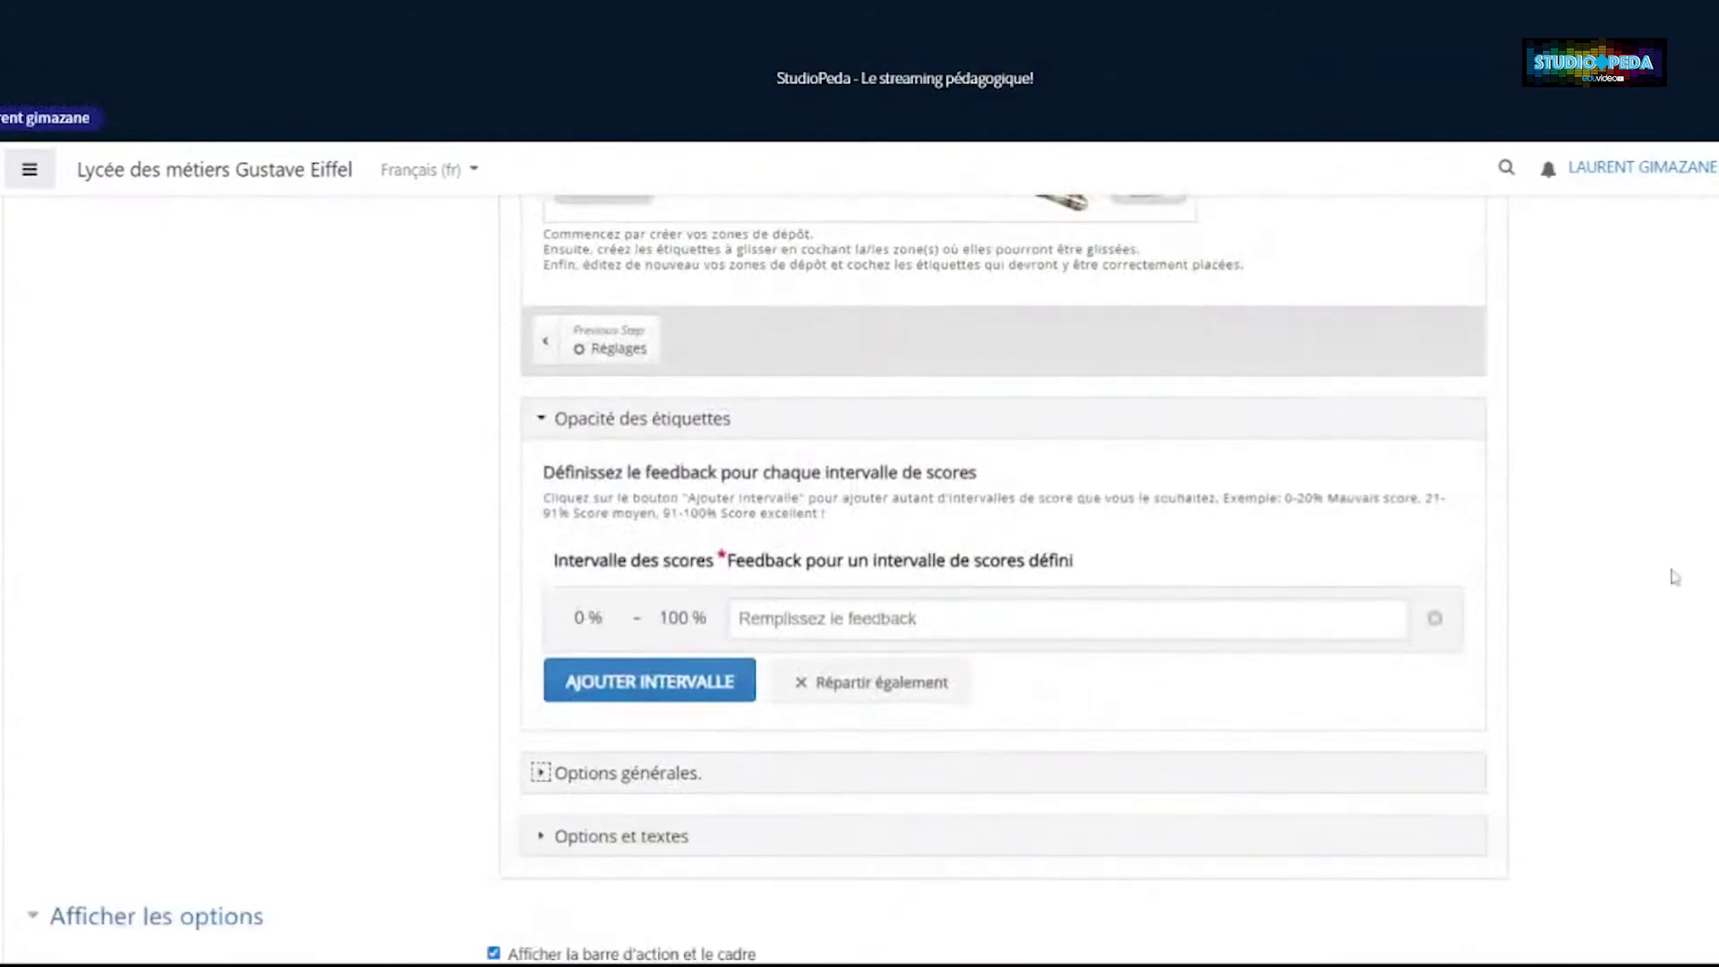
# Save the Drag and Drop activity and return to the course
pyautogui.scroll(-5, 1674, 577)
pyautogui.scroll(-1, 1677, 583)
pyautogui.click(643, 755)
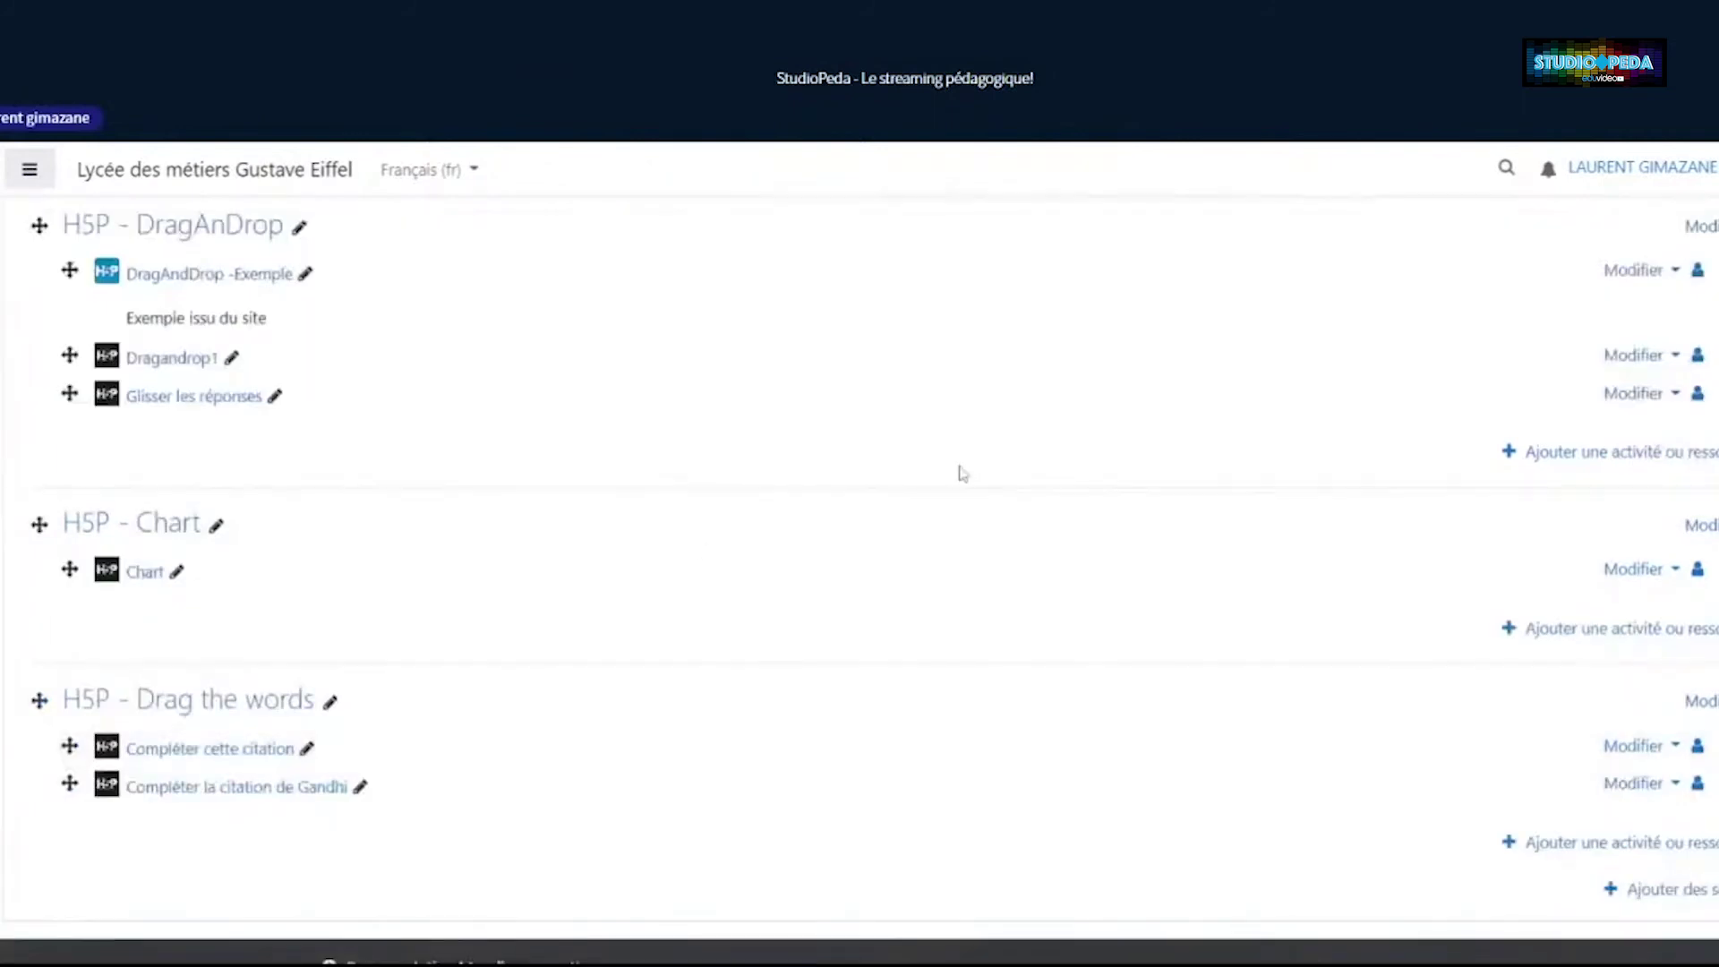
# Open the "Glisser les réponses" activity and place Omoplate on the left zone, Hanche on the right zone and the knee image on the lower zone
pyautogui.click(205, 407)
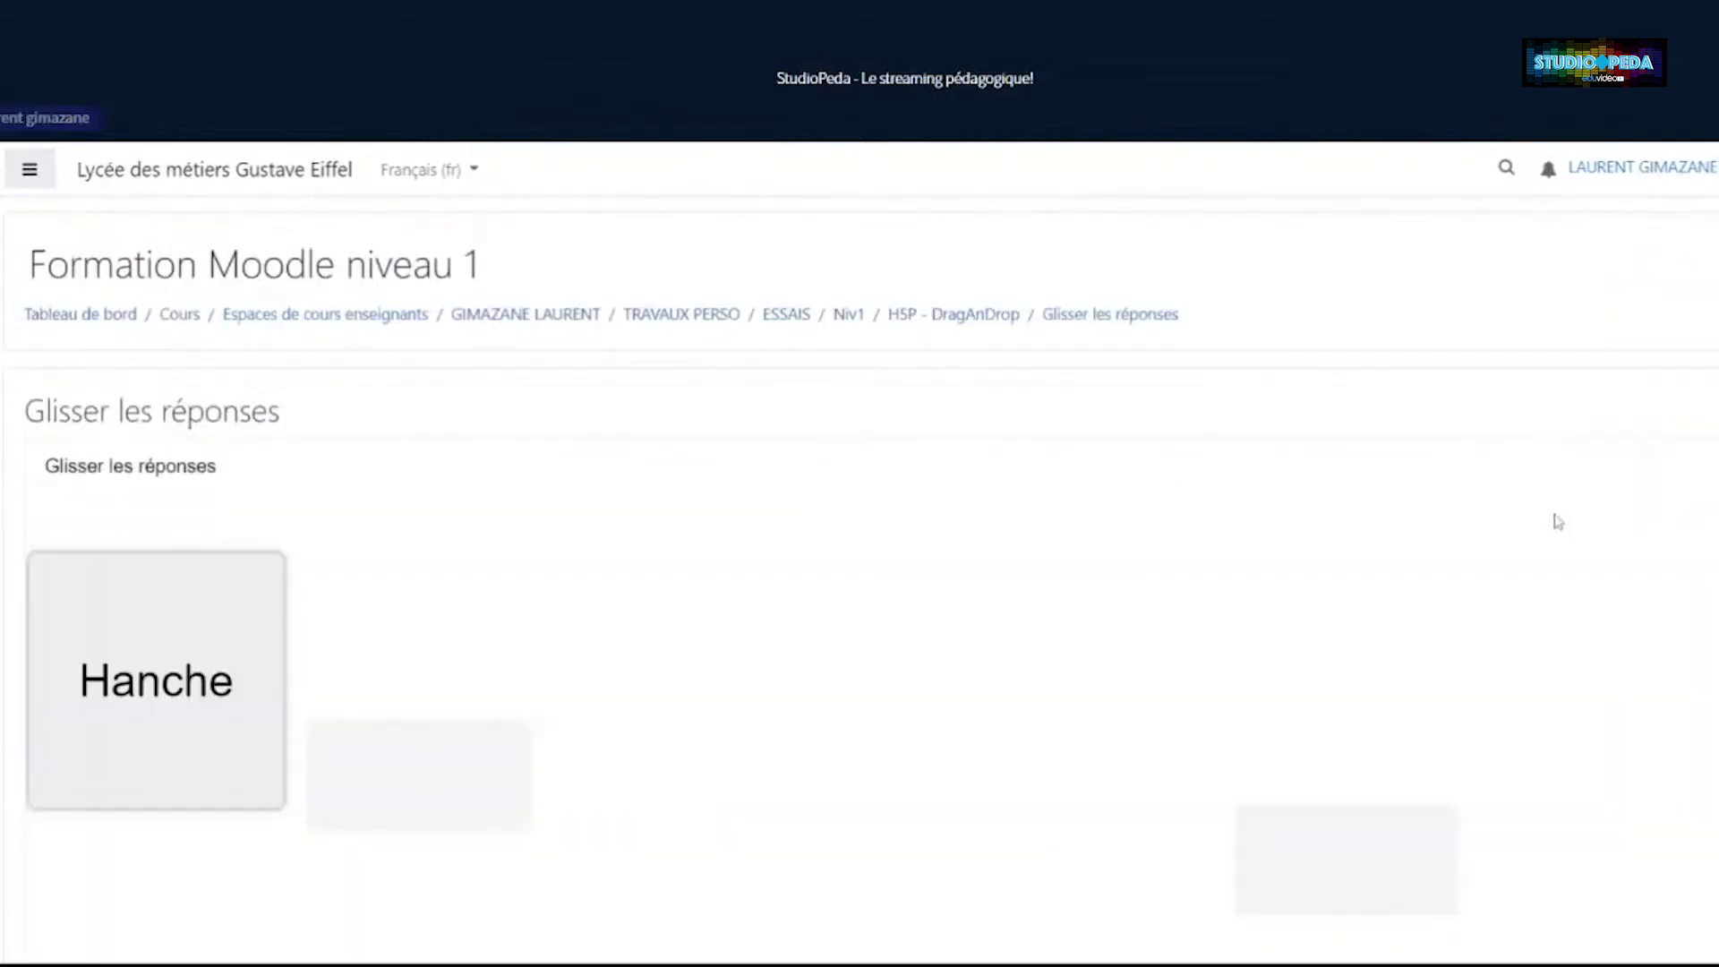
pyautogui.scroll(-4, 1545, 508)
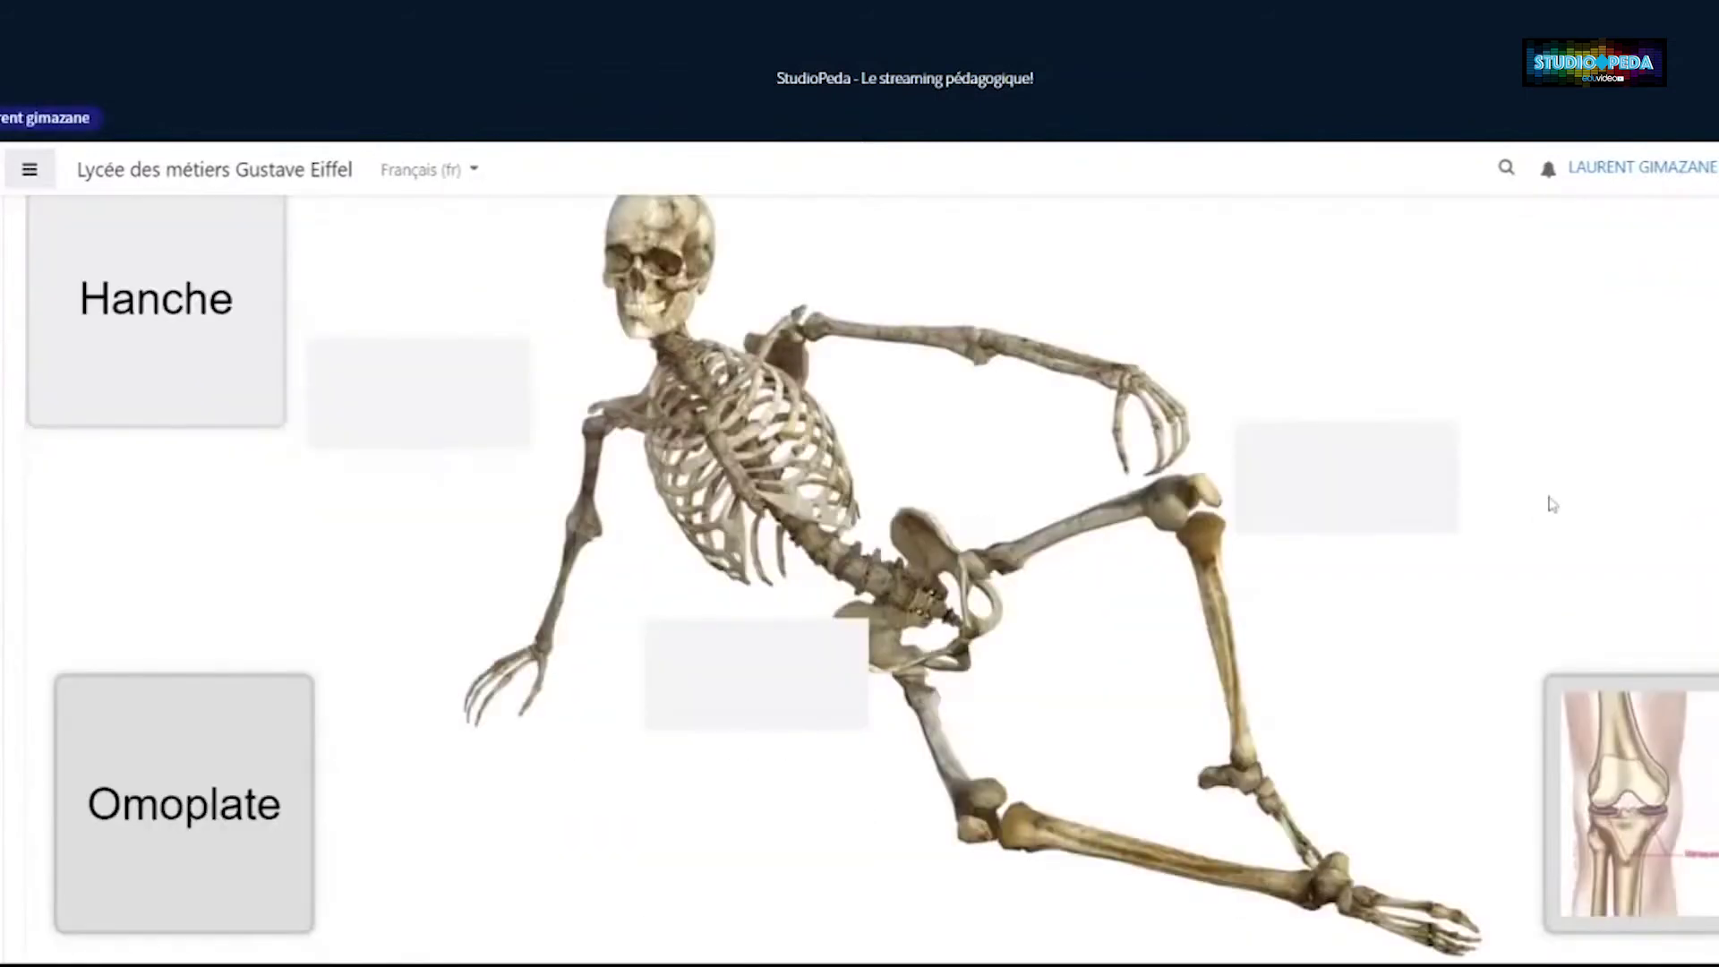
pyautogui.moveTo(204, 871); pyautogui.dragTo(442, 437)
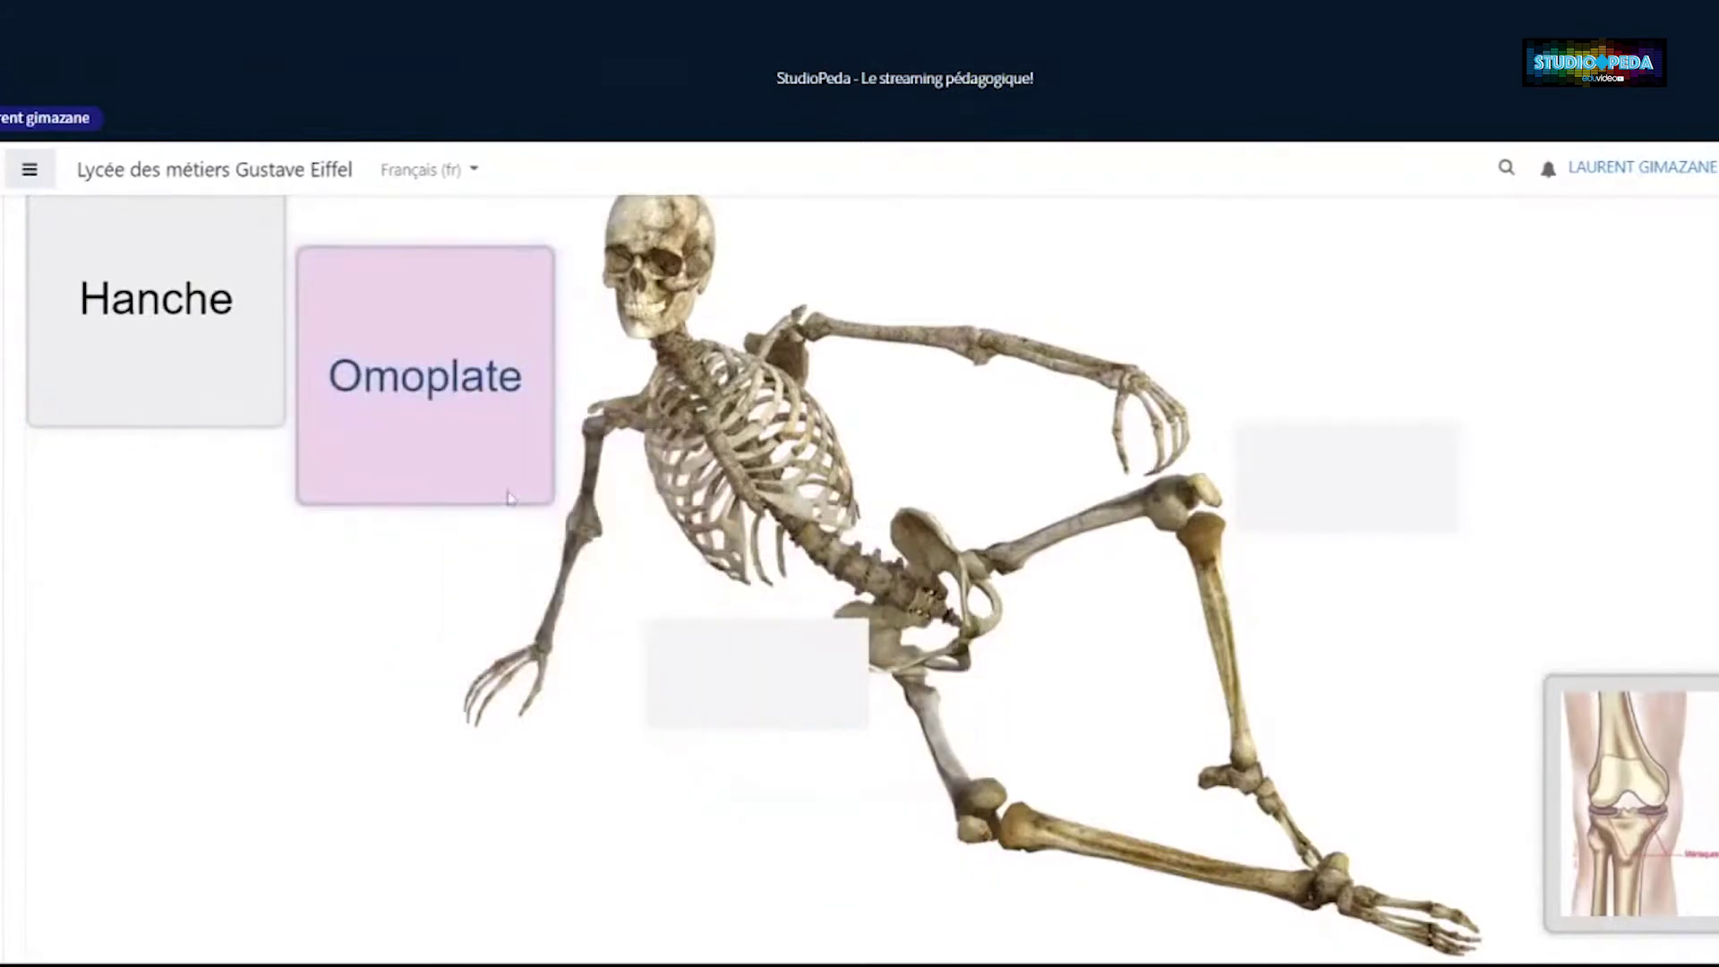
pyautogui.moveTo(179, 327); pyautogui.dragTo(1354, 499)
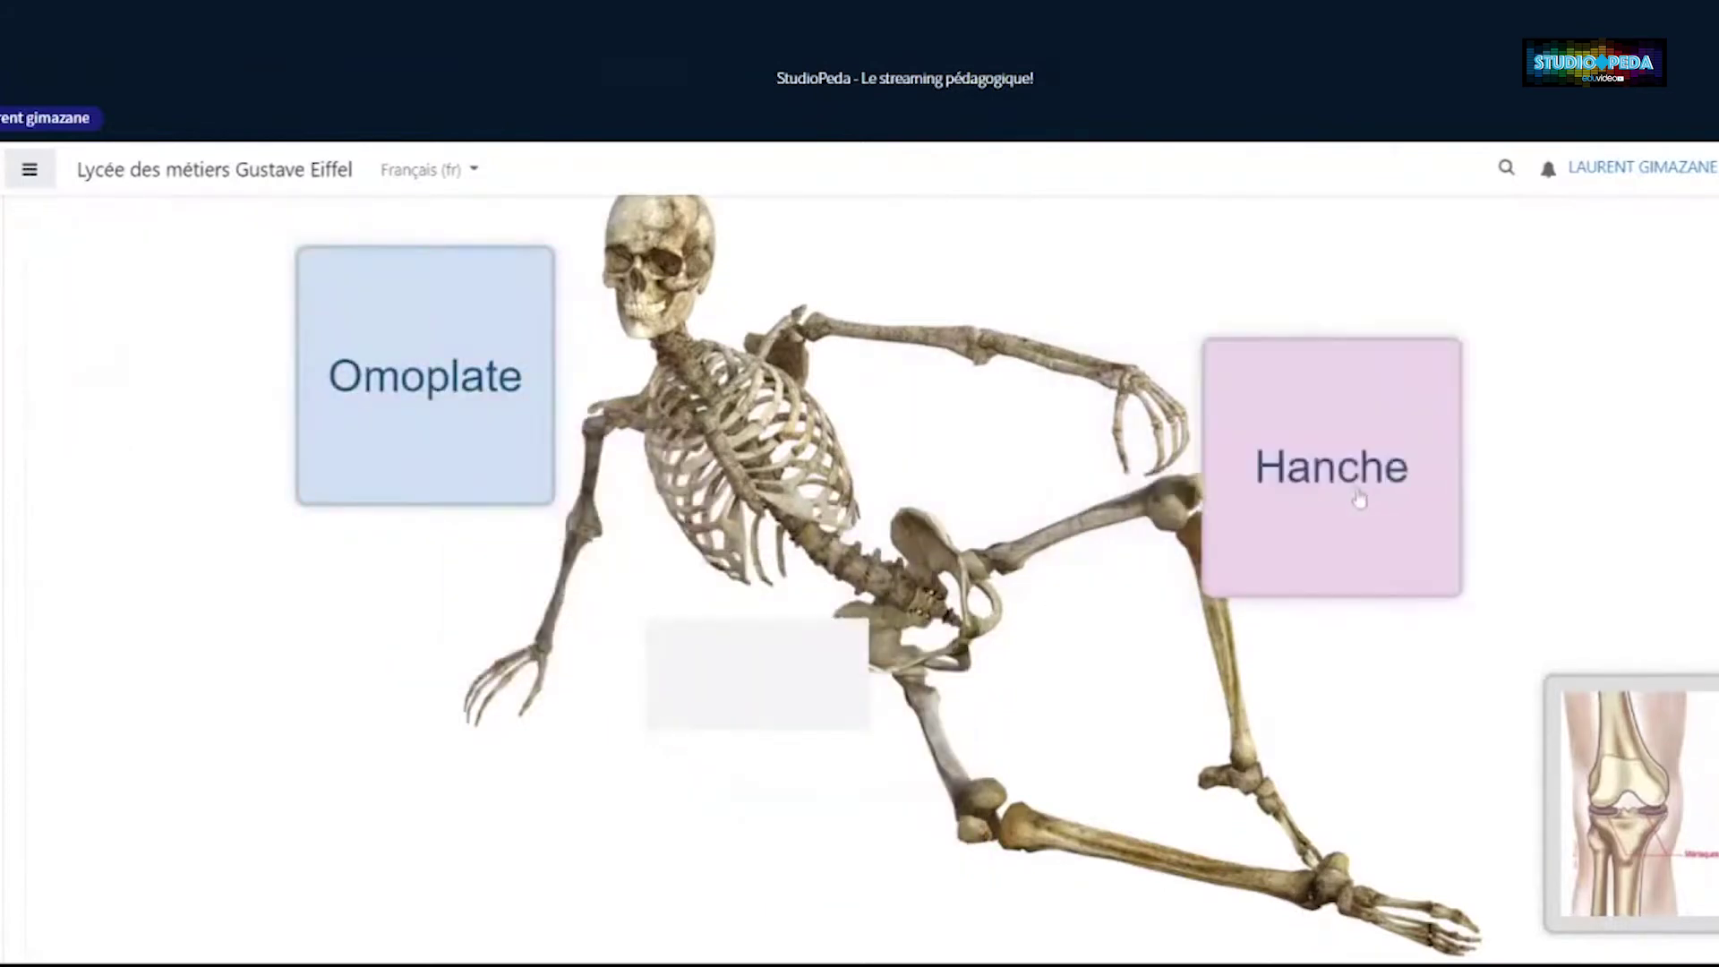
pyautogui.click(1692, 864)
pyautogui.click(758, 673)
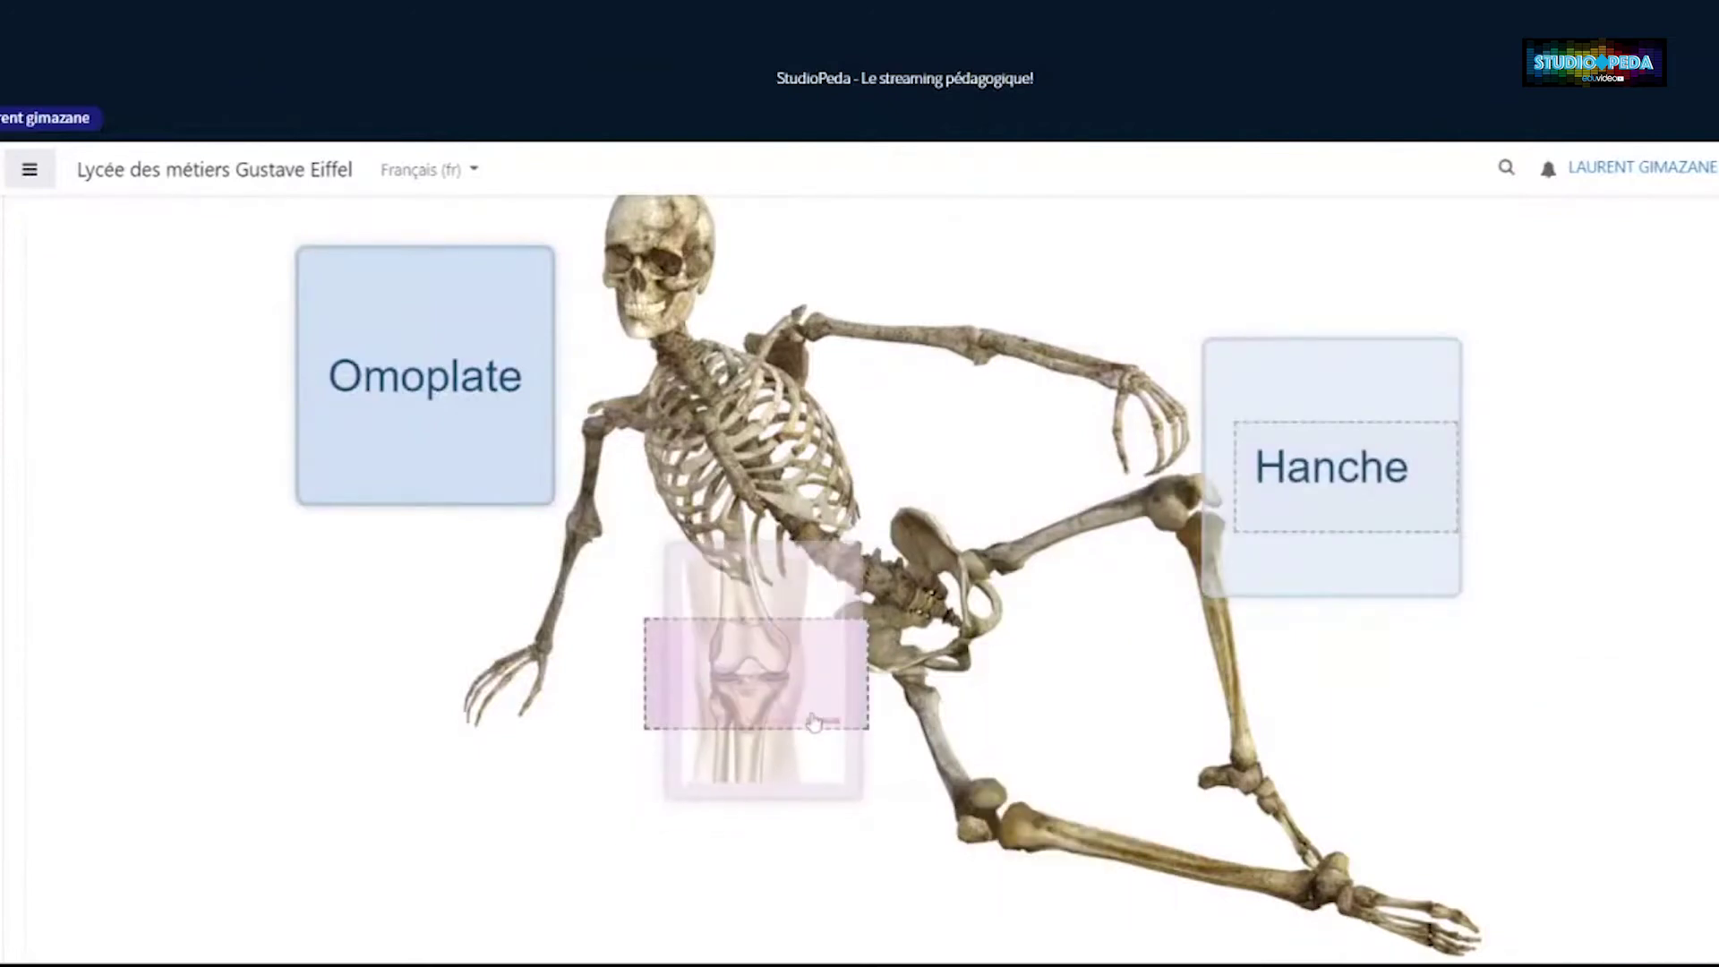
# Check the submitted answers and examine the marks on each label and the overall score
pyautogui.scroll(-1, 1680, 694)
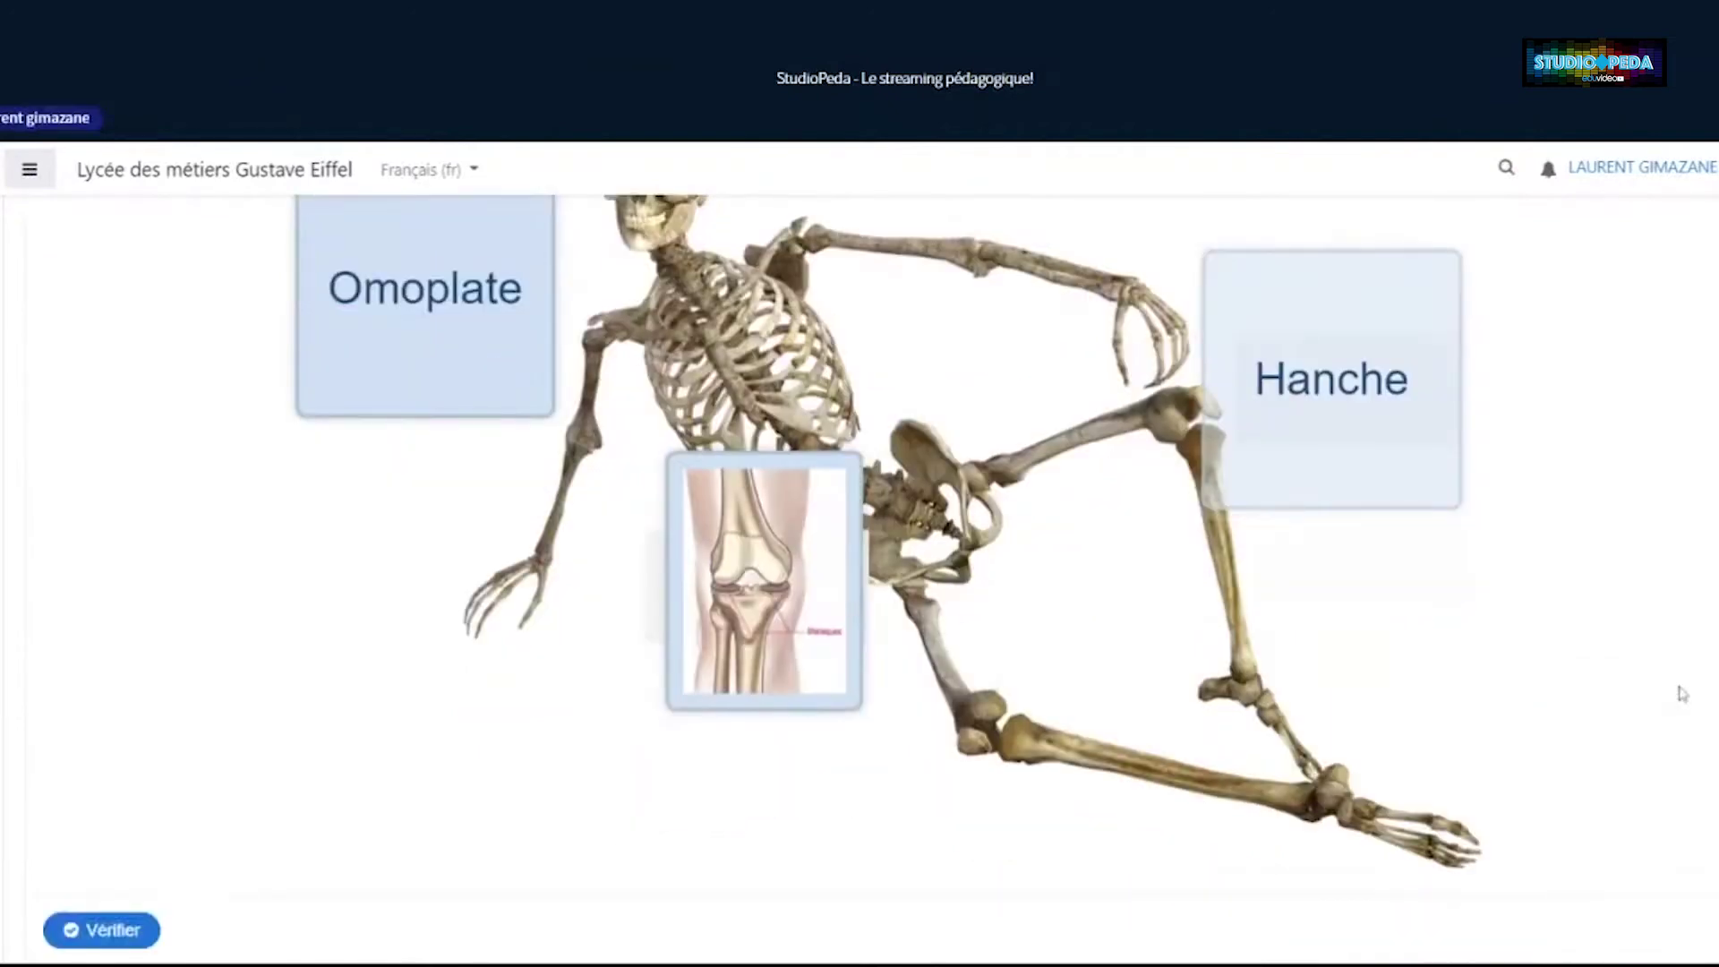
pyautogui.click(102, 929)
pyautogui.scroll(-3, 664, 660)
pyautogui.scroll(3, 663, 660)
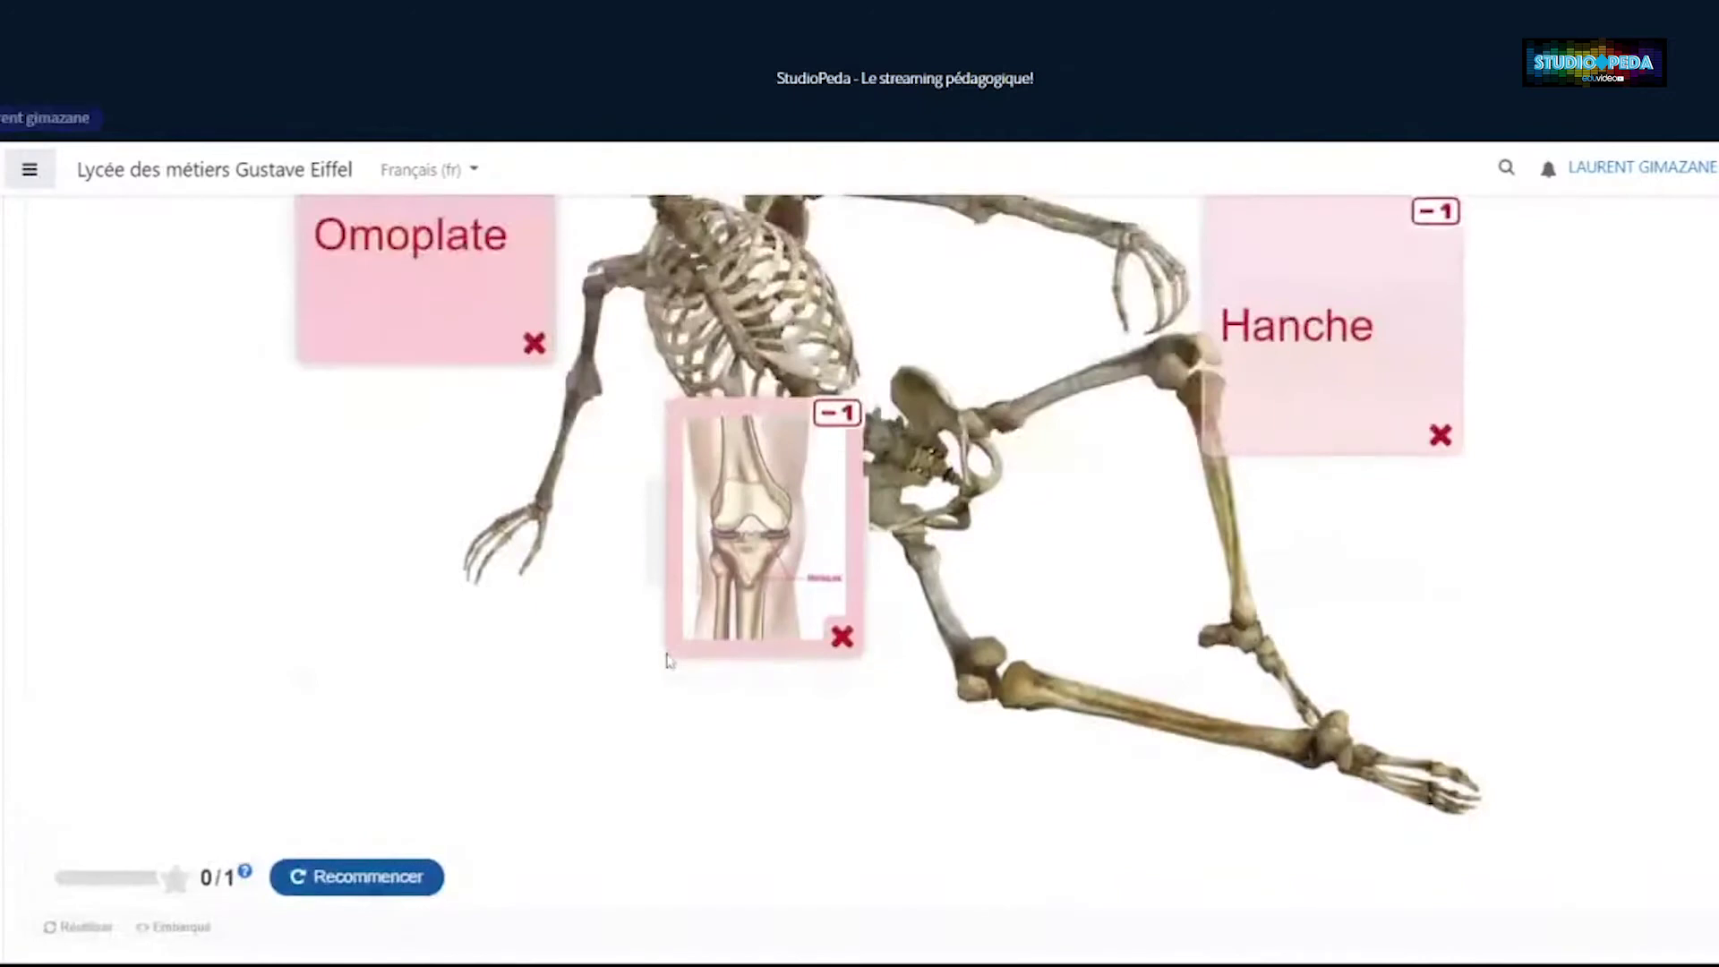
pyautogui.scroll(2, 667, 661)
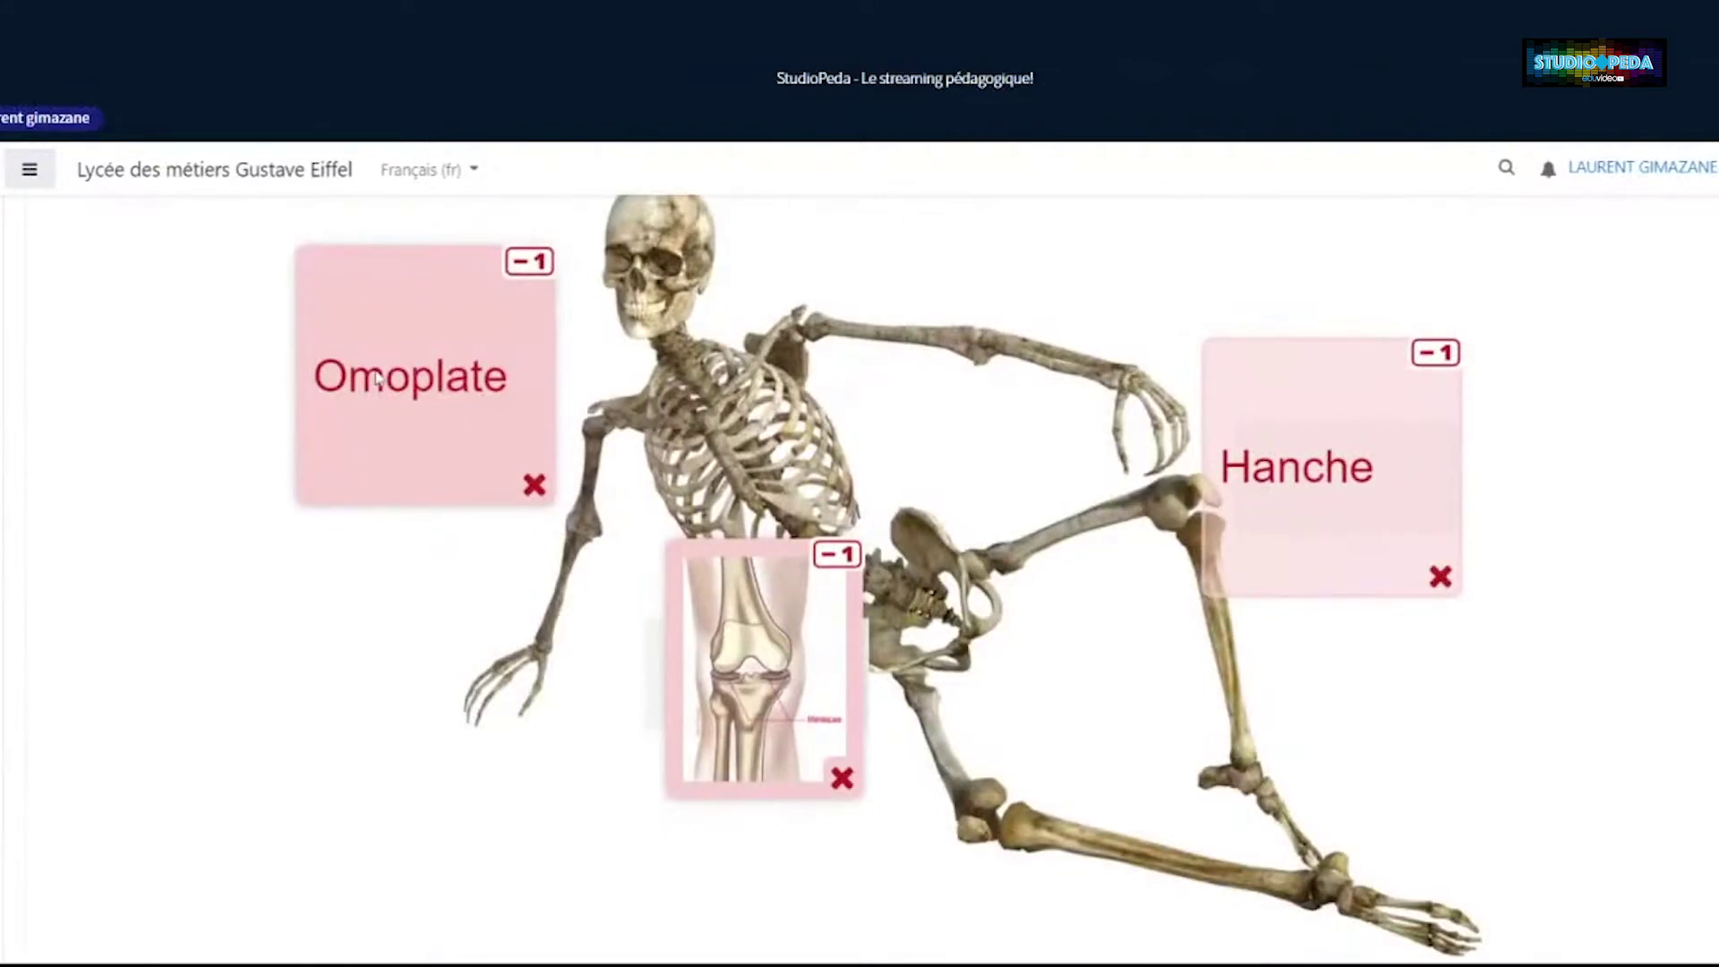
pyautogui.scroll(-4, 538, 685)
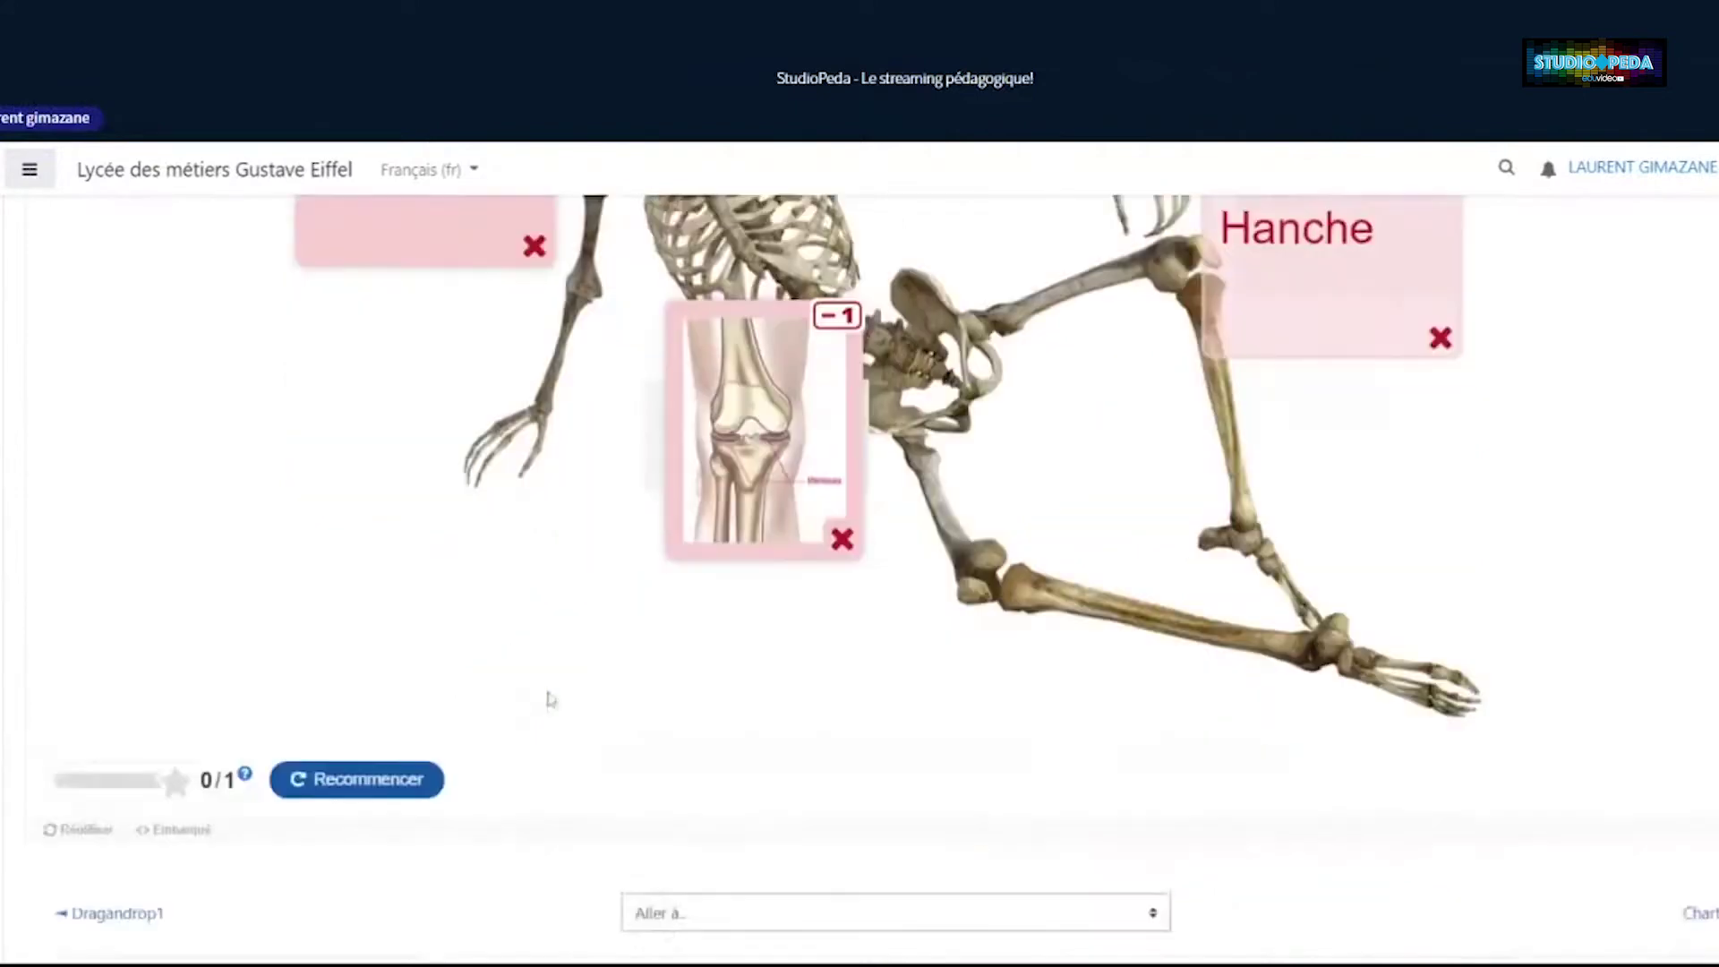
pyautogui.scroll(-1, 780, 756)
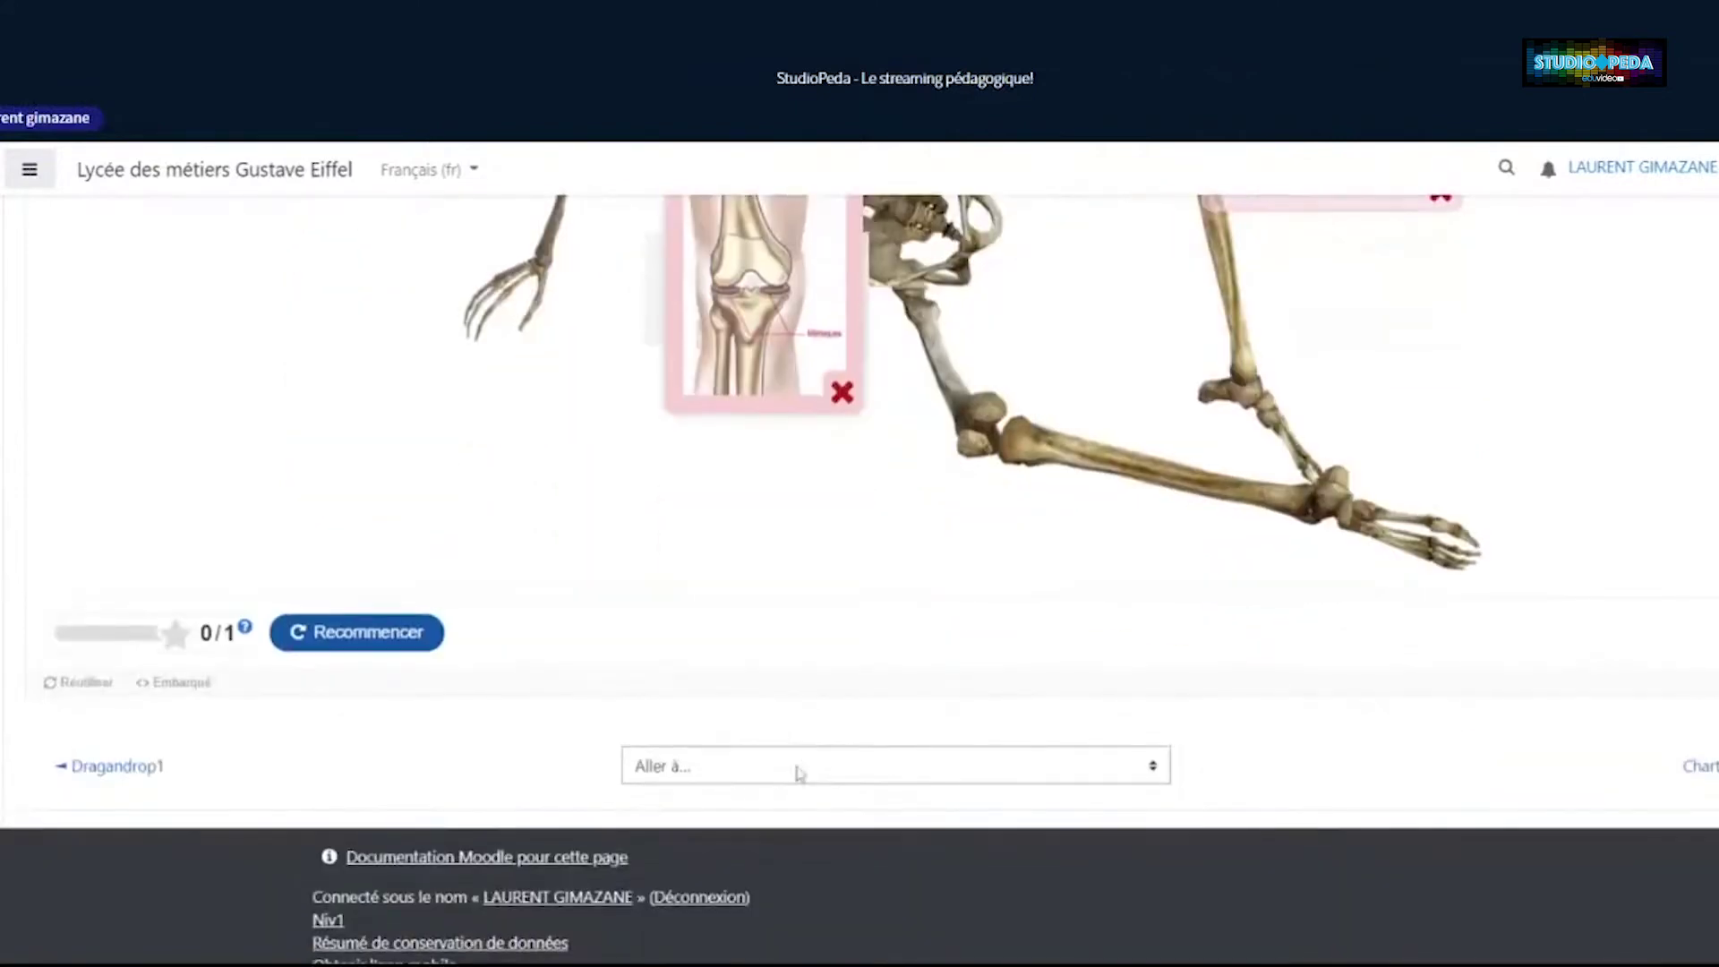
# Return to the Niv1 course and open the settings of the "Glisser les réponses" activity
pyautogui.scroll(5, 798, 772)
pyautogui.scroll(6, 800, 774)
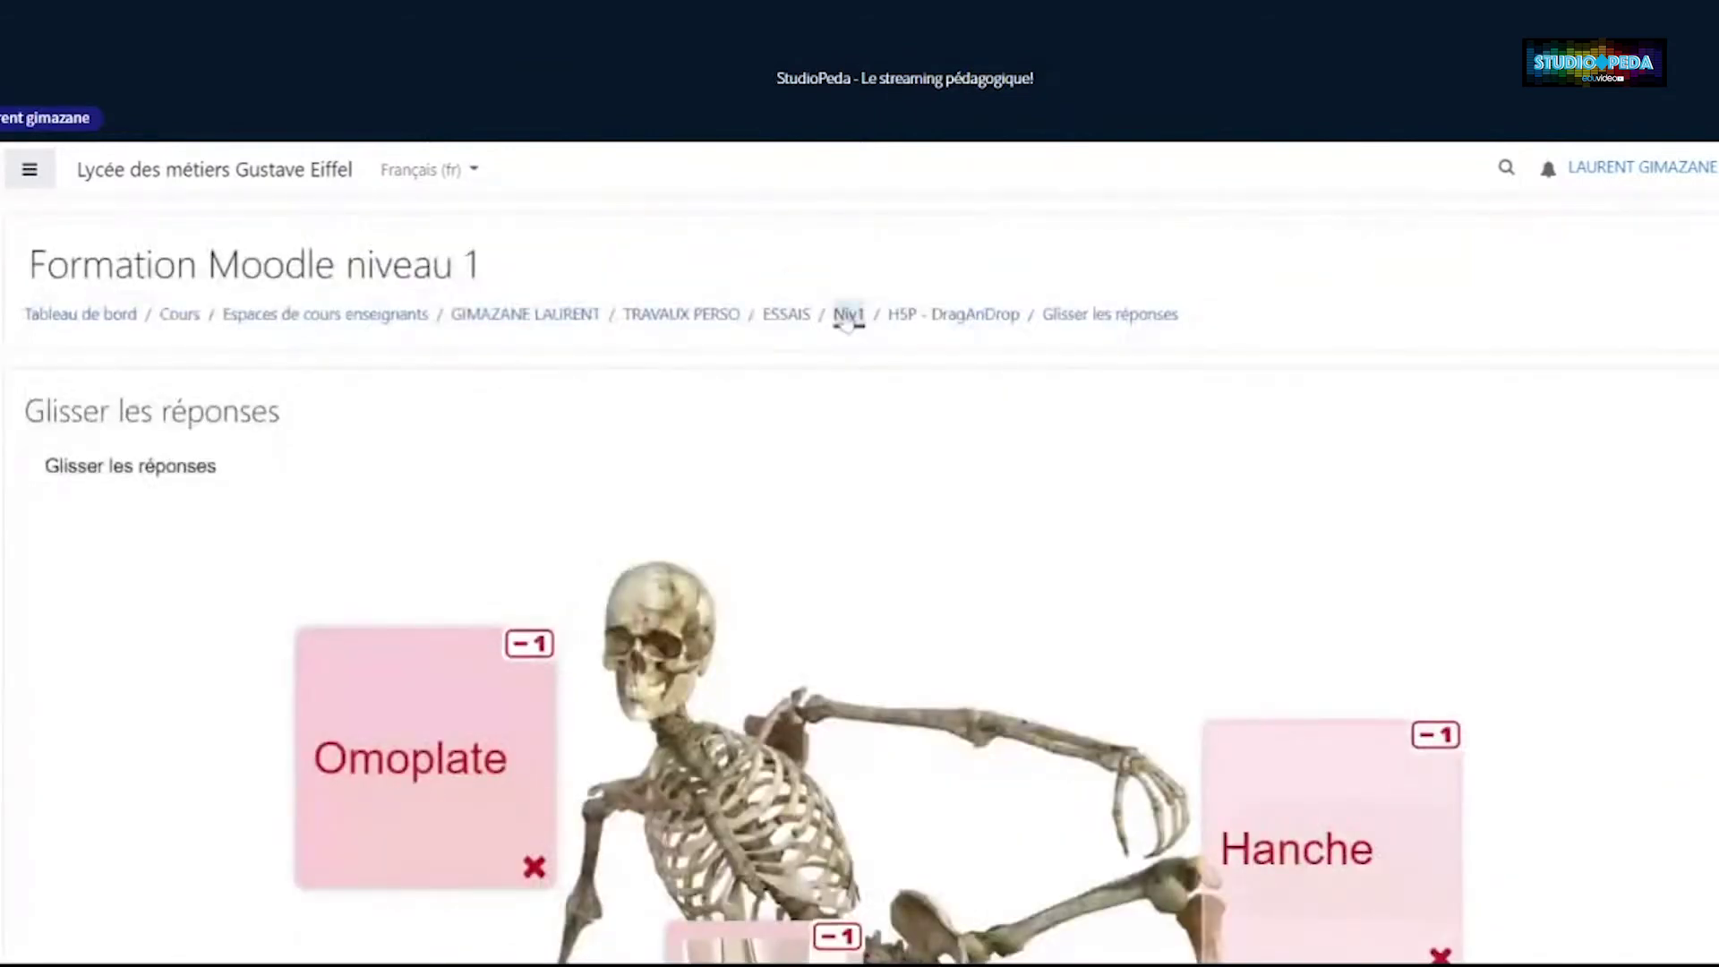
pyautogui.click(848, 315)
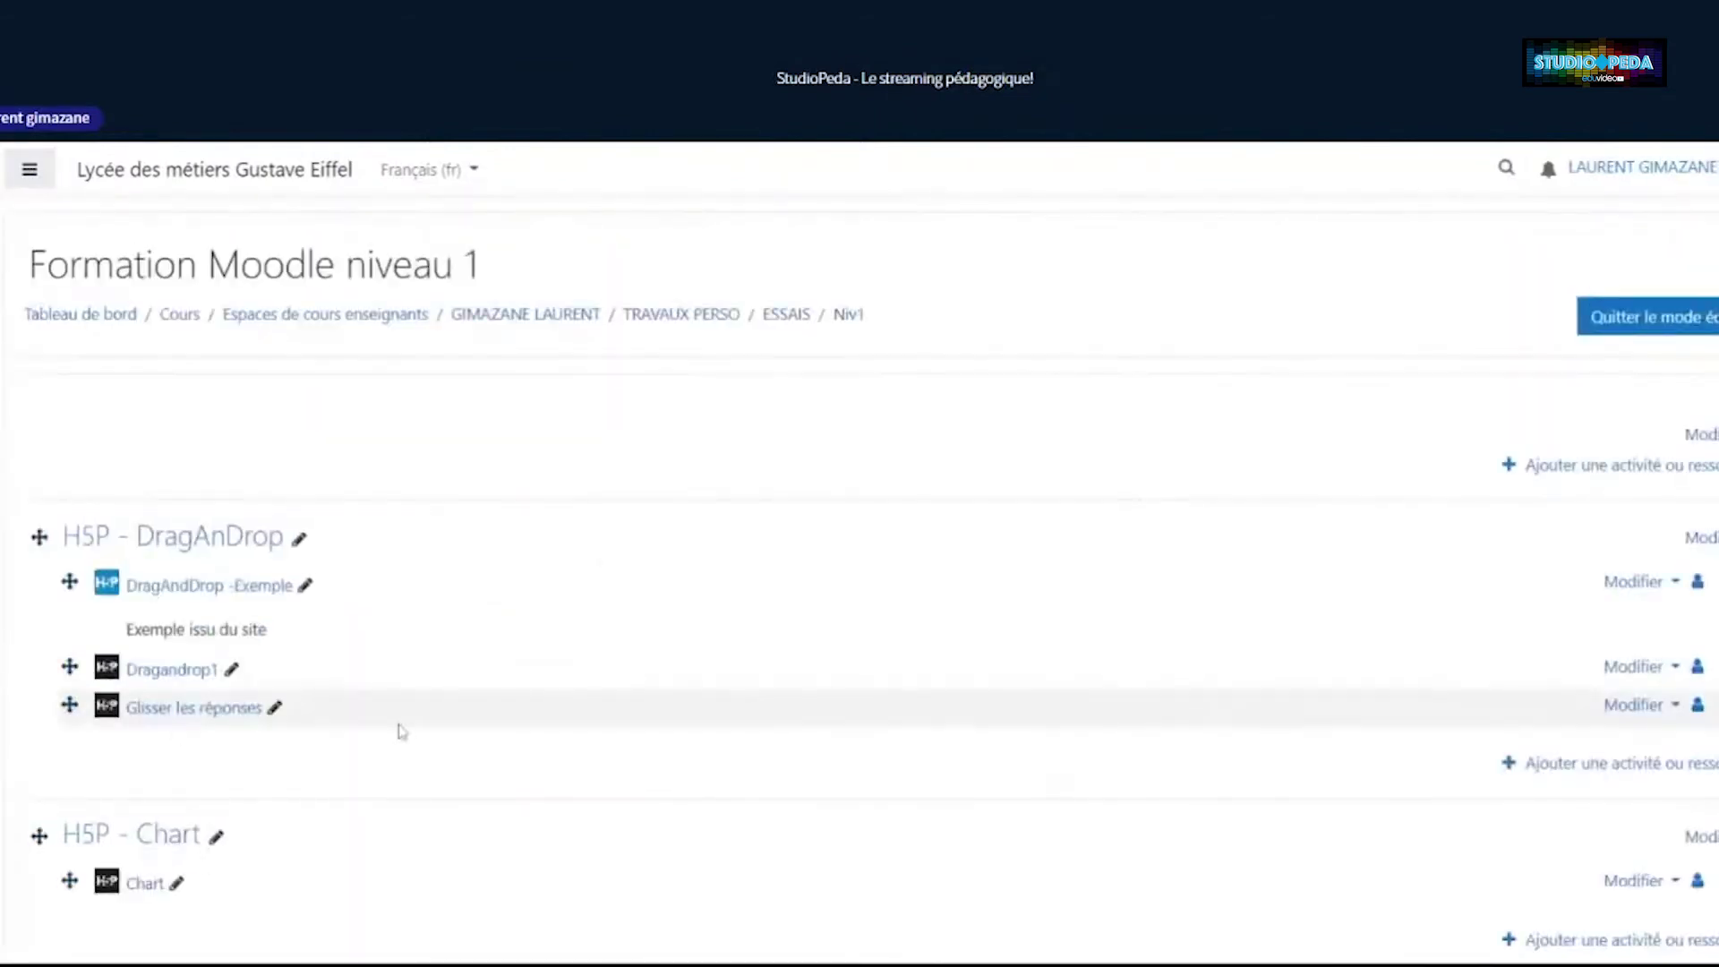
pyautogui.click(1672, 705)
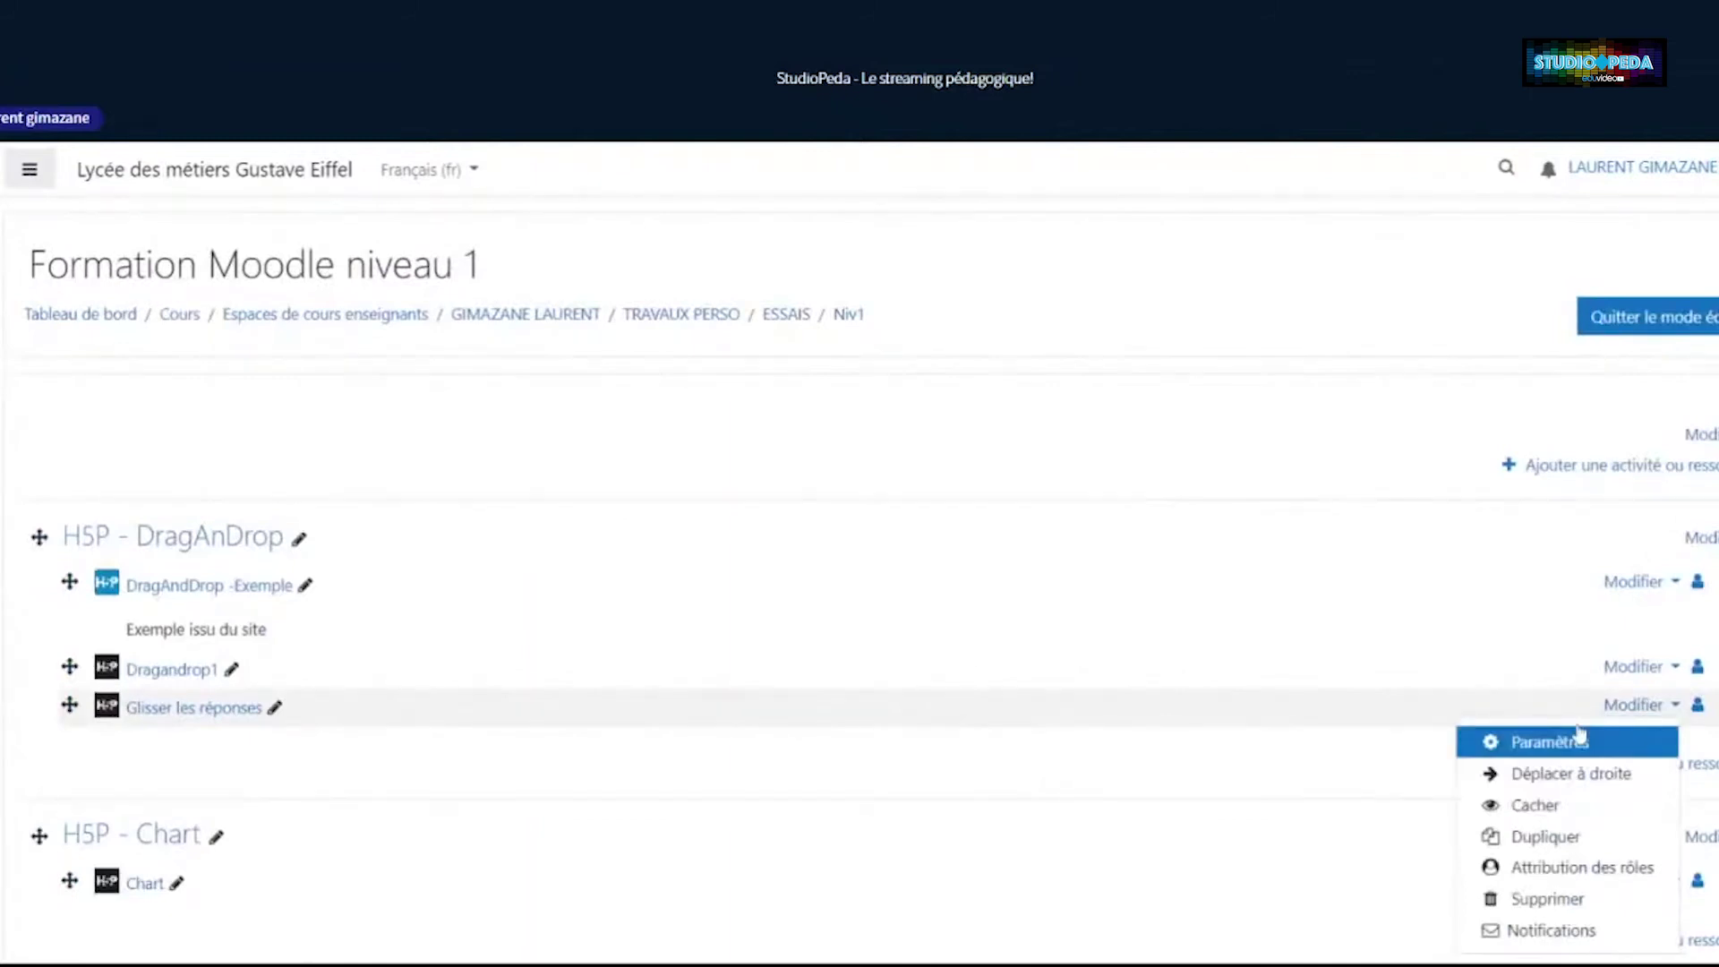
pyautogui.press('Escape')
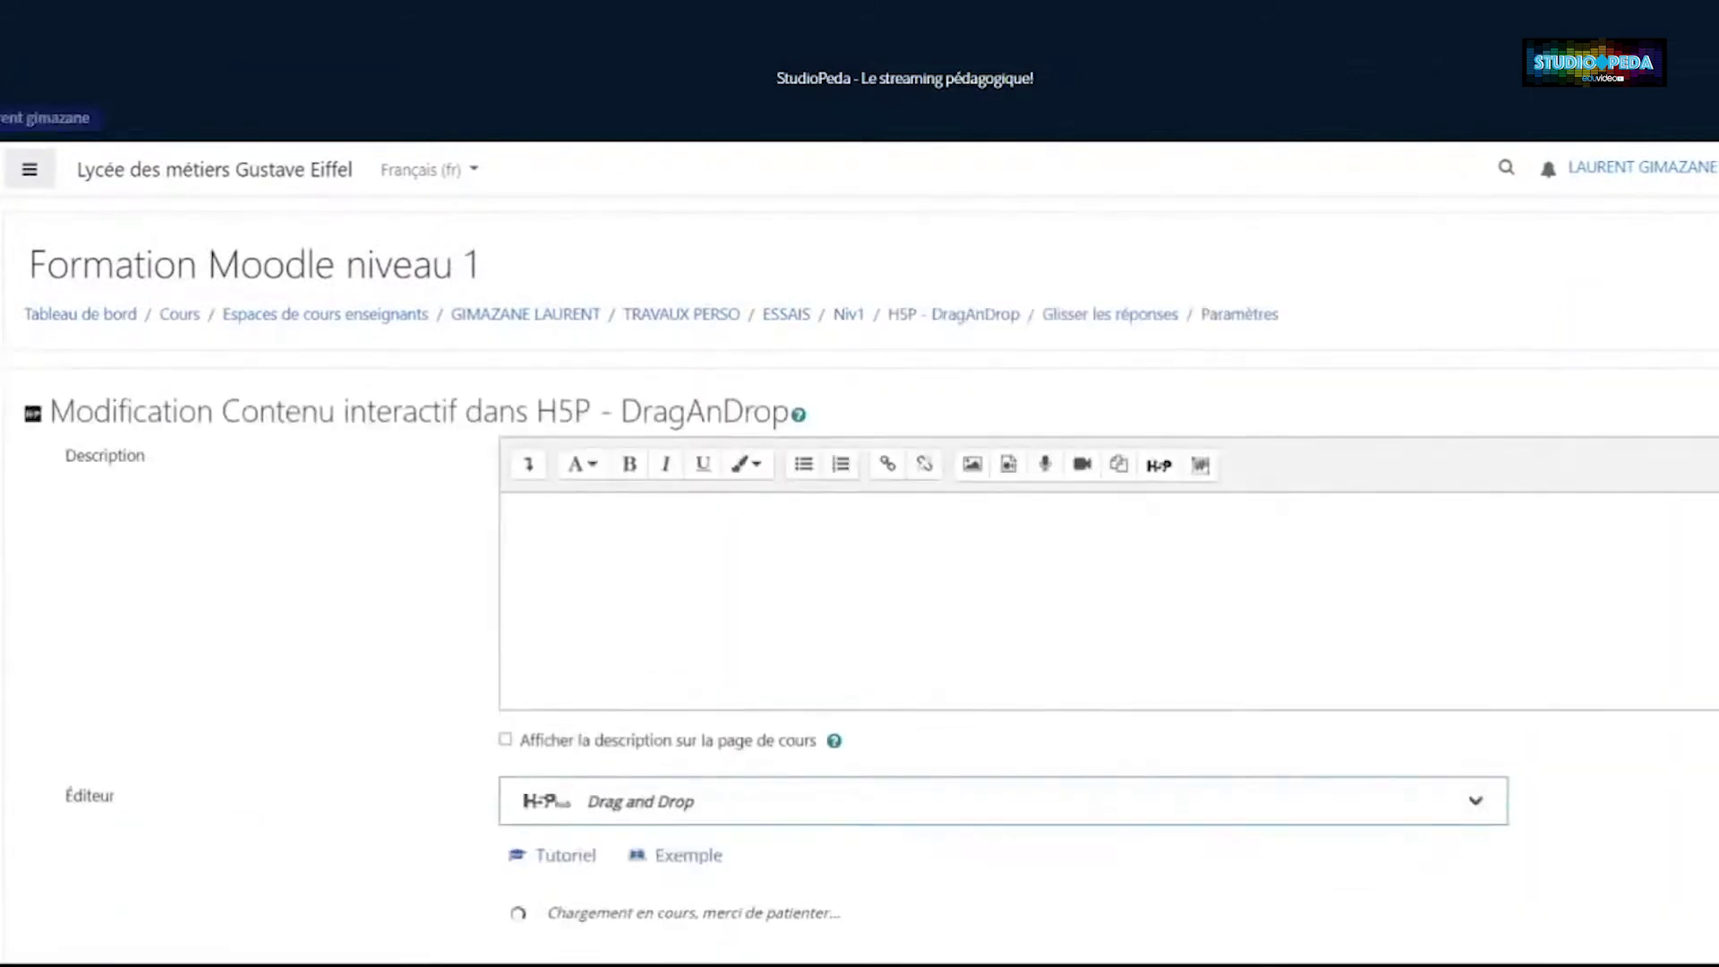
# Open the activity elements stage of the Drag and Drop editor to show the labels and drop zones
pyautogui.scroll(-4, 1361, 498)
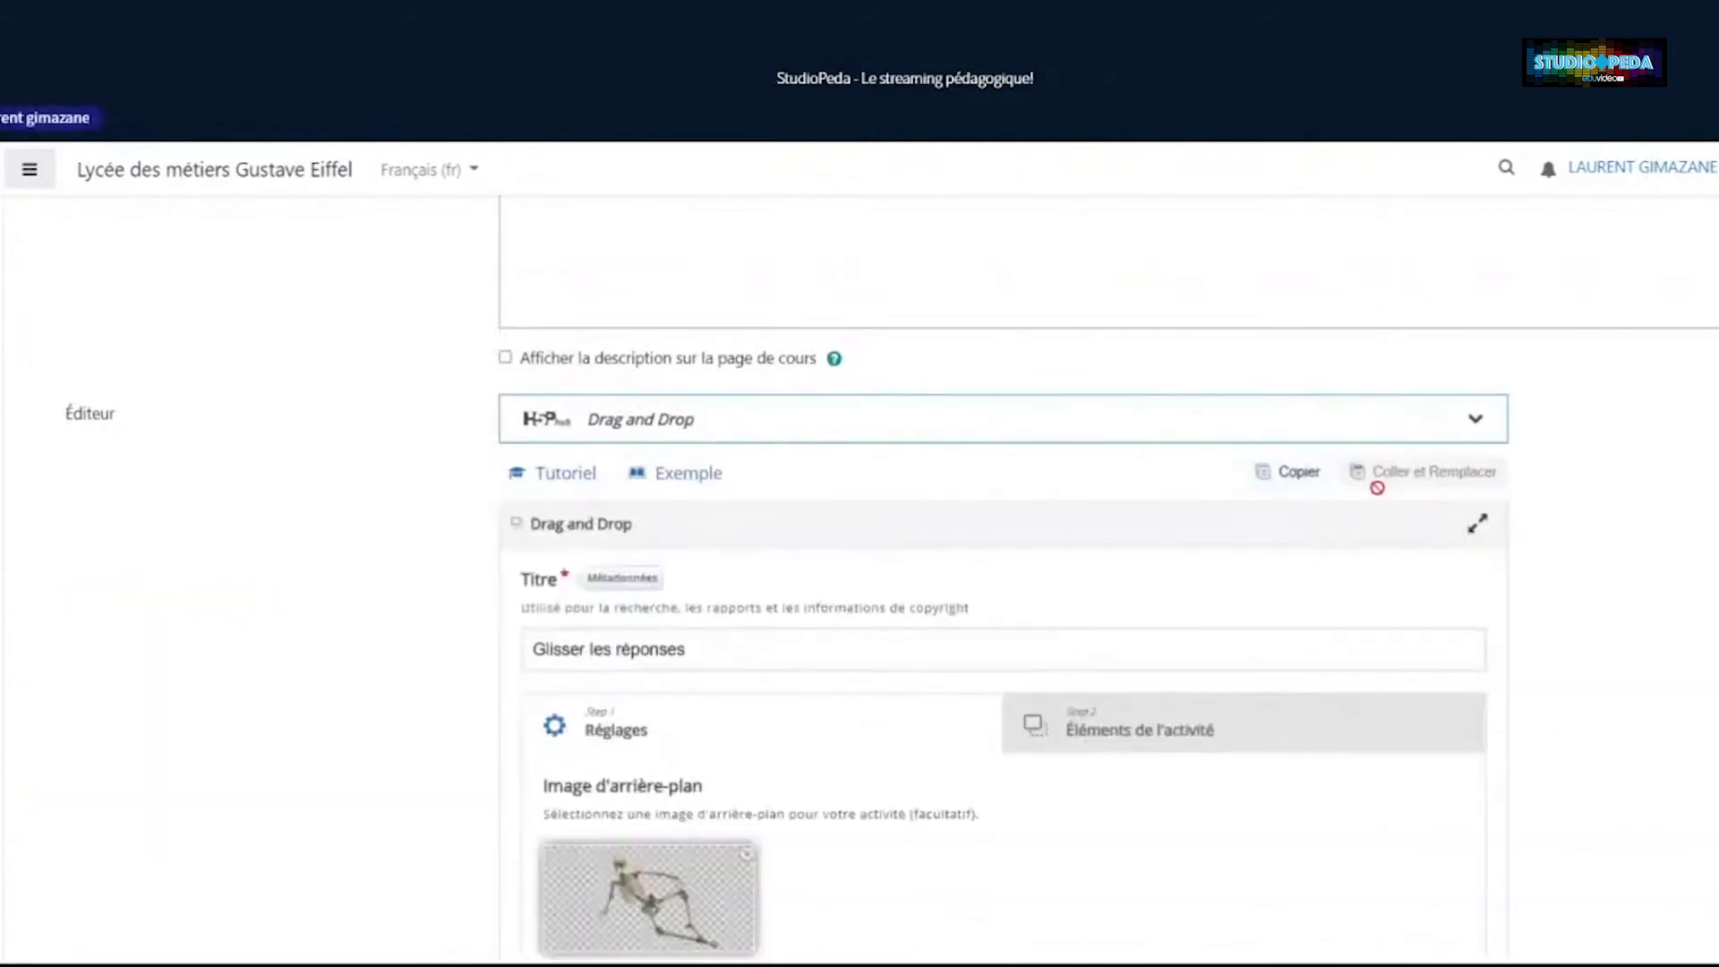
pyautogui.scroll(-2, 1377, 488)
pyautogui.click(1361, 541)
pyautogui.scroll(-2, 1370, 555)
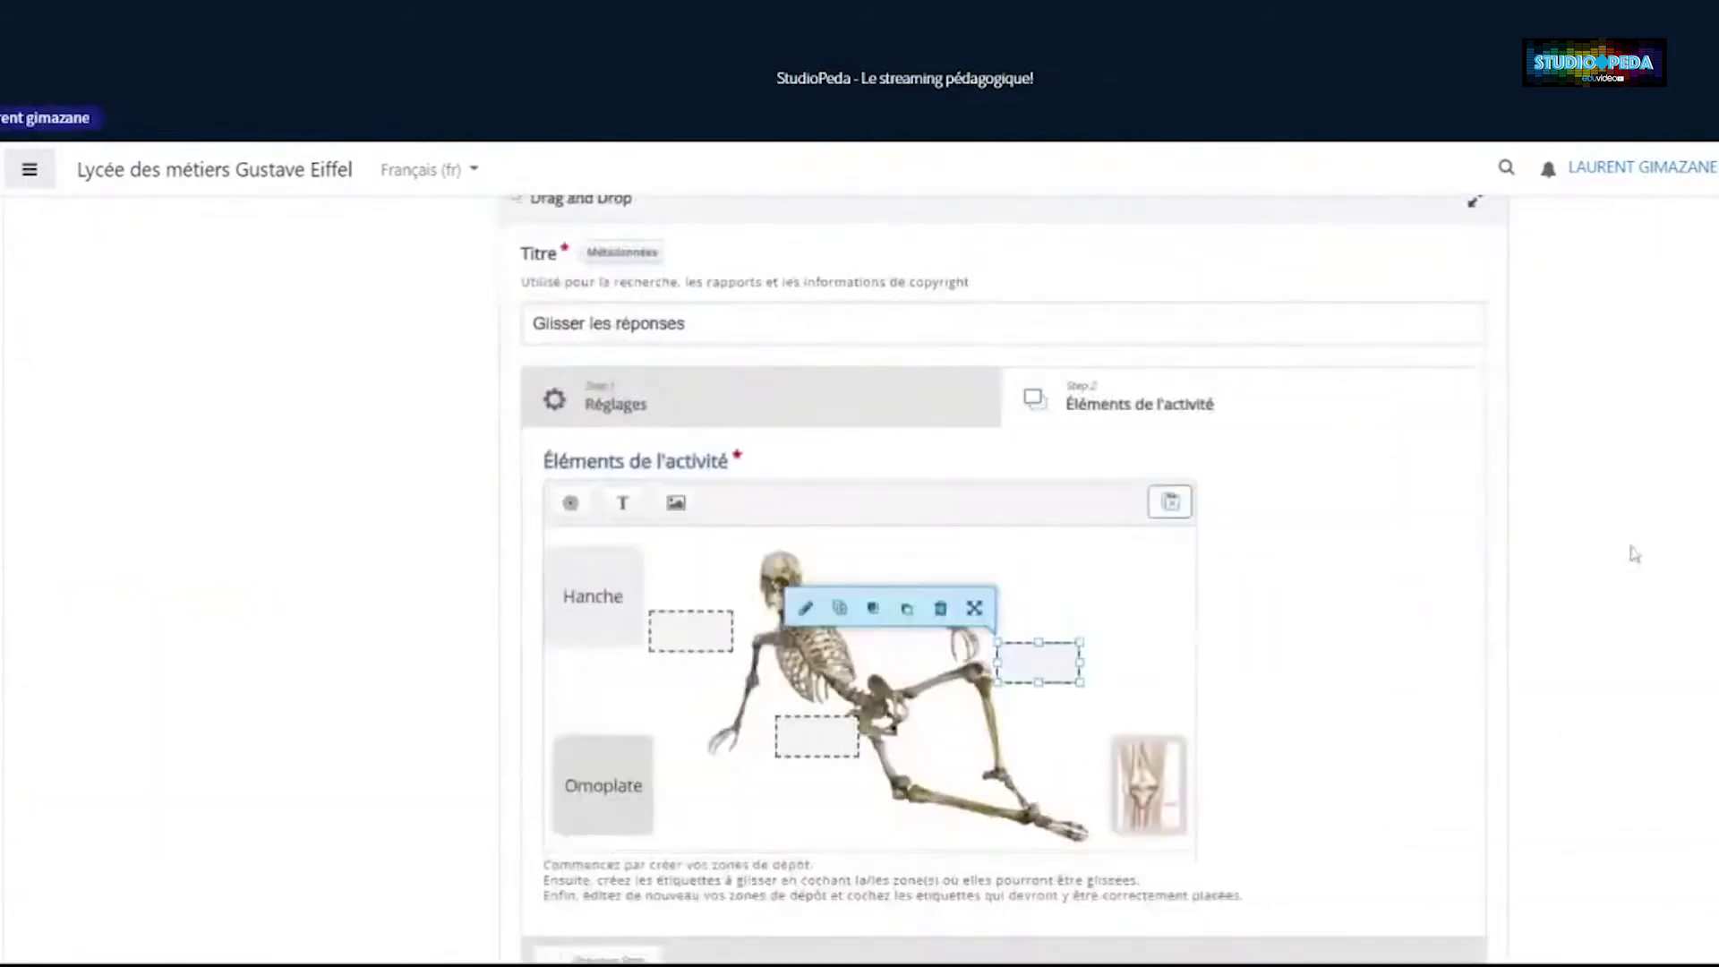
pyautogui.scroll(-3, 1575, 529)
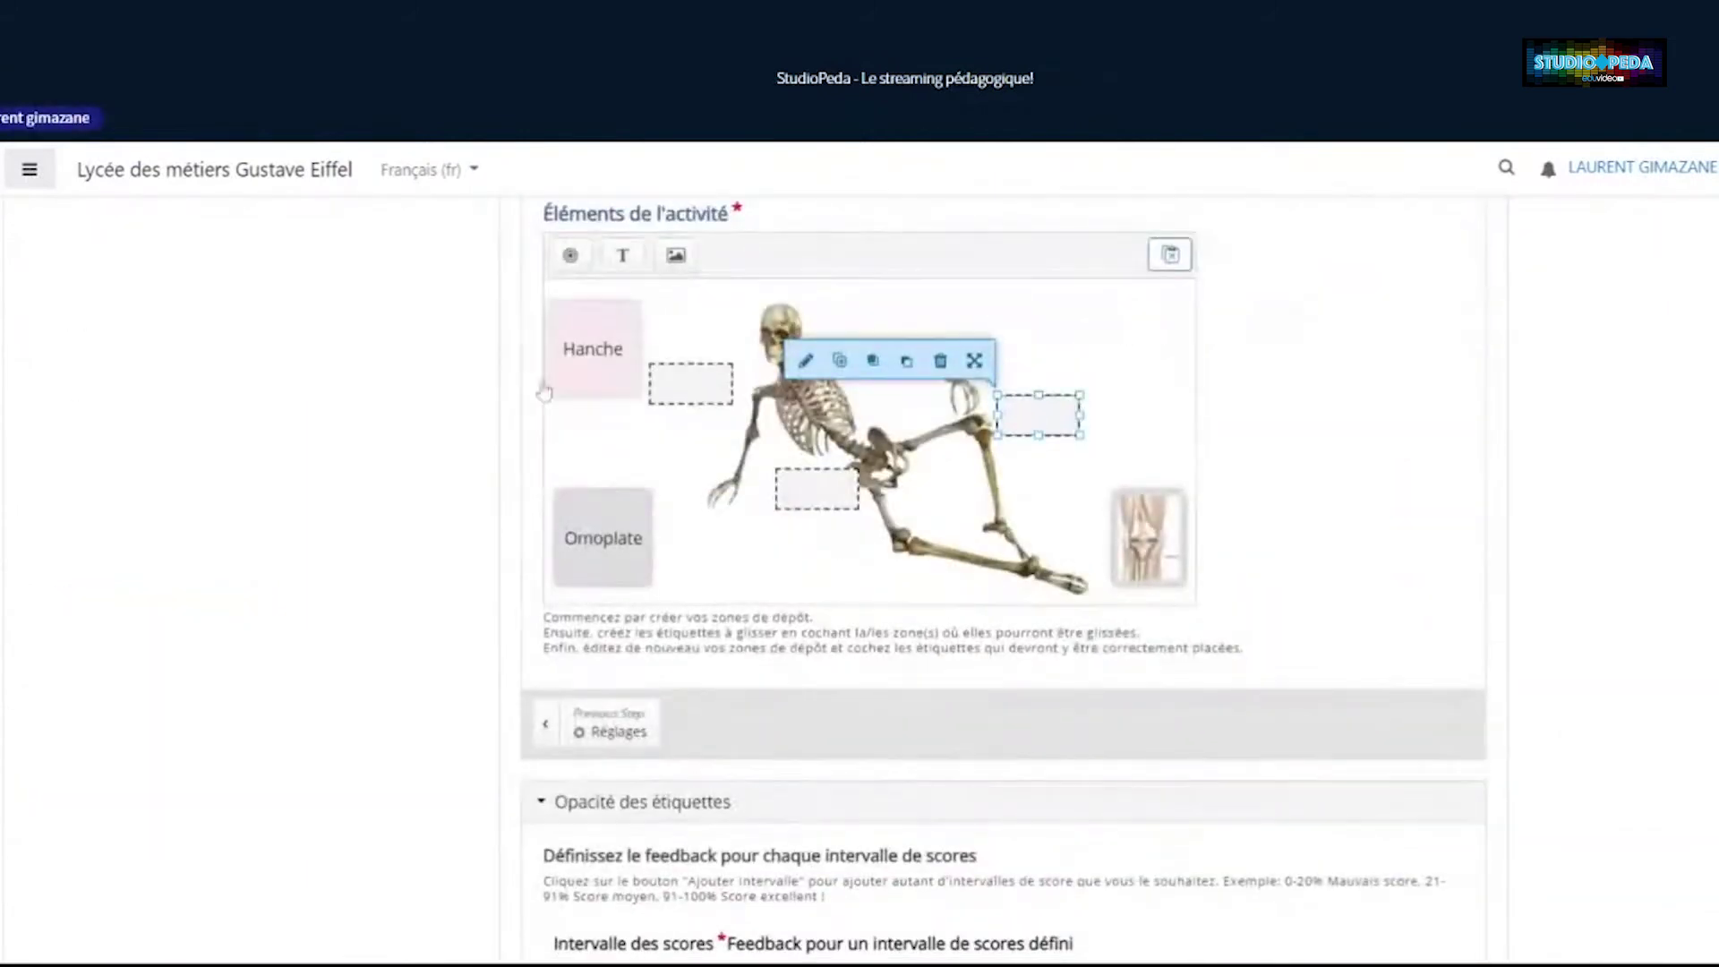
# Open the knee image label for editing and examine its alternative text, drop zone selection and opacity
pyautogui.scroll(-3, 998, 540)
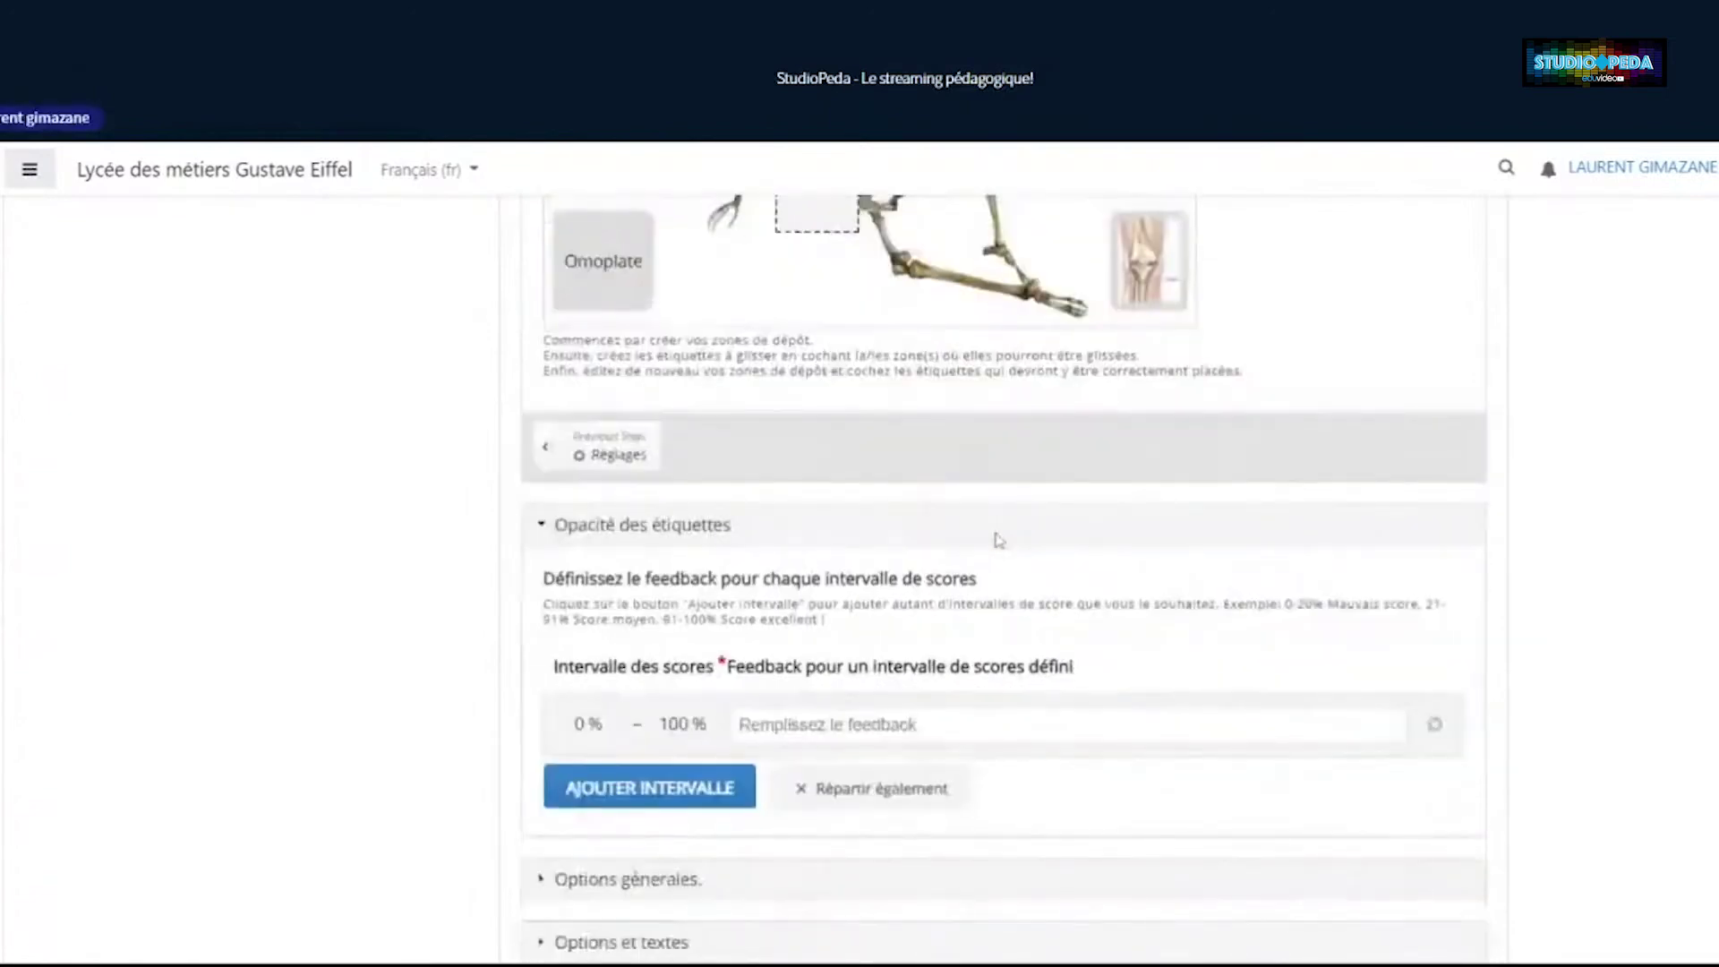
pyautogui.scroll(5, 999, 540)
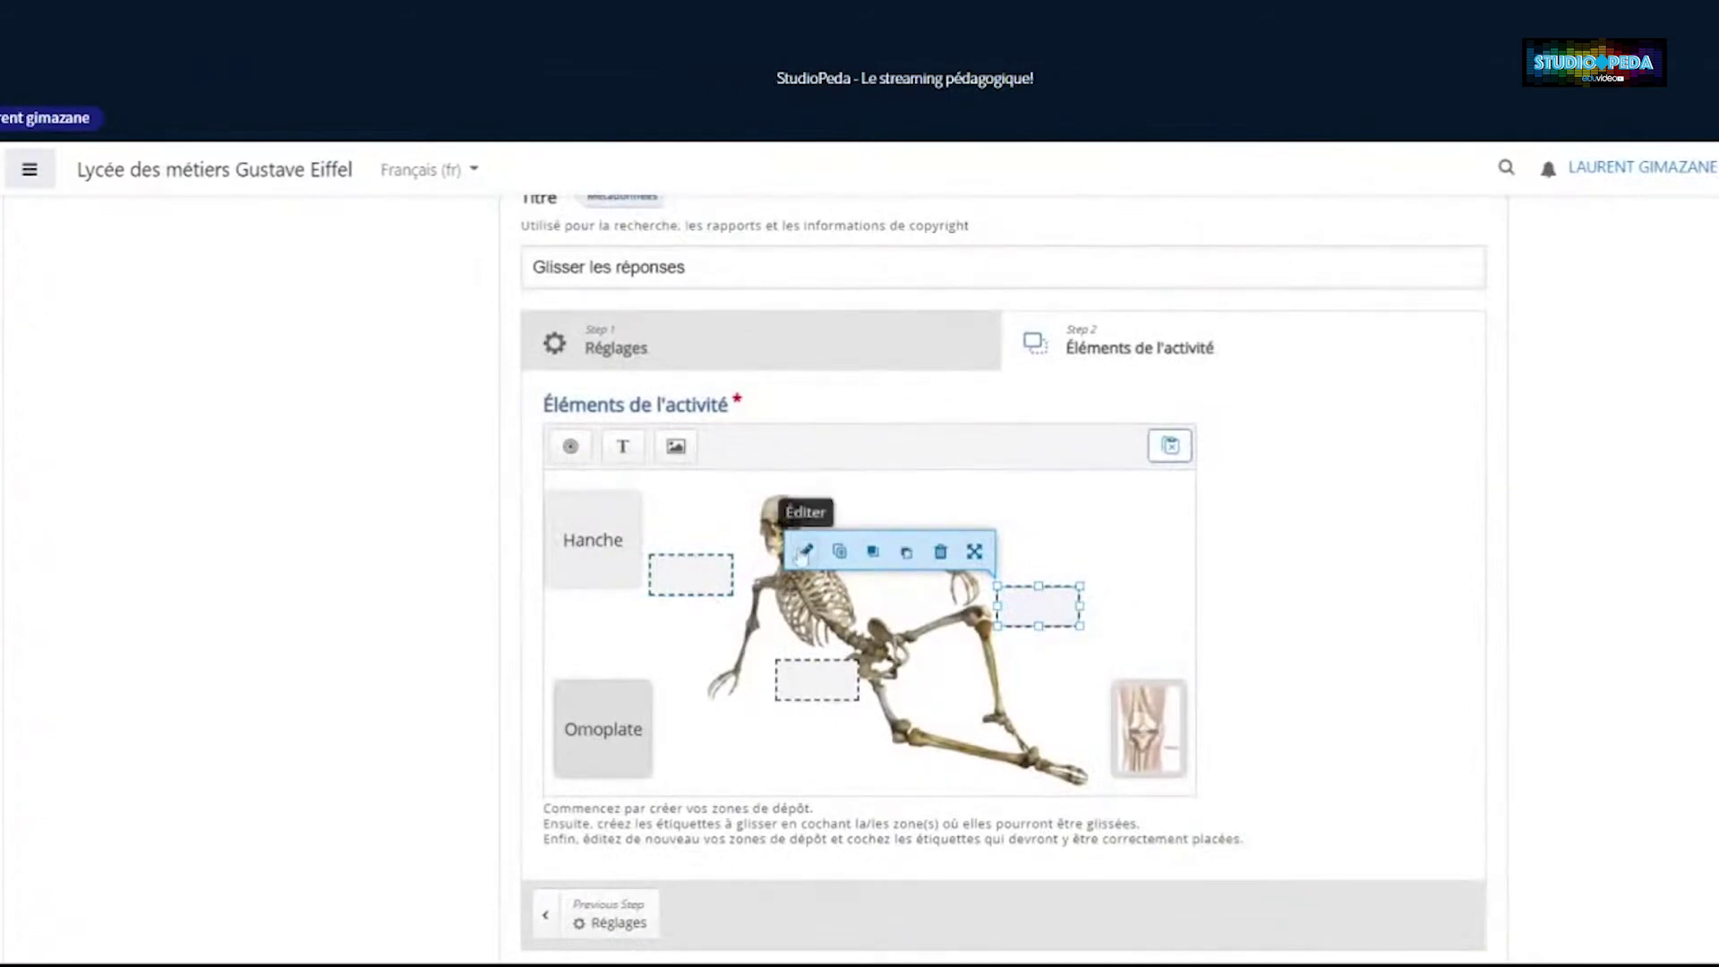
pyautogui.click(1162, 726)
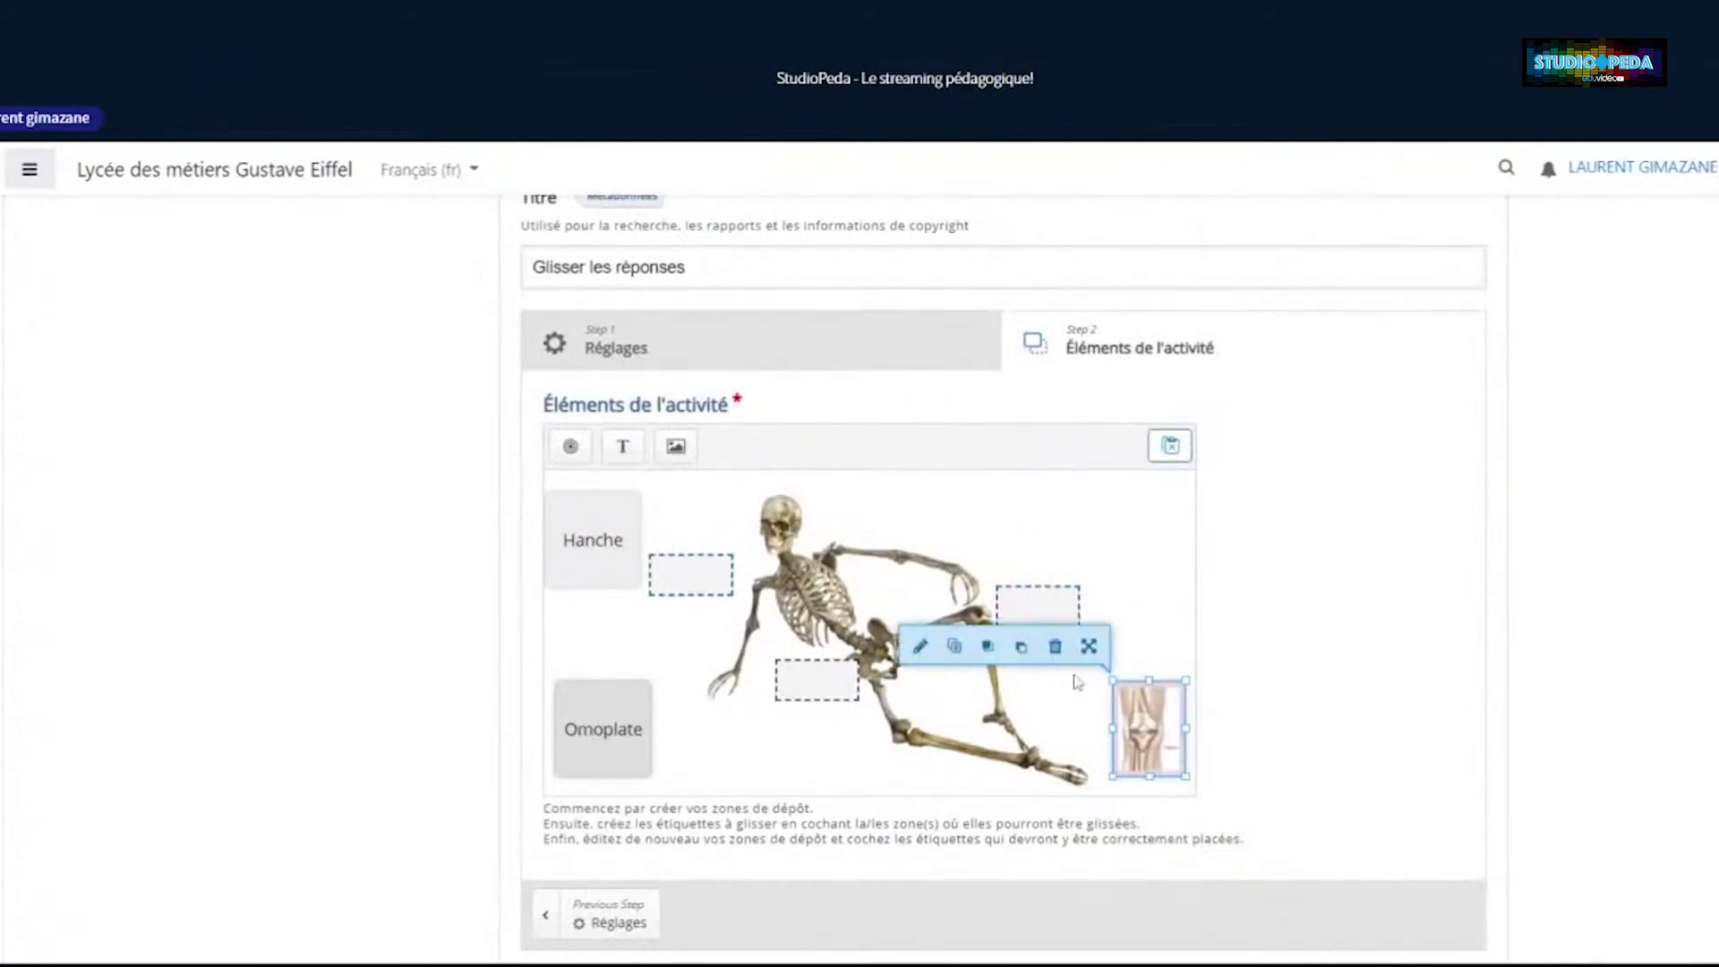
pyautogui.click(930, 654)
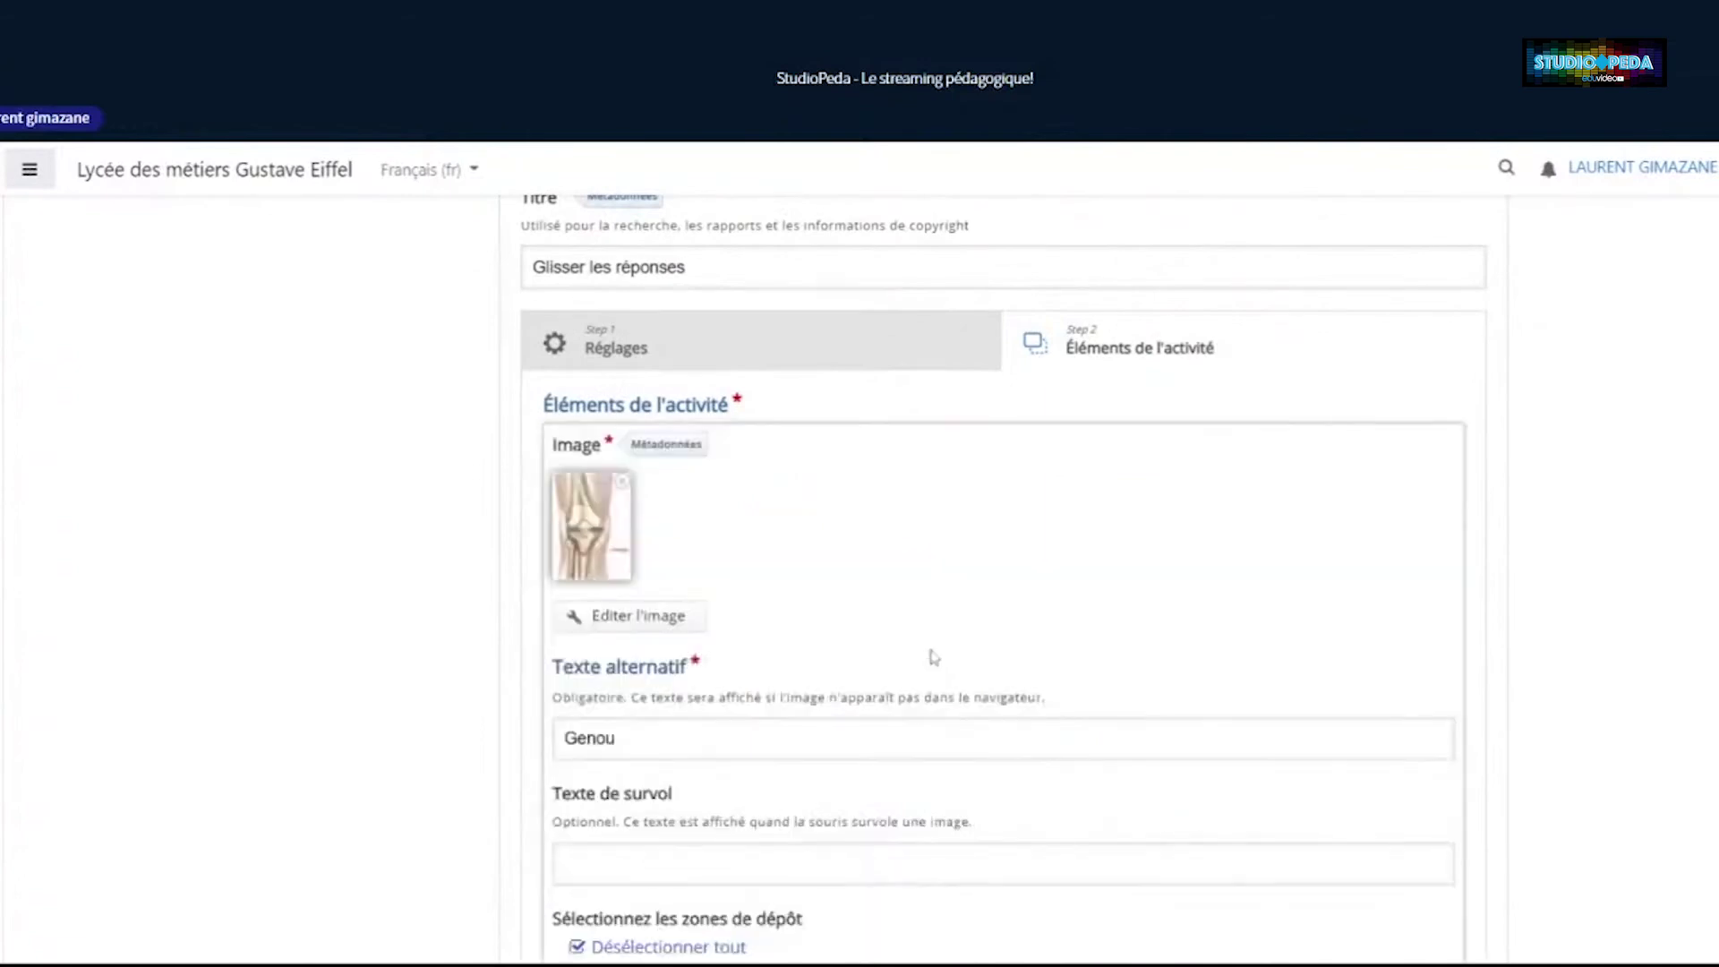
pyautogui.scroll(-2, 678, 863)
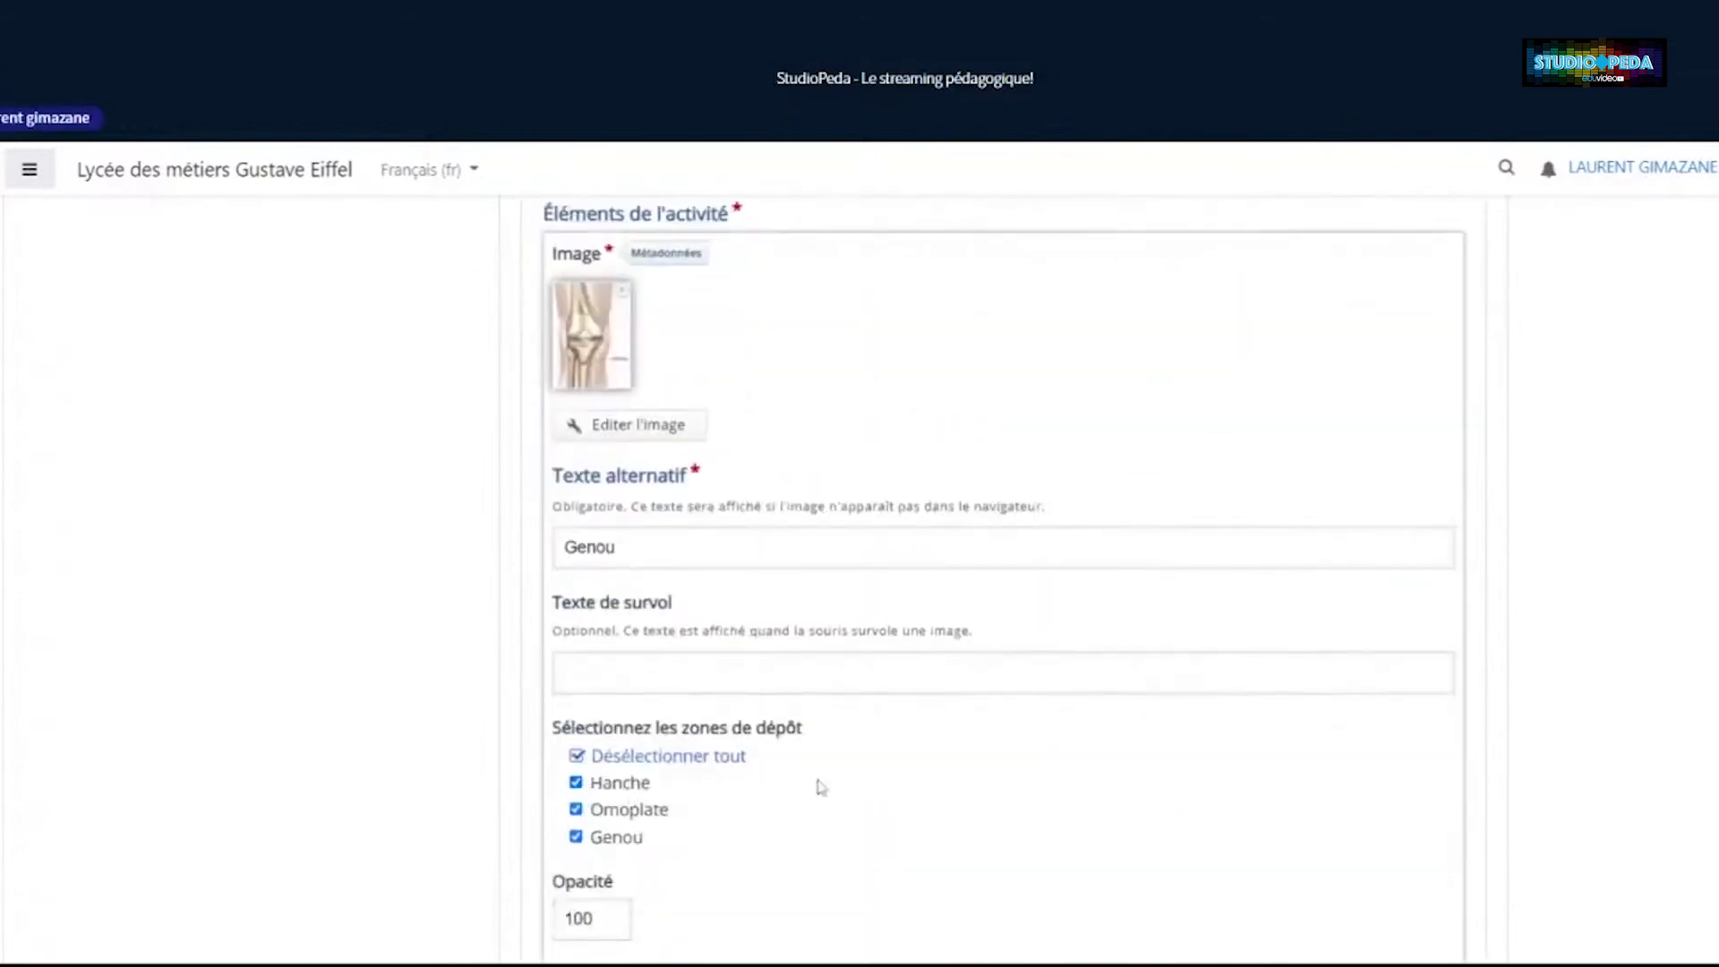
pyautogui.scroll(7, 764, 779)
pyautogui.scroll(-5, 714, 727)
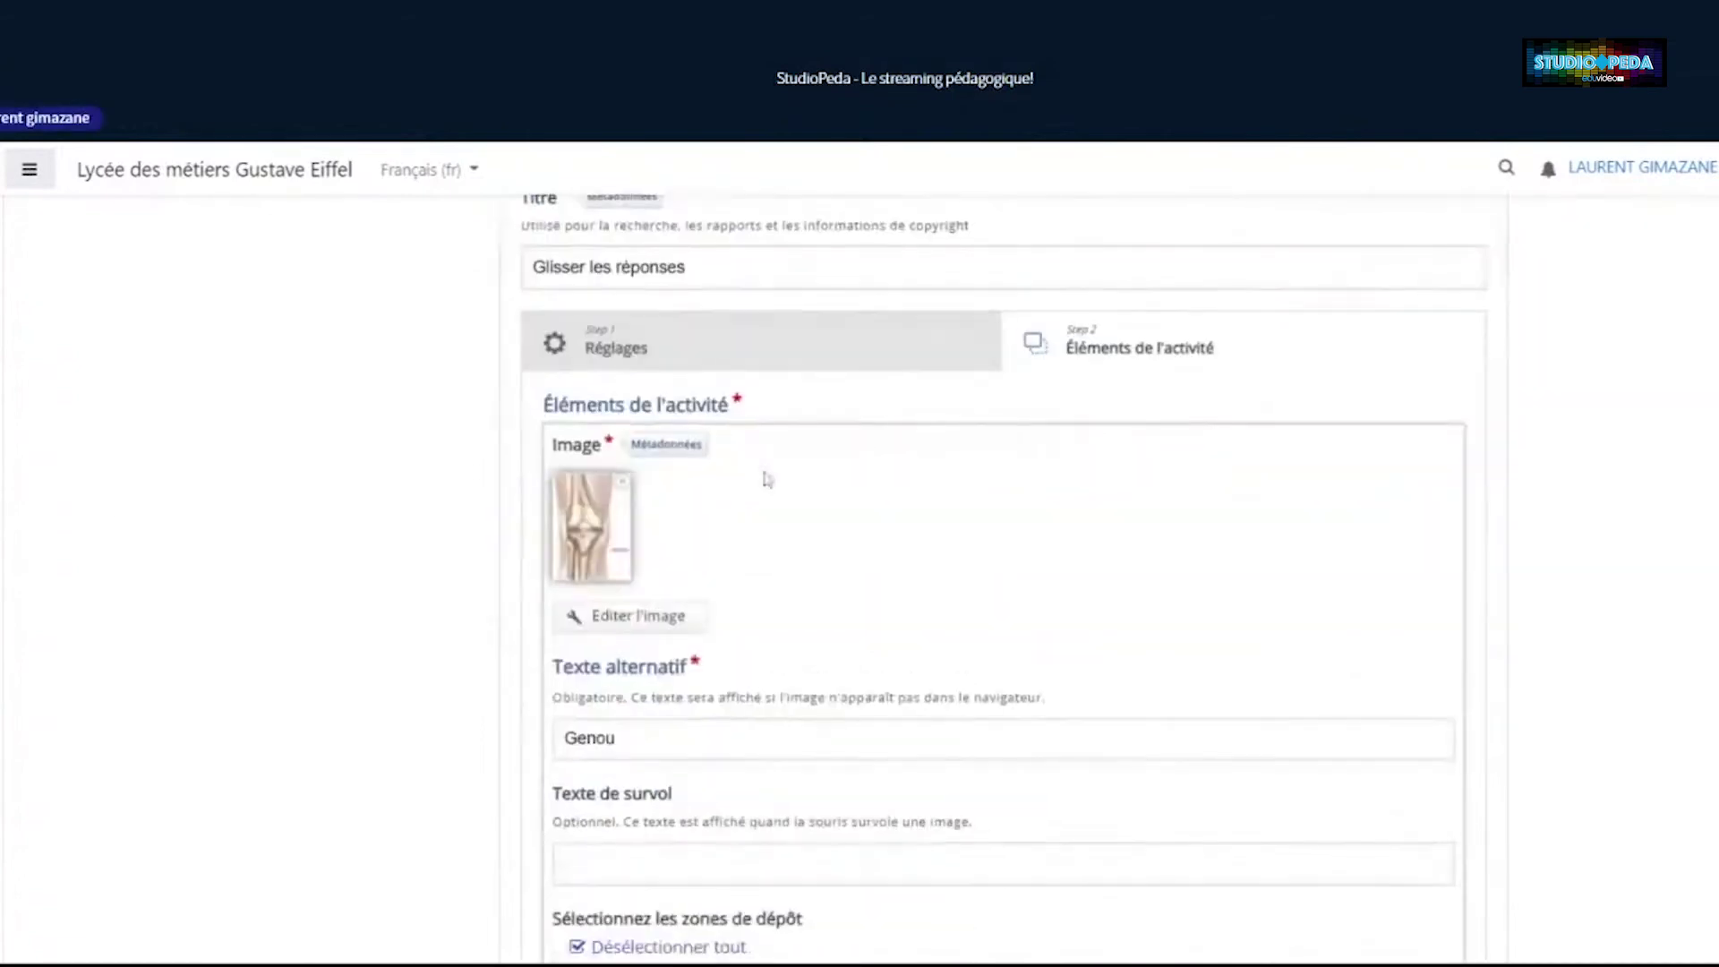
# Return to the Réglages stage, open the skeleton background image in the image editor and save it
pyautogui.click(699, 363)
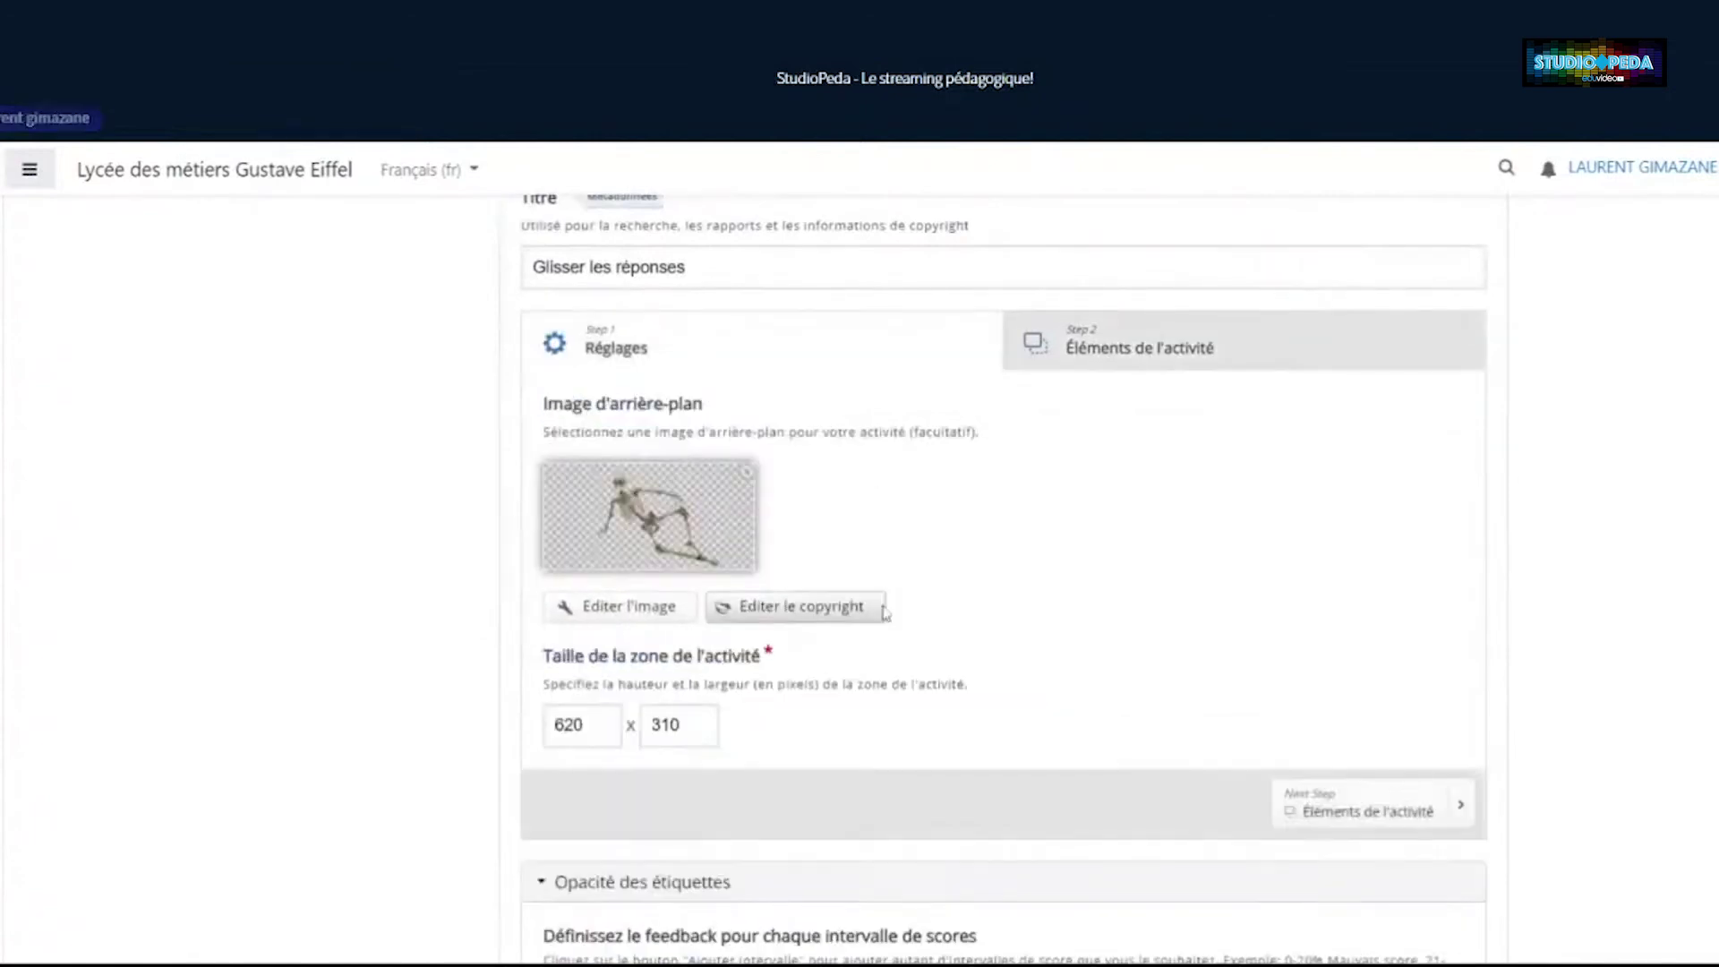
pyautogui.scroll(1, 1115, 492)
pyautogui.click(1144, 349)
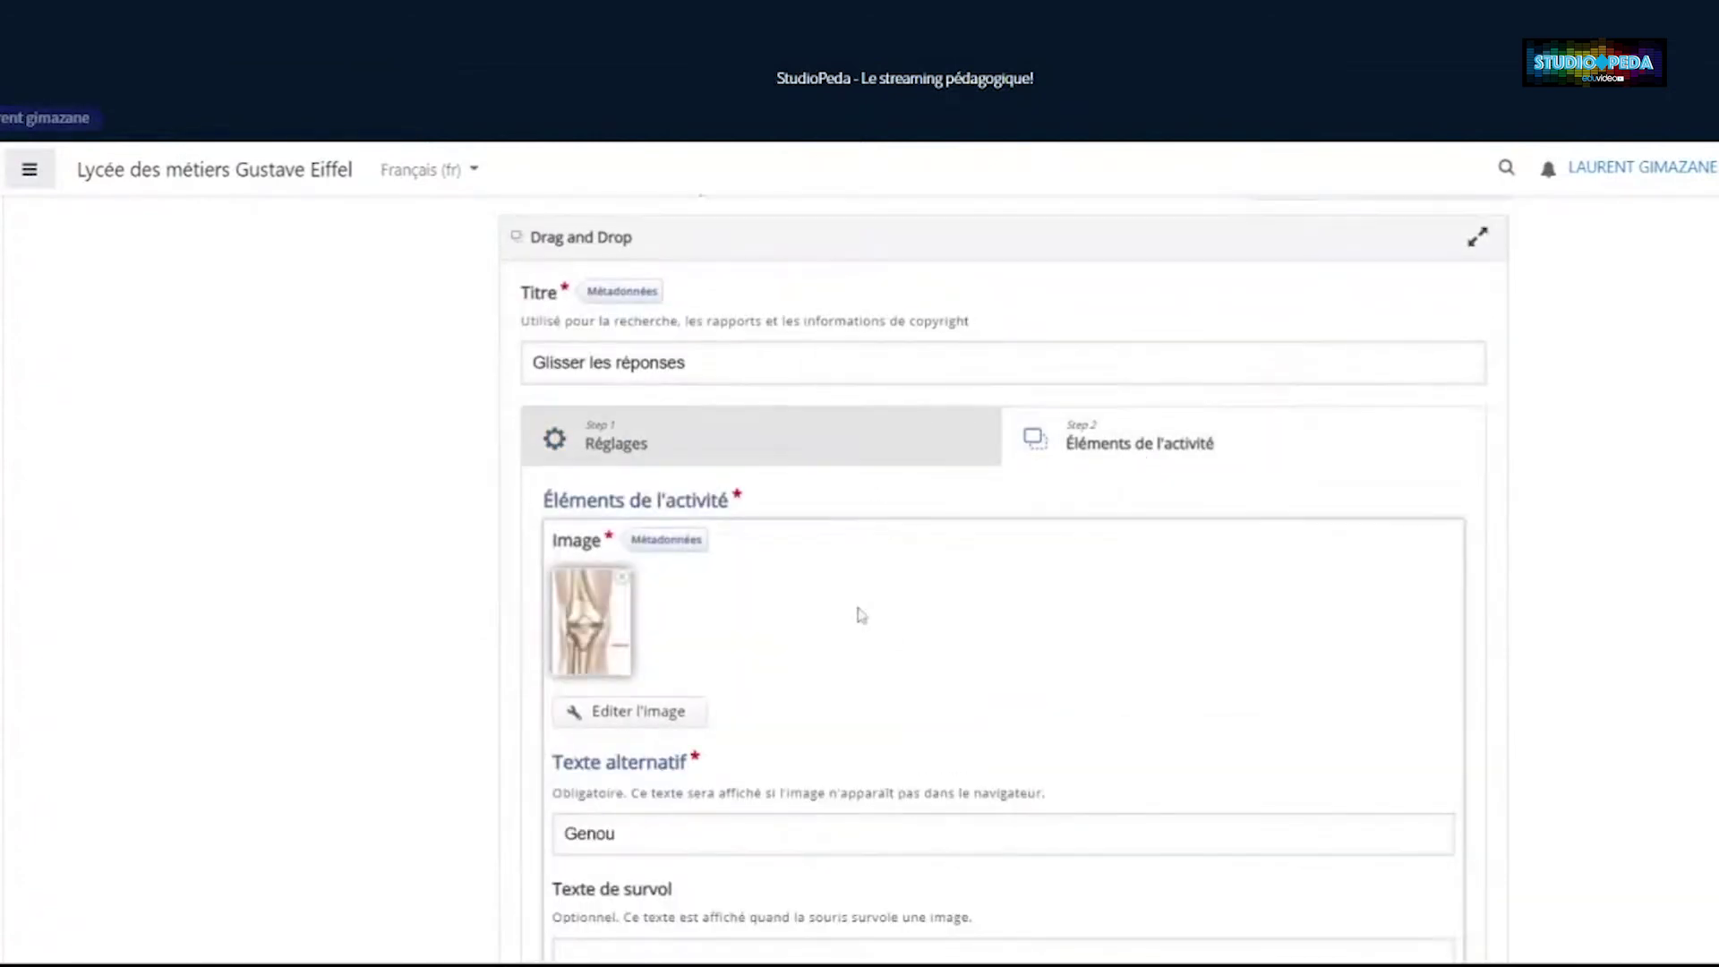
pyautogui.click(716, 454)
pyautogui.scroll(-6, 1235, 588)
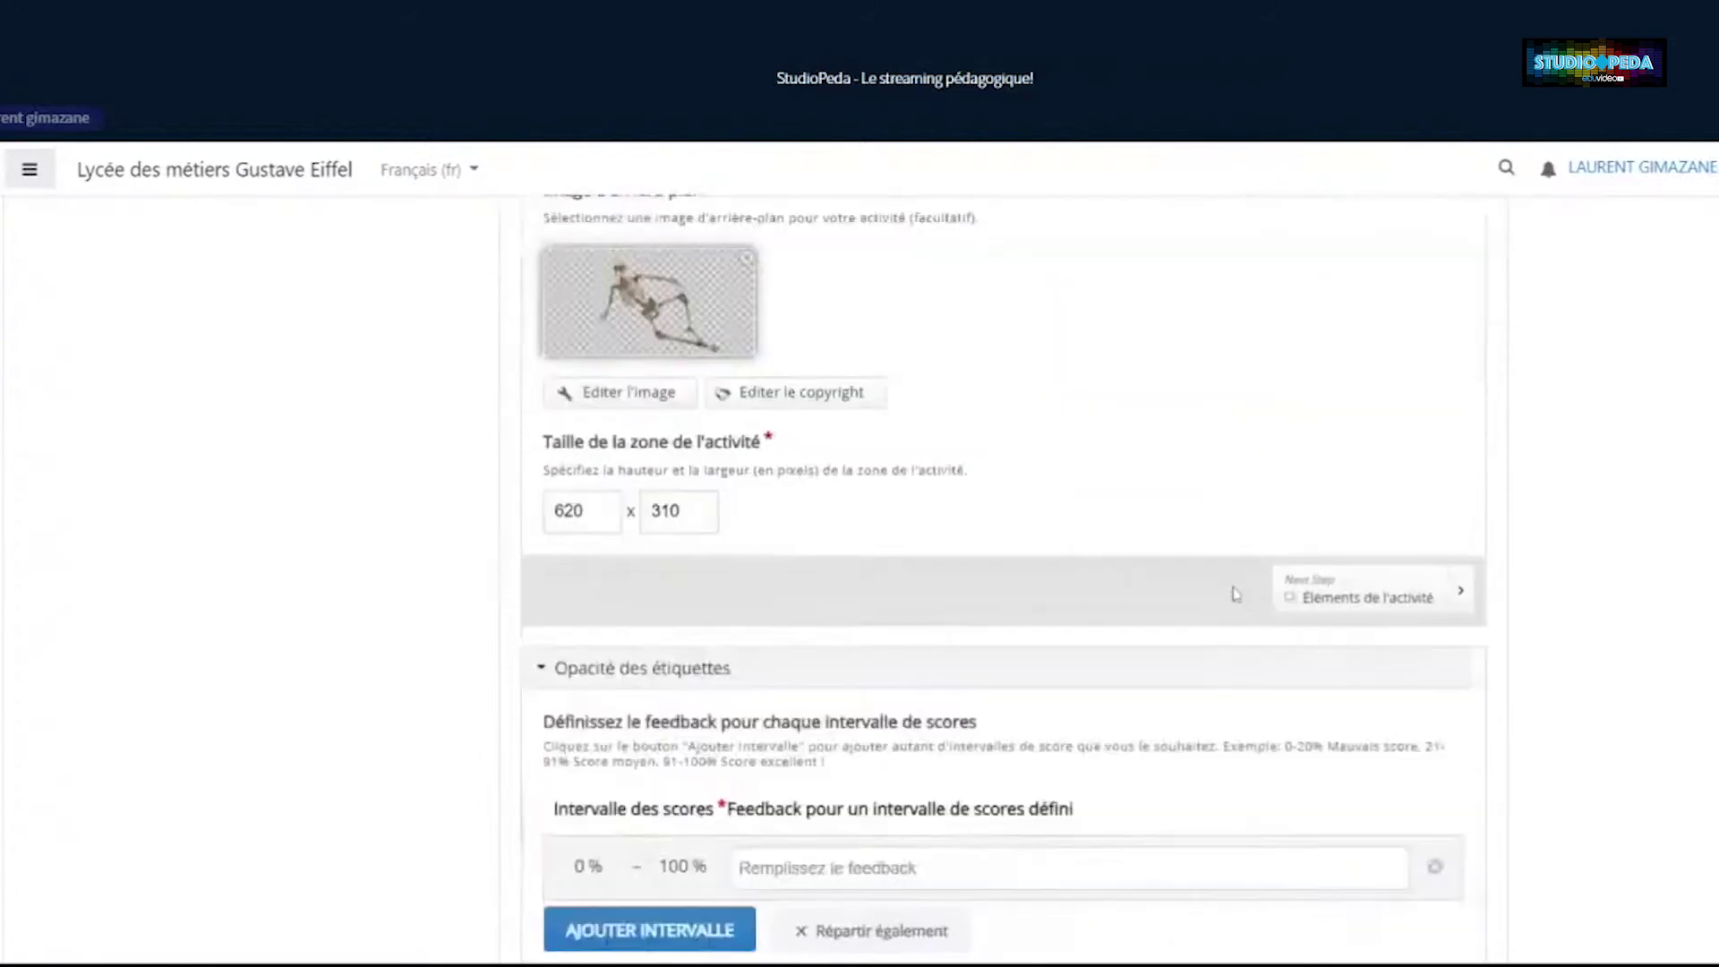
pyautogui.scroll(5, 1235, 587)
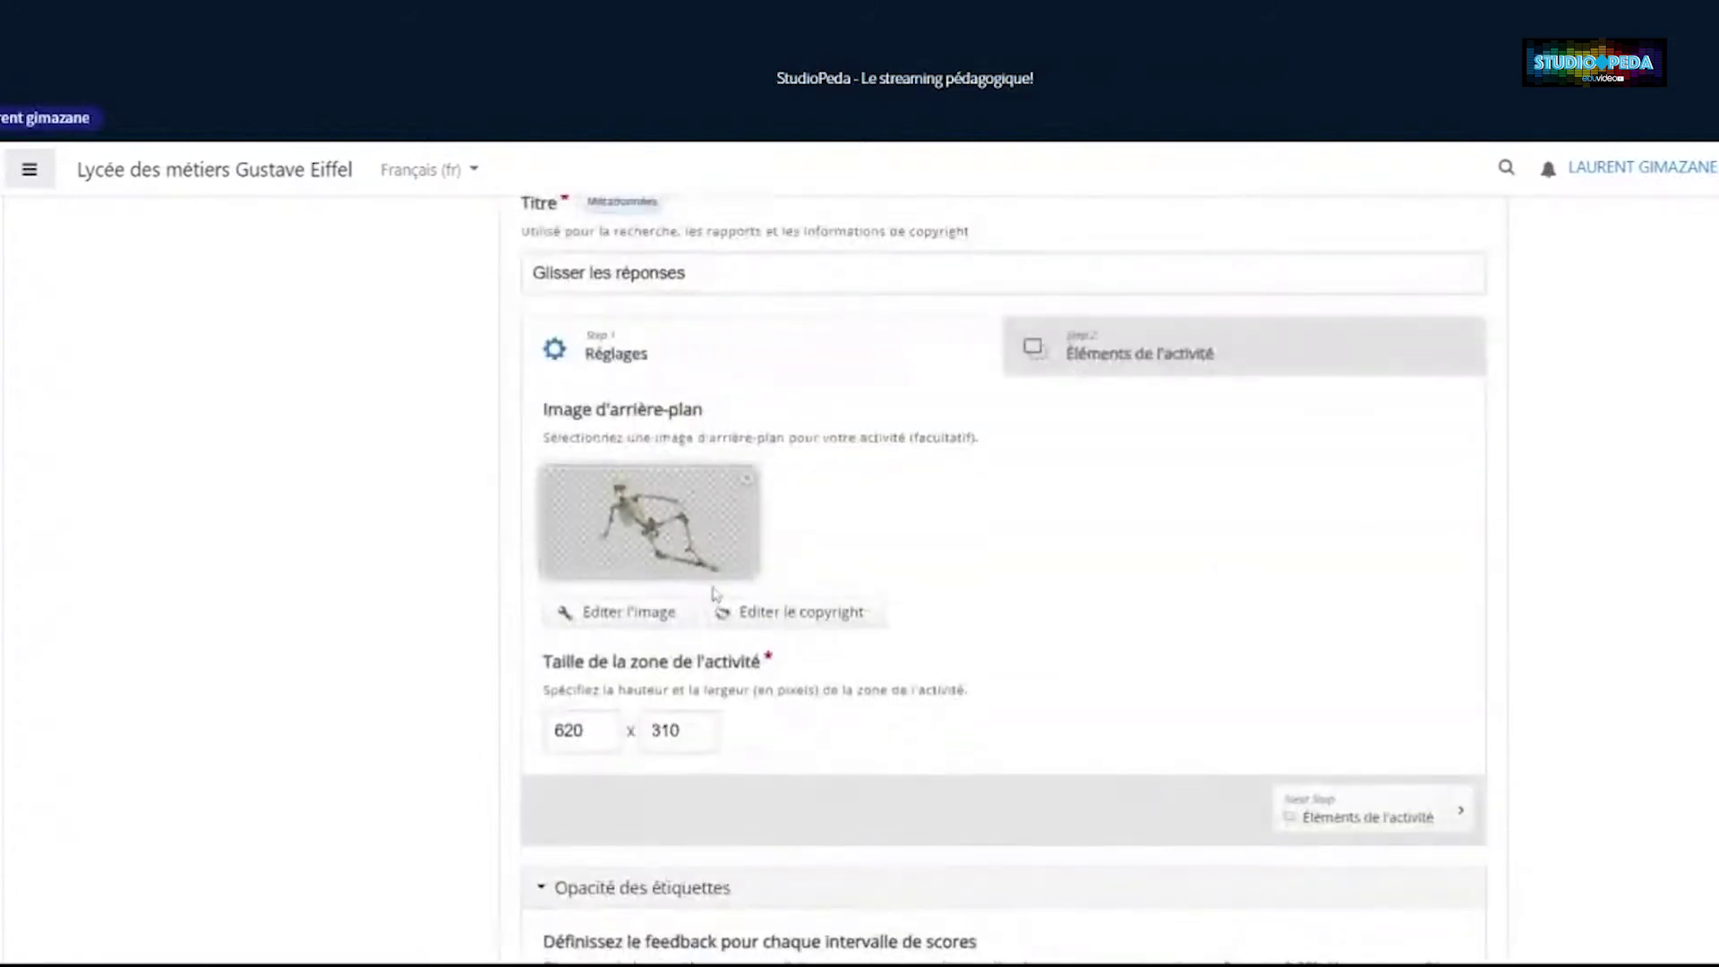
pyautogui.scroll(1, 713, 596)
pyautogui.click(618, 702)
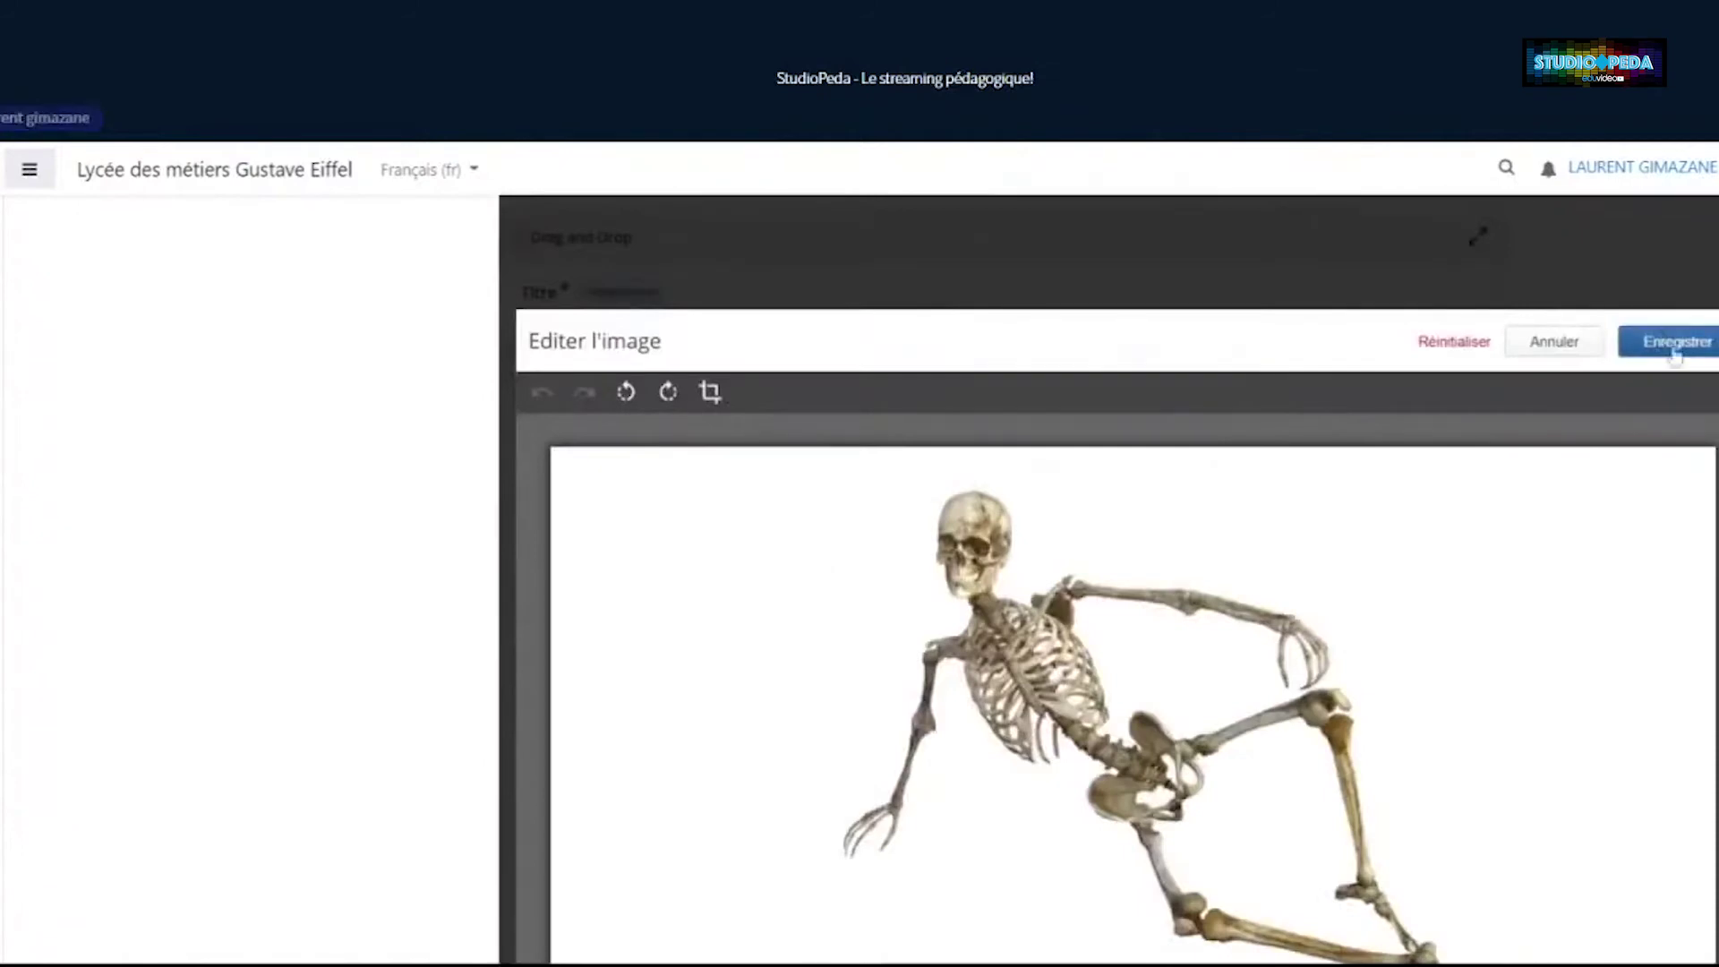
pyautogui.click(1680, 345)
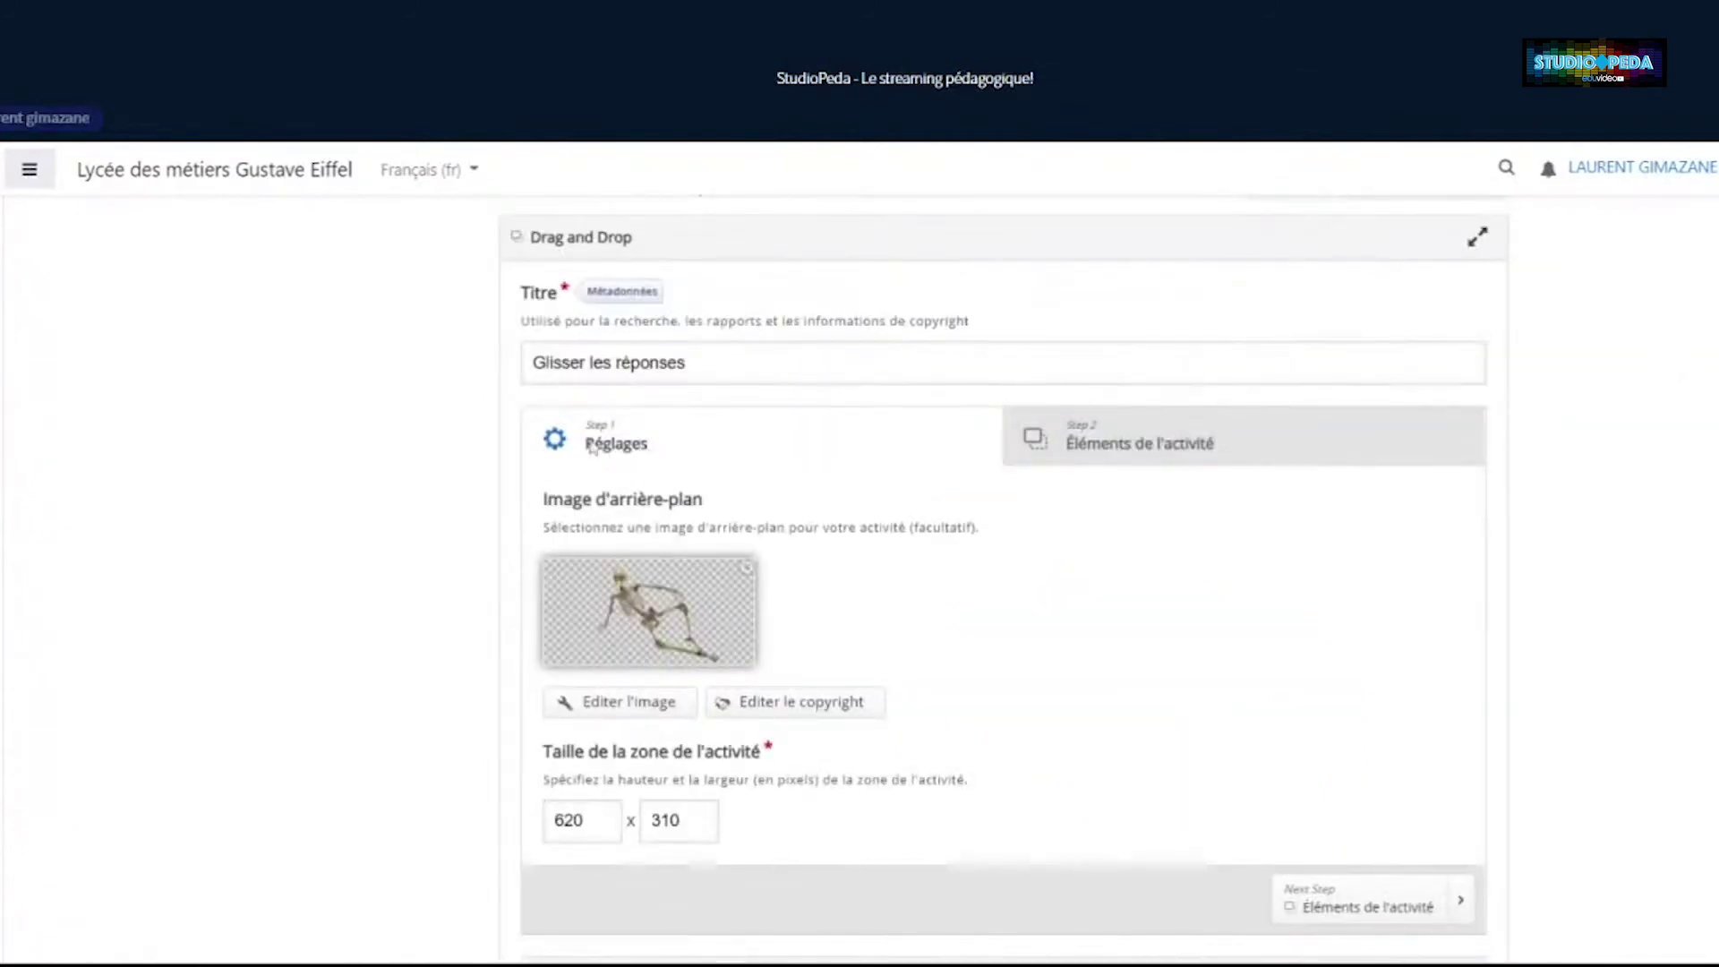
# Save the "Glisser les réponses" activity and go back to the course
pyautogui.scroll(-2, 717, 554)
pyautogui.scroll(-10, 716, 553)
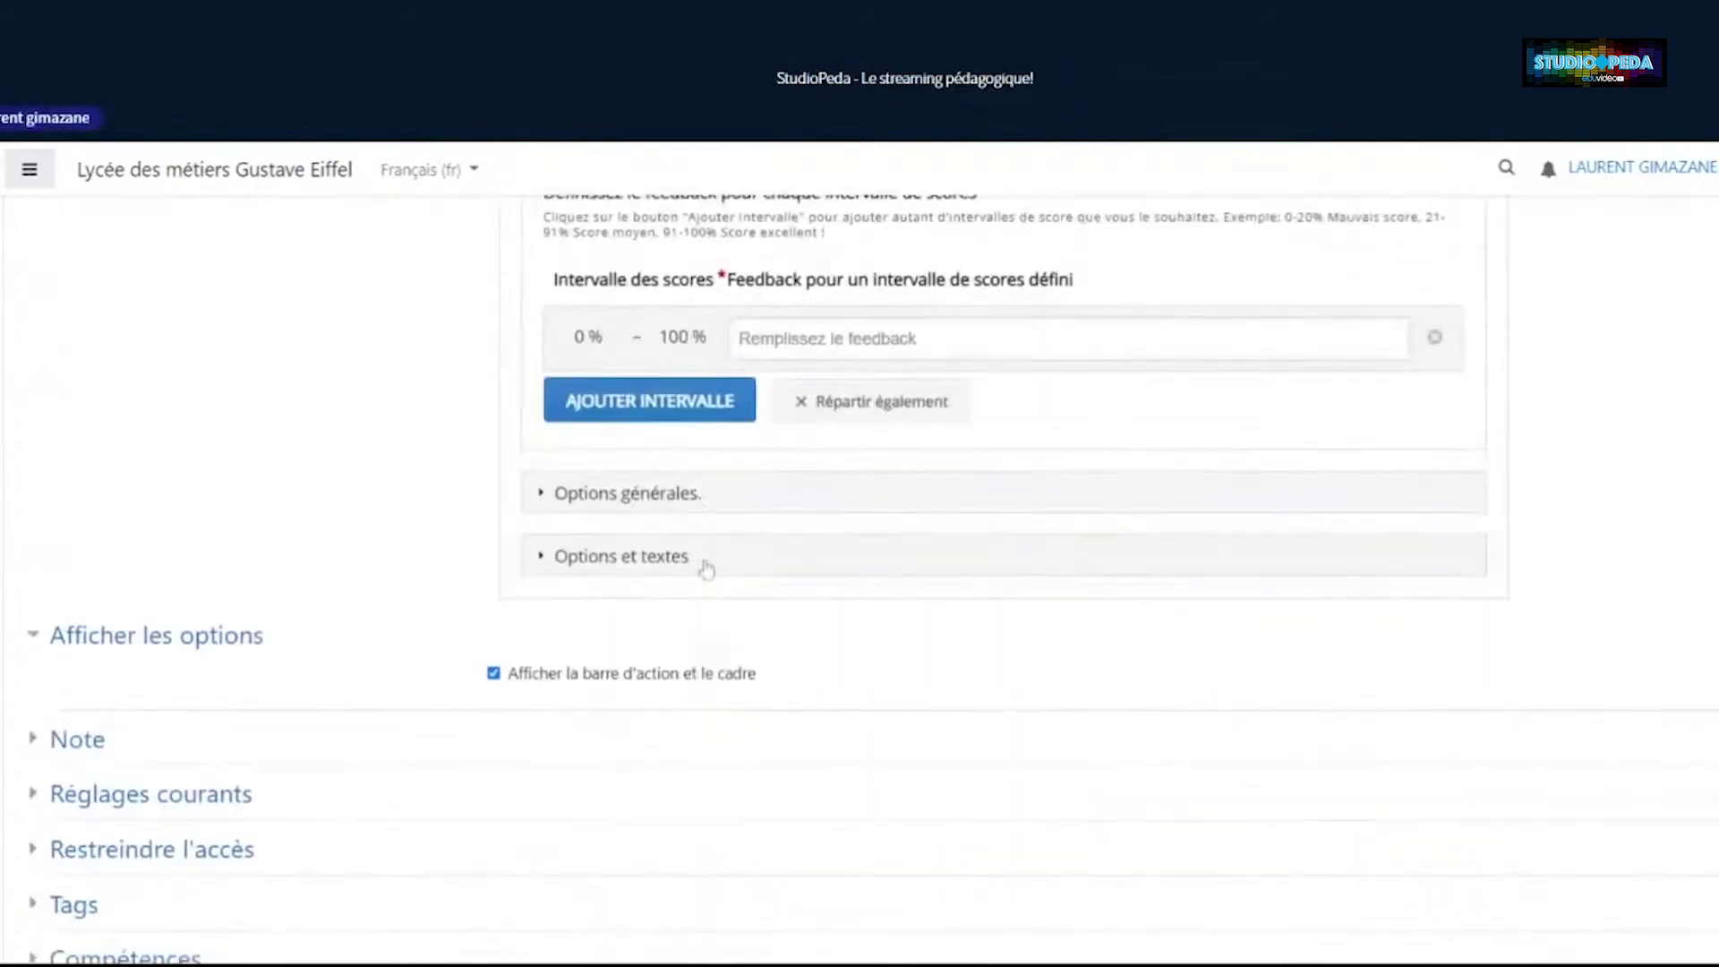
pyautogui.click(609, 747)
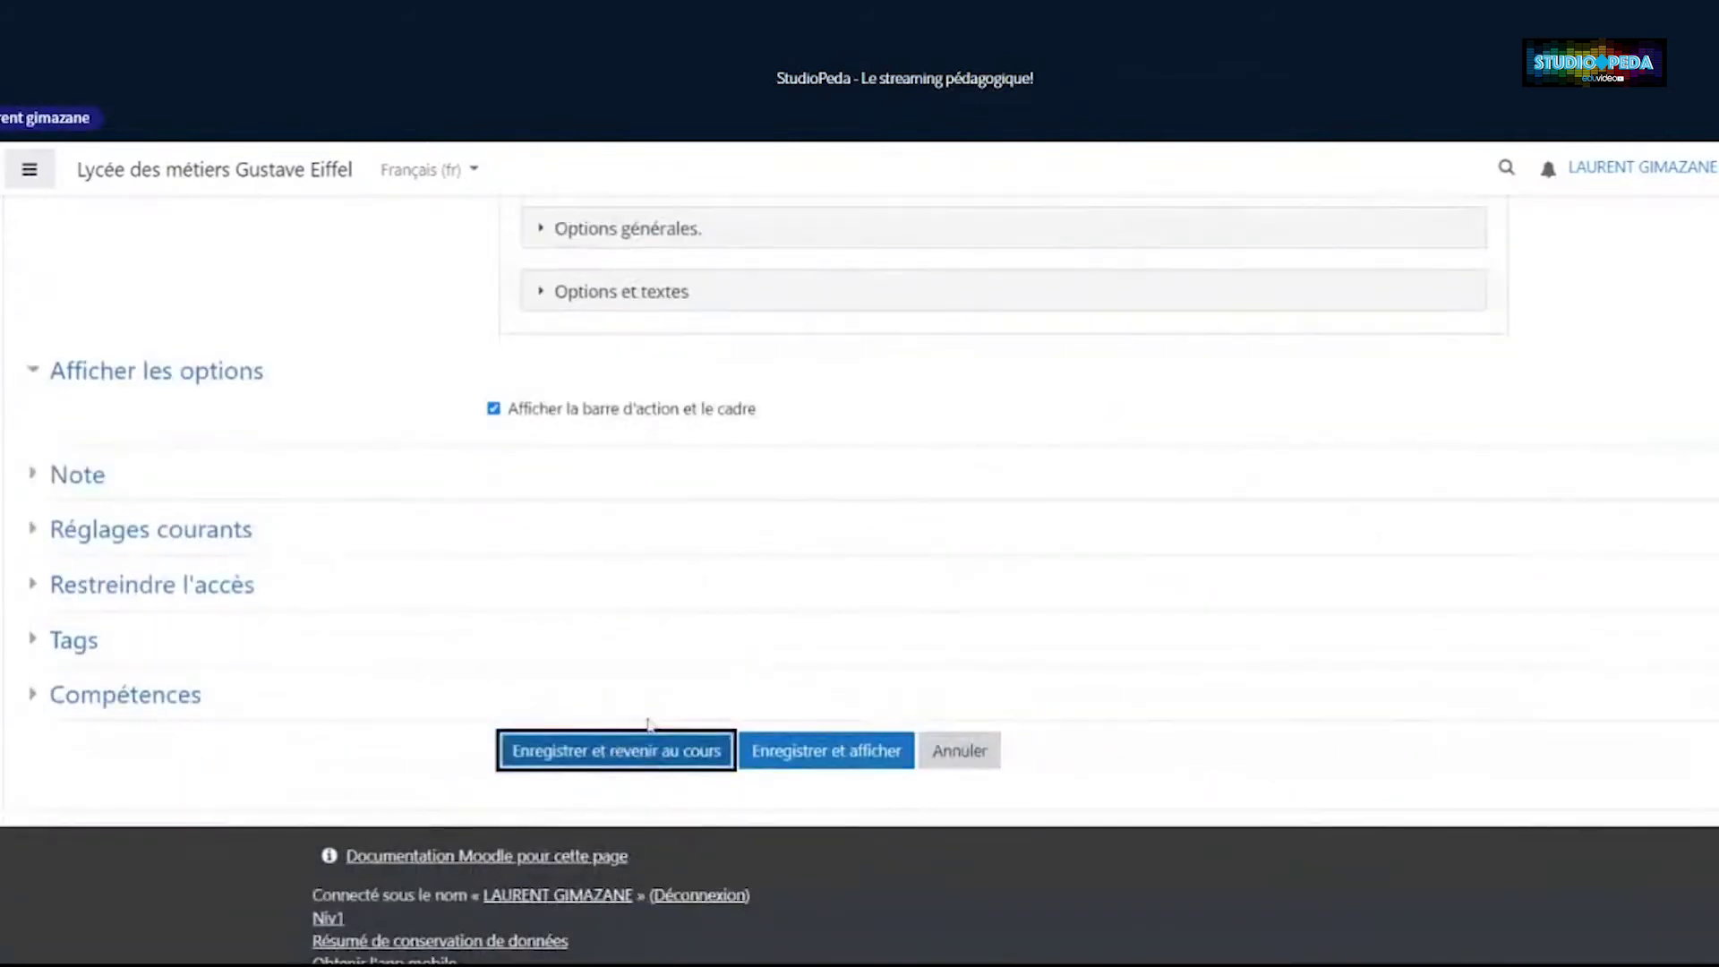
# Open the "Glisser les réponses" activity, place Hanche on the zone beside the pelvis and check the answer
pyautogui.scroll(-5, 637, 710)
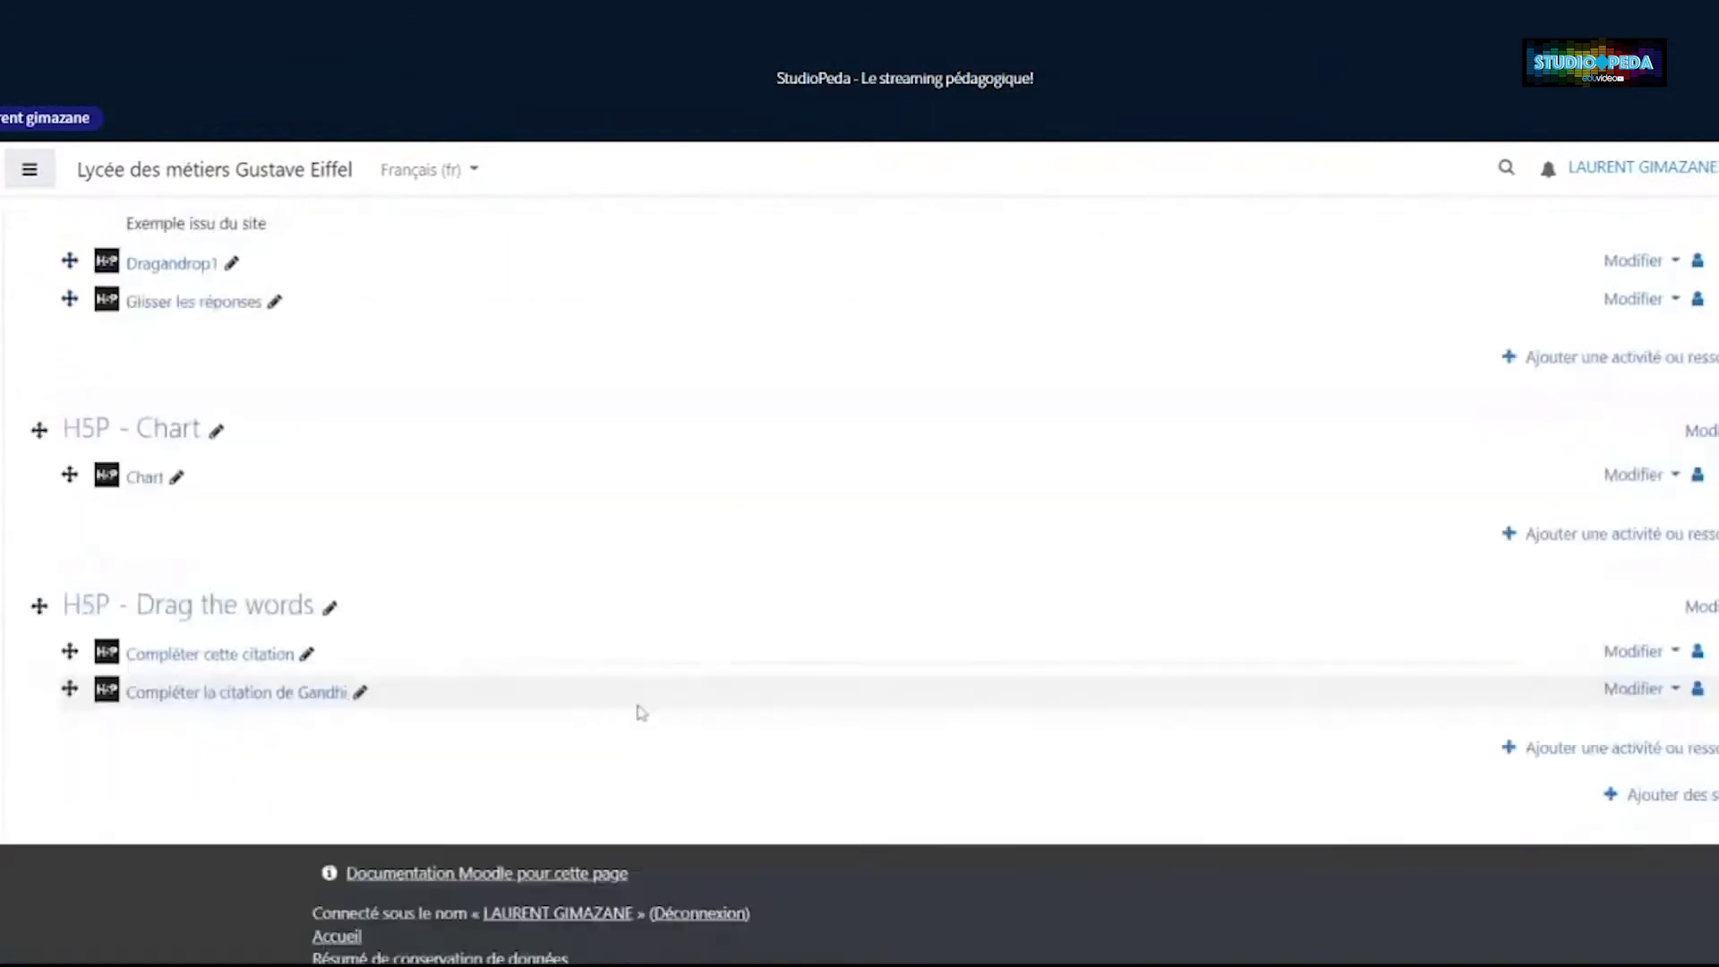
pyautogui.click(194, 301)
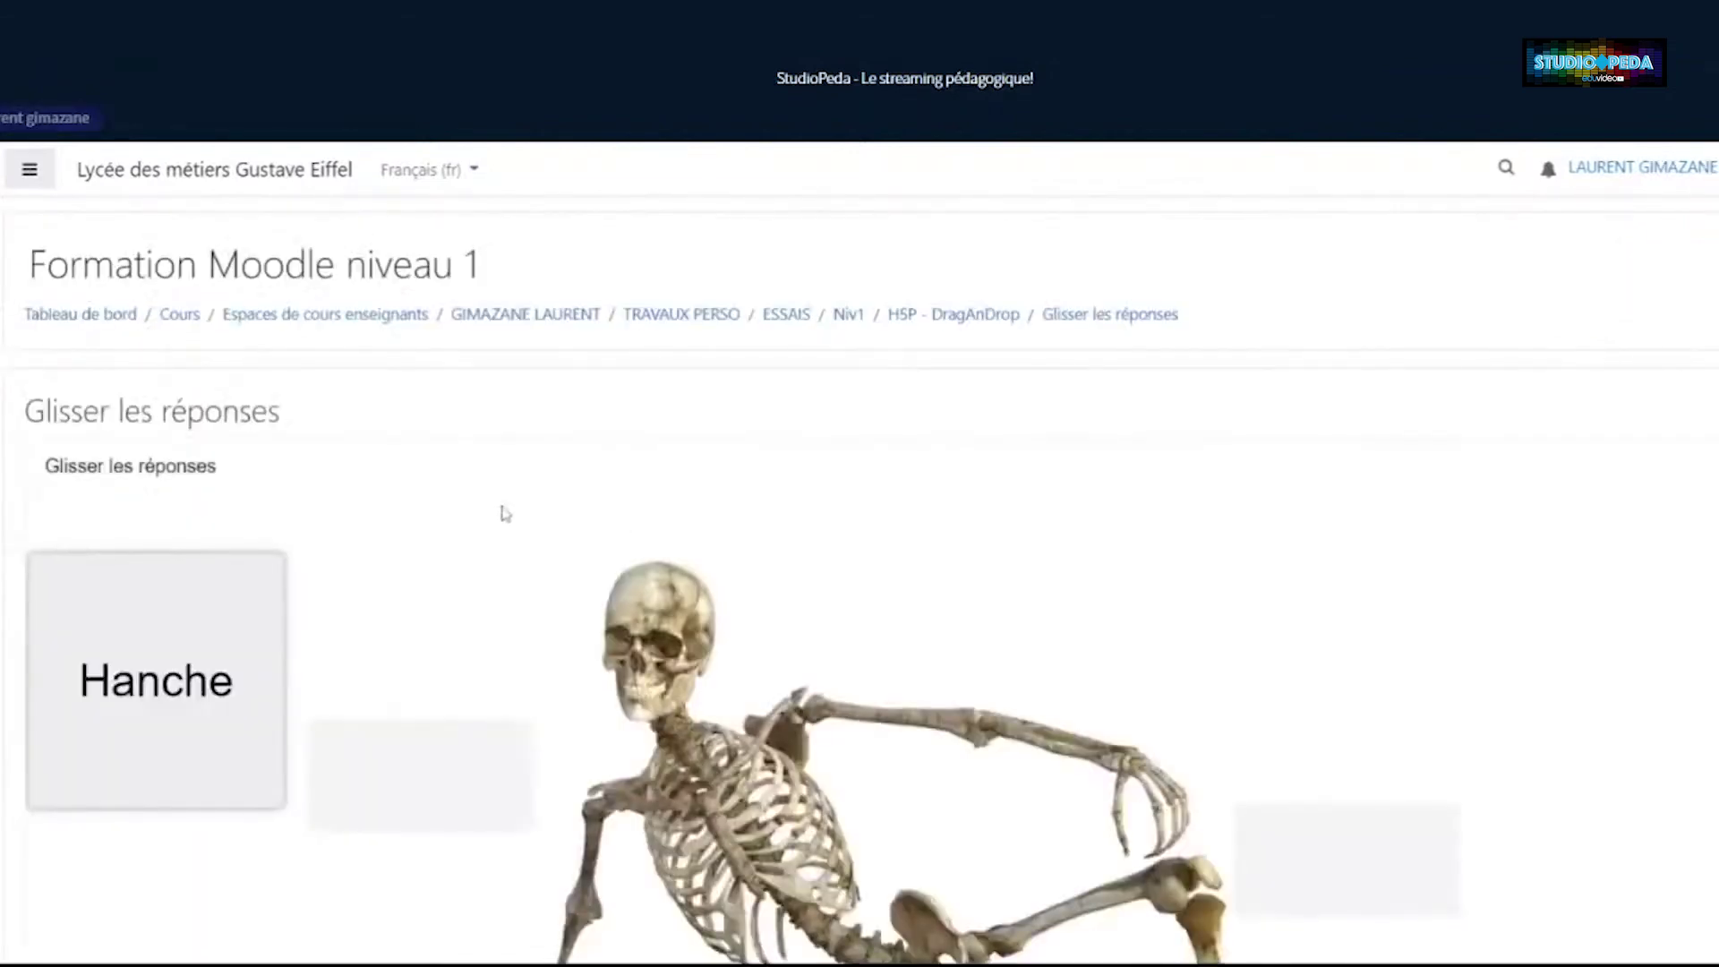
pyautogui.scroll(-4, 506, 513)
pyautogui.moveTo(206, 358); pyautogui.dragTo(777, 694)
pyautogui.scroll(-5, 767, 683)
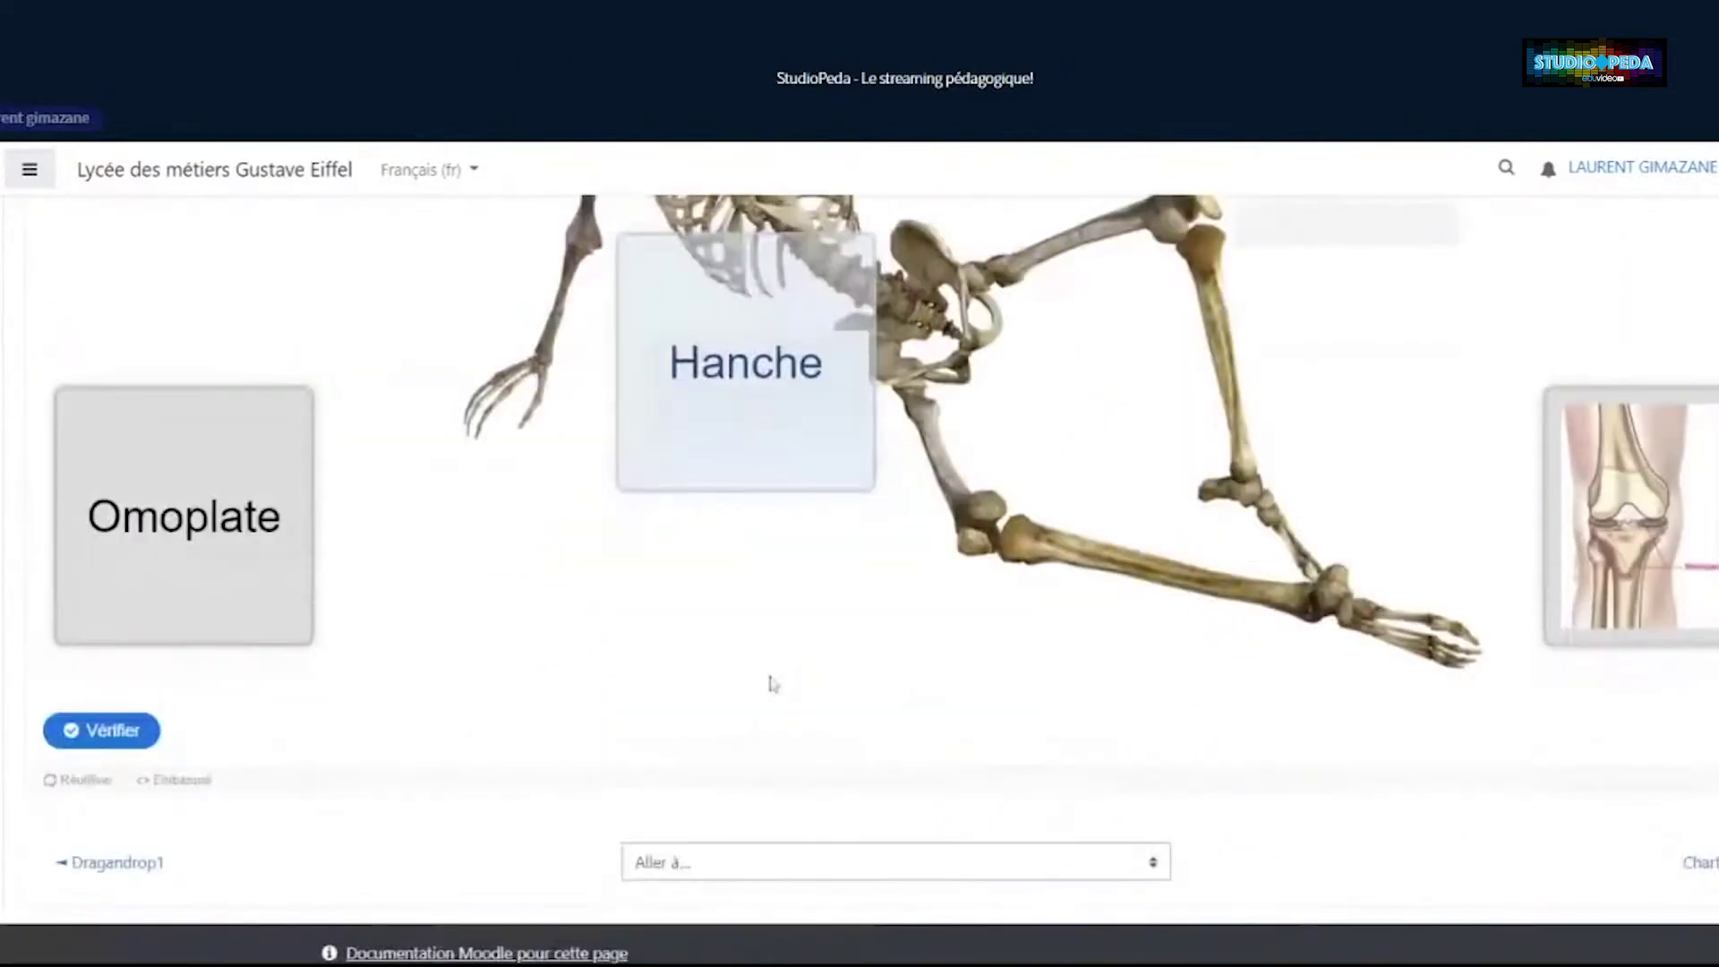
pyautogui.click(101, 635)
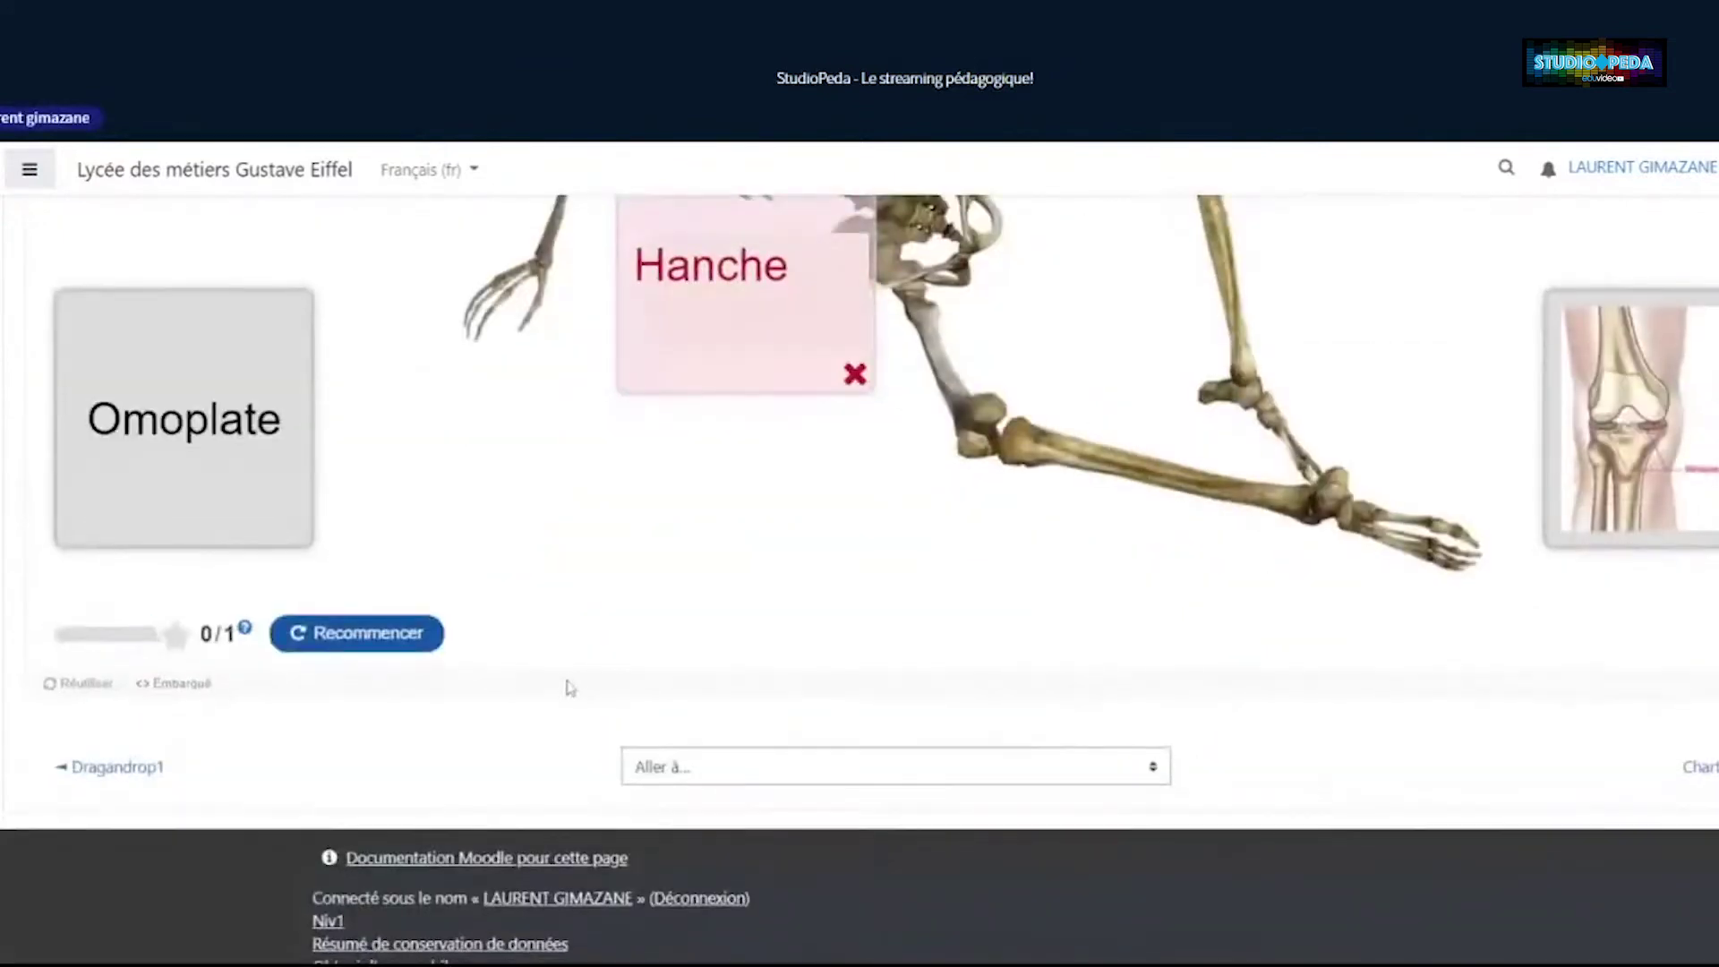
pyautogui.scroll(10, 1053, 474)
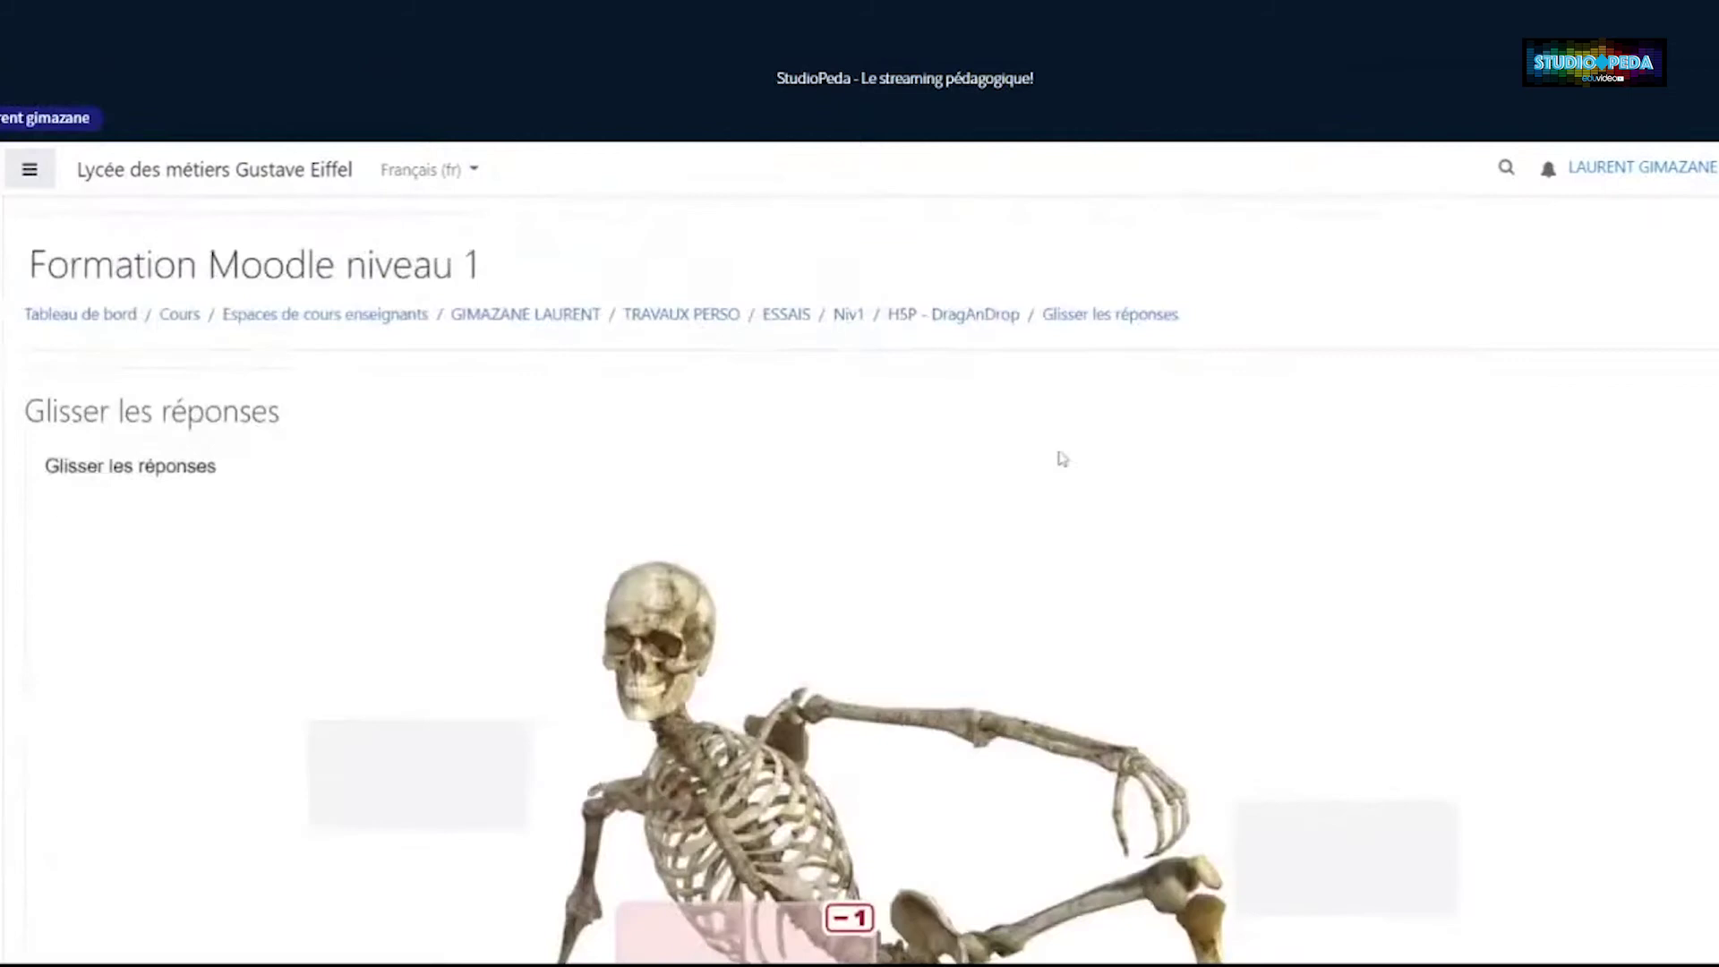
# Go back to the Niv1 course, reopen the settings of "Glisser les réponses" and show its activity elements stage
pyautogui.click(849, 320)
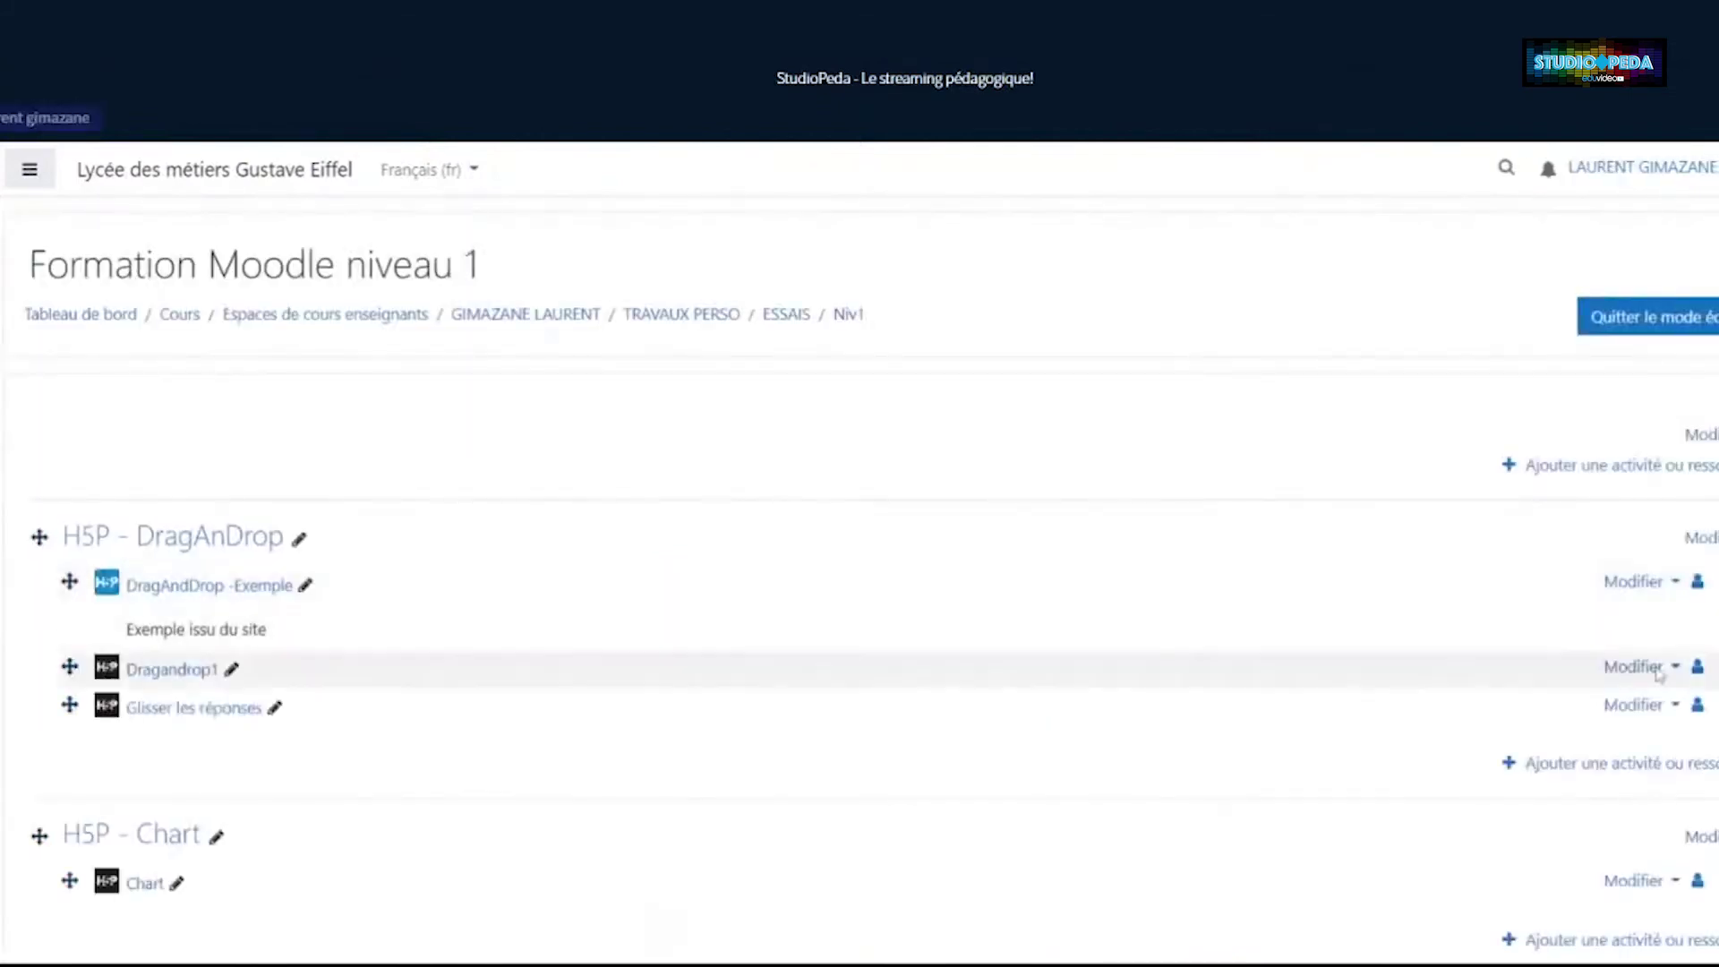
pyautogui.click(1655, 706)
pyautogui.click(1518, 747)
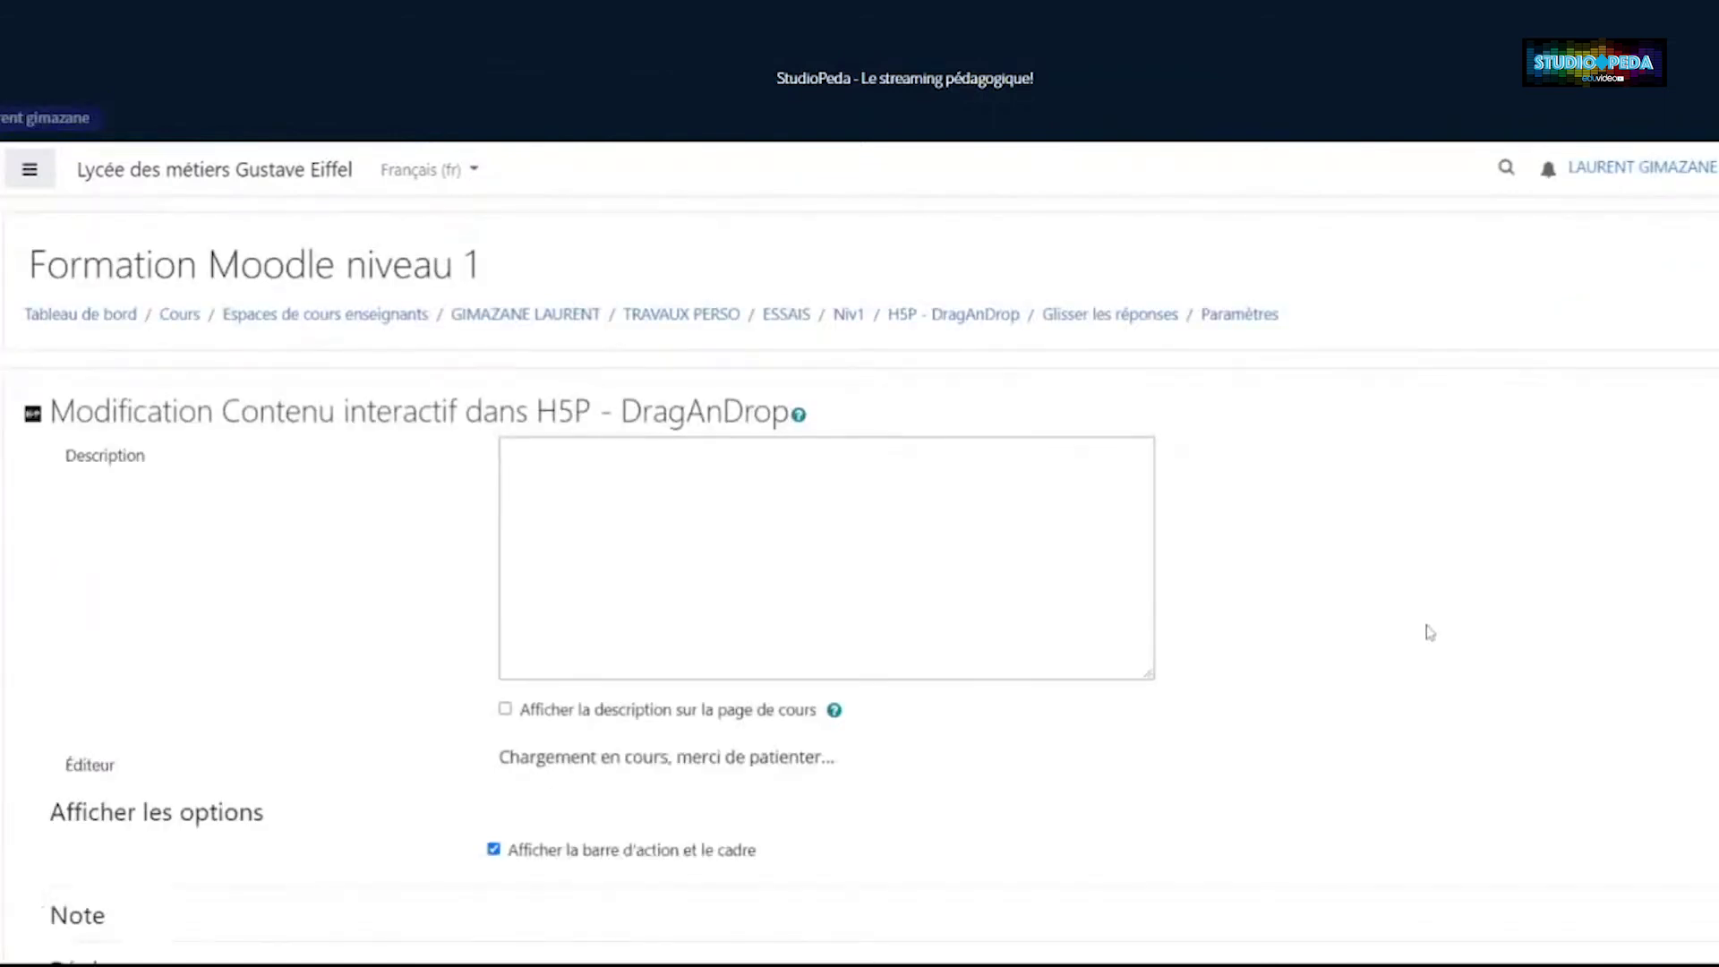
pyautogui.scroll(-4, 1424, 609)
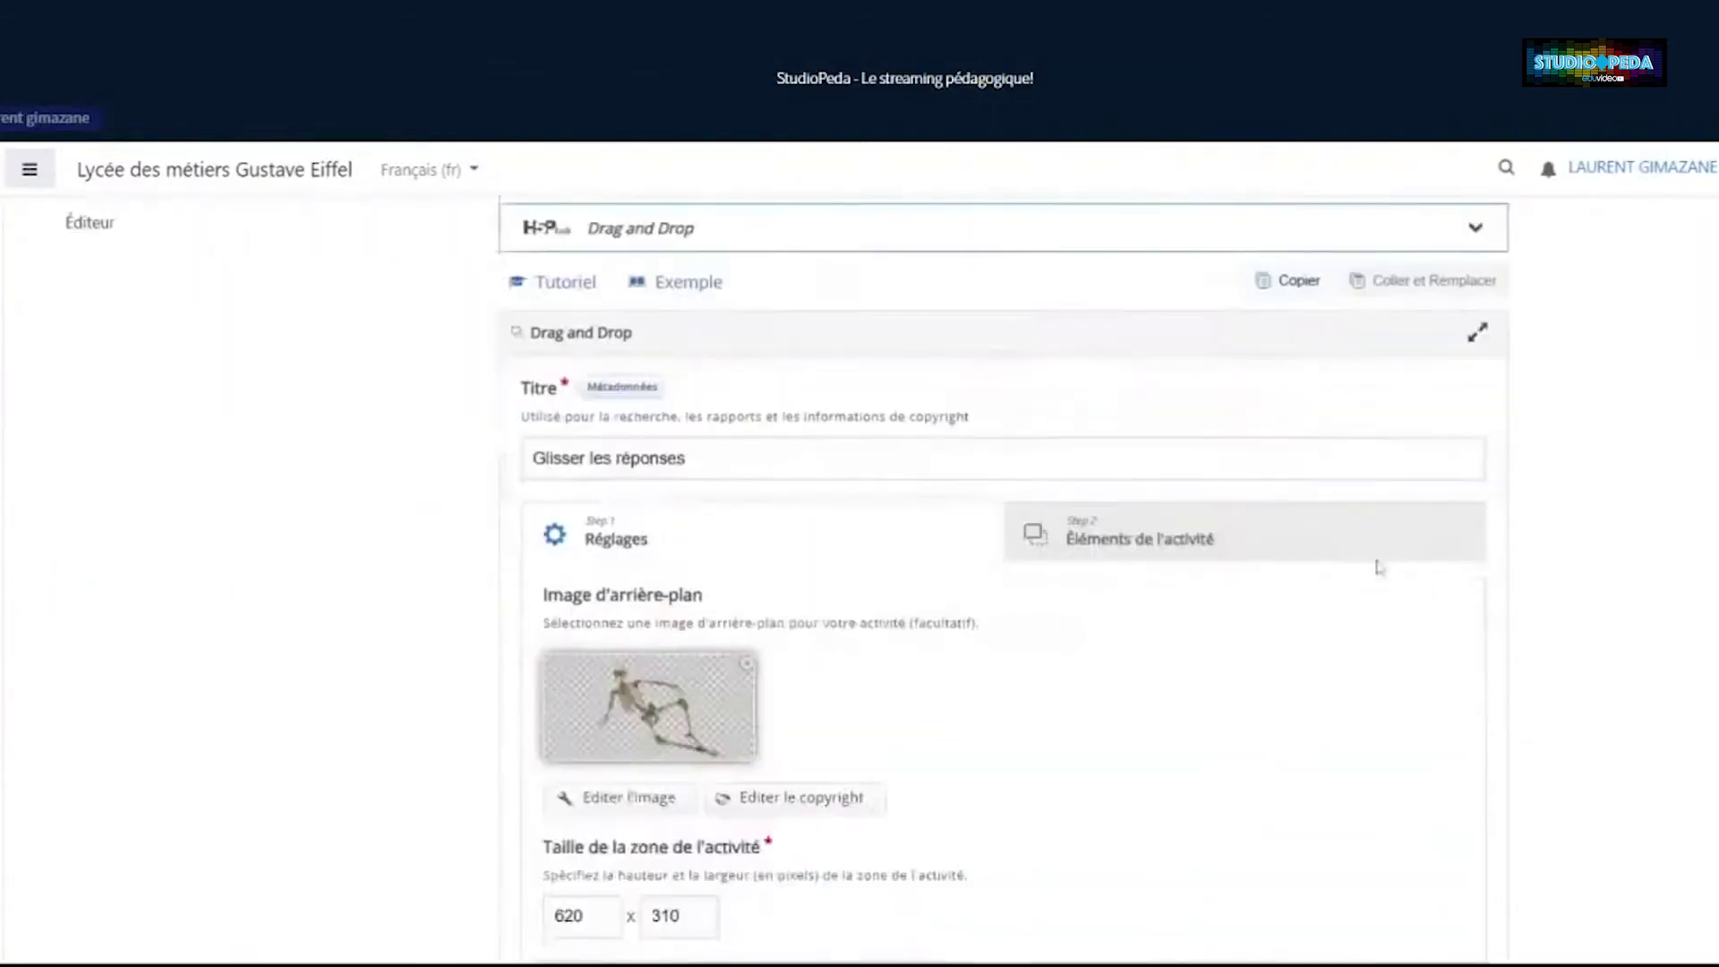
pyautogui.scroll(-2, 1254, 548)
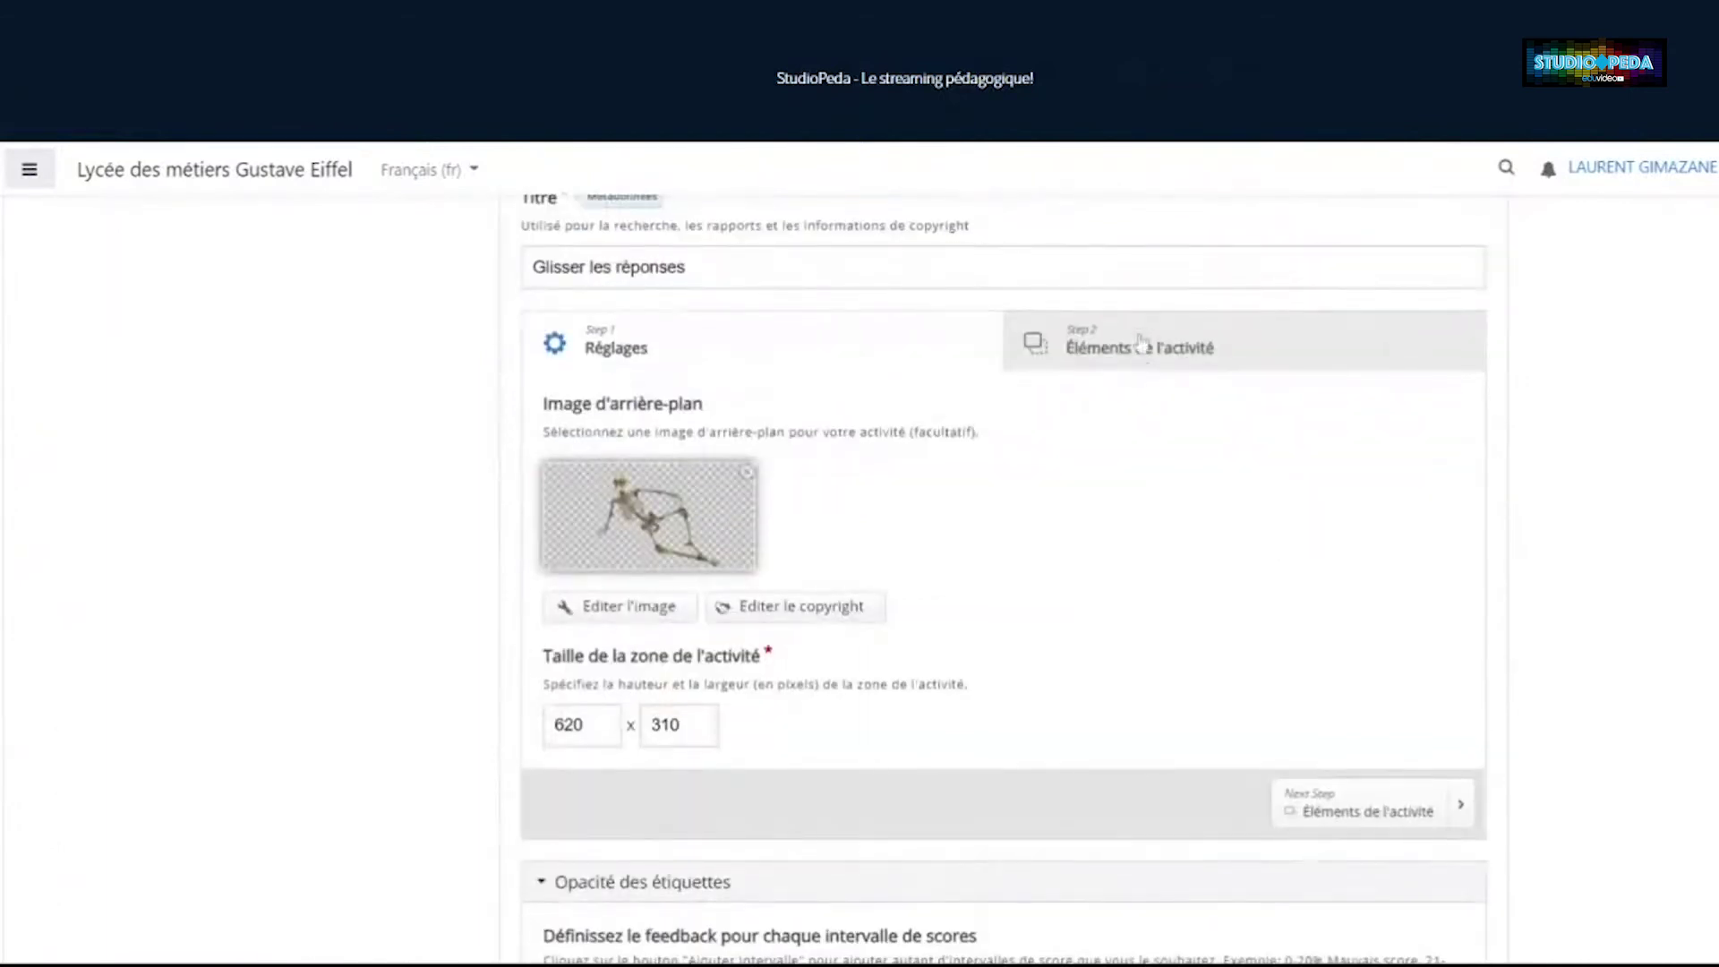
pyautogui.click(1140, 347)
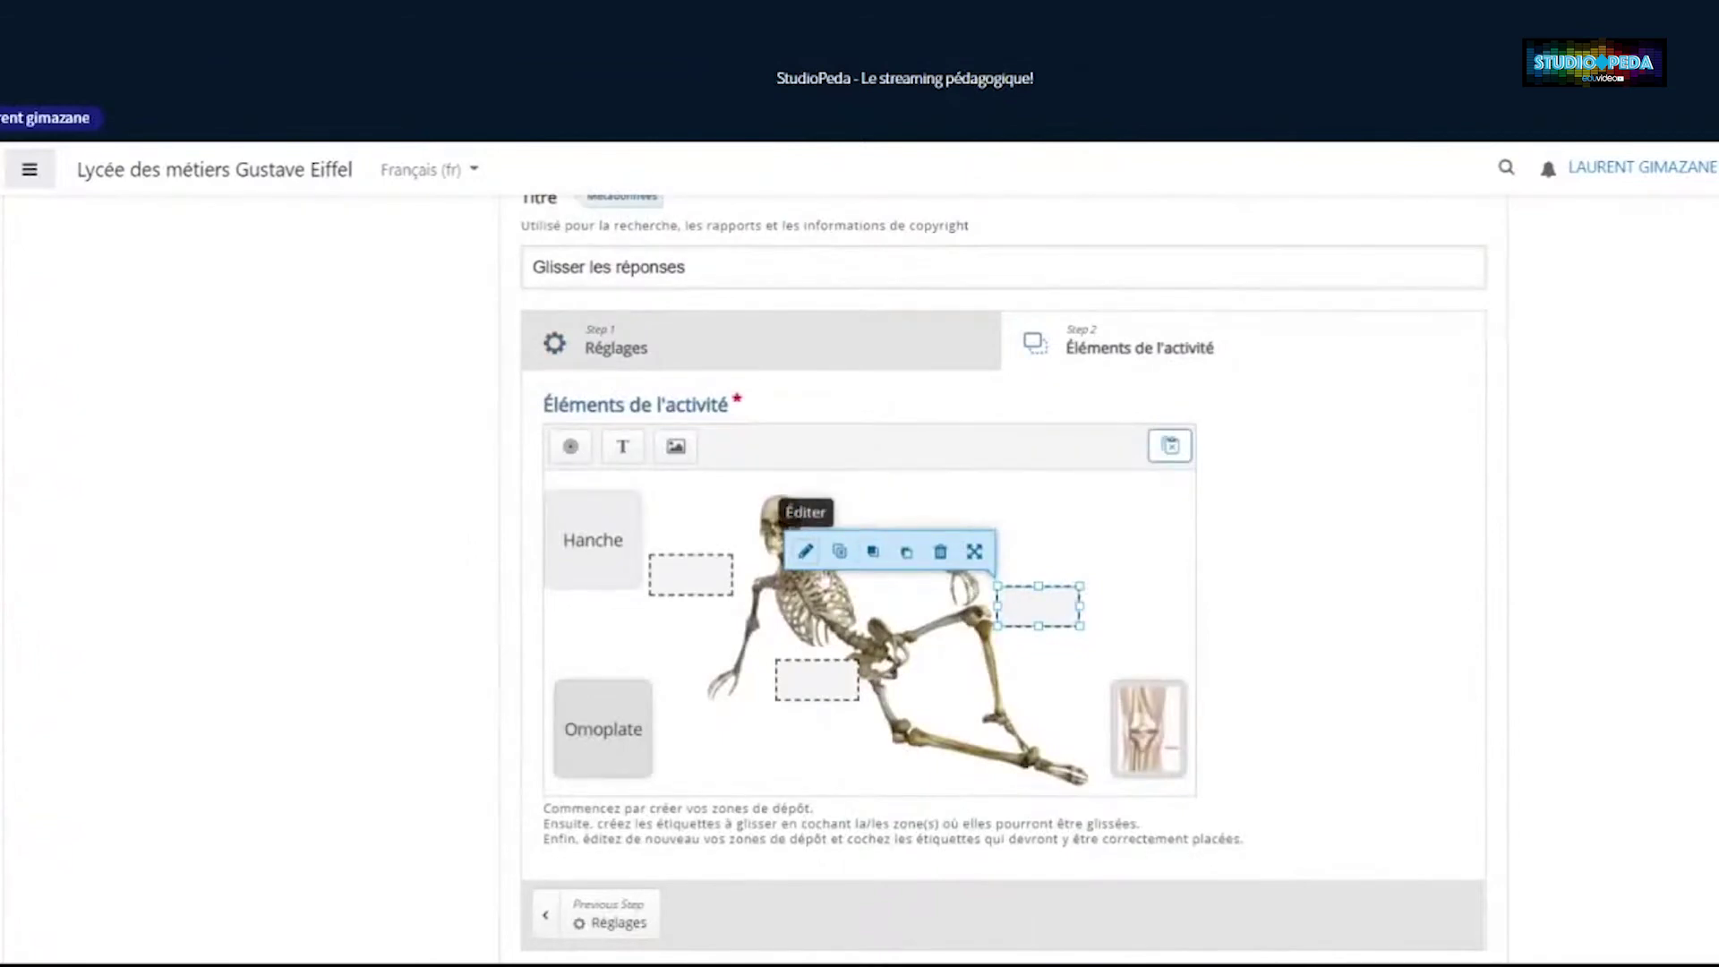
# Set all three labels, Omoplate, Genou and Hanche, as correct answers for the Genou drop zone beside the raised knee
pyautogui.click(805, 552)
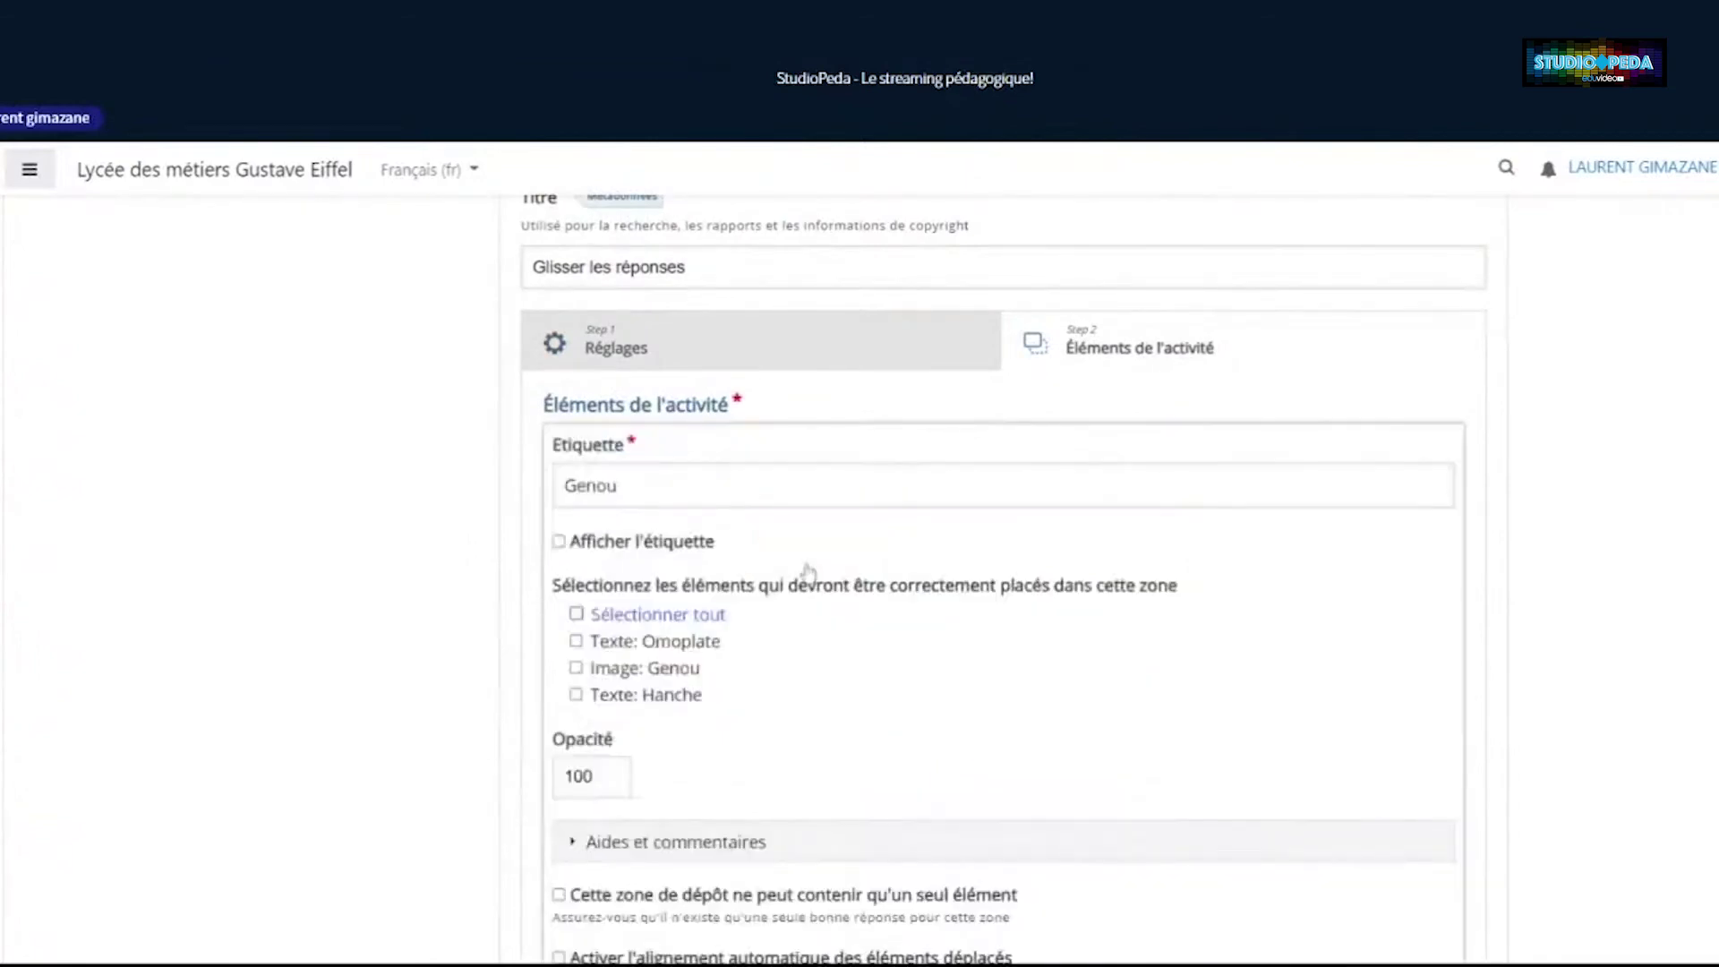
pyautogui.click(576, 615)
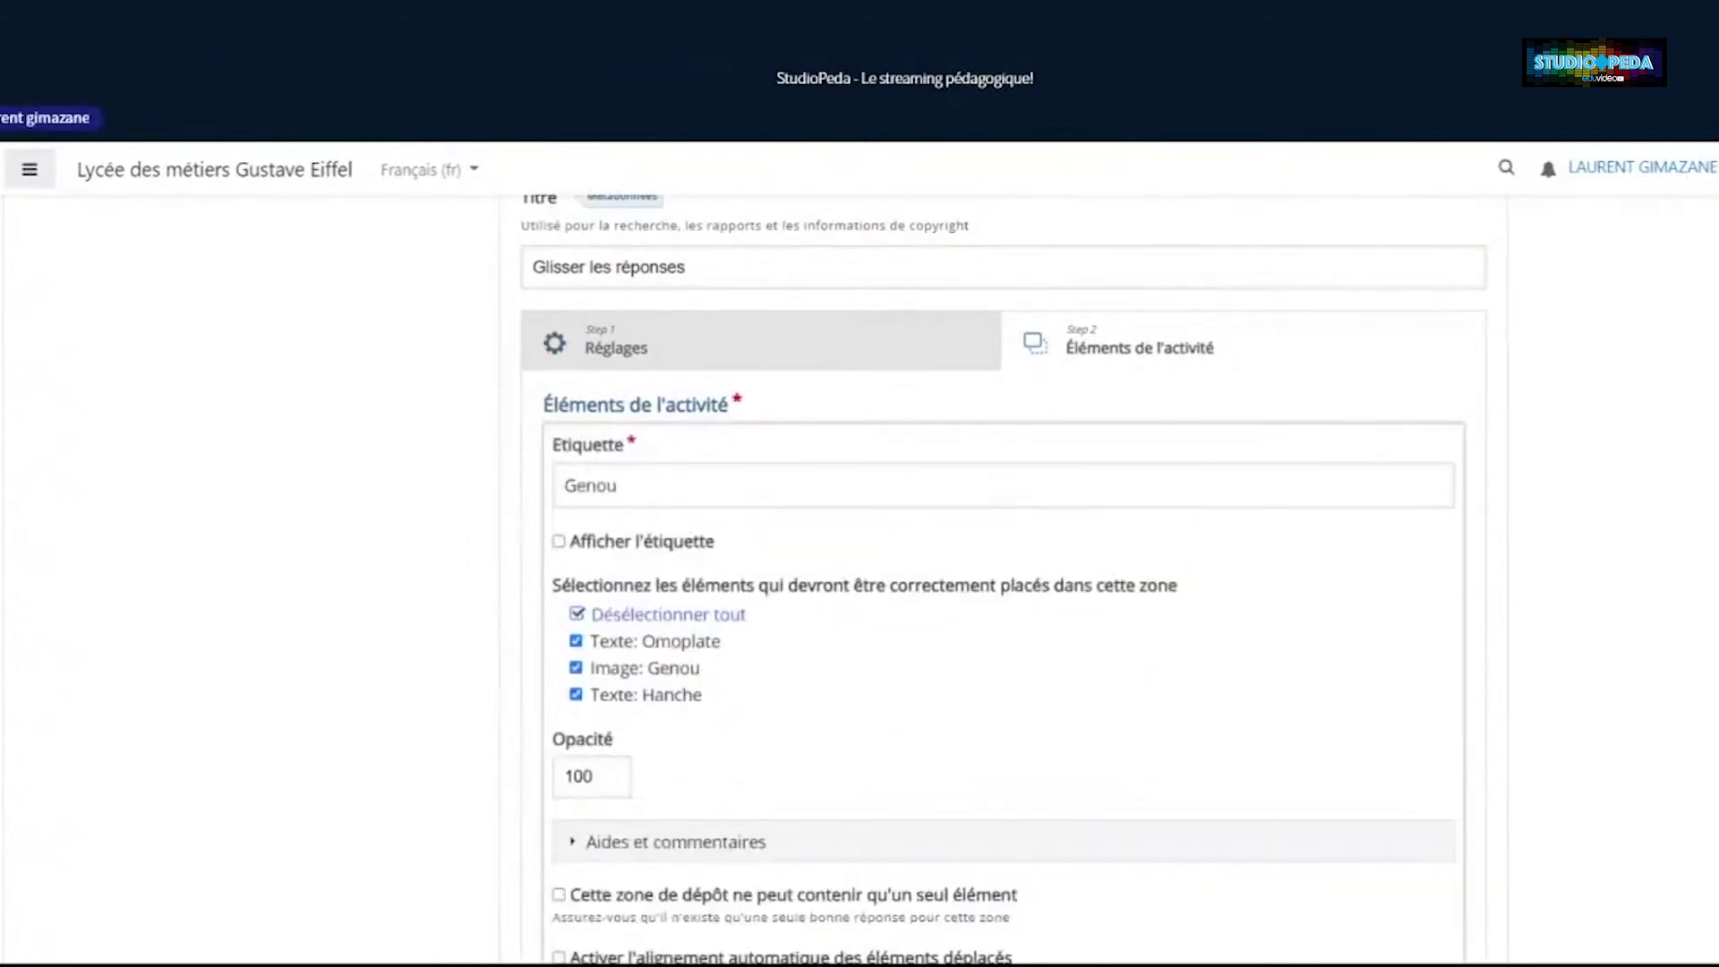
pyautogui.scroll(-2, 889, 649)
pyautogui.scroll(1, 891, 678)
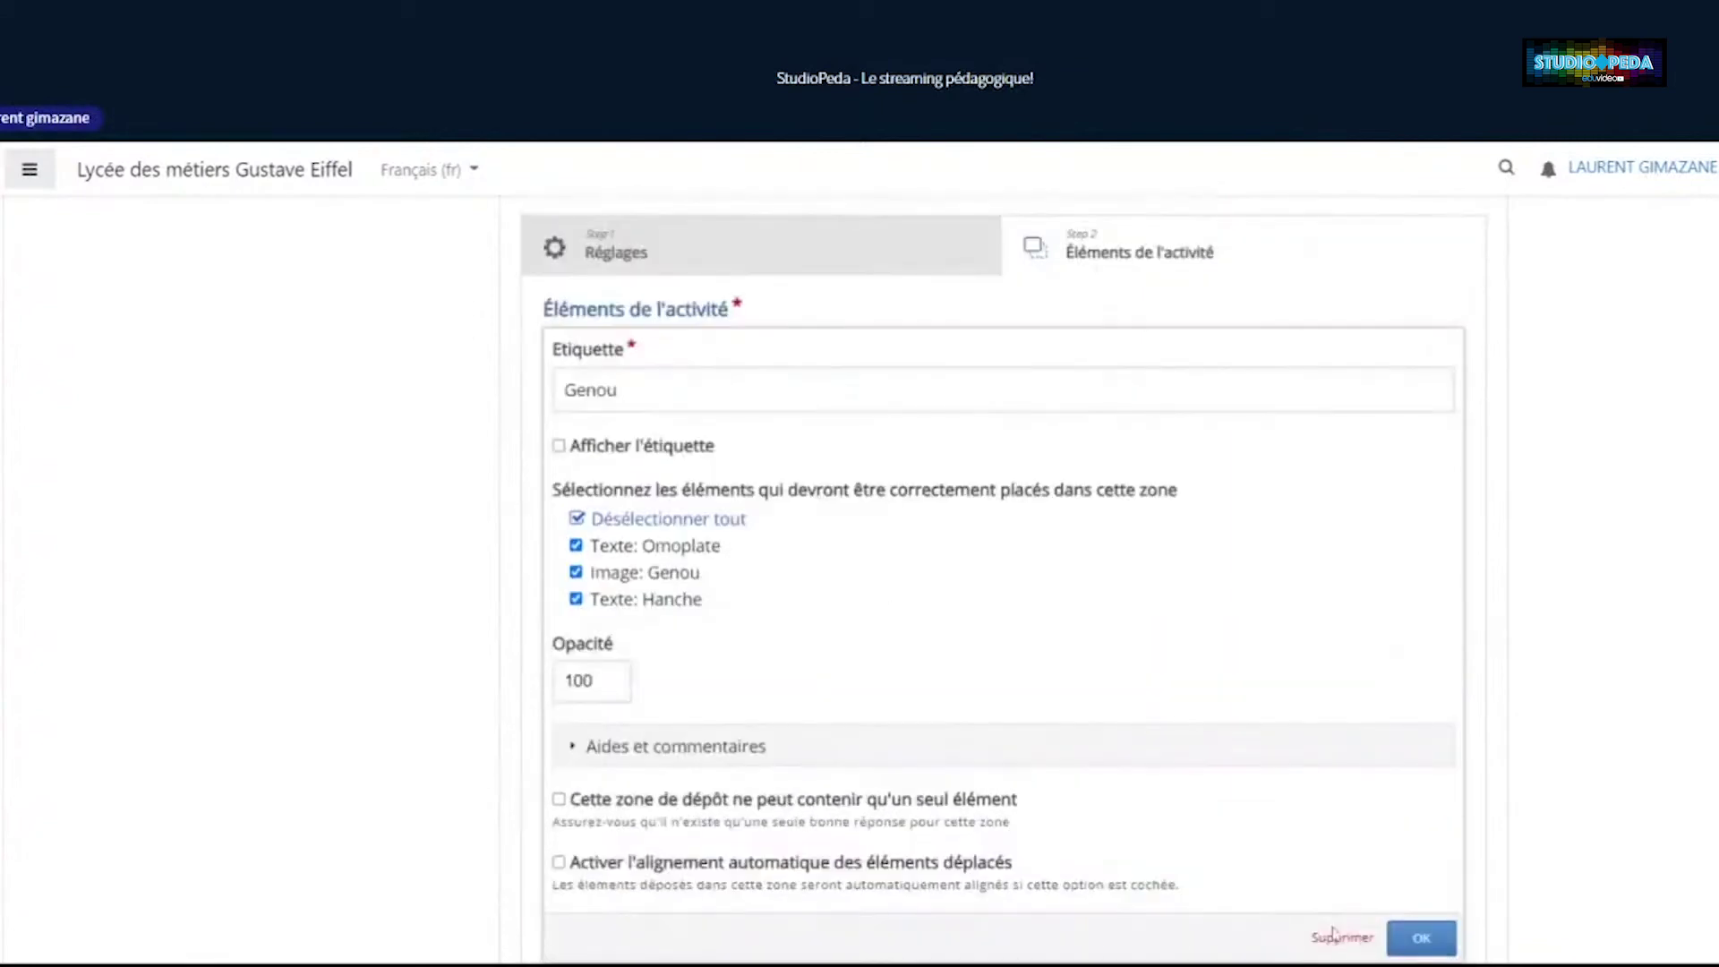
pyautogui.click(1419, 940)
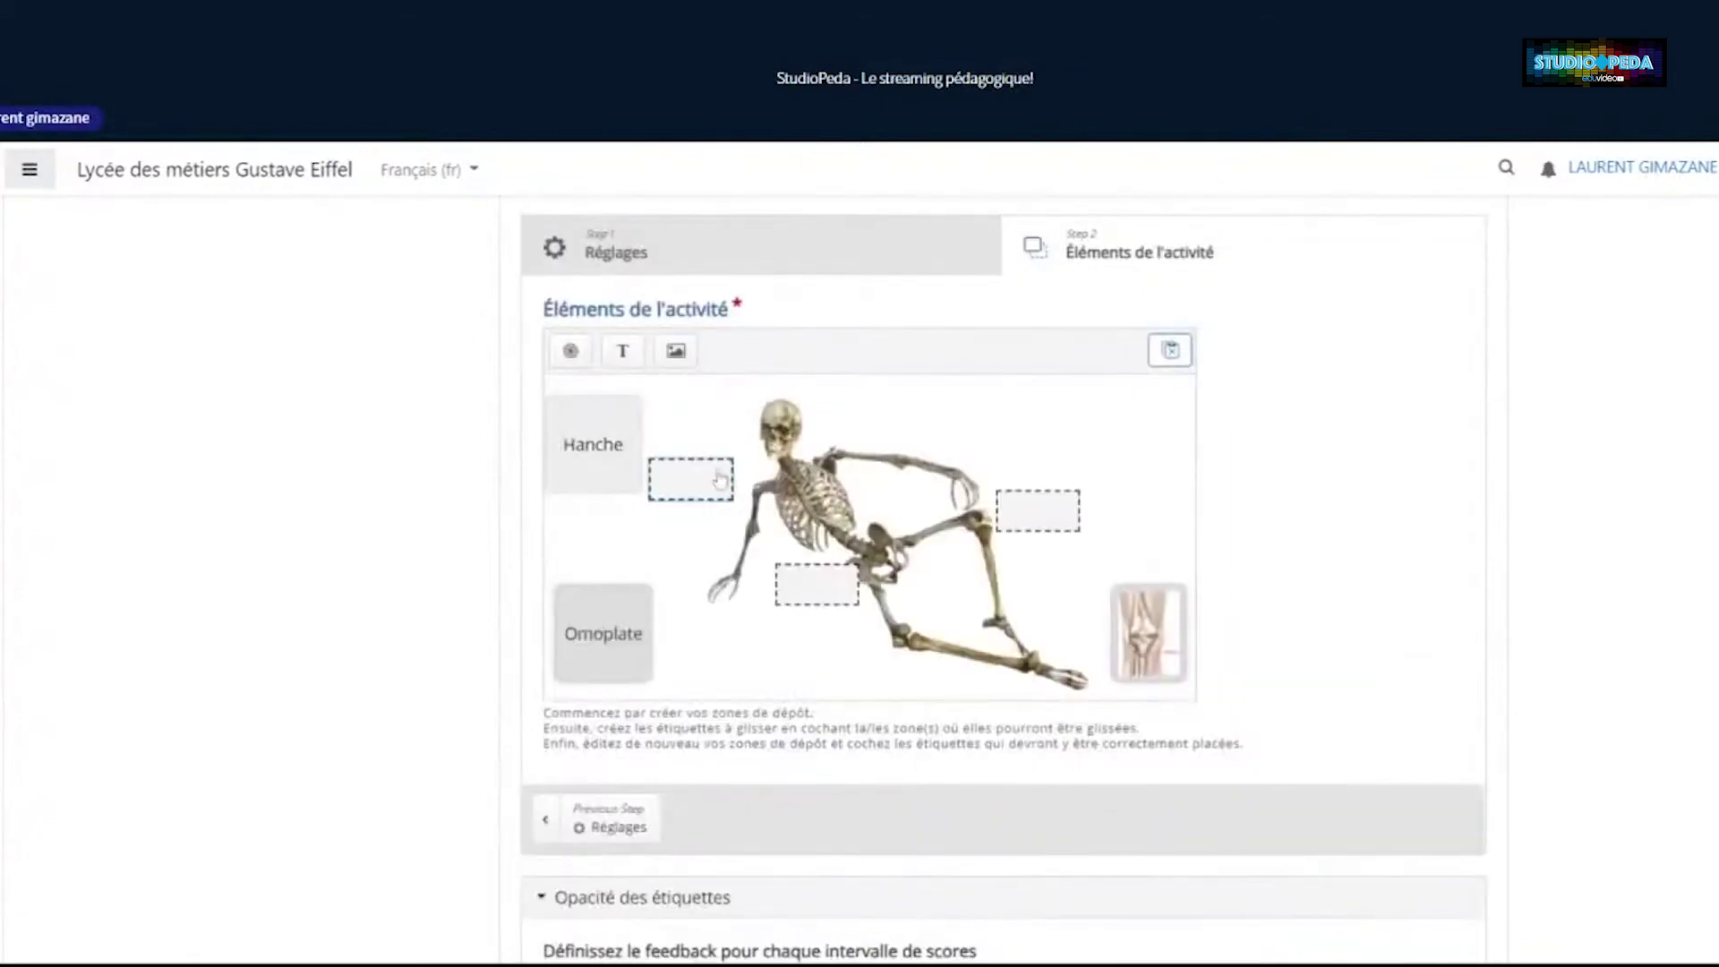
# Set all labels as correct answers for the Omoplate drop zone beside the shoulder
pyautogui.click(721, 479)
pyautogui.click(703, 426)
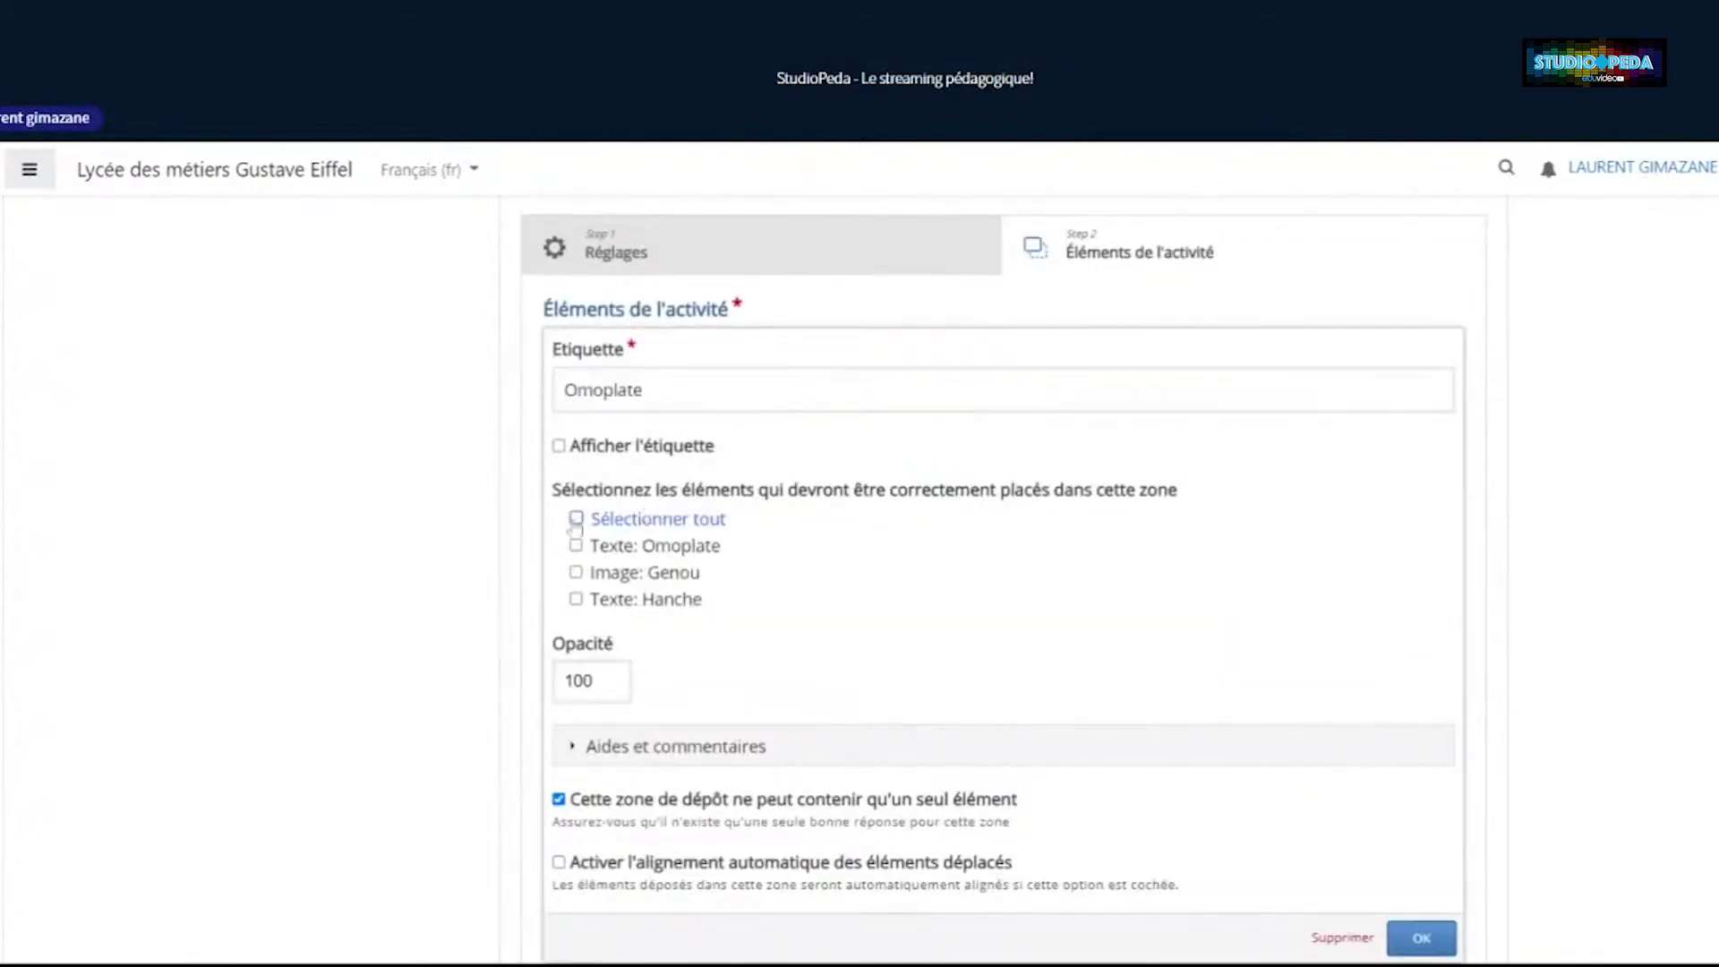
pyautogui.click(577, 519)
pyautogui.click(1419, 938)
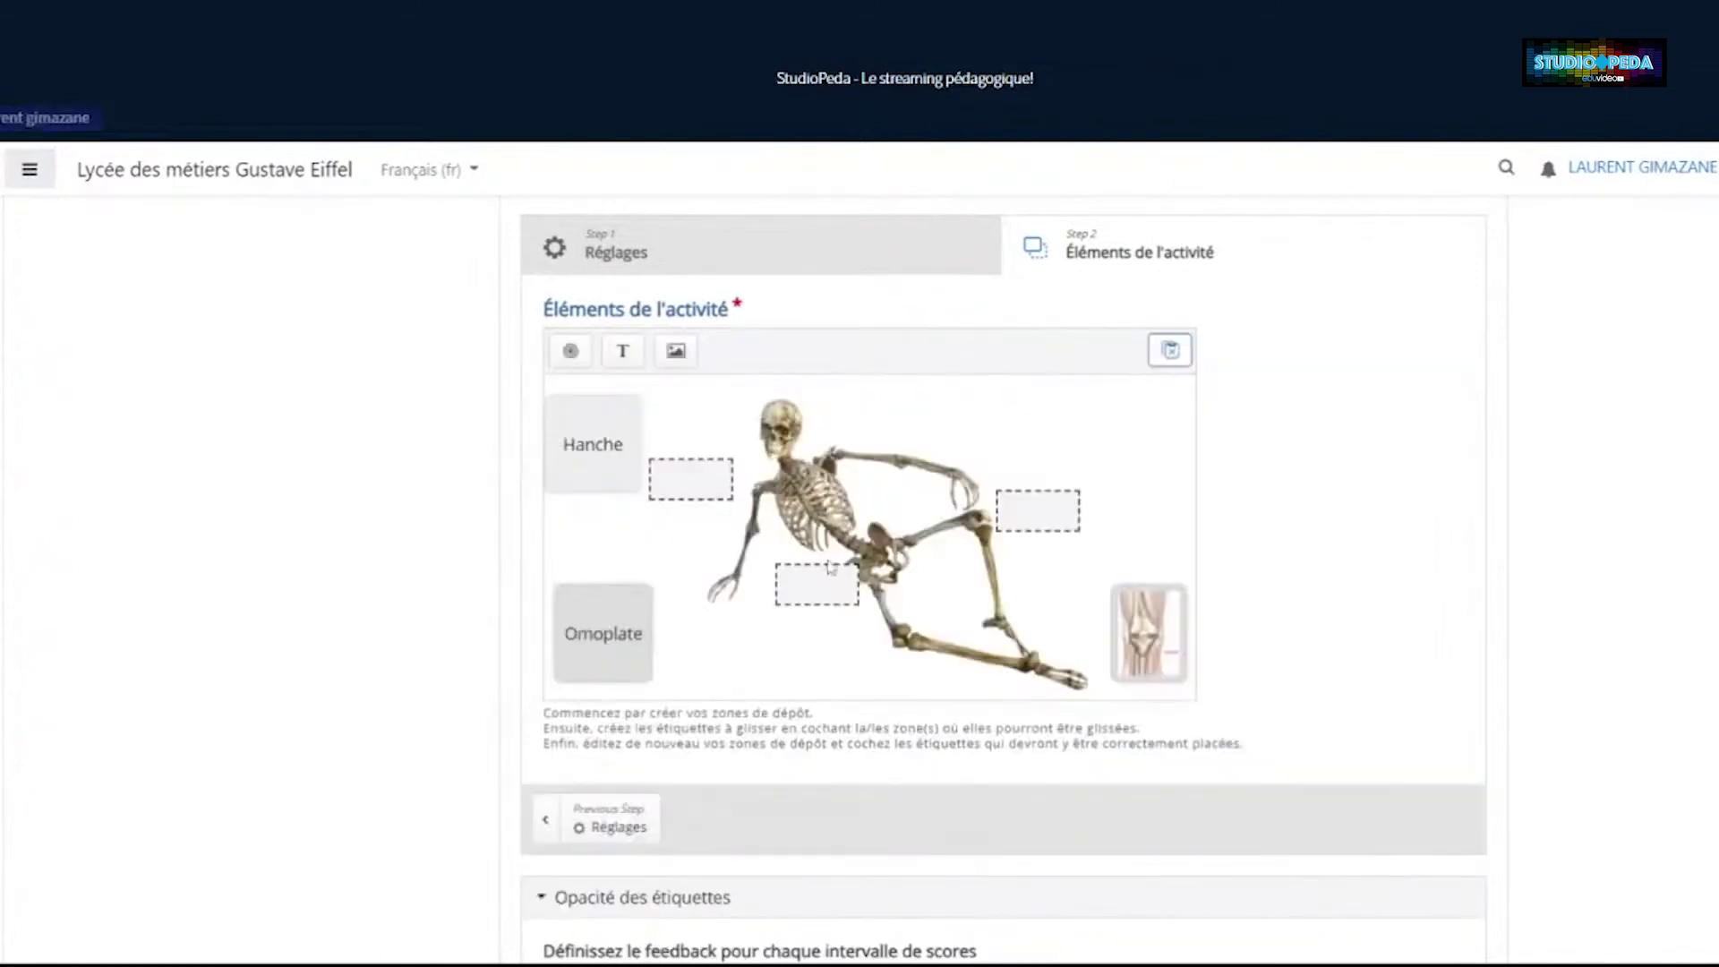
# Set all labels as correct answers for the Hanche drop zone beside the pelvis
pyautogui.click(815, 582)
pyautogui.click(830, 529)
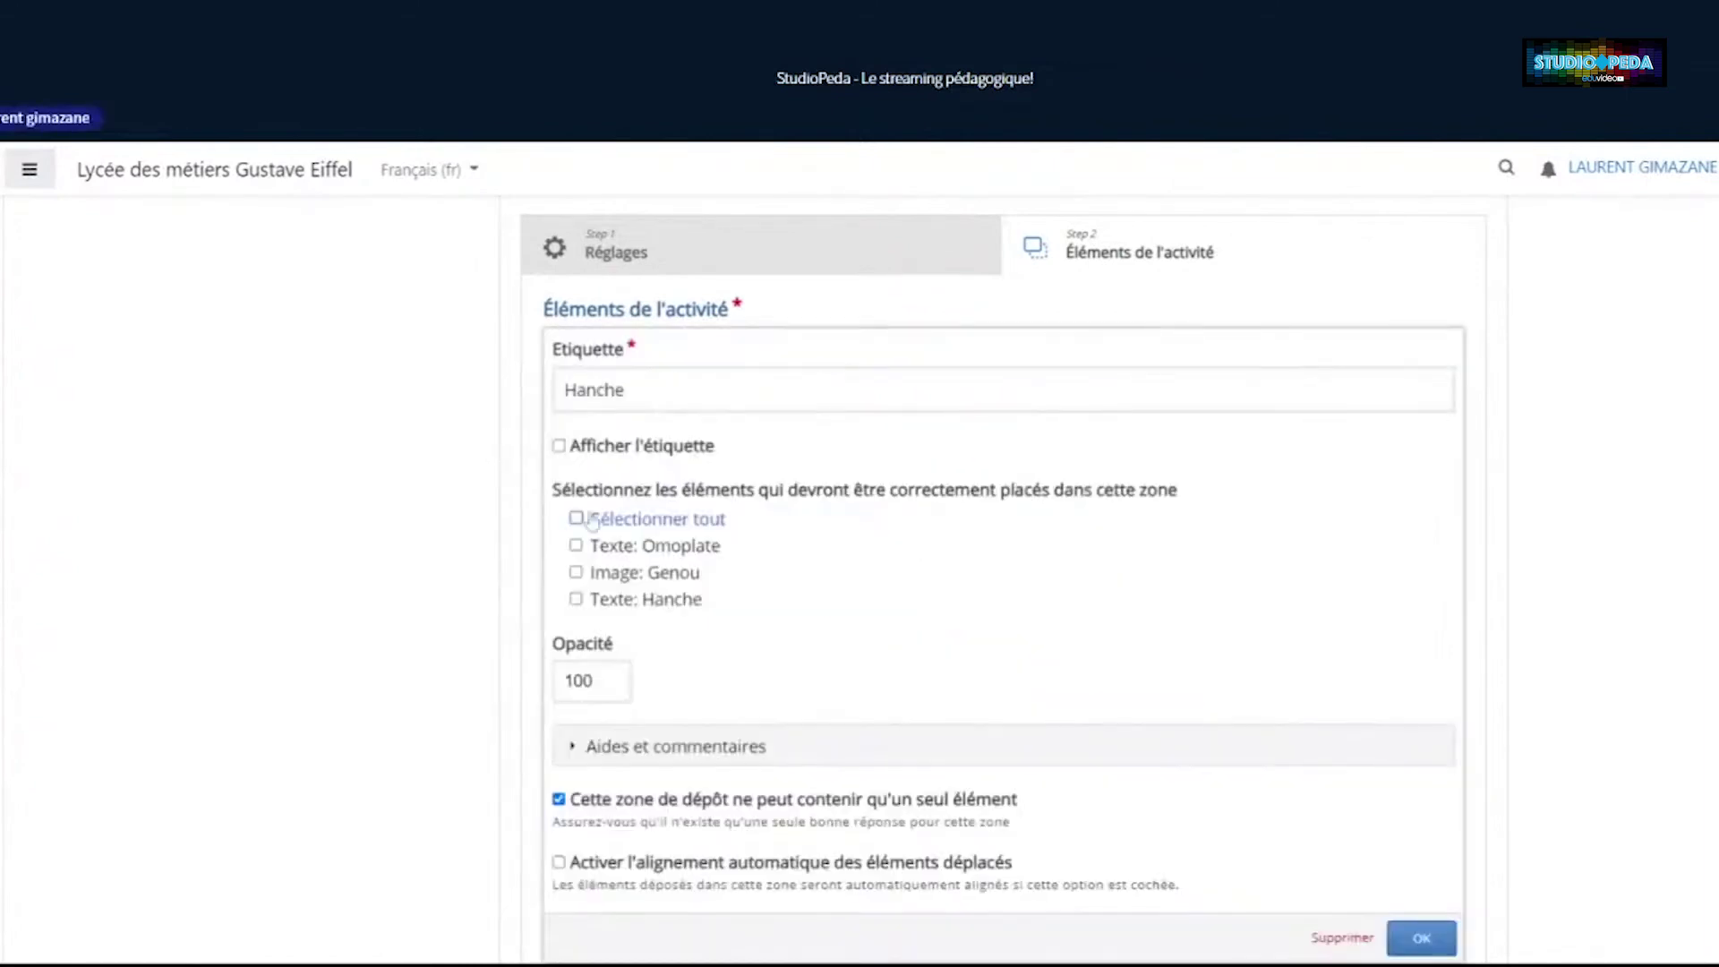
pyautogui.click(577, 518)
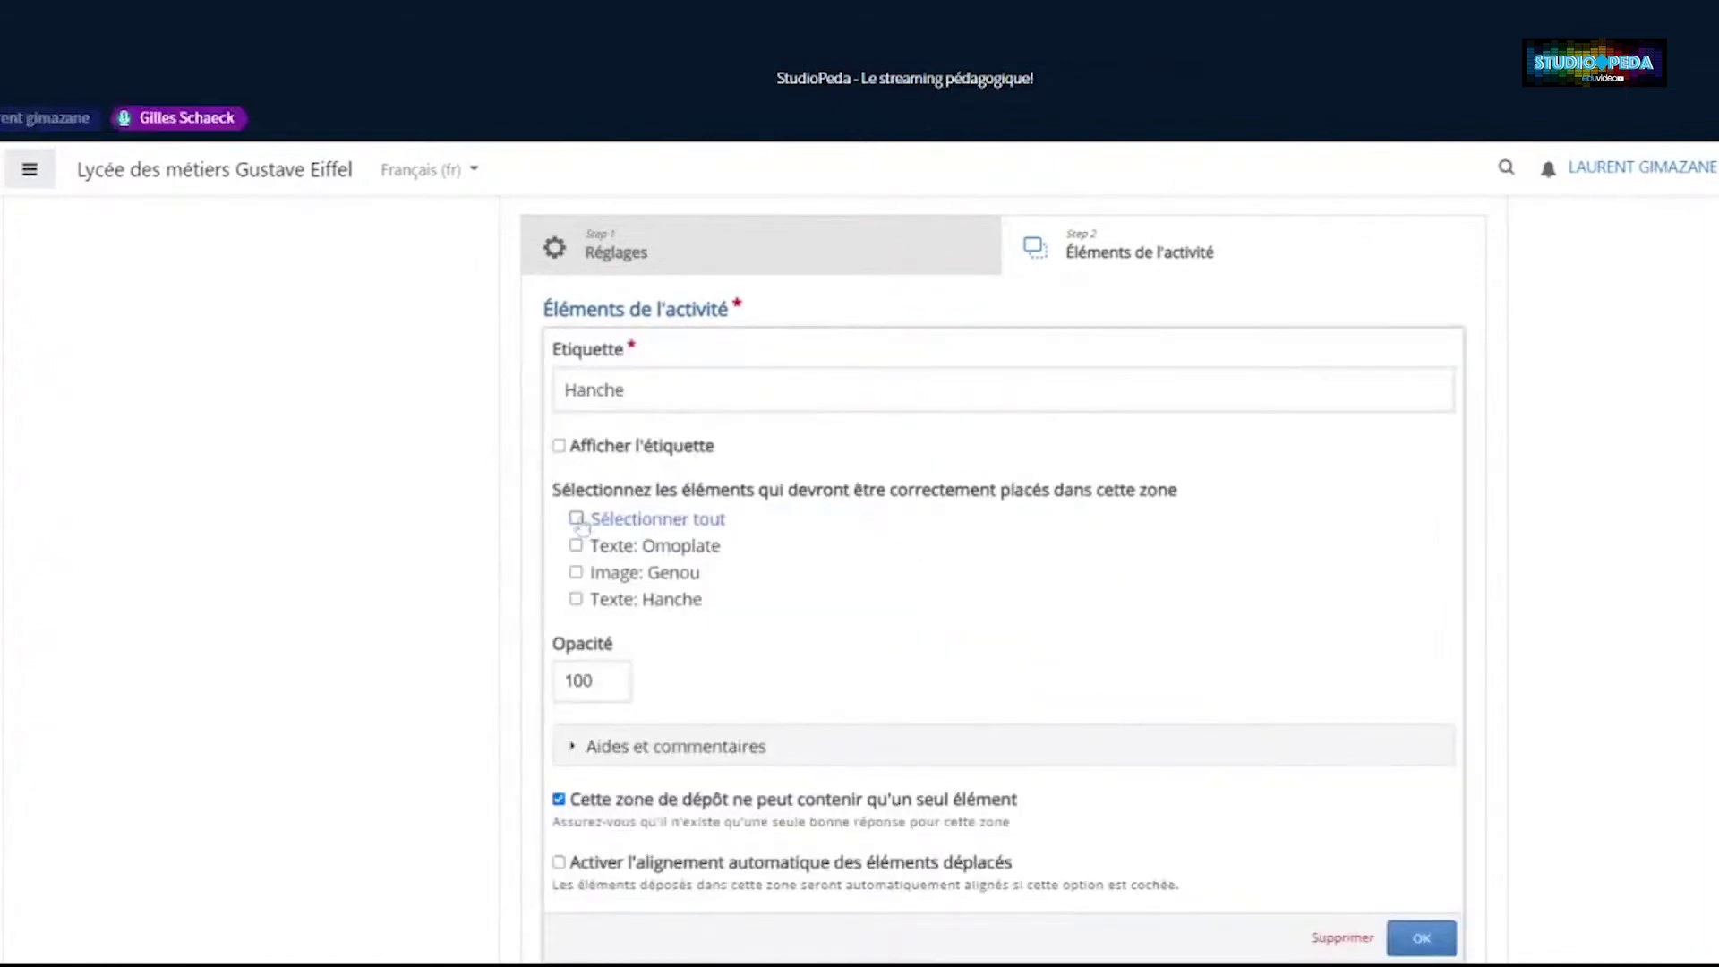
pyautogui.click(1422, 940)
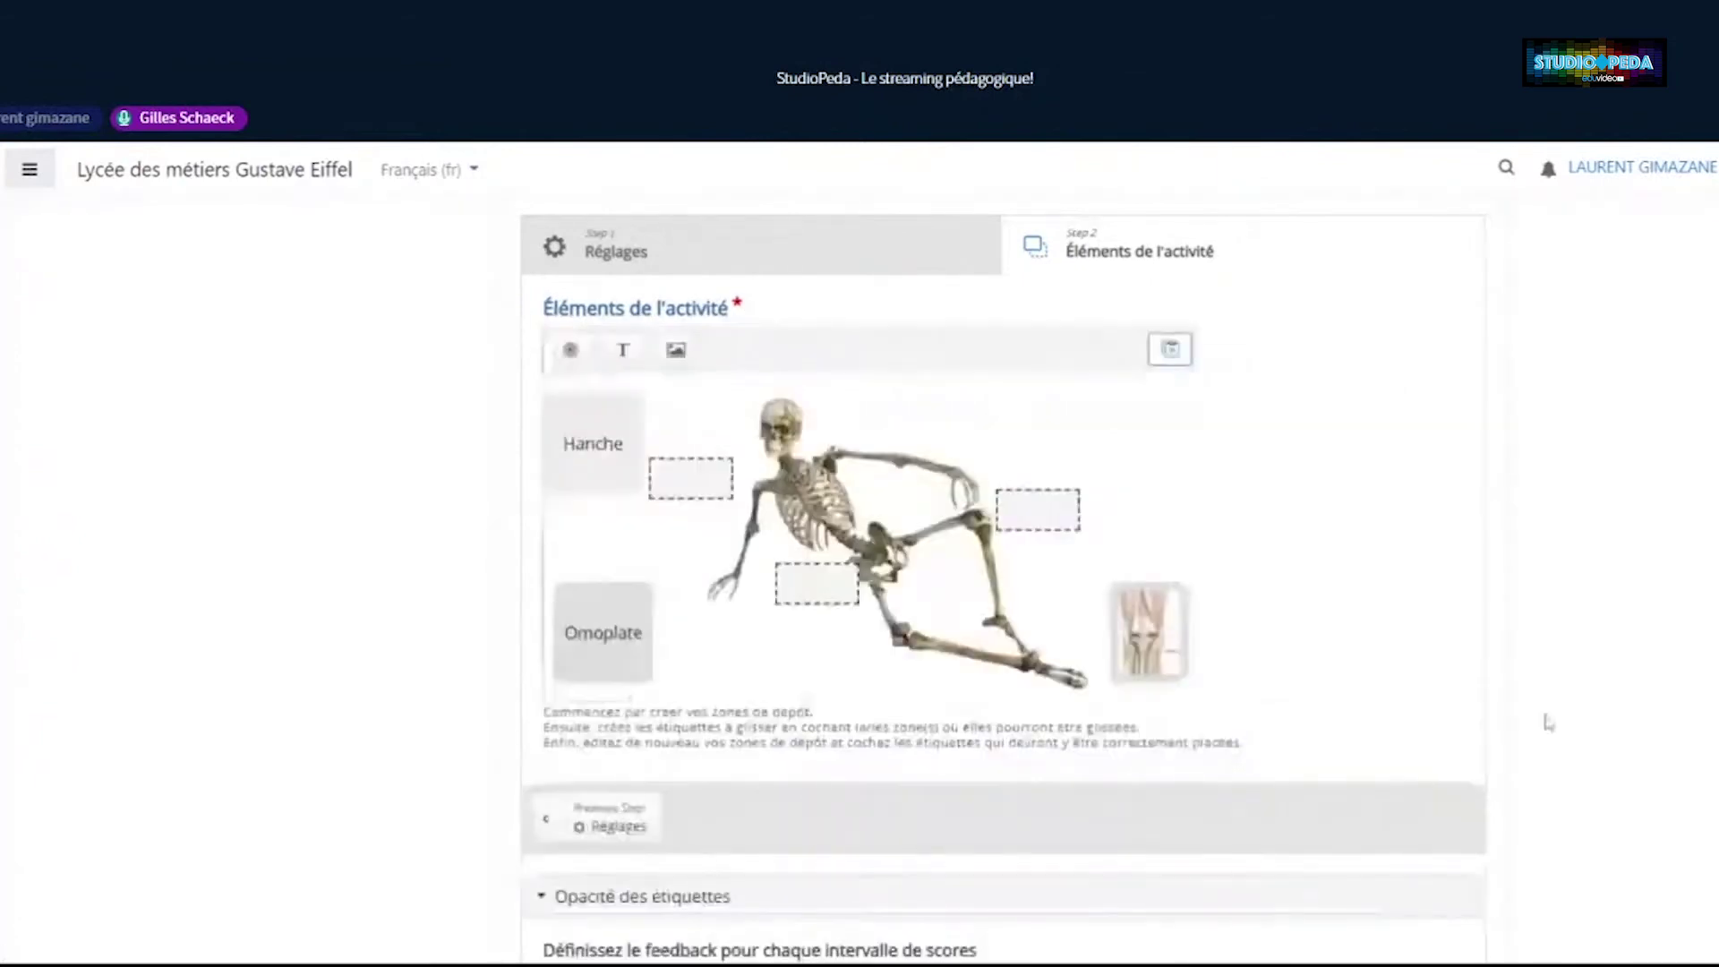
# Save the activity with the updated drop zone answers and return to the course
pyautogui.scroll(-15, 1549, 721)
pyautogui.click(689, 757)
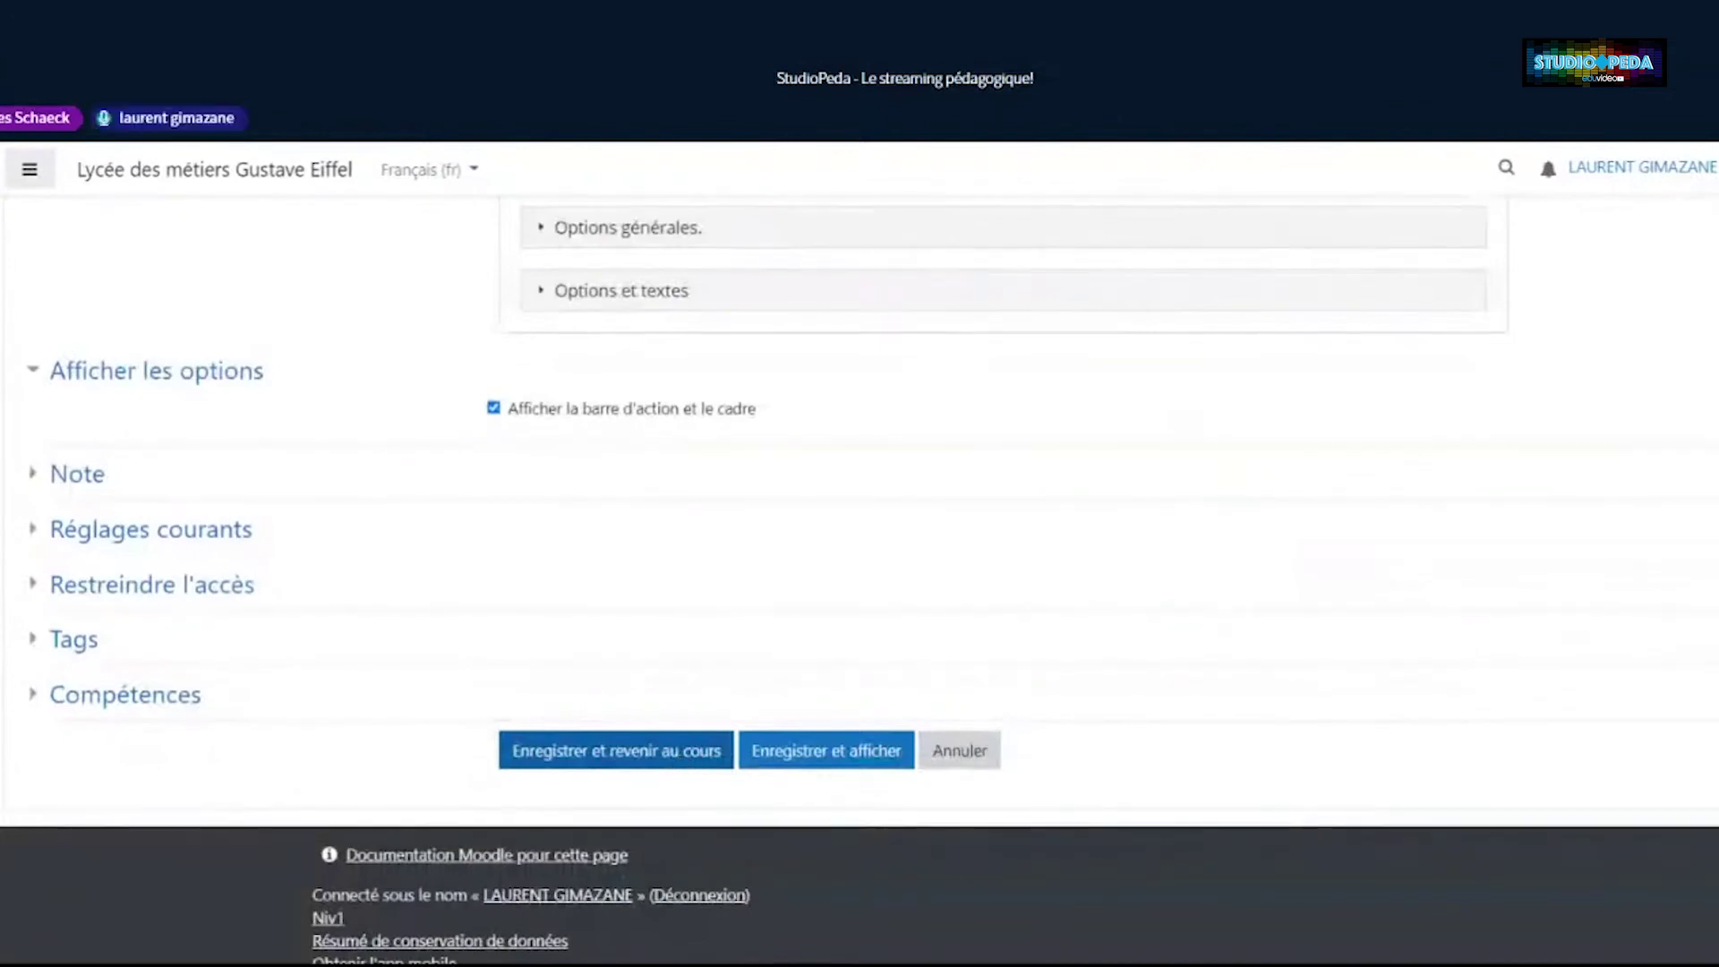
pyautogui.click(675, 757)
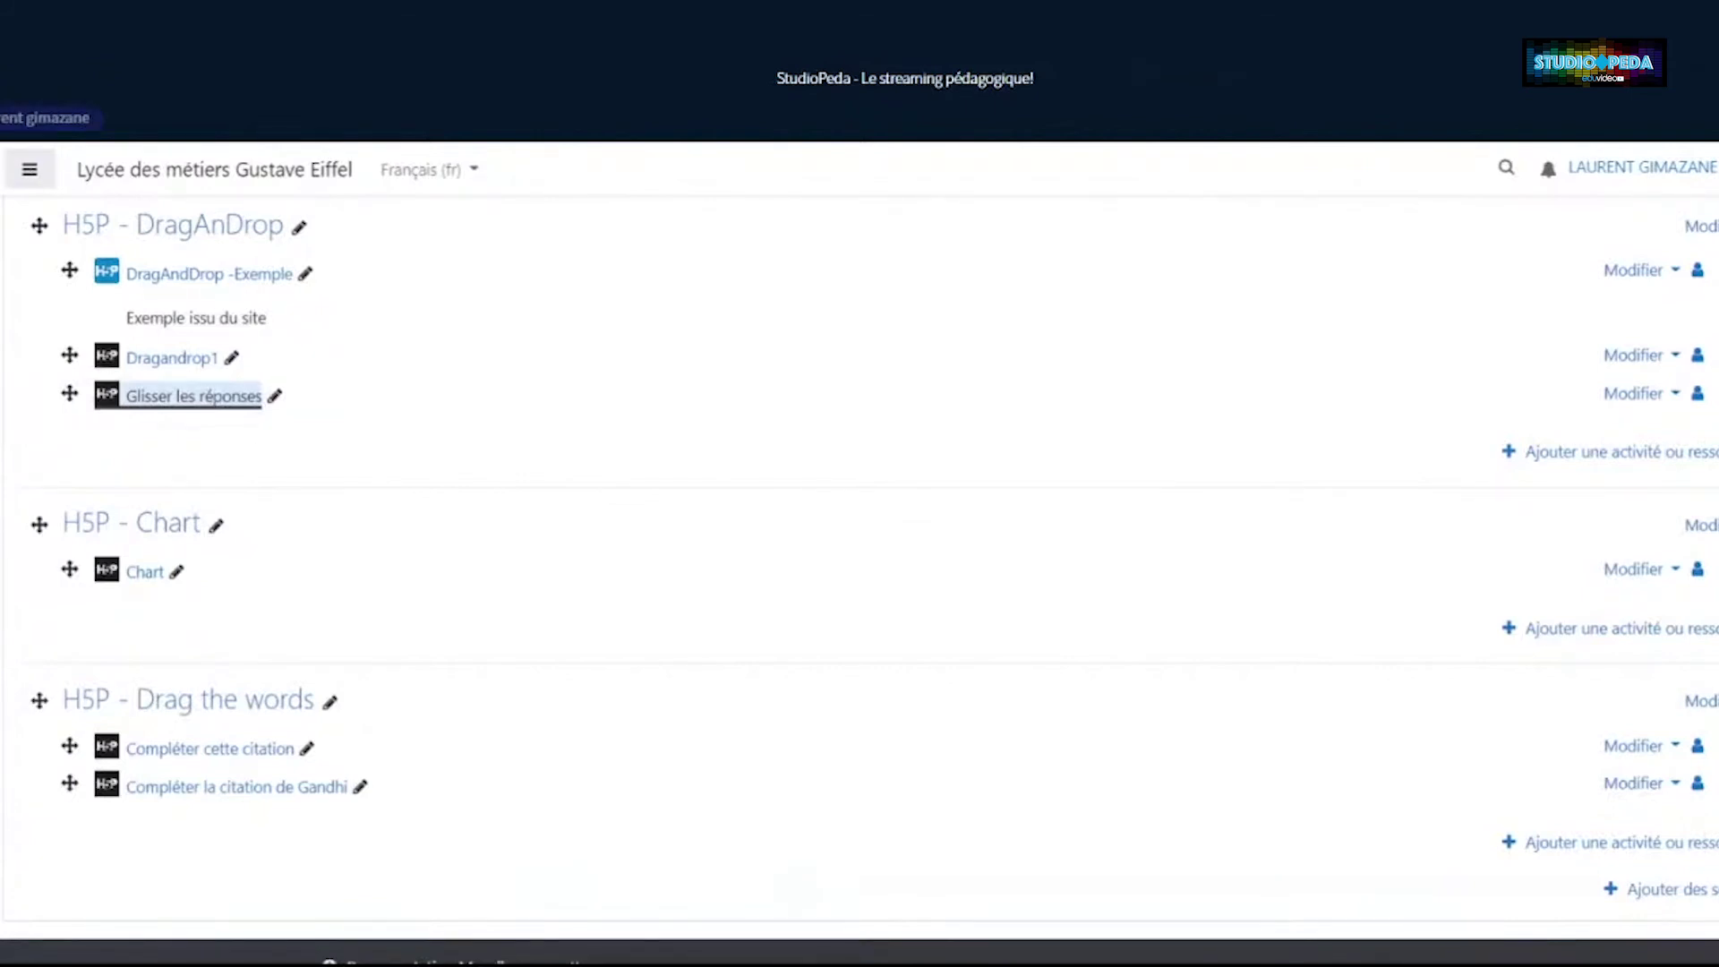
# Open the Glisser les réponses activity and place Hanche beside the pelvis, Omoplate beside the shoulder and the knee image beside the raised knee
pyautogui.click(194, 395)
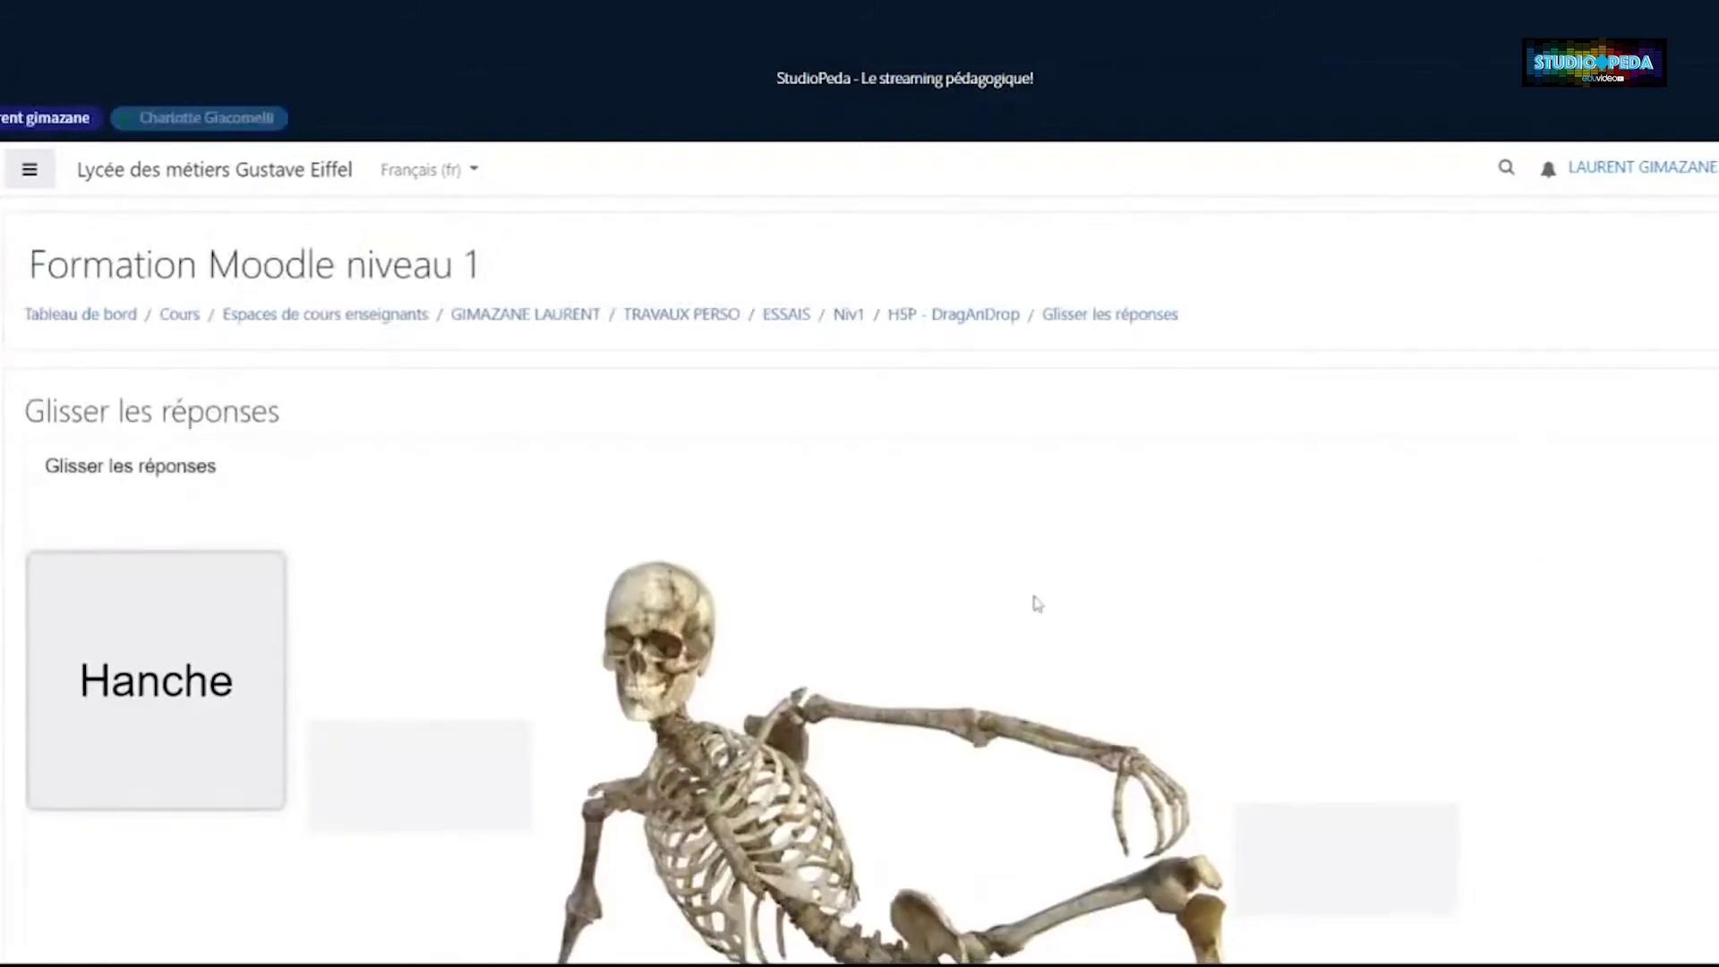
pyautogui.scroll(-1, 1037, 603)
pyautogui.scroll(-3, 1036, 603)
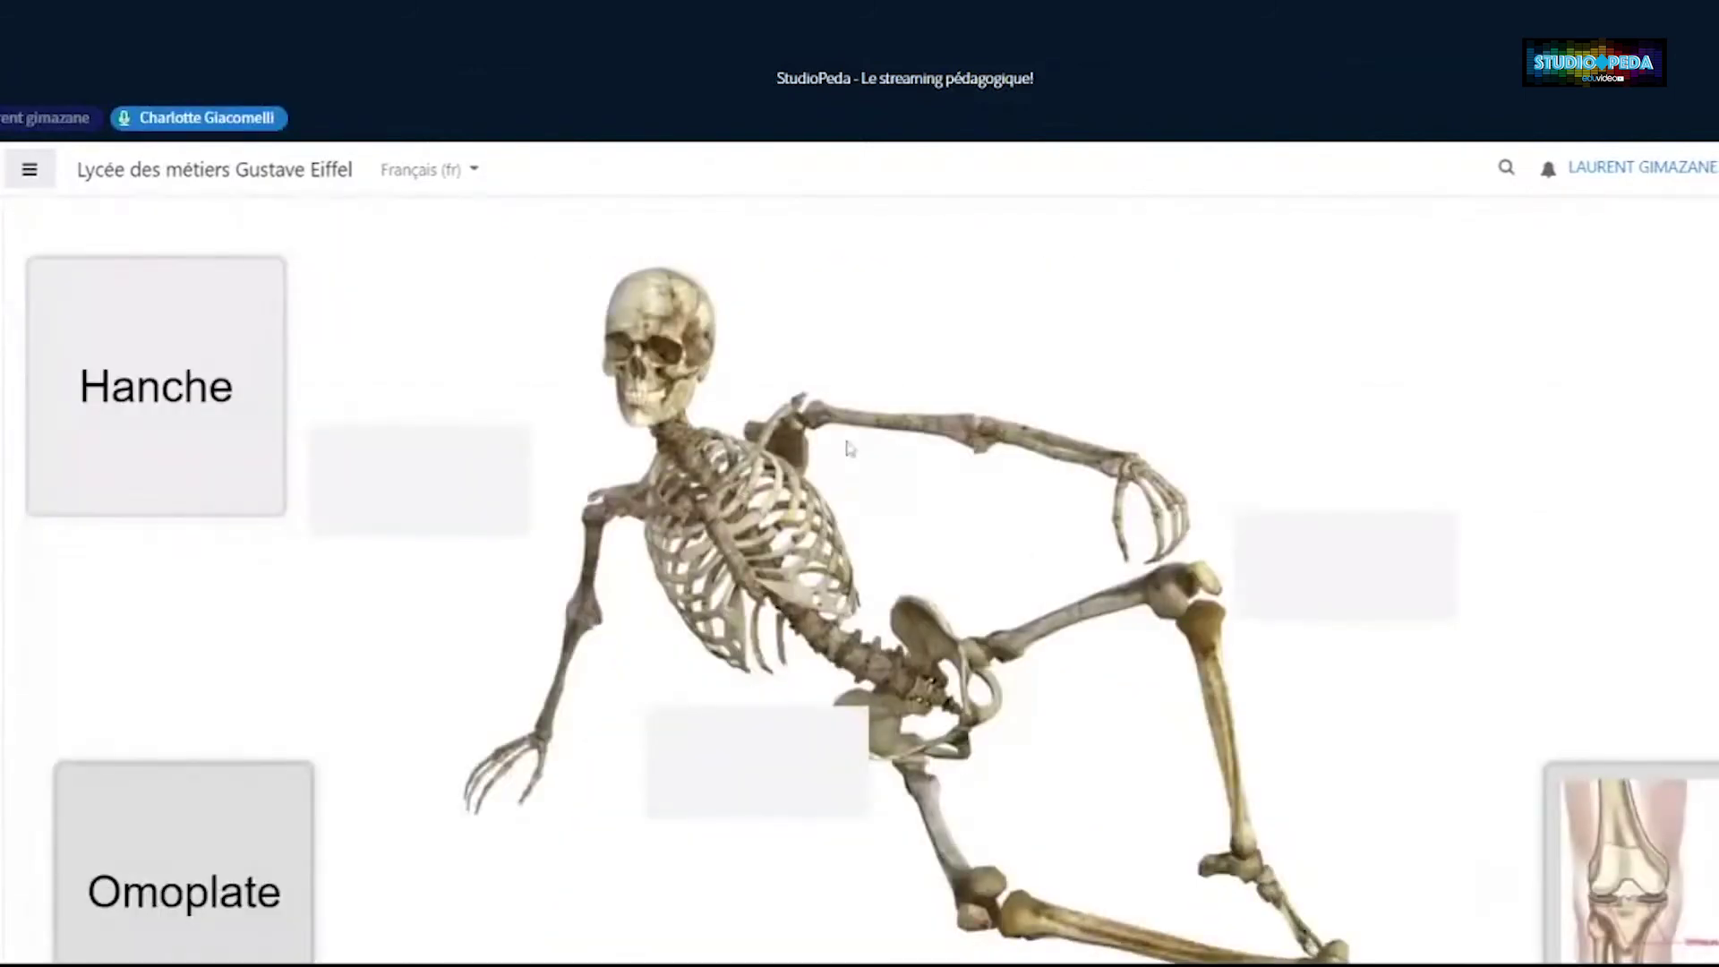
pyautogui.scroll(-1, 849, 448)
pyautogui.moveTo(156, 298); pyautogui.dragTo(788, 689)
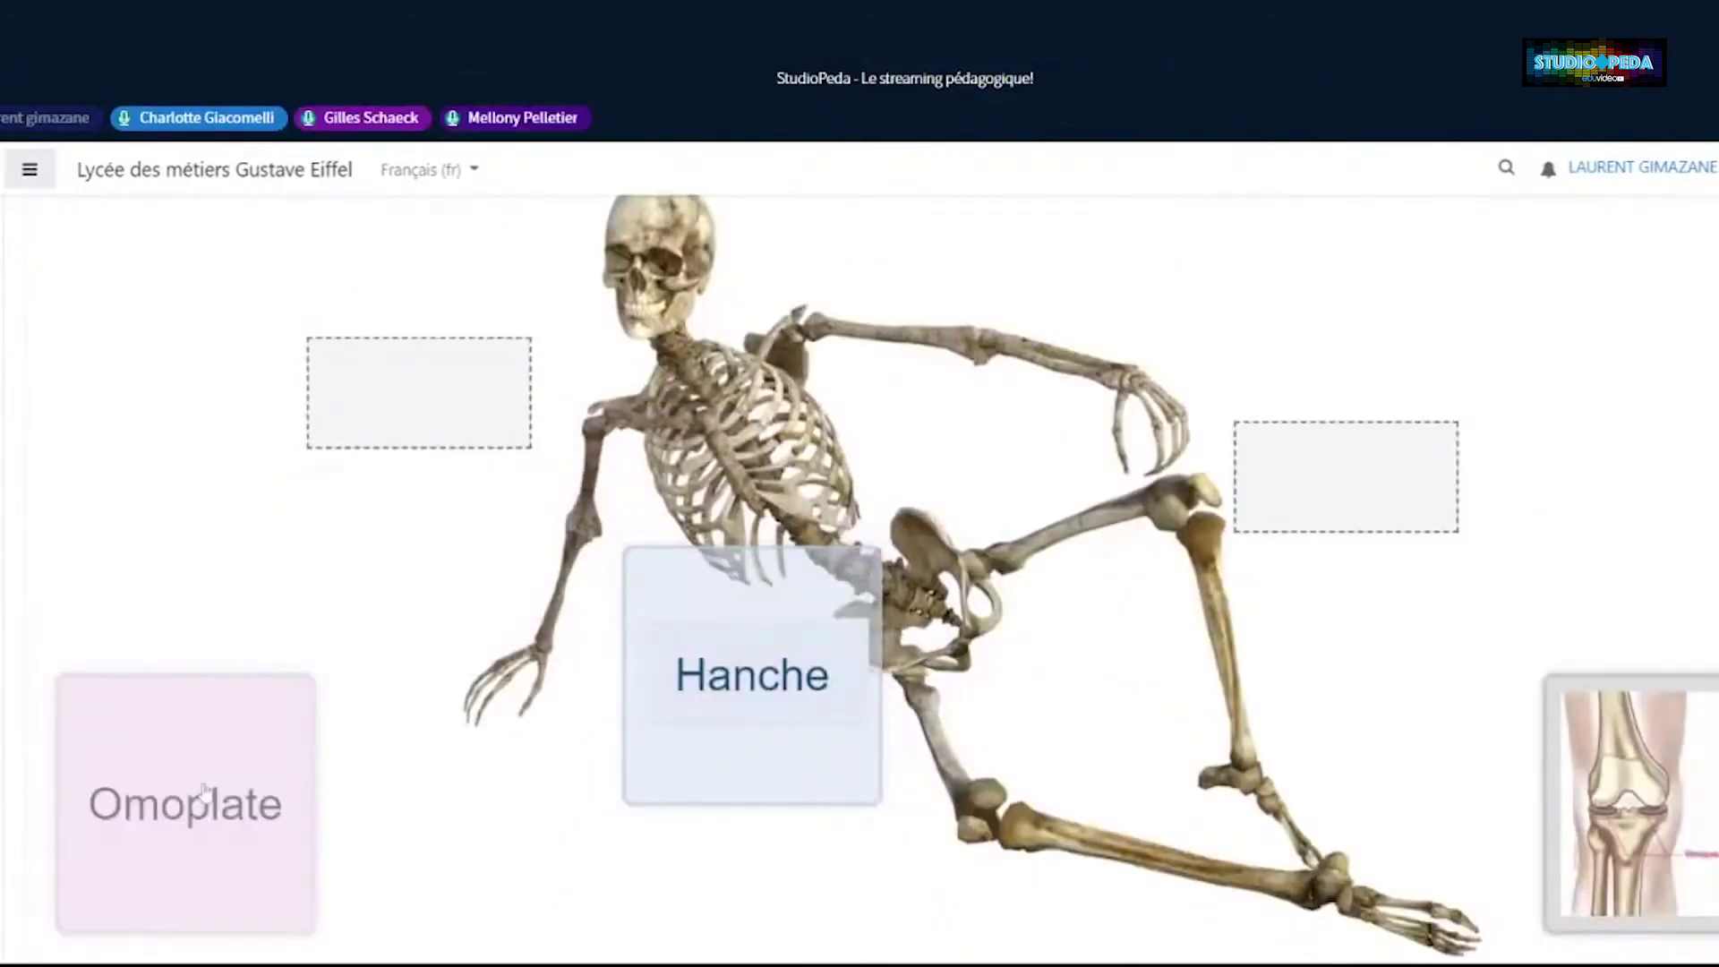
pyautogui.moveTo(204, 790); pyautogui.dragTo(474, 380)
pyautogui.moveTo(1605, 790); pyautogui.dragTo(1321, 501)
# Check the placed answers and review the marking on each drop zone
pyautogui.scroll(-3, 1642, 599)
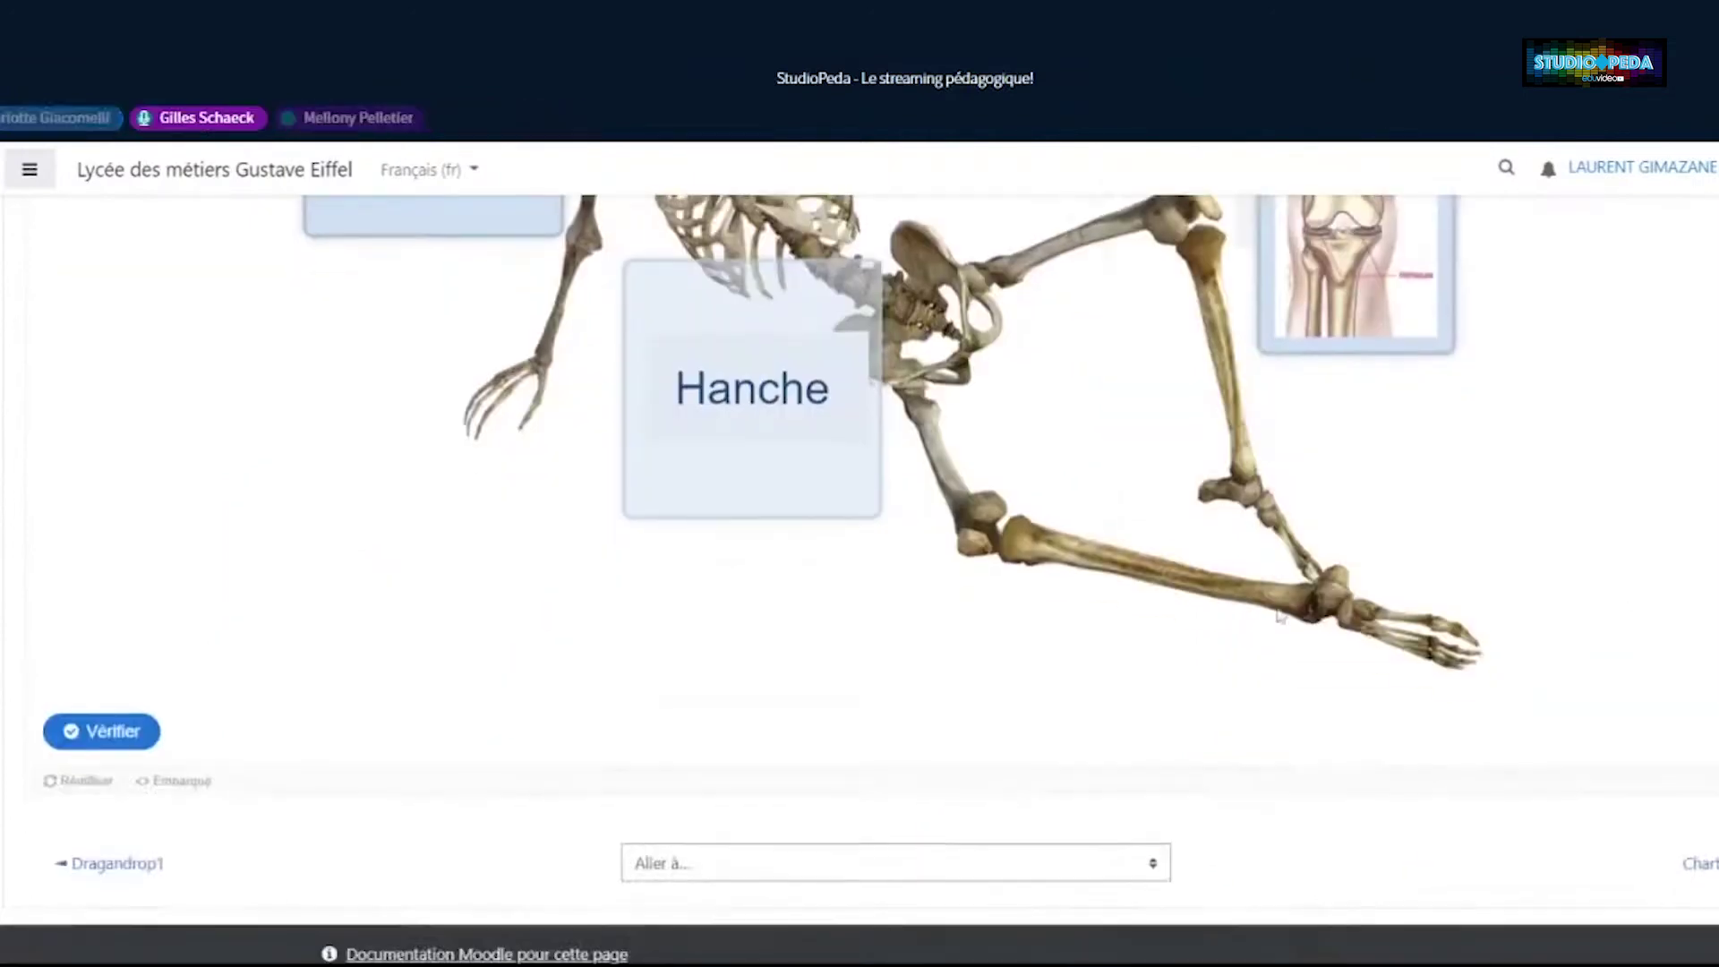
pyautogui.click(106, 730)
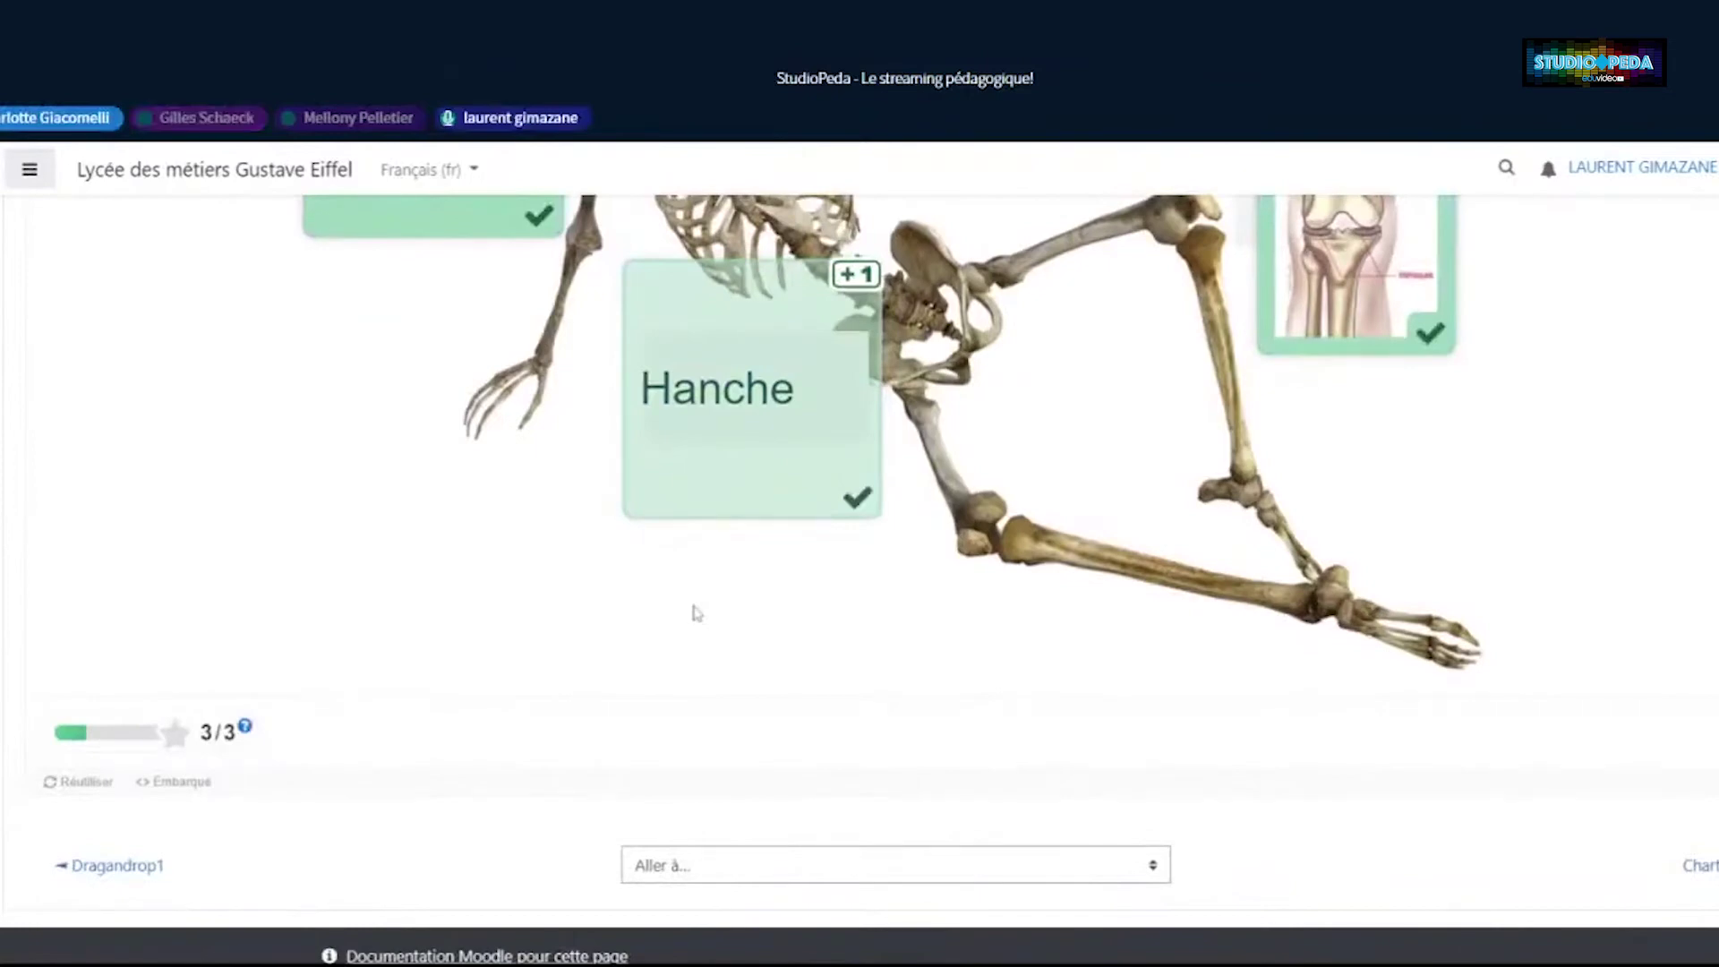
pyautogui.scroll(3, 697, 612)
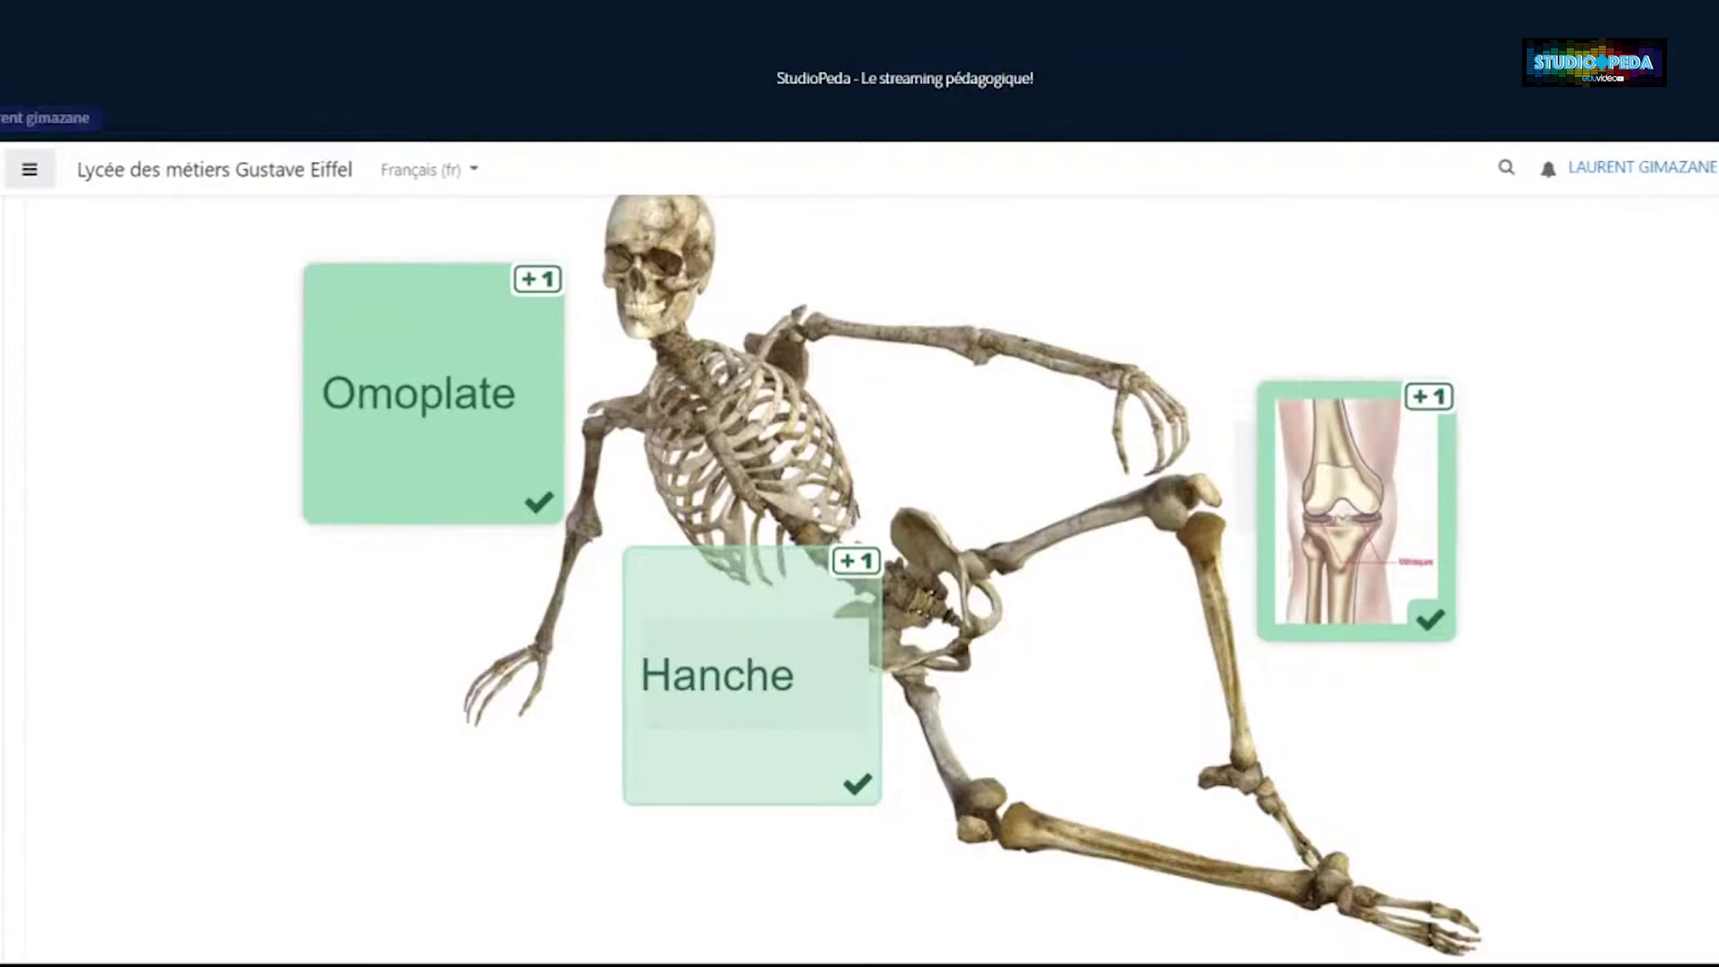
pyautogui.scroll(-4, 1700, 545)
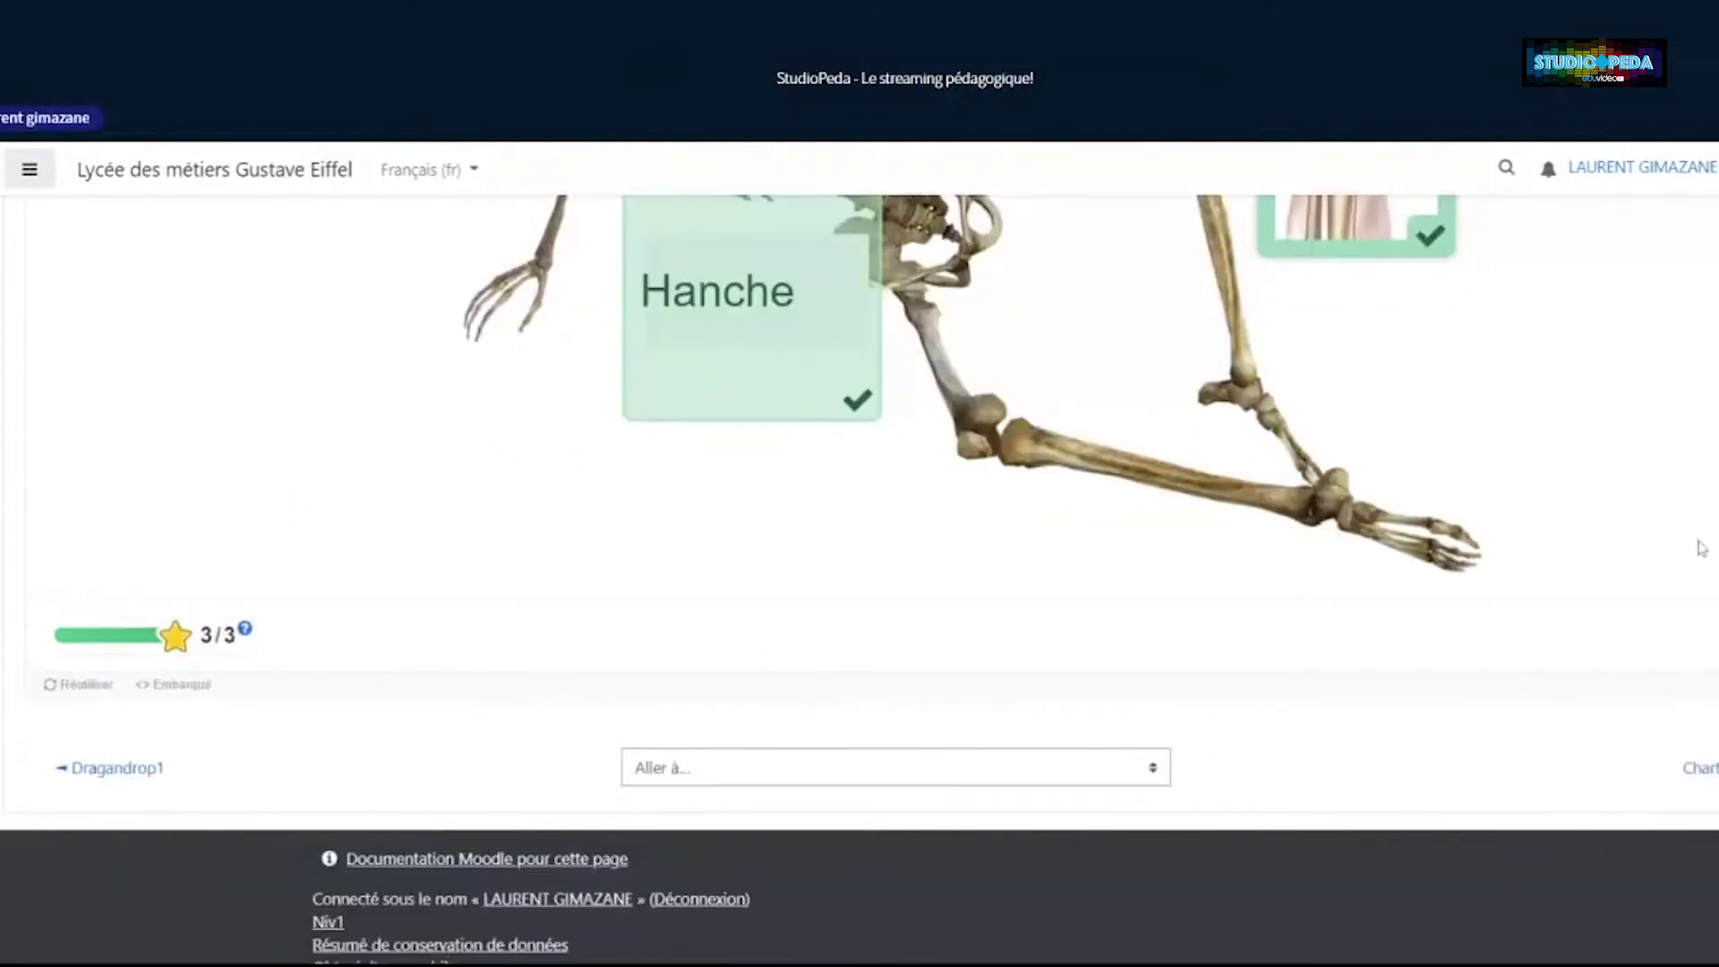
pyautogui.scroll(2, 704, 691)
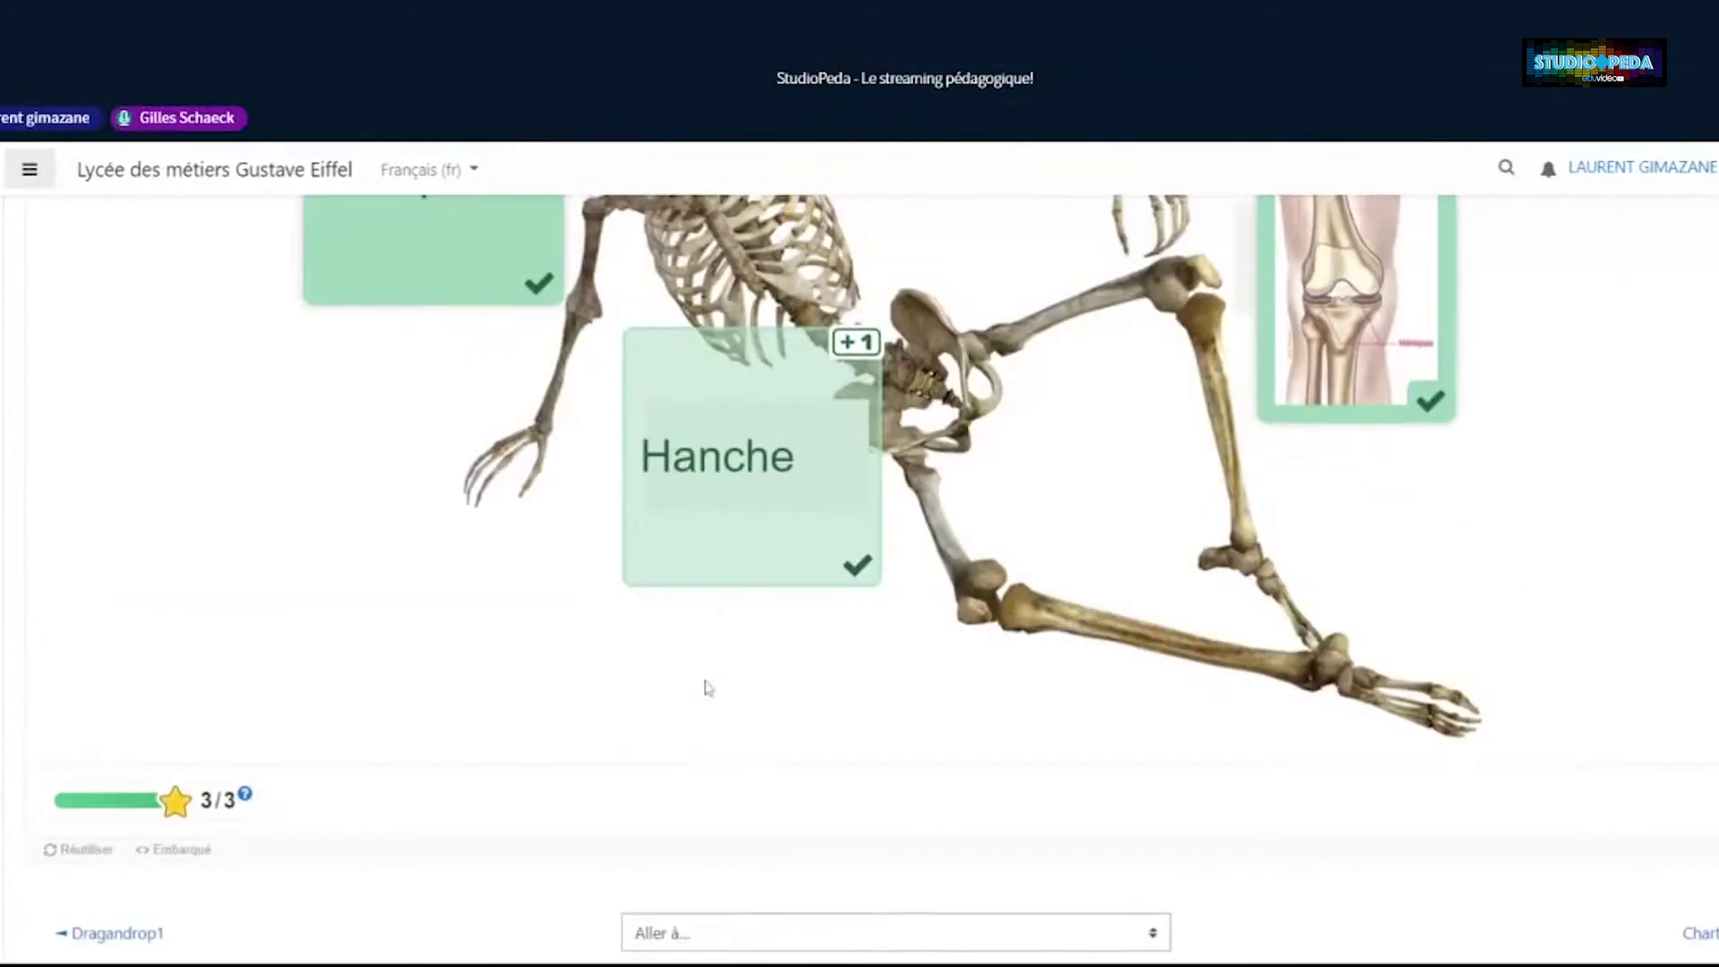
pyautogui.scroll(2, 706, 686)
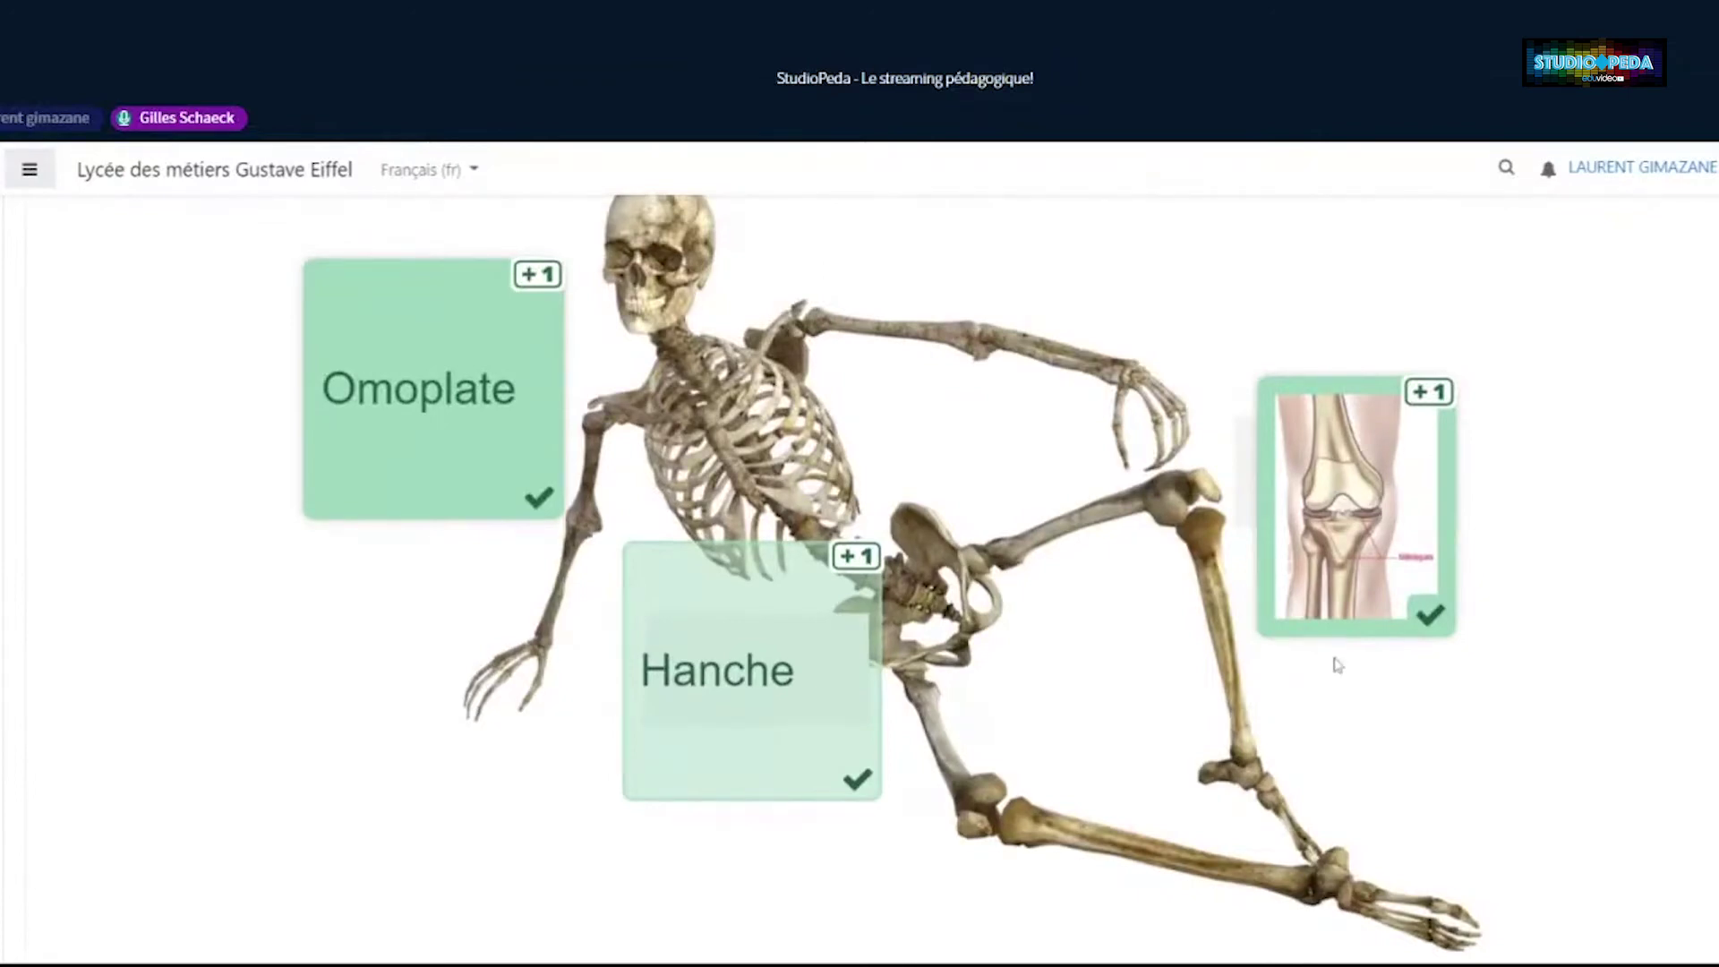
pyautogui.scroll(-2, 890, 573)
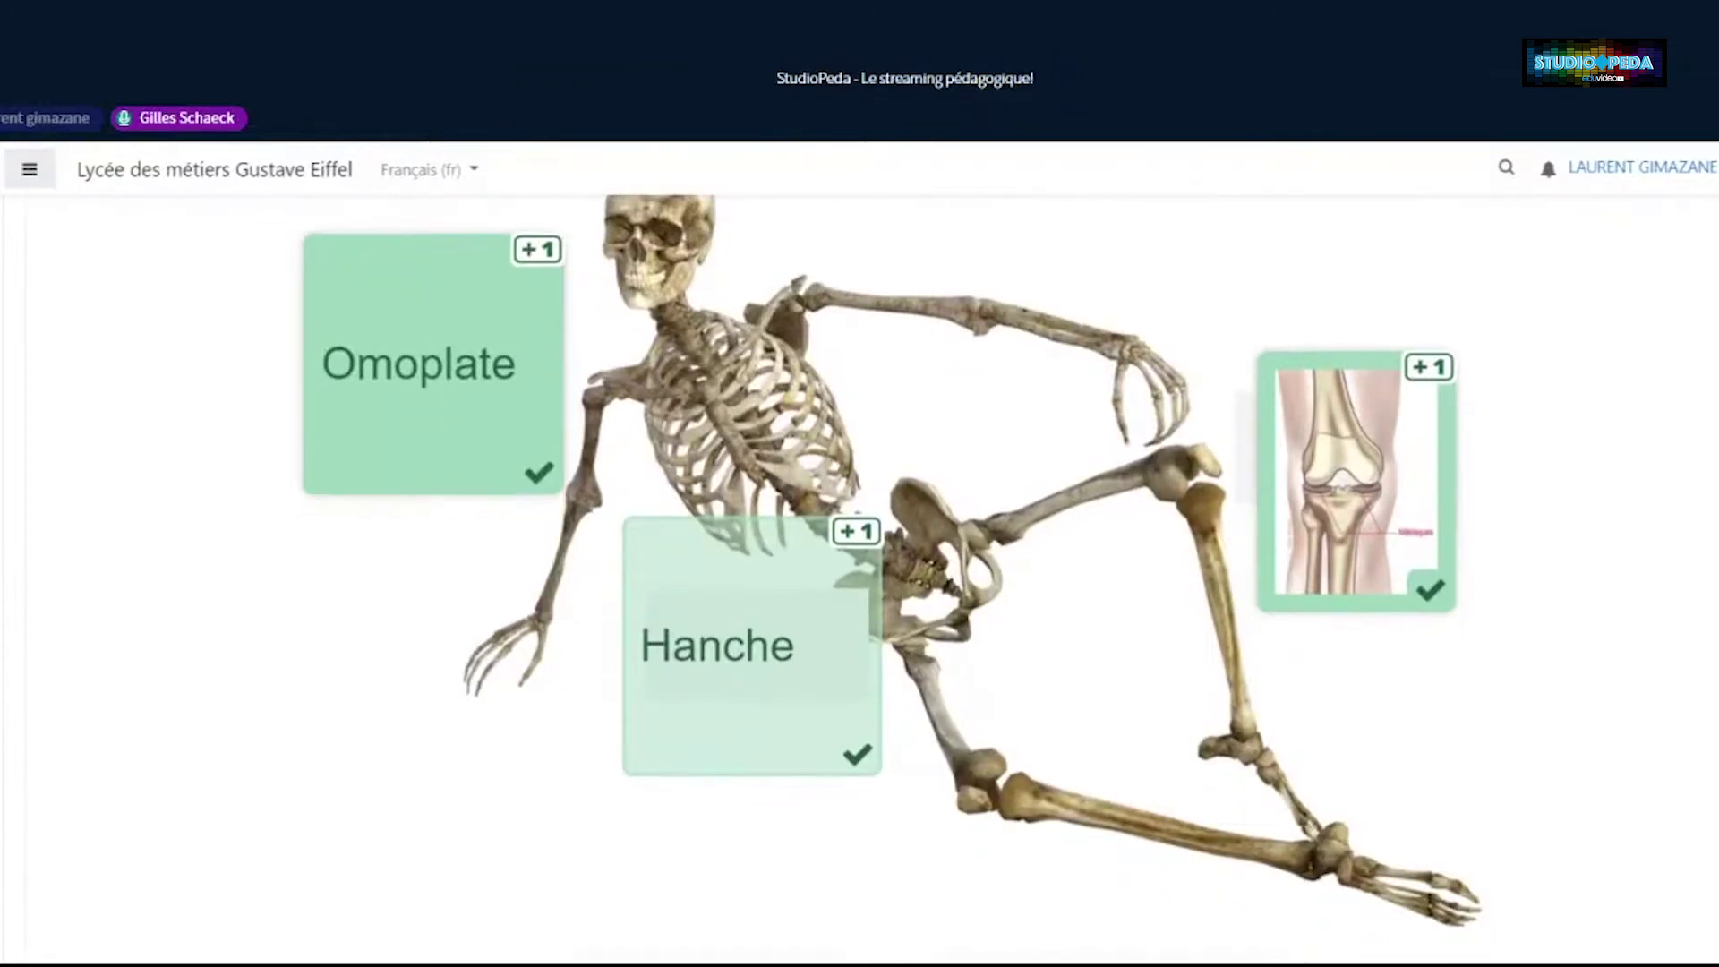
pyautogui.scroll(3, 890, 573)
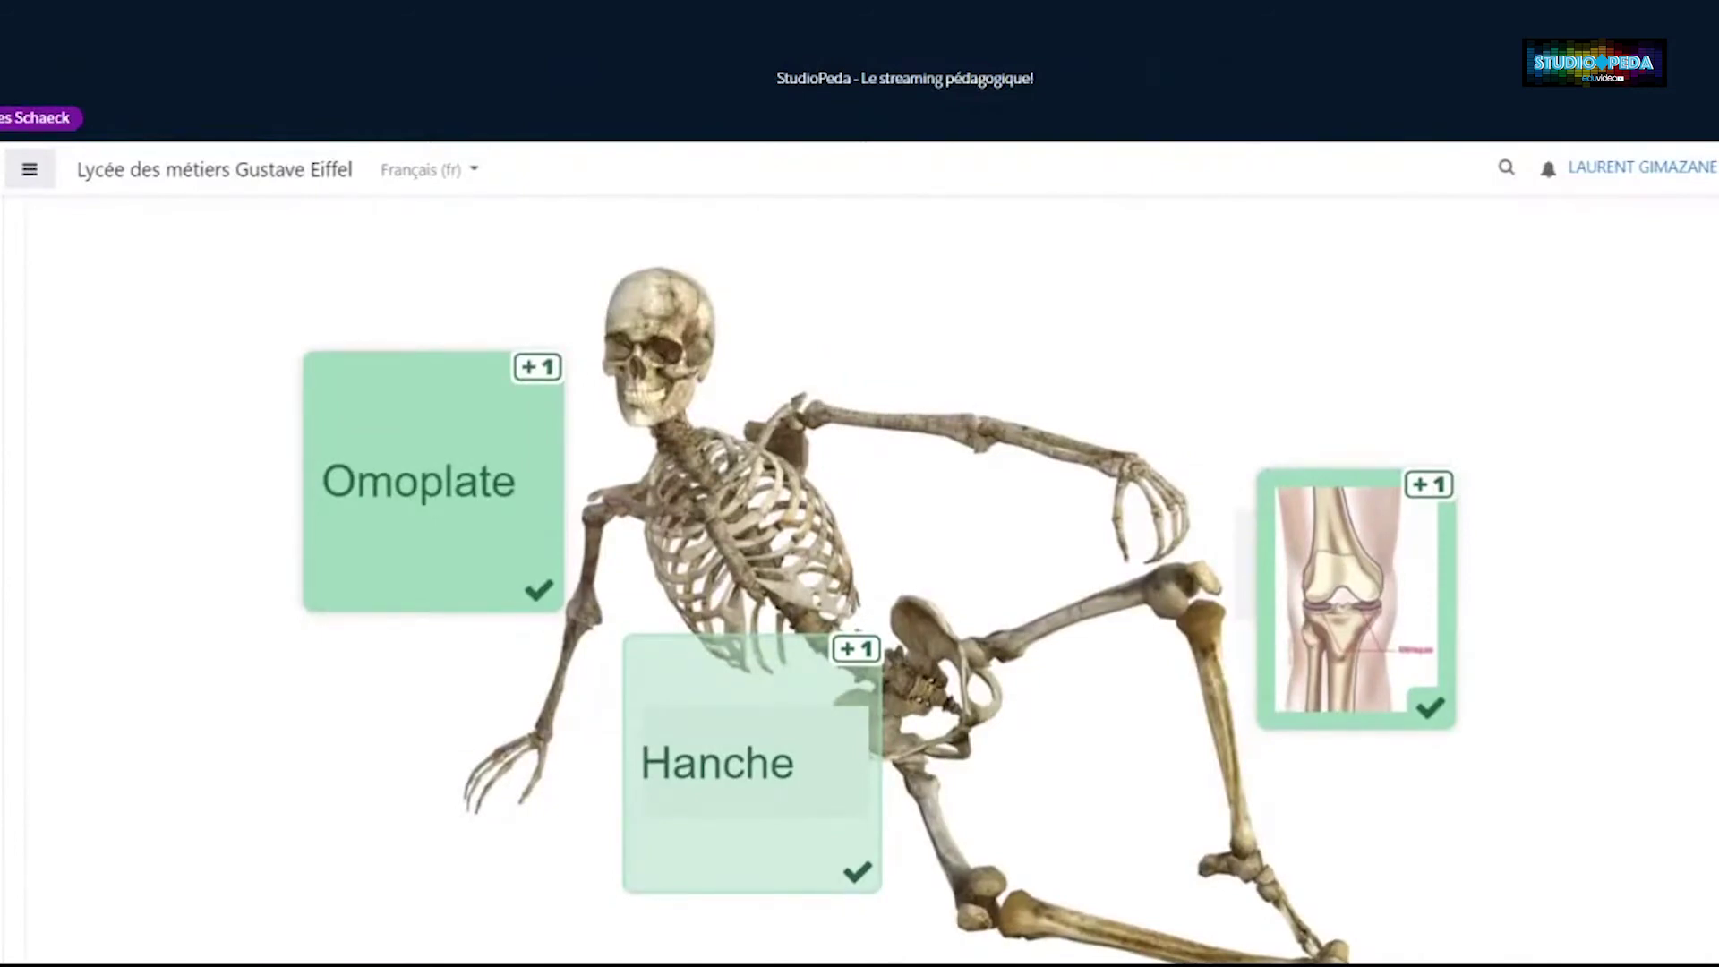
pyautogui.scroll(1, 752, 578)
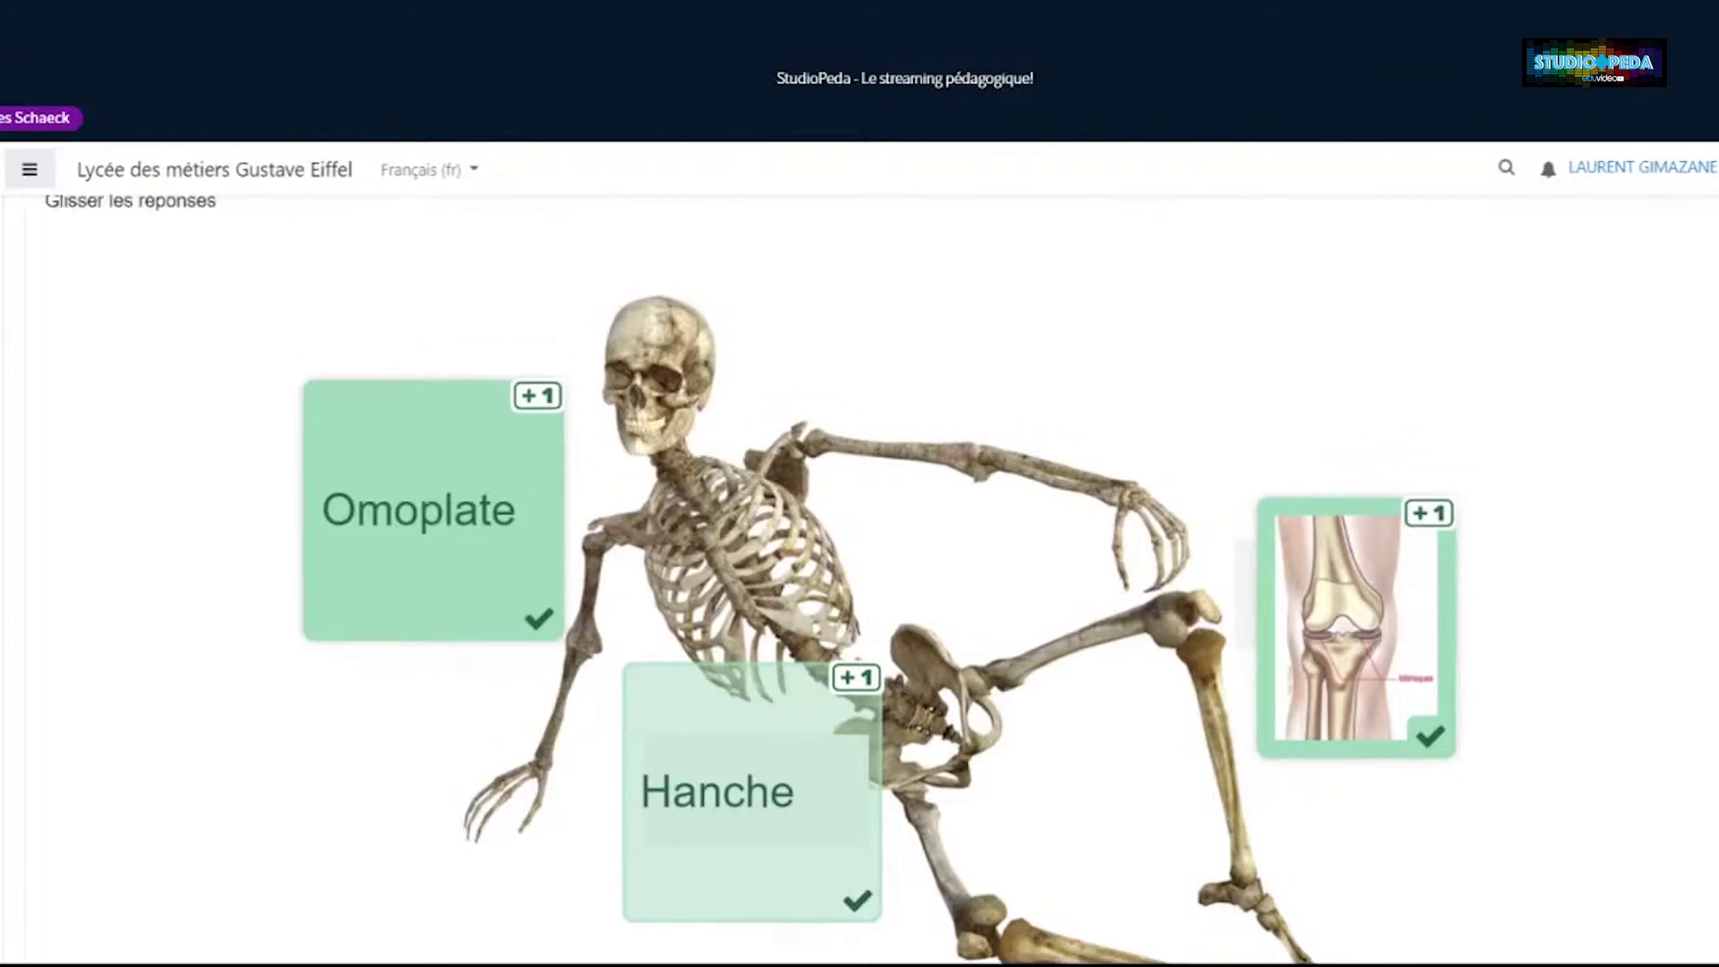
pyautogui.scroll(2, 753, 579)
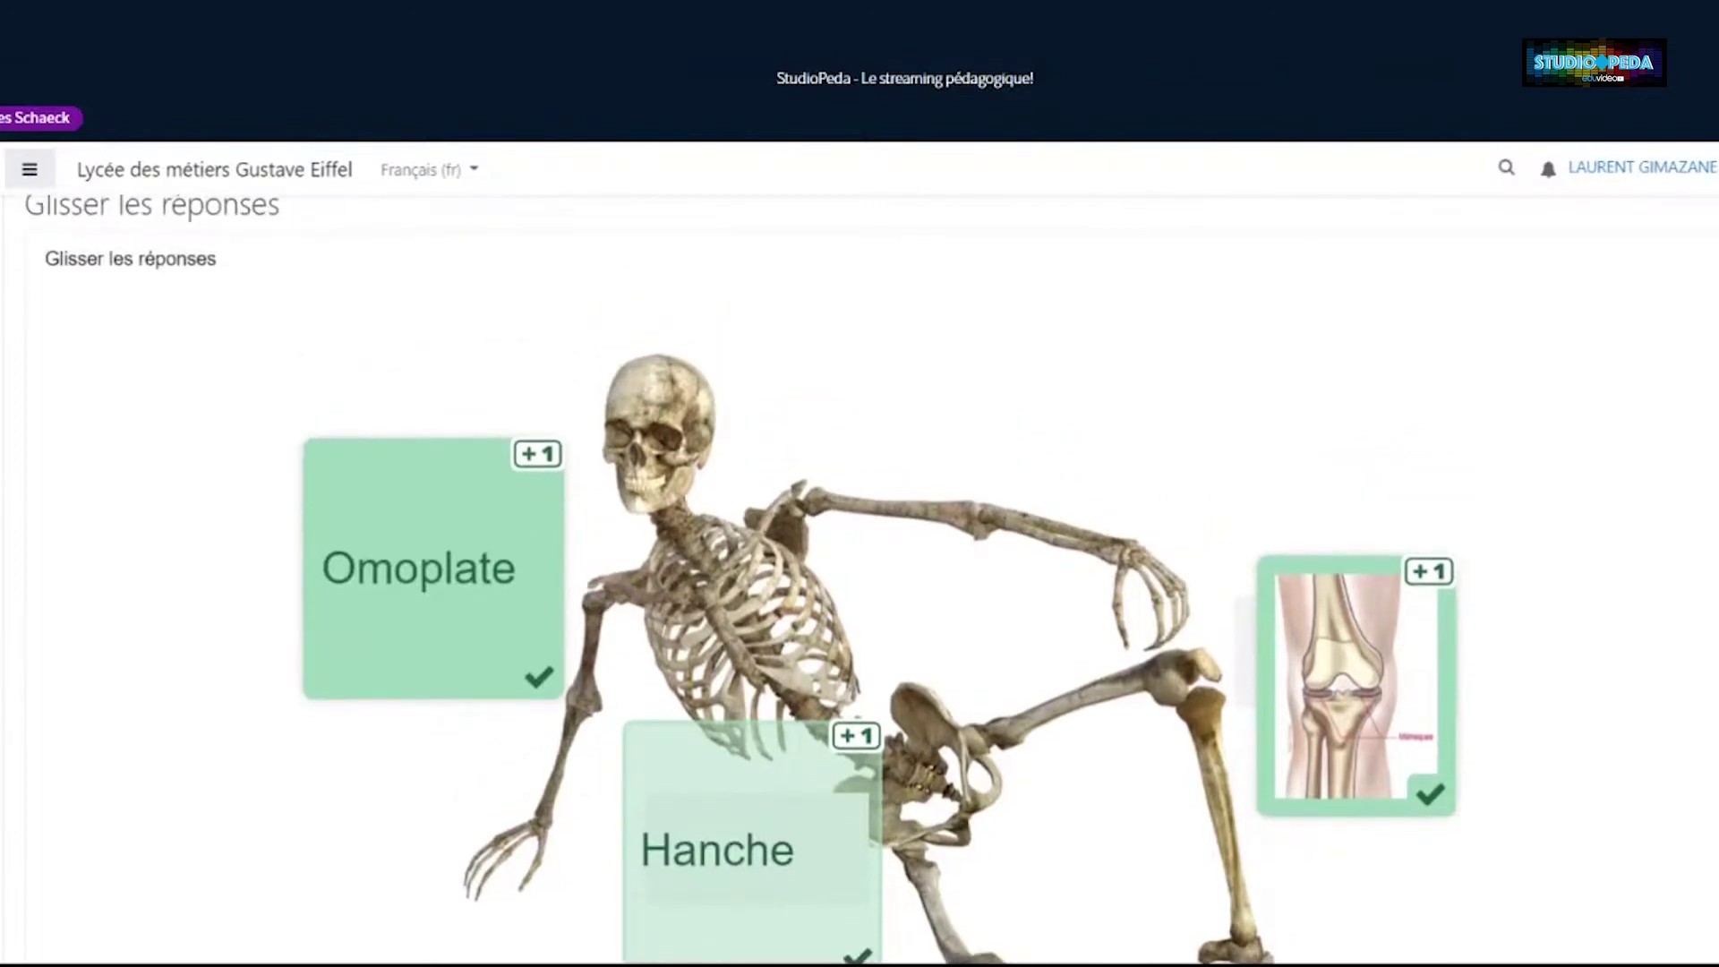
pyautogui.scroll(-4, 752, 579)
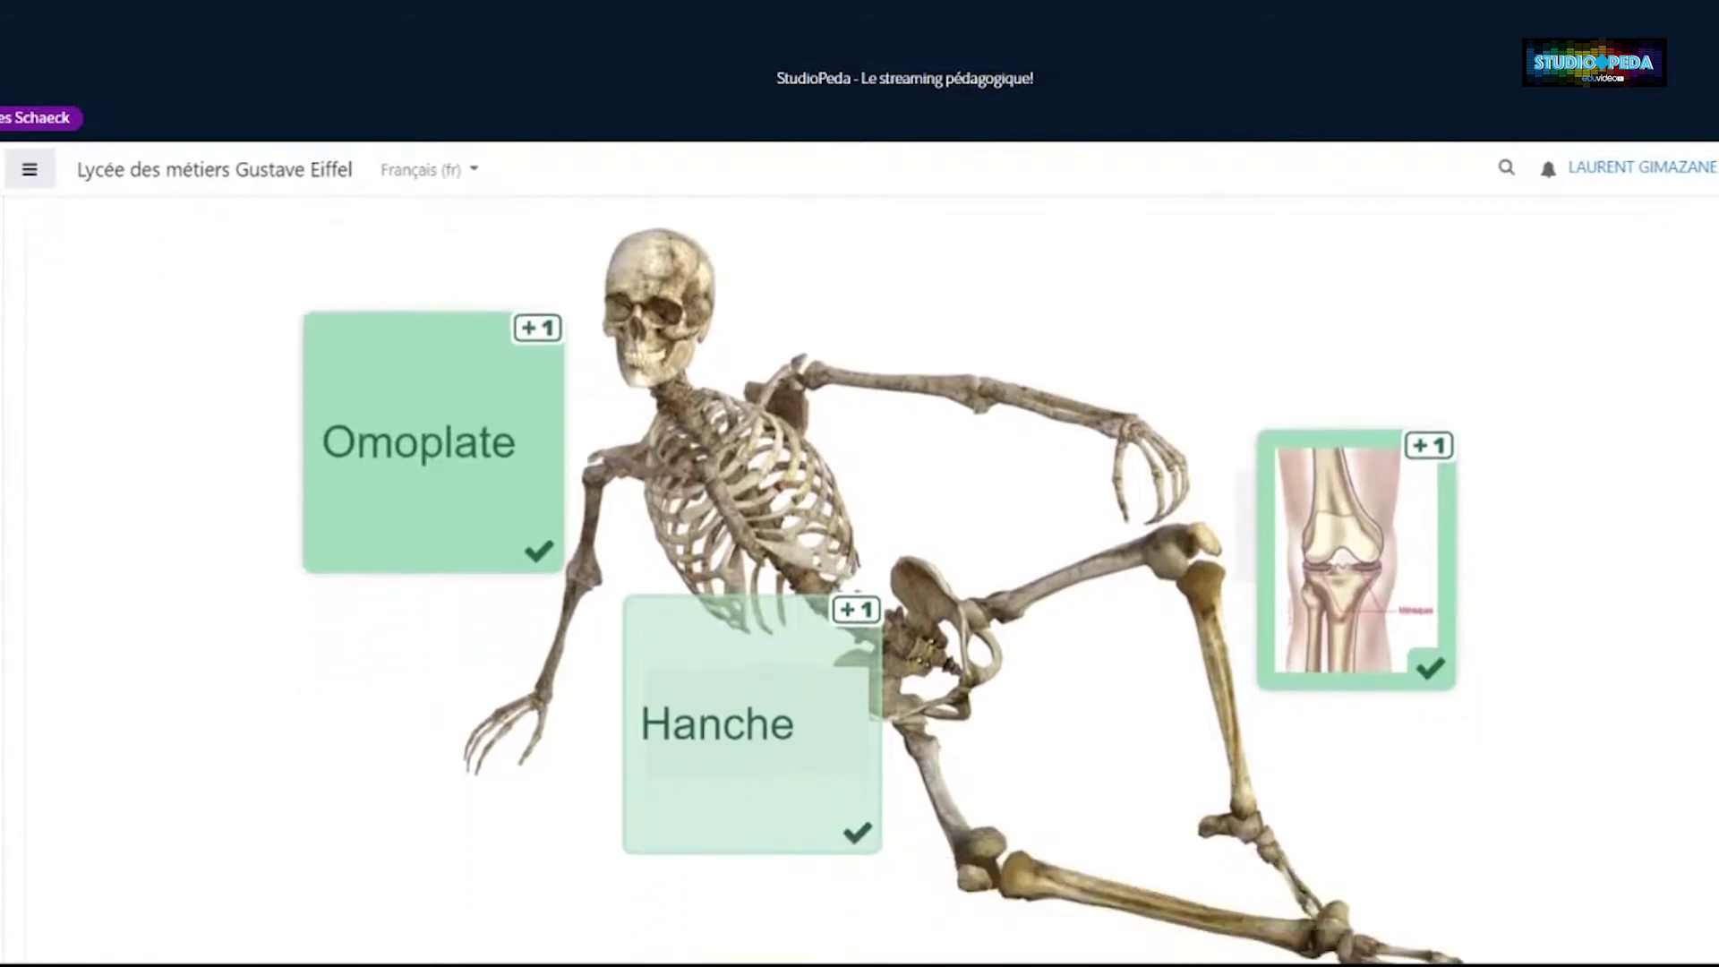
pyautogui.scroll(-2, 752, 579)
pyautogui.scroll(1, 753, 579)
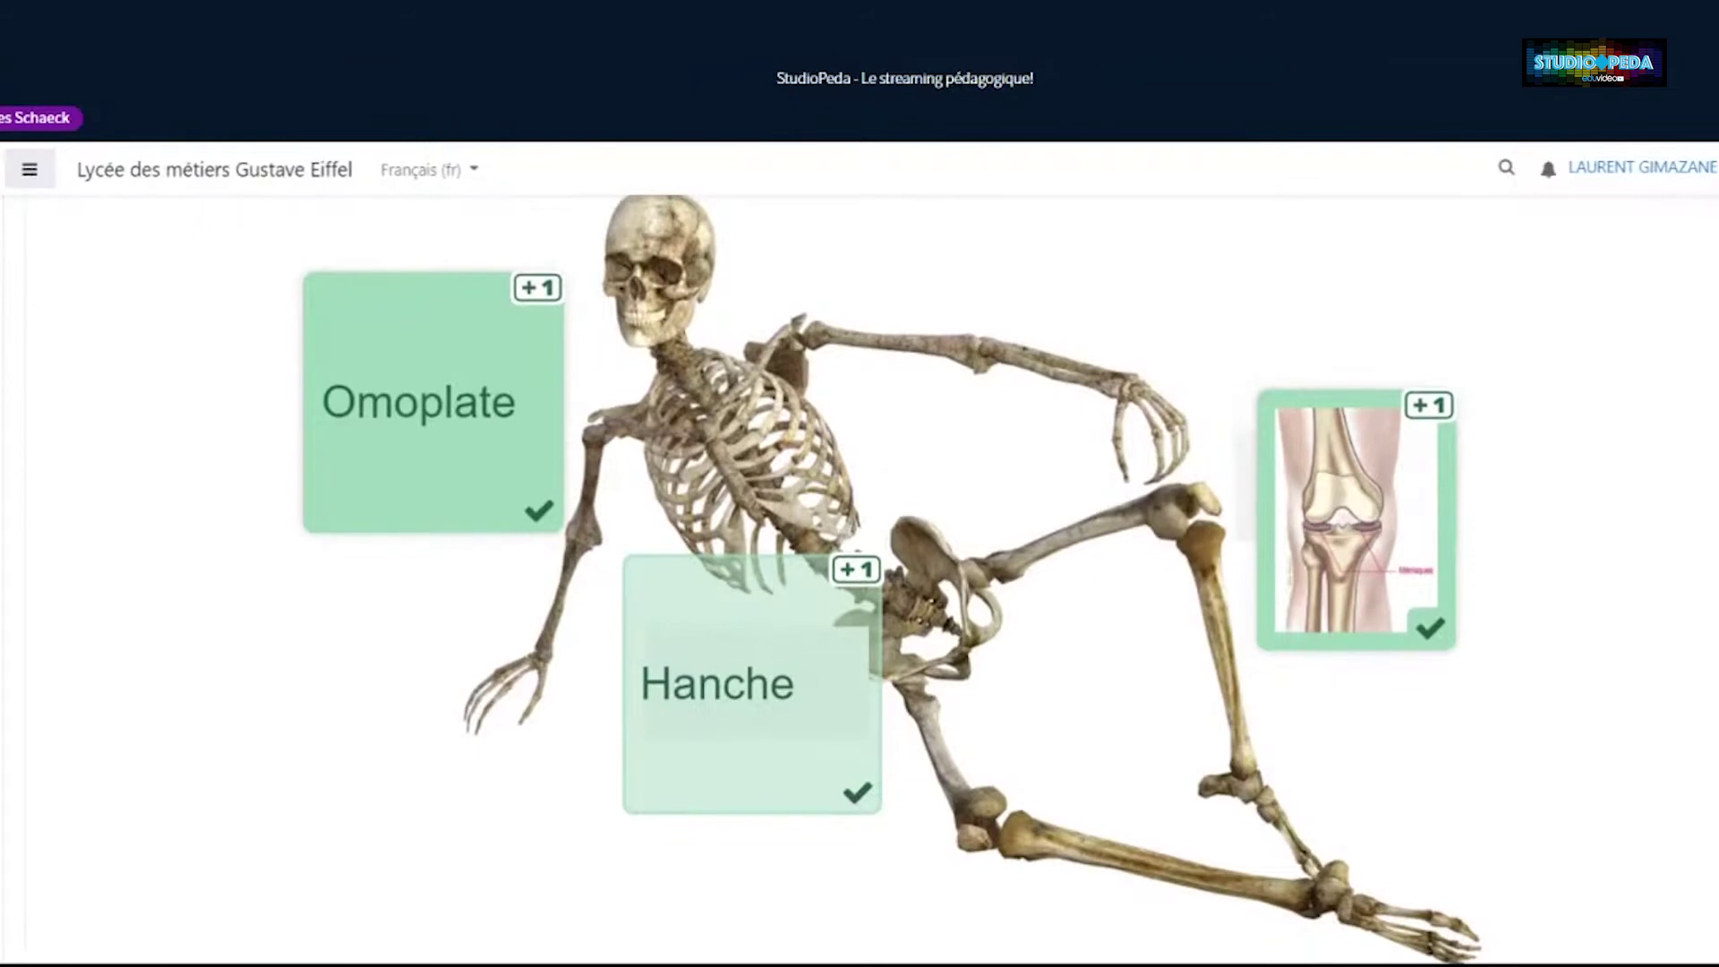
pyautogui.scroll(1, 890, 578)
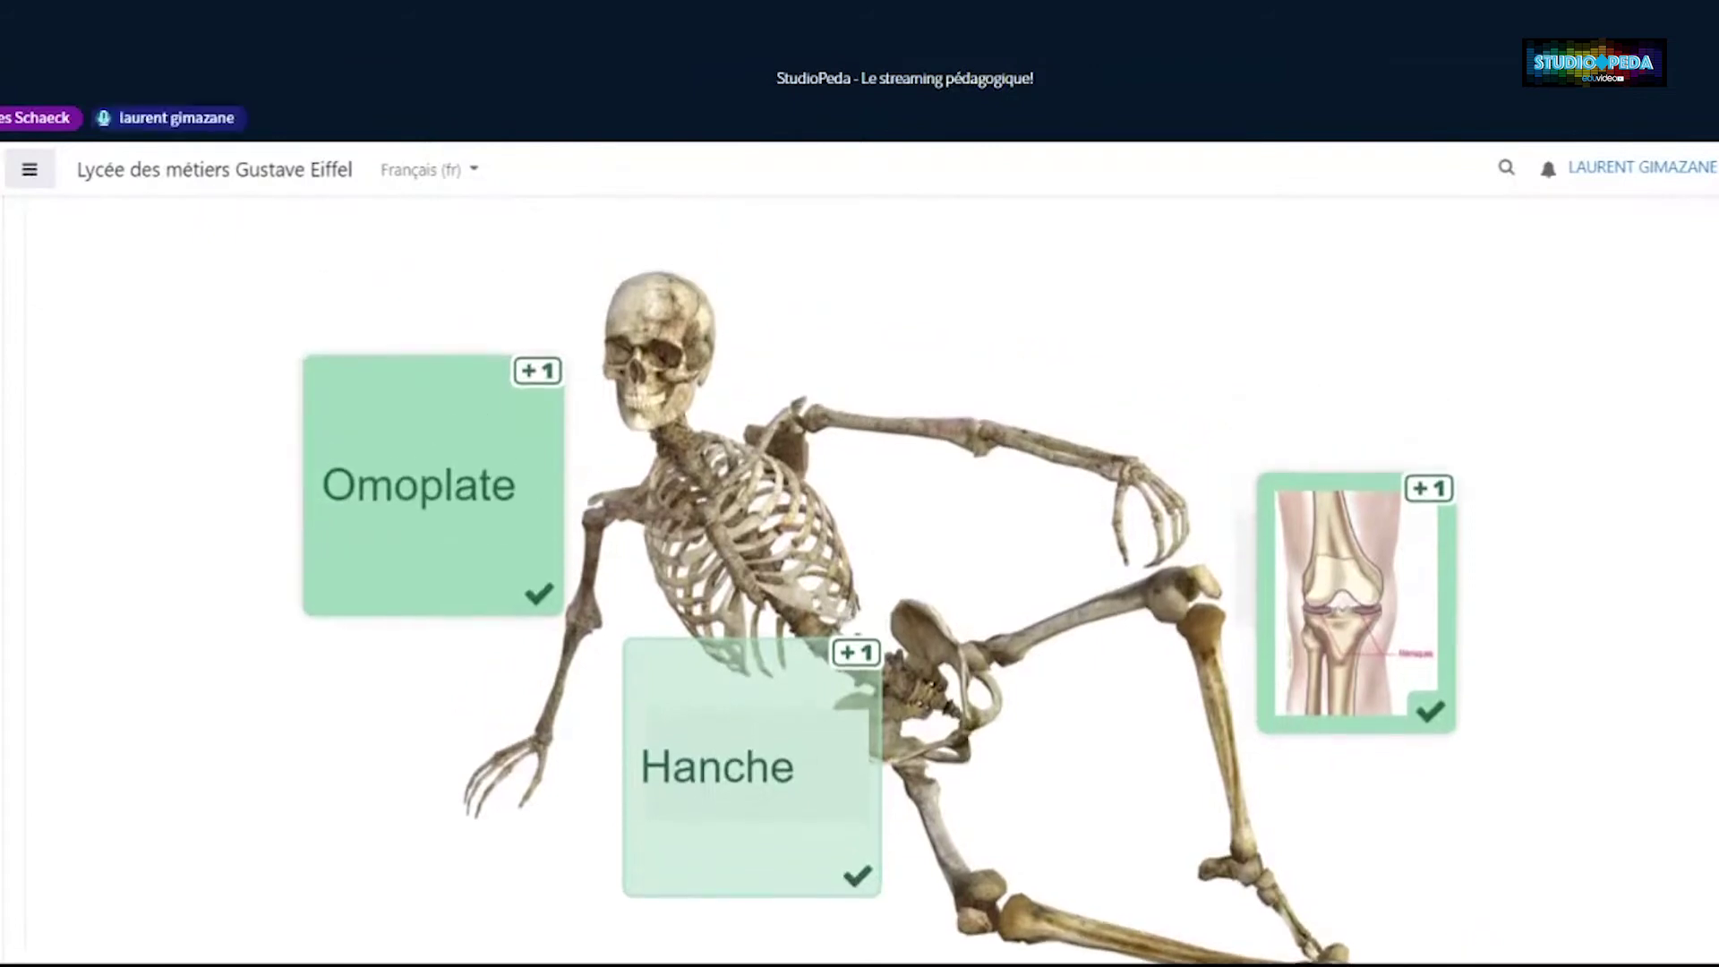
pyautogui.scroll(2, 859, 582)
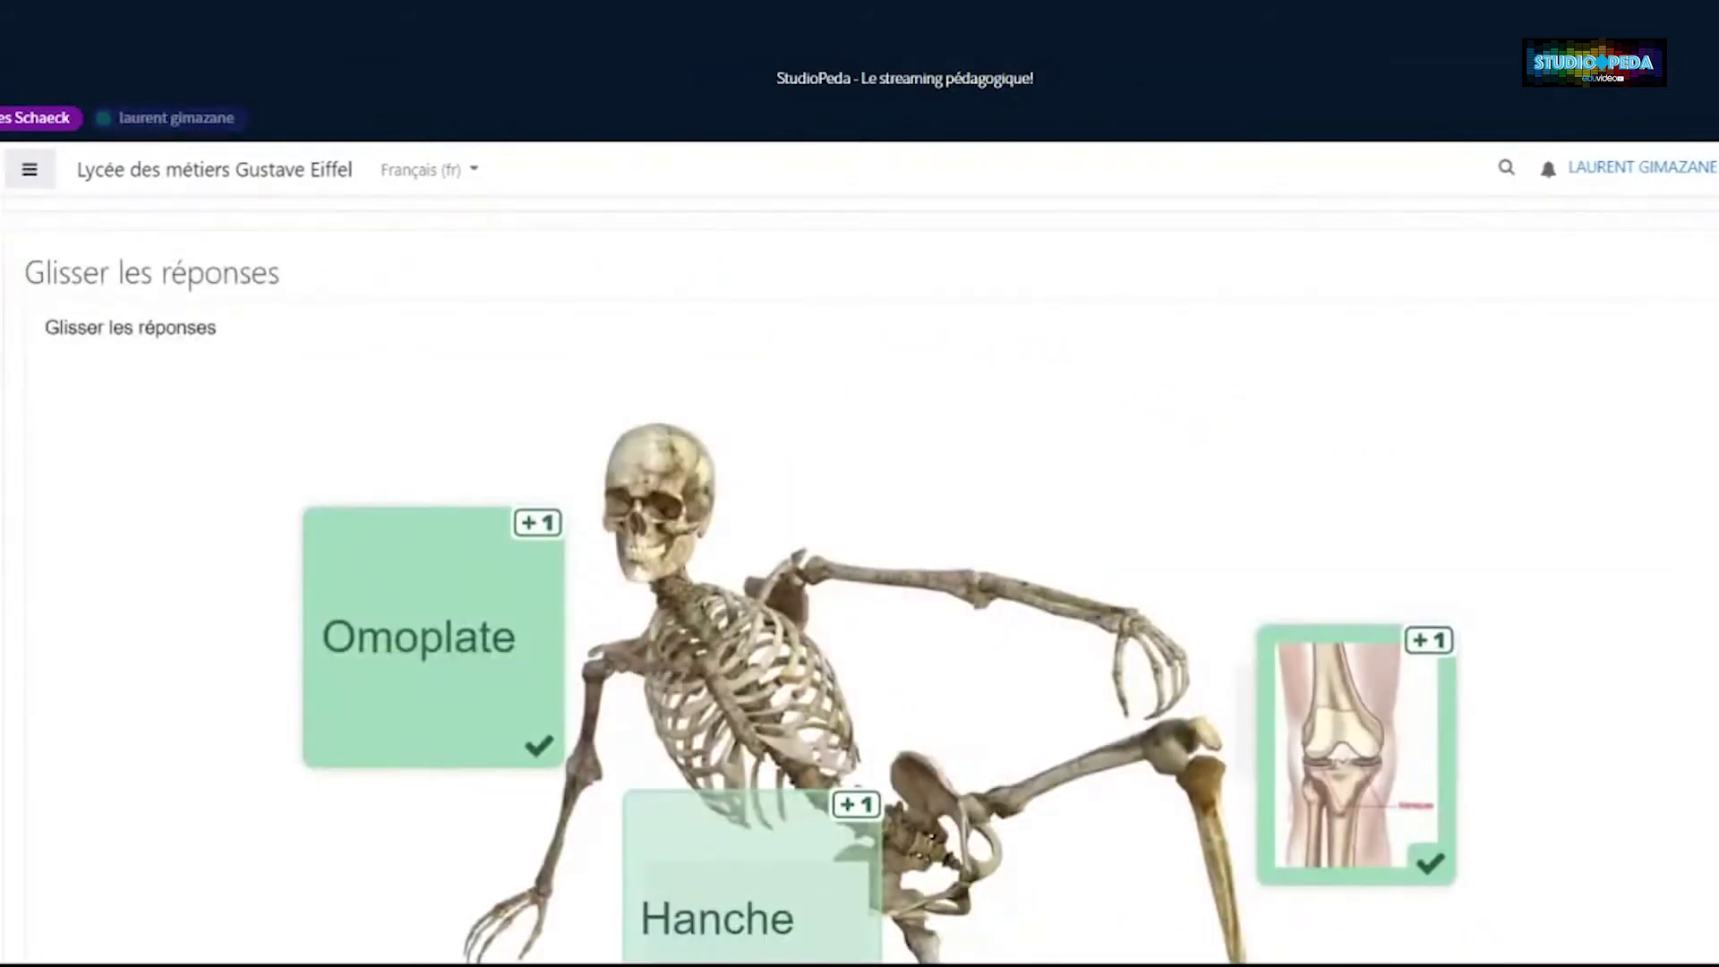
pyautogui.scroll(-5, 860, 582)
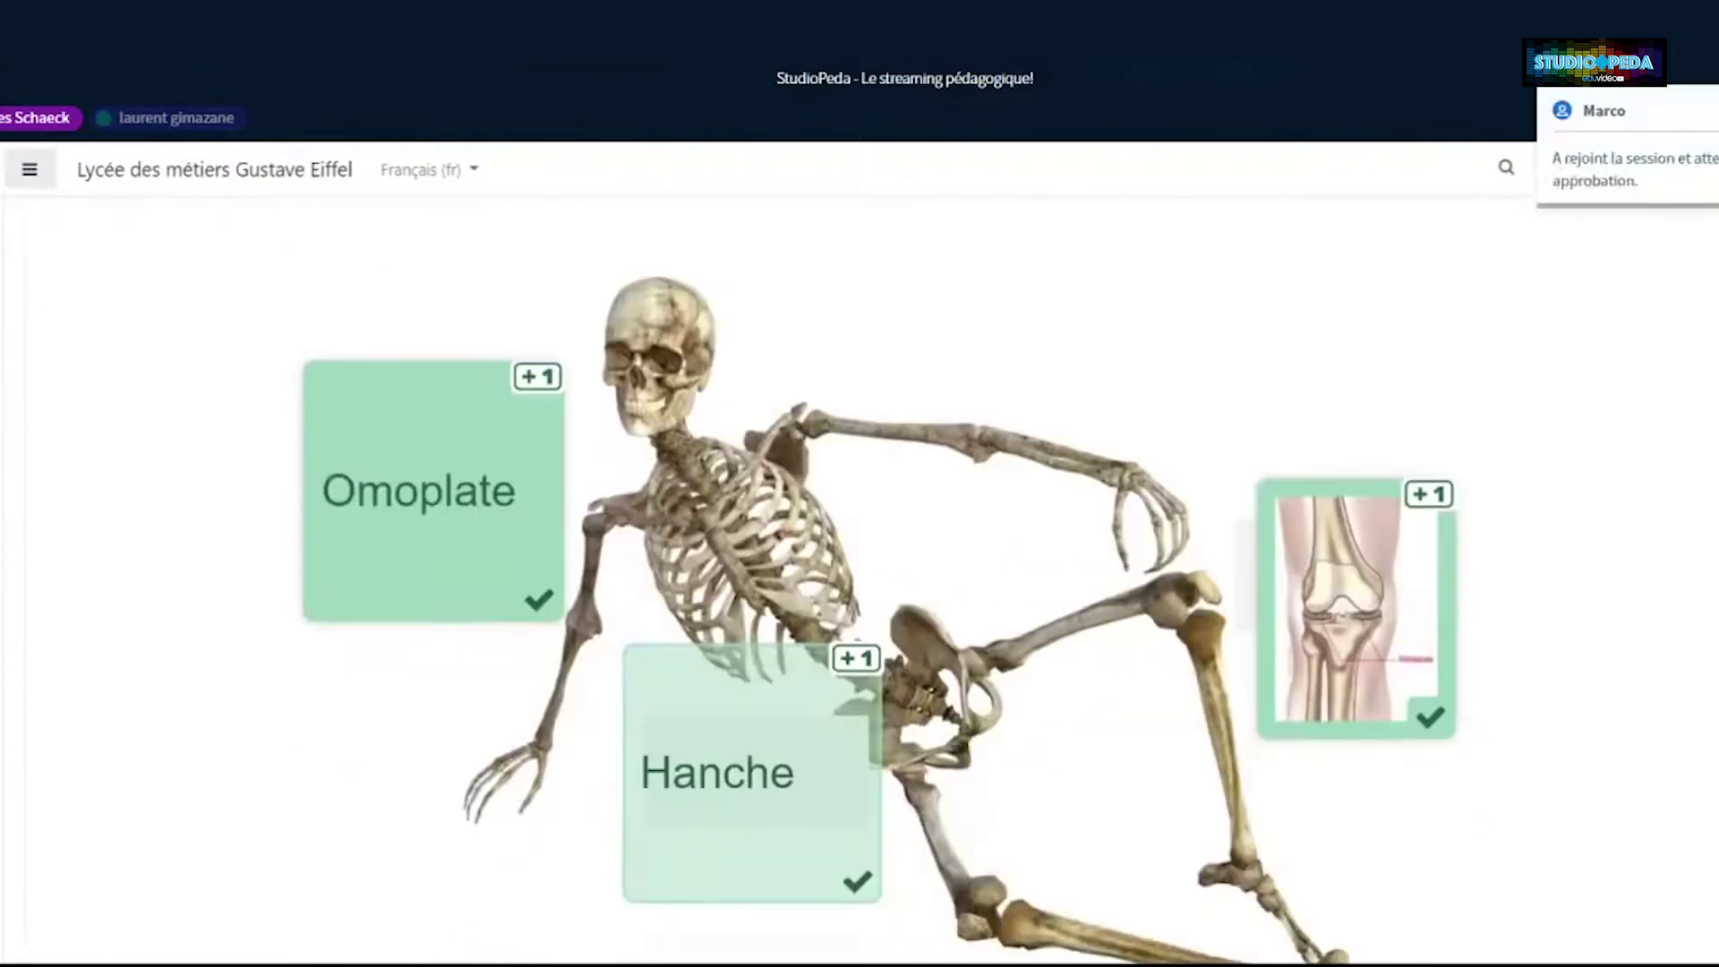
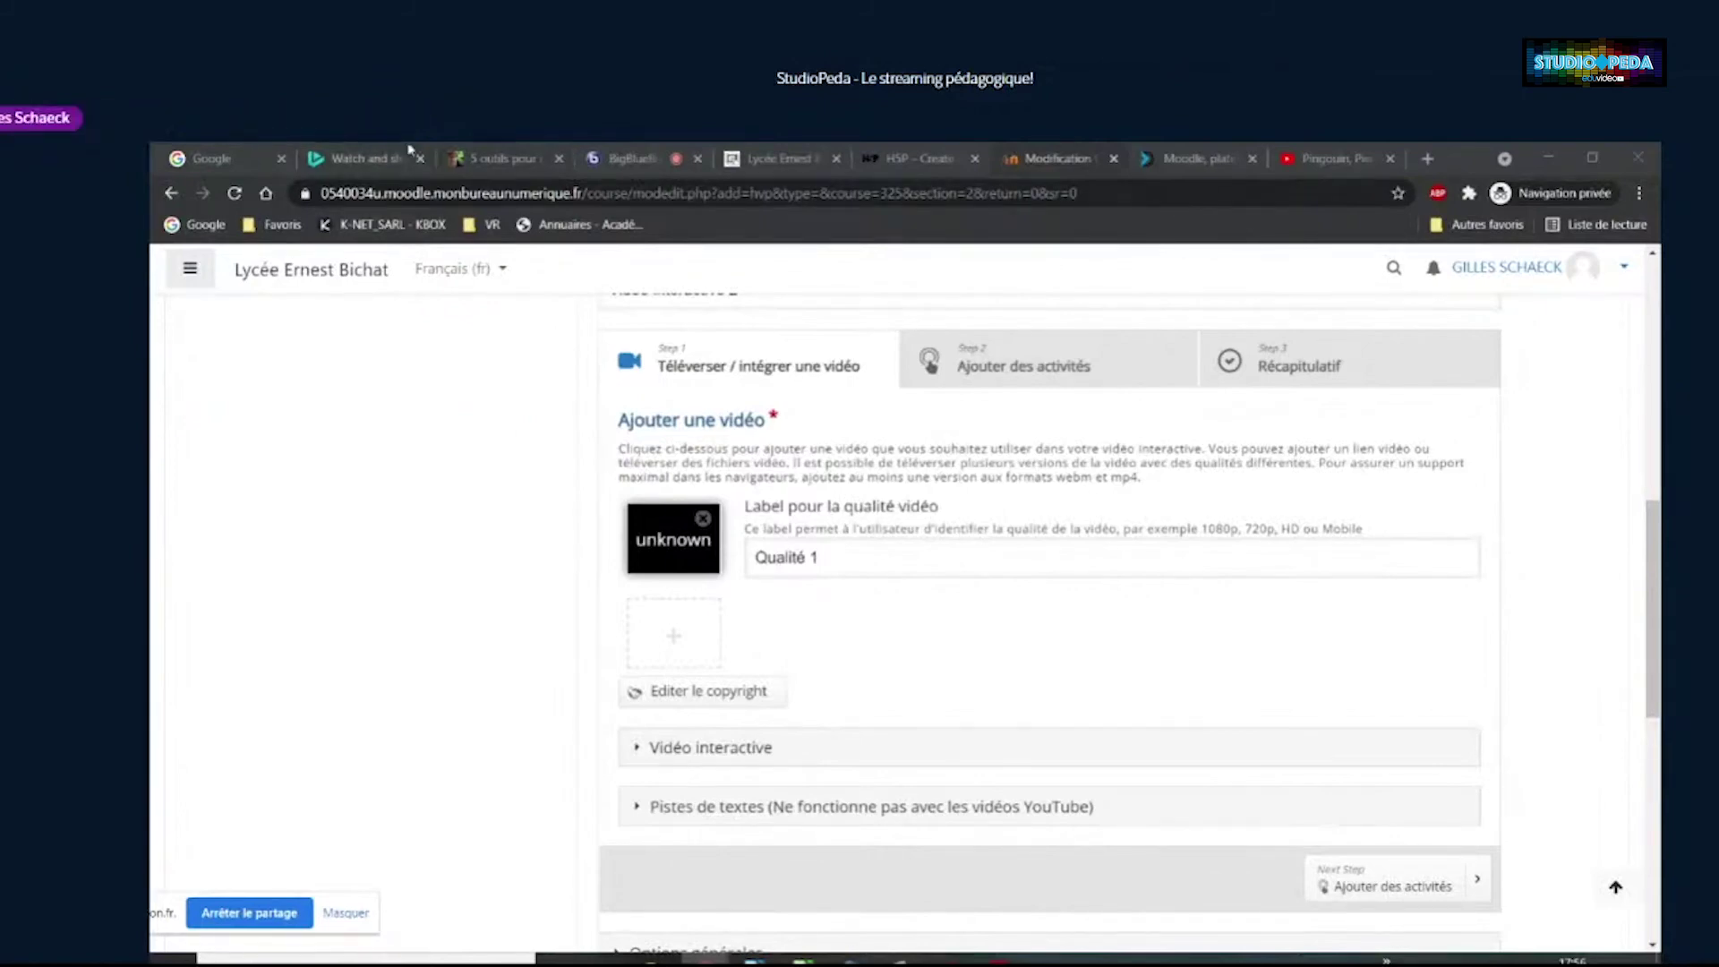
# Copy the Safe URL of the Thomas Pesquet video from VideoLink and open it in a new browser tab to view its player
pyautogui.click(376, 152)
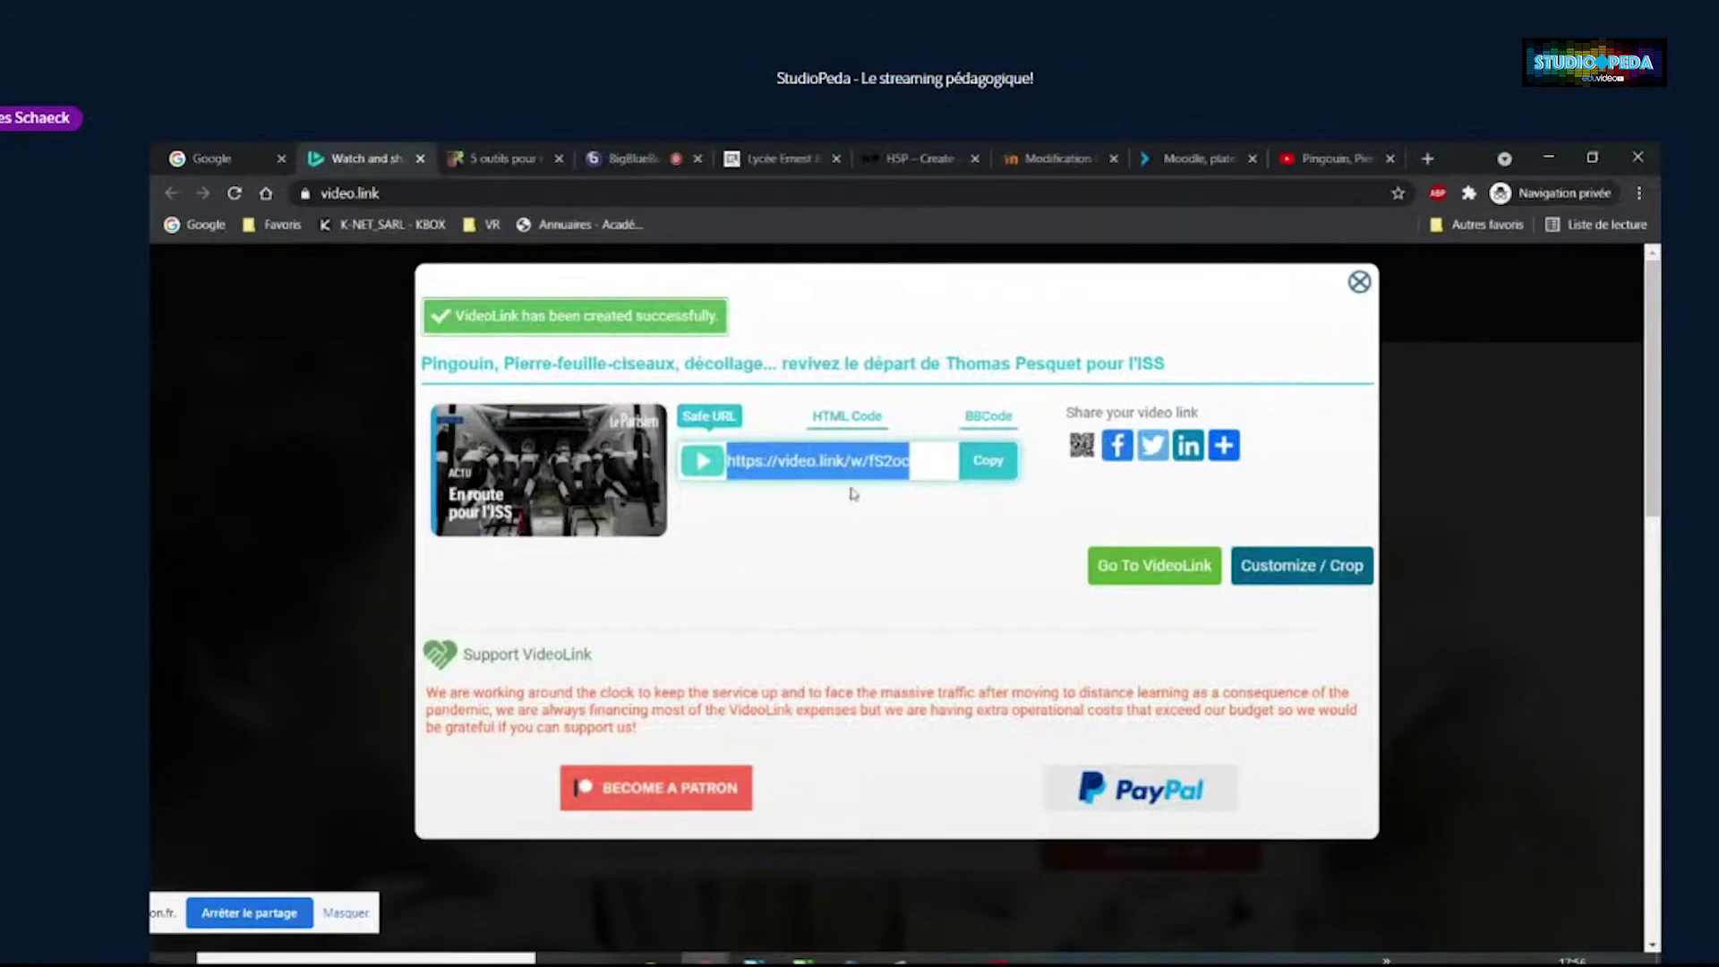
pyautogui.hotkey('ctrl', 'c')
pyautogui.hotkey('ctrl', 't')
pyautogui.hotkey('ctrl', 'v')
pyautogui.press('Return')
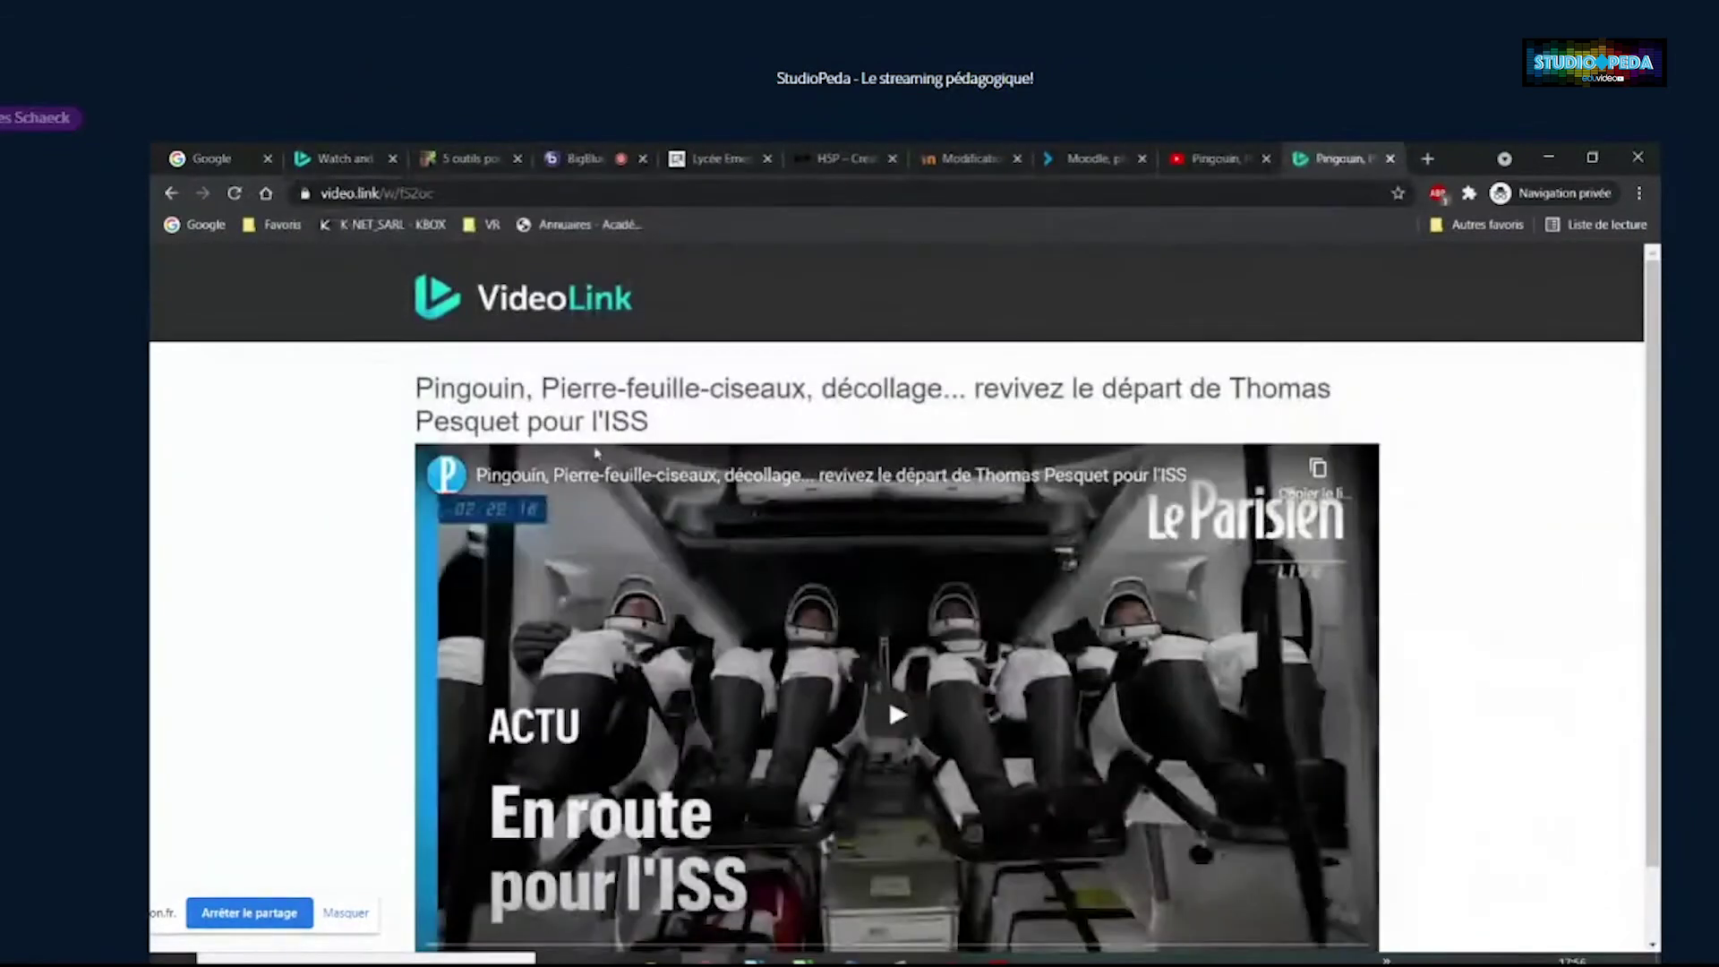
pyautogui.scroll(-1, 900, 689)
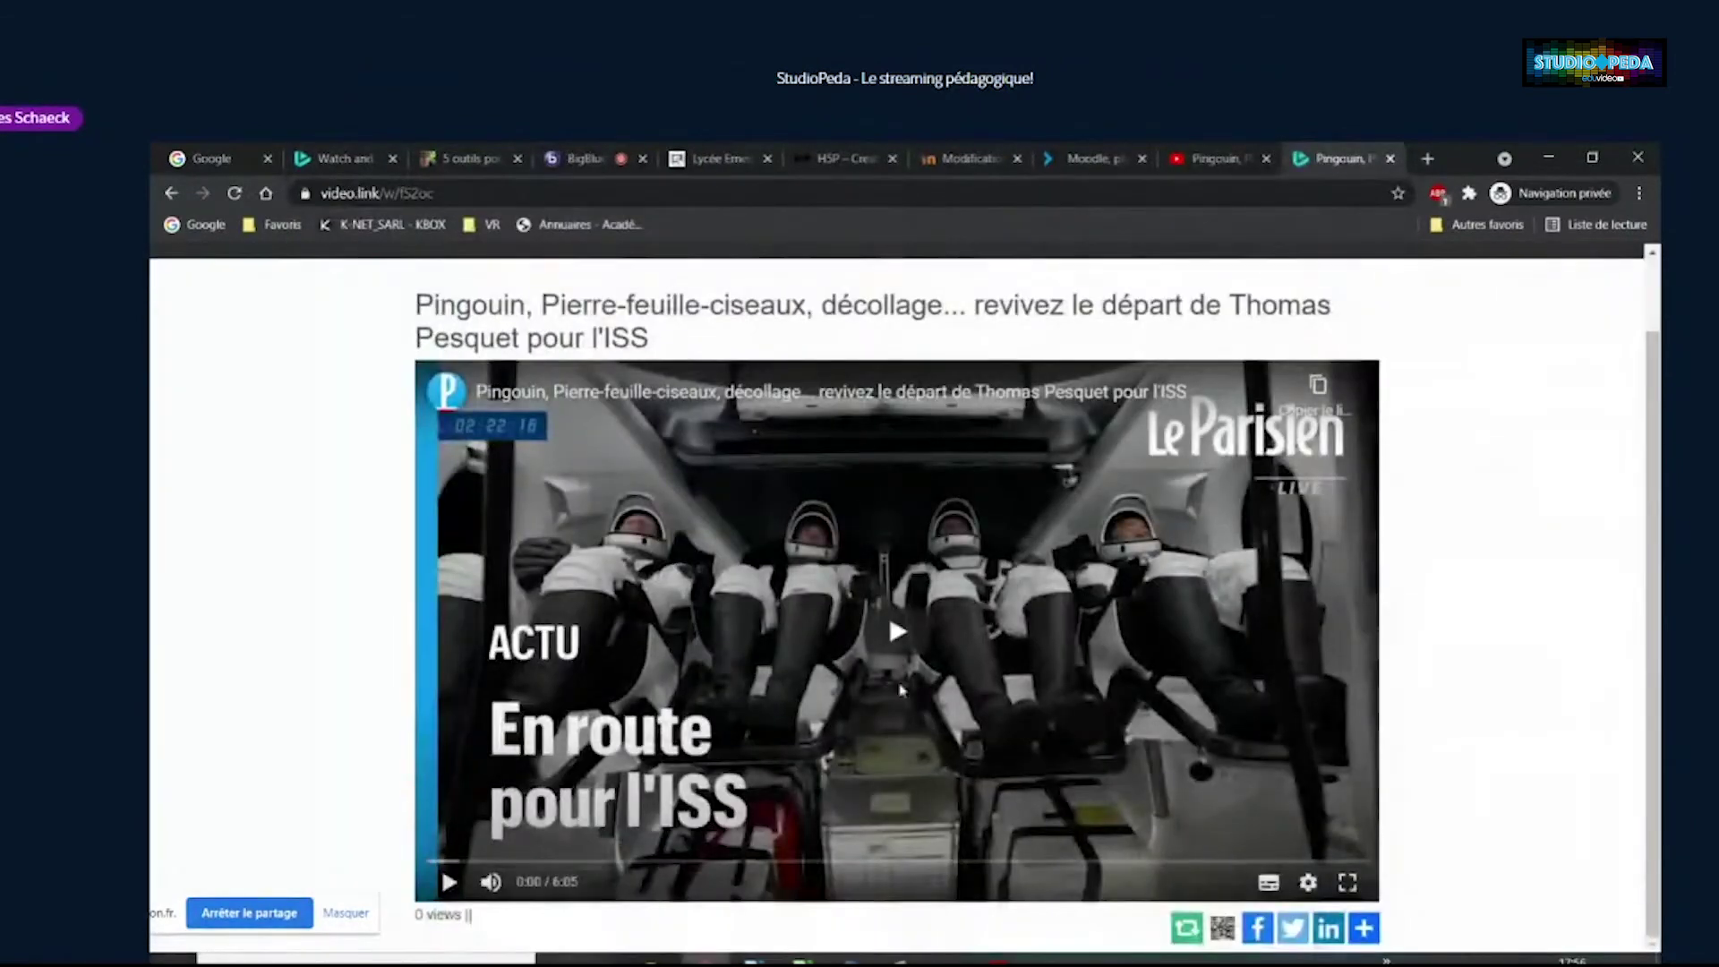
pyautogui.click(966, 160)
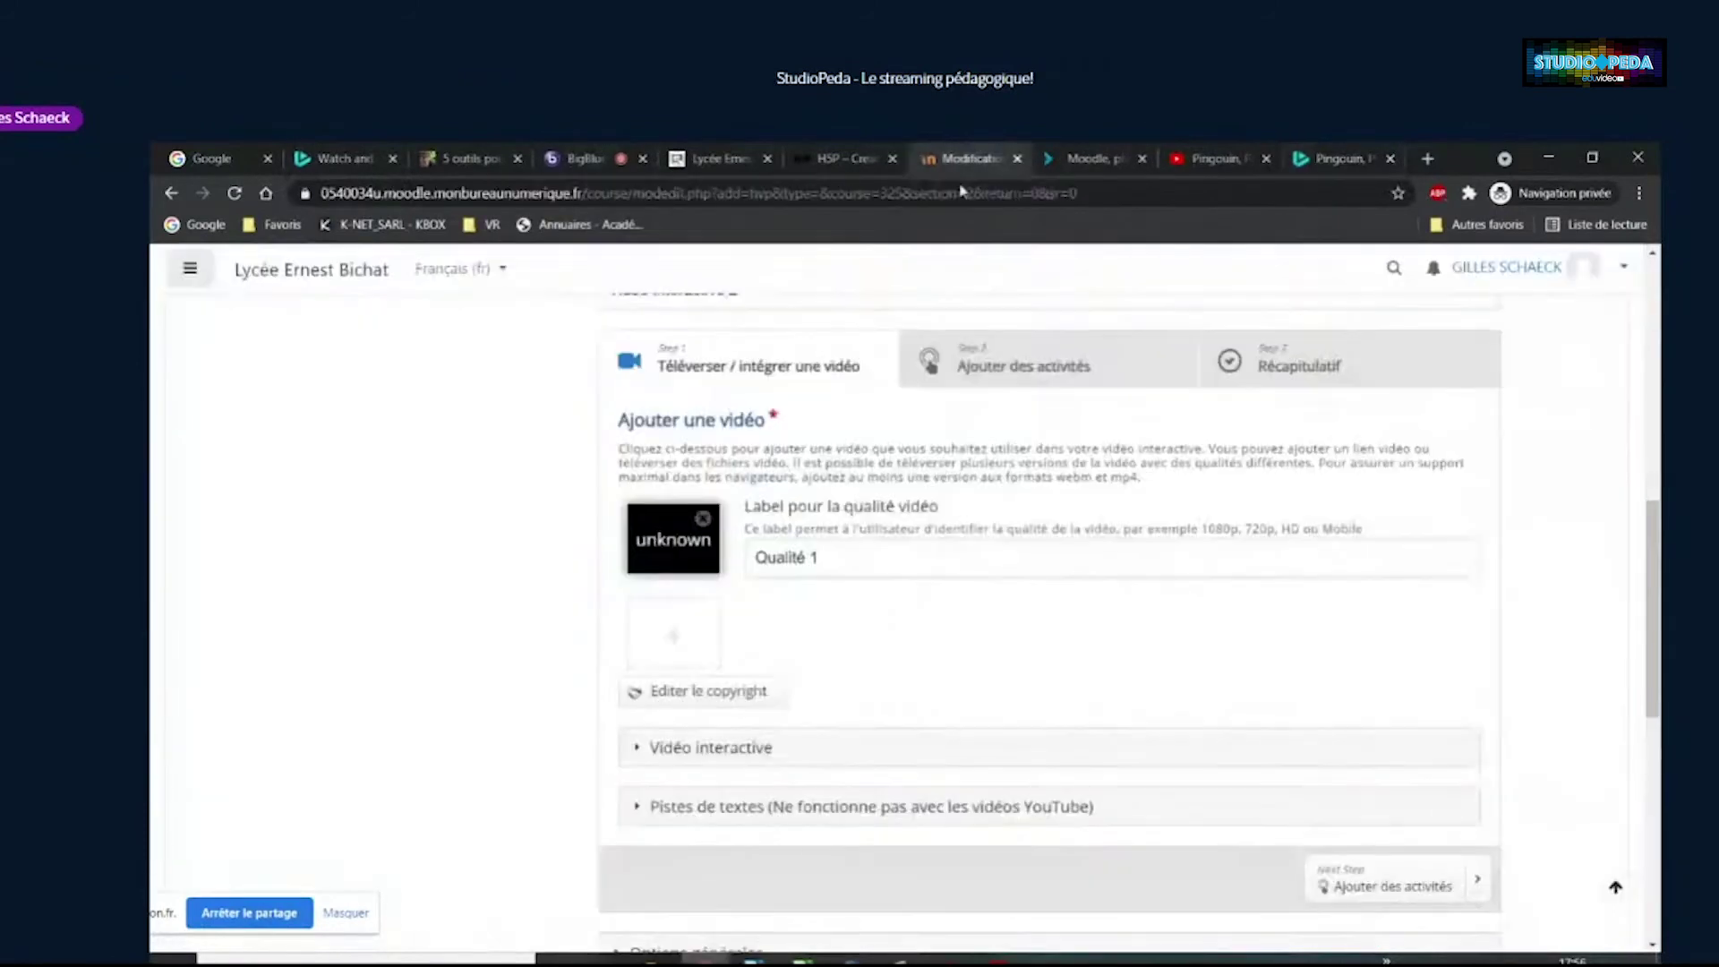
pyautogui.click(673, 547)
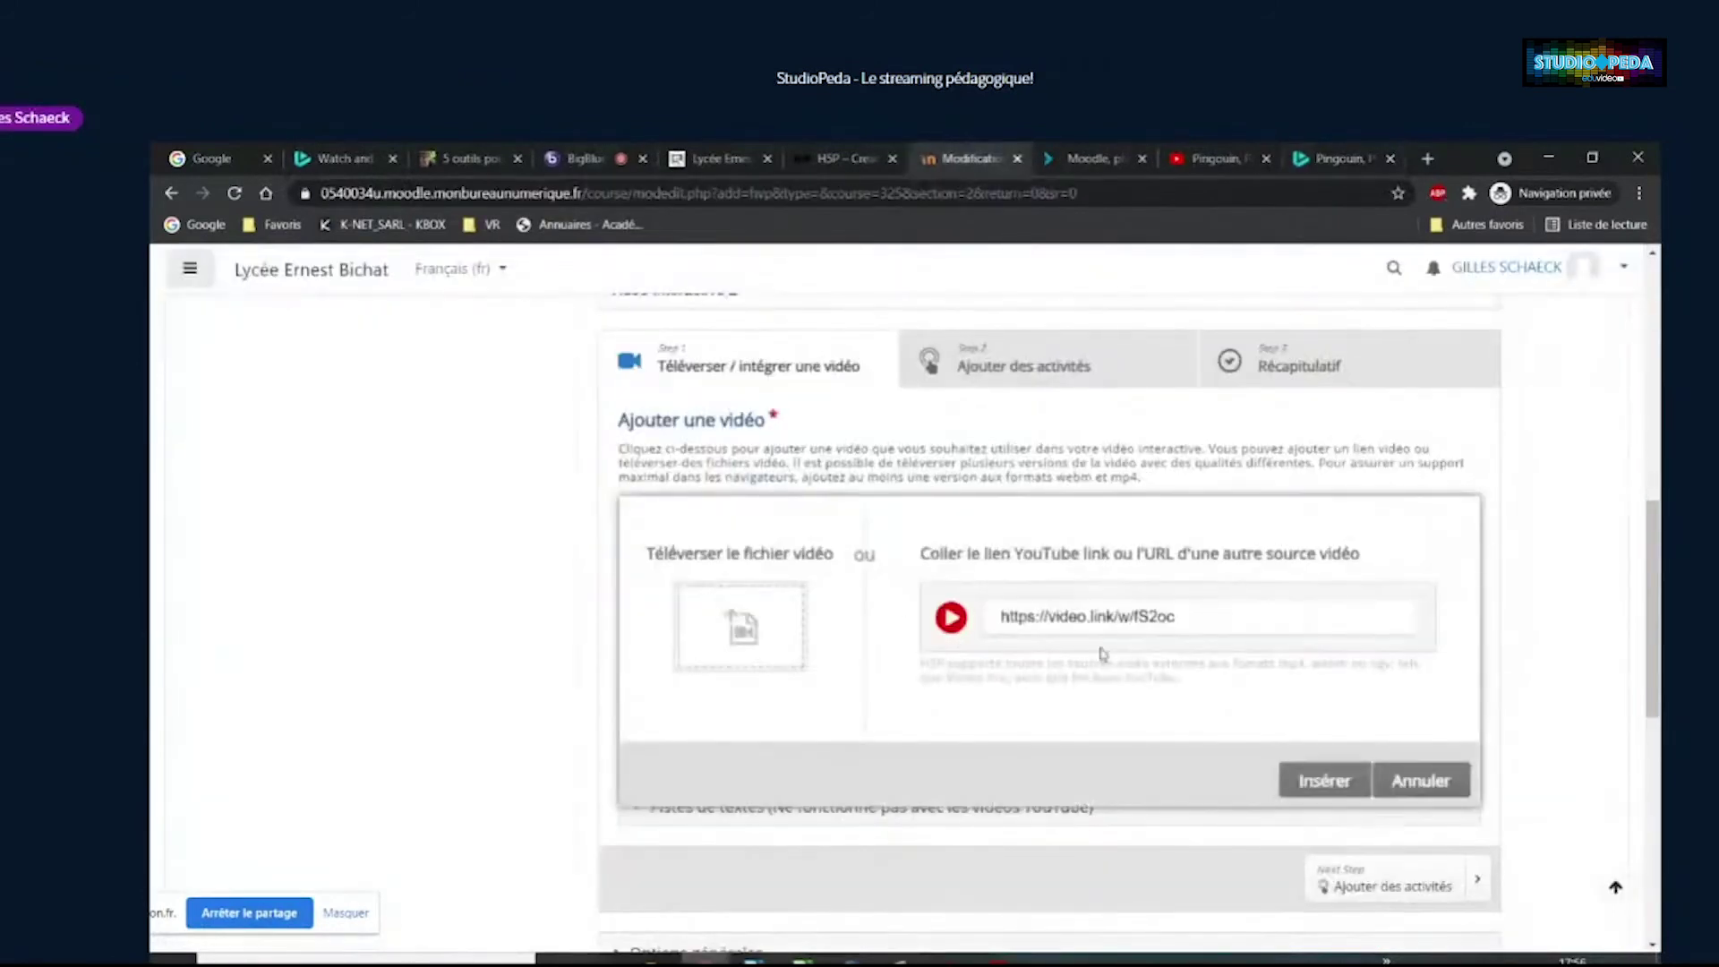
pyautogui.tripleClick(1182, 621)
pyautogui.click(1323, 781)
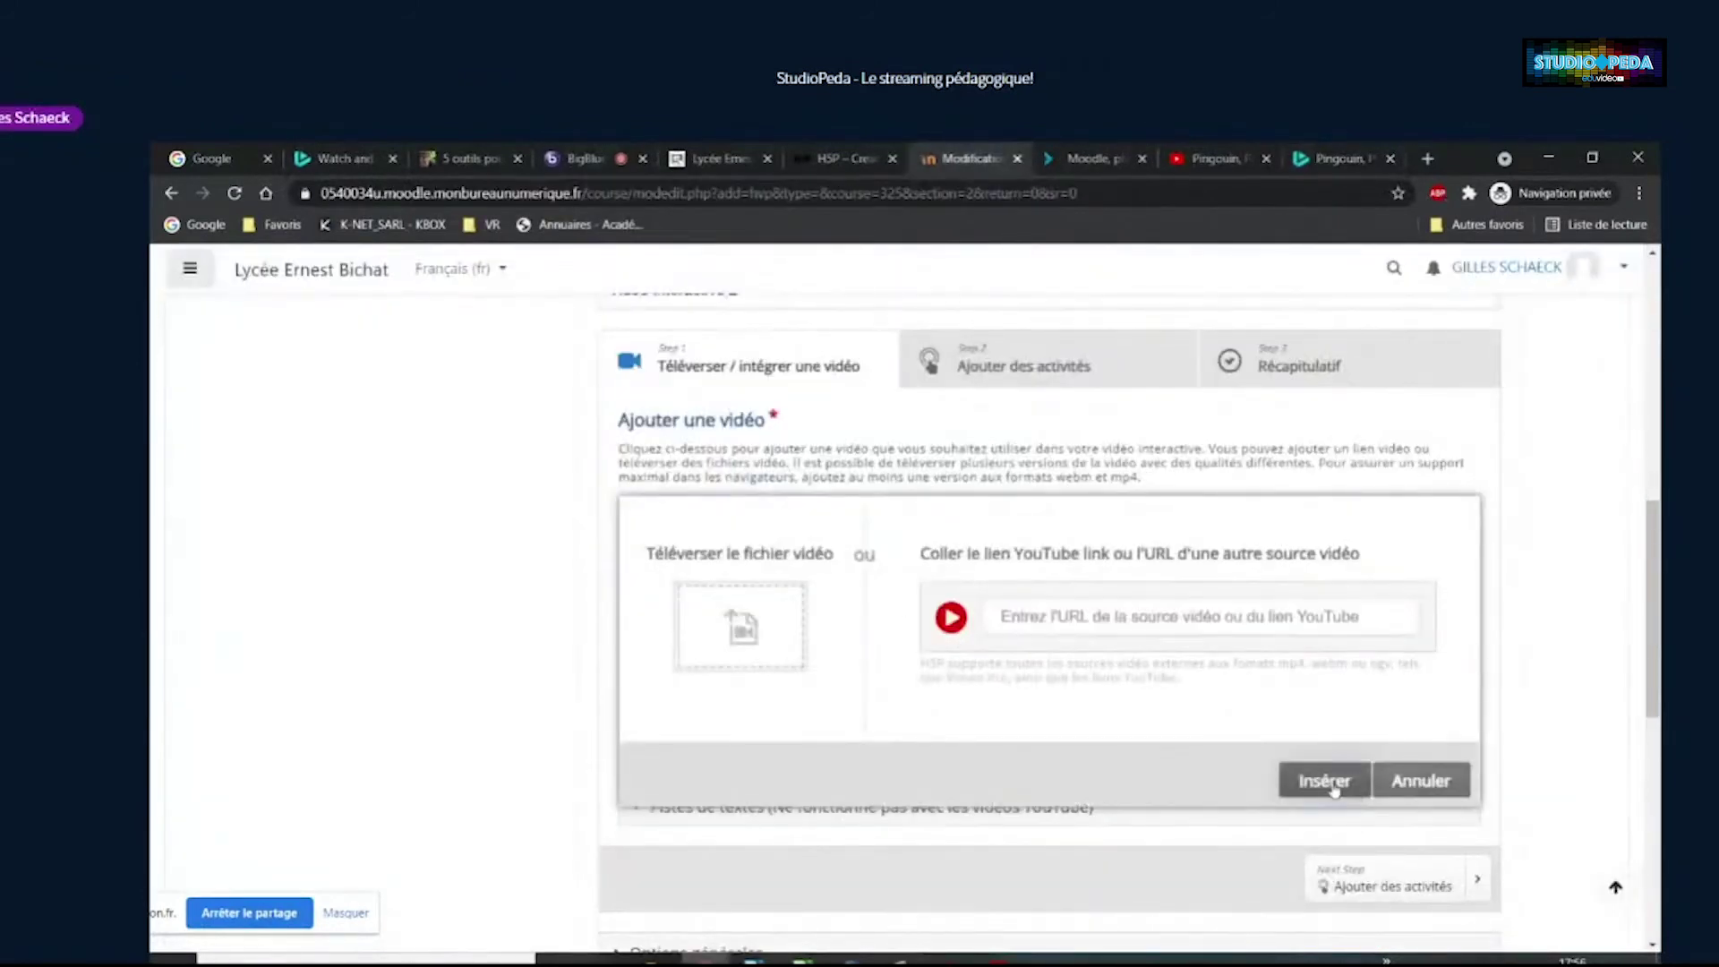
pyautogui.moveTo(898, 620); pyautogui.dragTo(1209, 617)
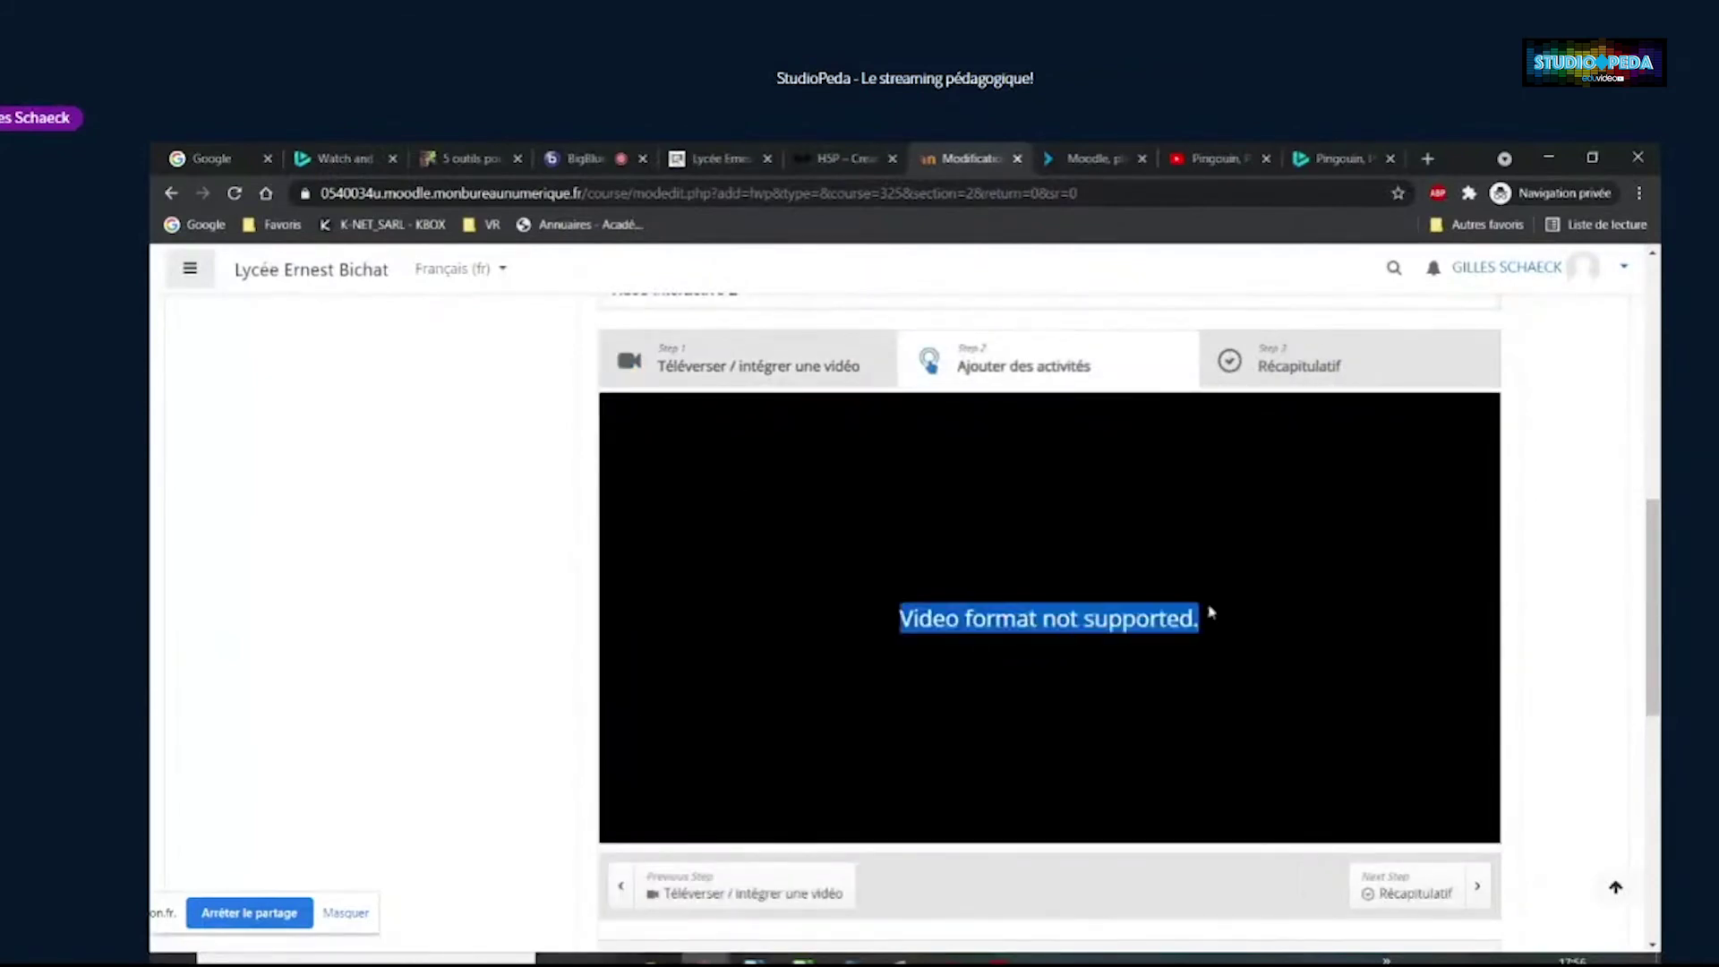
pyautogui.click(1169, 631)
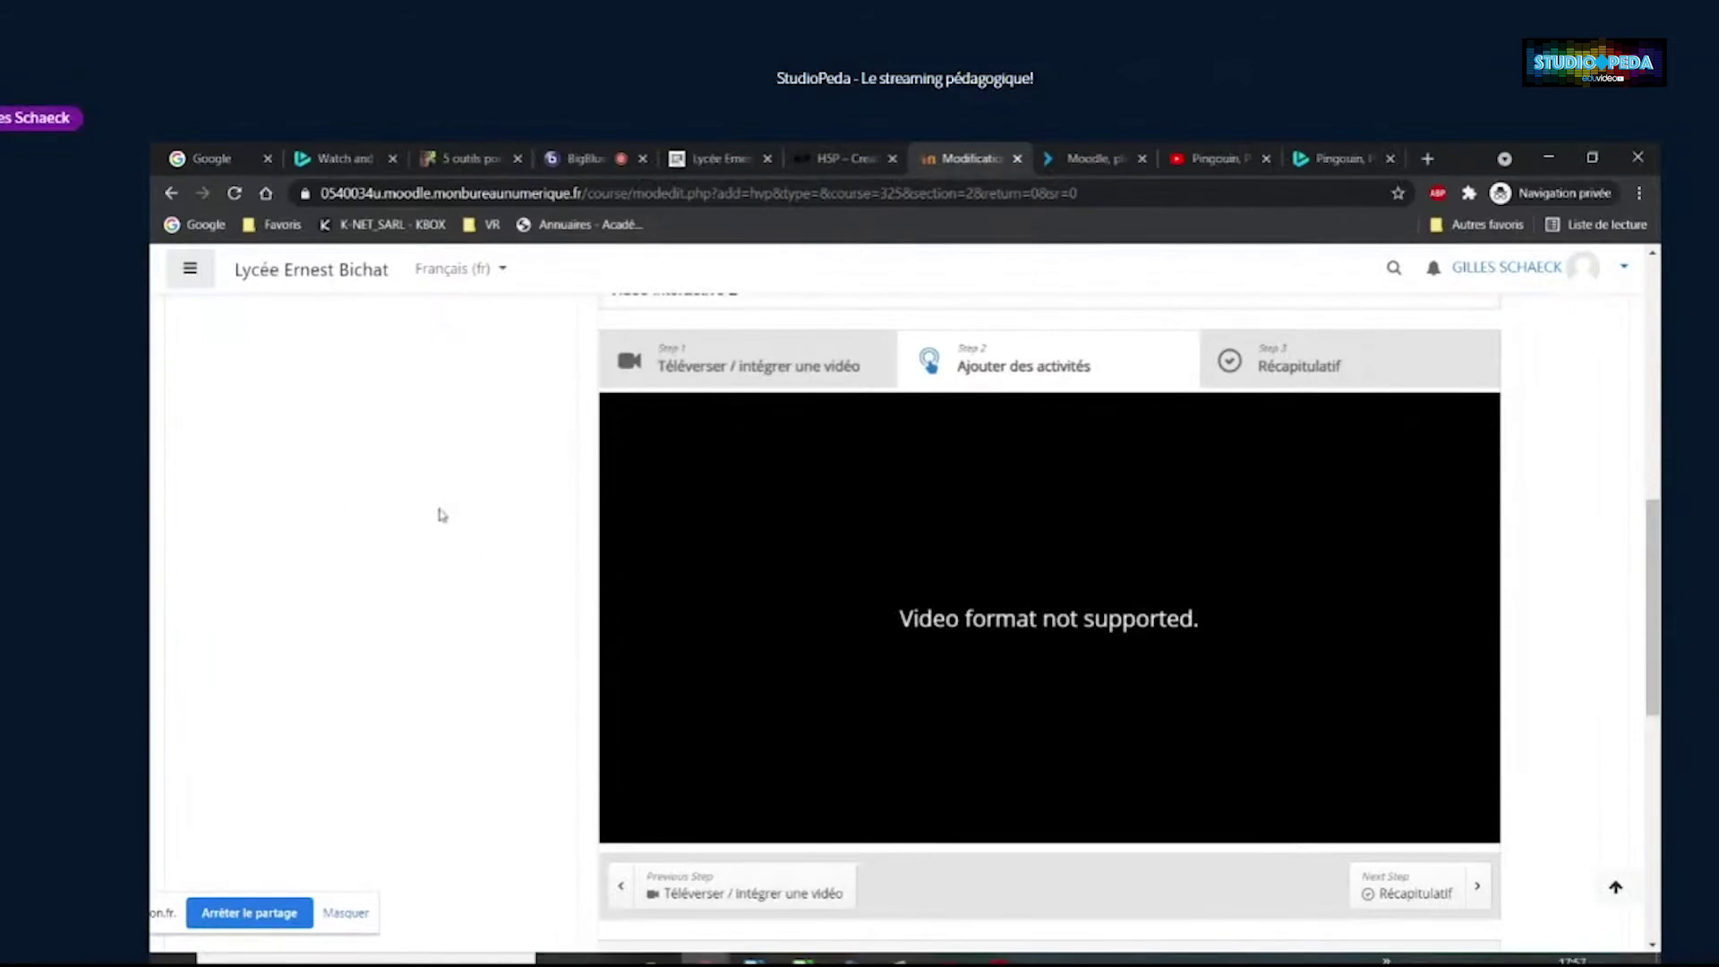
# Expand the interactive video's Options générales and examine the start, loop, solution, retry, navigation and sound settings
pyautogui.scroll(-4, 441, 515)
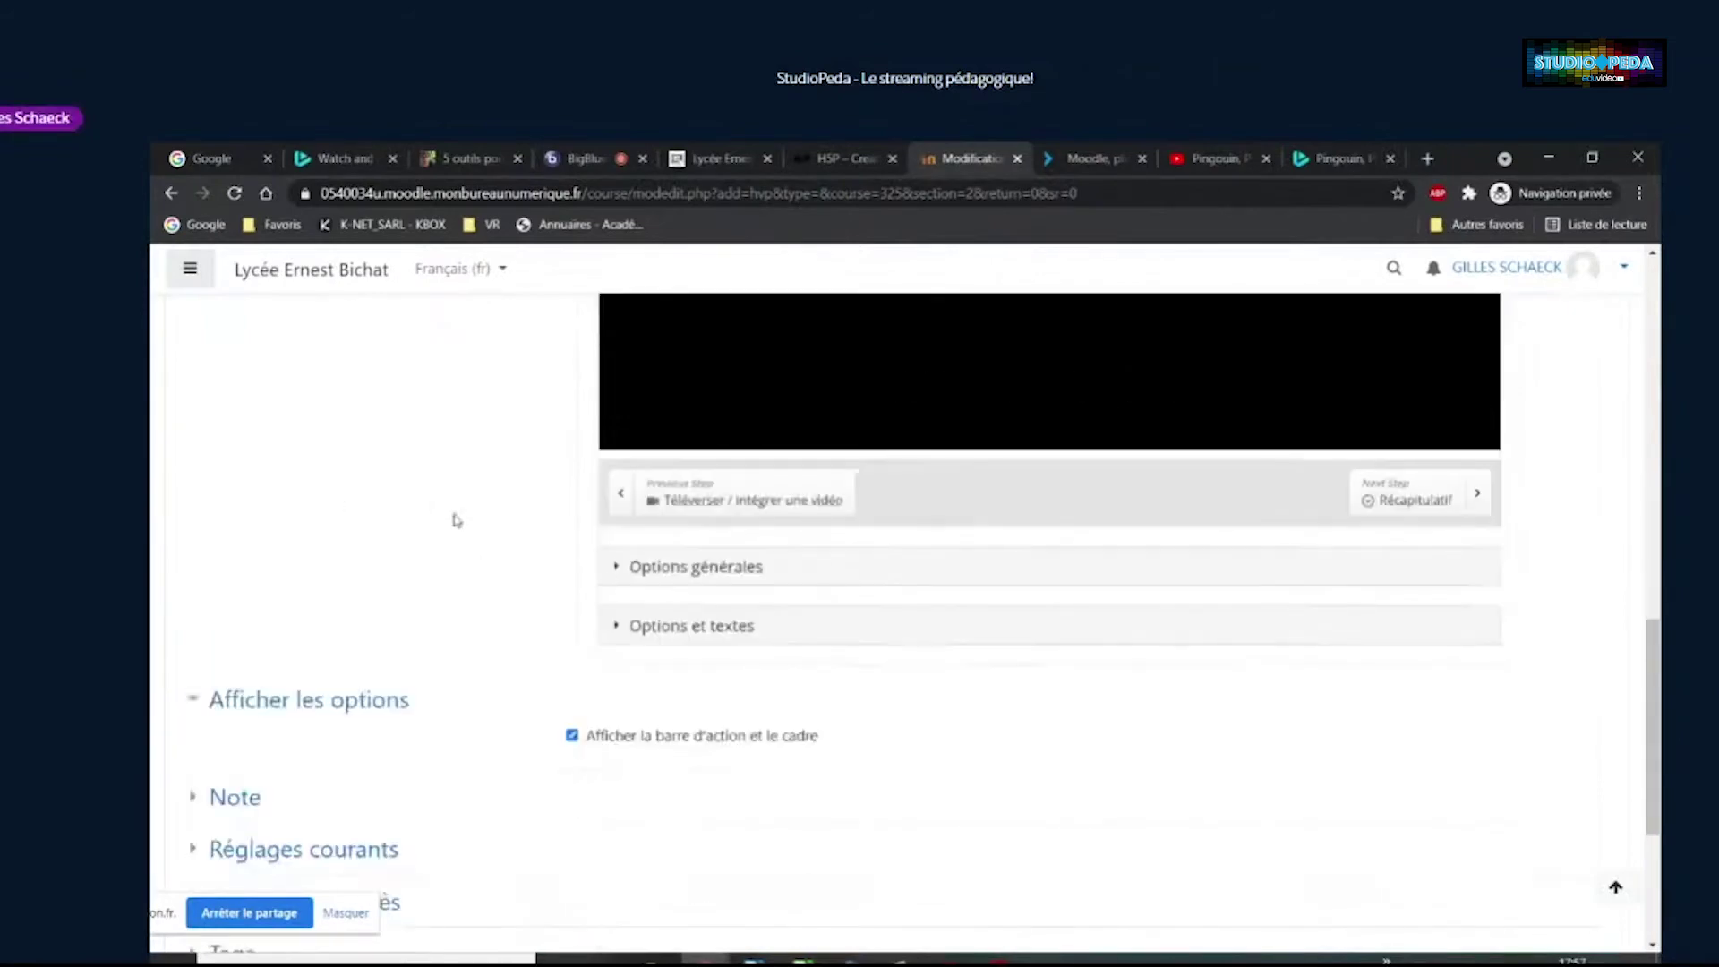
pyautogui.click(610, 571)
pyautogui.scroll(-3, 526, 633)
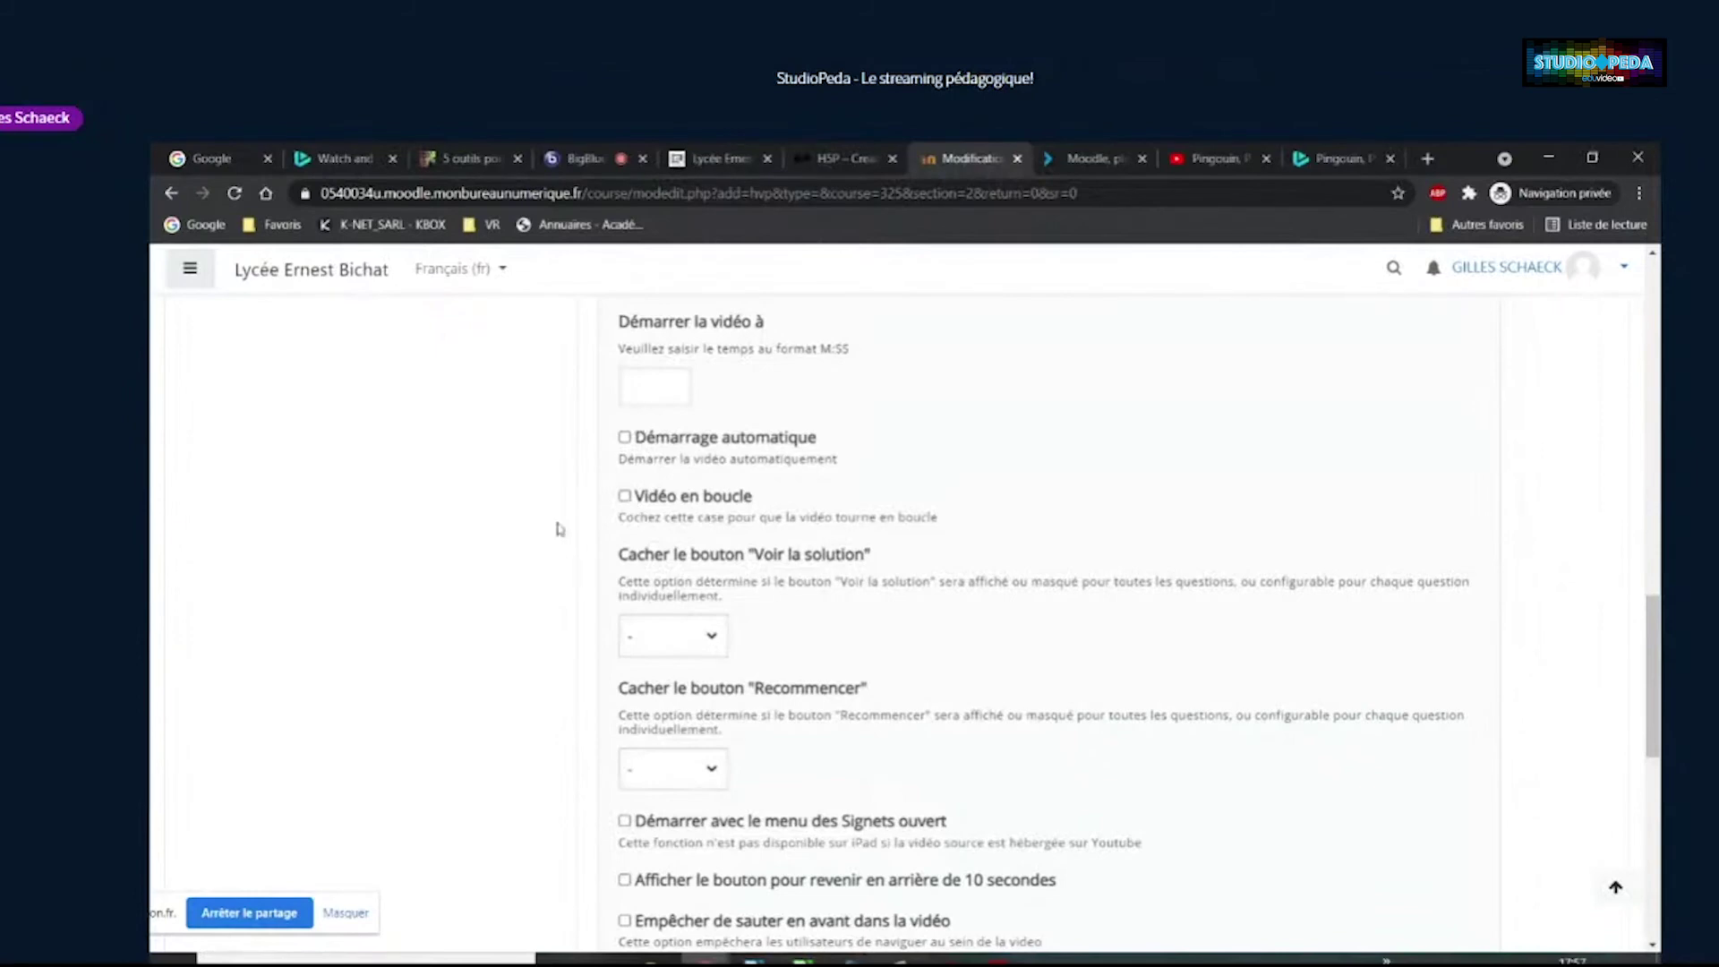
pyautogui.scroll(-2, 766, 461)
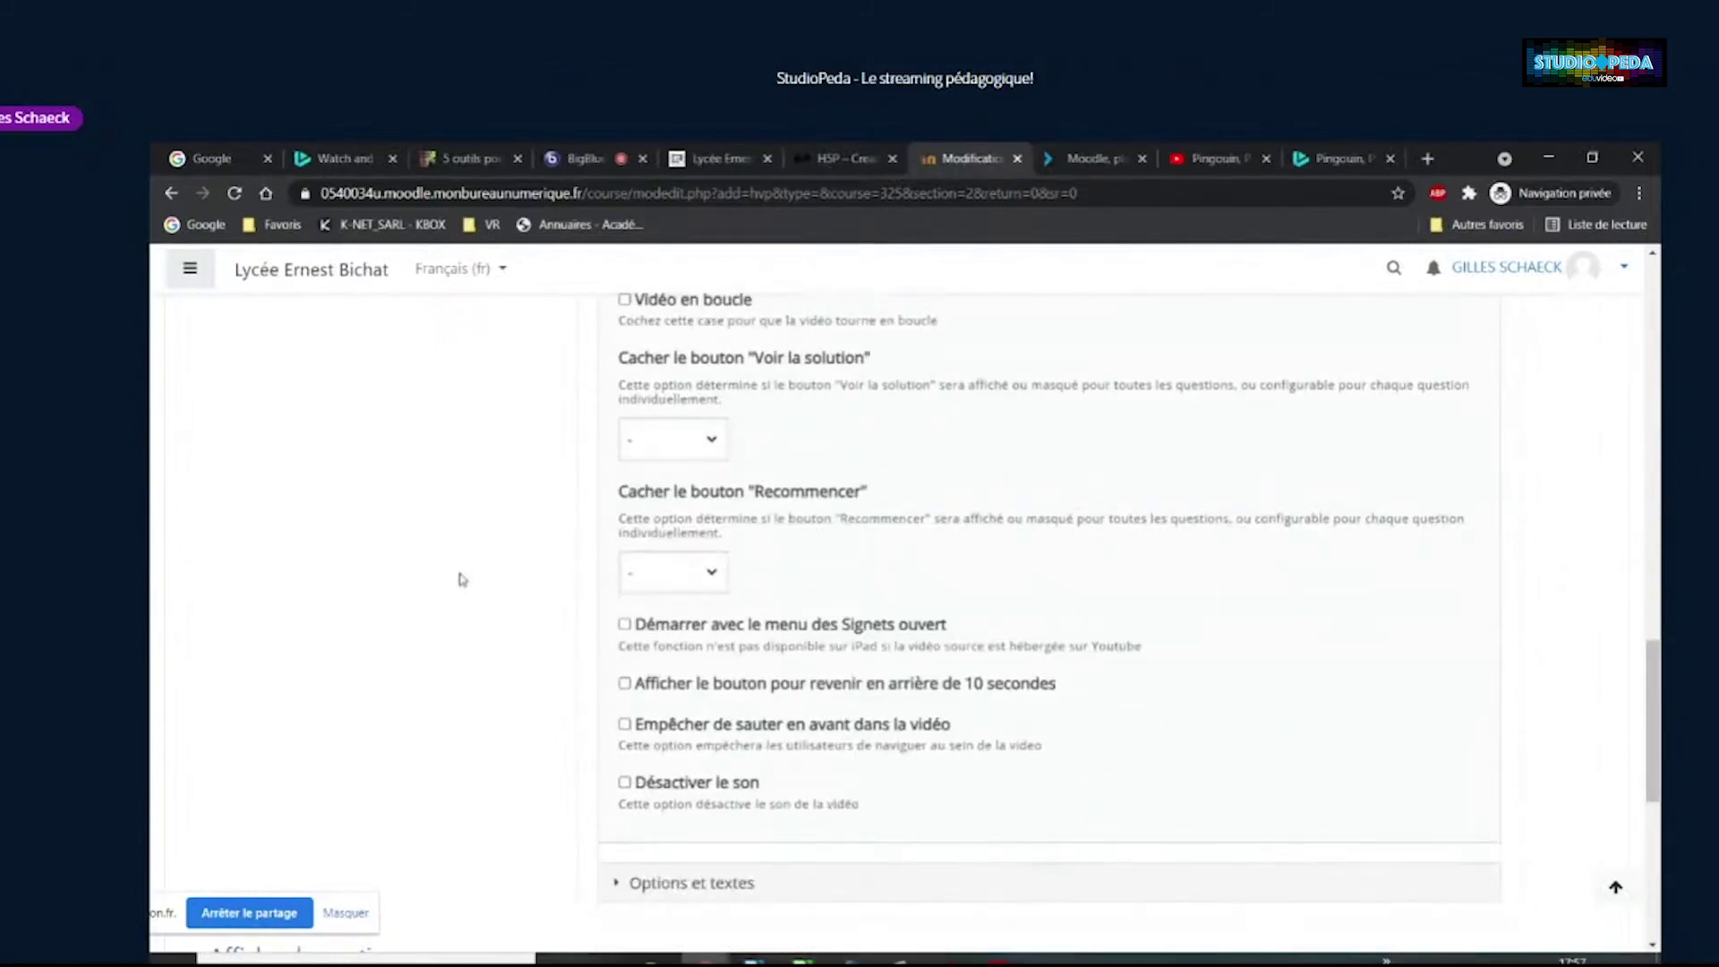
pyautogui.scroll(-1, 582, 600)
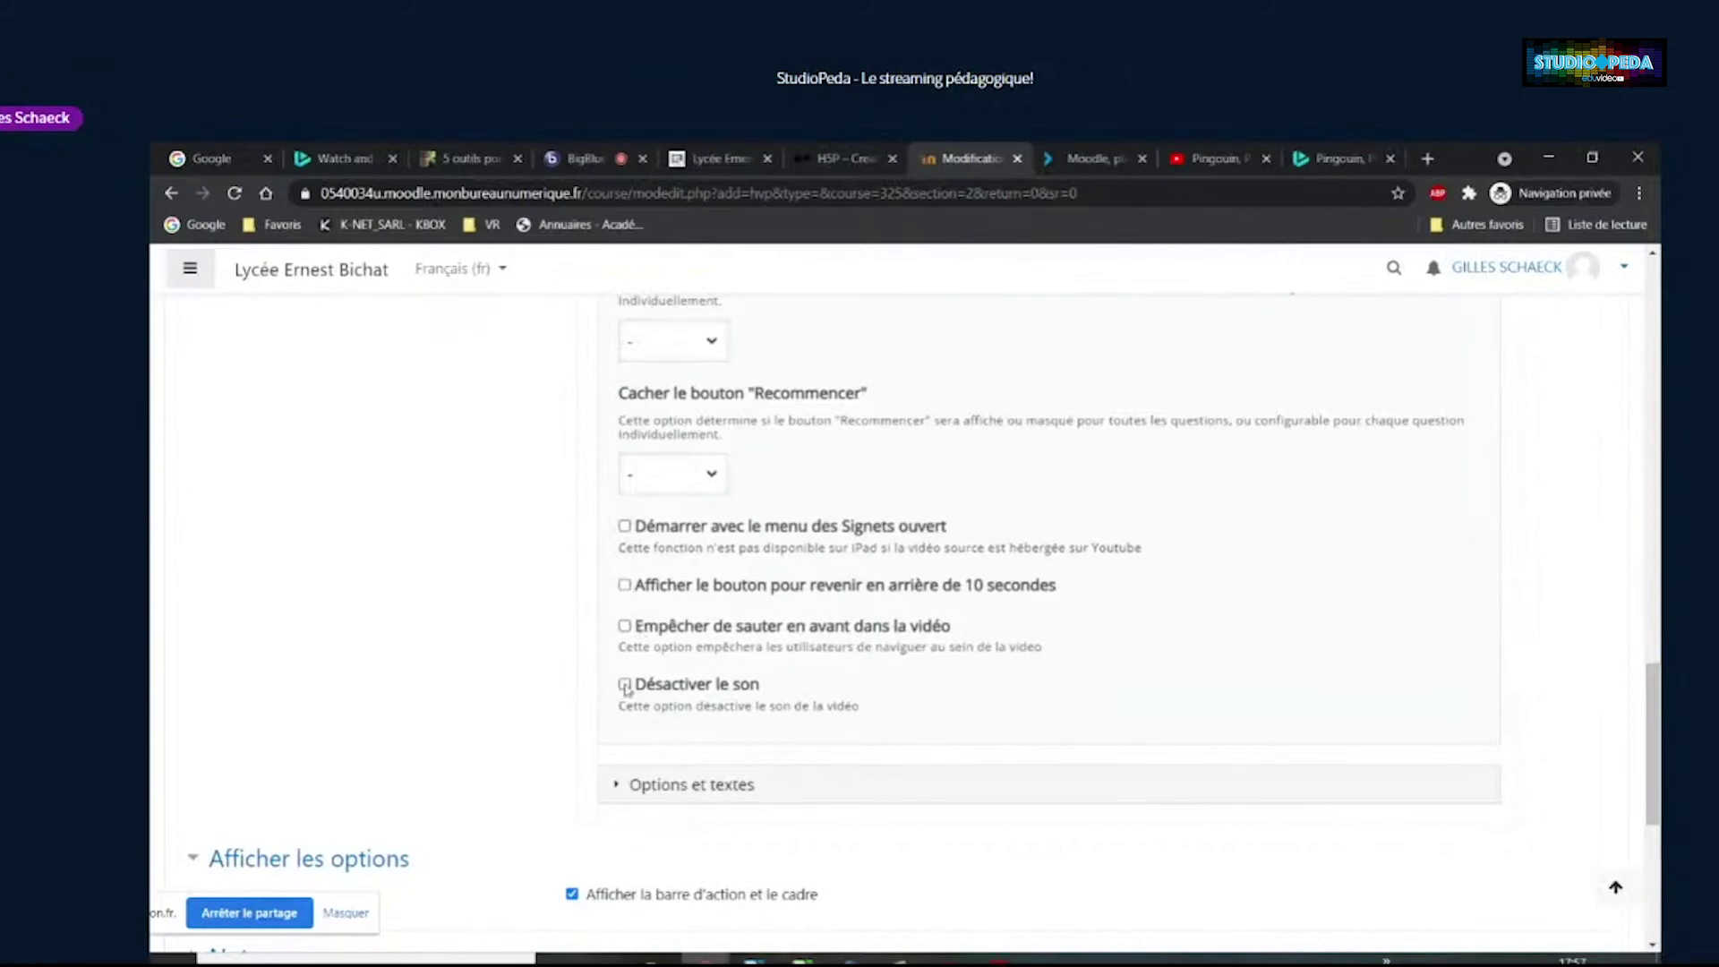
pyautogui.scroll(8, 501, 641)
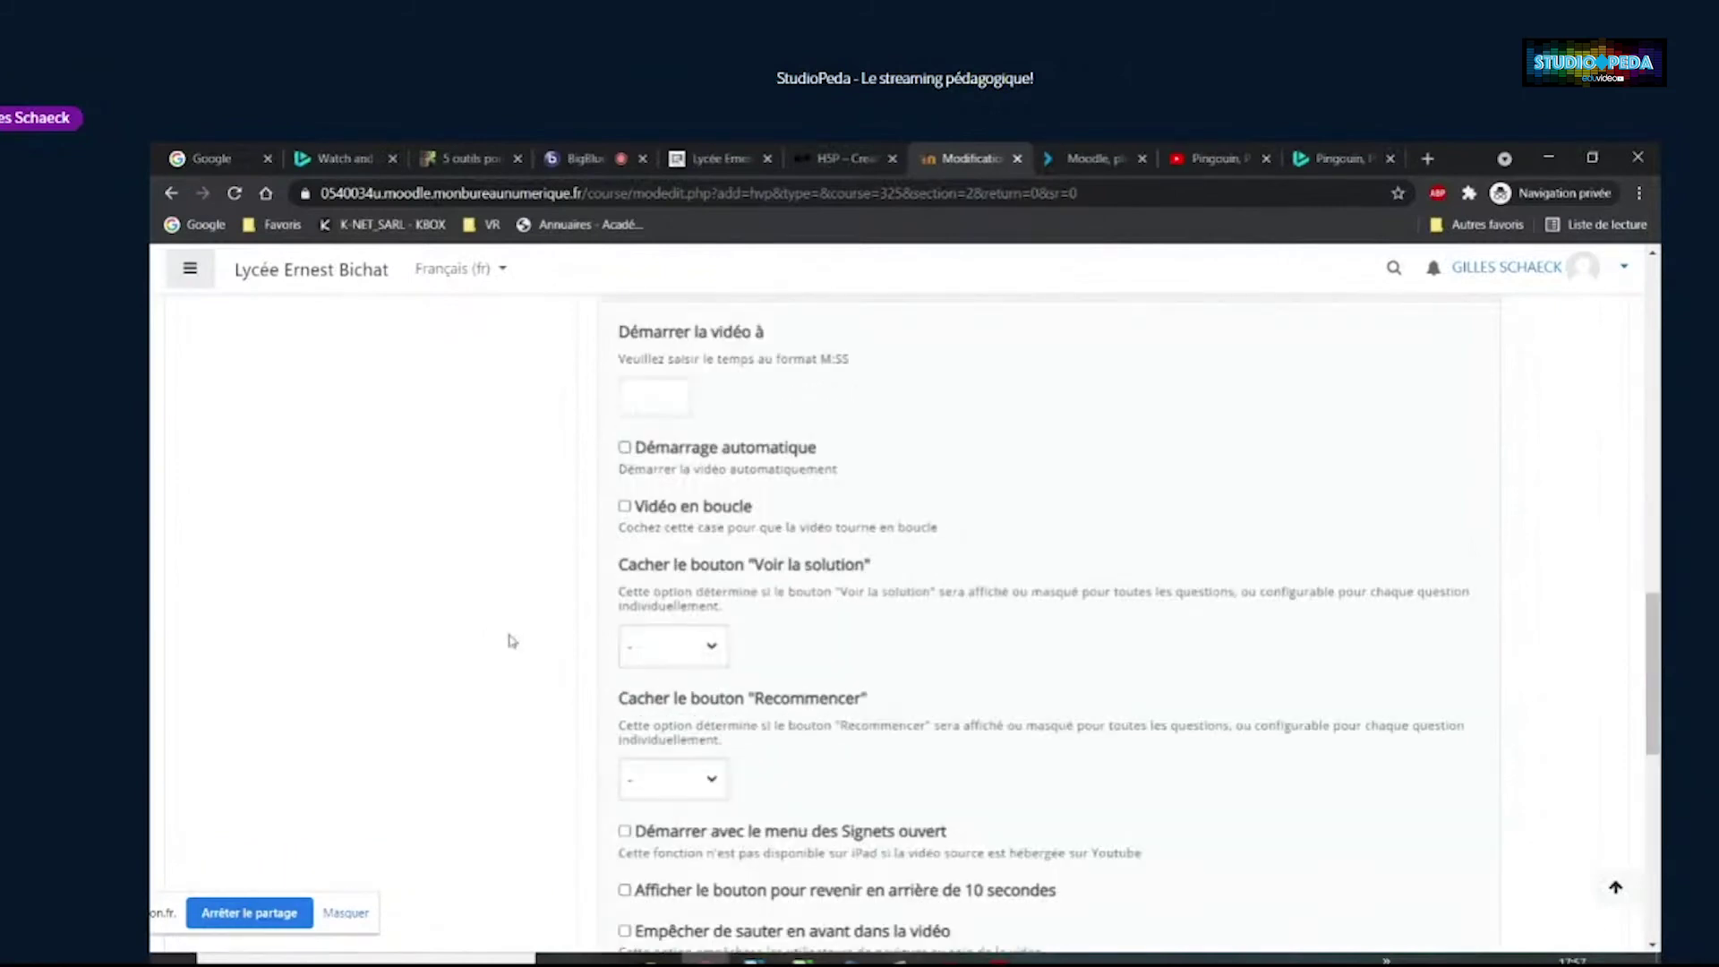
pyautogui.scroll(-10, 542, 636)
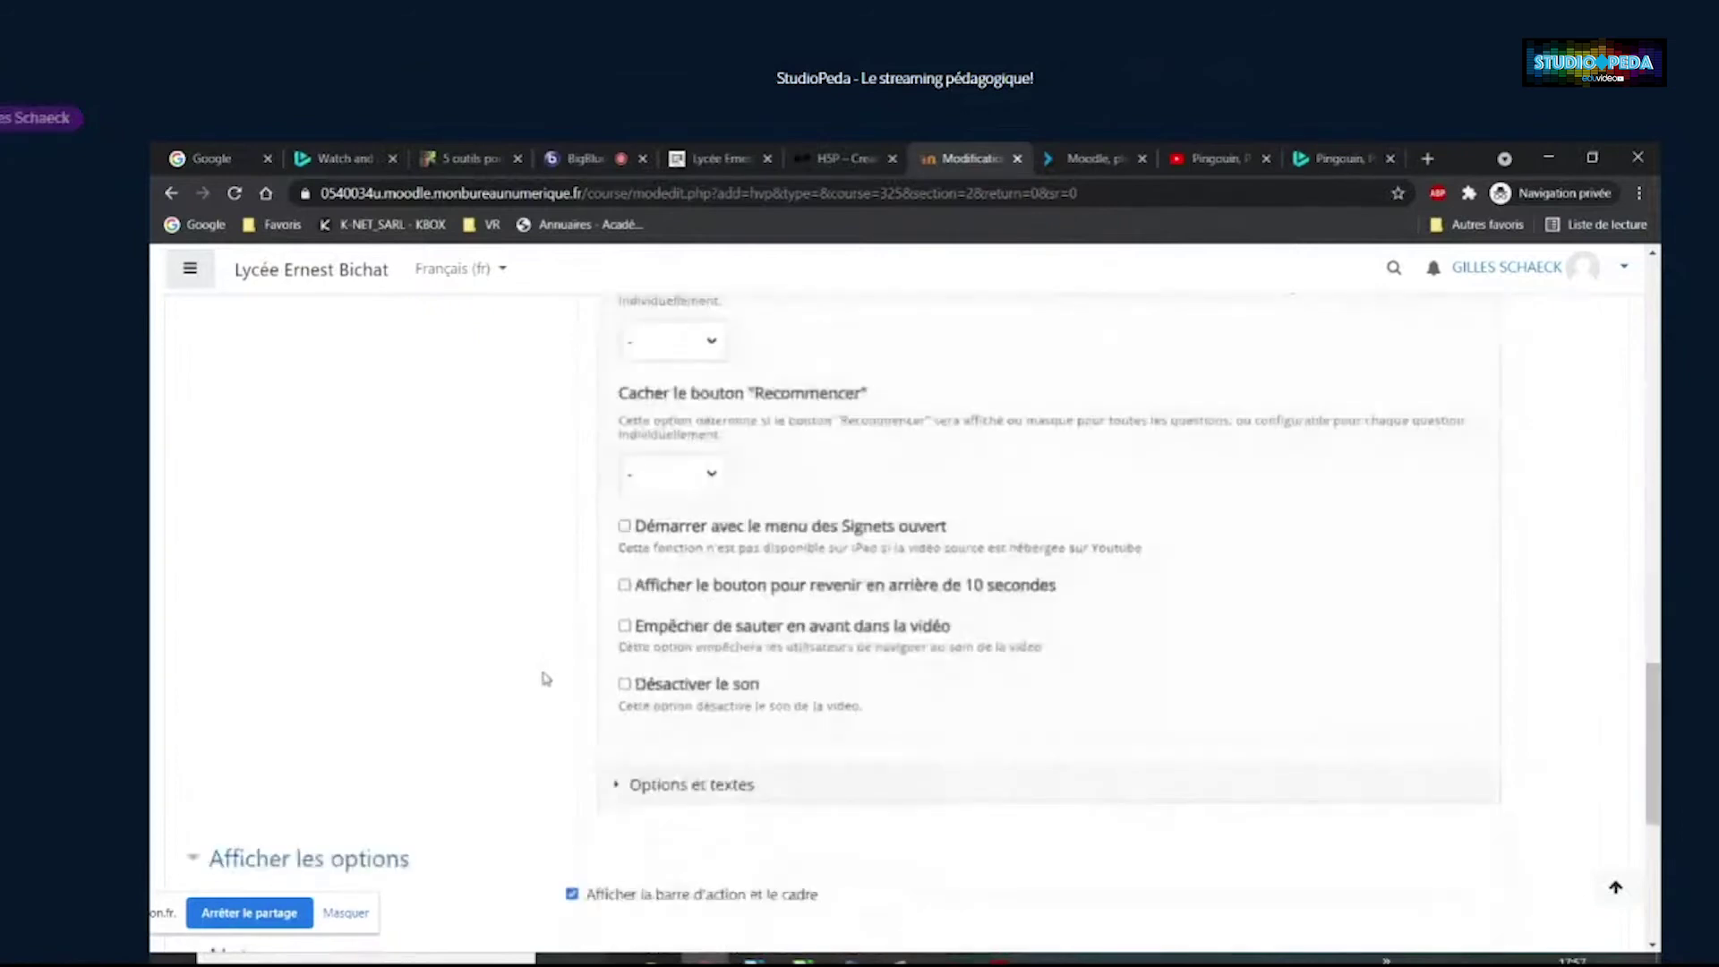
pyautogui.scroll(5, 542, 645)
pyautogui.scroll(6, 542, 646)
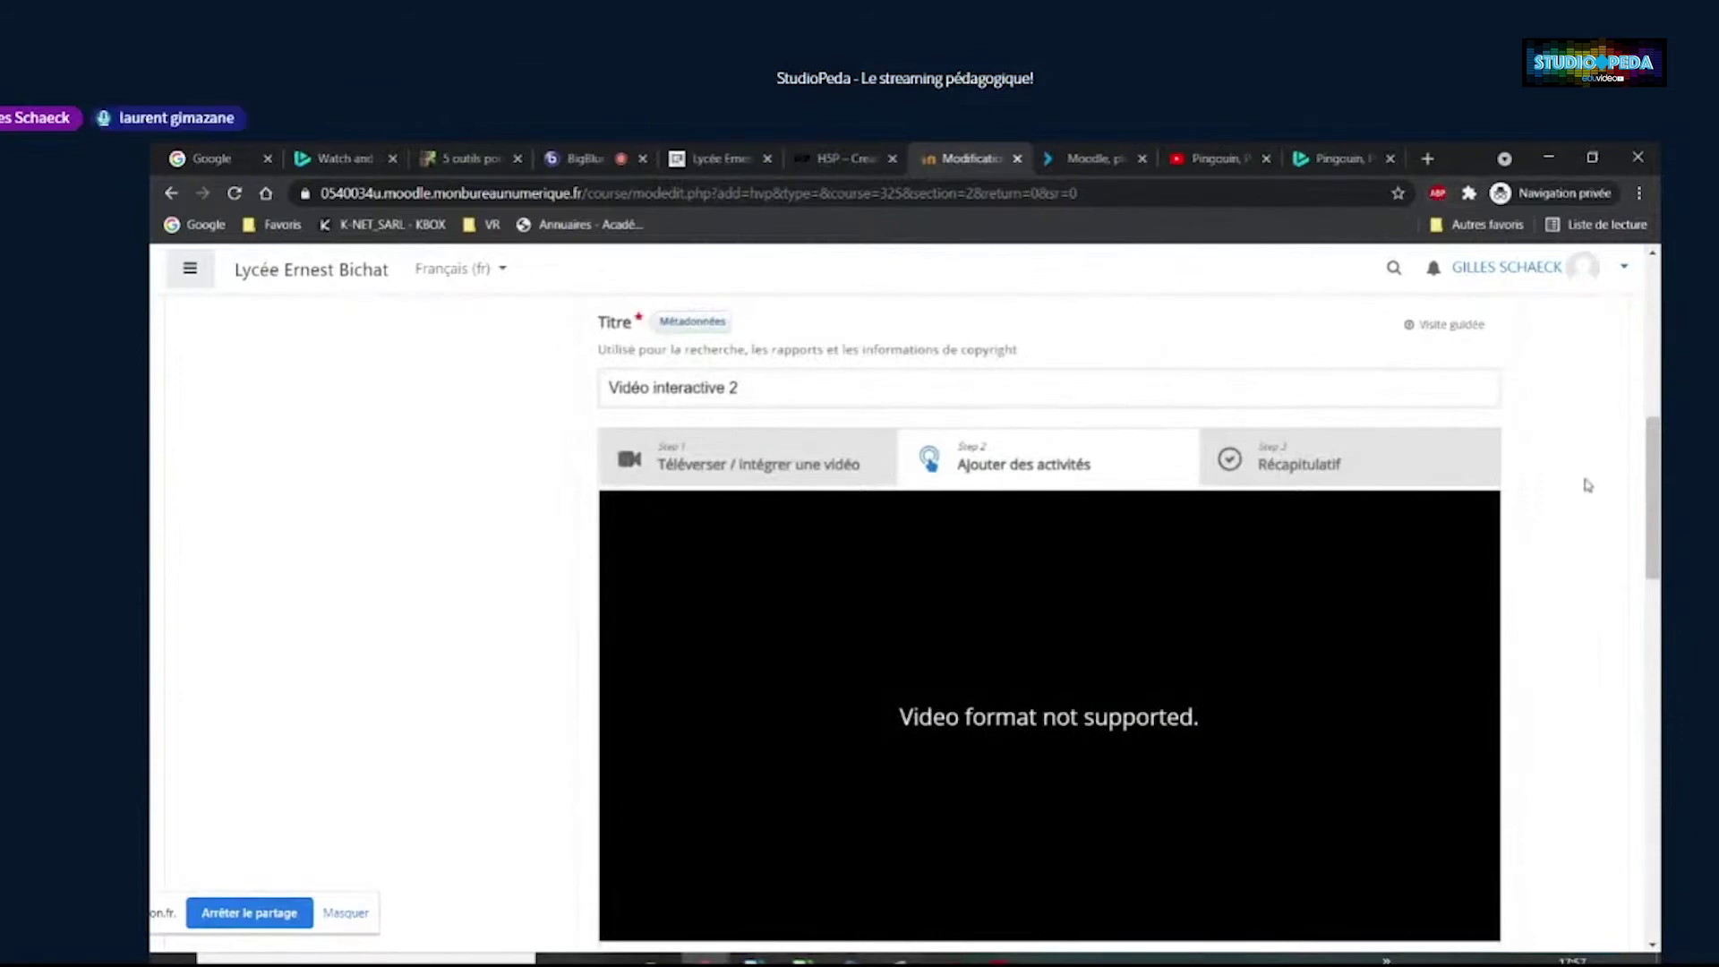
pyautogui.scroll(-1, 1594, 484)
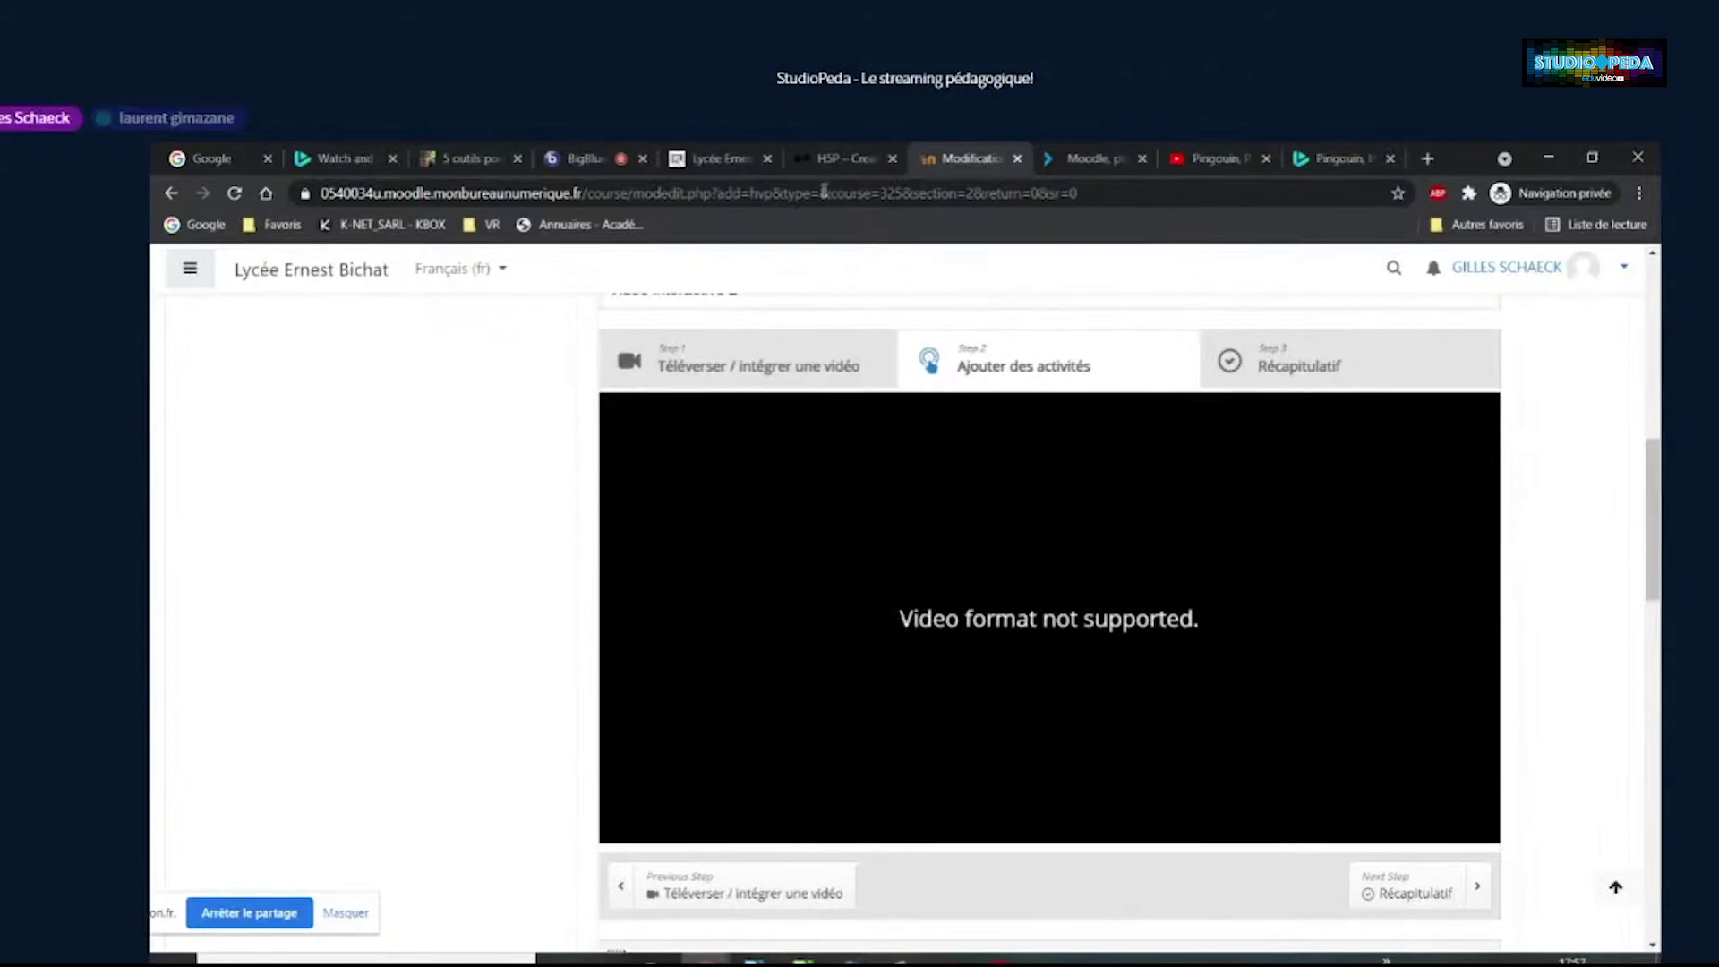
# Return to the Téléverser / intégrer une vidéo stage, examine the accepted video sources in the add-video dialog, and dismiss it
pyautogui.scroll(4, 385, 412)
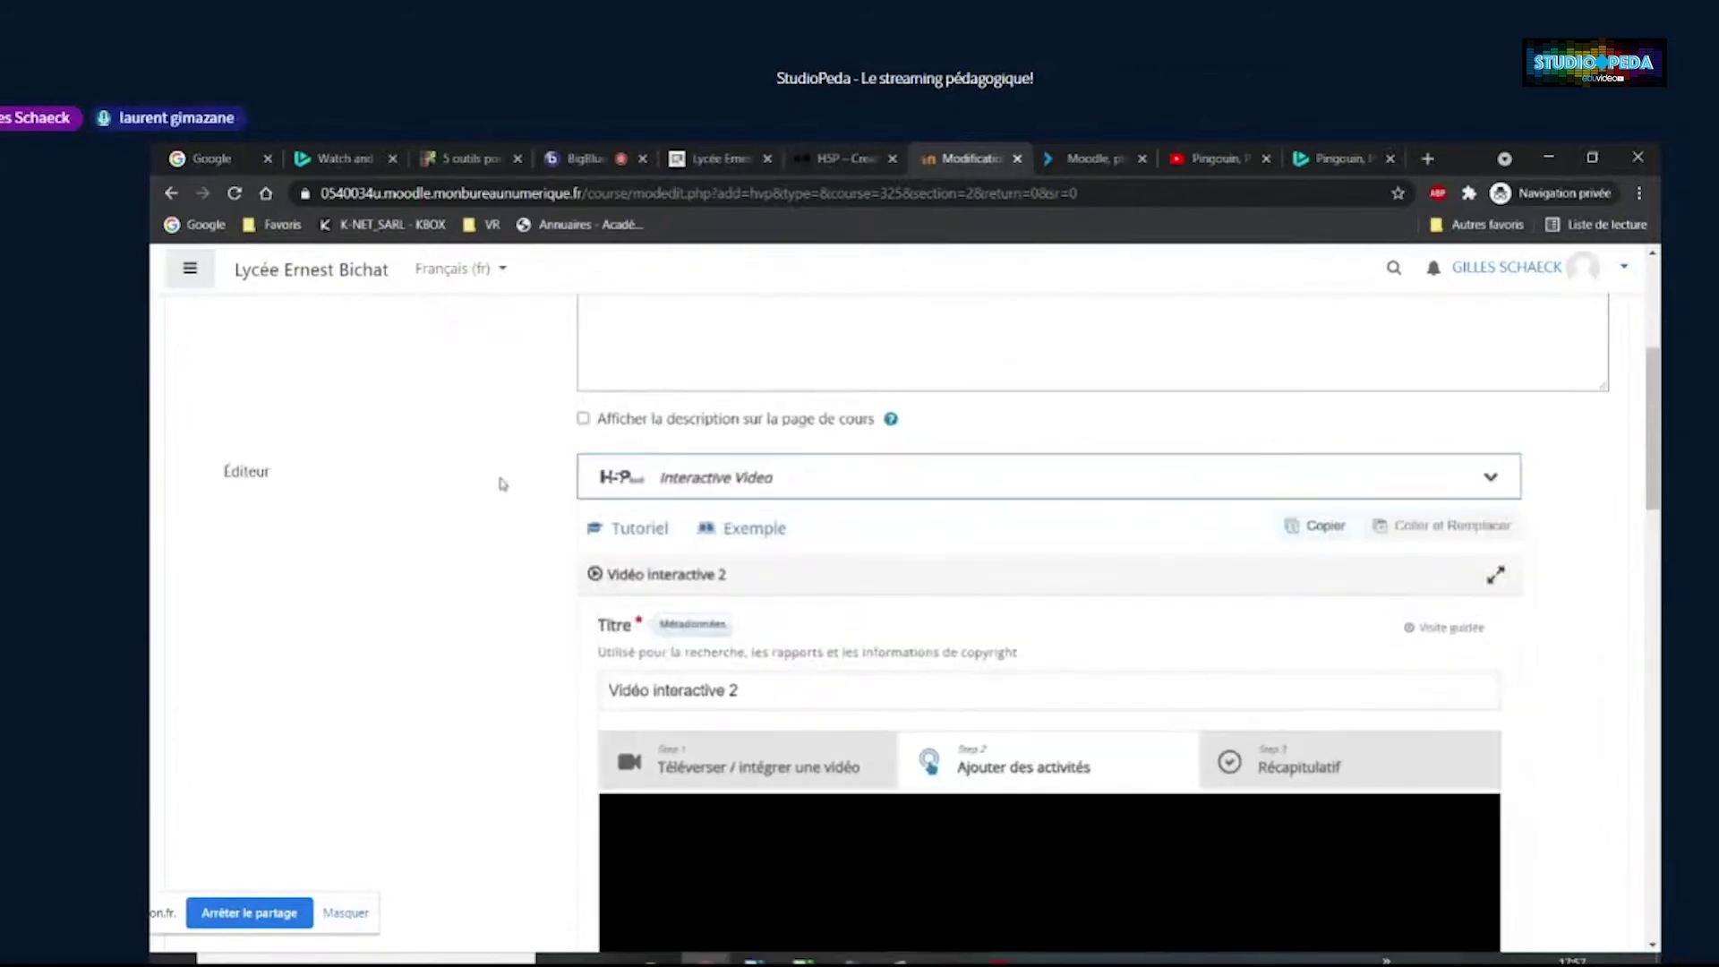
pyautogui.scroll(4, 503, 485)
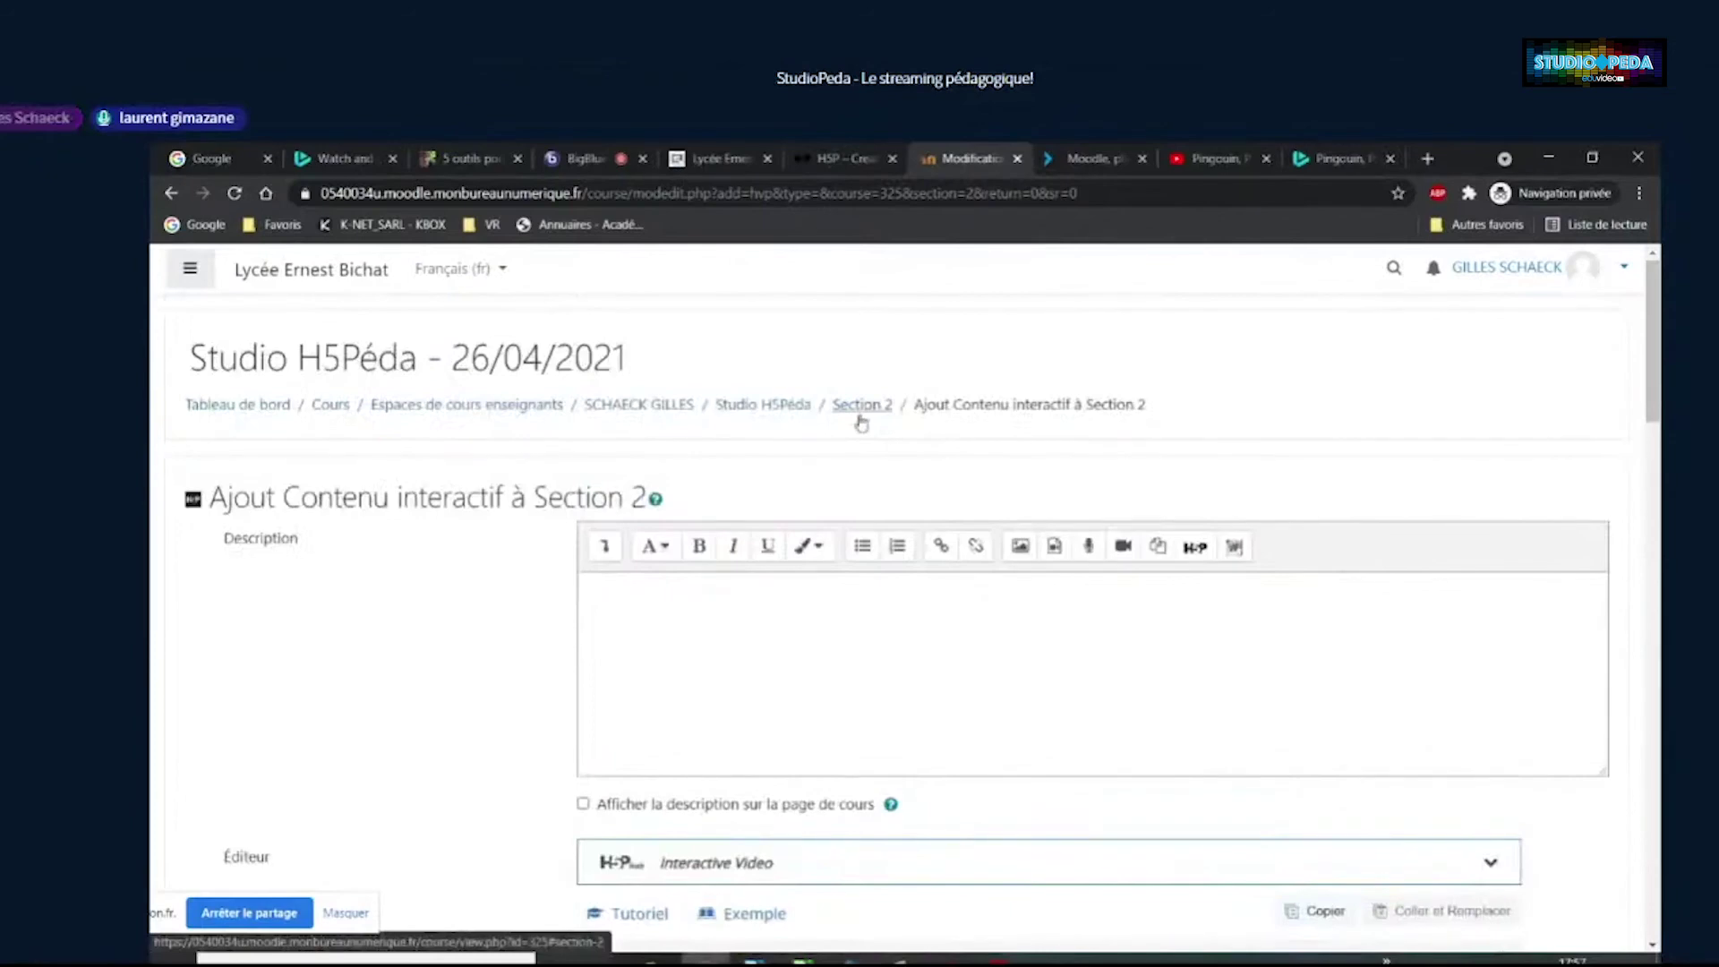
pyautogui.scroll(-9, 457, 507)
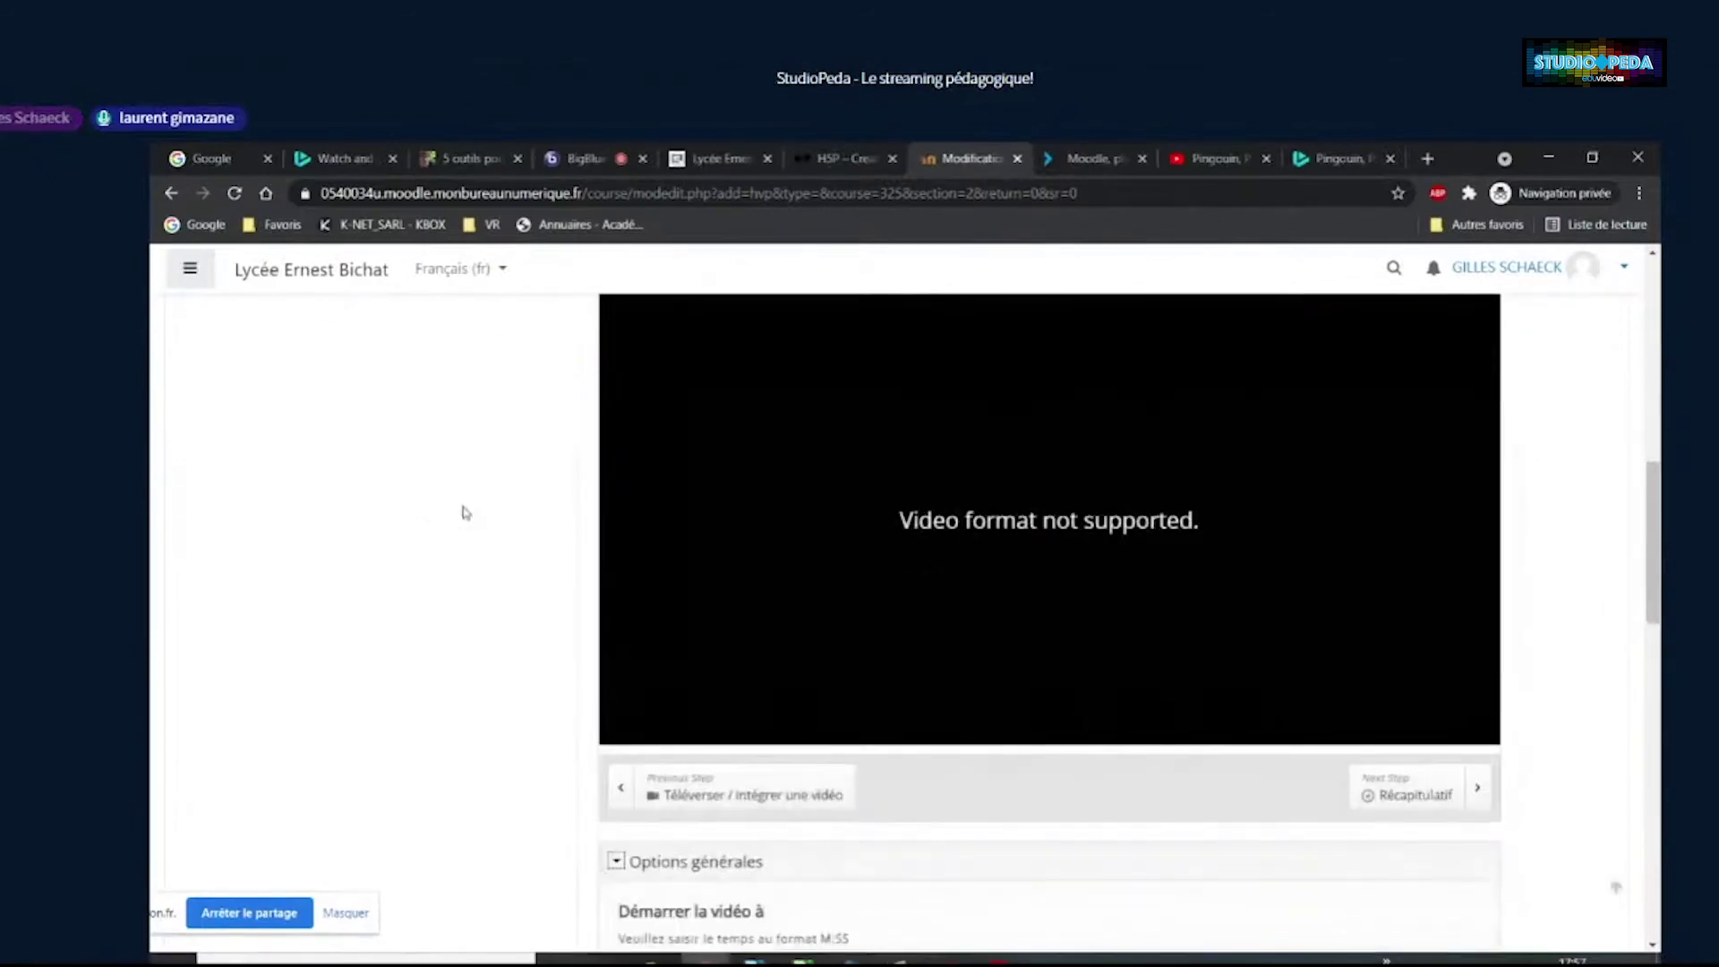
pyautogui.scroll(2, 464, 507)
pyautogui.click(804, 474)
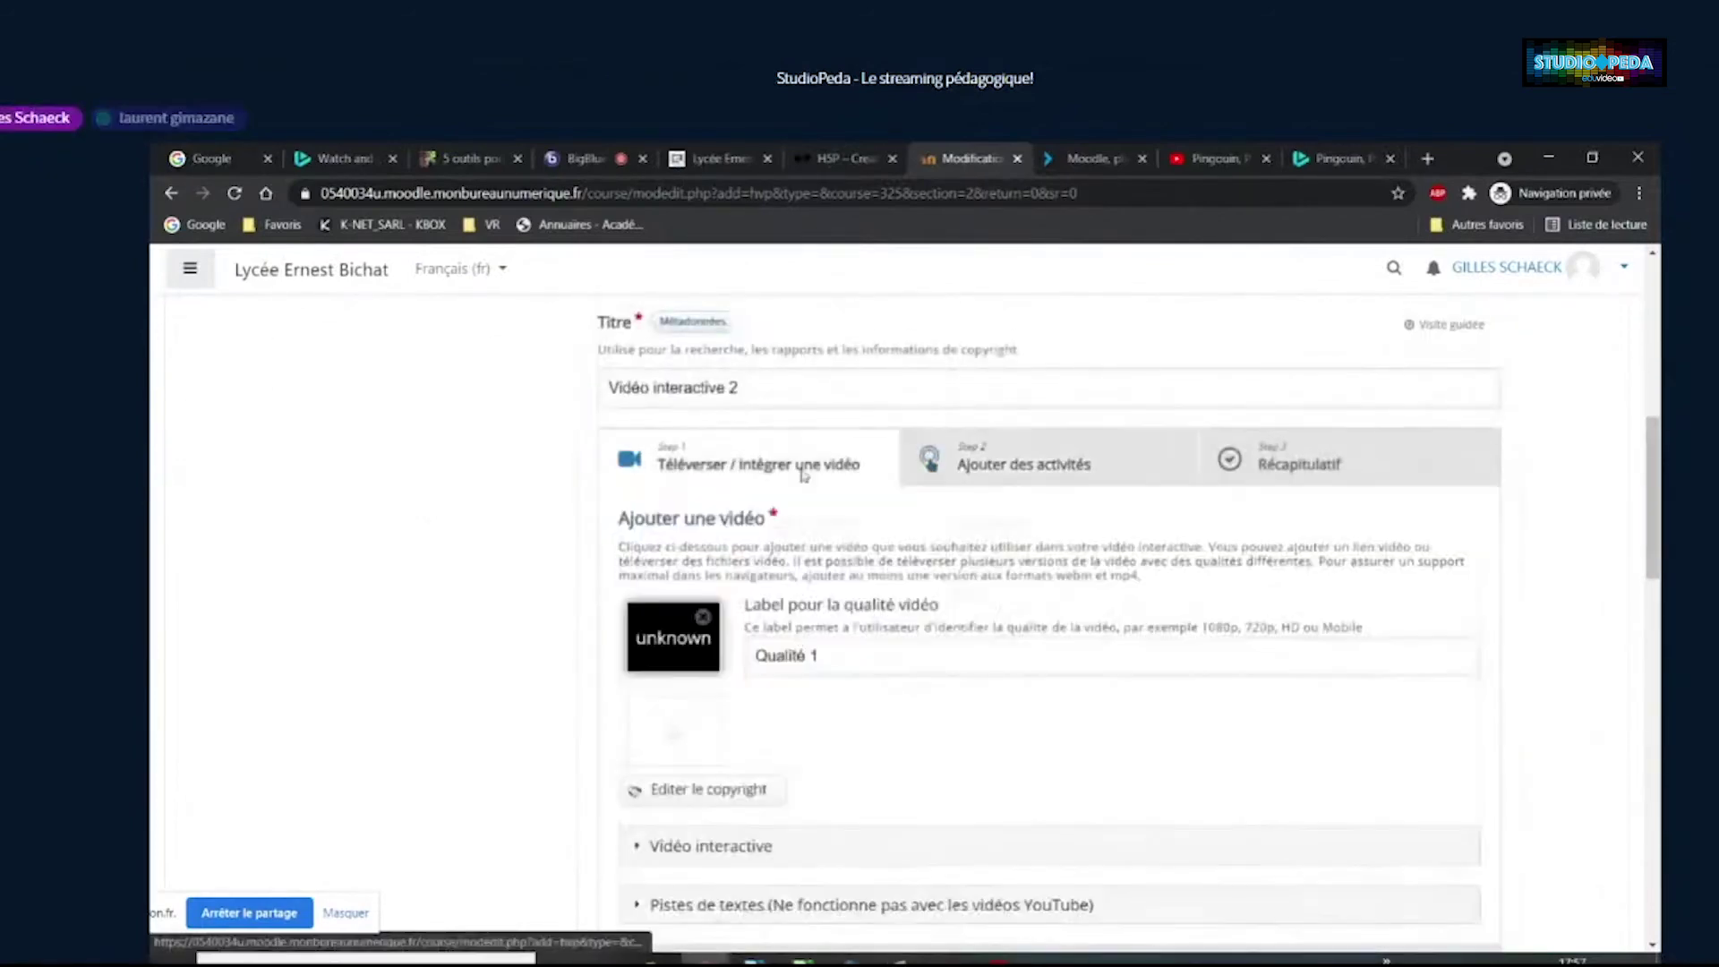
pyautogui.click(683, 736)
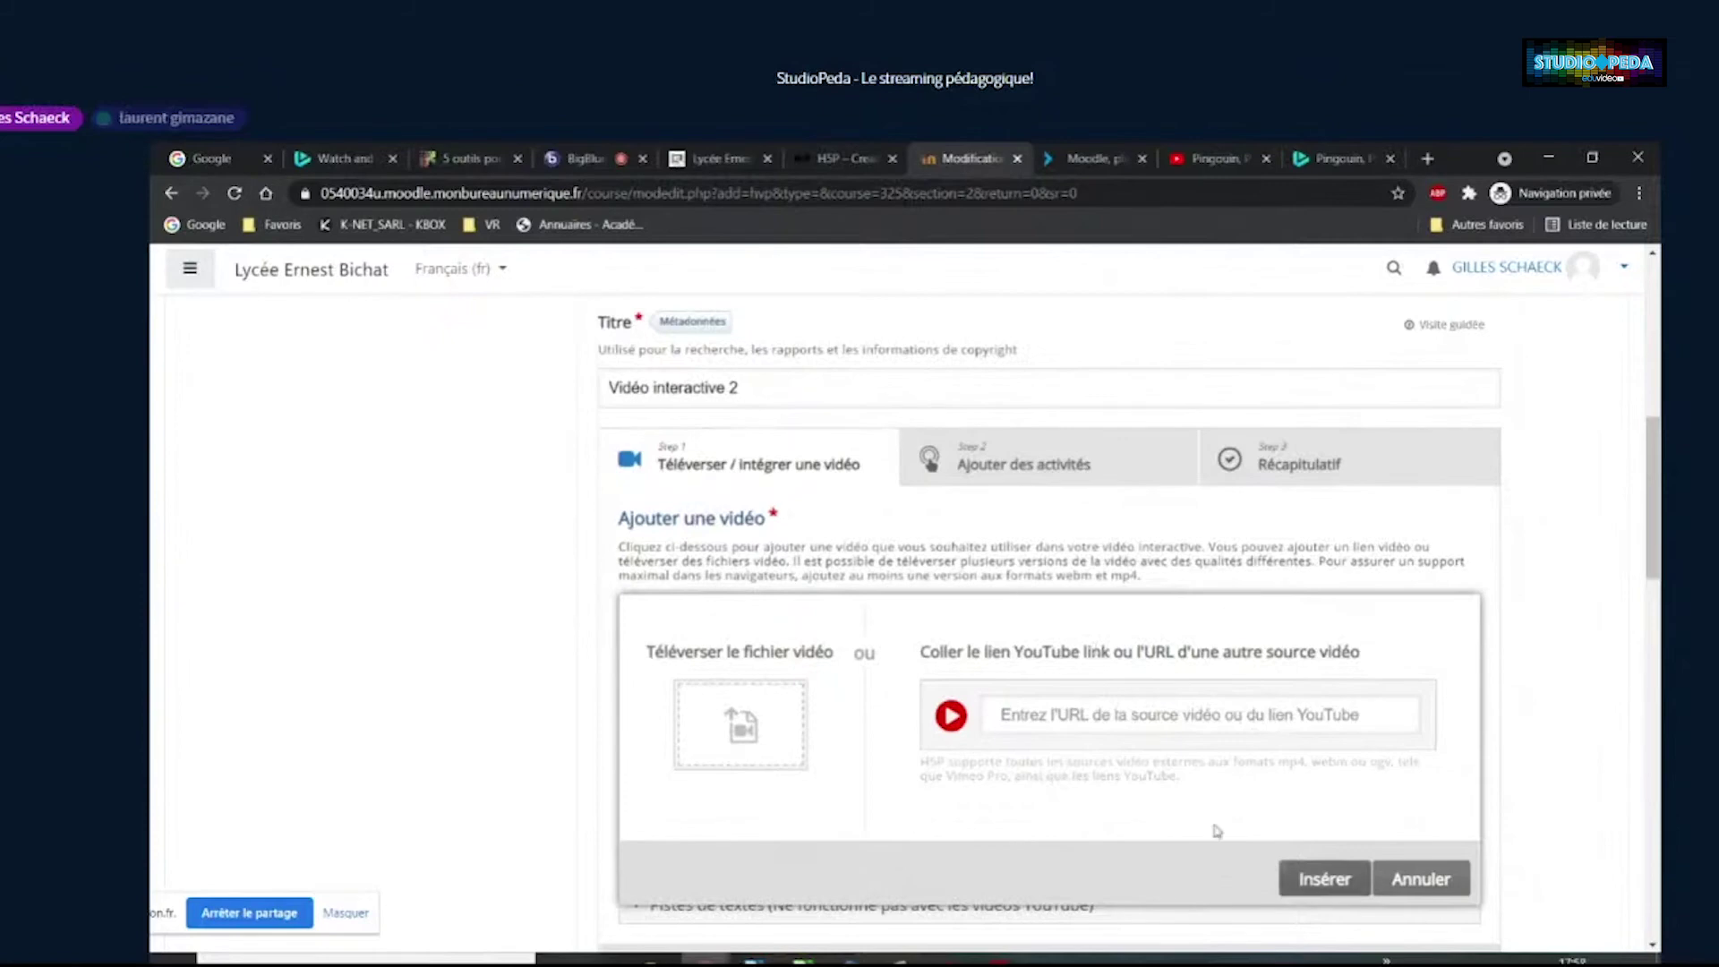
pyautogui.click(1422, 880)
# Leave the unsaved interactive video form for the course's Section 2 and open the existing Vidéo interactive activity
pyautogui.scroll(8, 475, 565)
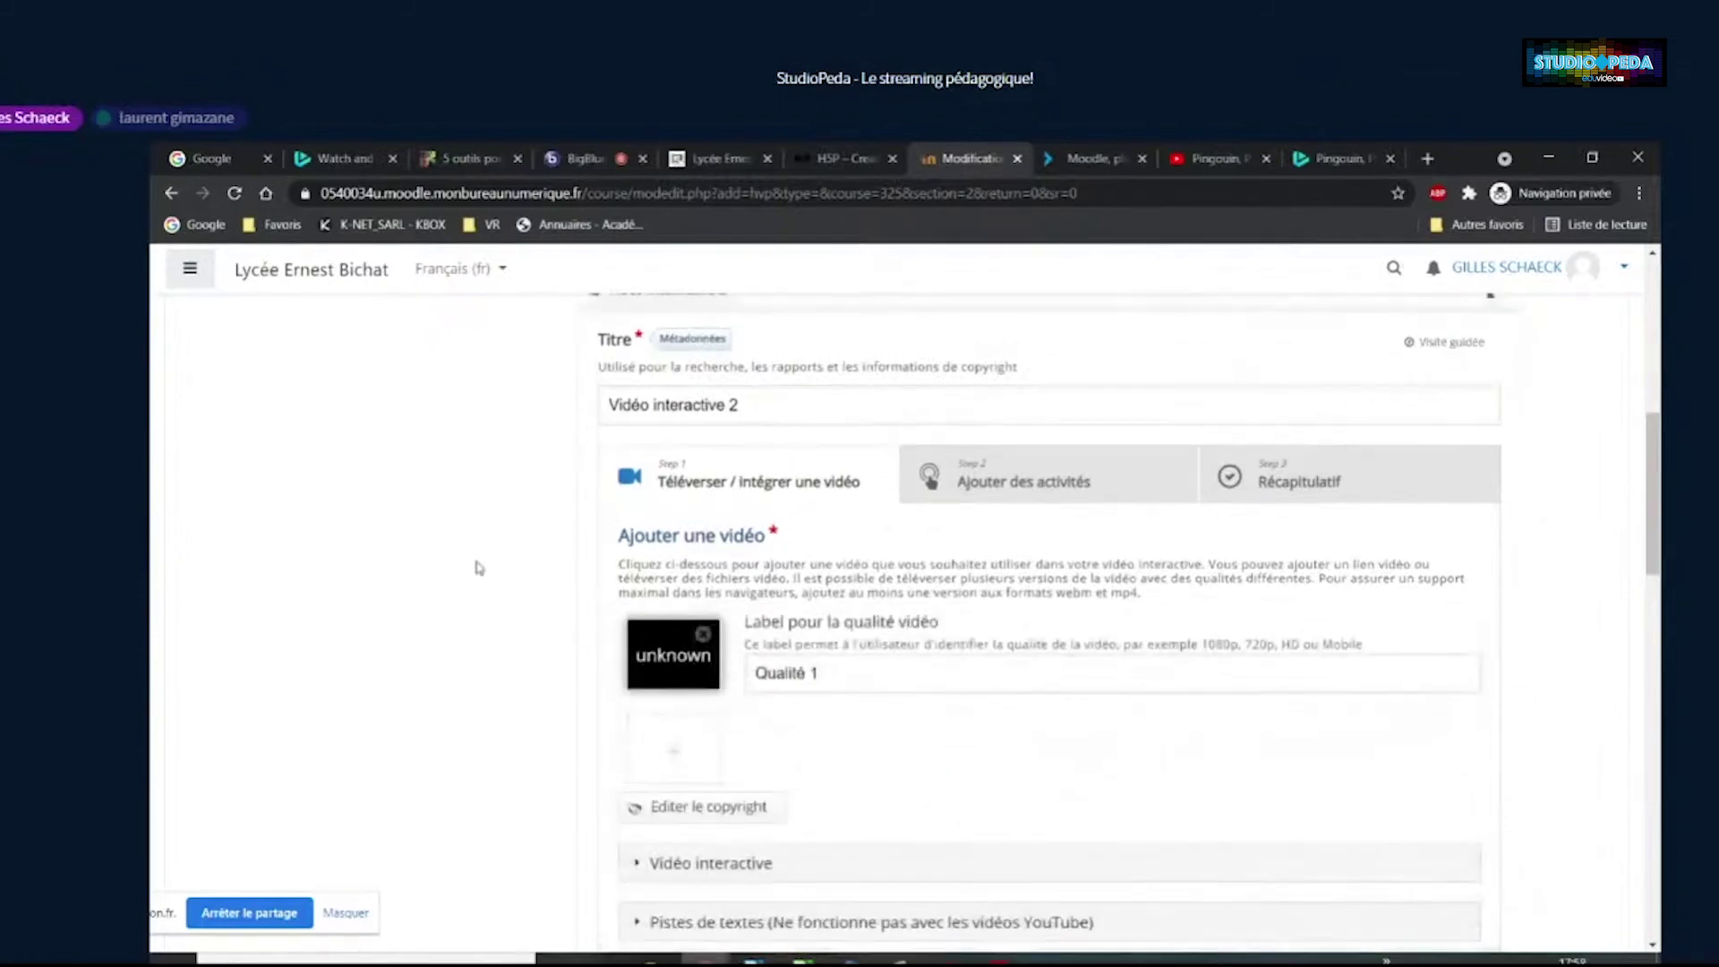
pyautogui.click(863, 406)
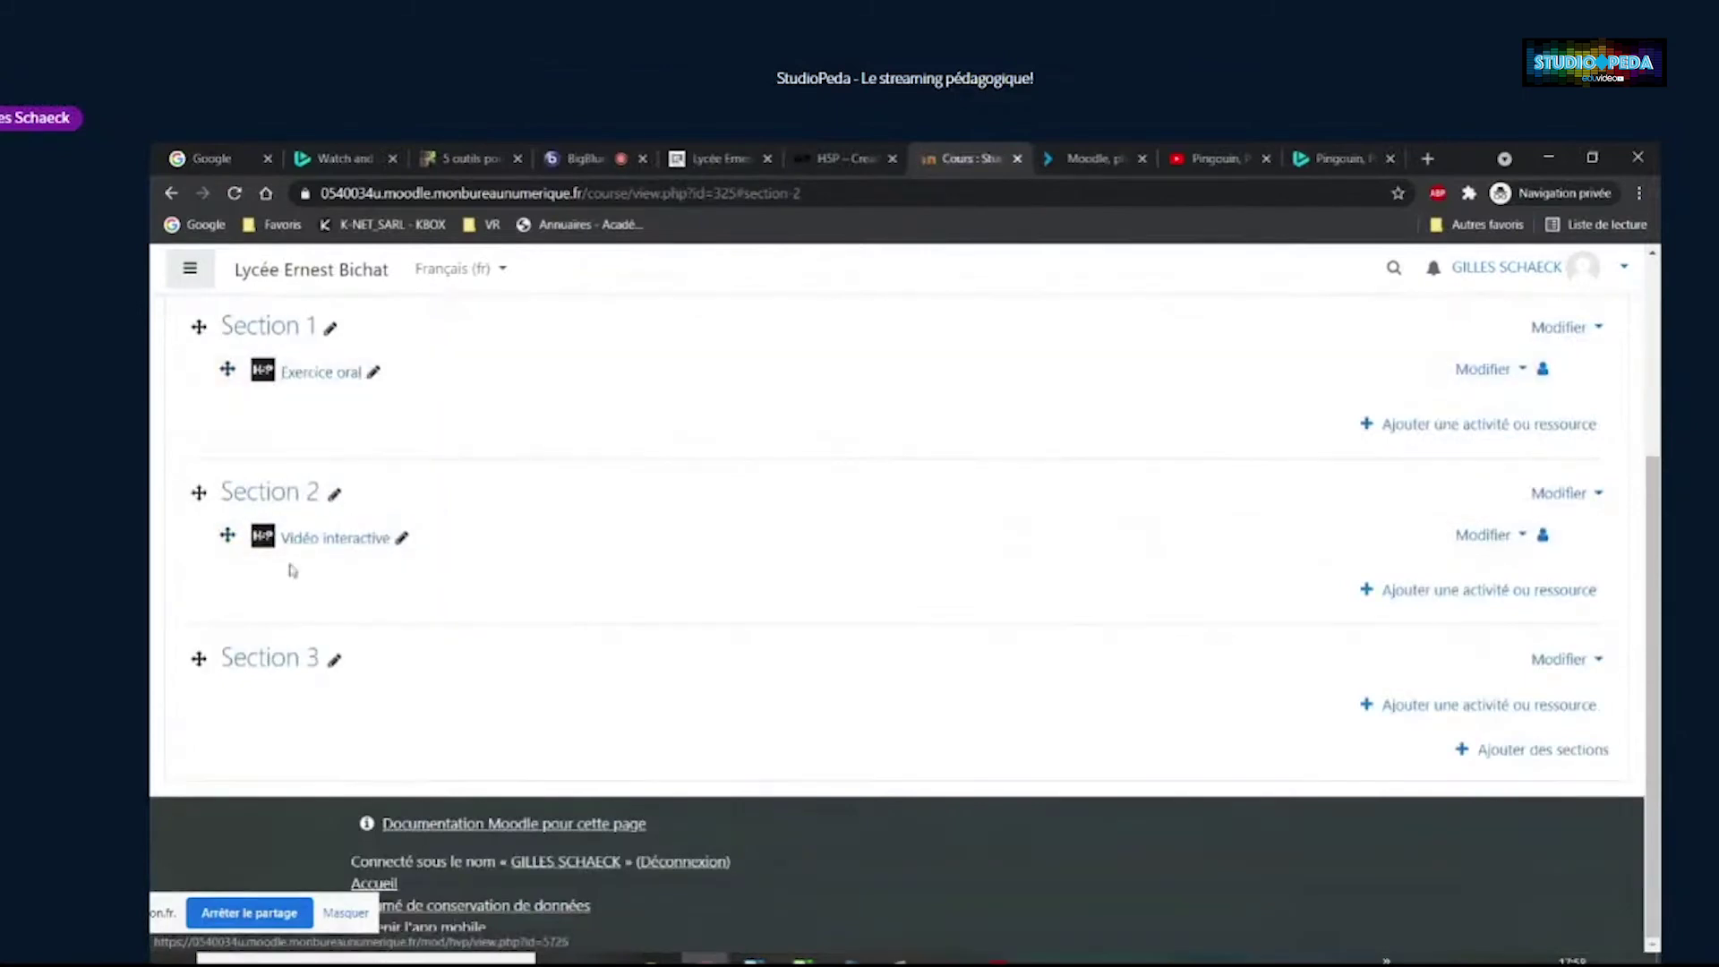
pyautogui.click(340, 538)
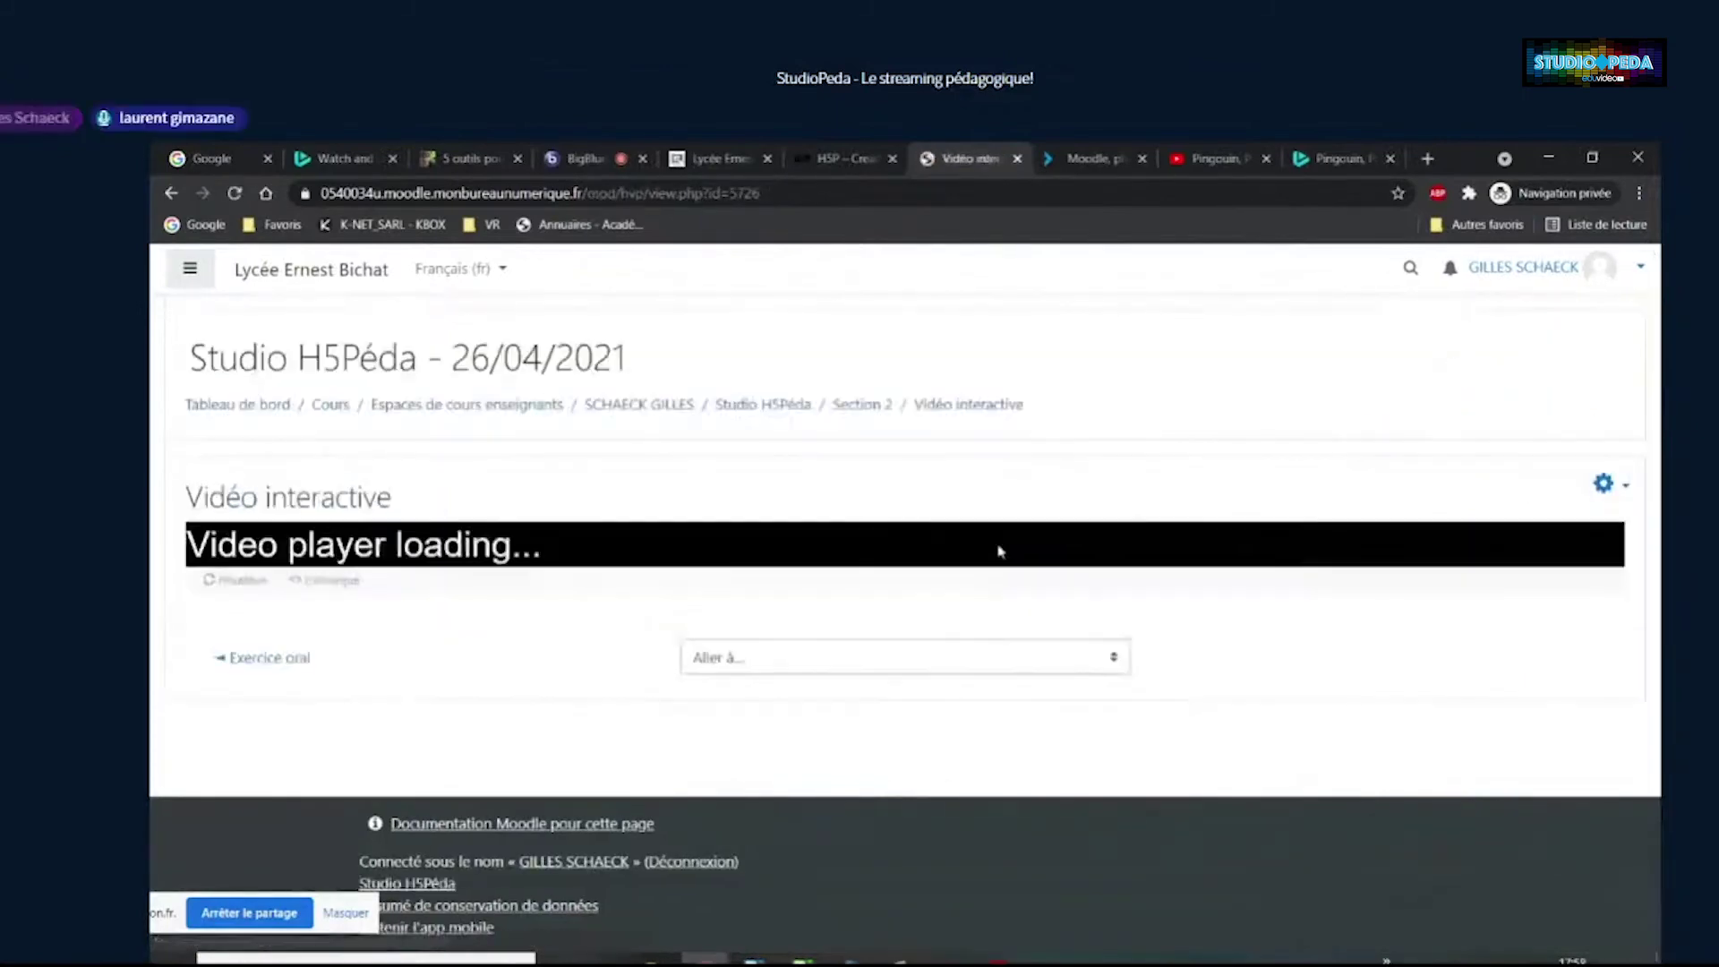
pyautogui.scroll(-1, 1054, 470)
pyautogui.scroll(-4, 1054, 470)
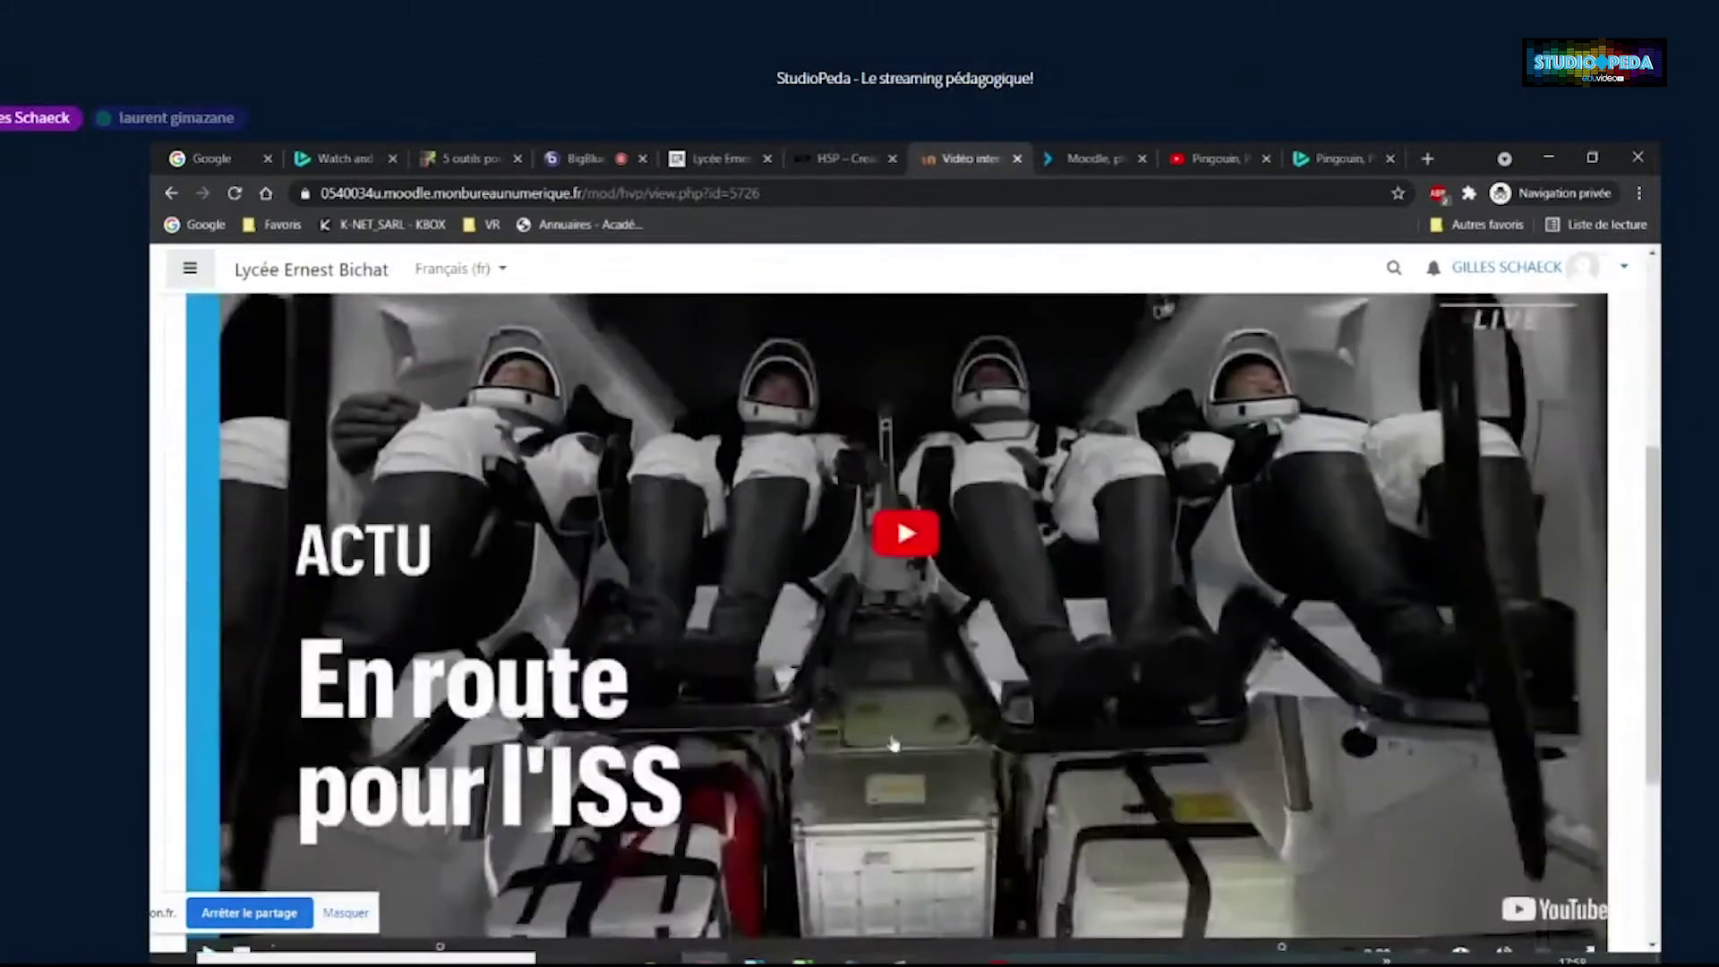
# Play the interactive video, skip ahead to about 5:47 just before the last question marker, and mute the sound
pyautogui.click(892, 743)
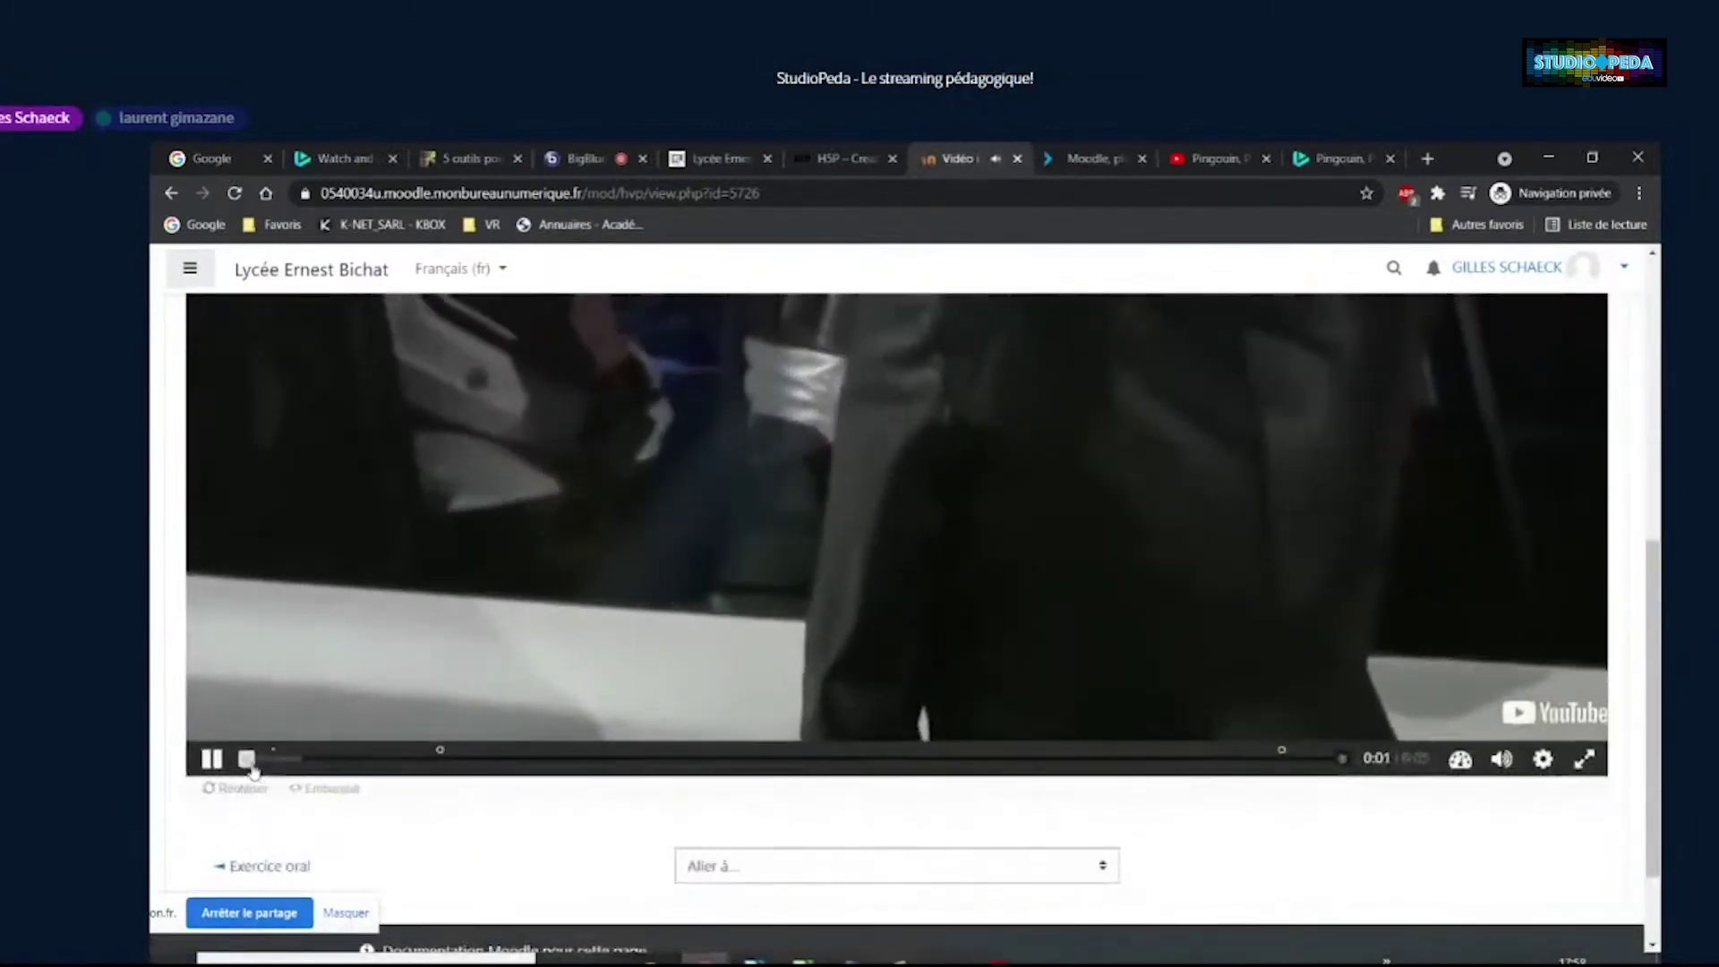
pyautogui.moveTo(249, 761); pyautogui.dragTo(1267, 759)
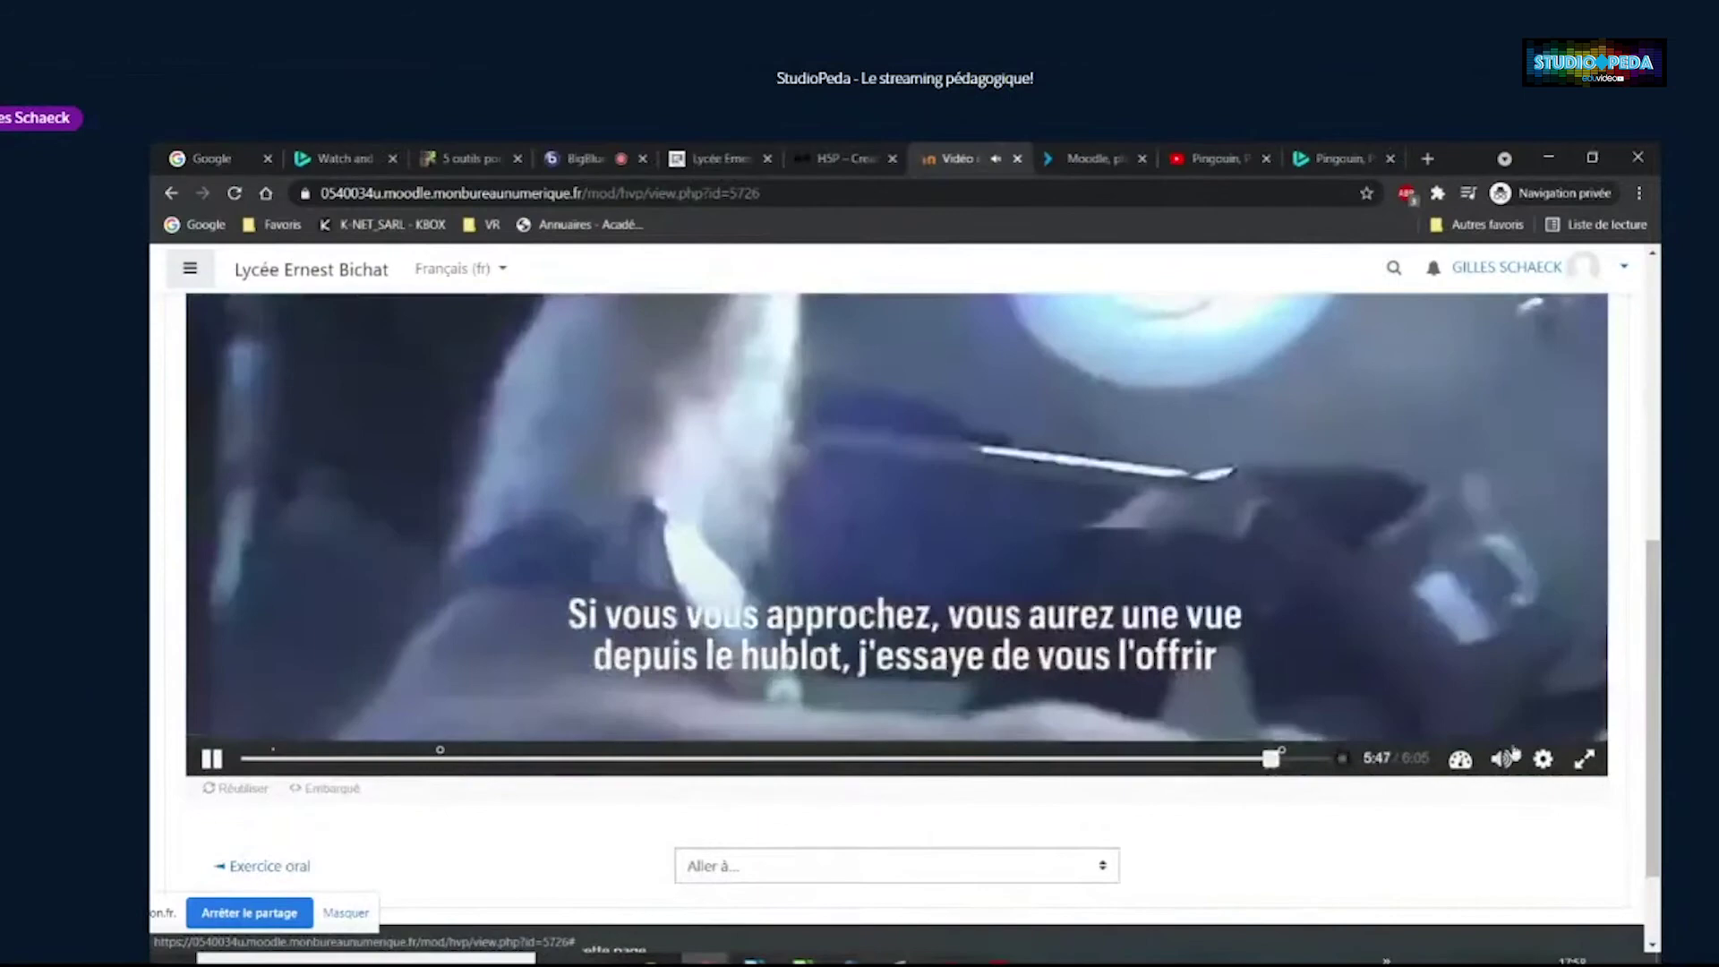
pyautogui.click(1497, 766)
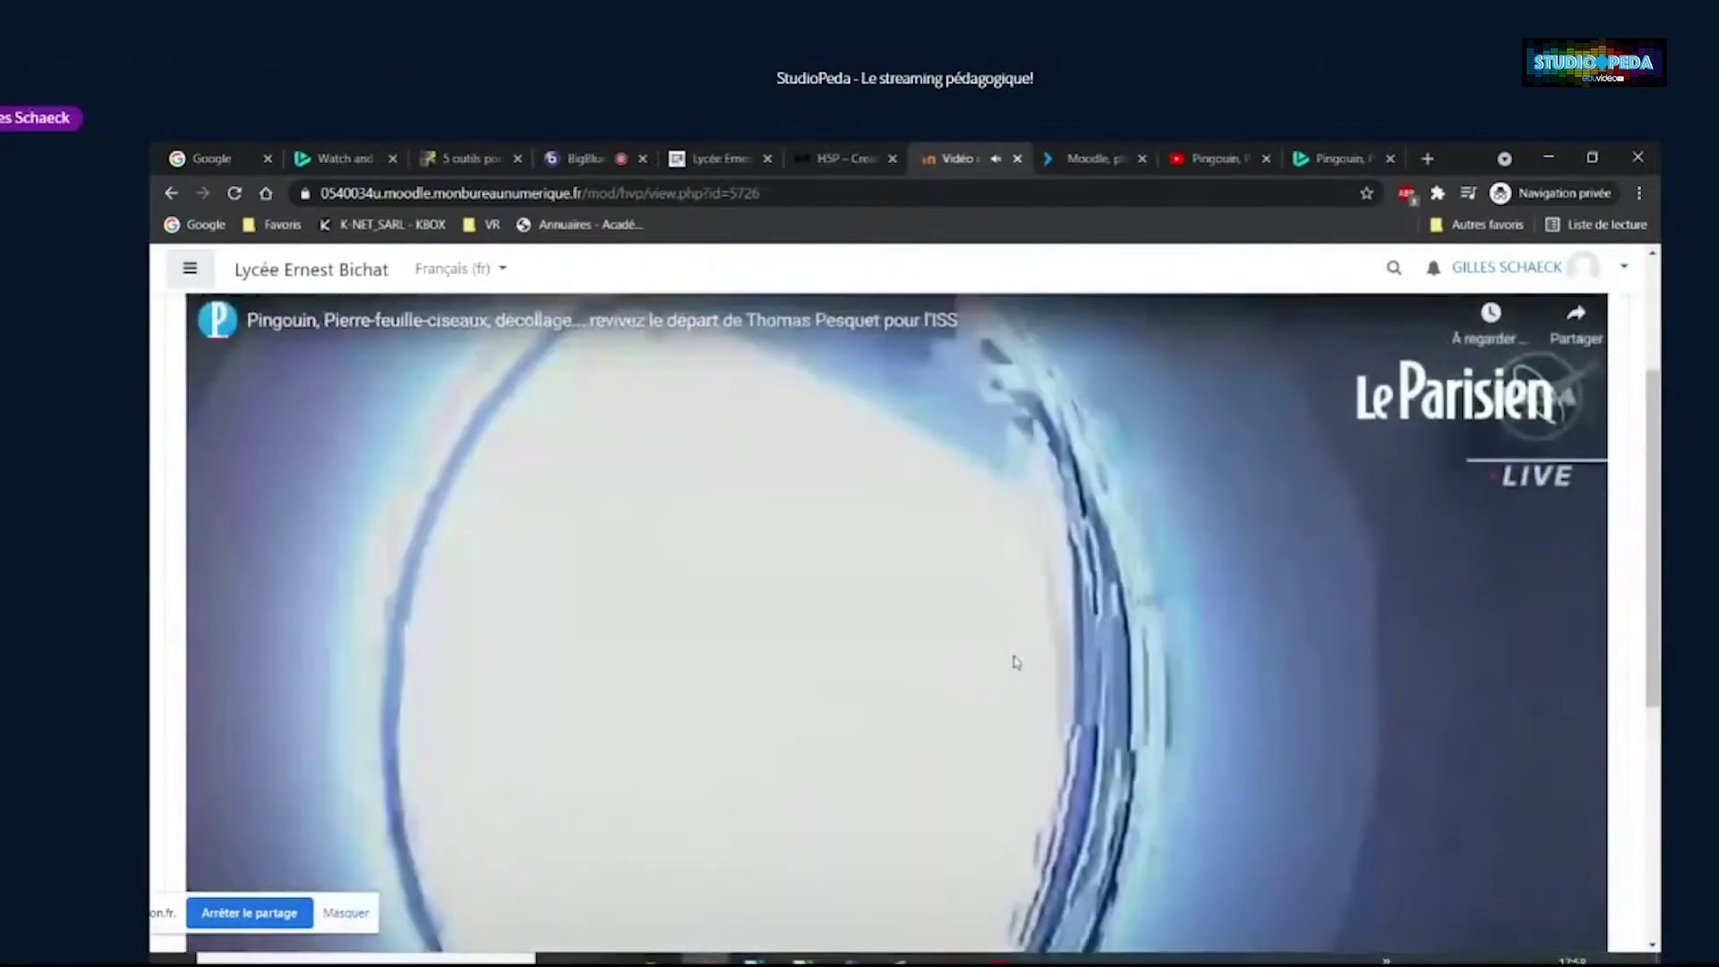
pyautogui.scroll(-2, 1265, 870)
pyautogui.scroll(1, 656, 698)
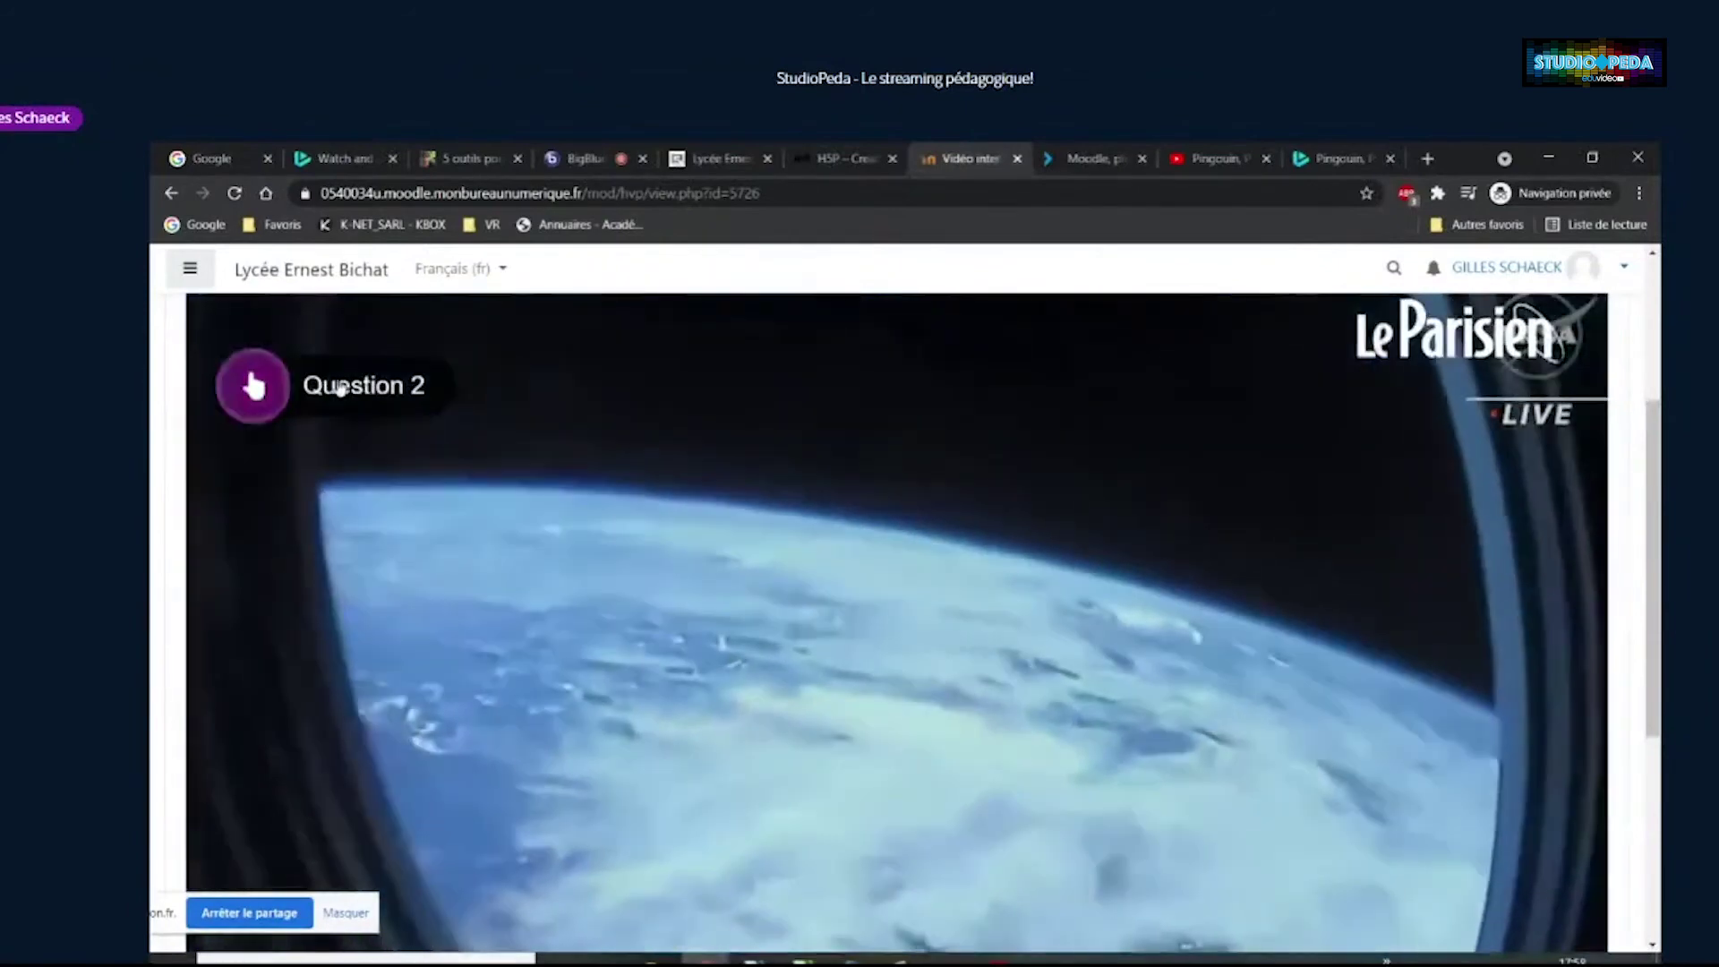
# Answer Question 2 about the astronauts' voyage with Vrai, verify the answer, and continue the video
pyautogui.click(338, 387)
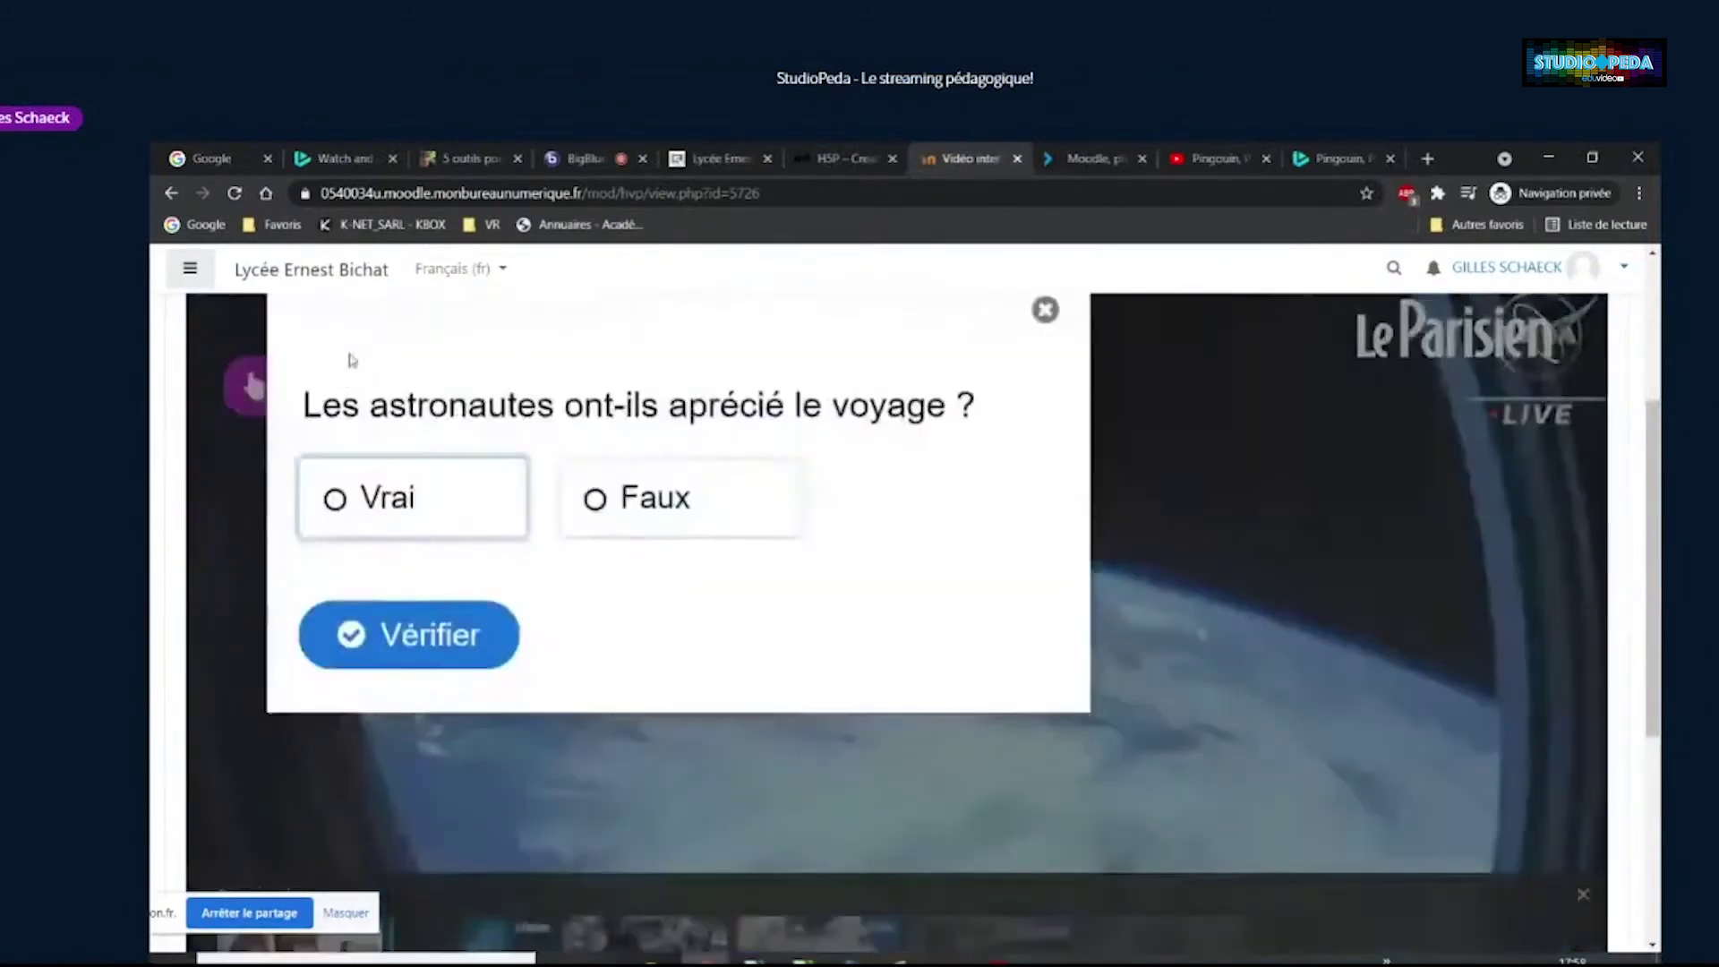
pyautogui.click(397, 507)
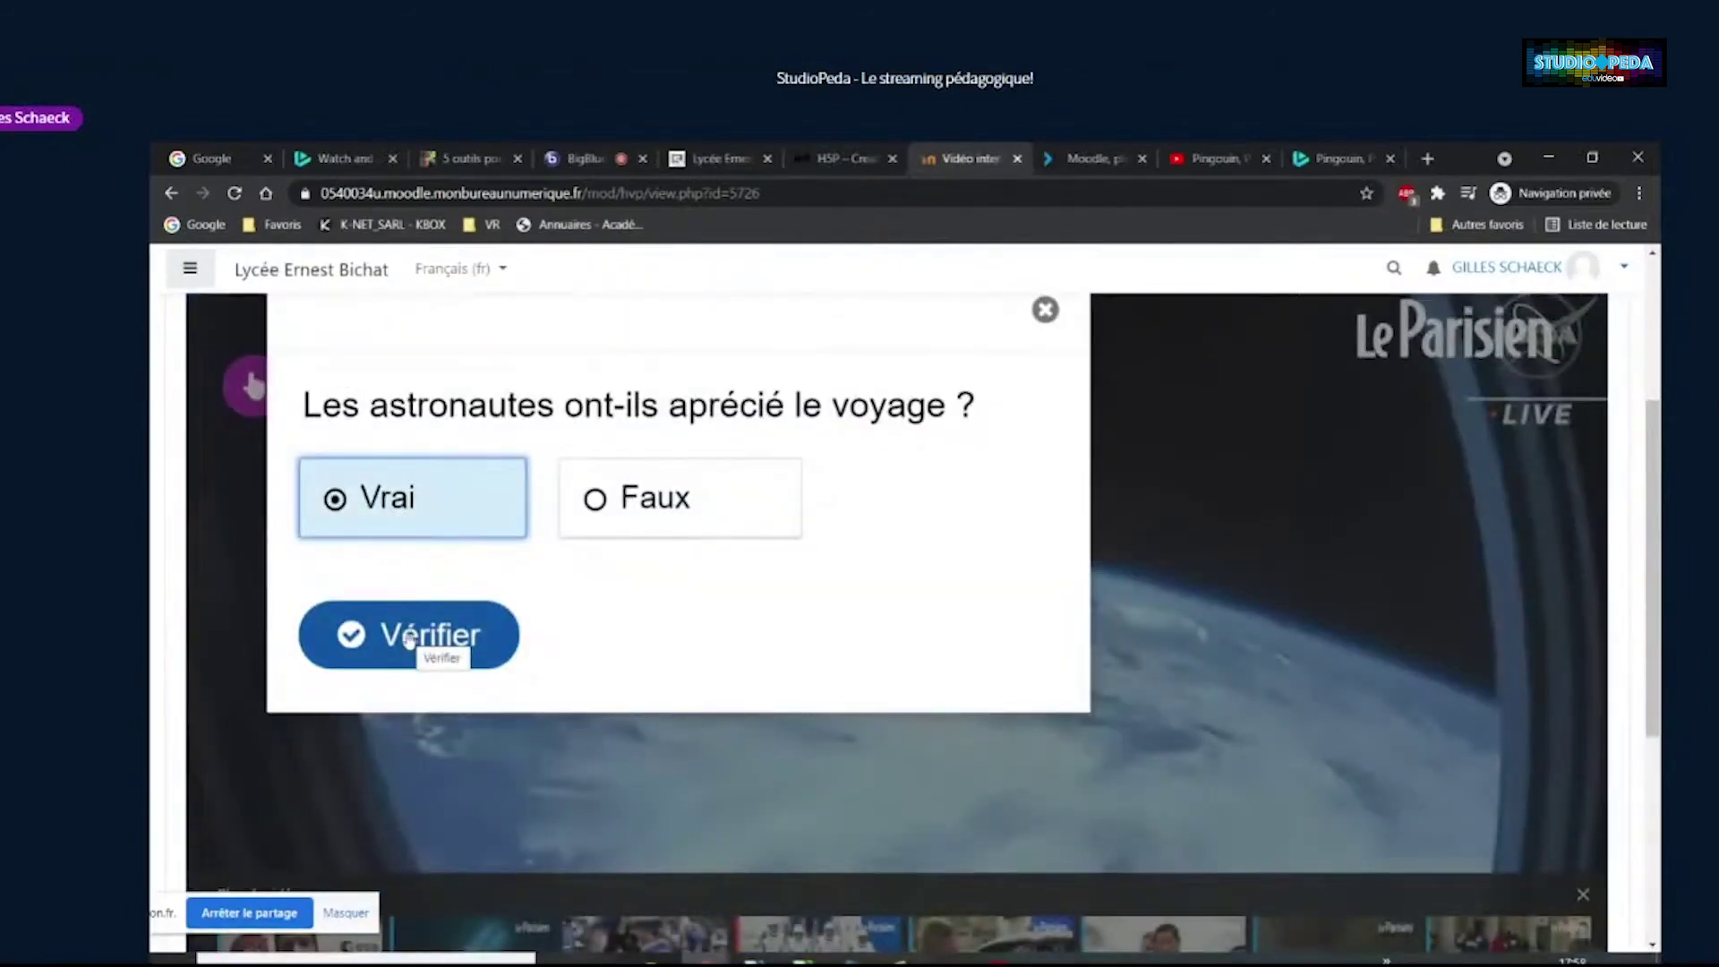
pyautogui.click(409, 639)
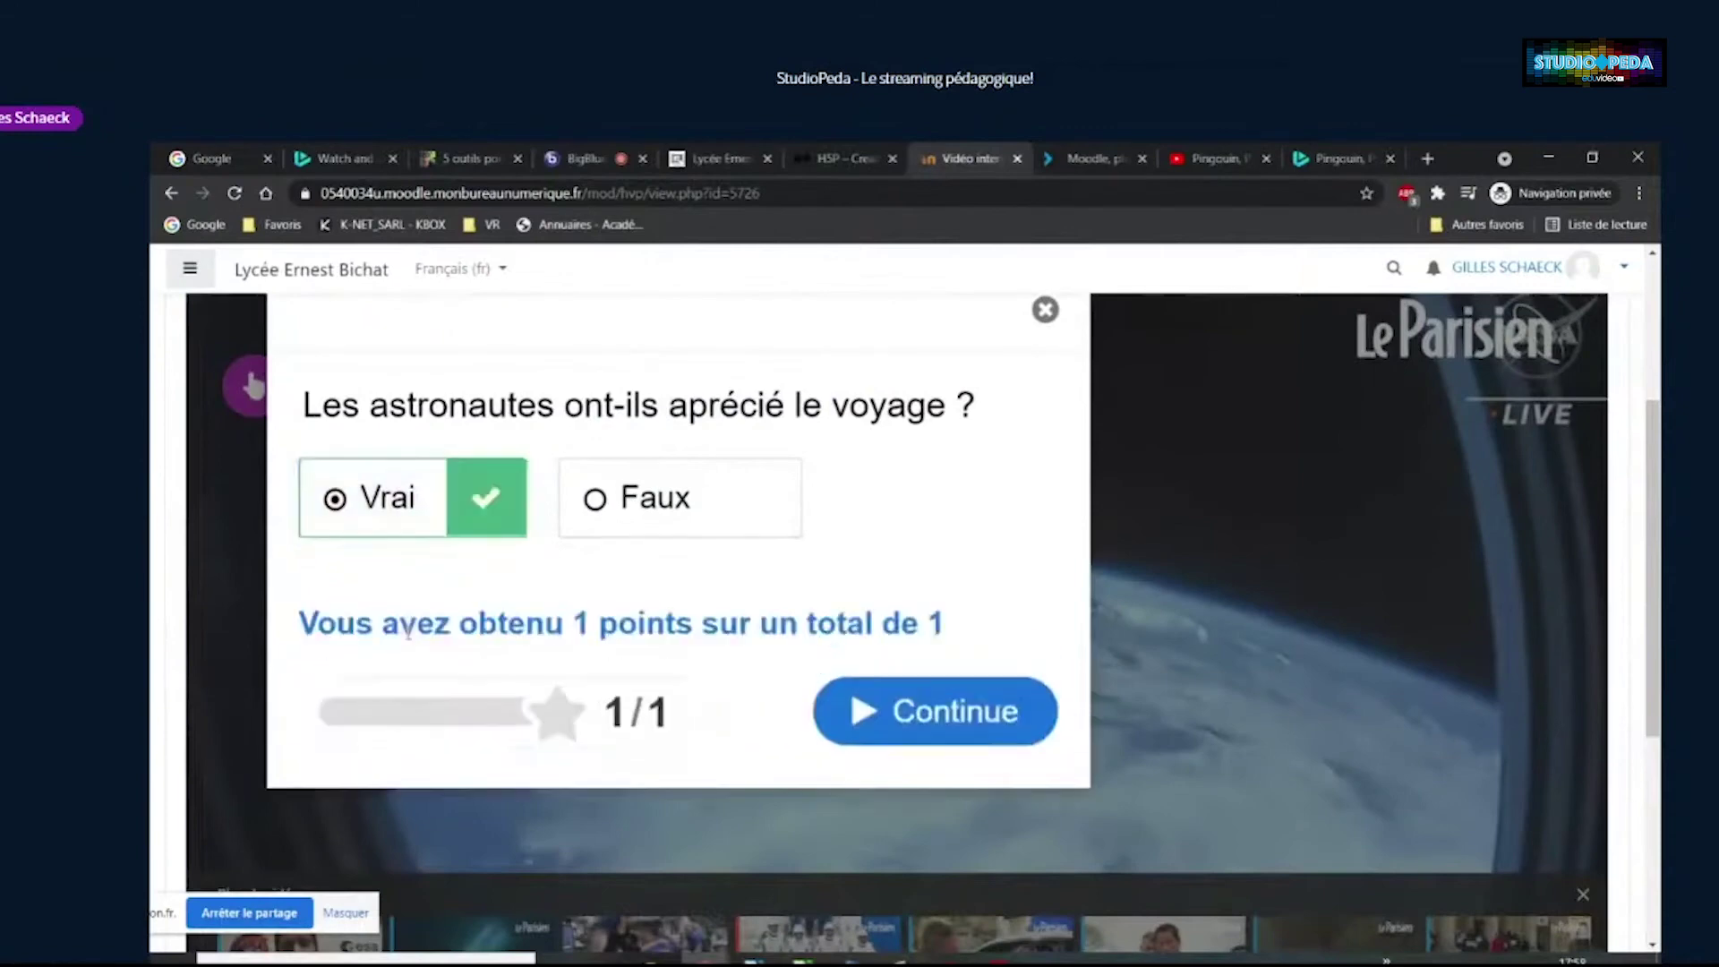
pyautogui.click(935, 710)
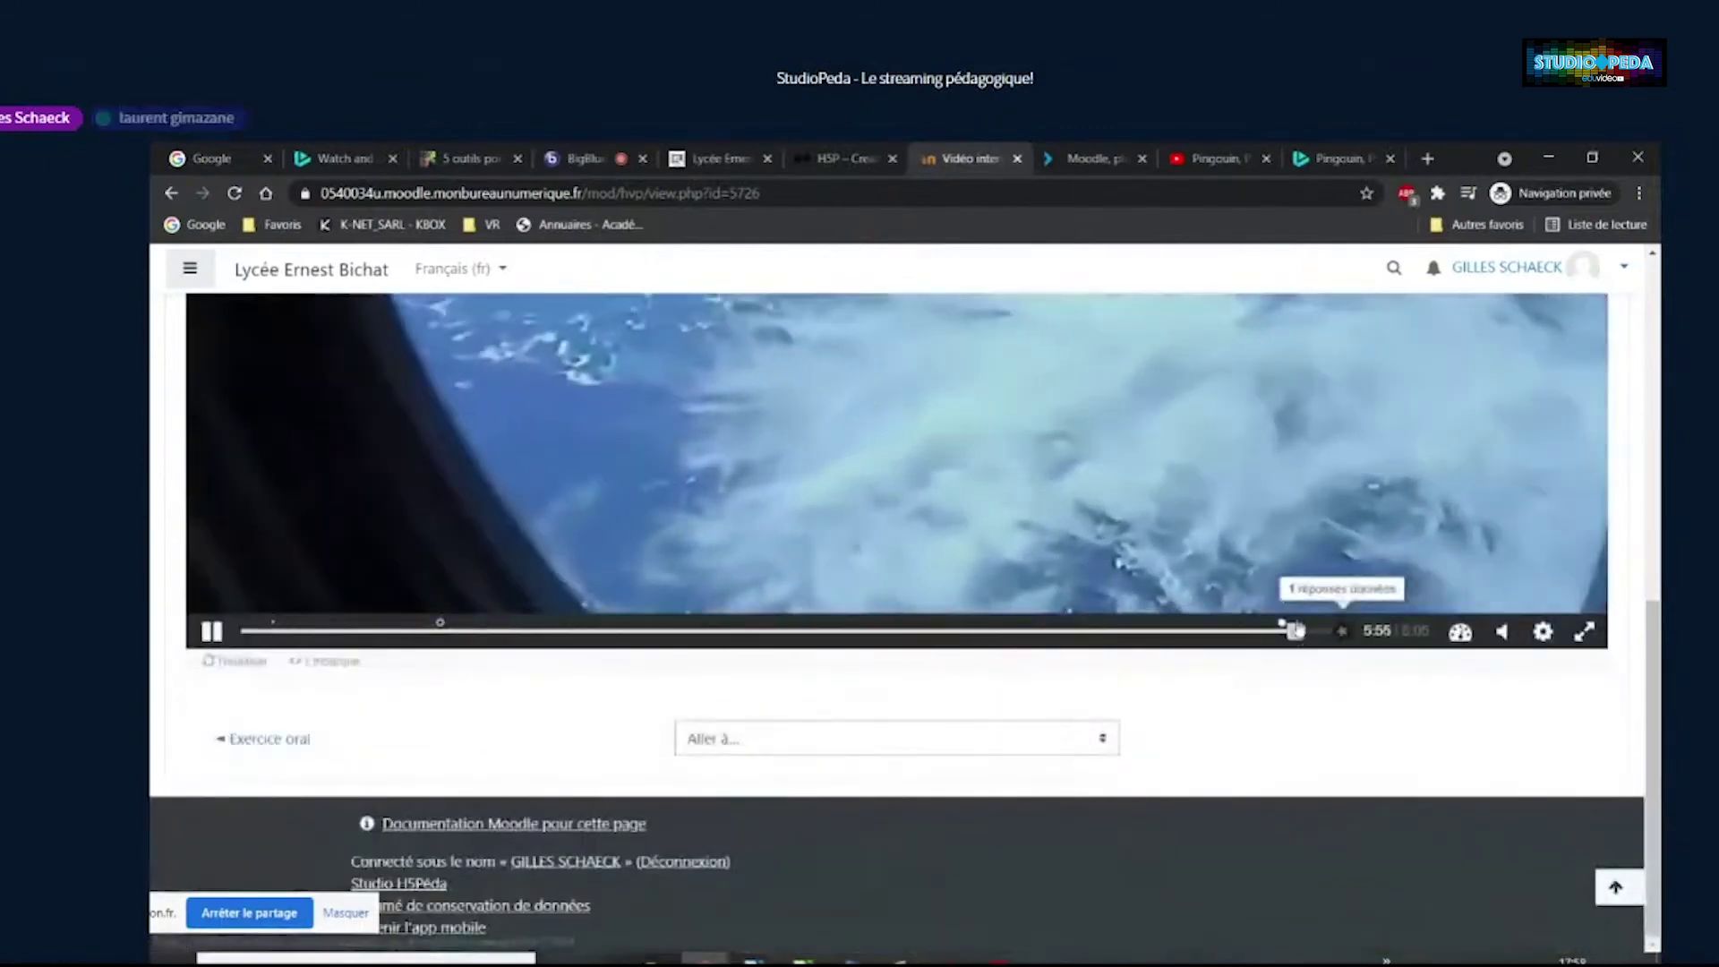
# Advance the video to its end at 6:05 and submit the answers from the summary screen
pyautogui.click(1329, 637)
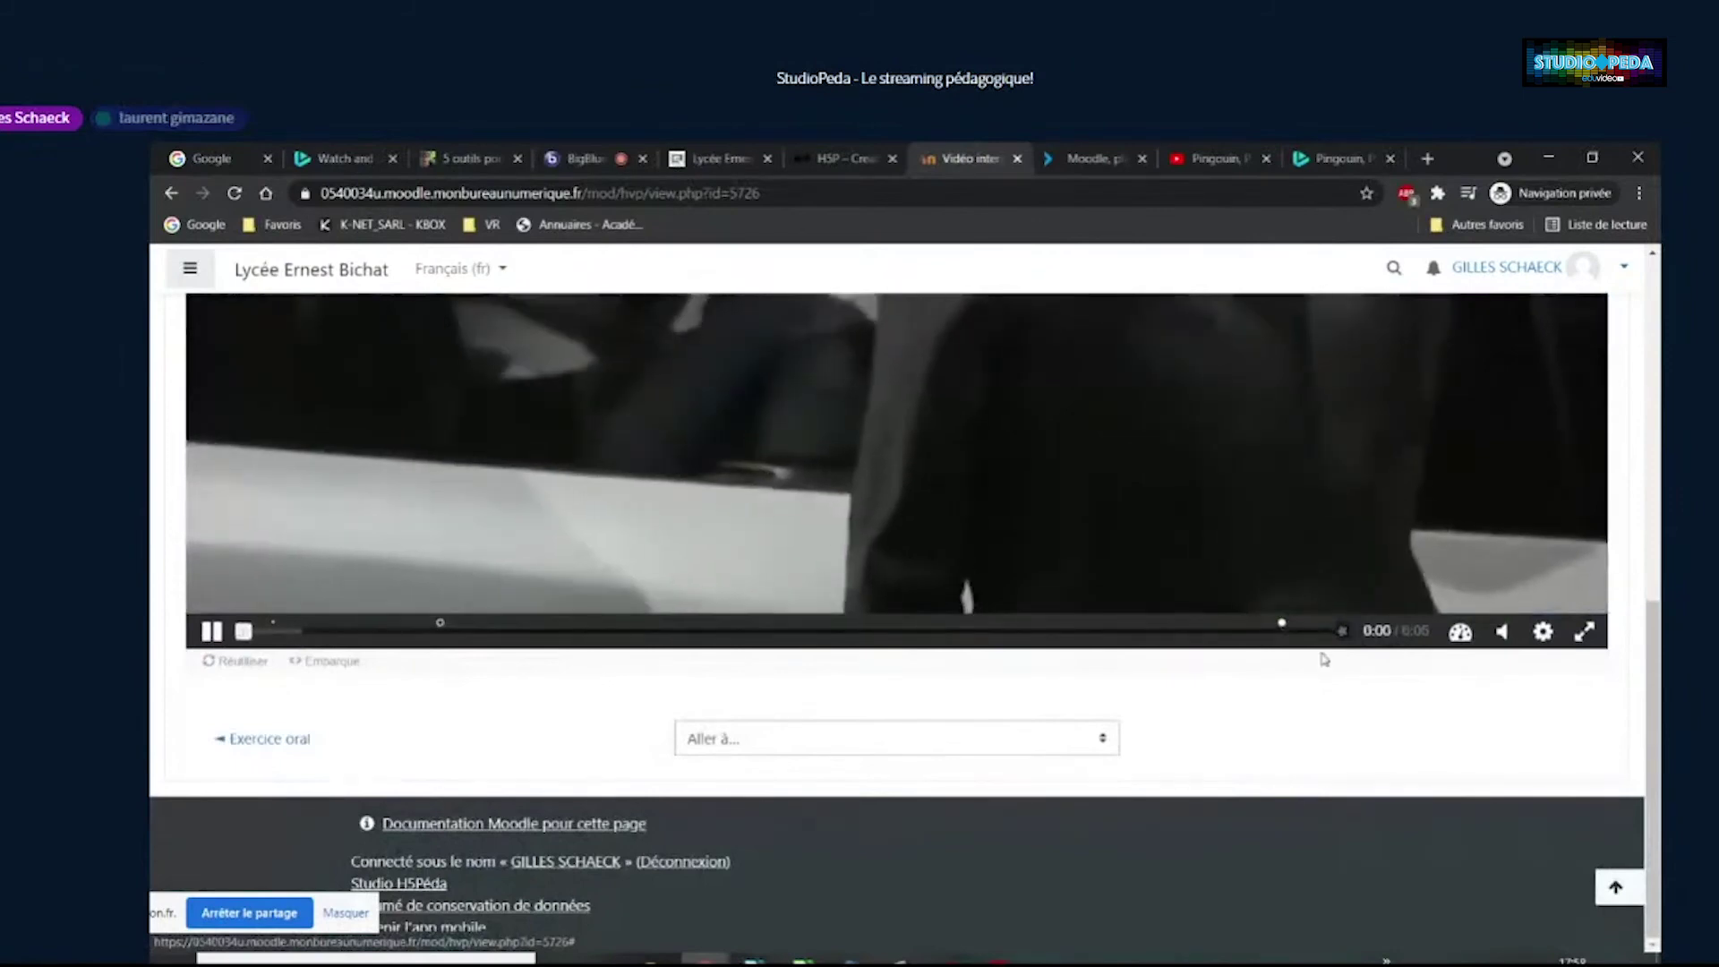
pyautogui.moveTo(341, 632); pyautogui.dragTo(1317, 651)
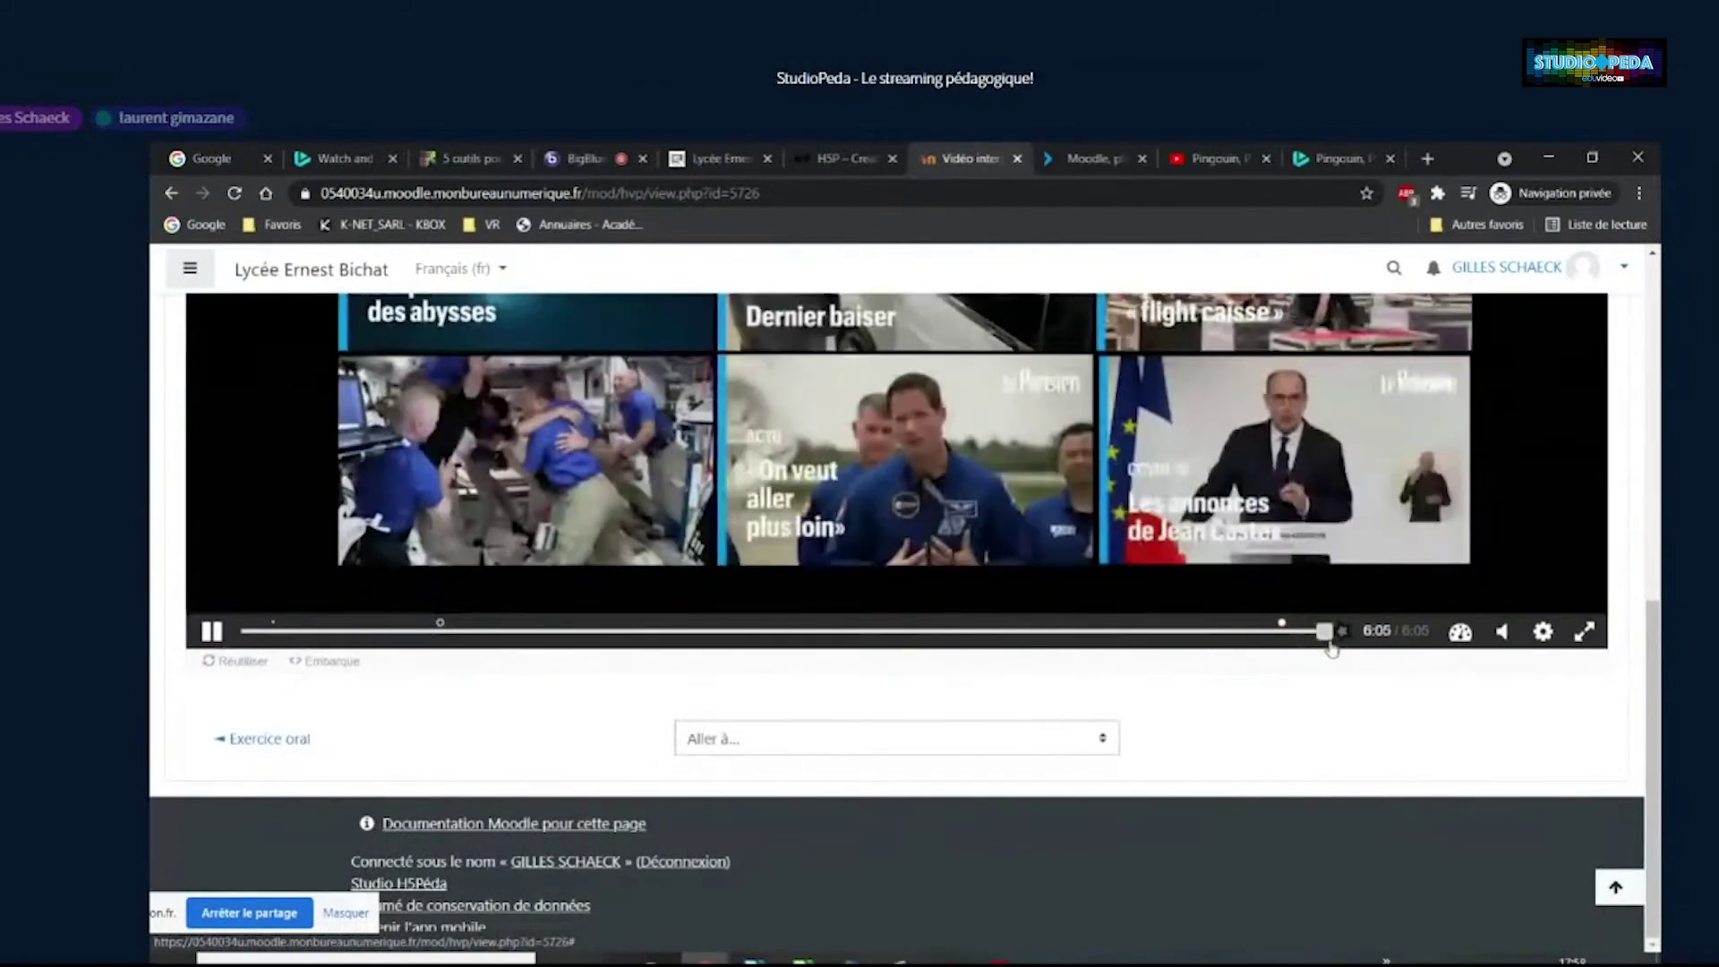
pyautogui.moveTo(452, 631); pyautogui.dragTo(1309, 655)
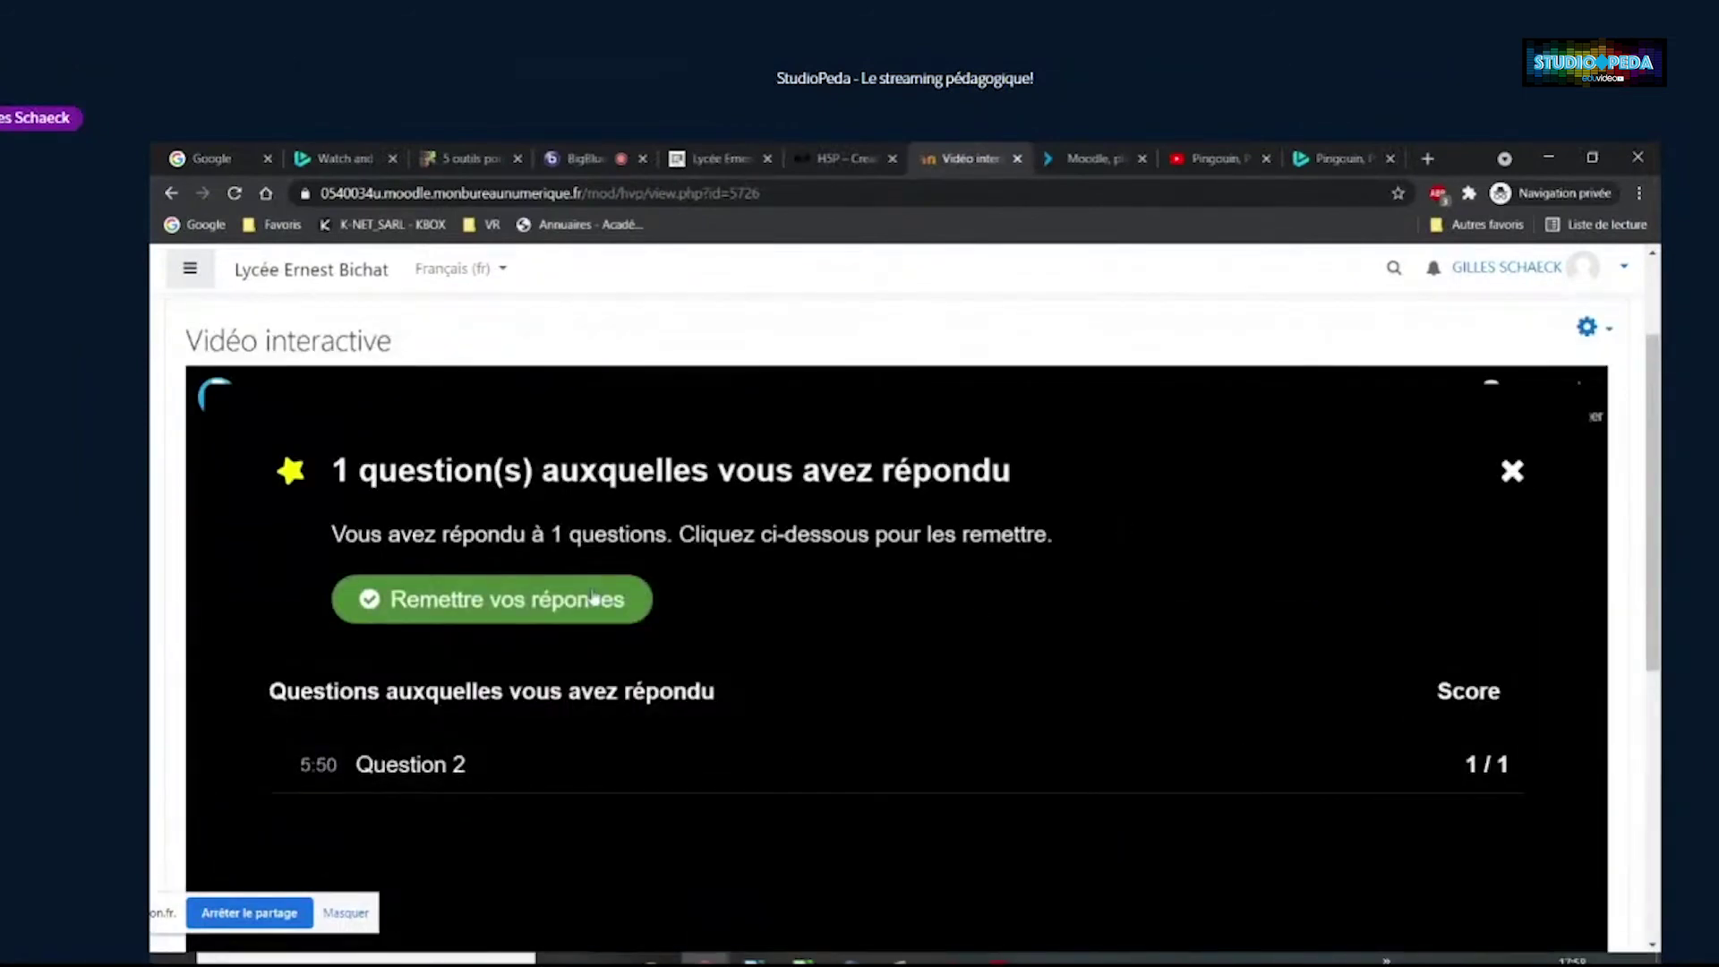
pyautogui.click(510, 605)
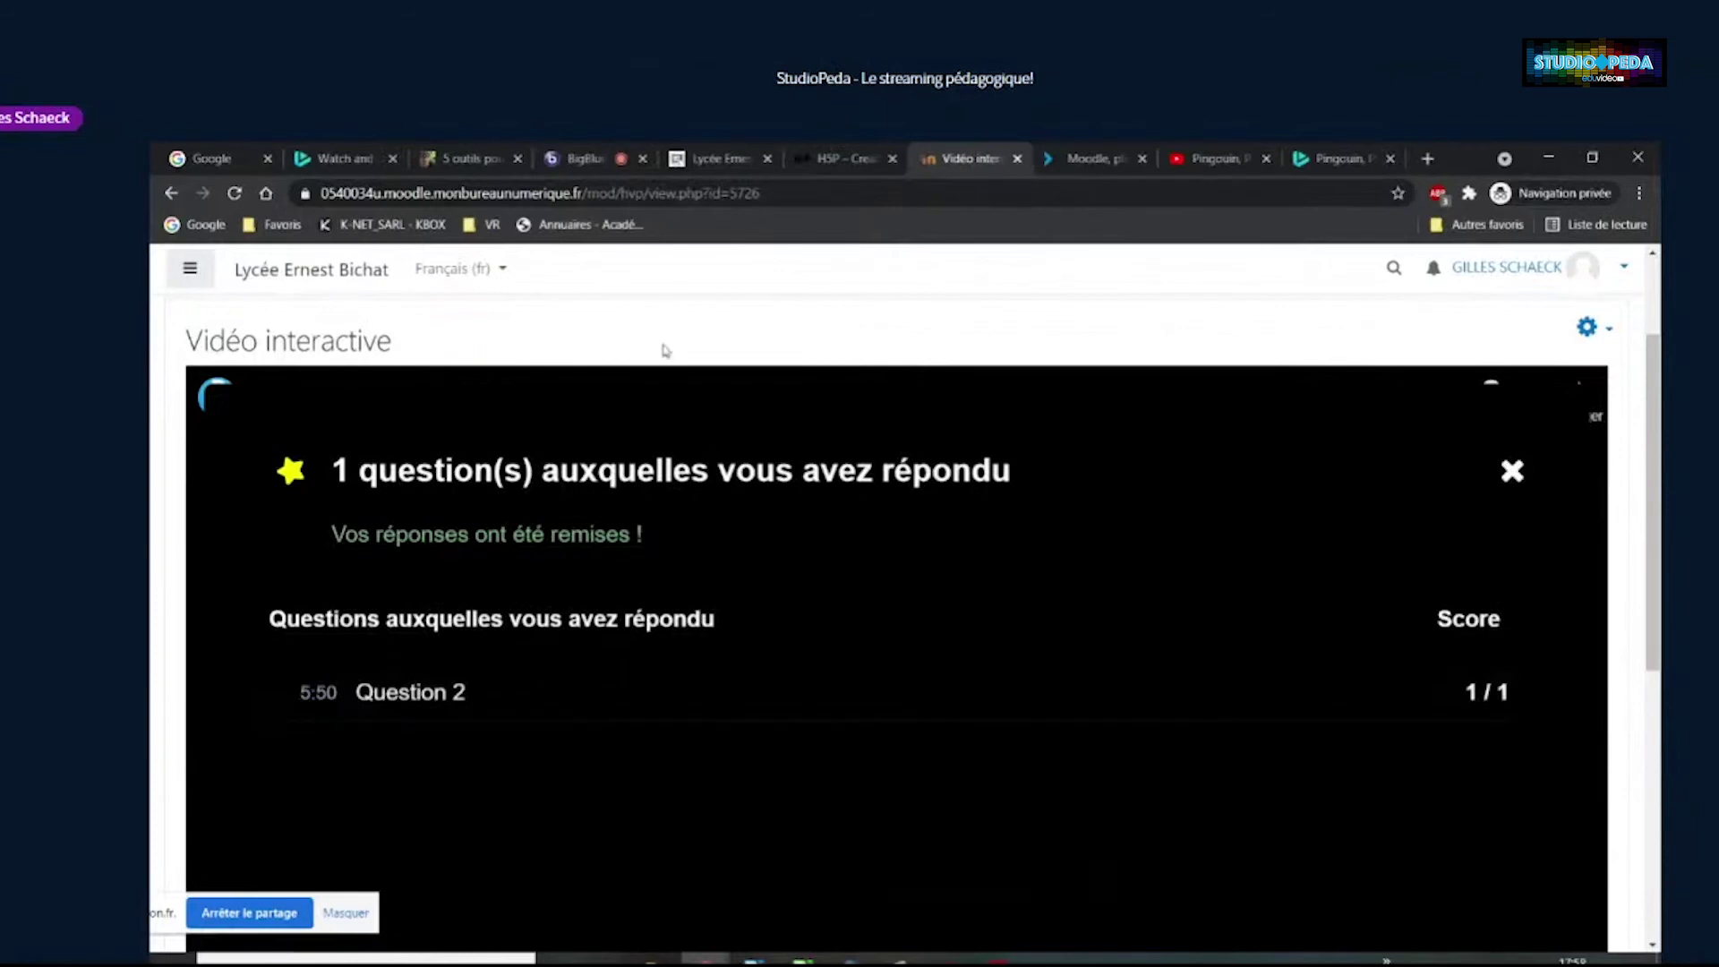
# Show the course navigation drawer, return to the course page, and open the Exercice oral activity in Section 1
pyautogui.scroll(2, 633, 372)
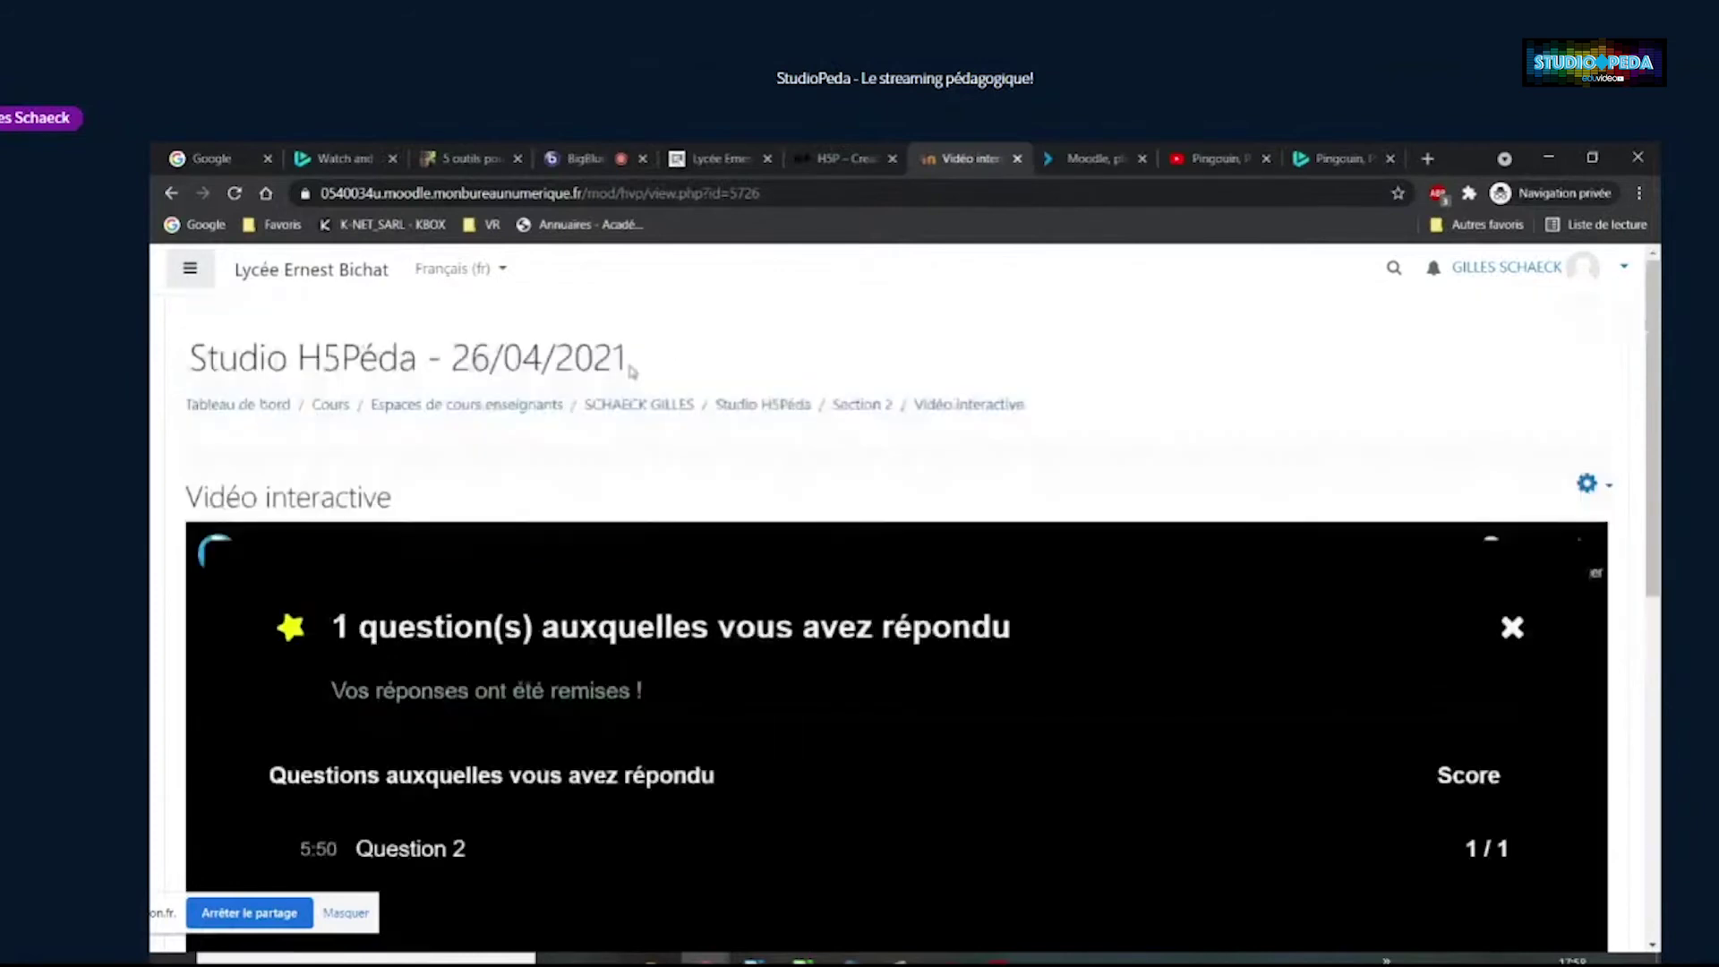
pyautogui.click(191, 269)
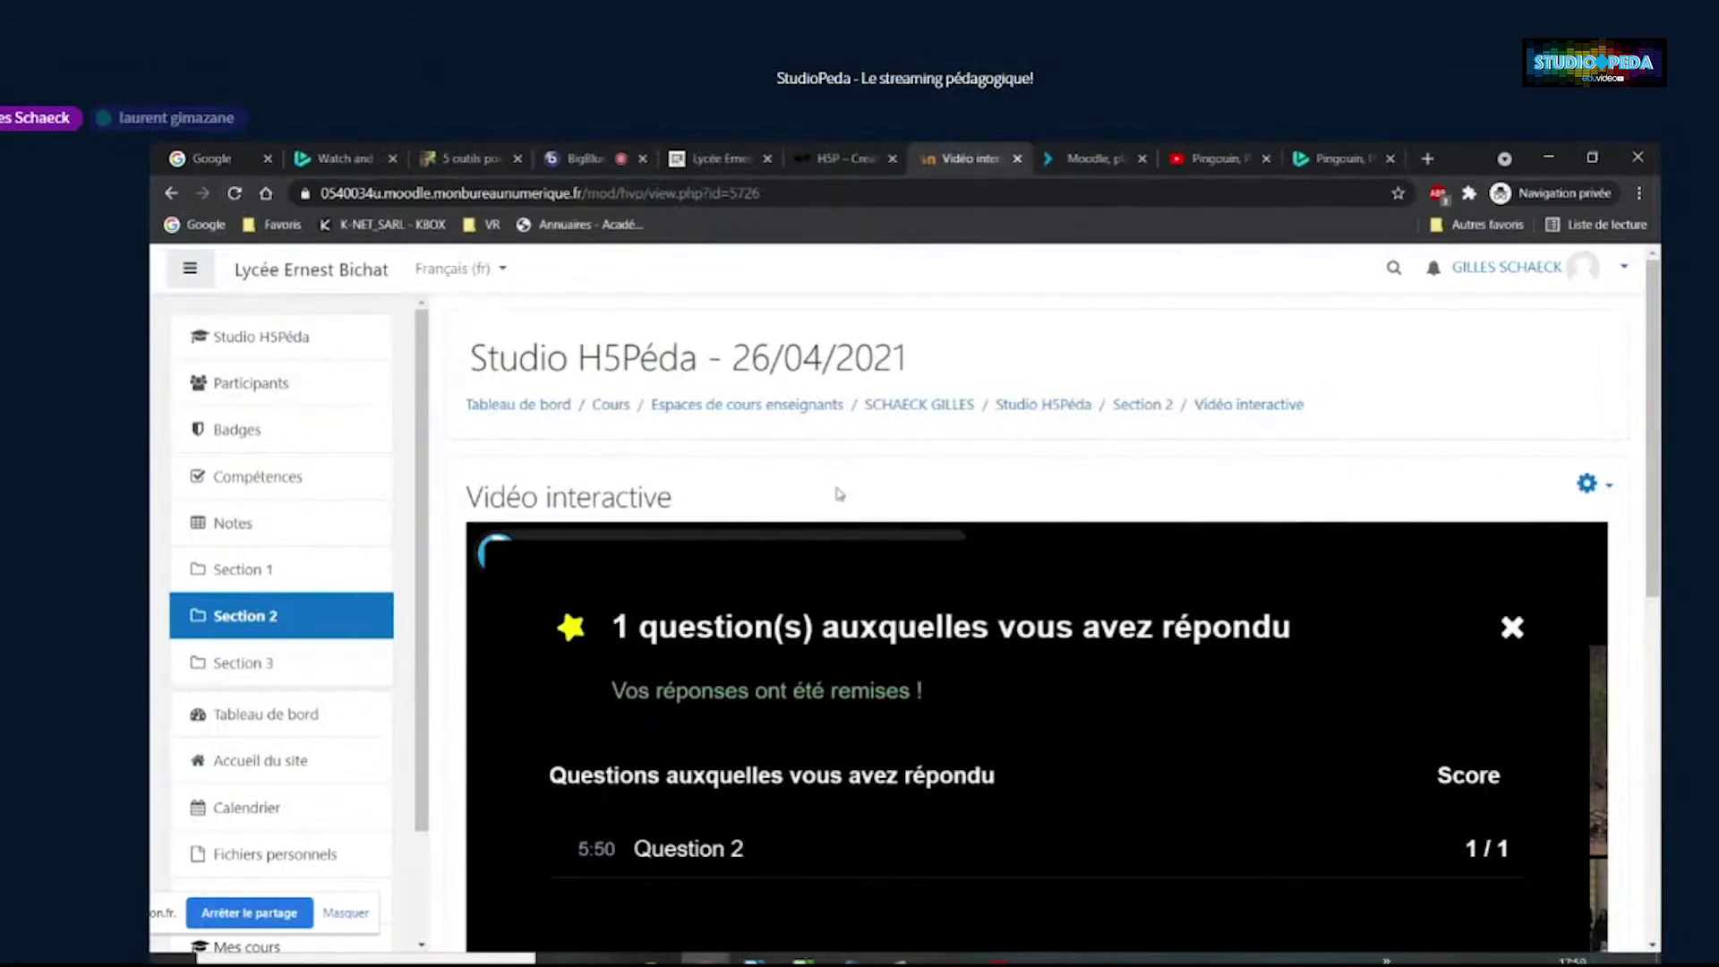
pyautogui.click(1129, 409)
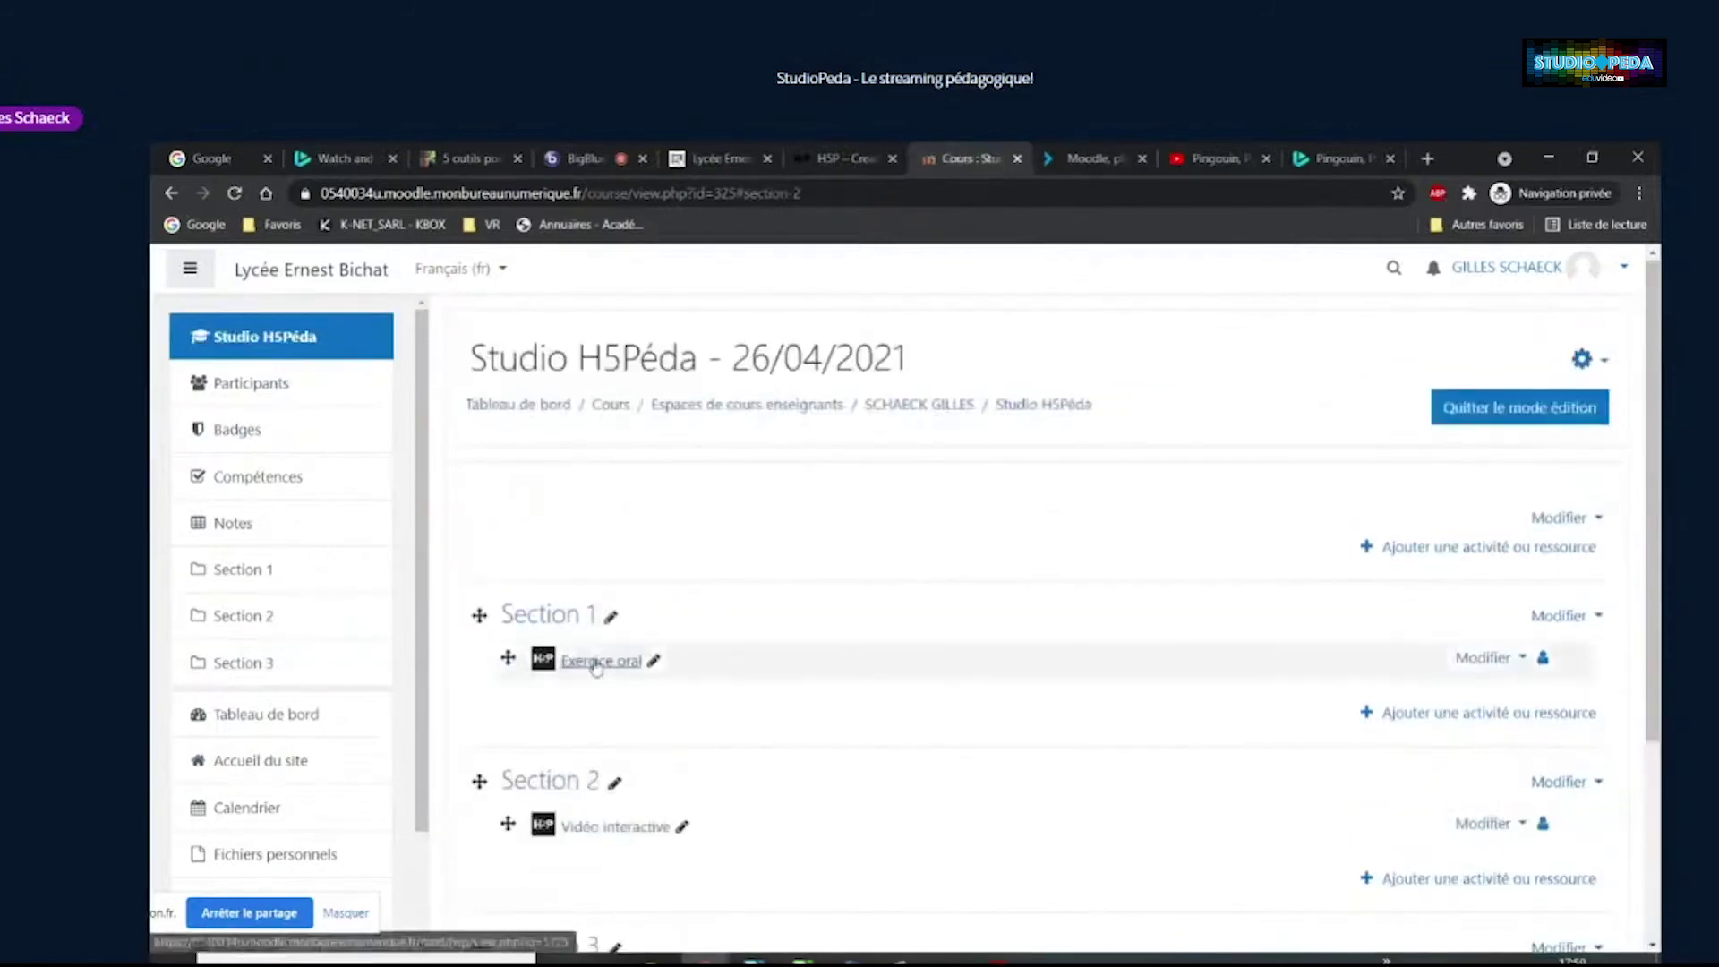
pyautogui.click(596, 663)
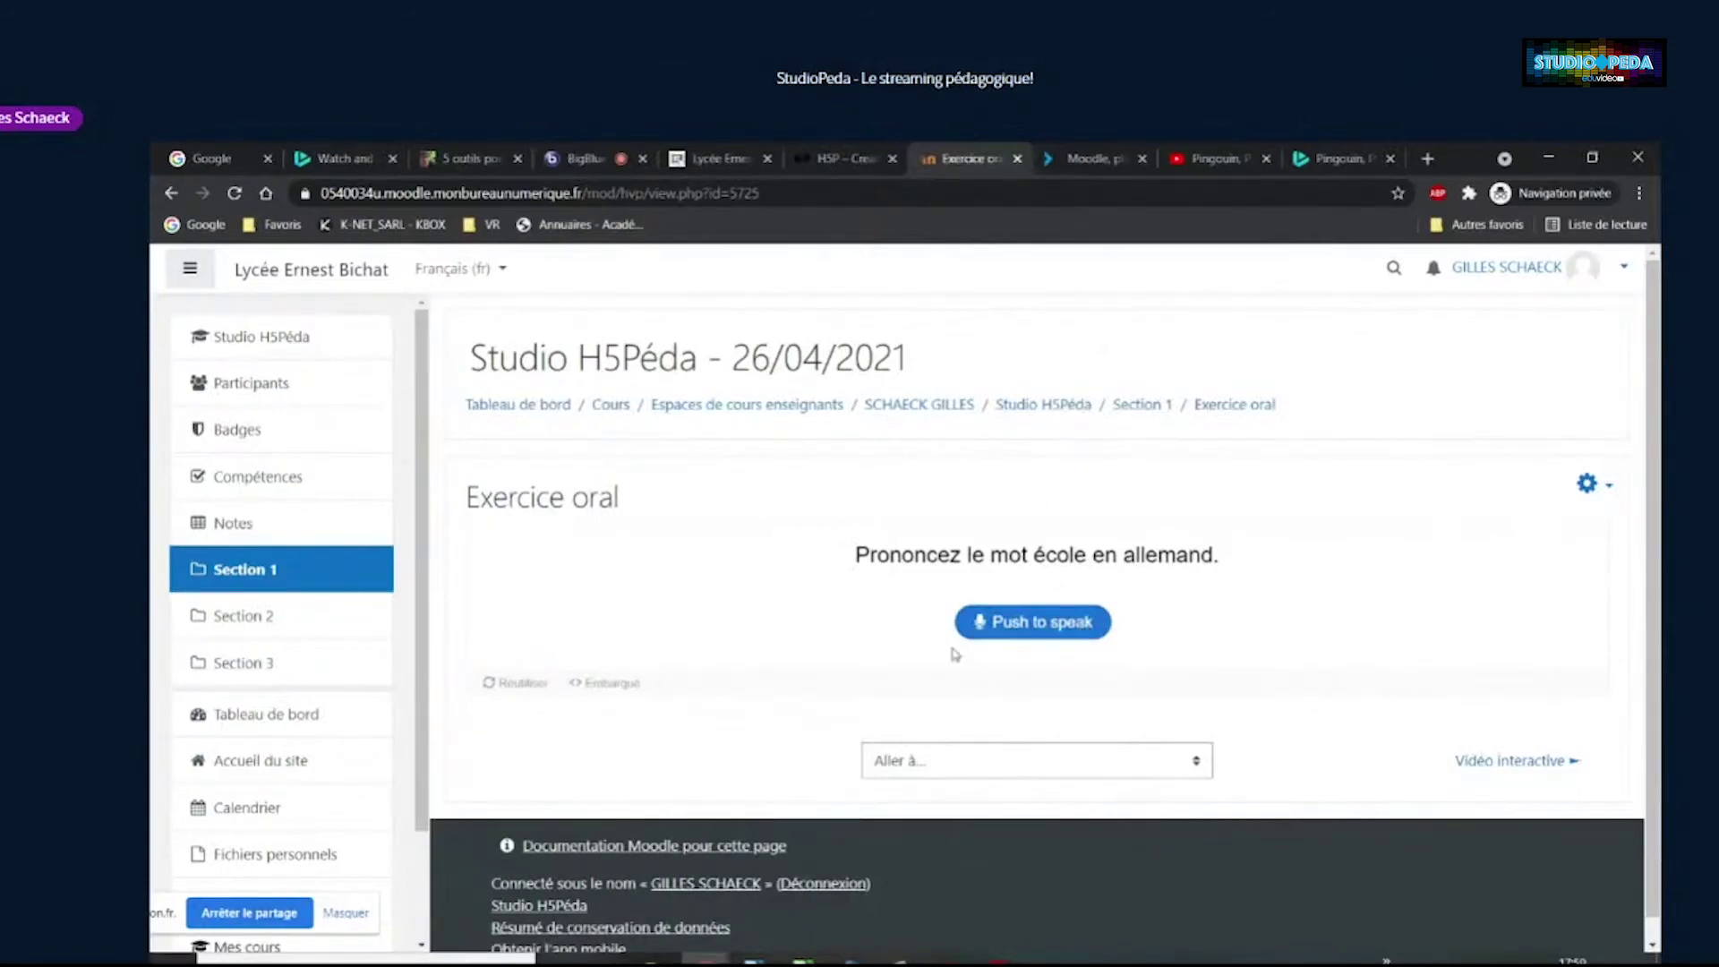
# Download the Exercice oral content for reuse as exercice-oral-279.h5p into the Moodle > Studio péda H5P > H5P folder
pyautogui.click(523, 687)
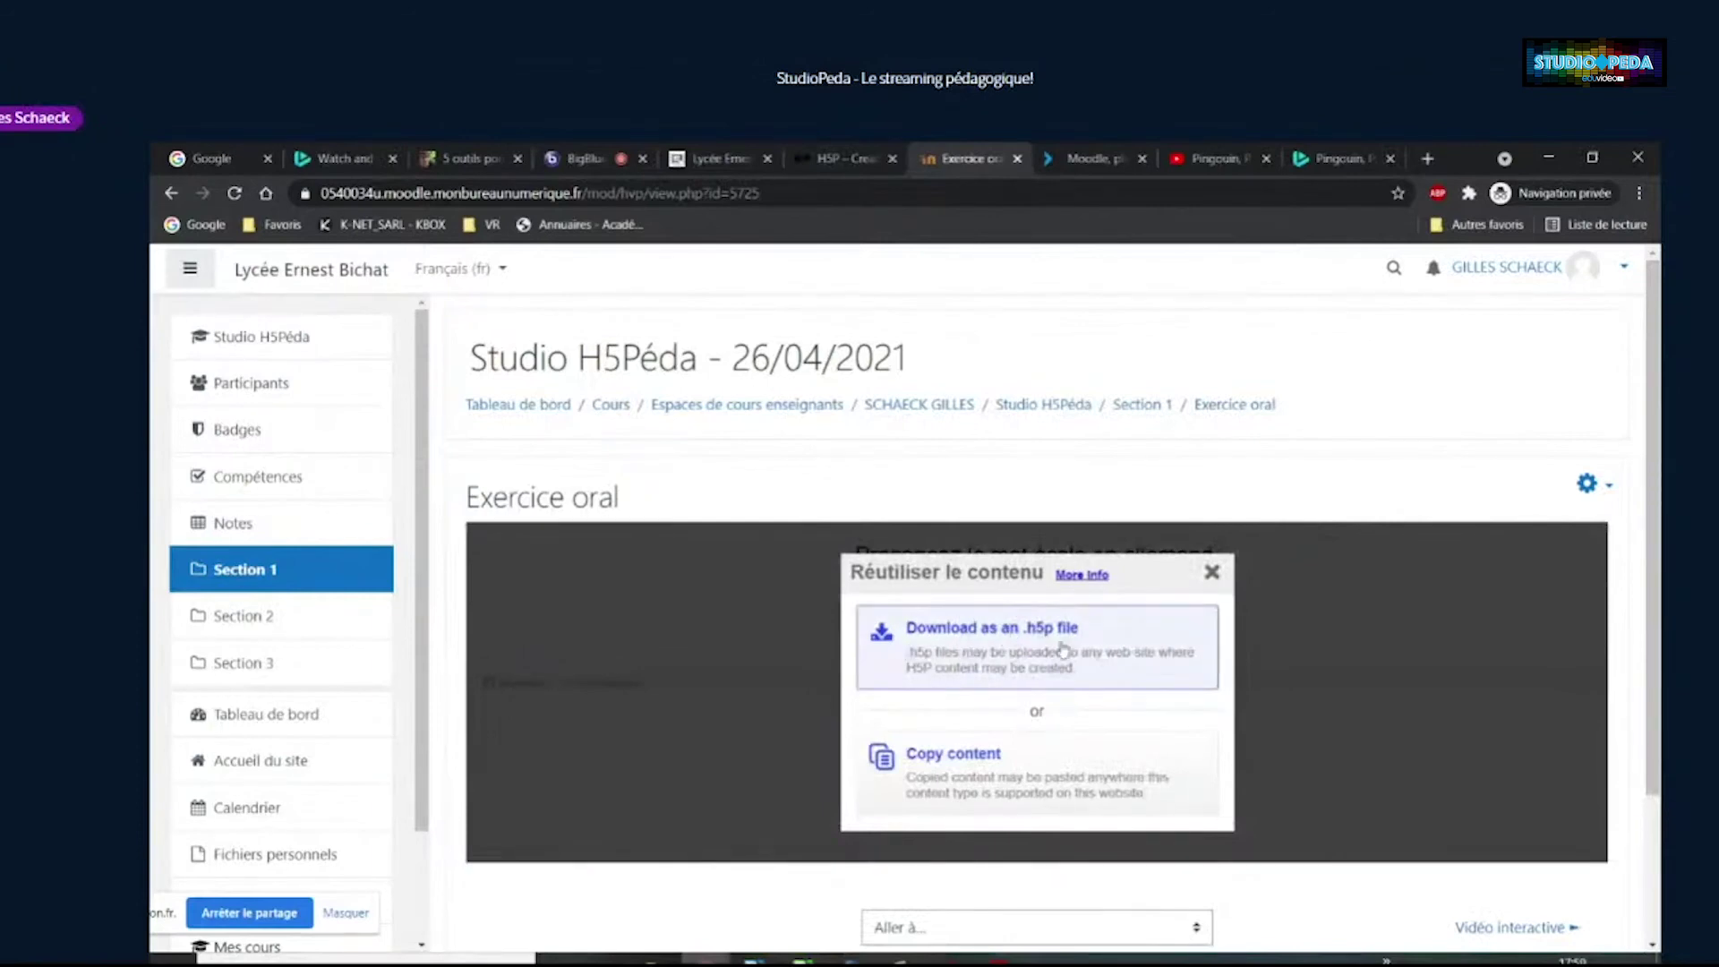
pyautogui.click(972, 654)
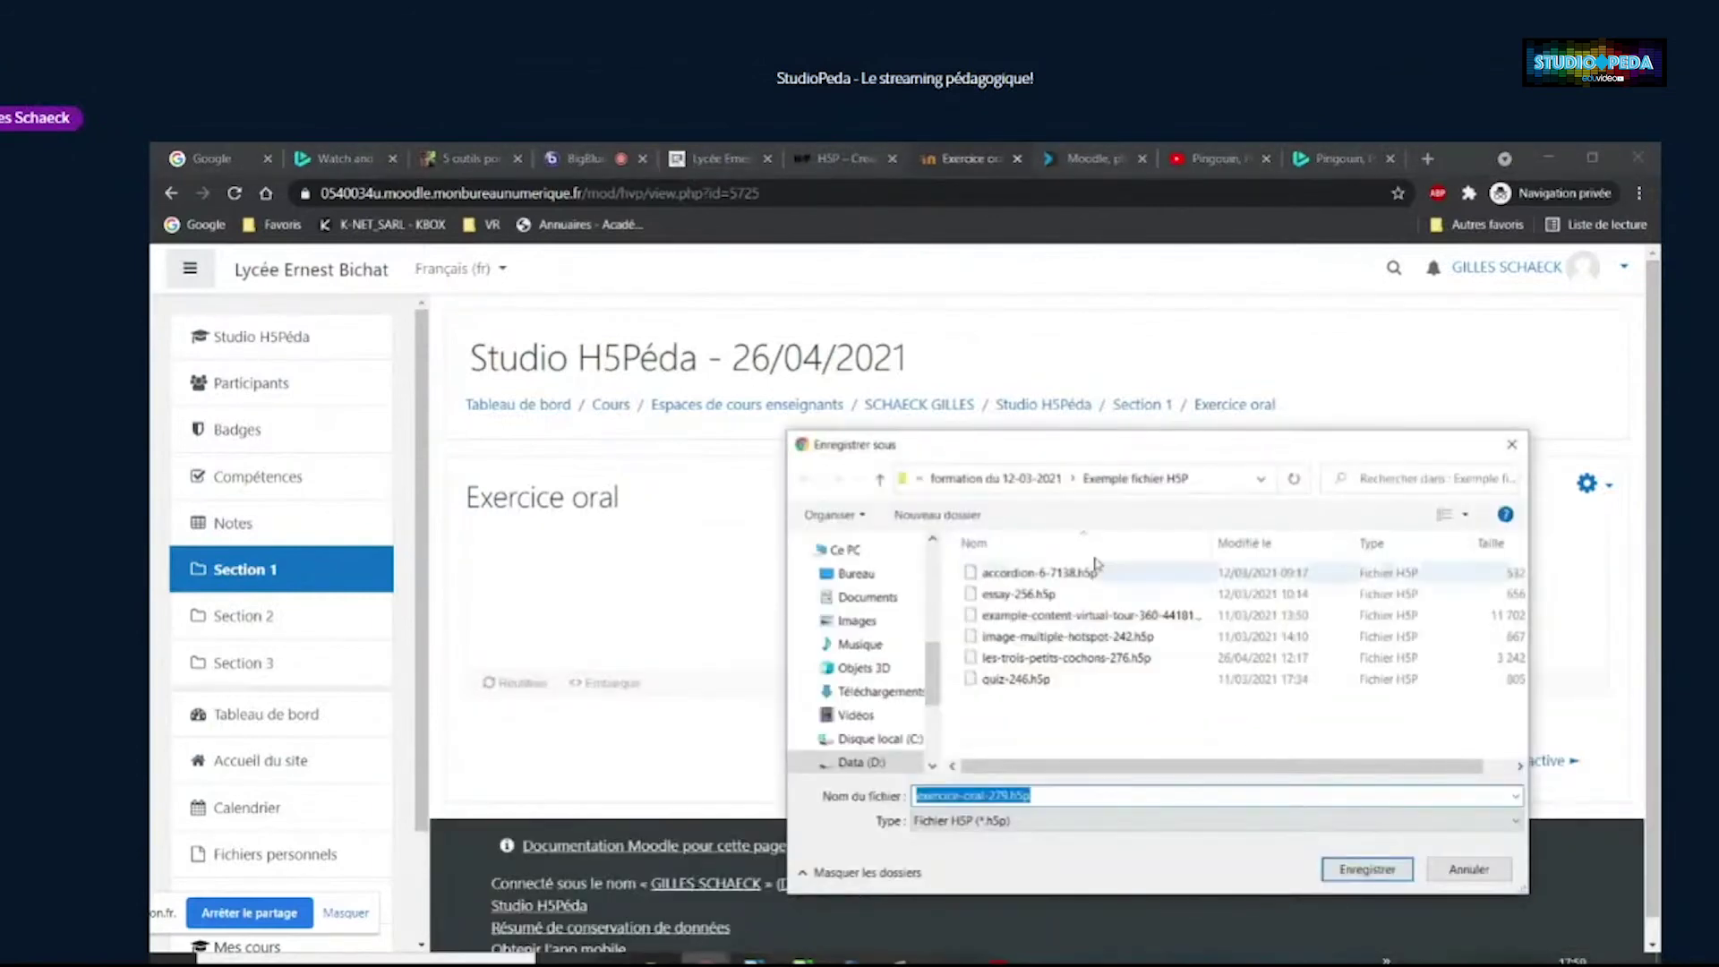
pyautogui.click(1022, 481)
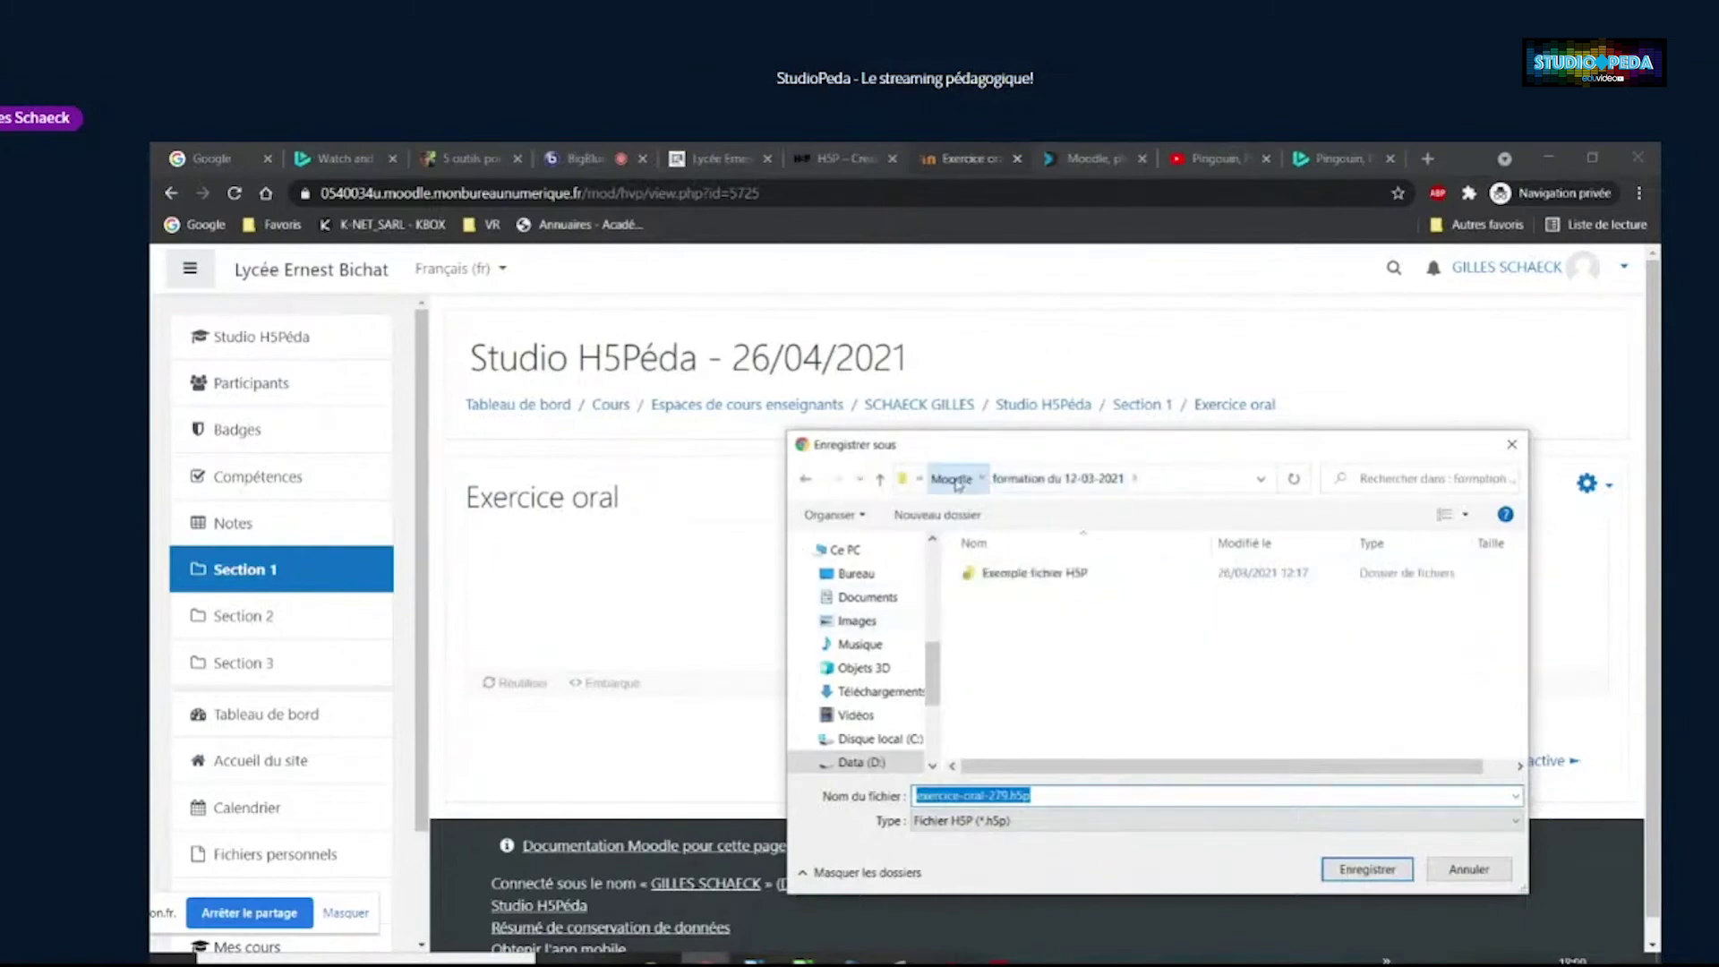
pyautogui.click(953, 479)
pyautogui.click(1438, 670)
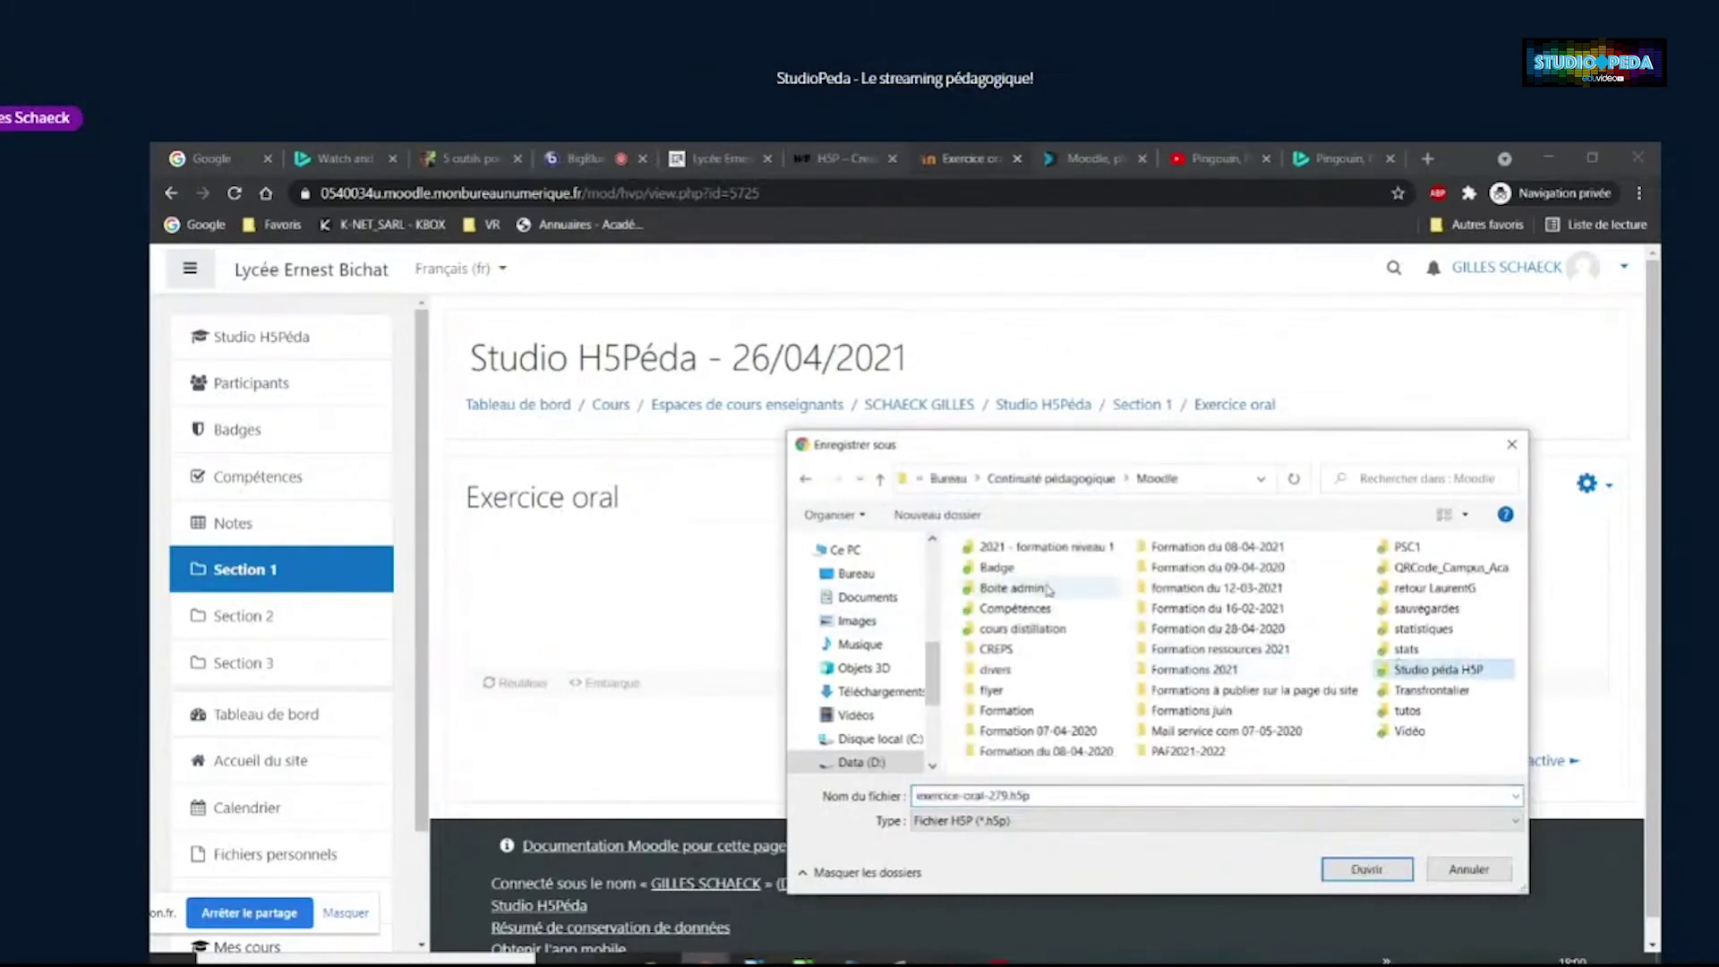
pyautogui.doubleClick(1443, 676)
pyautogui.doubleClick(1007, 572)
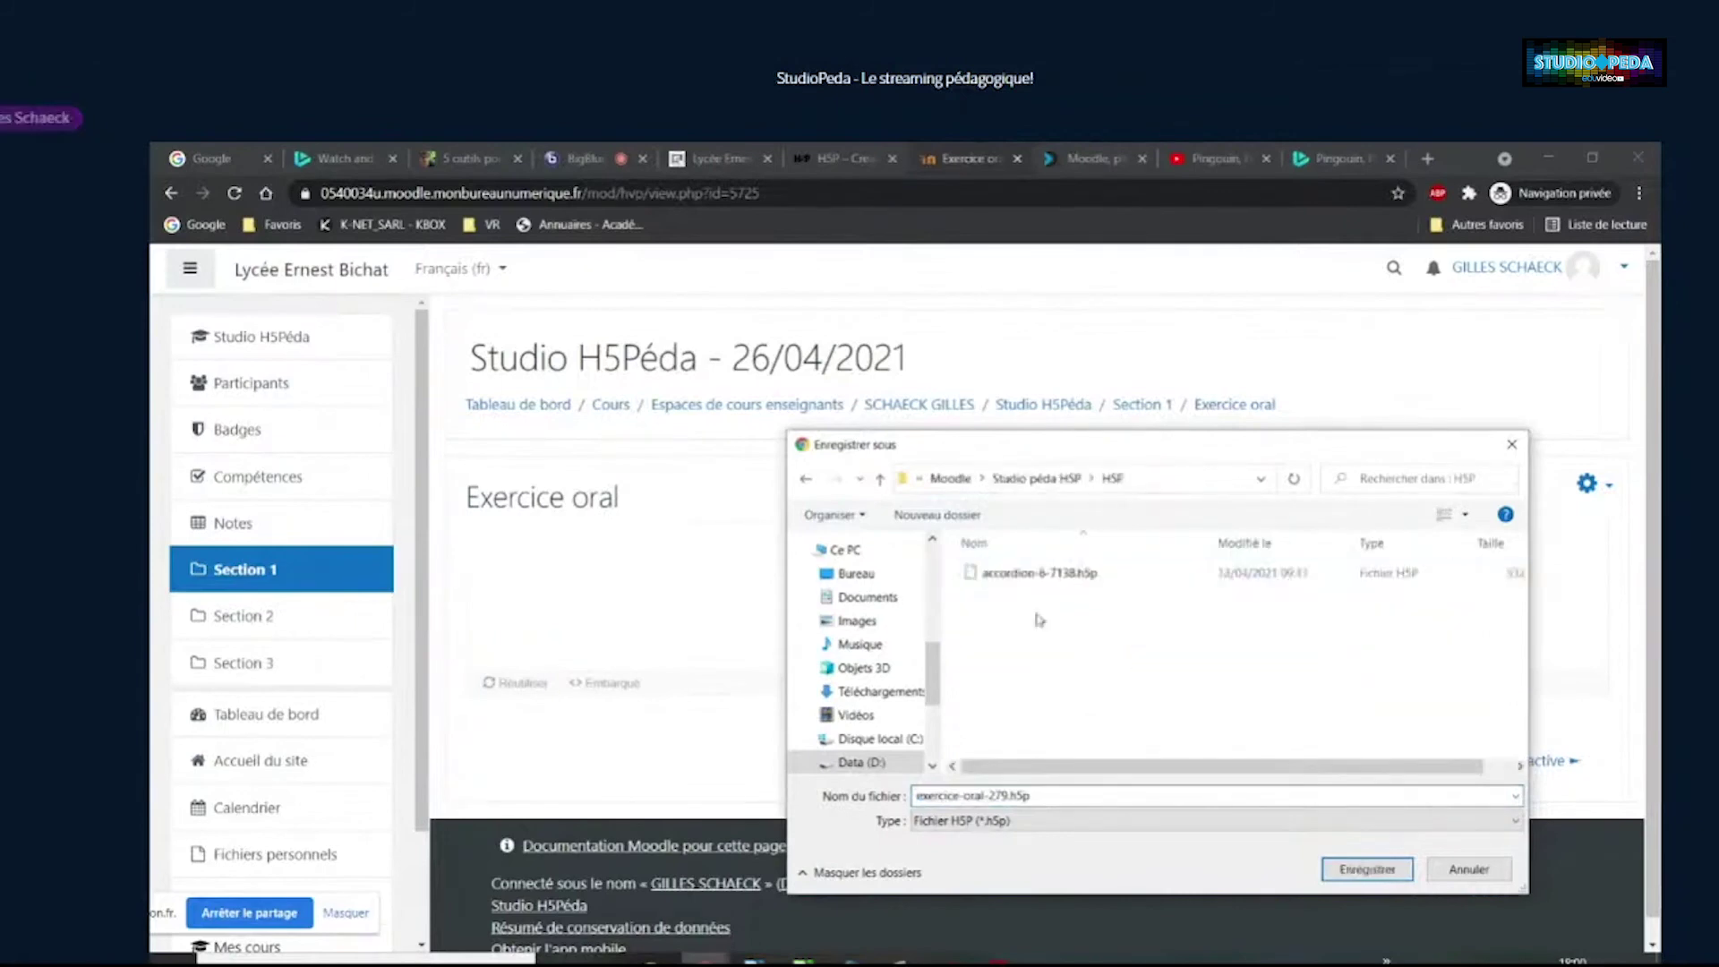
pyautogui.click(1366, 869)
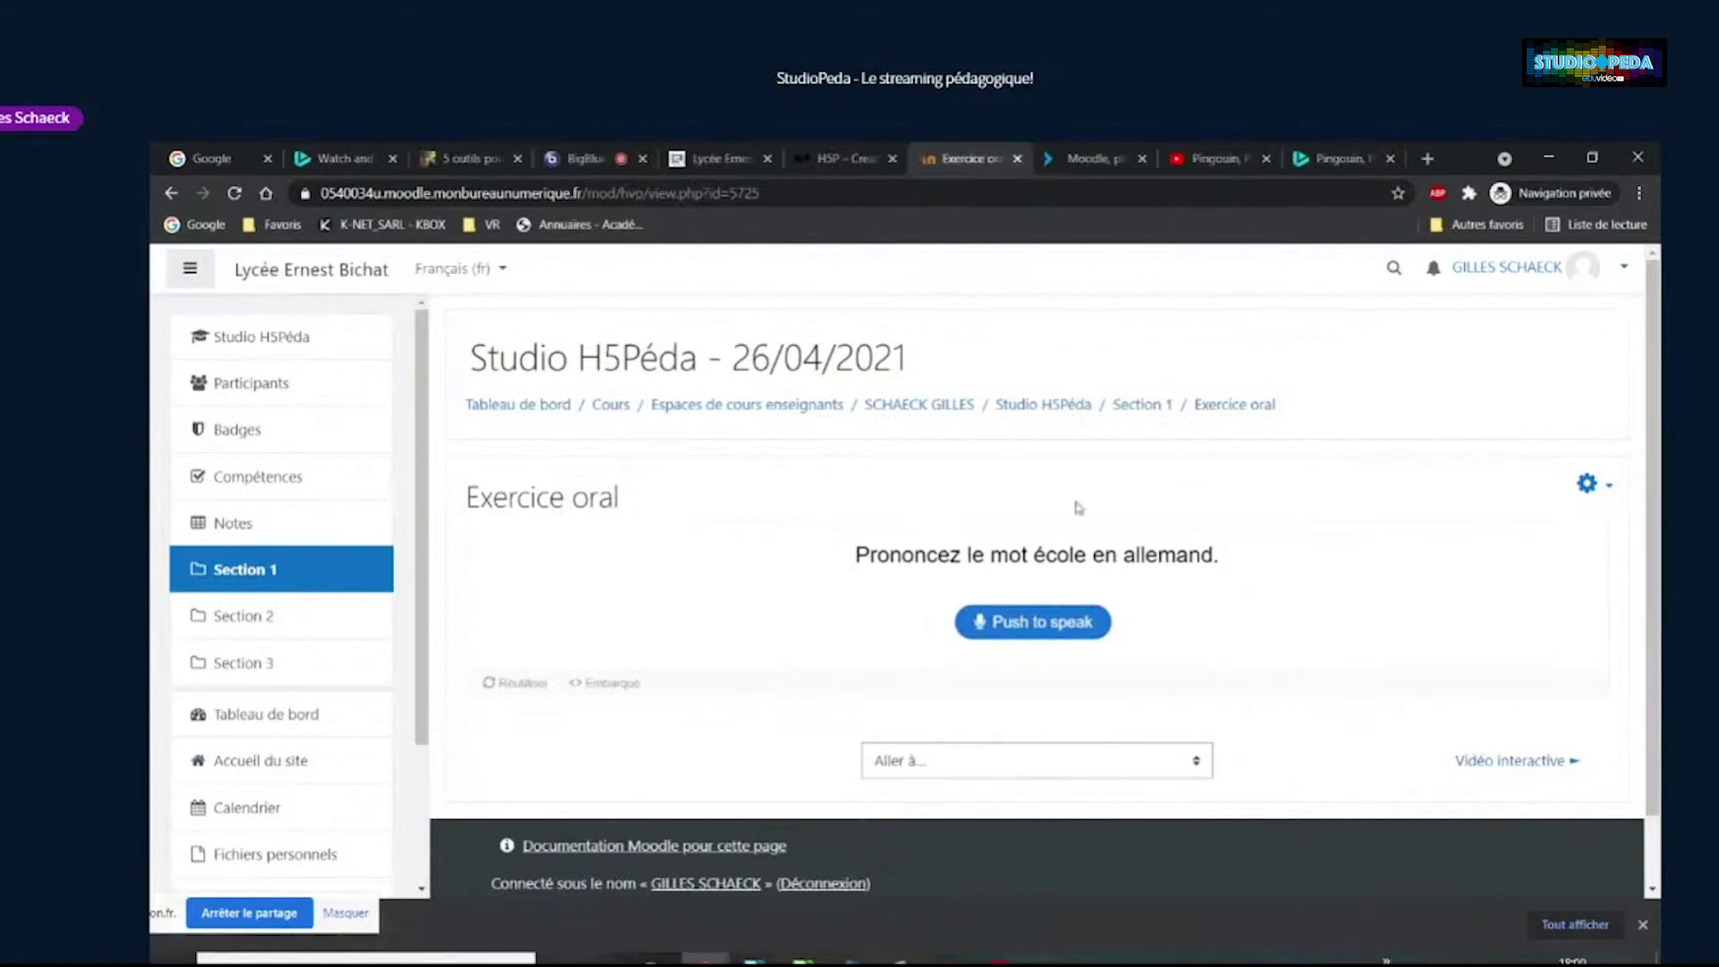
# From the course page, add an H5P activity named "Exercice oral - limité" to Section 1
pyautogui.click(1139, 404)
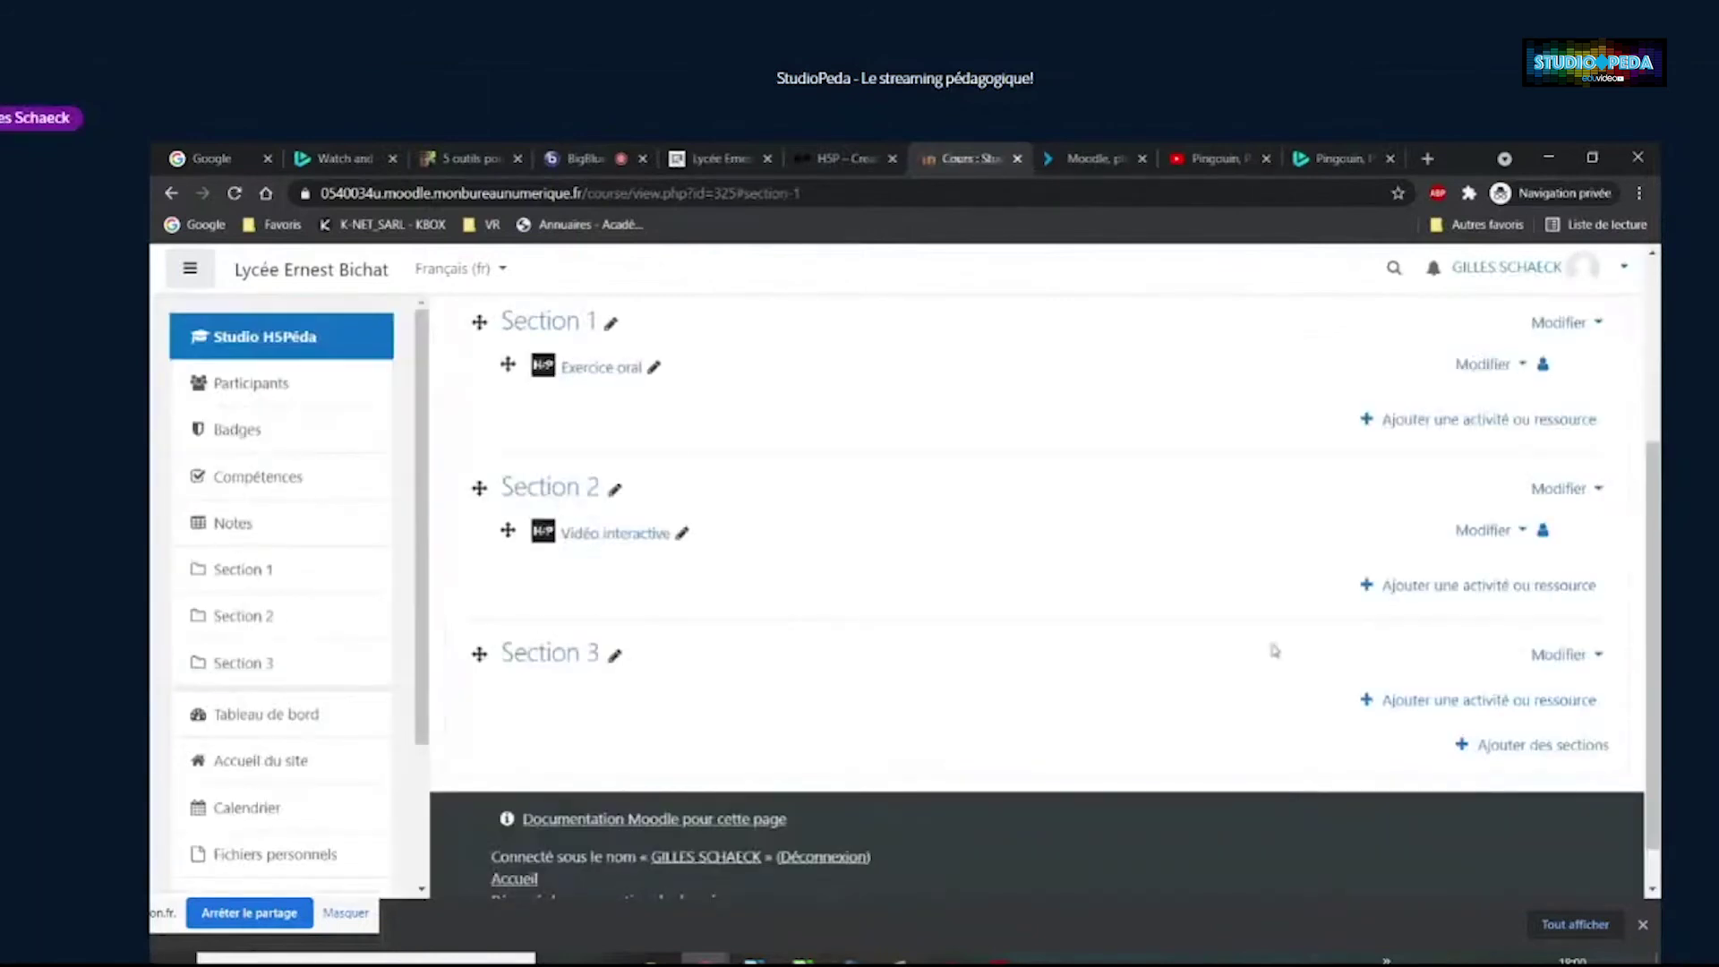
pyautogui.scroll(1, 1048, 491)
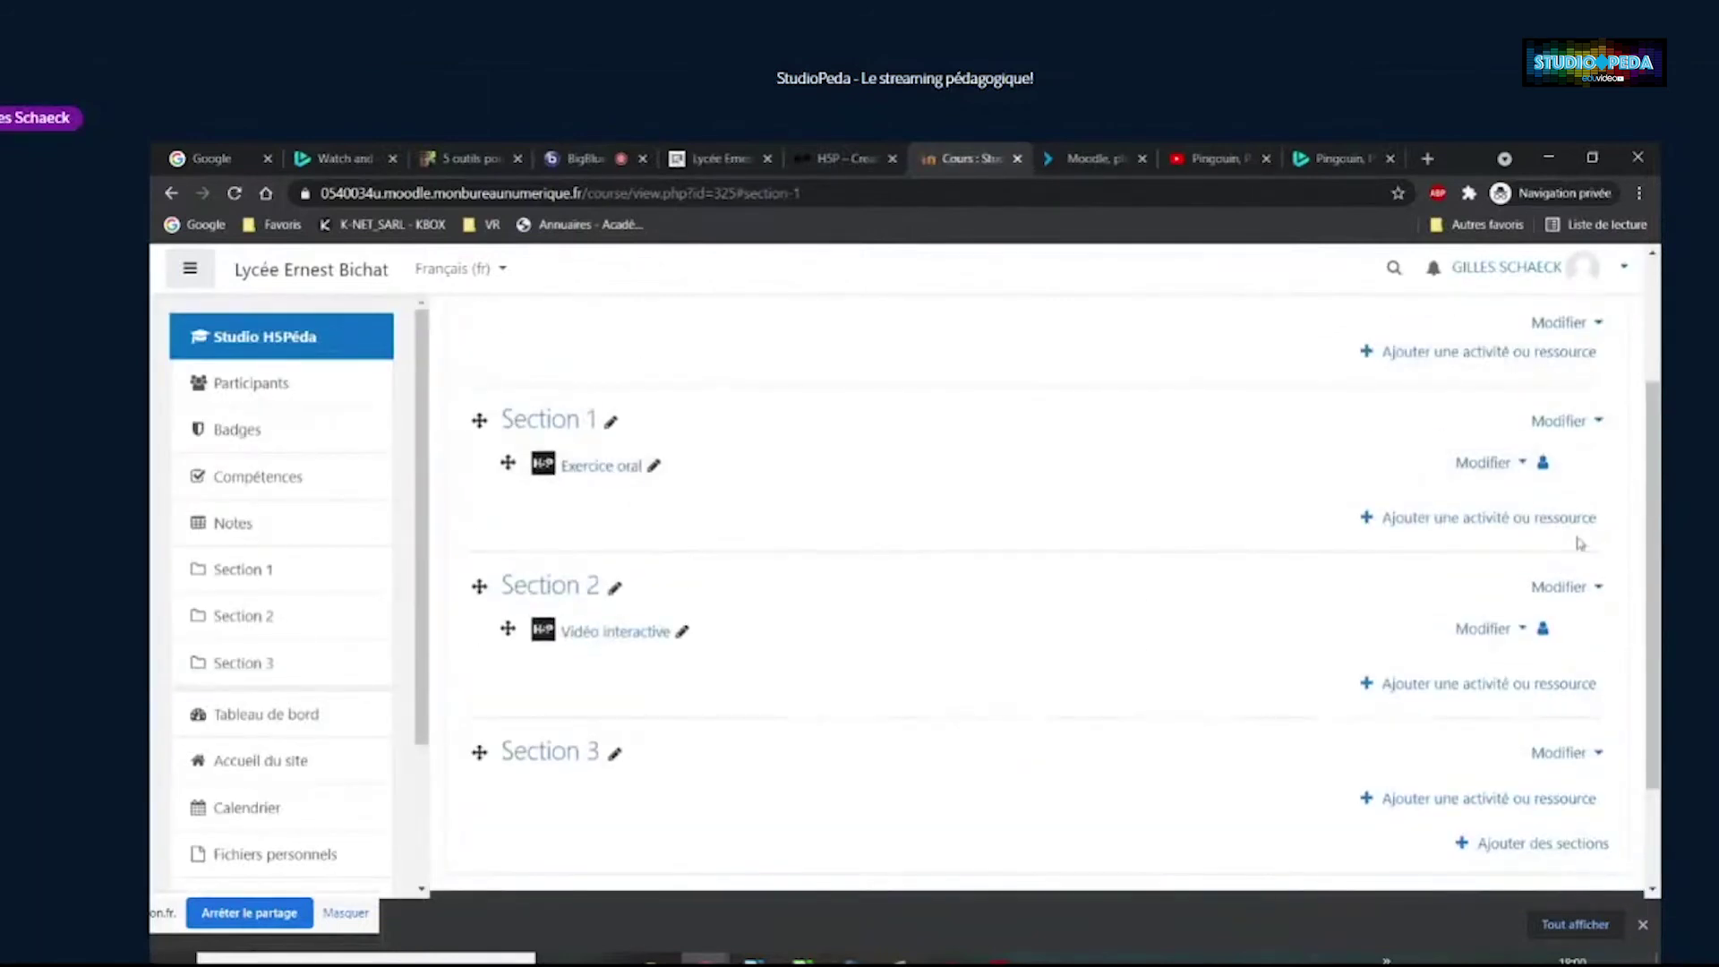
pyautogui.click(1489, 520)
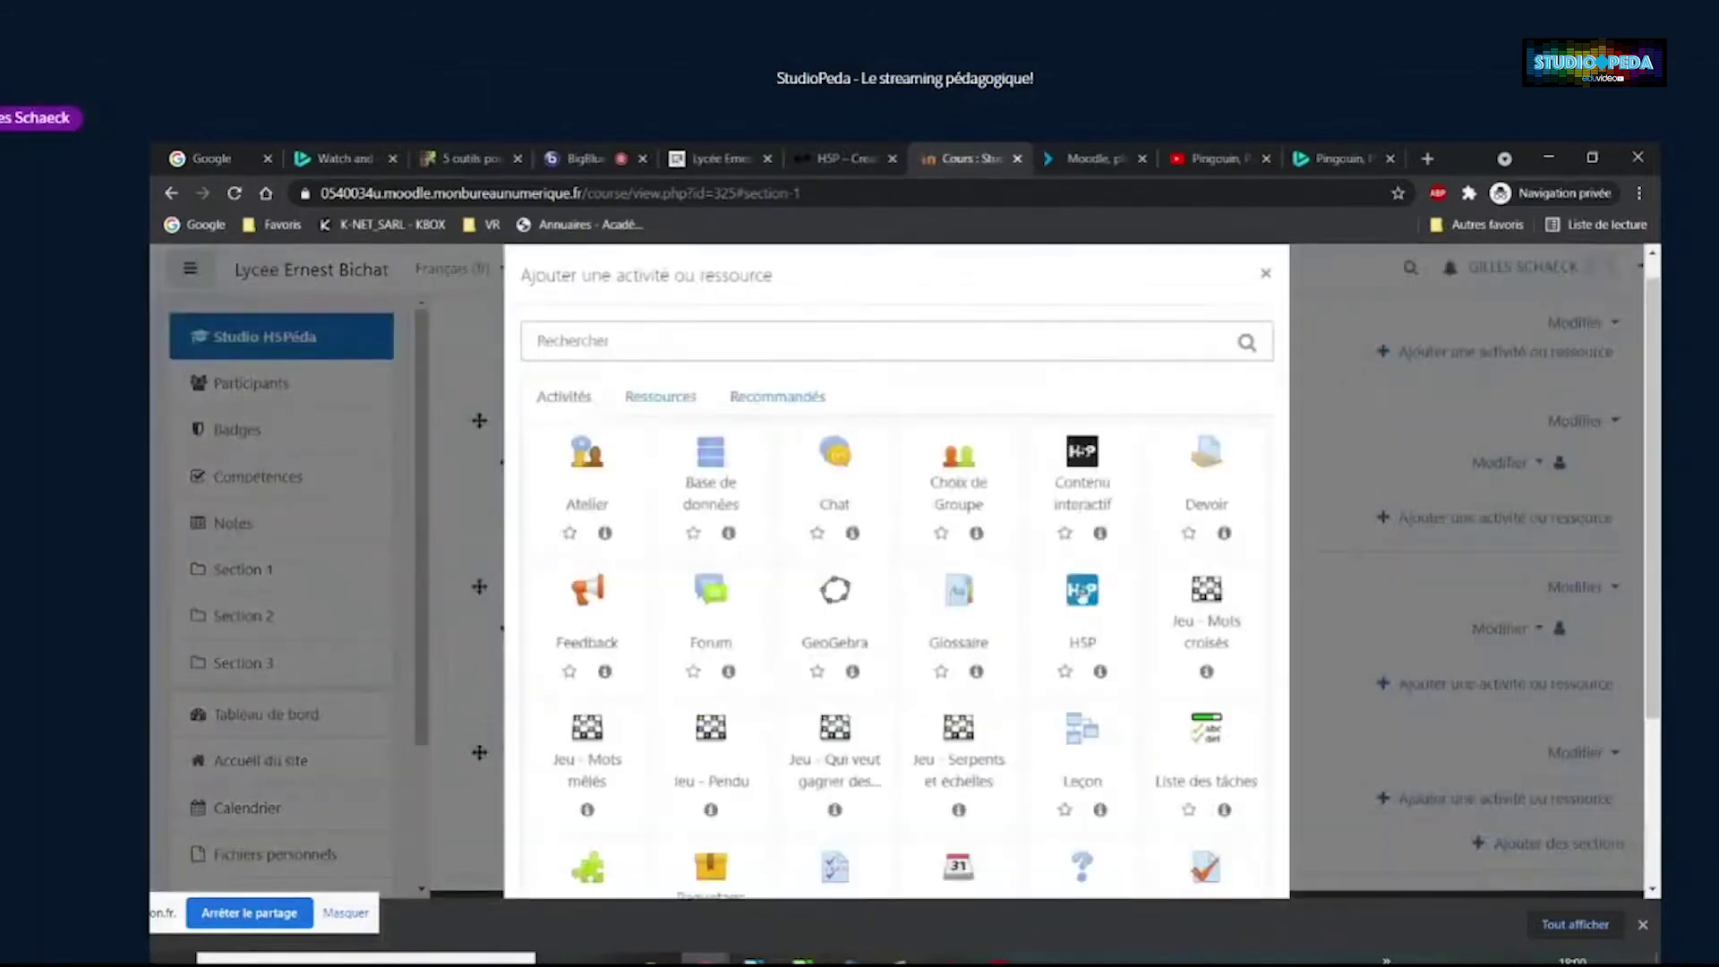
pyautogui.click(1084, 595)
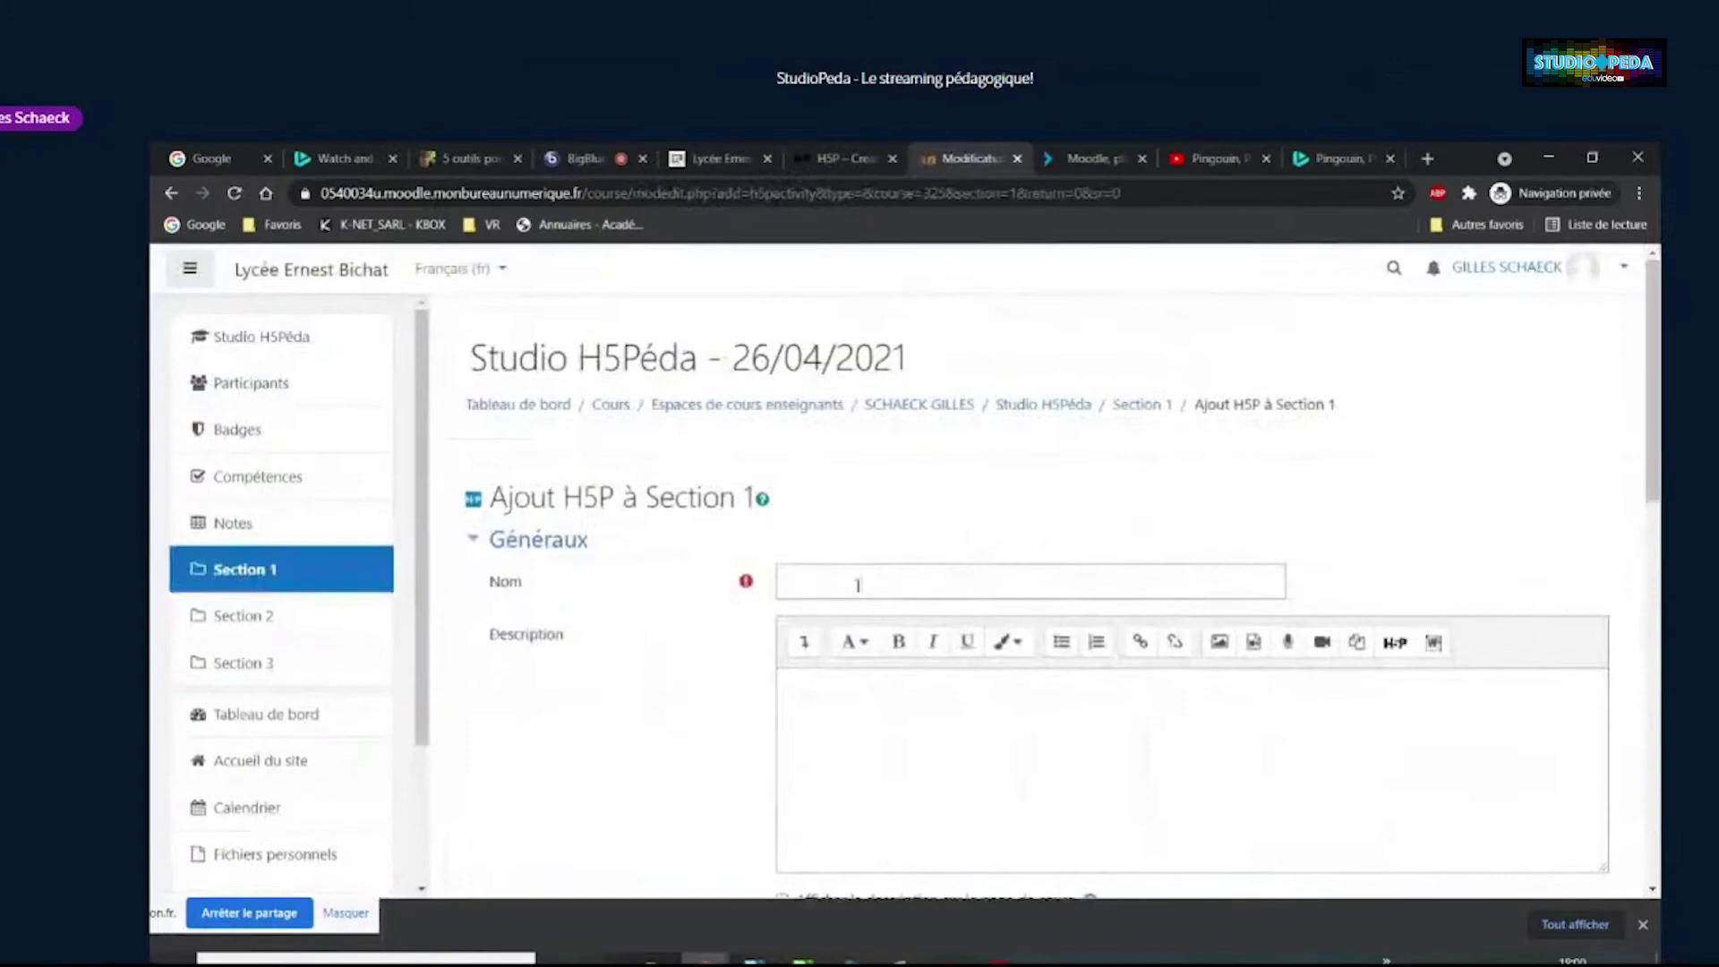
pyautogui.click(857, 585)
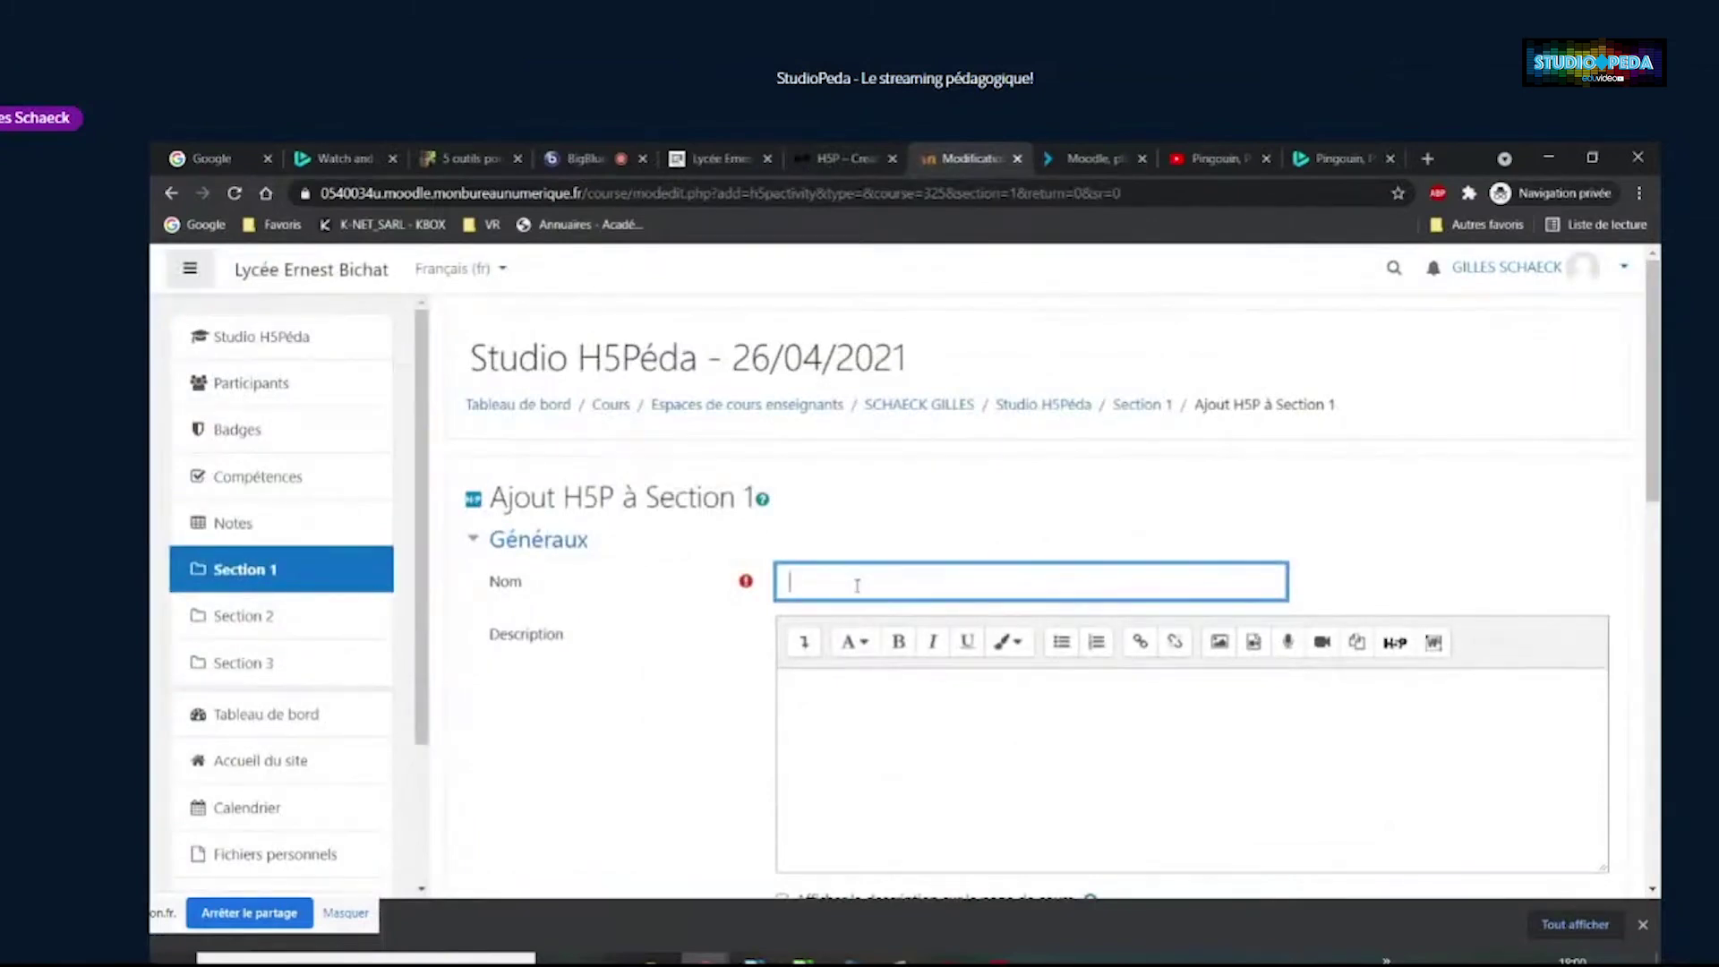
pyautogui.write('Exercice op')
# Add exercice-oral-279.h5p from the Studio péda H5P > H5P folder as the activity's package file
pyautogui.scroll(-4, 600, 675)
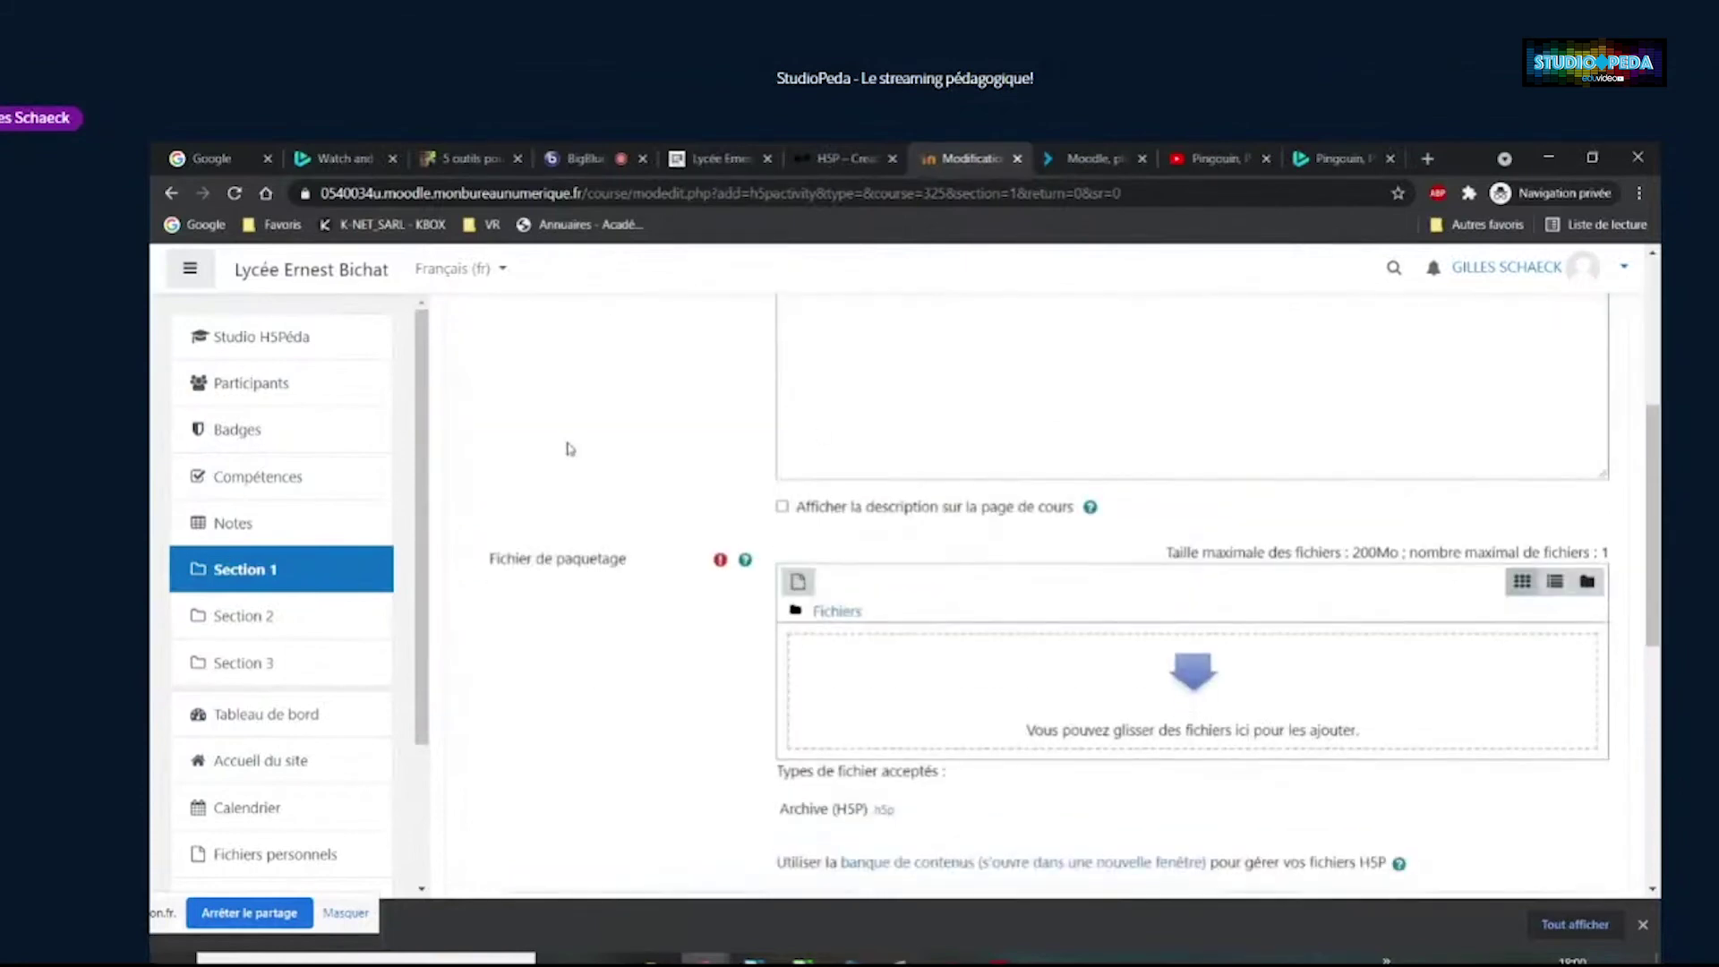
pyautogui.scroll(-2, 567, 449)
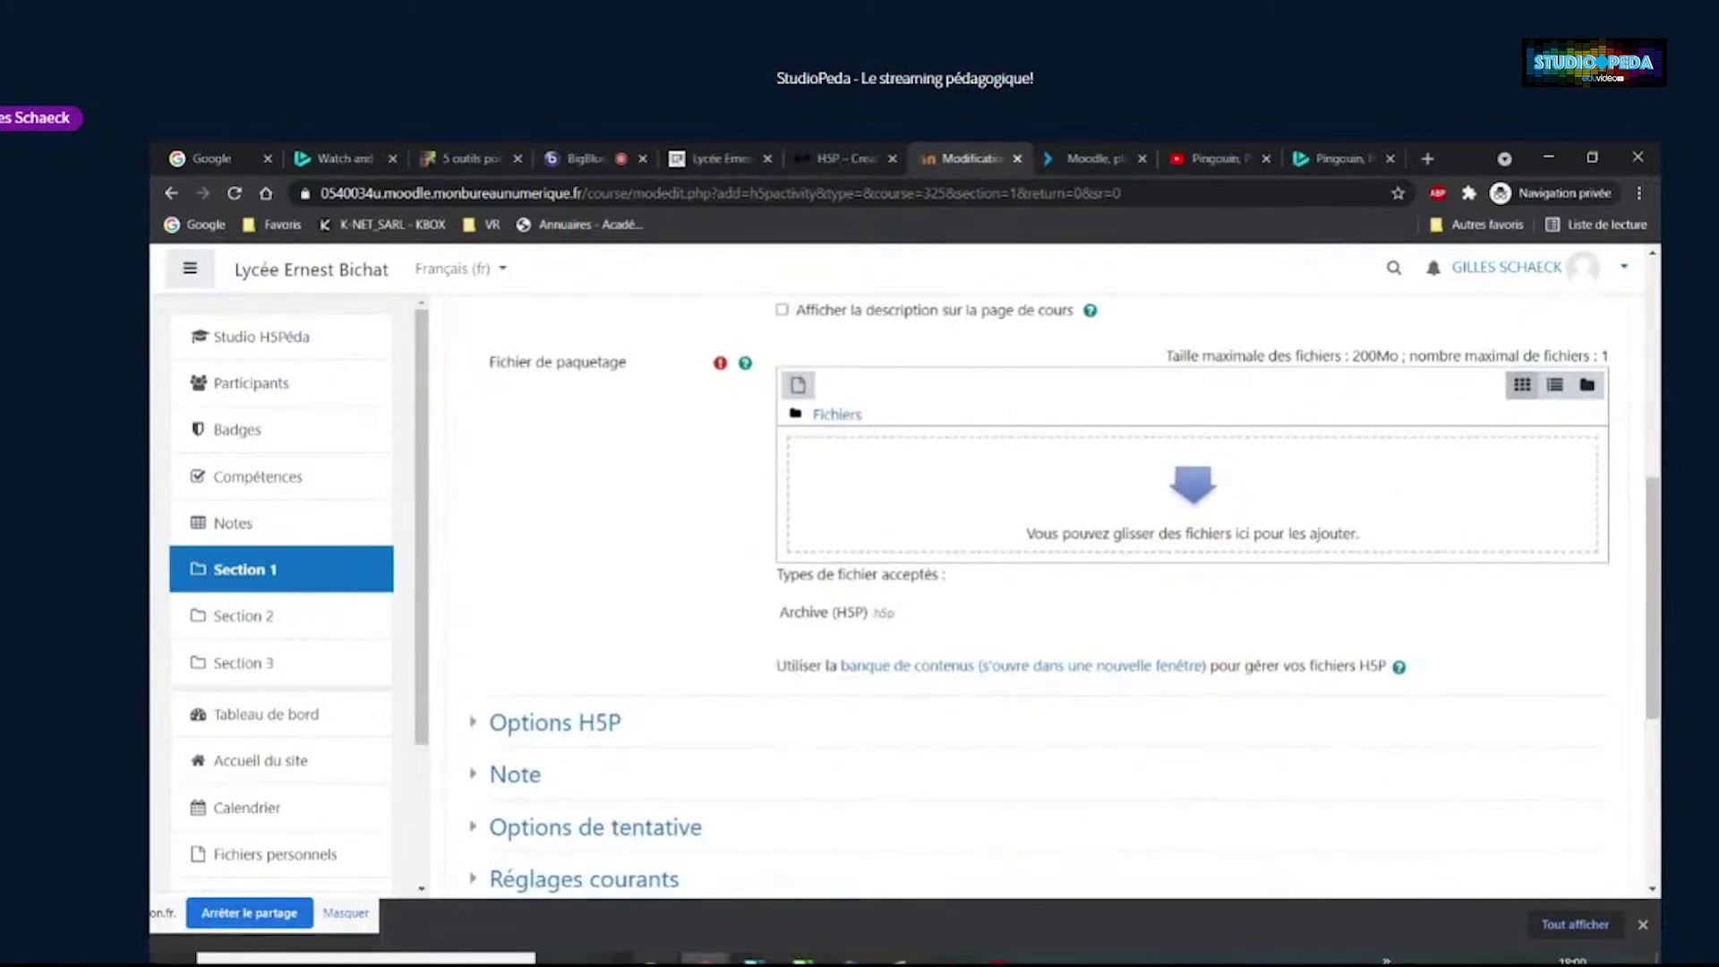
pyautogui.click(655, 956)
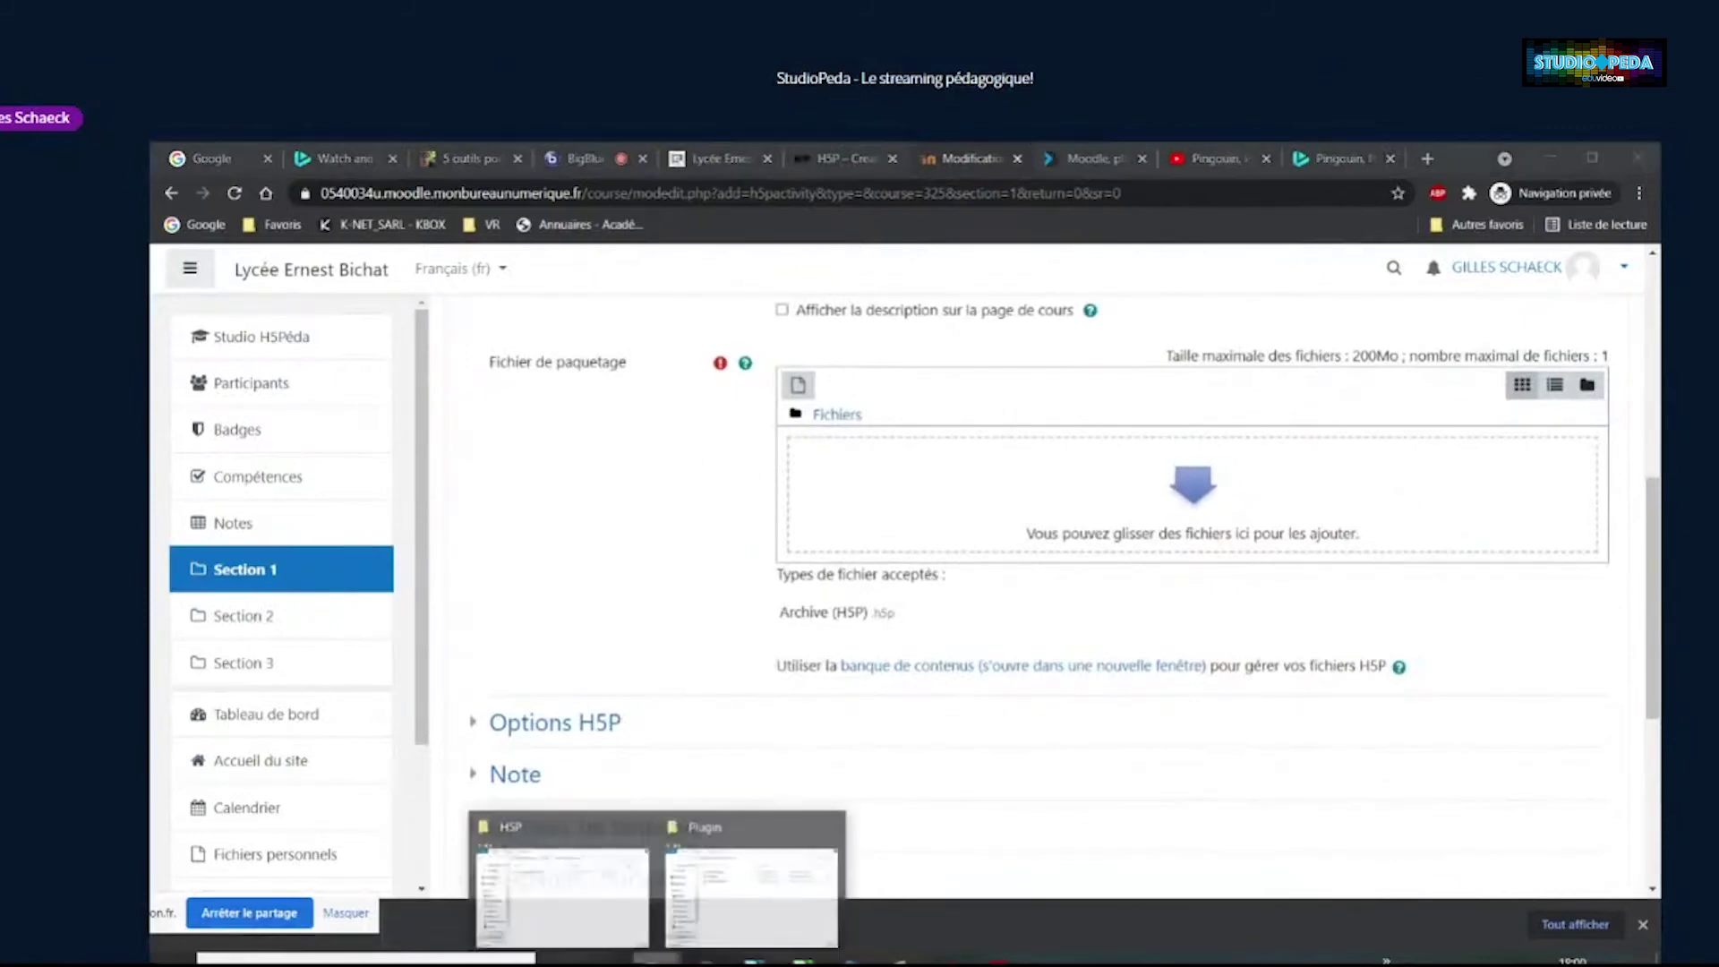
pyautogui.click(562, 895)
pyautogui.moveTo(1157, 322); pyautogui.dragTo(561, 360)
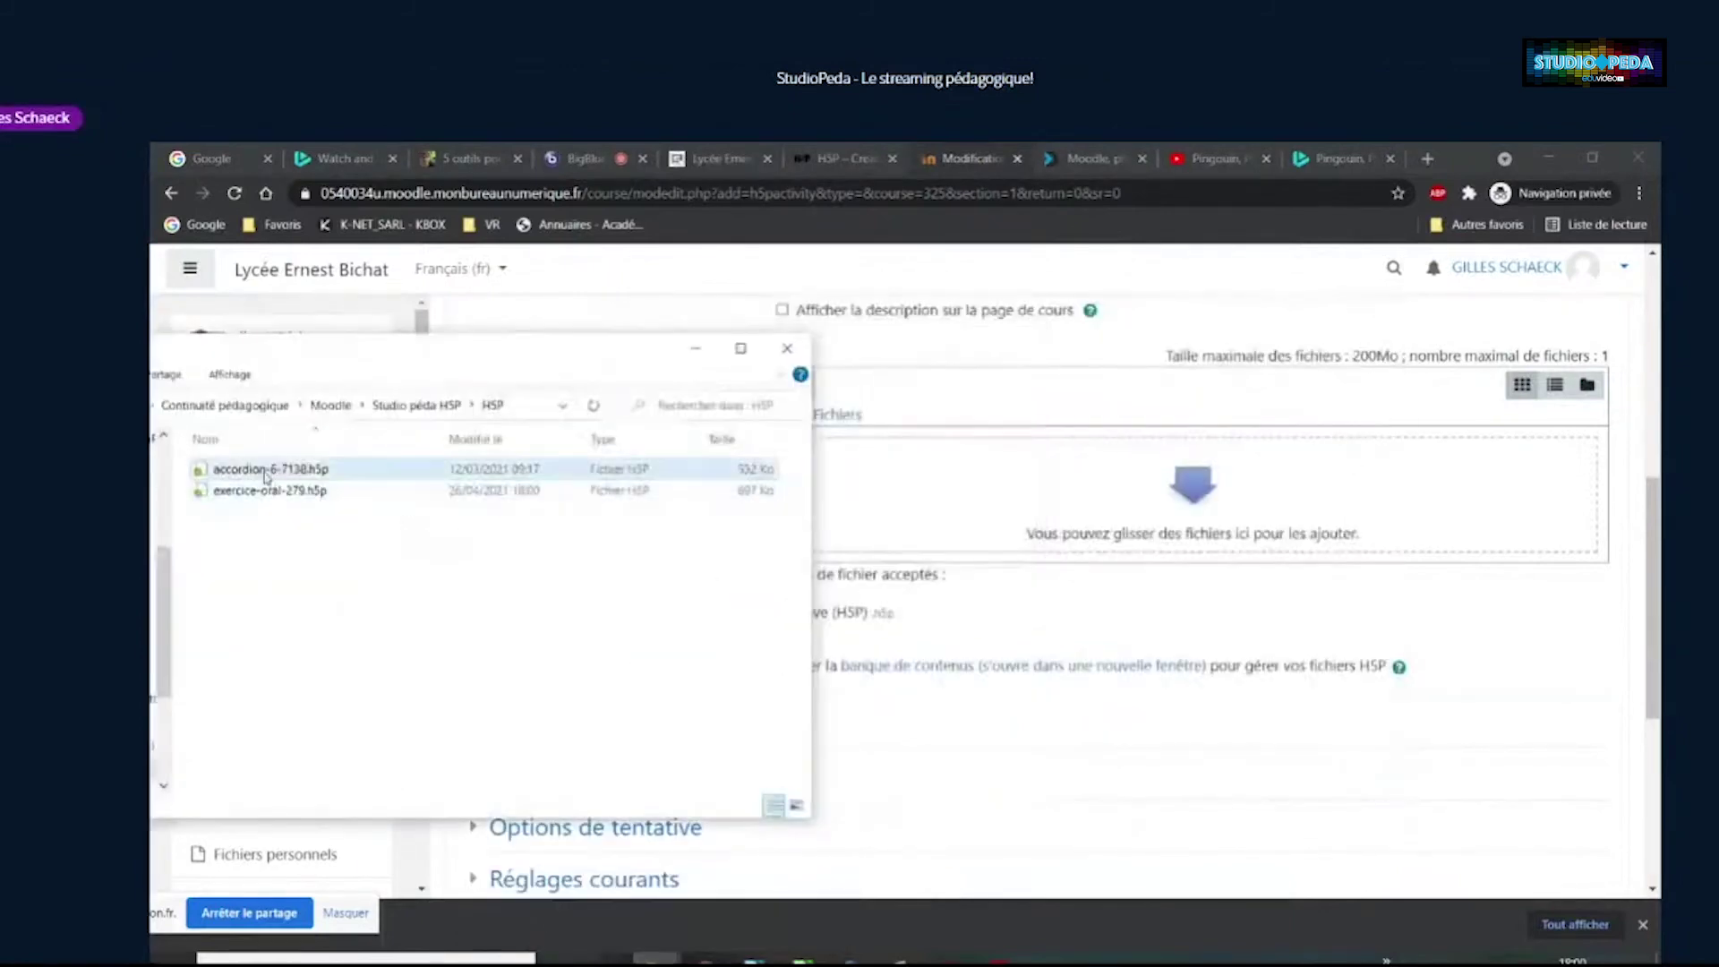
pyautogui.moveTo(269, 490); pyautogui.dragTo(1130, 496)
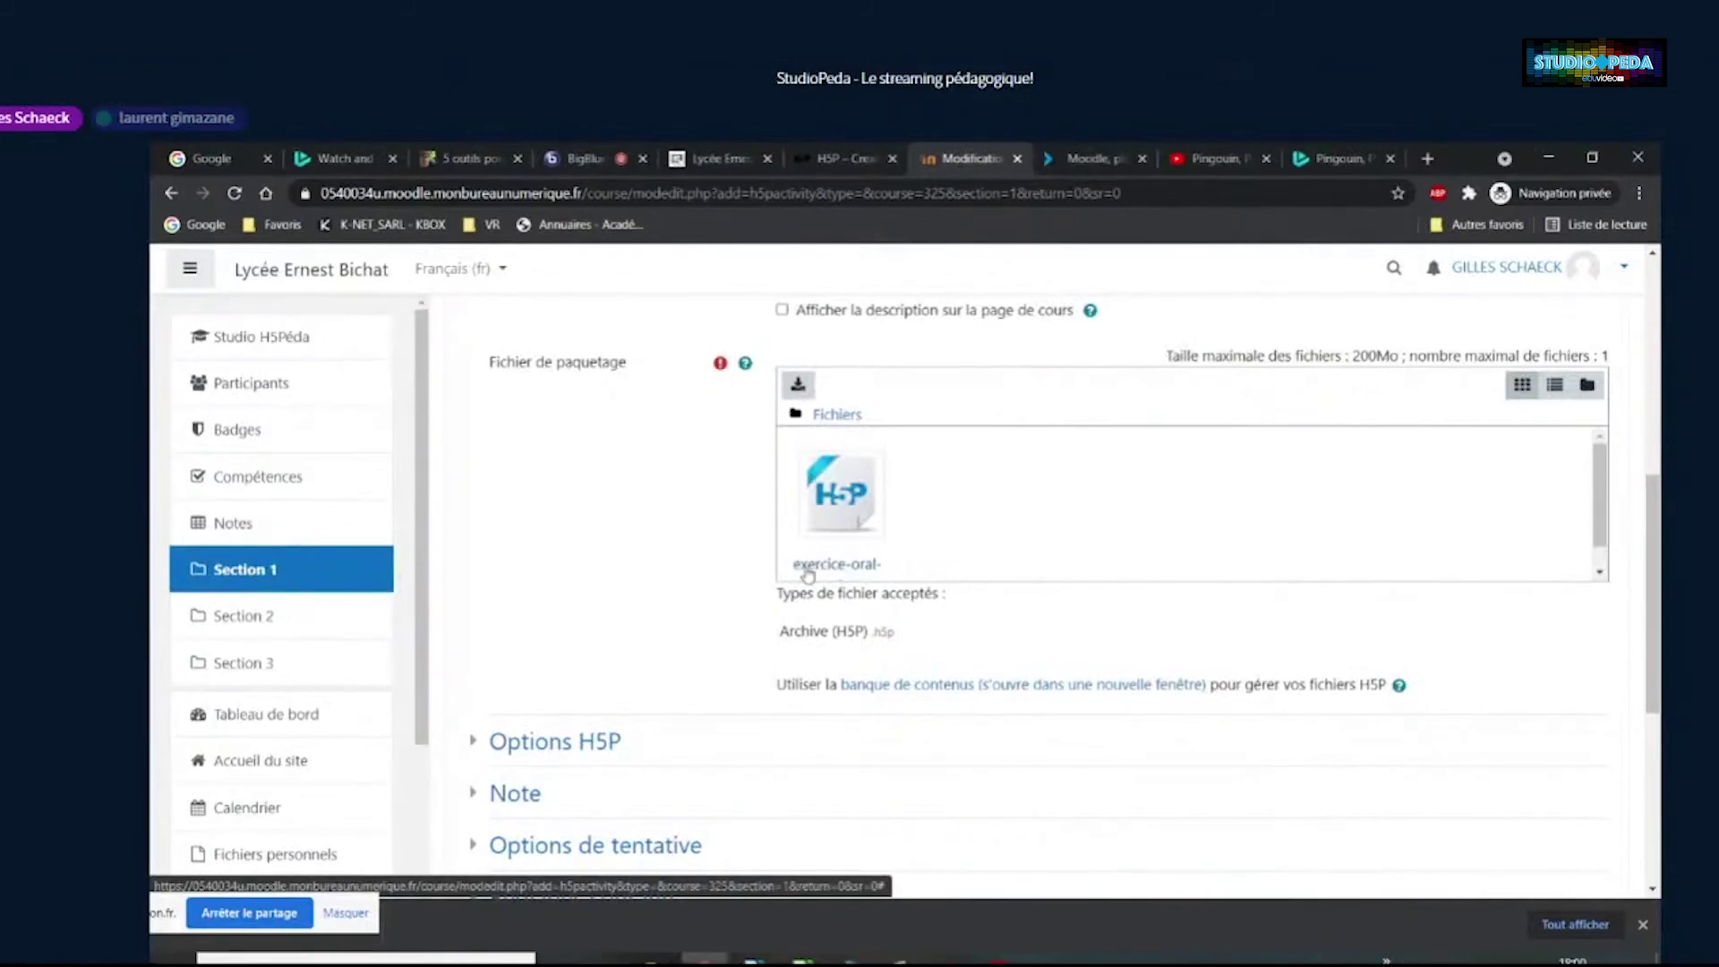
# Review the attached package file and the activity's Options H5P and Note settings
pyautogui.scroll(2, 685, 501)
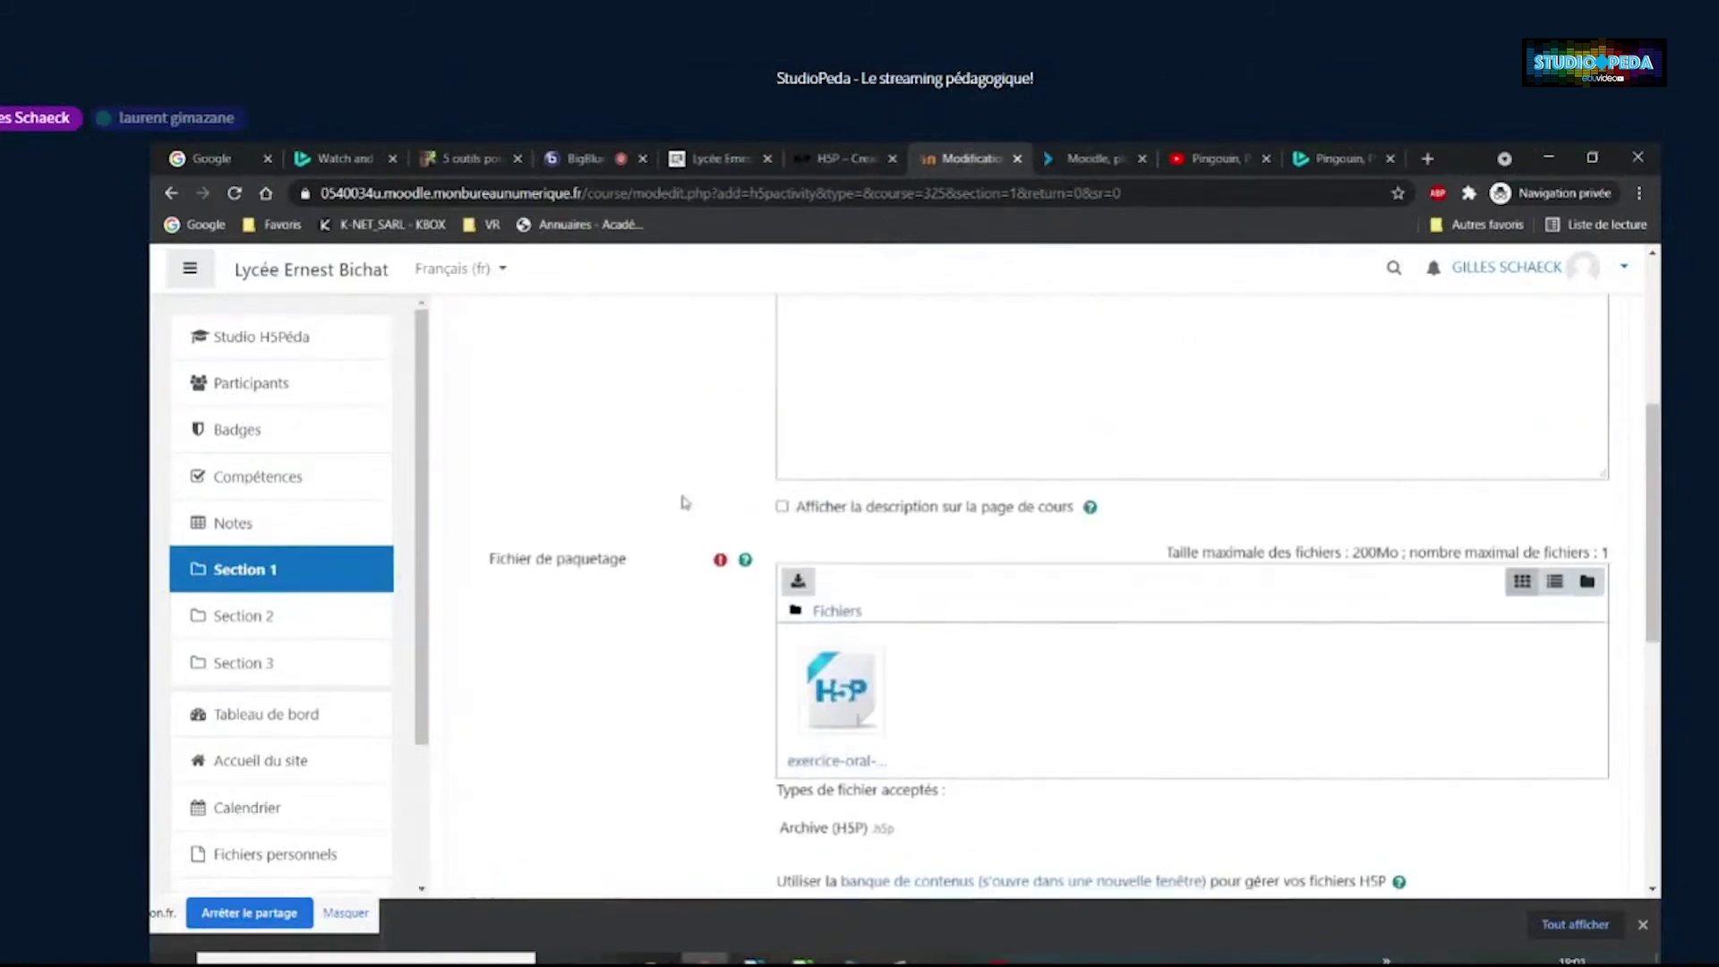
pyautogui.scroll(1, 676, 513)
pyautogui.scroll(-4, 663, 522)
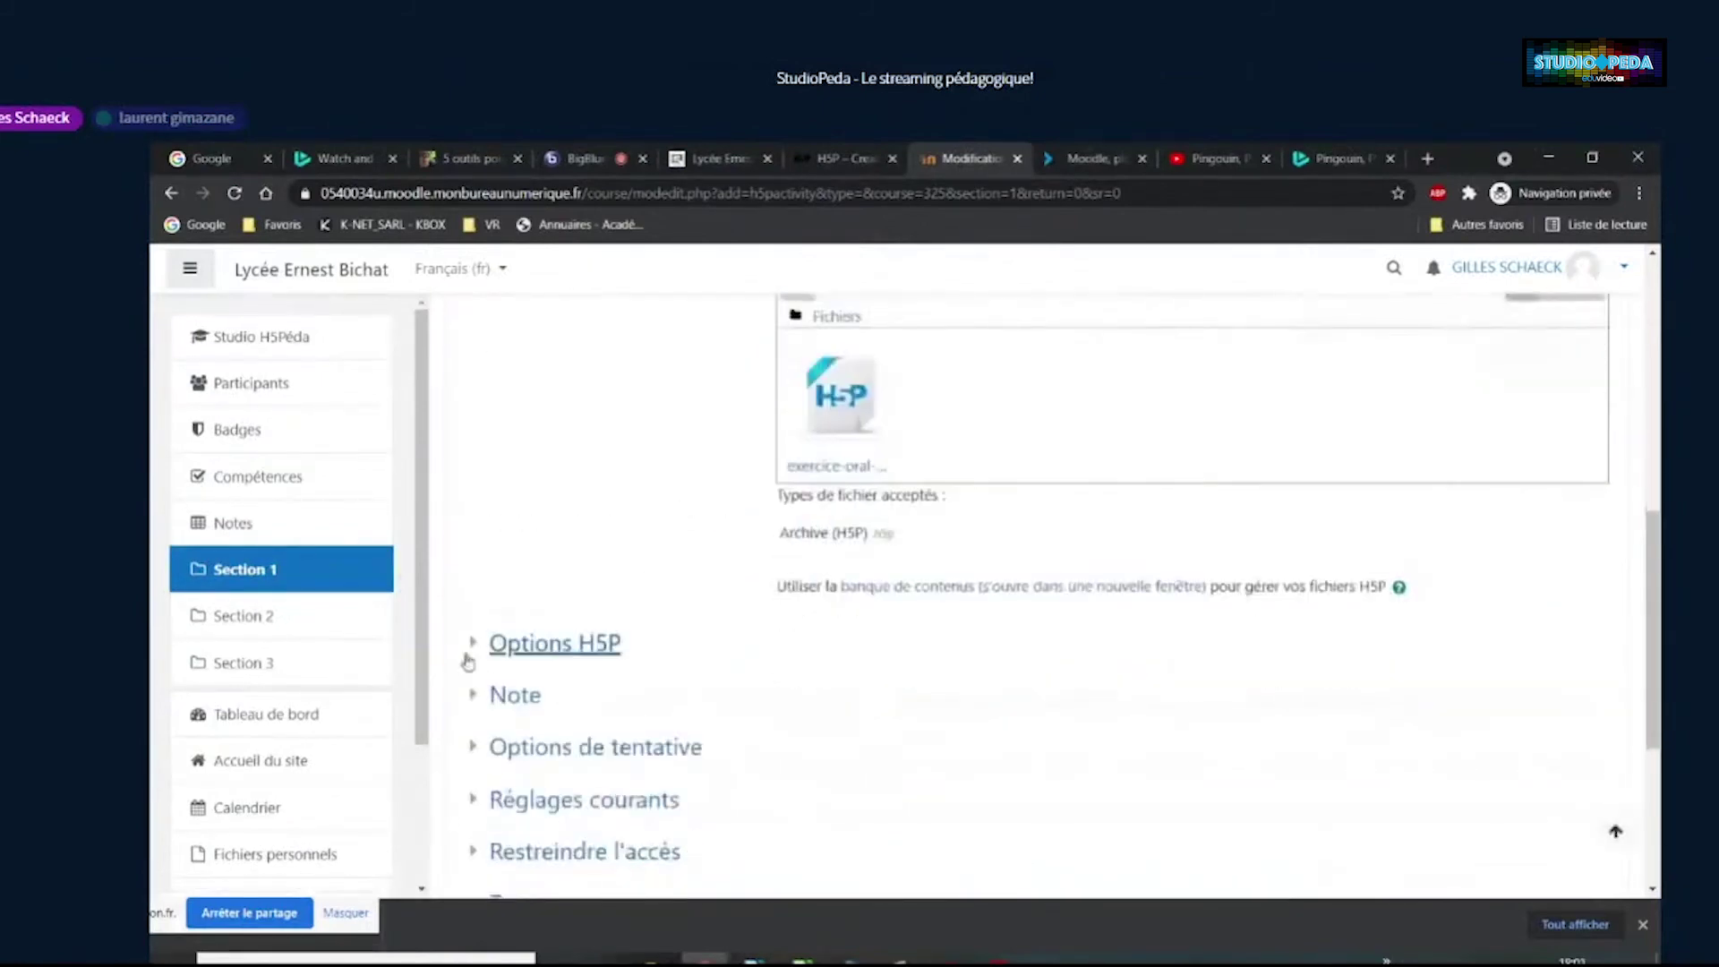
pyautogui.click(469, 647)
pyautogui.scroll(-2, 637, 582)
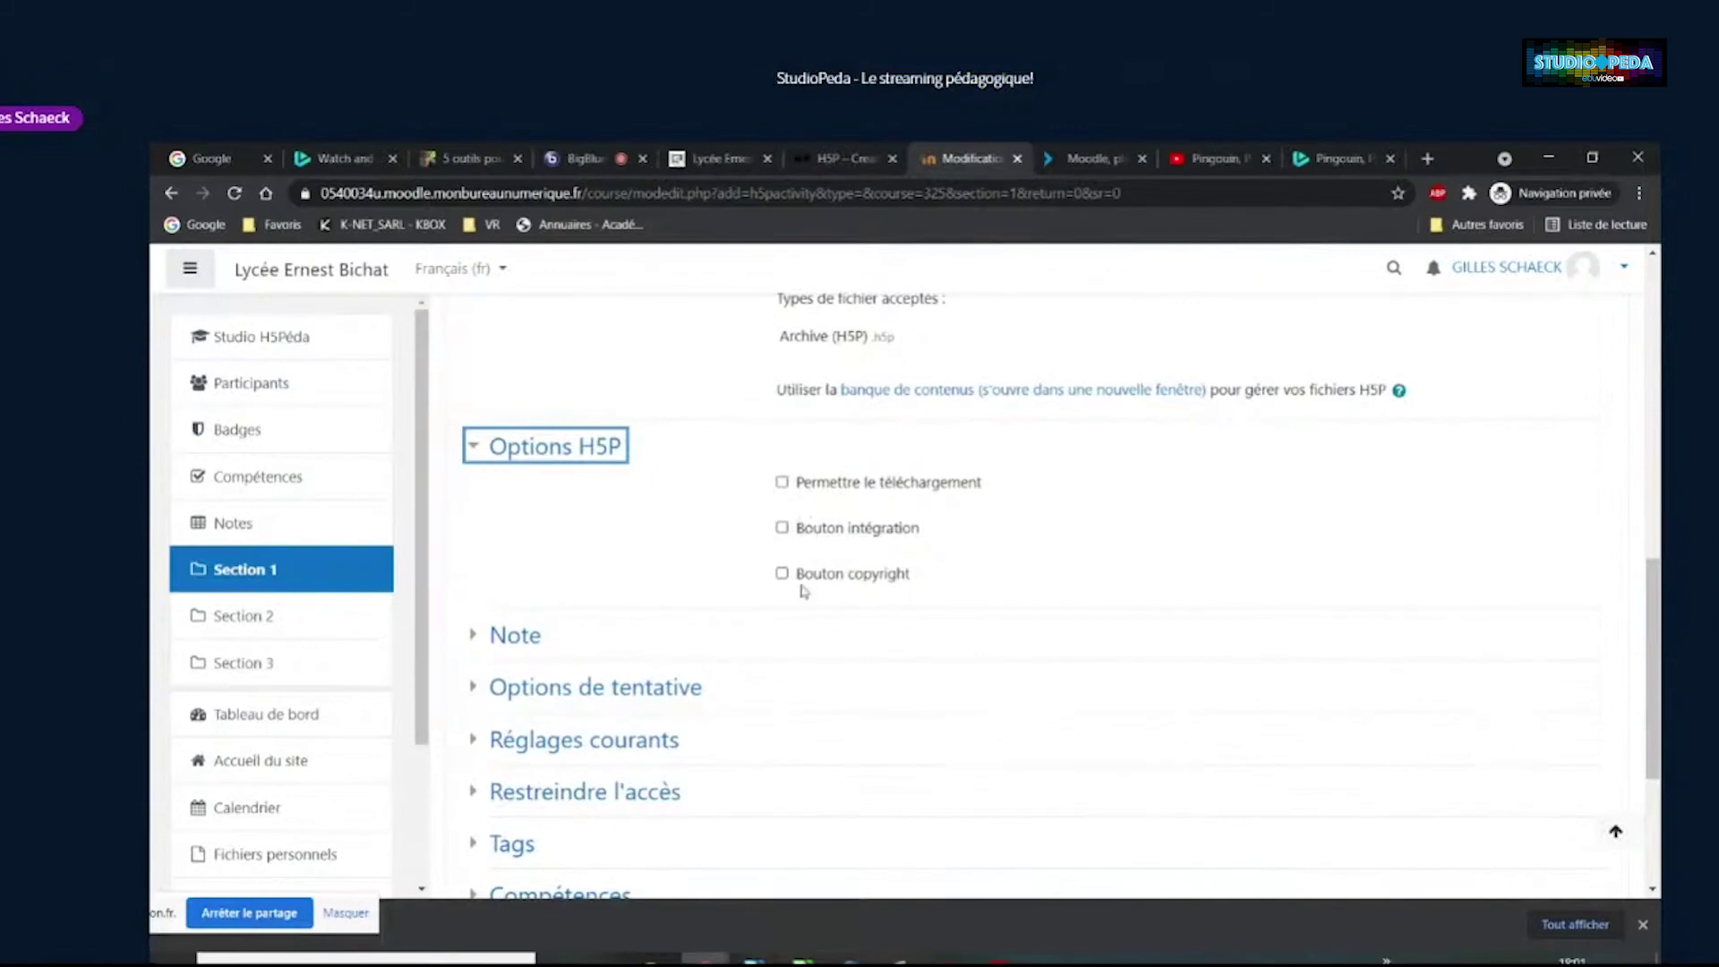
pyautogui.click(473, 446)
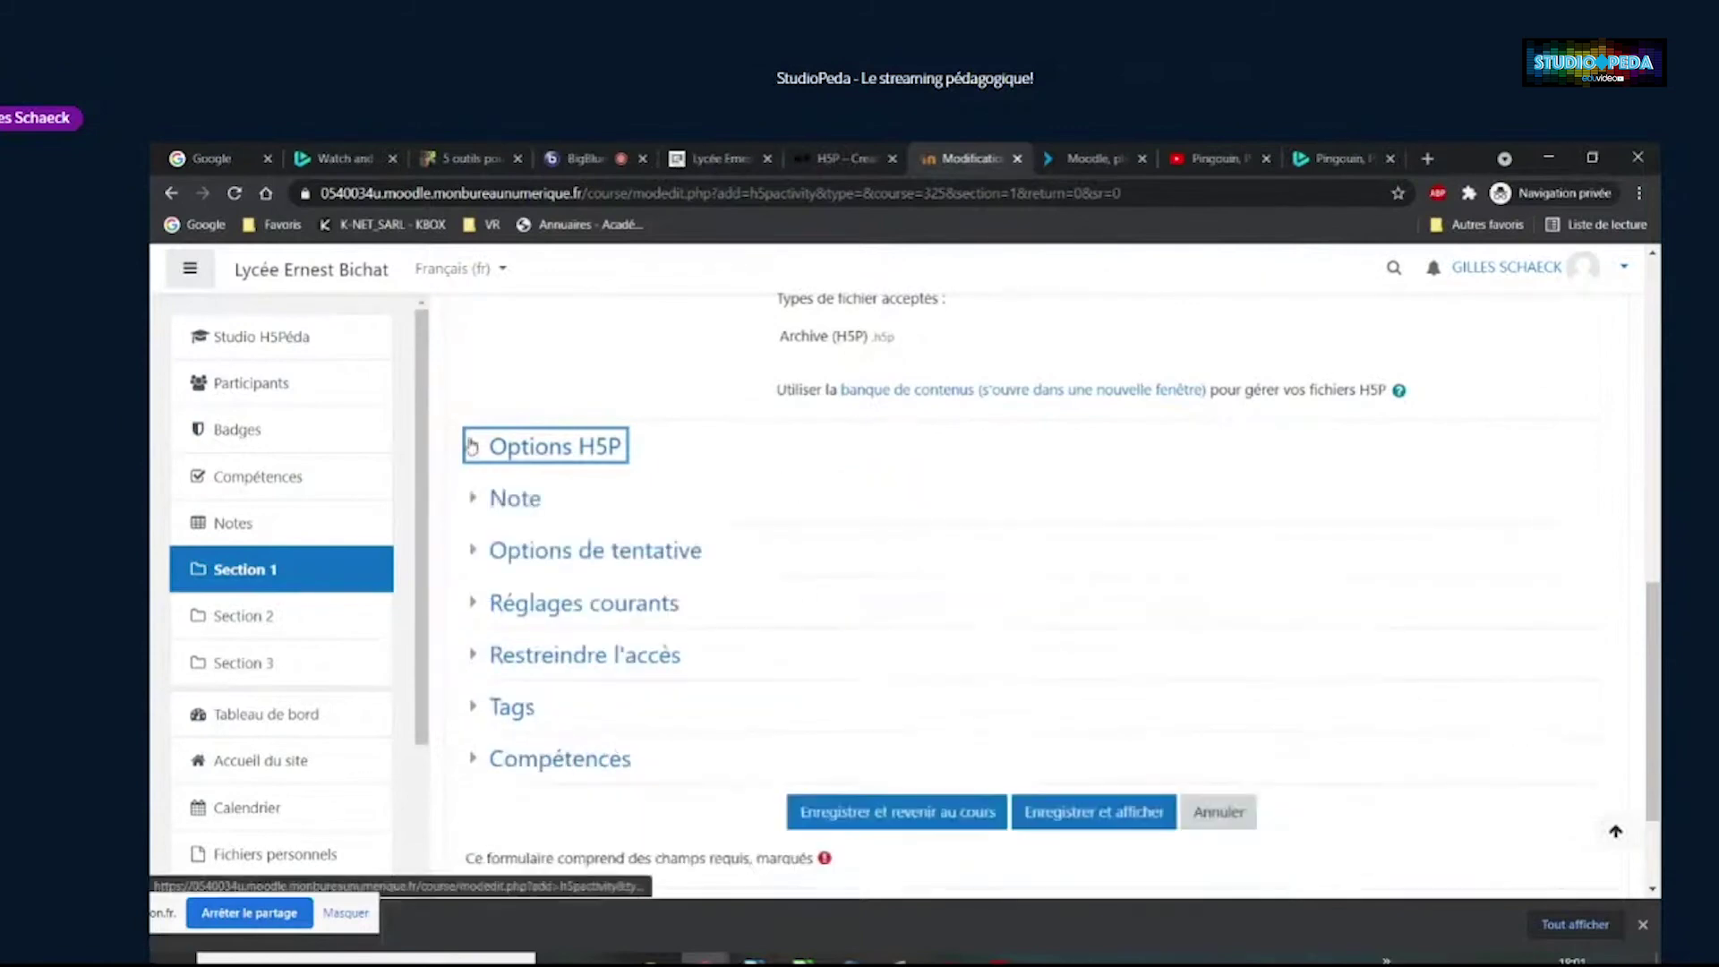
pyautogui.click(468, 501)
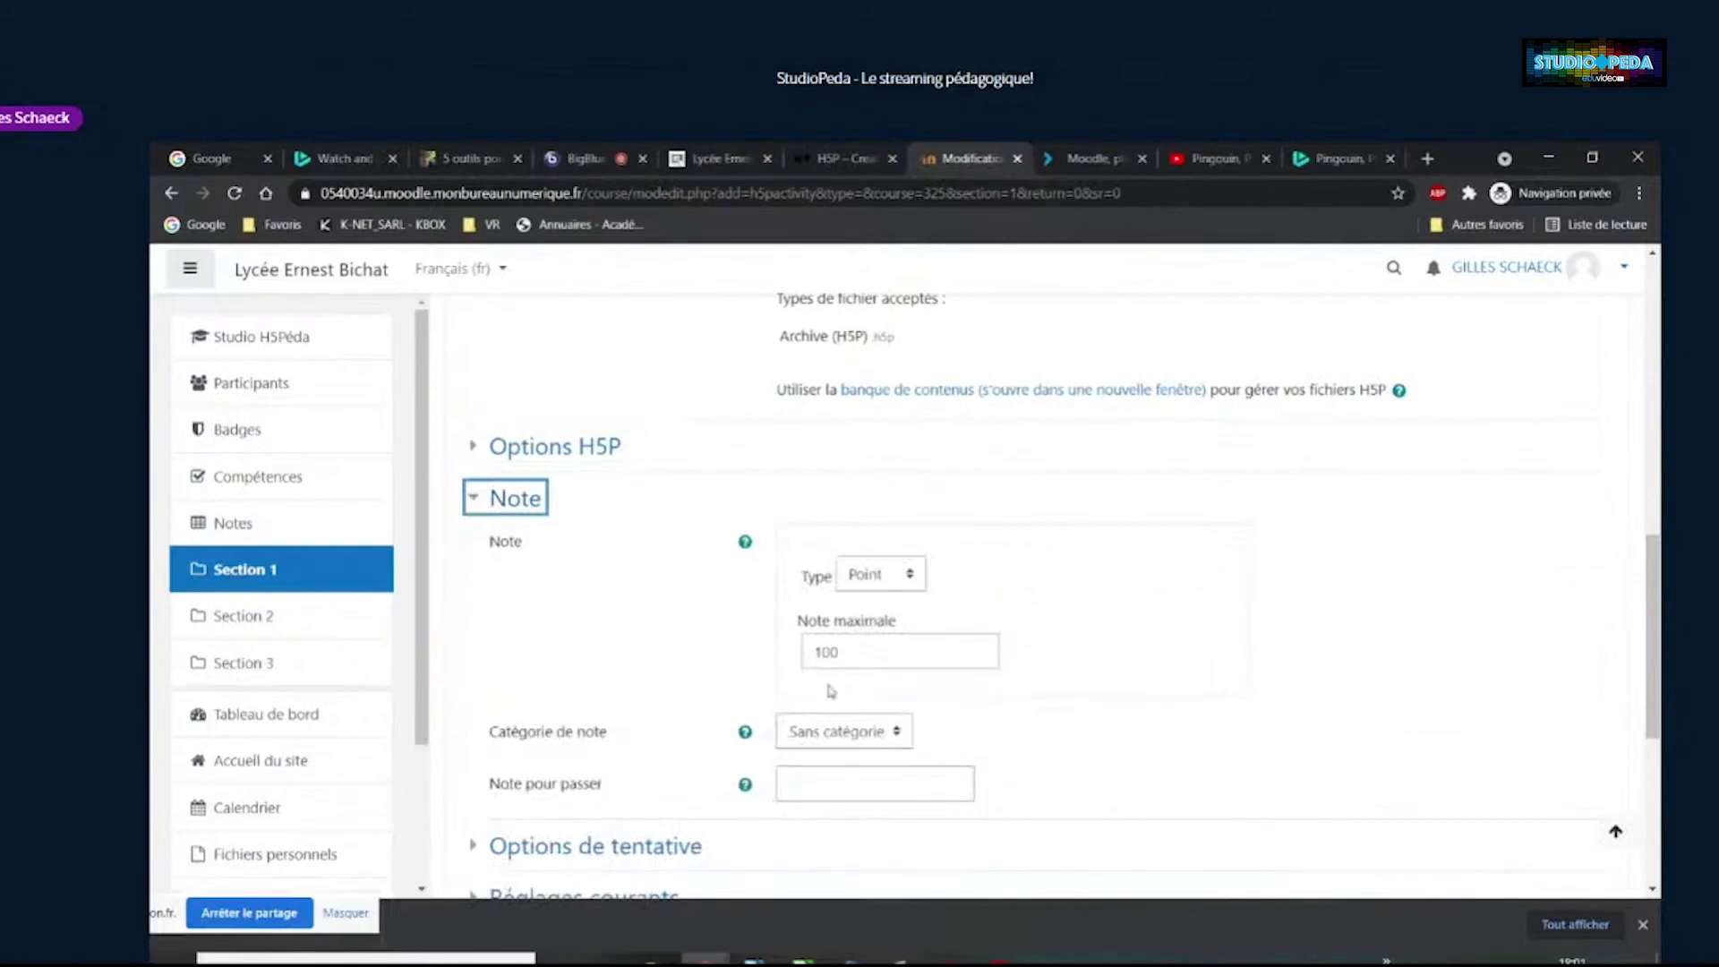
pyautogui.click(473, 498)
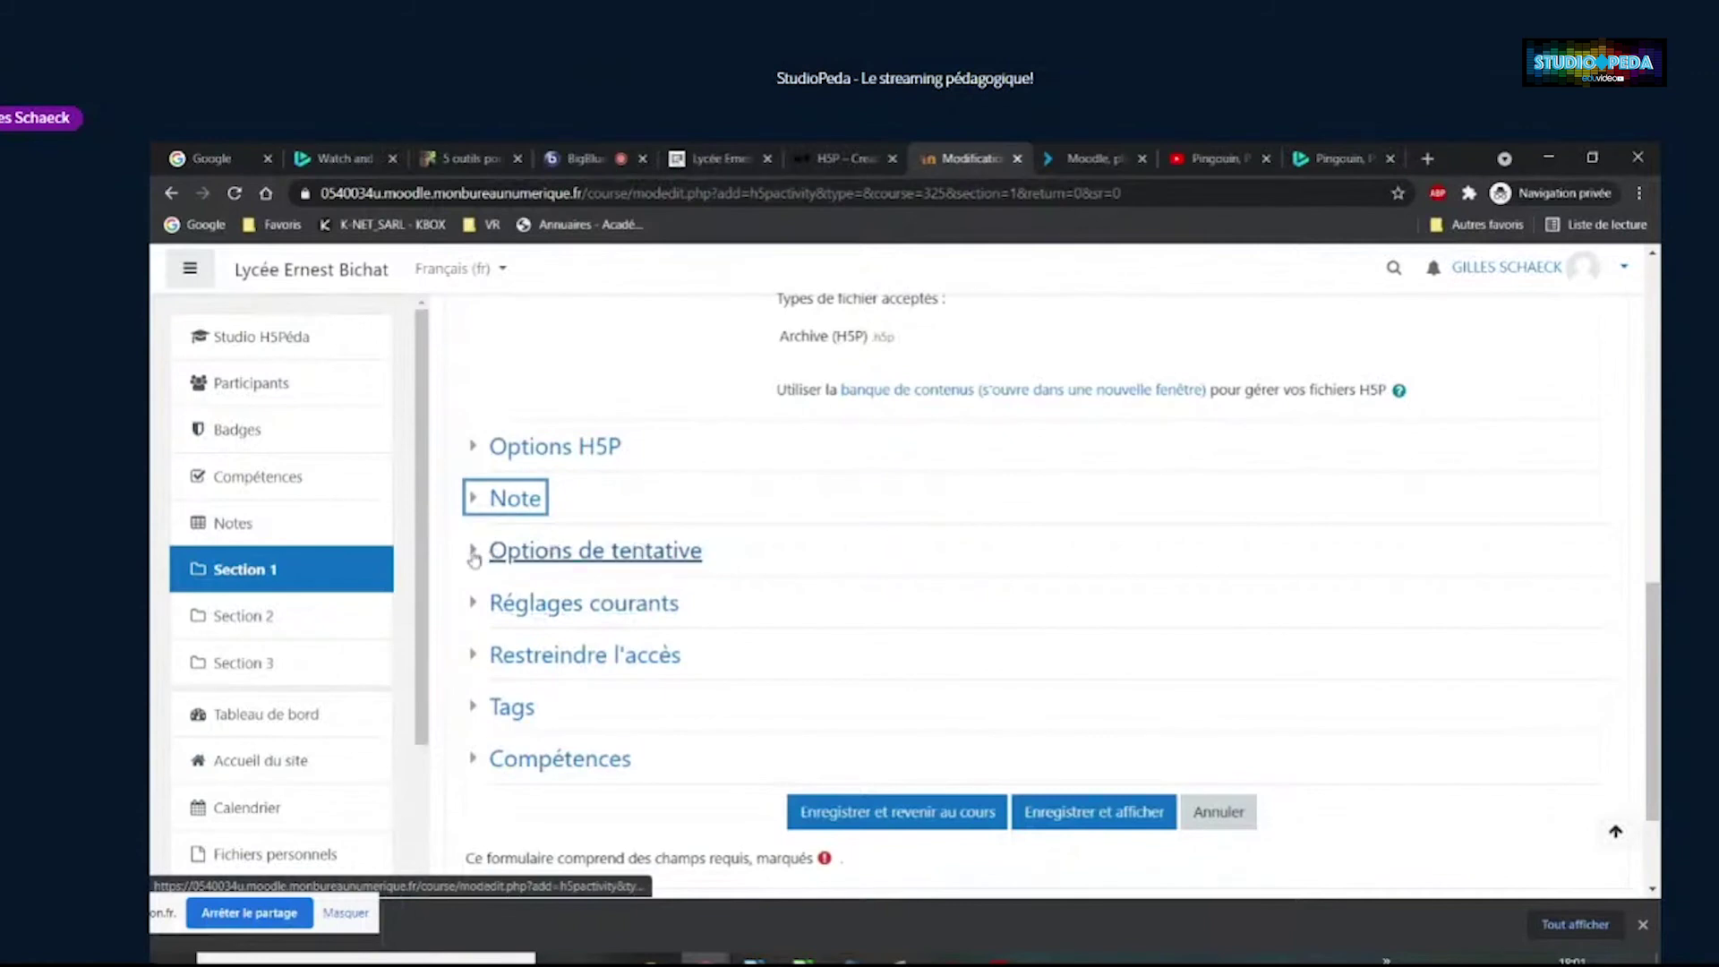
# Set the attempt options' Méthode d'évaluation to Première tentative, then save and display the activity
pyautogui.click(484, 553)
pyautogui.scroll(-3, 658, 613)
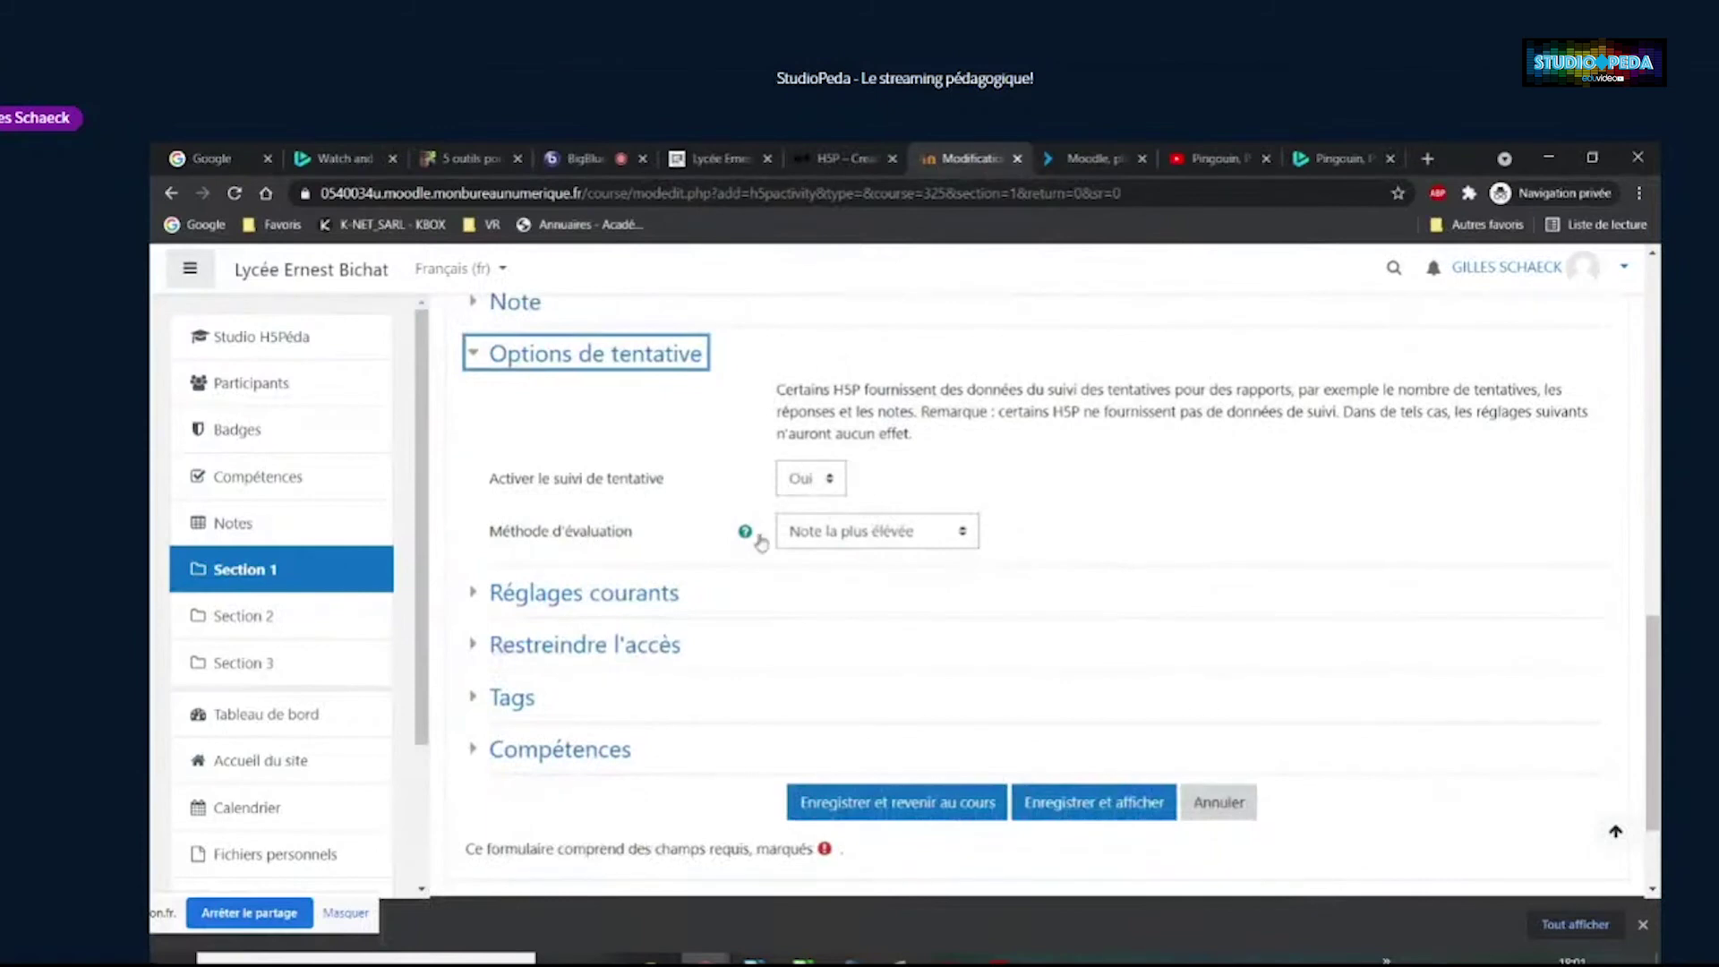
pyautogui.click(893, 533)
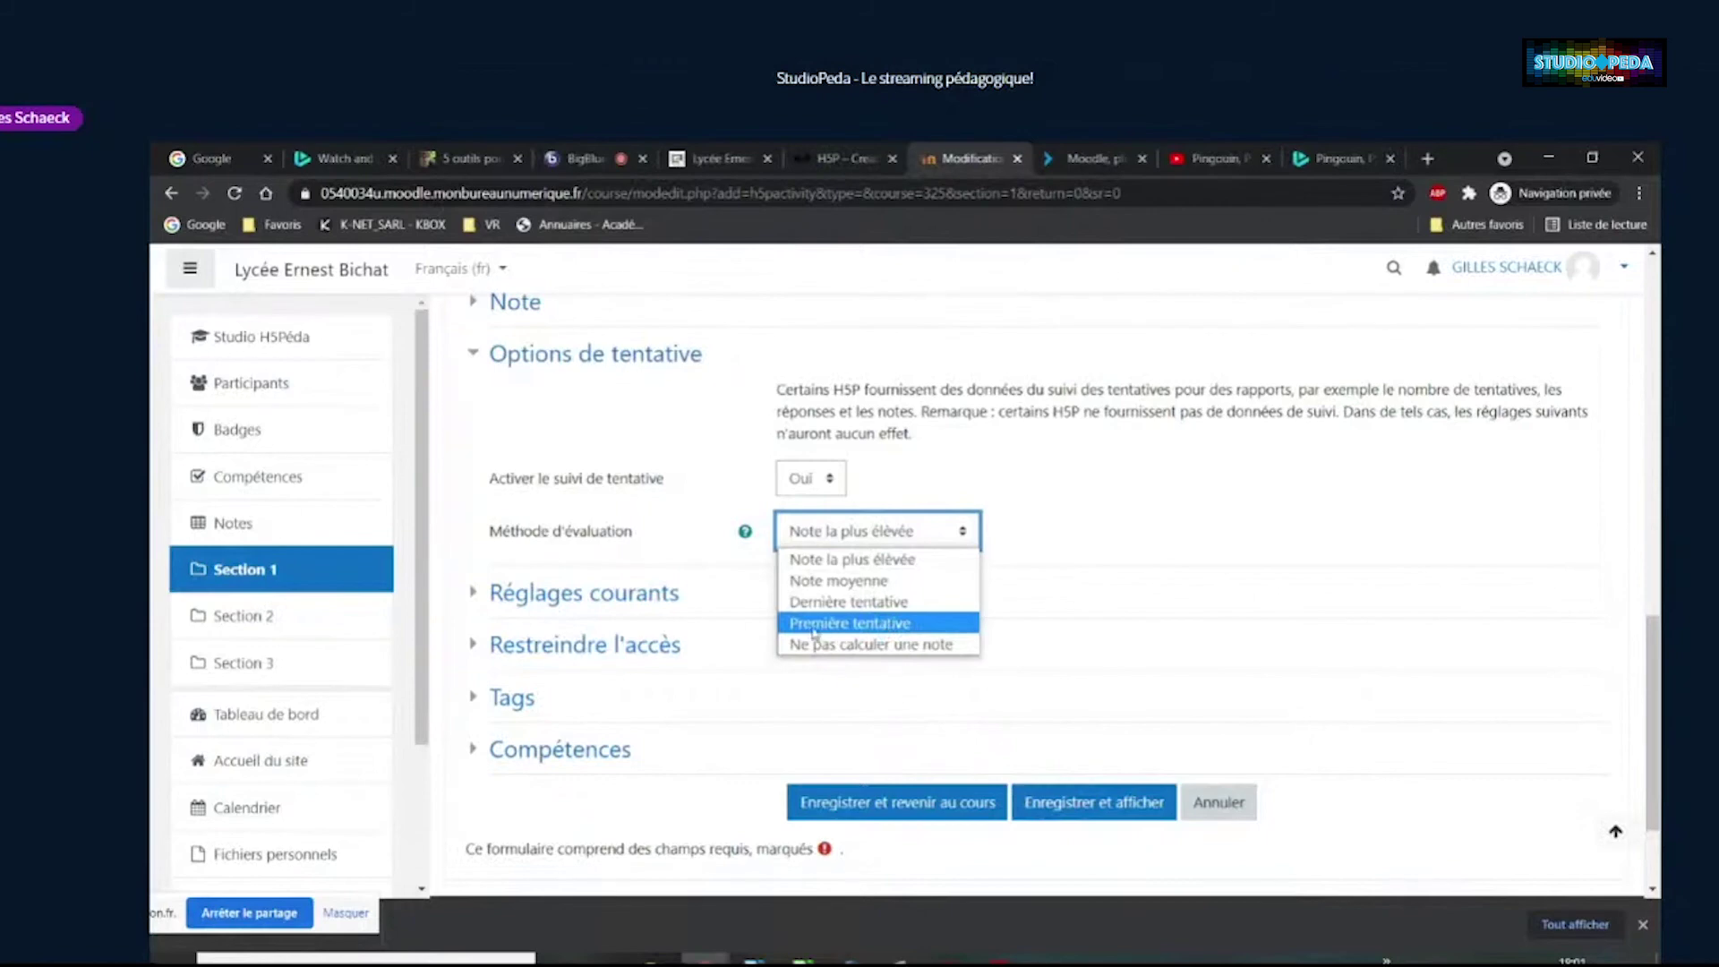
pyautogui.click(886, 629)
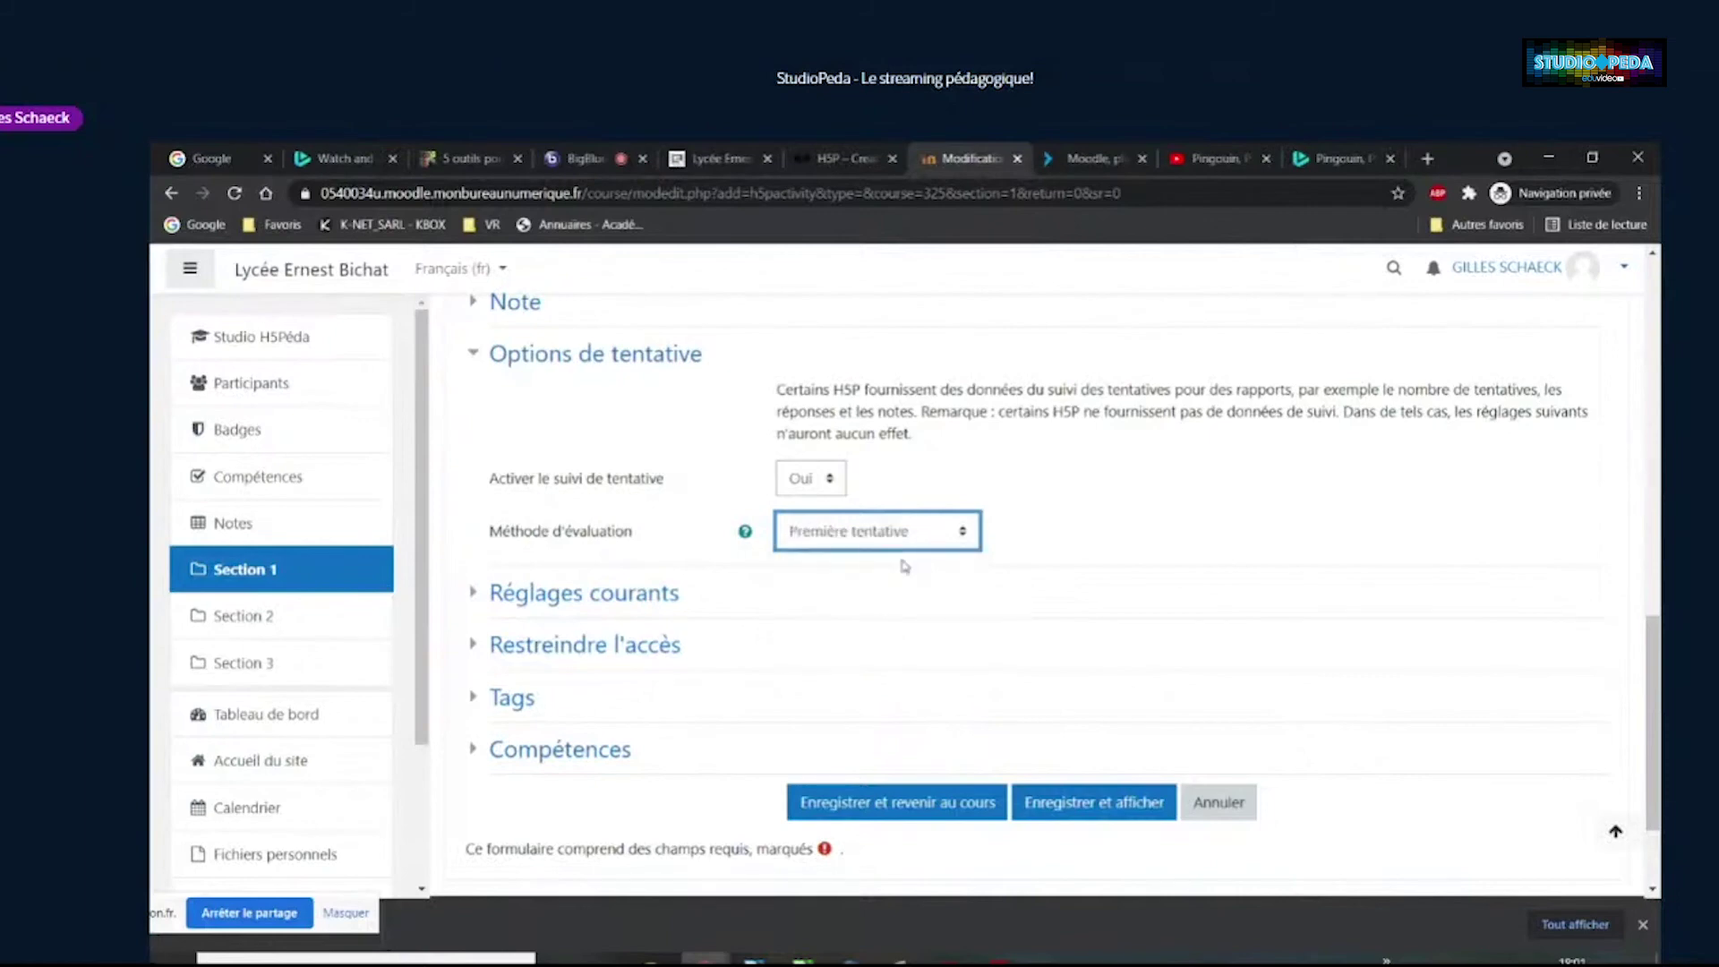
pyautogui.click(1083, 804)
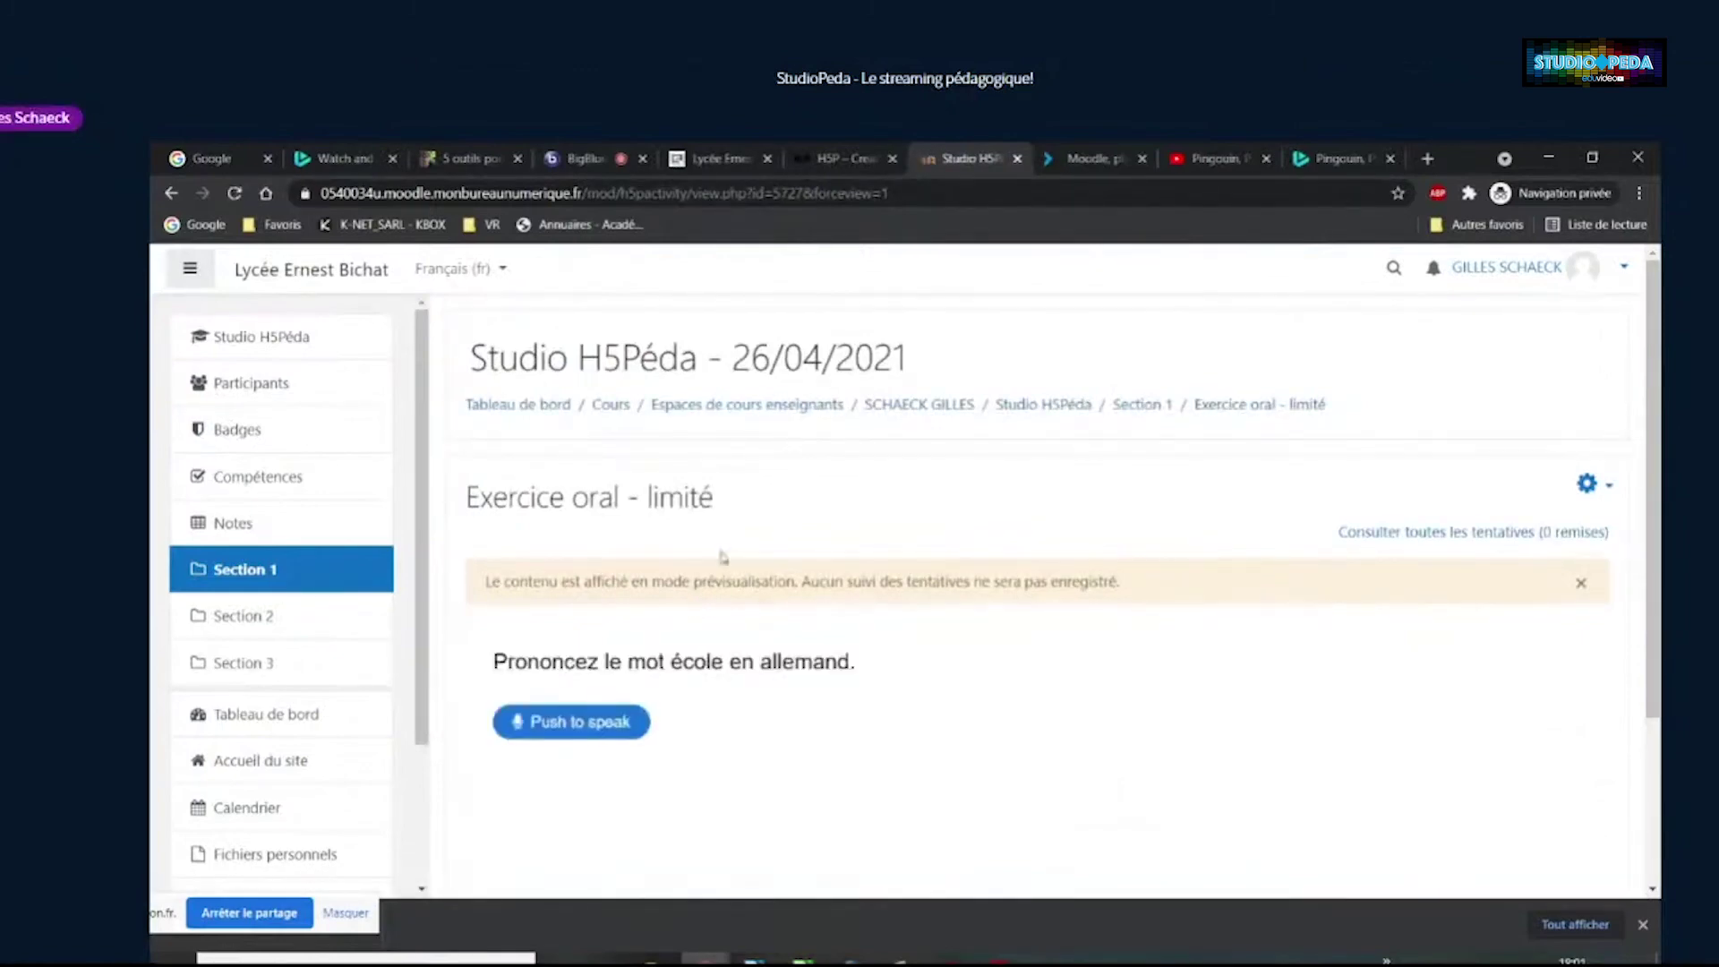
pyautogui.moveTo(491, 573)
pyautogui.mouseDown()
pyautogui.moveTo(1124, 582)
pyautogui.moveTo(502, 580)
pyautogui.mouseUp()
pyautogui.scroll(-1, 762, 641)
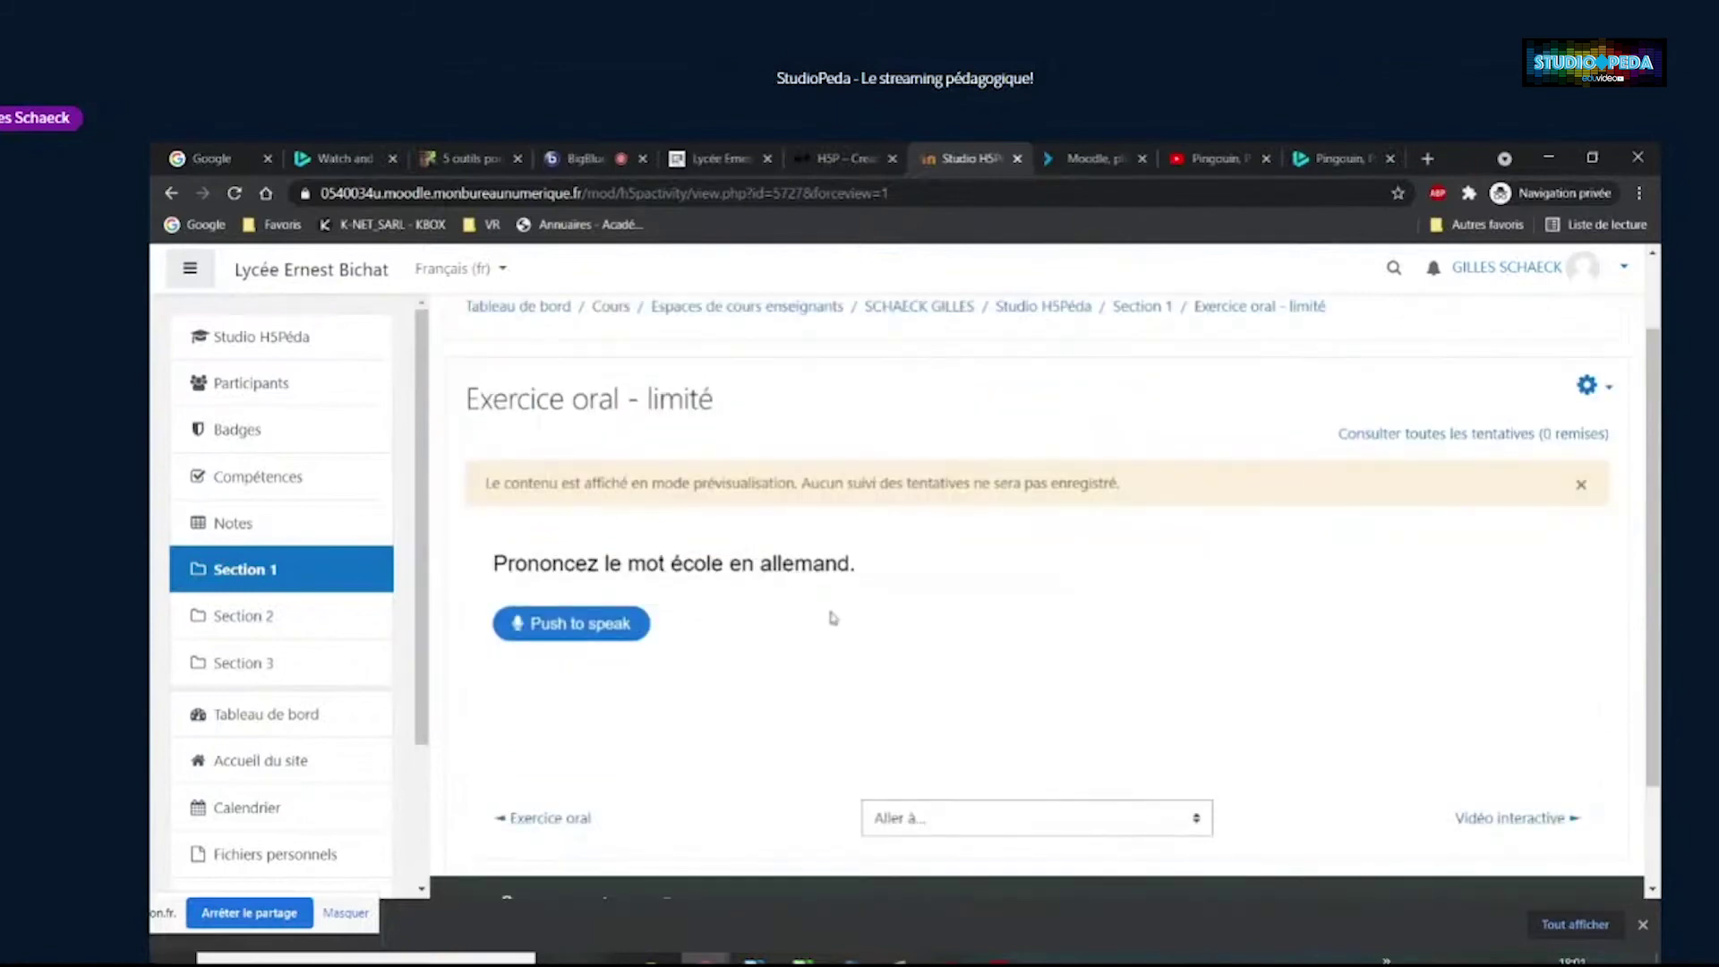
pyautogui.scroll(1, 833, 614)
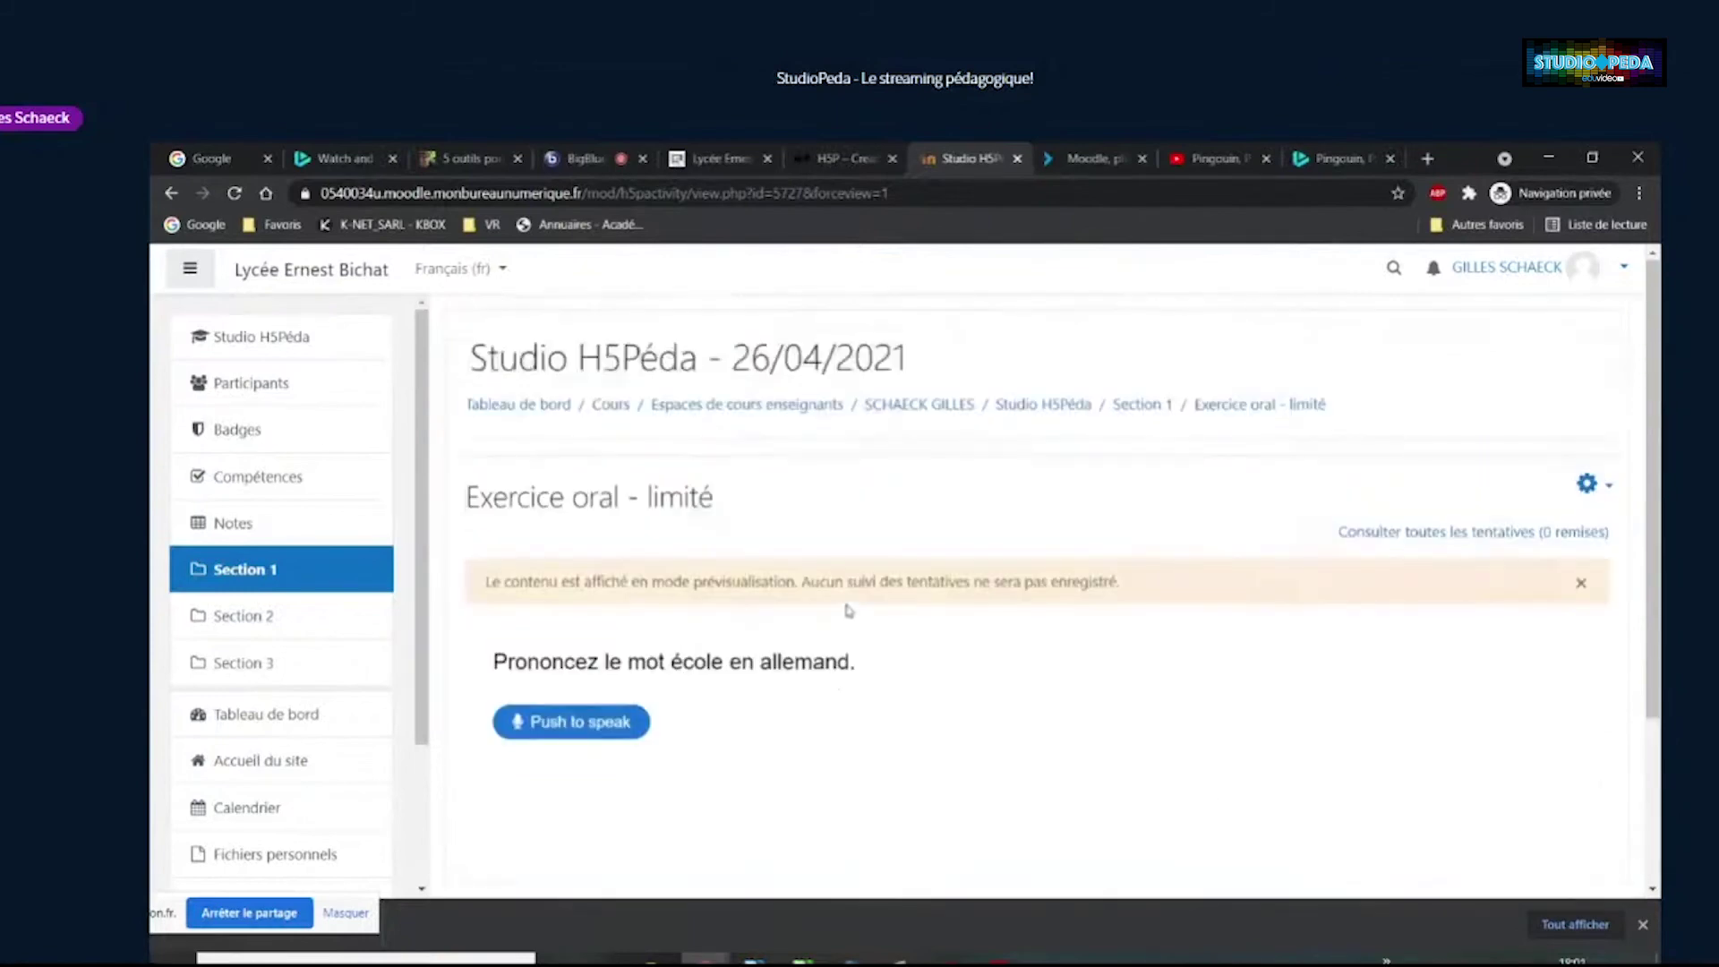
# Add the Élève role to the teacher's own entry in the course participants list and save it
pyautogui.click(269, 386)
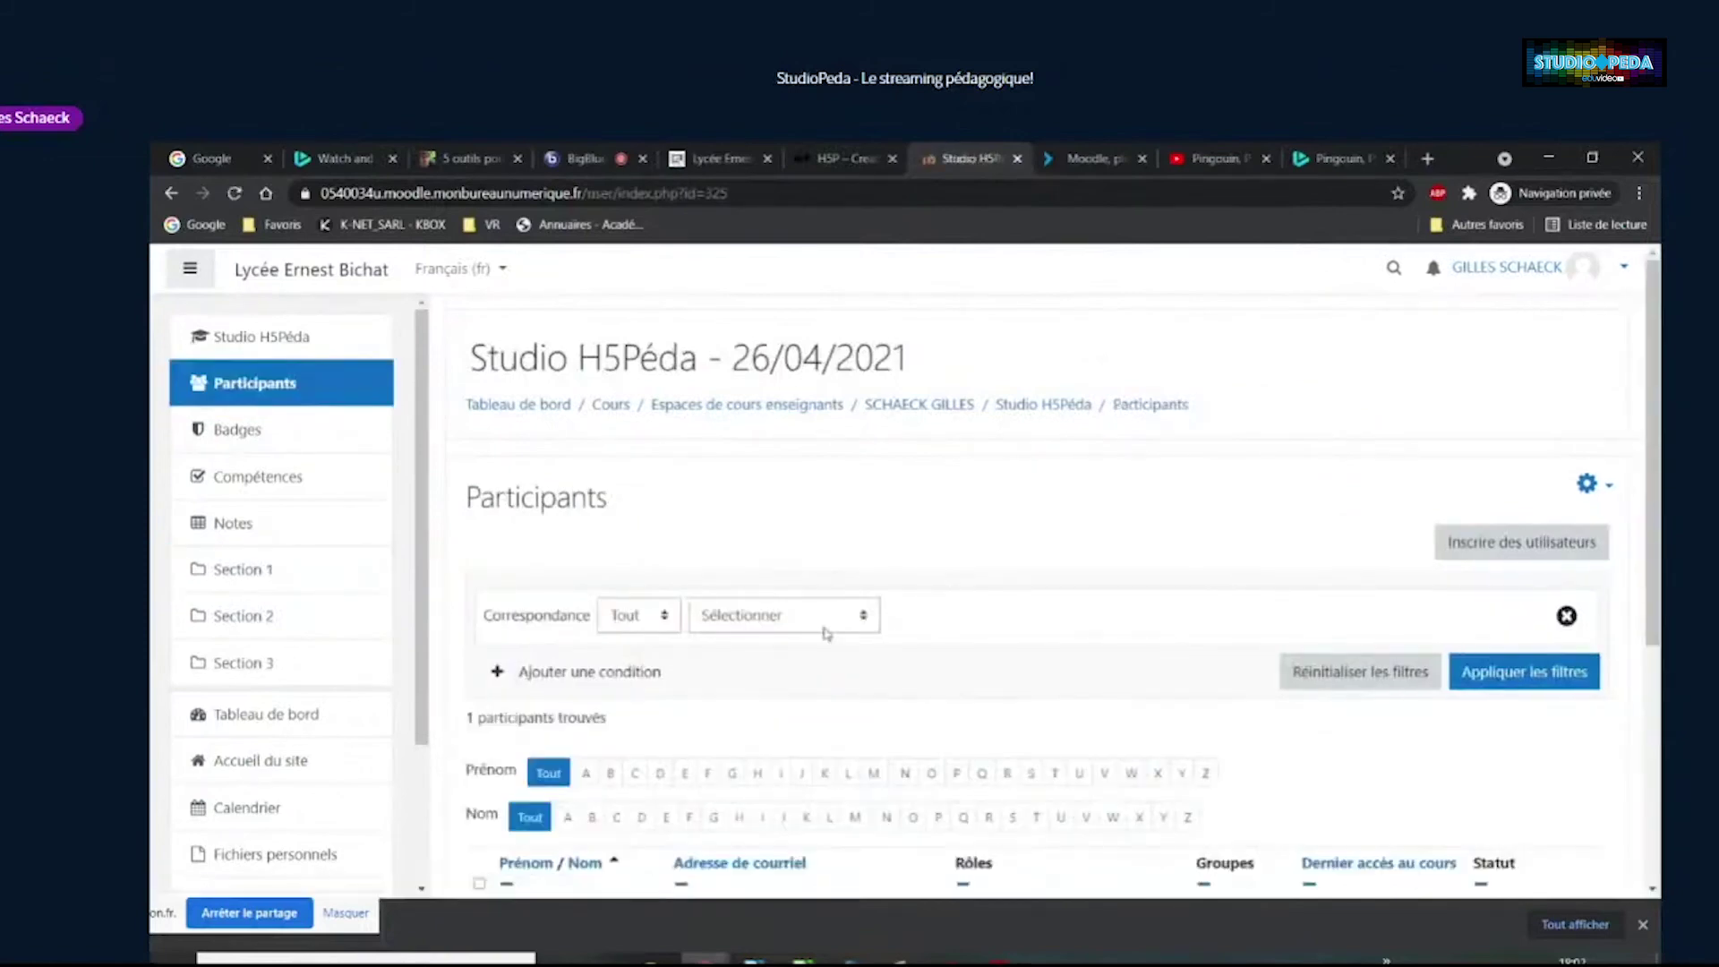
pyautogui.scroll(-1, 1030, 663)
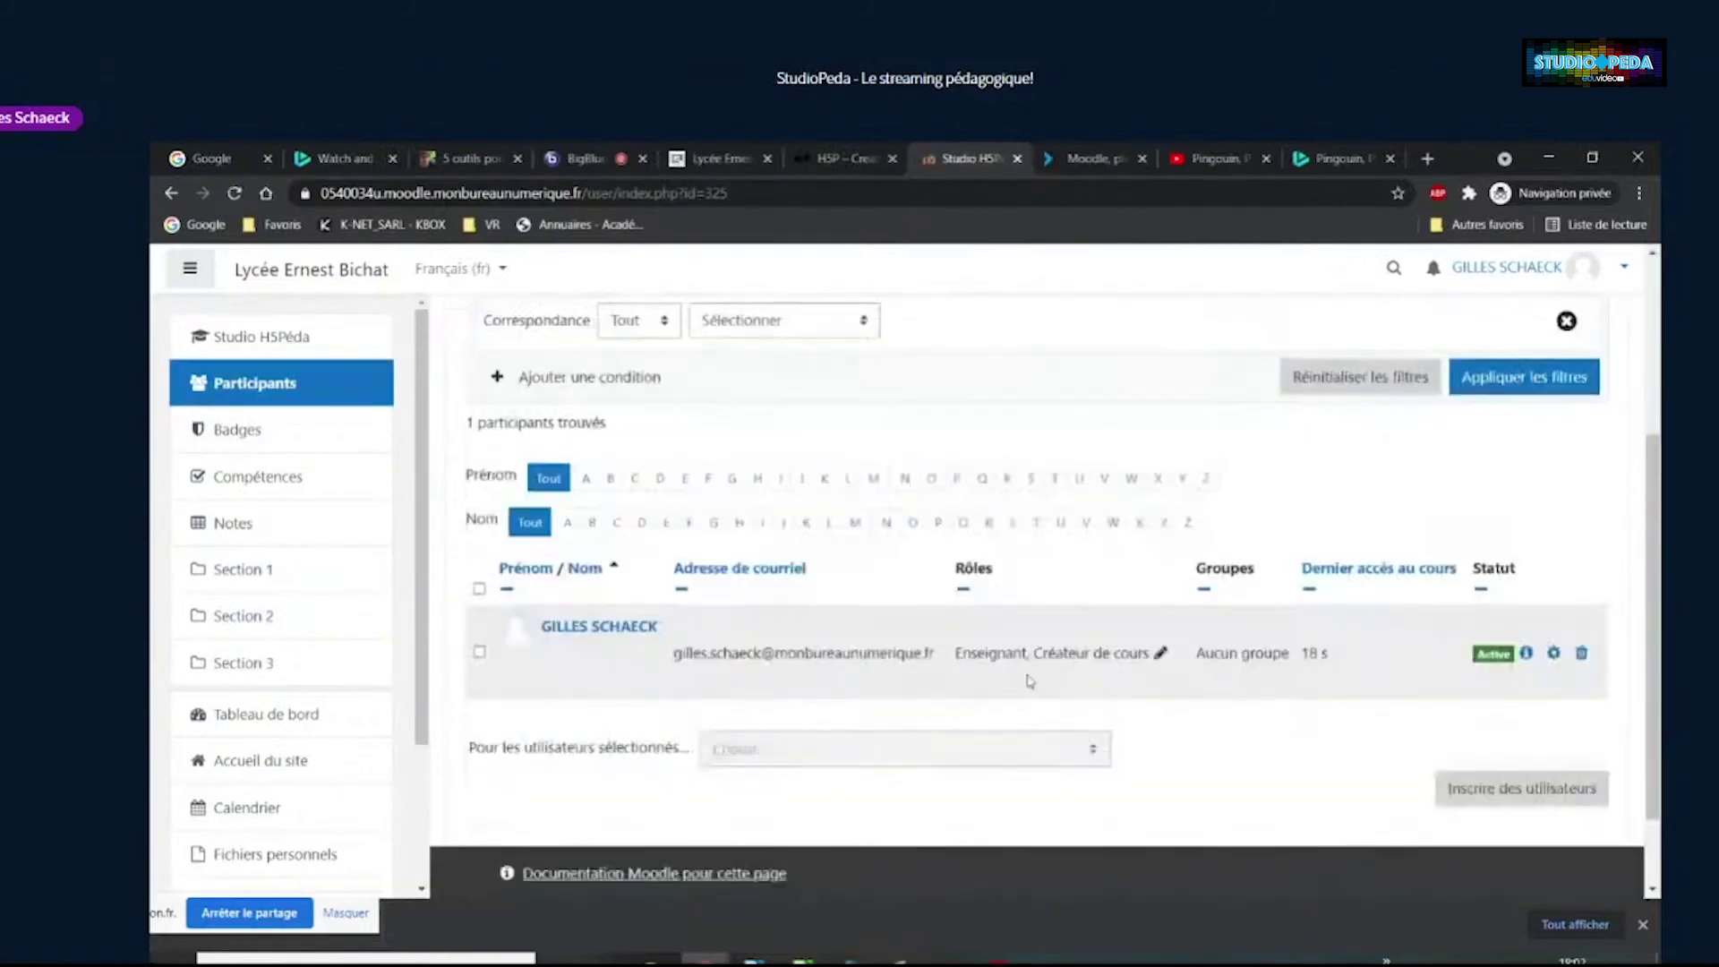
pyautogui.click(1163, 655)
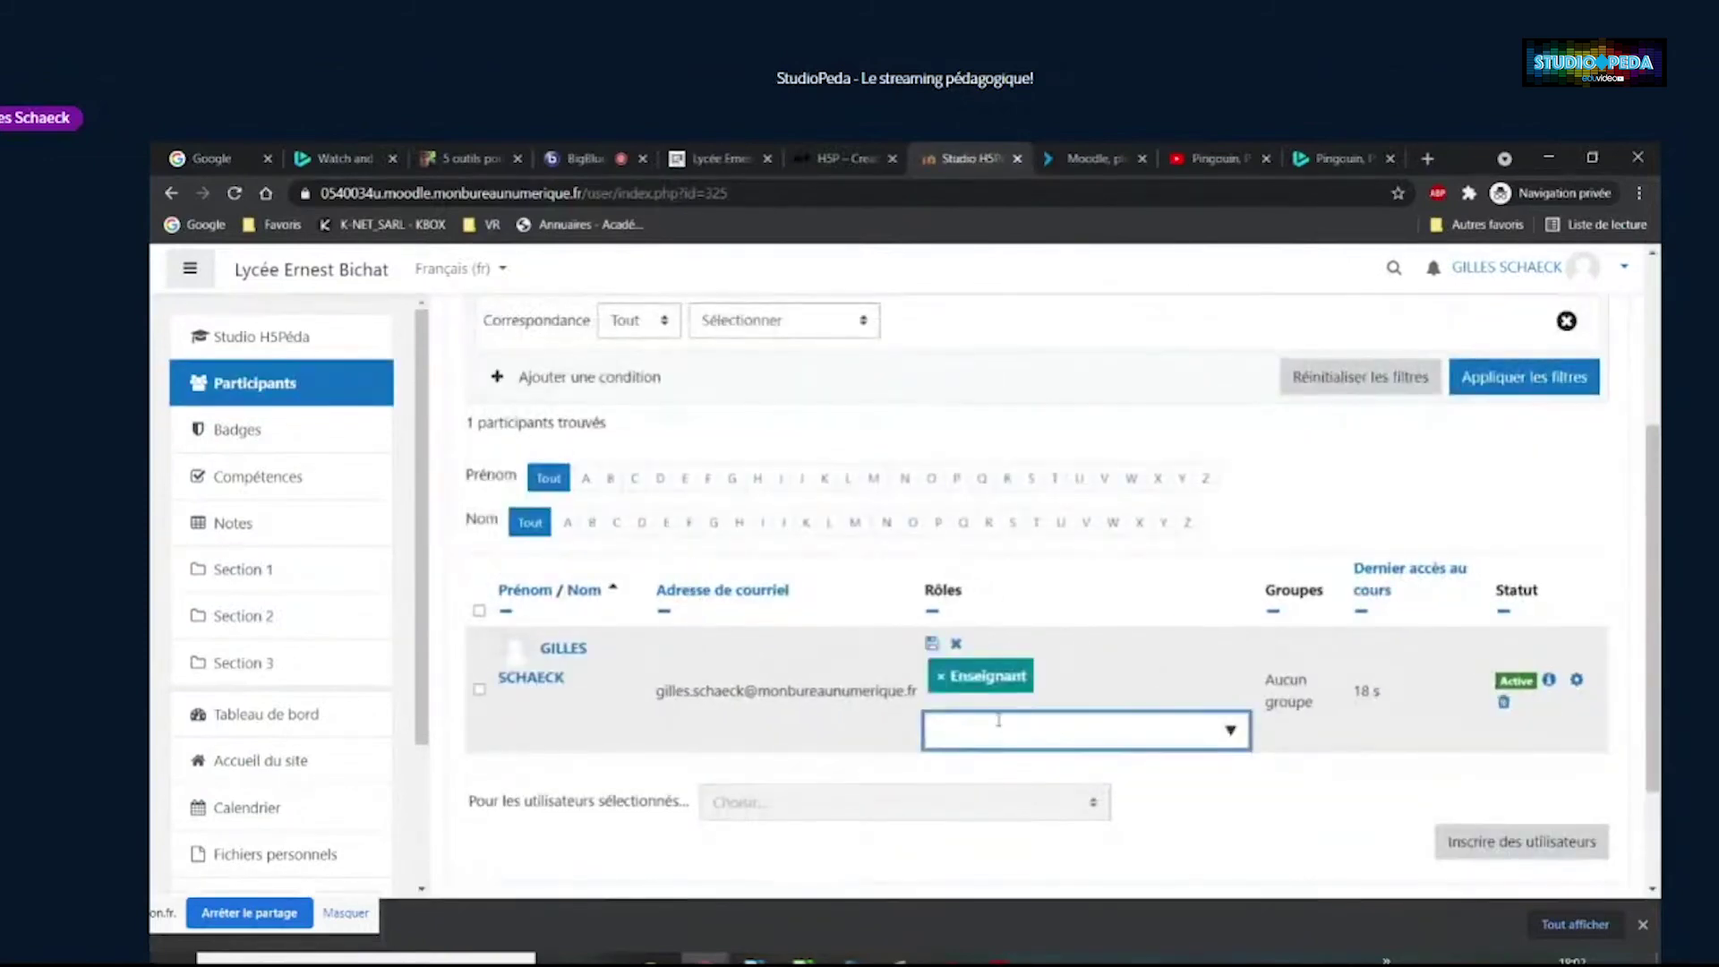
pyautogui.write('e')
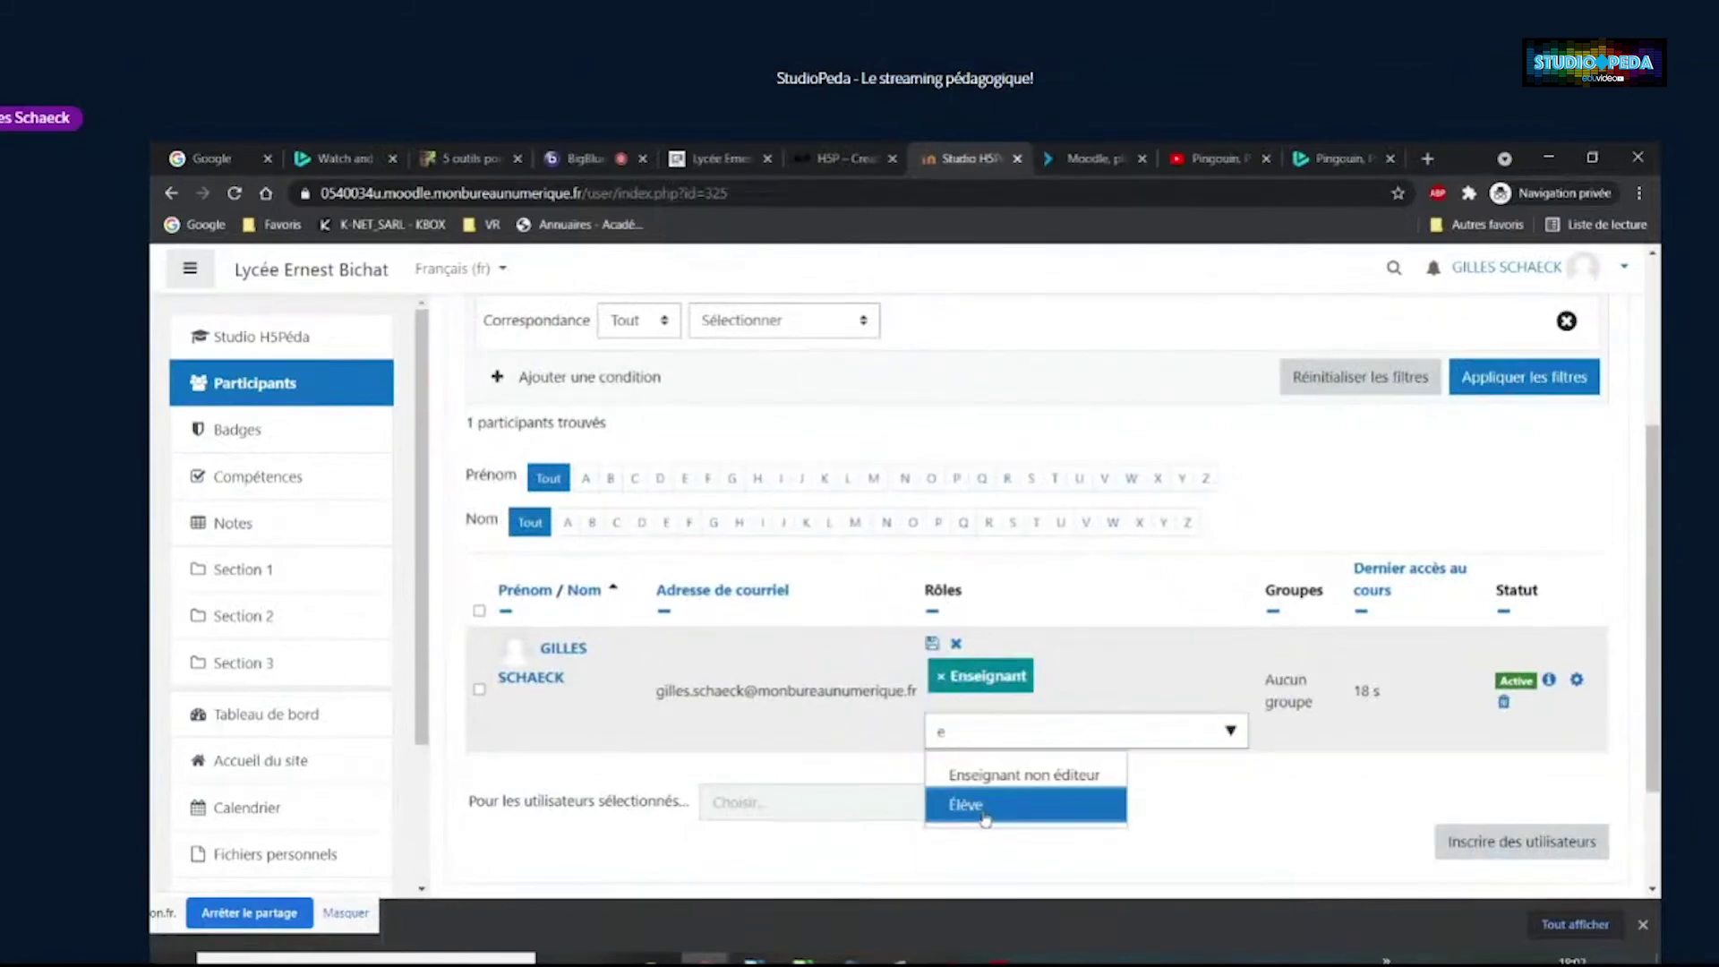
pyautogui.click(1005, 802)
pyautogui.click(932, 643)
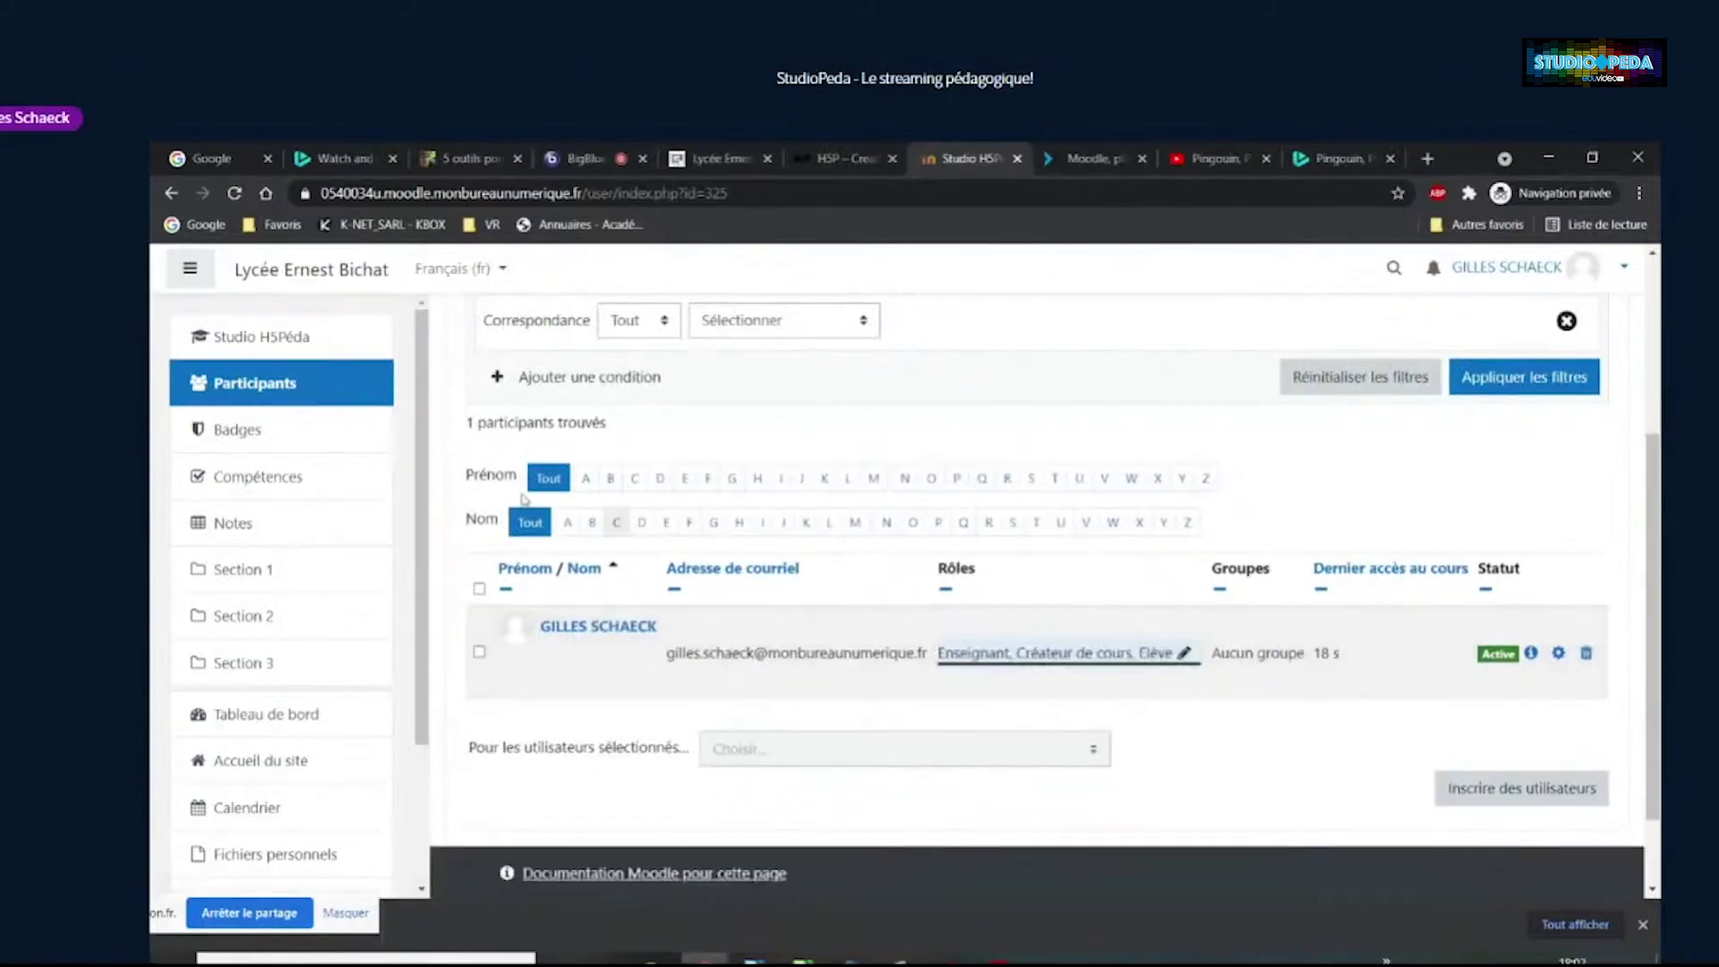
pyautogui.scroll(3, 830, 405)
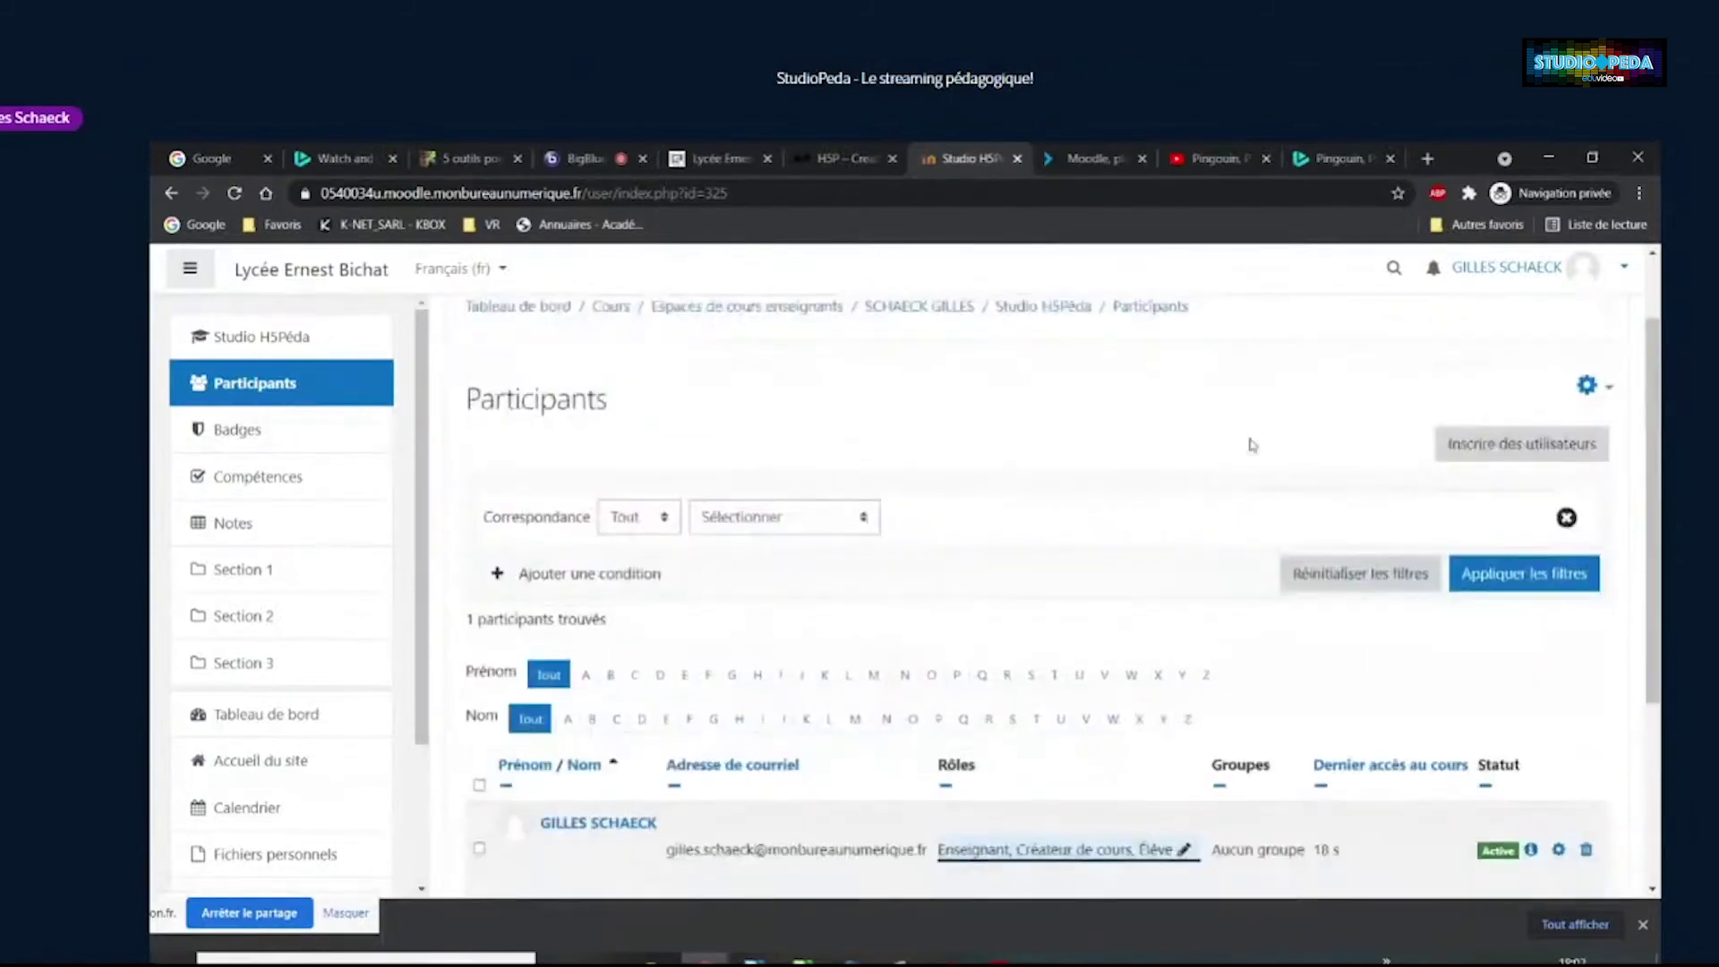
pyautogui.scroll(-3, 1118, 718)
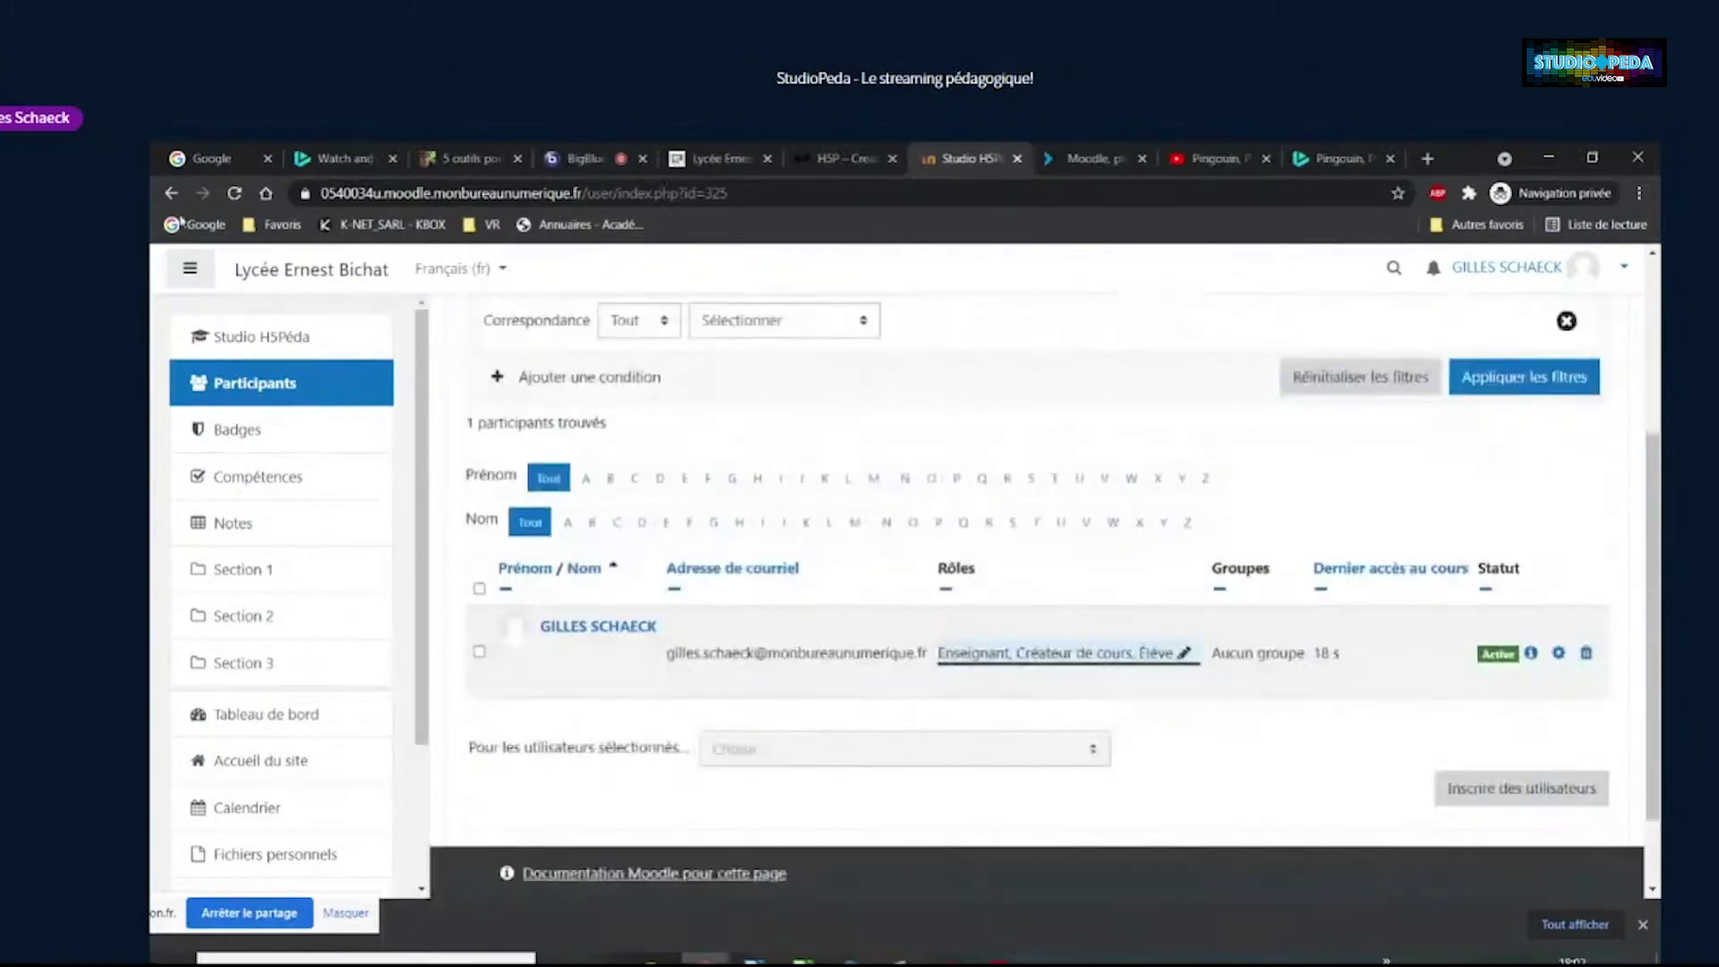
# Return to the Studio H5Péda course page and open the Exercice oral - limité activity in Section 1
pyautogui.scroll(5, 960, 460)
pyautogui.click(1043, 404)
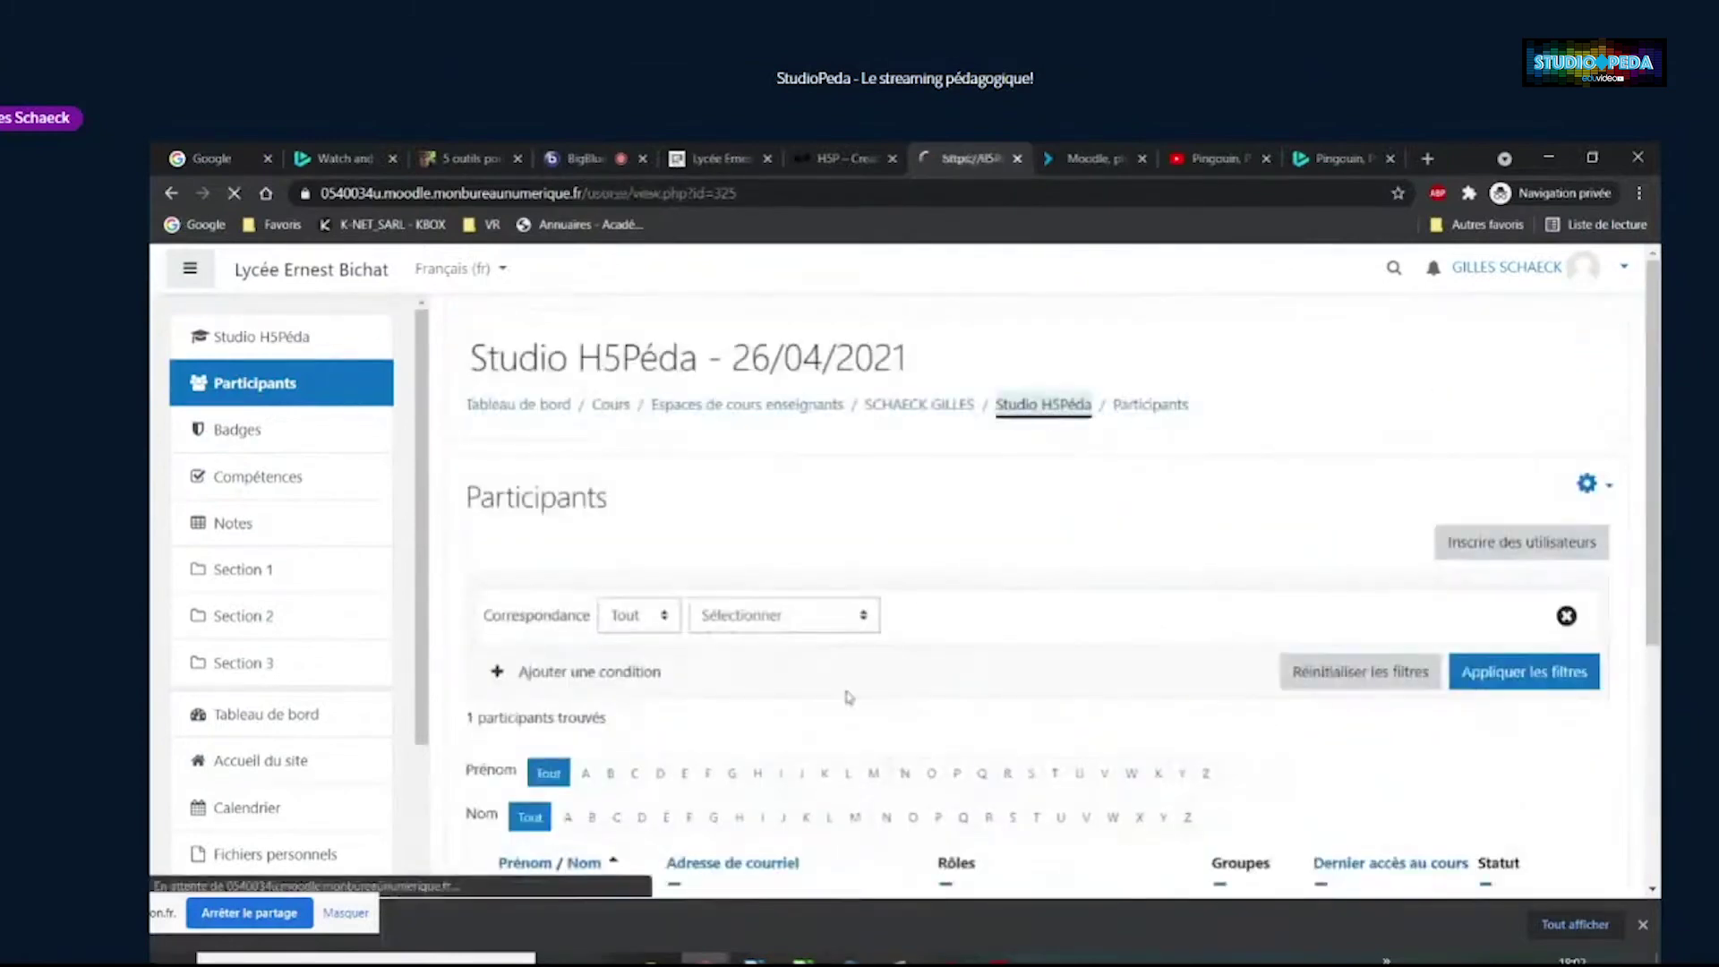
pyautogui.scroll(-4, 817, 663)
pyautogui.scroll(3, 818, 656)
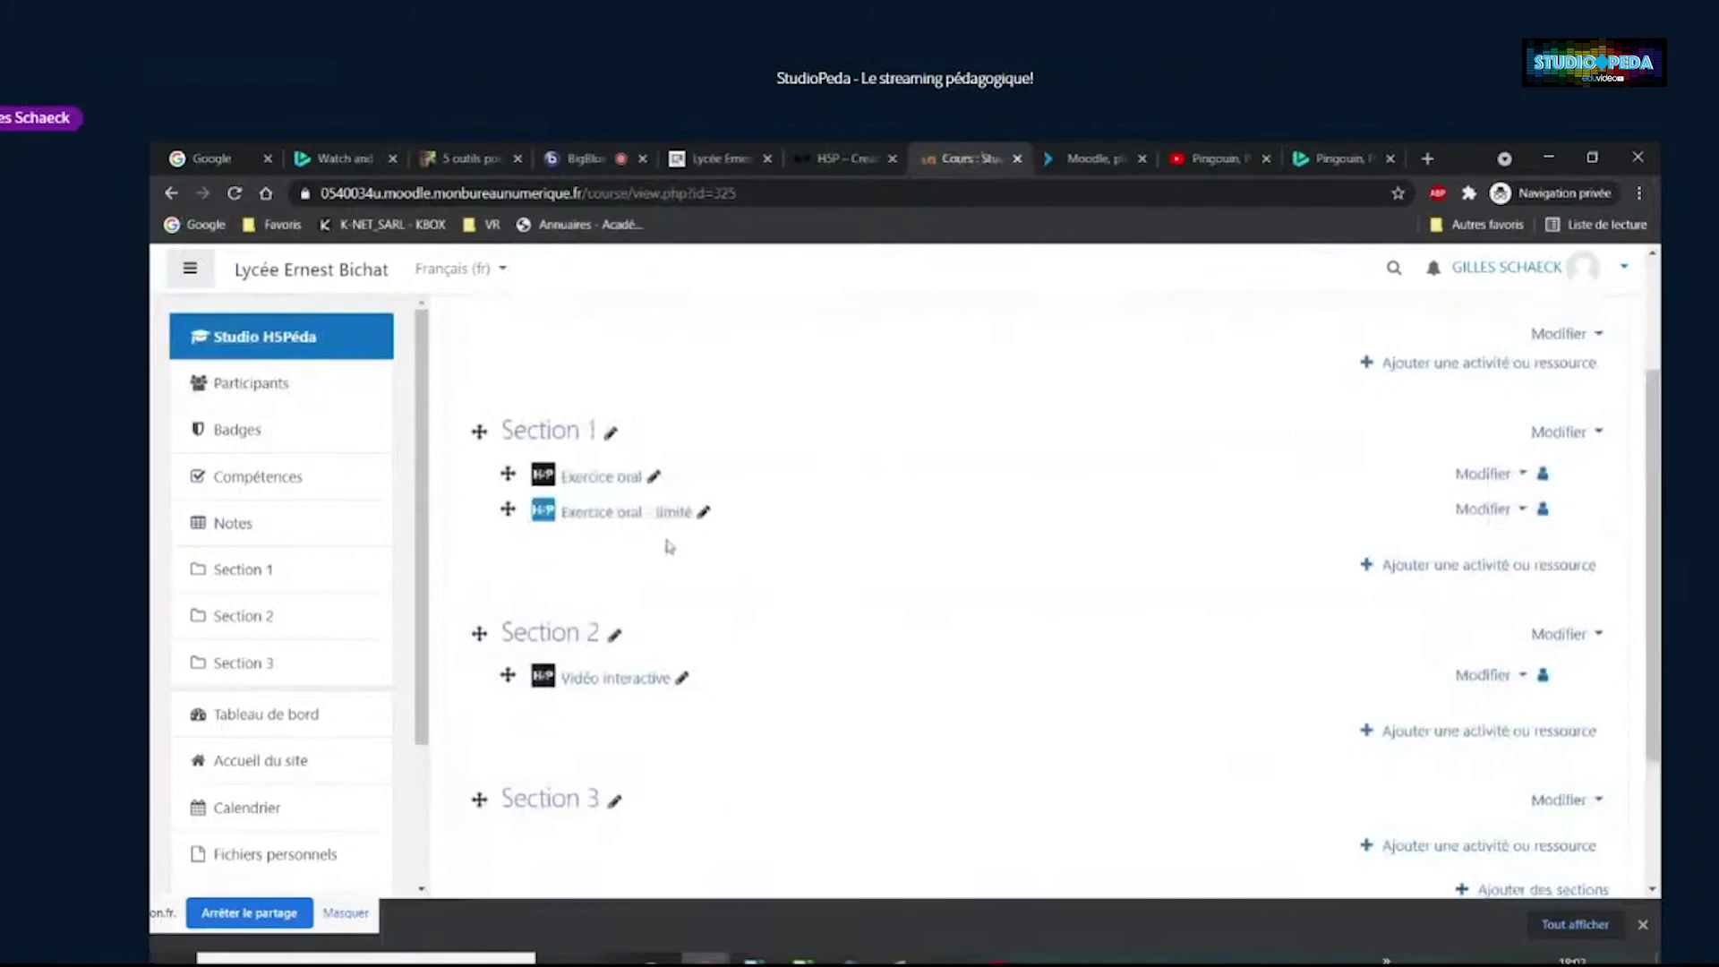
pyautogui.click(617, 508)
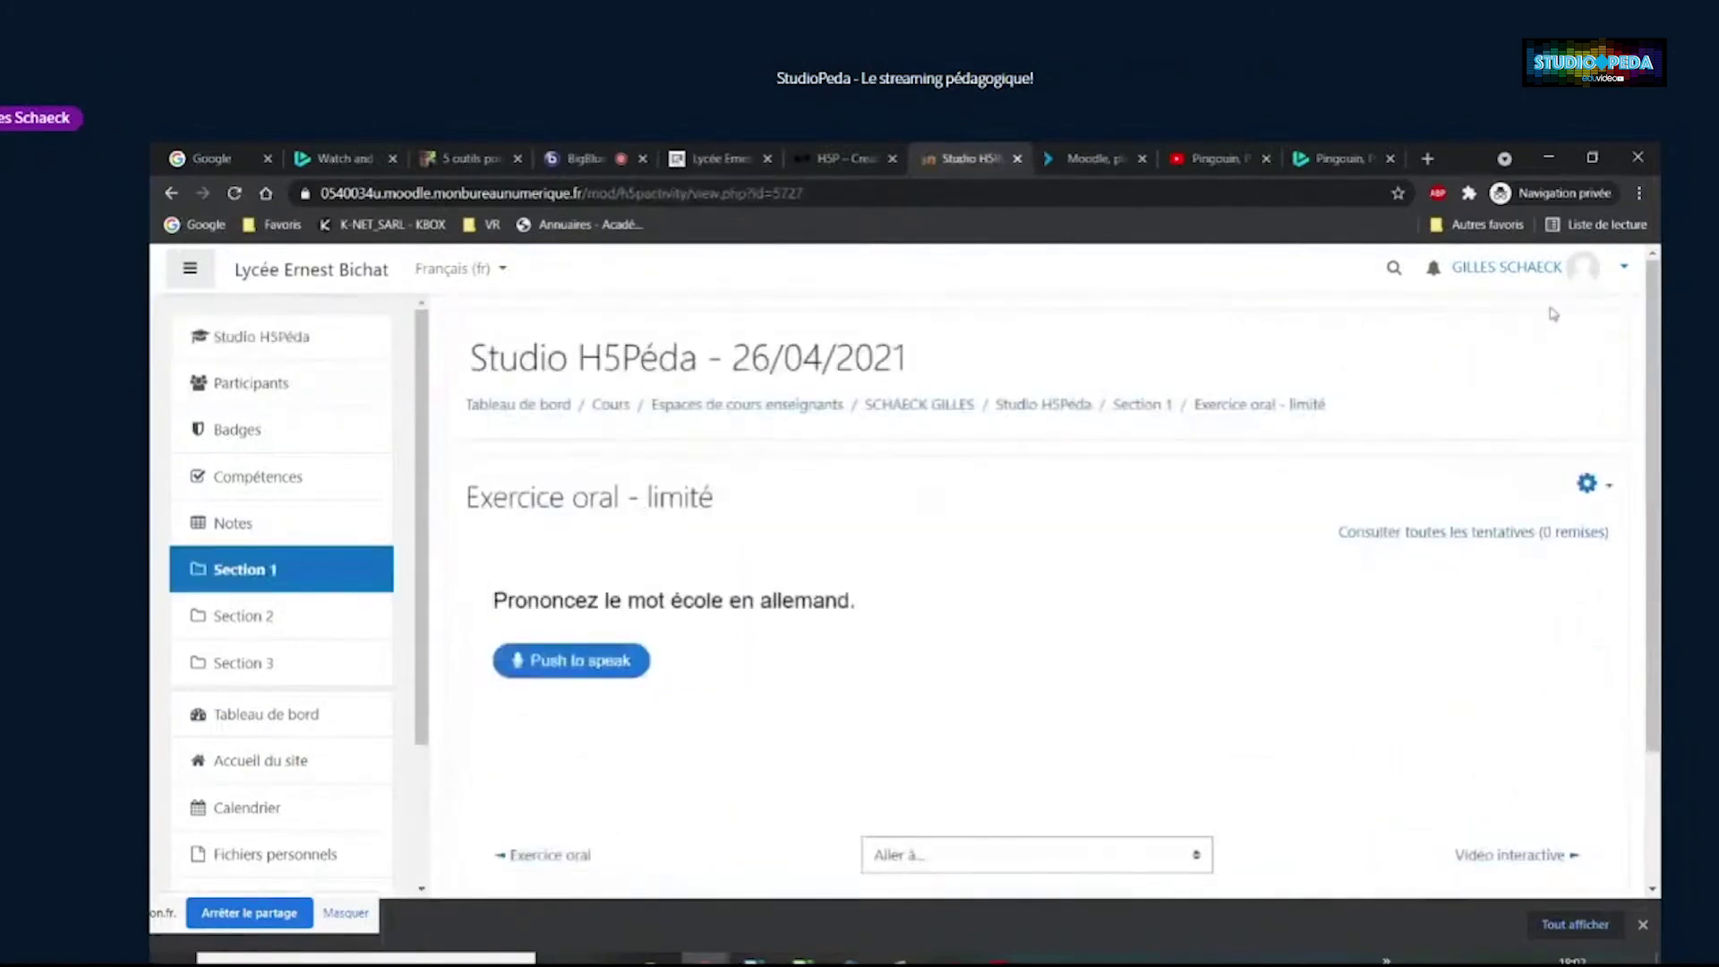
# Switch to the Élève role and give a spoken answer to the Exercice oral - limité question
pyautogui.click(1558, 270)
pyautogui.click(1540, 493)
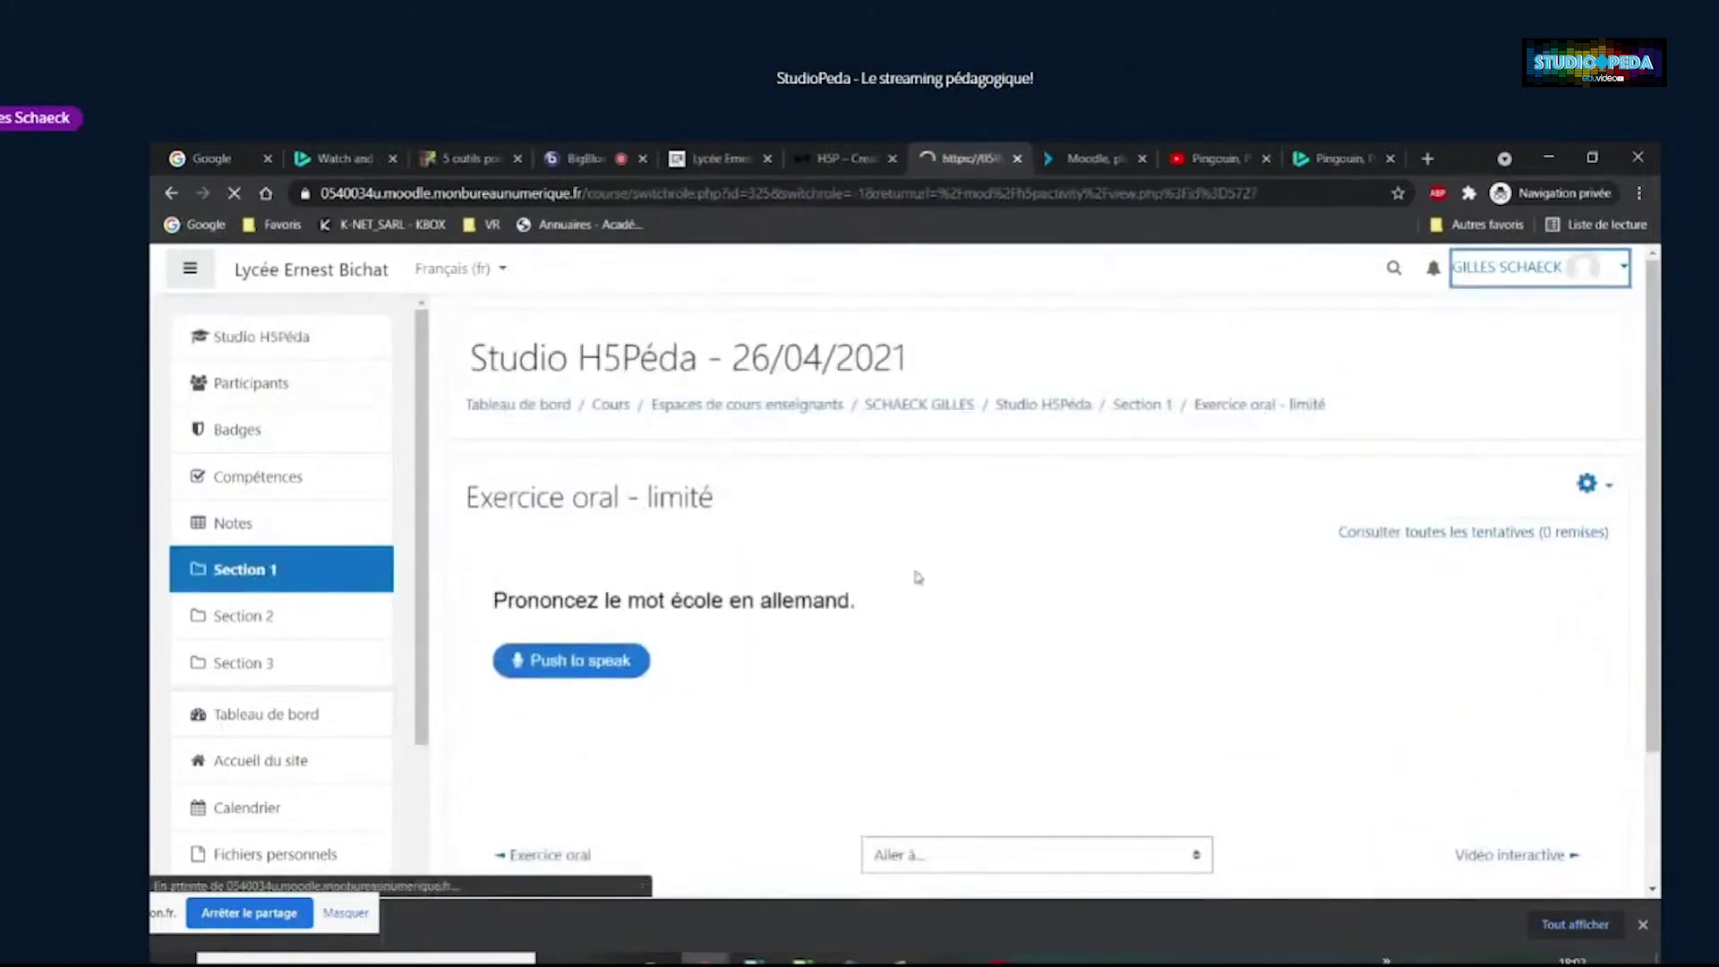
pyautogui.click(527, 727)
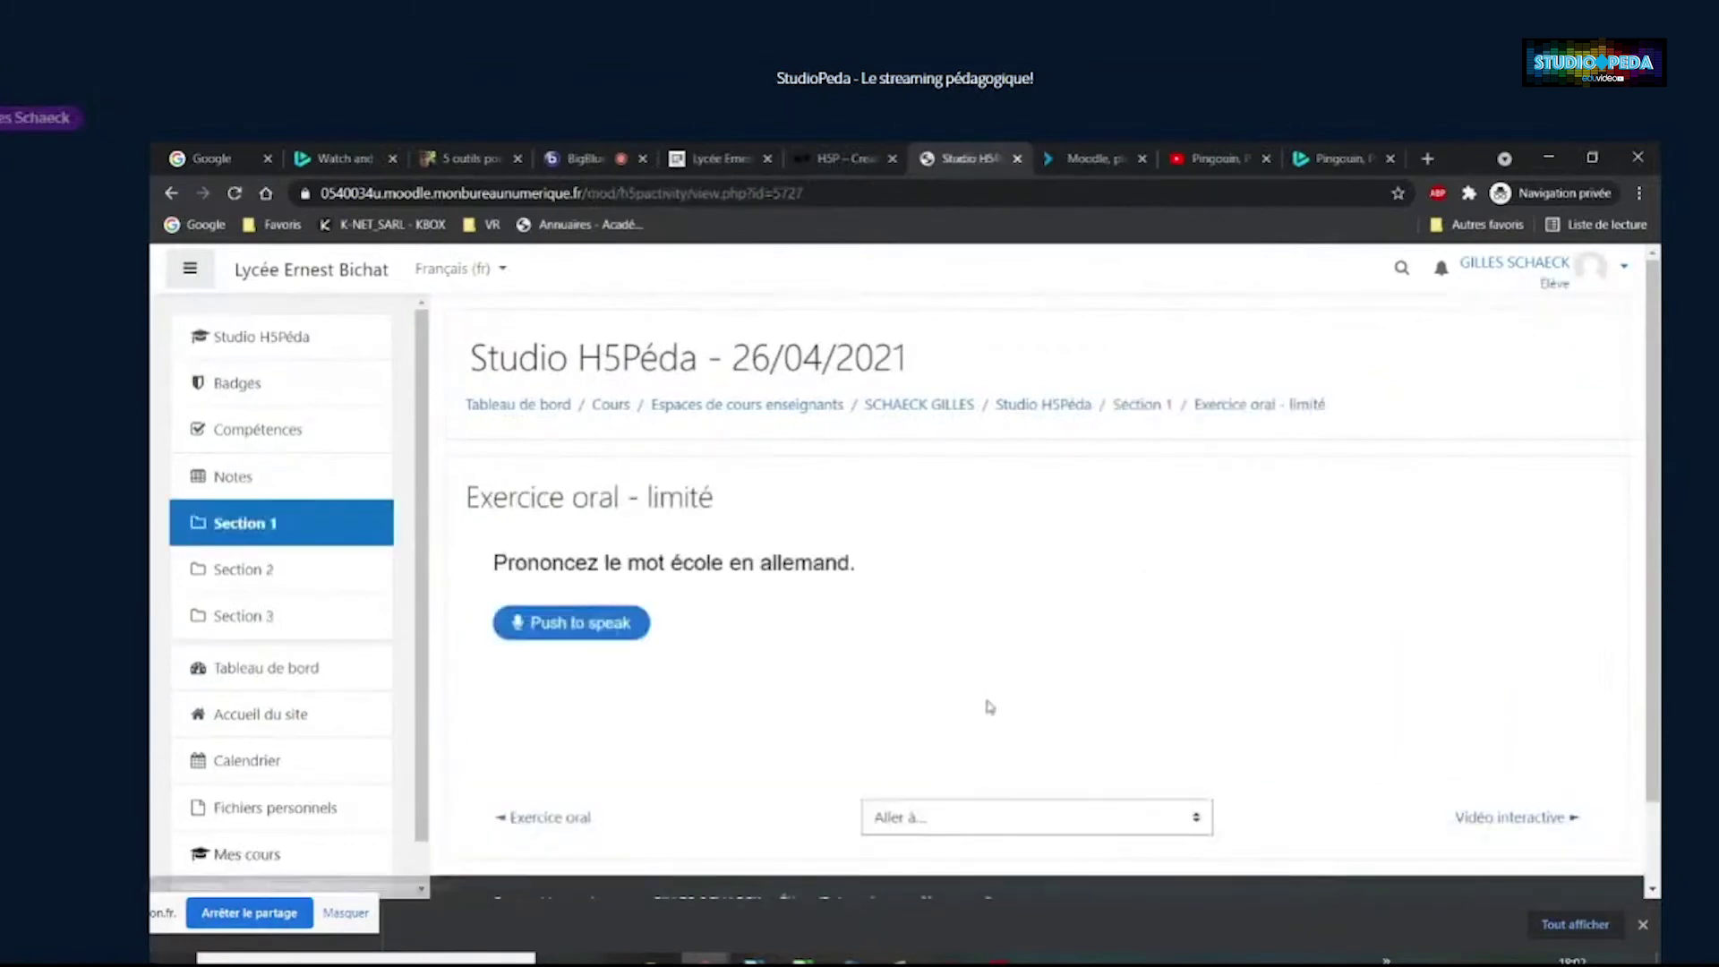
pyautogui.click(618, 624)
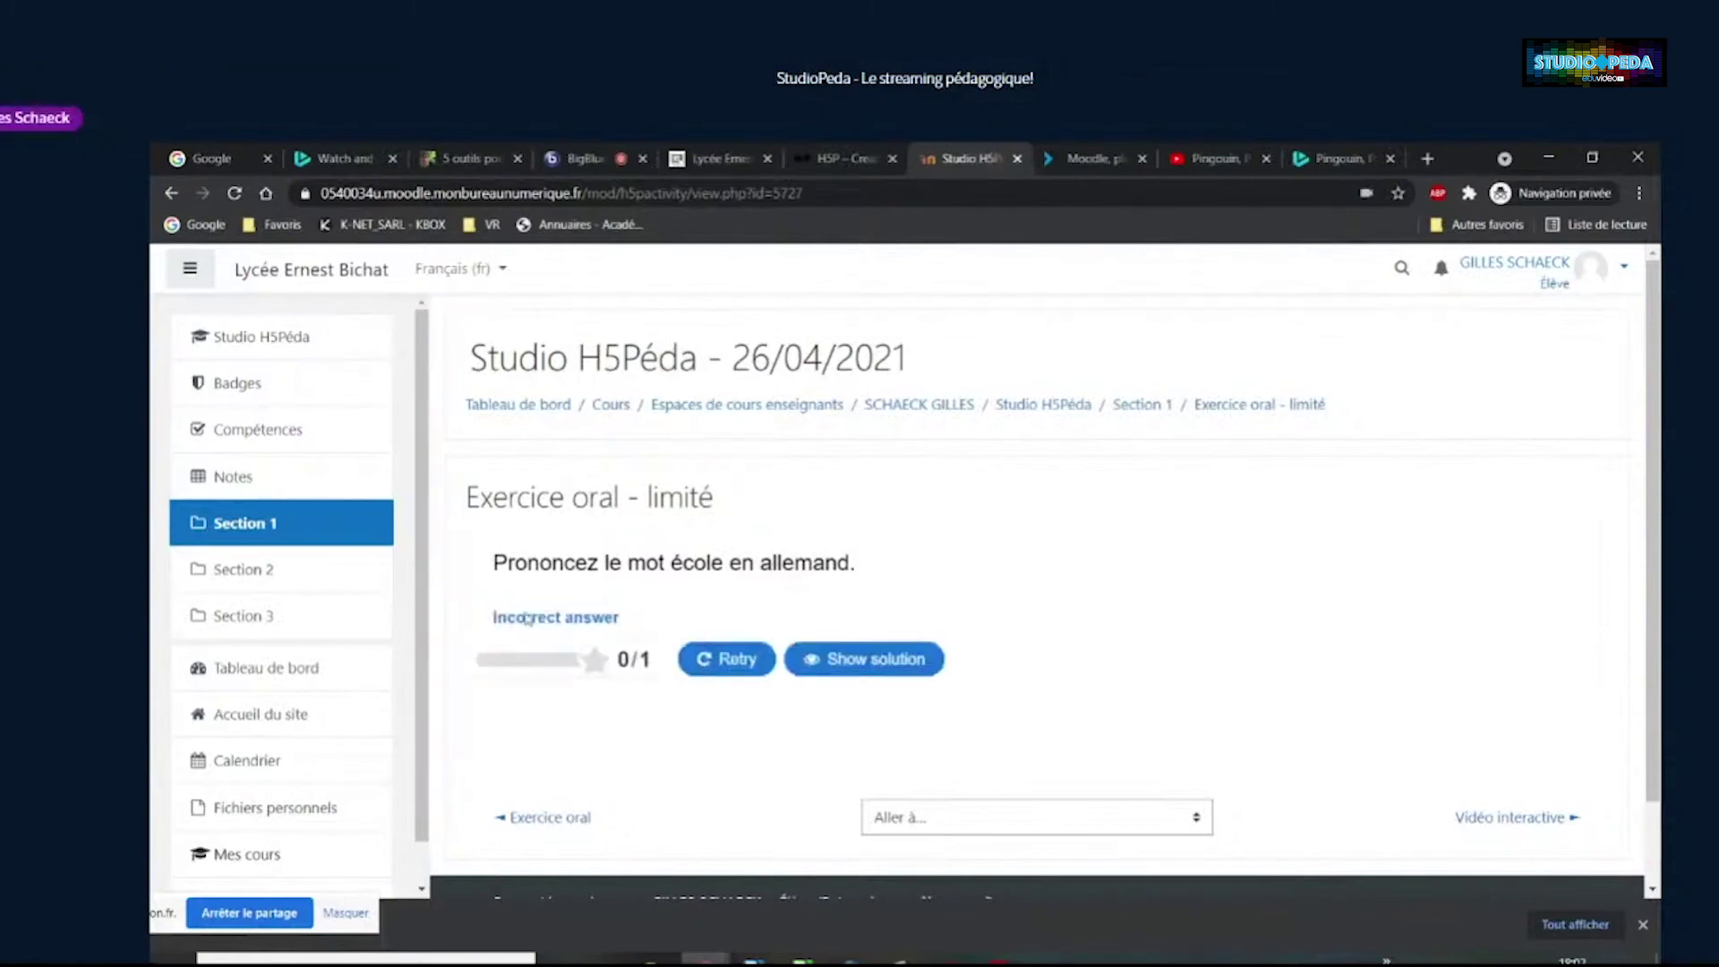
# Retry the Exercice oral - limité question twice, giving a spoken answer each time
pyautogui.click(728, 662)
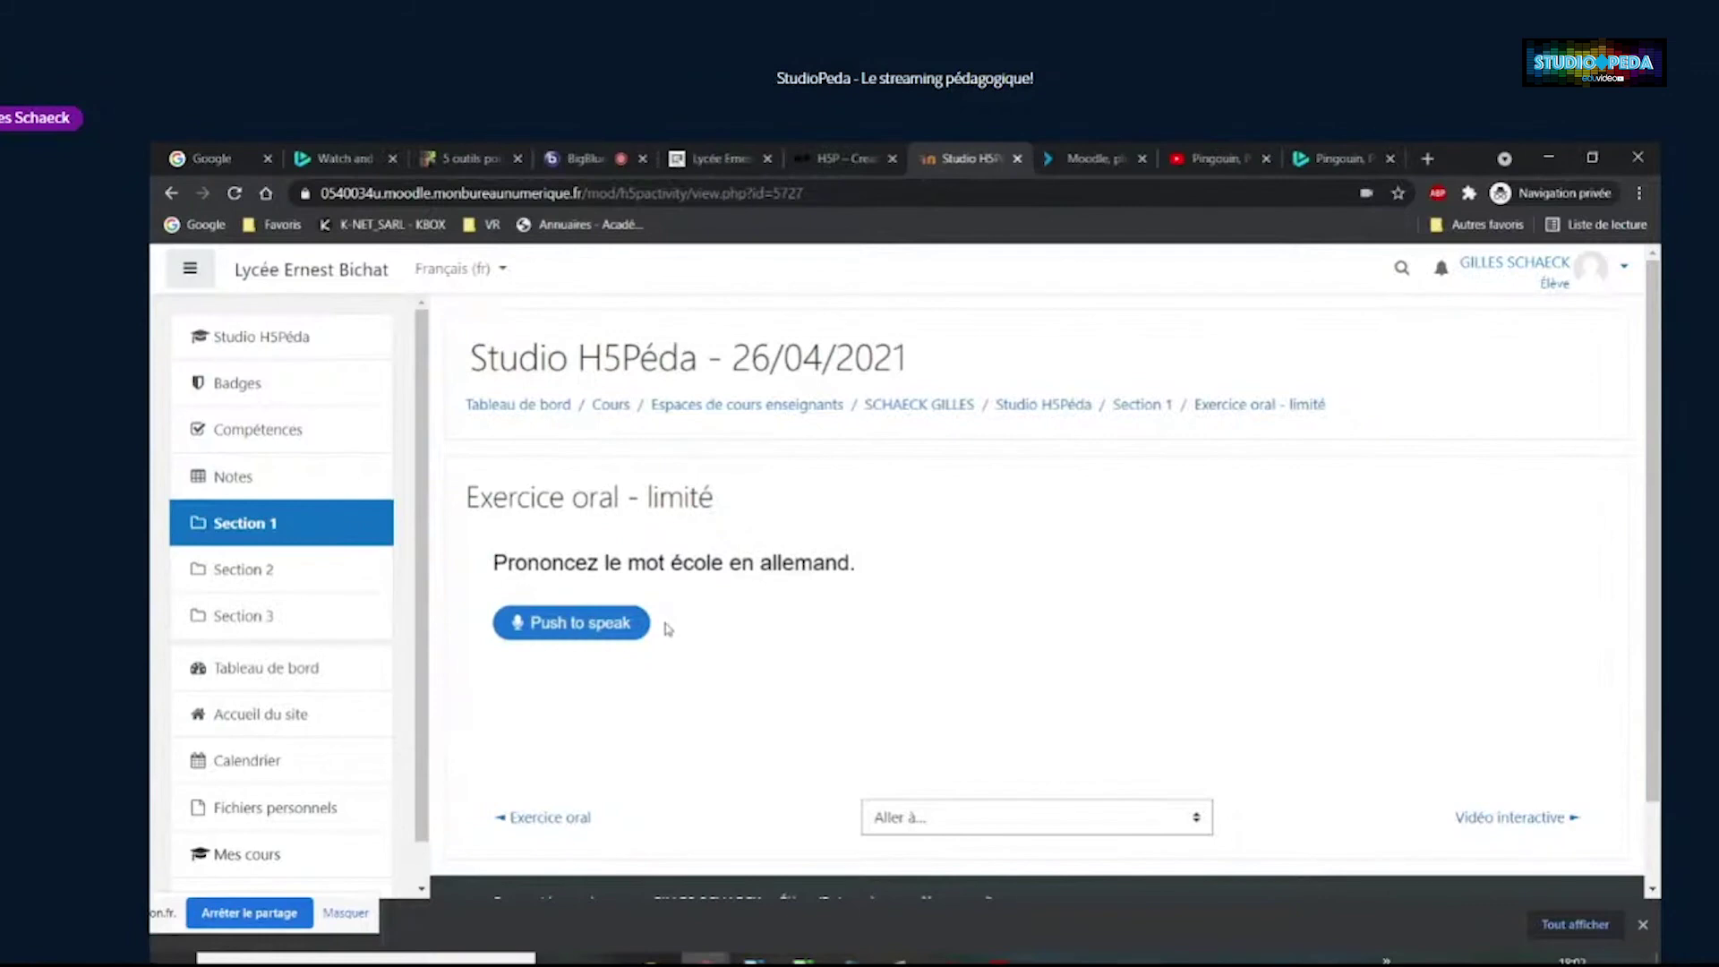
pyautogui.click(595, 624)
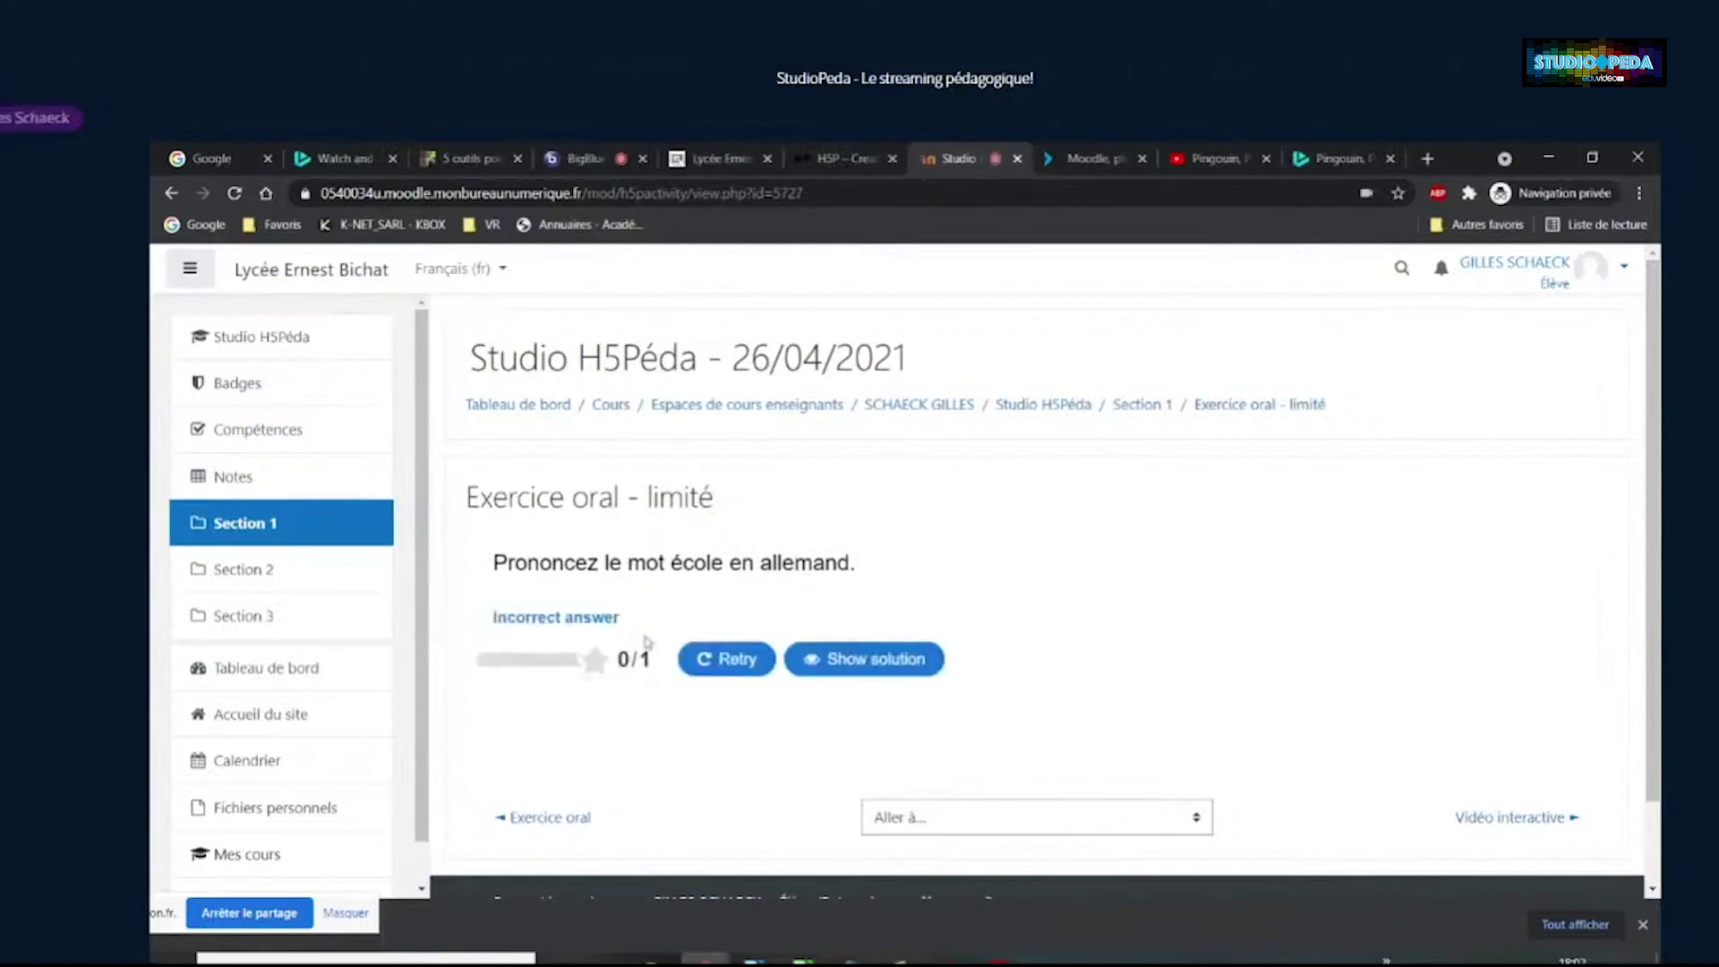
pyautogui.click(717, 660)
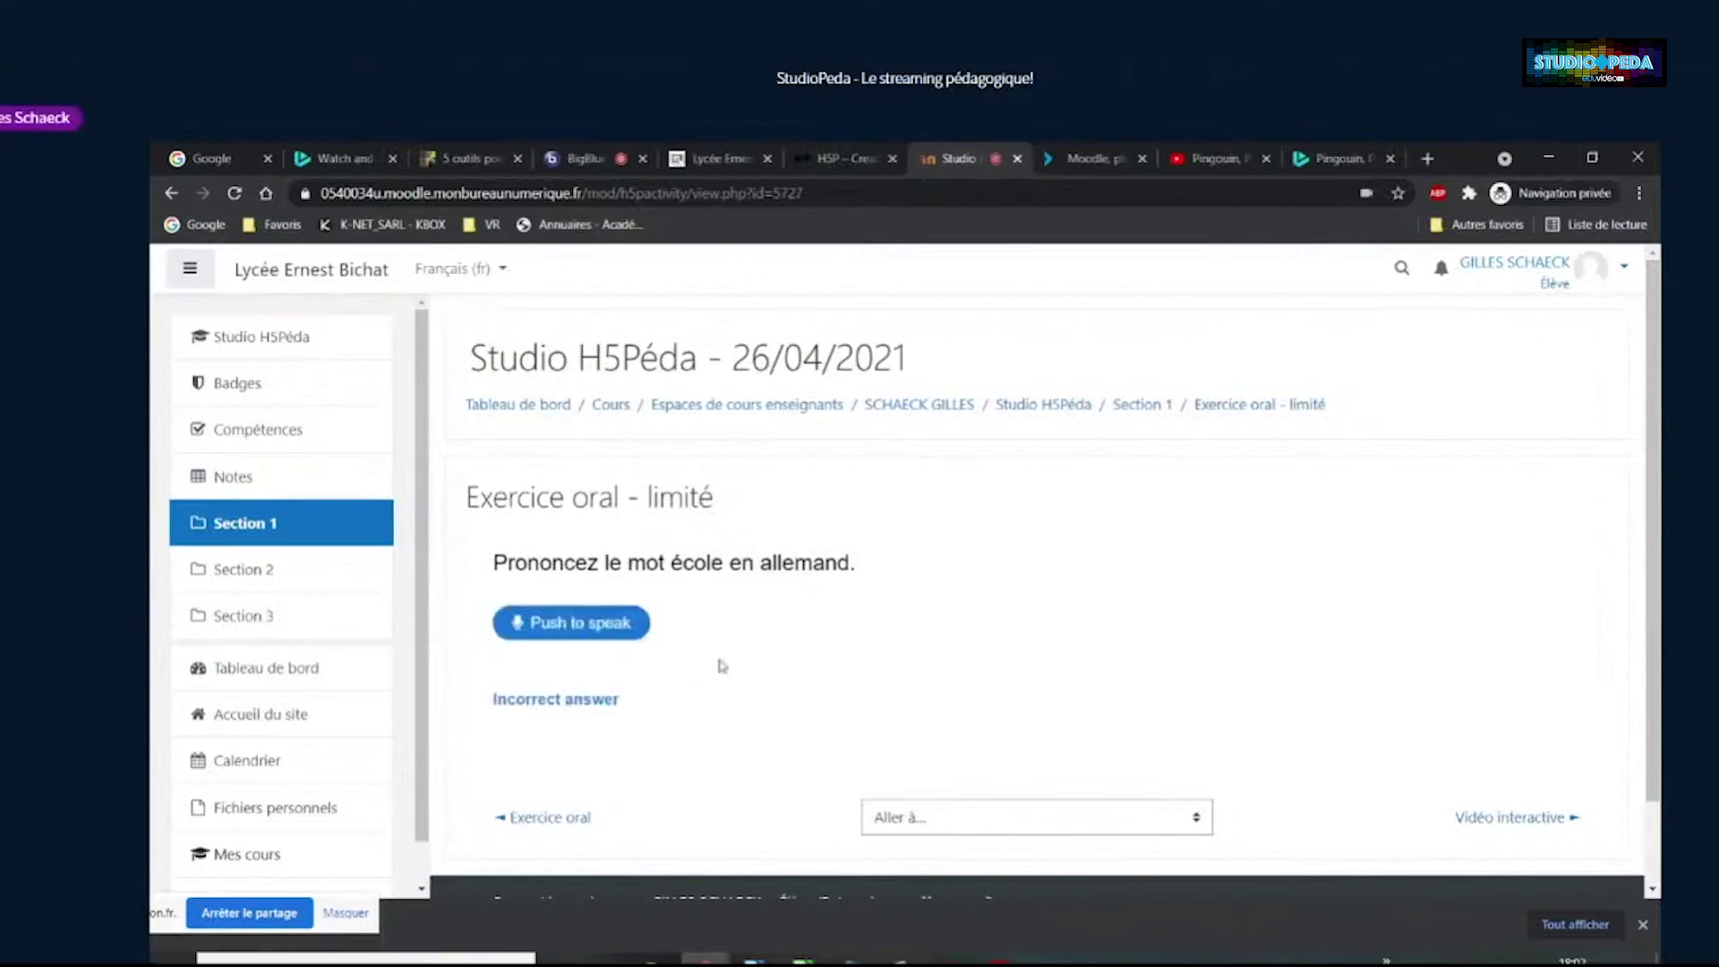
pyautogui.click(616, 634)
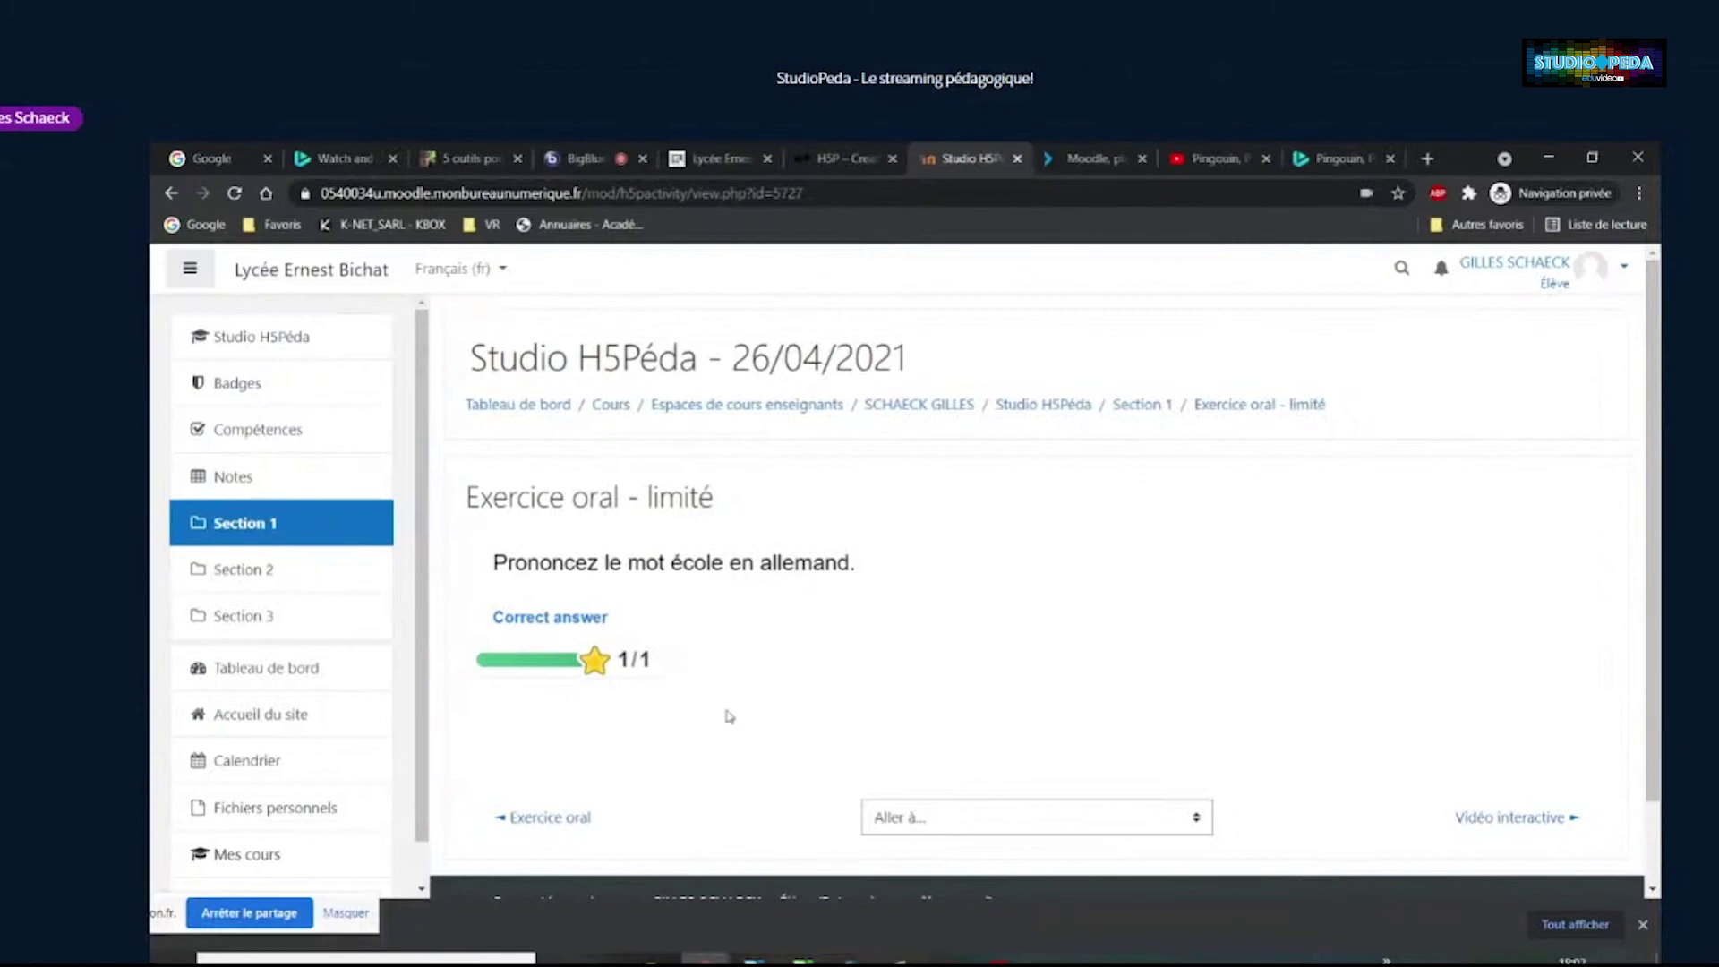
# Reload the activity and examine the student's own attempts report, comparing the Première tentative entry with all user attempts
pyautogui.click(234, 196)
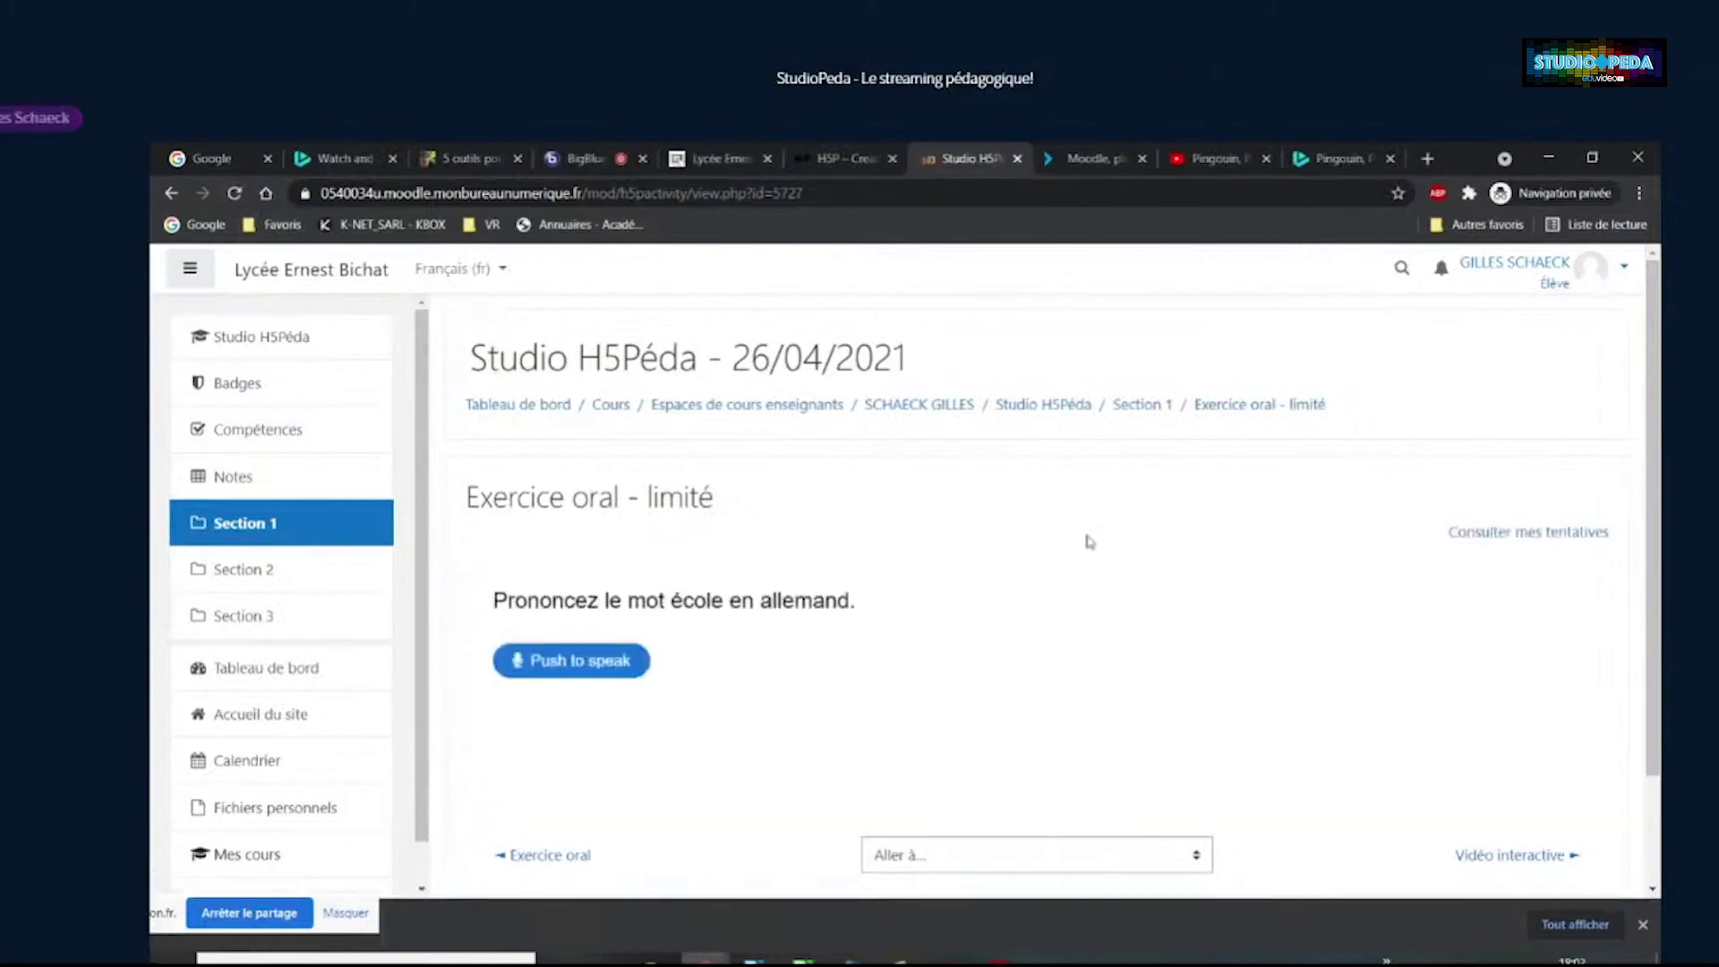
pyautogui.scroll(-2, 1088, 540)
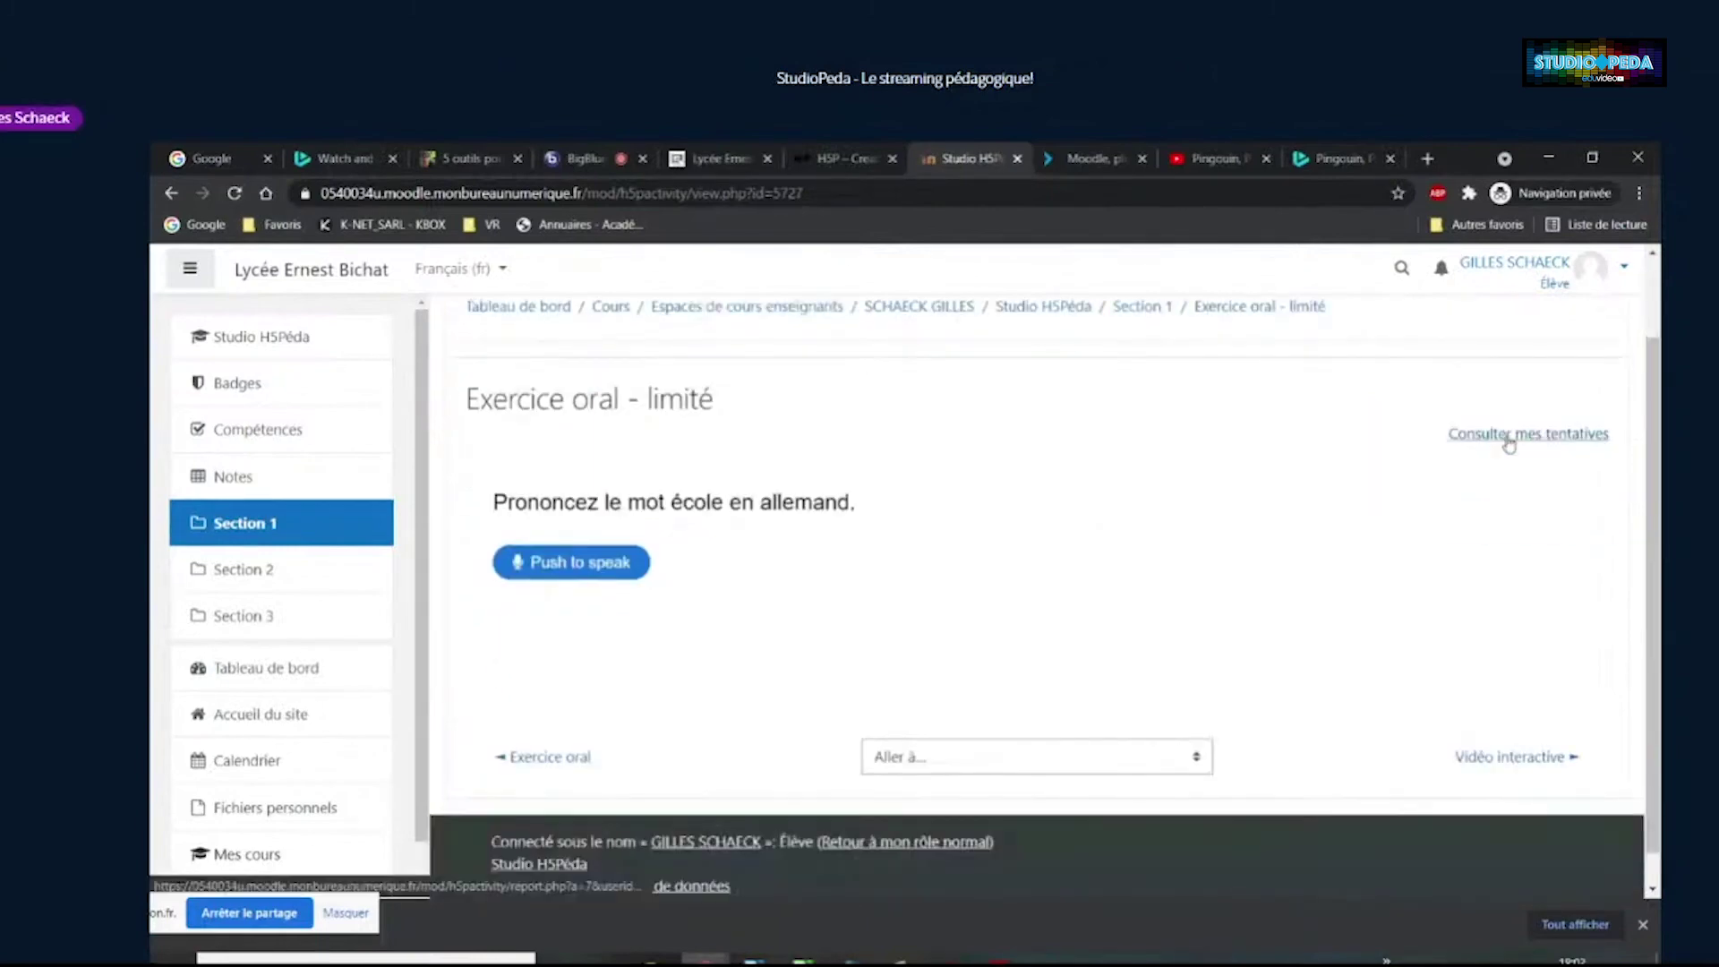
pyautogui.click(1509, 438)
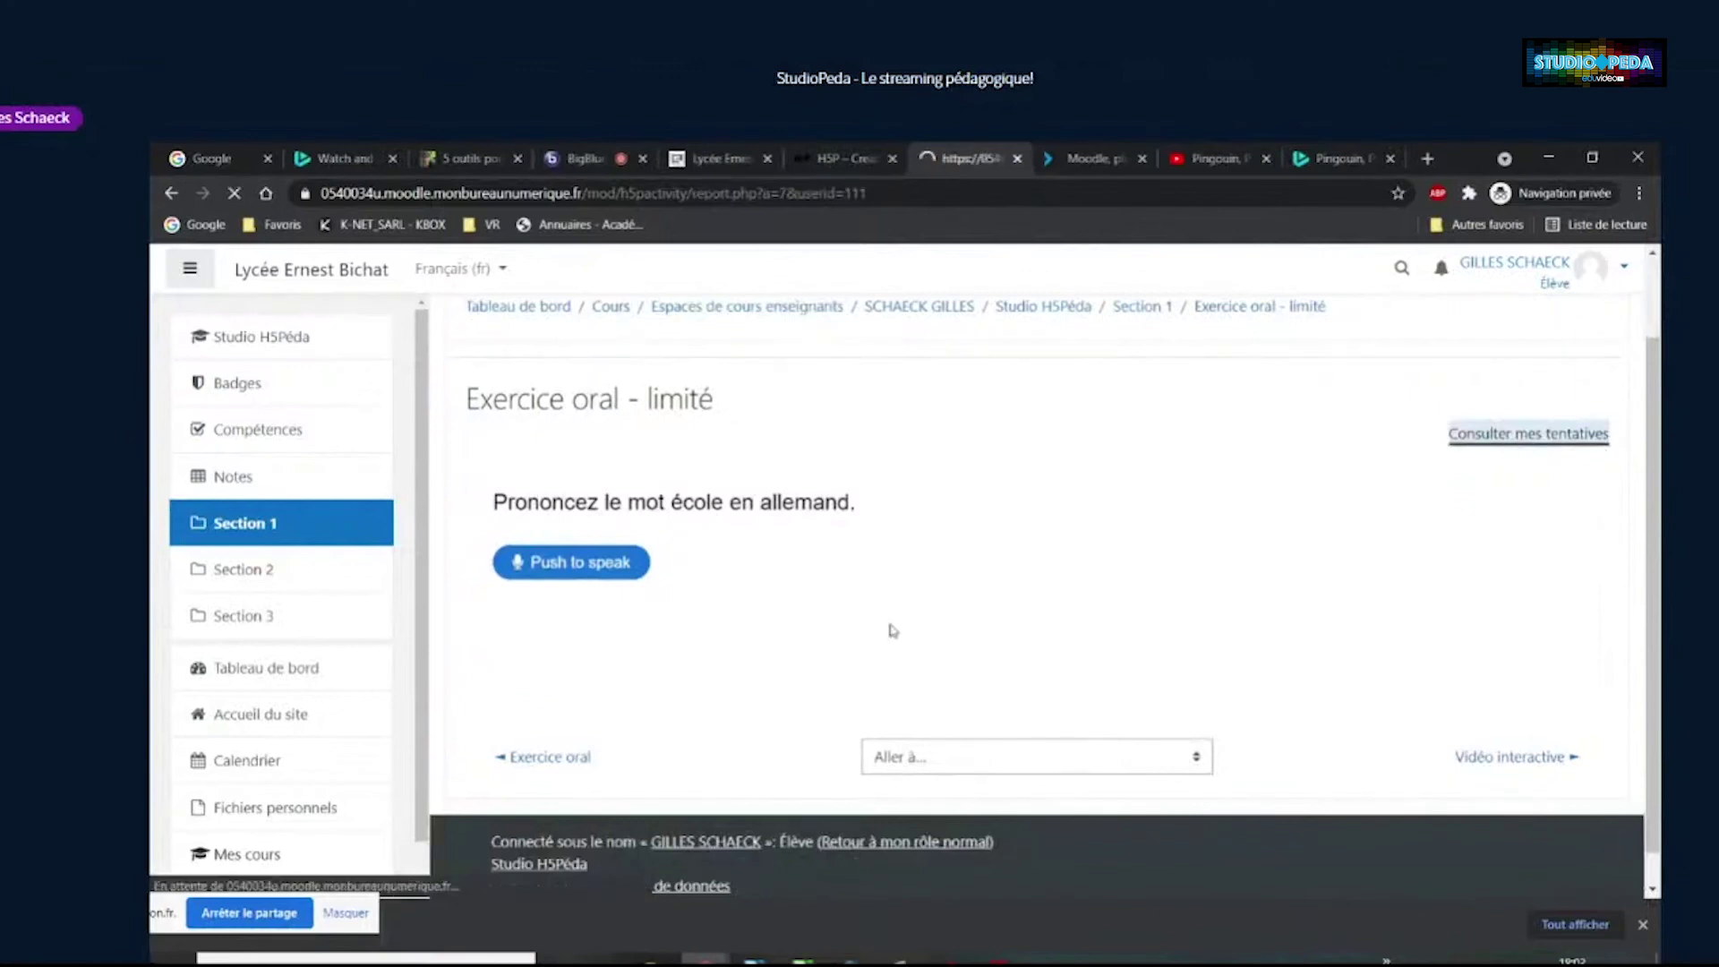
pyautogui.scroll(-2, 898, 627)
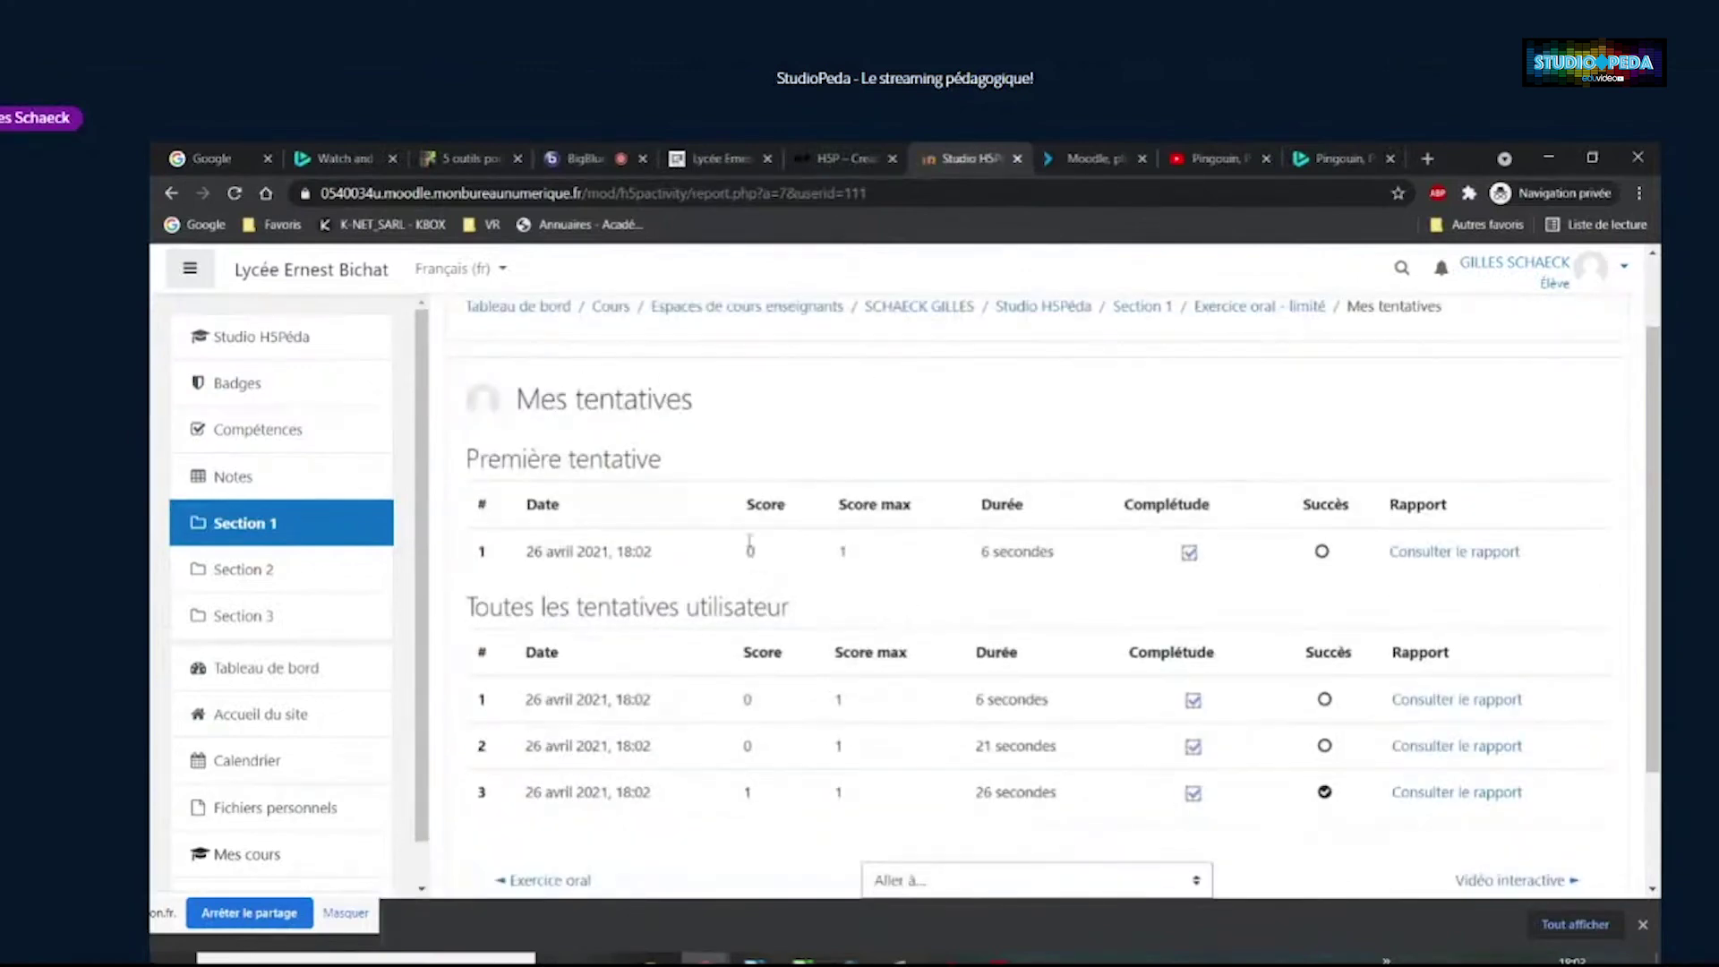
pyautogui.moveTo(467, 453); pyautogui.dragTo(717, 454)
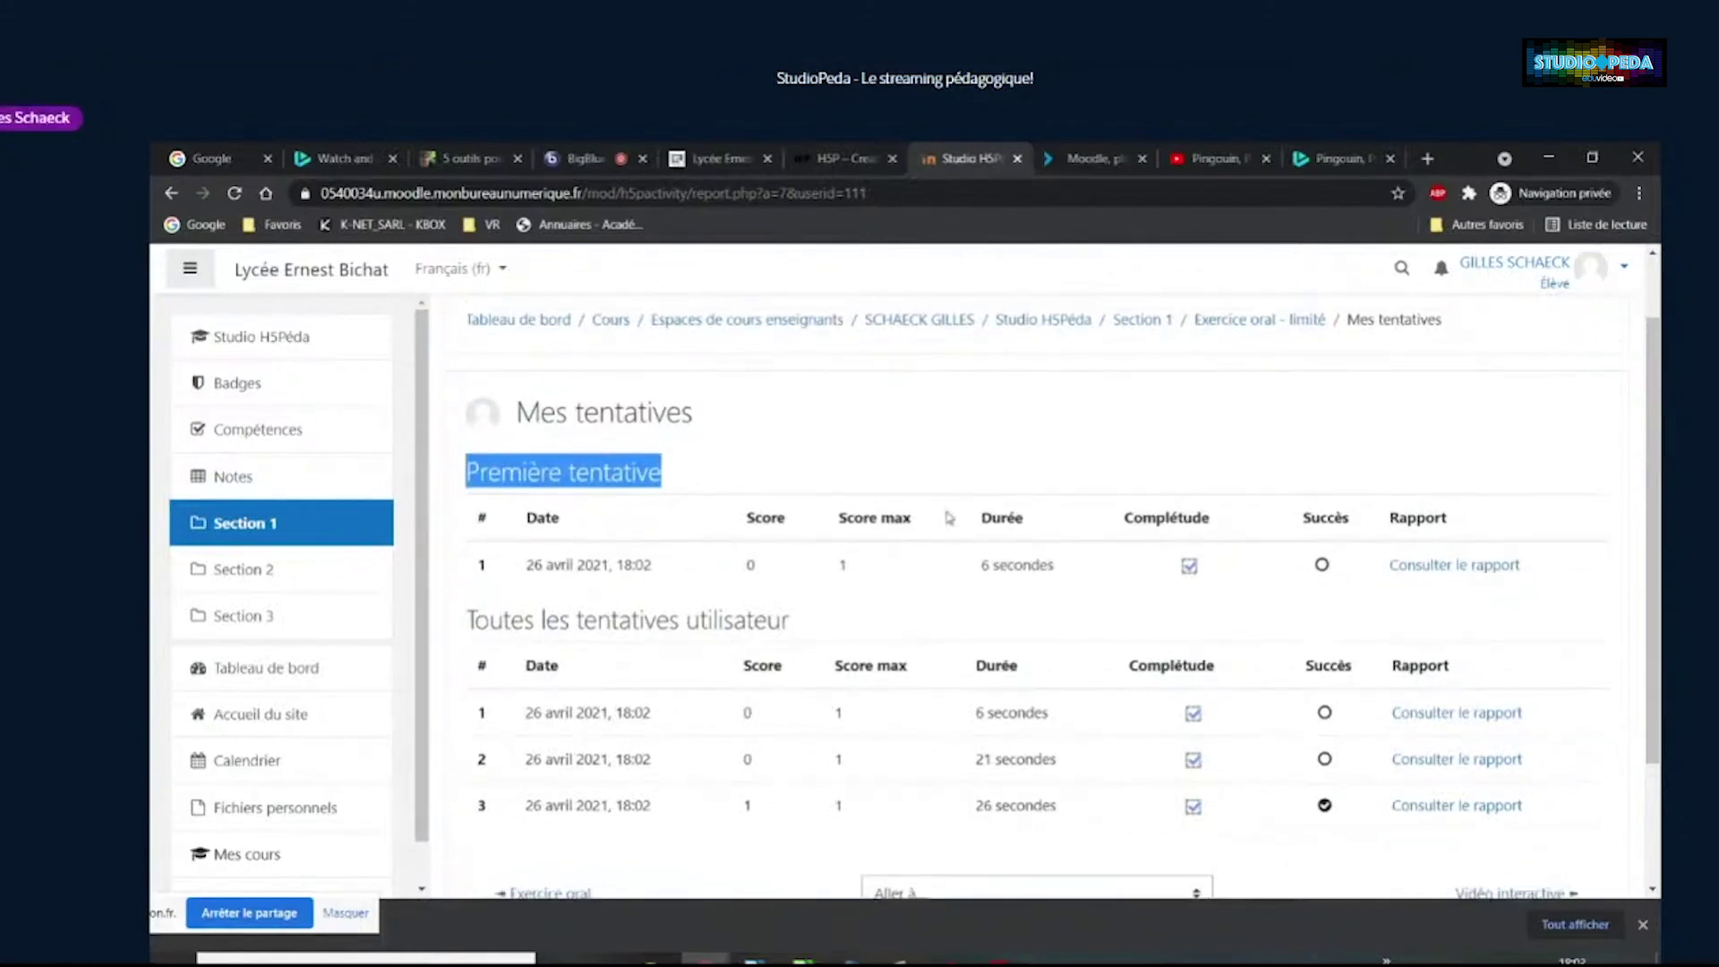
pyautogui.scroll(1, 949, 517)
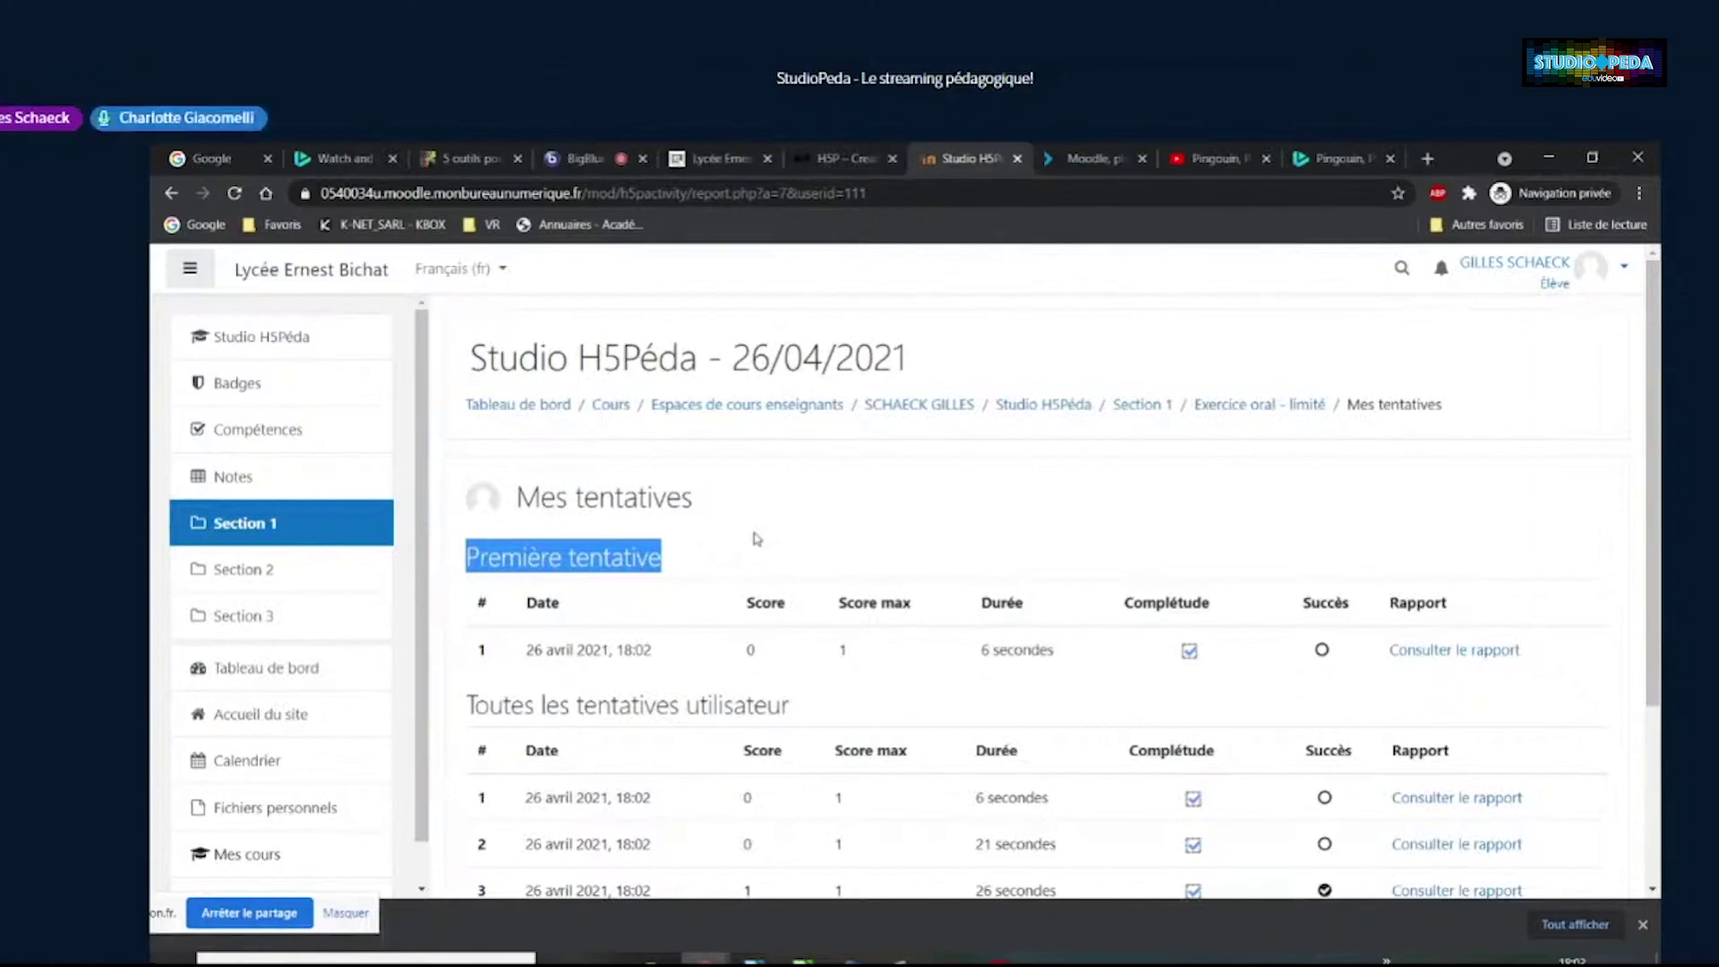
pyautogui.click(1203, 550)
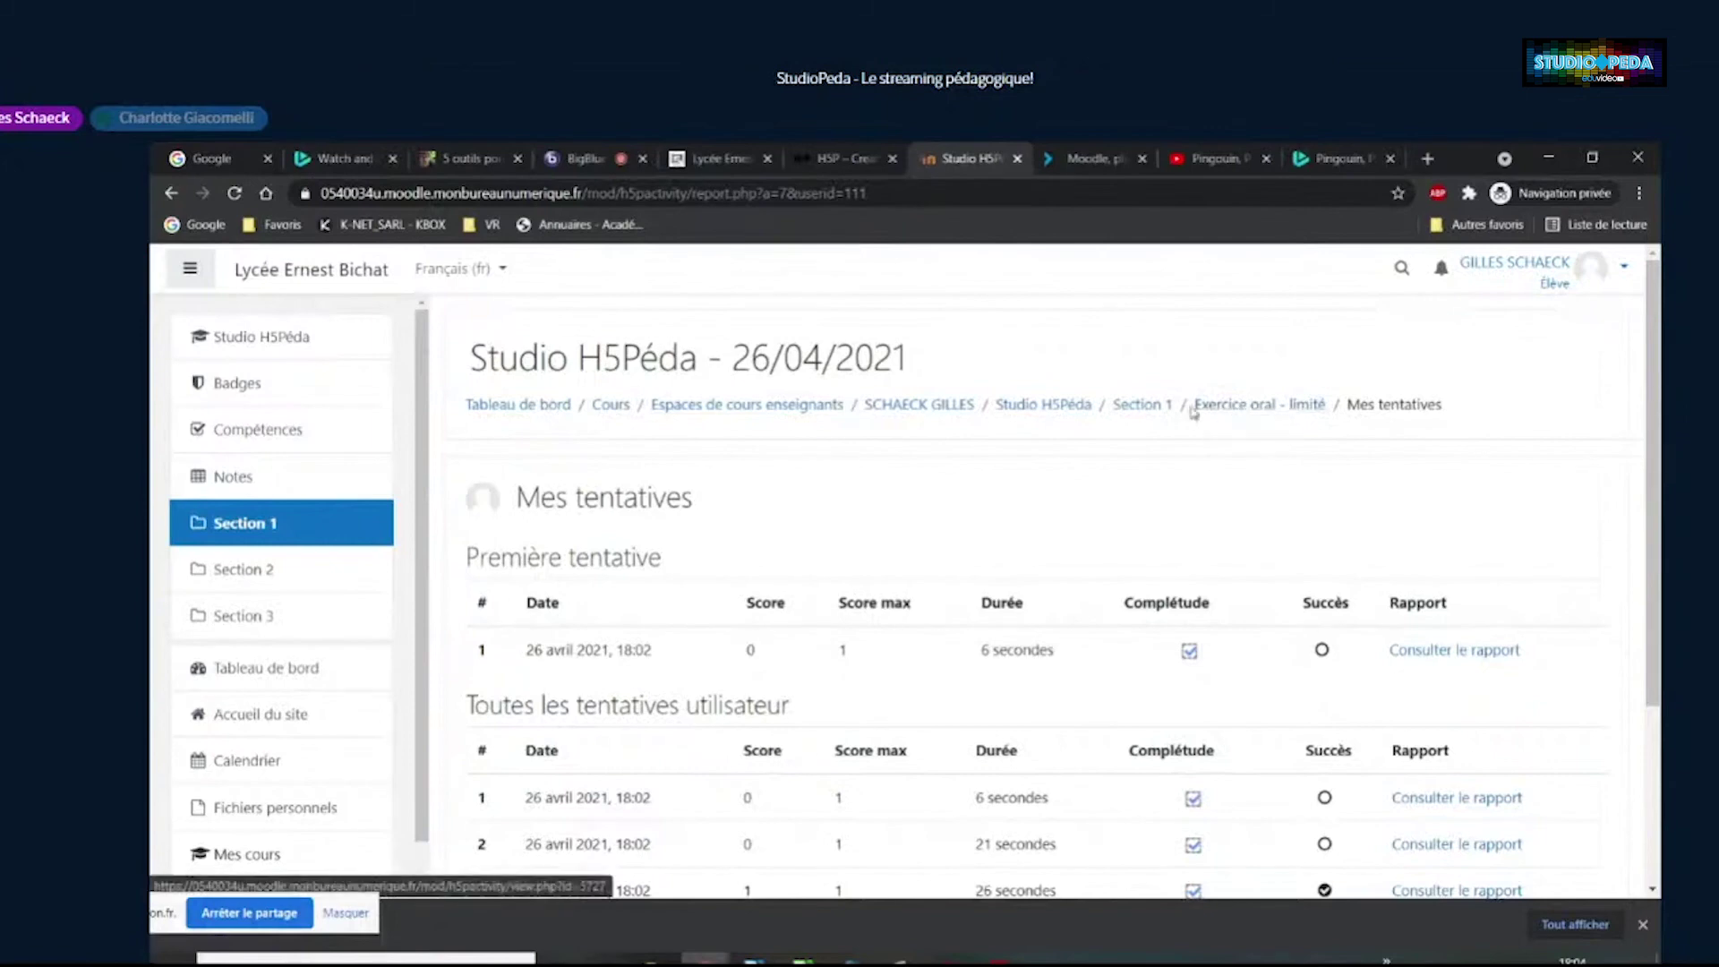
# Return to the Studio H5Péda course page and switch back to the normal role
pyautogui.click(1140, 404)
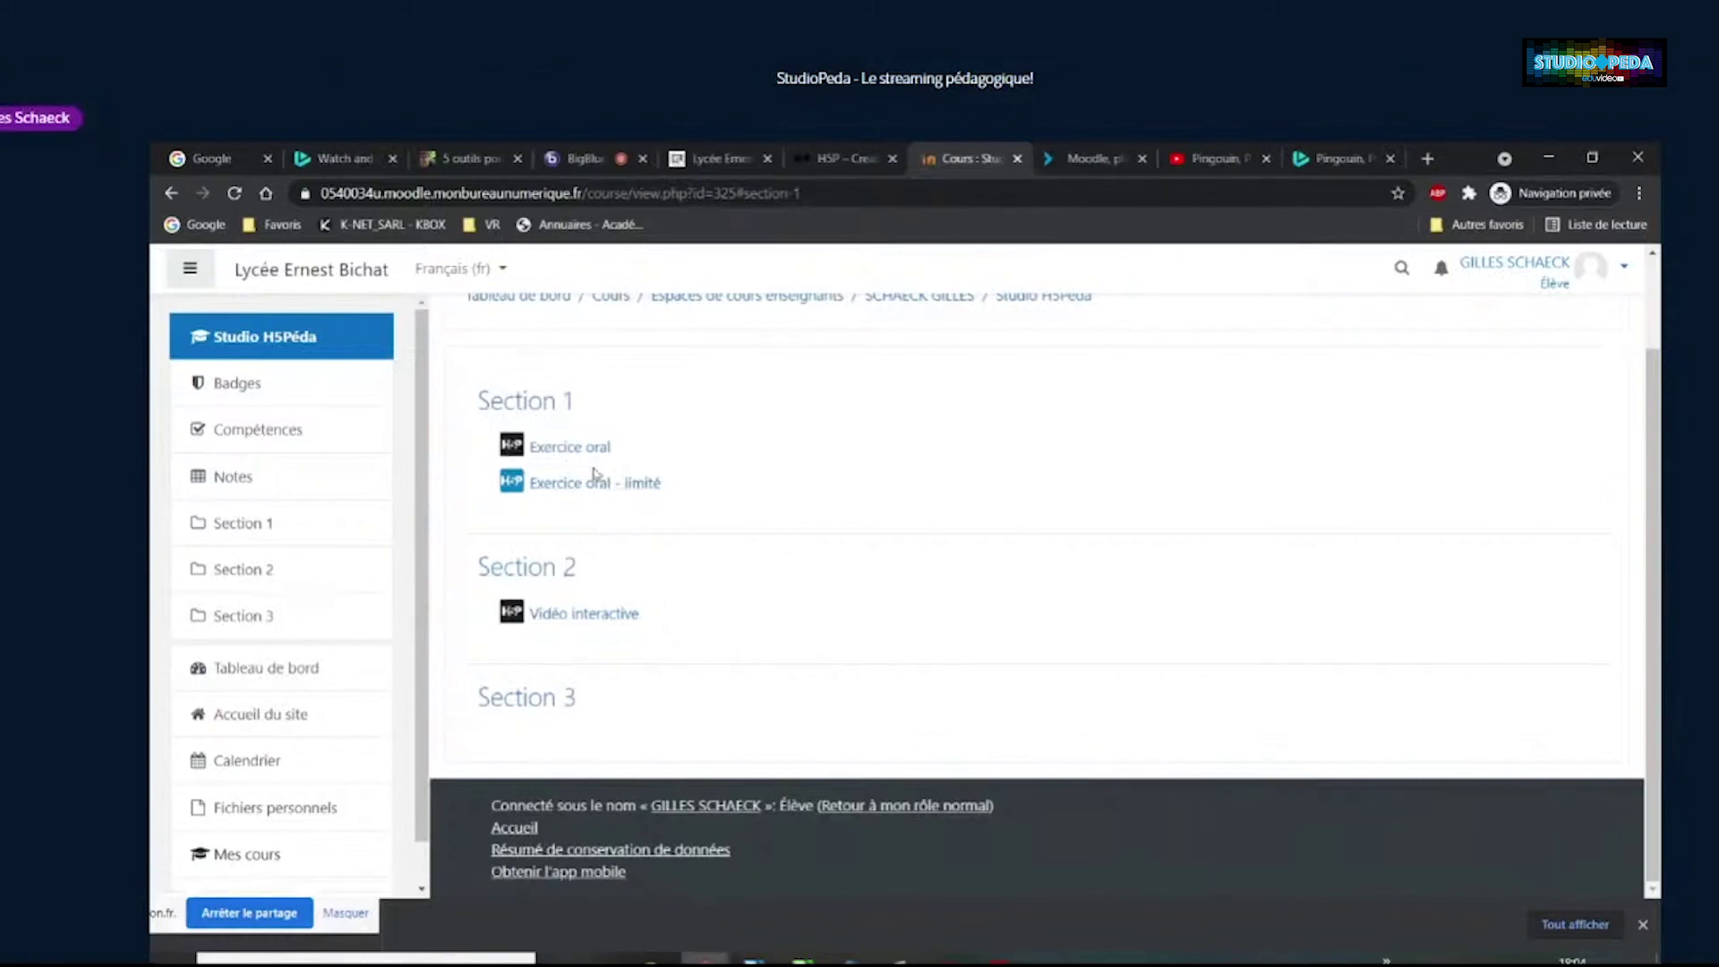
pyautogui.scroll(2, 1044, 495)
pyautogui.click(1522, 266)
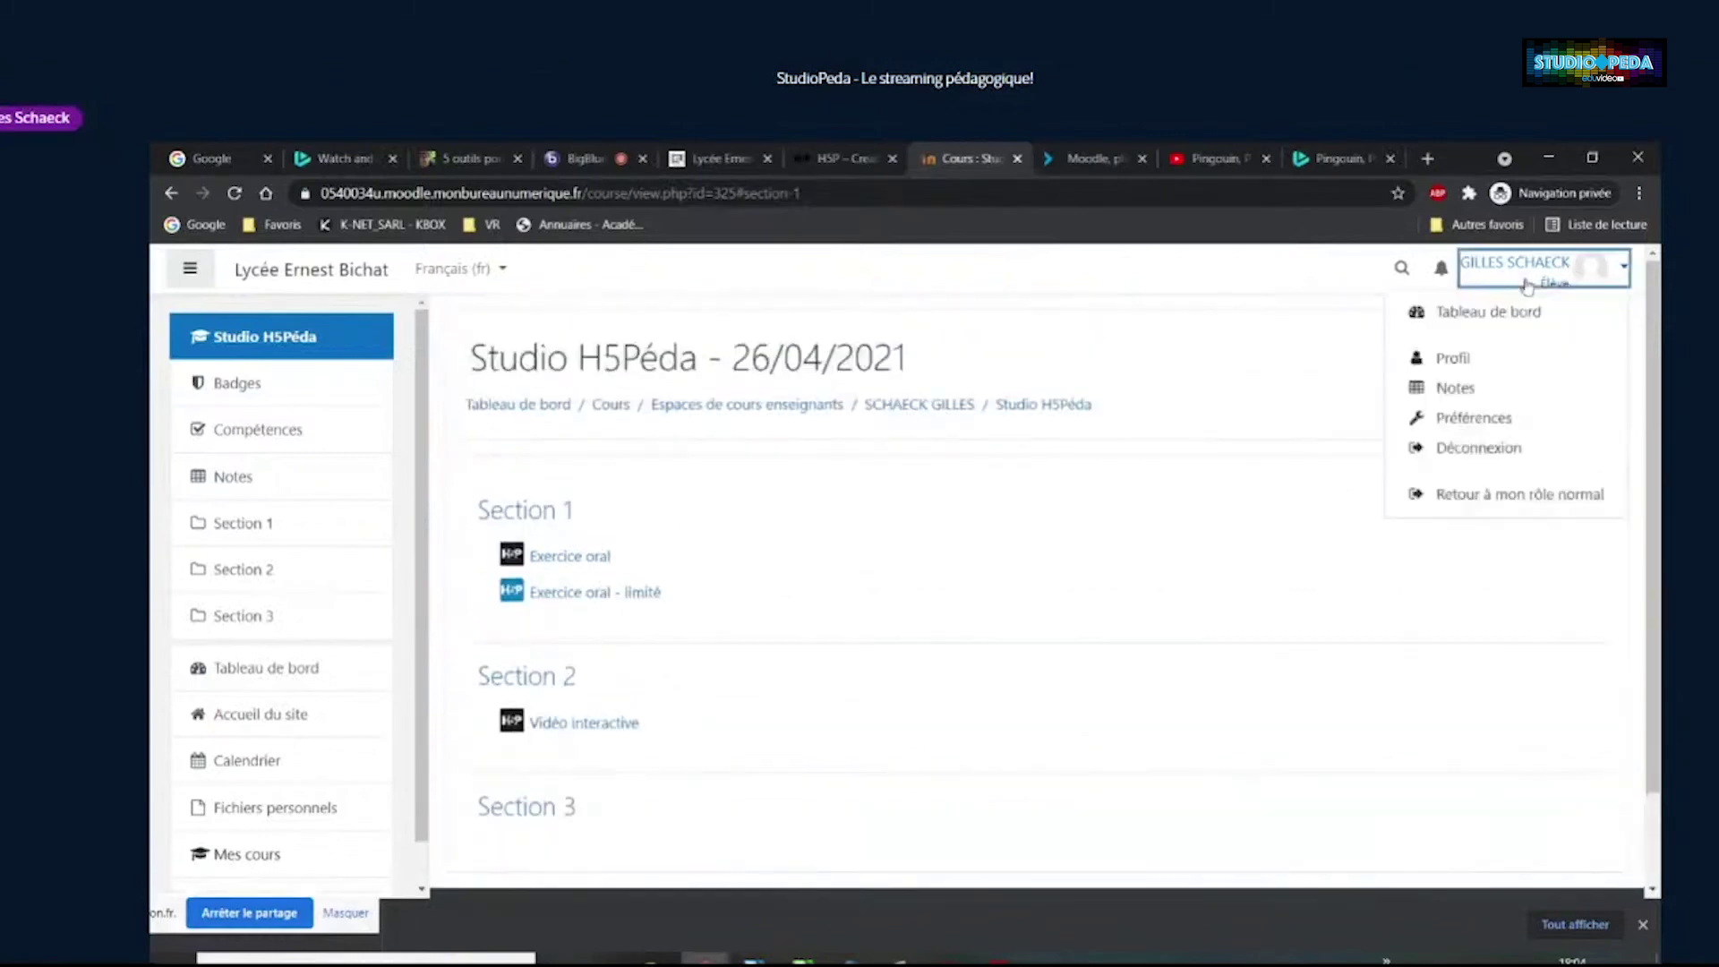
pyautogui.click(1504, 488)
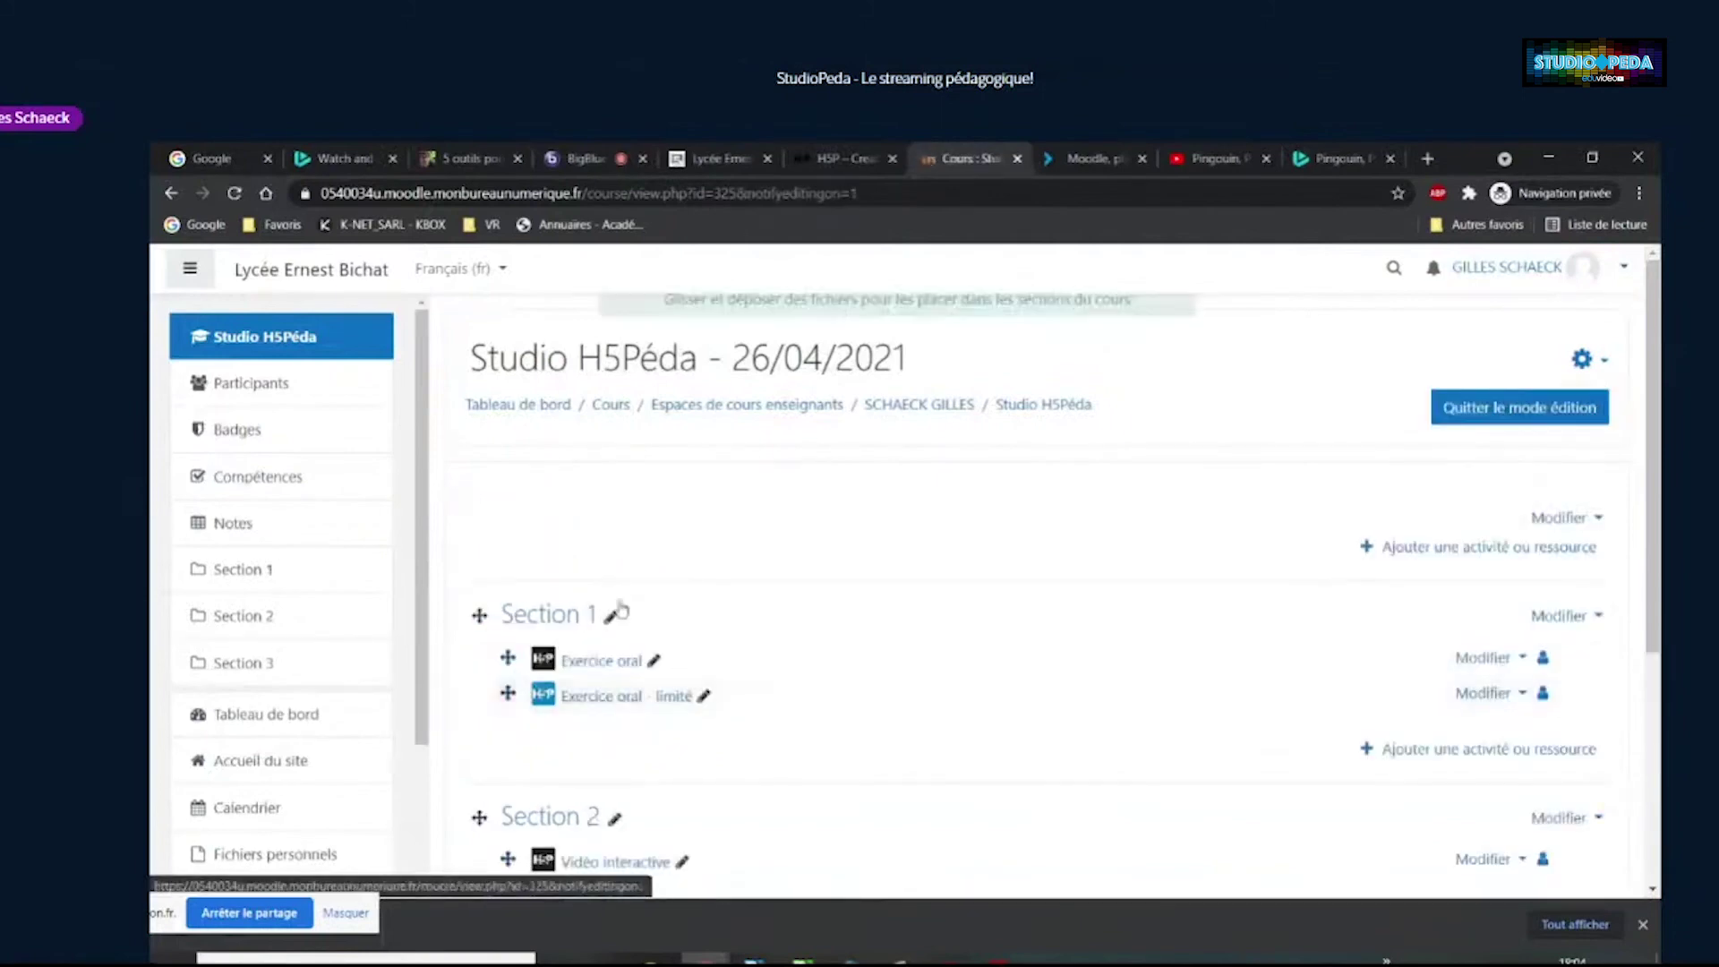
# Open the Exercice oral - limité activity's settings, look through its package file and option sections, and leave without saving
pyautogui.click(601, 707)
pyautogui.scroll(-2, 625, 683)
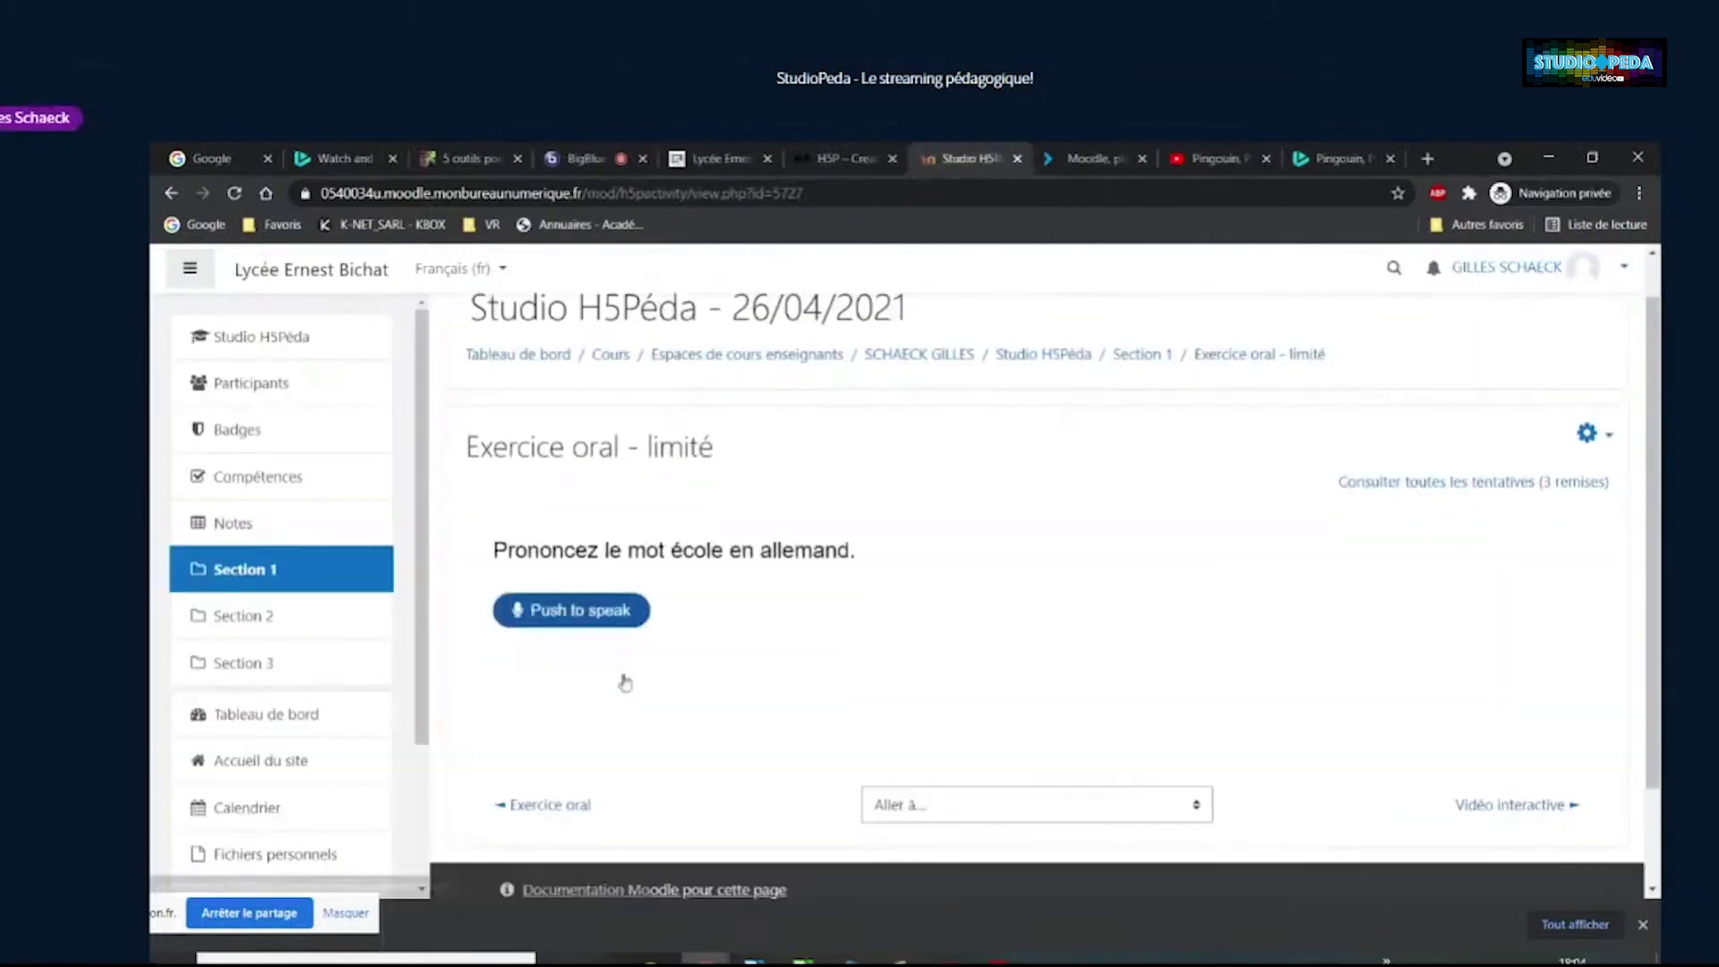
pyautogui.click(1592, 385)
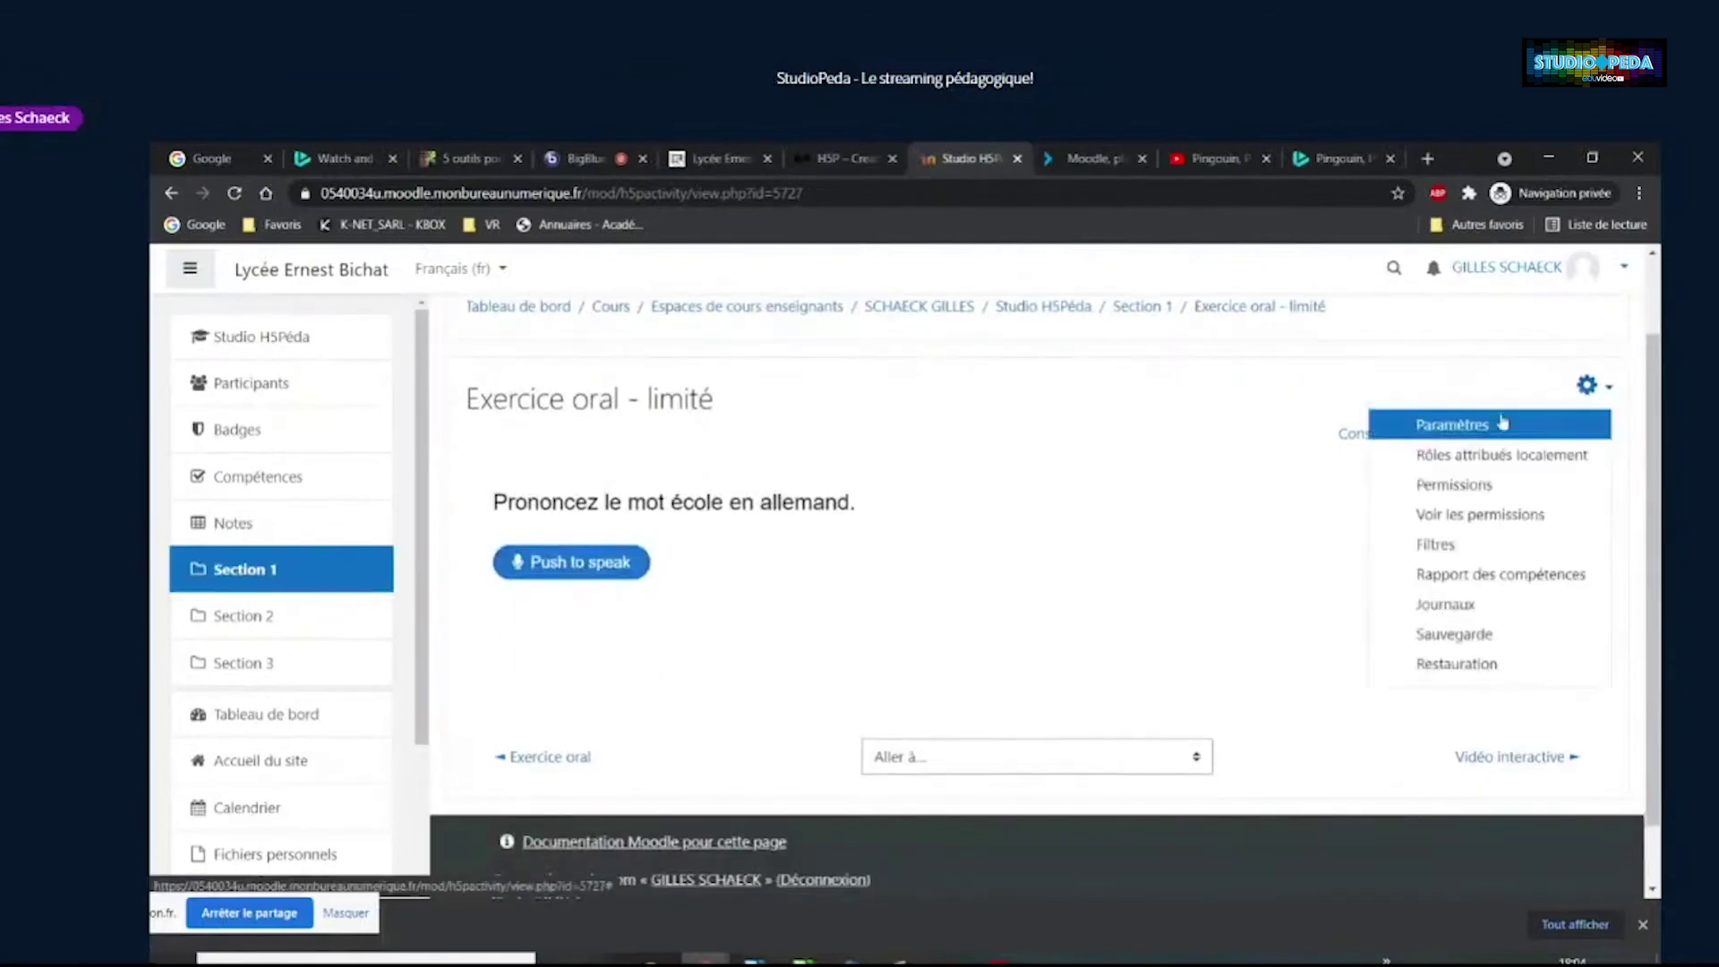
pyautogui.click(1459, 428)
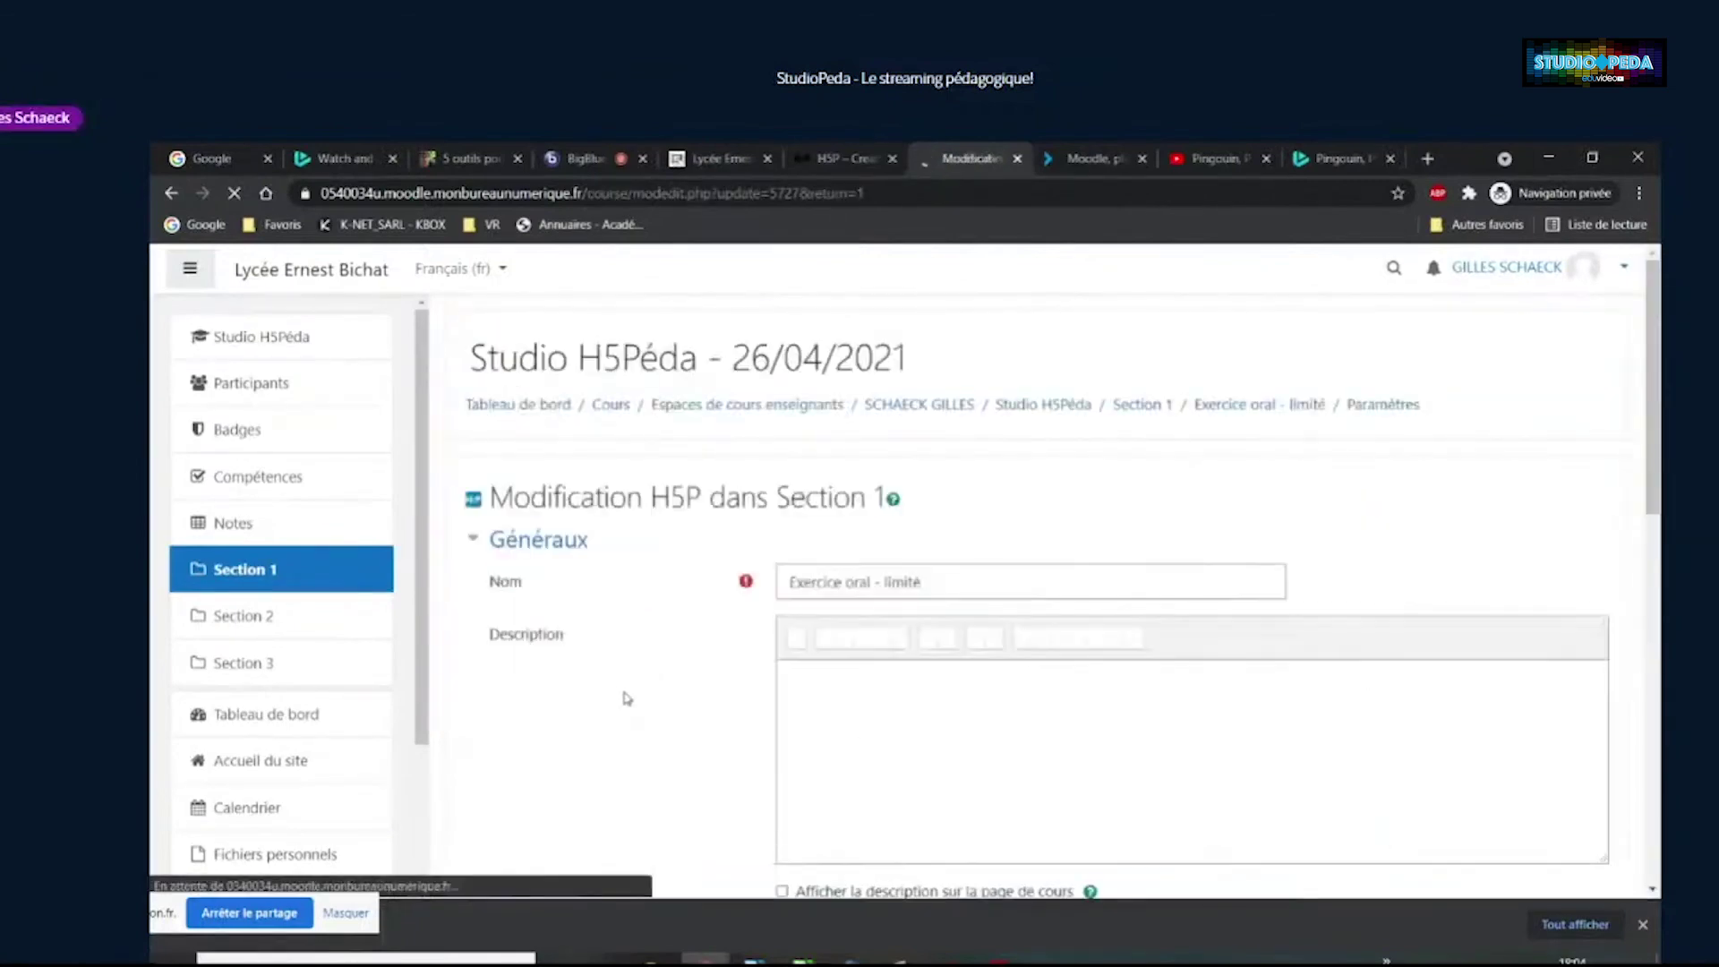
pyautogui.scroll(-4, 622, 695)
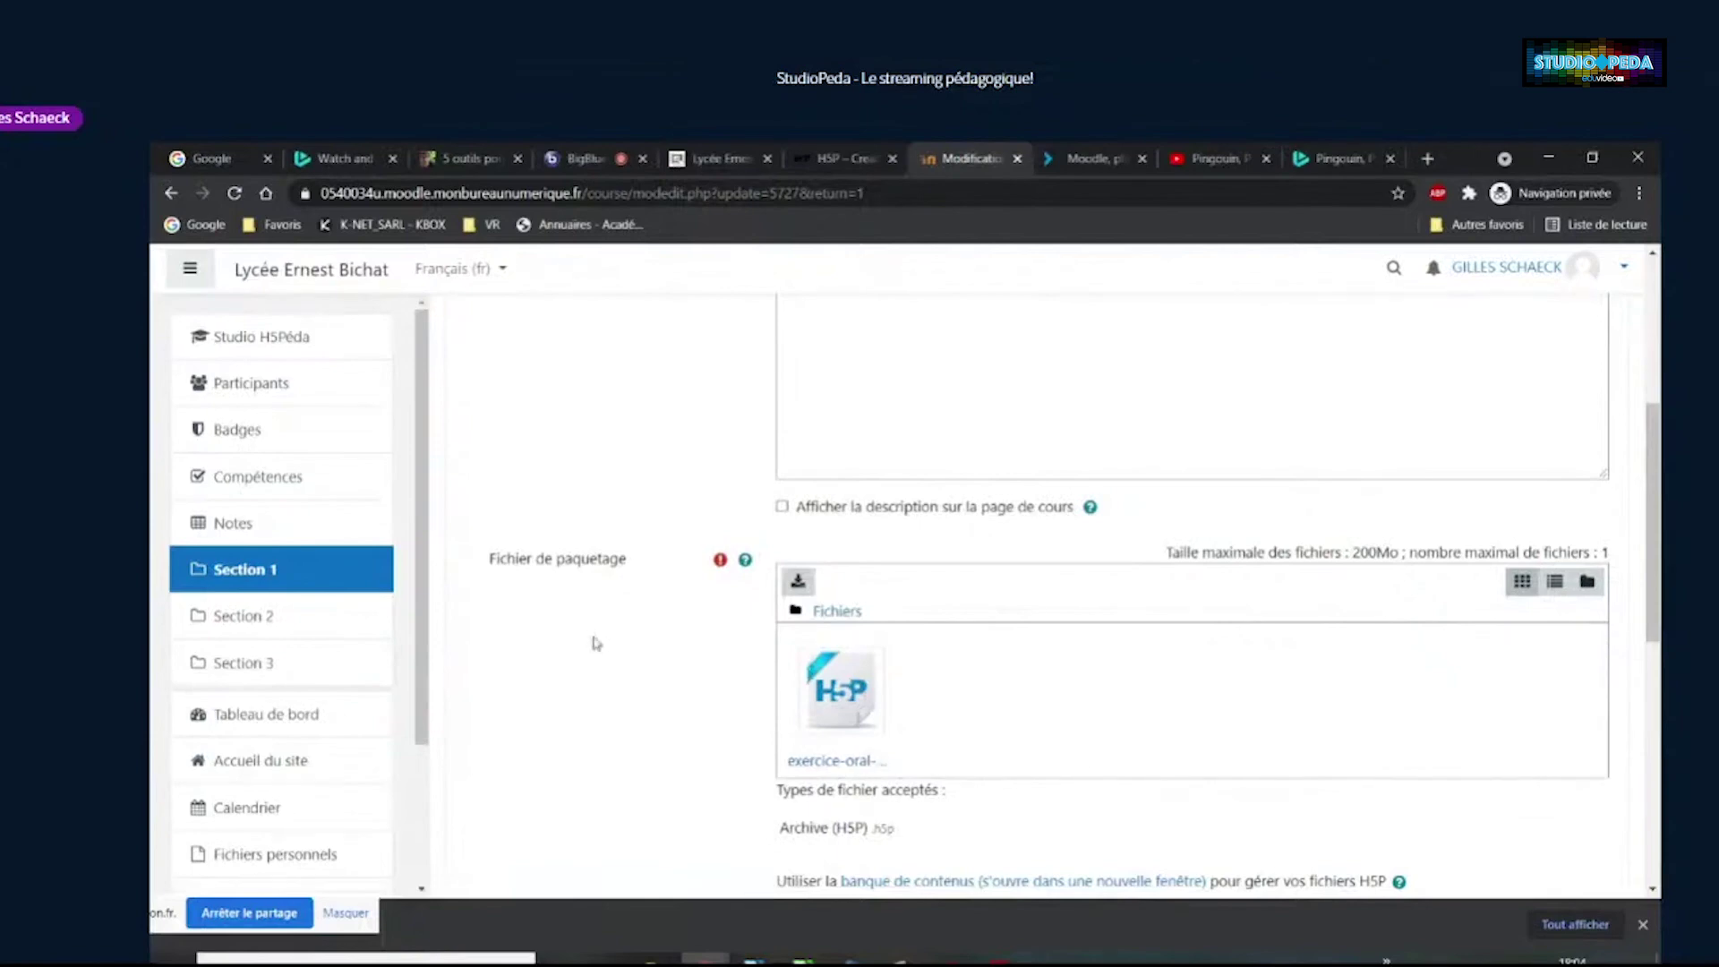
pyautogui.scroll(-3, 596, 645)
pyautogui.scroll(-4, 659, 617)
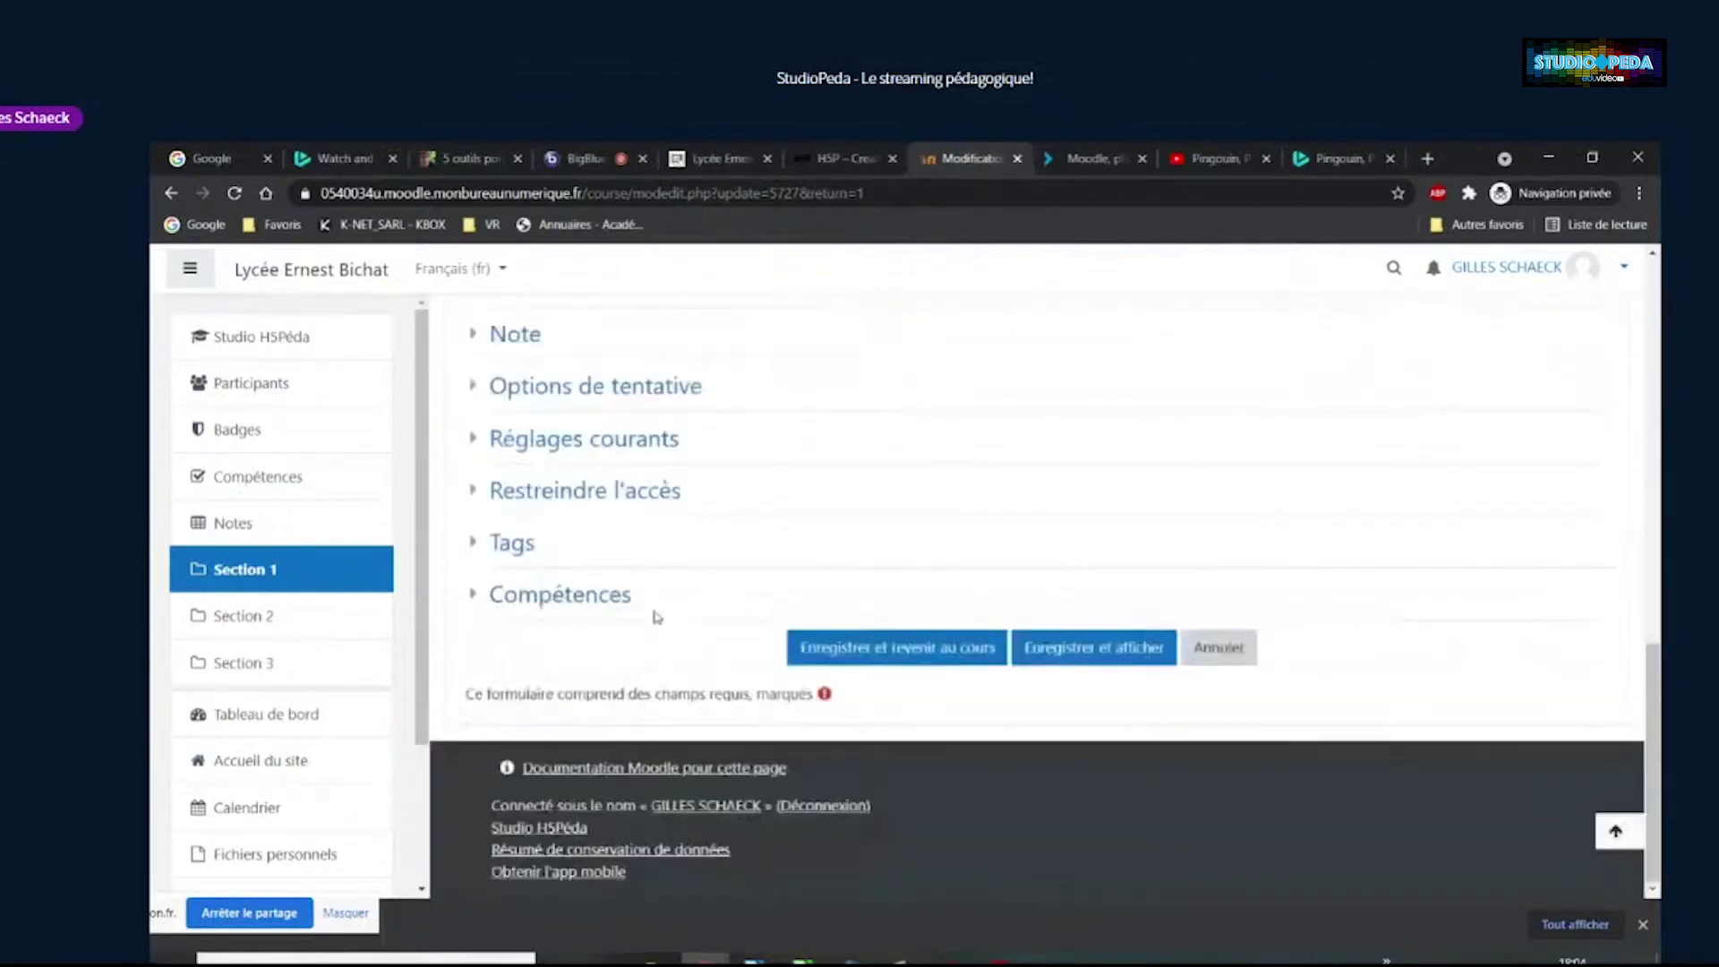
pyautogui.click(1219, 648)
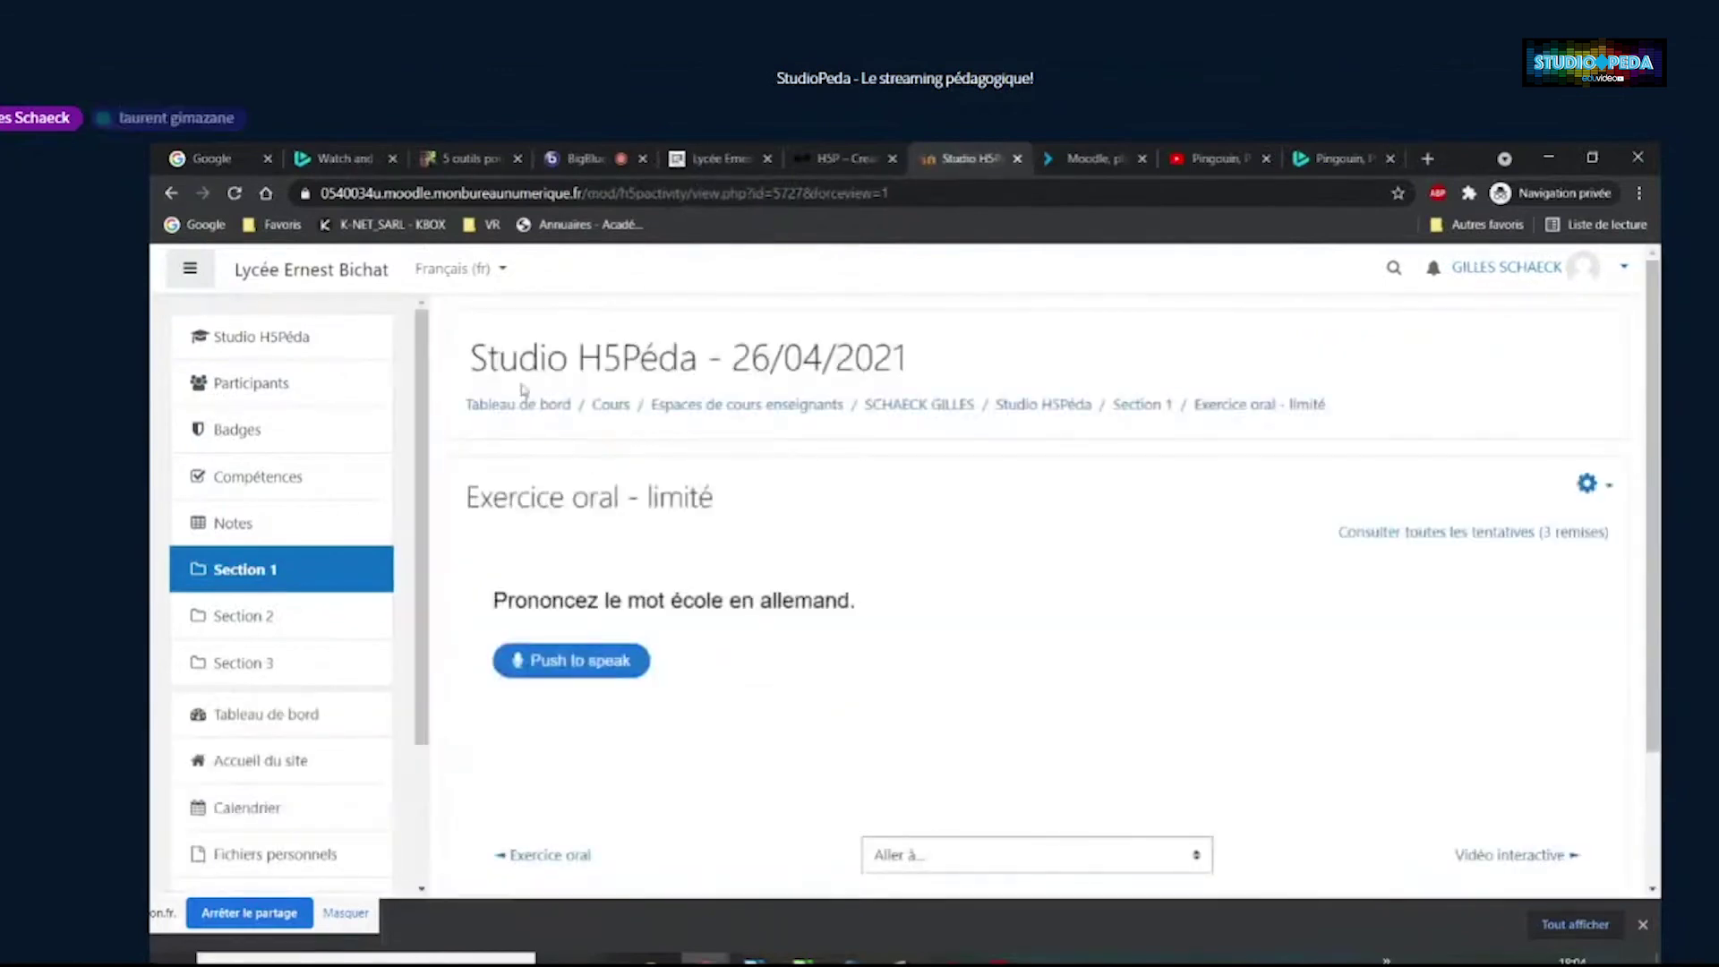
# Go back to the course page and add a Contenu interactif activity of type Speak the Words to Section 1
pyautogui.click(1052, 407)
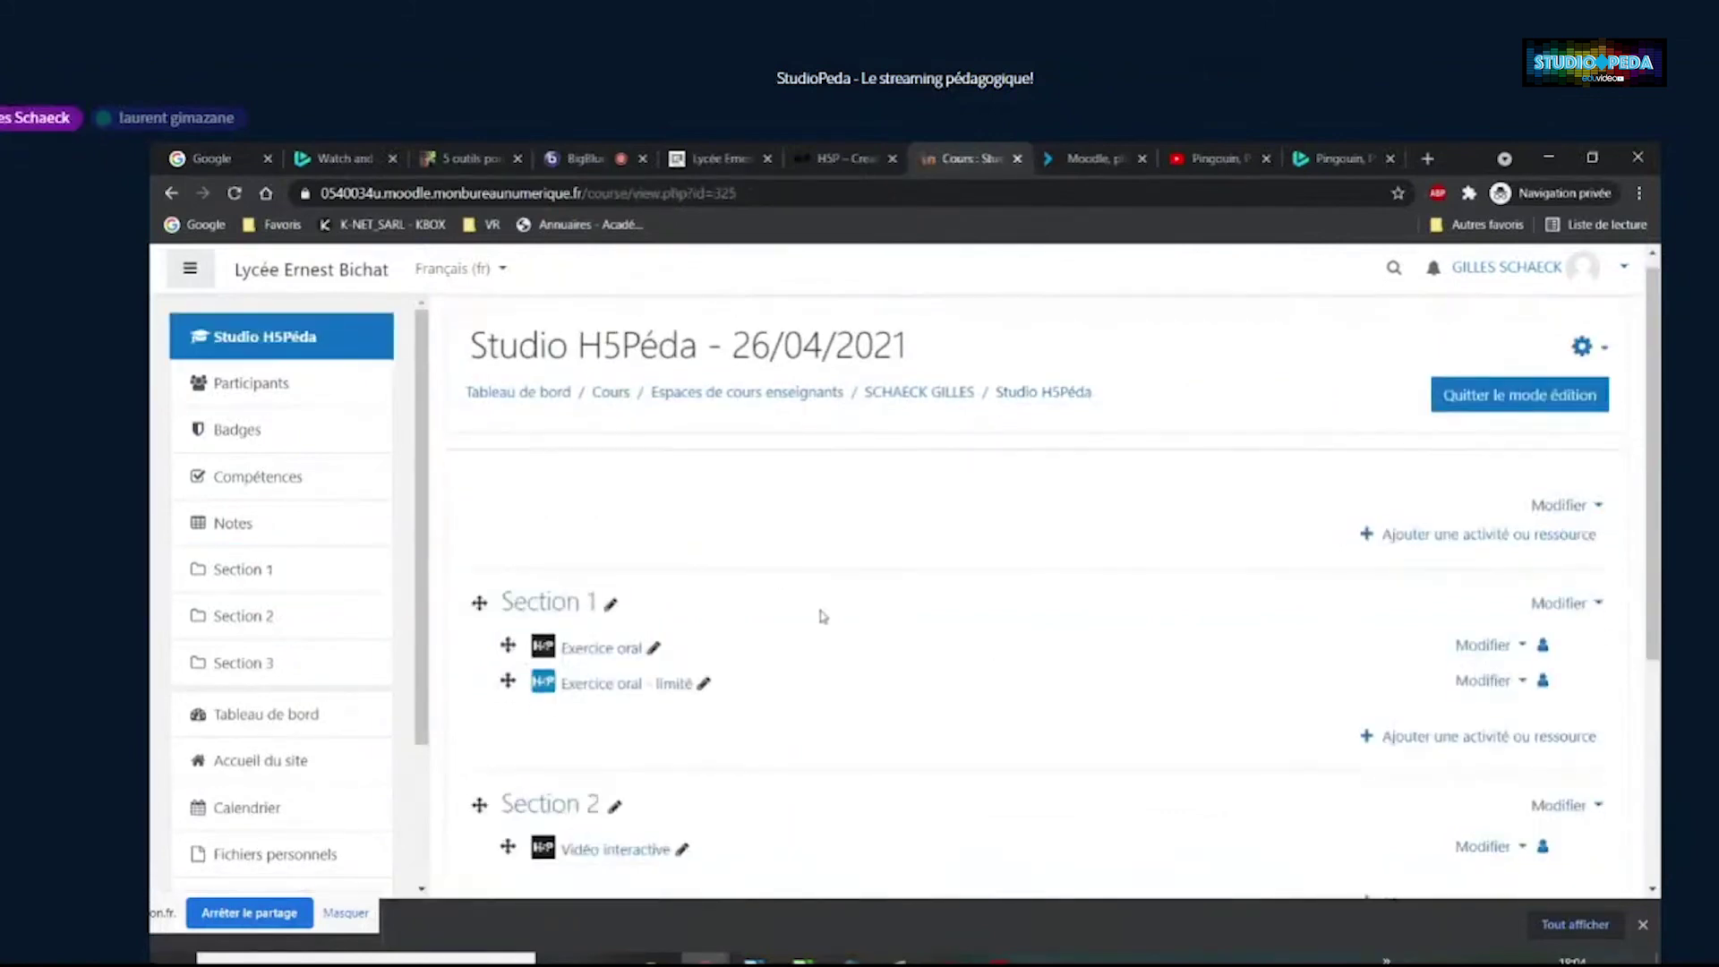
pyautogui.scroll(-1, 817, 615)
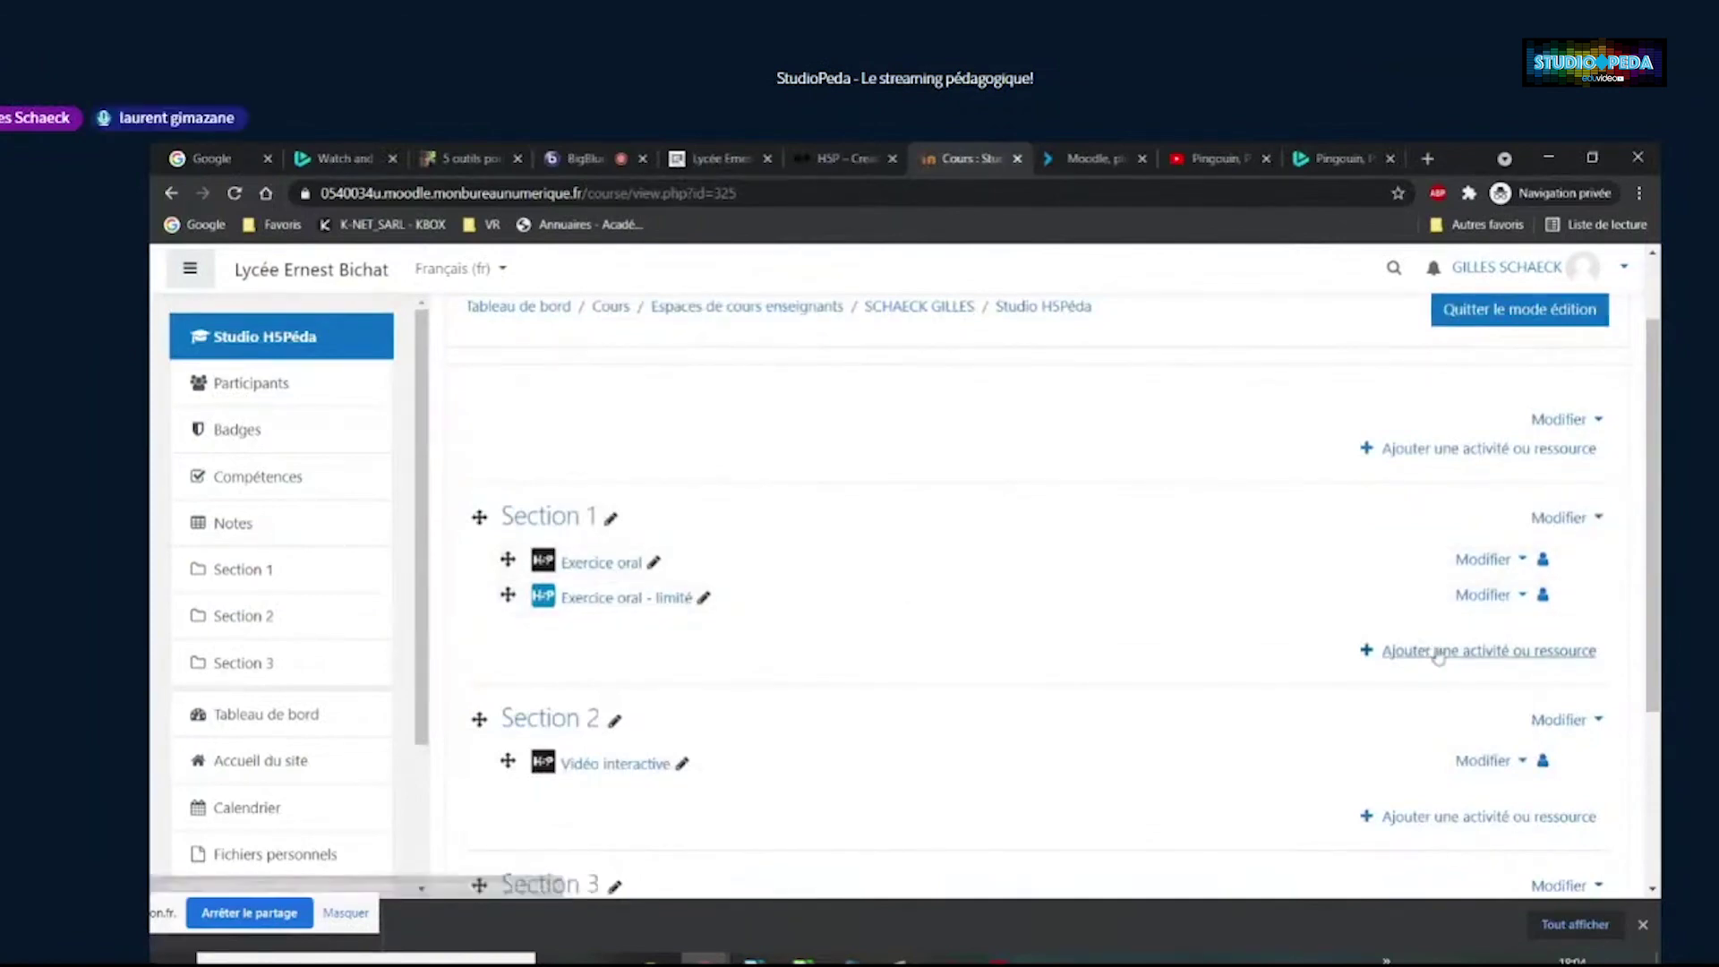
pyautogui.click(1397, 651)
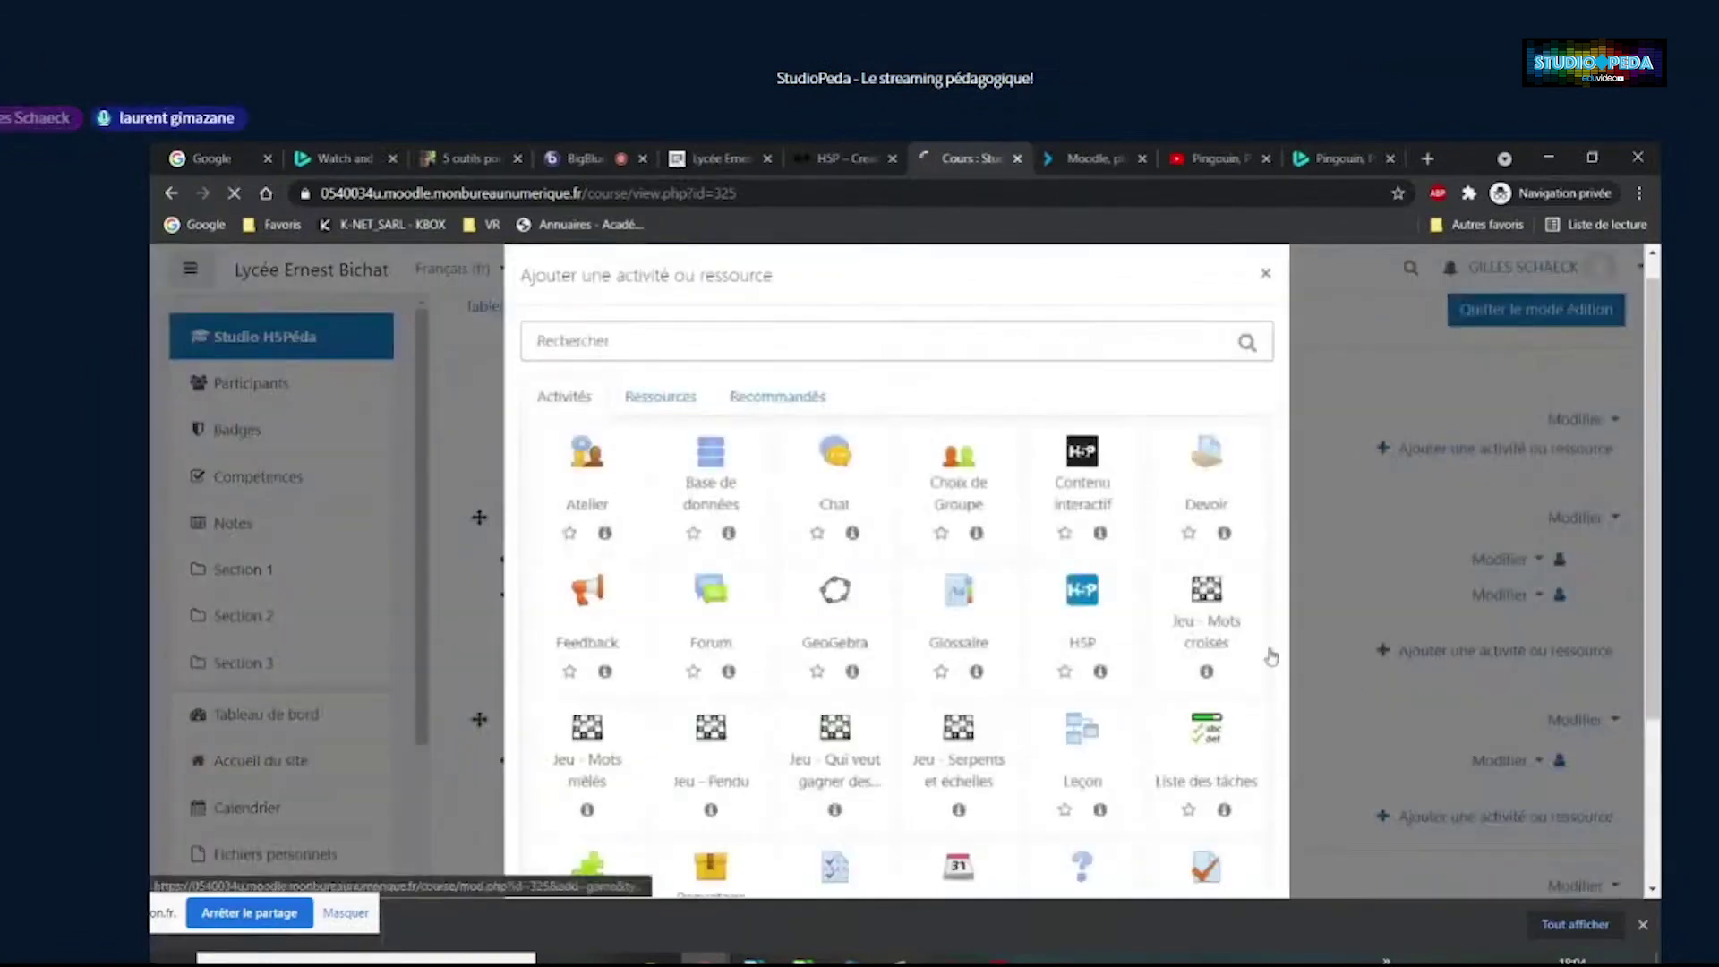
pyautogui.click(1084, 457)
pyautogui.scroll(-5, 886, 667)
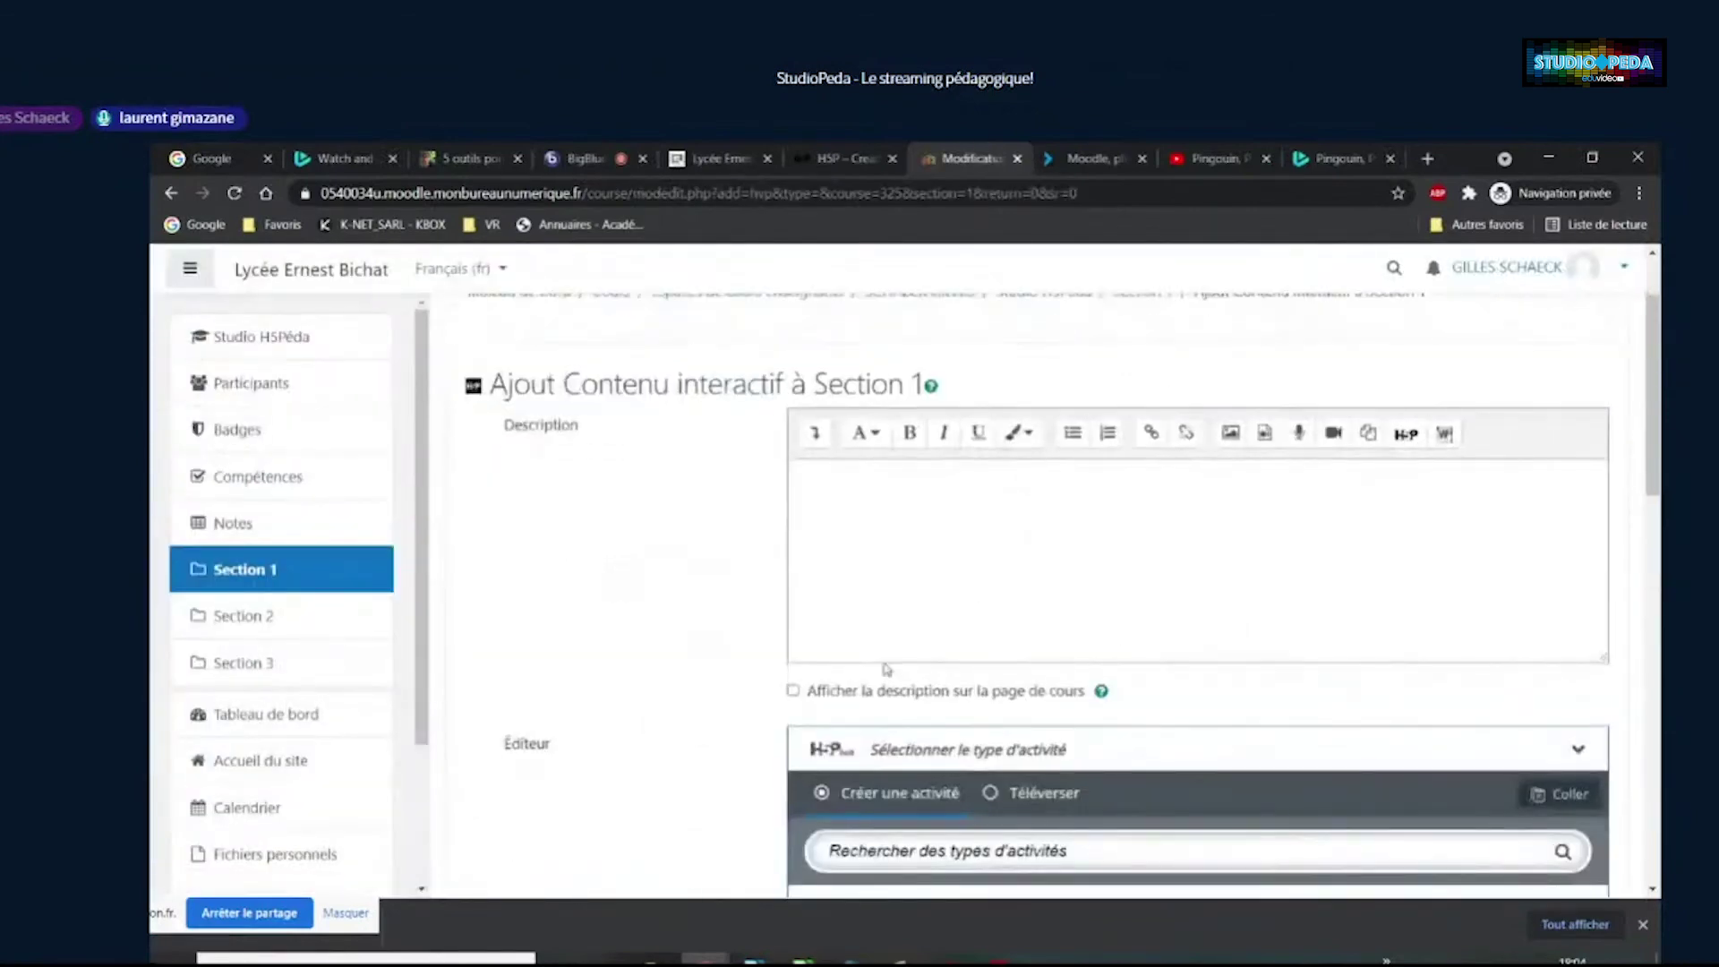
pyautogui.click(1014, 716)
# Title the new Speak the Words activity "Phrase"
pyautogui.click(885, 589)
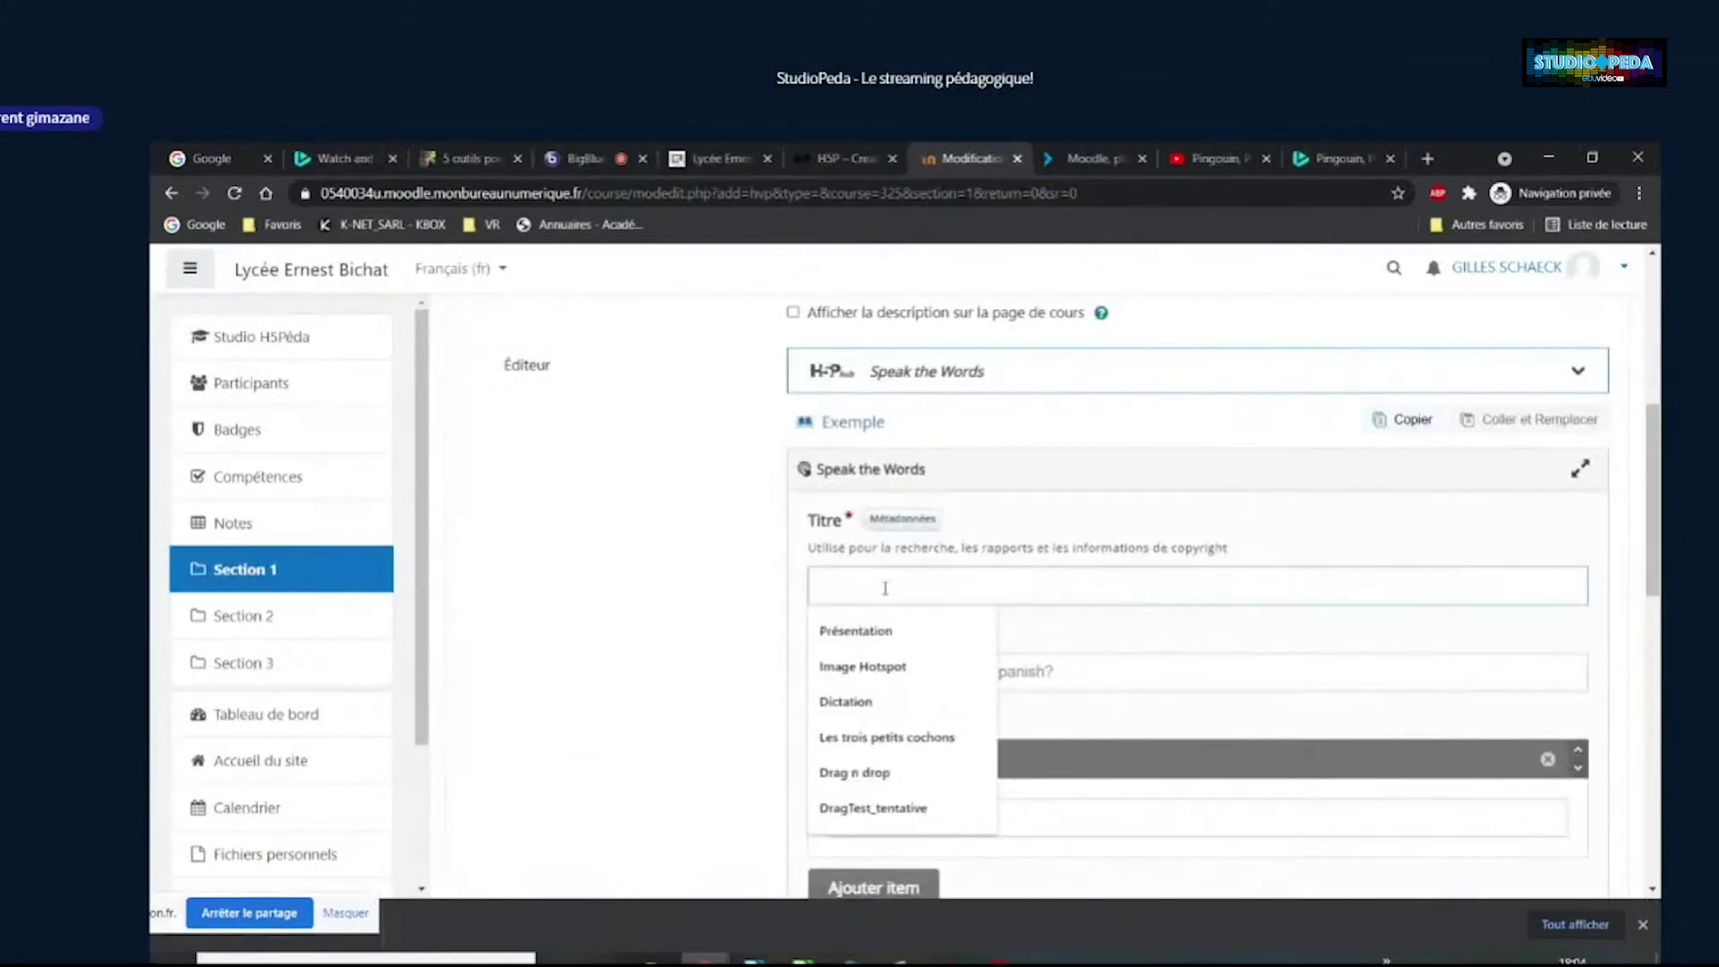
pyautogui.write('Phrase')
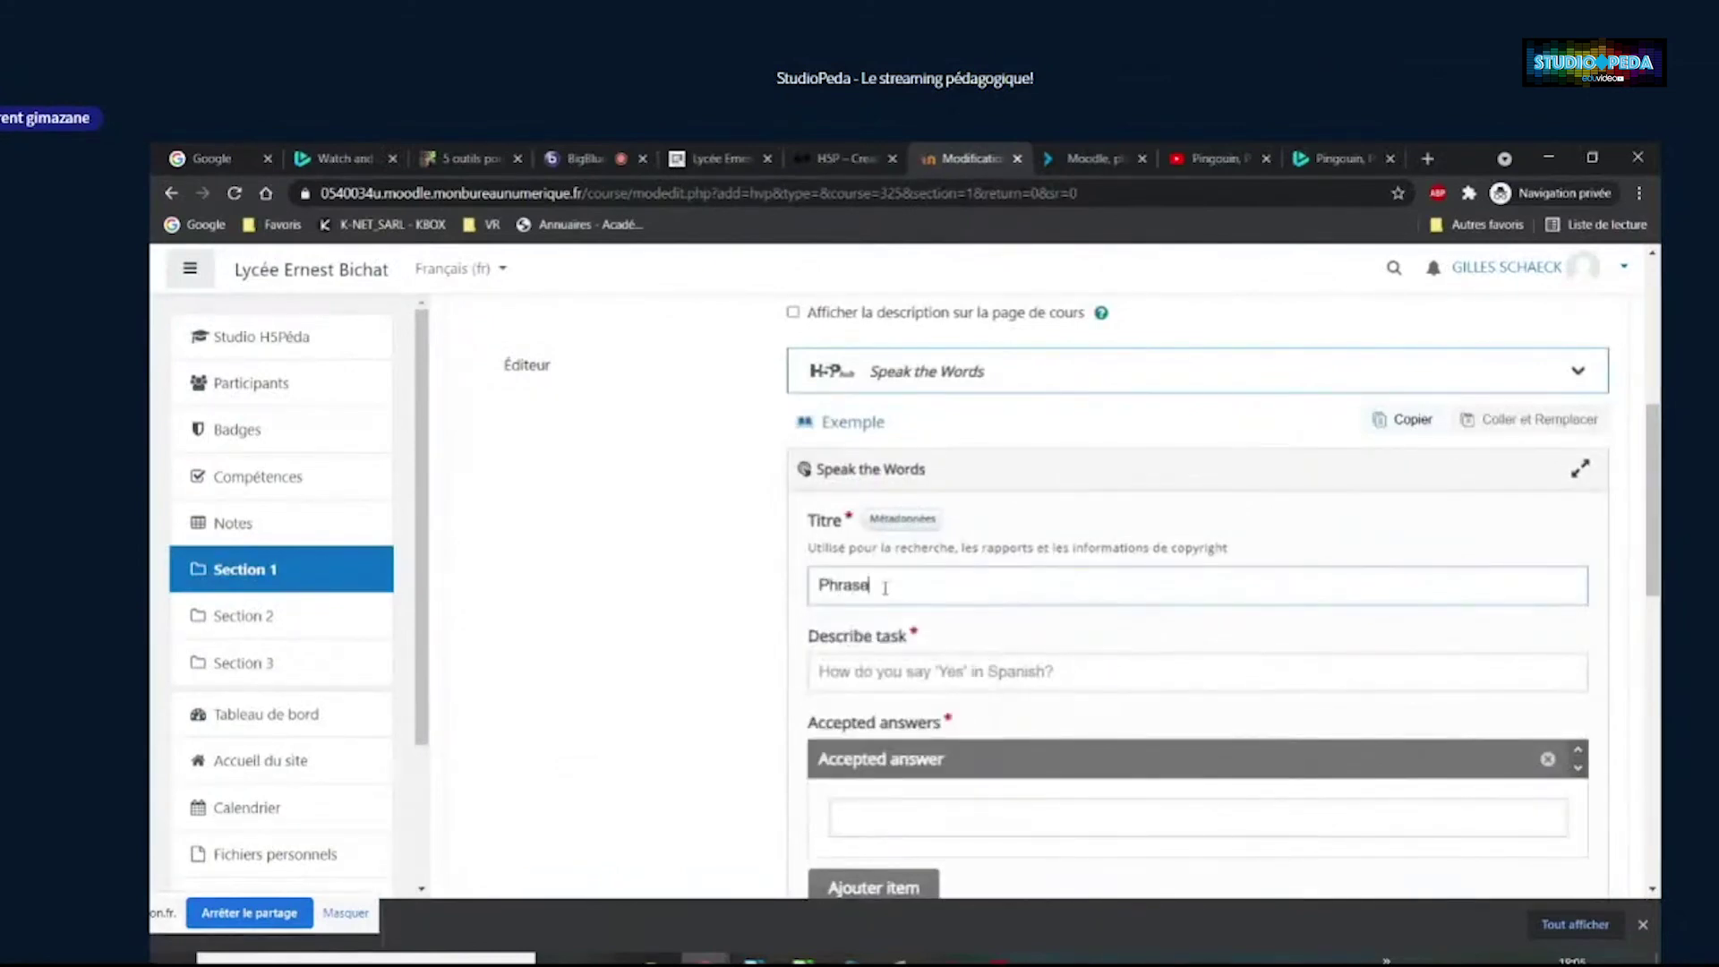
pyautogui.doubleClick(884, 588)
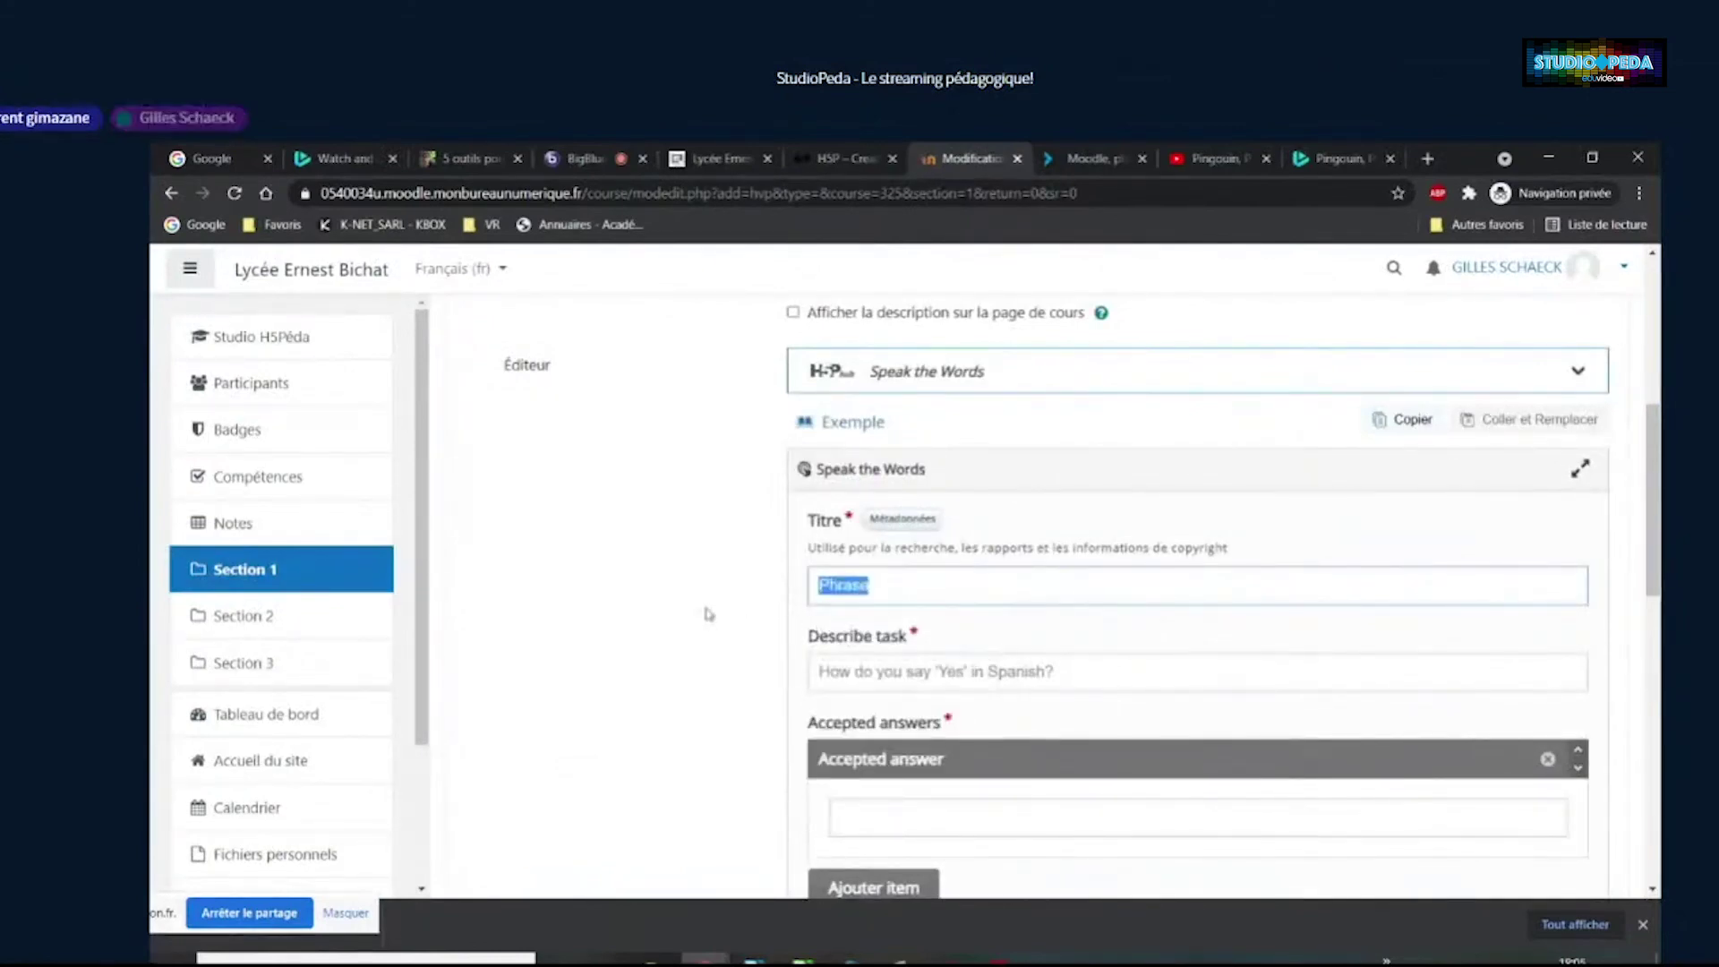
# Enter "test de phrase" as the task description
pyautogui.click(862, 670)
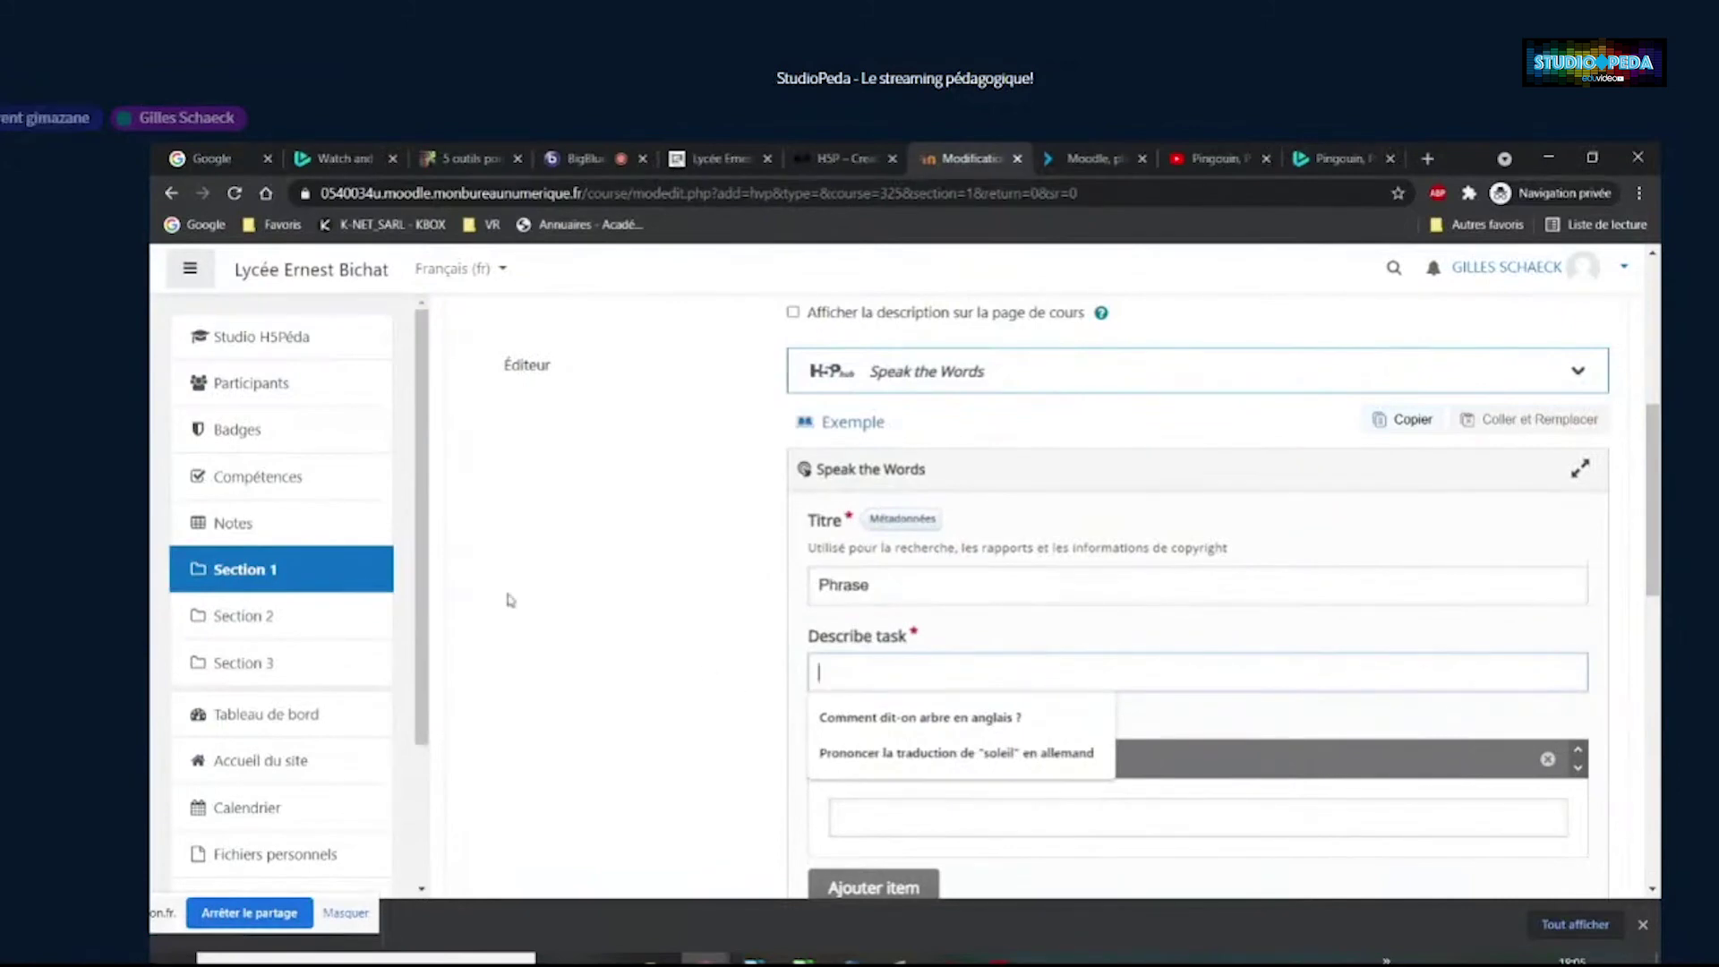
pyautogui.write('test')
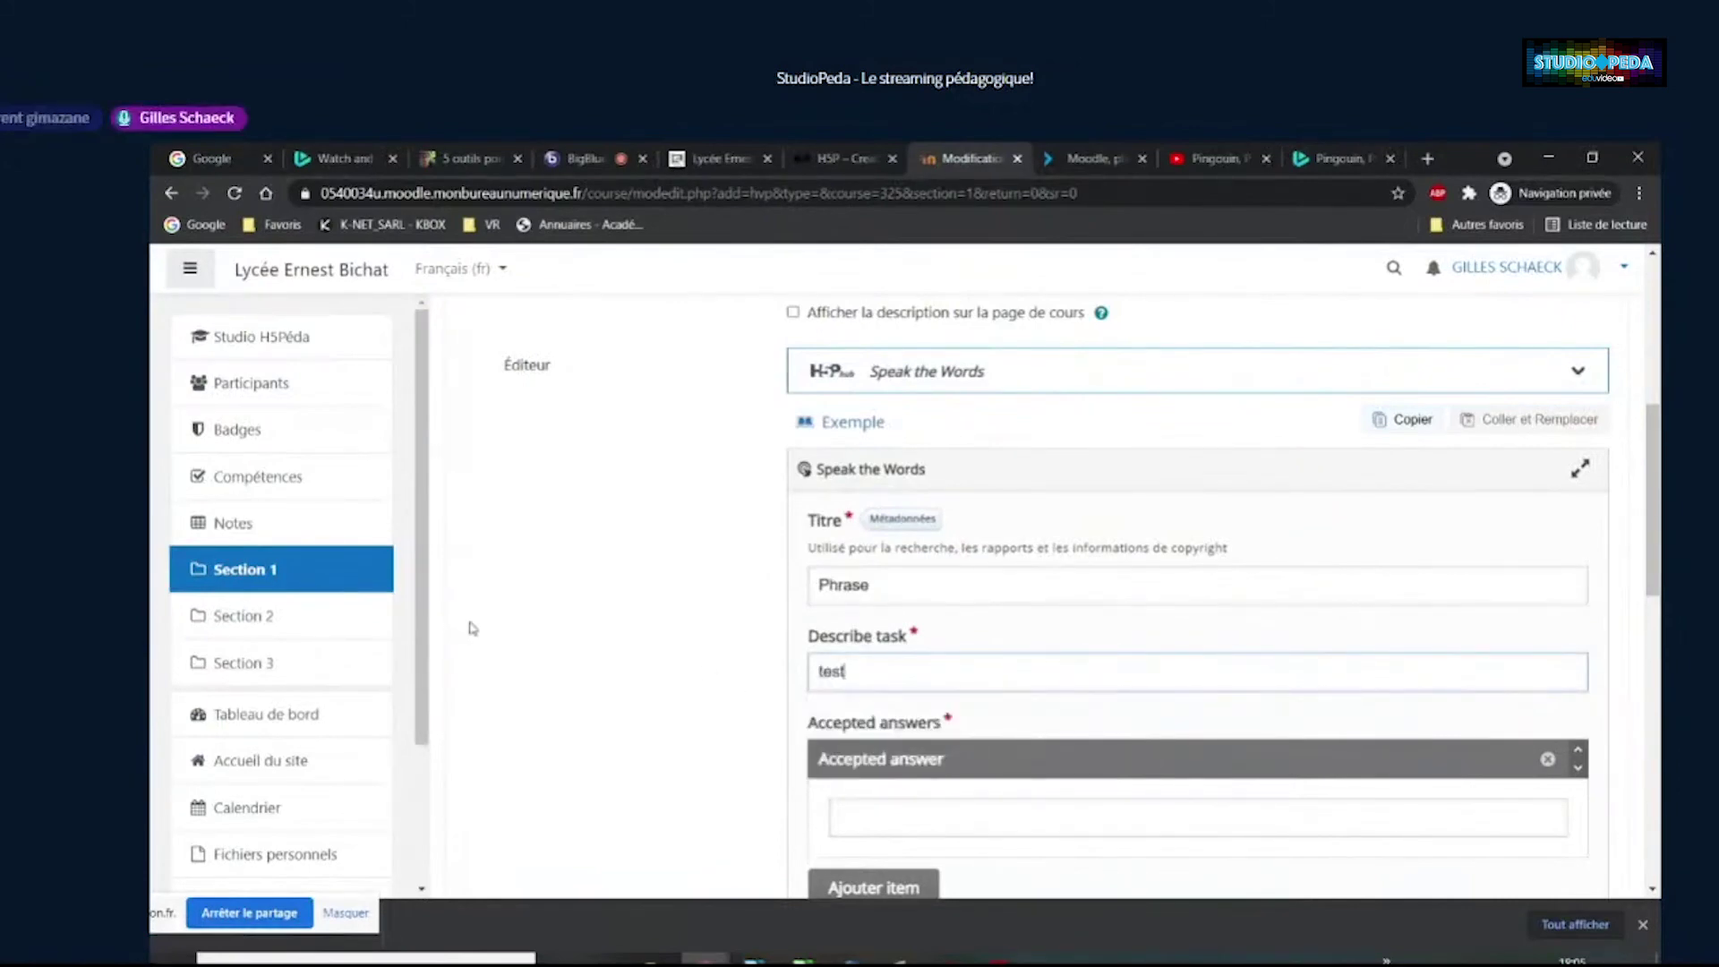
pyautogui.scroll(-3, 659, 592)
pyautogui.write('de phrase')
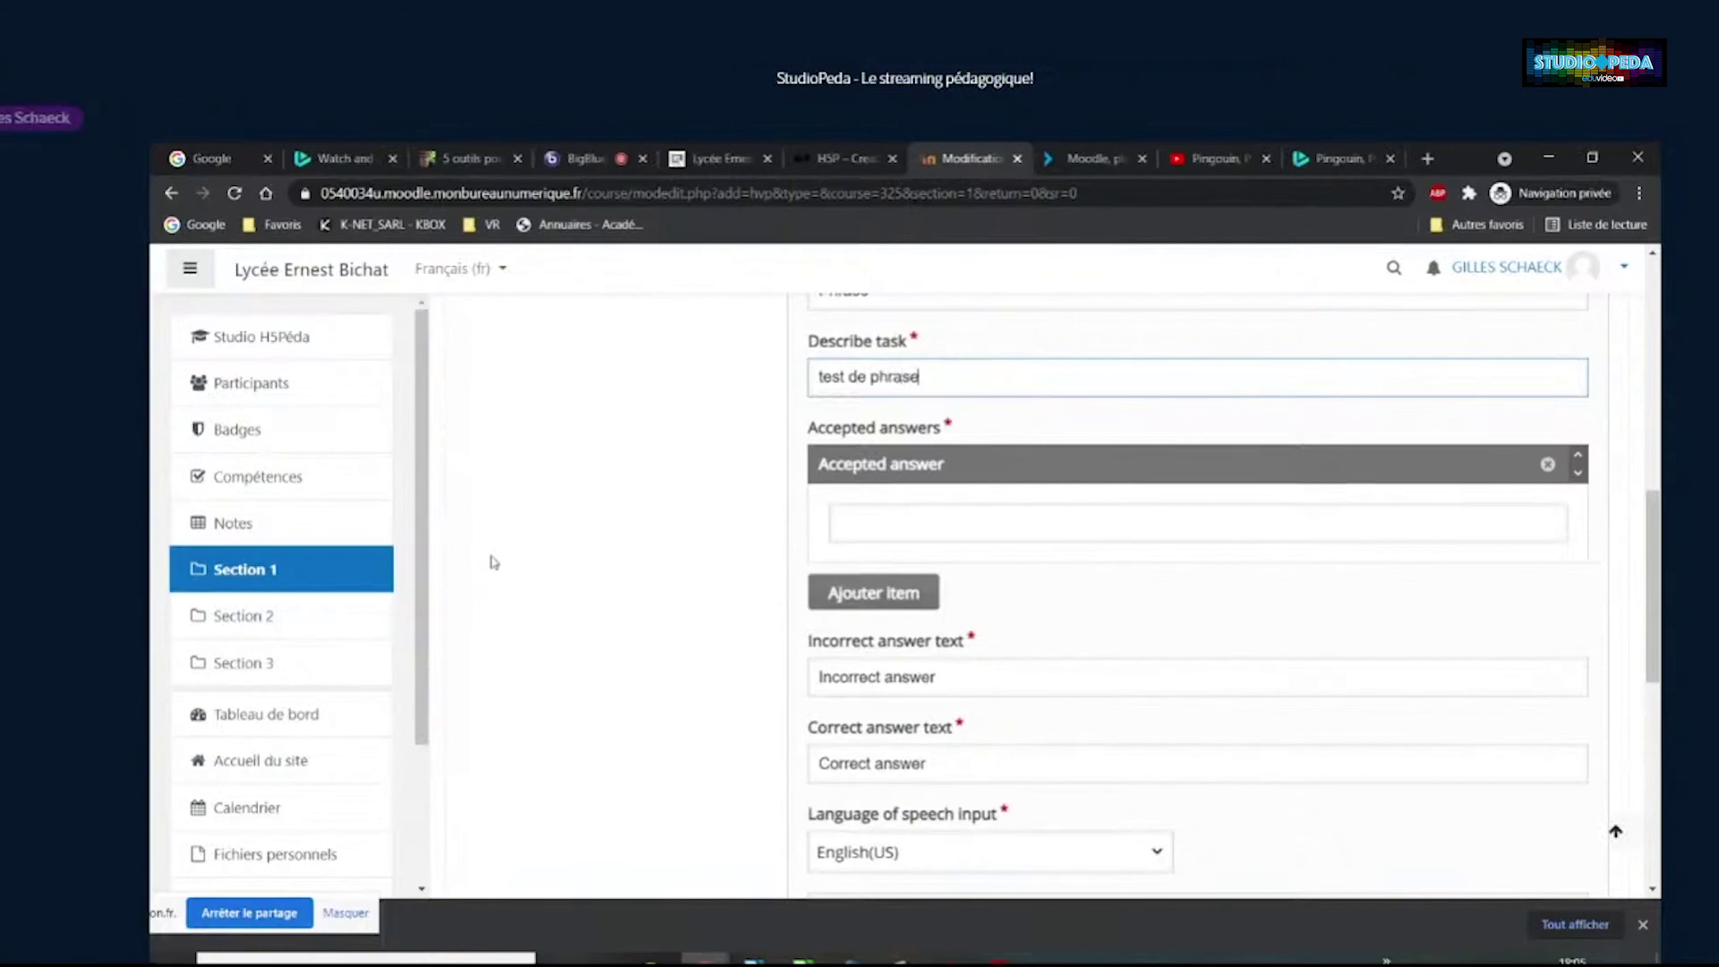
# Replace the task description with "Prononcer cette phrase."
pyautogui.moveTo(943, 382); pyautogui.dragTo(766, 386)
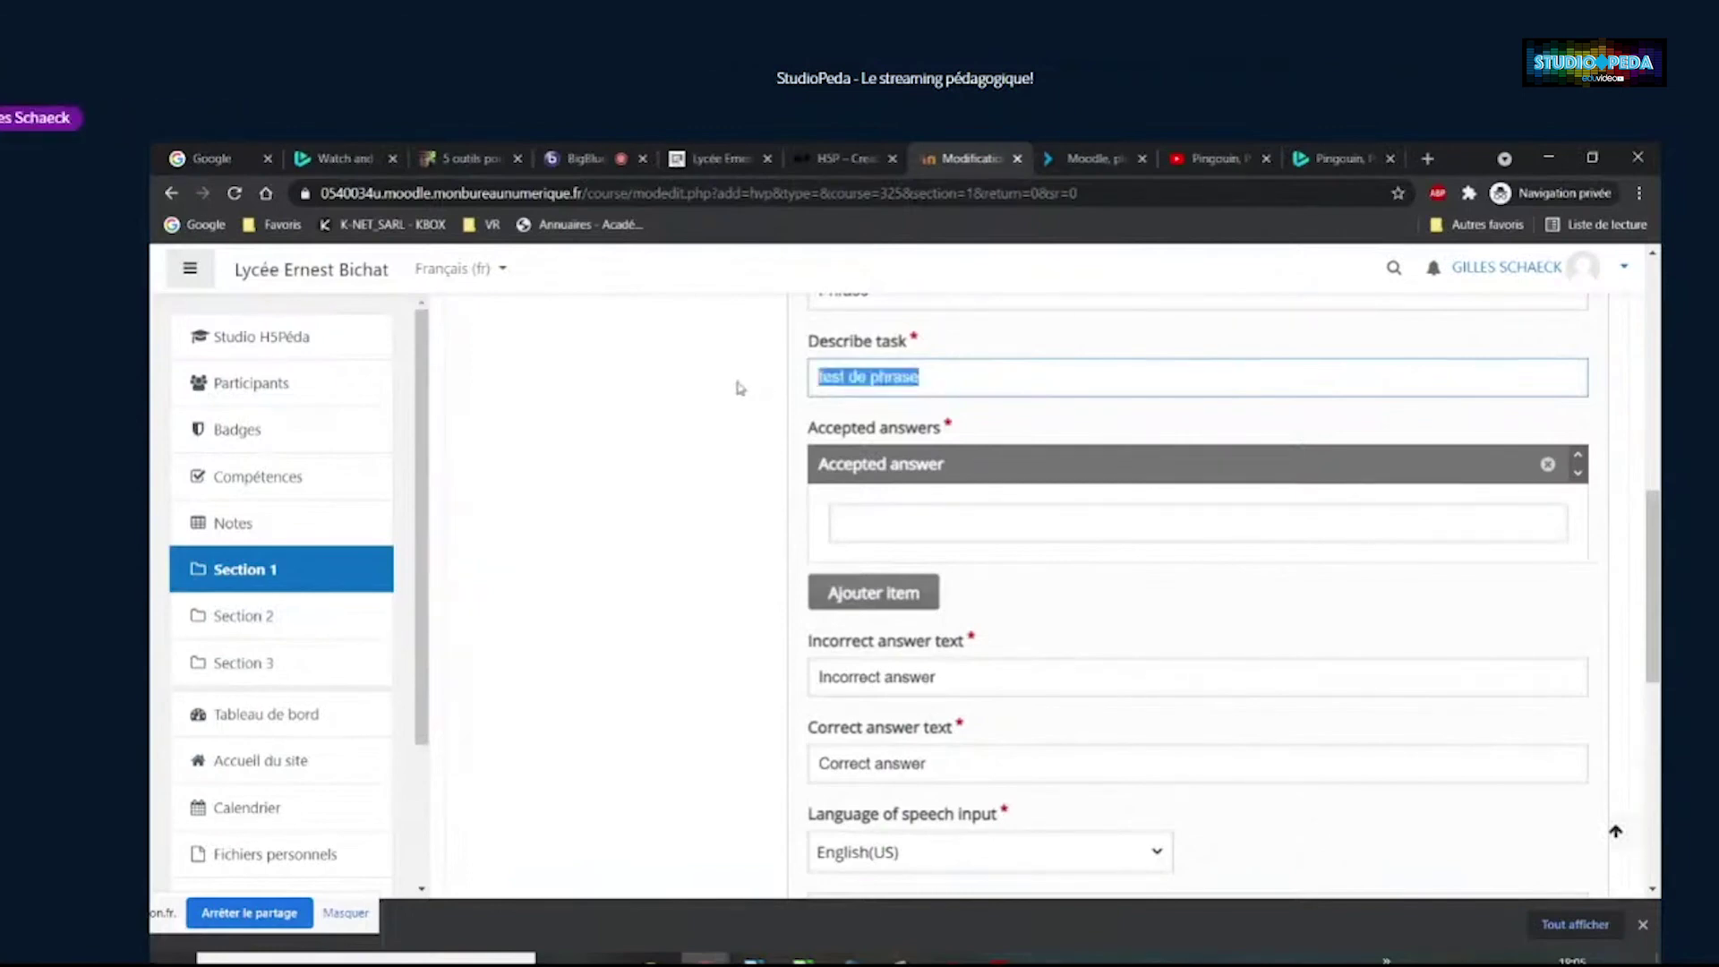
pyautogui.write('pron')
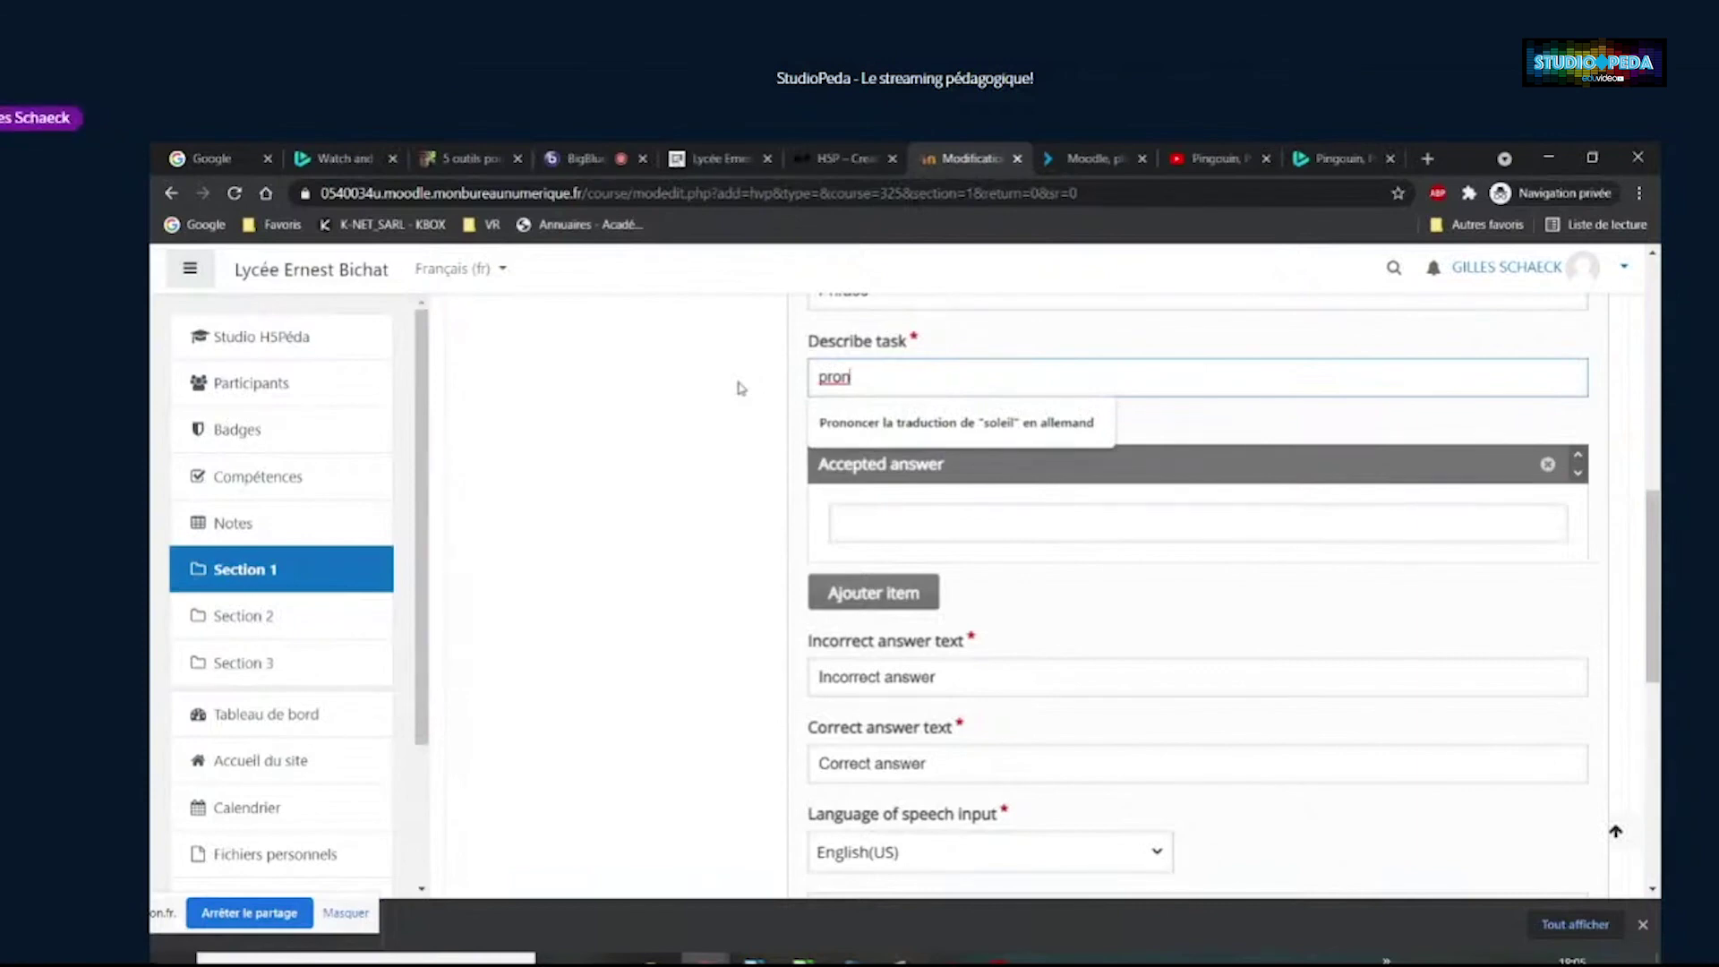
pyautogui.press('Down')
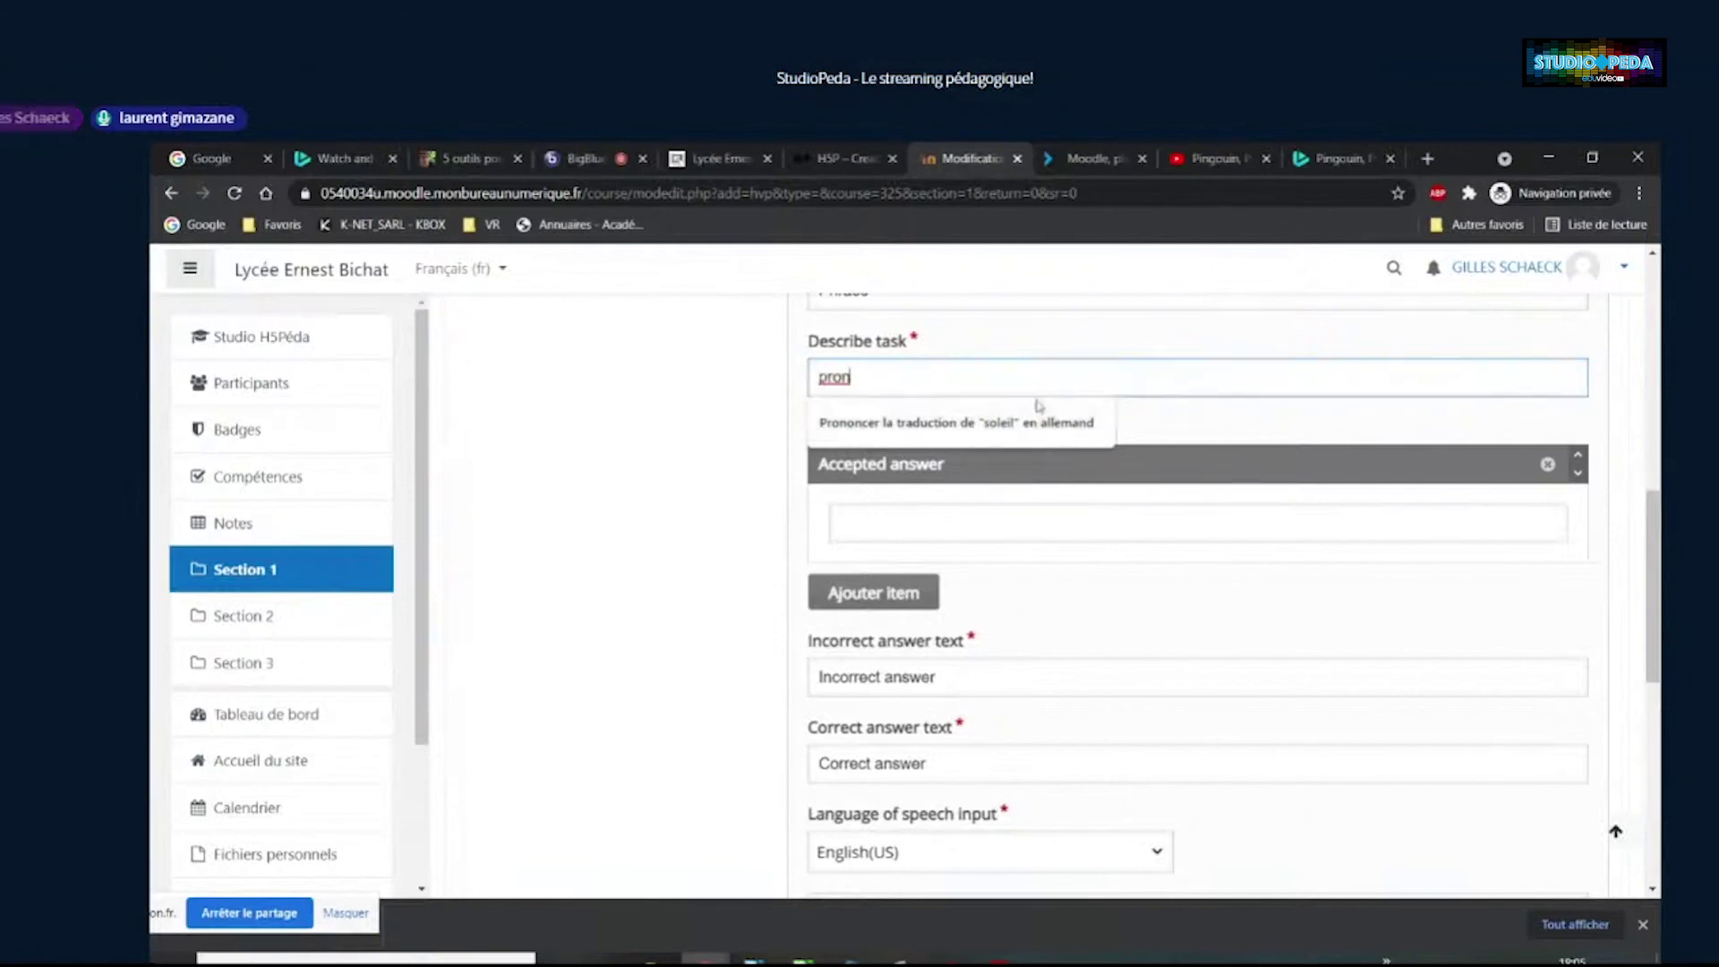
pyautogui.click(1029, 435)
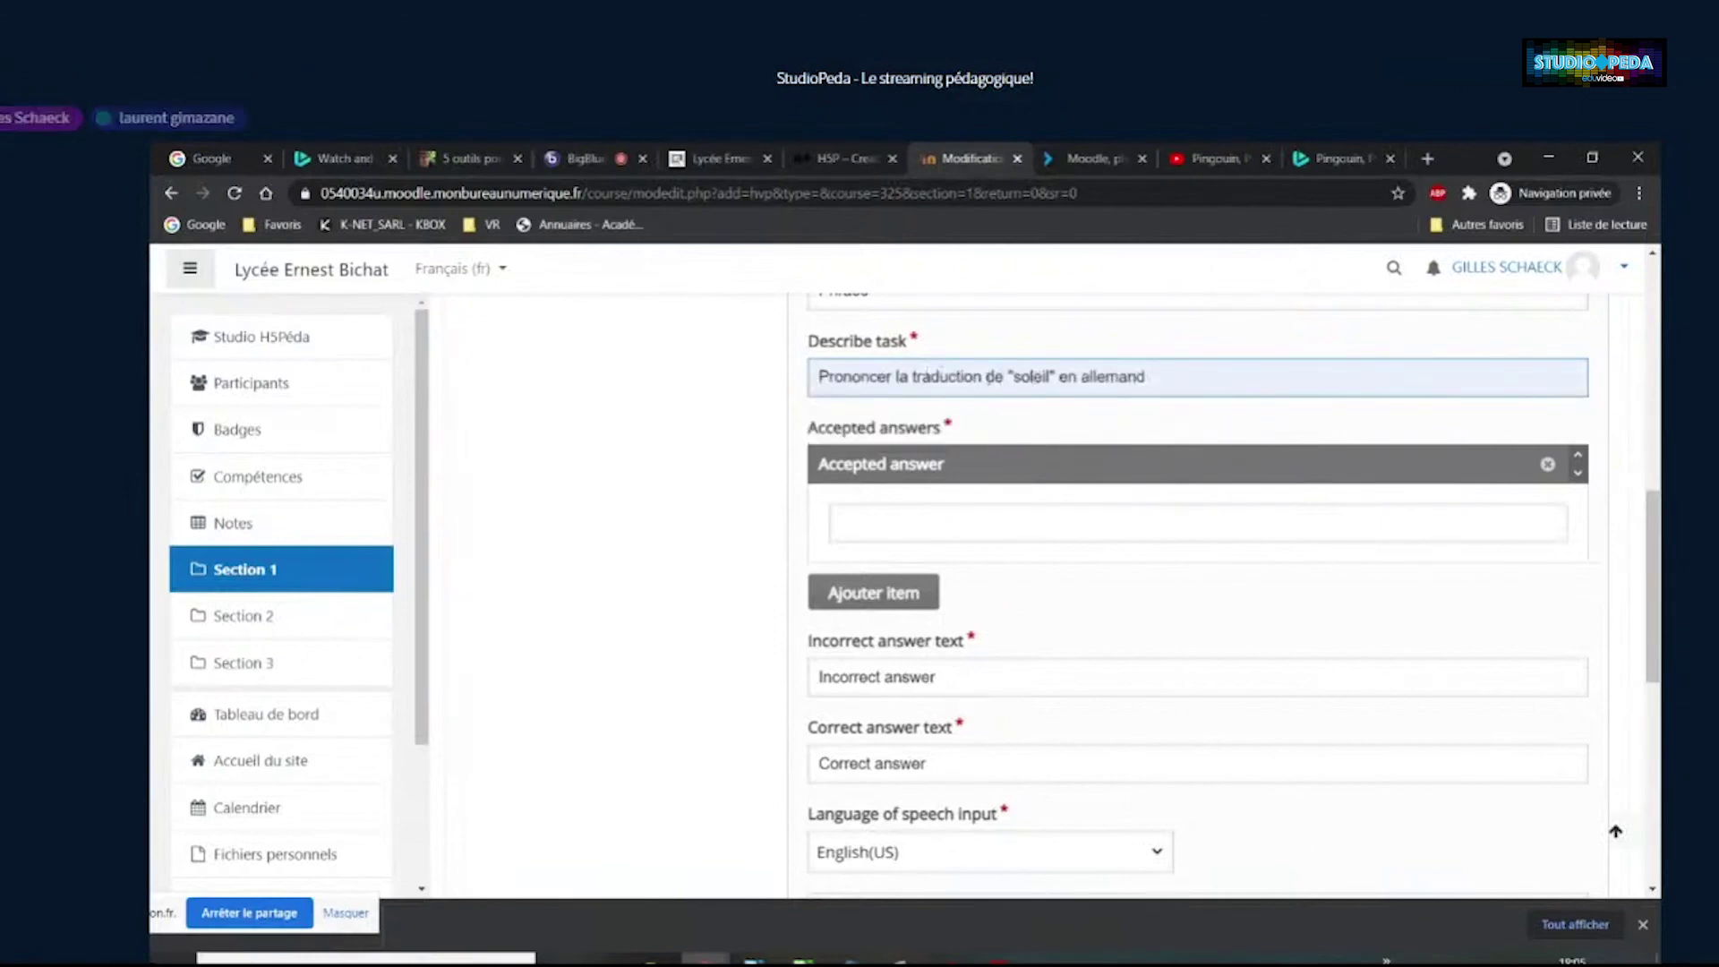
pyautogui.moveTo(1146, 376); pyautogui.dragTo(898, 377)
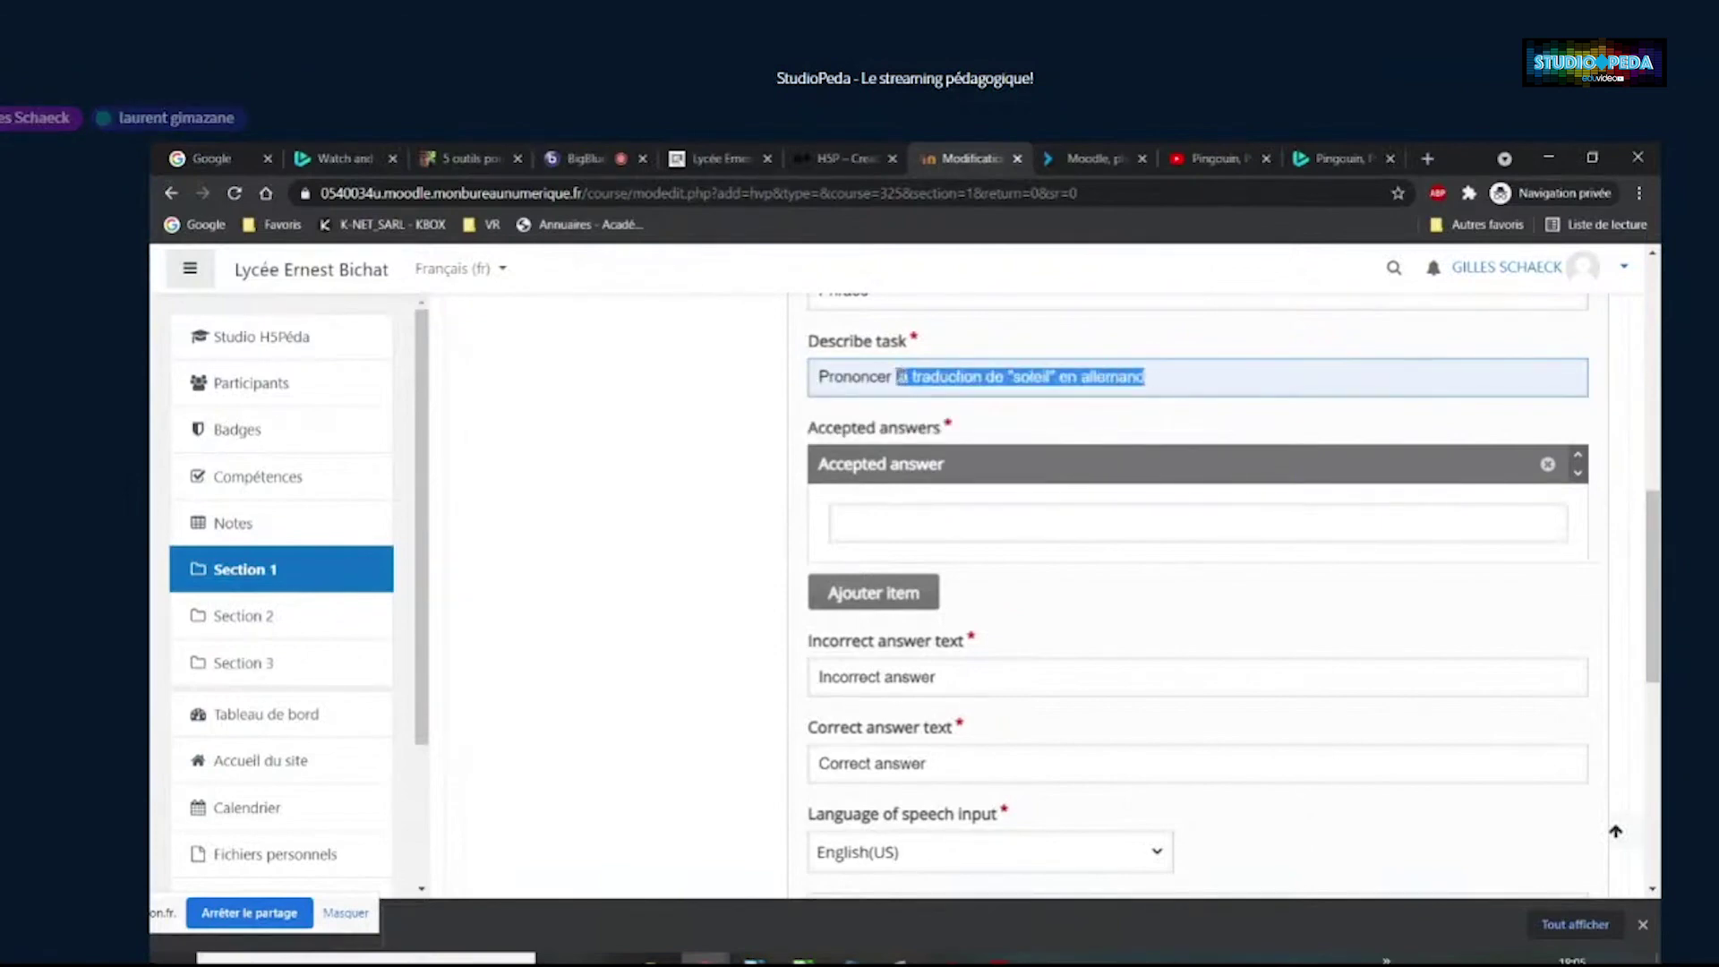
pyautogui.write('cette phrase.')
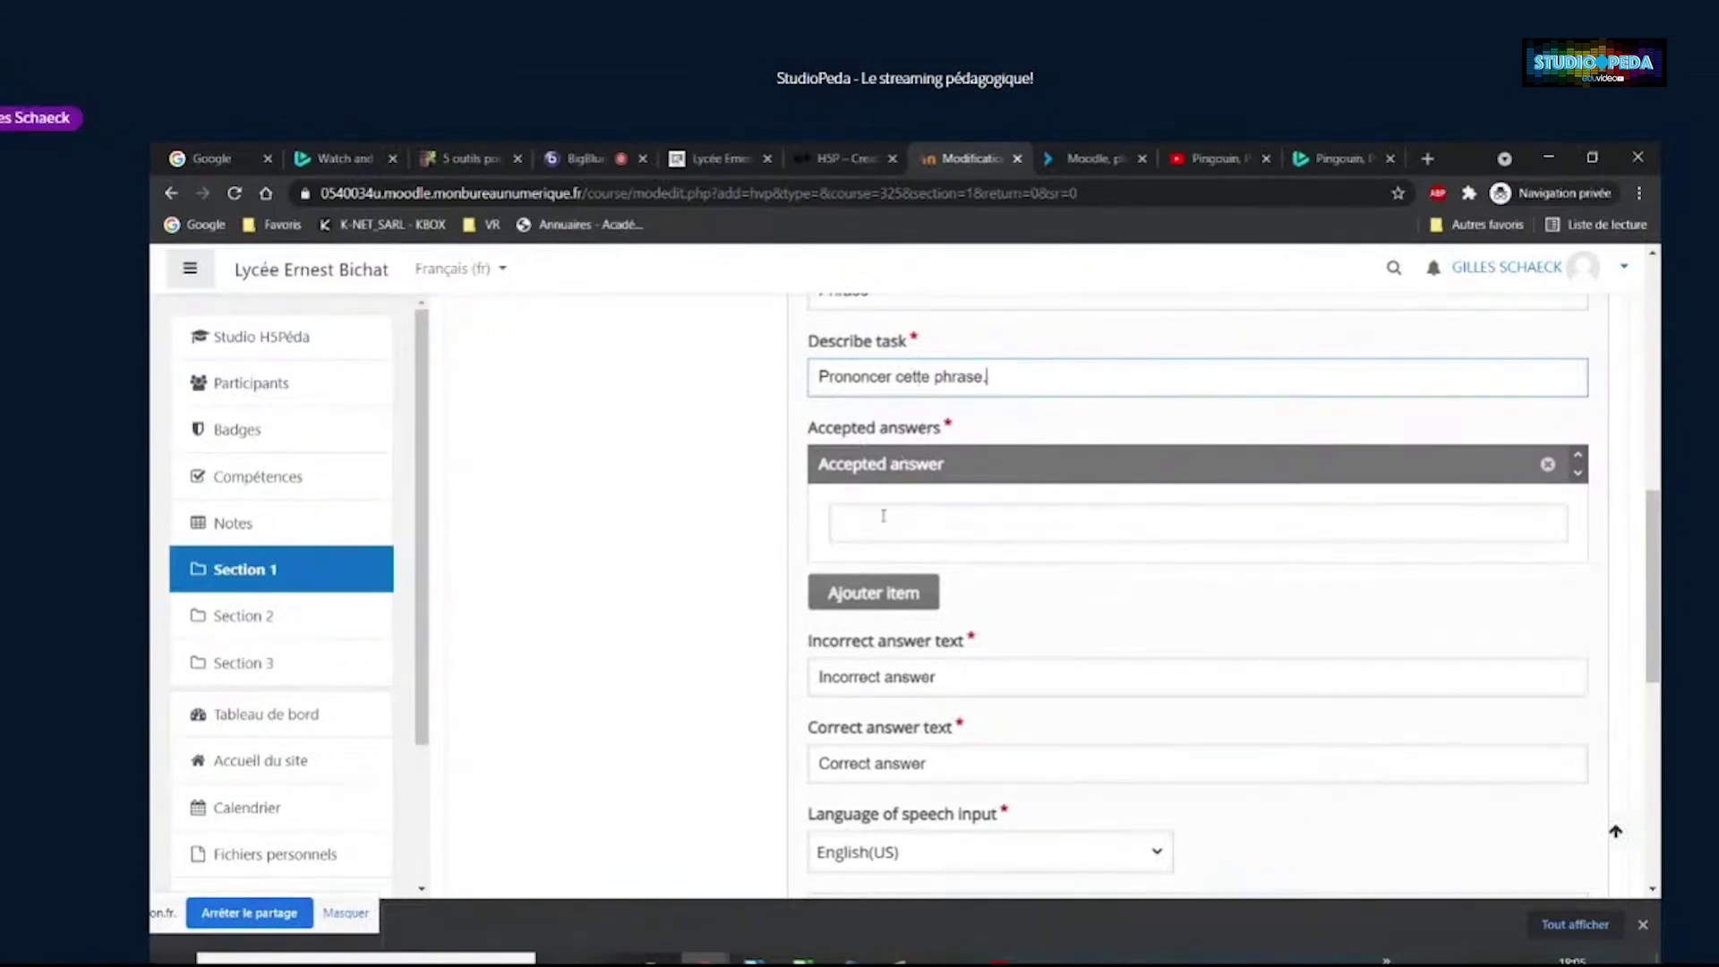
# Copy the task description "Prononcer cette phrase." into the accepted answer
pyautogui.moveTo(1012, 372); pyautogui.dragTo(786, 361)
pyautogui.hotkey('ctrl', 'c')
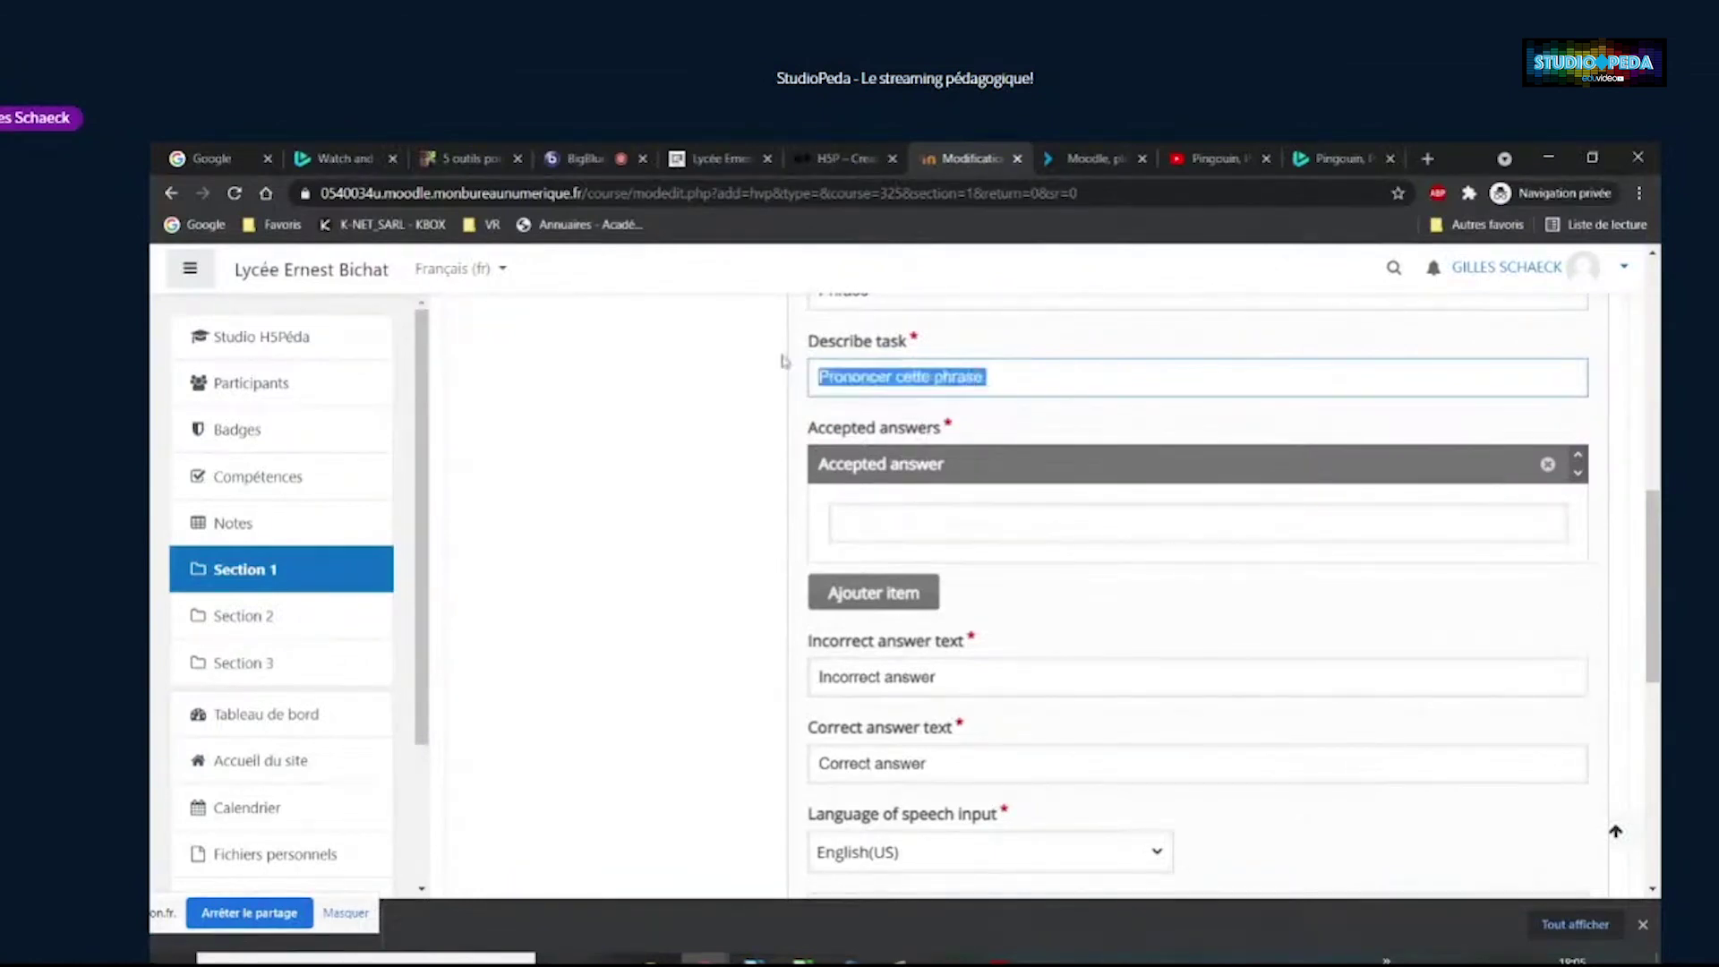
pyautogui.click(938, 524)
pyautogui.hotkey('ctrl', 'v')
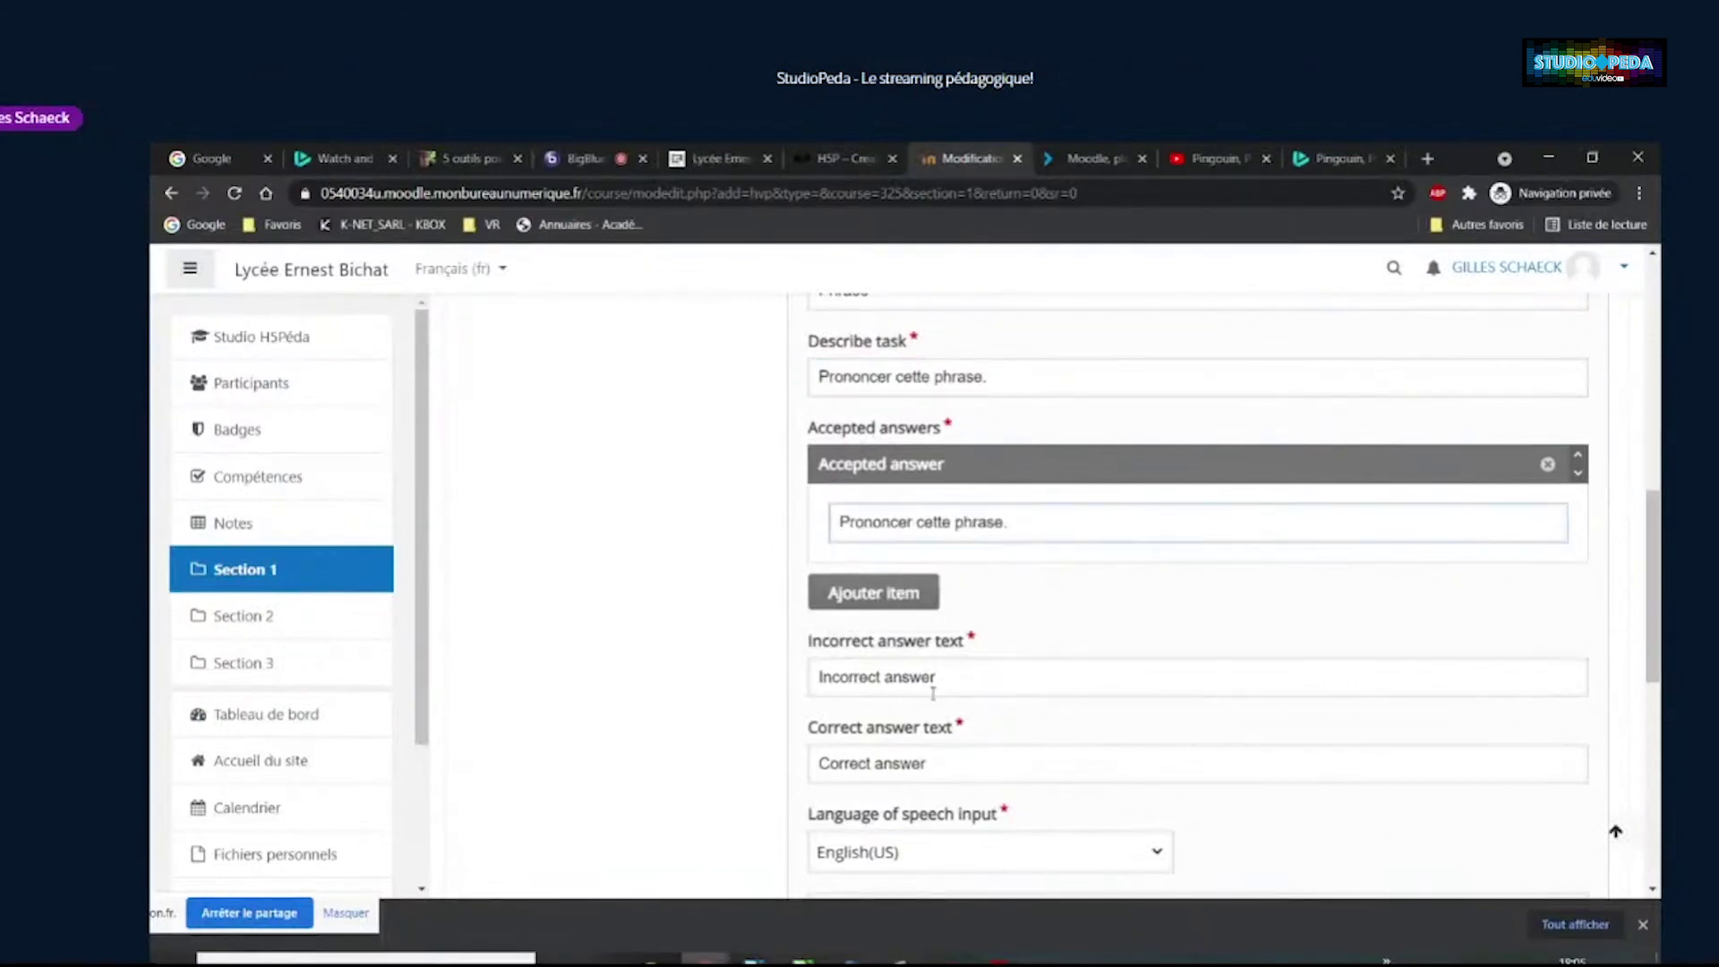
# Set the language of speech input to French, then save and display the activity
pyautogui.scroll(-2, 697, 721)
pyautogui.scroll(-1, 698, 727)
pyautogui.click(891, 655)
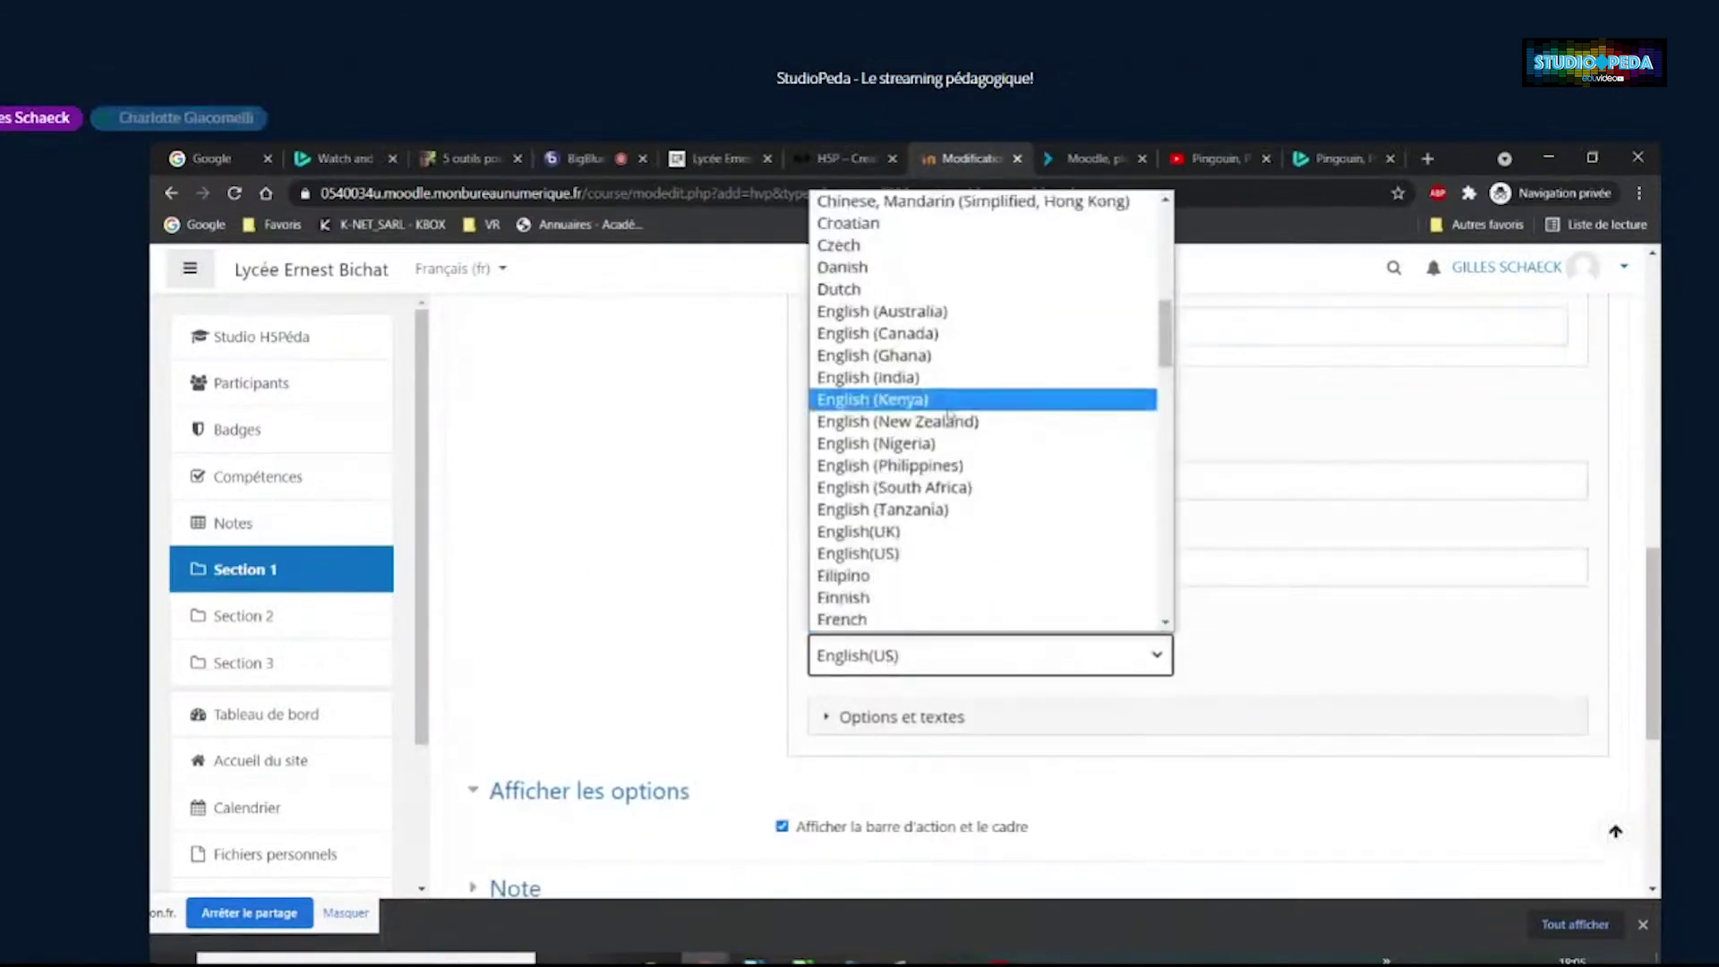
pyautogui.click(866, 618)
pyautogui.scroll(-7, 794, 633)
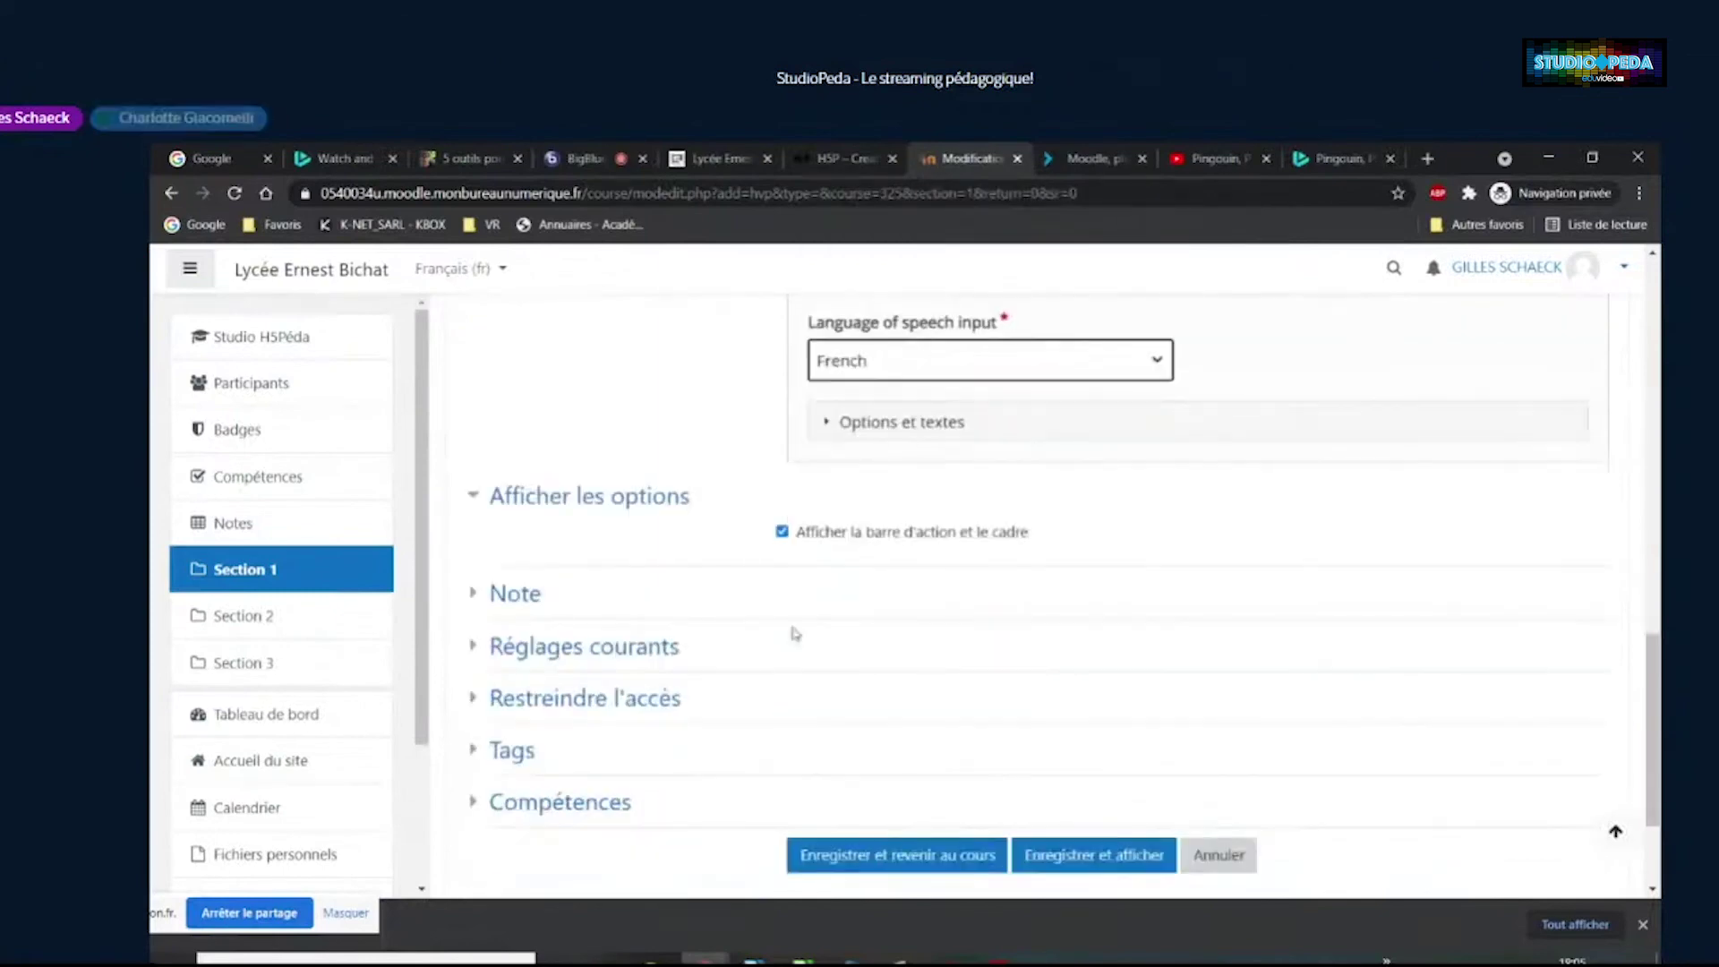
pyautogui.click(1063, 672)
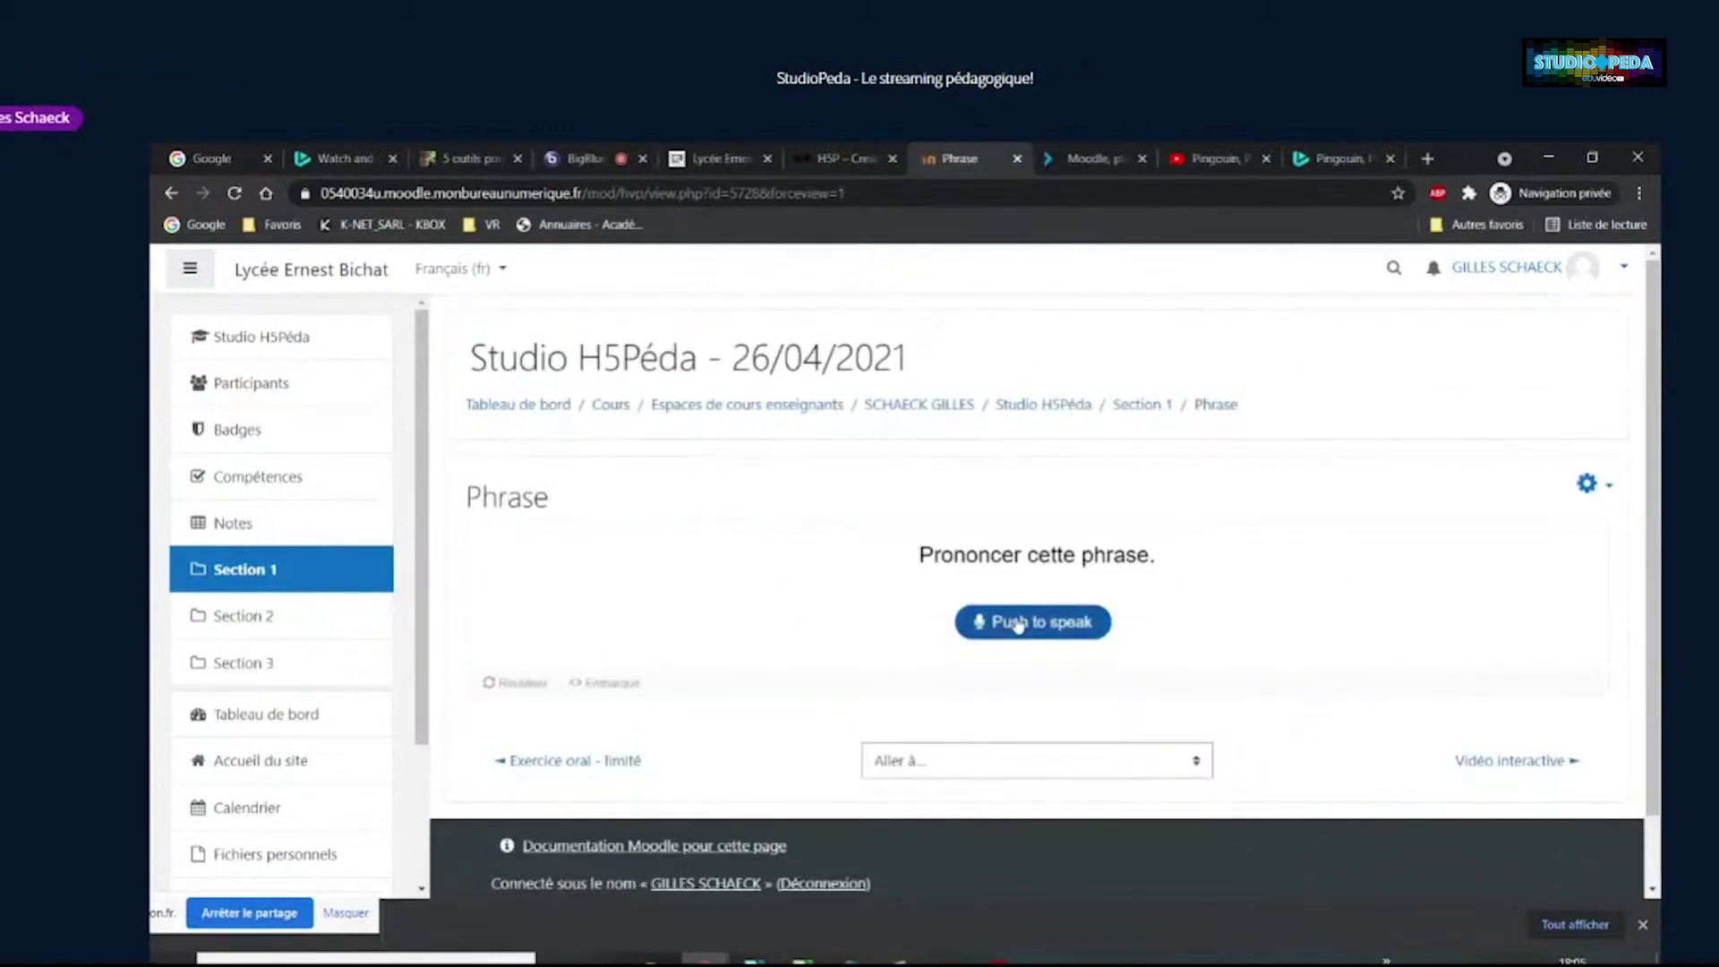
# Test the Phrase activity with a spoken answer and show how it was interpreted alongside the solution
pyautogui.click(1018, 626)
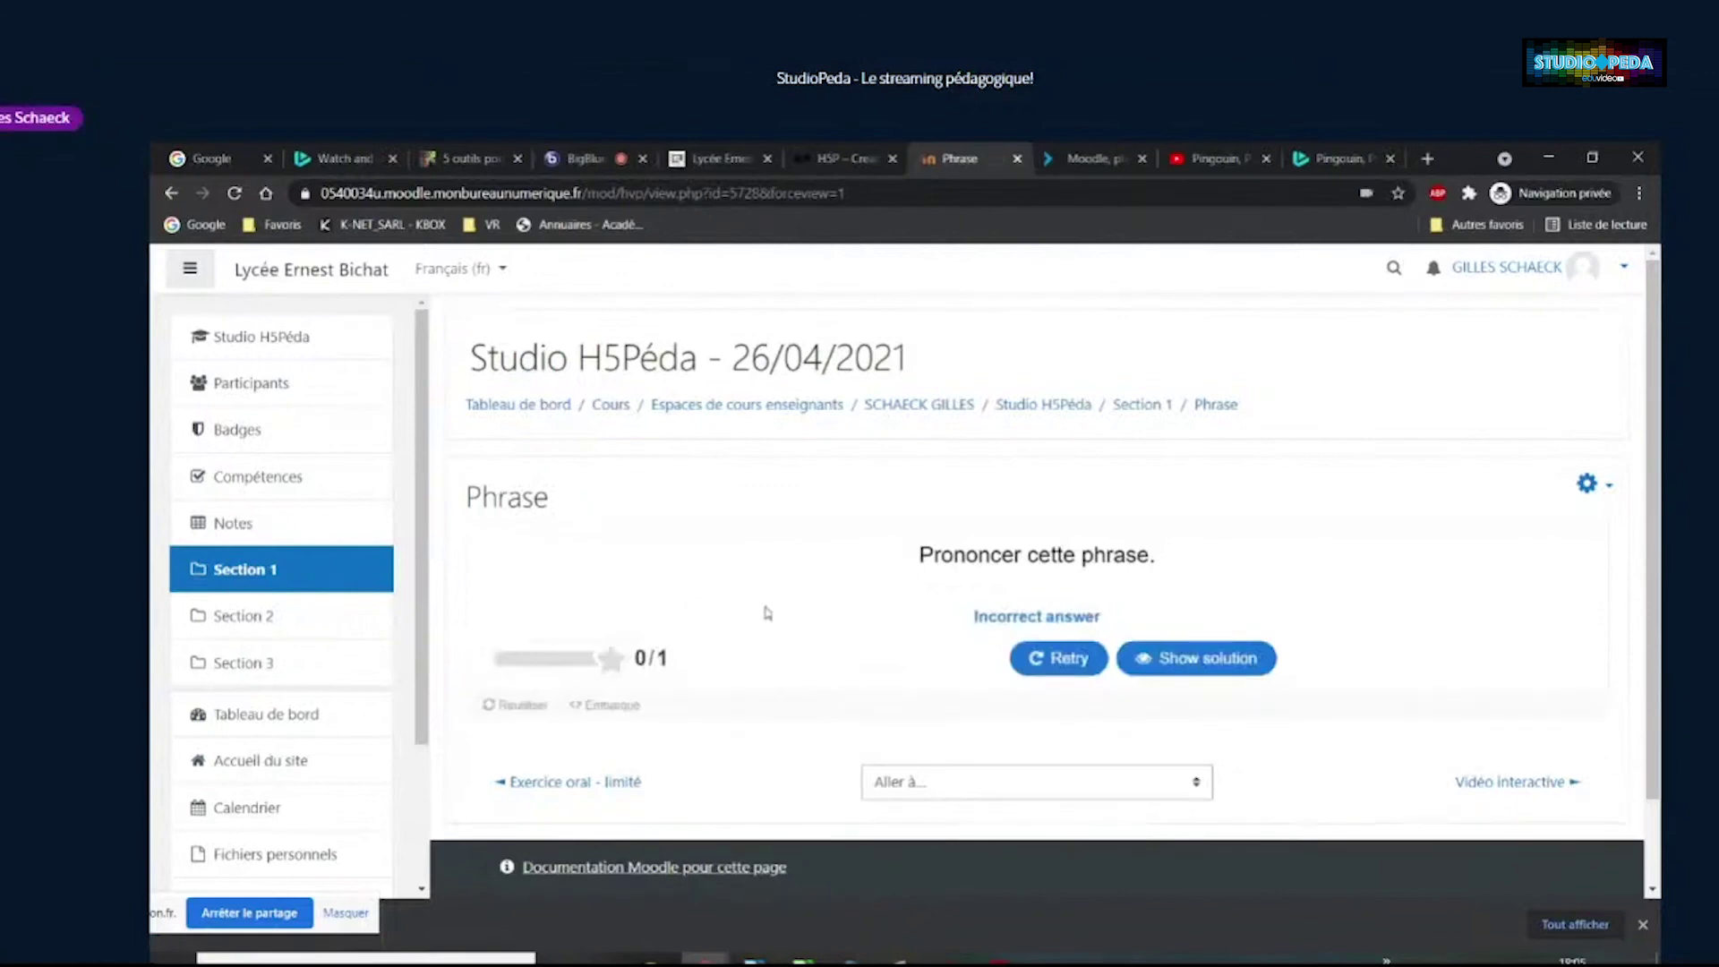
pyautogui.click(1185, 659)
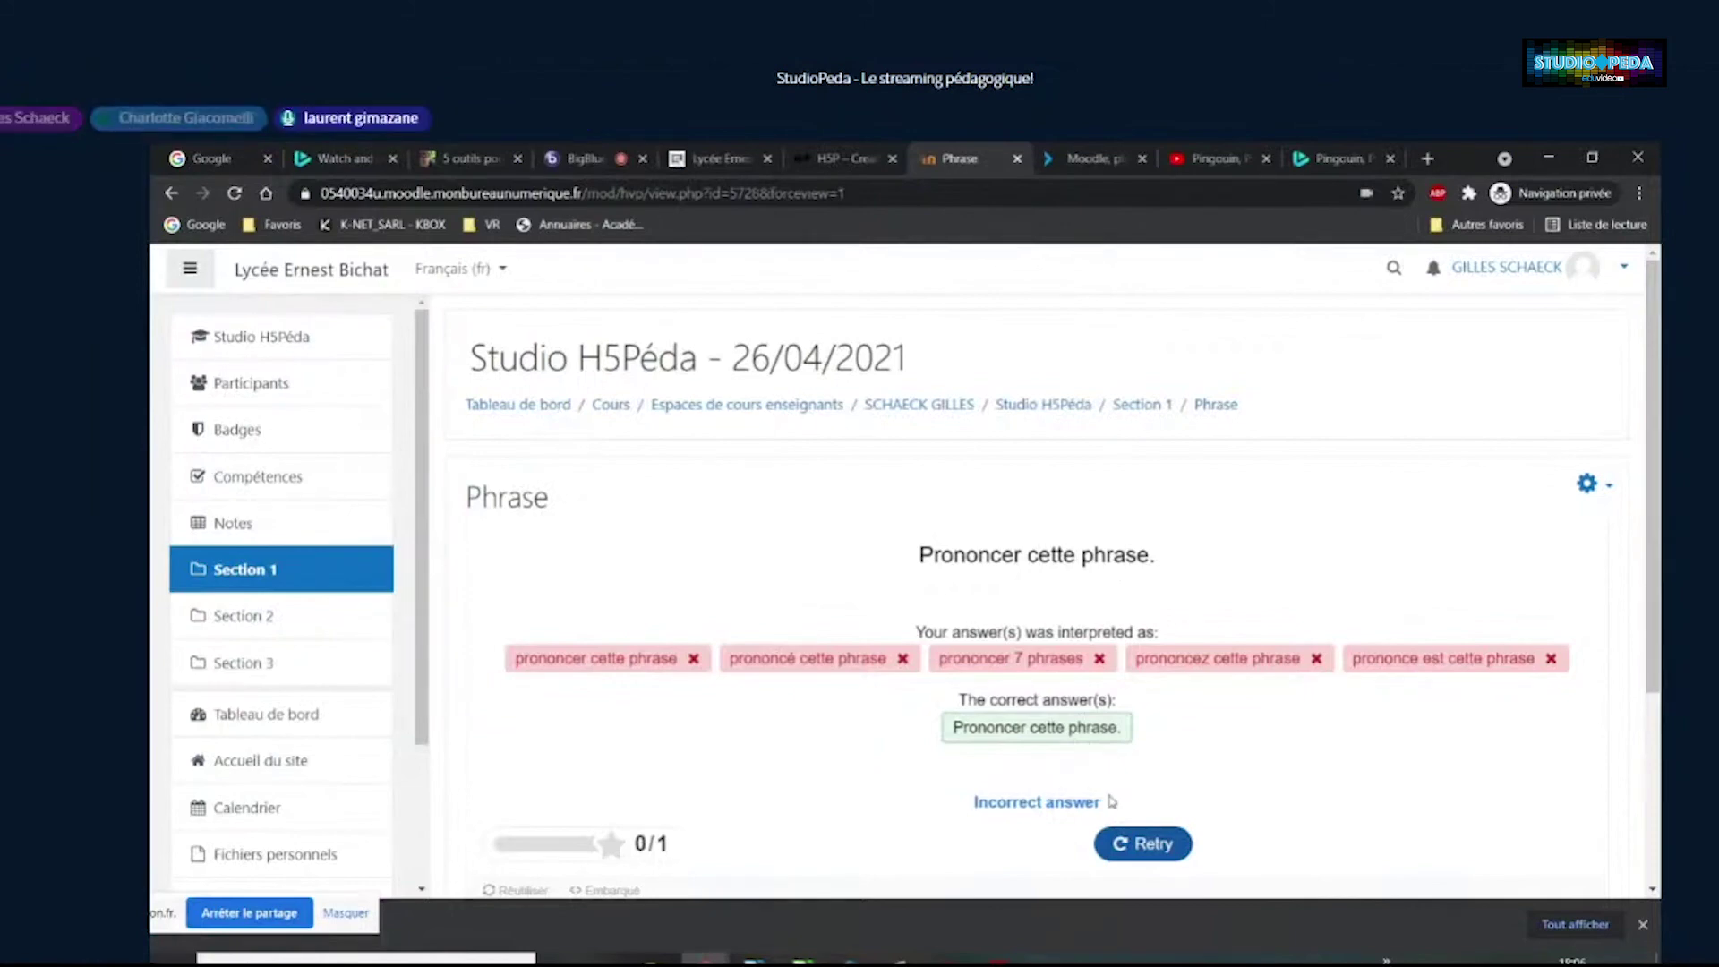
# Edit the Phrase activity's task description to "prononcer cette phrase", without capital or final period, and save and display the activity
pyautogui.click(1610, 486)
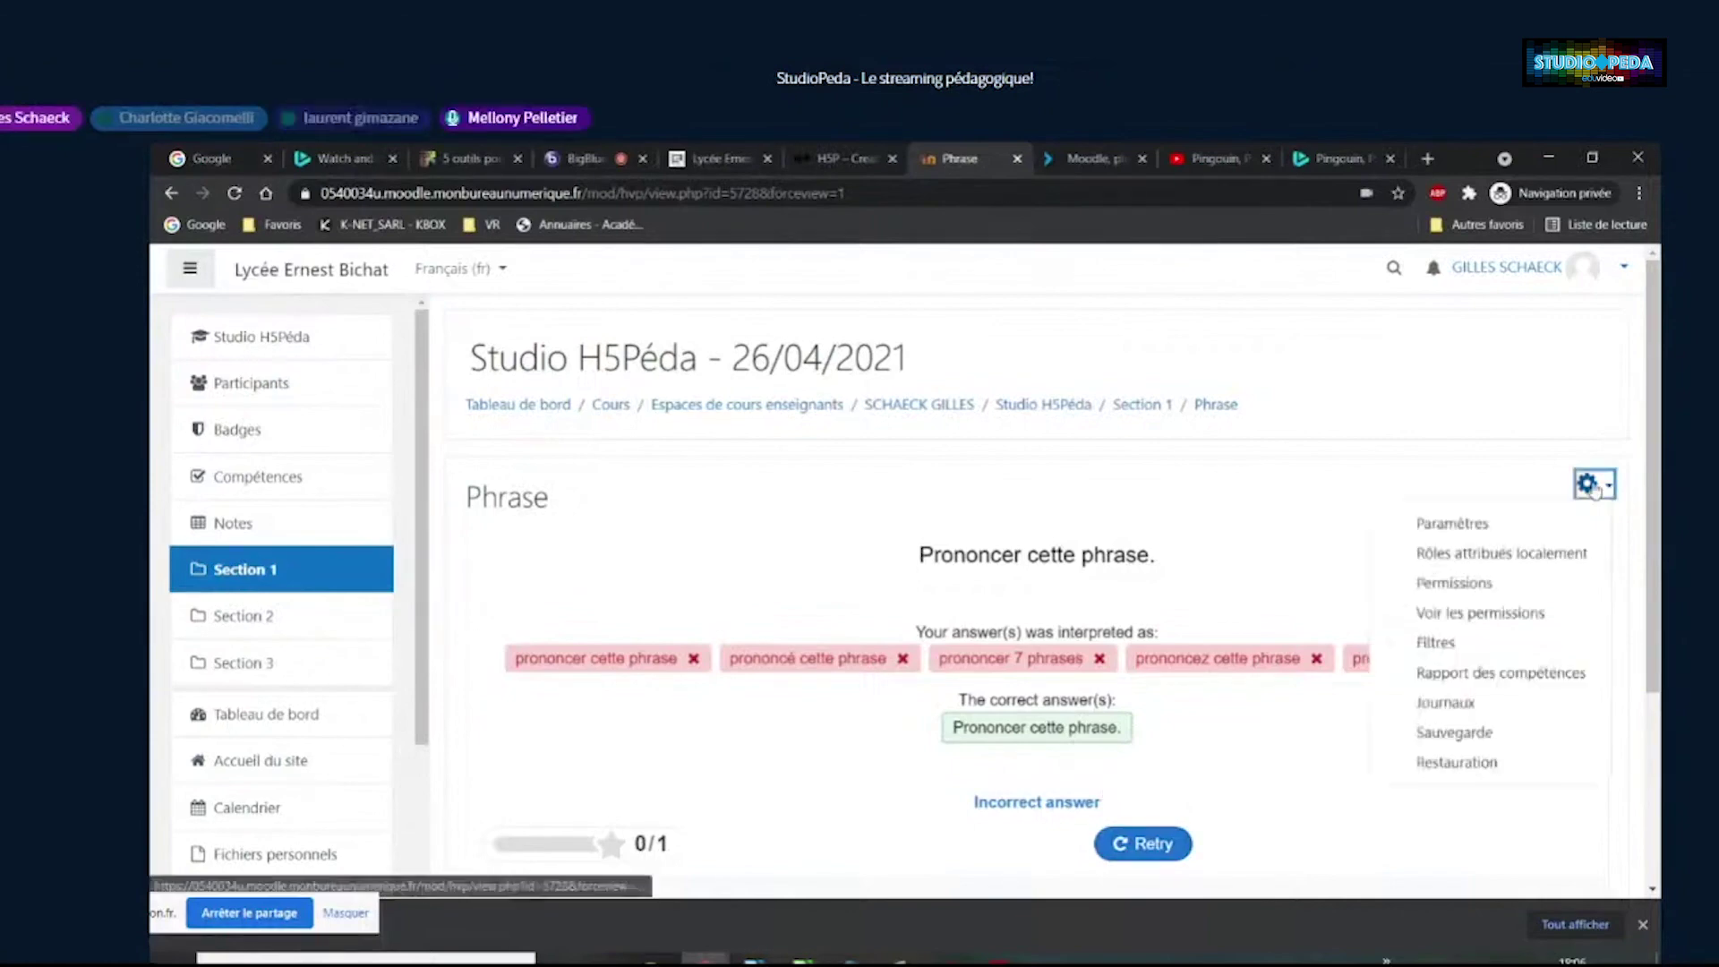
pyautogui.click(1465, 525)
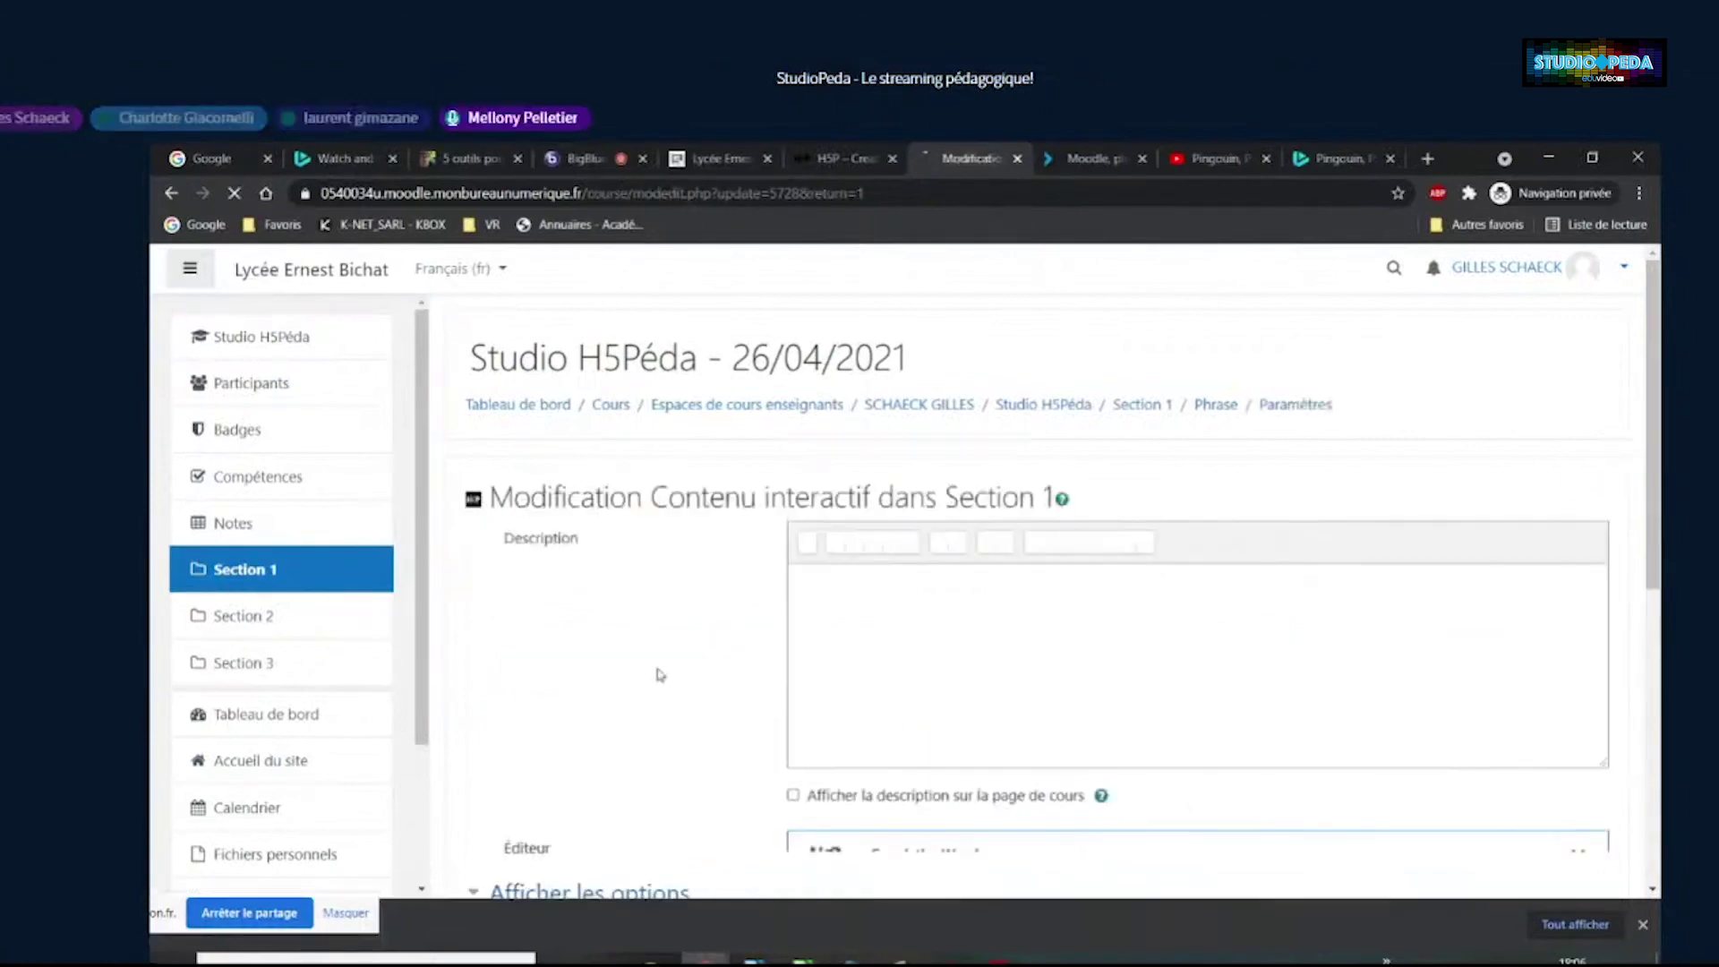
pyautogui.scroll(-4, 656, 676)
pyautogui.click(1015, 781)
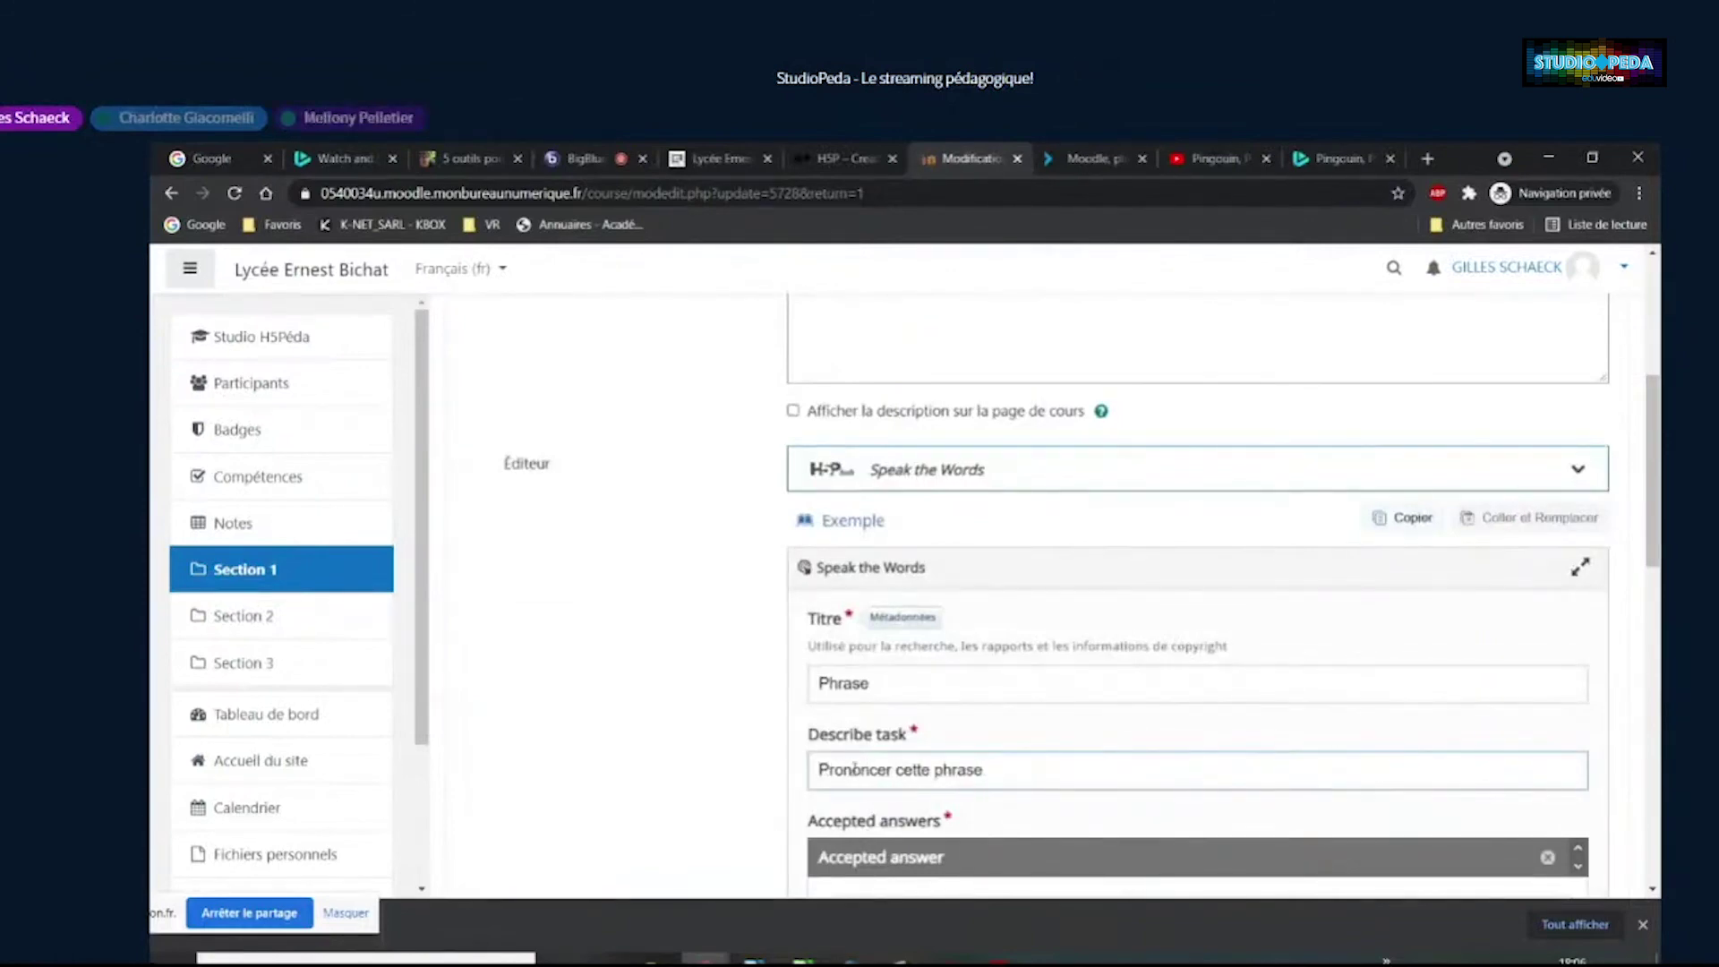
pyautogui.click(823, 770)
pyautogui.press('BackSpace')
pyautogui.write('p')
pyautogui.scroll(-4, 693, 547)
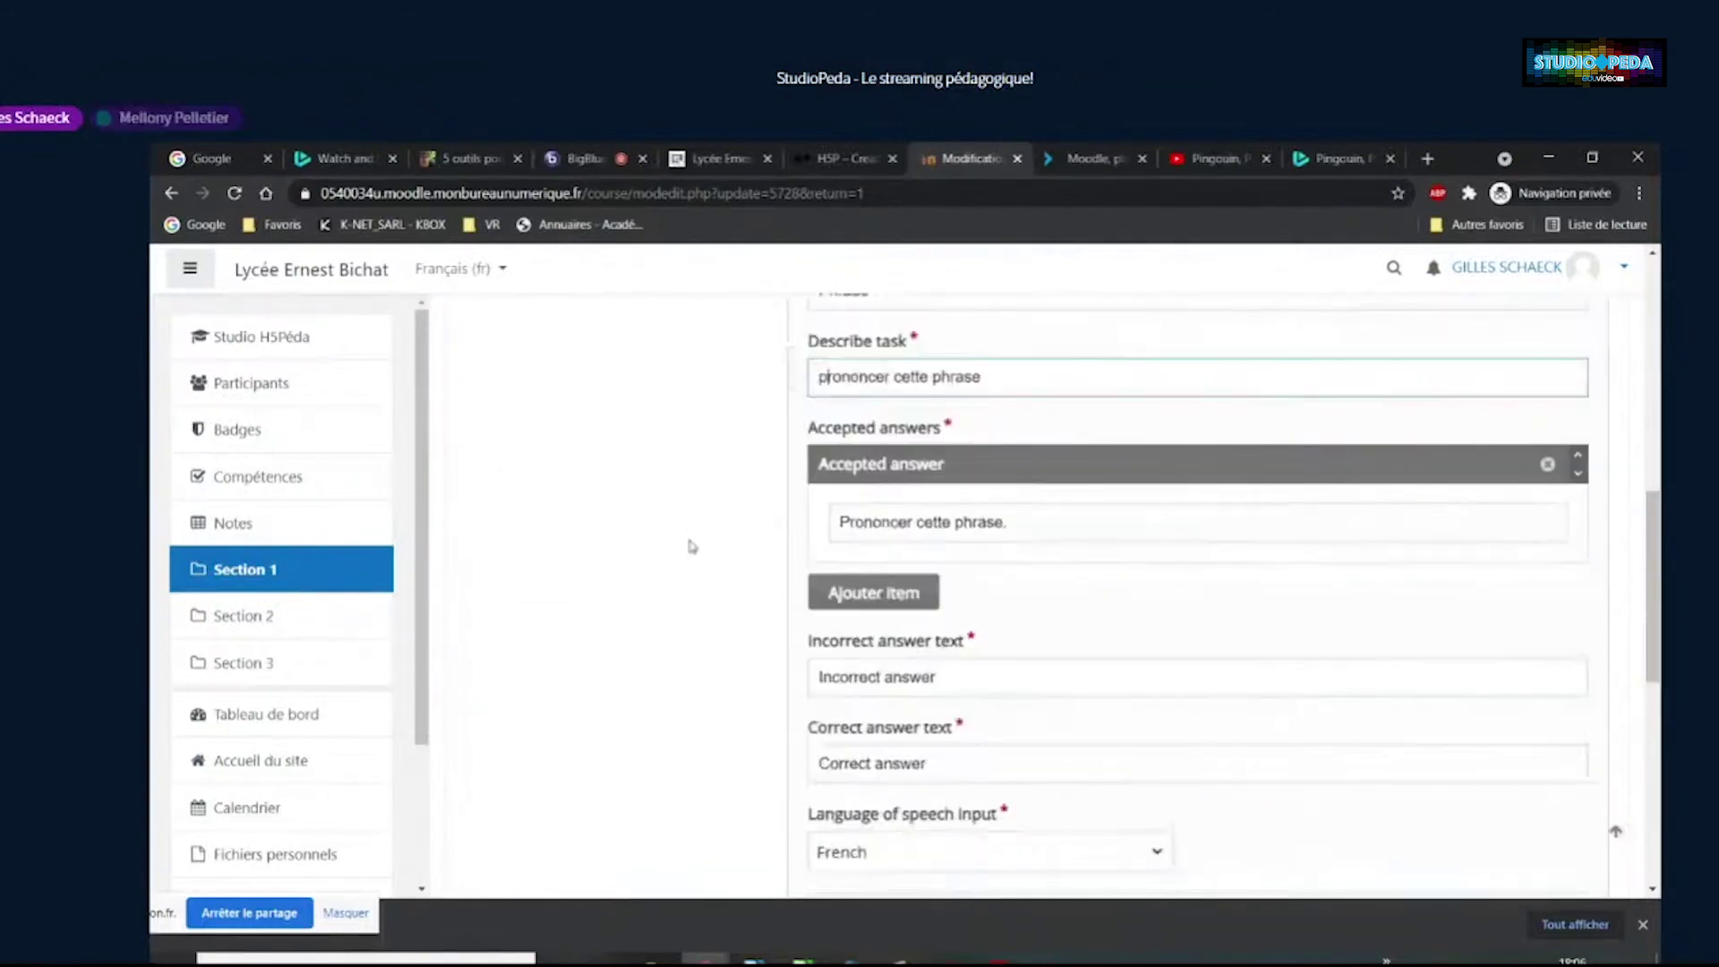
pyautogui.scroll(-5, 693, 546)
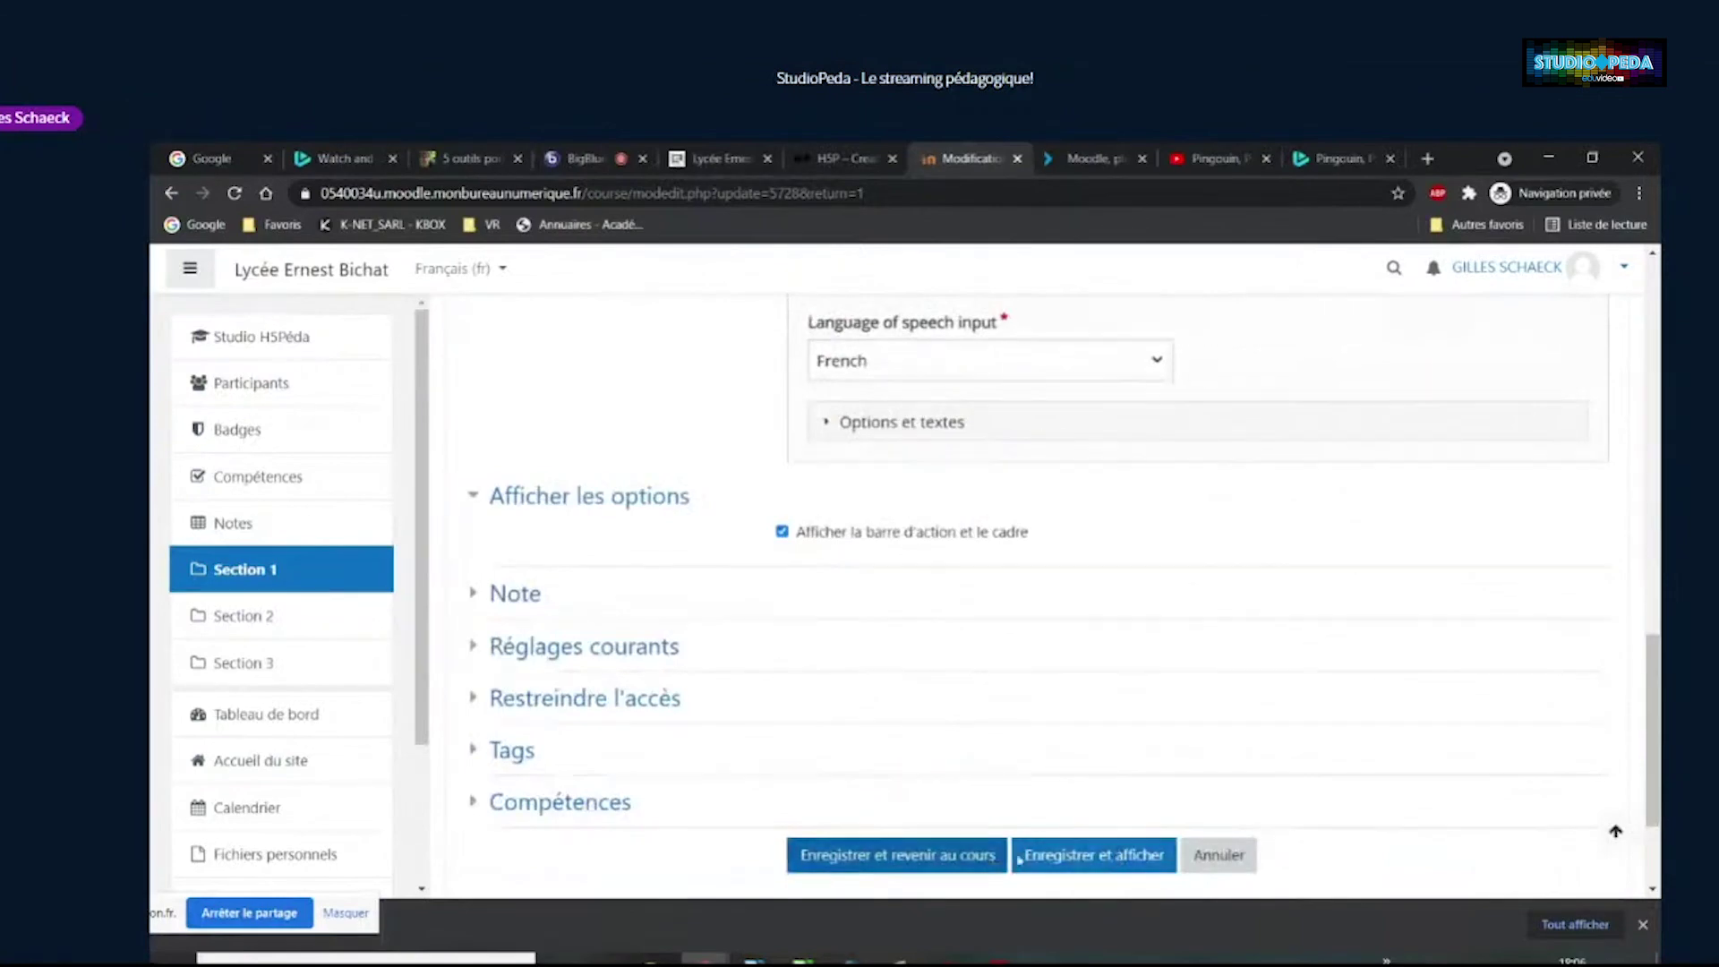
pyautogui.click(1020, 857)
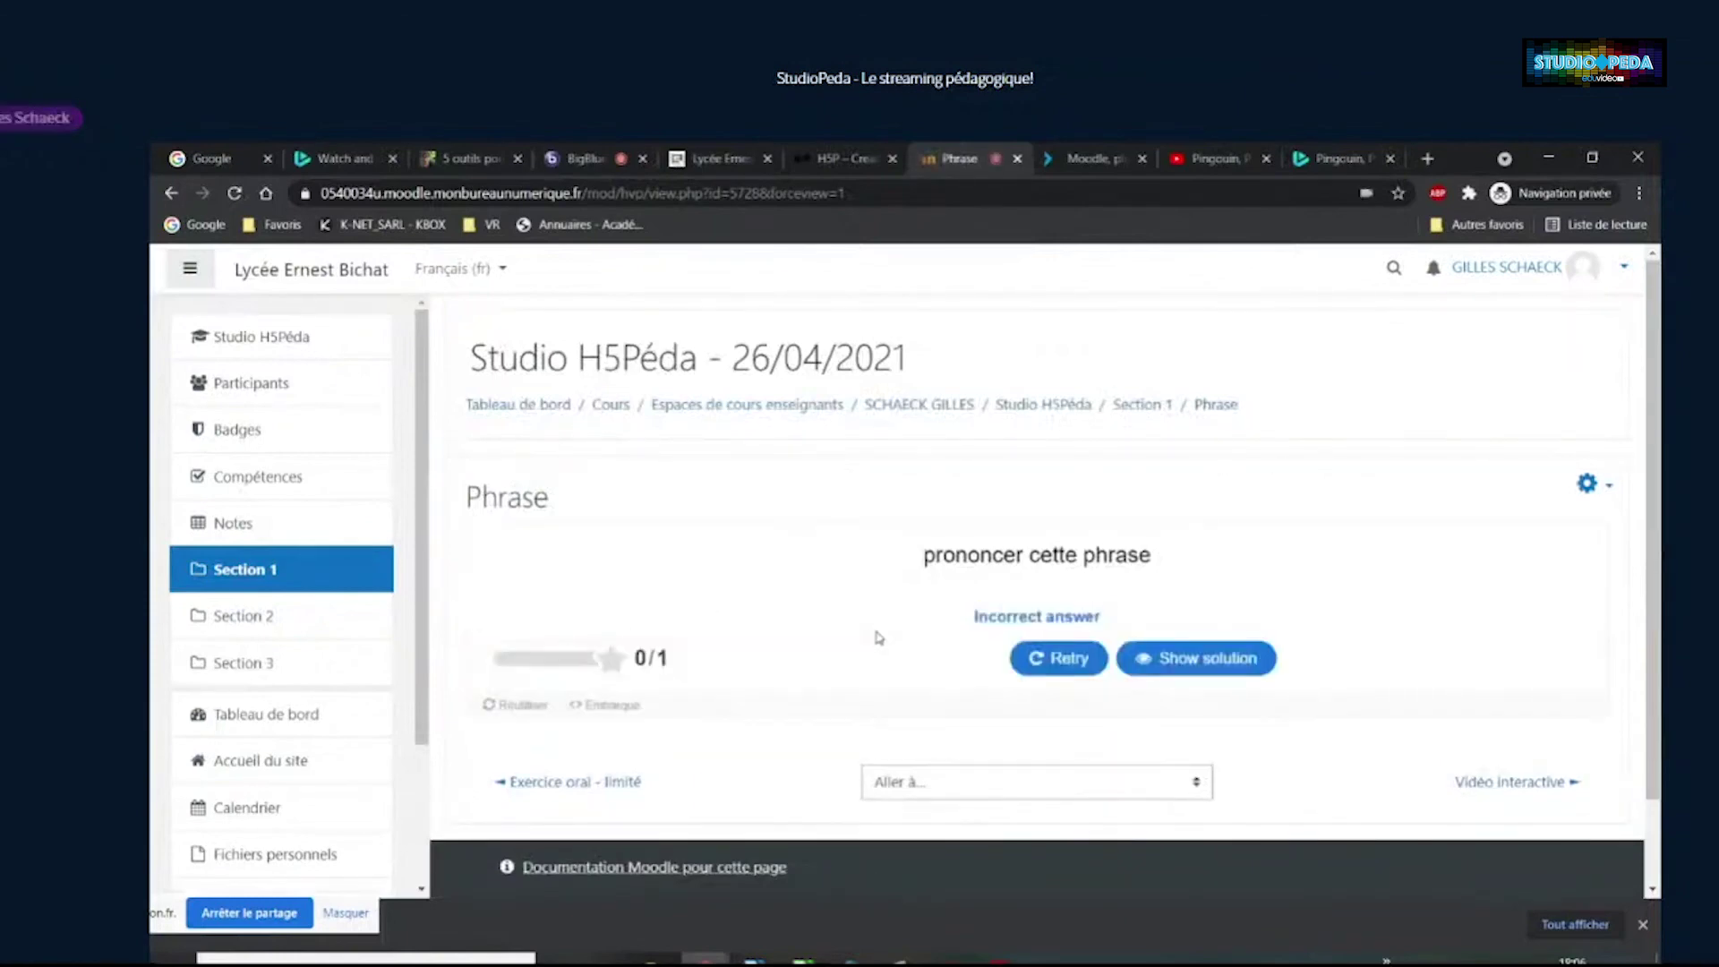
# Show the solution for the new spoken attempt
pyautogui.click(1175, 661)
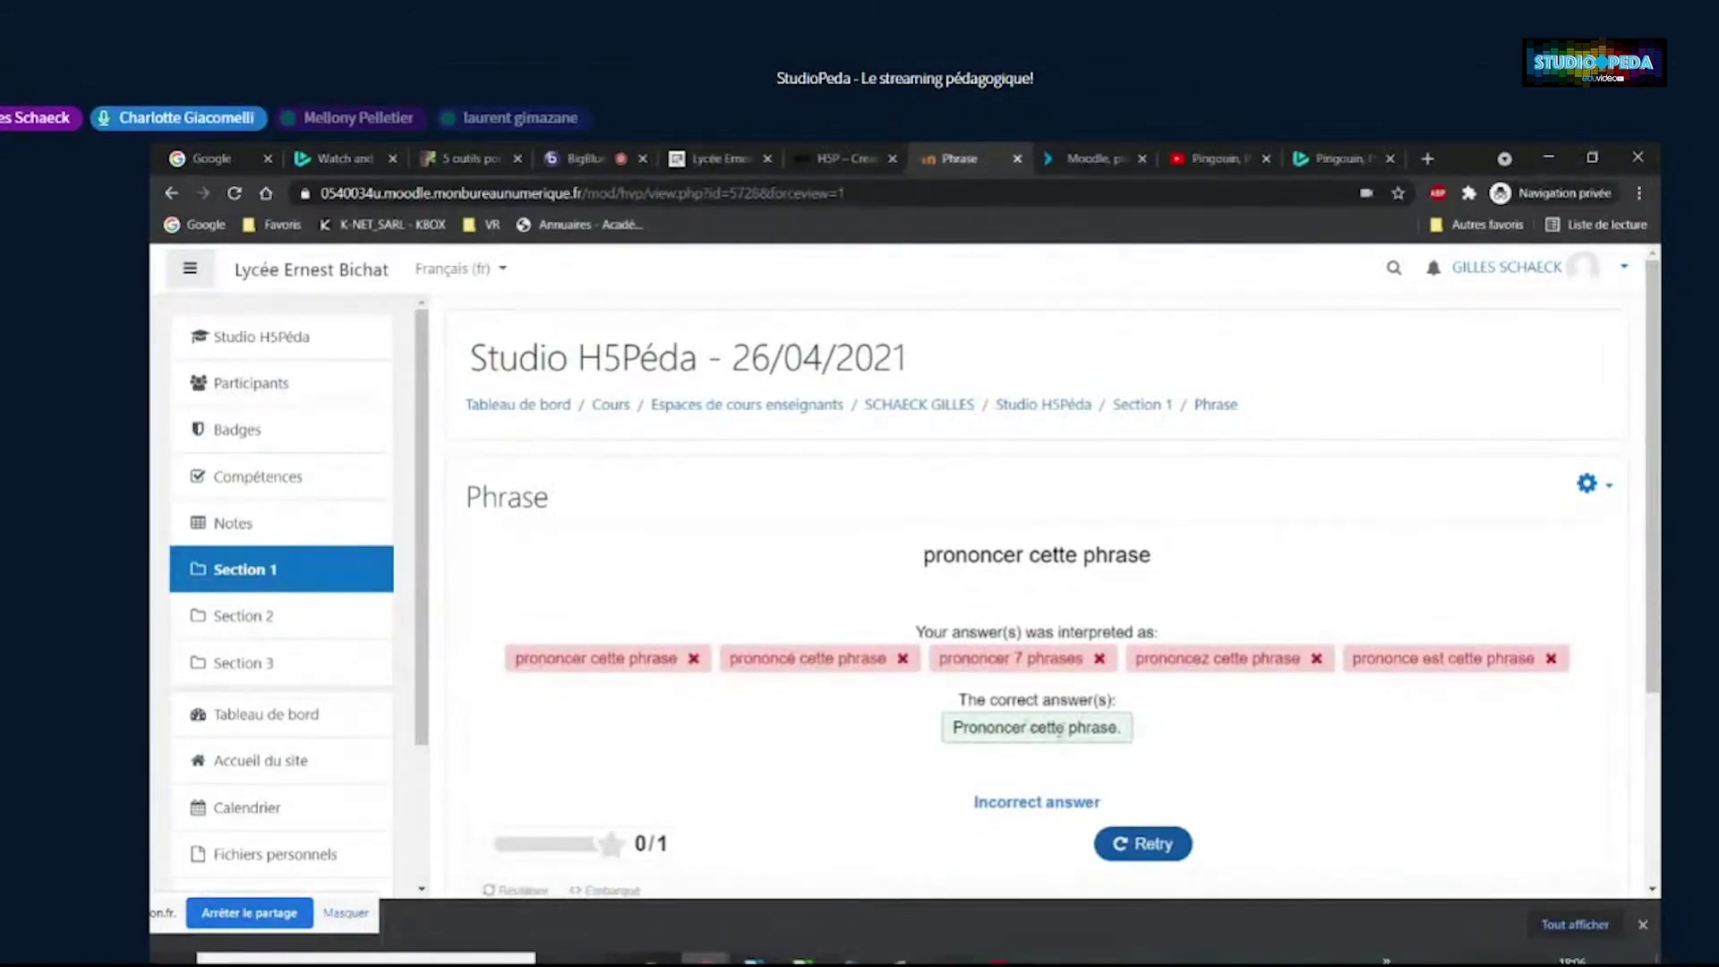
# Edit the Phrase activity's accepted answer to match the task description "prononcer cette phrase", without the final period, and save and display it
pyautogui.click(1590, 484)
pyautogui.click(1562, 522)
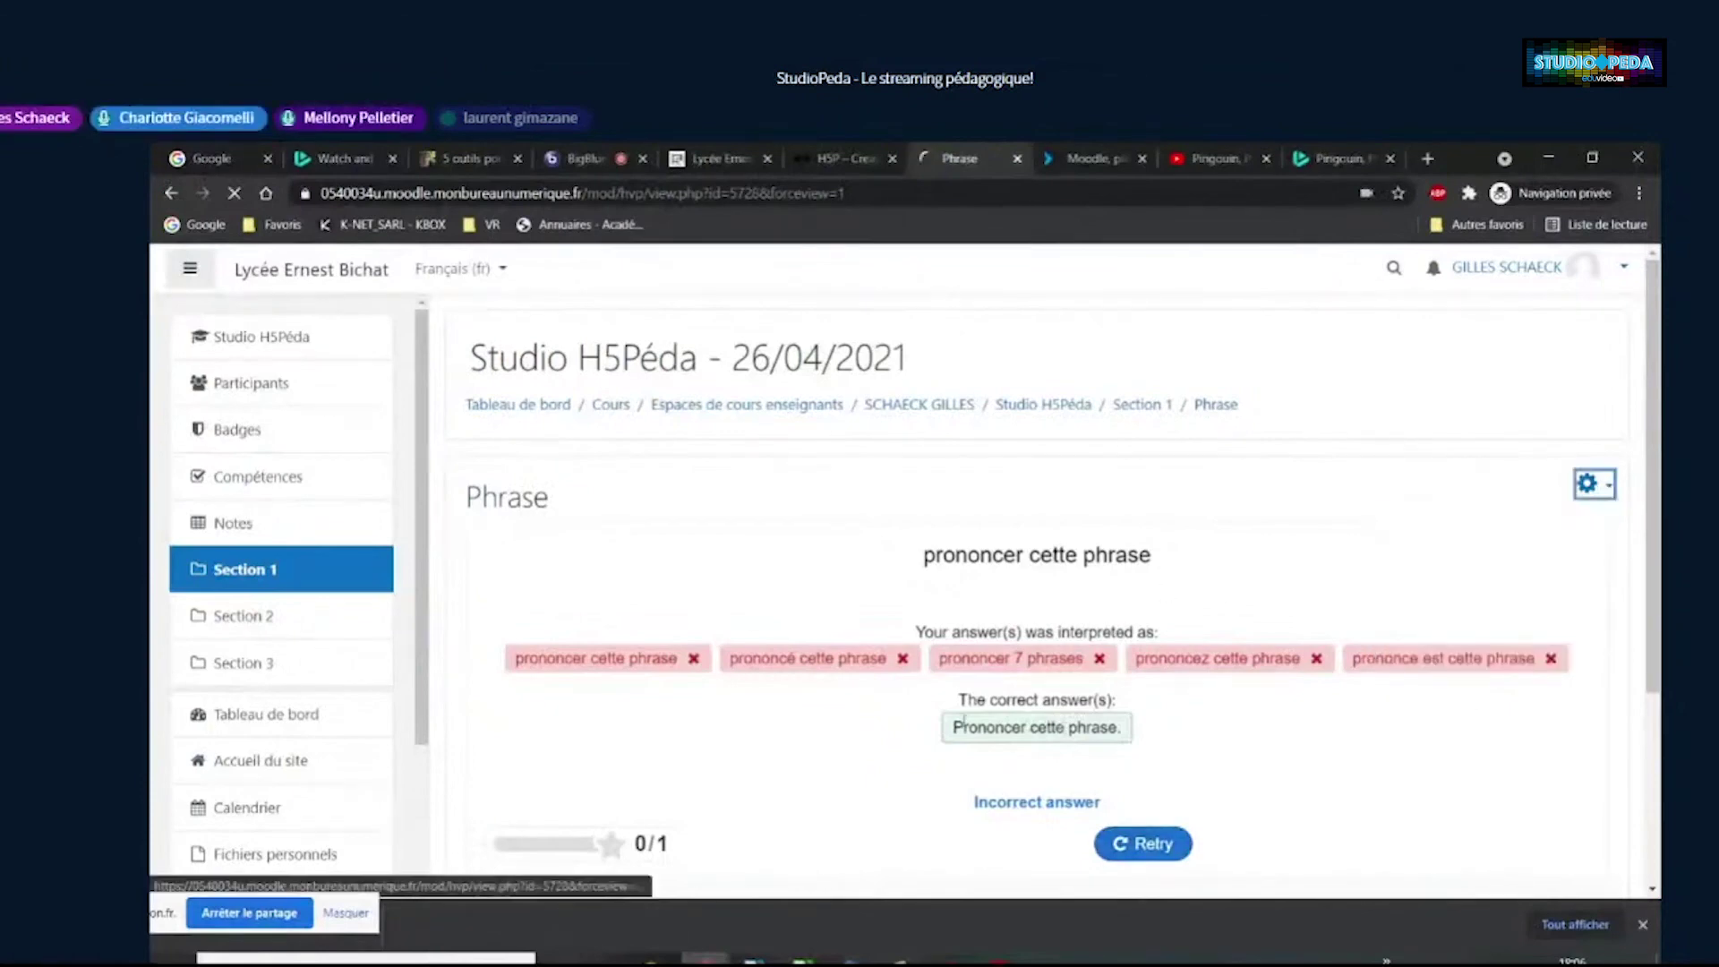
pyautogui.scroll(-8, 895, 690)
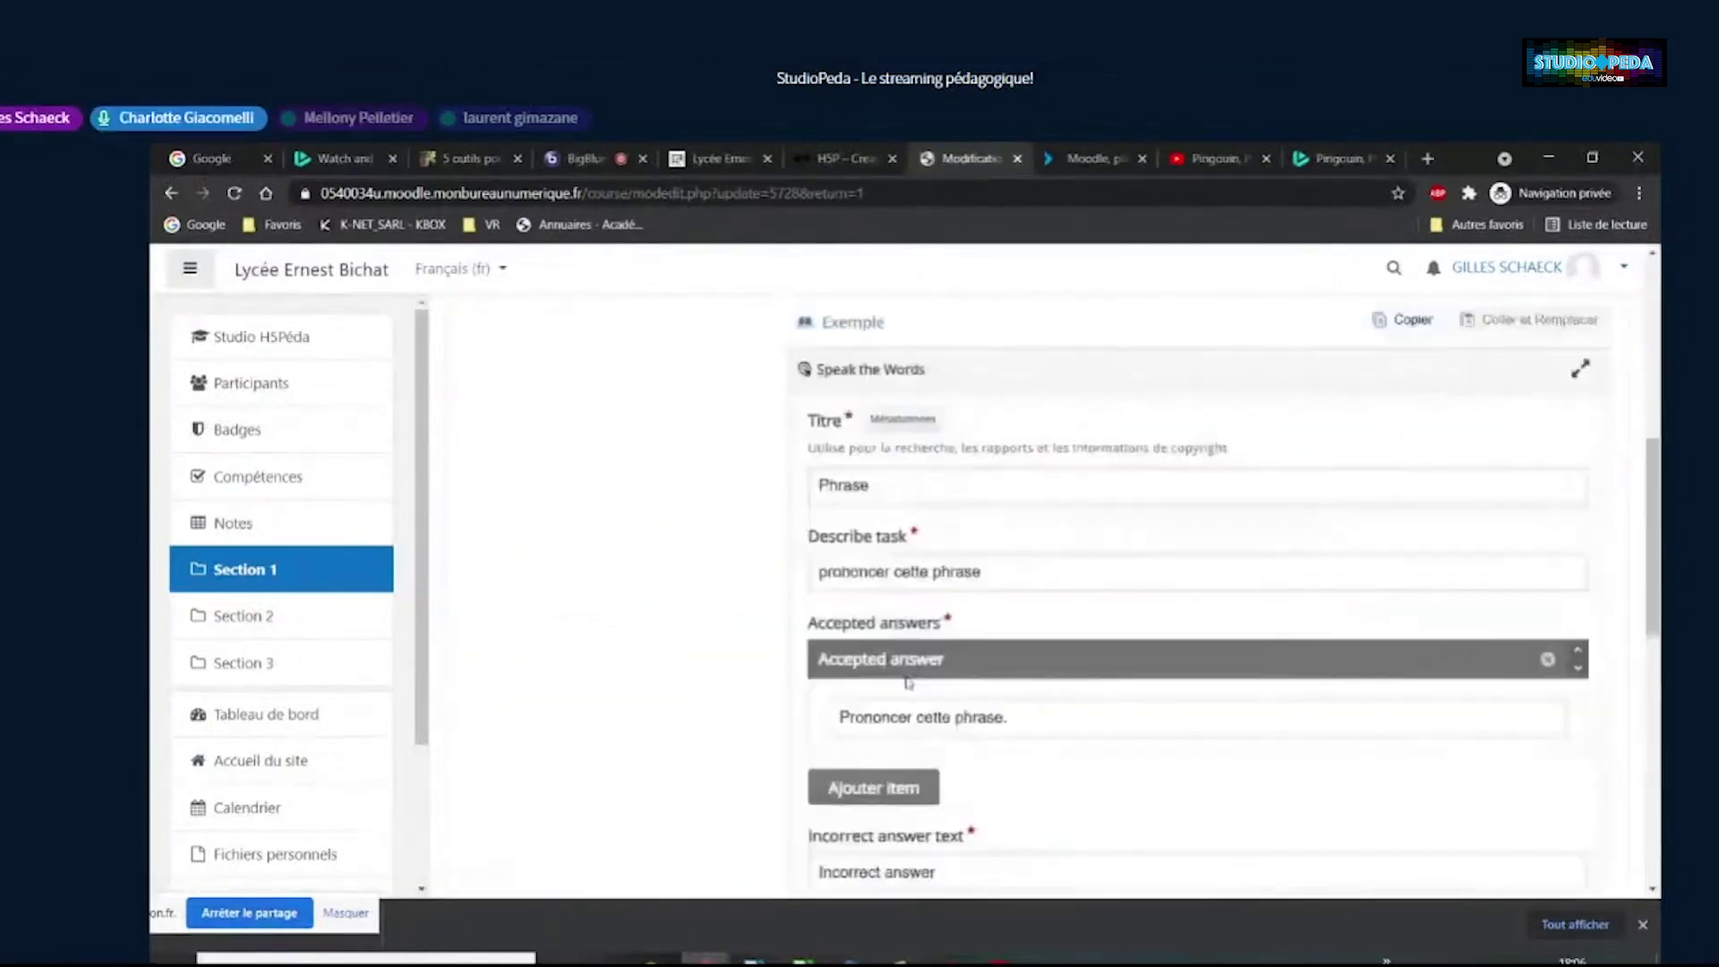
pyautogui.scroll(-8, 729, 670)
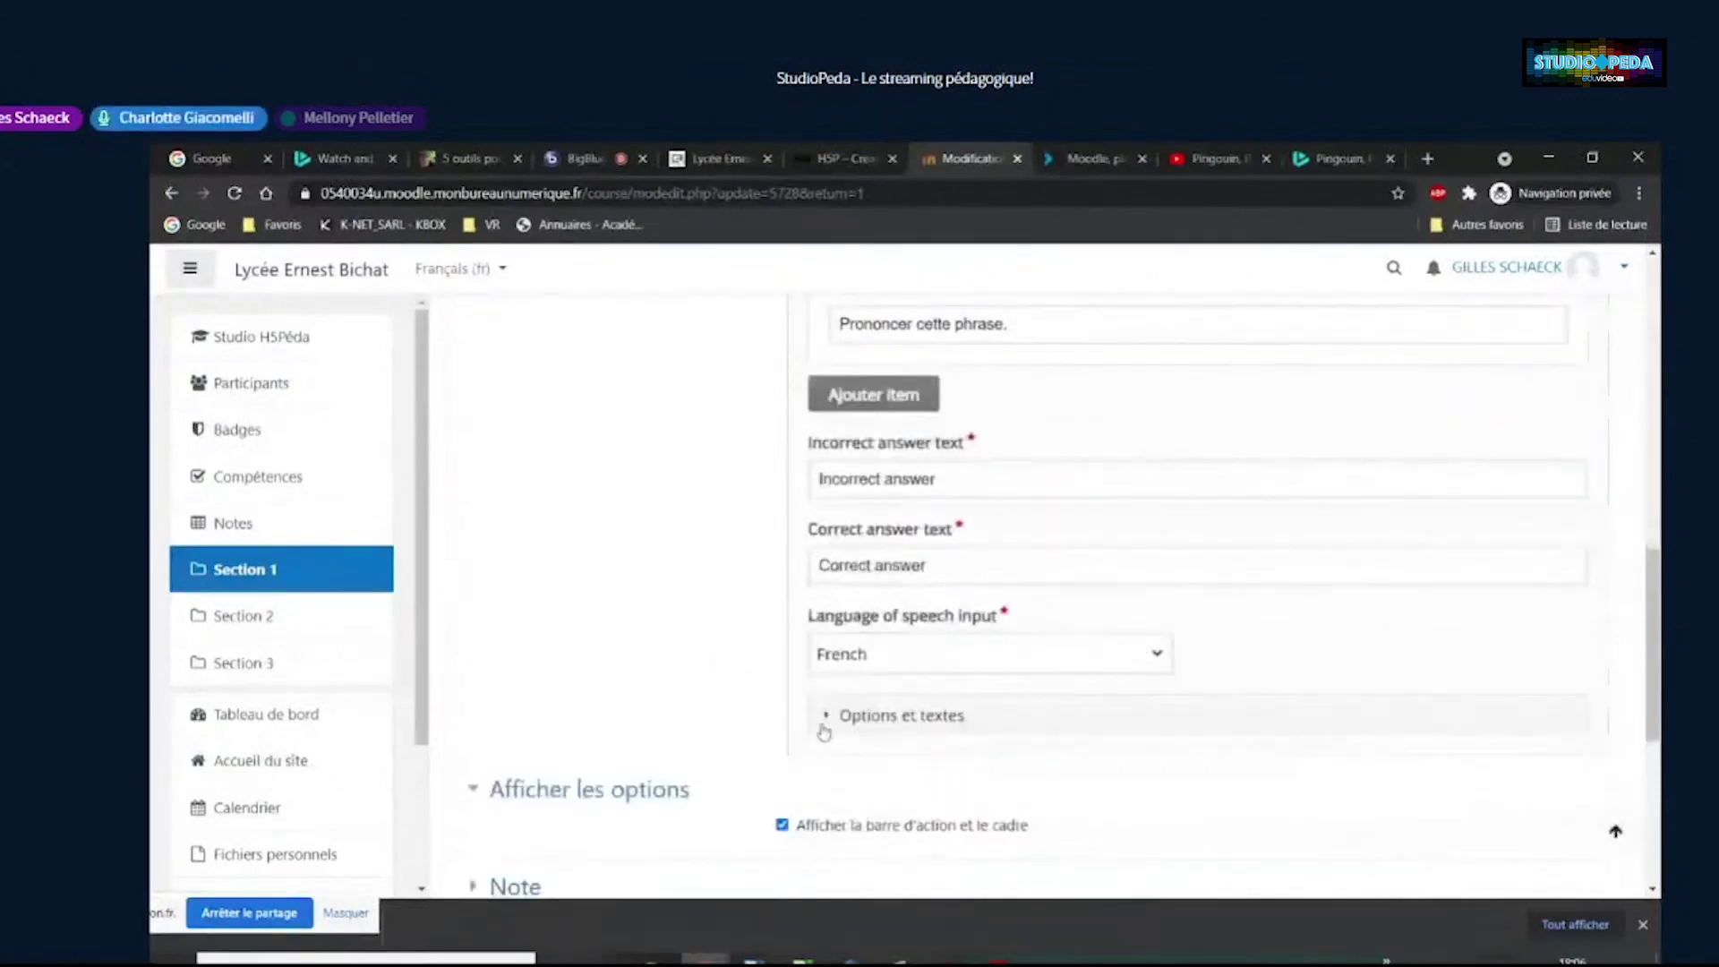
pyautogui.scroll(5, 739, 673)
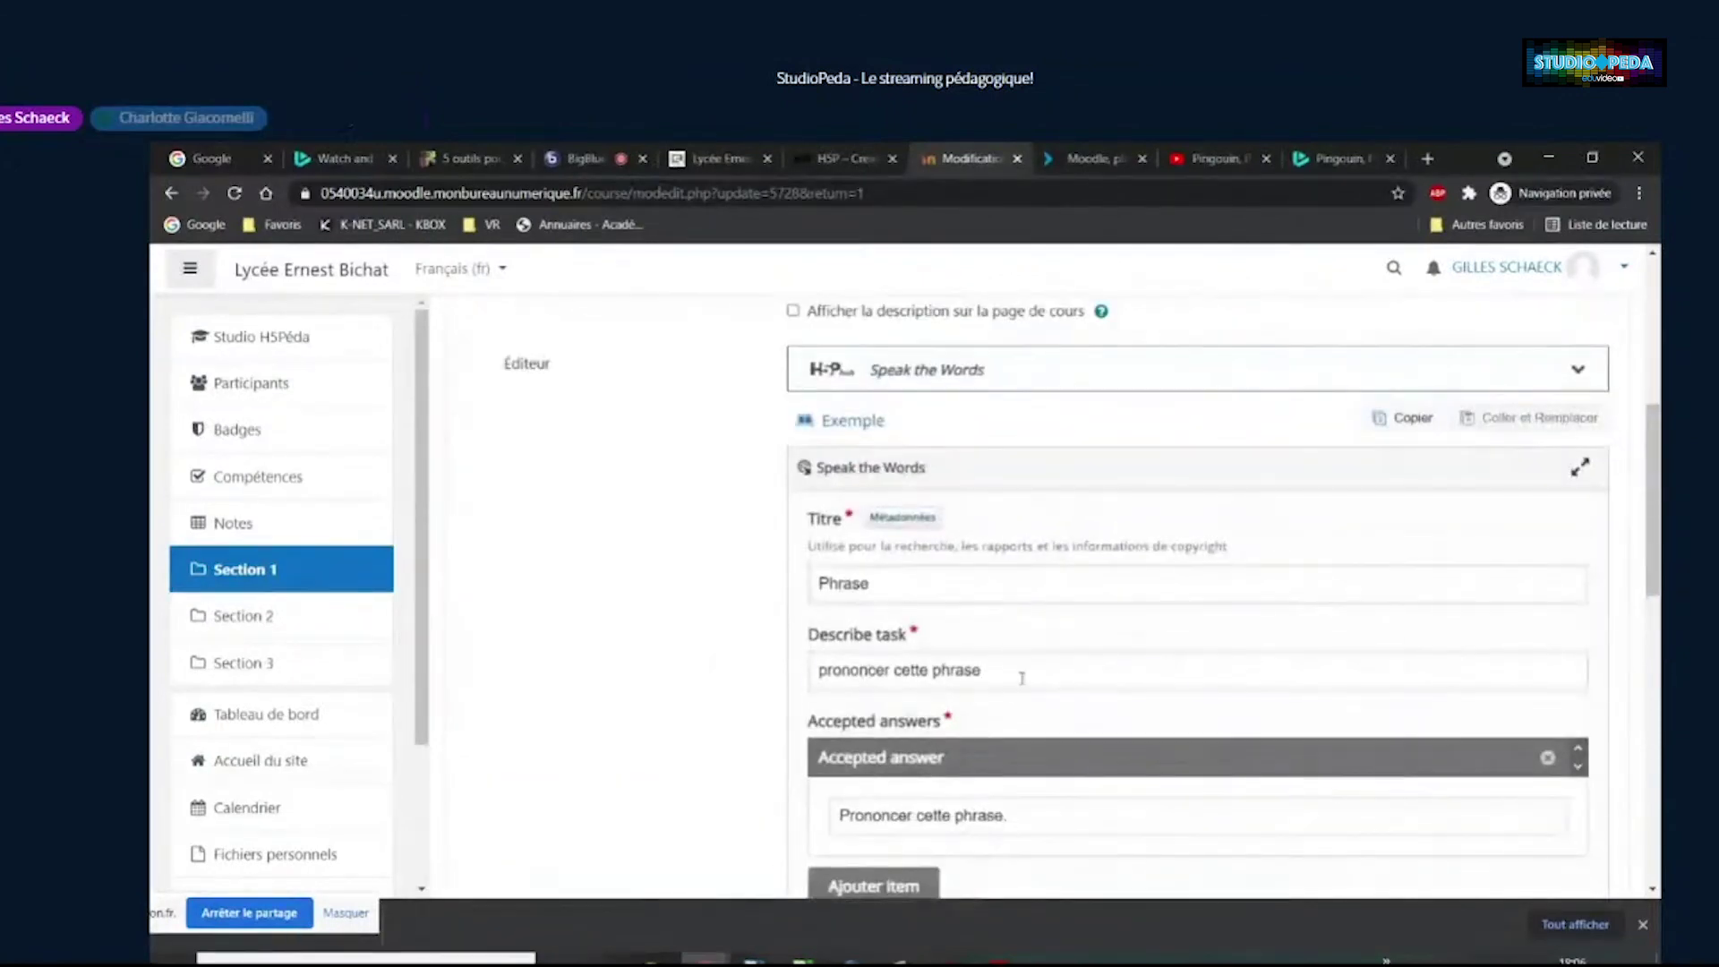
pyautogui.moveTo(1016, 675); pyautogui.dragTo(787, 678)
pyautogui.click(1017, 817)
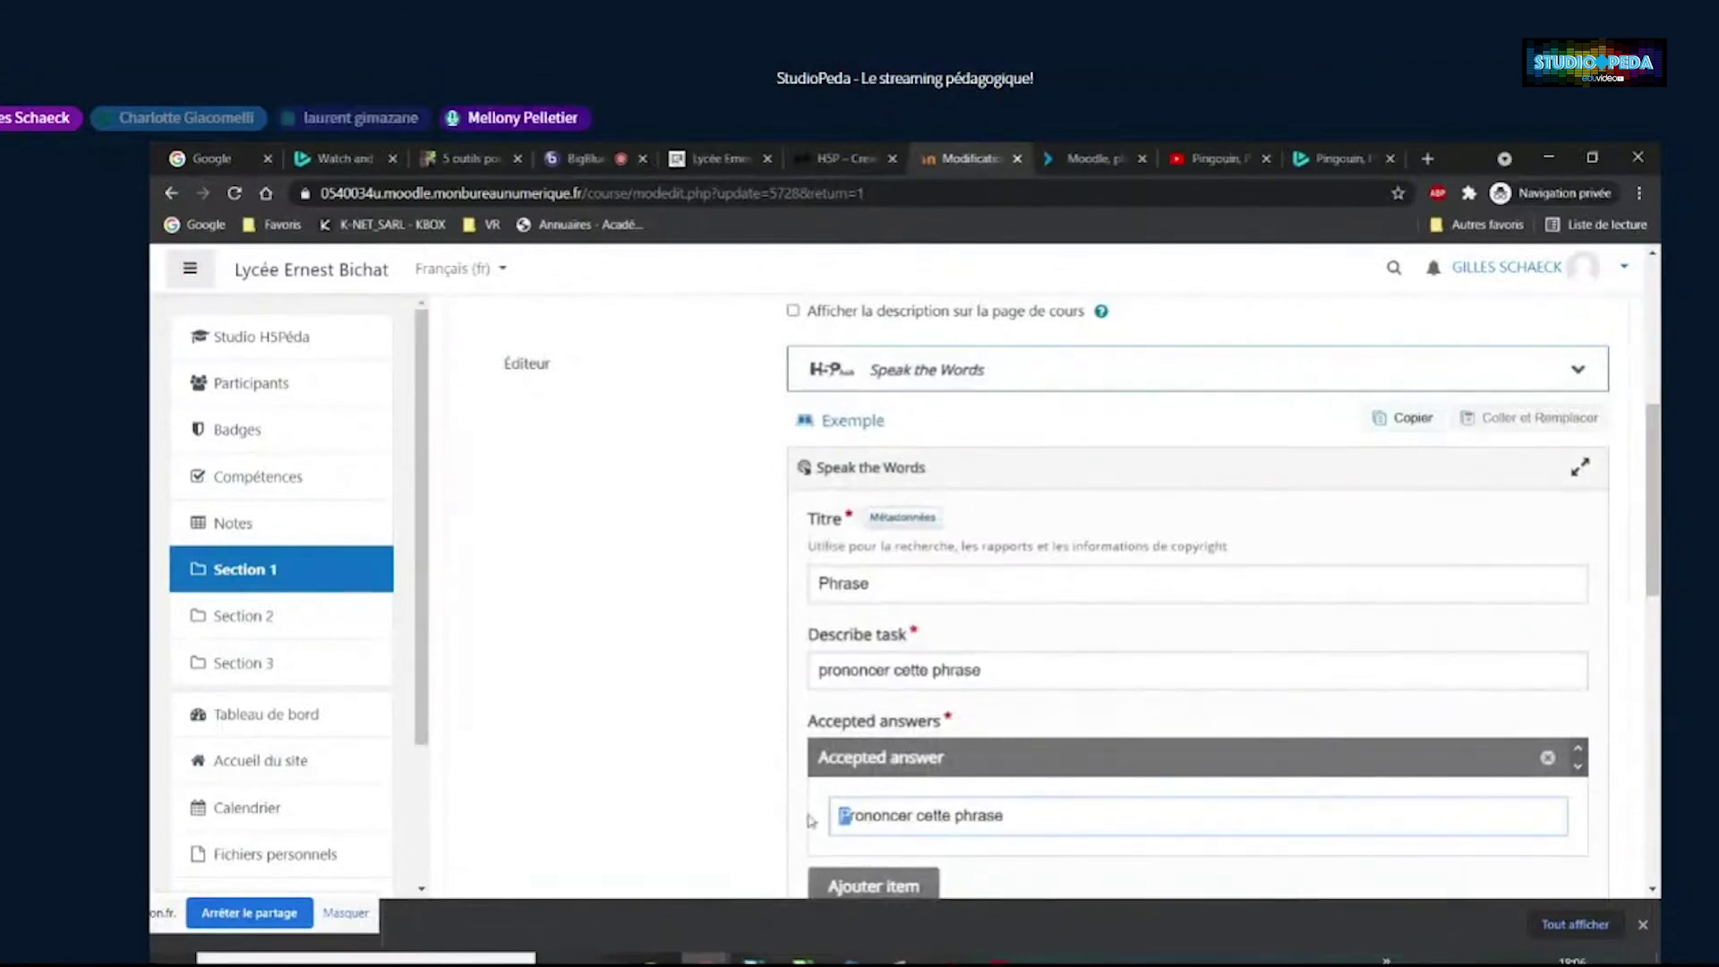
pyautogui.scroll(-7, 1079, 822)
pyautogui.scroll(-3, 1079, 822)
pyautogui.click(1092, 756)
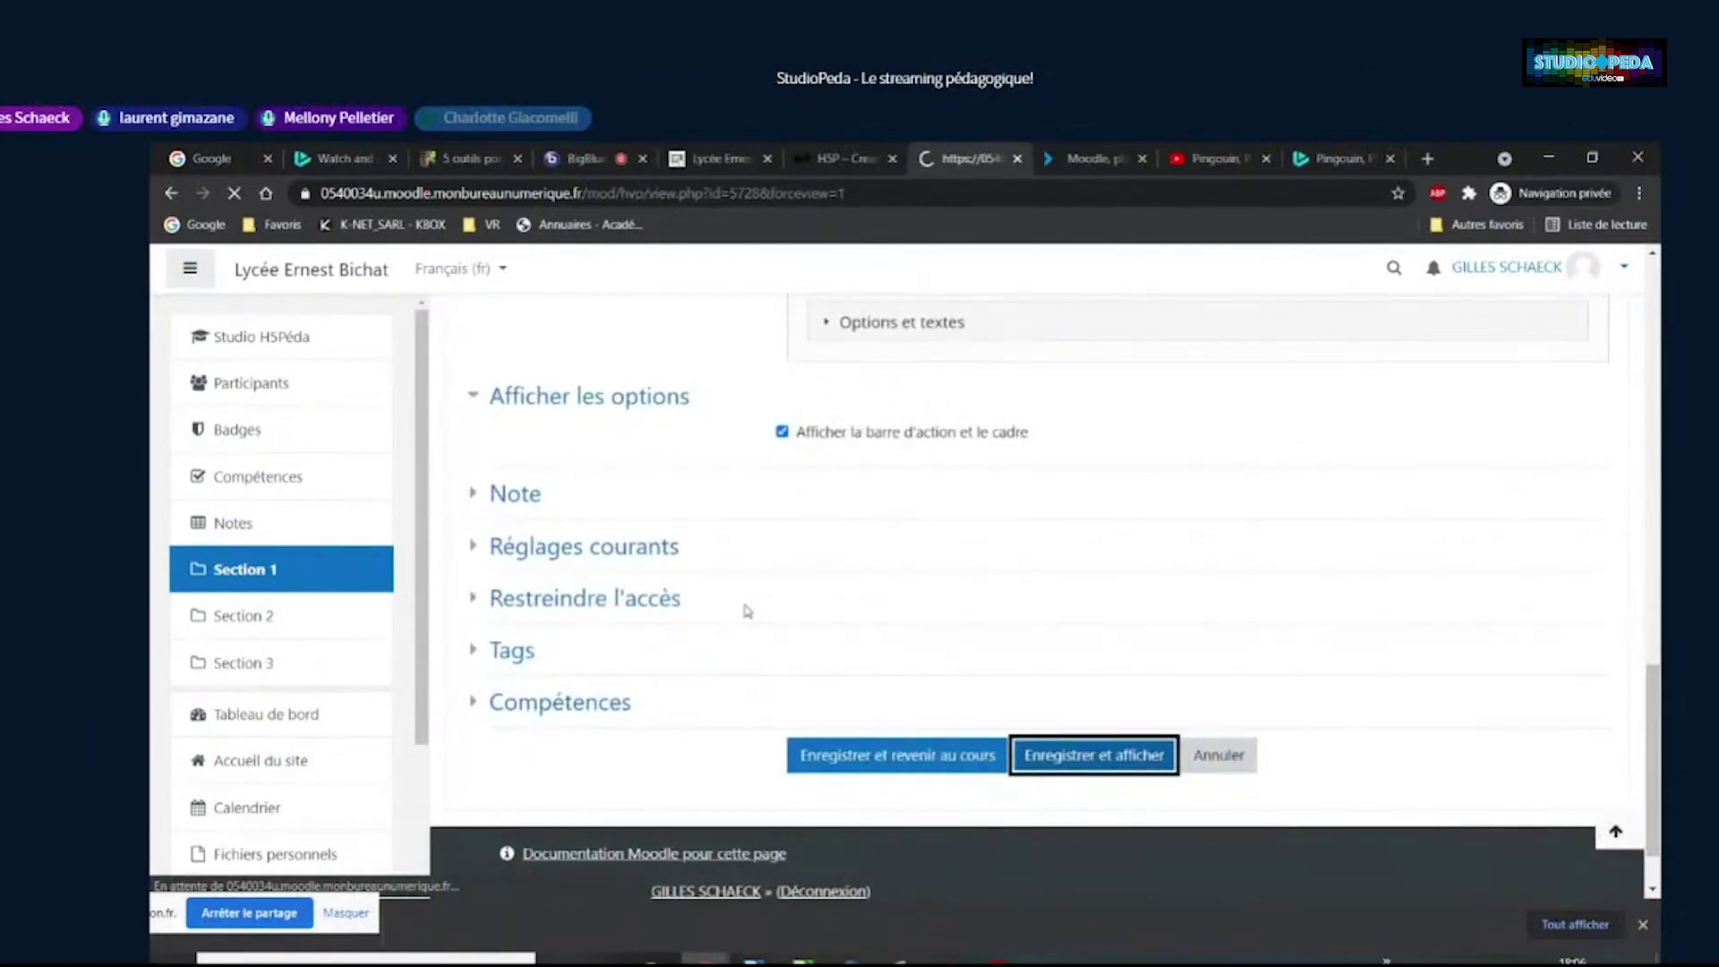
# Test the edited Phrase activity again by speaking the sentence aloud
pyautogui.scroll(-1, 800, 601)
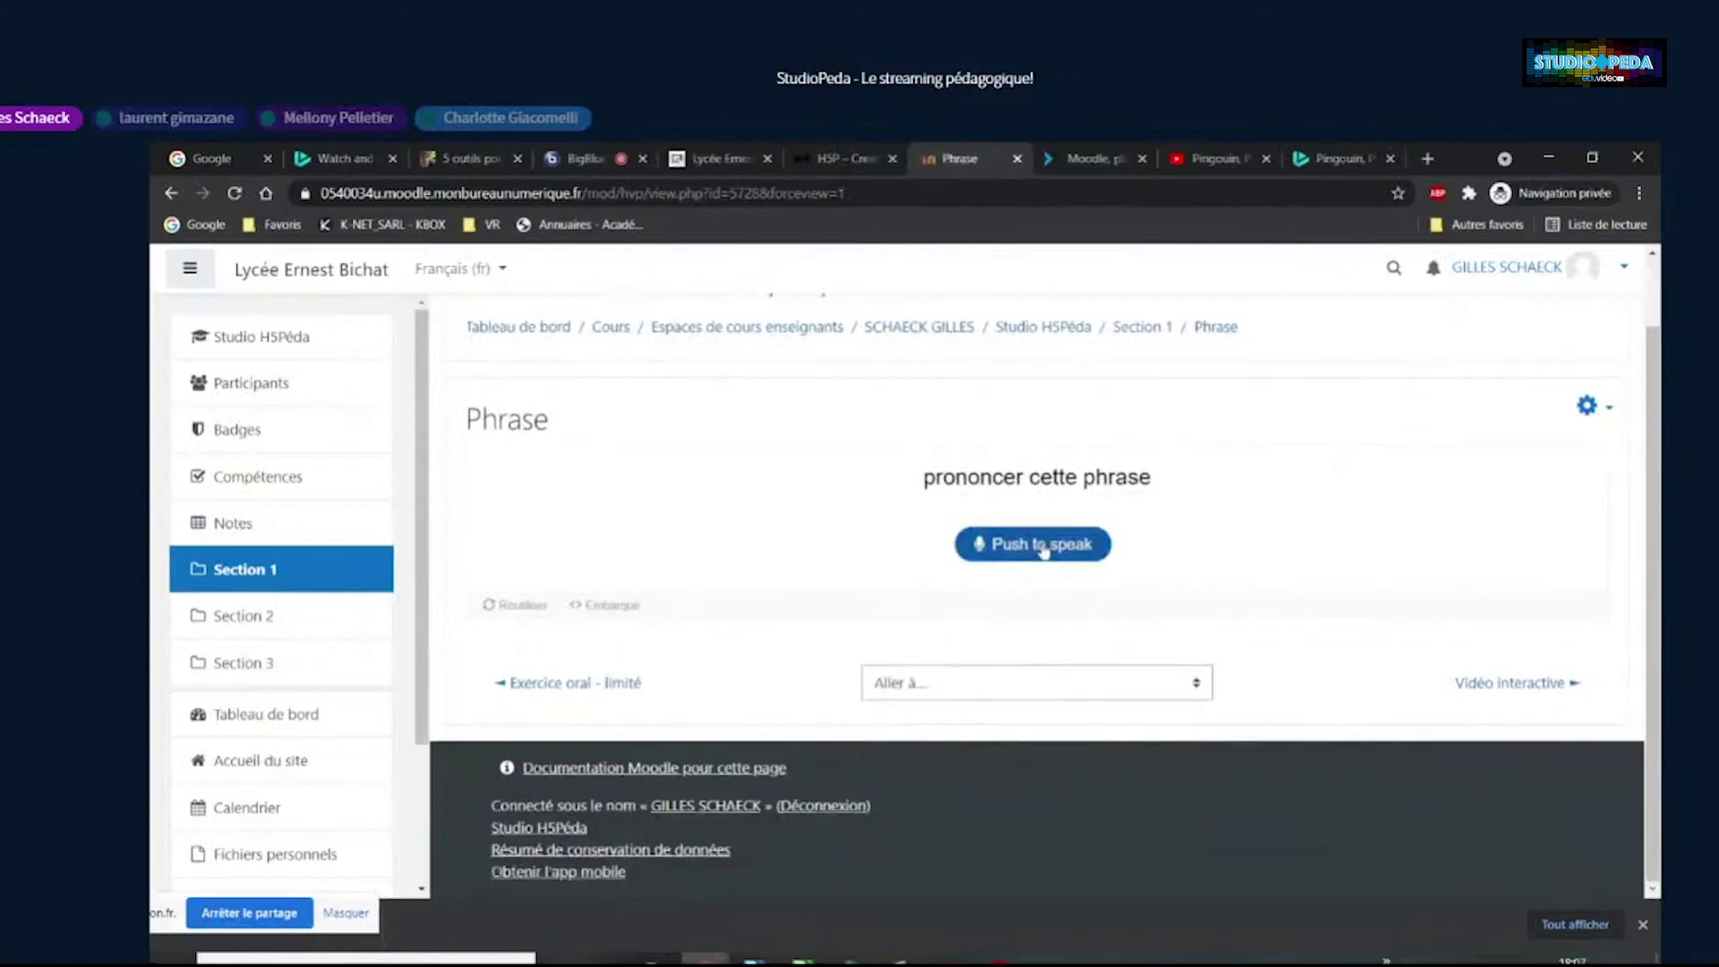
pyautogui.click(1044, 548)
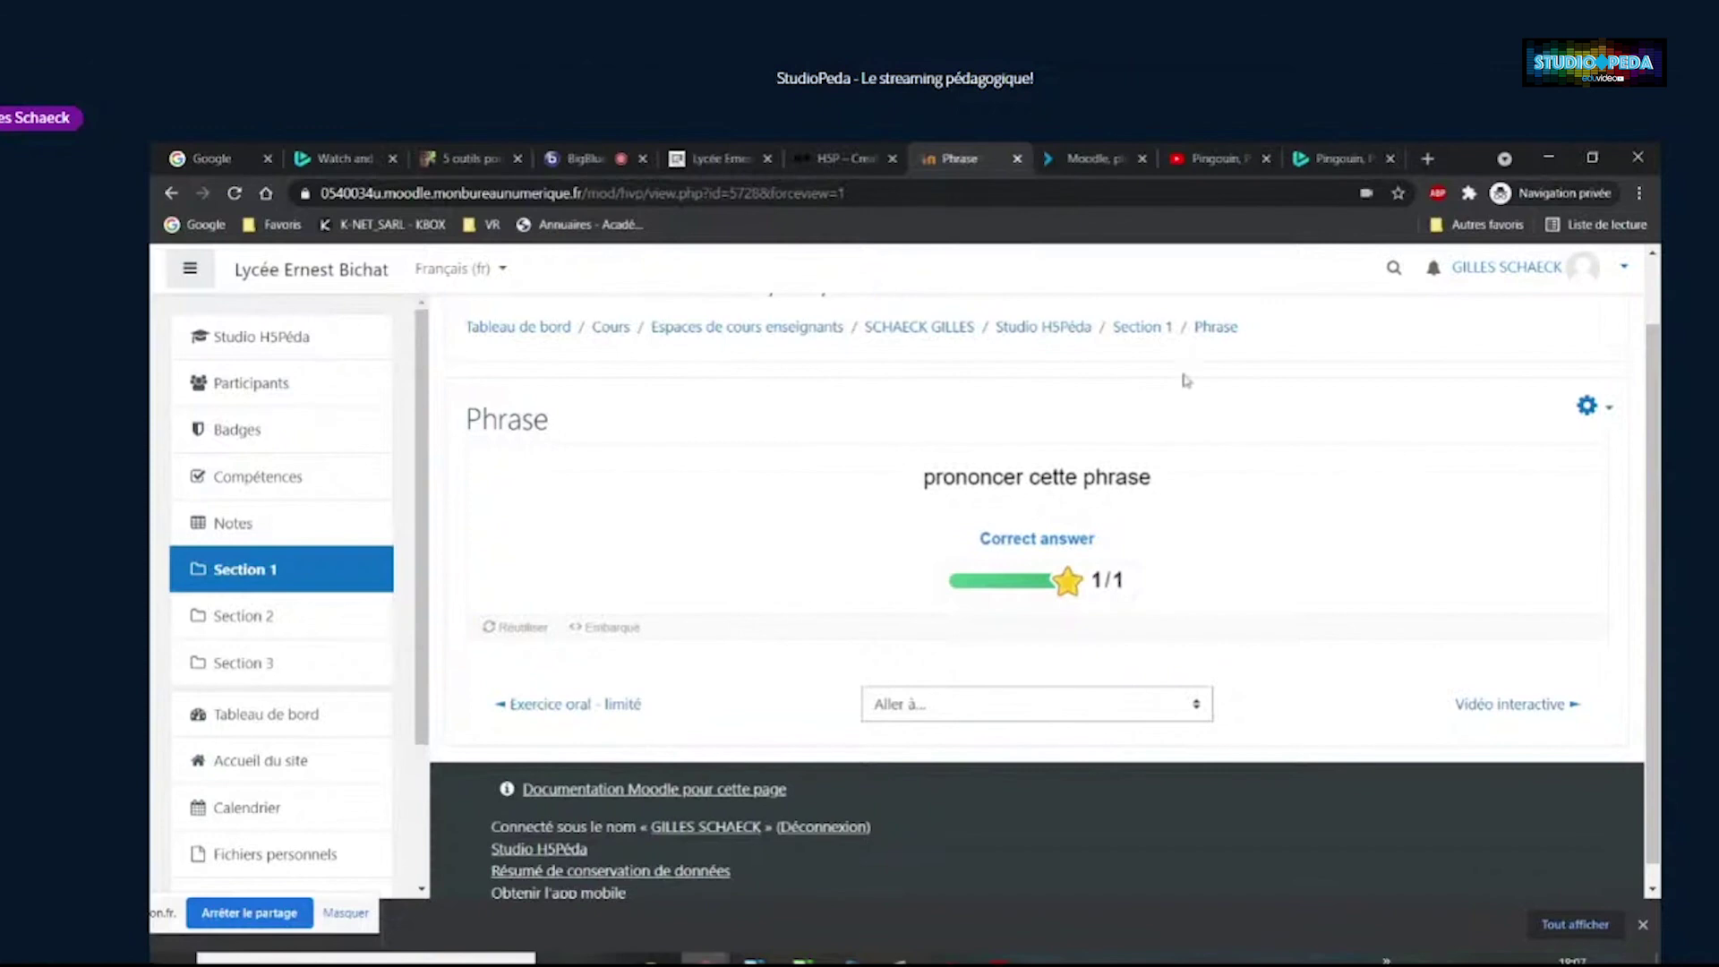
# Return to the course page and start adding a Contenu interactif activity to Section 2
pyautogui.click(1141, 327)
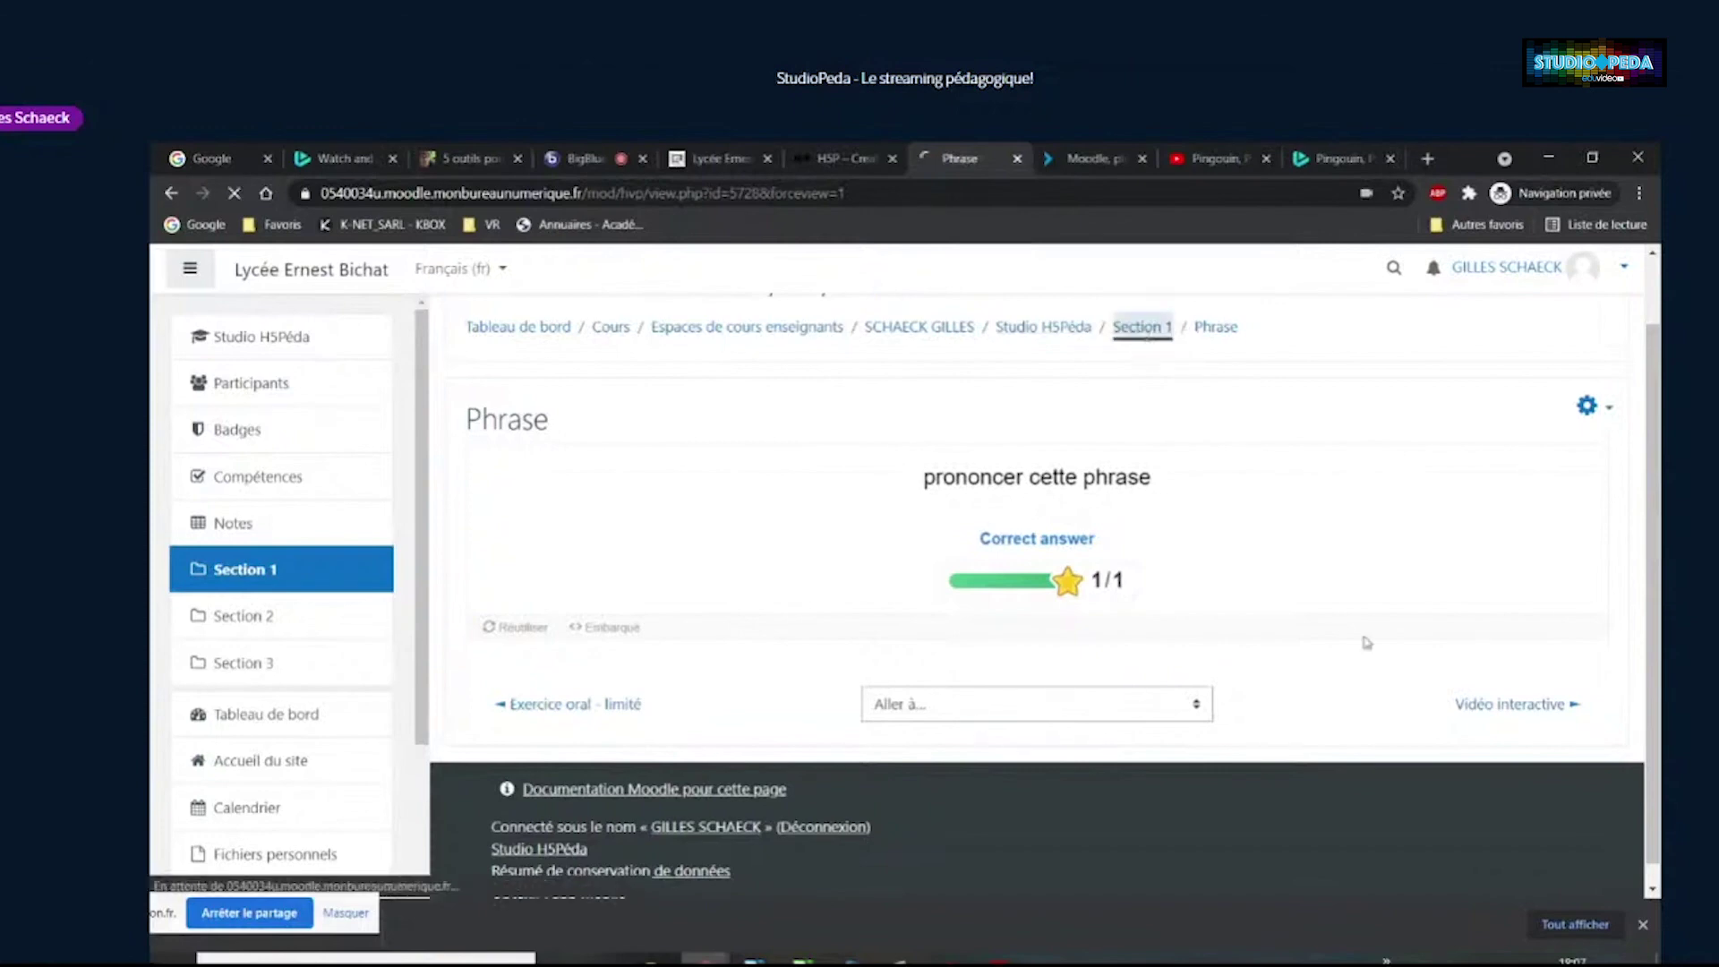
pyautogui.click(1424, 660)
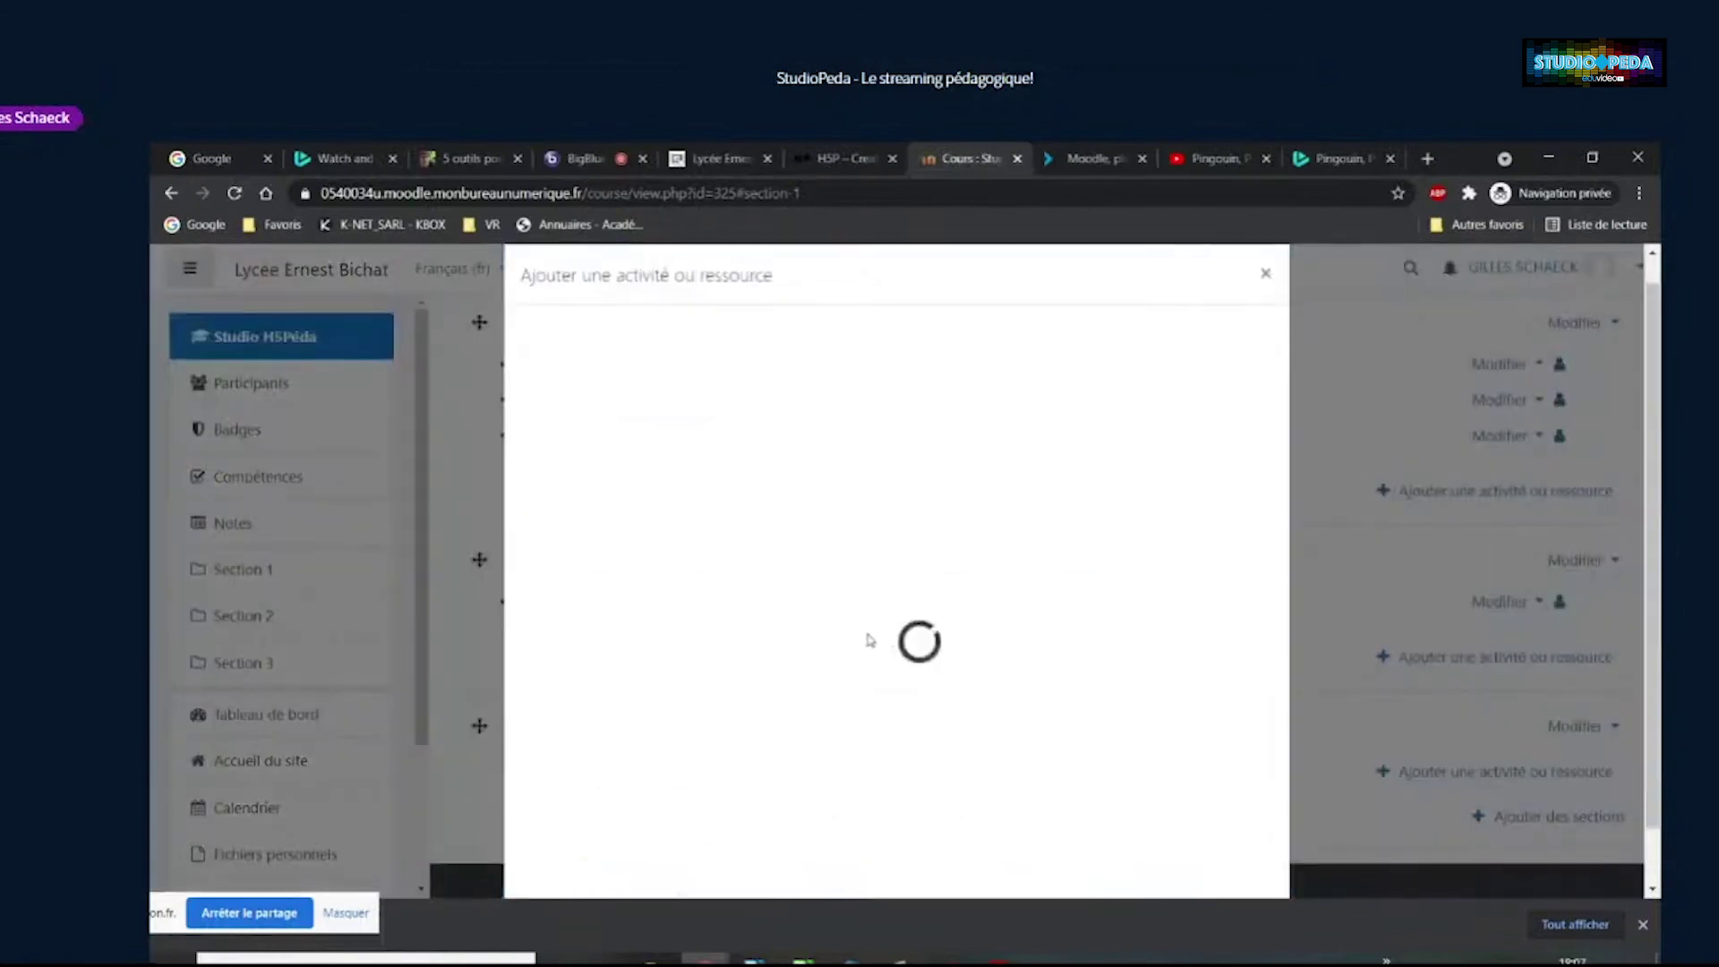
pyautogui.click(1081, 455)
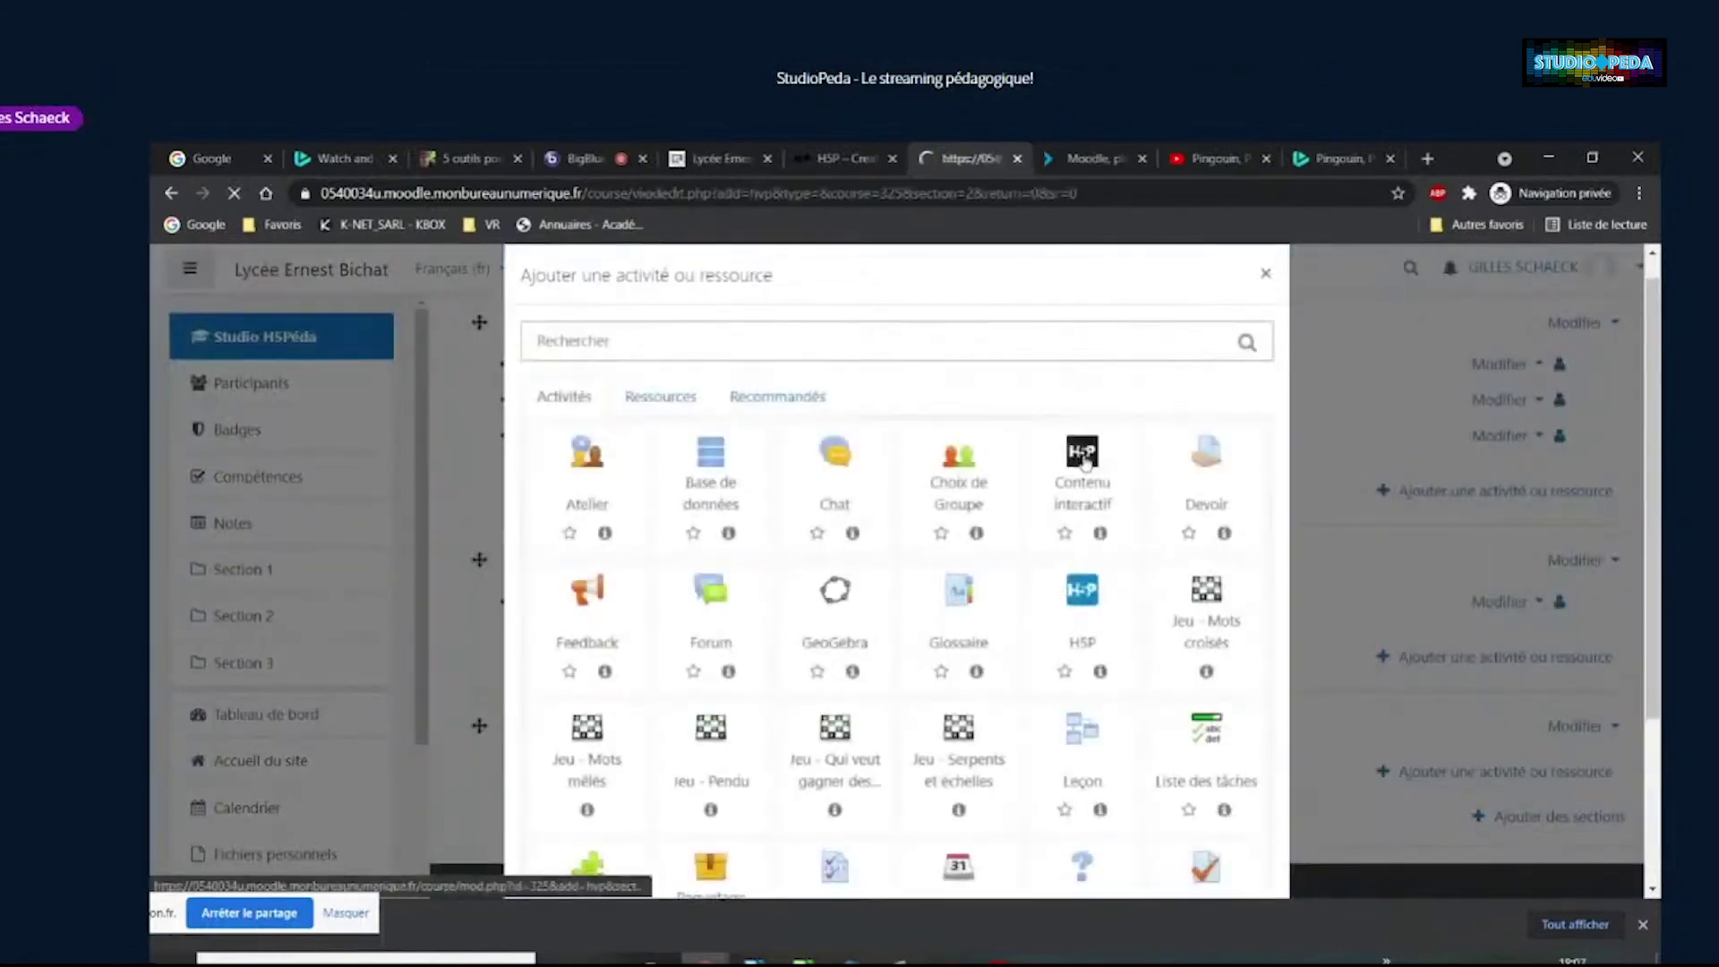
# Look through the H5P activity types offered in the editor of the new Contenu interactif activity
pyautogui.scroll(-8, 583, 628)
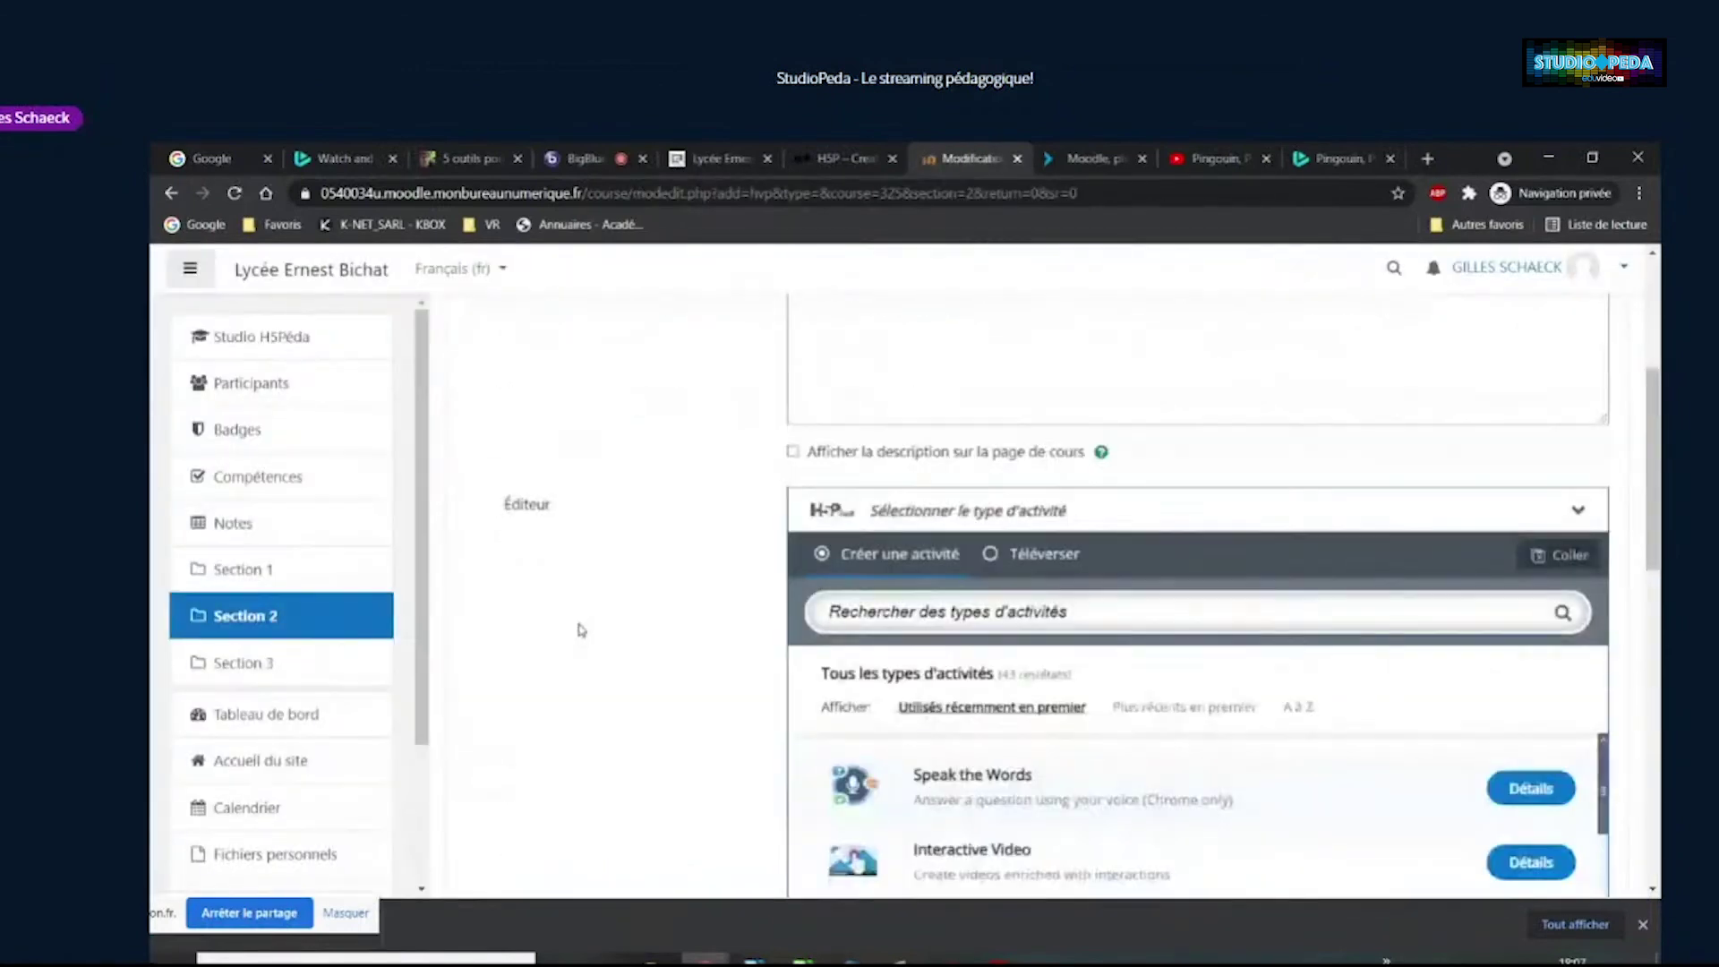
pyautogui.scroll(-3, 667, 570)
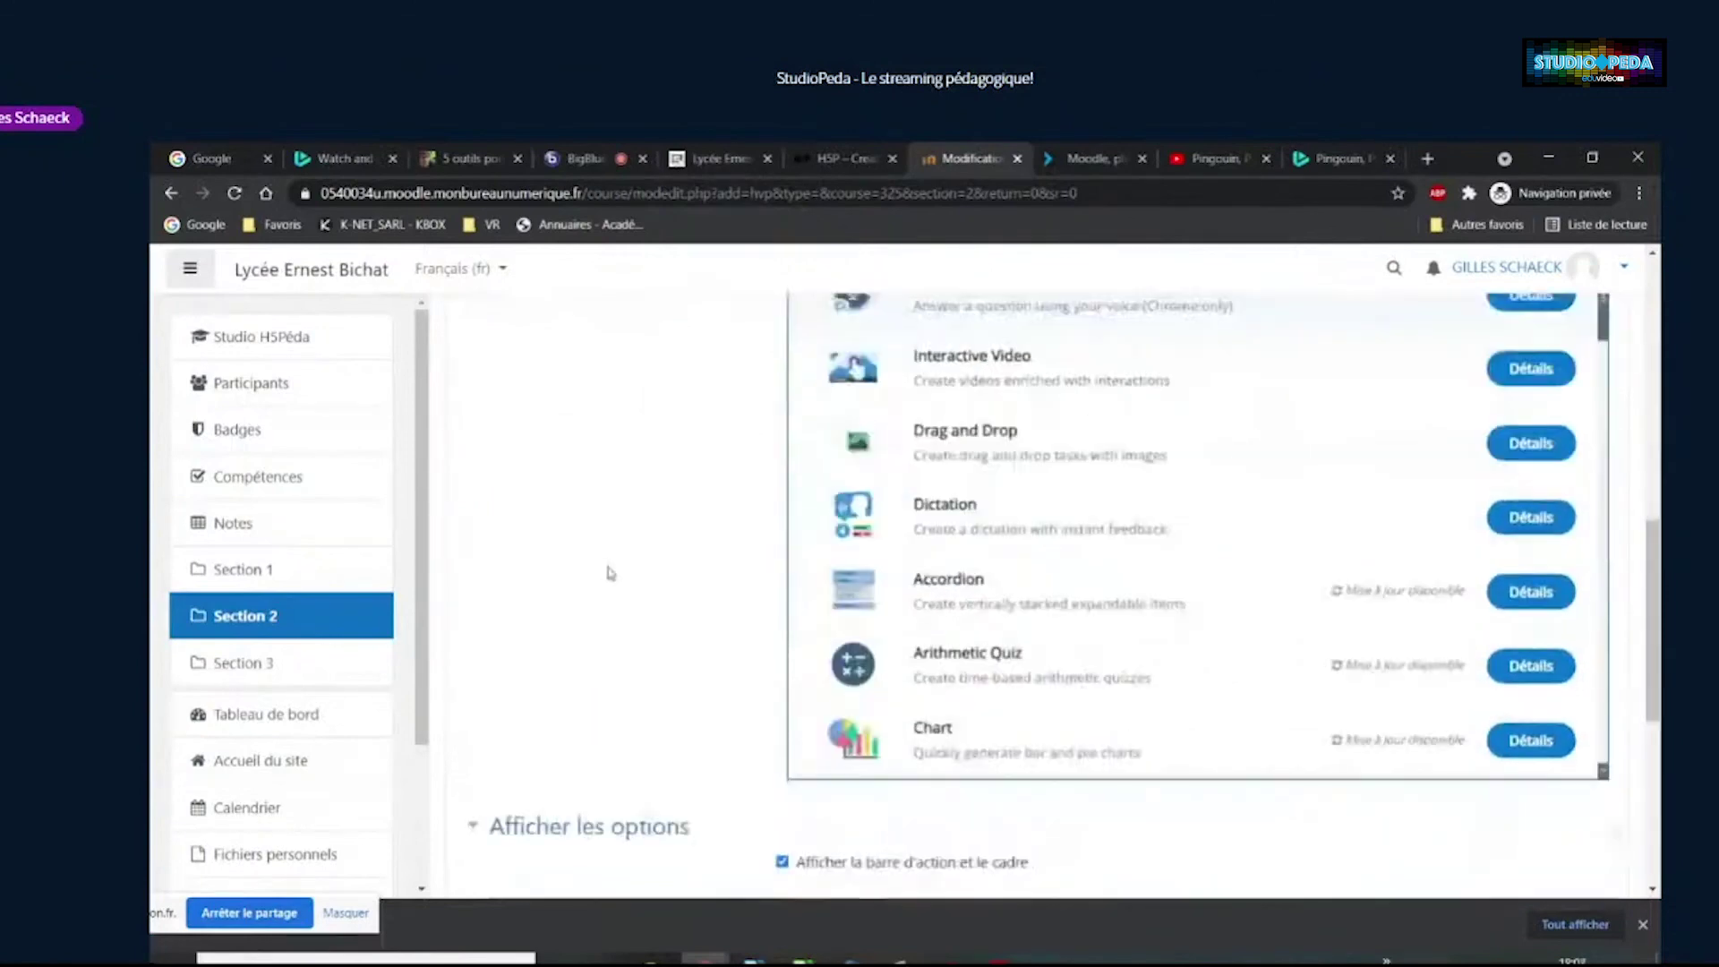
pyautogui.scroll(-5, 1128, 555)
pyautogui.scroll(-5, 1128, 552)
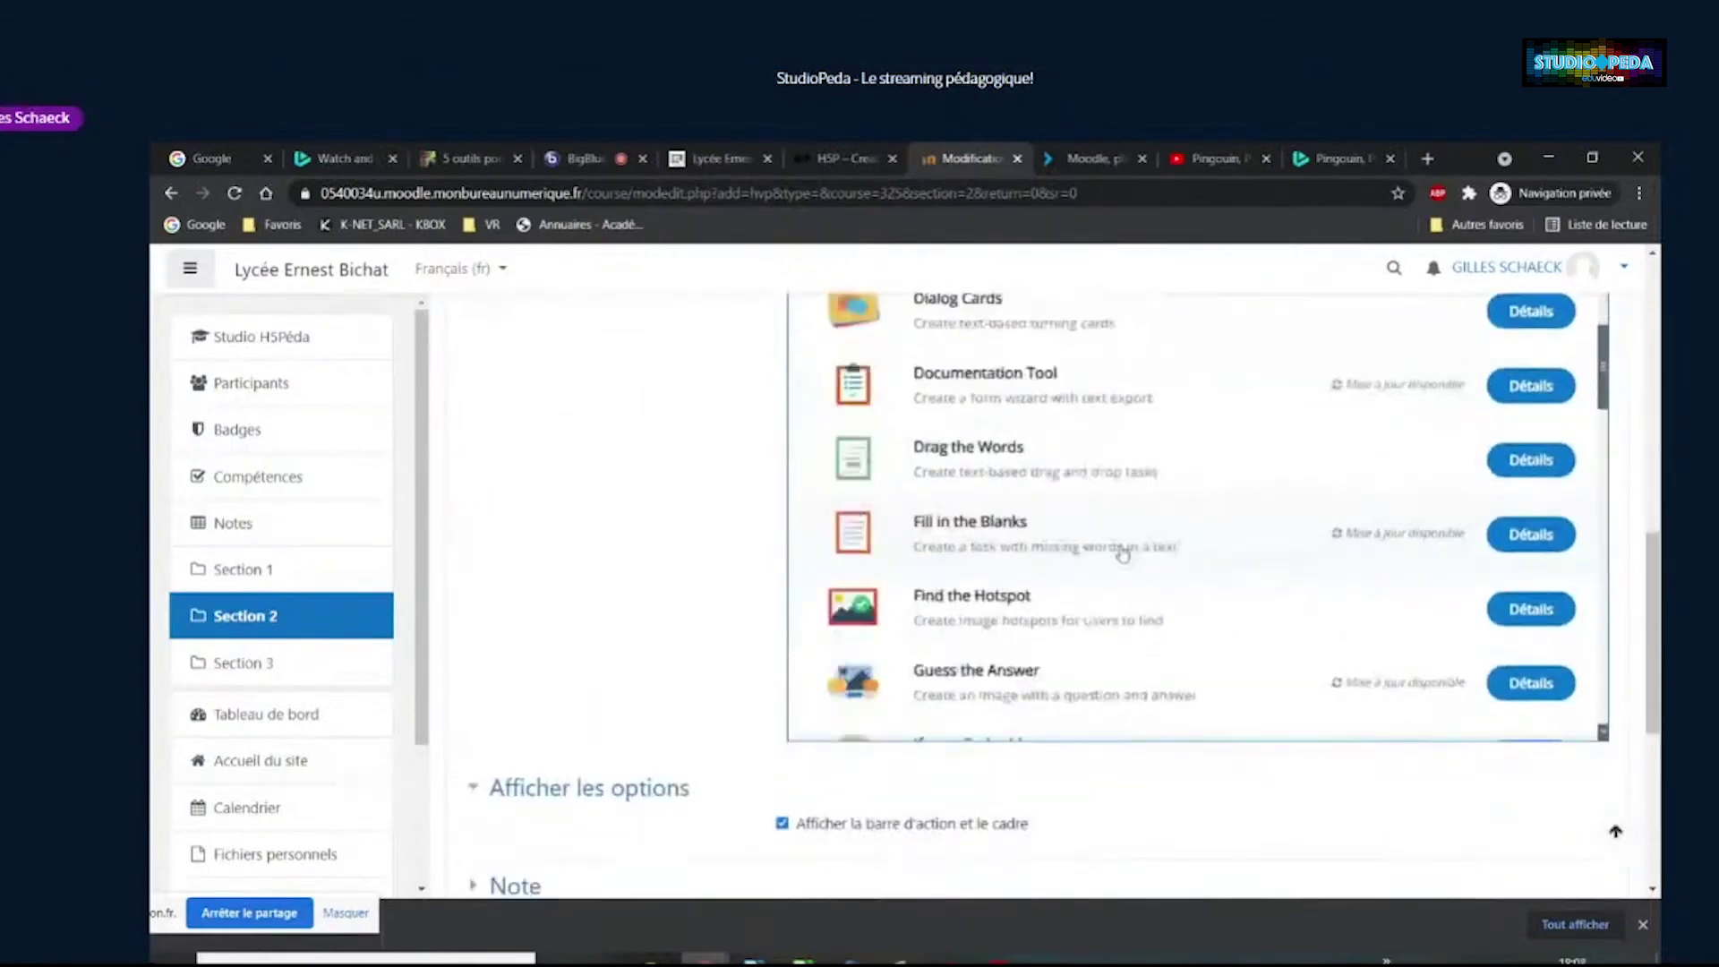
pyautogui.scroll(-10, 1118, 555)
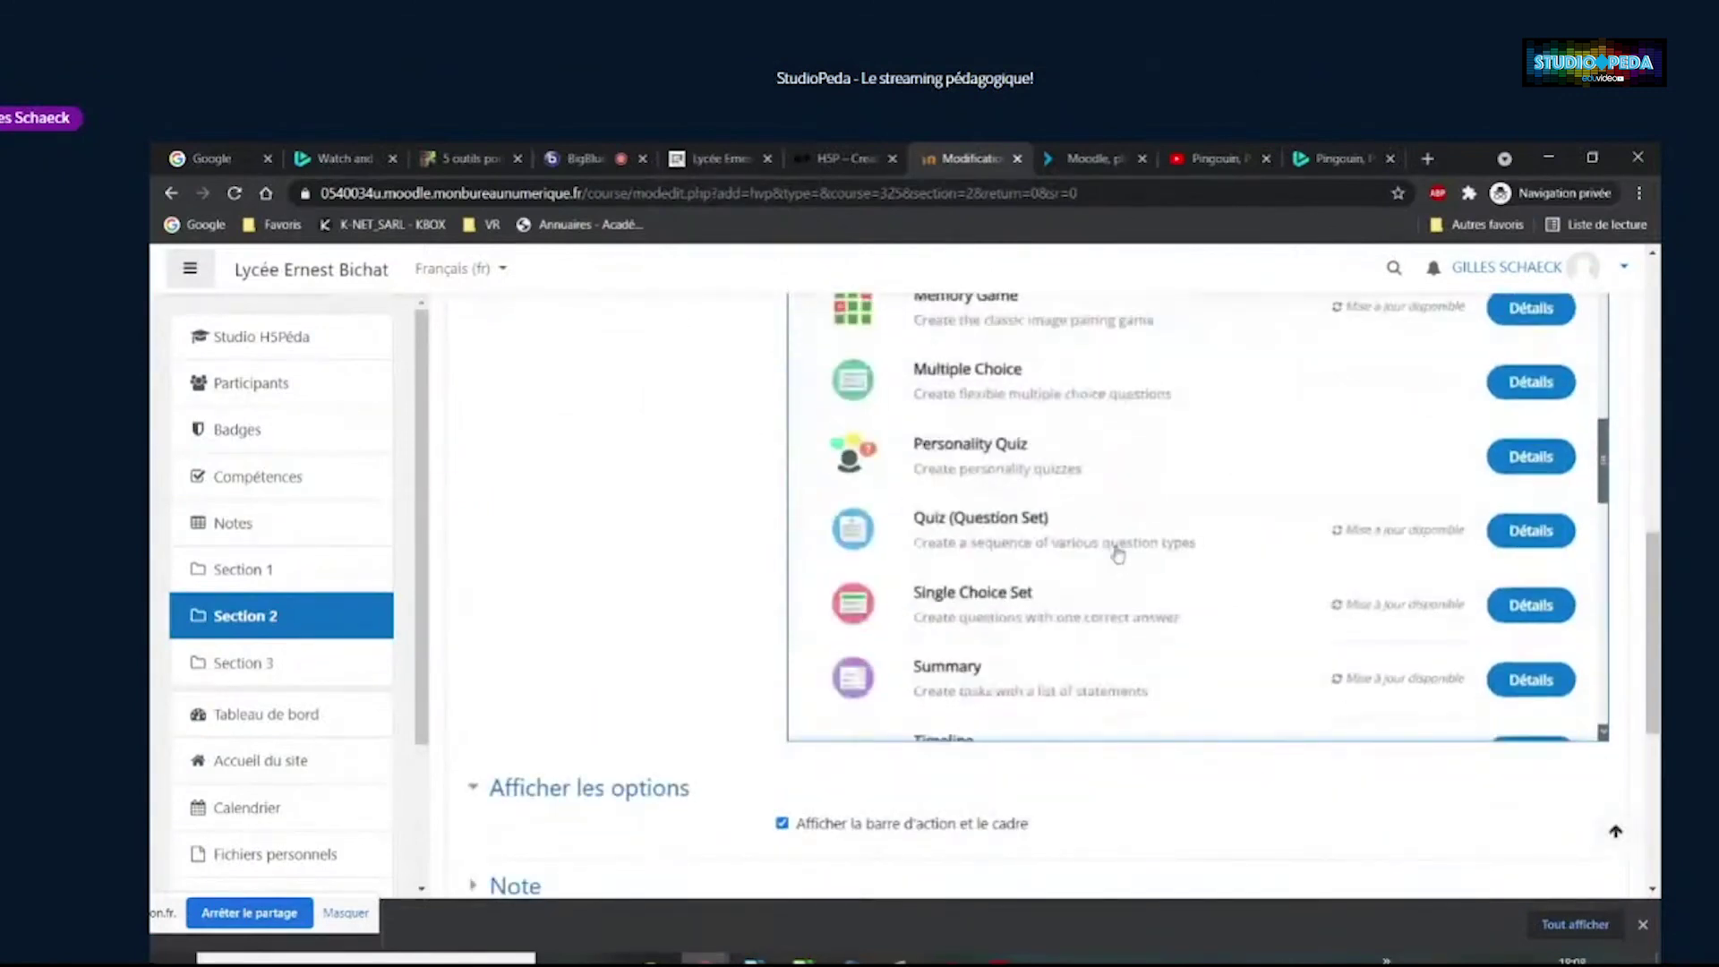
pyautogui.scroll(-7, 1112, 553)
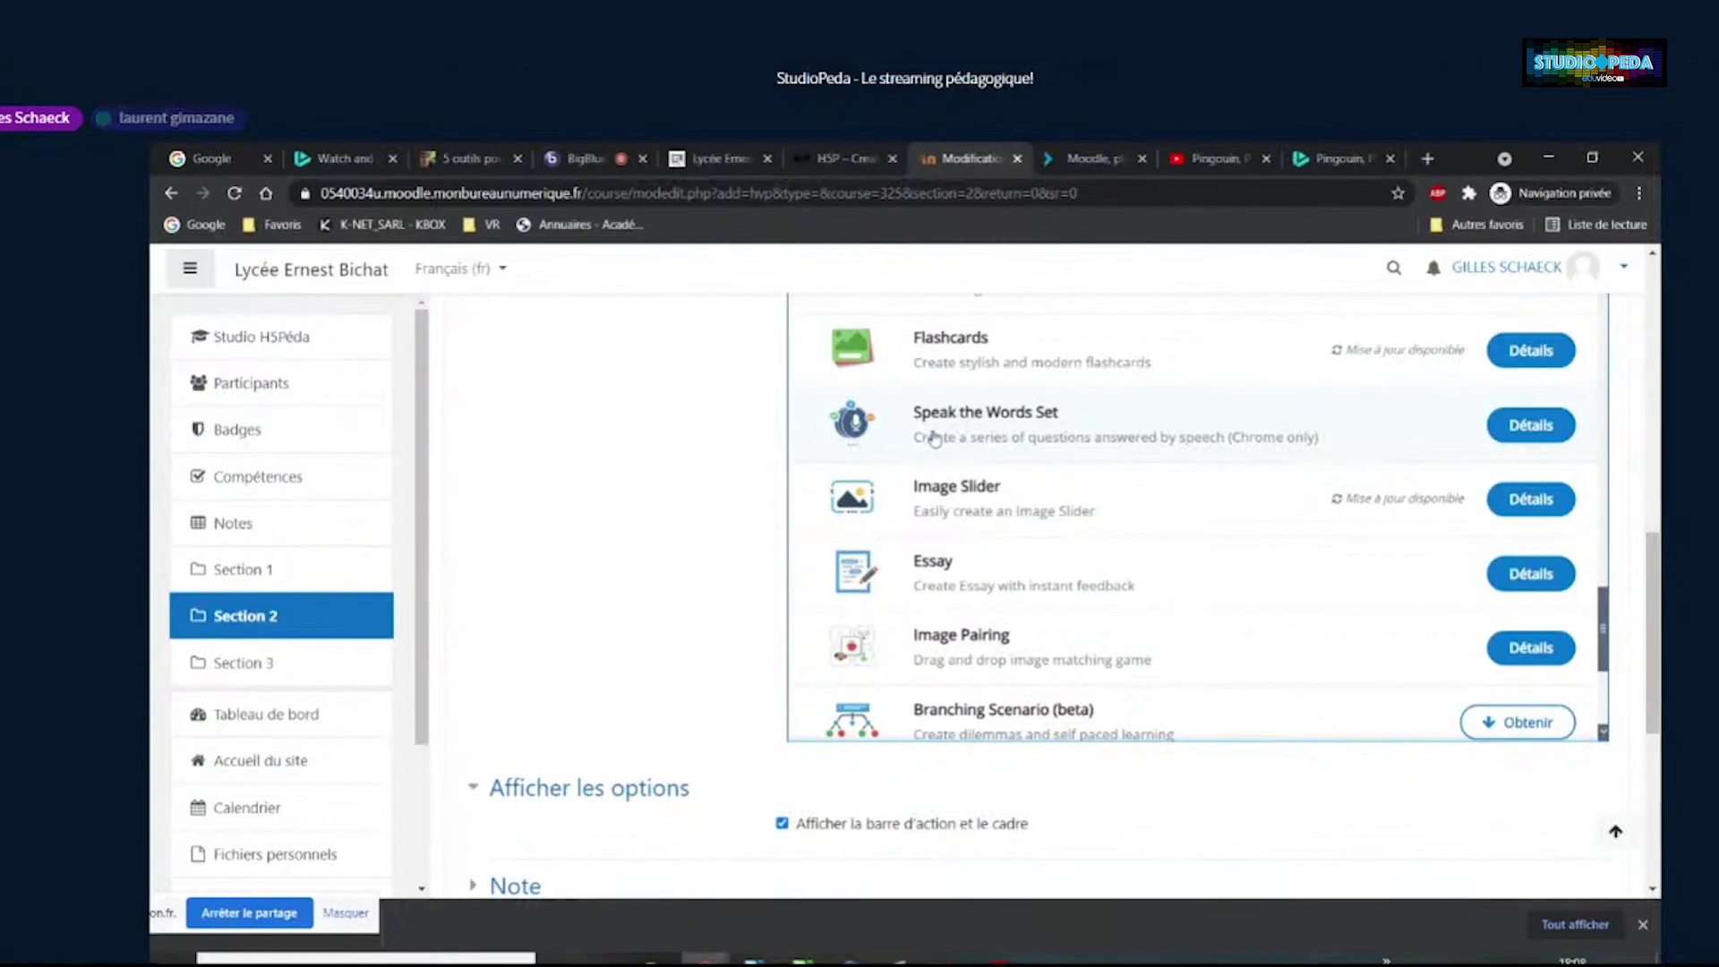
# Open the details of the Personality Quiz activity type and read its description
pyautogui.scroll(10, 1219, 459)
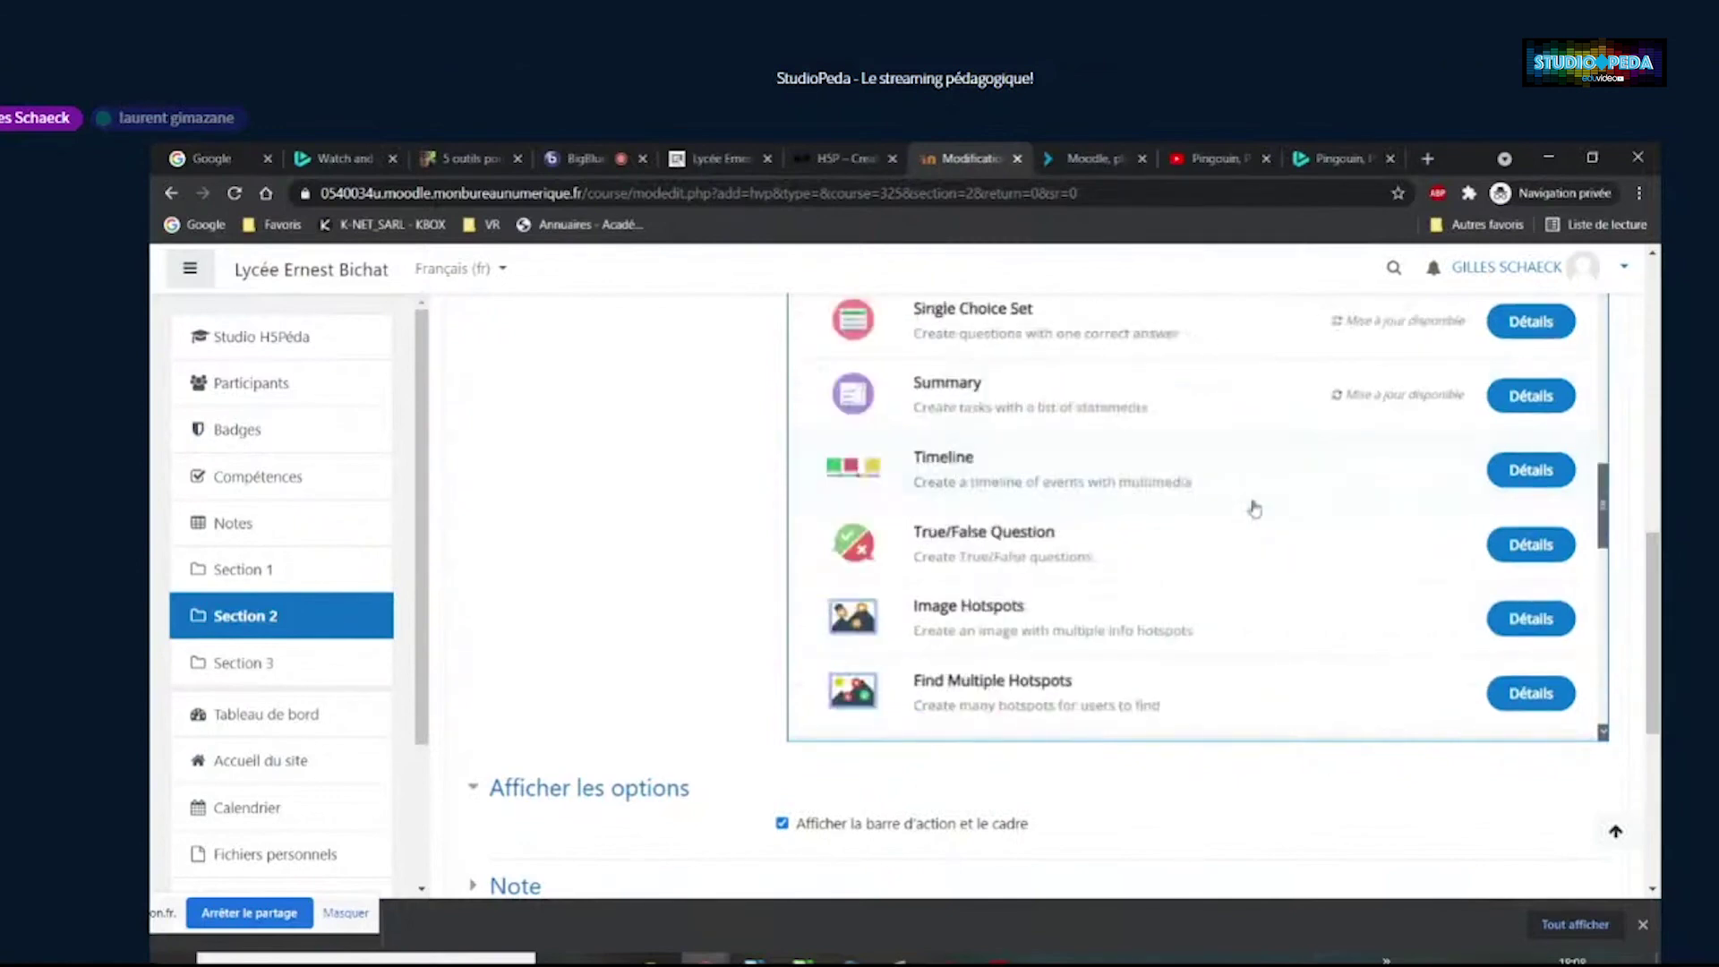
pyautogui.scroll(1, 1527, 377)
pyautogui.click(1526, 371)
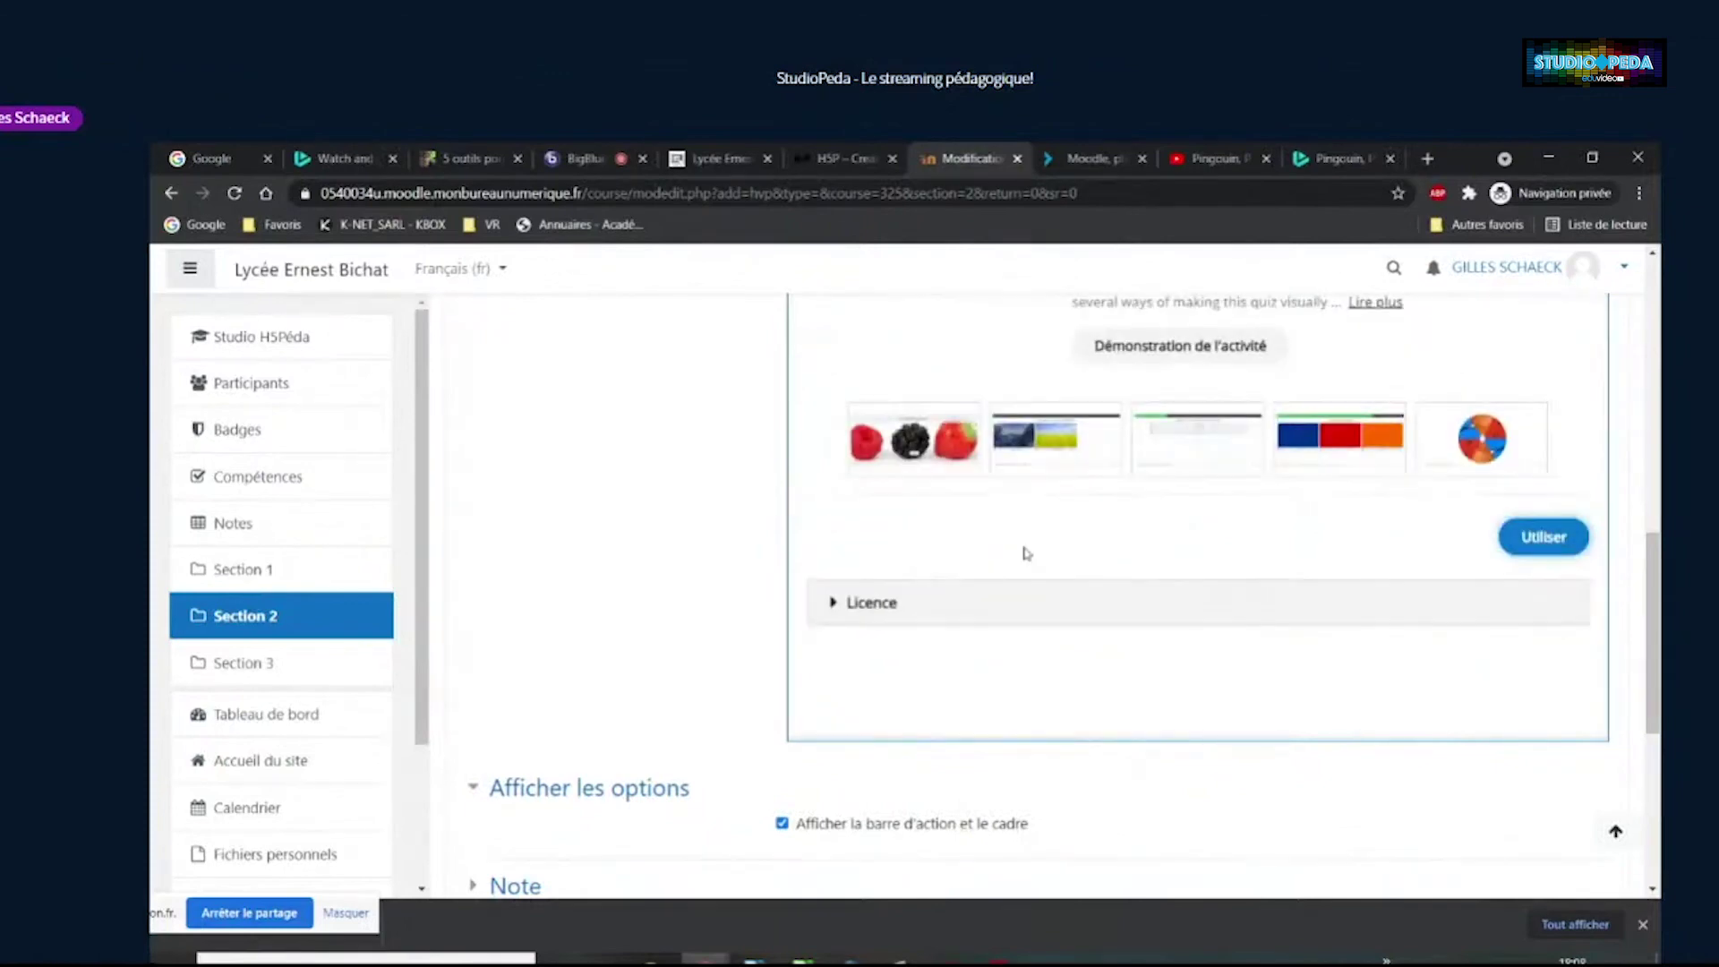
pyautogui.scroll(2, 1024, 553)
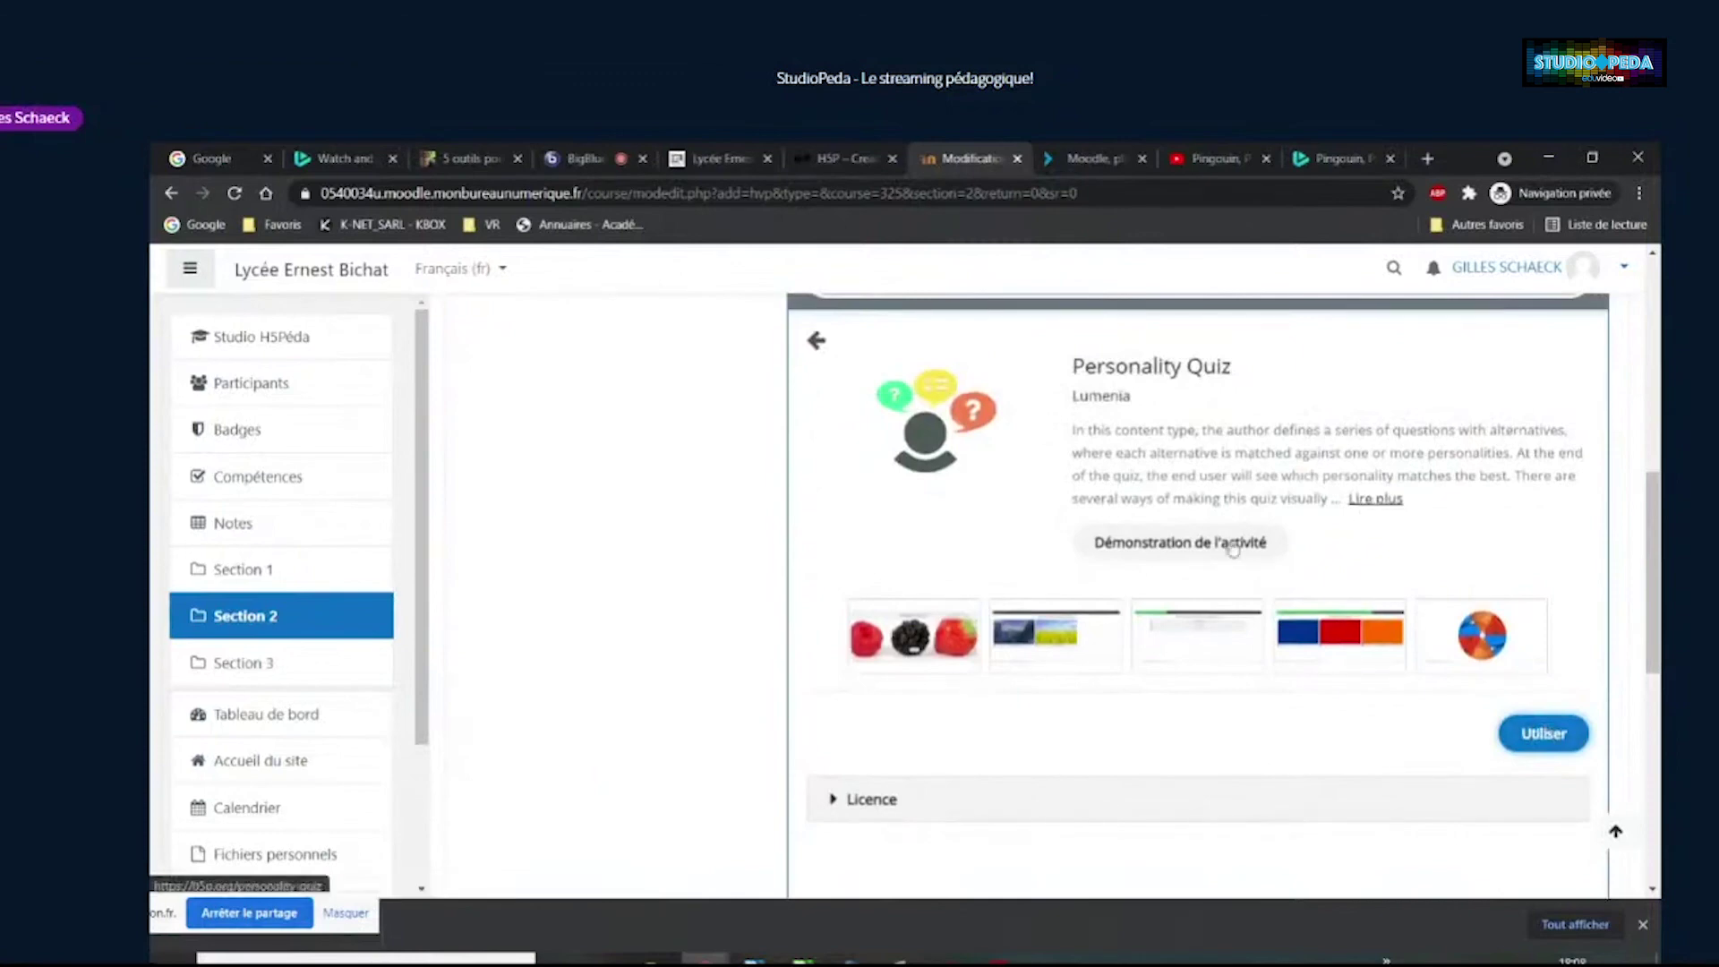
pyautogui.moveTo(1072, 433); pyautogui.dragTo(1346, 503)
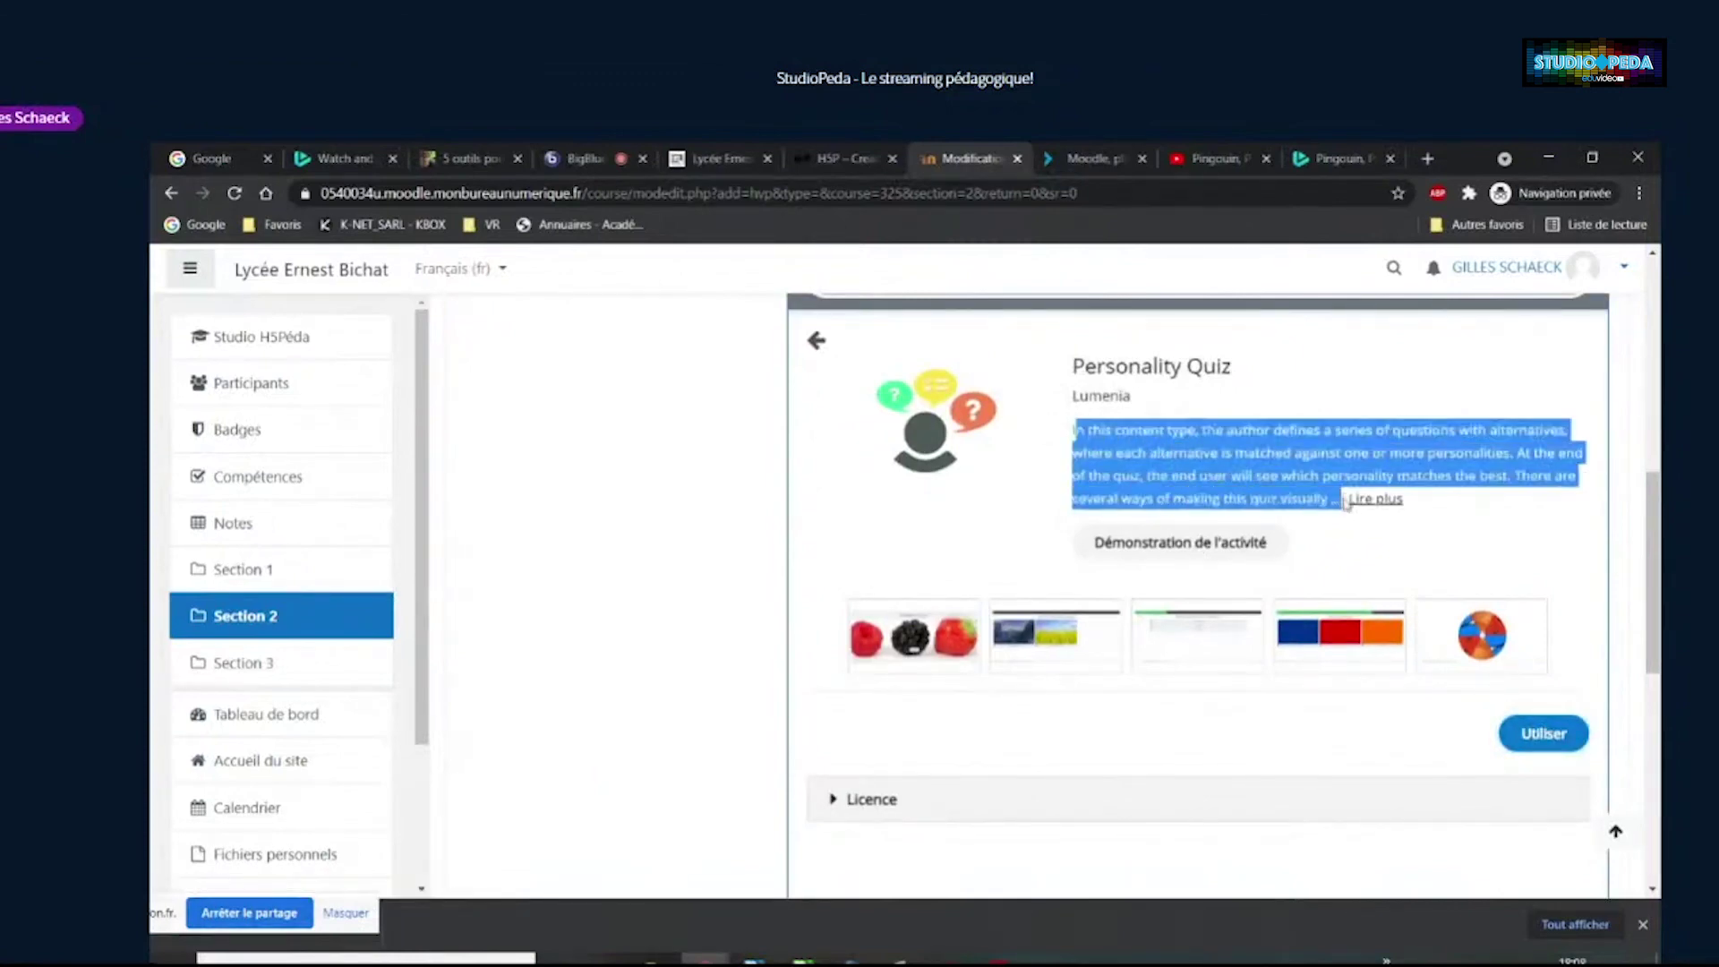
# Open the Personality Quiz demonstration on h5p.org and look over its example quiz and the site address
pyautogui.click(1178, 547)
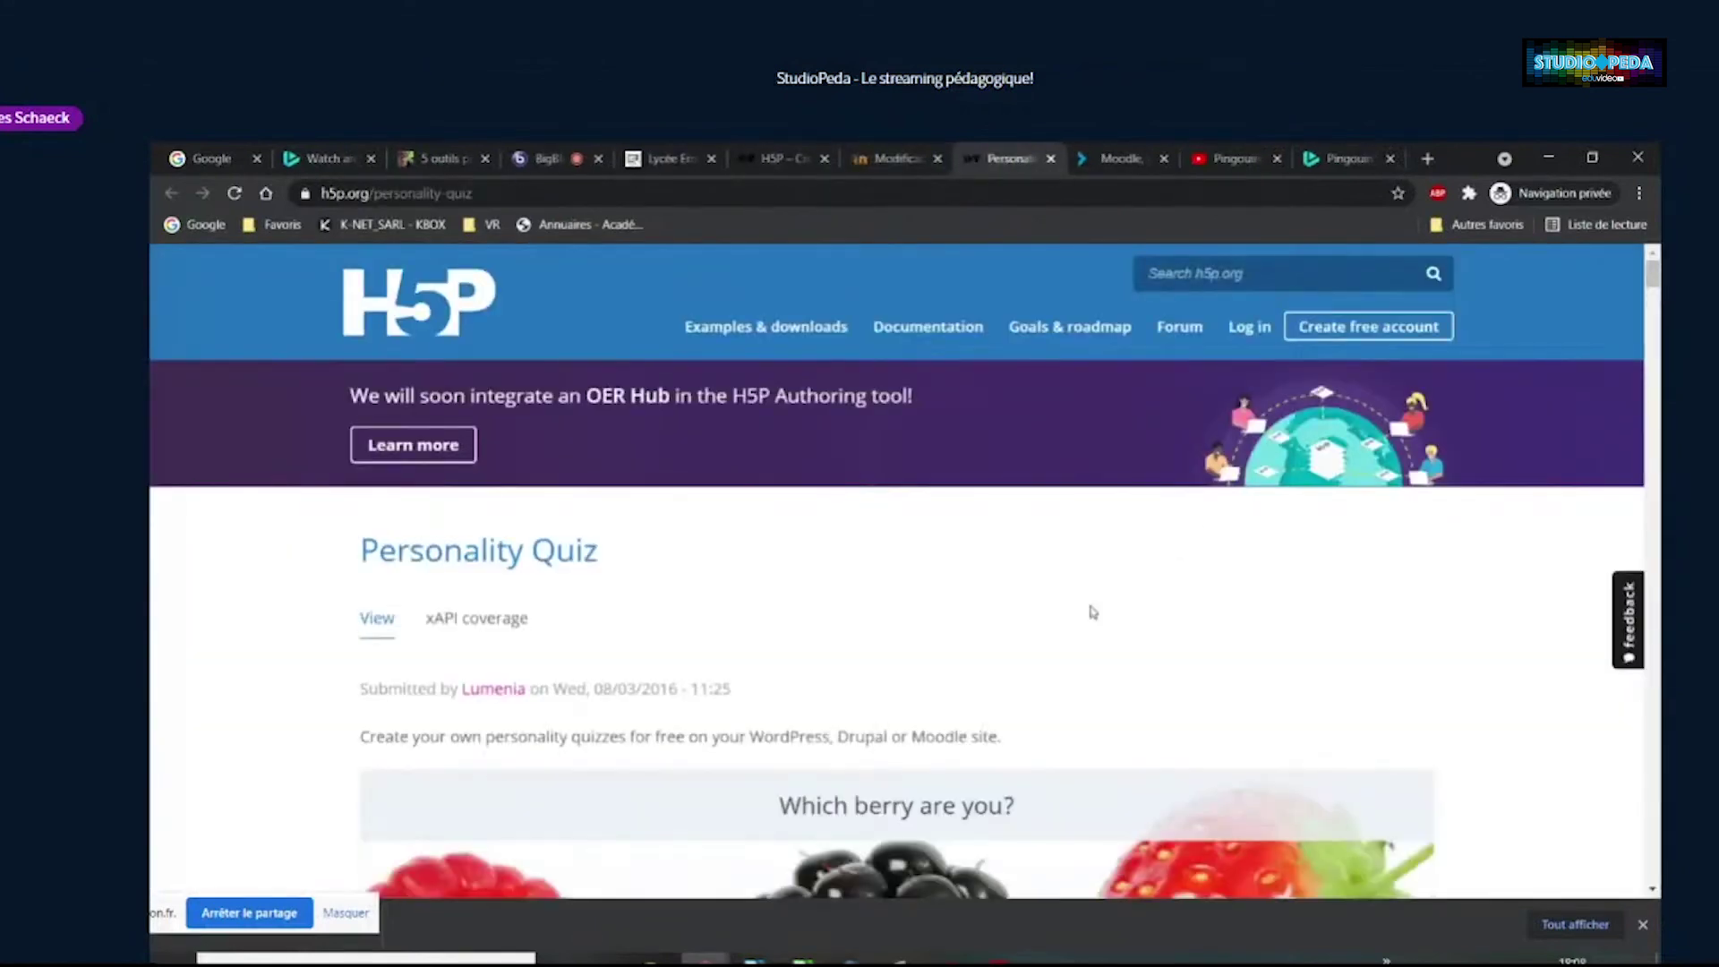
pyautogui.scroll(-3, 564, 485)
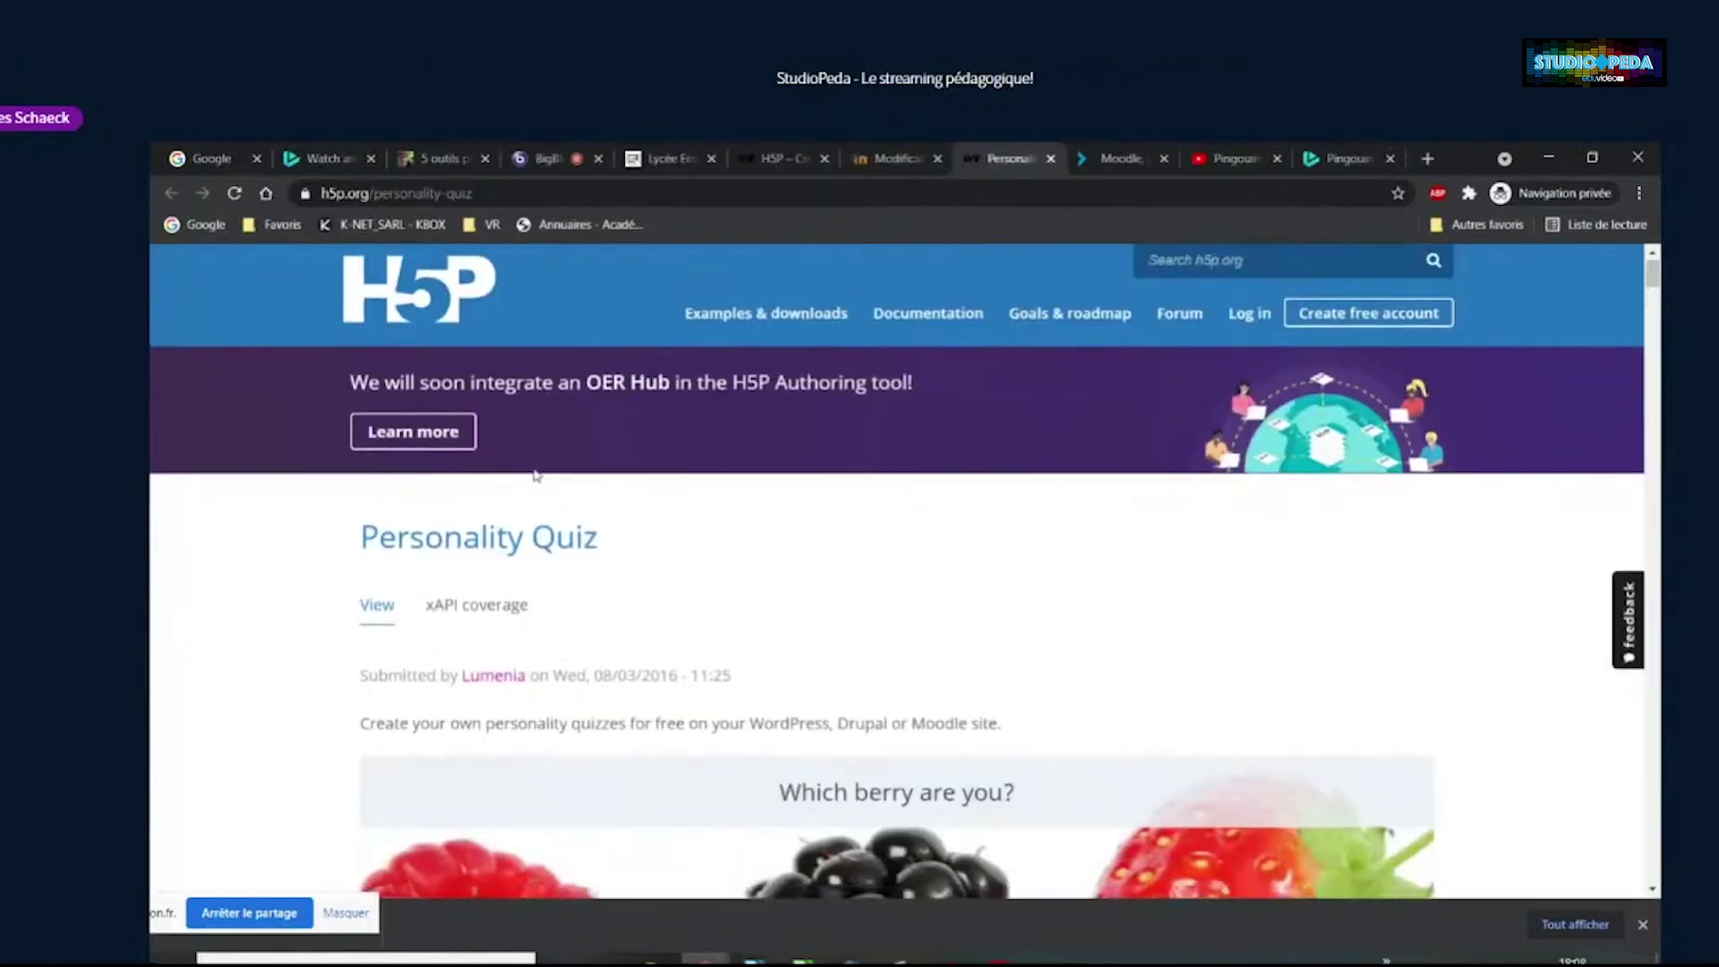
pyautogui.tripleClick(648, 357)
pyautogui.scroll(-1, 298, 439)
pyautogui.scroll(-3, 298, 439)
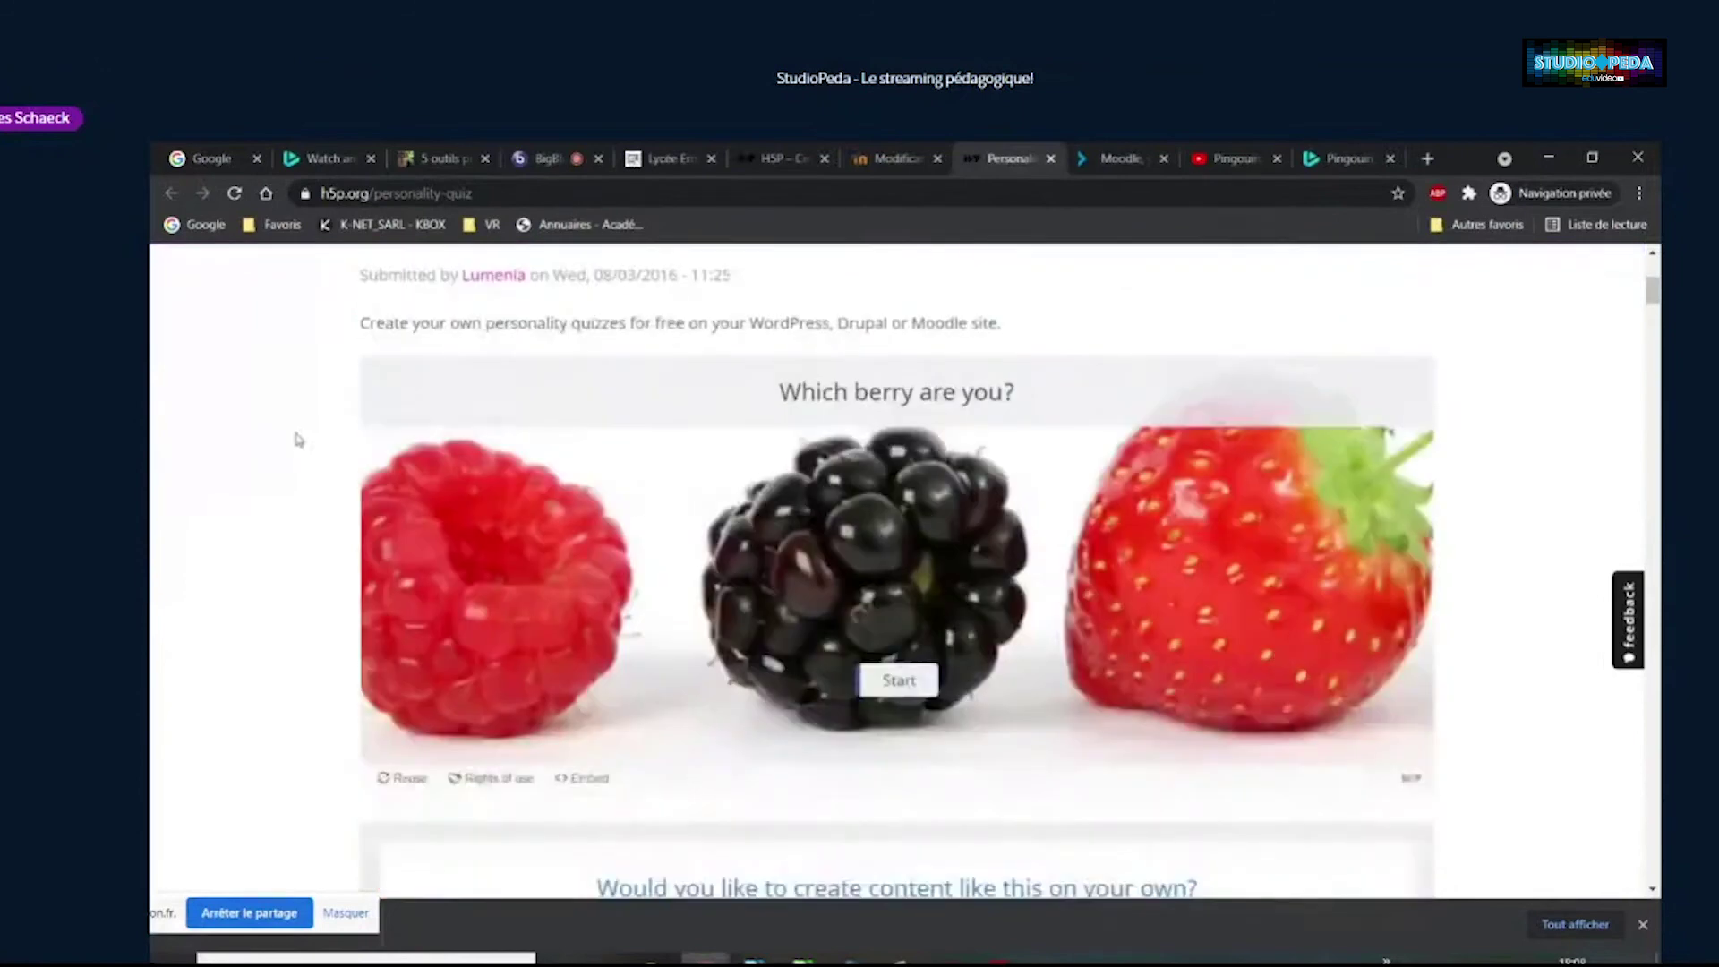
pyautogui.scroll(2, 298, 439)
pyautogui.scroll(-4, 295, 406)
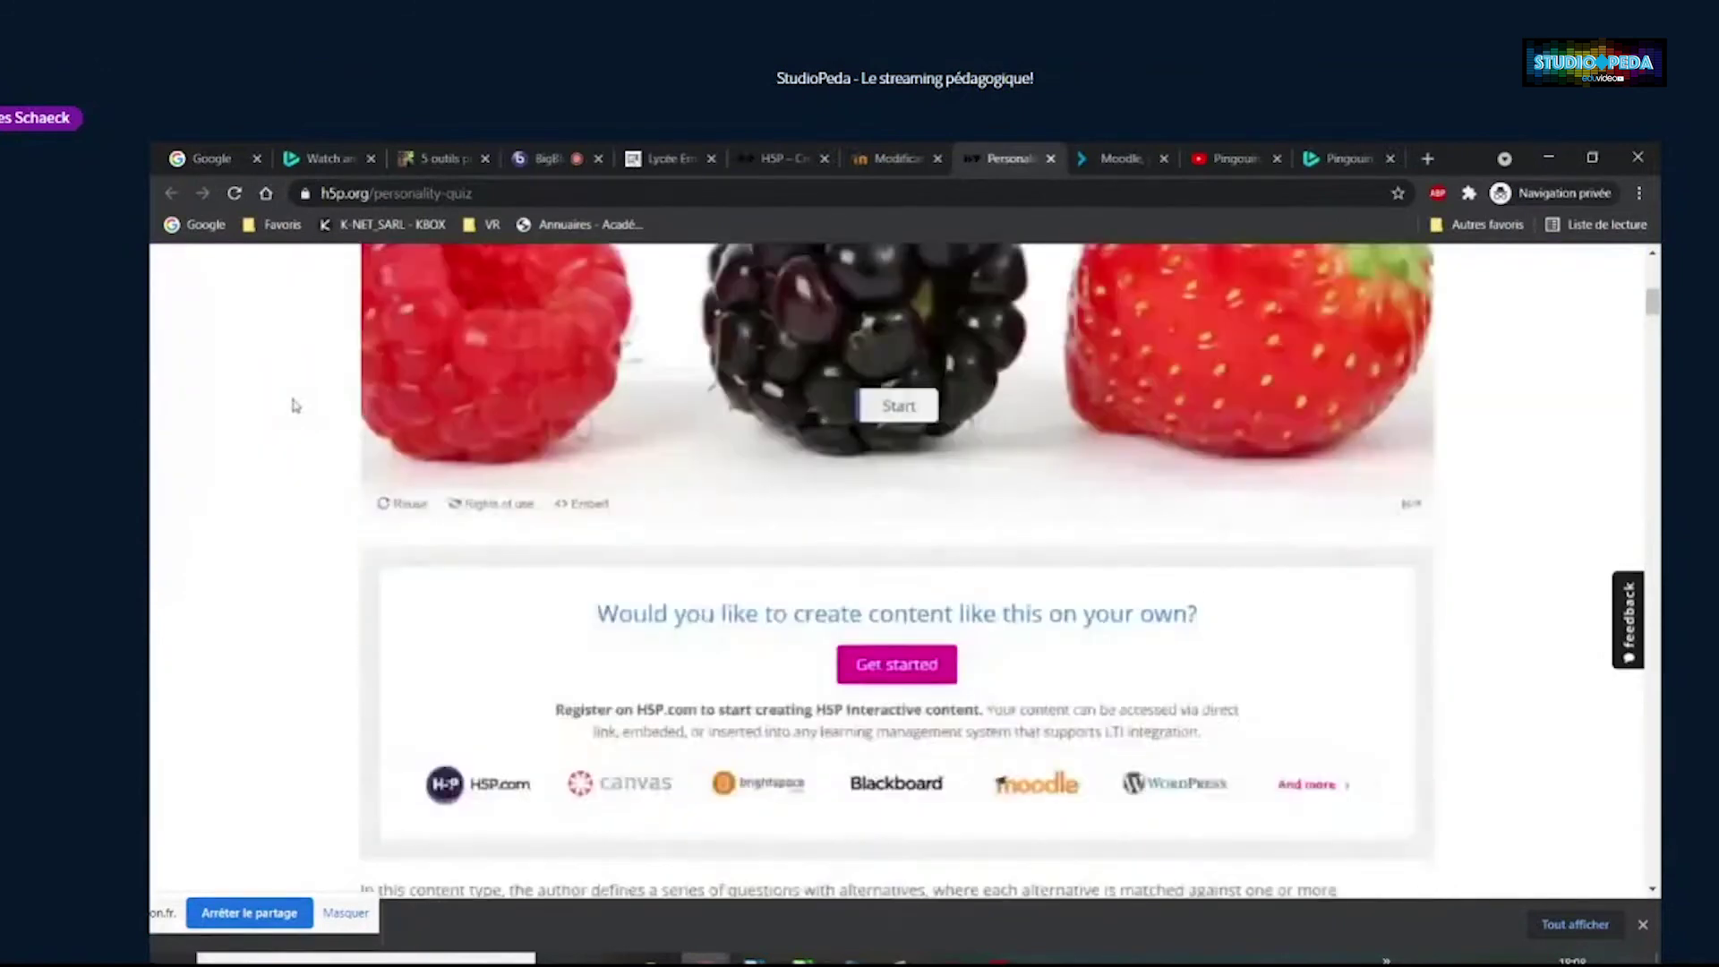
pyautogui.scroll(3, 295, 406)
pyautogui.doubleClick(344, 193)
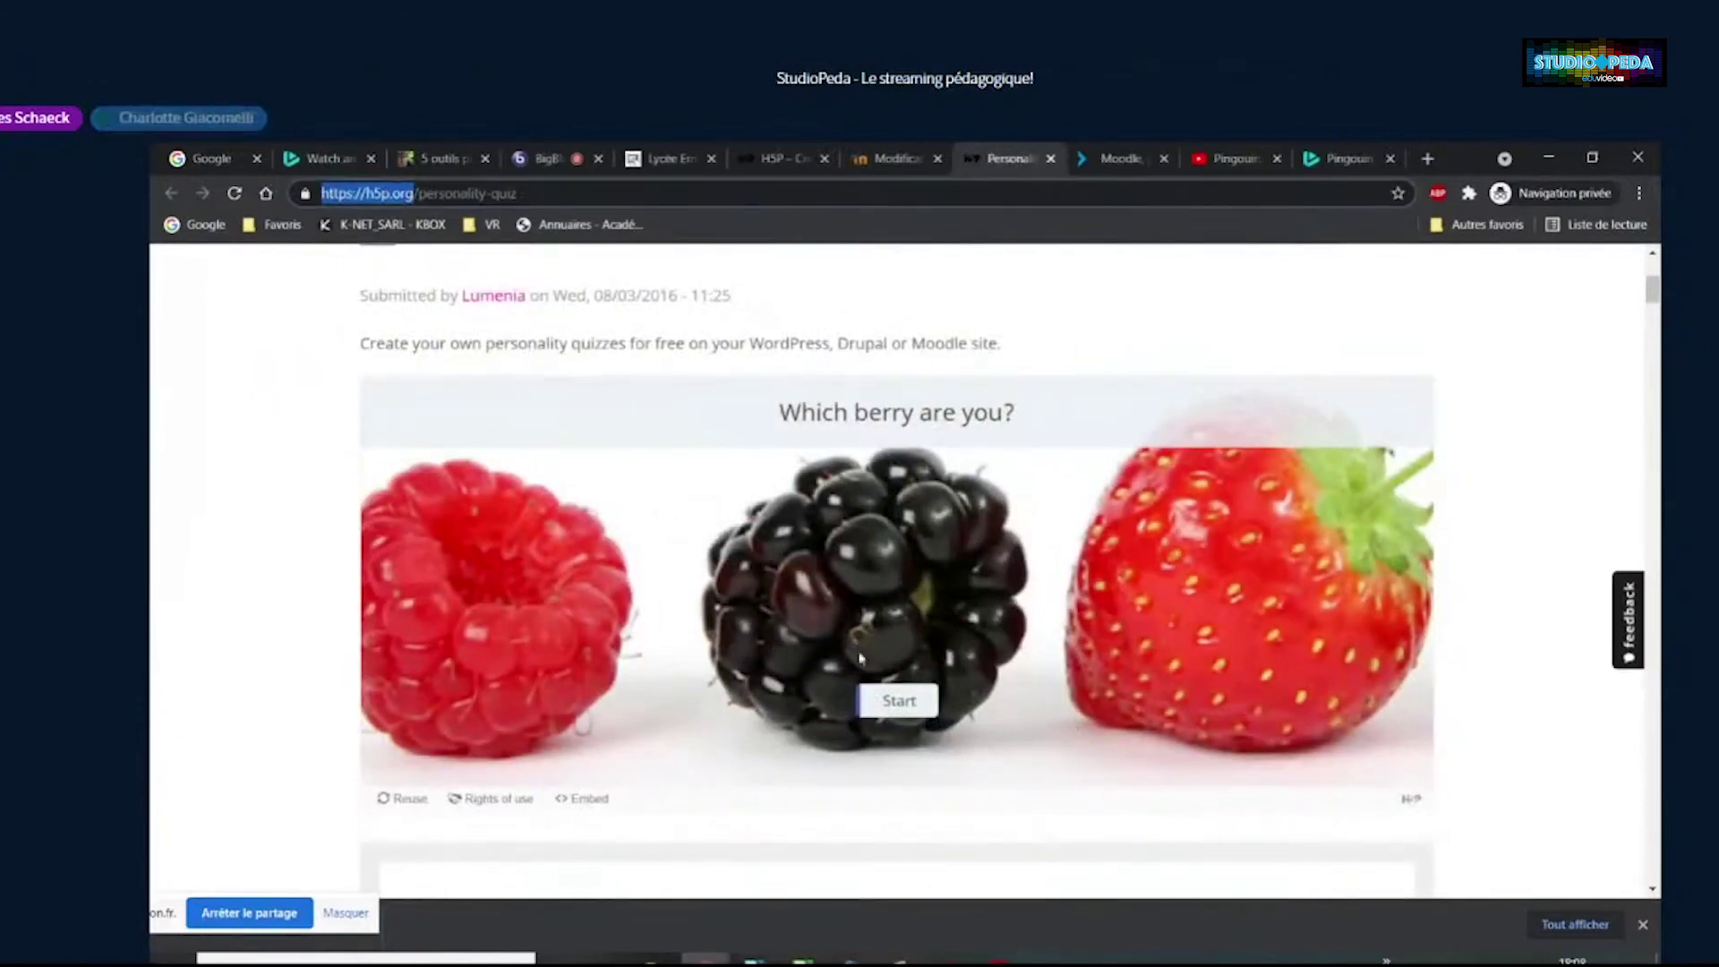
# Open the Examples & downloads page of h5p.org and look through the available content types
pyautogui.scroll(5, 291, 564)
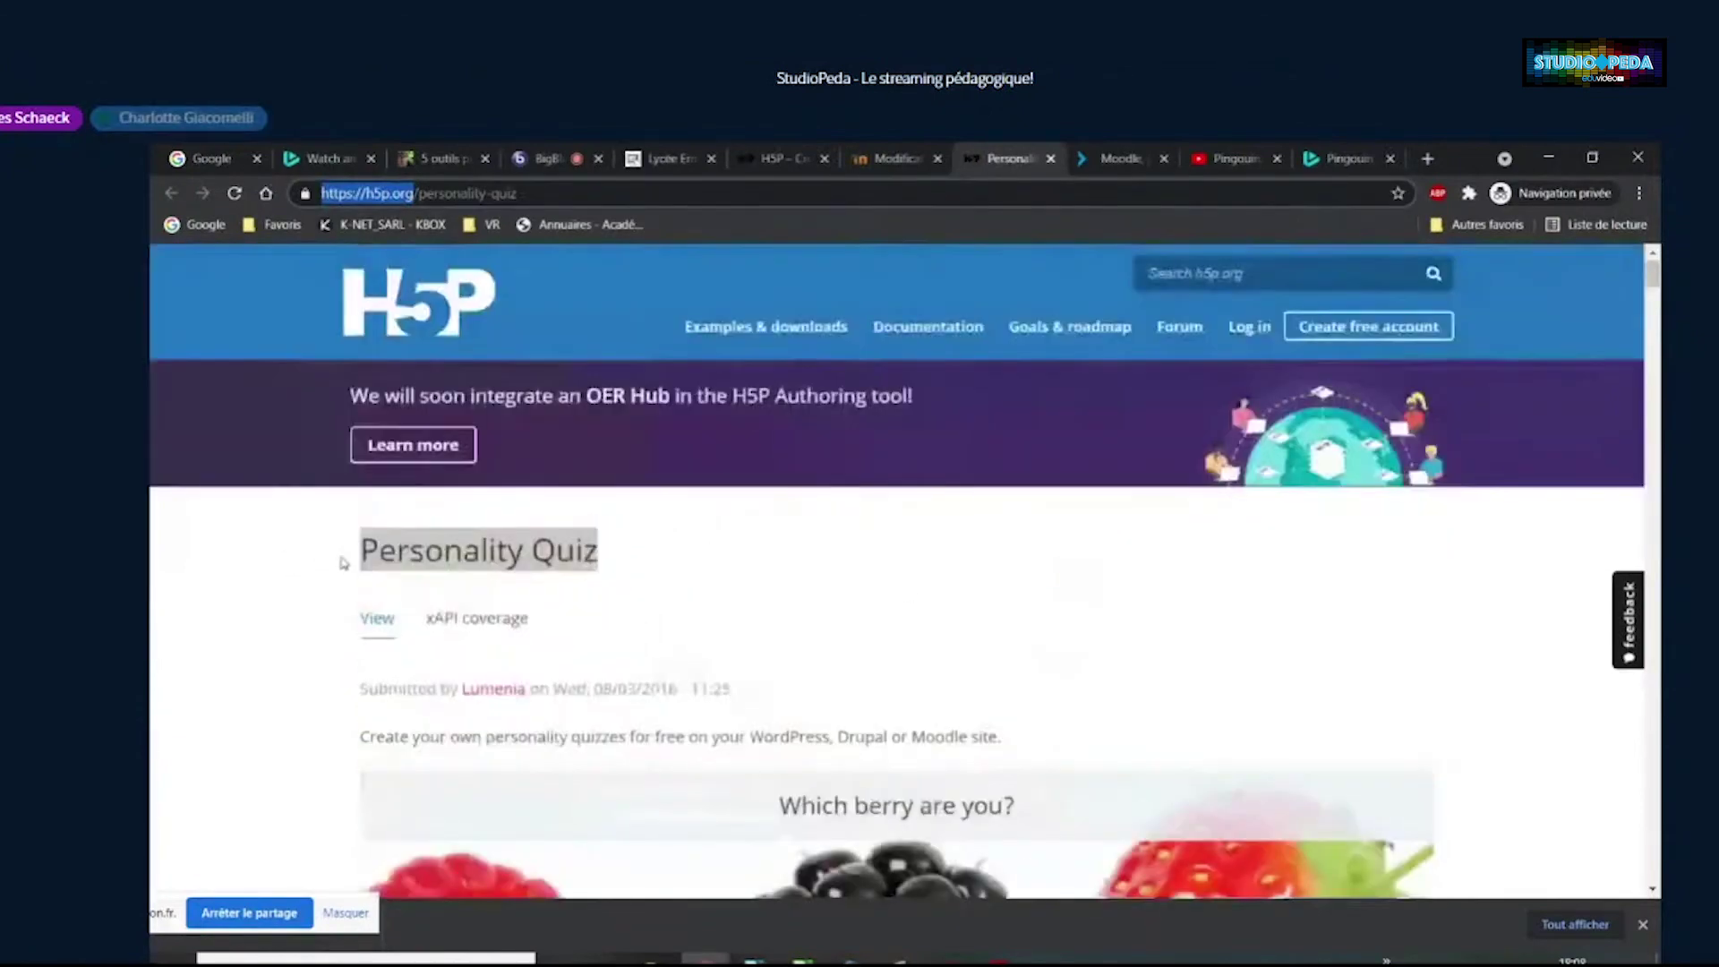
pyautogui.click(822, 330)
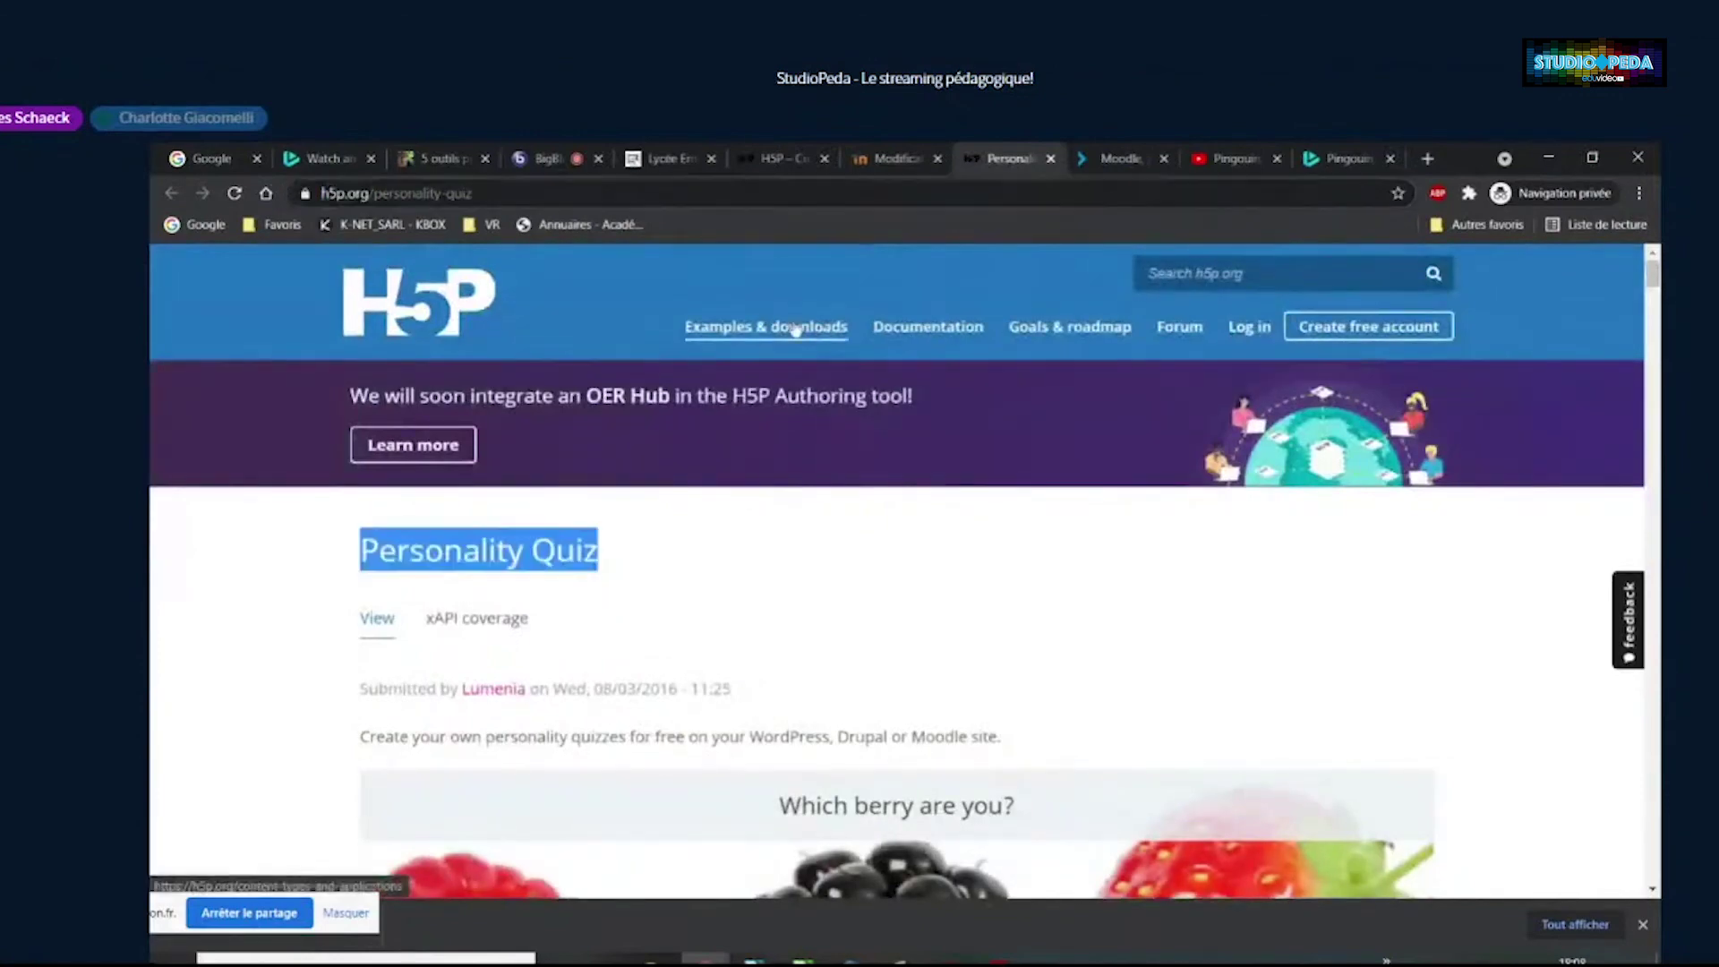
pyautogui.scroll(-6, 466, 573)
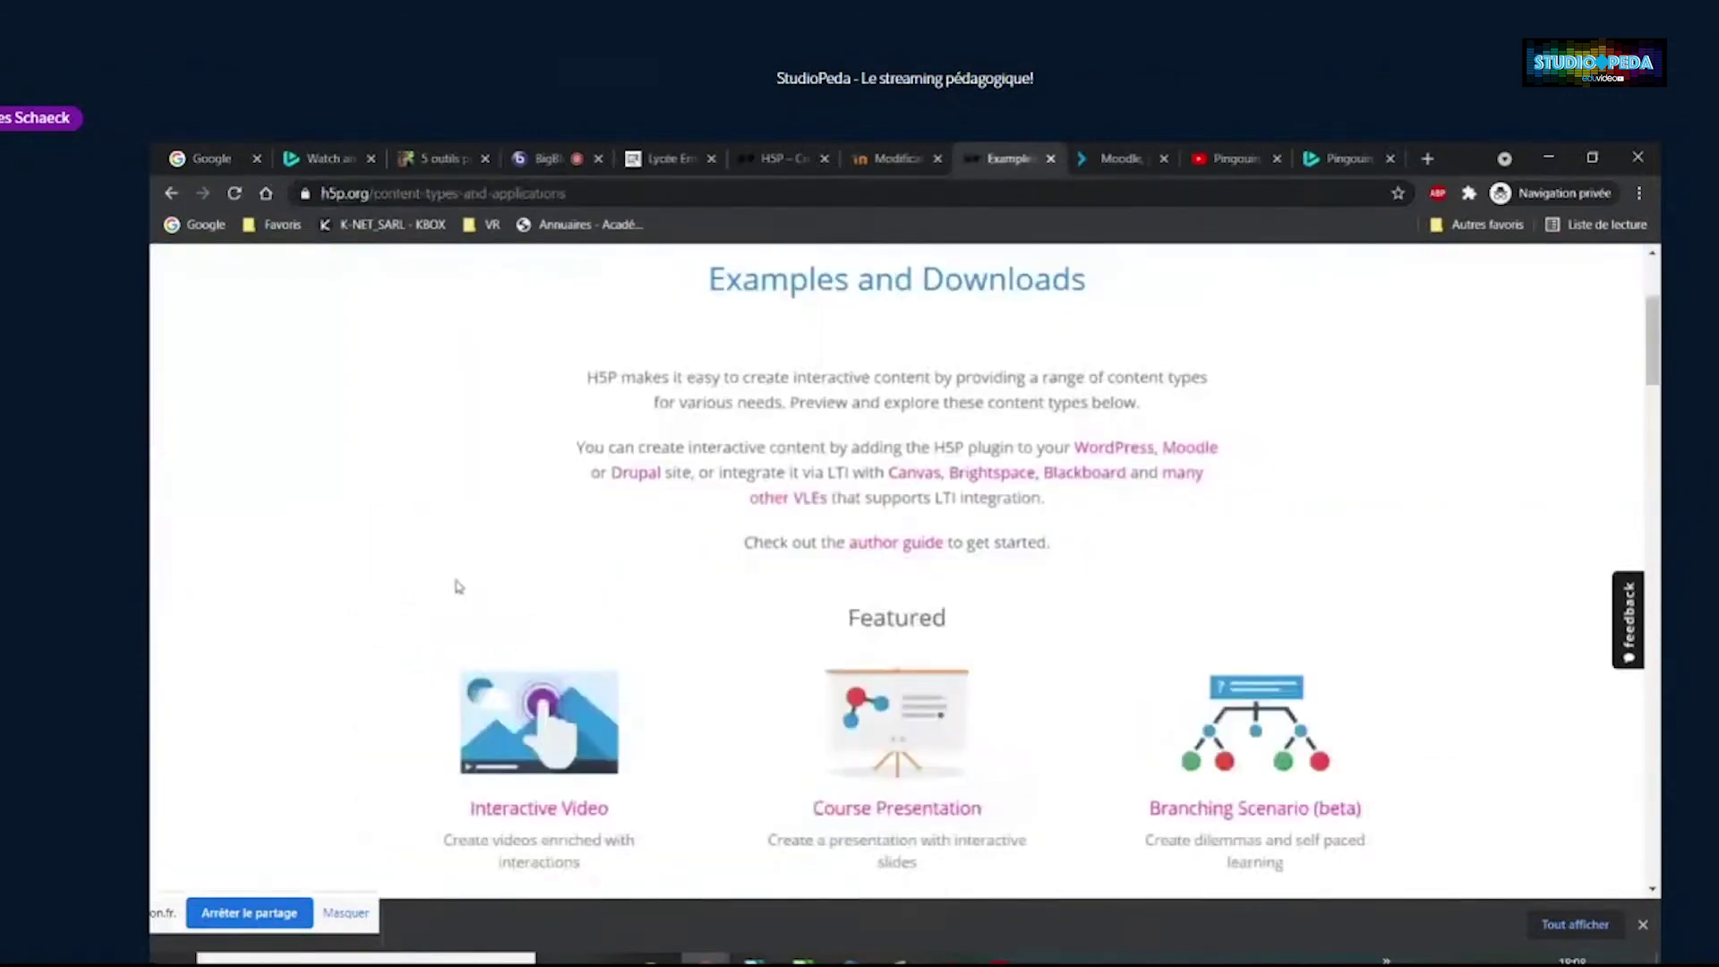
pyautogui.scroll(-4, 743, 610)
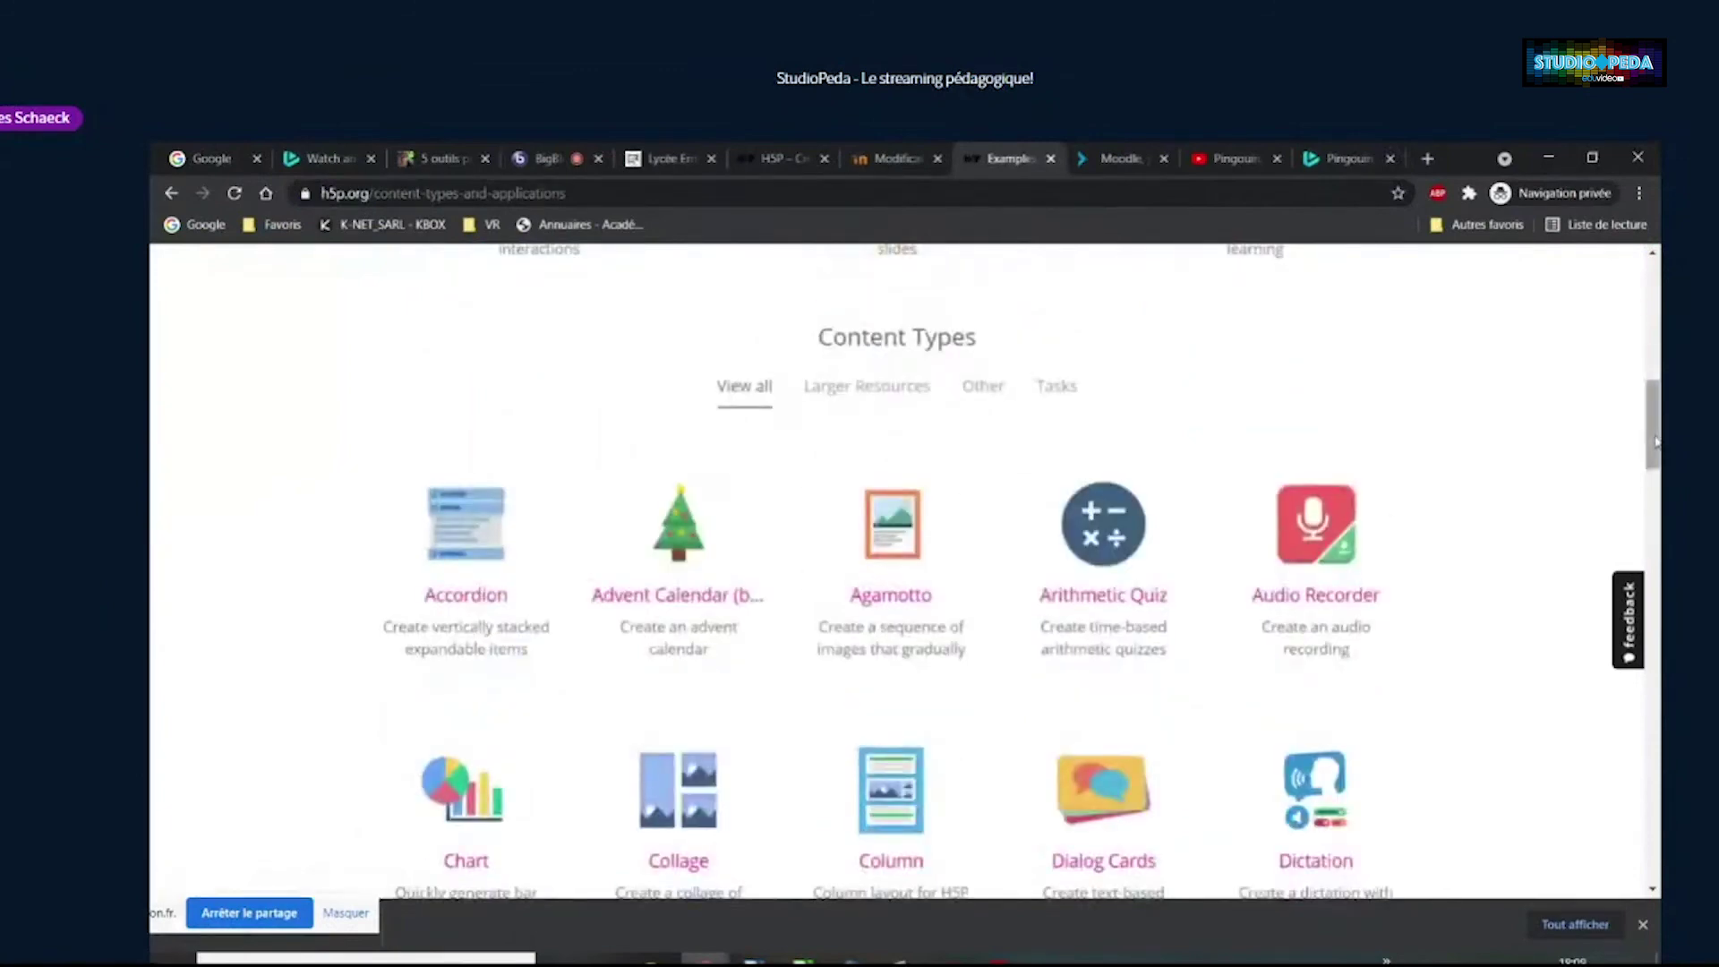
pyautogui.moveTo(1656, 440)
pyautogui.mouseDown()
pyautogui.moveTo(1656, 749)
pyautogui.moveTo(1638, 417)
pyautogui.mouseUp()
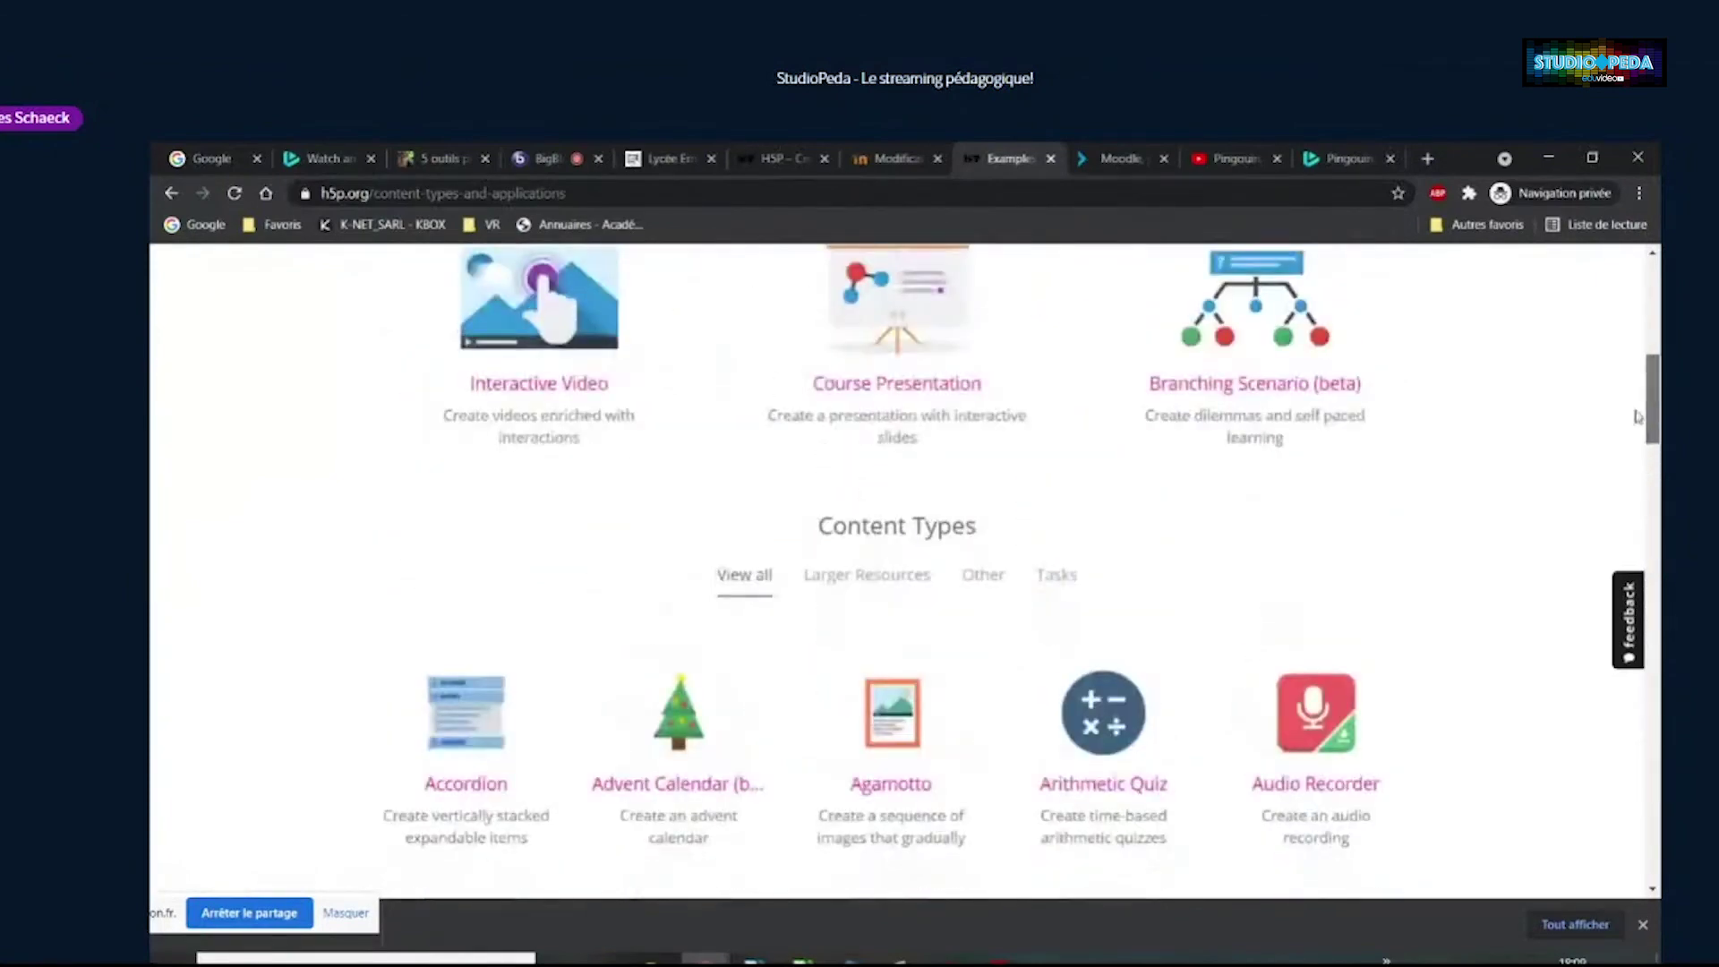
pyautogui.scroll(-5, 1558, 457)
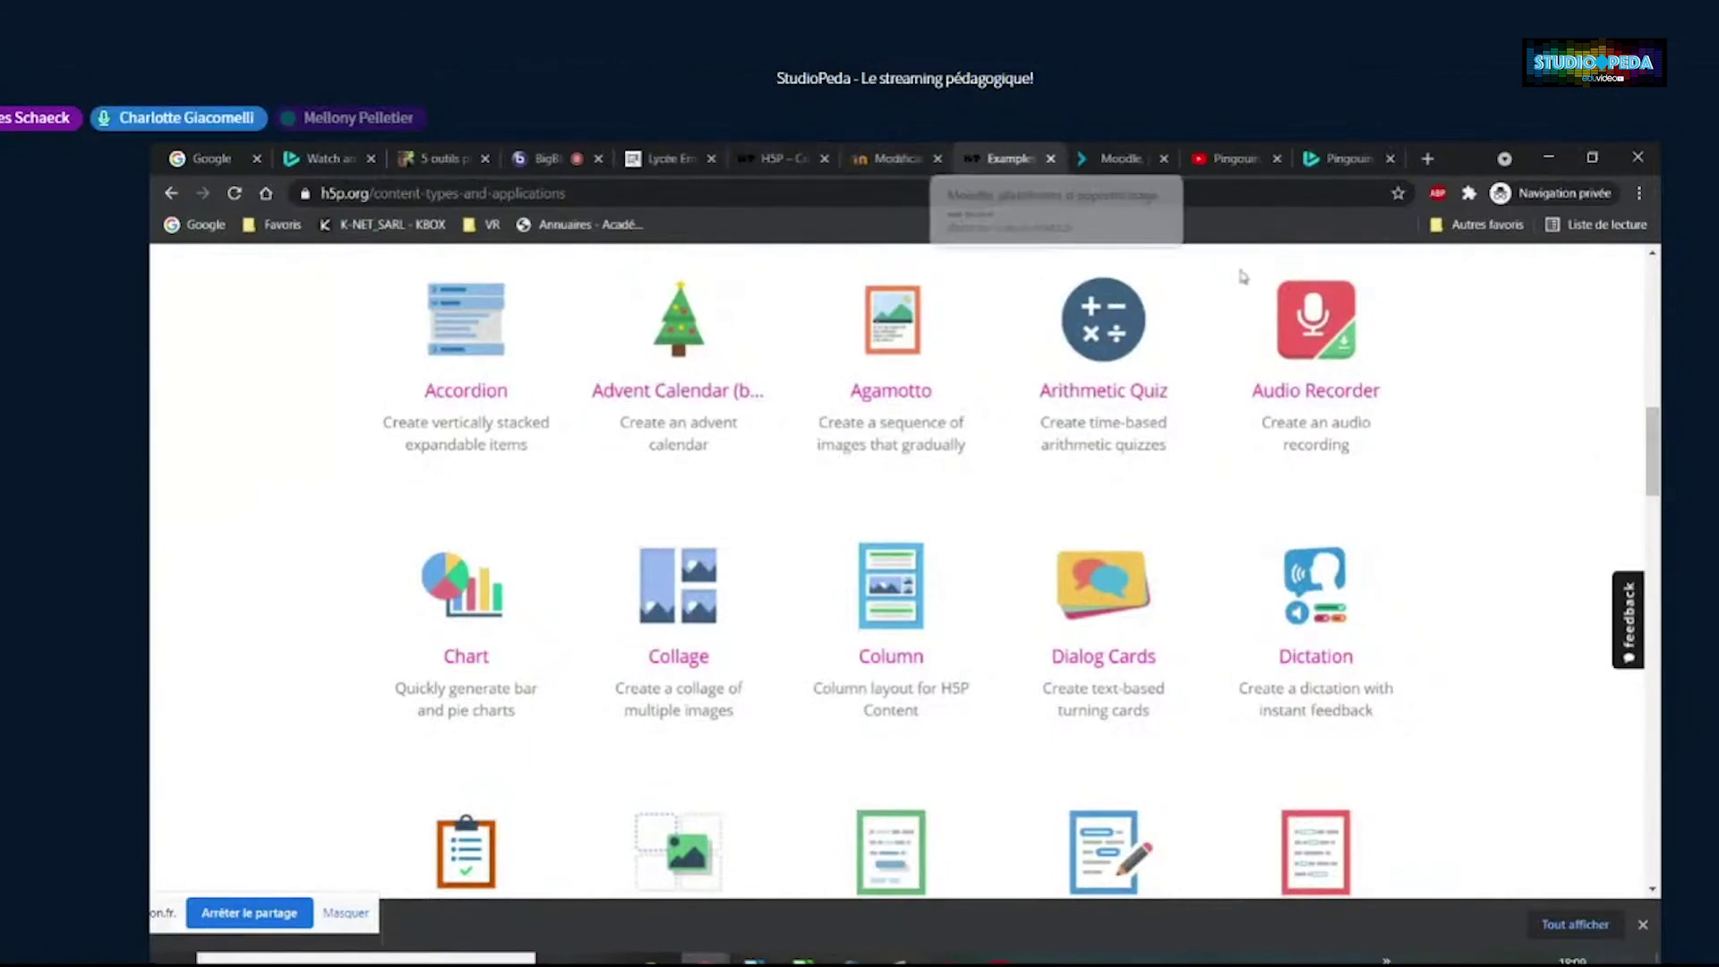
# Switch to the DANE Nancy-Metz Moodle page and go to its list of example H5P activities
pyautogui.click(1120, 159)
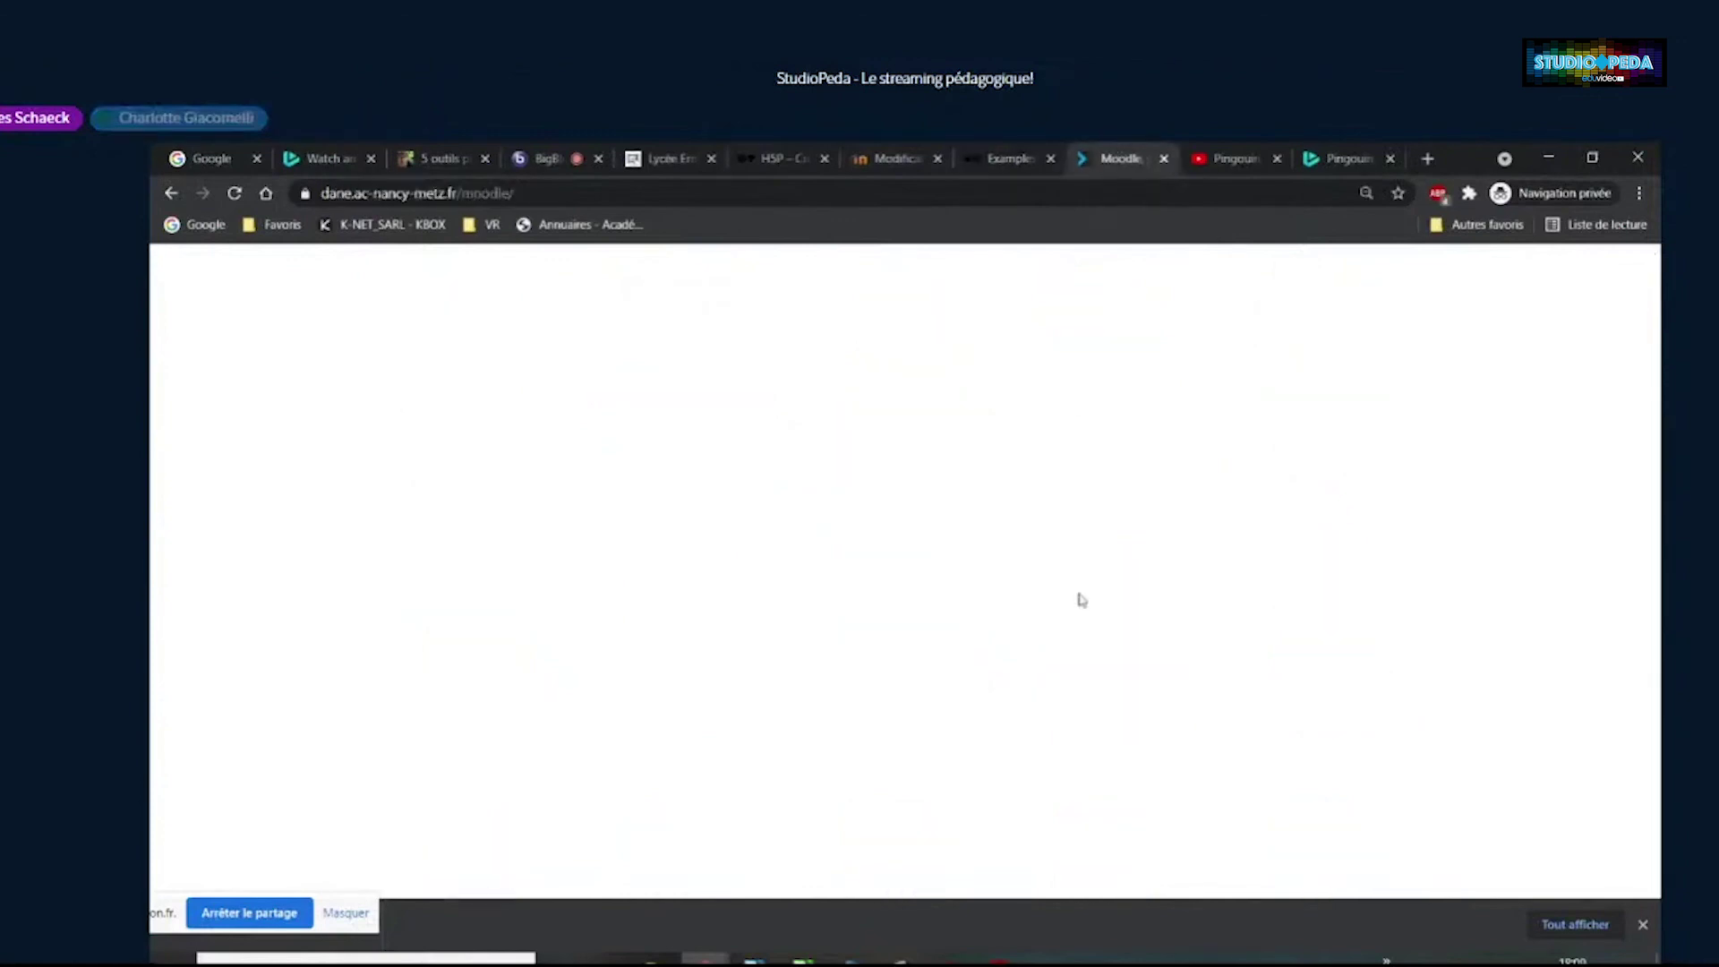
pyautogui.moveTo(1658, 309); pyautogui.dragTo(1656, 336)
pyautogui.scroll(-2, 1657, 336)
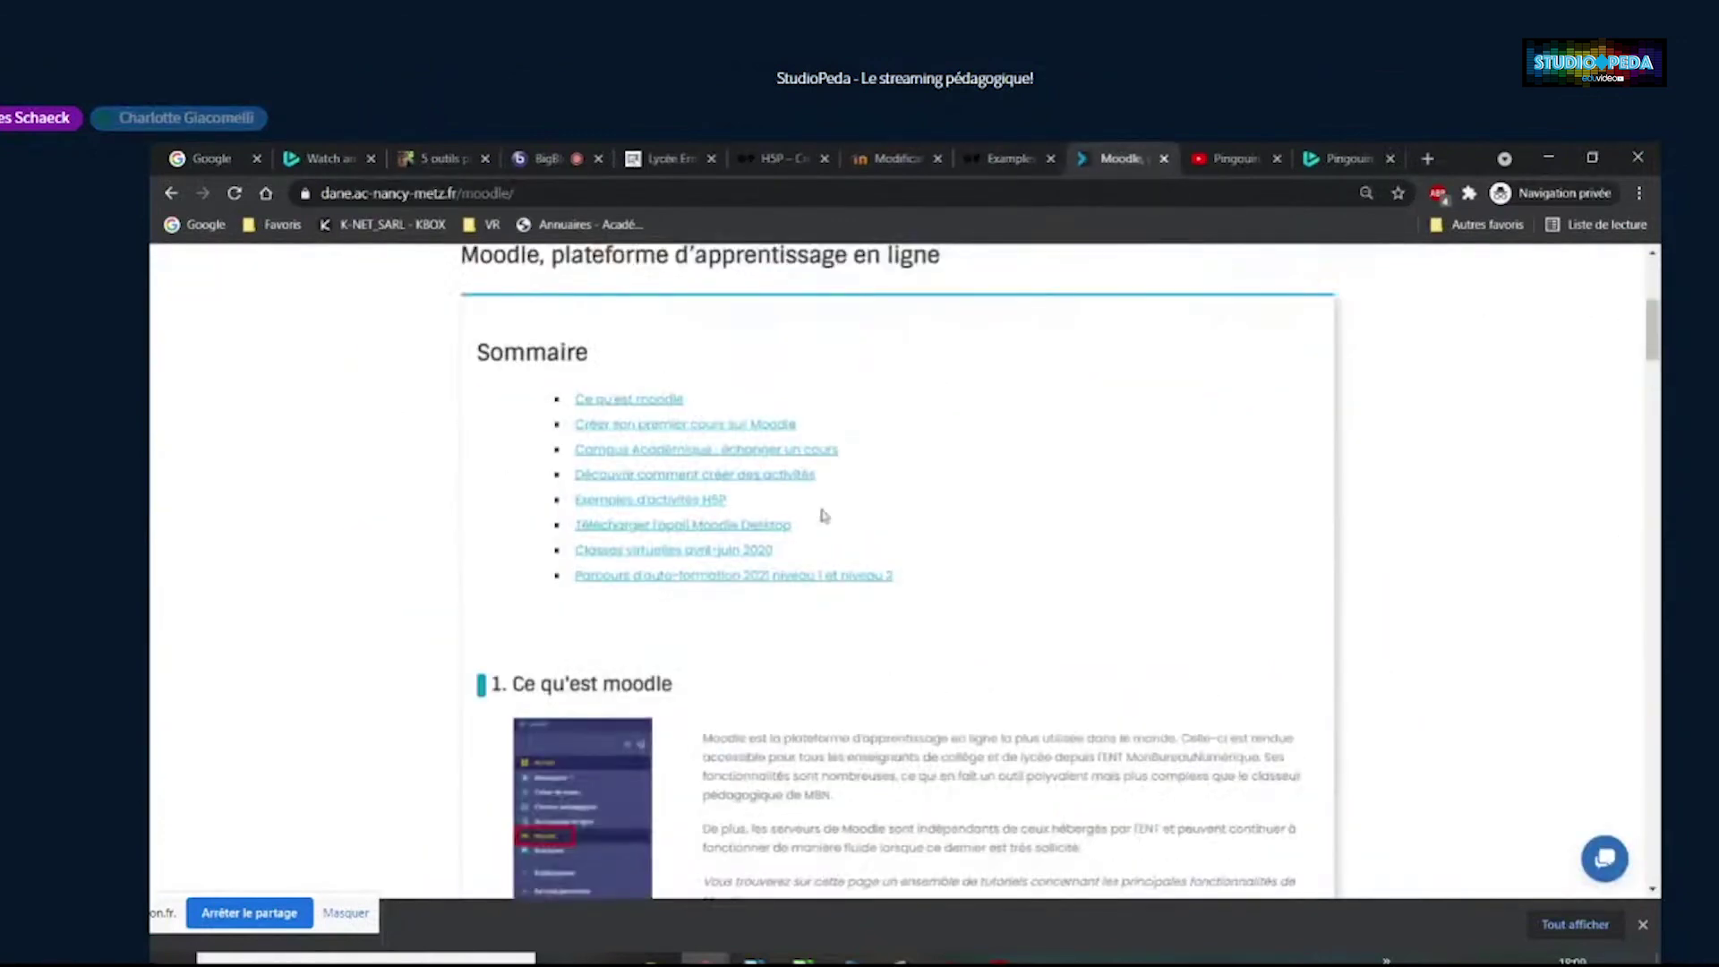
pyautogui.moveTo(1650, 337); pyautogui.dragTo(1654, 631)
pyautogui.scroll(2, 895, 573)
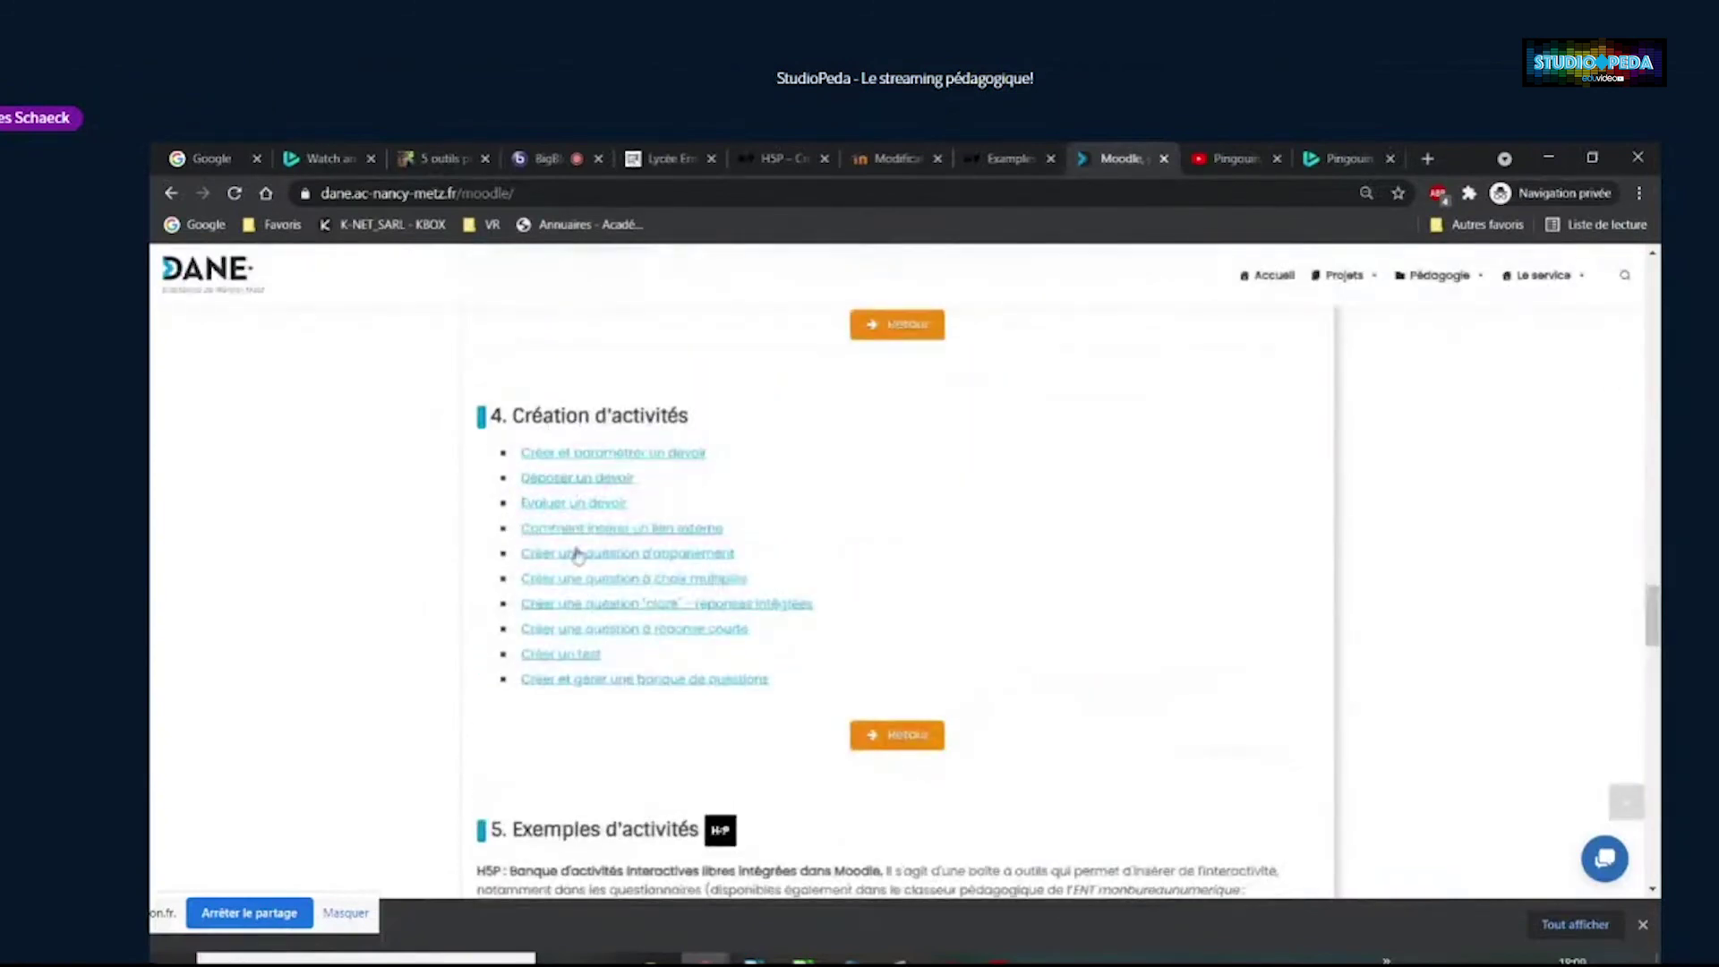
pyautogui.scroll(-10, 614, 542)
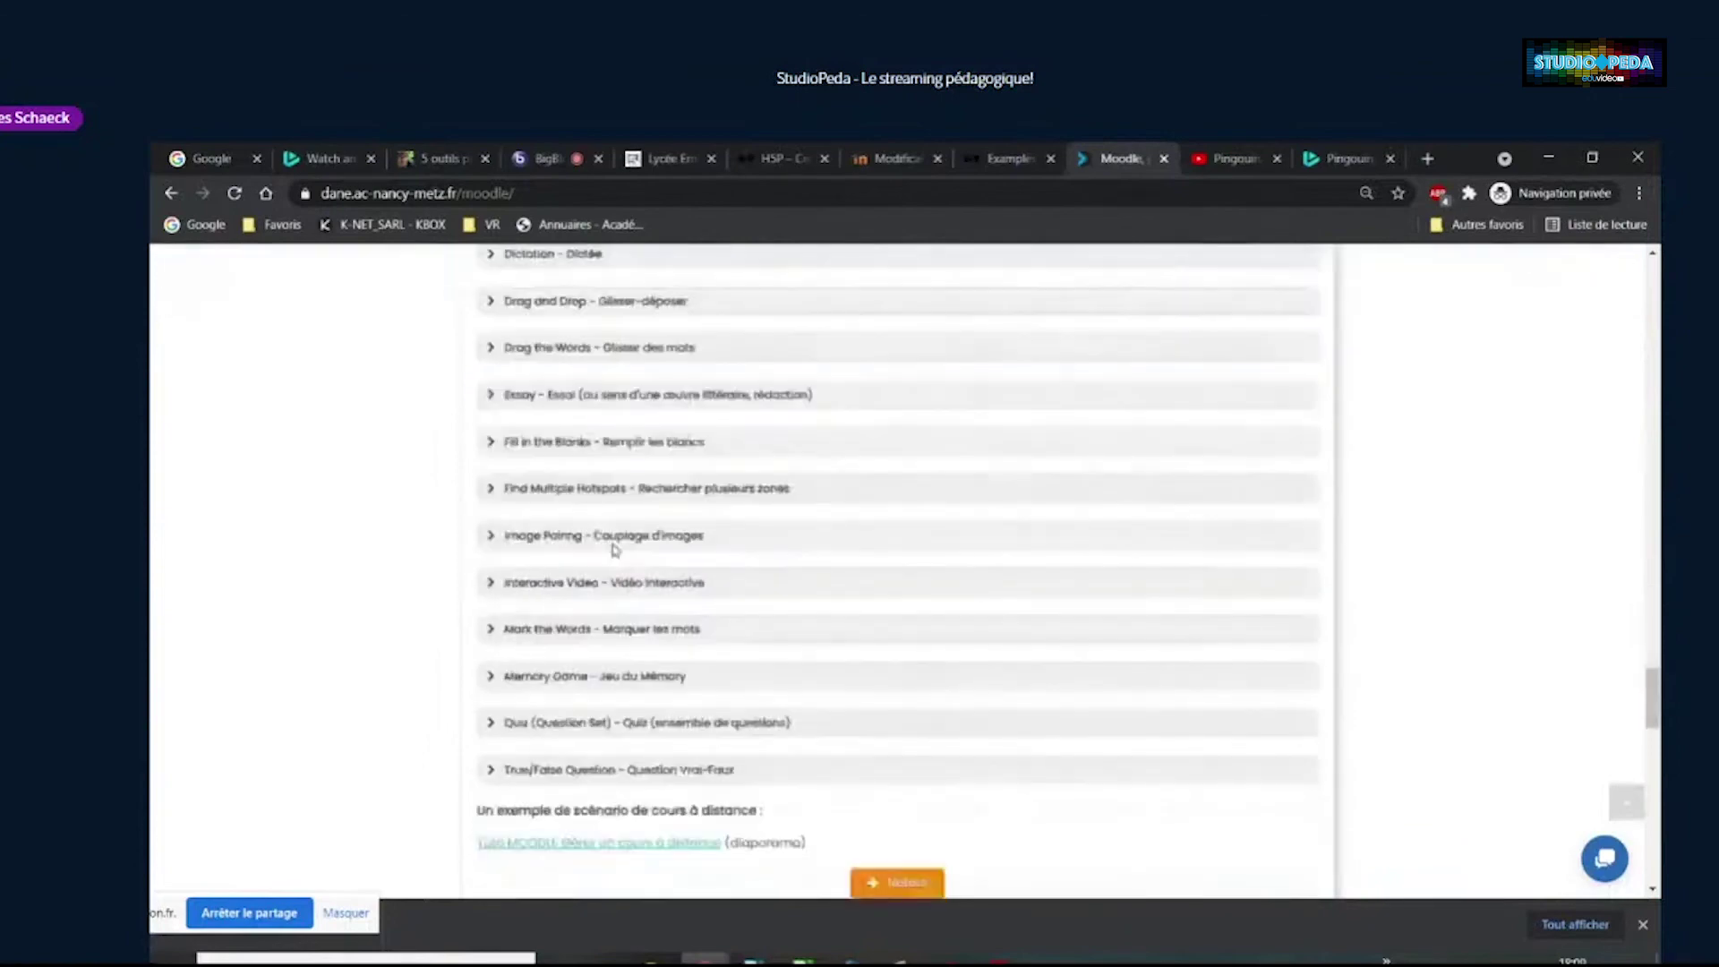
# Expand the Accordion and Agamotto entries and look over the H5P activity descriptions
pyautogui.scroll(3, 616, 550)
pyautogui.click(510, 410)
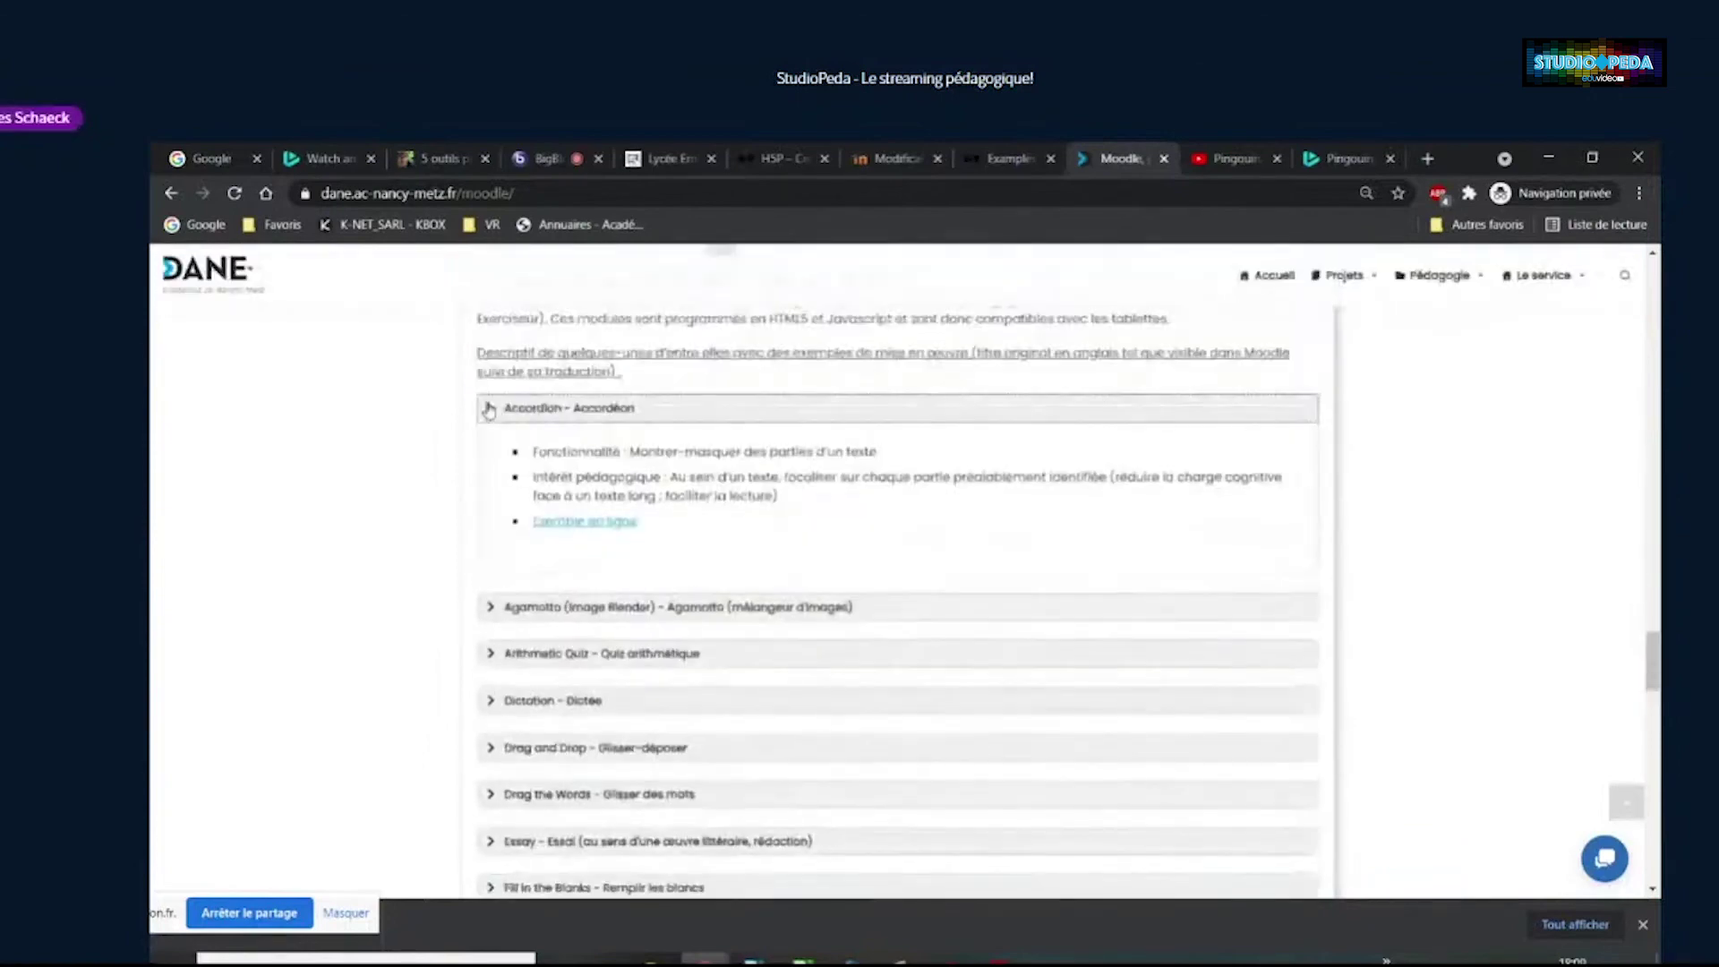
pyautogui.click(504, 614)
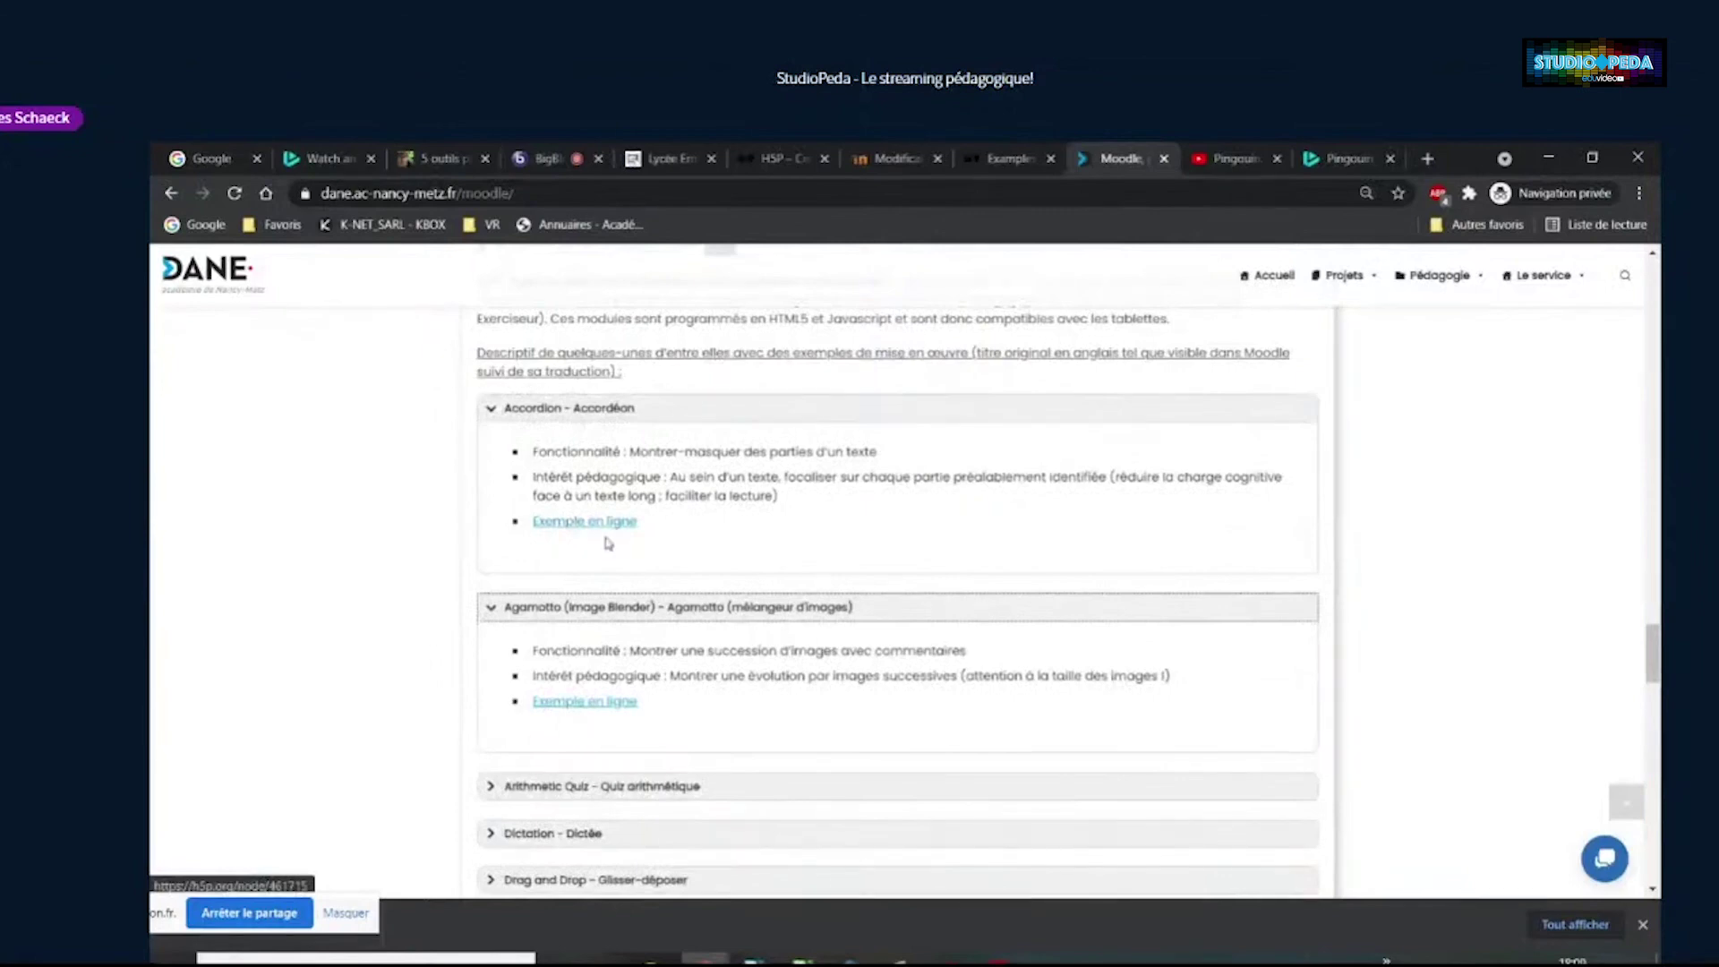
pyautogui.scroll(-4, 608, 543)
pyautogui.scroll(-3, 602, 534)
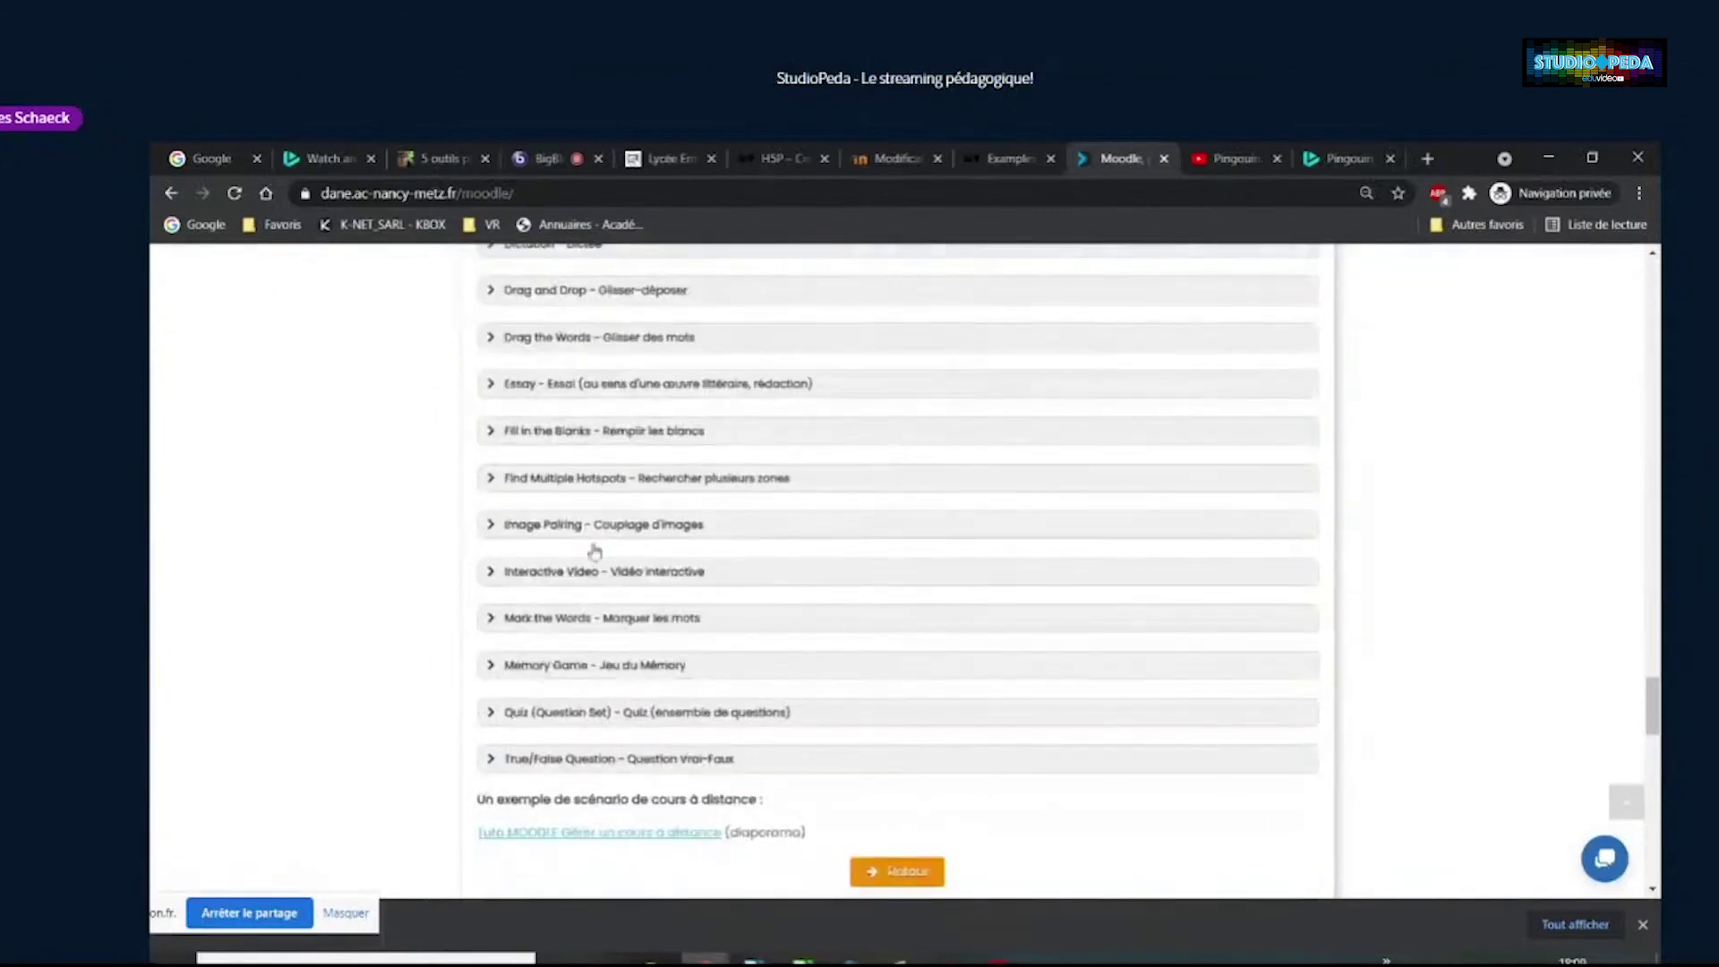
# Expand "Formation sur H5P" under the April-June 2020 virtual classes and view its training slideshow
pyautogui.scroll(-5, 616, 544)
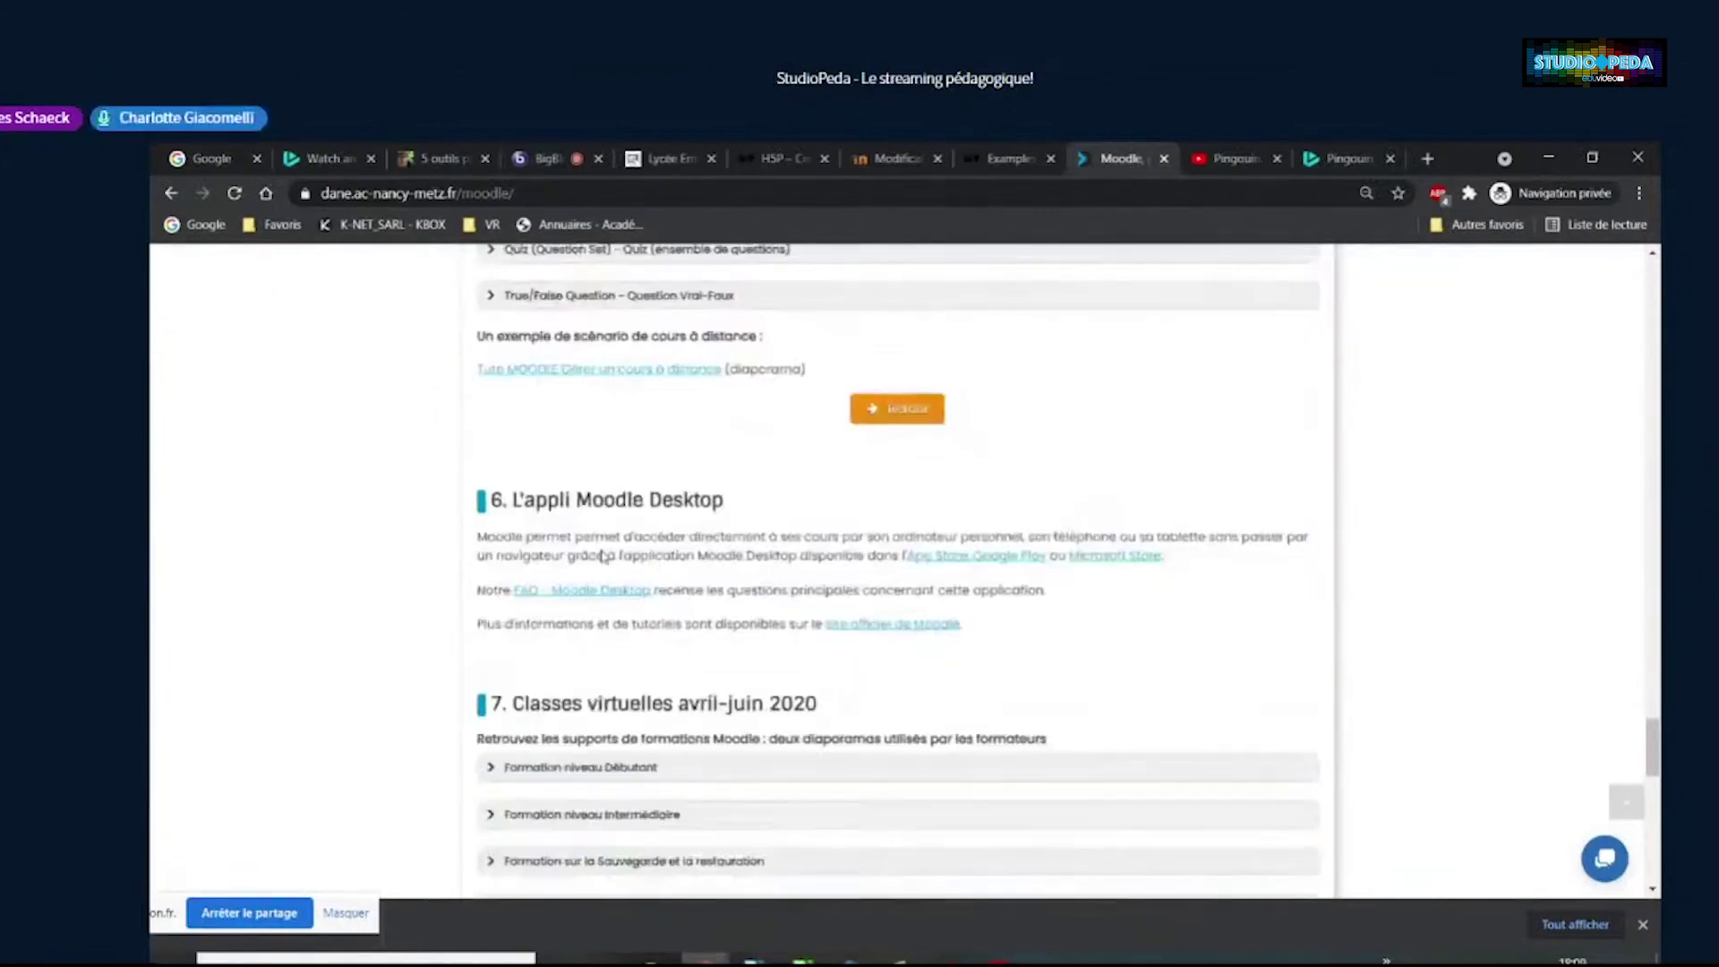
pyautogui.scroll(-1, 605, 556)
pyautogui.scroll(6, 611, 555)
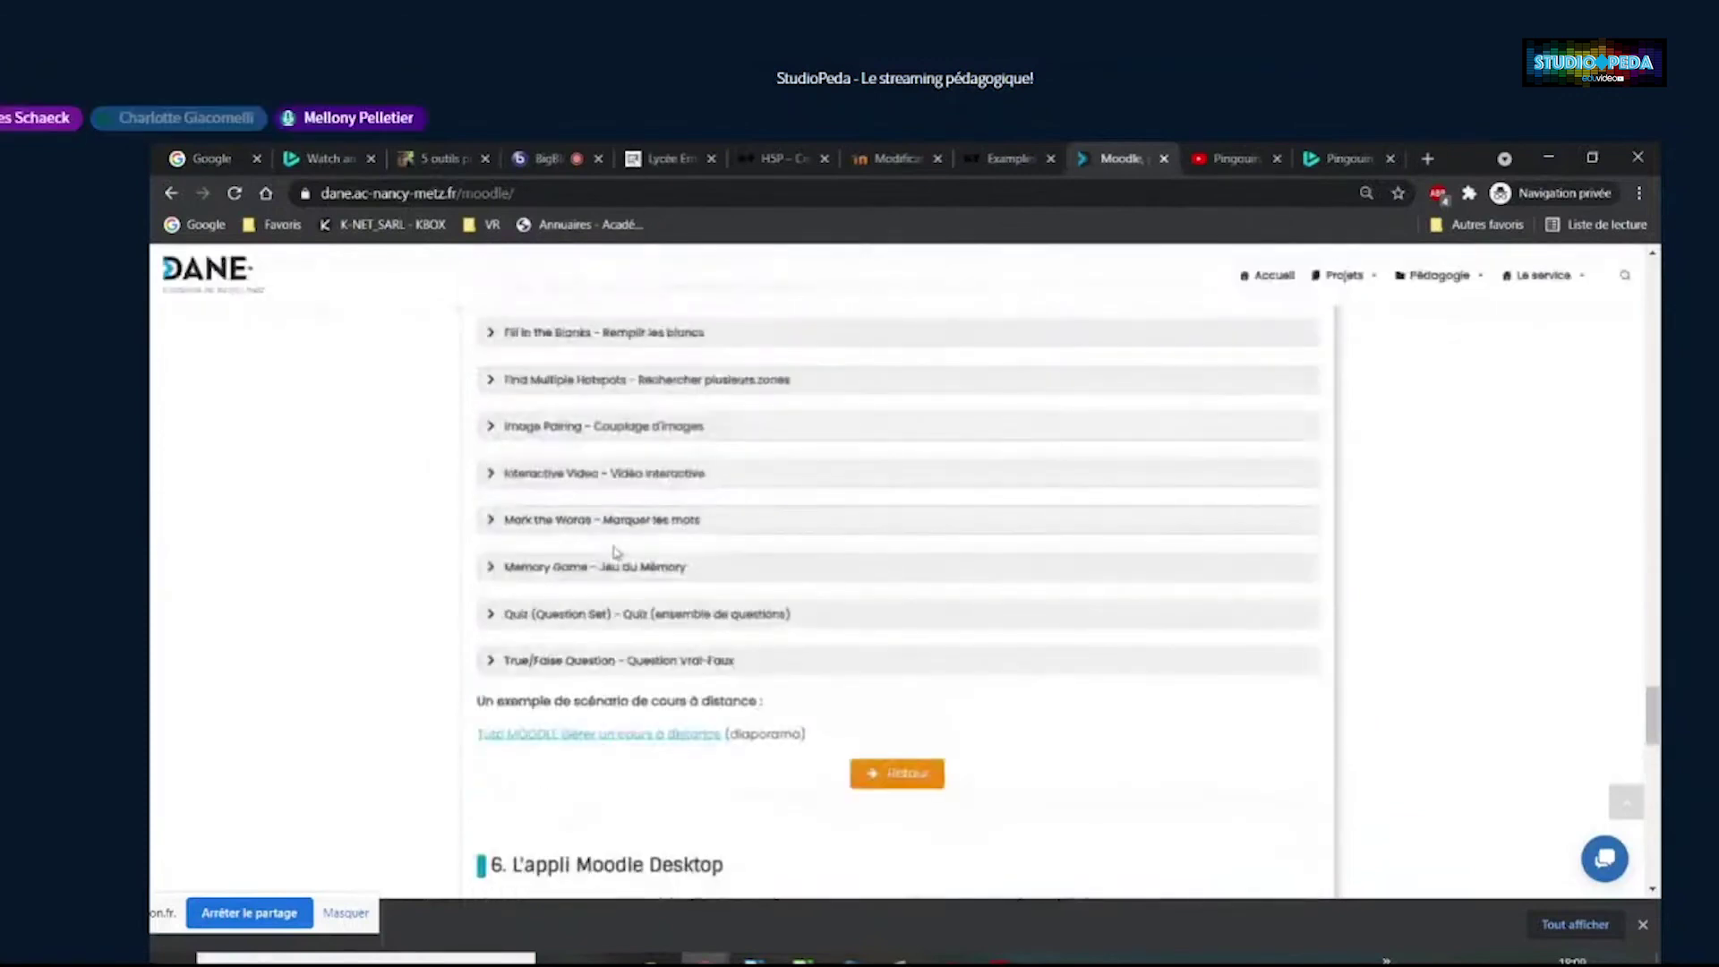
pyautogui.scroll(-6, 613, 555)
pyautogui.scroll(-3, 613, 555)
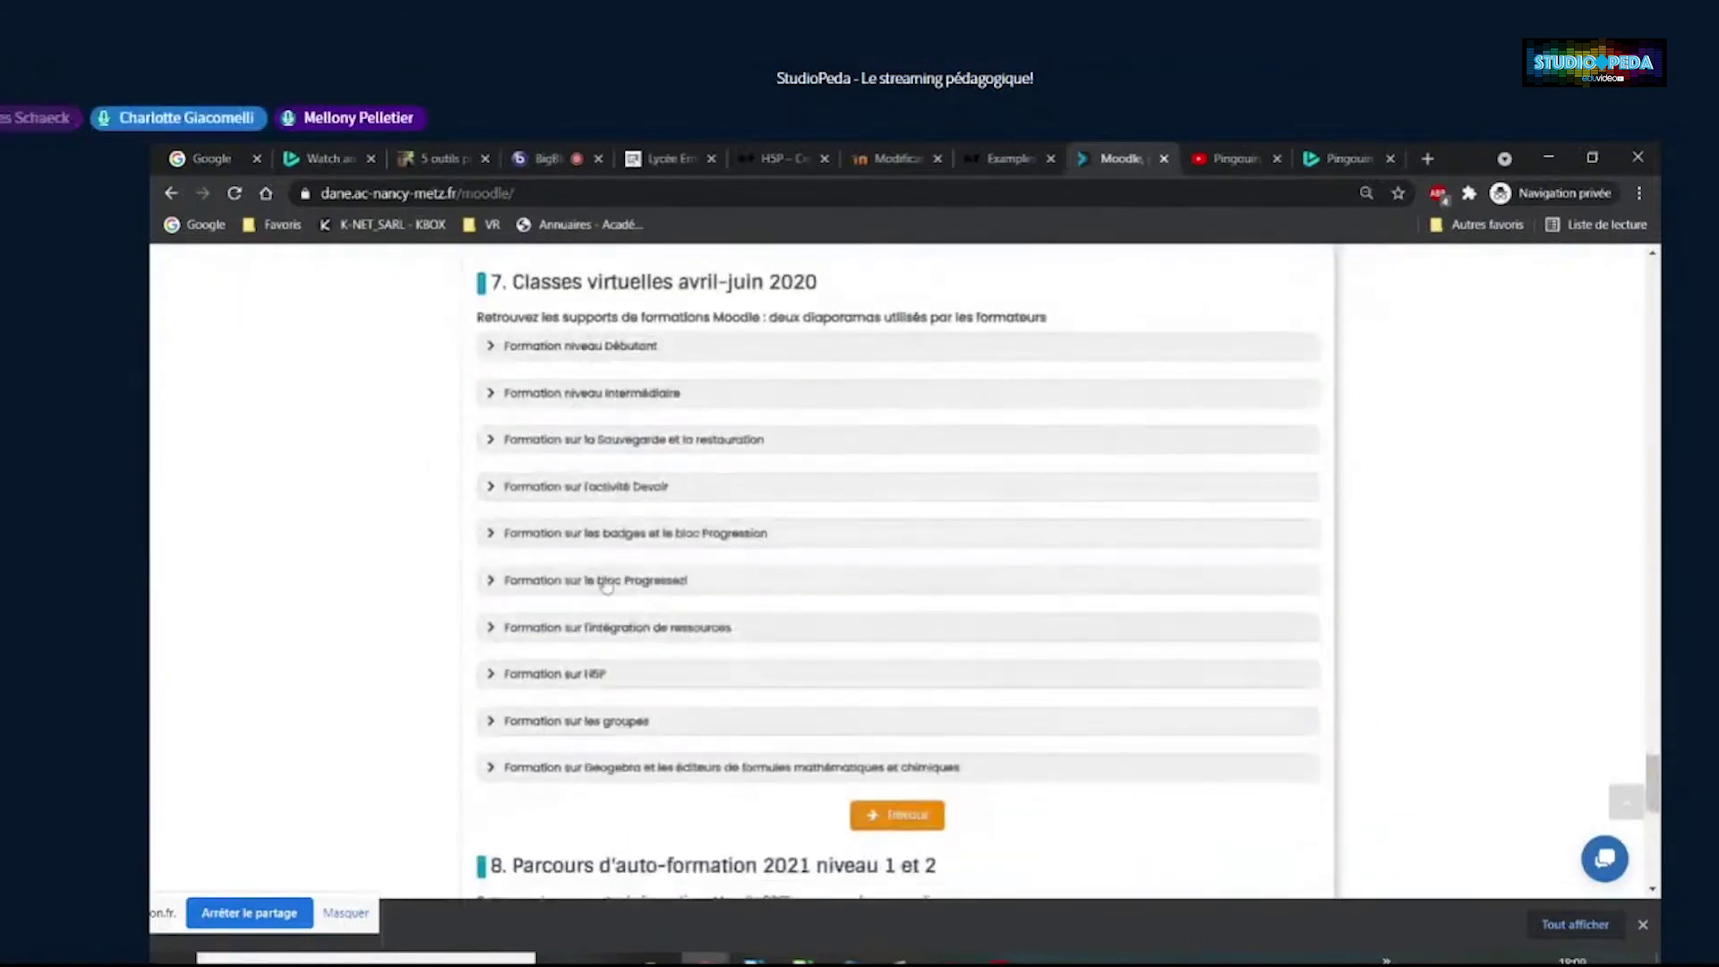
pyautogui.click(490, 676)
pyautogui.scroll(-3, 349, 475)
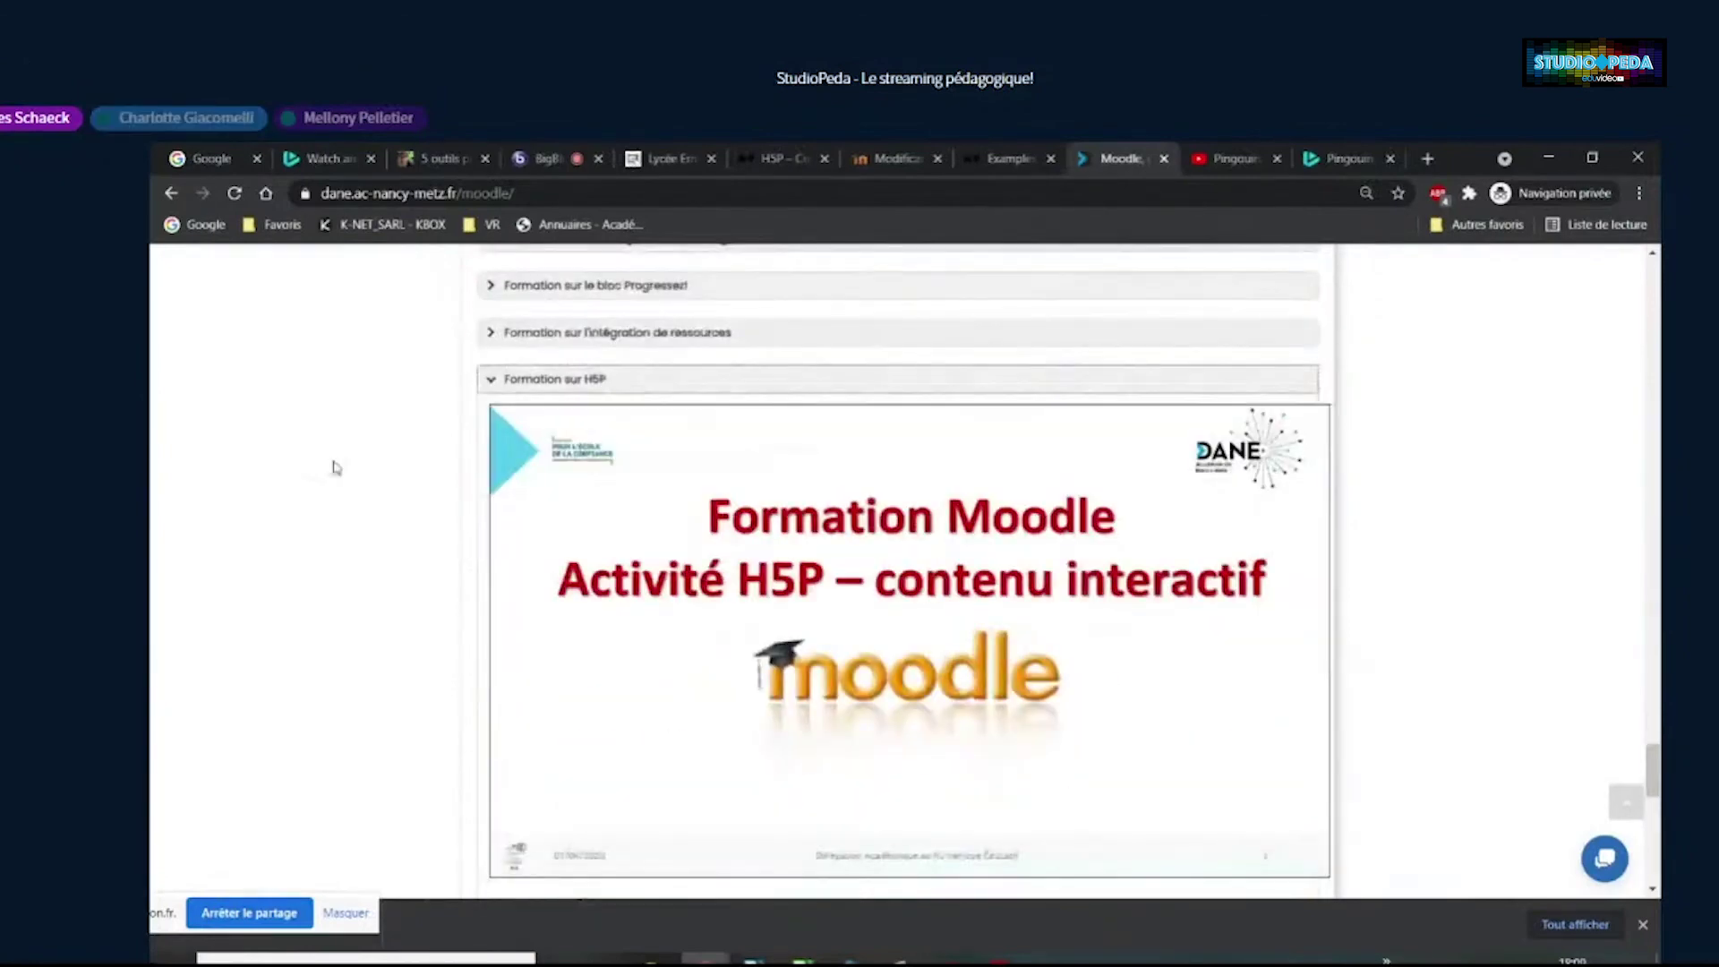
pyautogui.scroll(-1, 334, 468)
pyautogui.moveTo(869, 537)
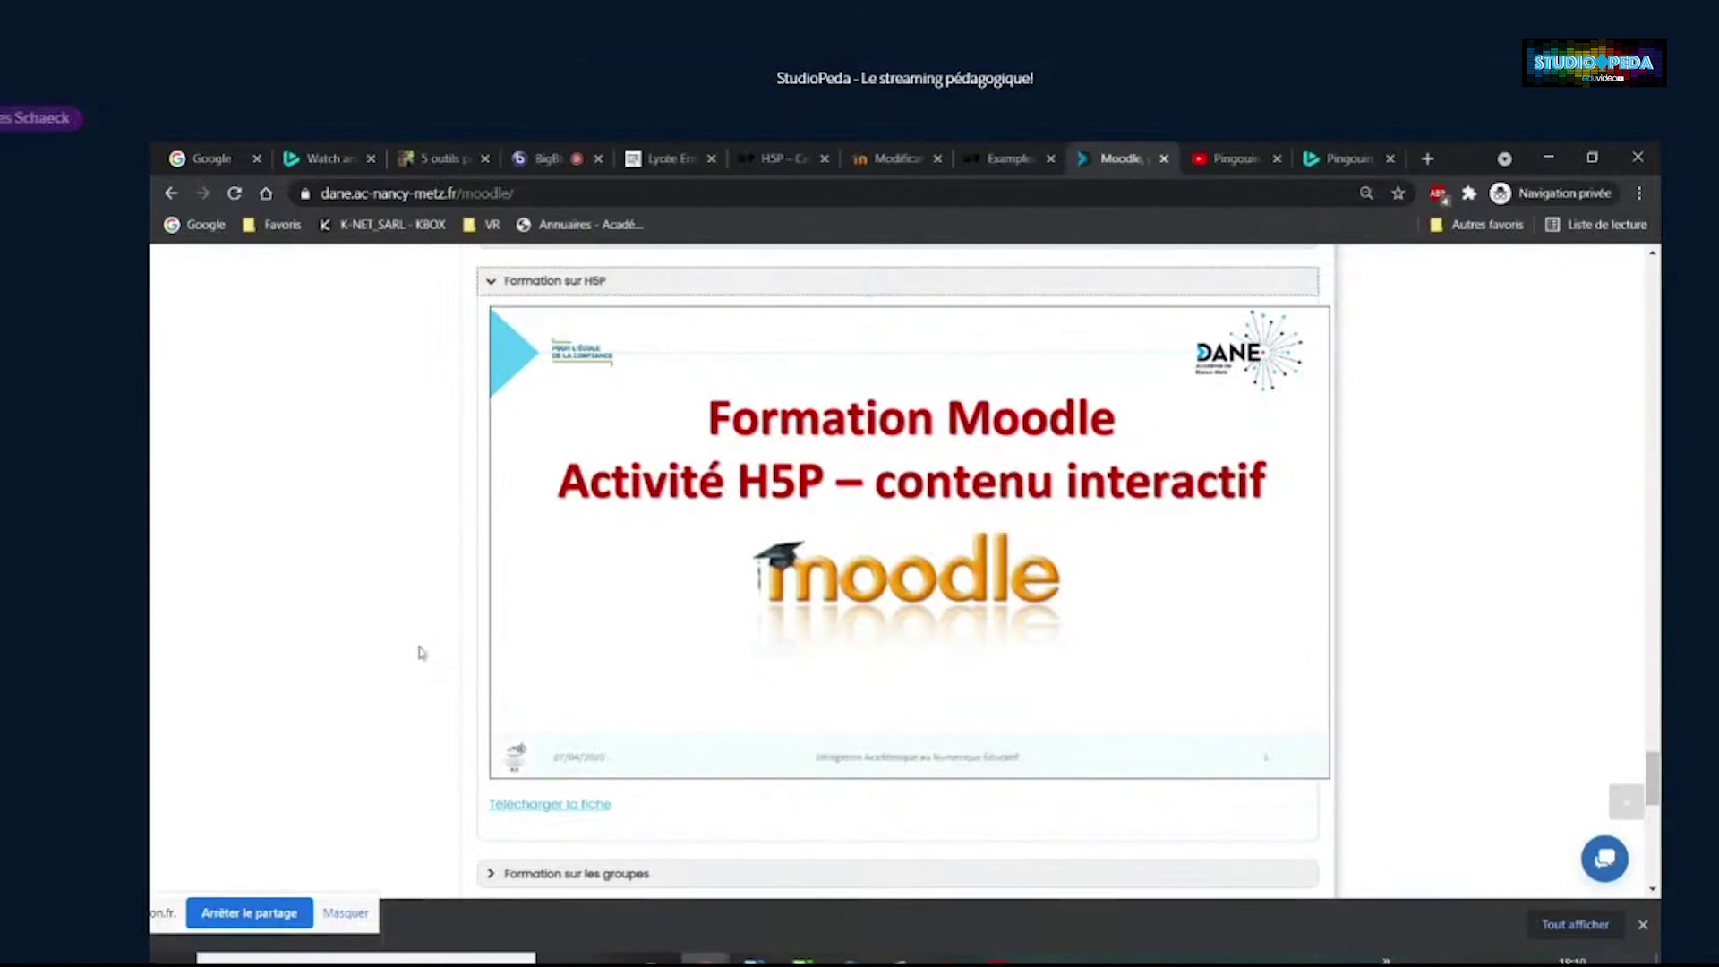
# Switch back to Moodle, leave the new activity form and return to the Studio H5Péda course page at Section 2
pyautogui.click(891, 158)
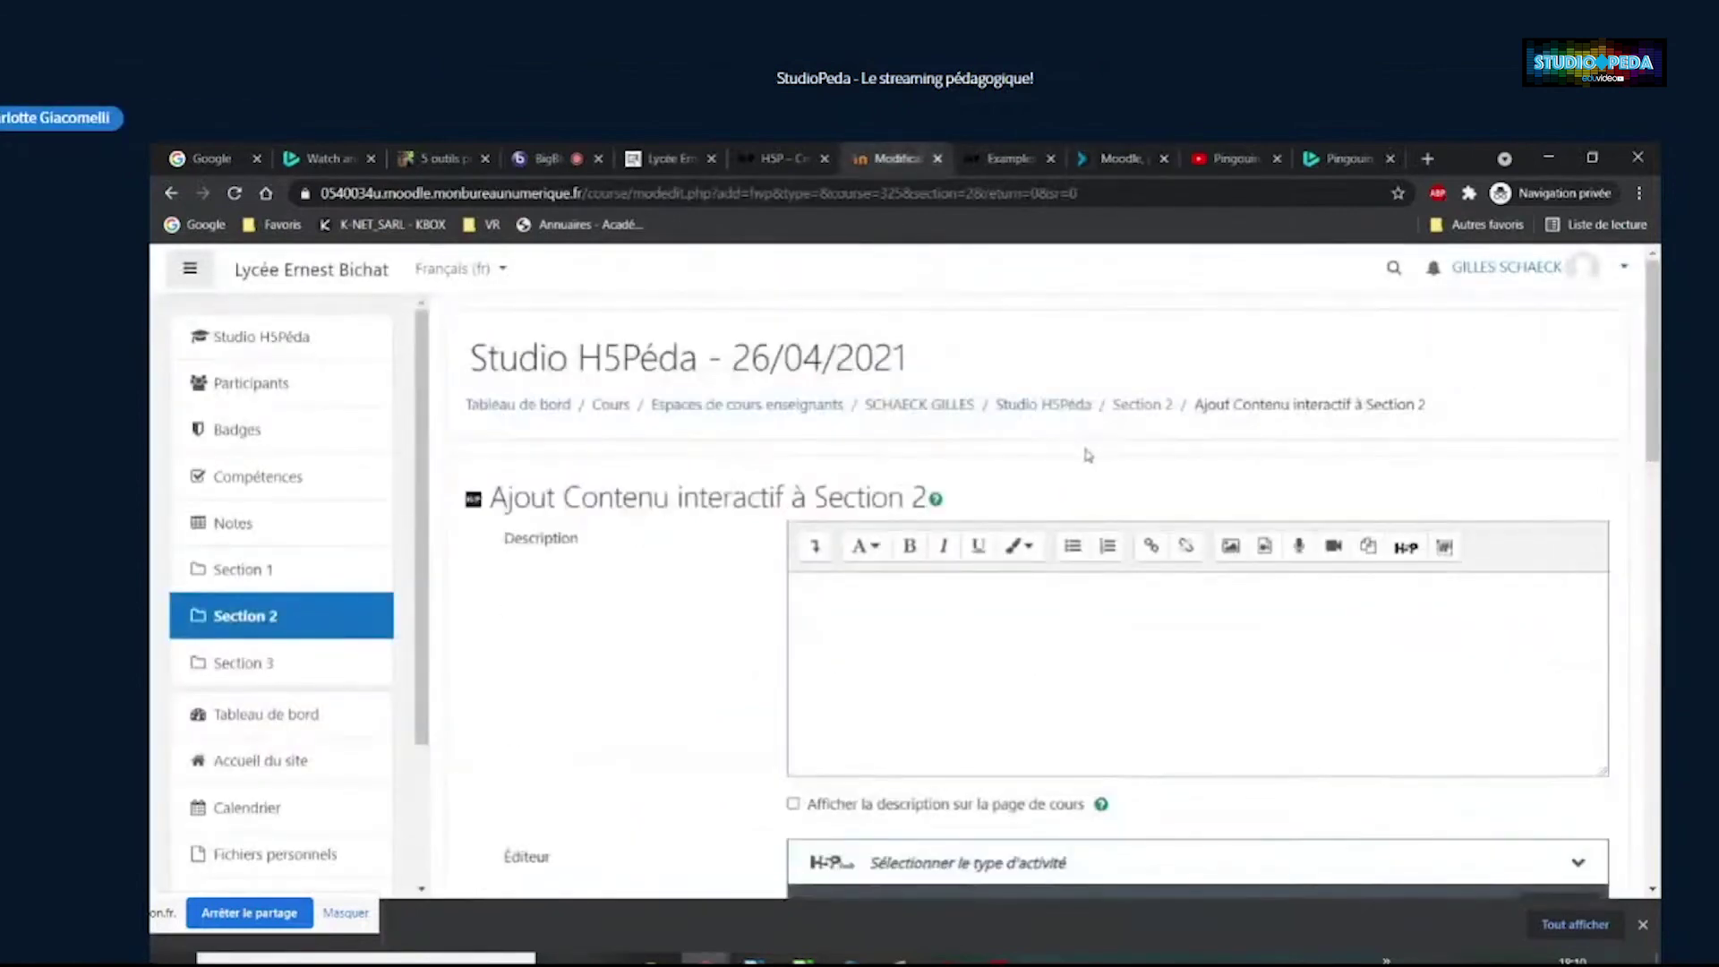
pyautogui.click(1043, 404)
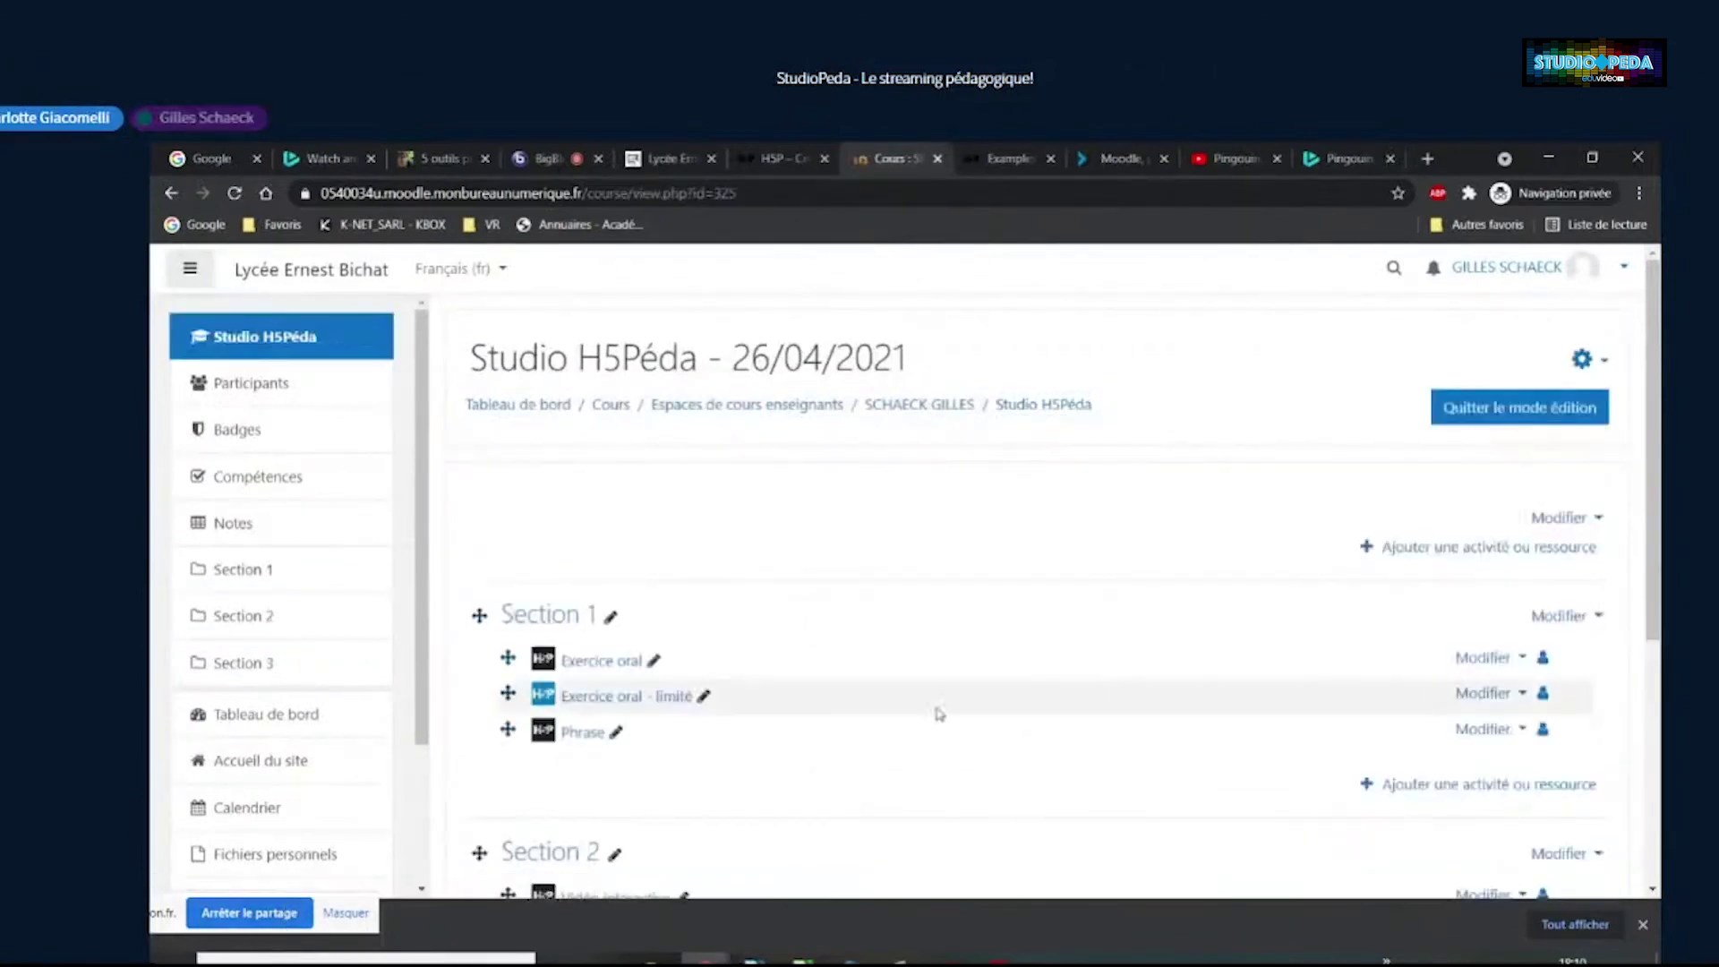
pyautogui.scroll(-2, 932, 710)
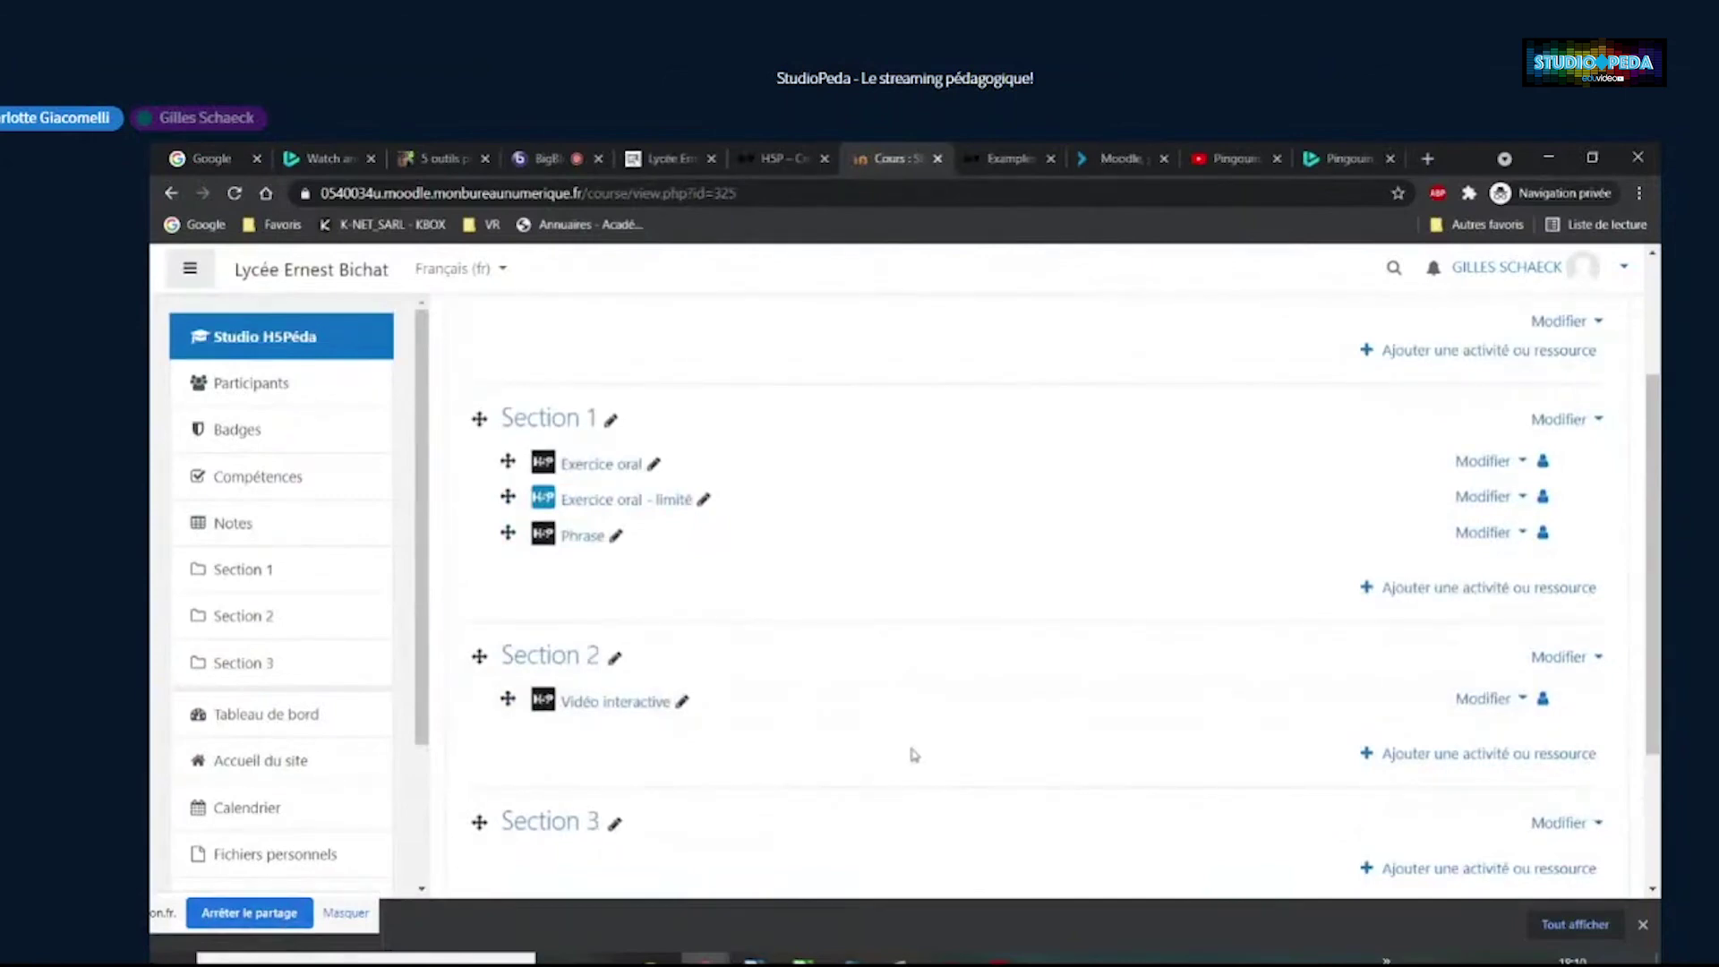